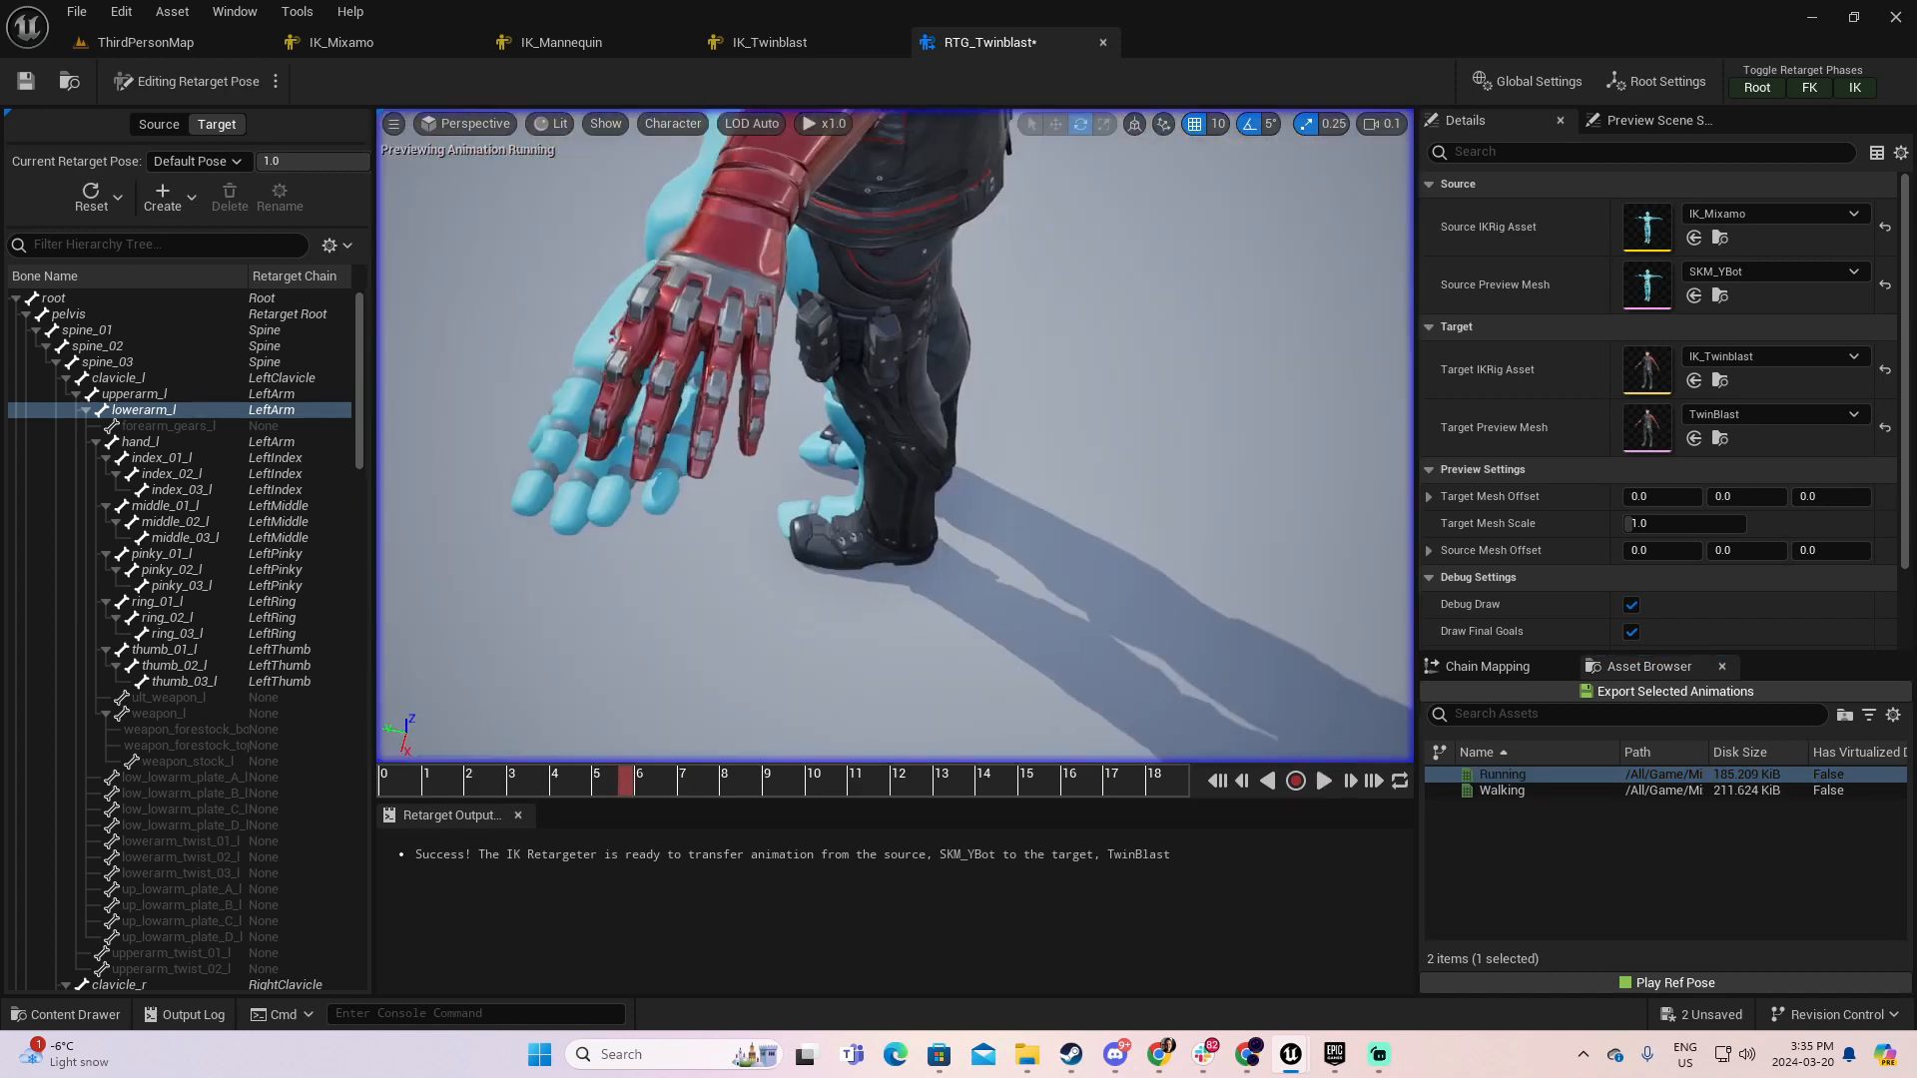
{"action": "right_click_drag", "start_coordinate": [888, 429], "coordinate": [1078, 404]}
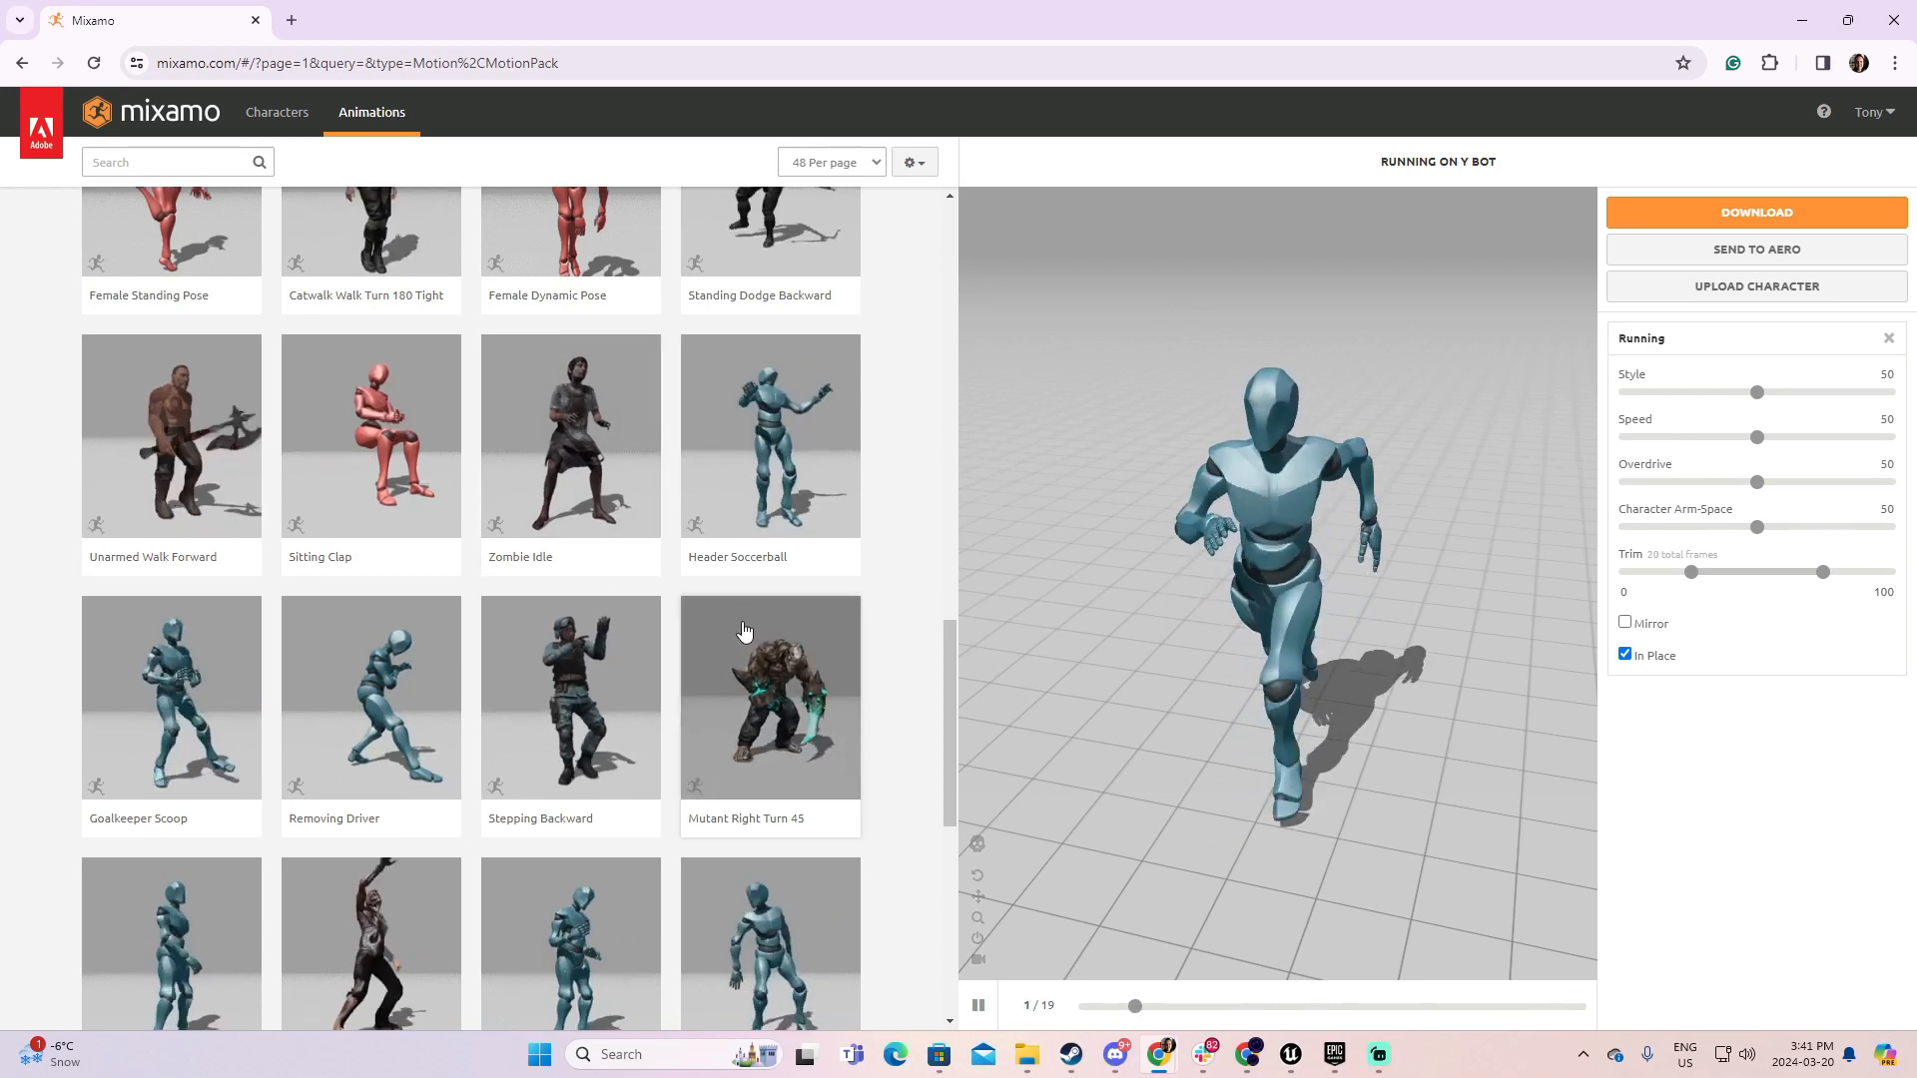
{"action": "scroll", "coordinate": [744, 629], "scroll_direction": "down", "scroll_amount": 1}
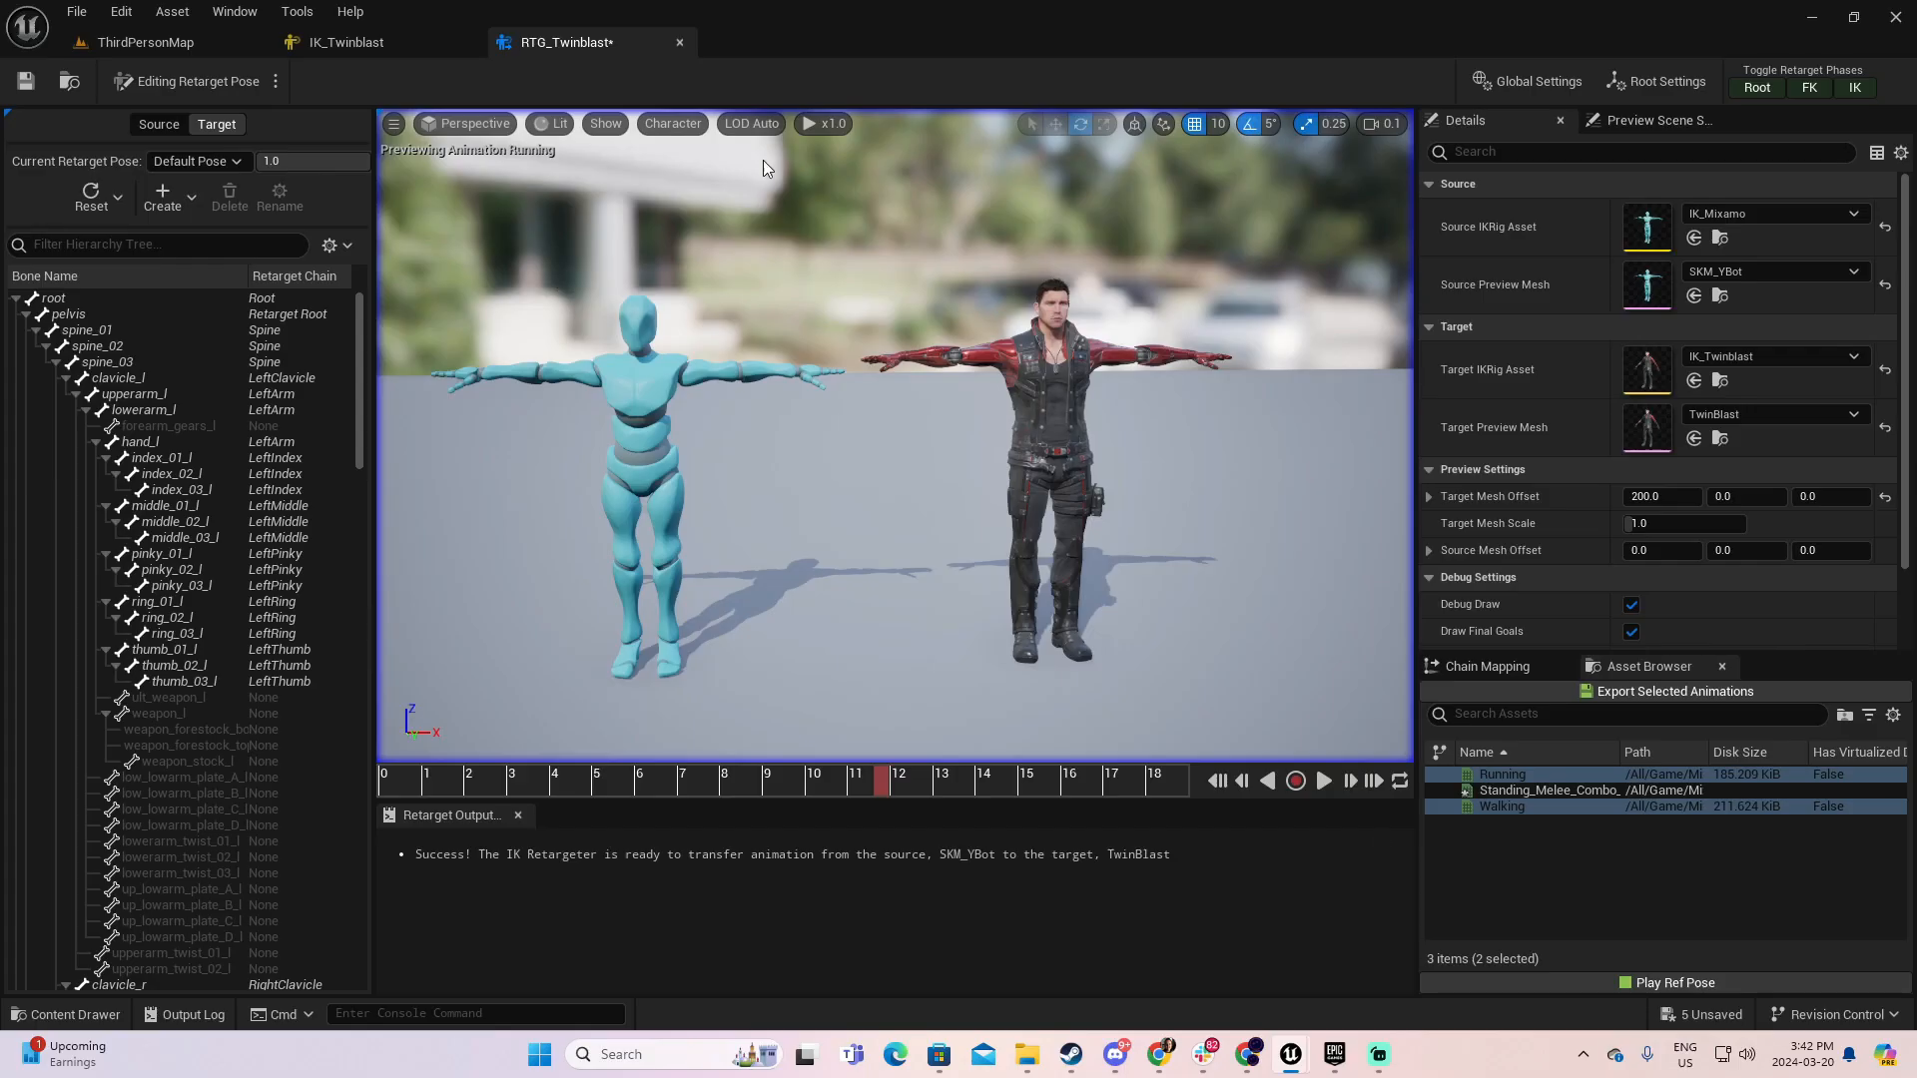
- Preview the Standing_Melee_Combo_Attack_Ver__3 animation on the retargeted character and start exporting it
{"action": "left_click", "coordinate": [1508, 791]}
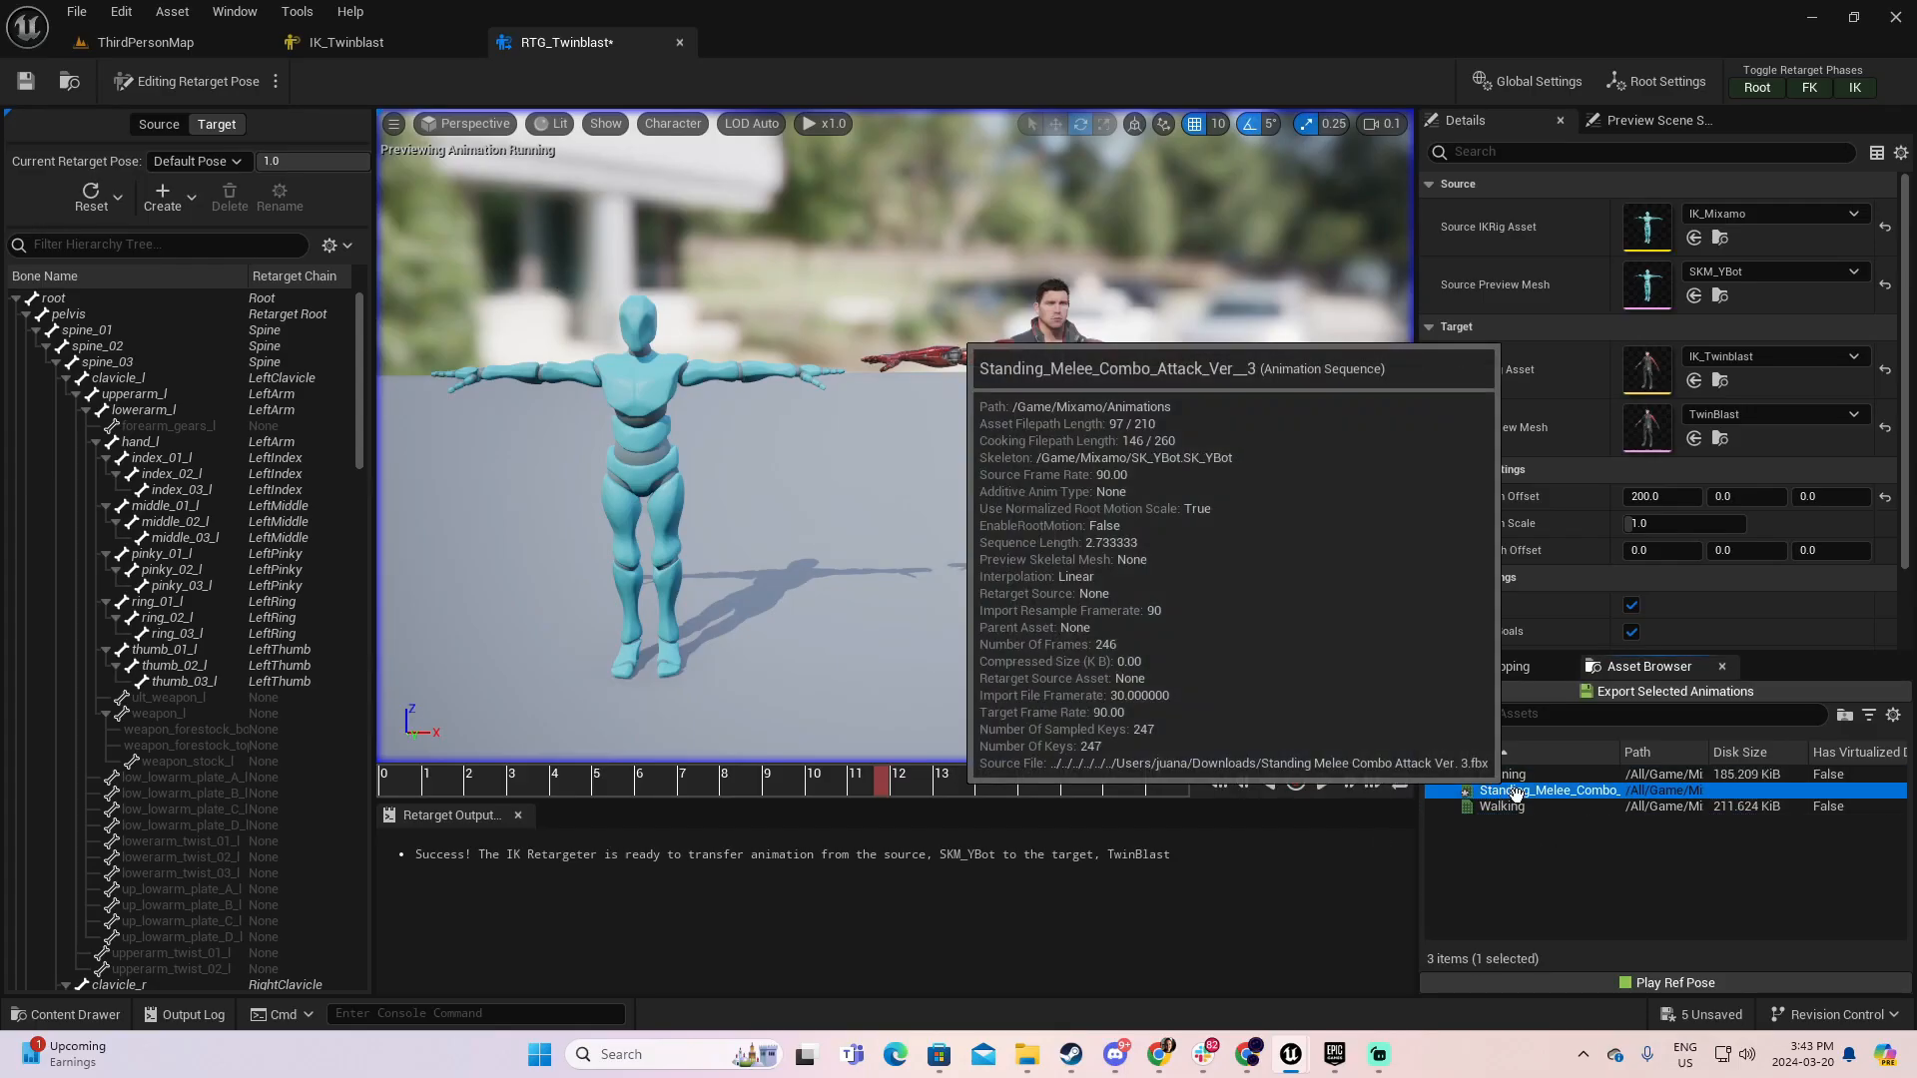
{"action": "double_click", "coordinate": [1508, 791]}
{"action": "left_click", "coordinate": [1662, 691]}
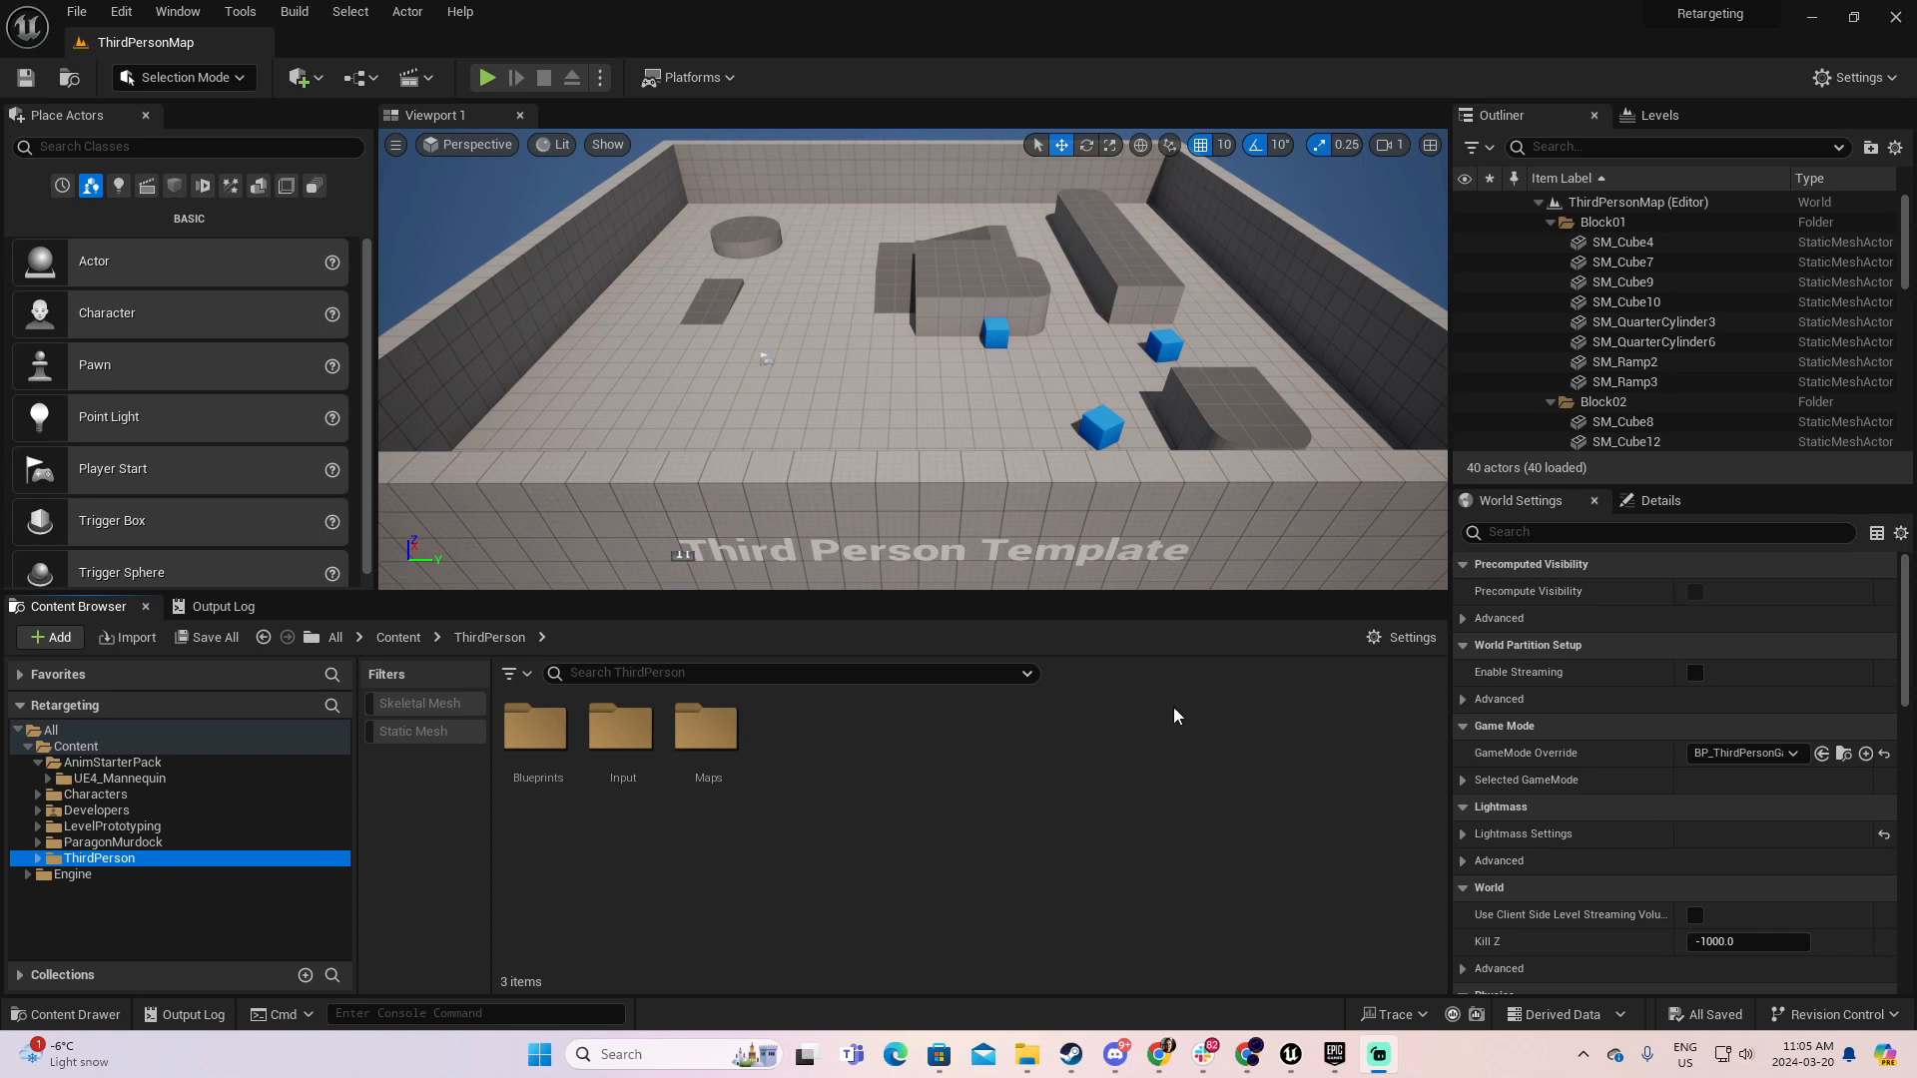
- Shrink the Unreal editor to a floating window and switch to the Mixamo website in a maximized browser
{"action": "left_click", "coordinate": [1856, 18]}
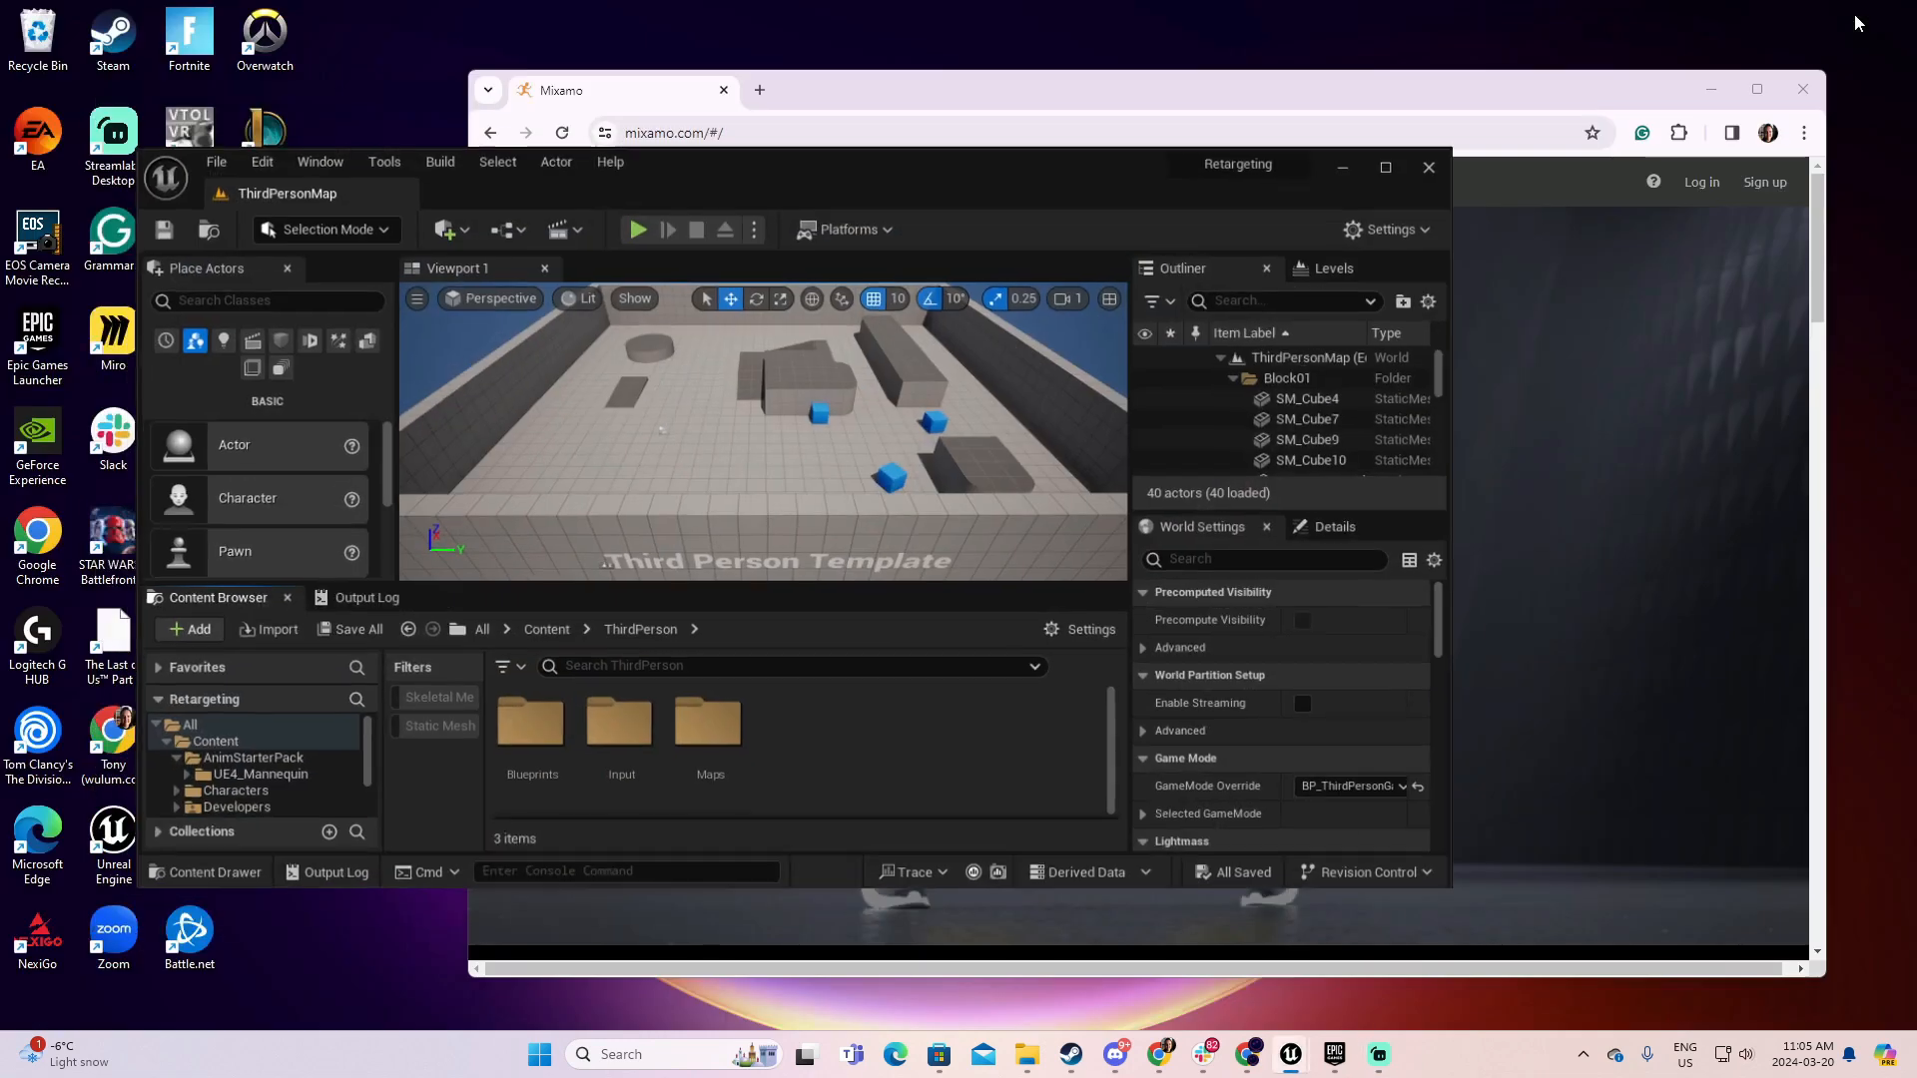
{"action": "left_click", "coordinate": [884, 97]}
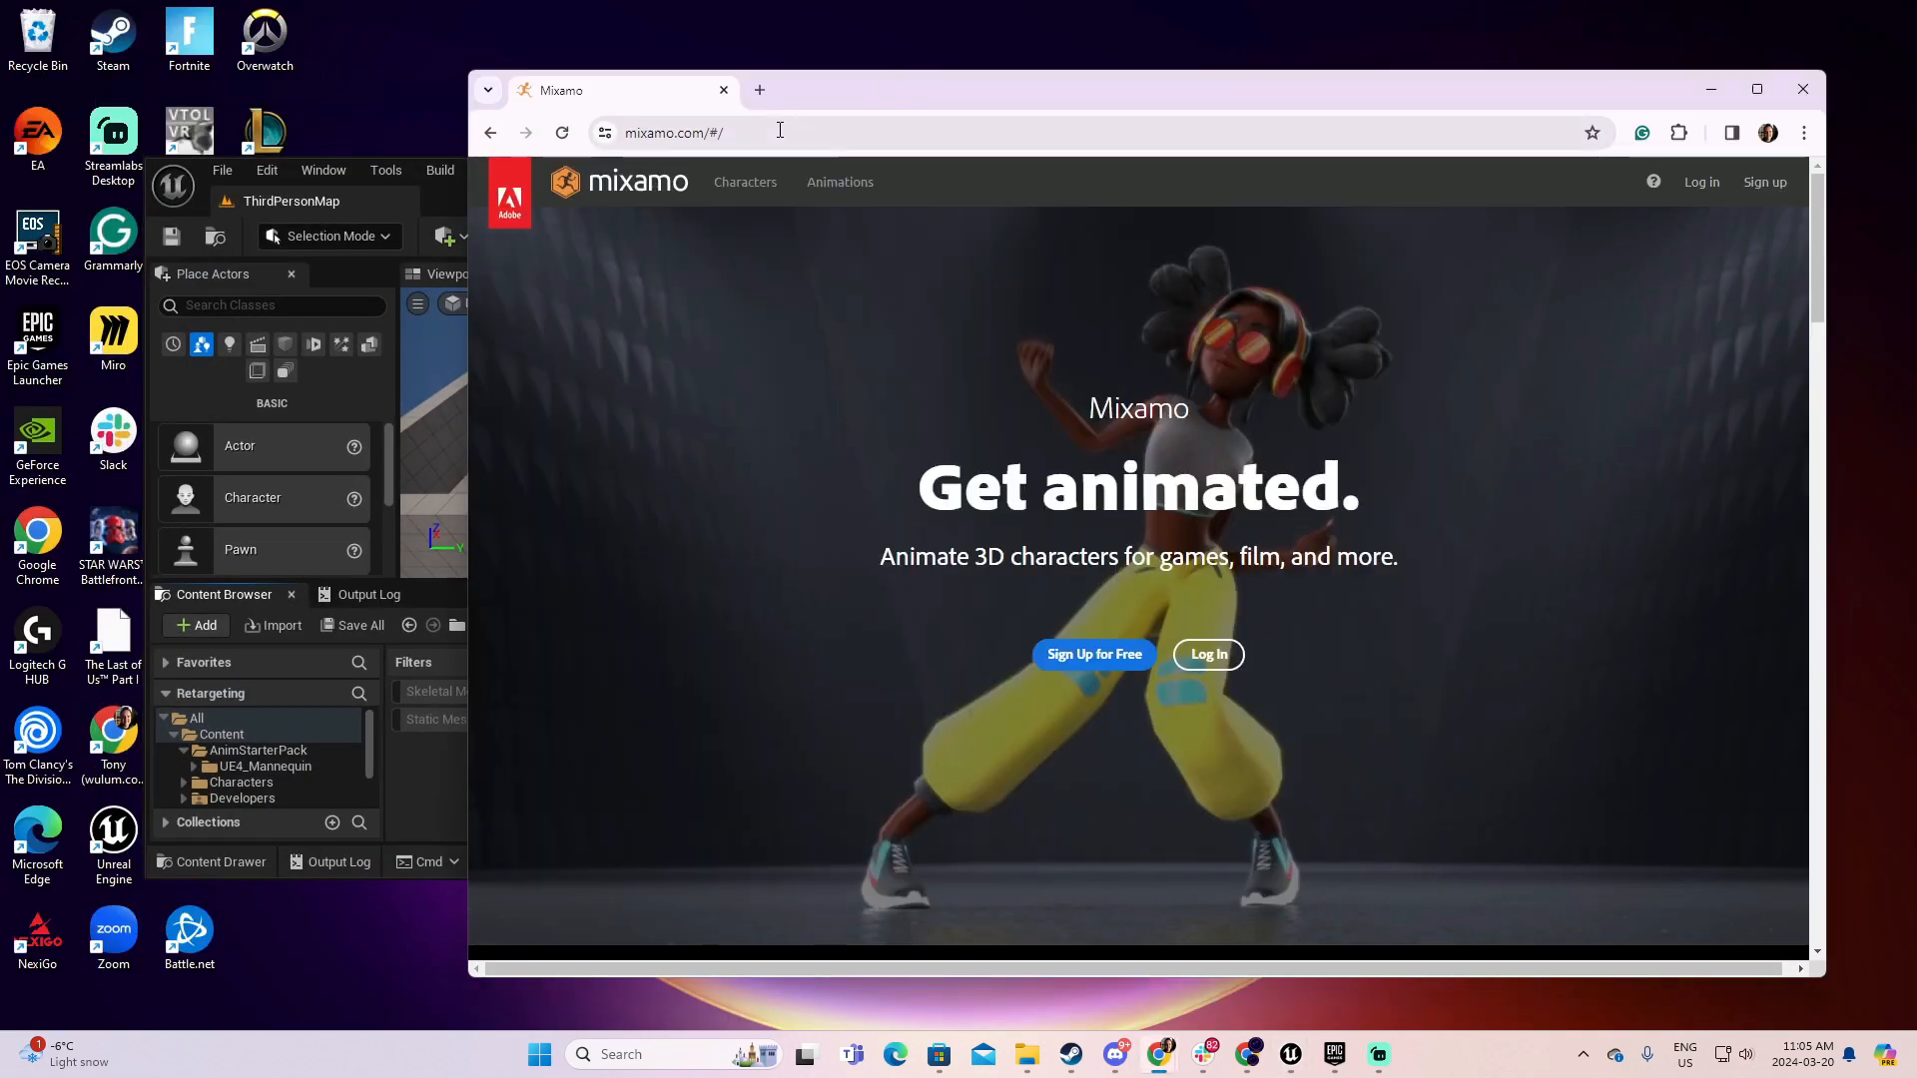
{"action": "left_click", "coordinate": [1755, 90]}
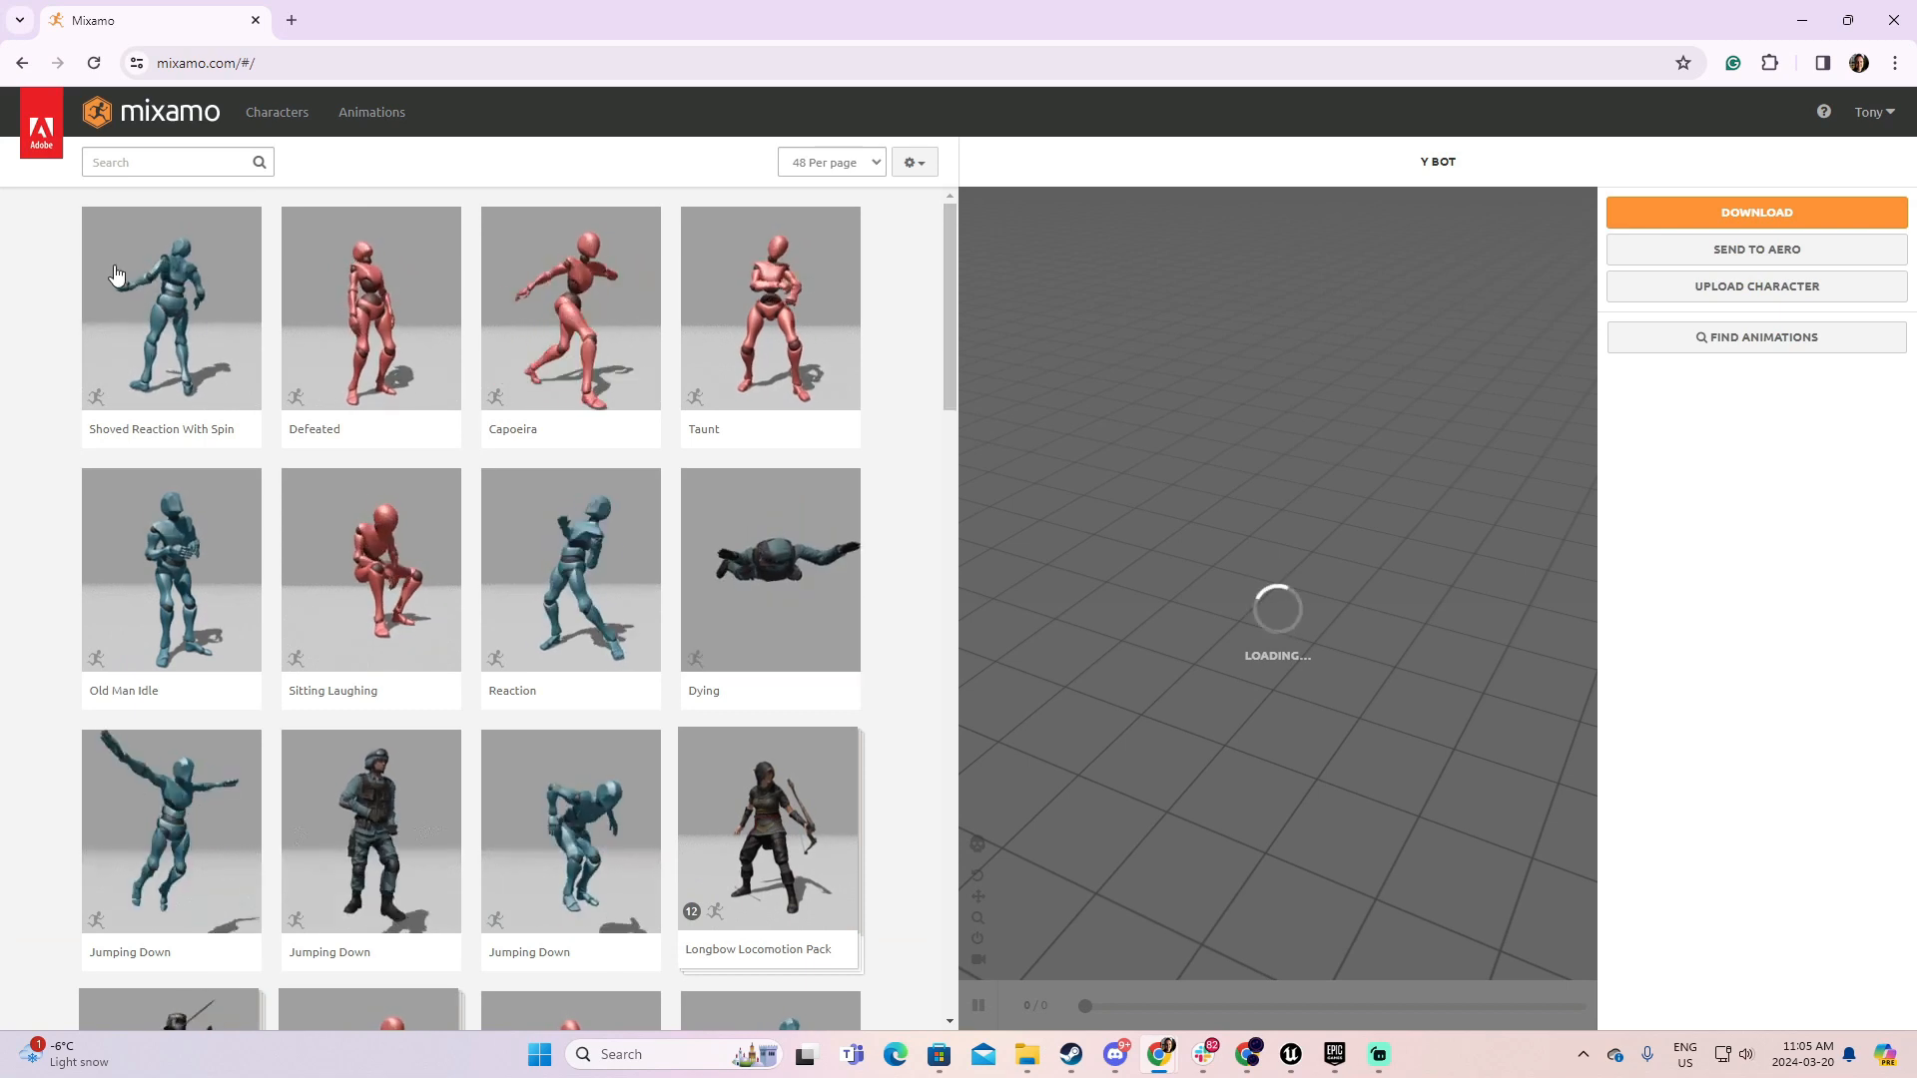
- Look through Mixamo's characters and animations, and search the characters for "ybot"
{"action": "left_click", "coordinate": [281, 114]}
{"action": "left_click", "coordinate": [398, 119]}
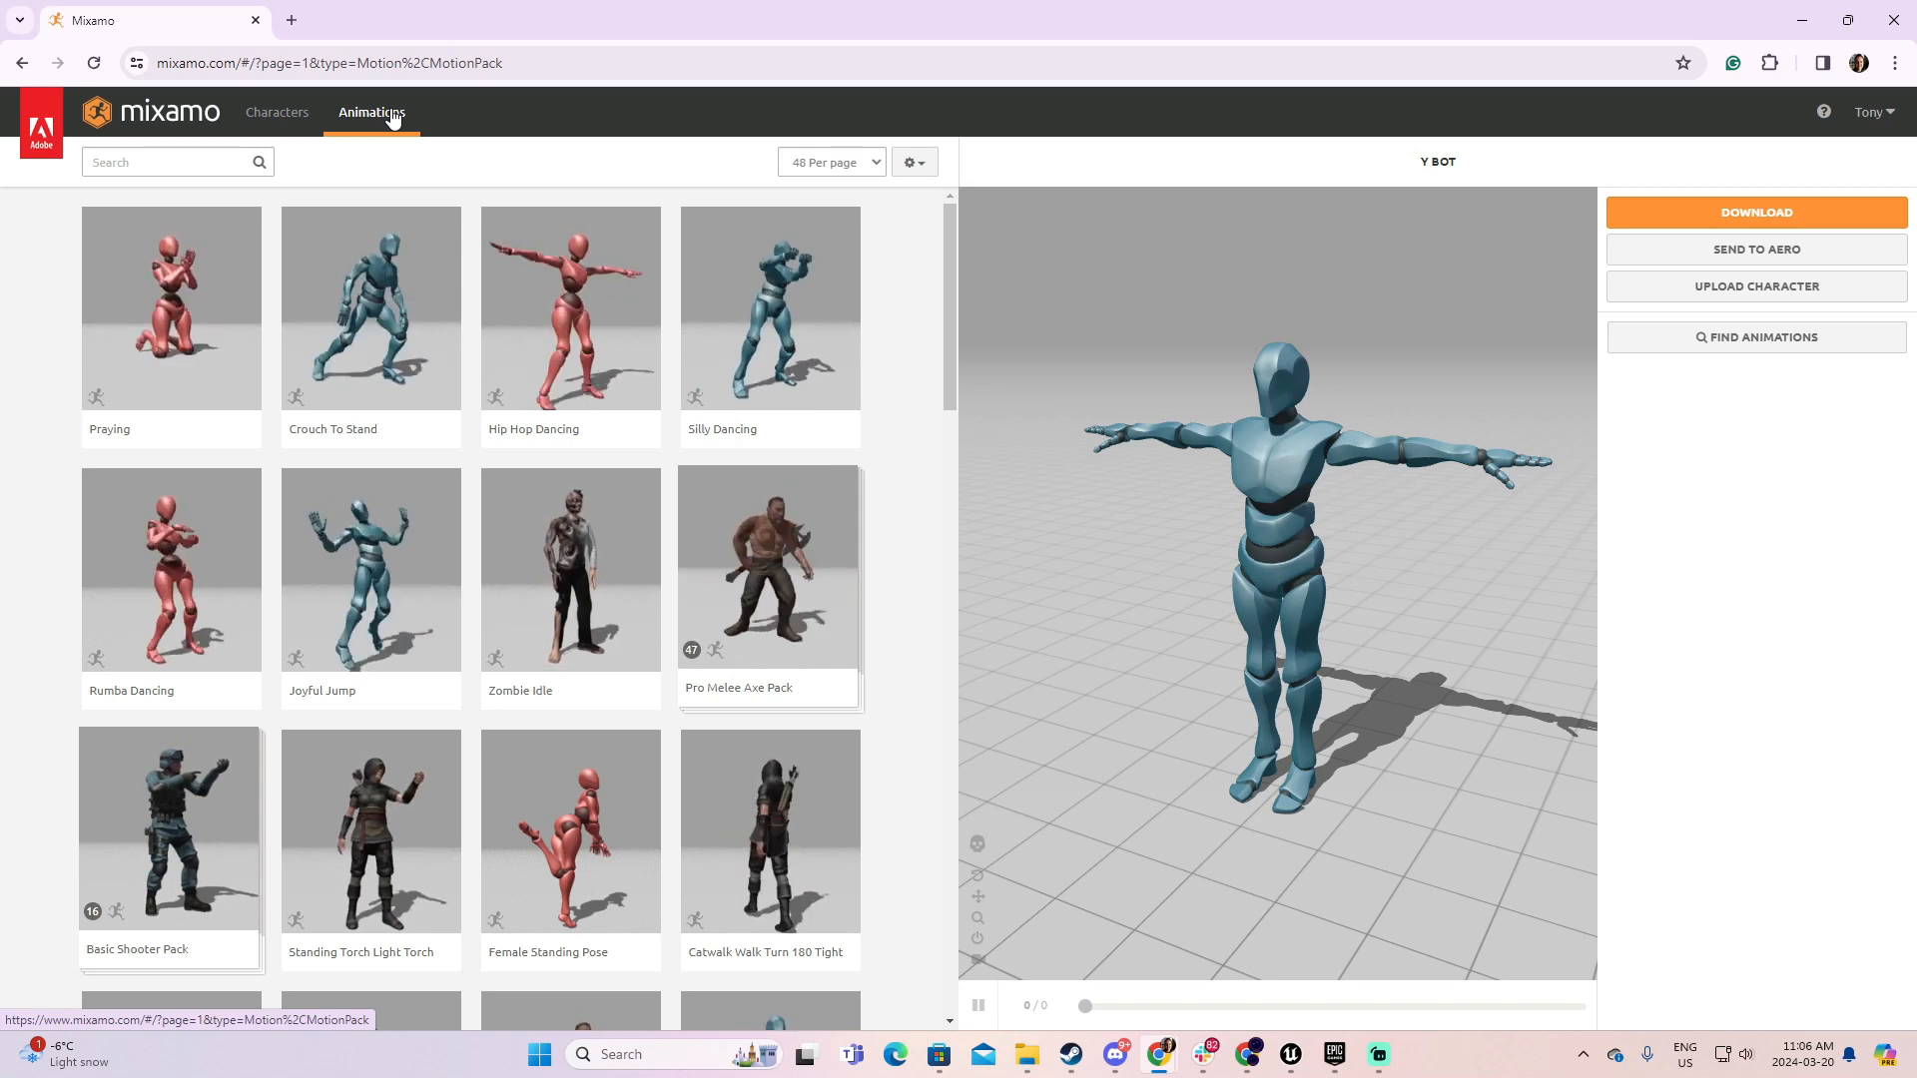
{"action": "left_click", "coordinate": [262, 113]}
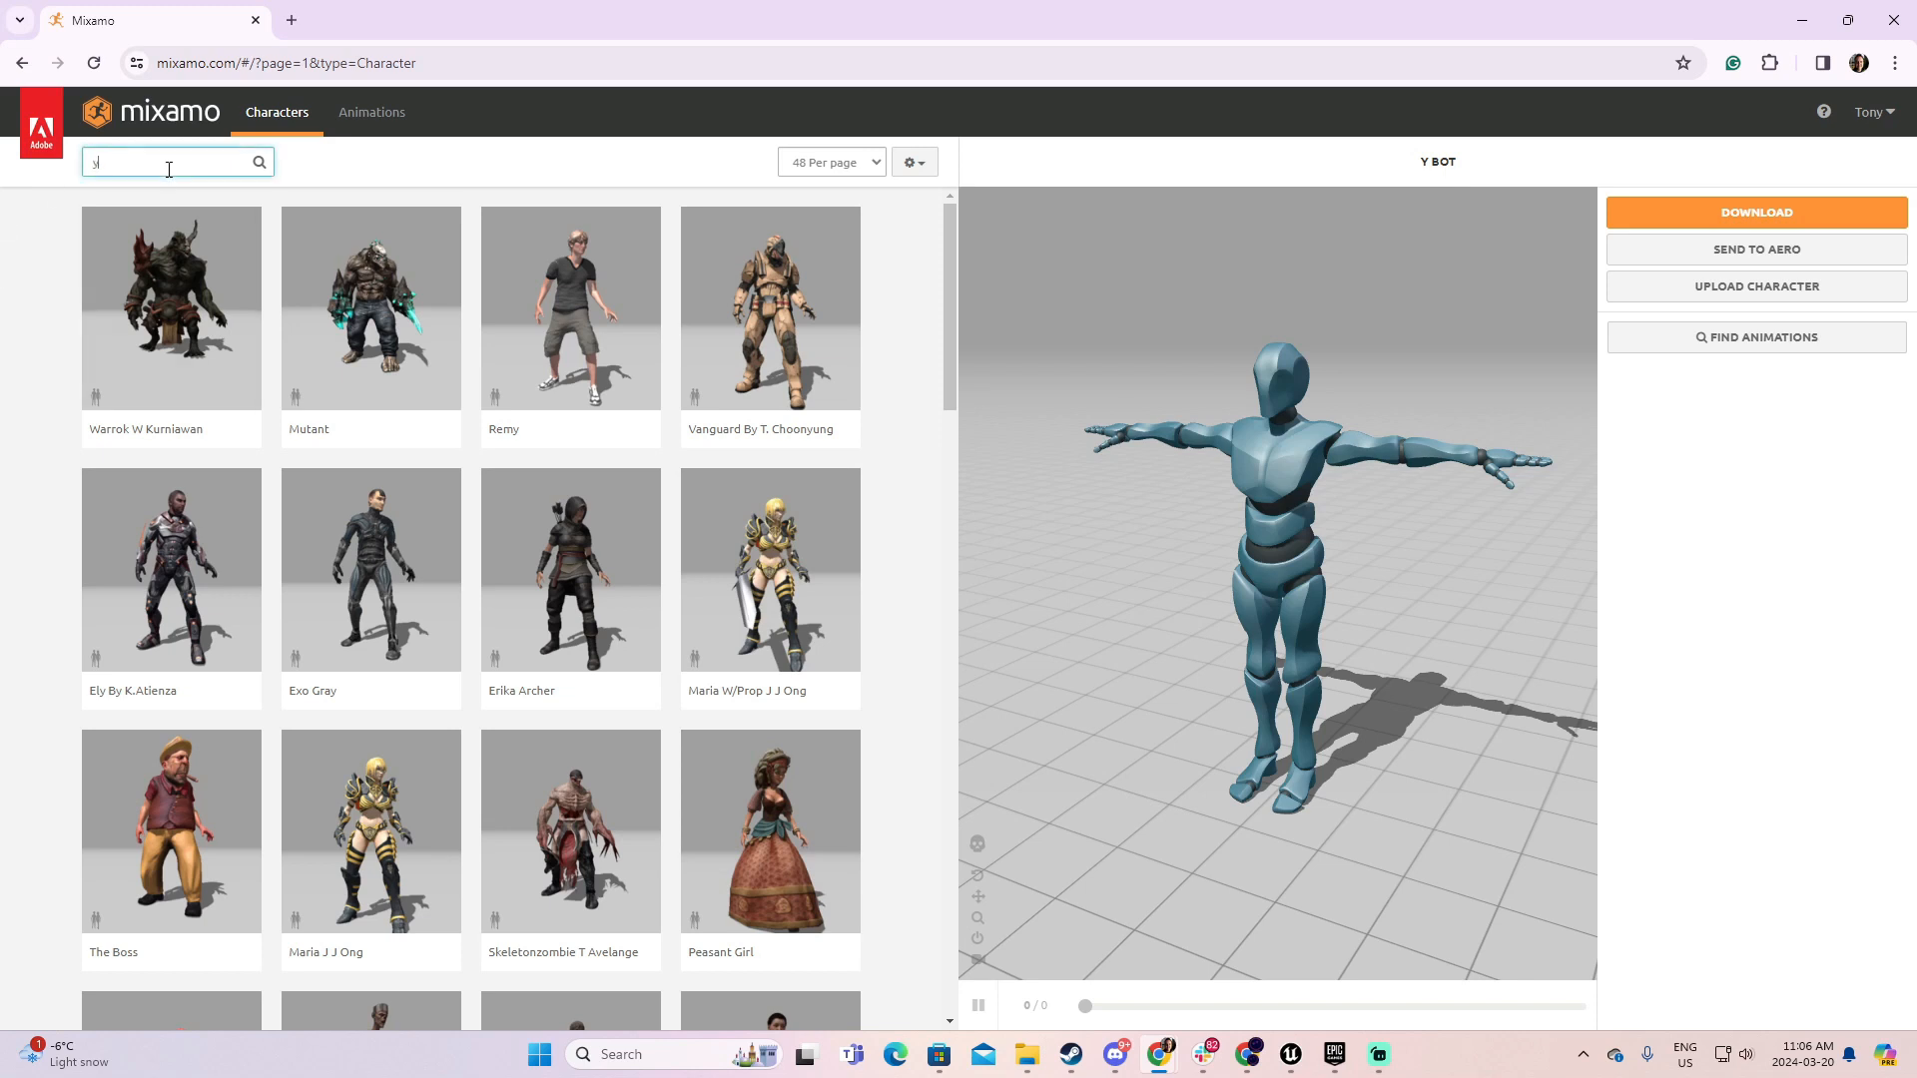
{"action": "key", "text": "Return"}
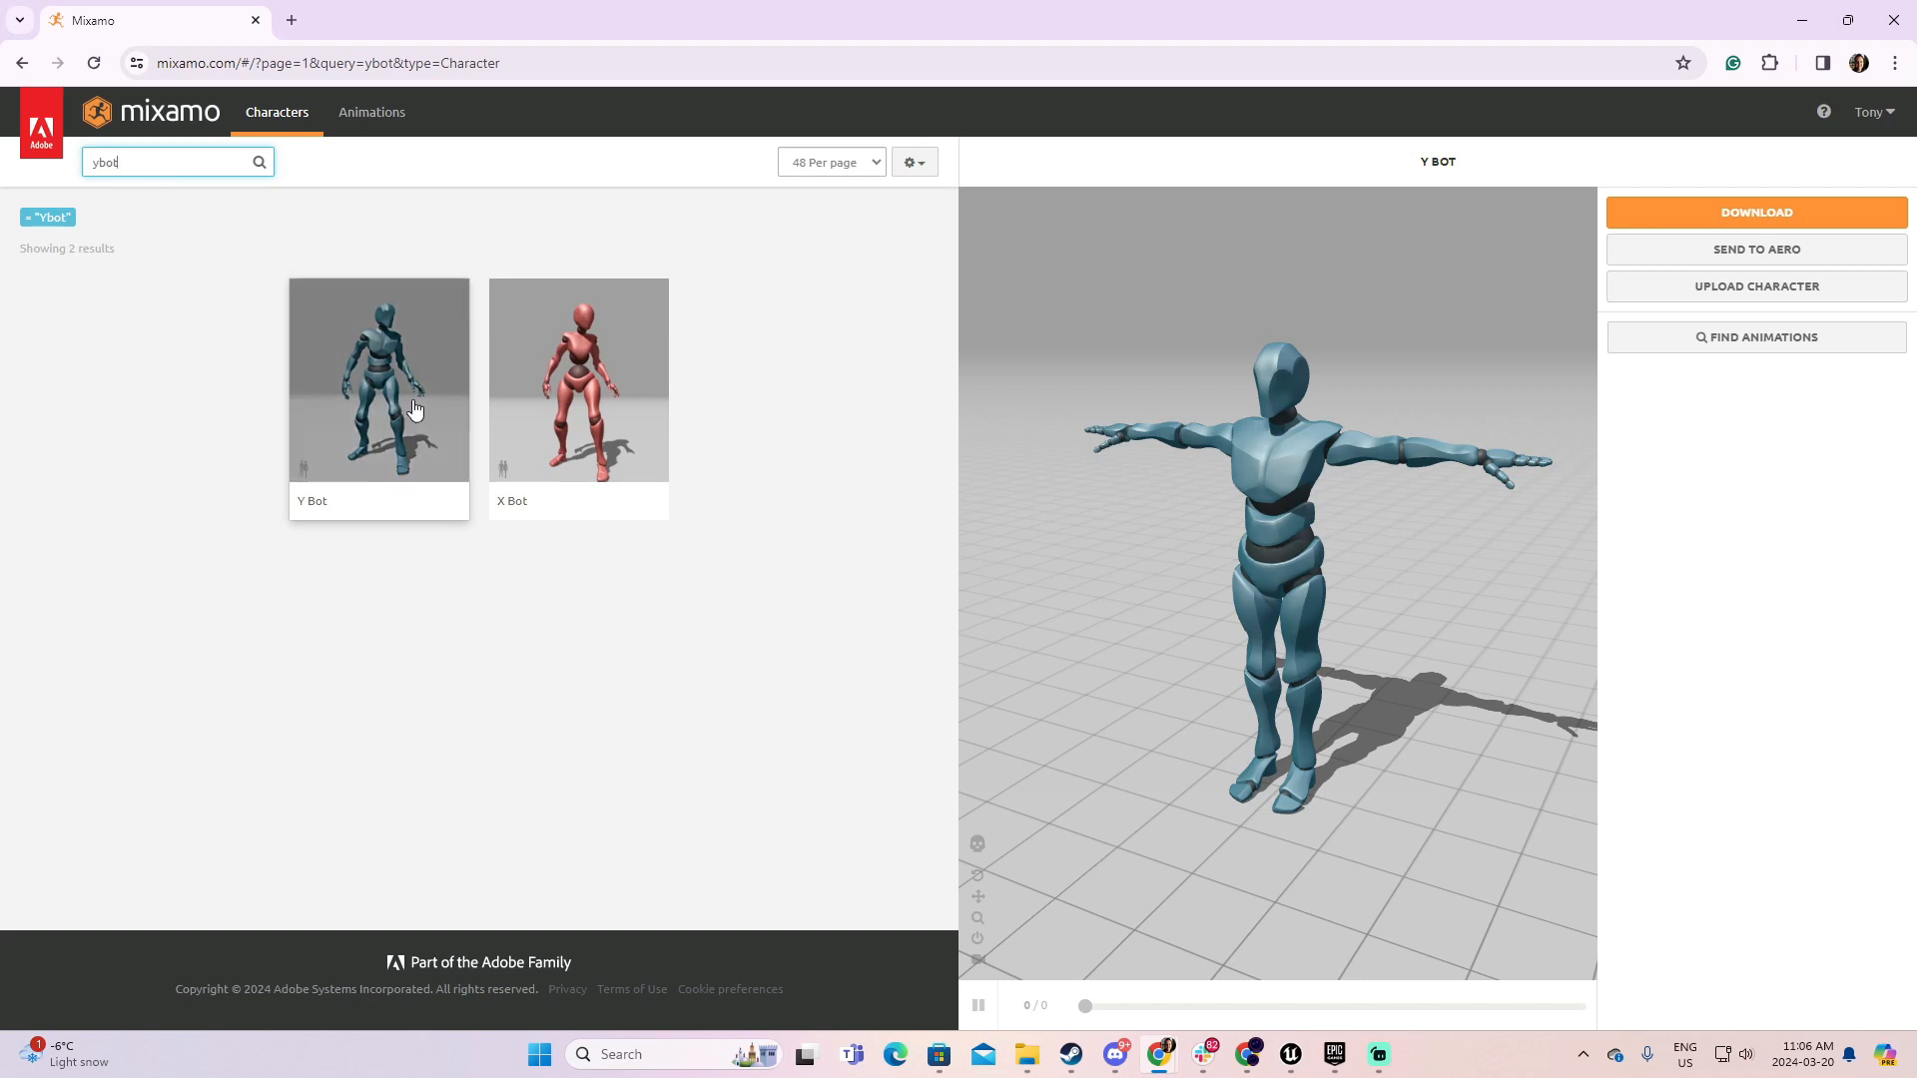
- Load X Bot as the active character
{"action": "left_click", "coordinate": [604, 385]}
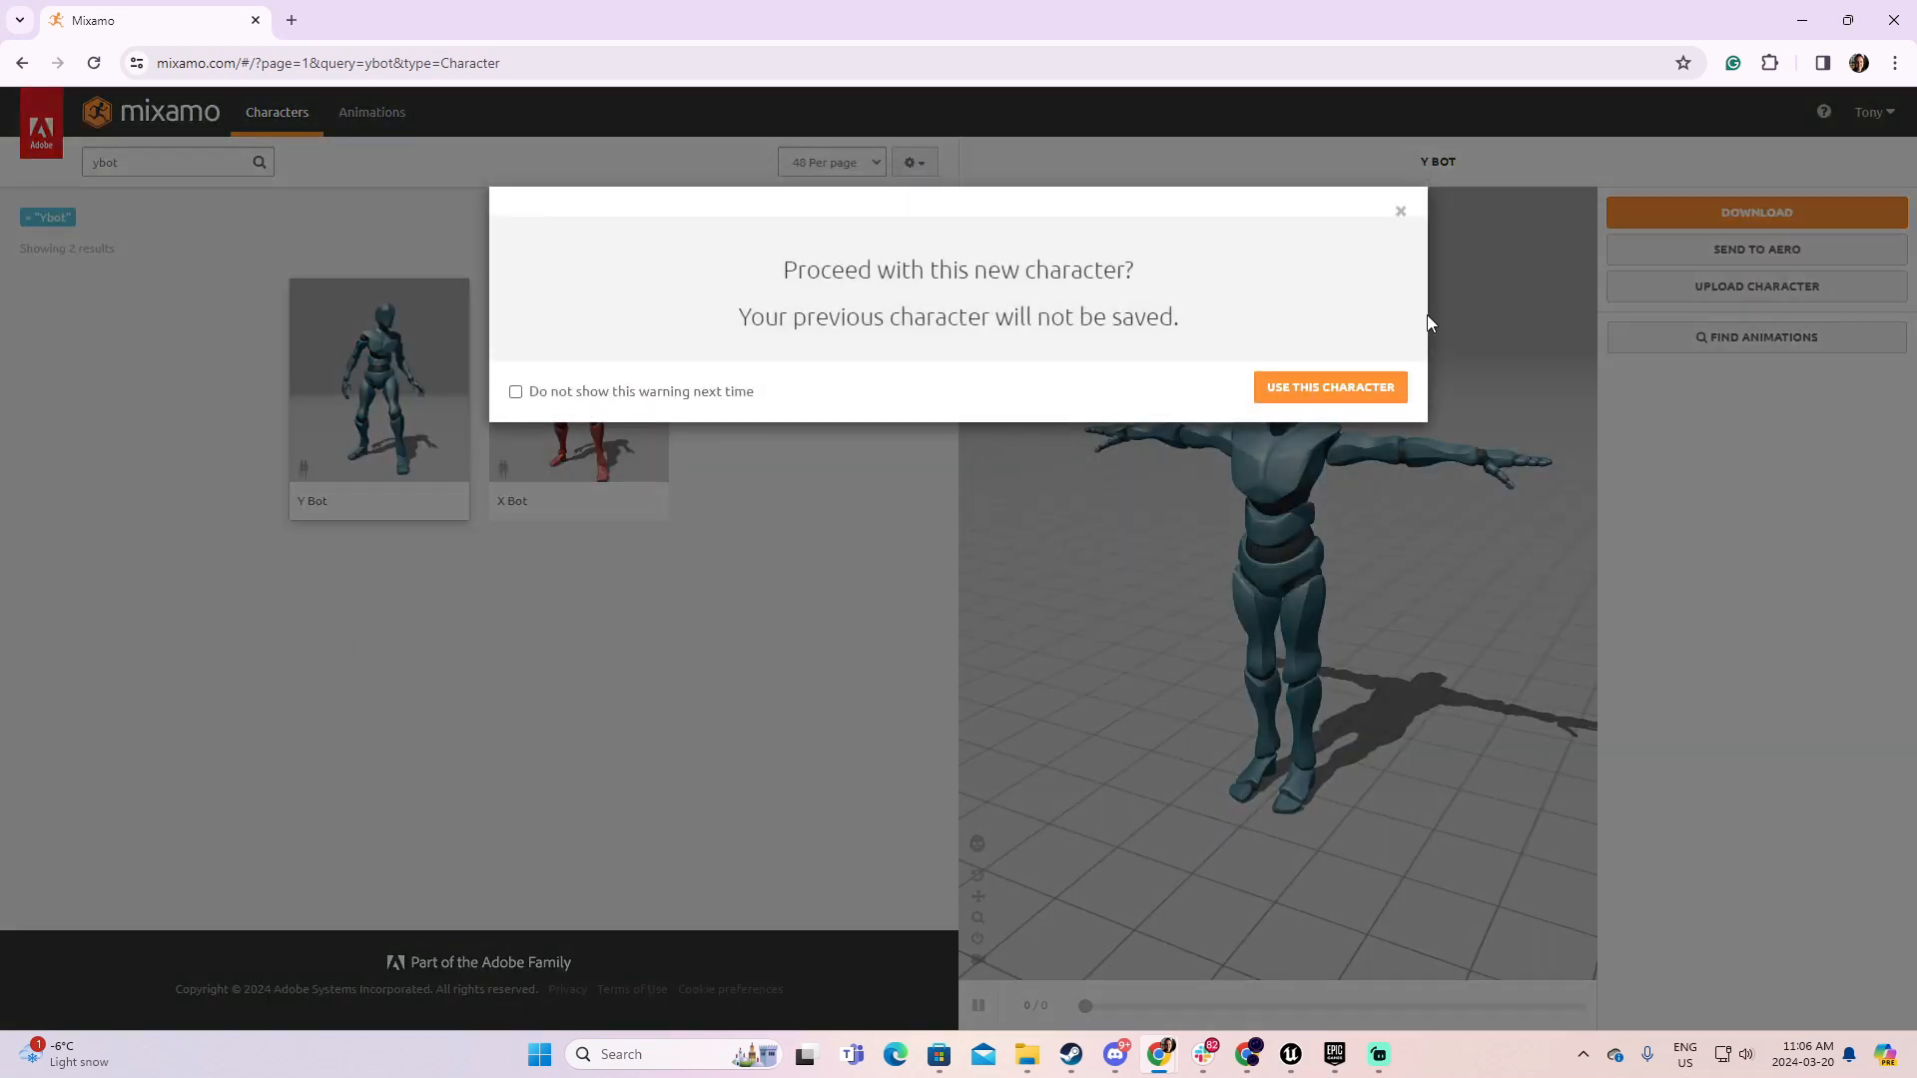
{"action": "left_click", "coordinate": [1316, 391]}
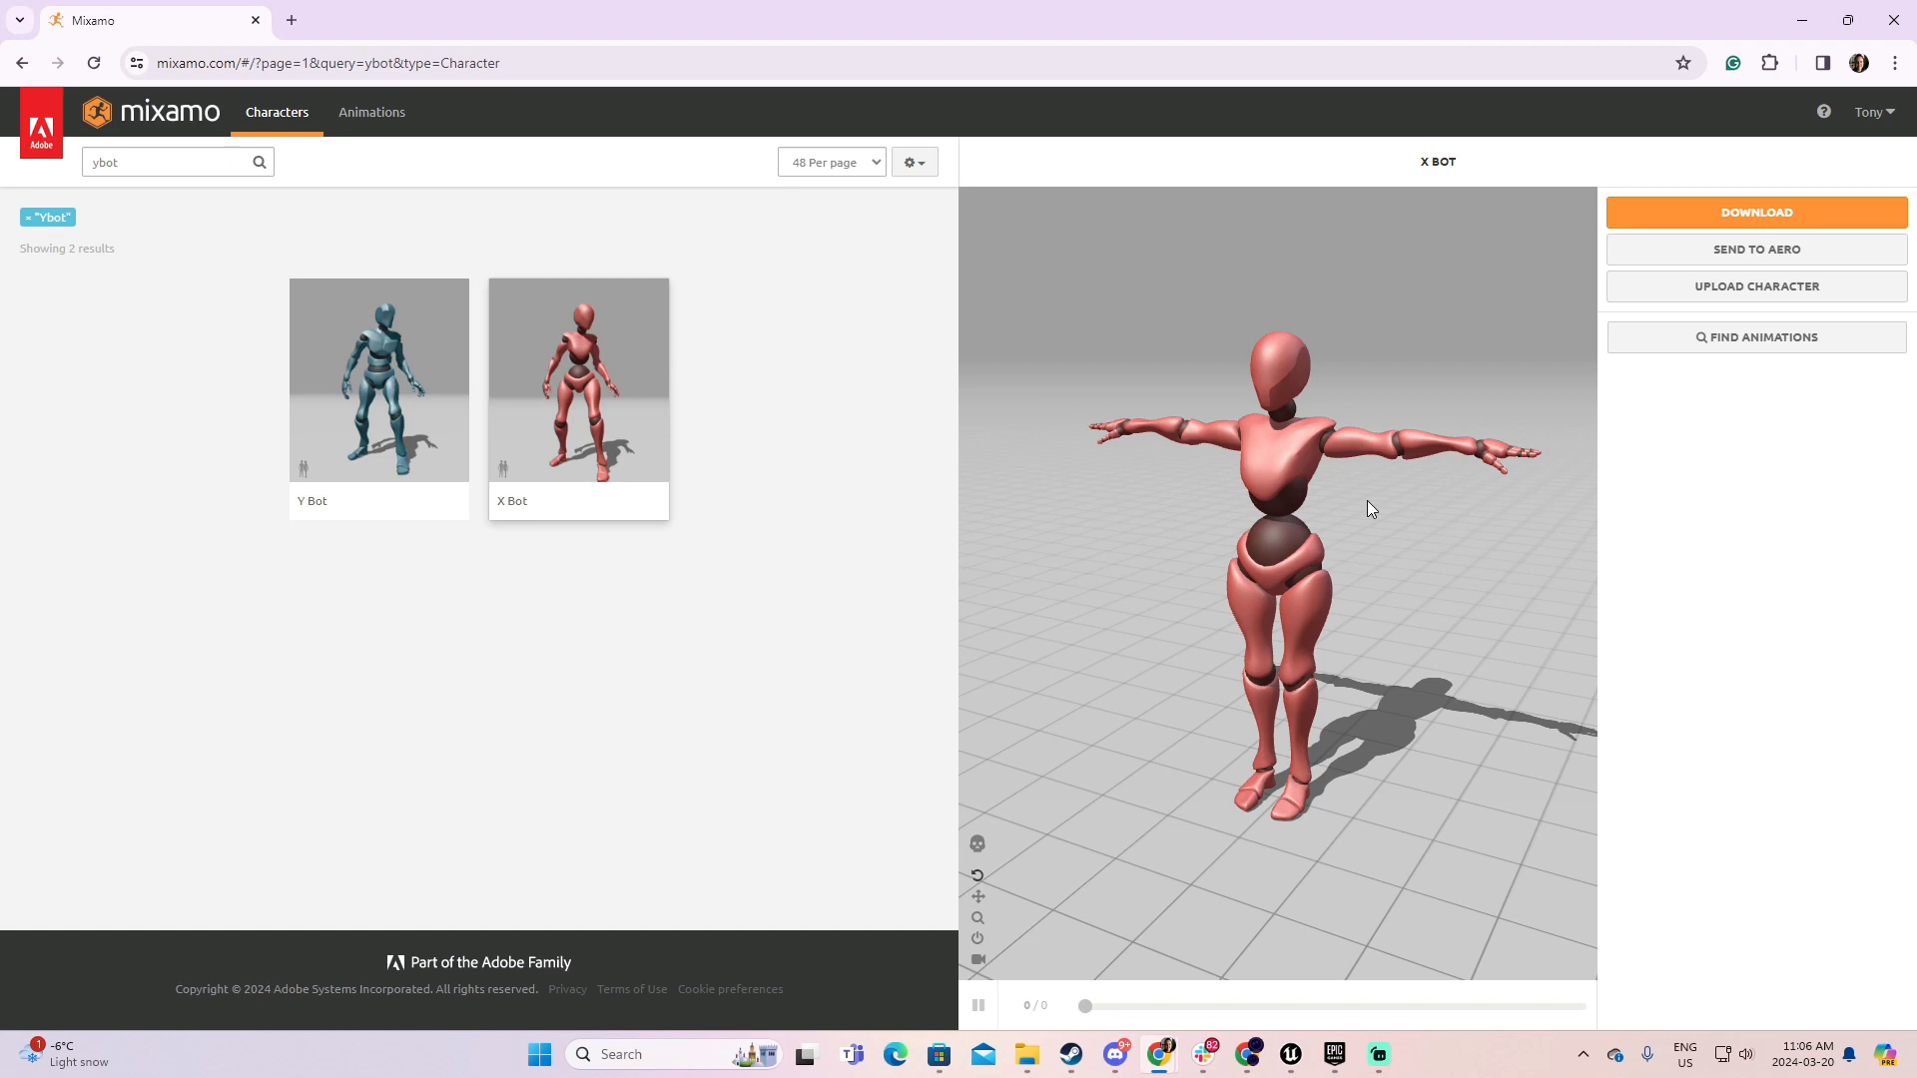
- Load Y Bot as the active character and download it in FBX Binary format with the T-pose
{"action": "left_click", "coordinate": [439, 400]}
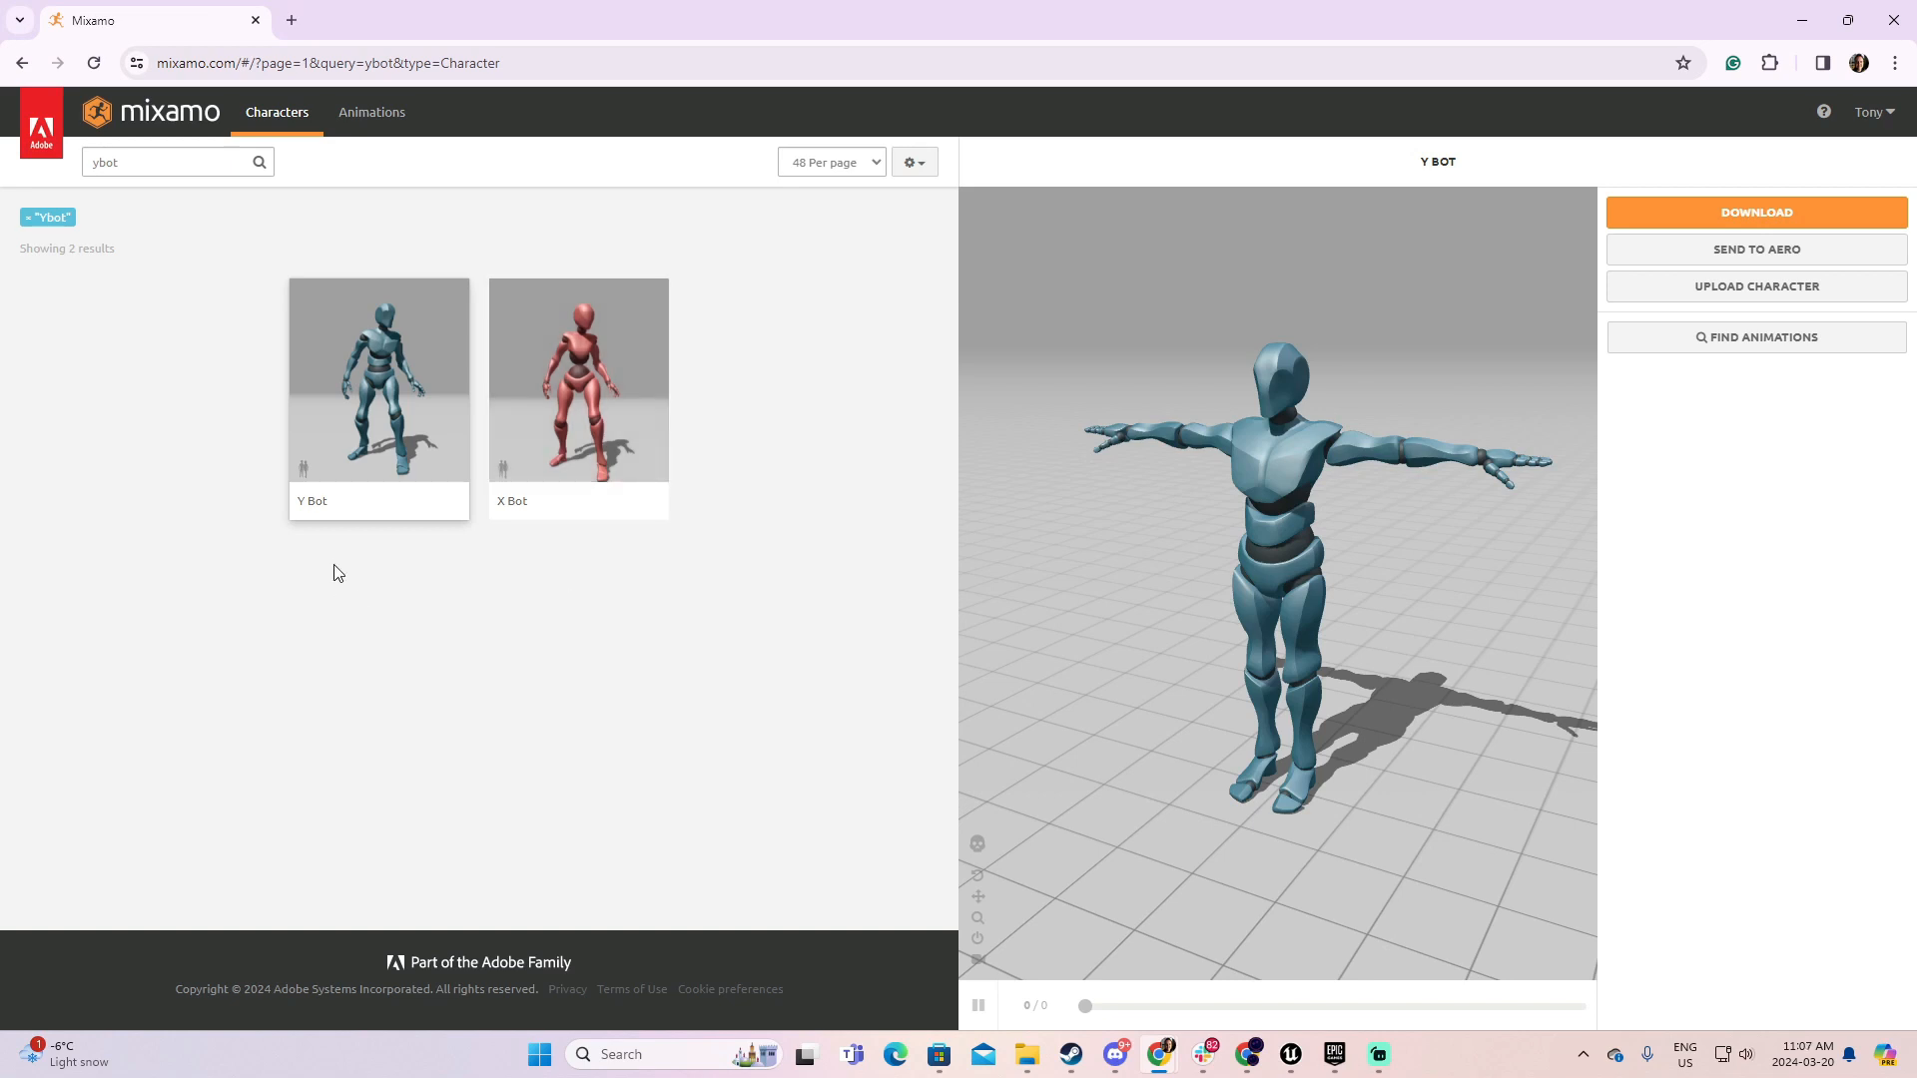
{"action": "left_click", "coordinate": [1738, 215]}
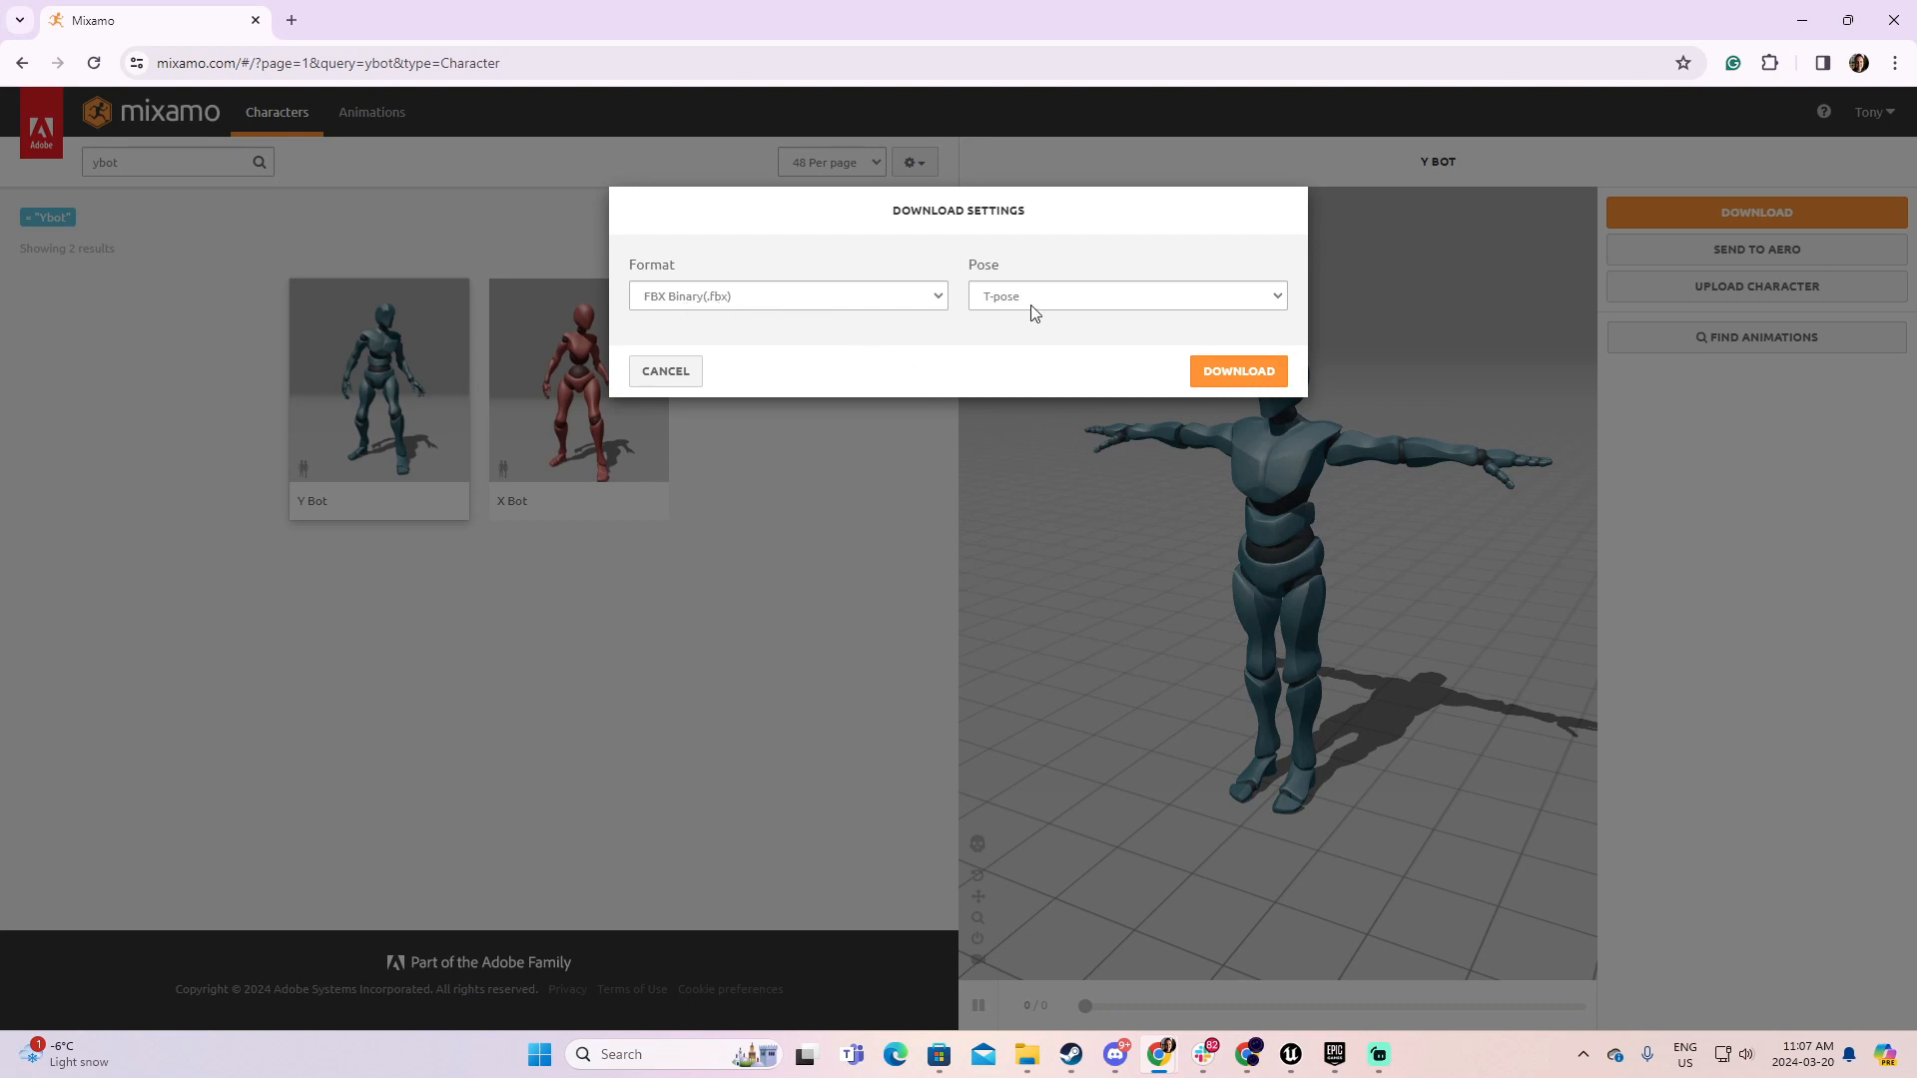
{"action": "left_click", "coordinate": [1220, 377]}
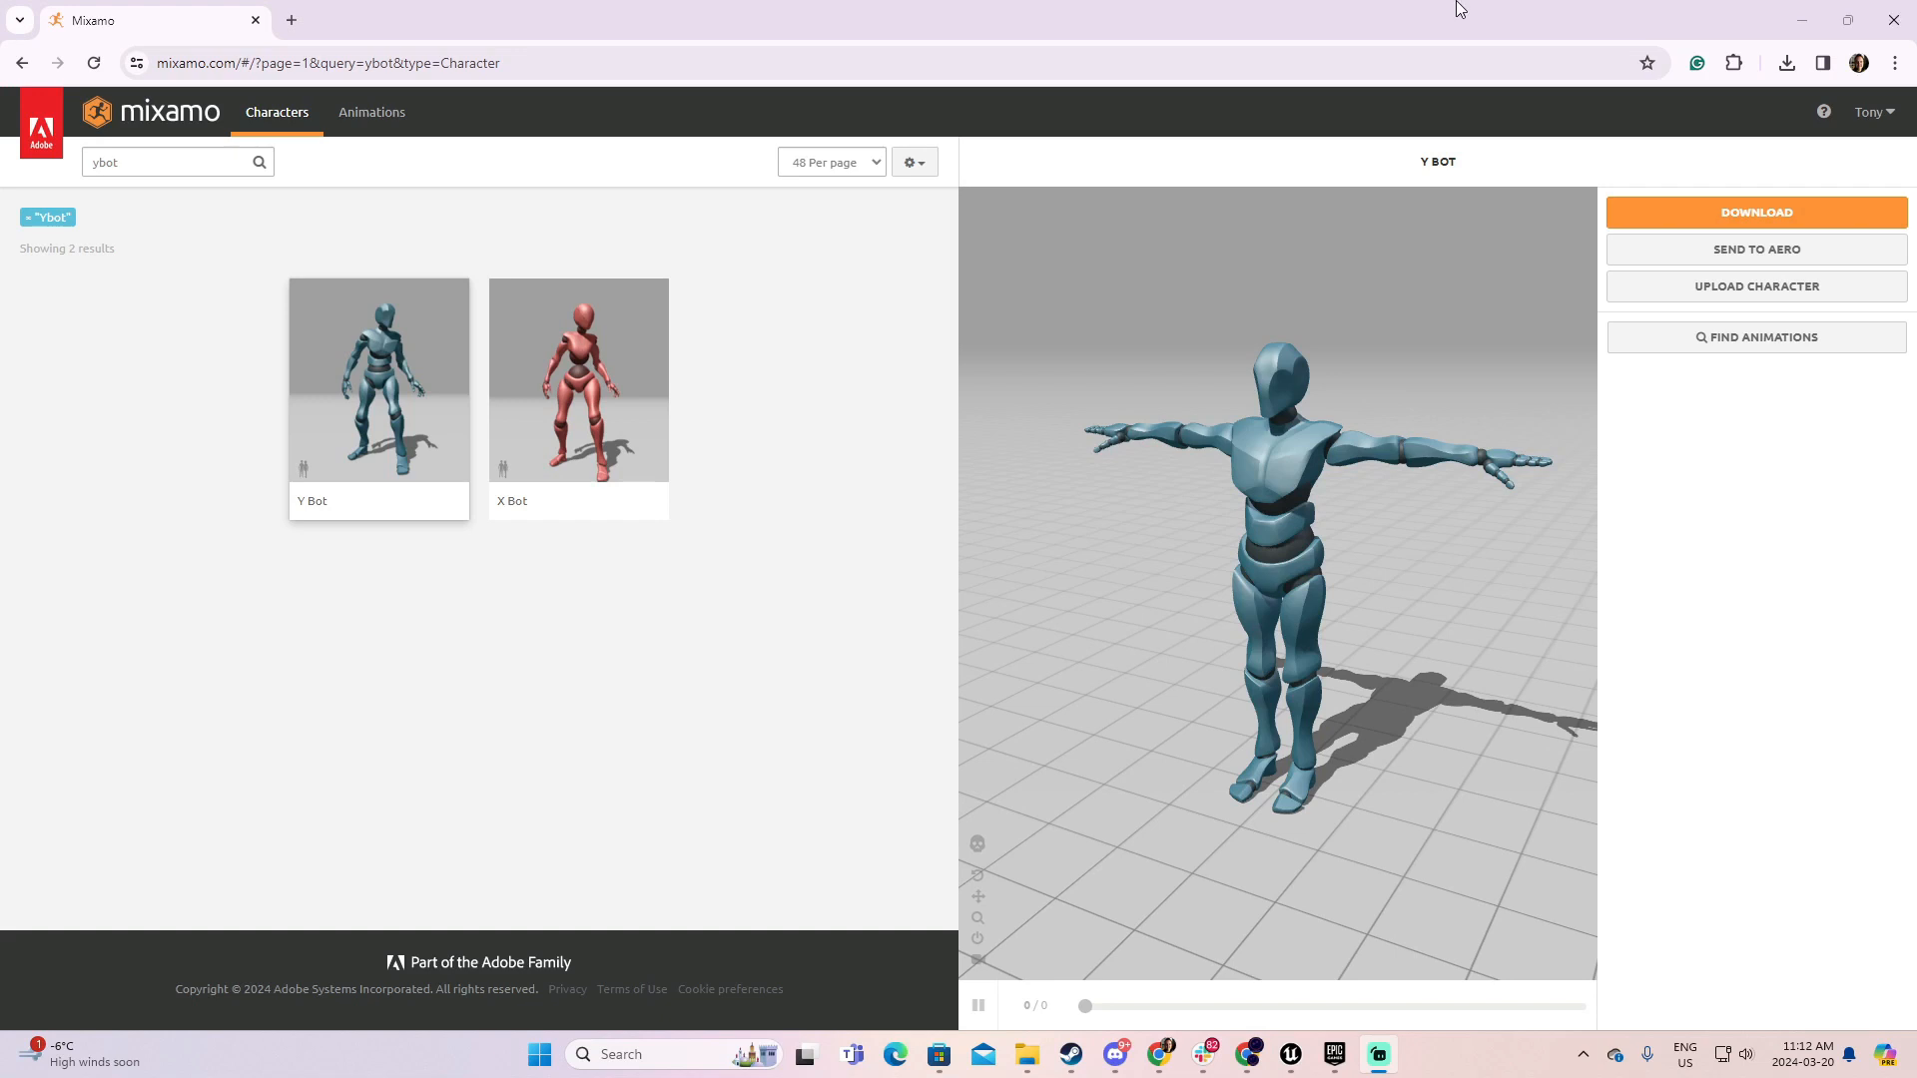
- Place the Unreal editor and the Downloads folder side by side, and select Y Bot.fbx in Downloads
{"action": "left_click", "coordinate": [1802, 23]}
{"action": "left_click_drag", "start_coordinate": [986, 177], "coordinate": [903, 50]}
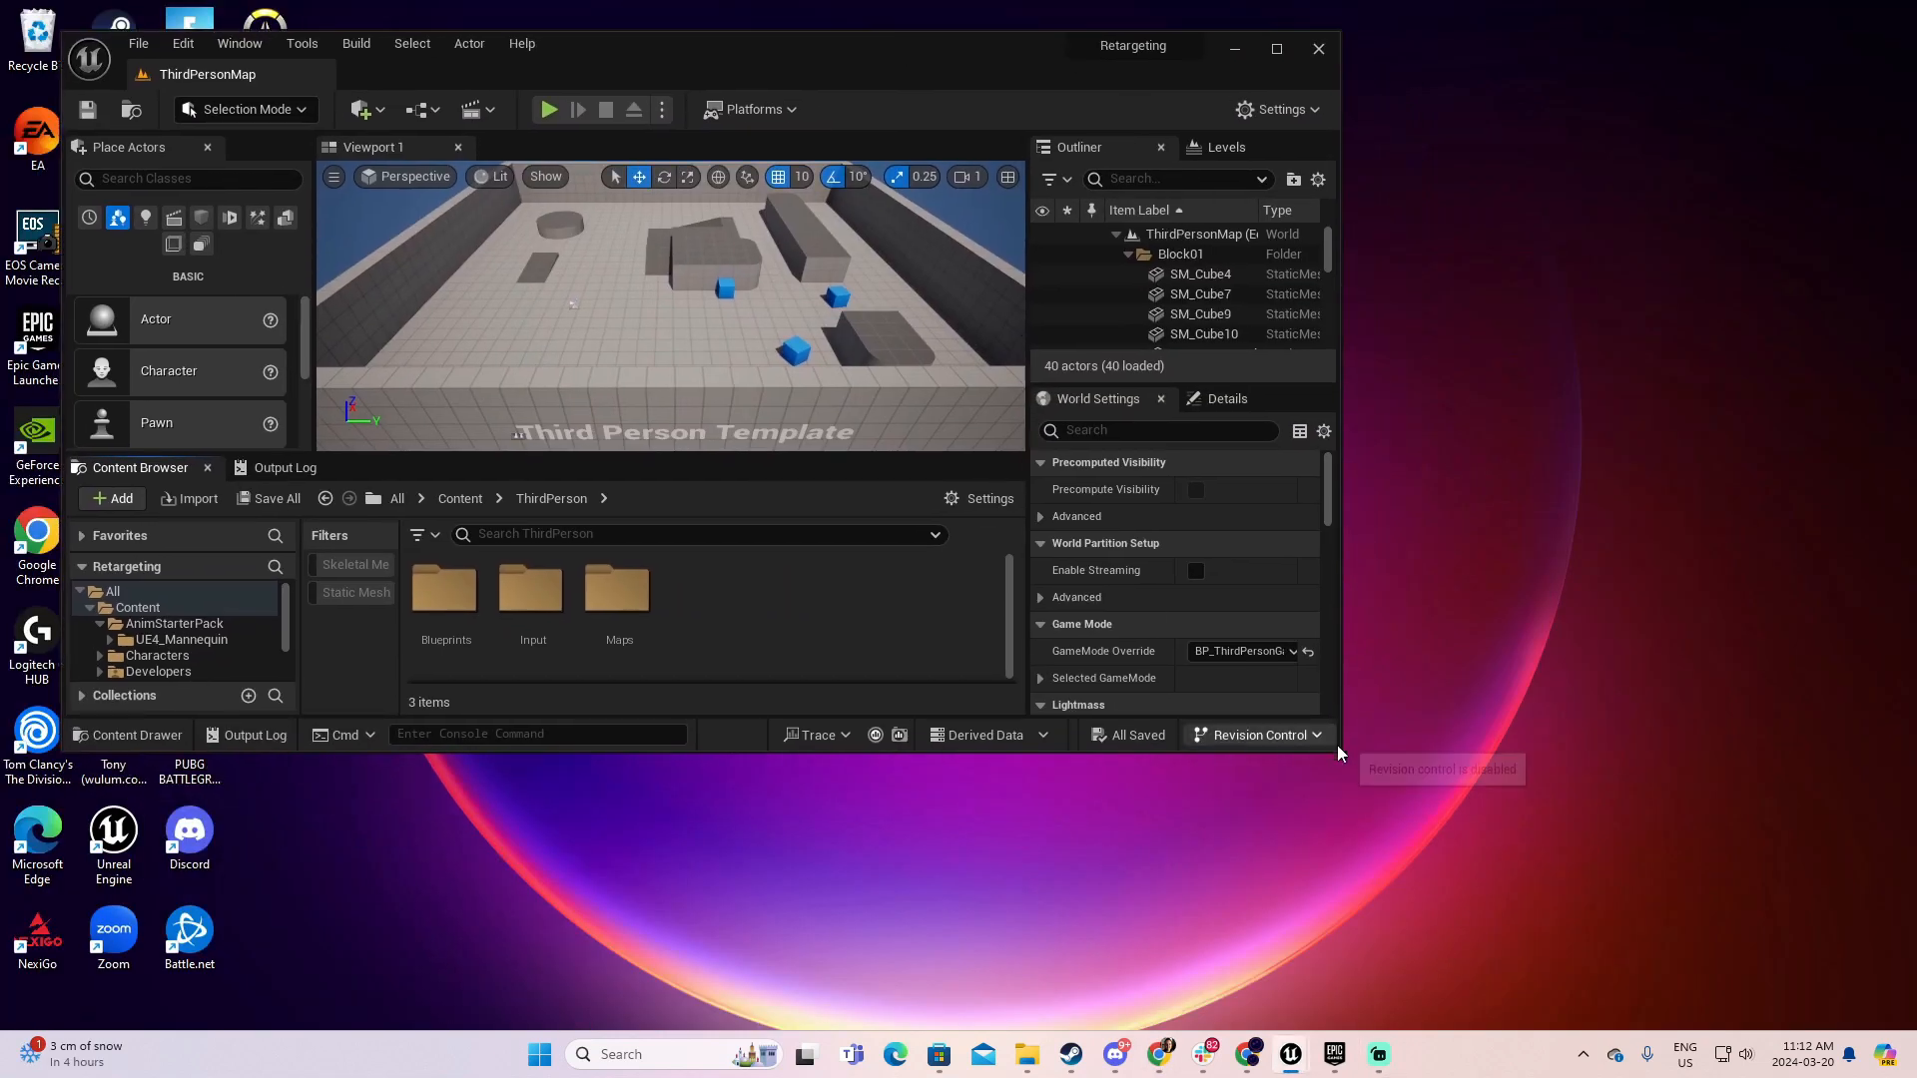
{"action": "left_click_drag", "start_coordinate": [1339, 771], "coordinate": [1377, 939]}
{"action": "left_click_drag", "start_coordinate": [0, 242], "coordinate": [1487, 236]}
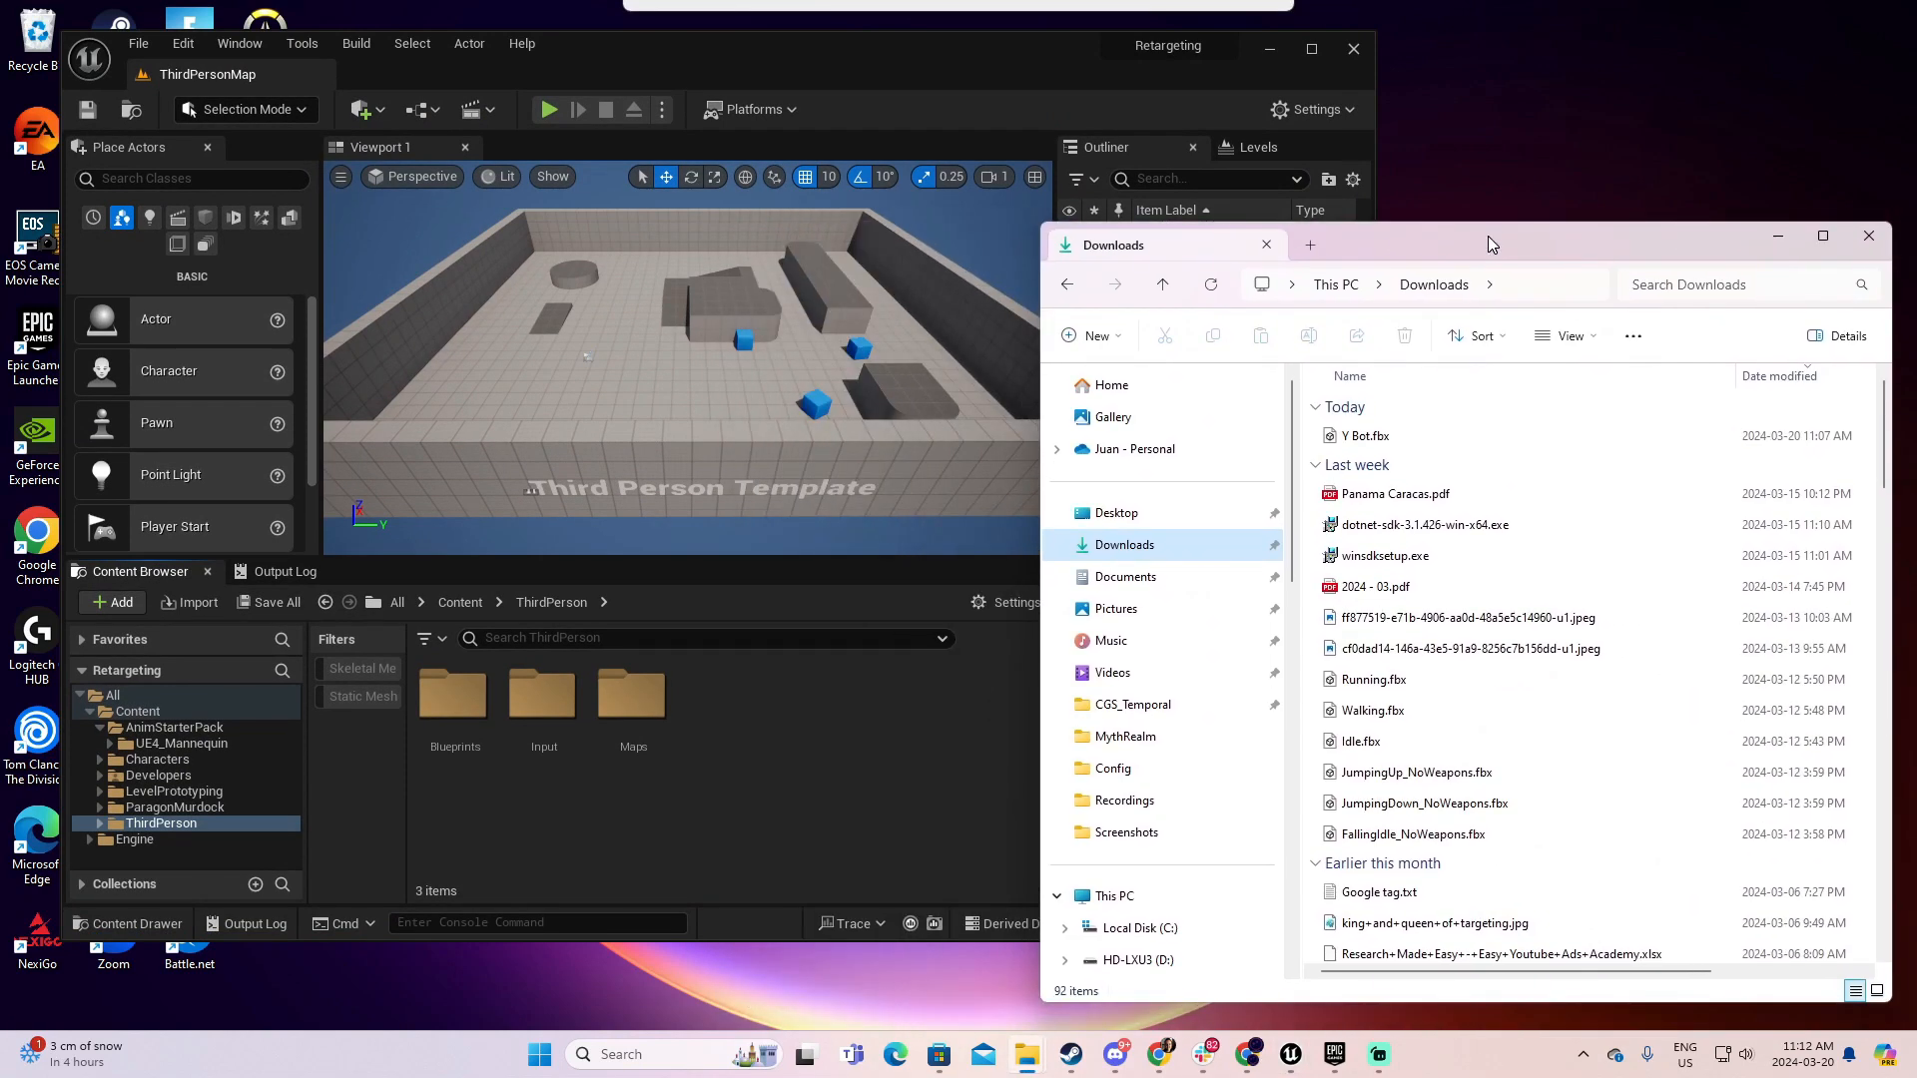
{"action": "left_click", "coordinate": [1368, 440]}
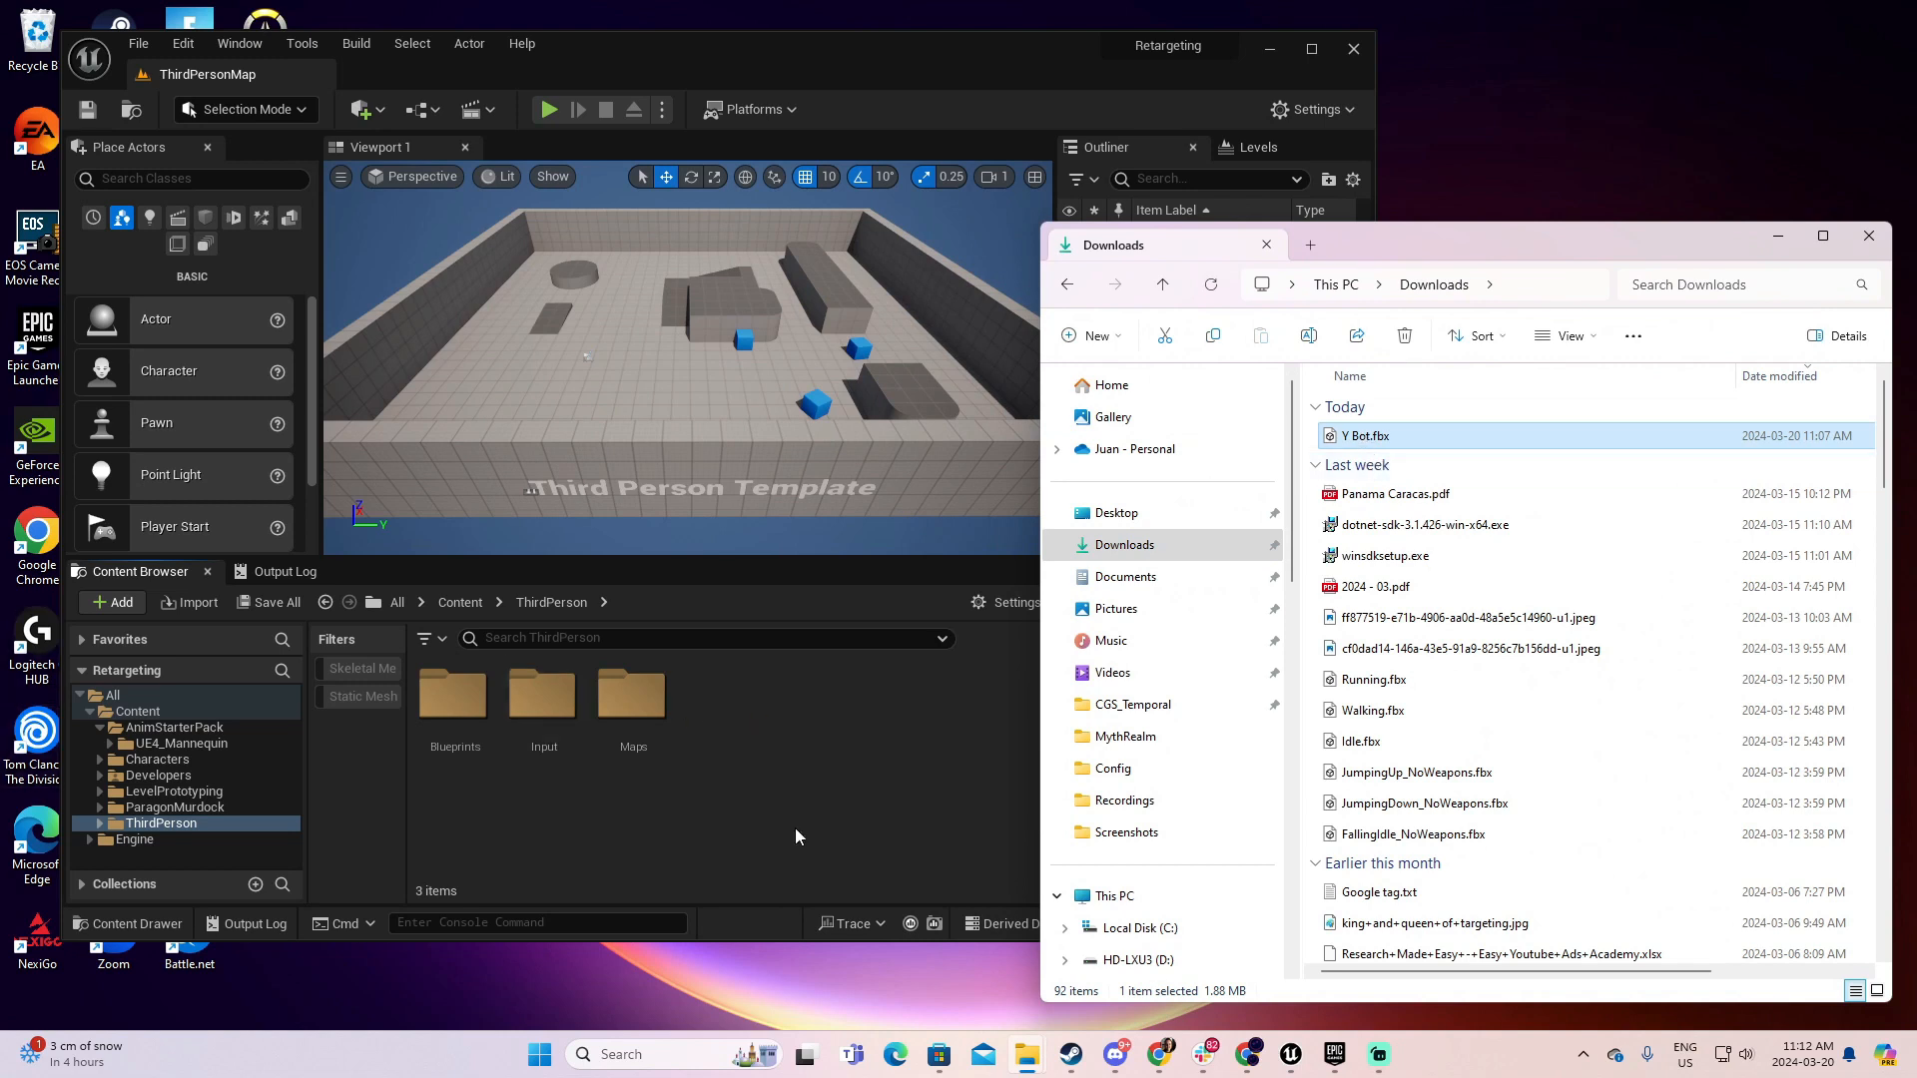
- Create a folder named Mixamo directly under the project's Content folder
{"action": "left_click", "coordinate": [631, 852]}
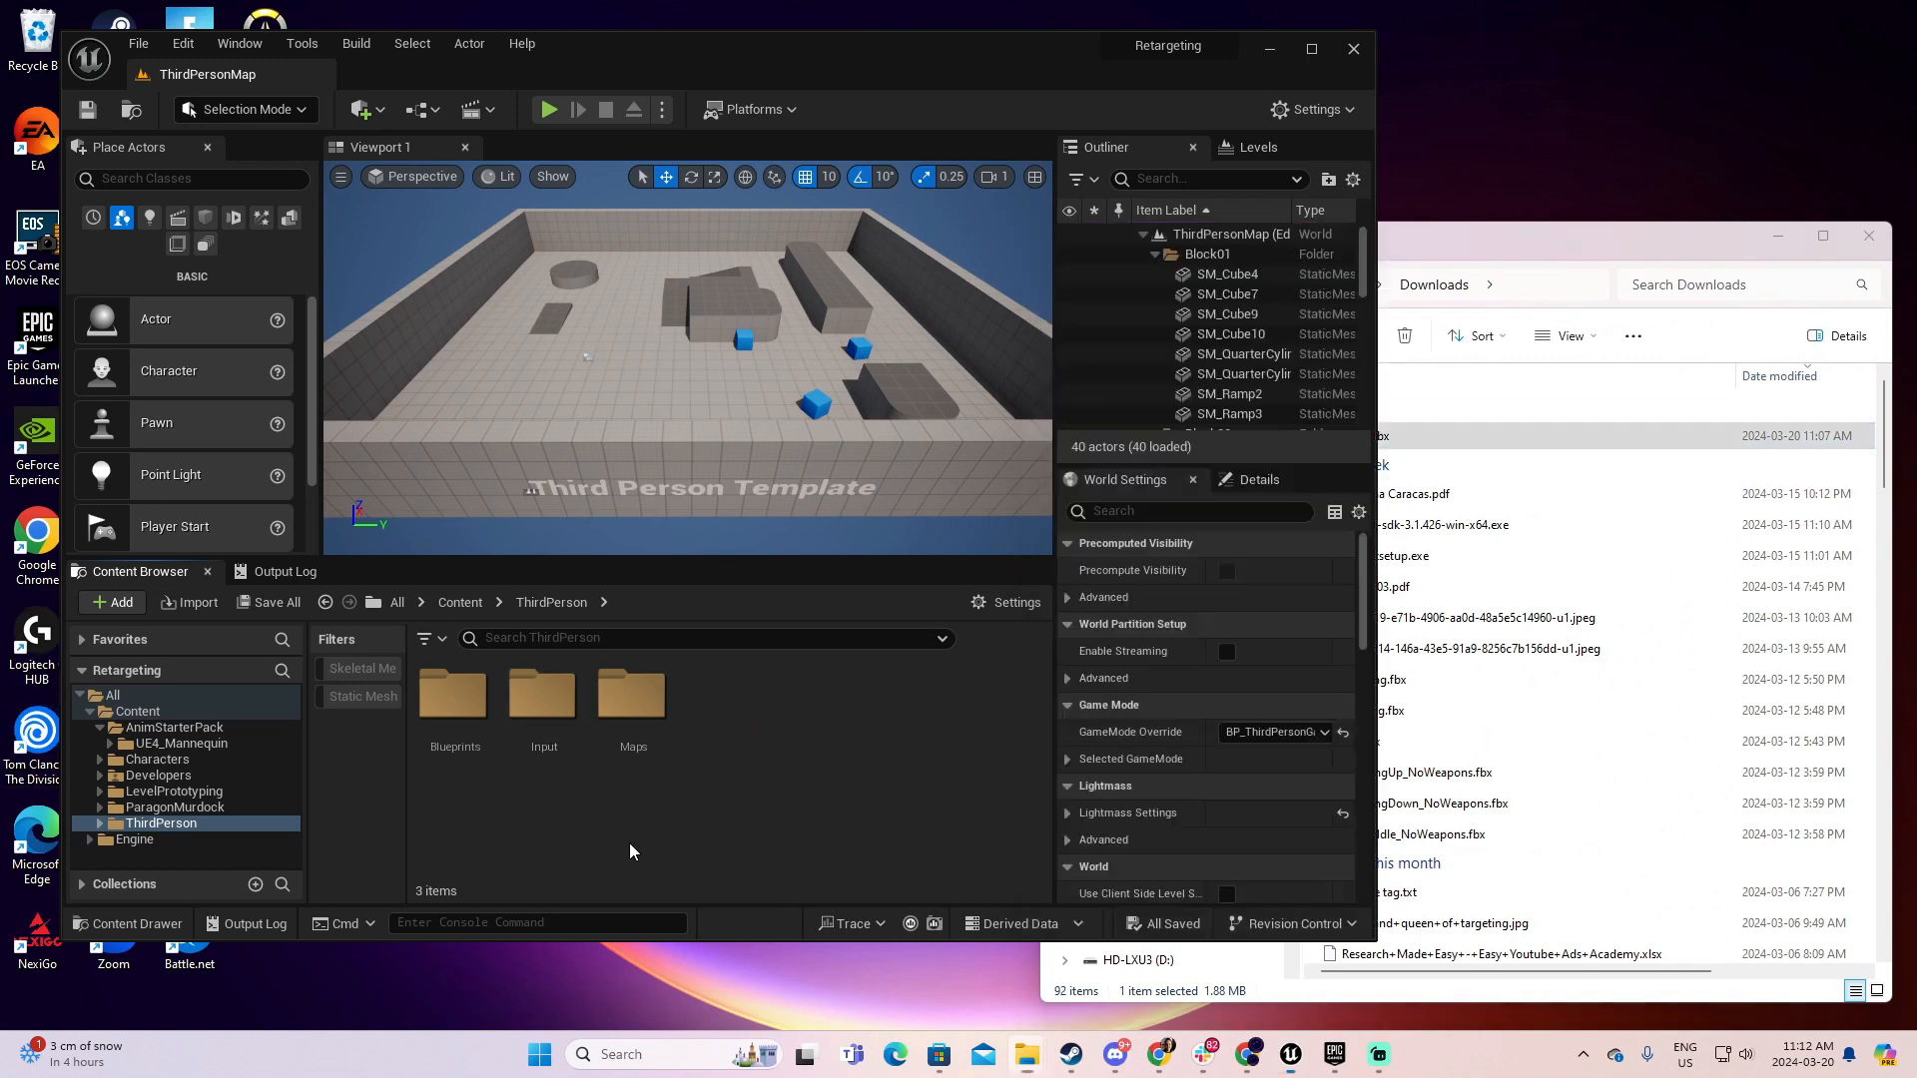
{"action": "left_click", "coordinate": [192, 733]}
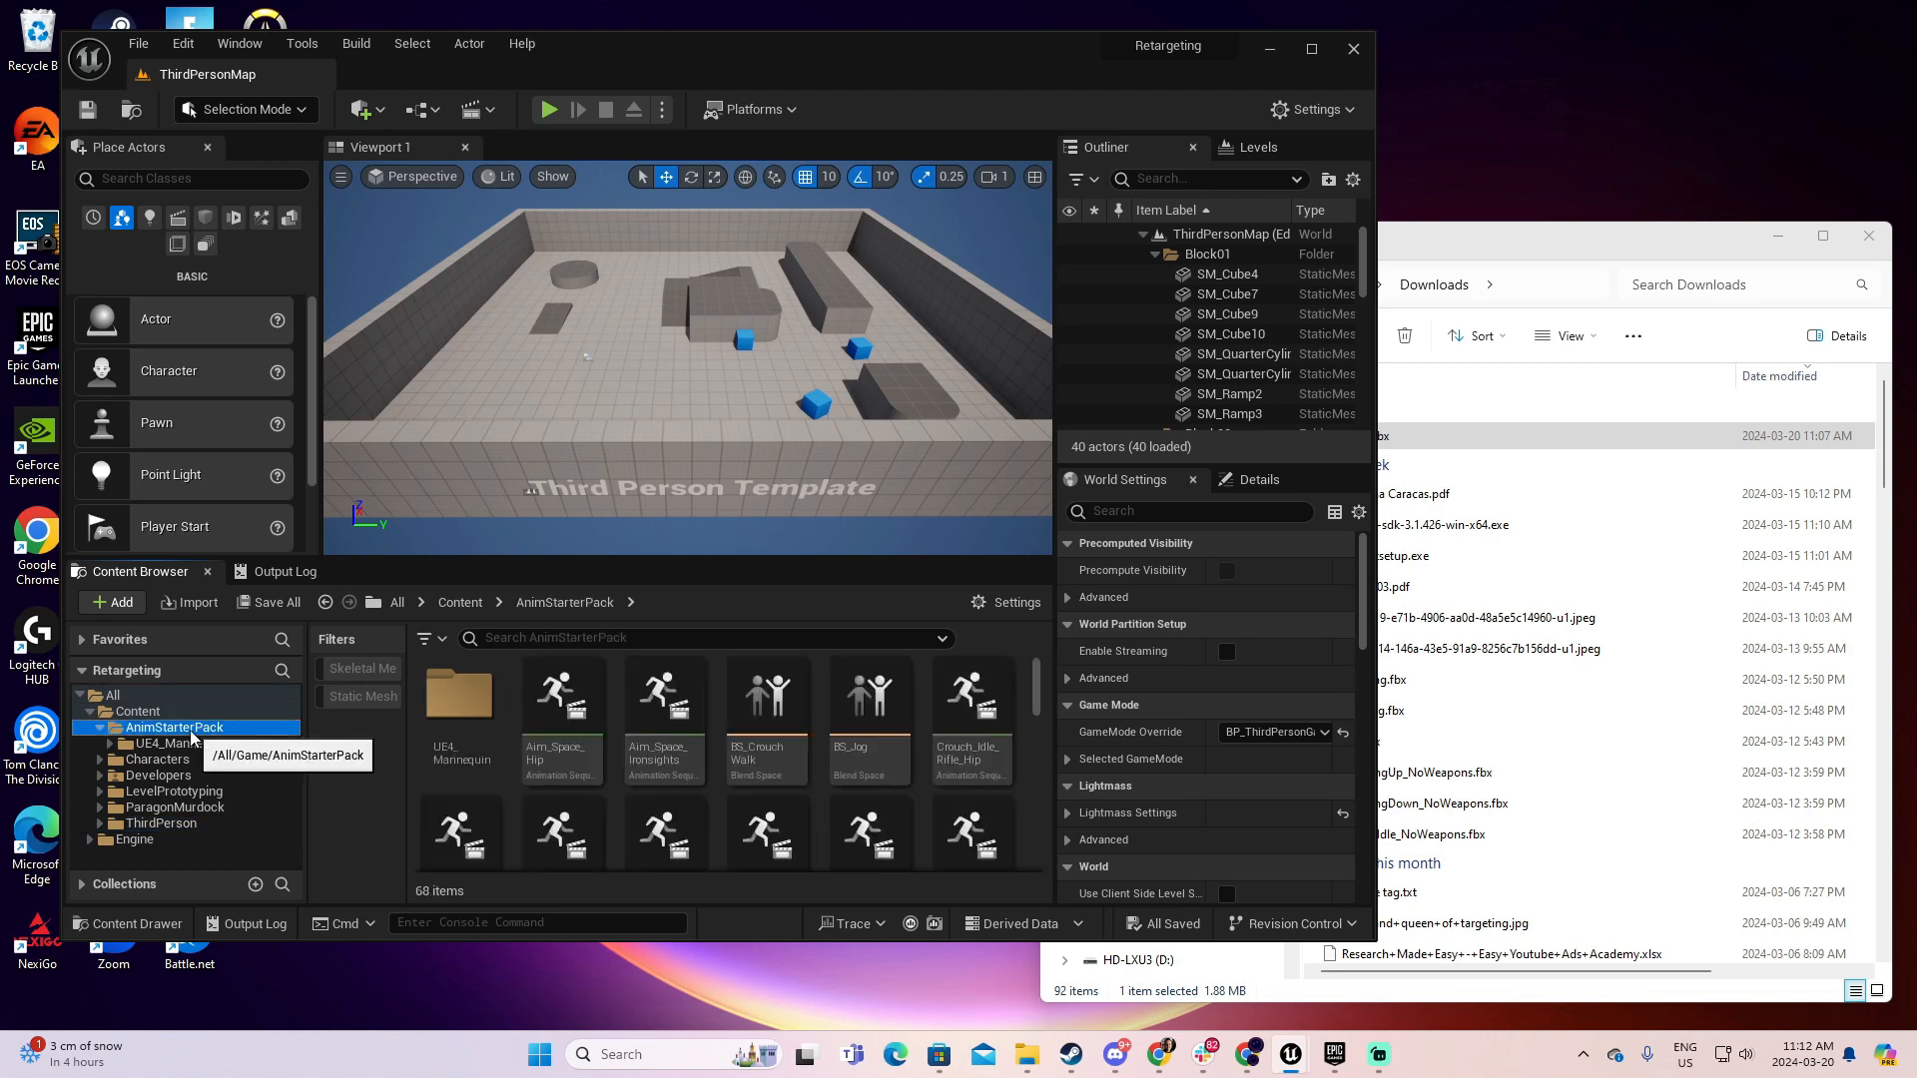
{"action": "left_click", "coordinate": [137, 712]}
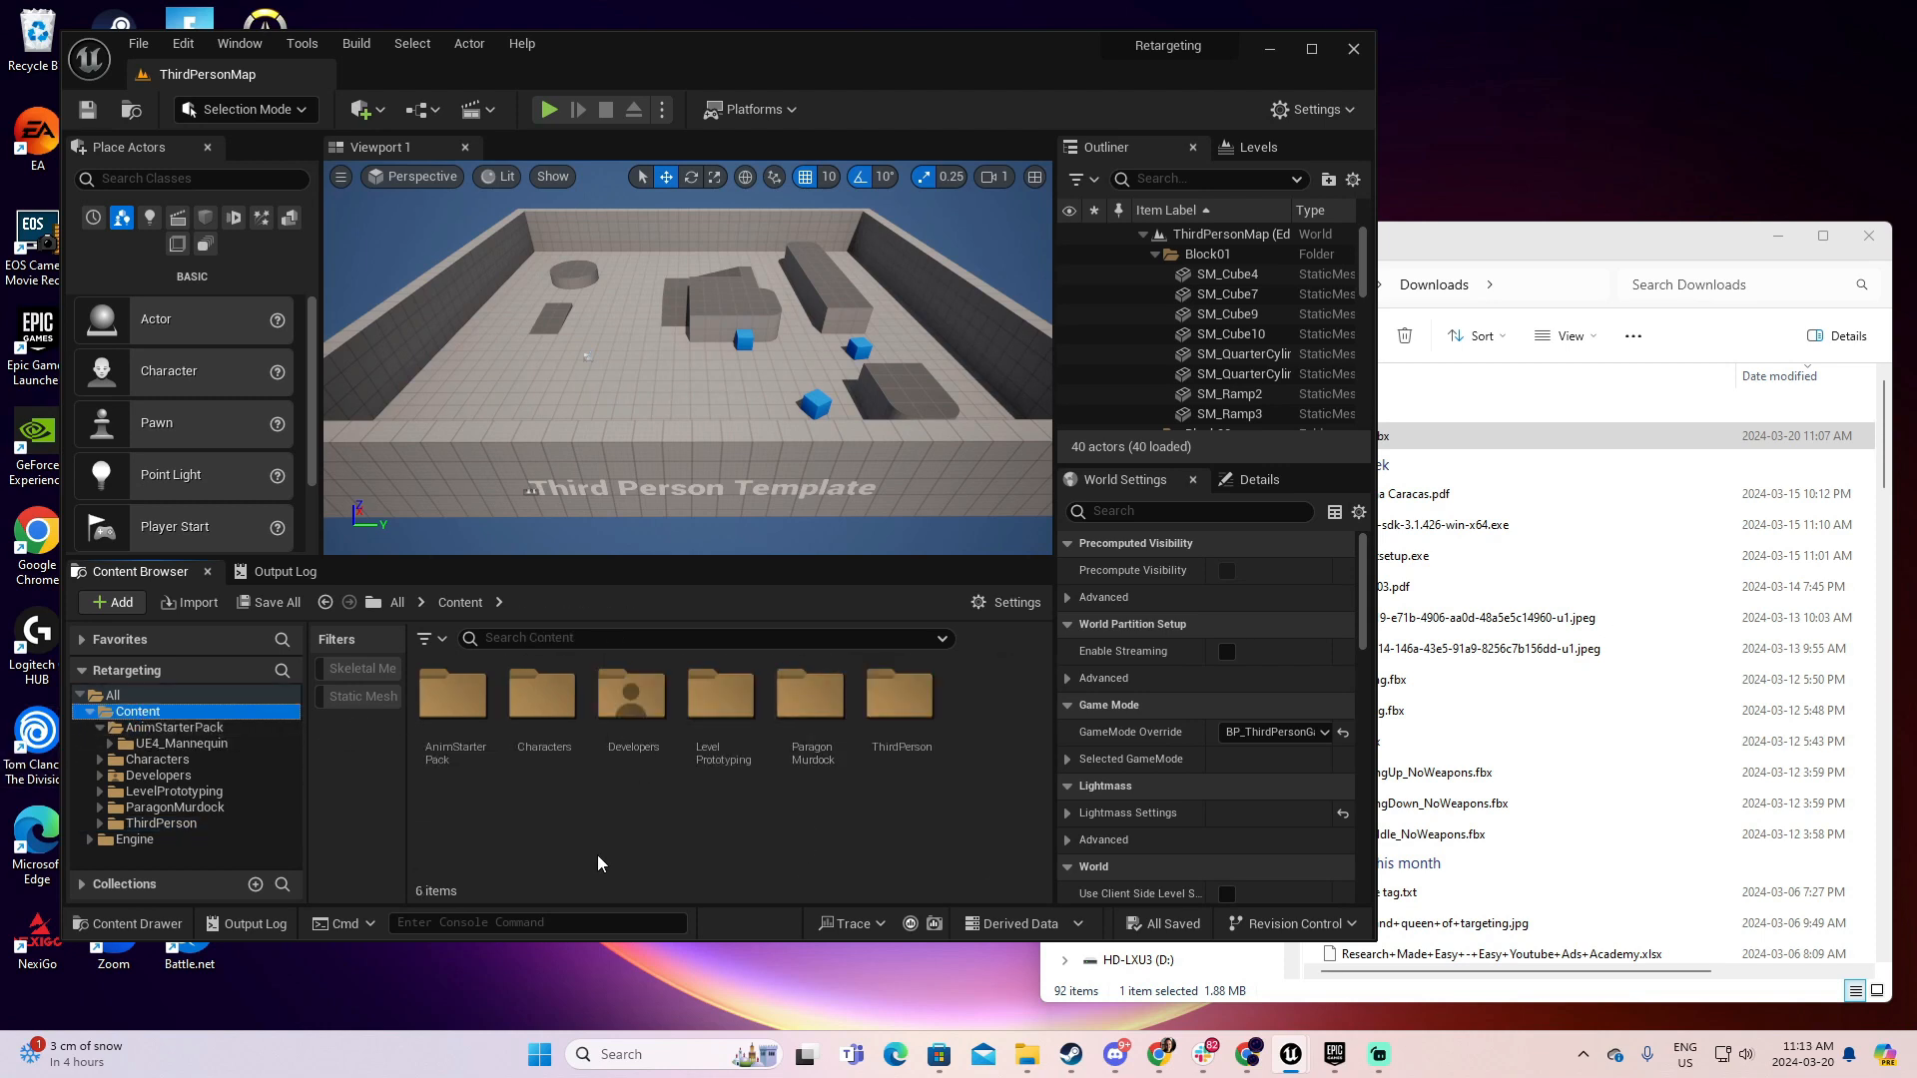
{"action": "right_click", "coordinate": [970, 820]}
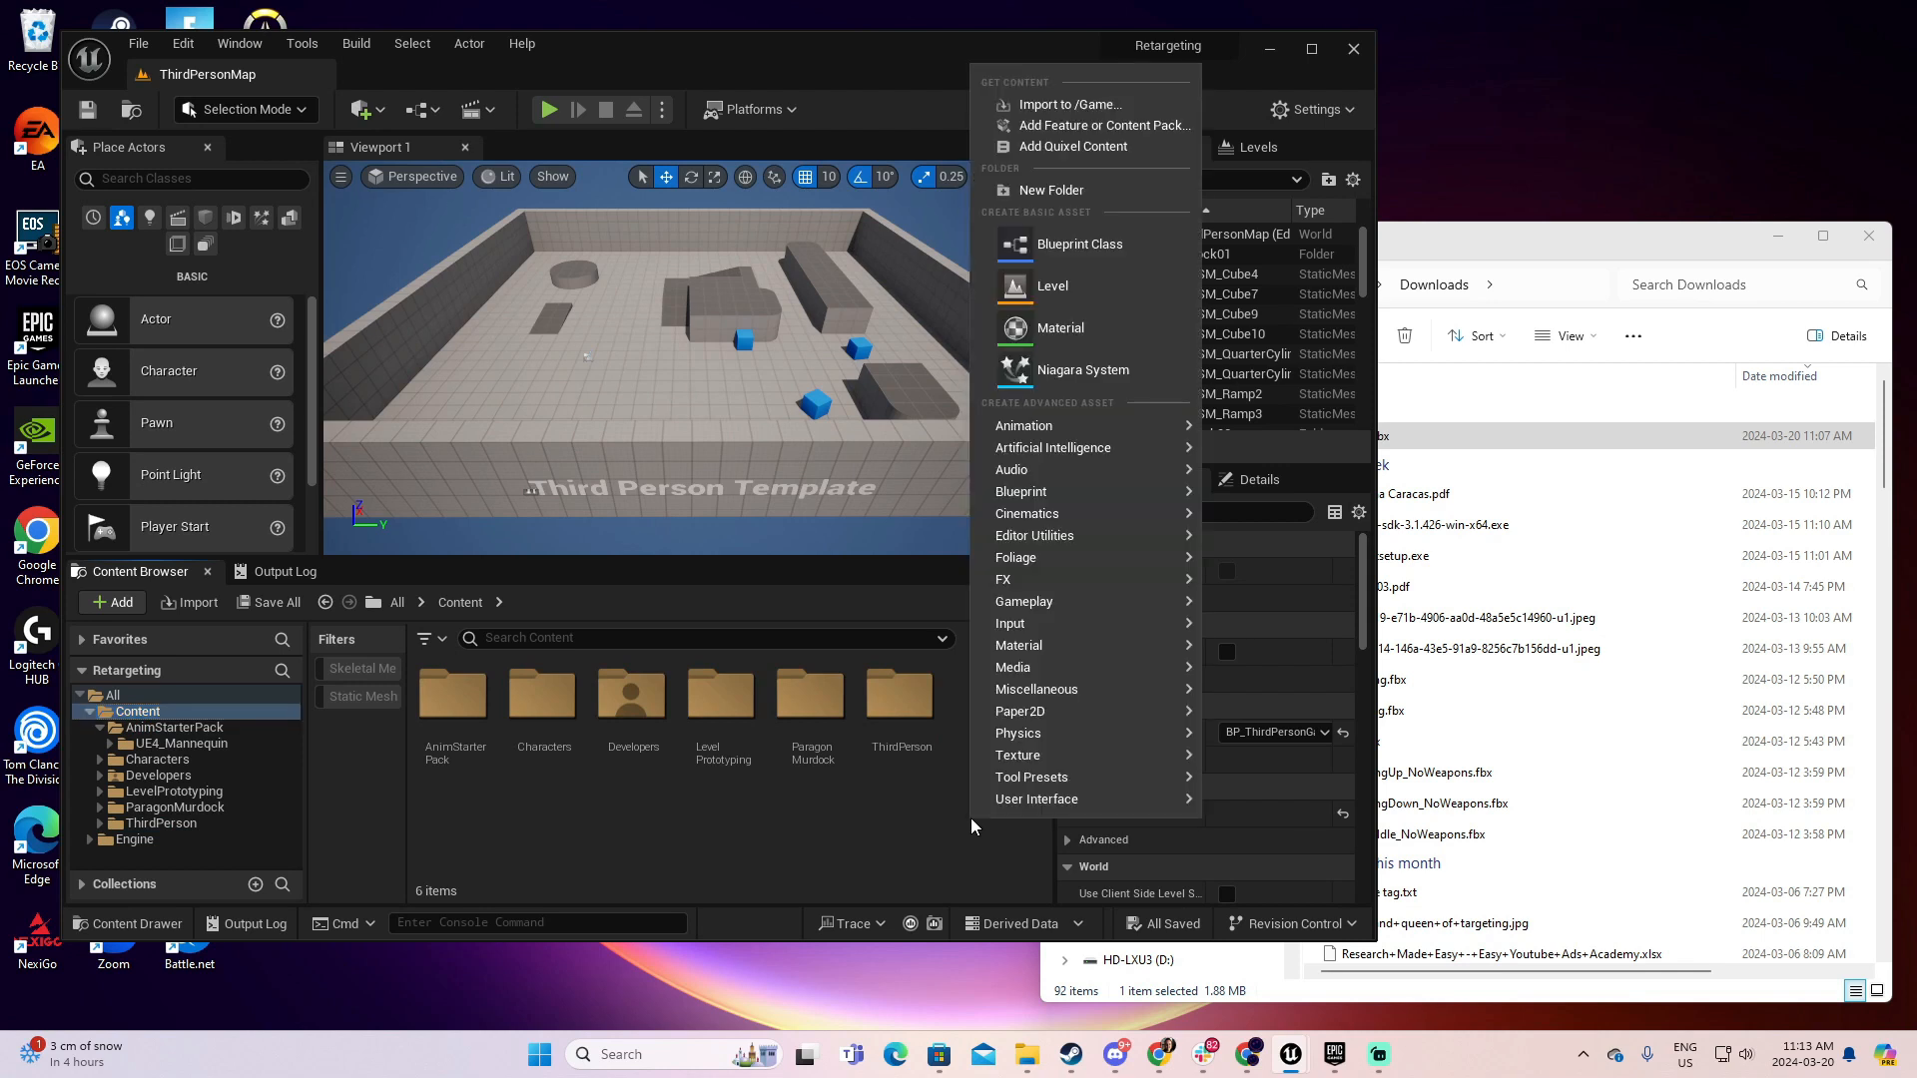
{"action": "left_click", "coordinate": [1049, 196]}
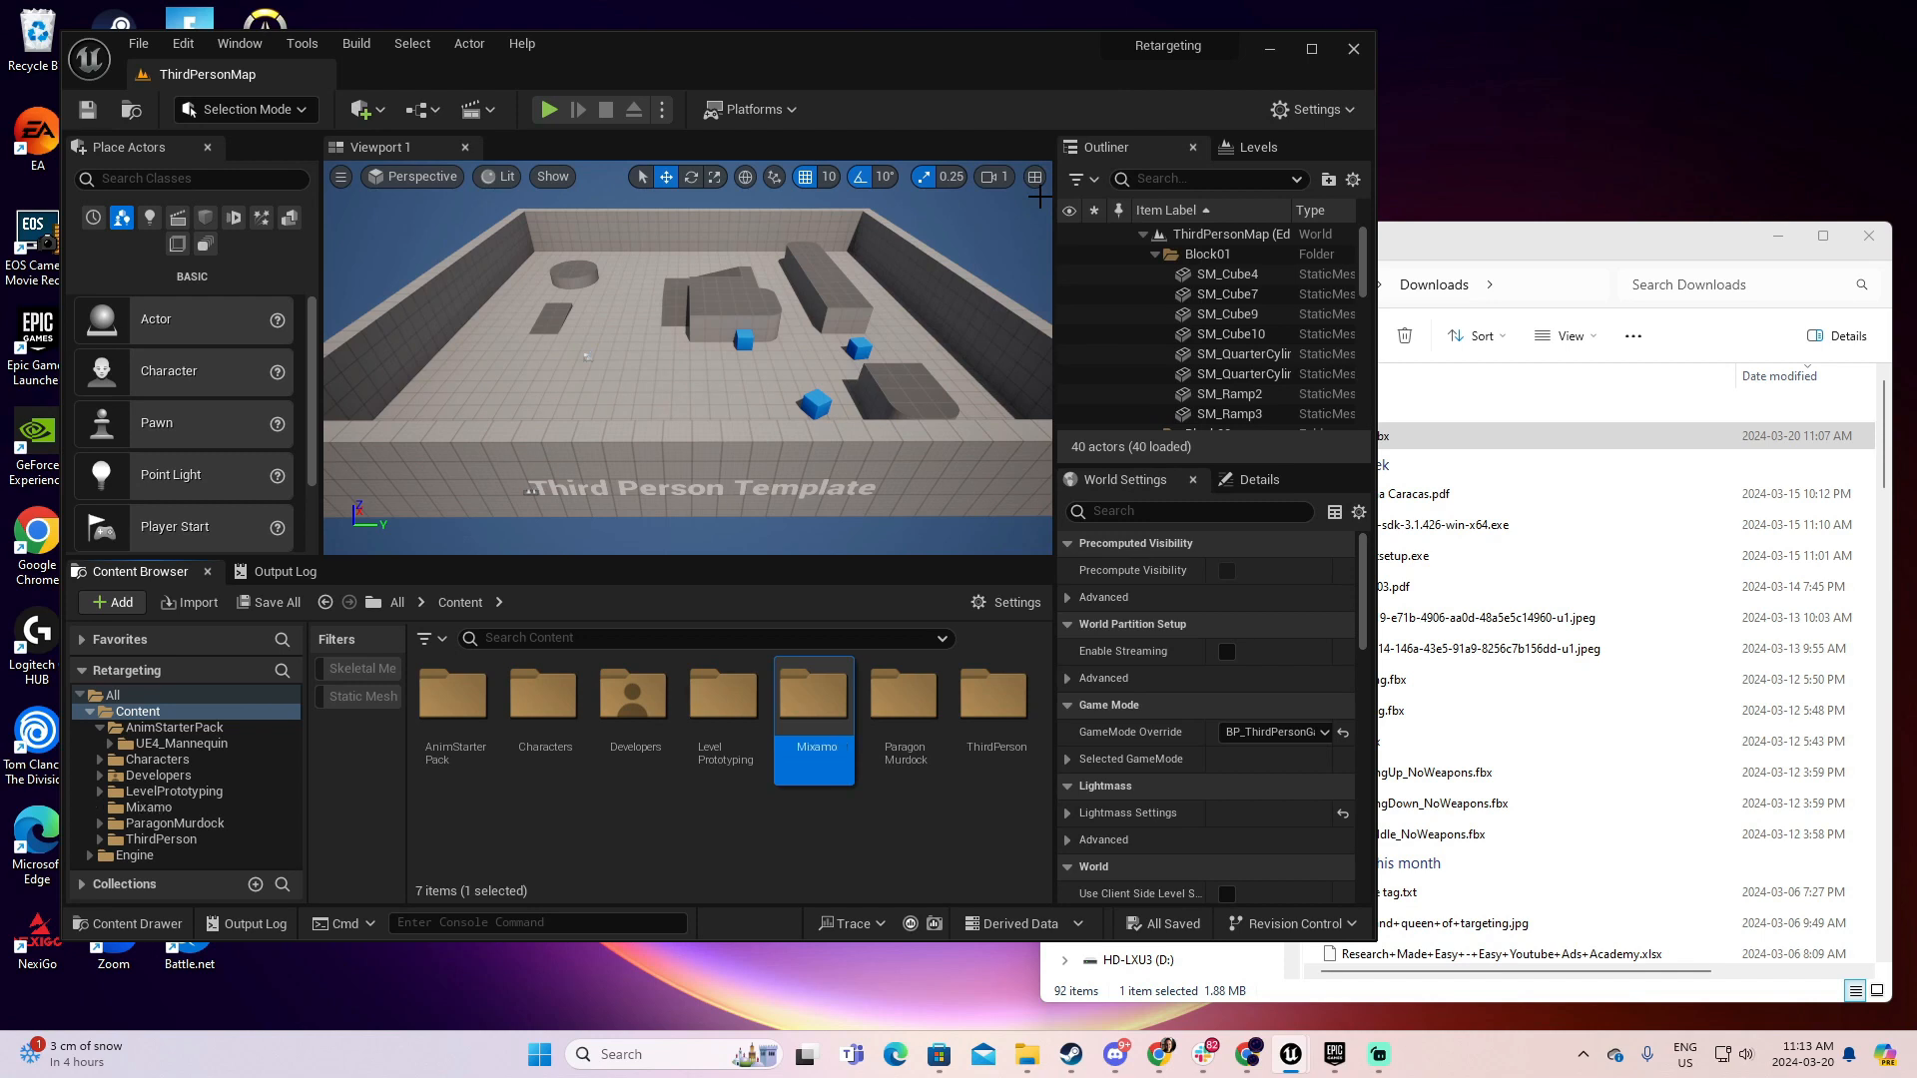
- Import Y Bot.fbx from Downloads into the Mixamo folder as a skeletal mesh, with Skeleton set to None
{"action": "double_click", "coordinate": [815, 743]}
{"action": "left_click", "coordinate": [1525, 253]}
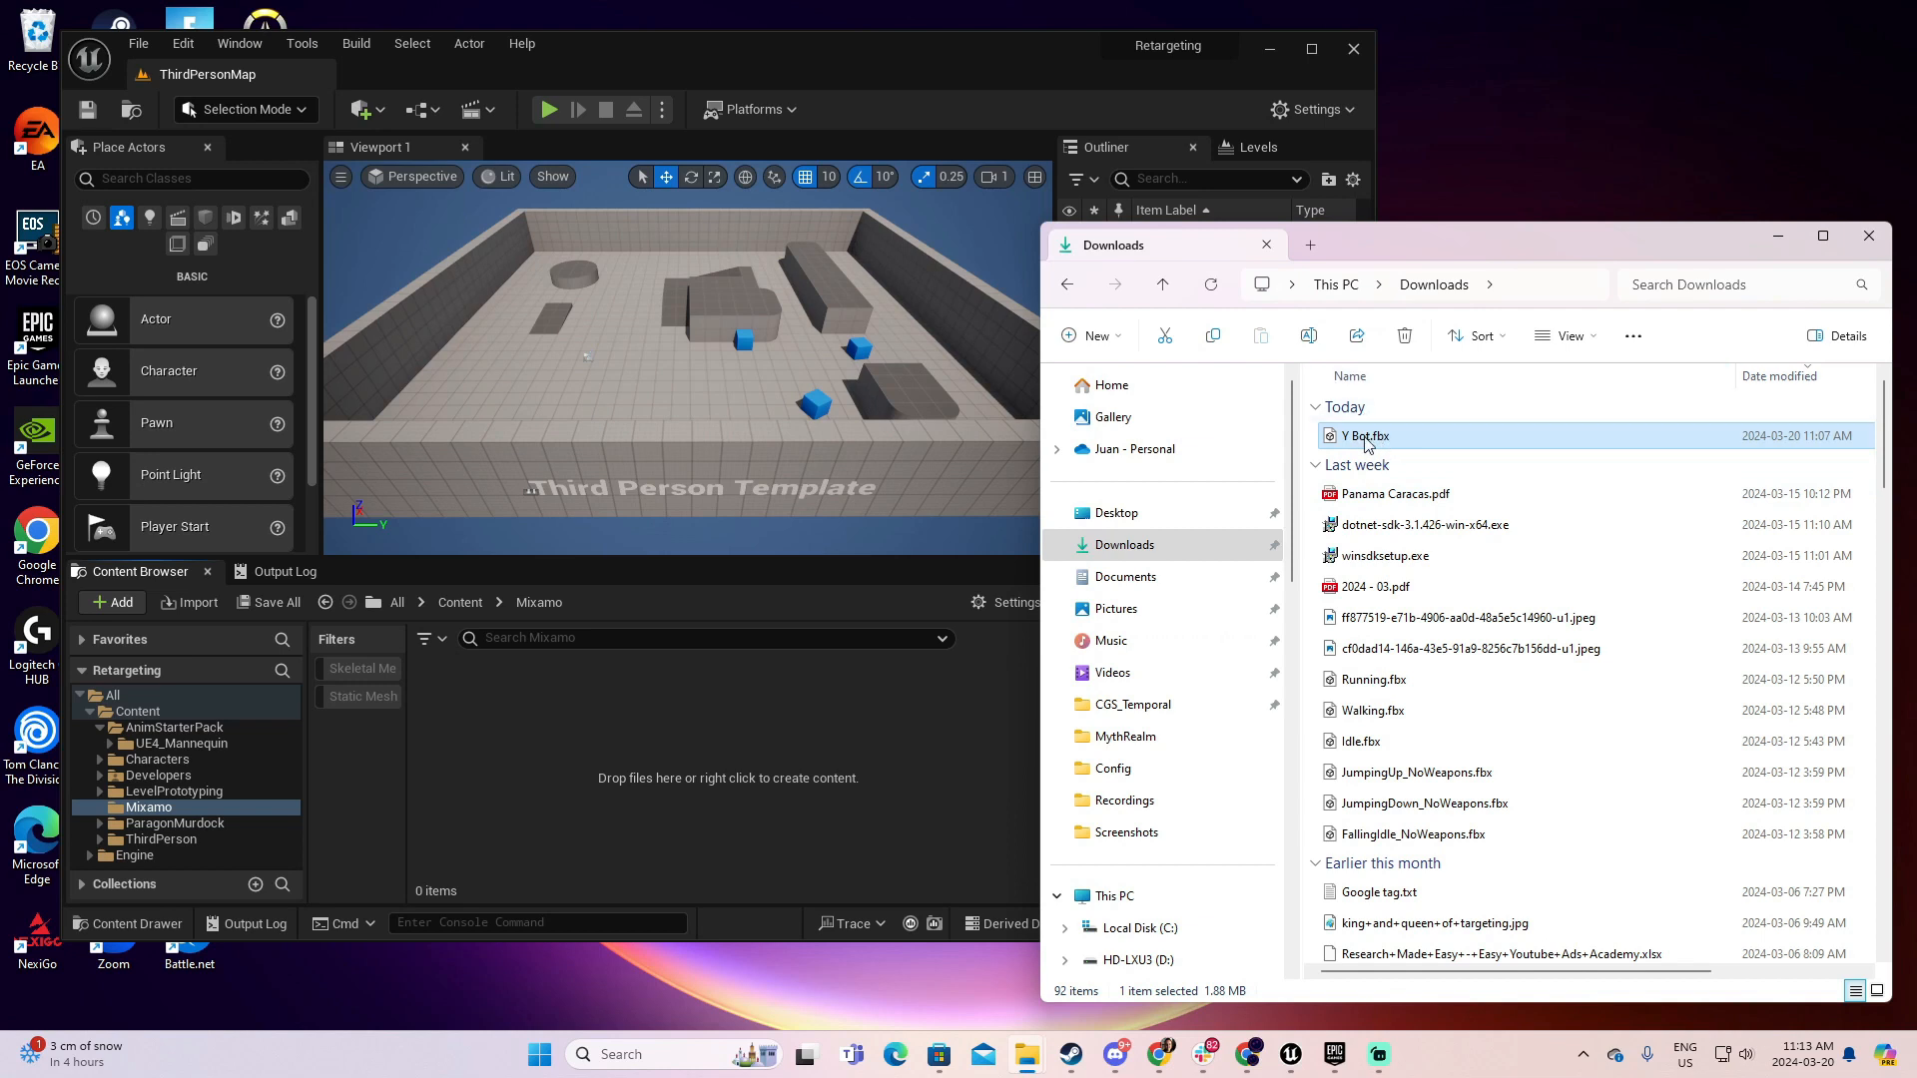
{"action": "left_click_drag", "start_coordinate": [723, 701], "coordinate": [583, 735]}
{"action": "left_click", "coordinate": [959, 164]}
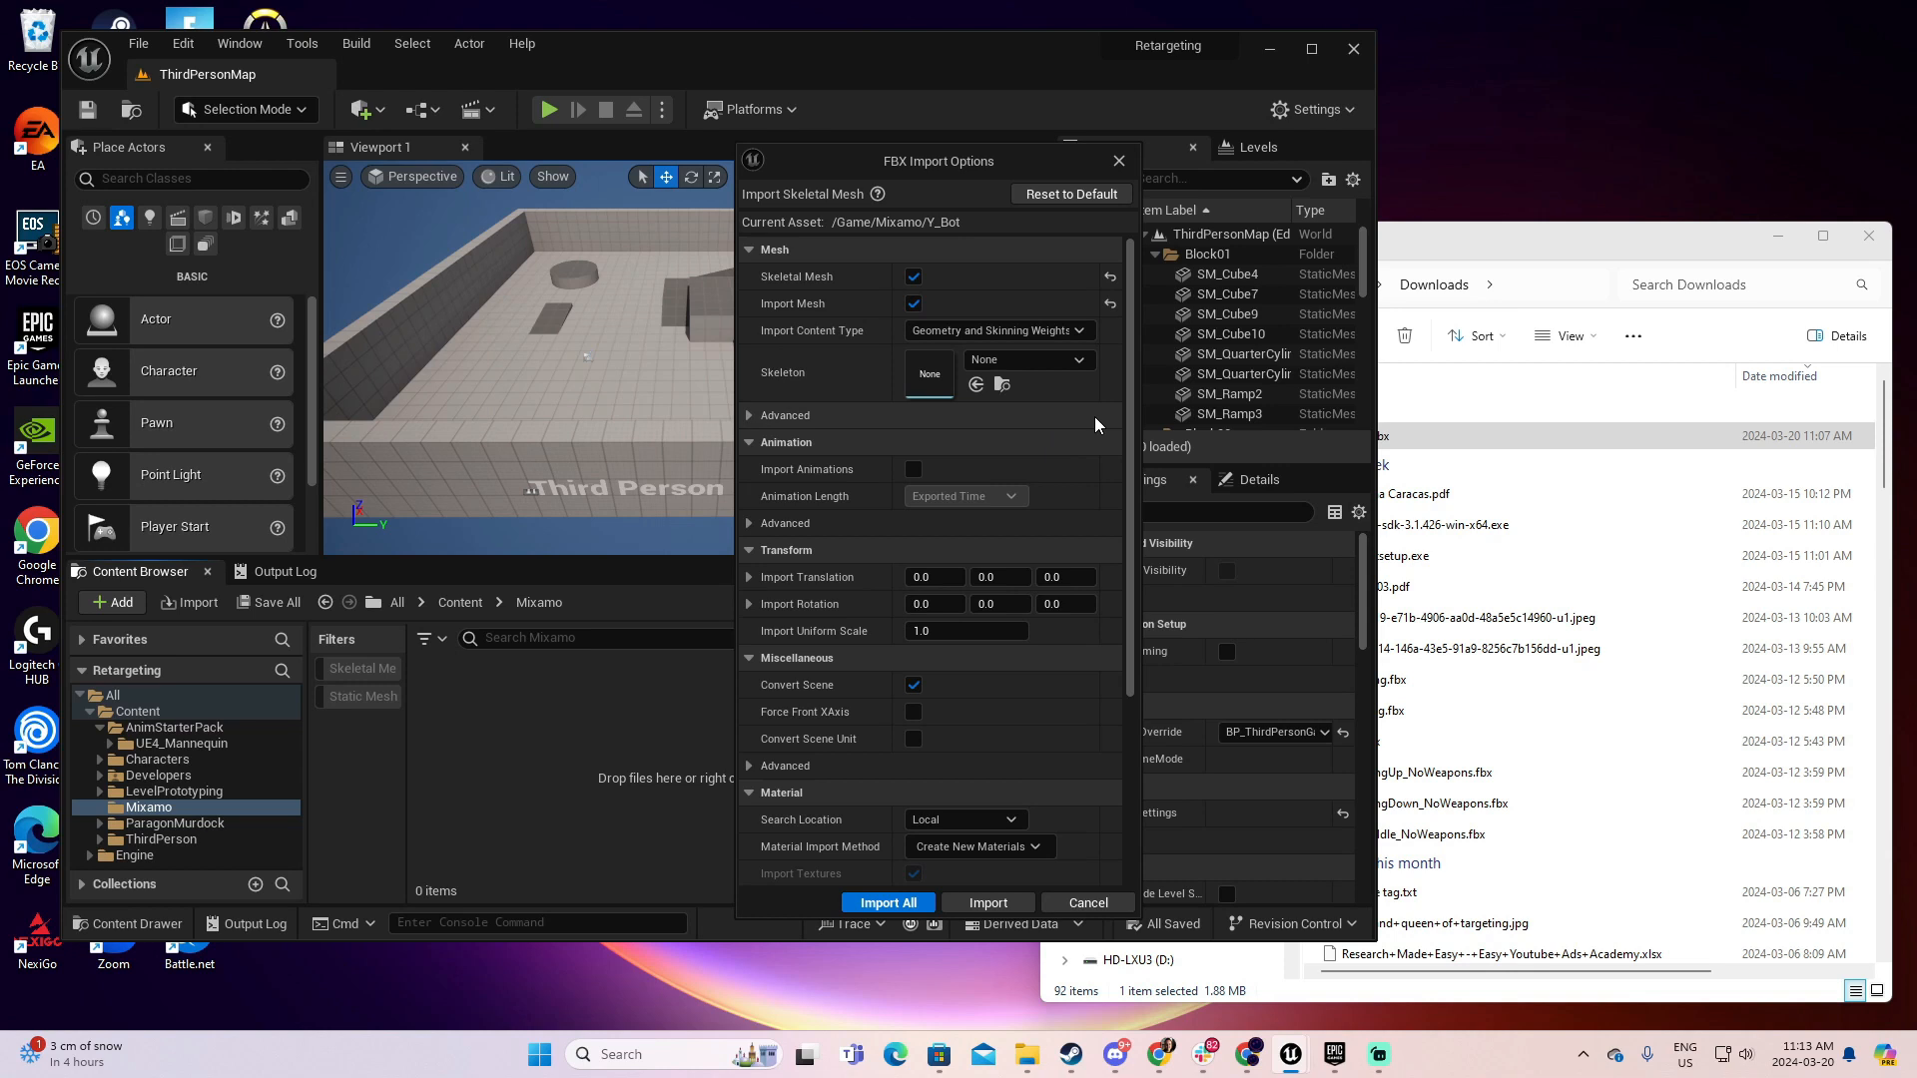
{"action": "mouse_move", "coordinate": [807, 374]}
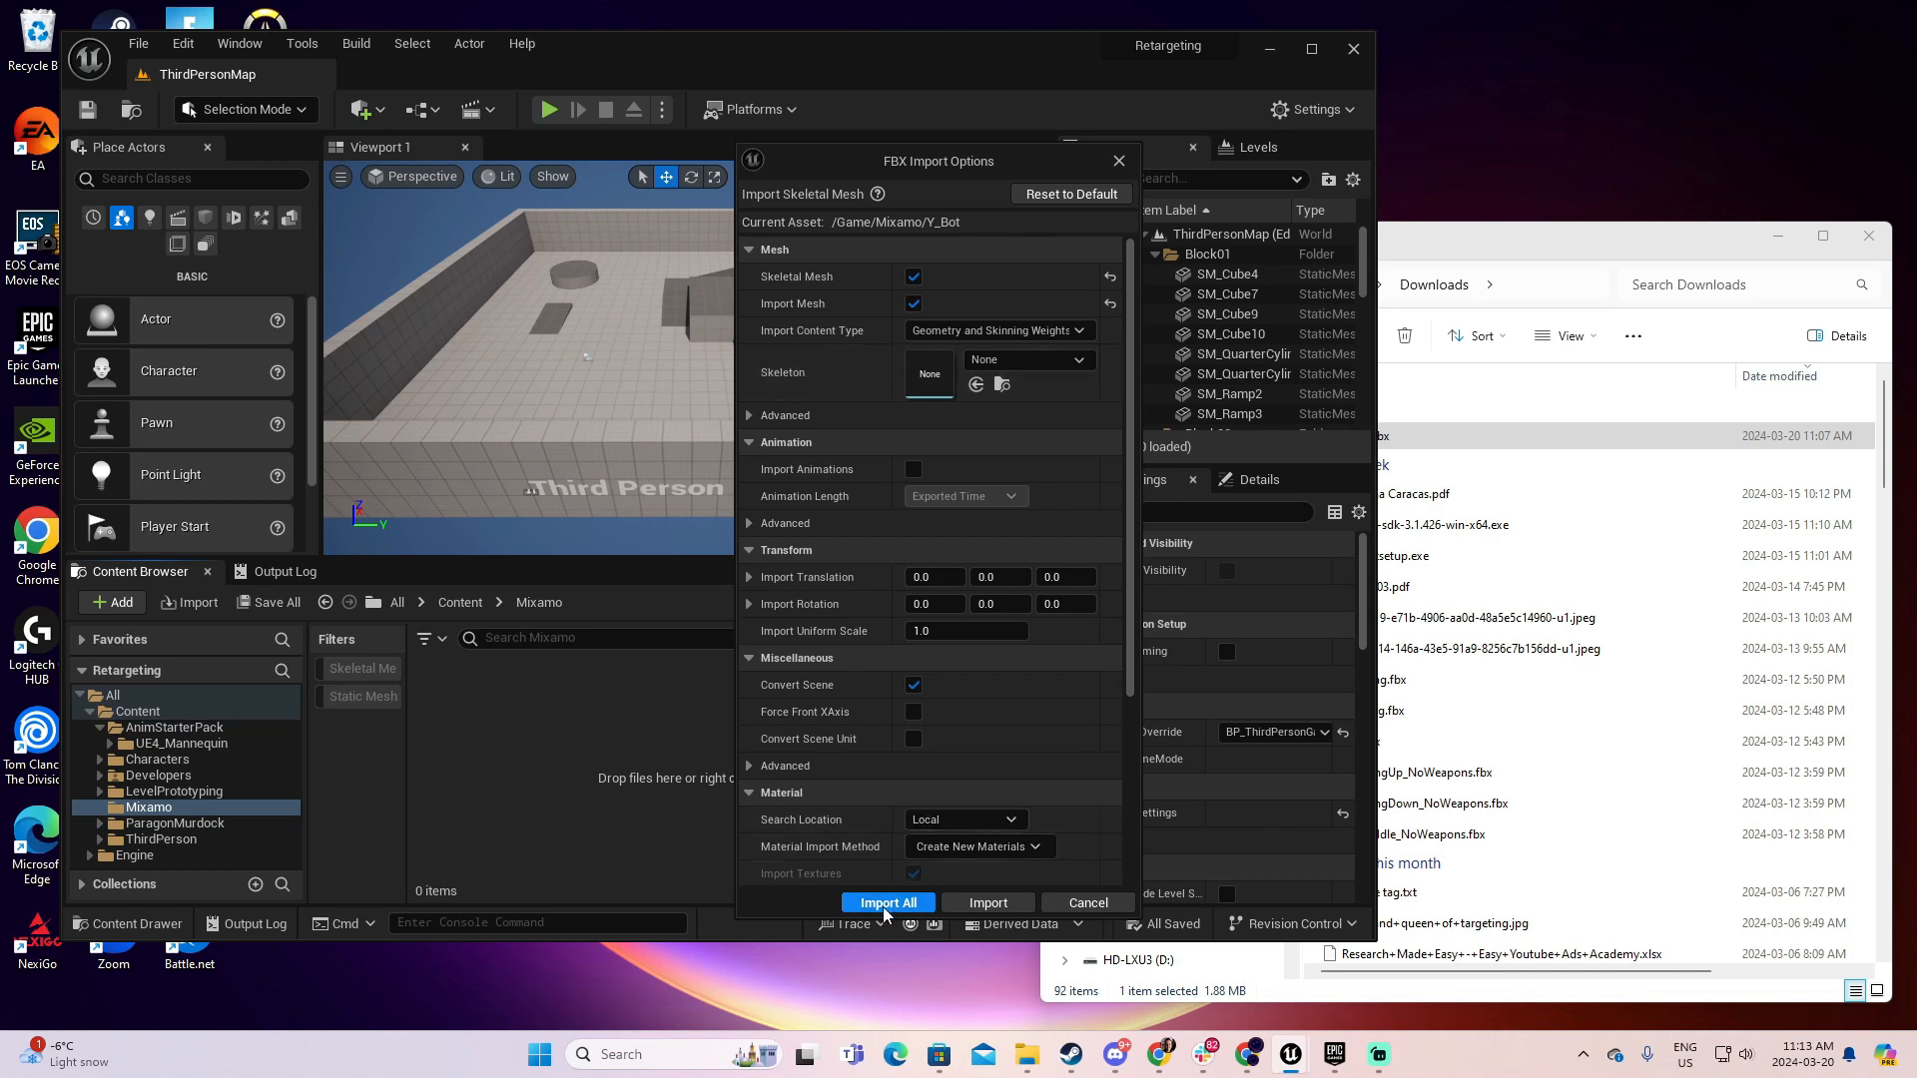
{"action": "left_click", "coordinate": [987, 903]}
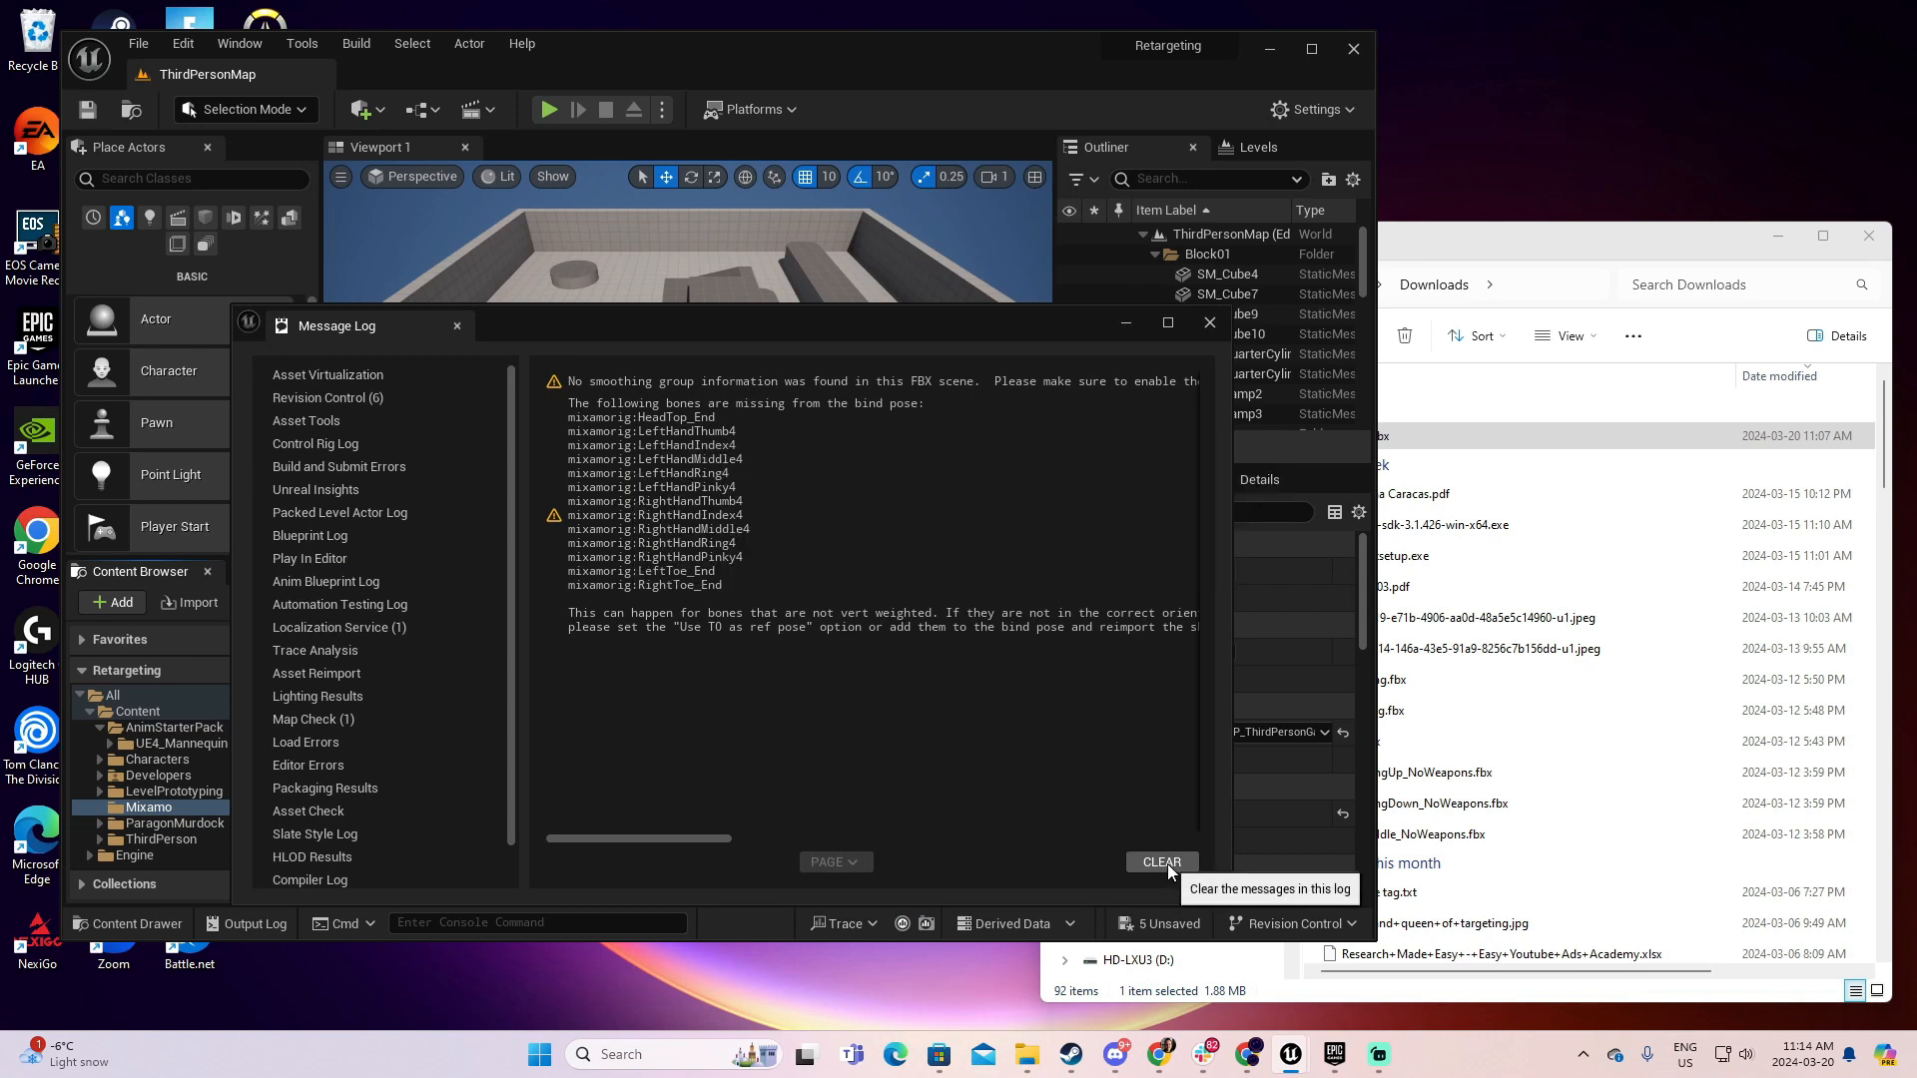
- Clear and close the import message log, and maximize the Unreal editor
{"action": "left_click", "coordinate": [1164, 864]}
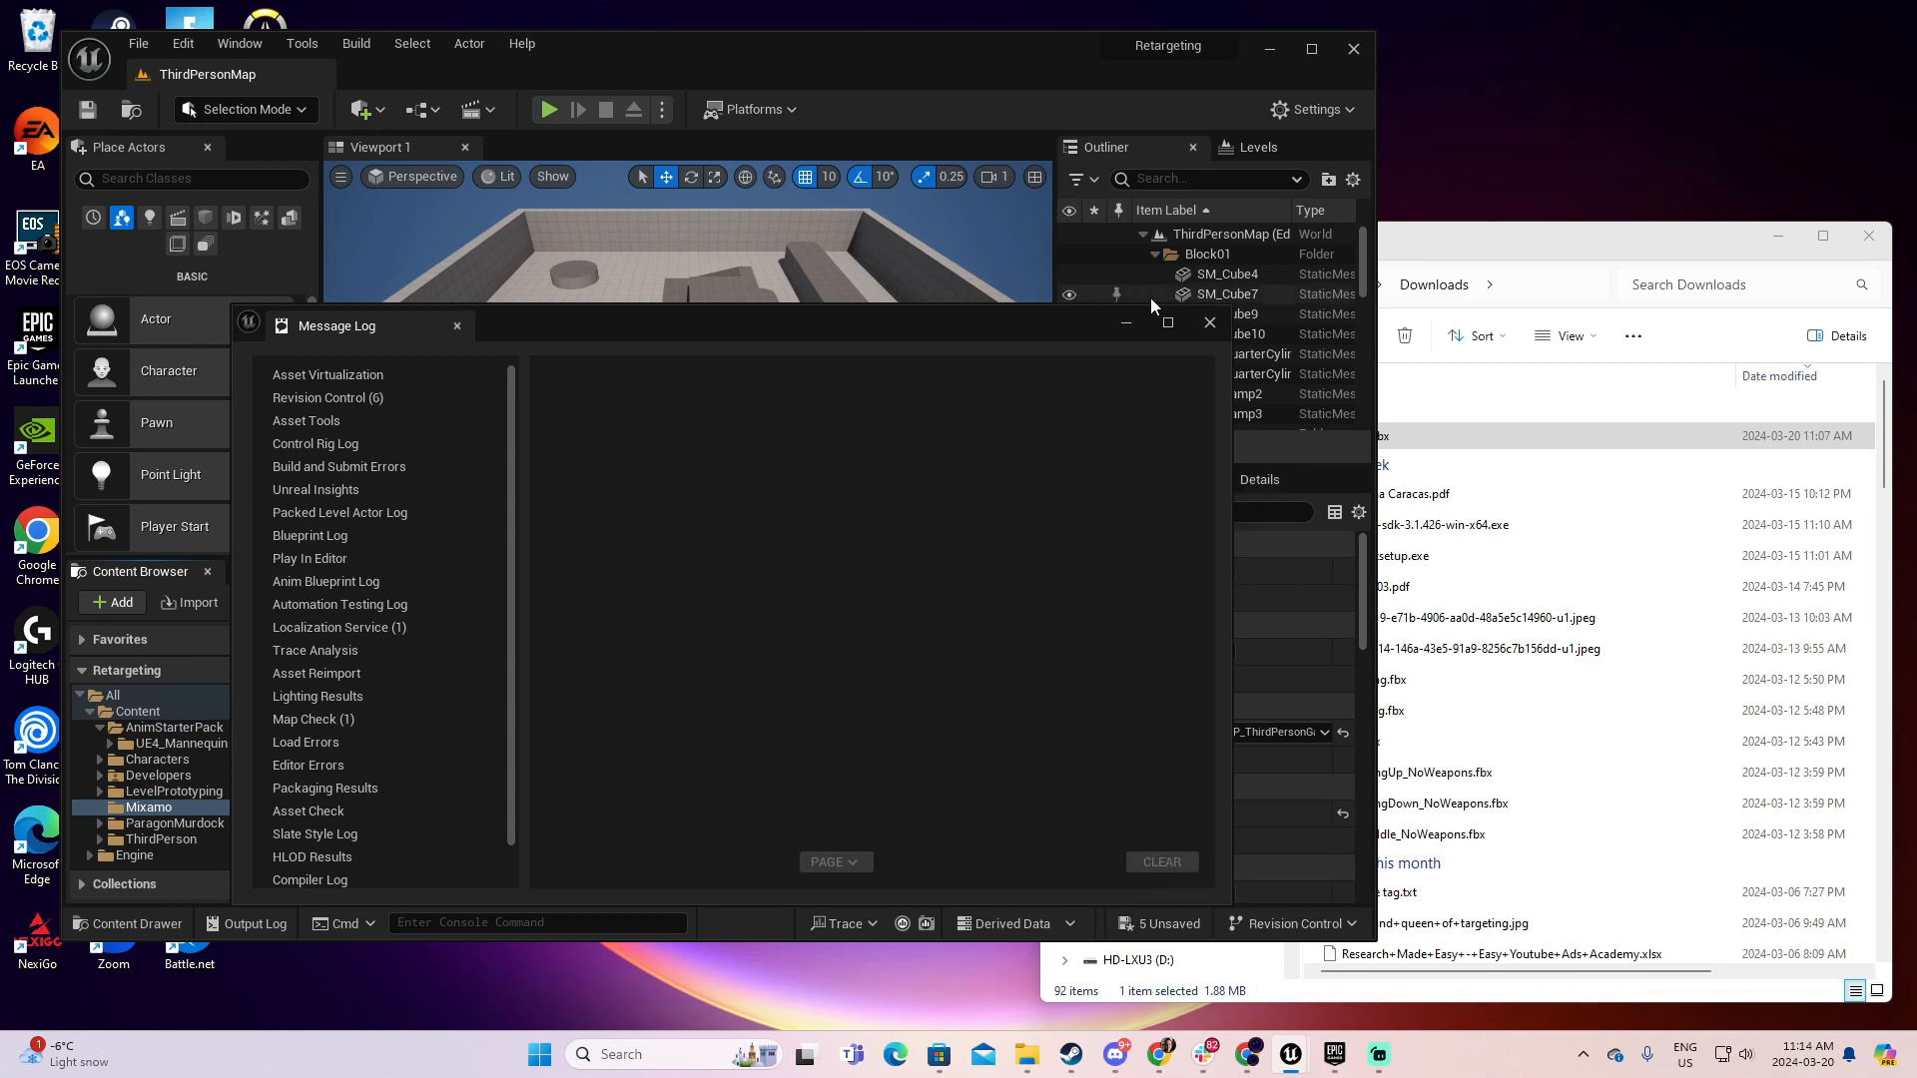
{"action": "left_click", "coordinate": [1211, 324]}
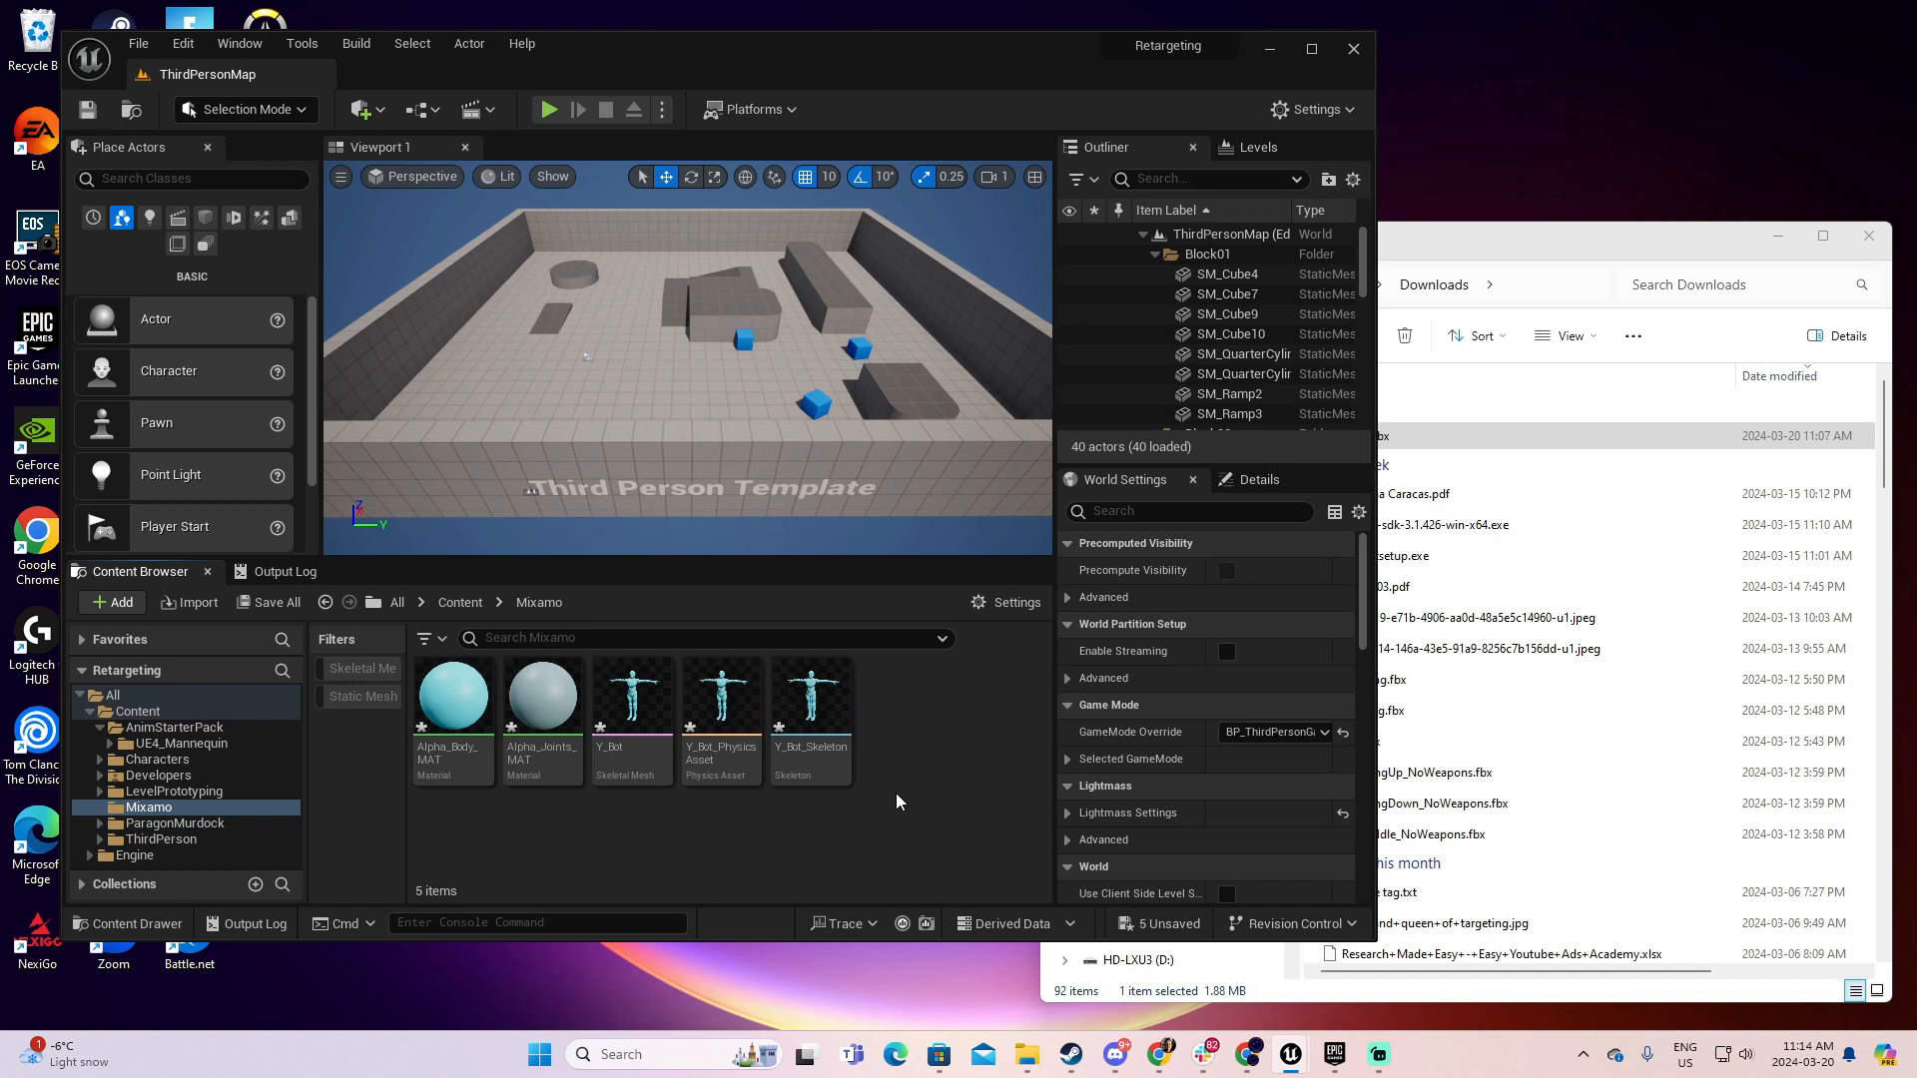
{"action": "left_click", "coordinate": [1311, 49]}
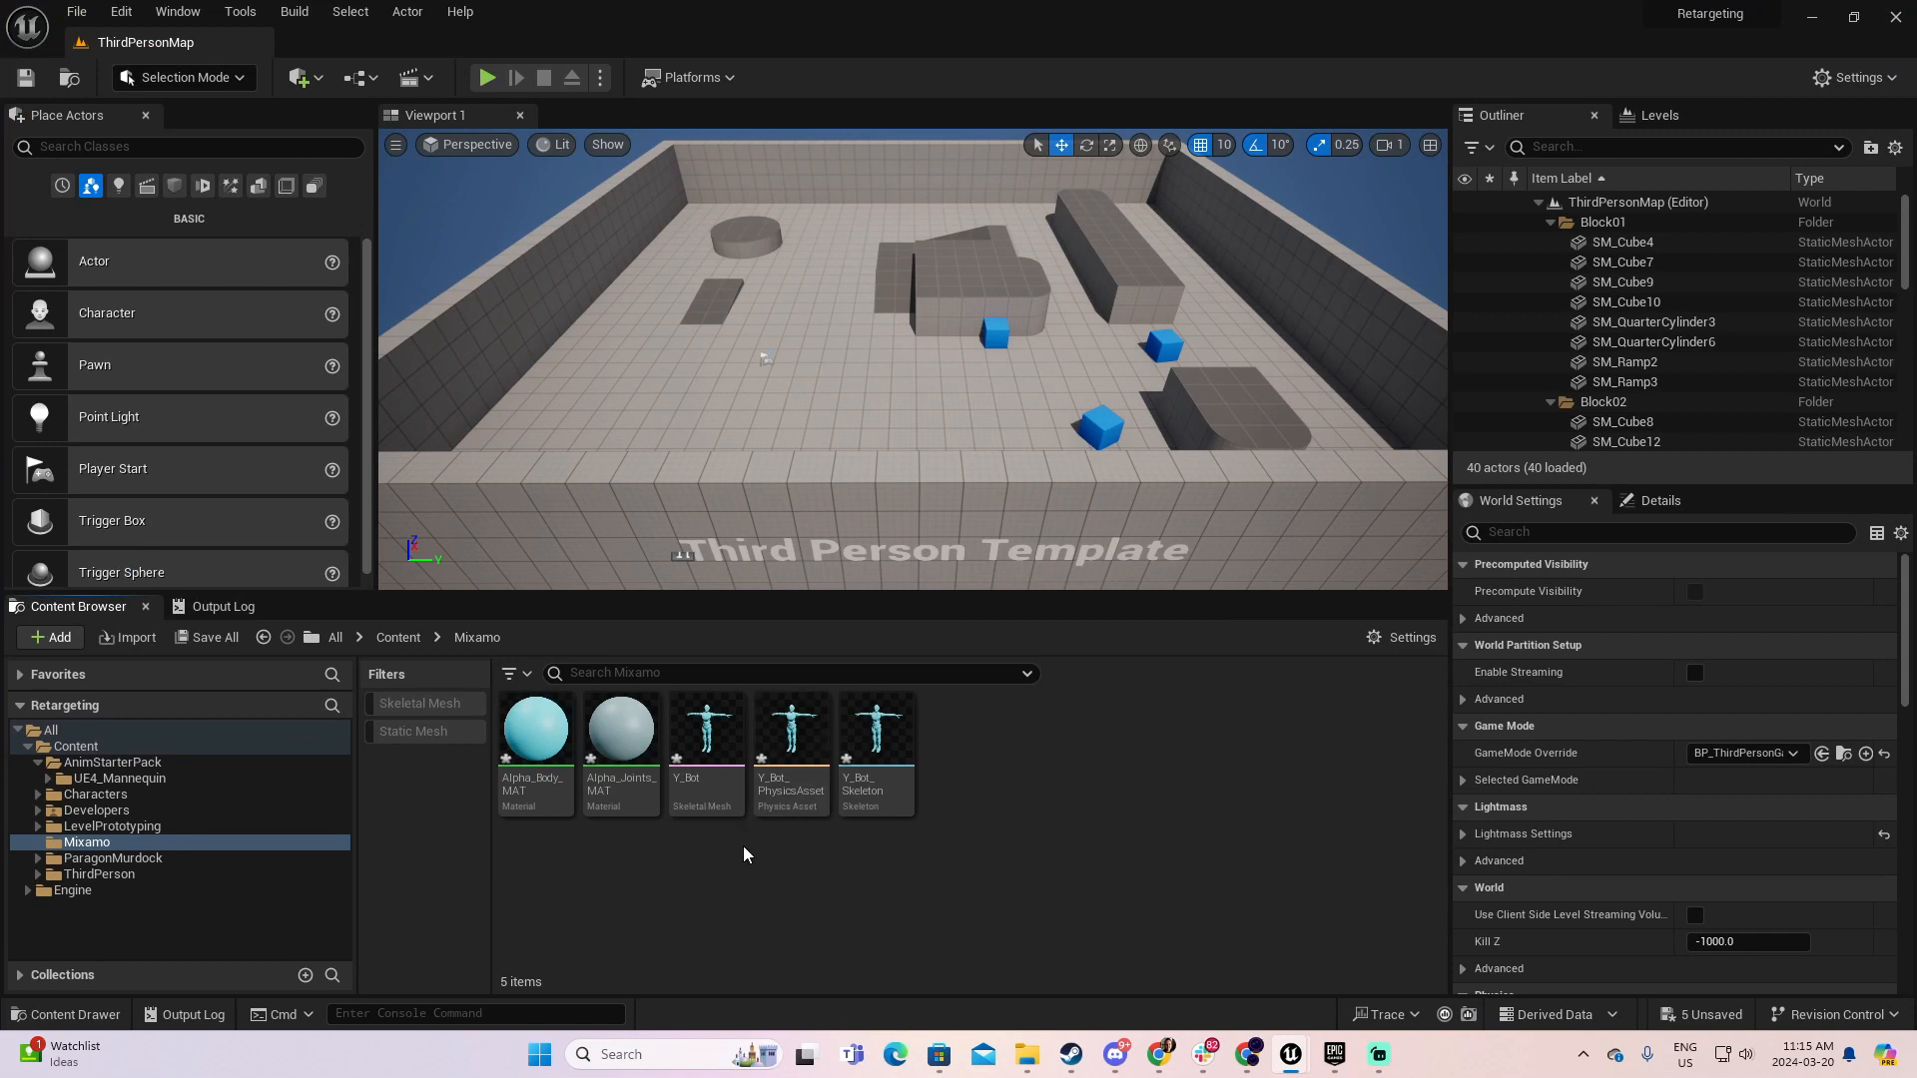
- Rename the imported Y_Bot skeletal mesh to SKM_YBot
{"action": "left_click", "coordinate": [711, 784]}
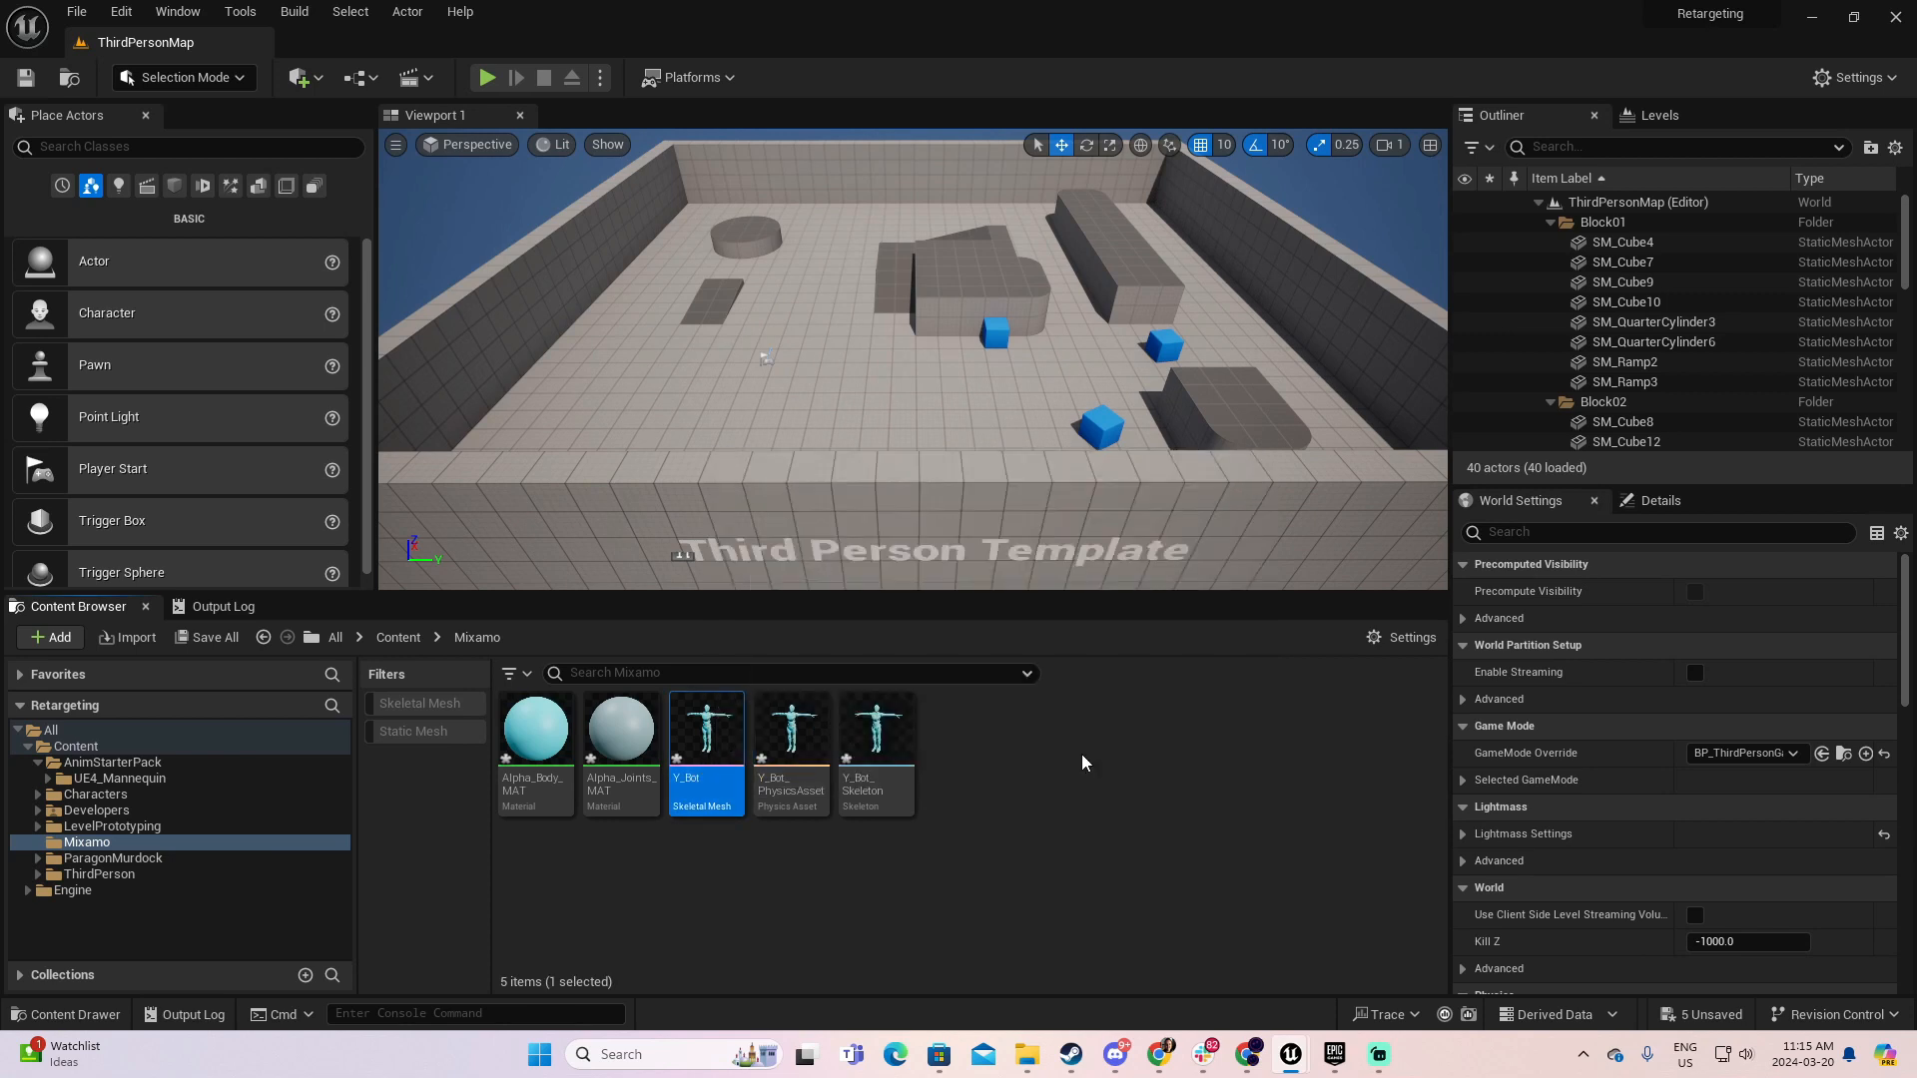
{"action": "right_click", "coordinate": [701, 759]}
{"action": "mouse_move", "coordinate": [799, 508]}
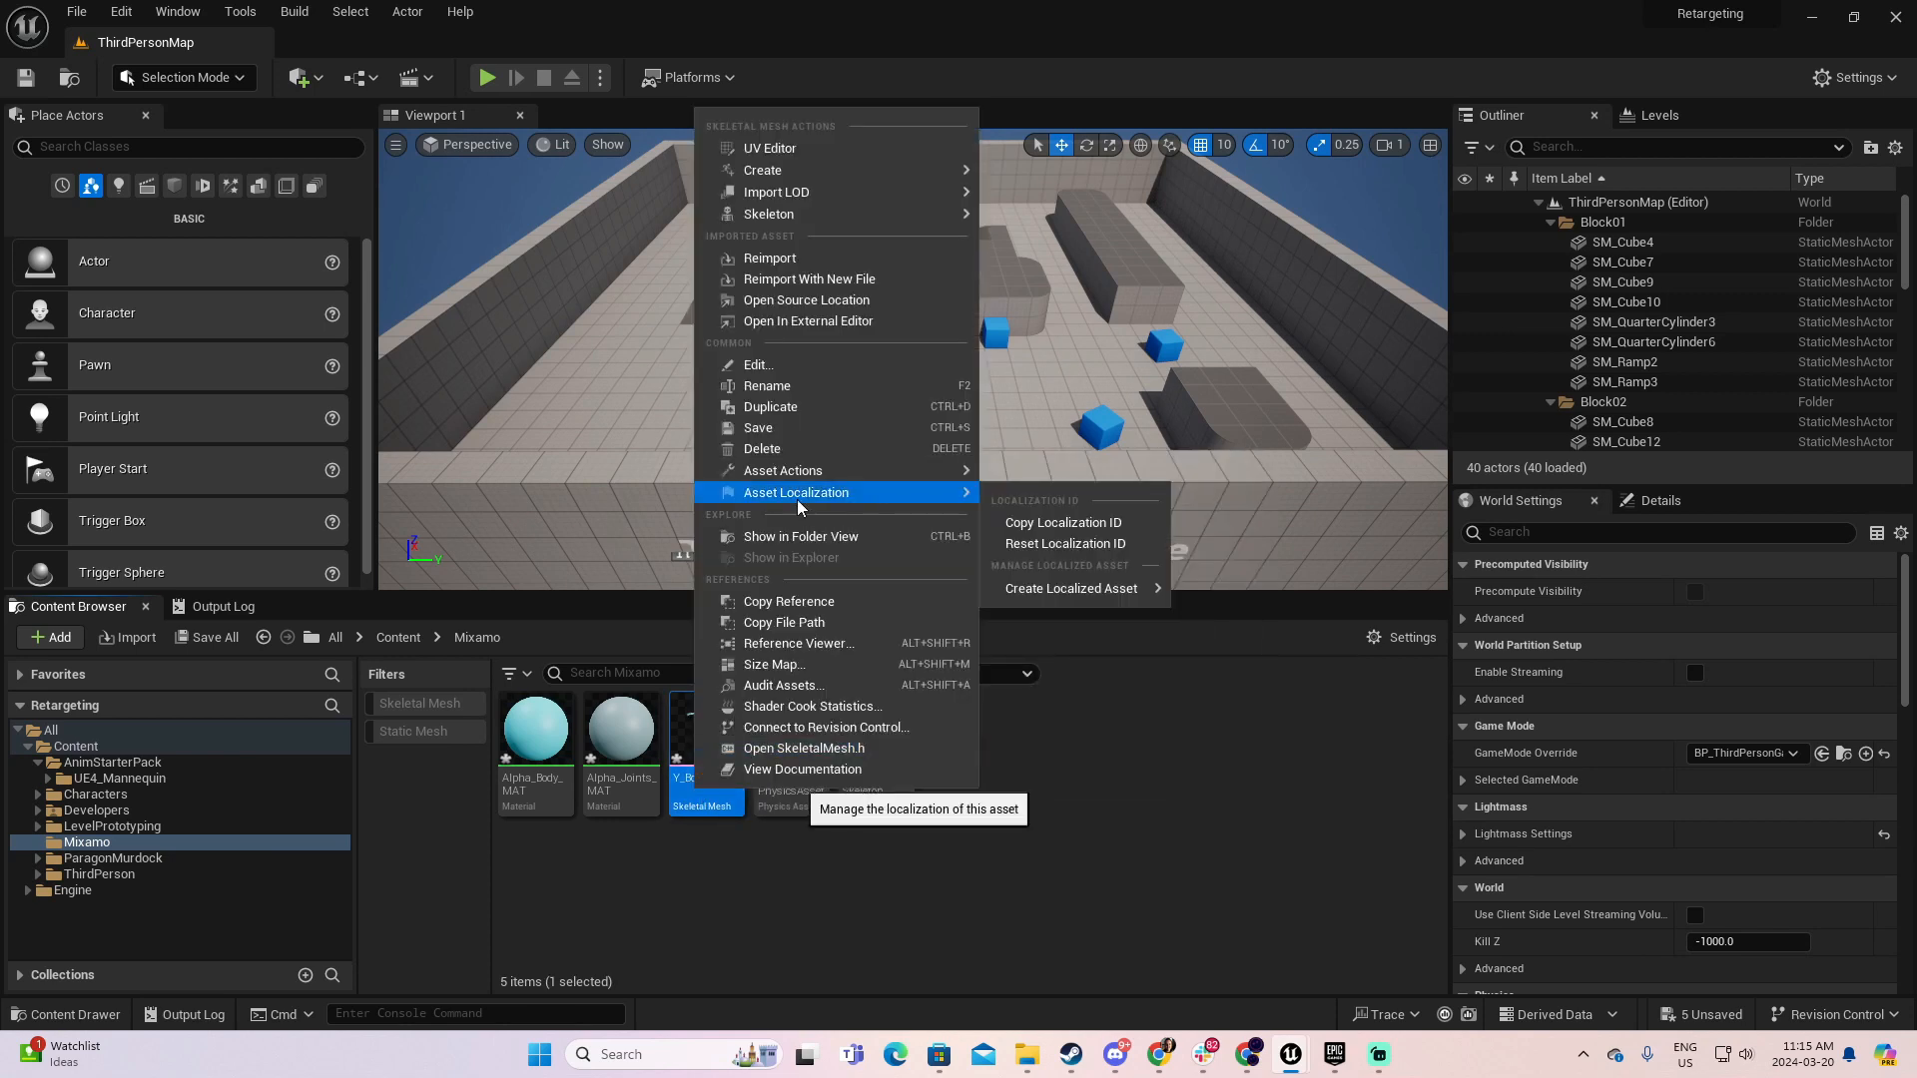
{"action": "left_click", "coordinate": [767, 385]}
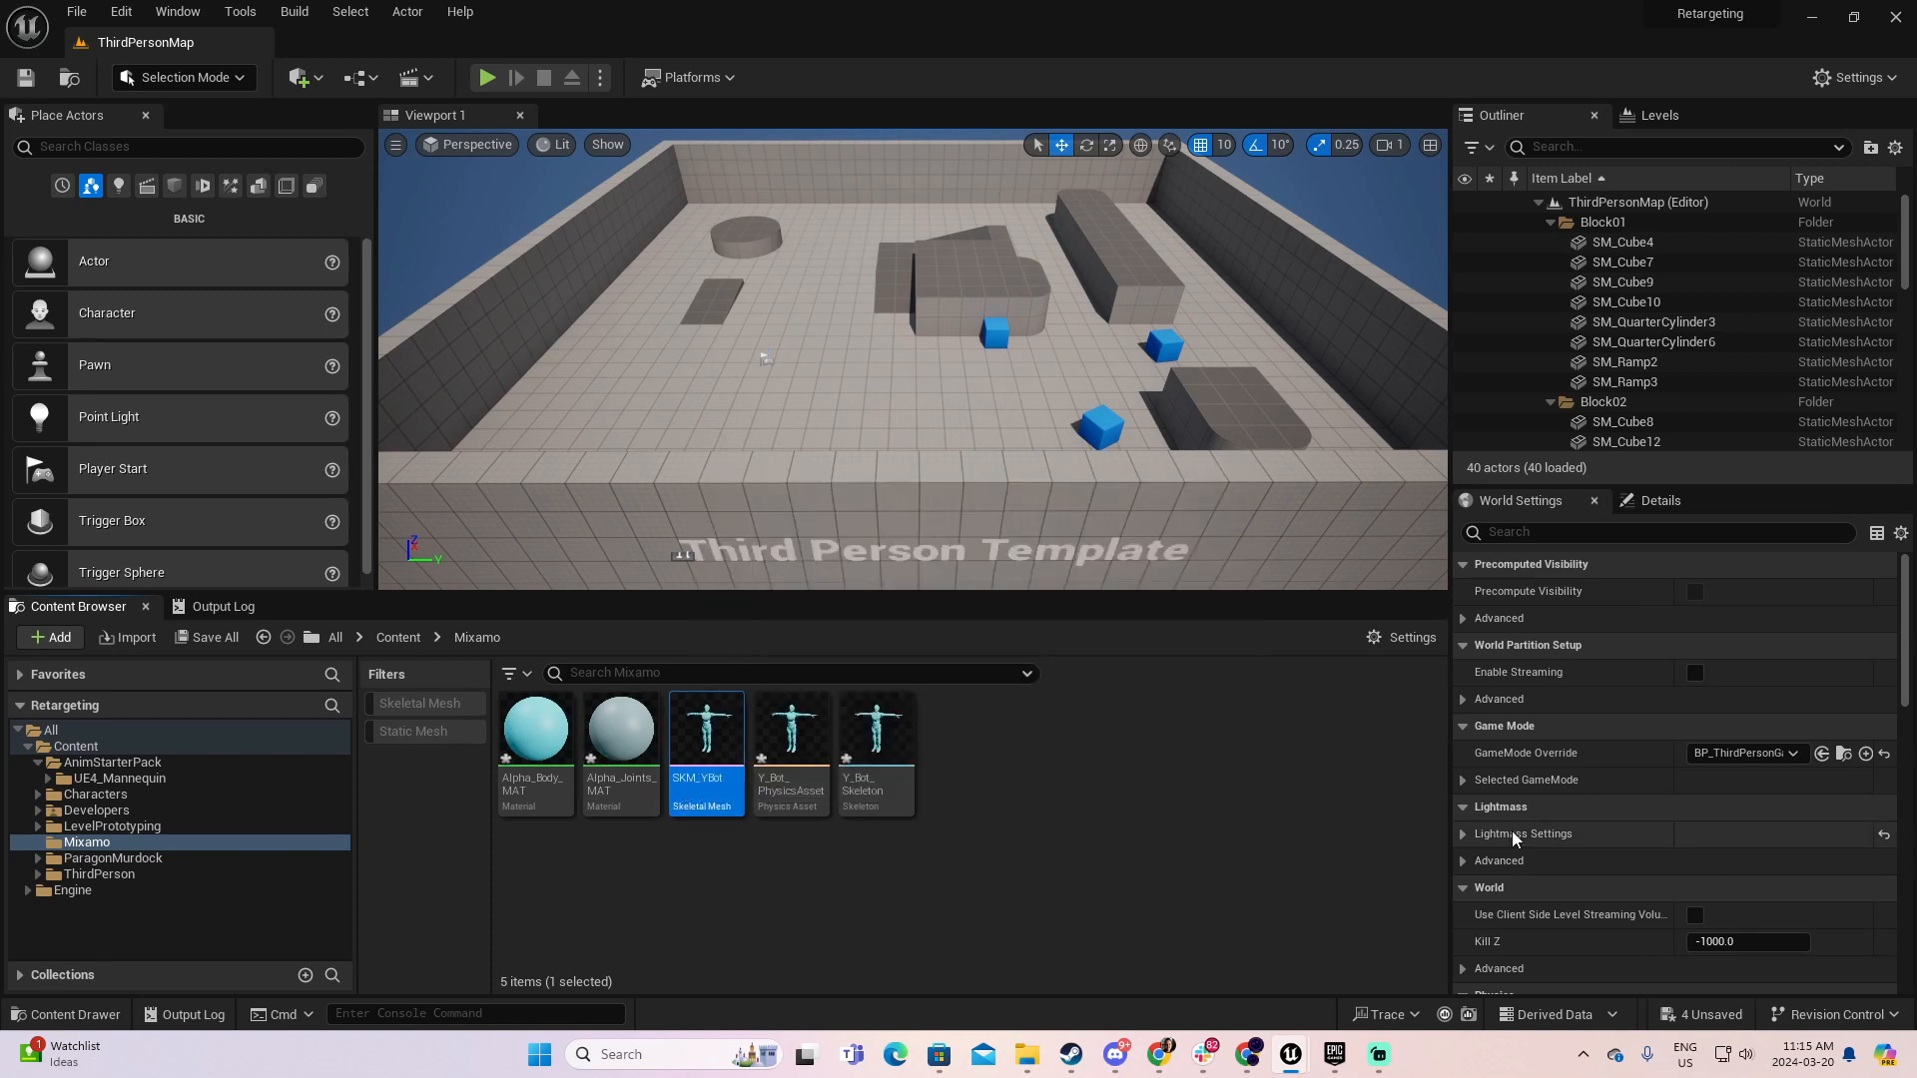
- Rename the Y_Bot_Skeleton asset to SK_YBot
{"action": "right_click", "coordinate": [868, 780]}
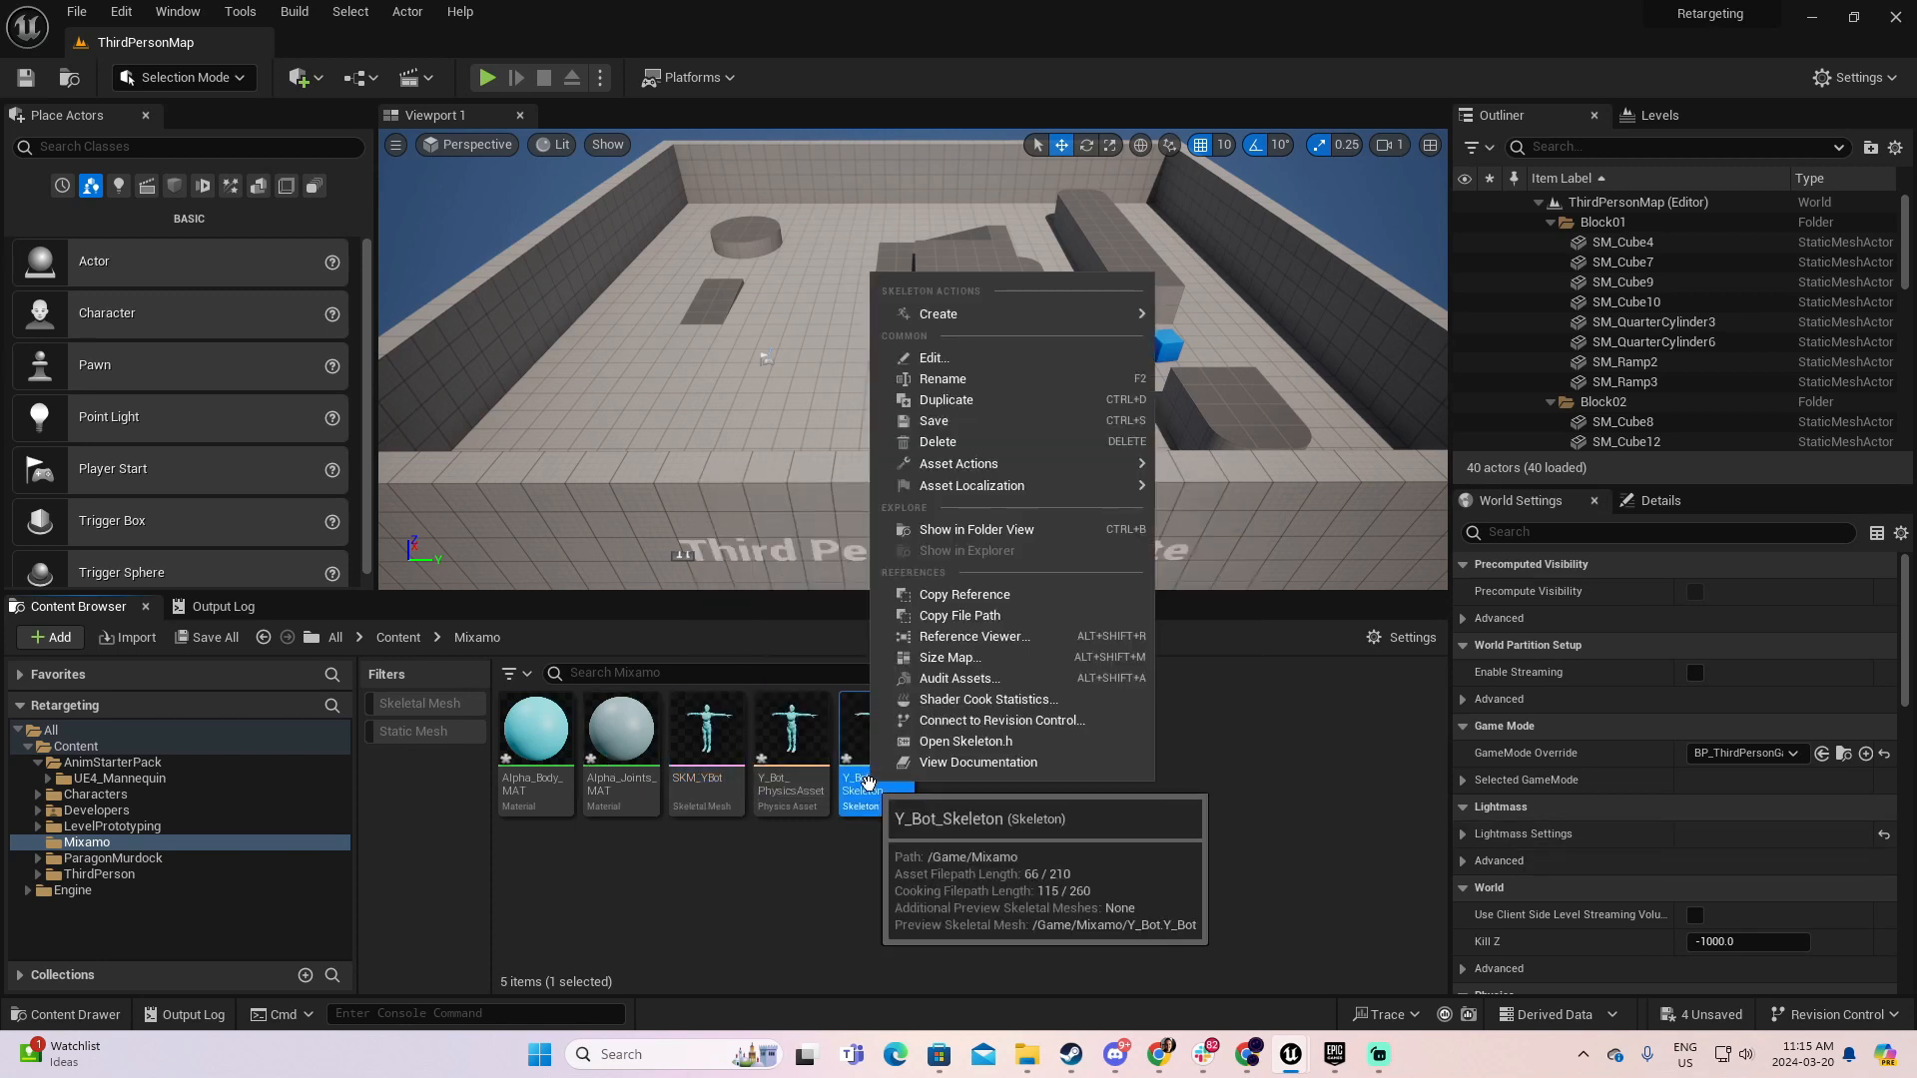
{"action": "left_click", "coordinate": [966, 383]}
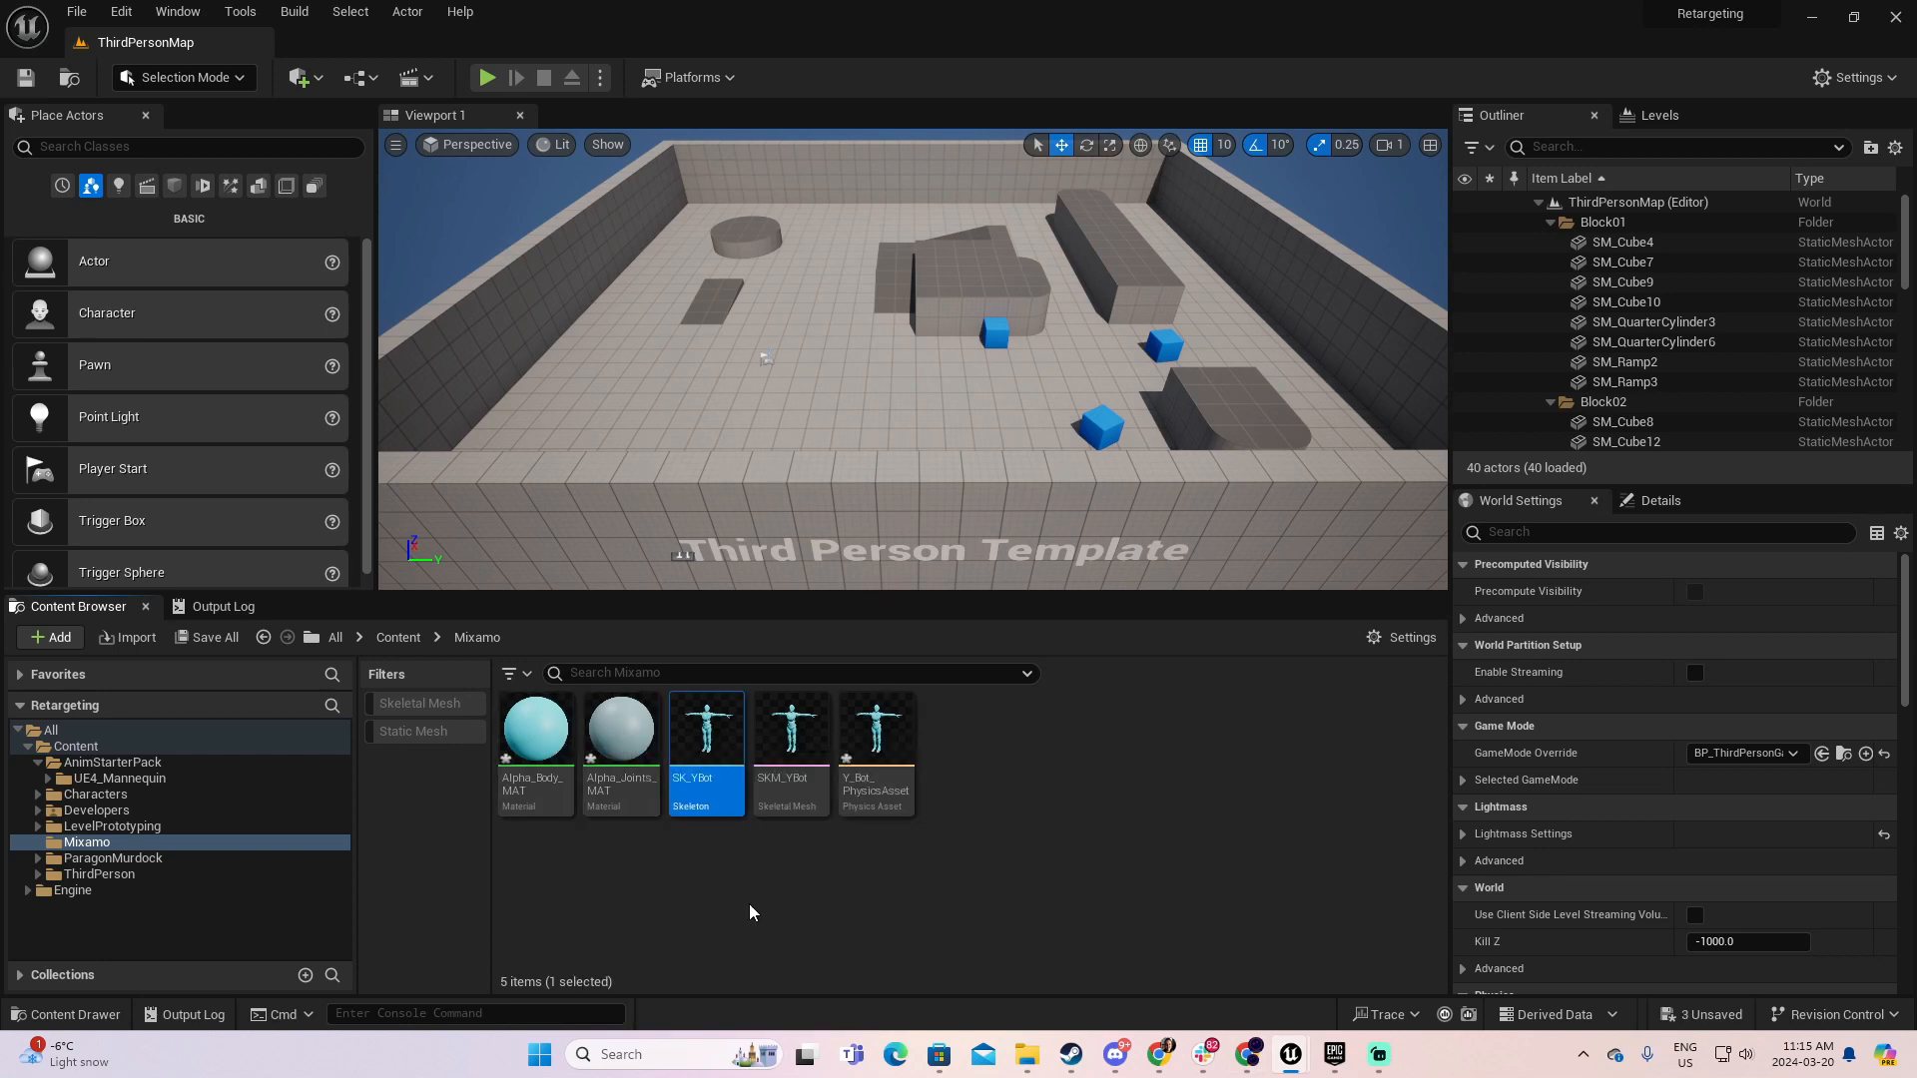
- Create a Materials folder inside the Mixamo folder and move both Alpha materials into it
{"action": "right_click", "coordinate": [991, 755]}
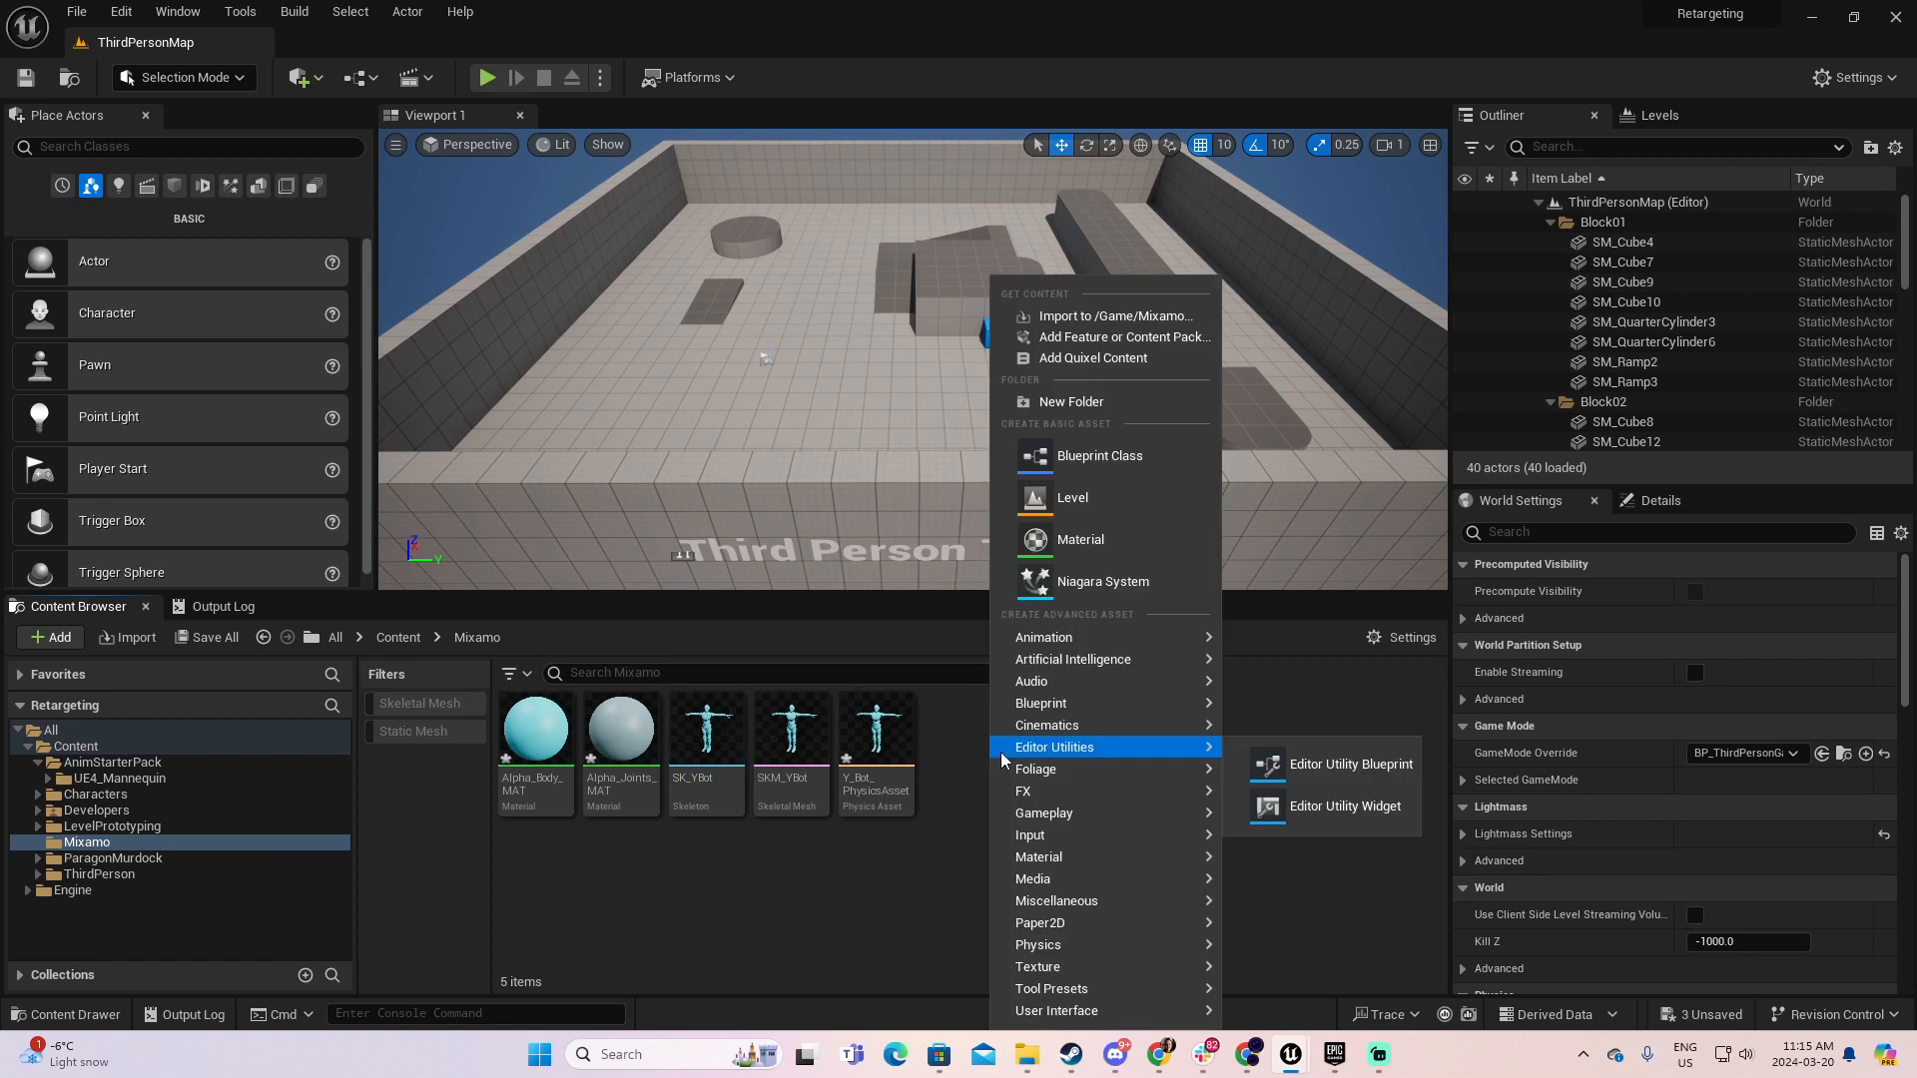
{"action": "left_click", "coordinate": [1083, 410]}
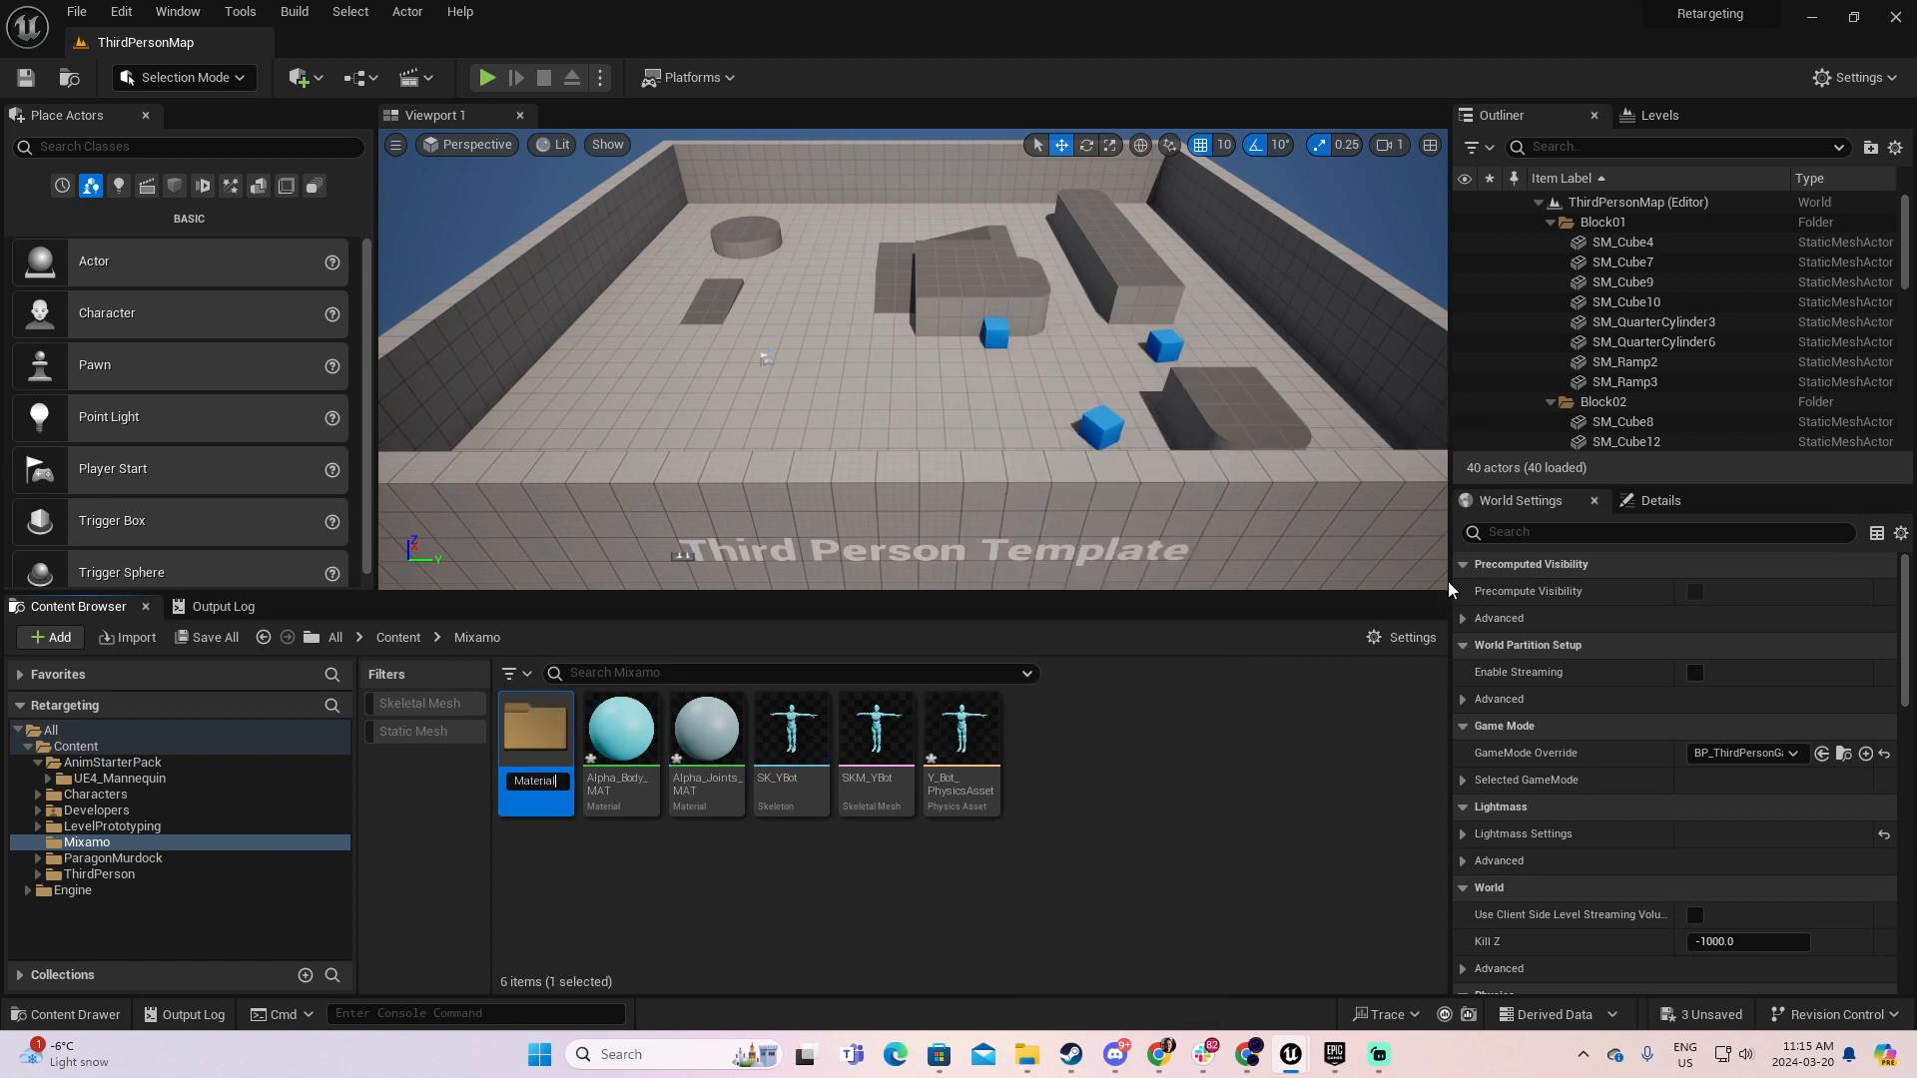
{"action": "left_click", "coordinate": [706, 729]}
{"action": "left_click", "coordinate": [620, 734], "text": "ctrl"}
{"action": "left_click_drag", "start_coordinate": [620, 734], "coordinate": [536, 735]}
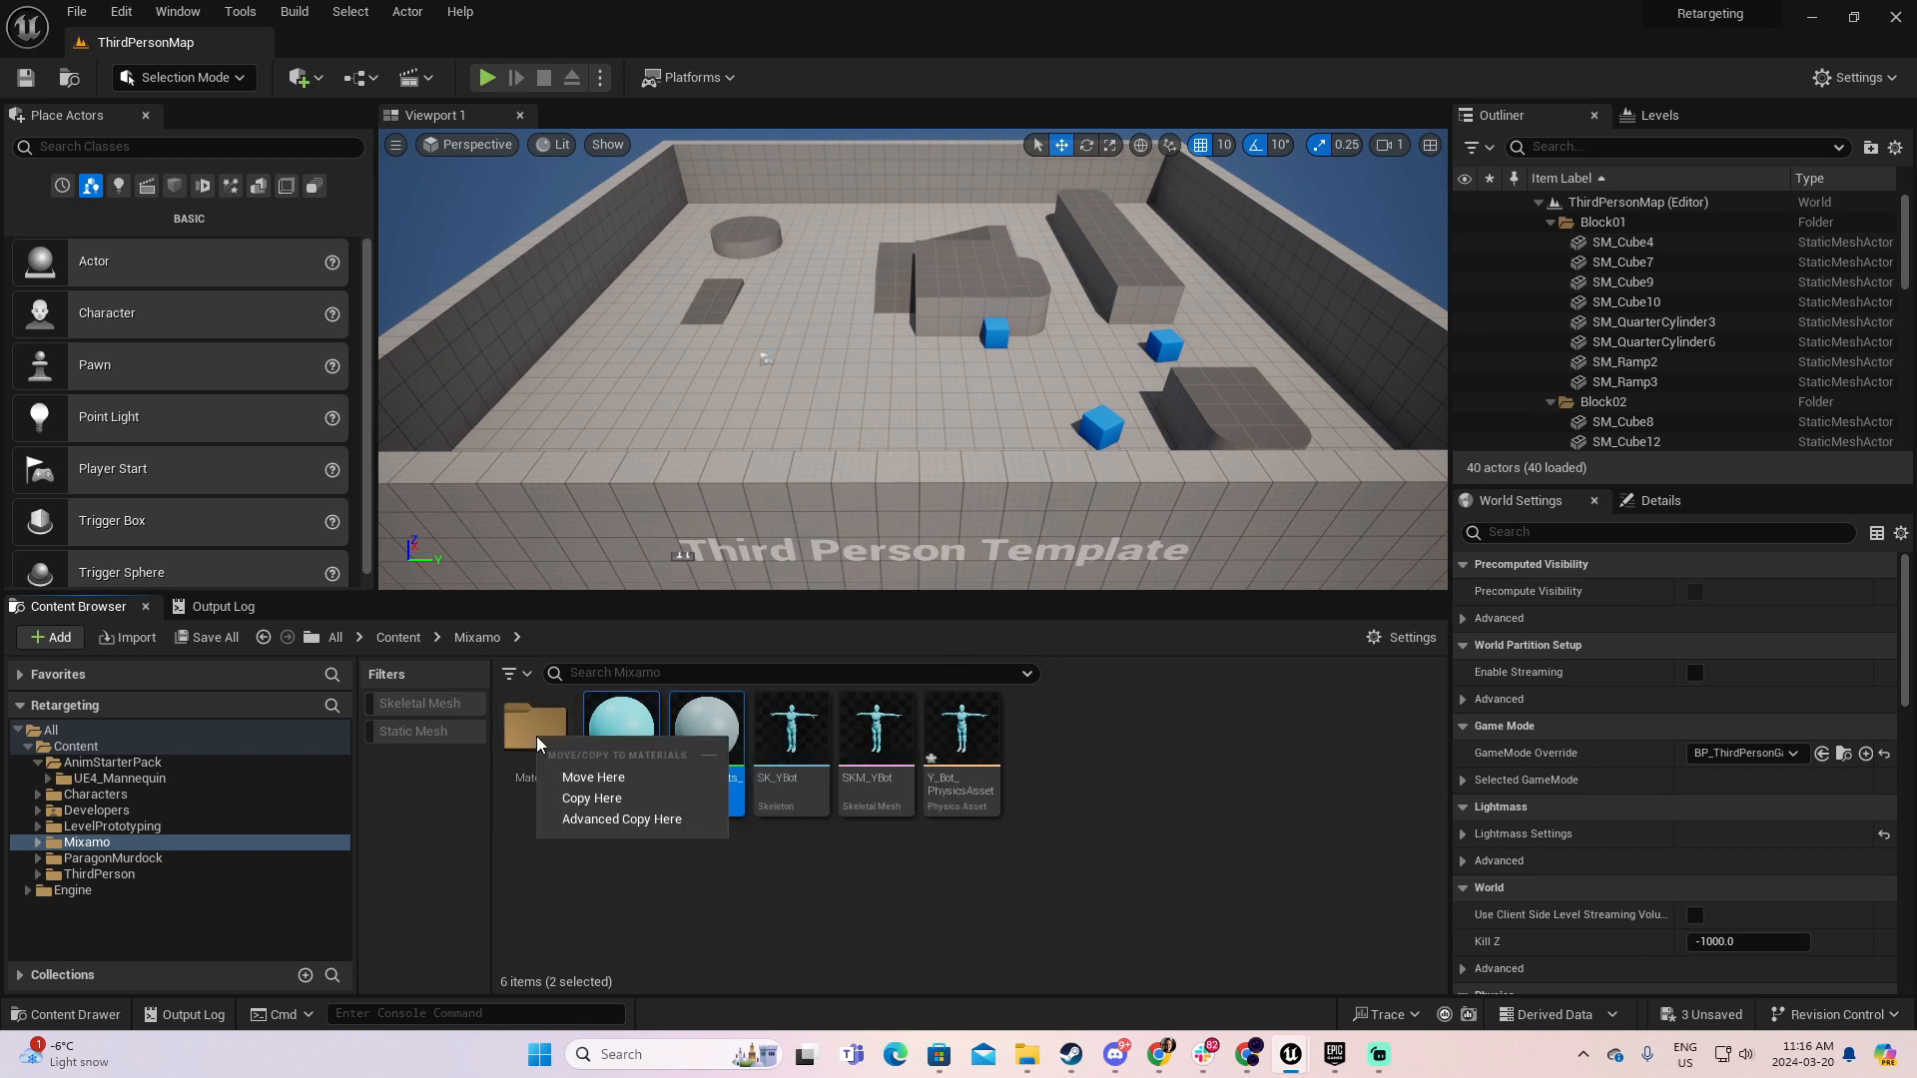
{"action": "left_click", "coordinate": [599, 778]}
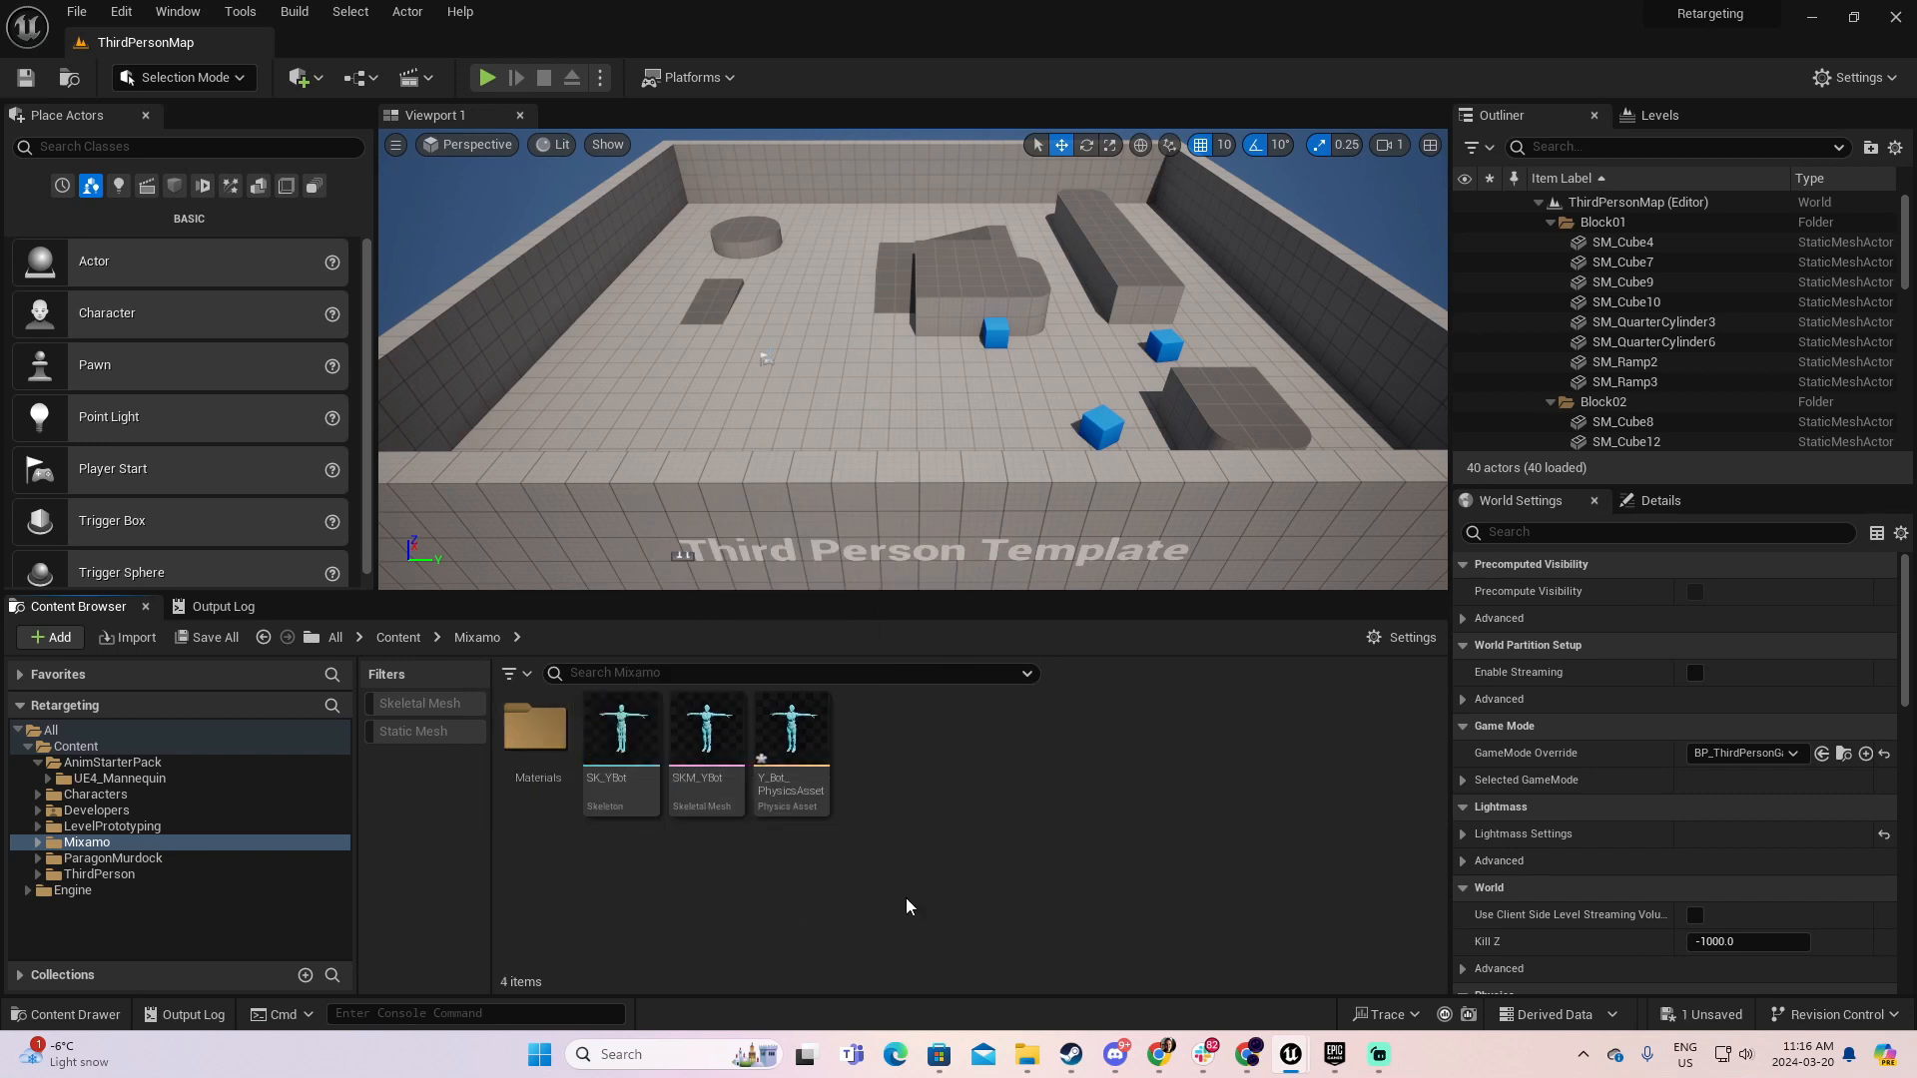
- Save all unsaved content, including Y_Bot_PhysicsAsset
{"action": "left_click", "coordinate": [203, 639]}
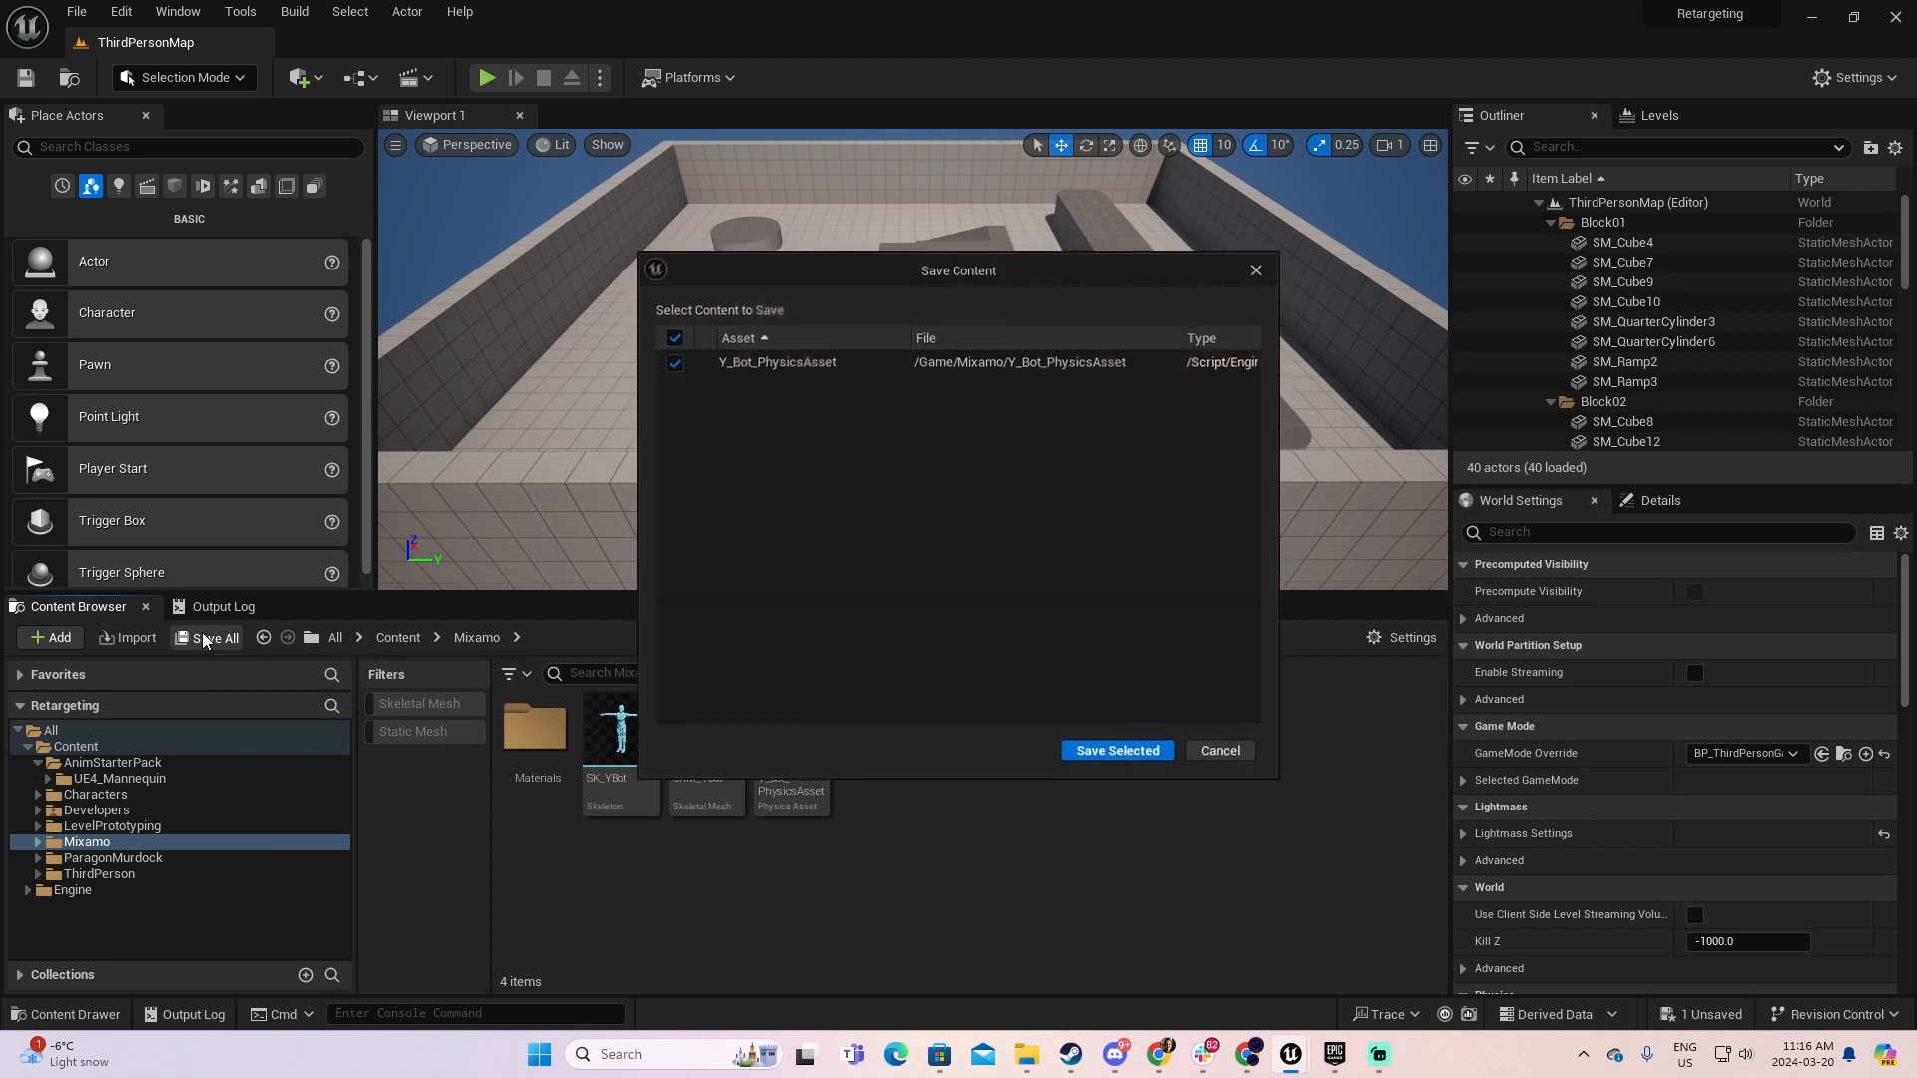
{"action": "left_click", "coordinate": [1149, 756]}
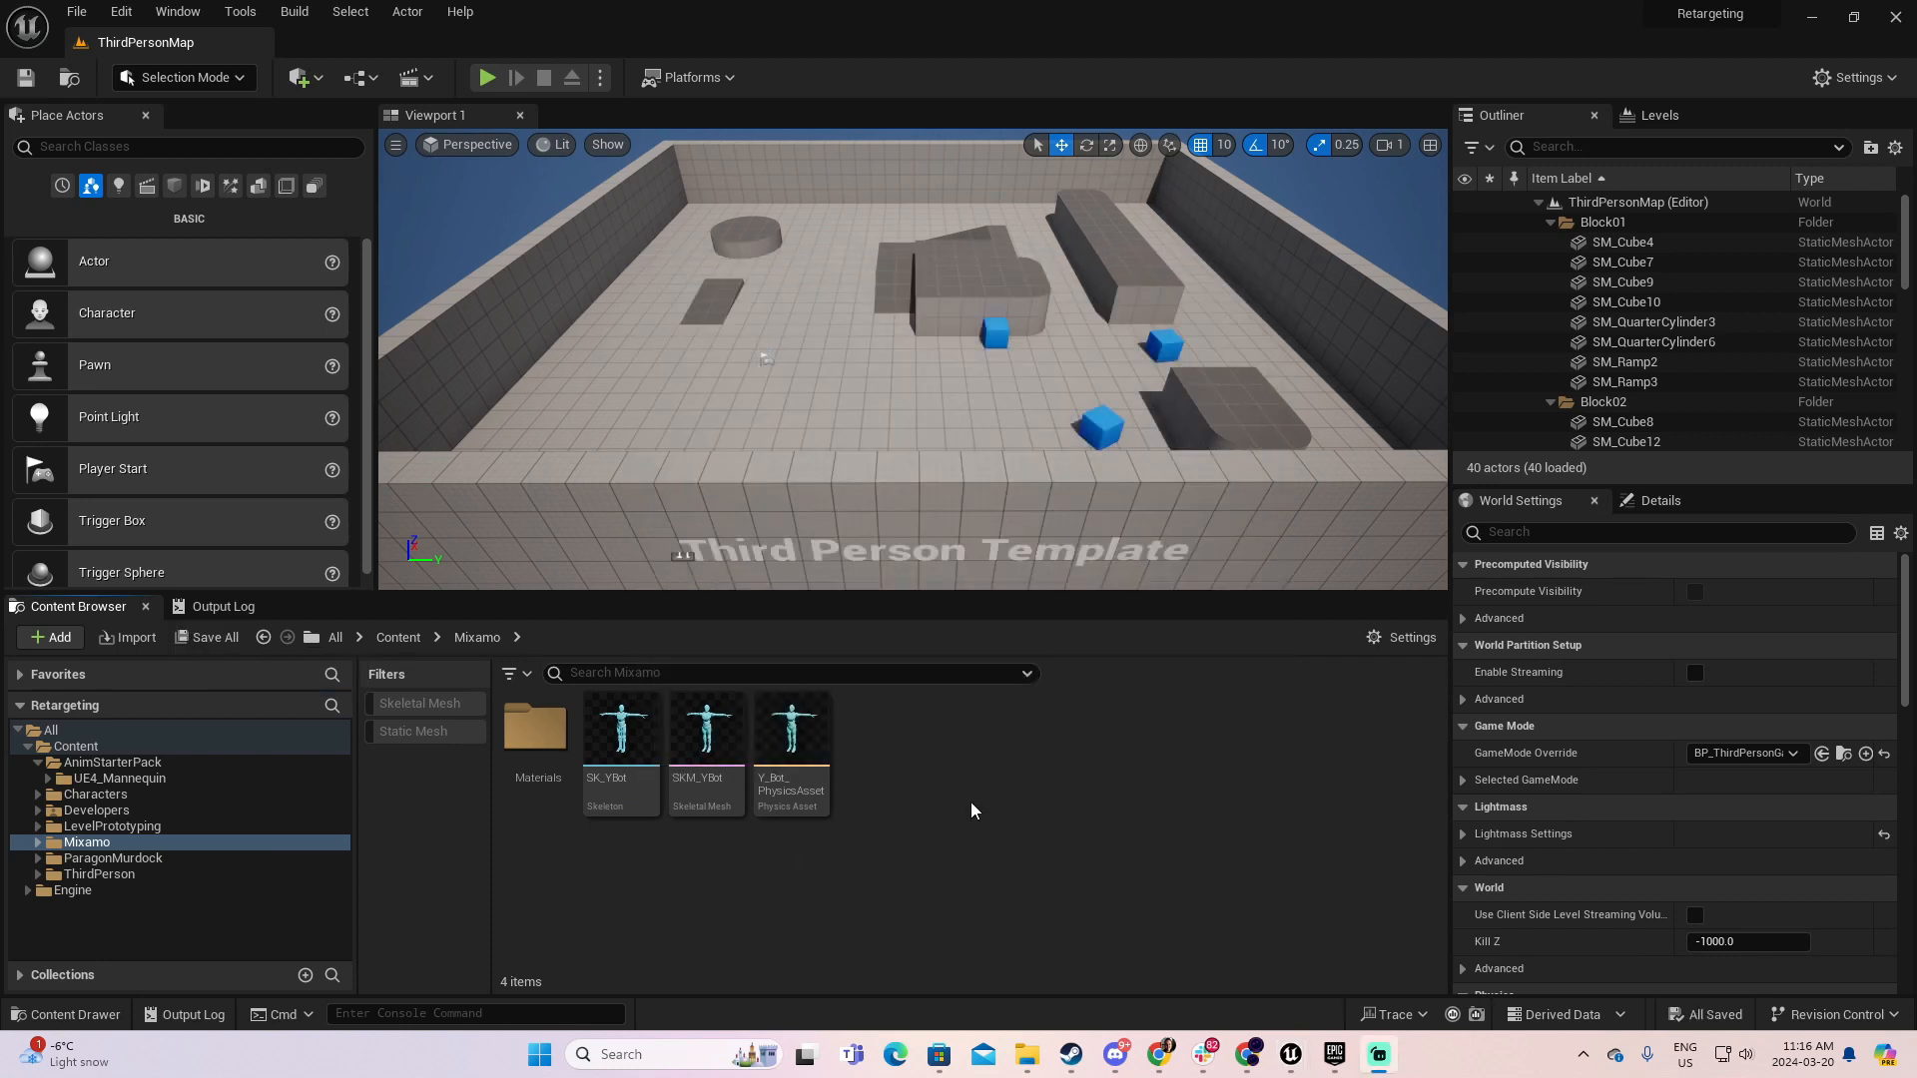
- Switch to Mixamo in the browser and search the animations for "walk"
{"action": "left_click", "coordinate": [1158, 1054]}
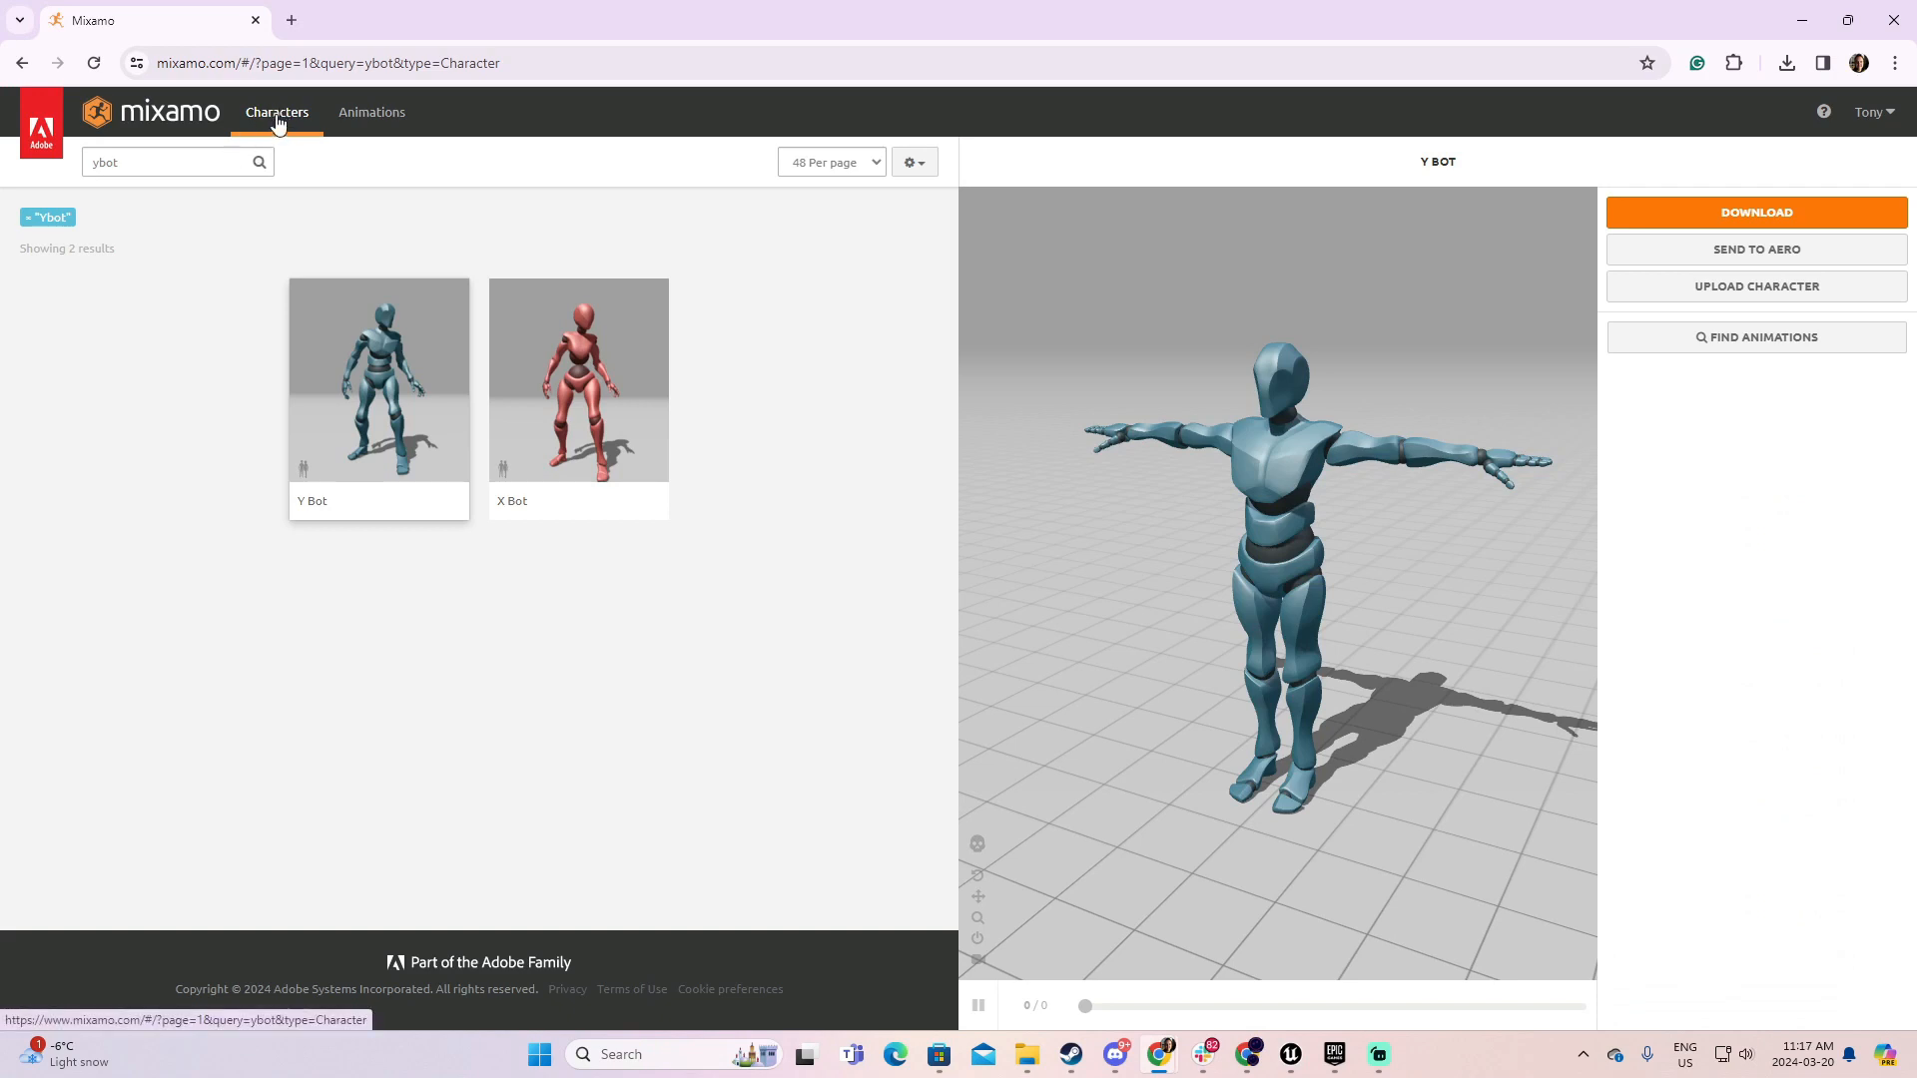
{"action": "left_click", "coordinate": [386, 113]}
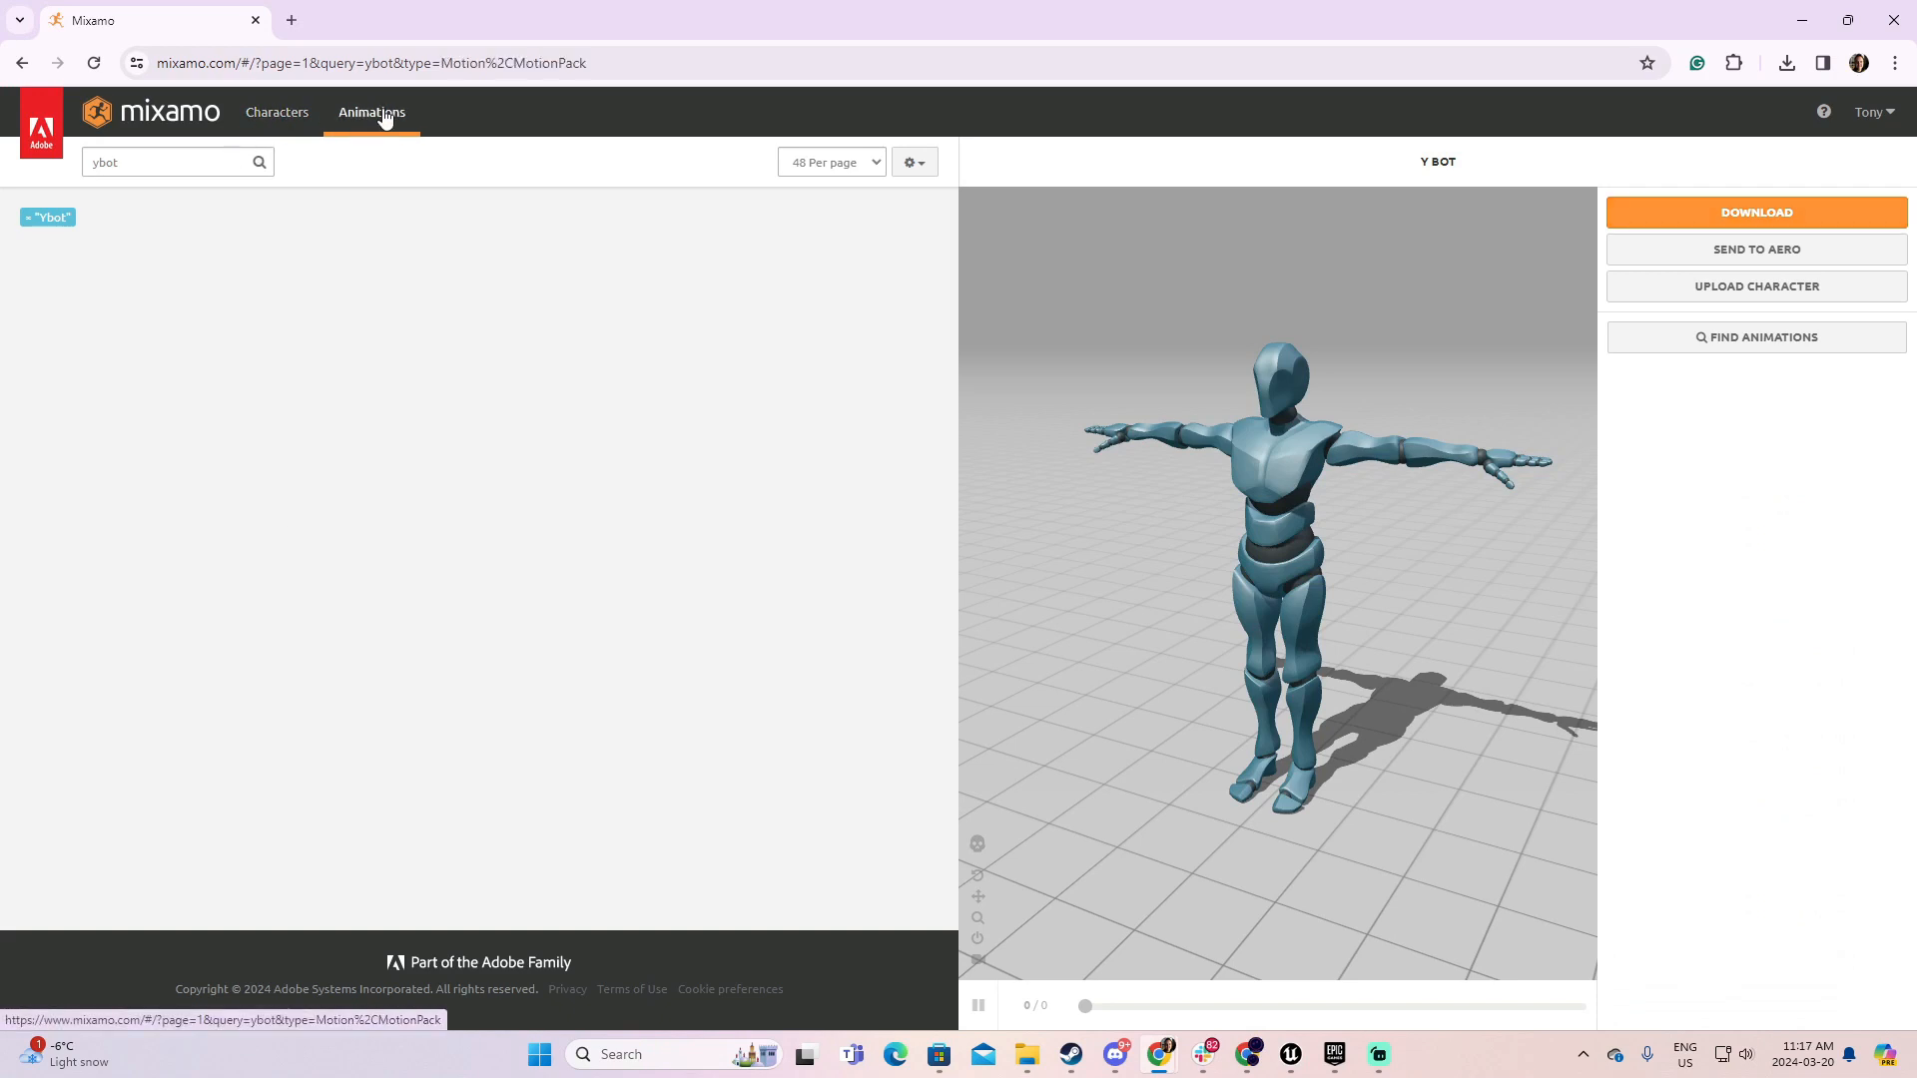
{"action": "double_click", "coordinate": [172, 161]}
{"action": "type", "text": "walk"}
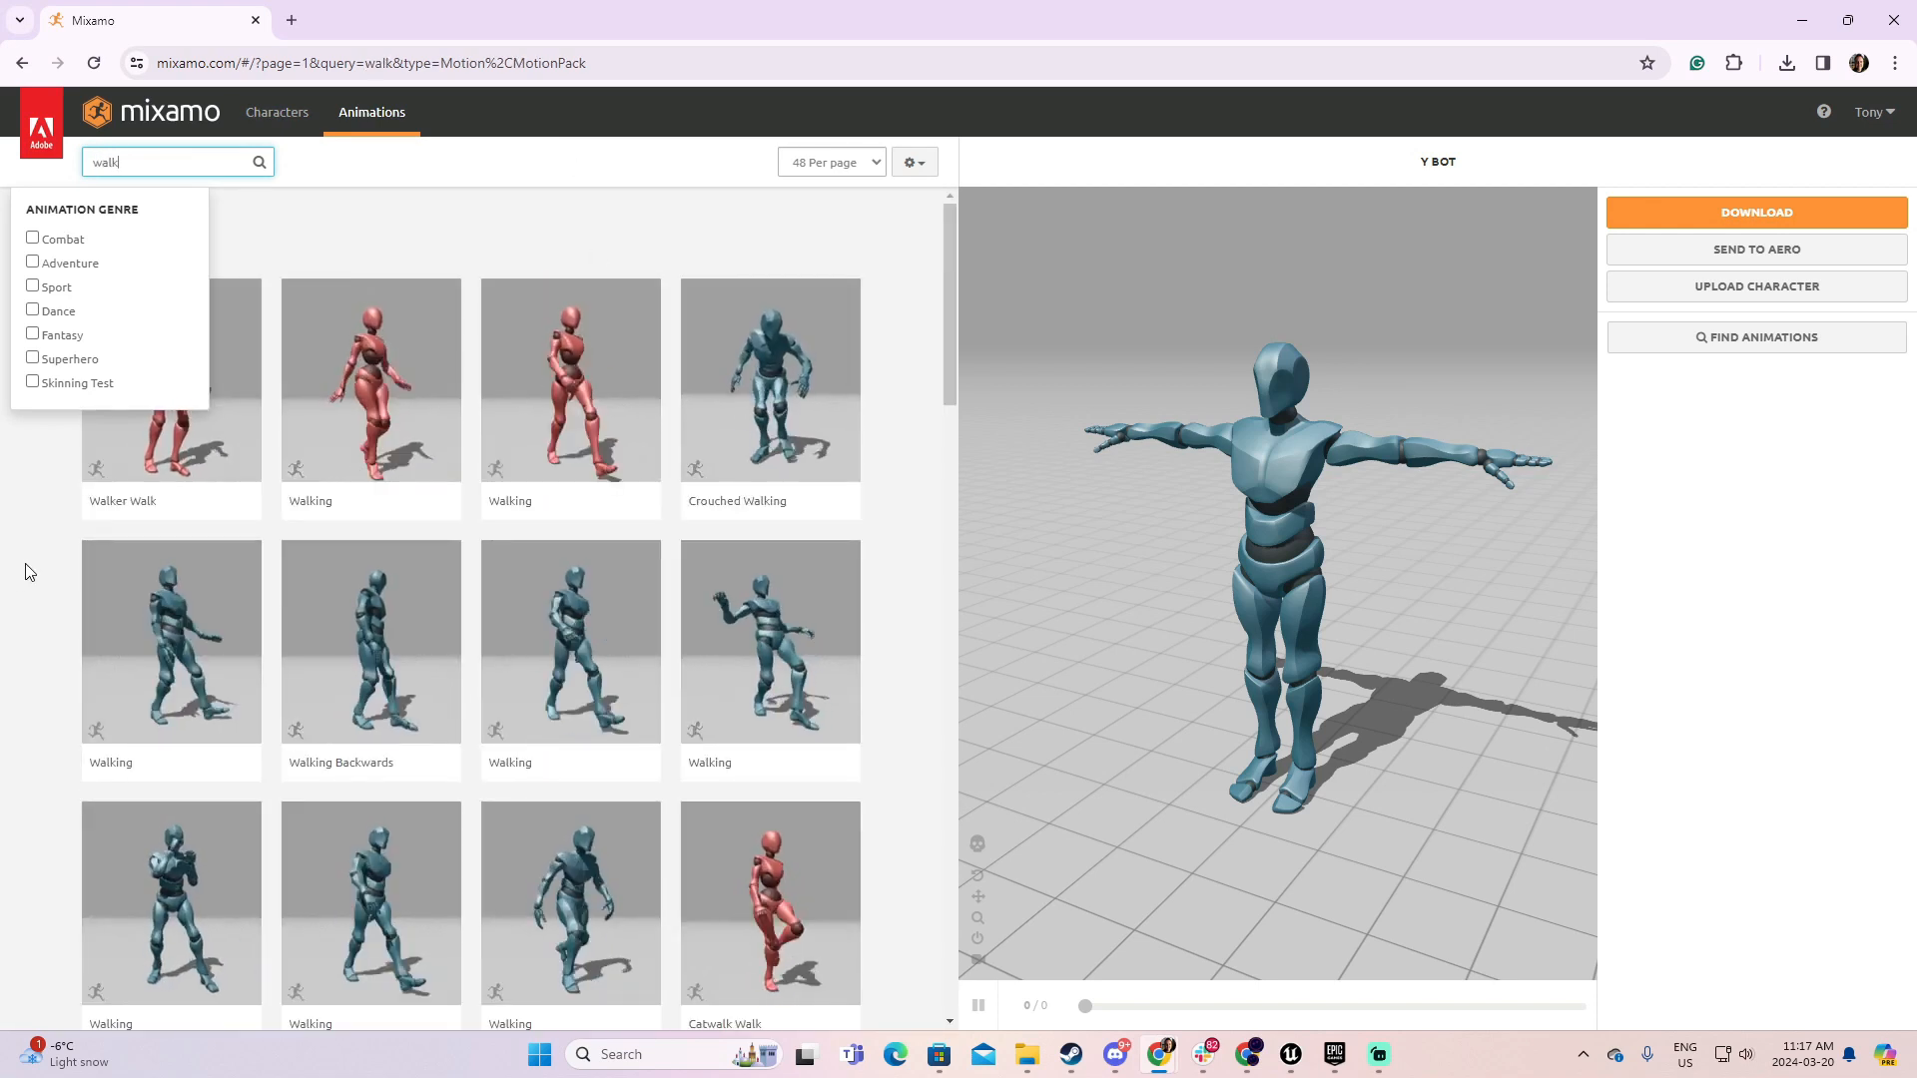
{"action": "key", "text": "Return"}
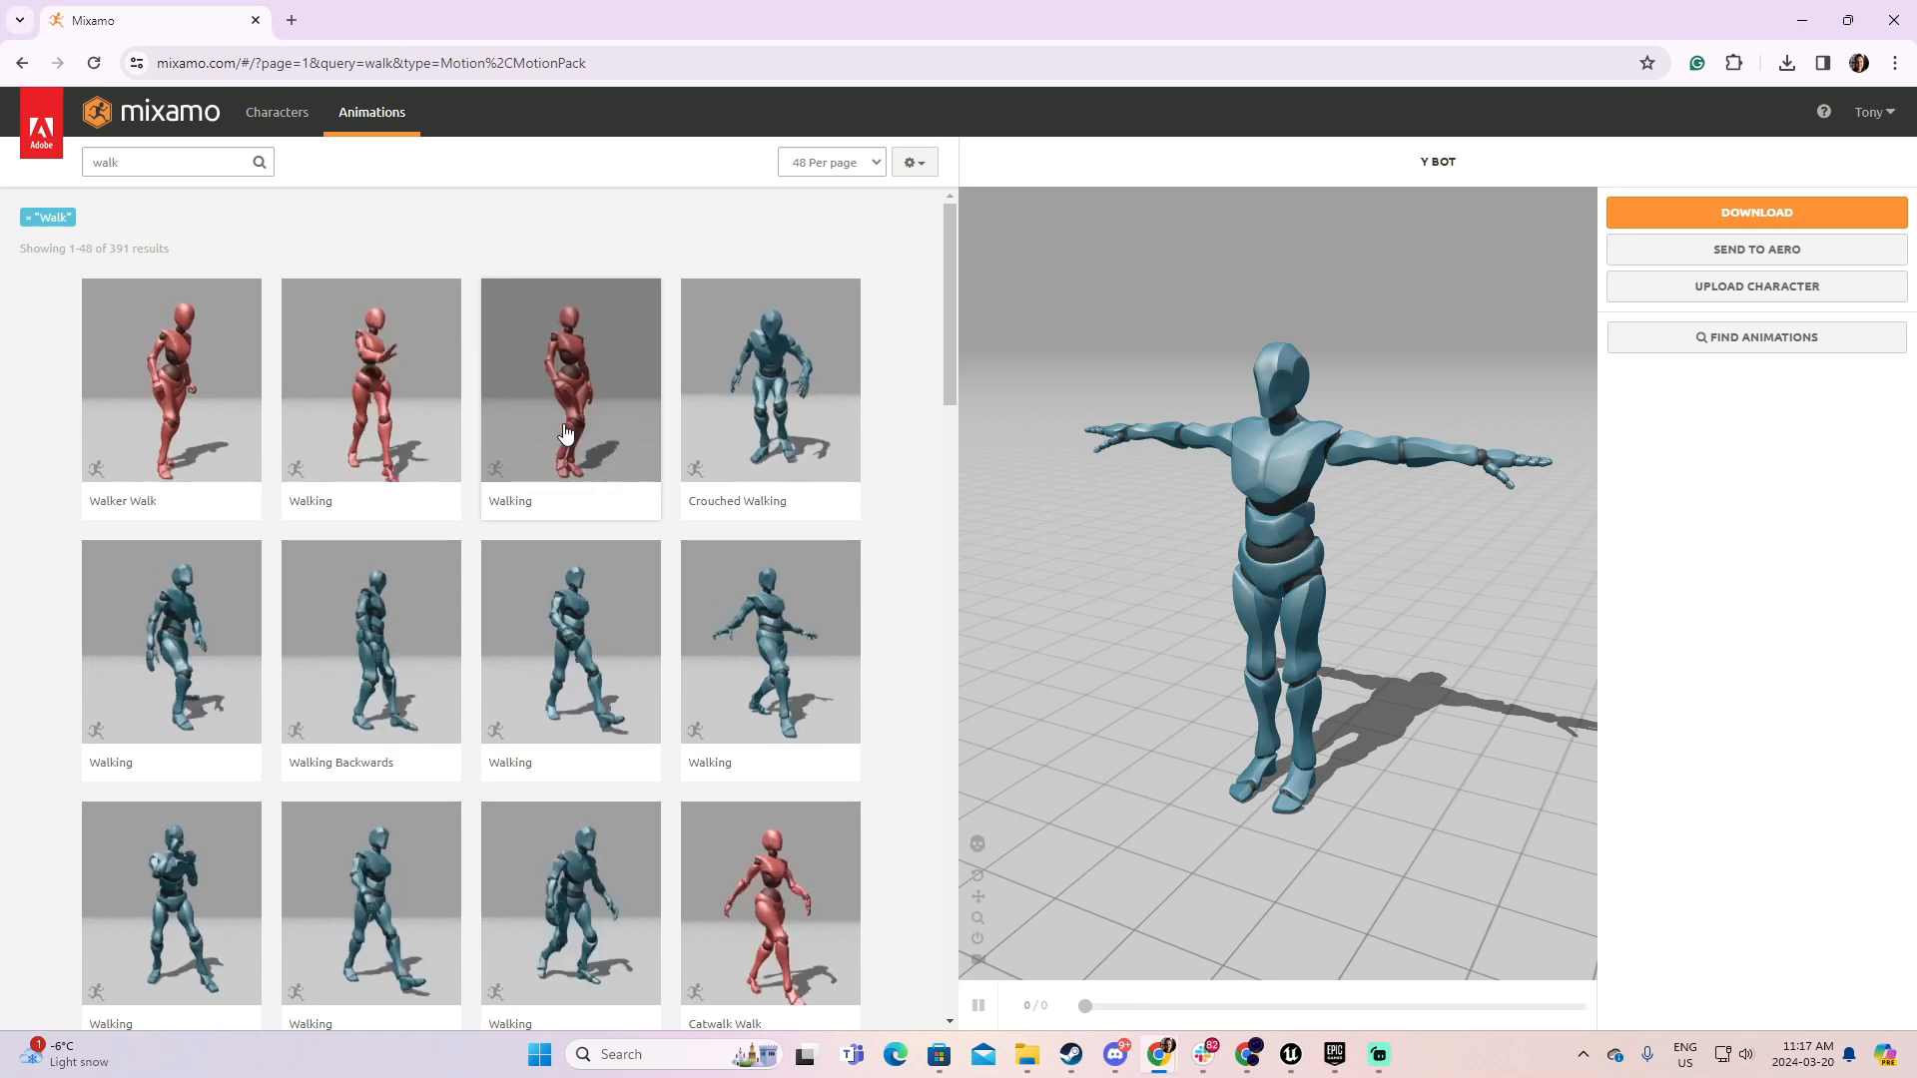
- Preview the third Walking animation of the first results row on Y Bot with In Place enabled
{"action": "left_click", "coordinate": [564, 371]}
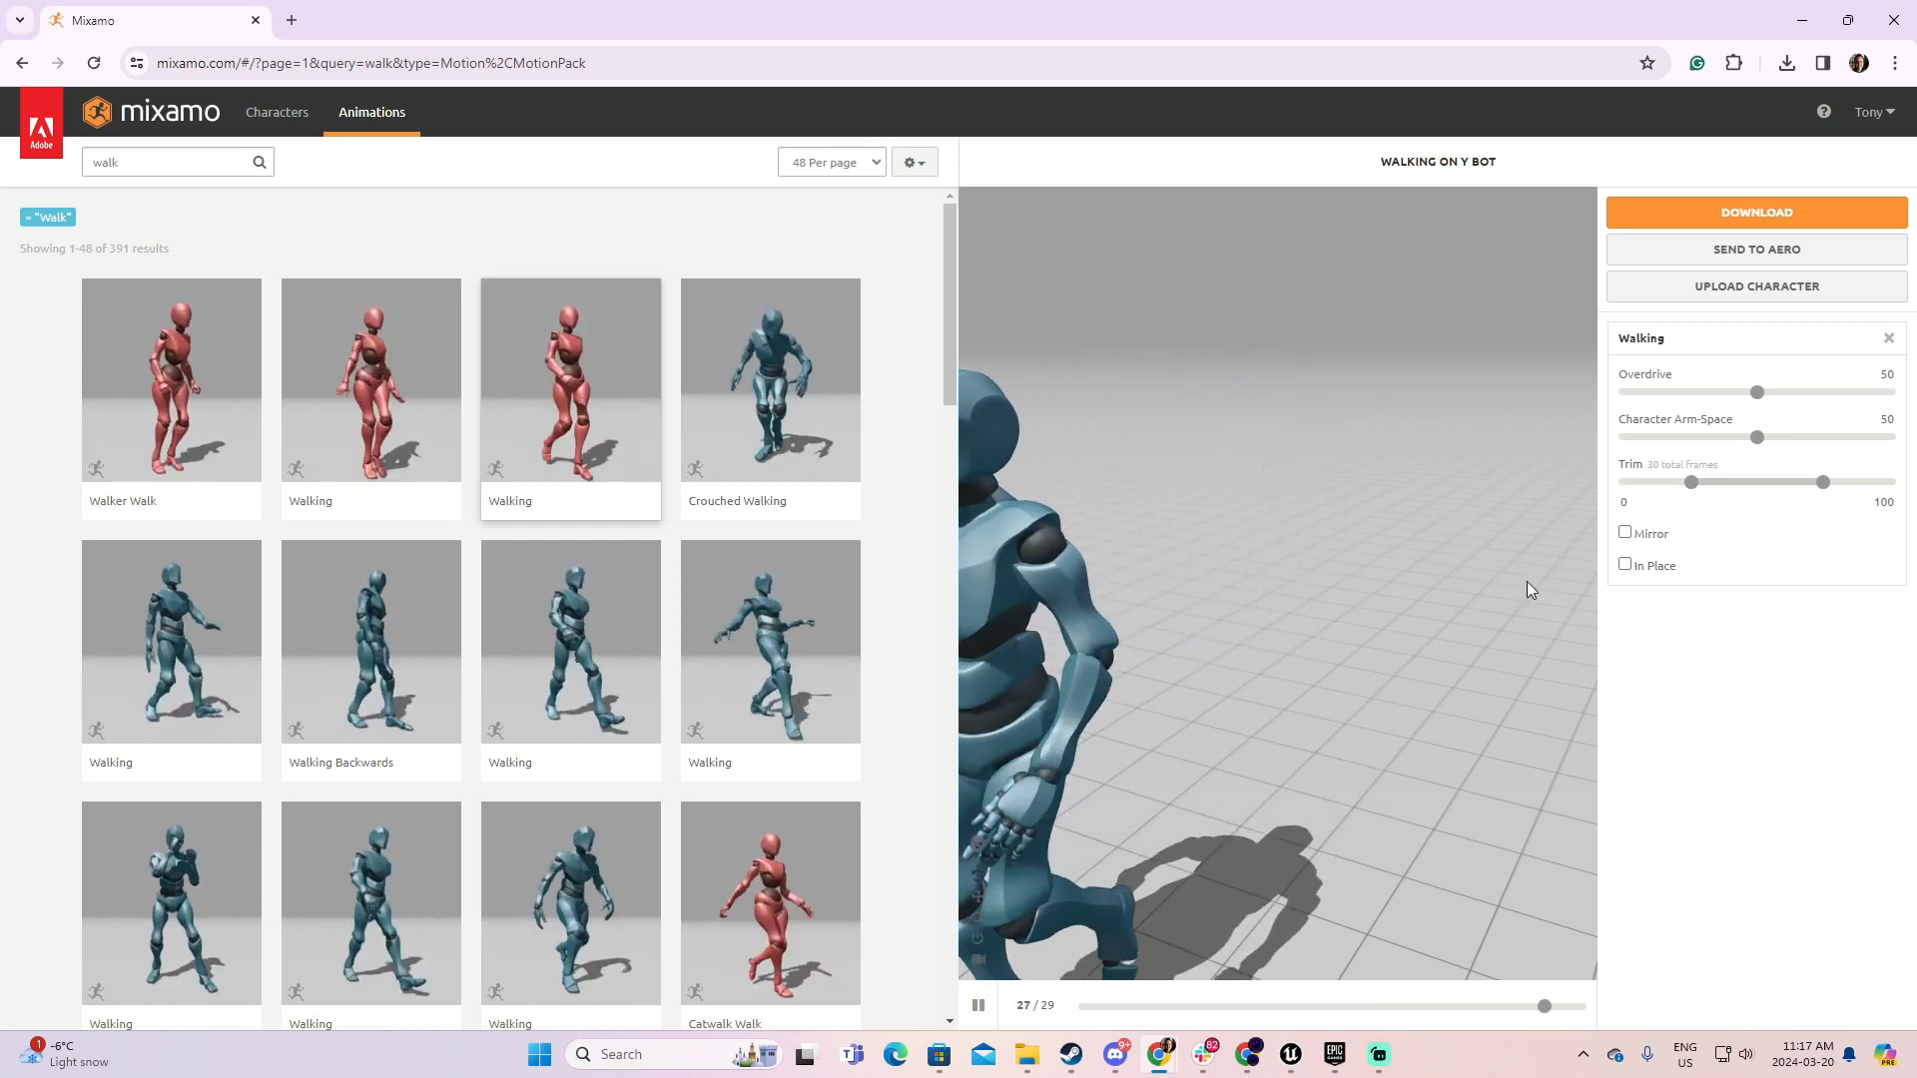
{"action": "left_click", "coordinate": [1626, 565]}
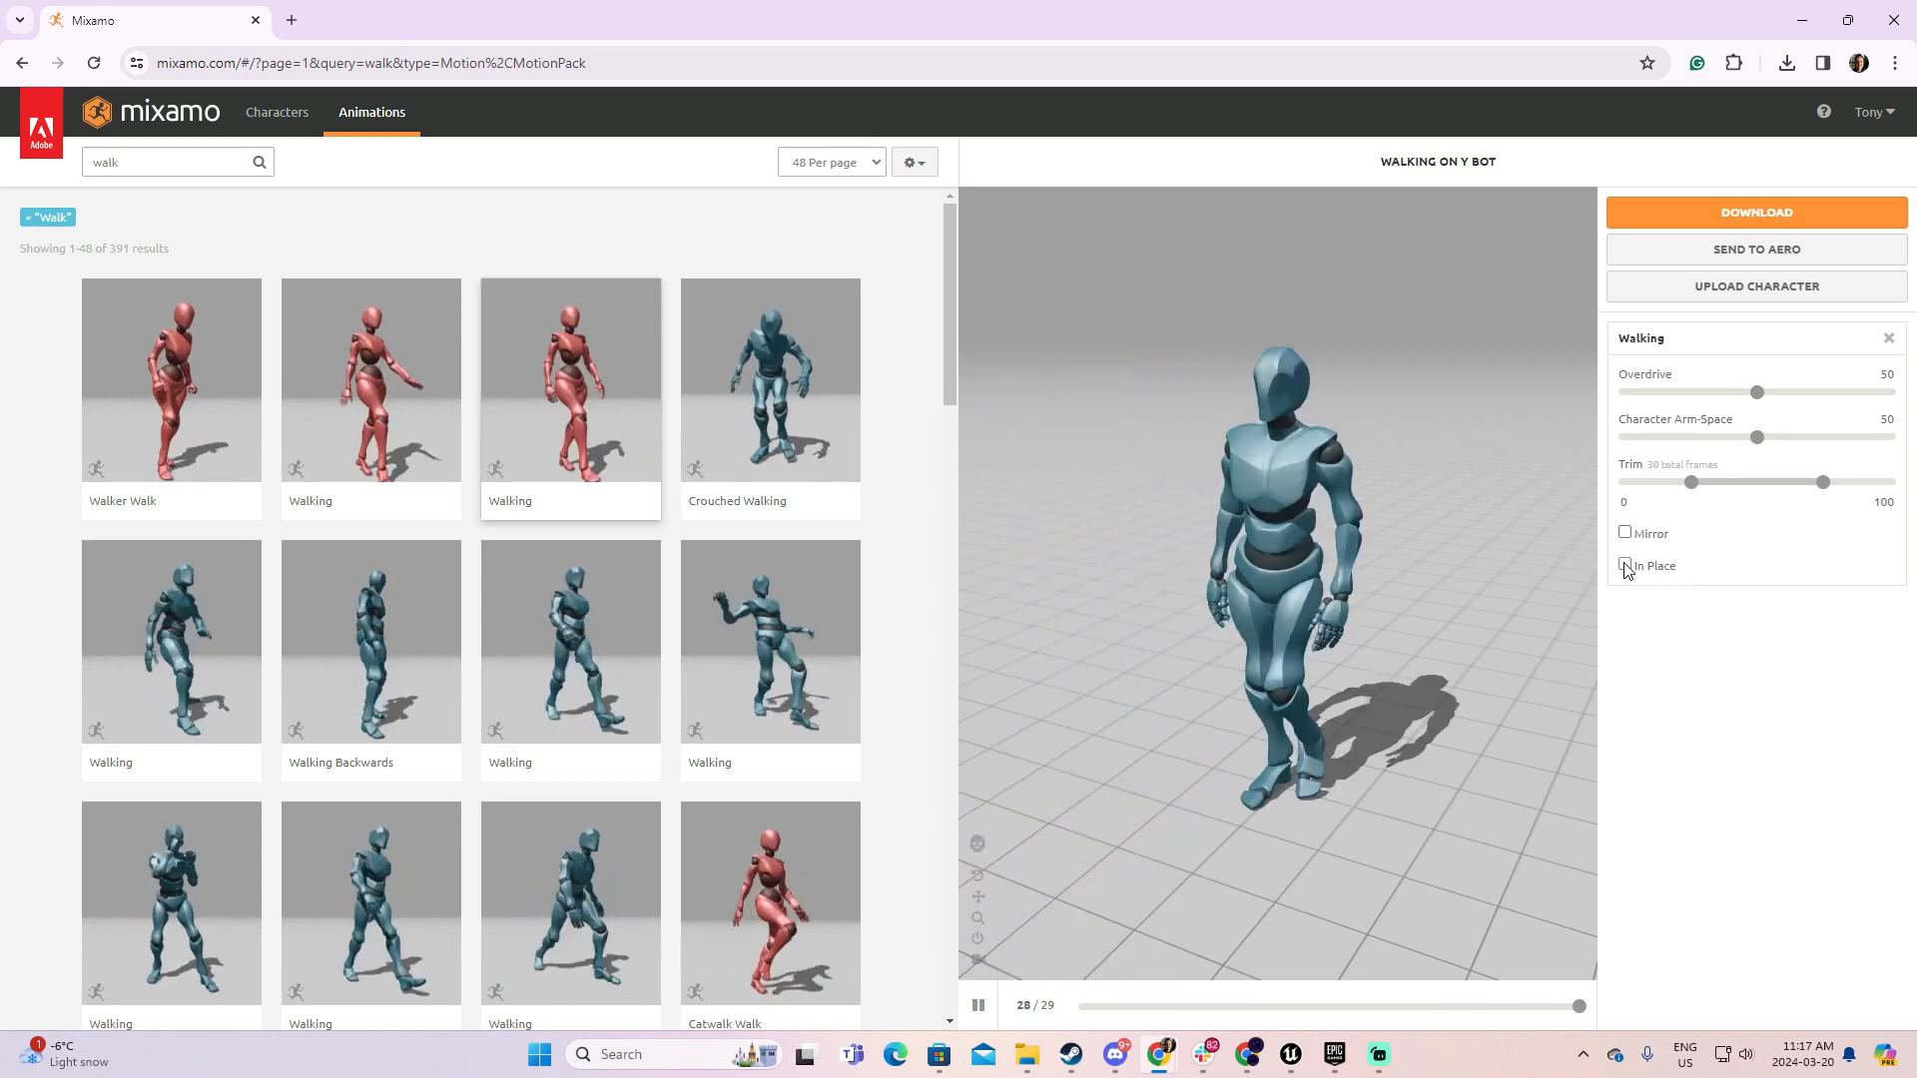
{"action": "mouse_move", "coordinate": [1208, 652]}
{"action": "left_mouse_down"}
{"action": "mouse_move", "coordinate": [1340, 629]}
{"action": "mouse_move", "coordinate": [1434, 577]}
{"action": "mouse_move", "coordinate": [1424, 650]}
{"action": "mouse_move", "coordinate": [1188, 669]}
{"action": "mouse_move", "coordinate": [1225, 631]}
{"action": "left_mouse_up"}
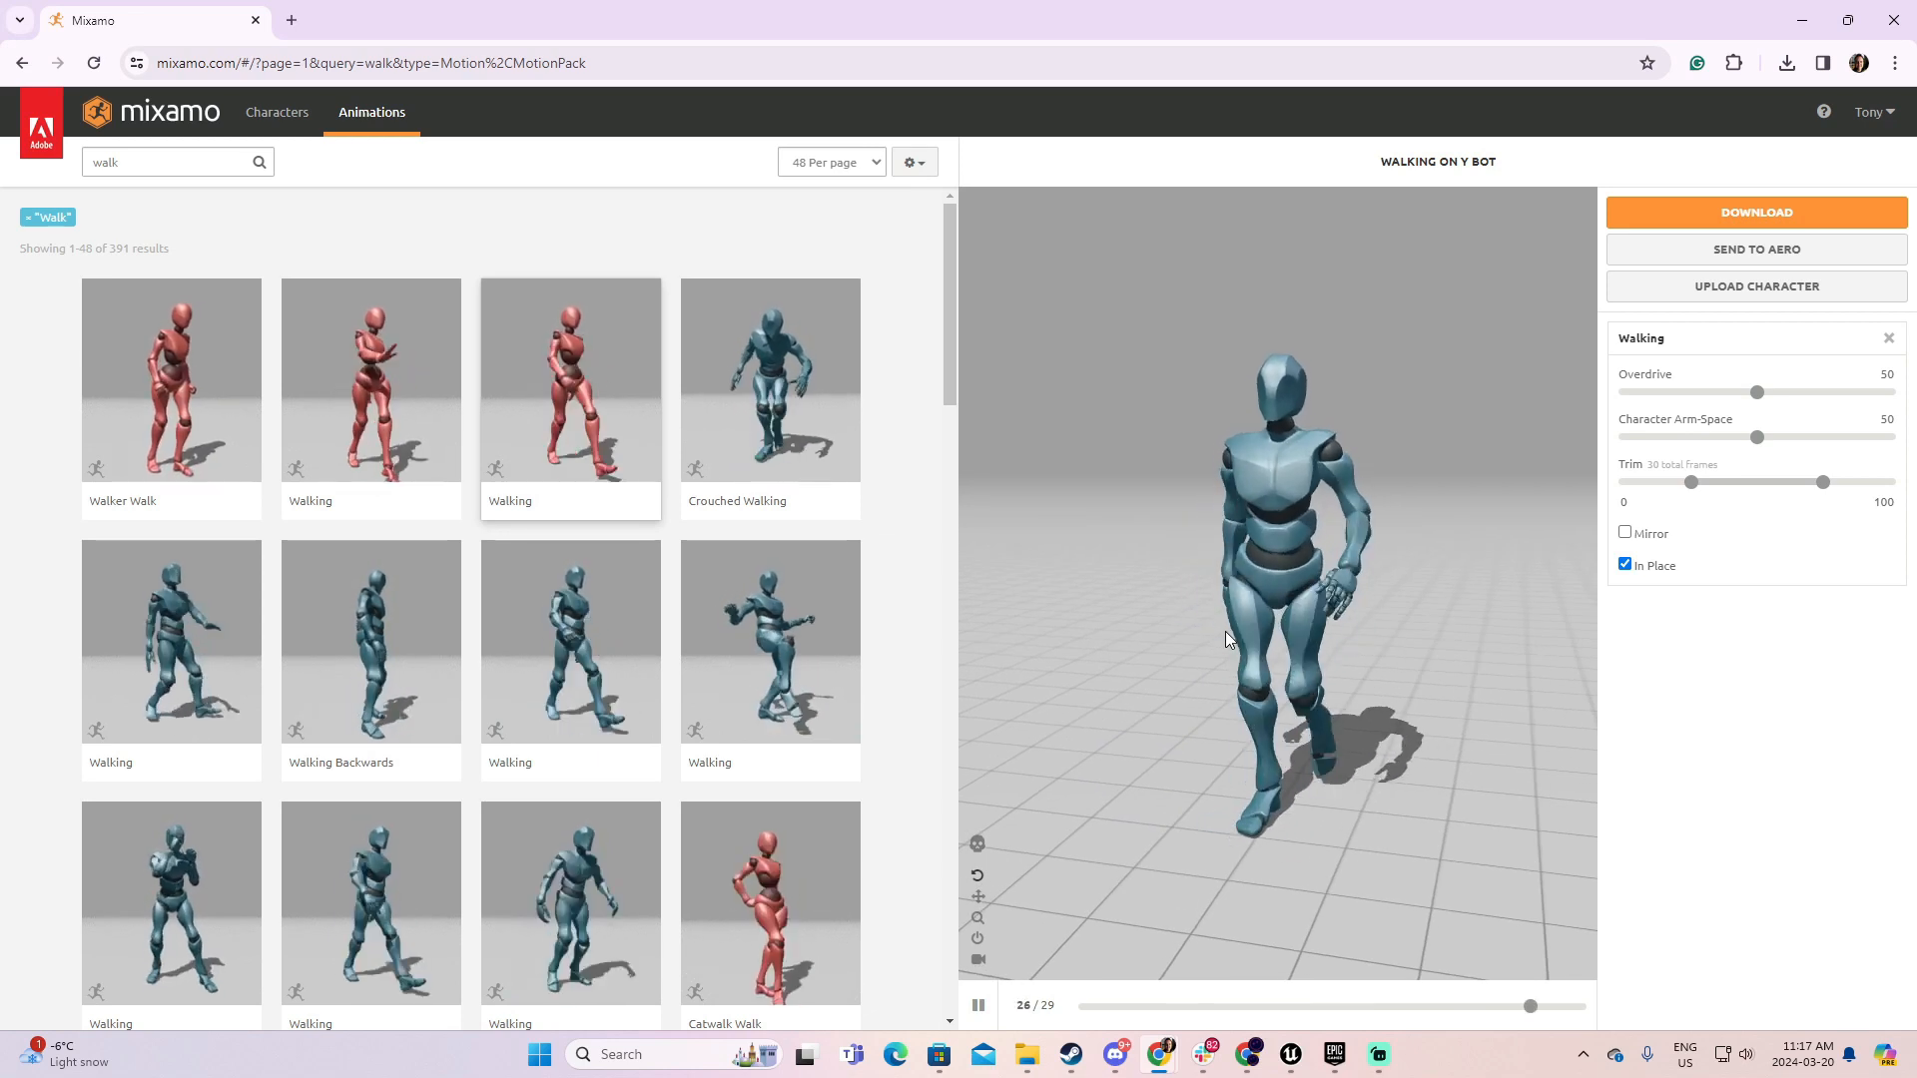
- Apply the third Walking animation of the second results row with In Place enabled and download it as FBX Binary without skin
{"action": "left_click", "coordinate": [572, 644]}
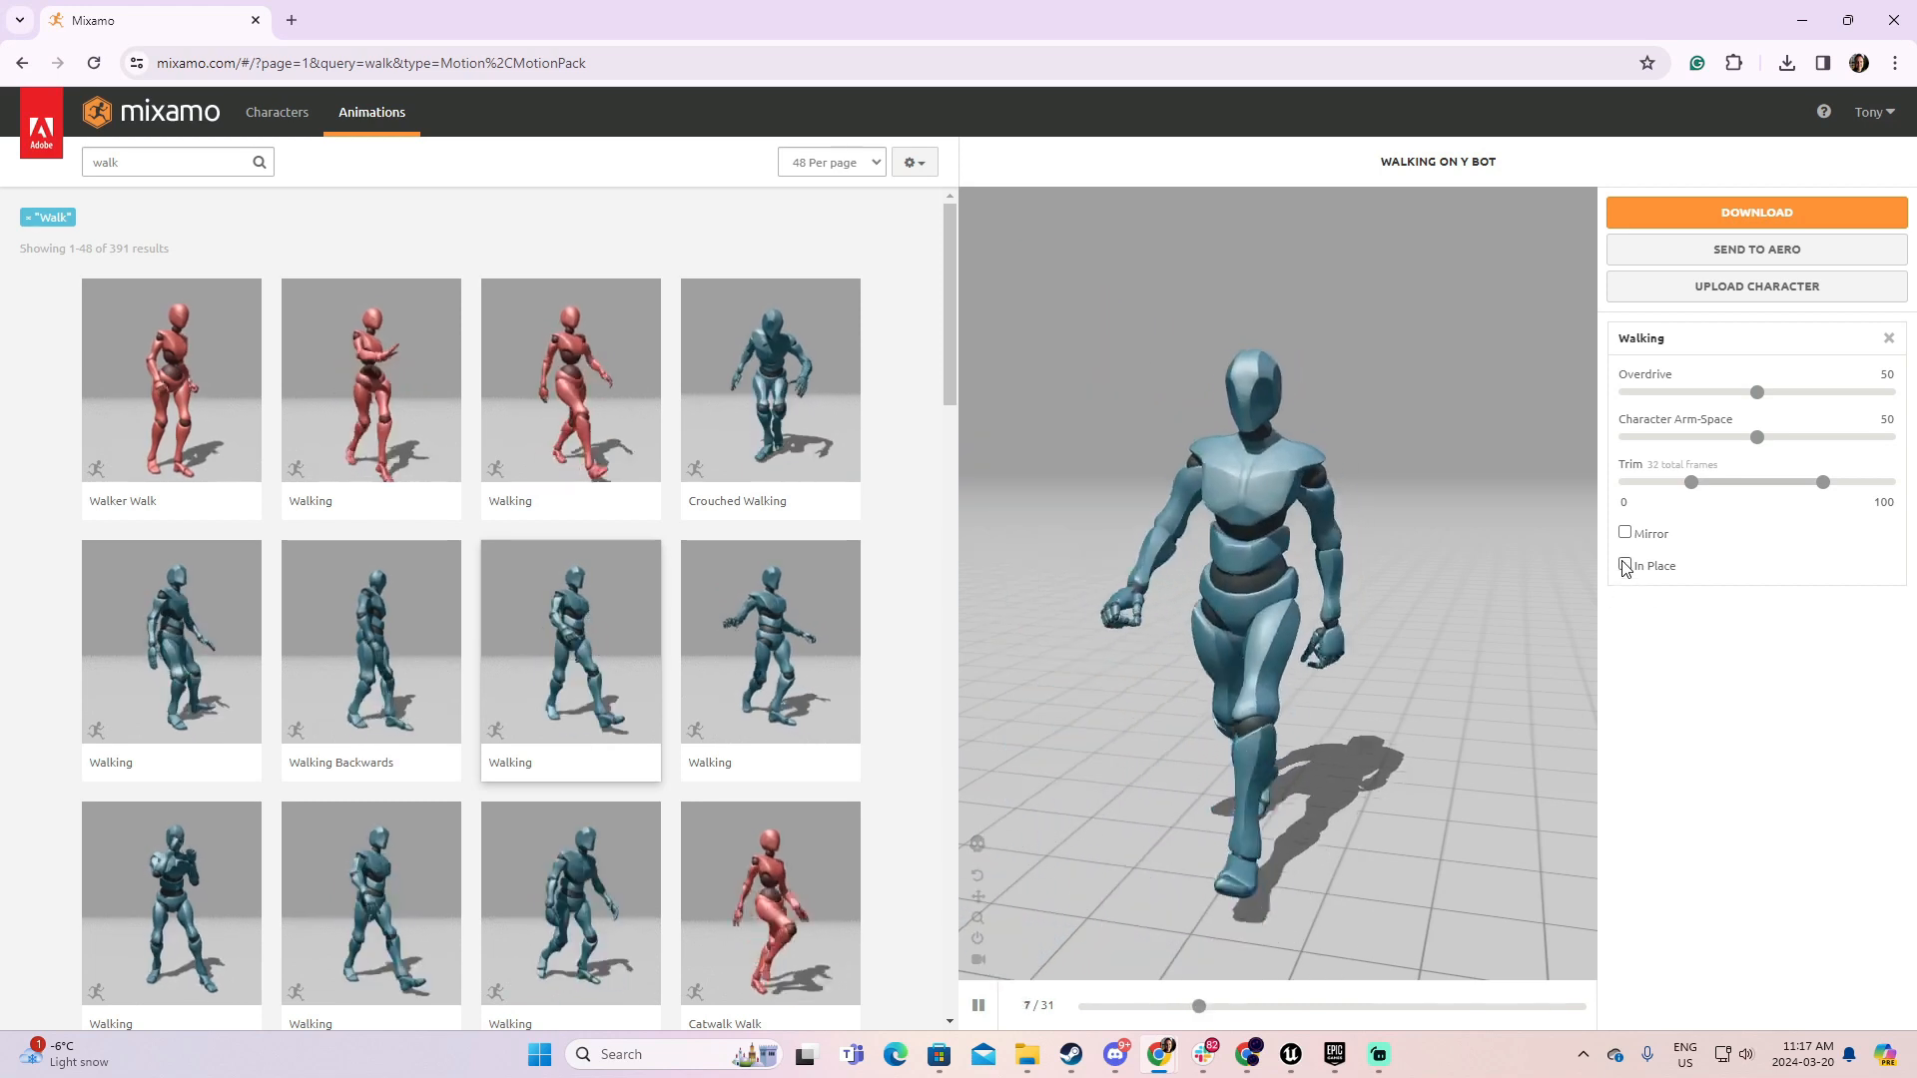
{"action": "left_click", "coordinate": [1625, 565]}
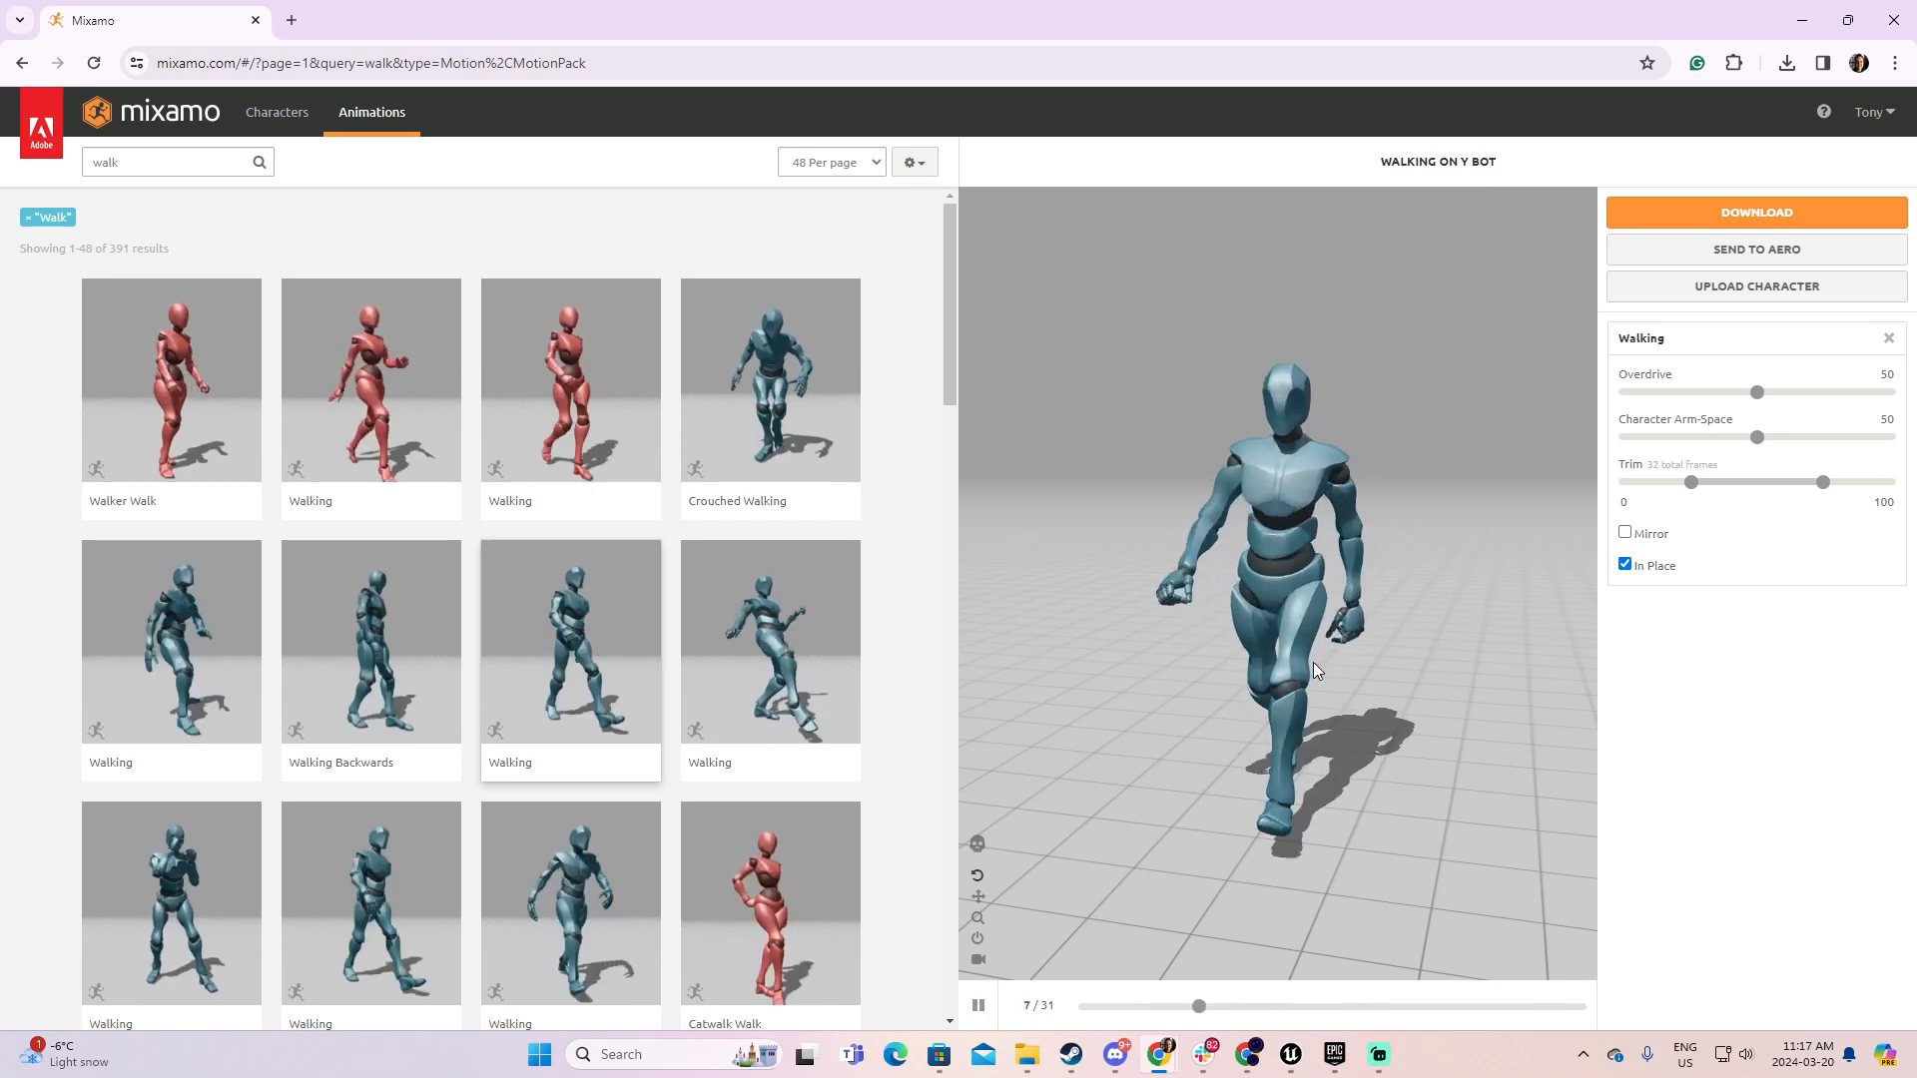
{"action": "left_click", "coordinate": [1728, 214]}
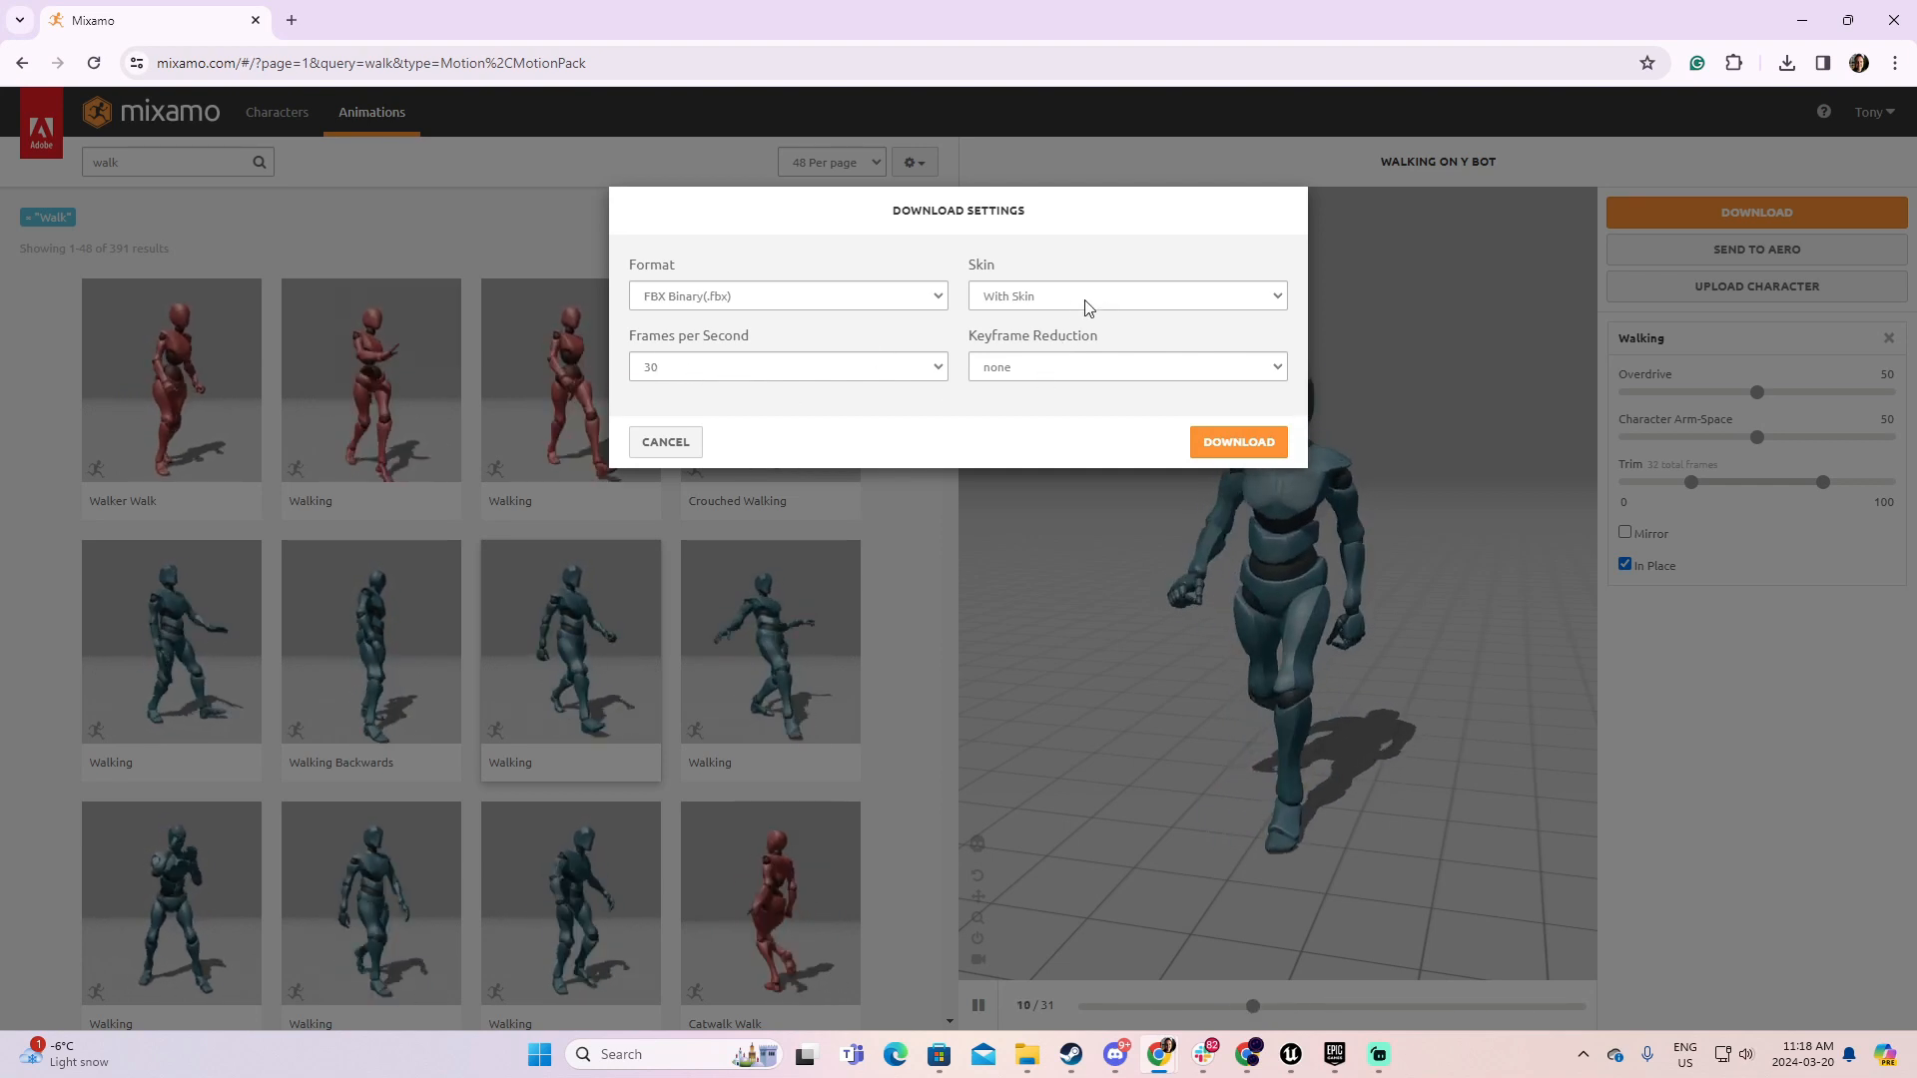
{"action": "left_click", "coordinate": [1038, 302]}
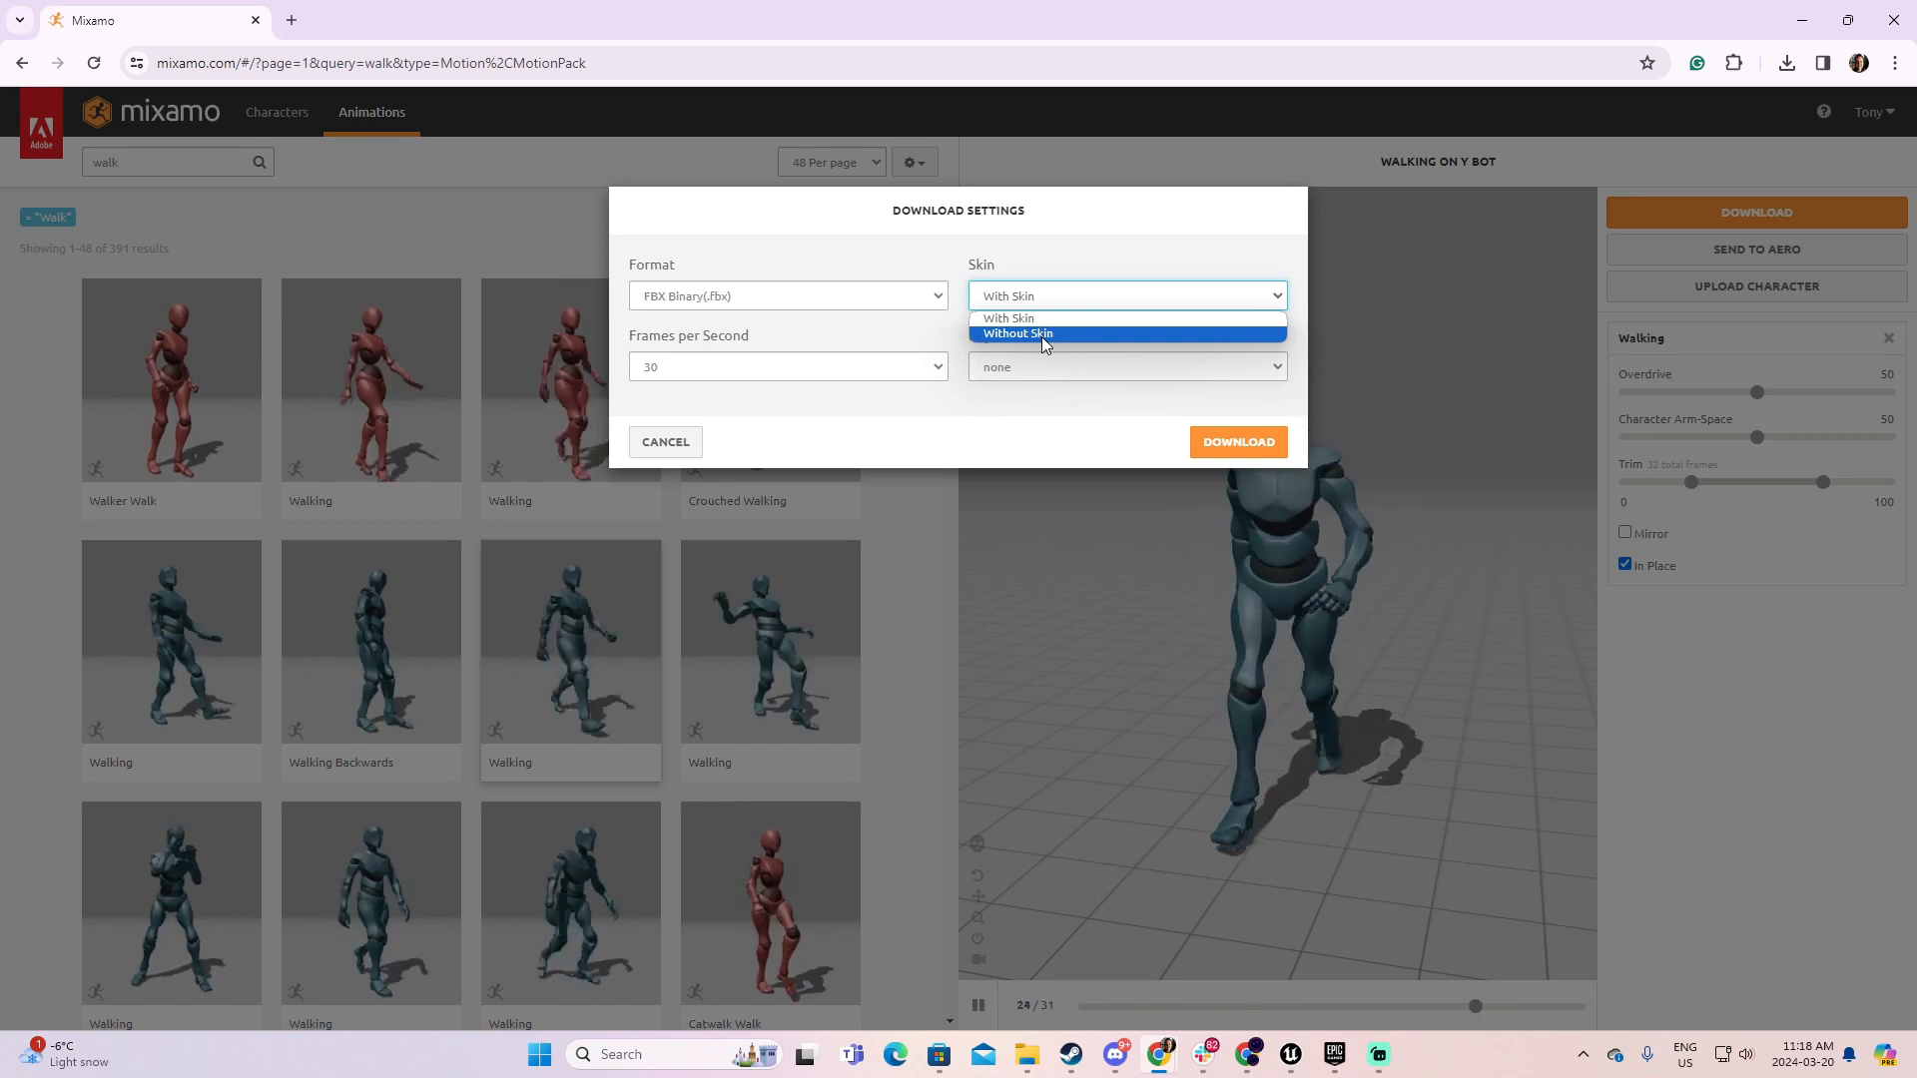
{"action": "left_click", "coordinate": [1041, 335]}
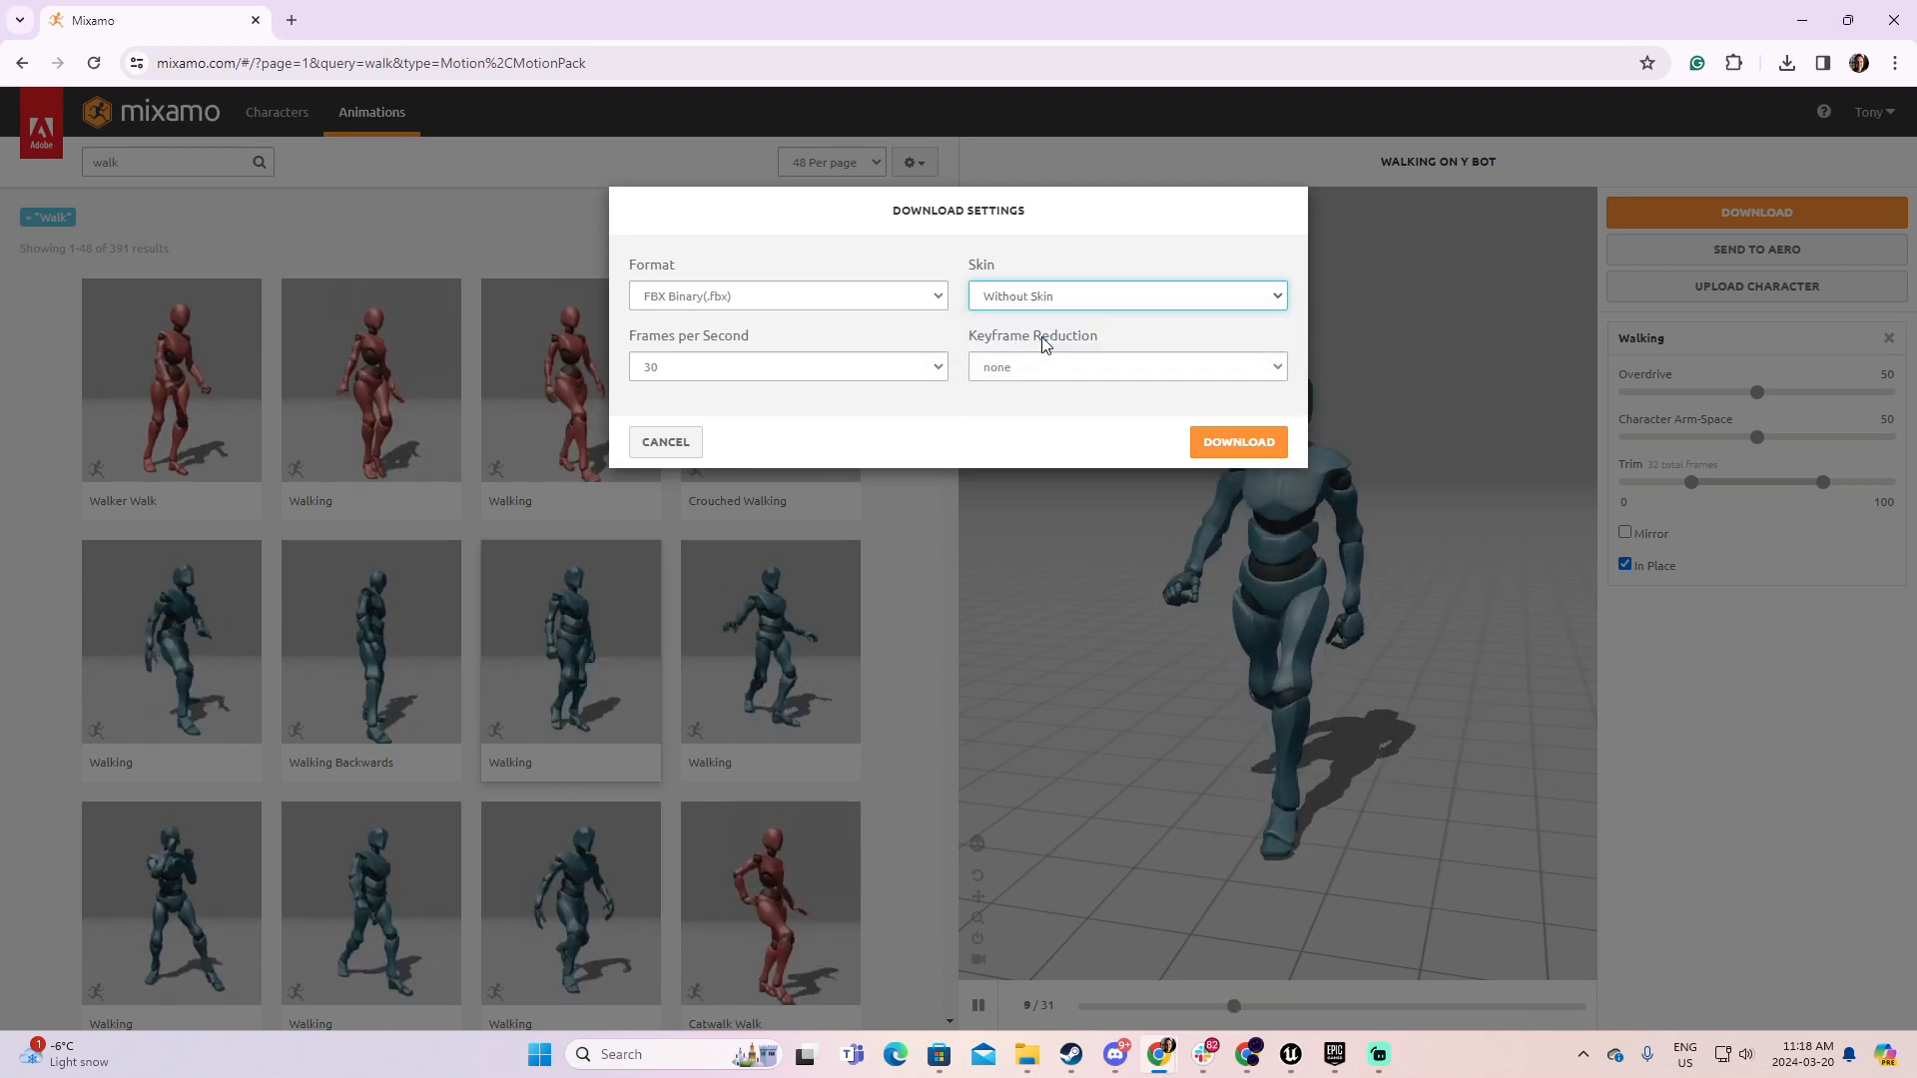
{"action": "left_click", "coordinate": [1228, 444]}
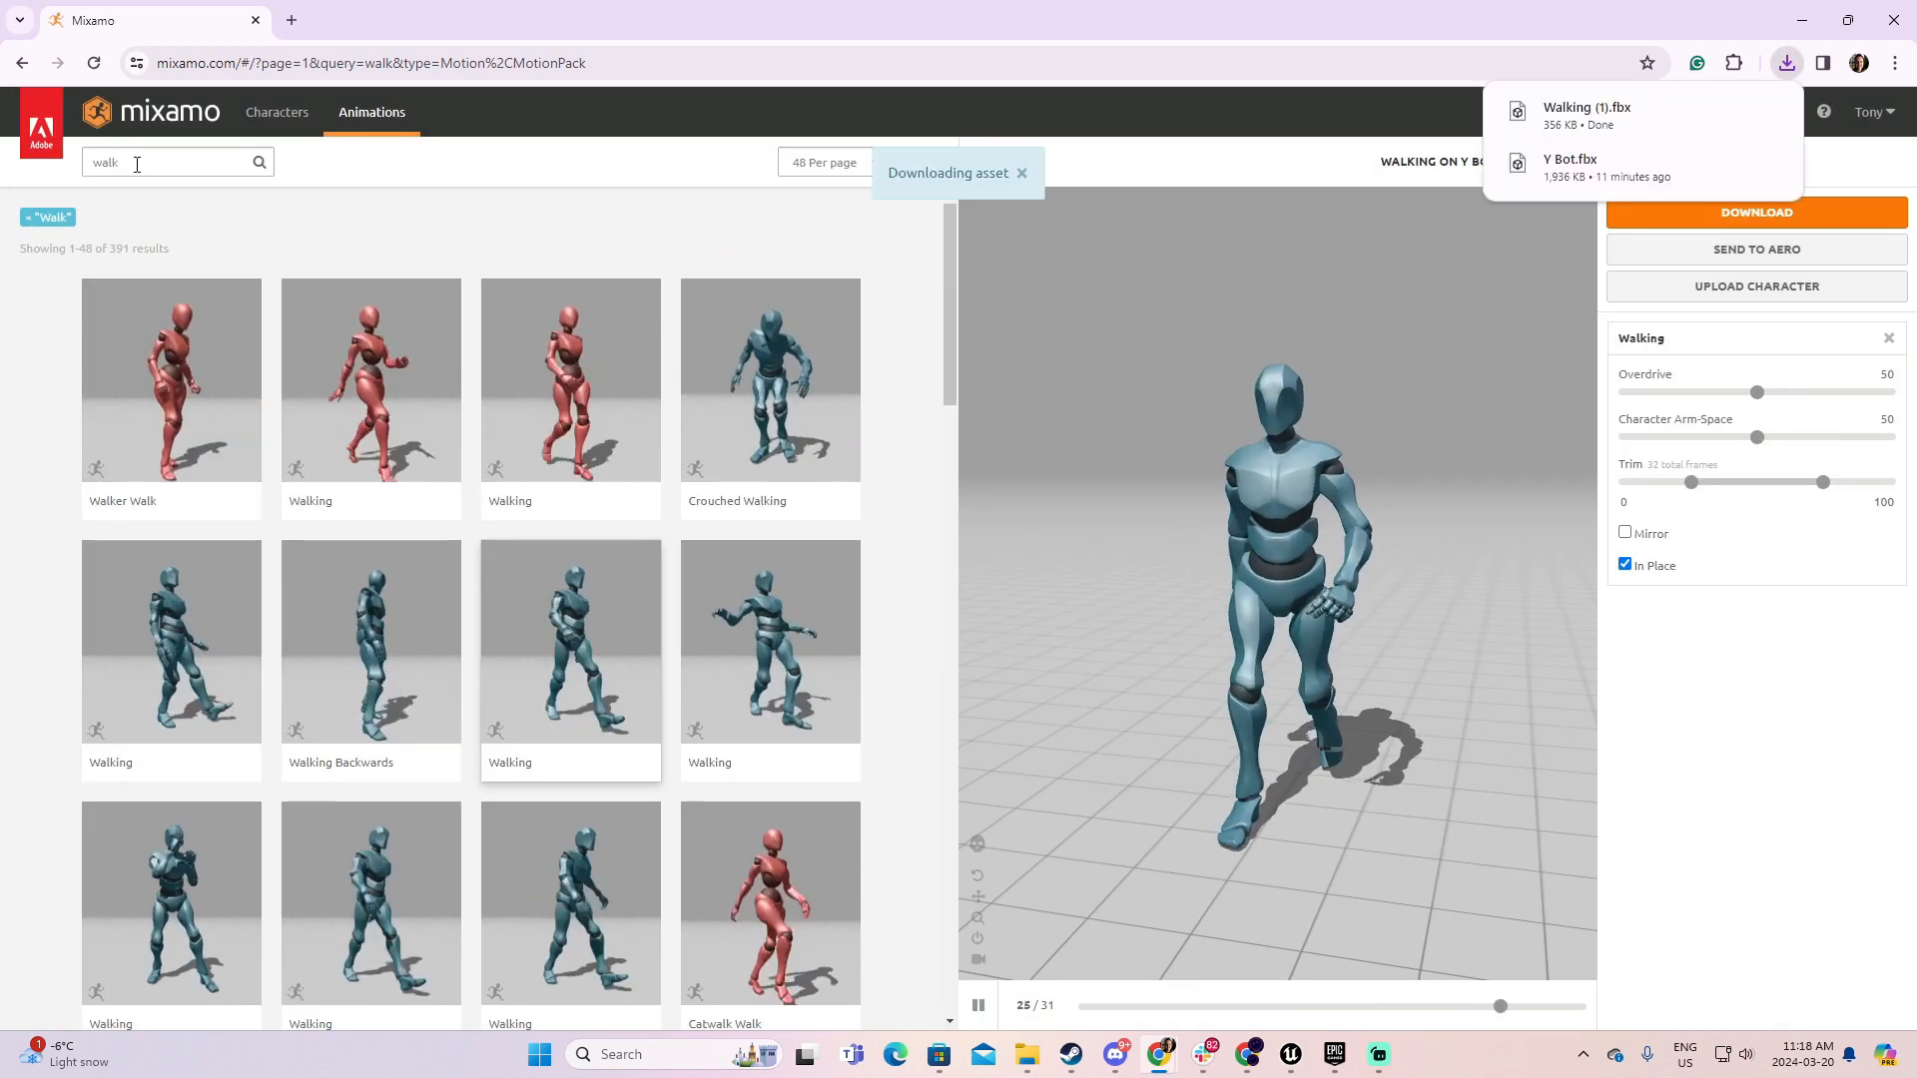
- Search the Mixamo animations for "run"
{"action": "left_click", "coordinate": [136, 163]}
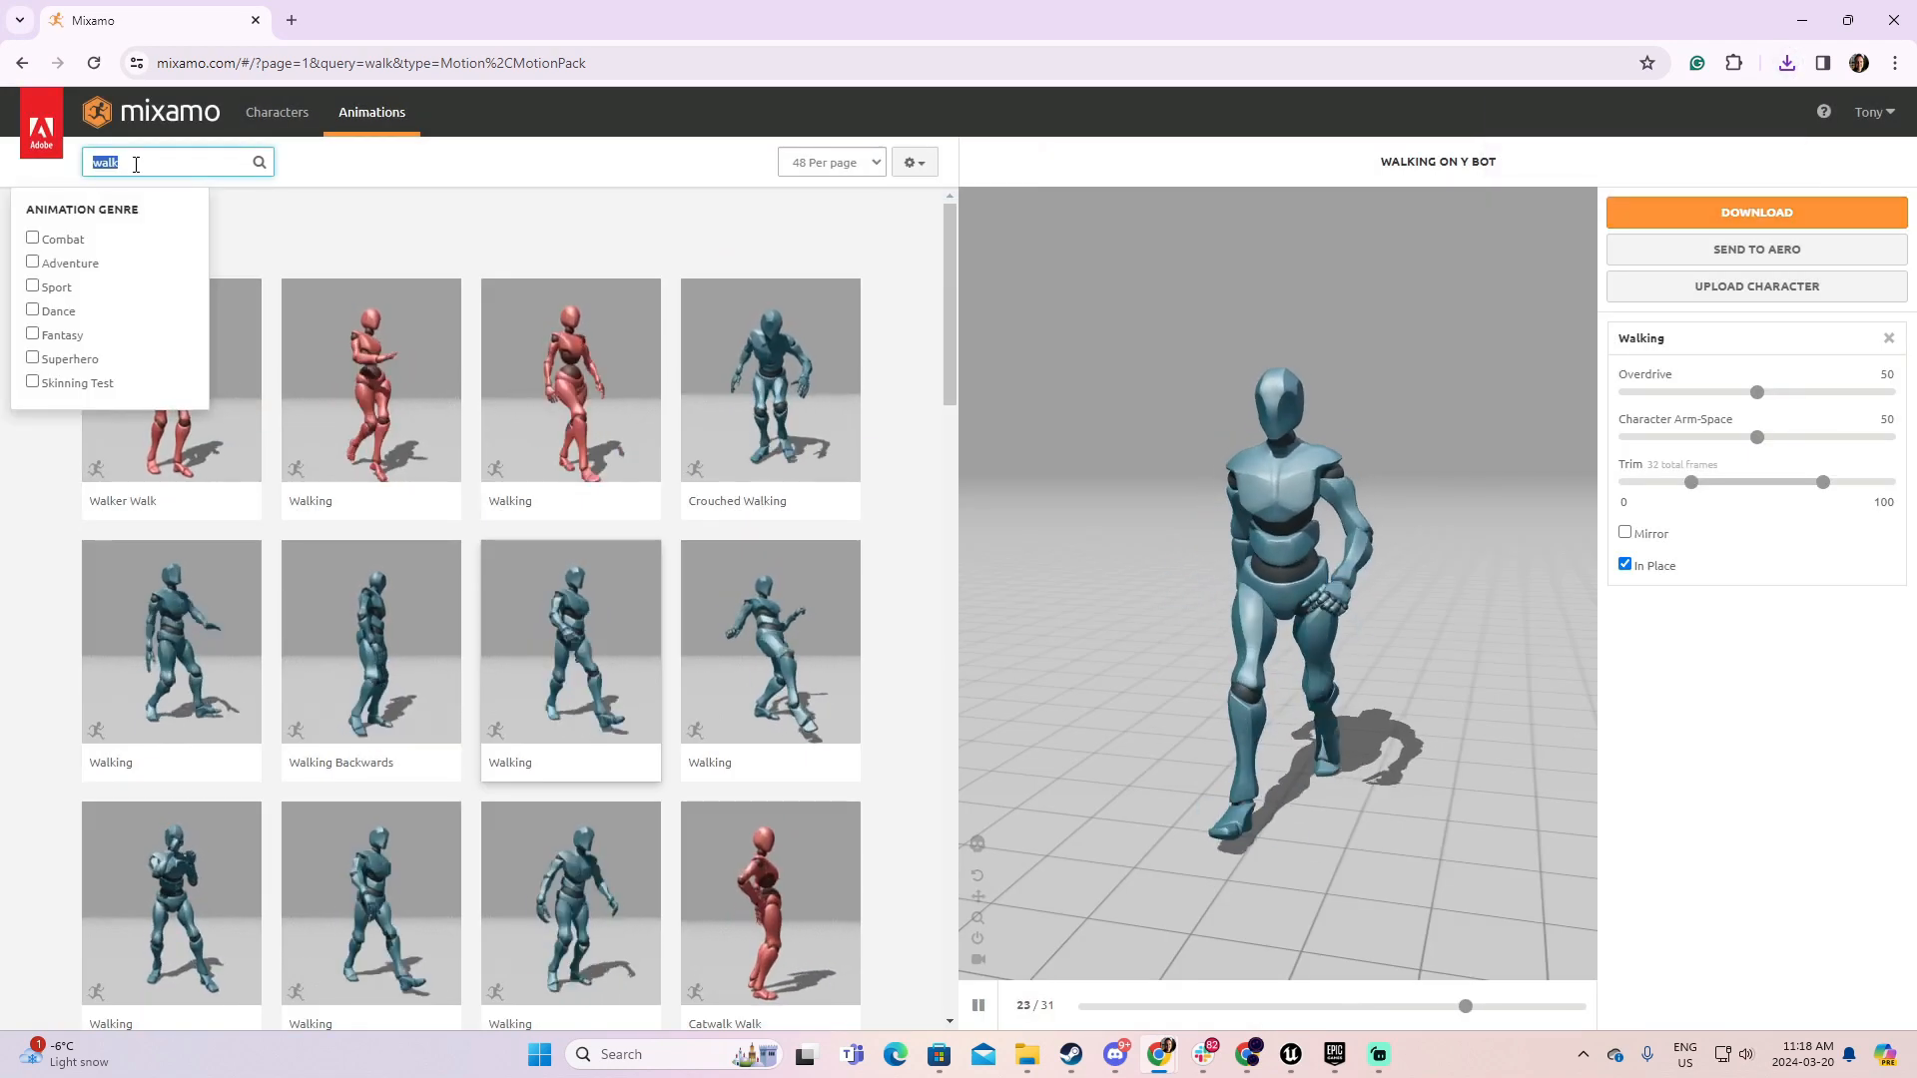
{"action": "type", "text": "run"}
{"action": "key", "text": "Return"}
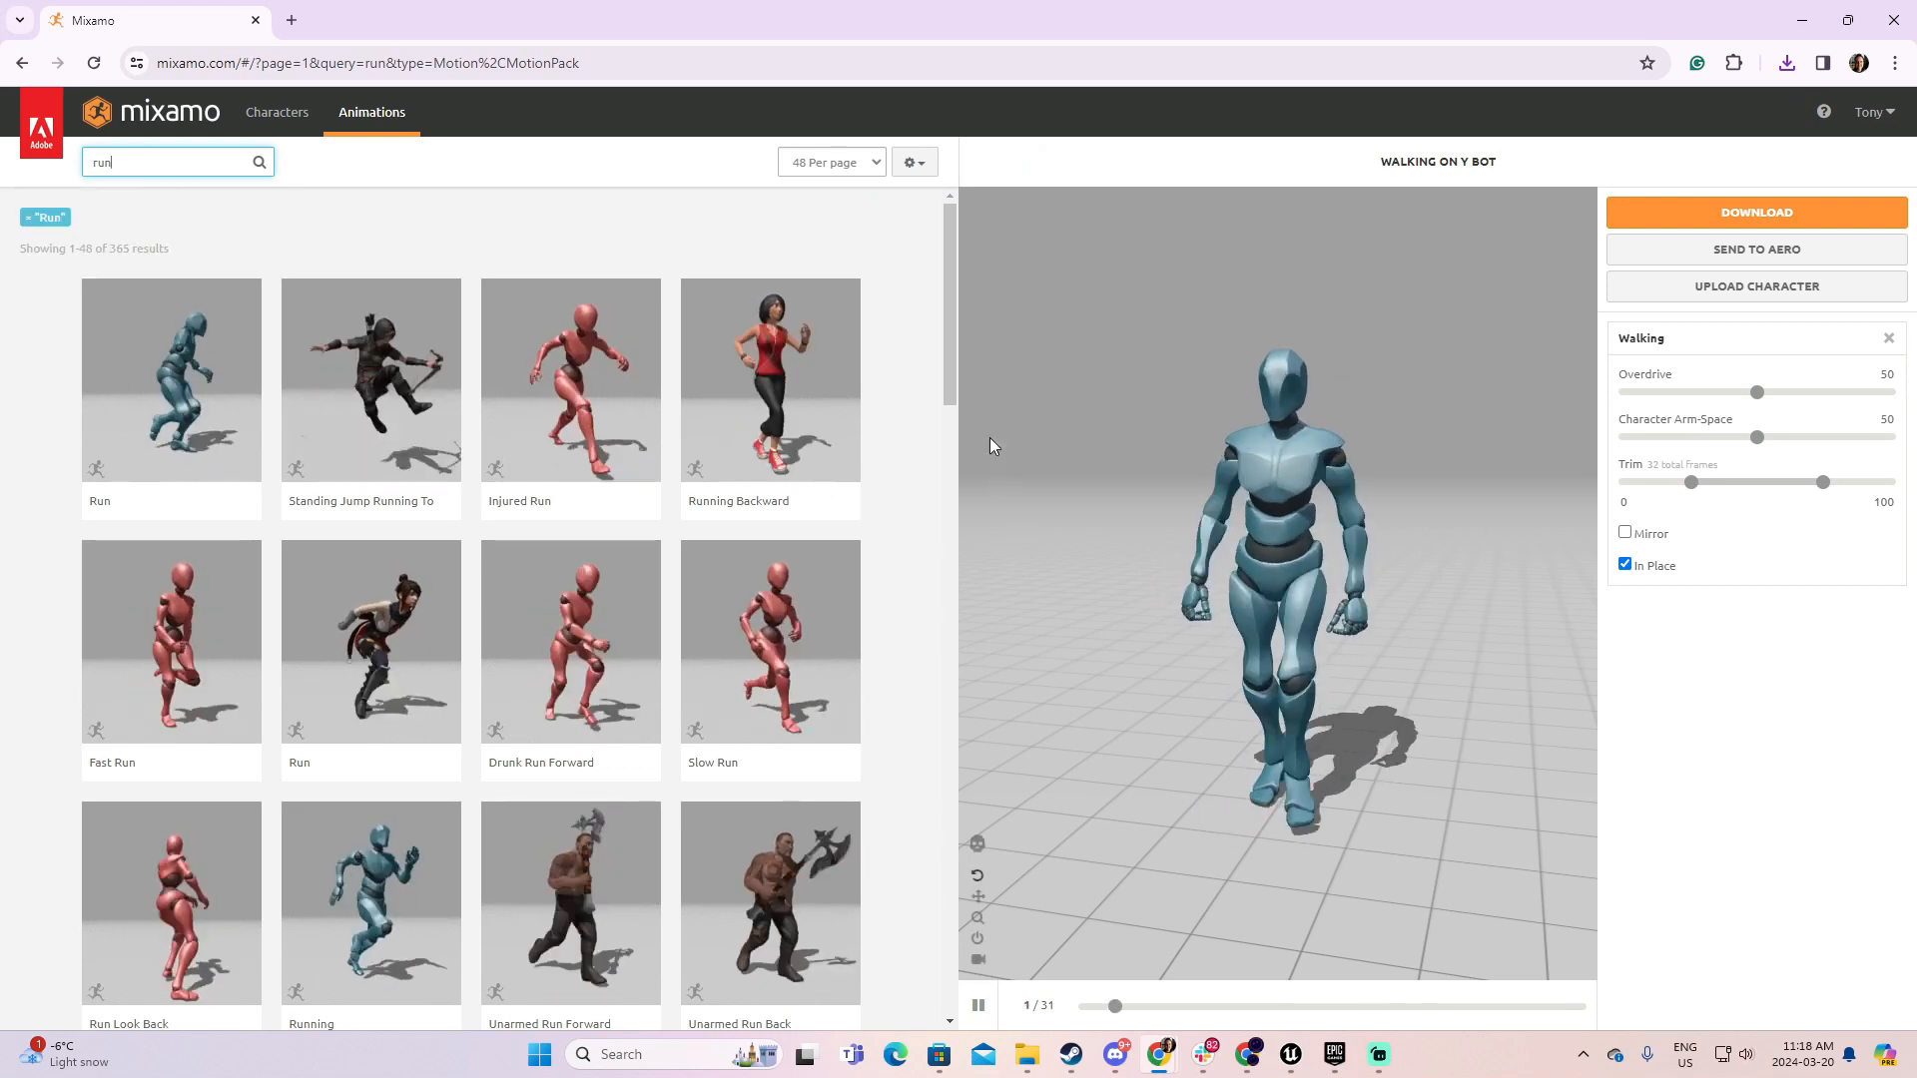
- Preview the Run animation beside Fast Run on Y Bot with In Place enabled, viewing it from the side
{"action": "scroll", "coordinate": [870, 499], "scroll_direction": "down", "scroll_amount": 1}
{"action": "scroll", "coordinate": [875, 494], "scroll_direction": "down", "scroll_amount": 1}
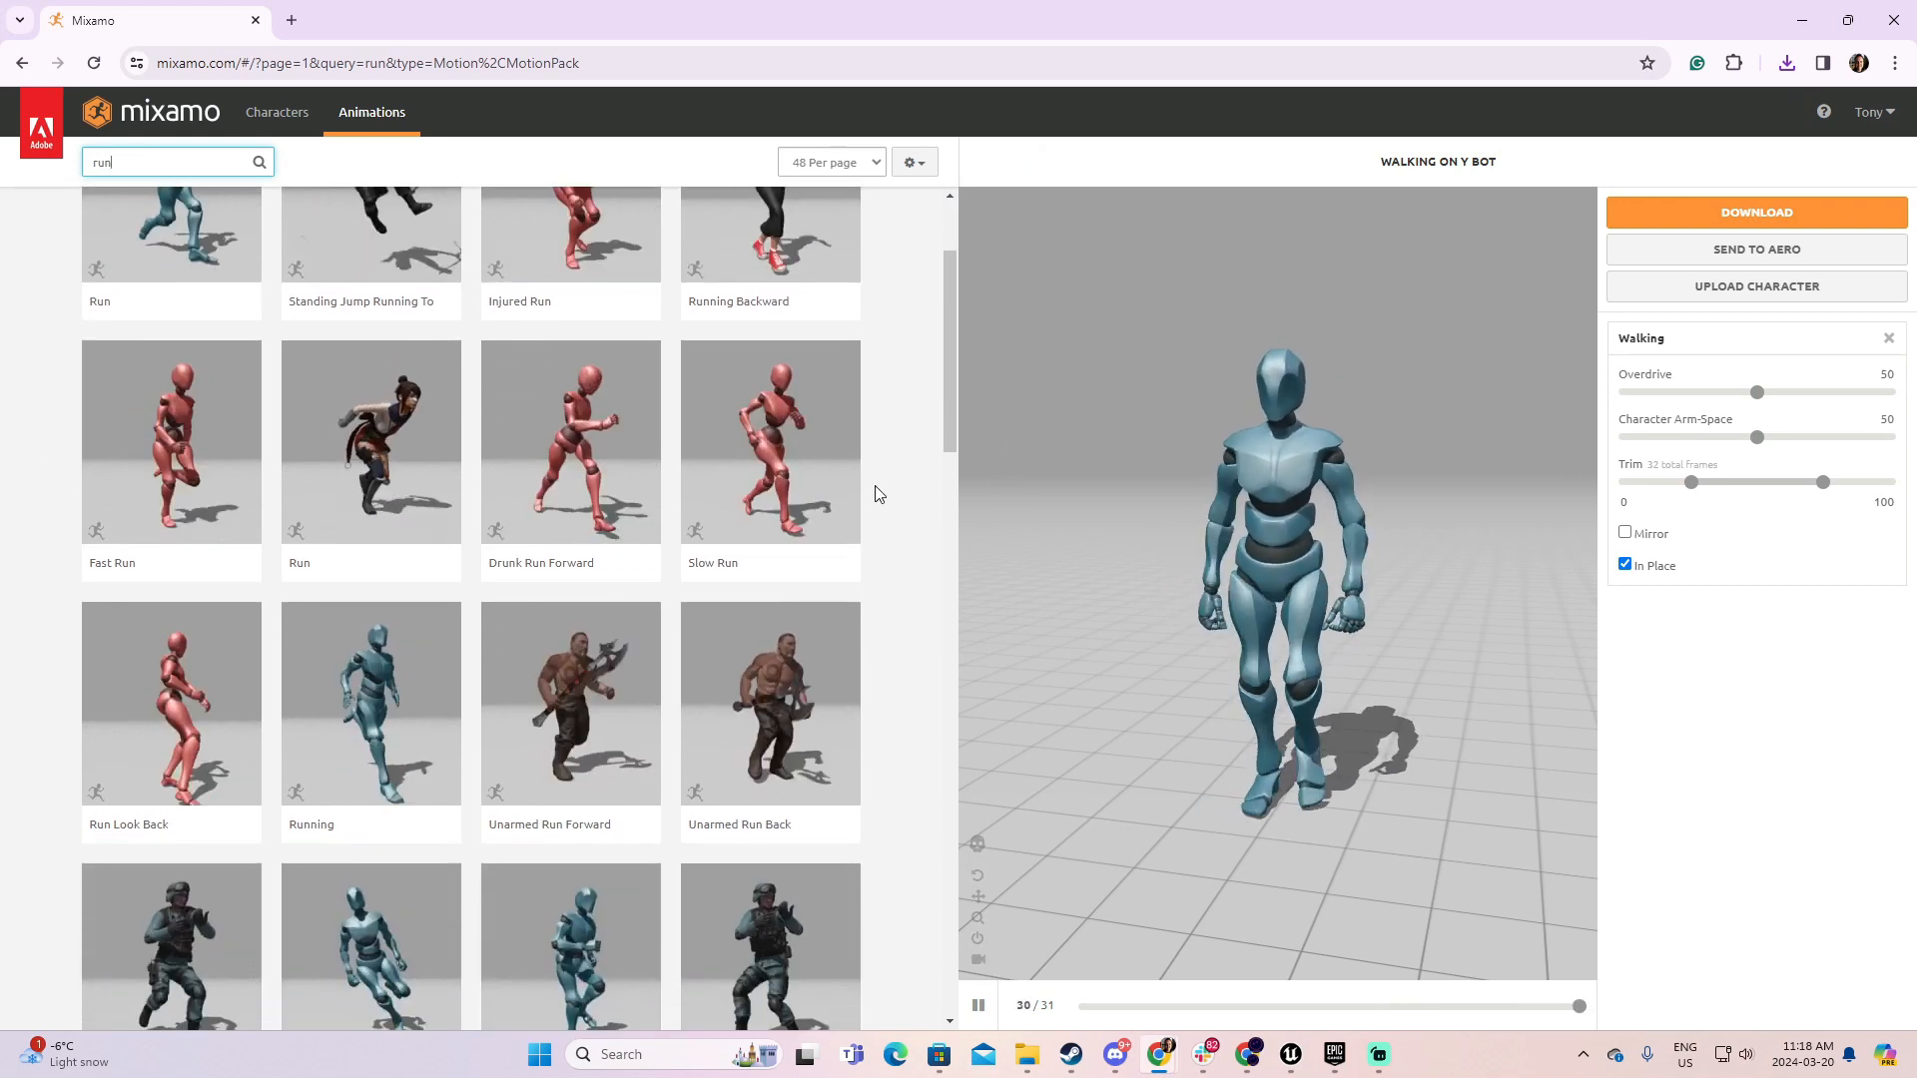
{"action": "left_click", "coordinate": [380, 440]}
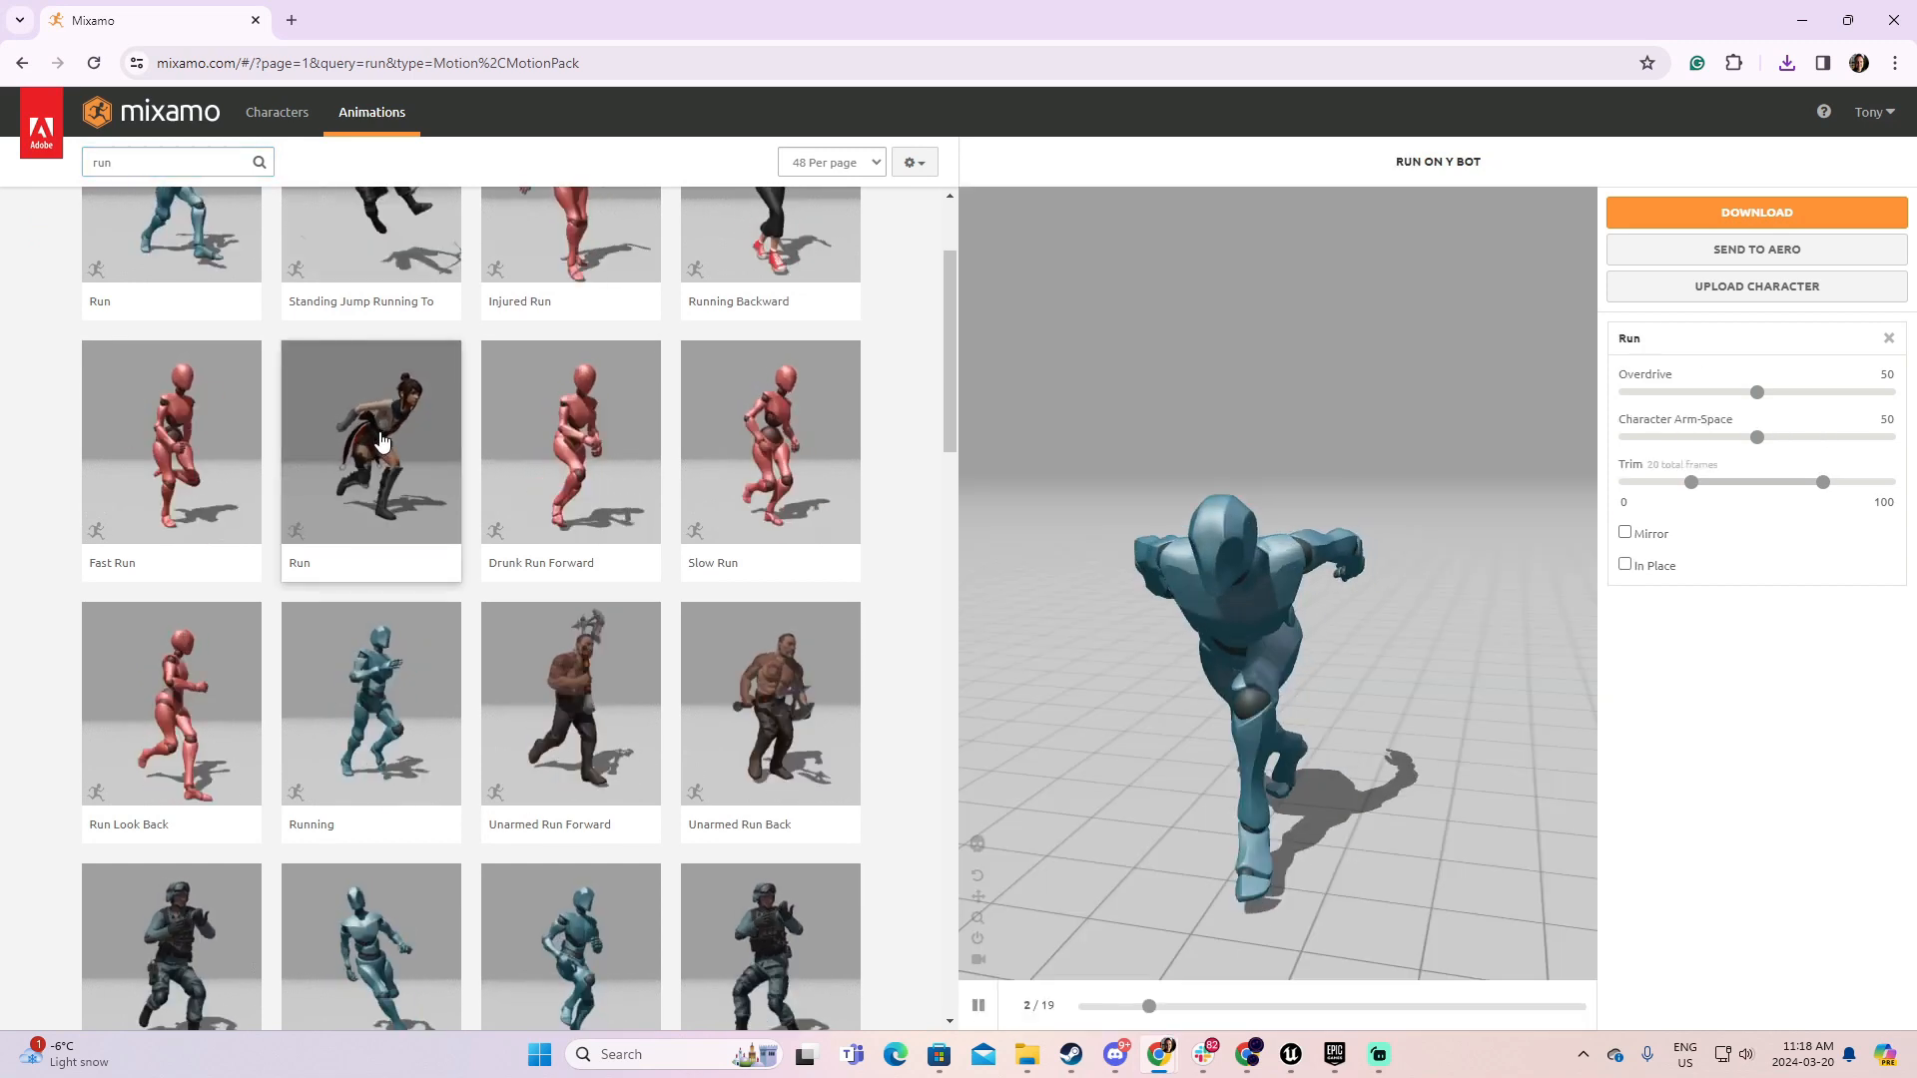
{"action": "left_click", "coordinate": [1625, 564]}
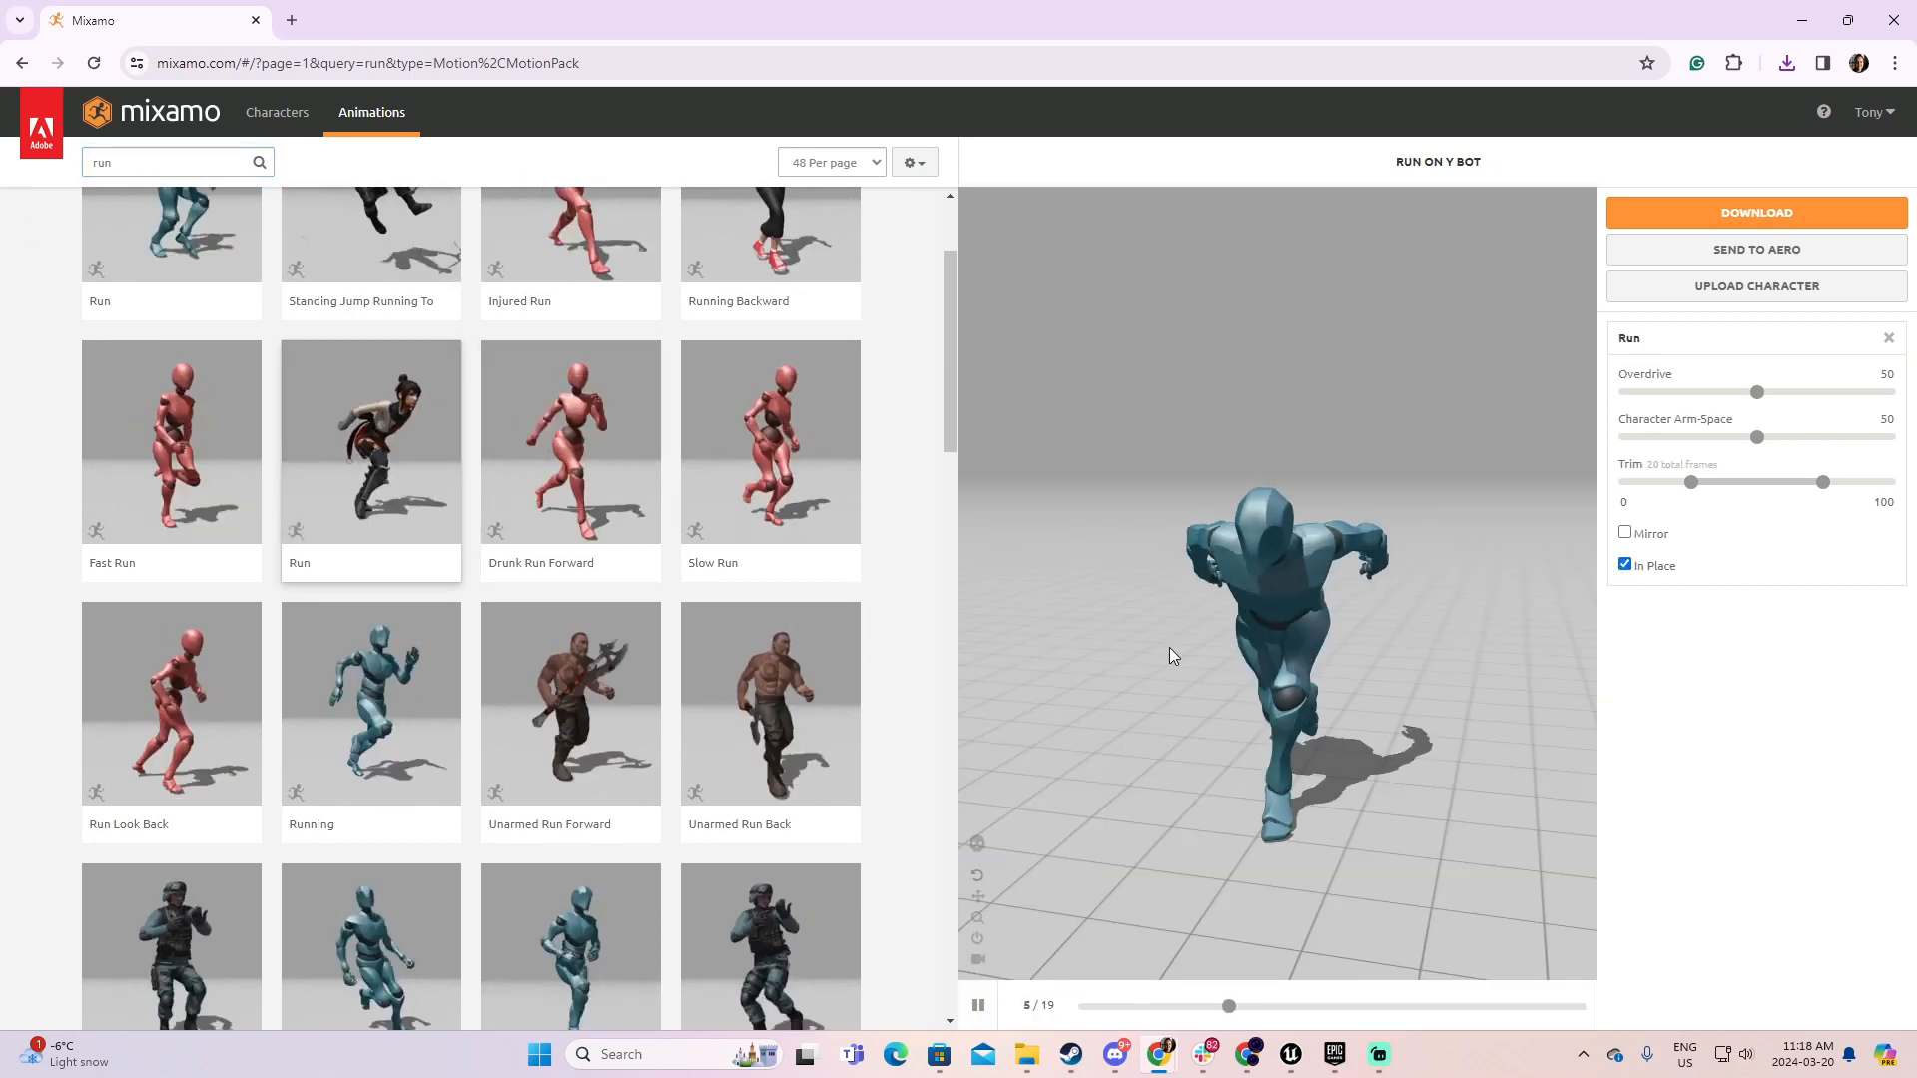
{"action": "left_click_drag", "start_coordinate": [1170, 651], "coordinate": [1198, 715]}
- Apply the Running animation to Y Bot with In Place enabled and download it as FBX Binary without skin
{"action": "scroll", "coordinate": [602, 728], "scroll_direction": "down", "scroll_amount": 1}
{"action": "scroll", "coordinate": [602, 734], "scroll_direction": "down", "scroll_amount": 1}
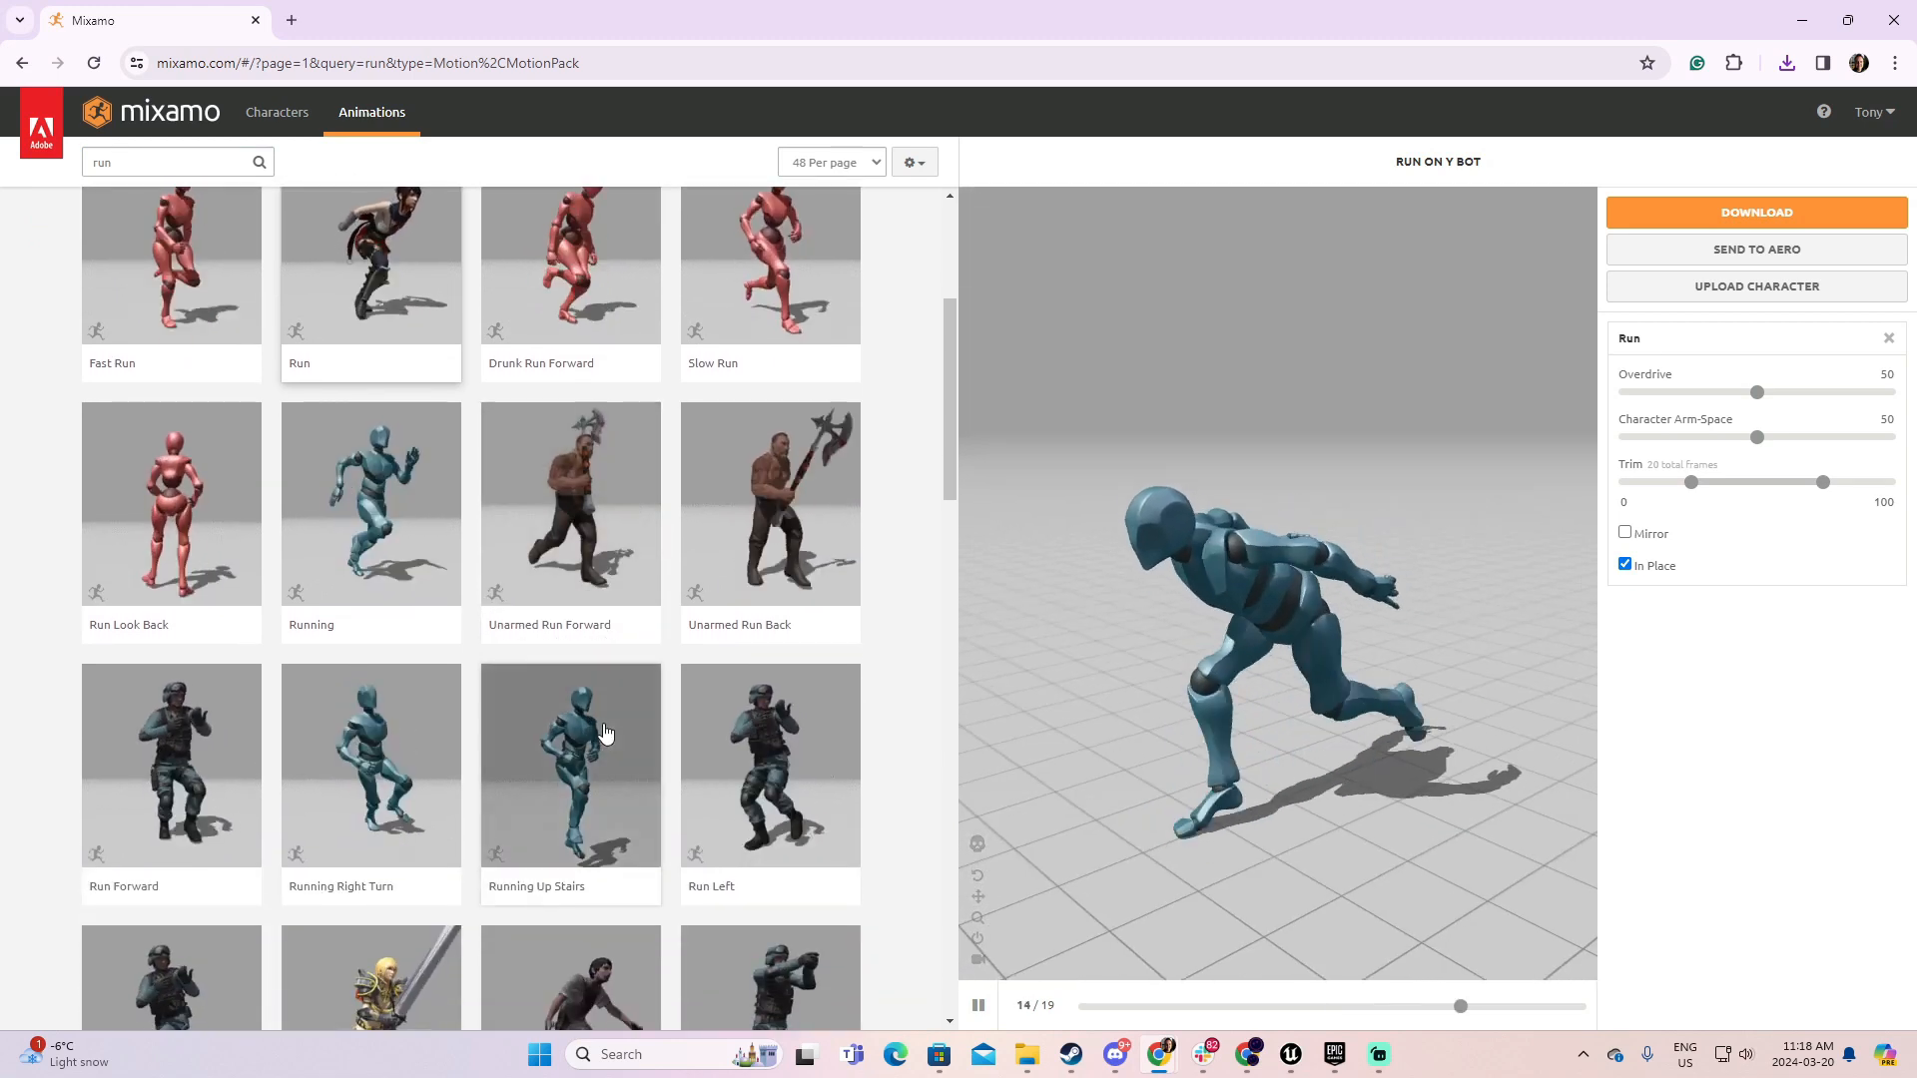
{"action": "left_click", "coordinate": [384, 505]}
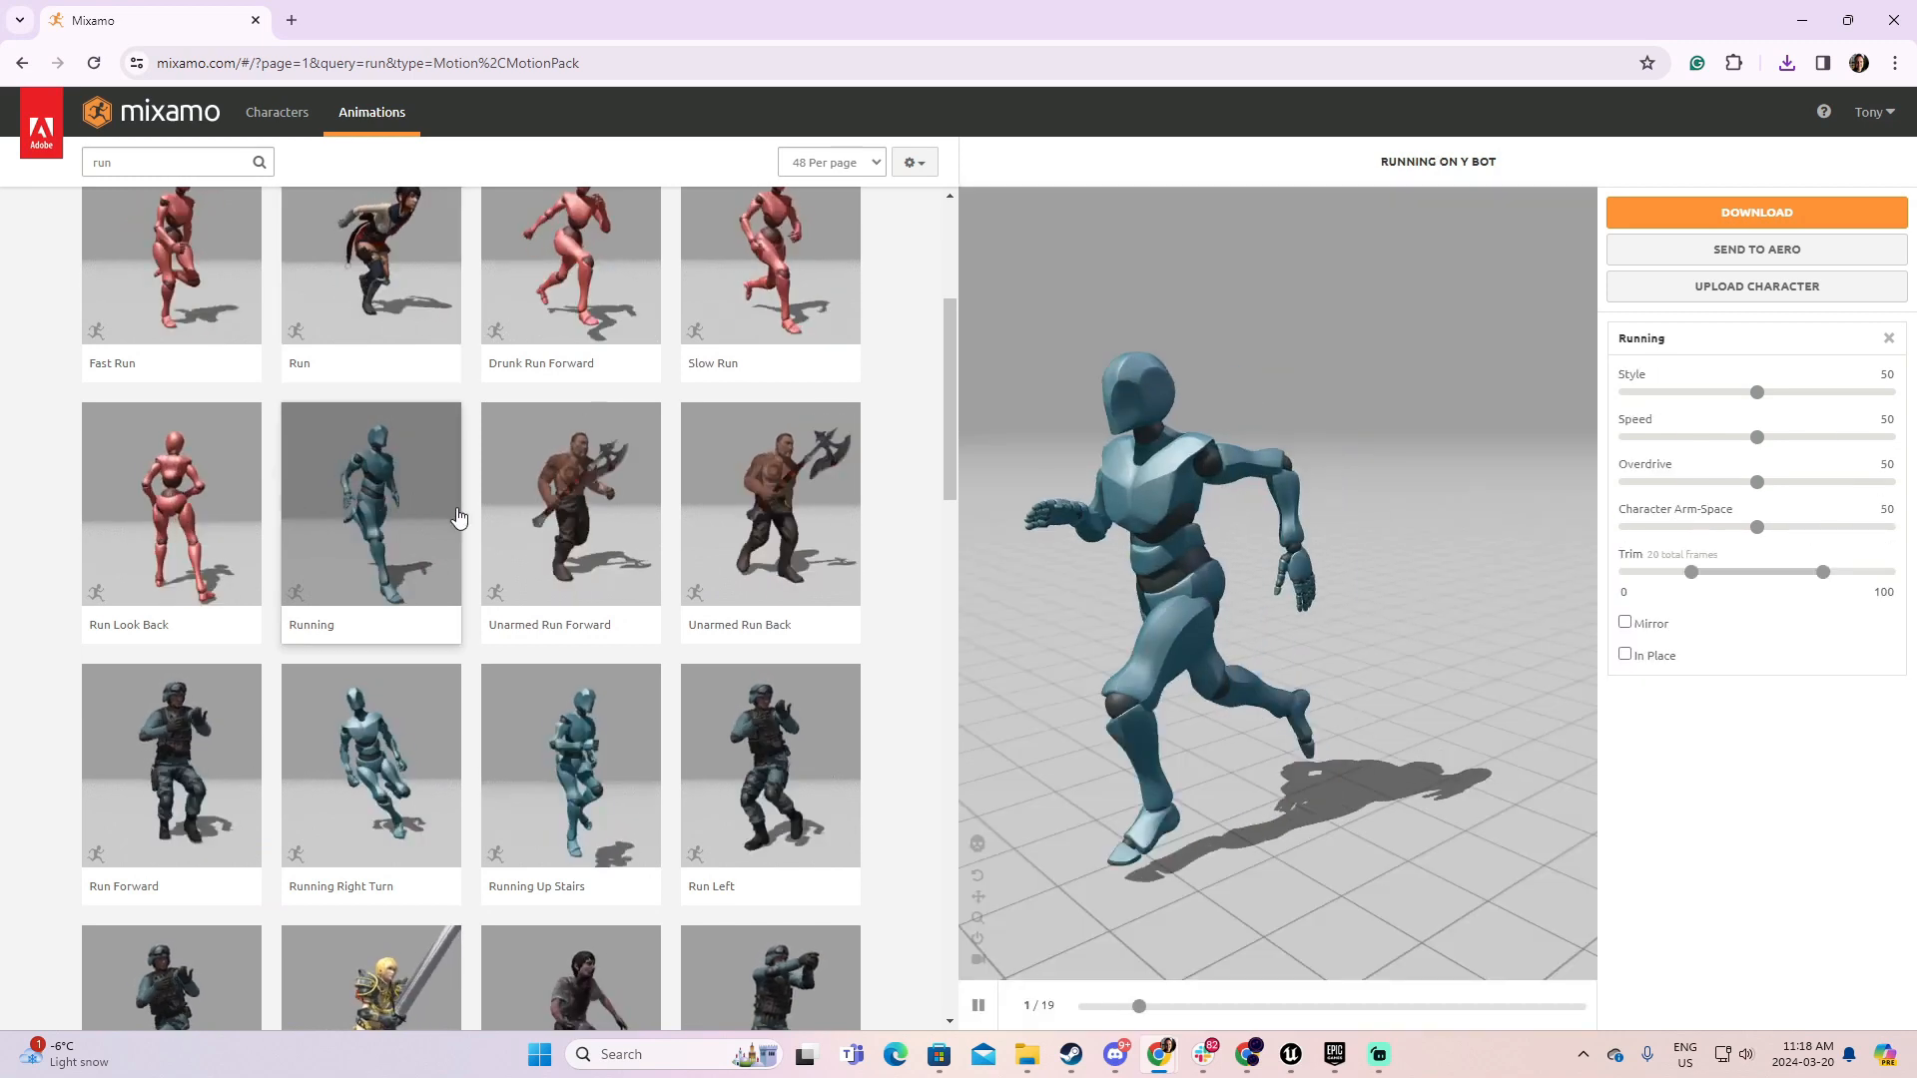
{"action": "left_click", "coordinate": [1625, 654]}
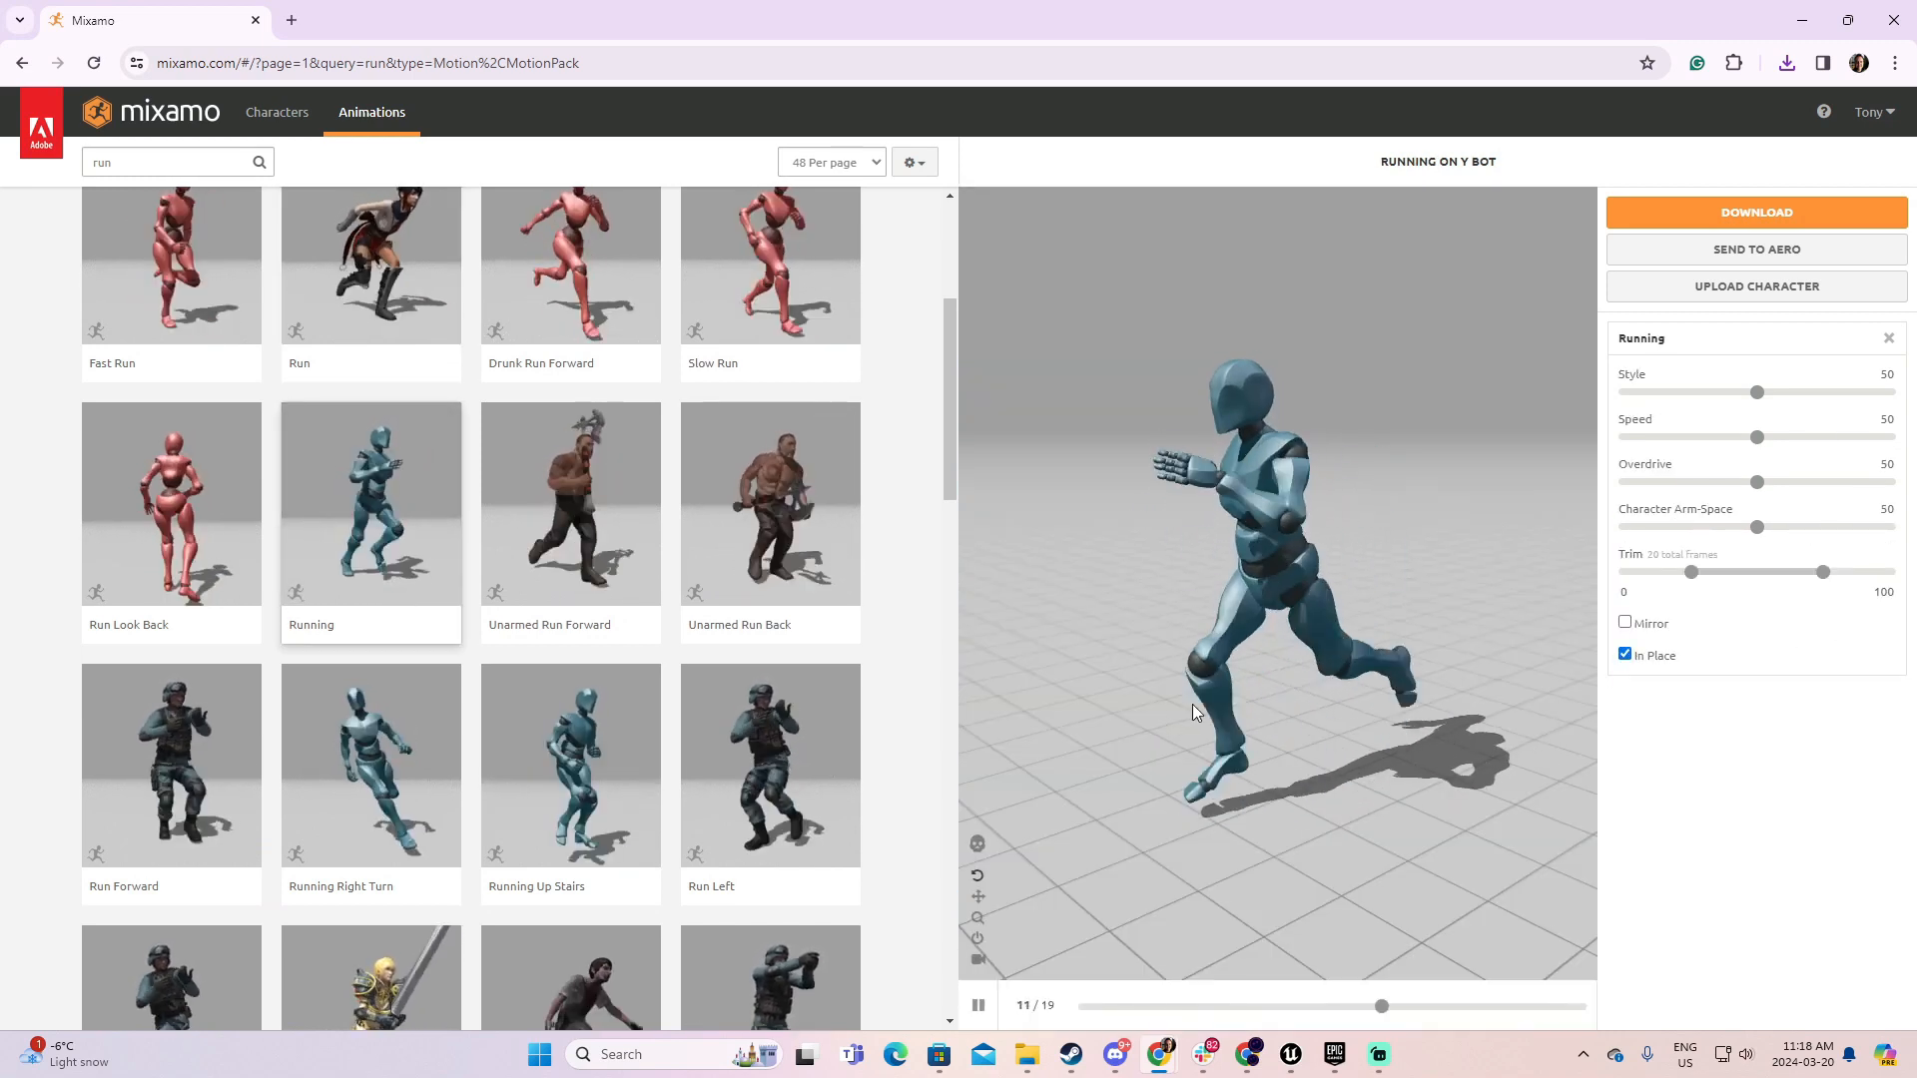
{"action": "left_click_drag", "start_coordinate": [1455, 681], "coordinate": [1252, 738]}
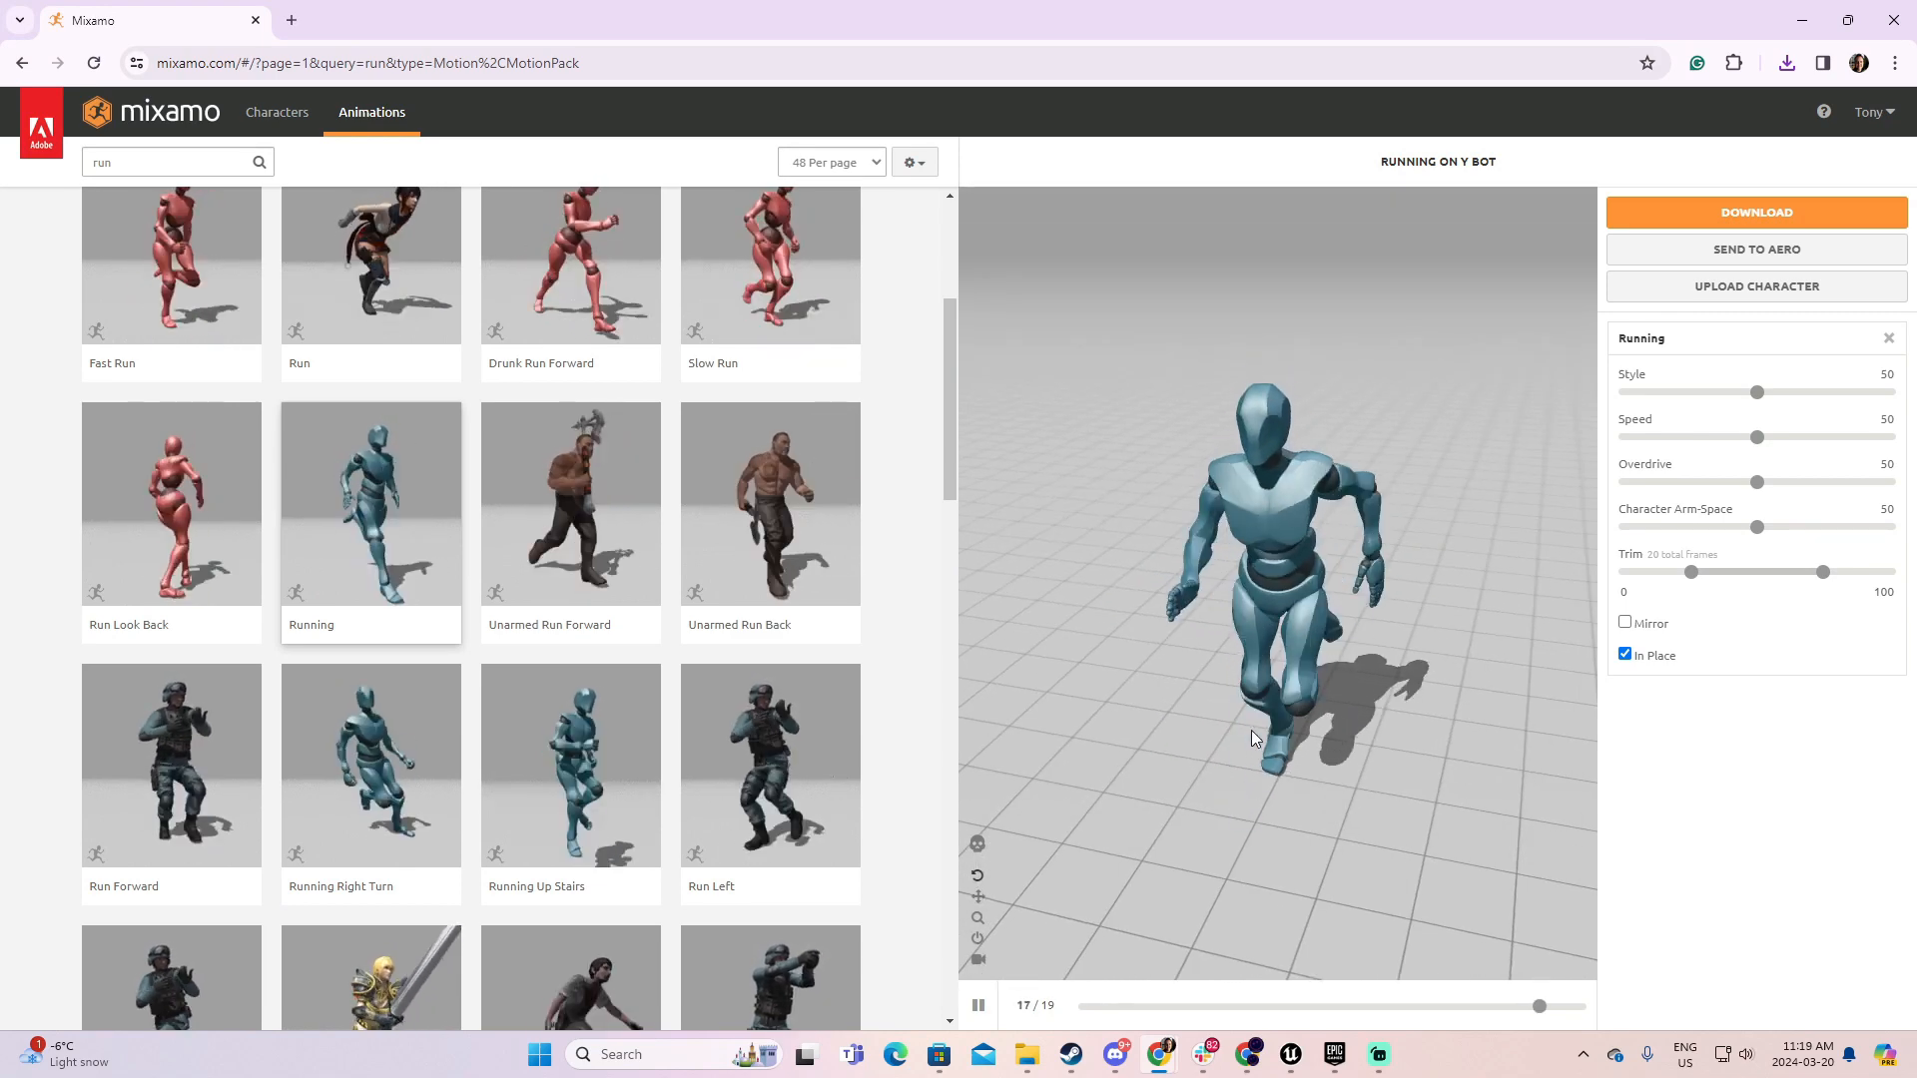
{"action": "left_click", "coordinate": [1770, 218]}
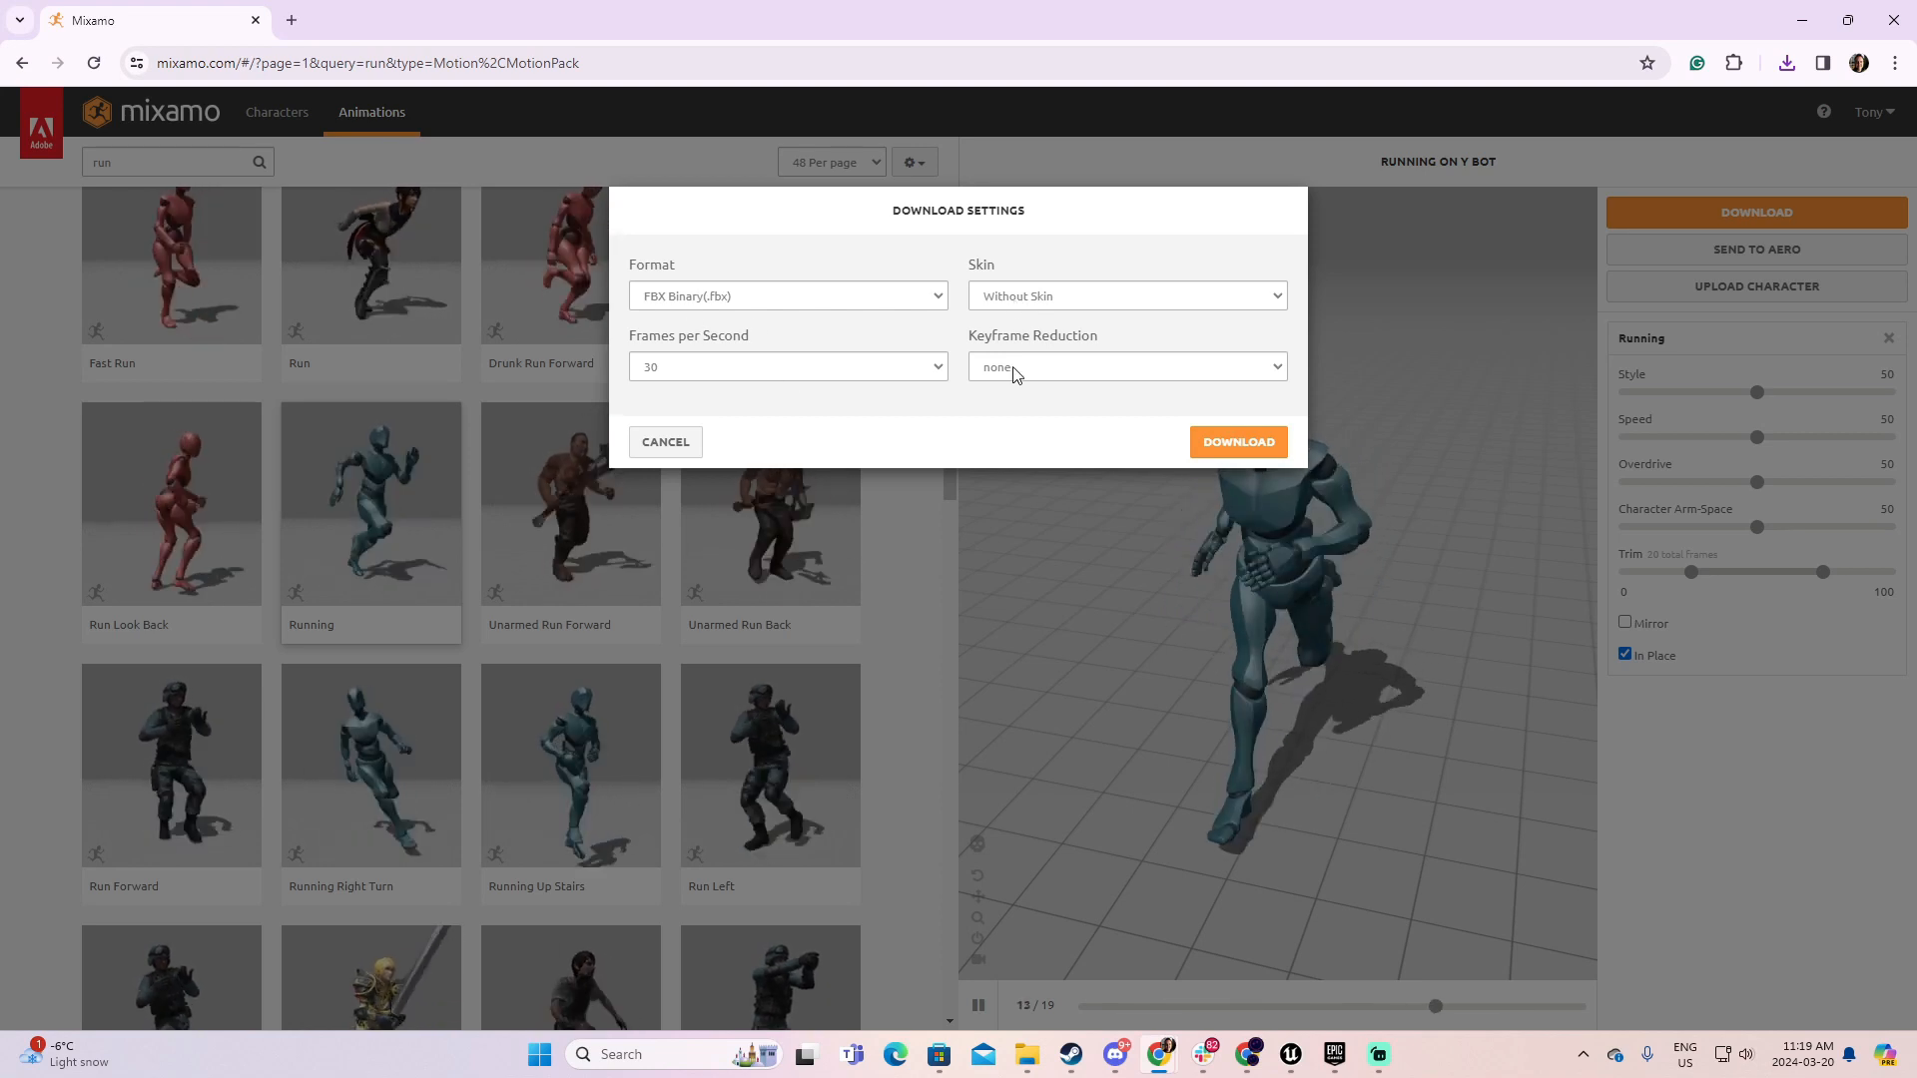
{"action": "left_click", "coordinate": [1256, 447]}
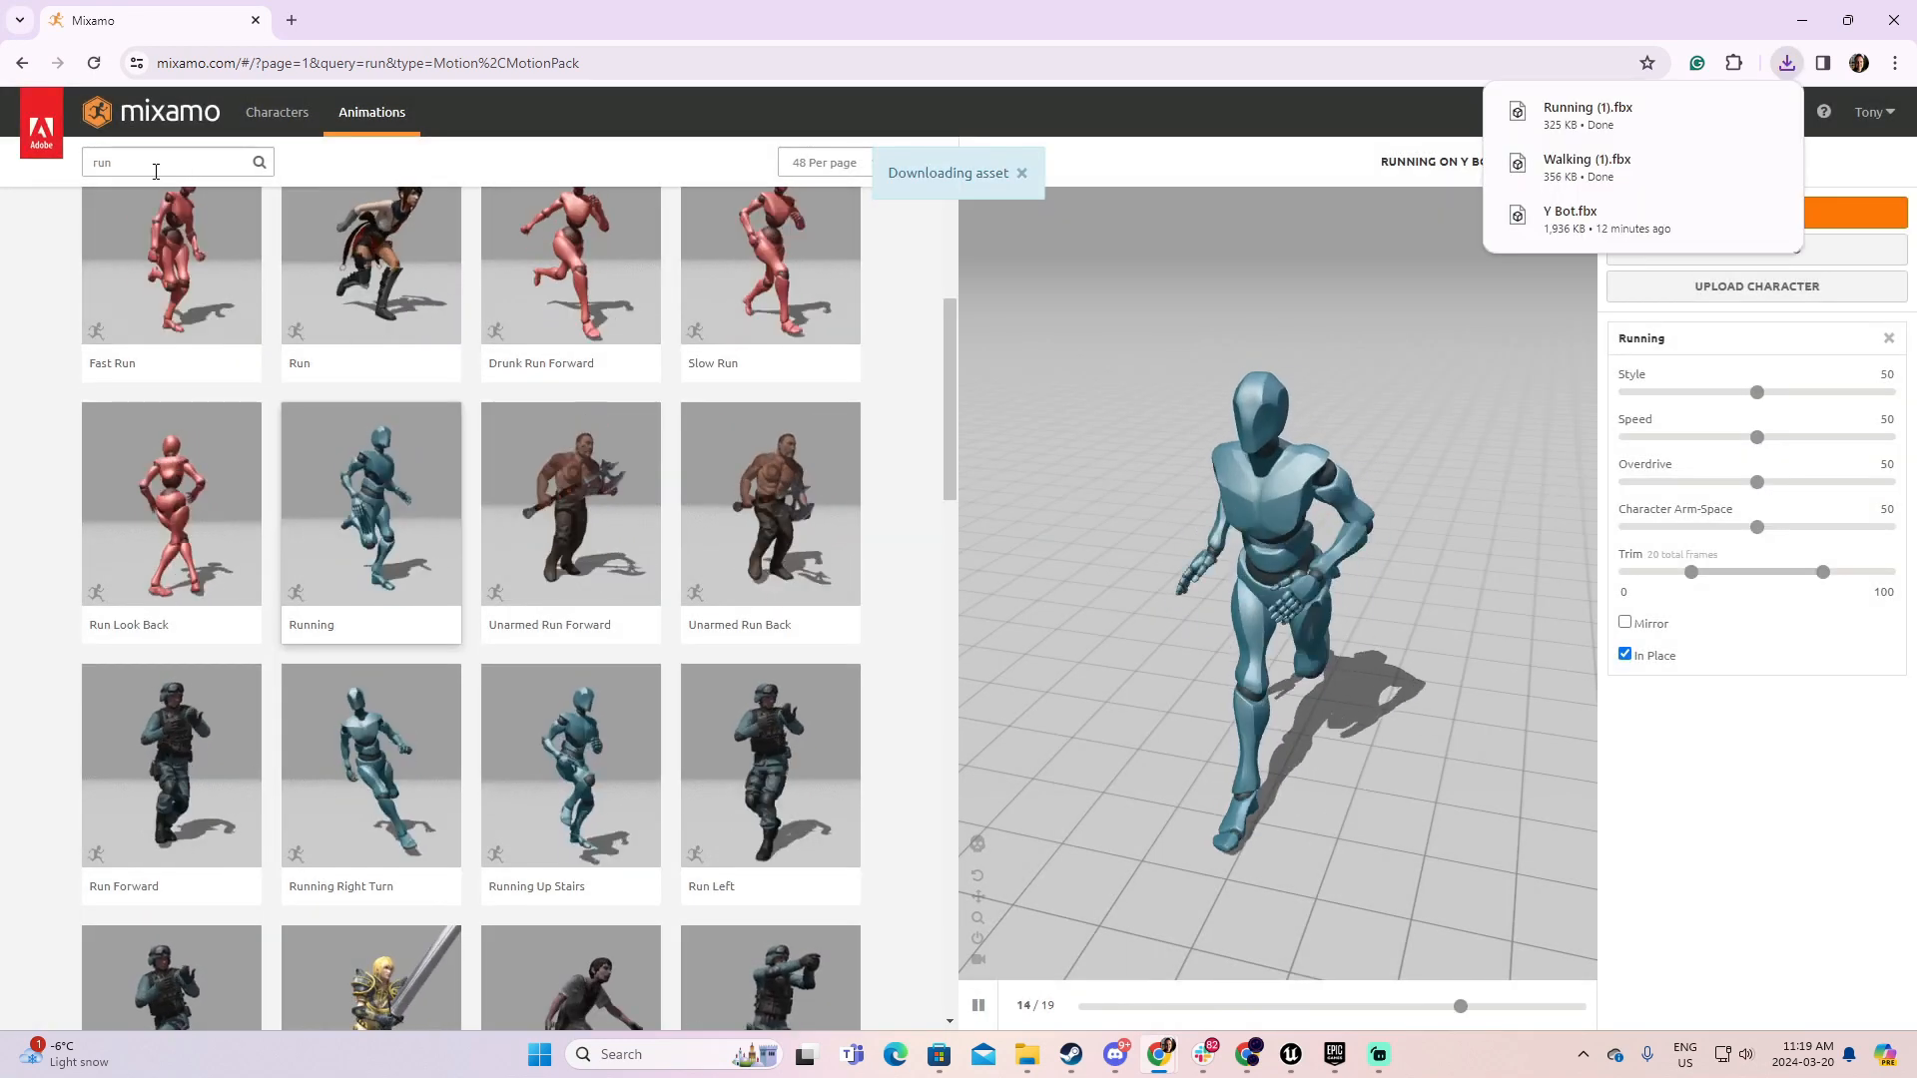
- Clear the animation search and browse the full list of Mixamo animations and packs
{"action": "left_click", "coordinate": [155, 163]}
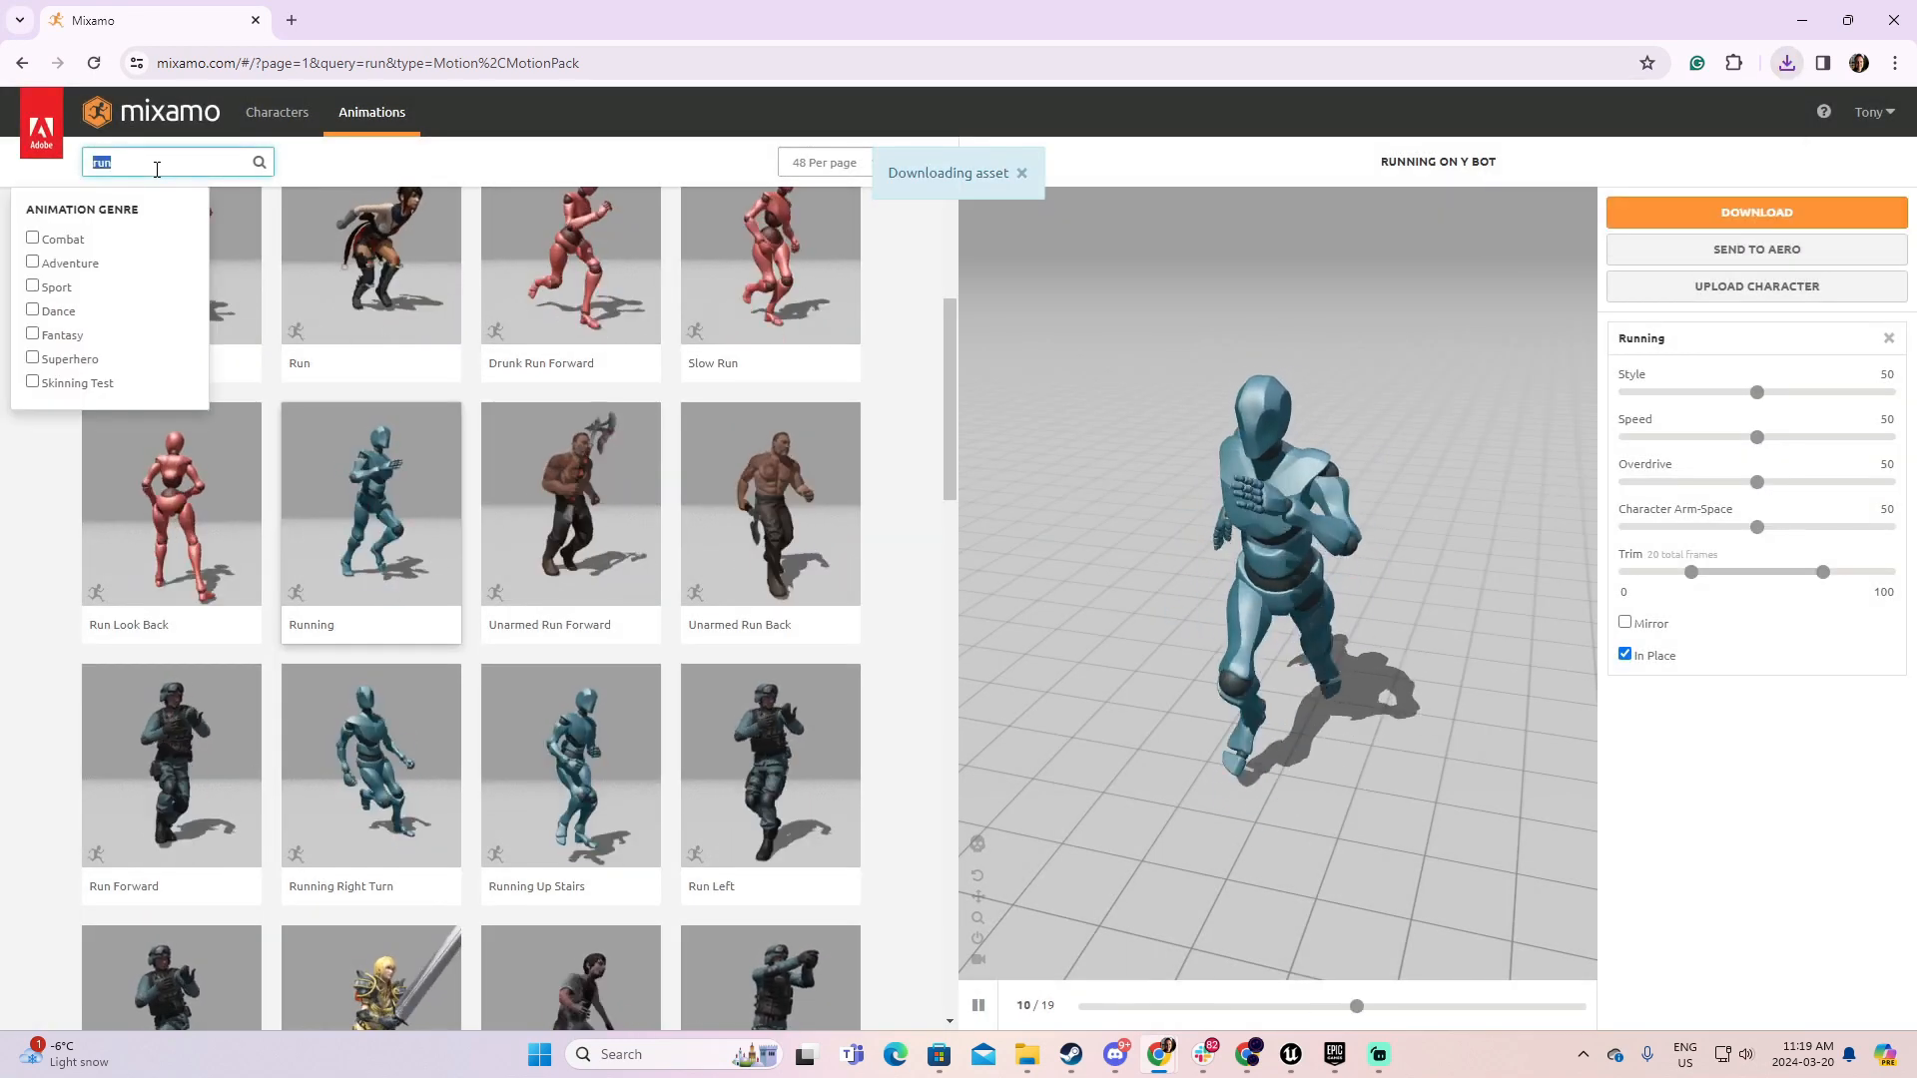
{"action": "key", "text": "BackSpace"}
{"action": "key", "text": "BackSpace"}
{"action": "key", "text": "BackSpace"}
{"action": "left_click", "coordinate": [411, 157]}
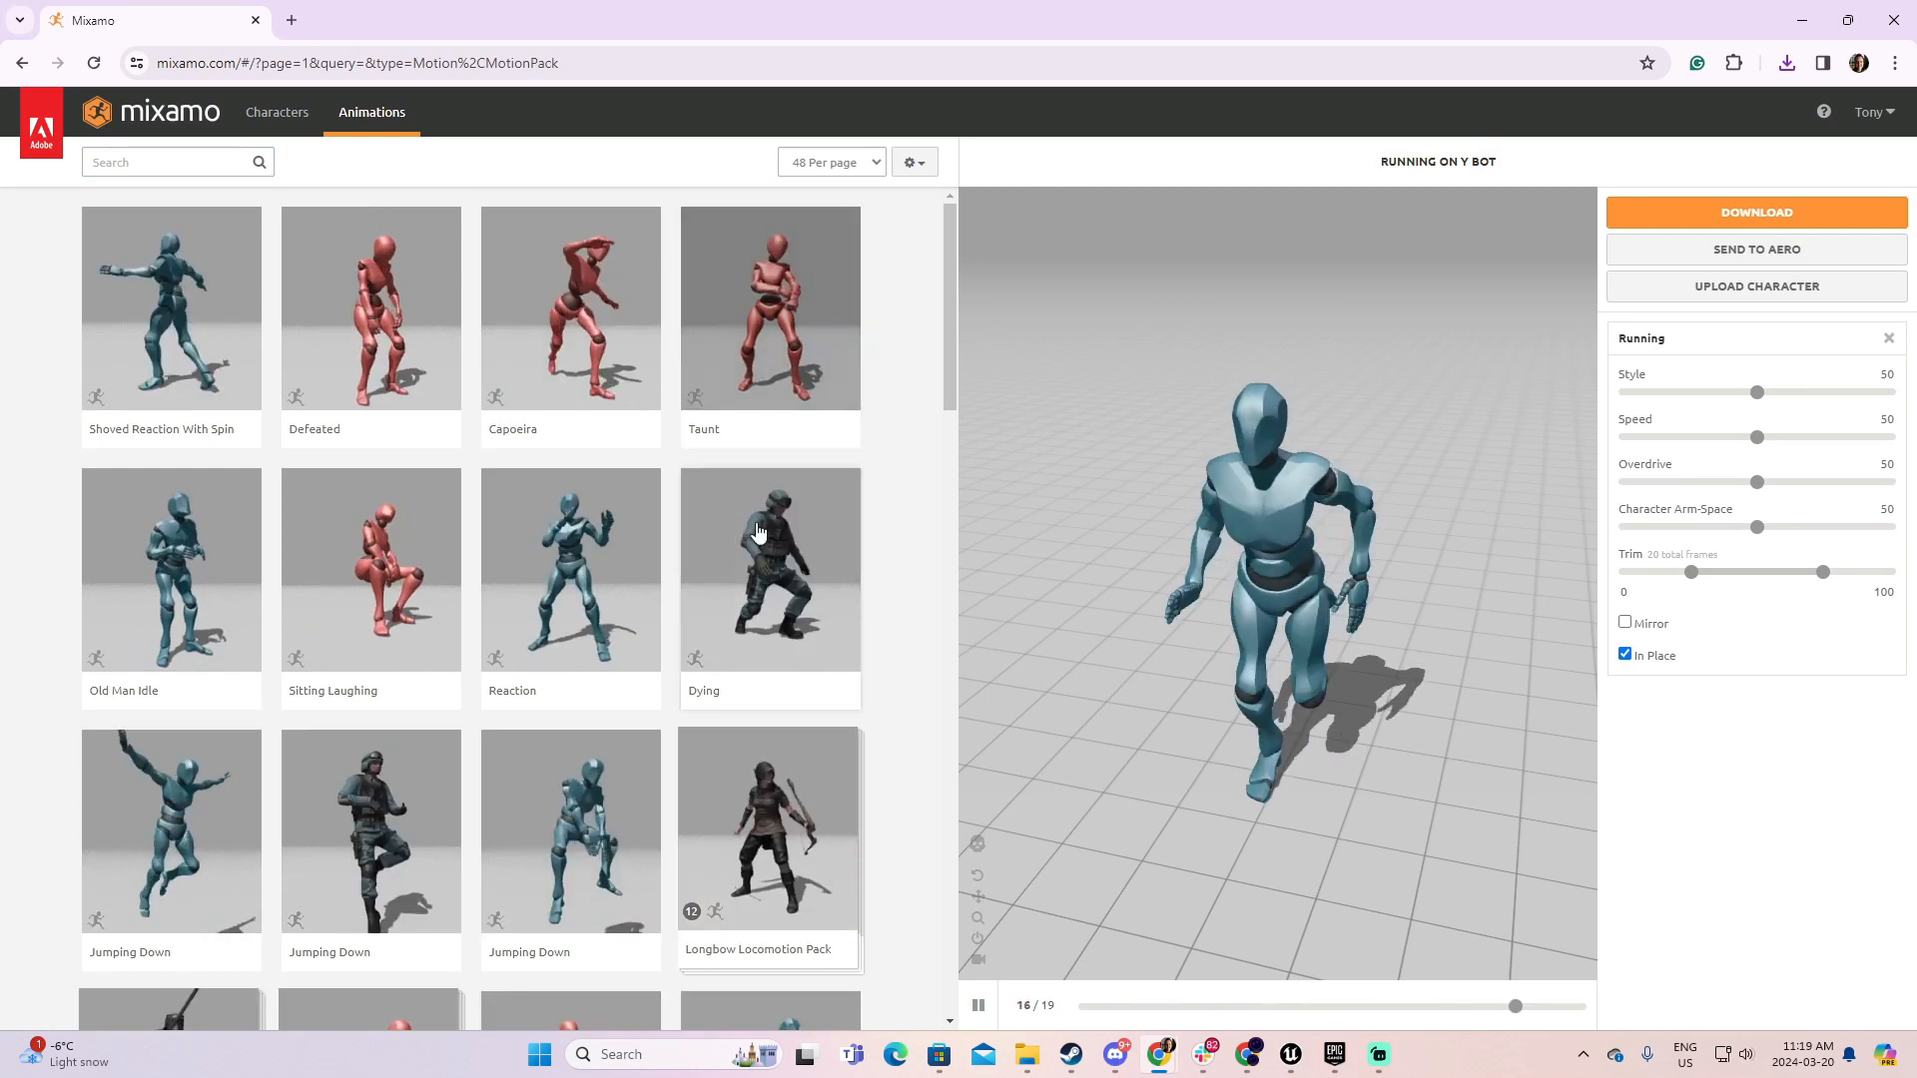
{"action": "scroll", "coordinate": [756, 533], "scroll_direction": "down", "scroll_amount": 3}
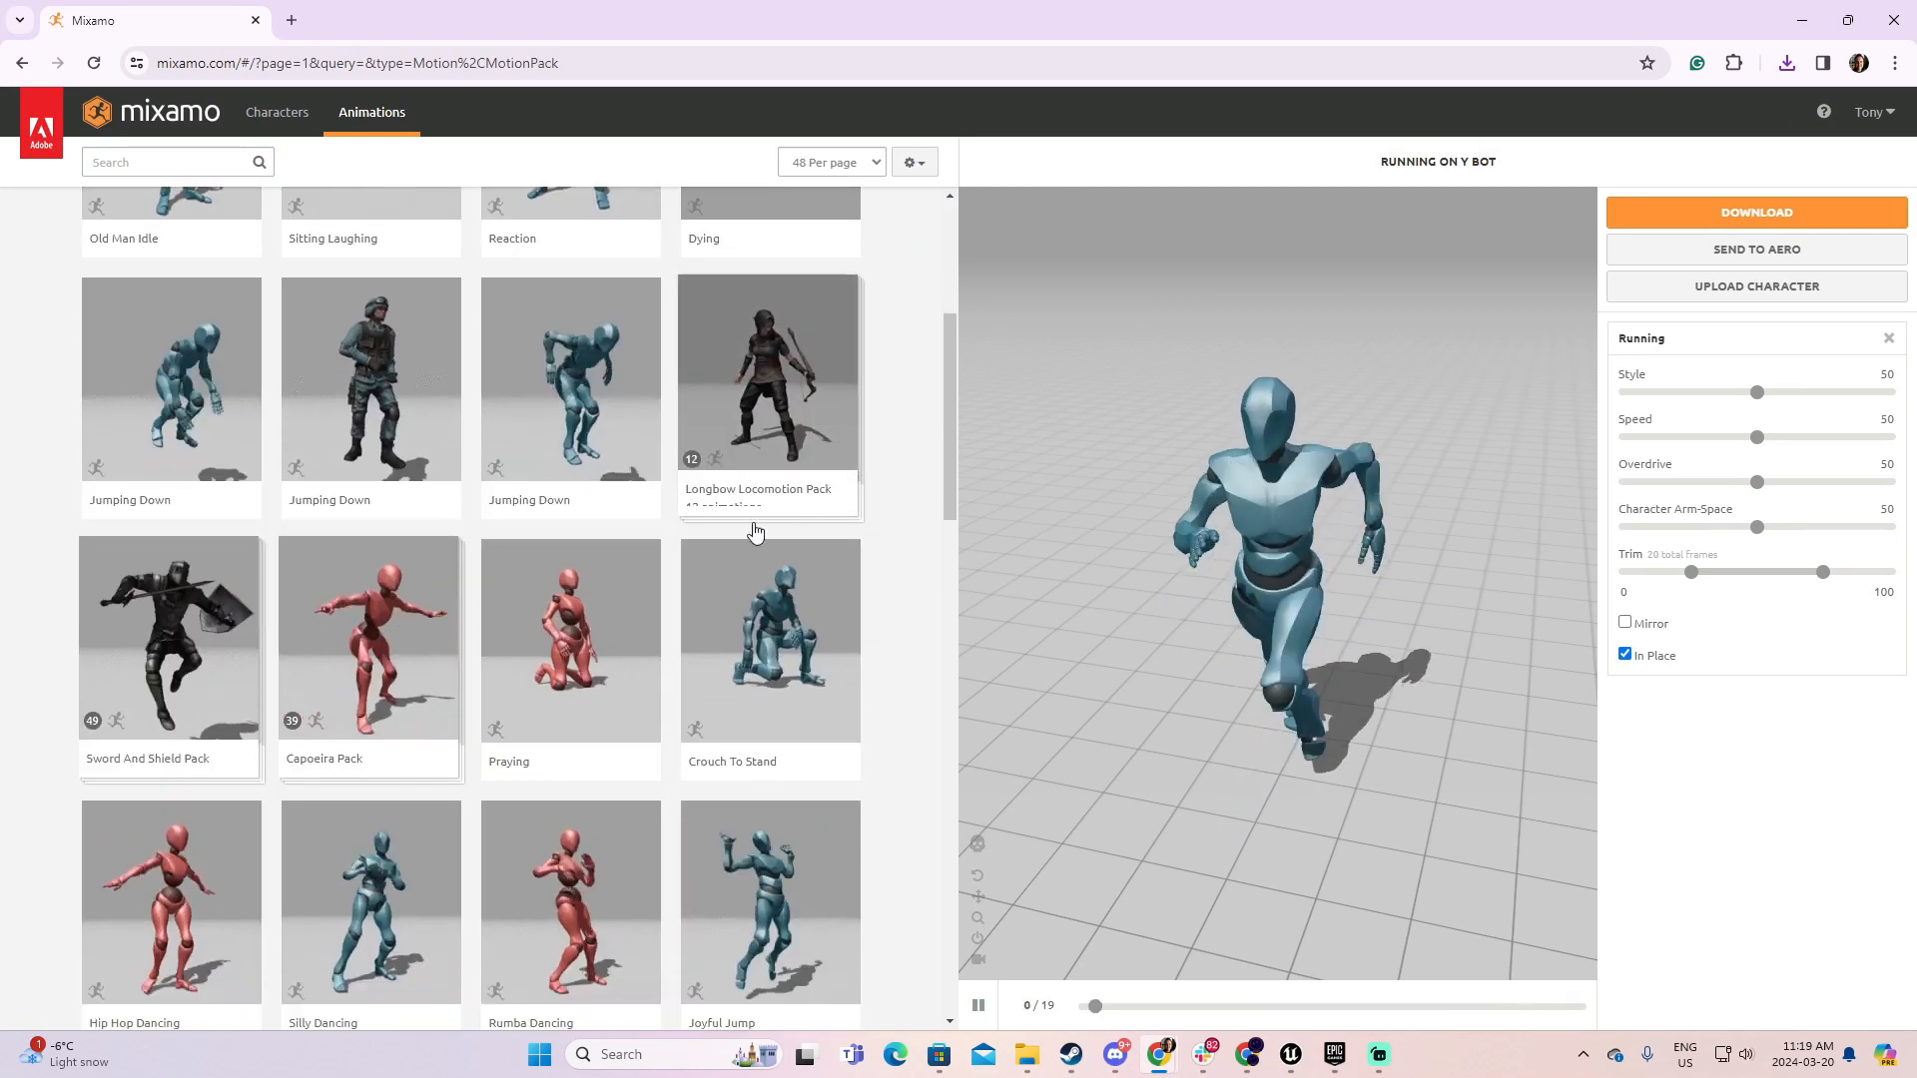
{"action": "scroll", "coordinate": [756, 532], "scroll_direction": "down", "scroll_amount": 4}
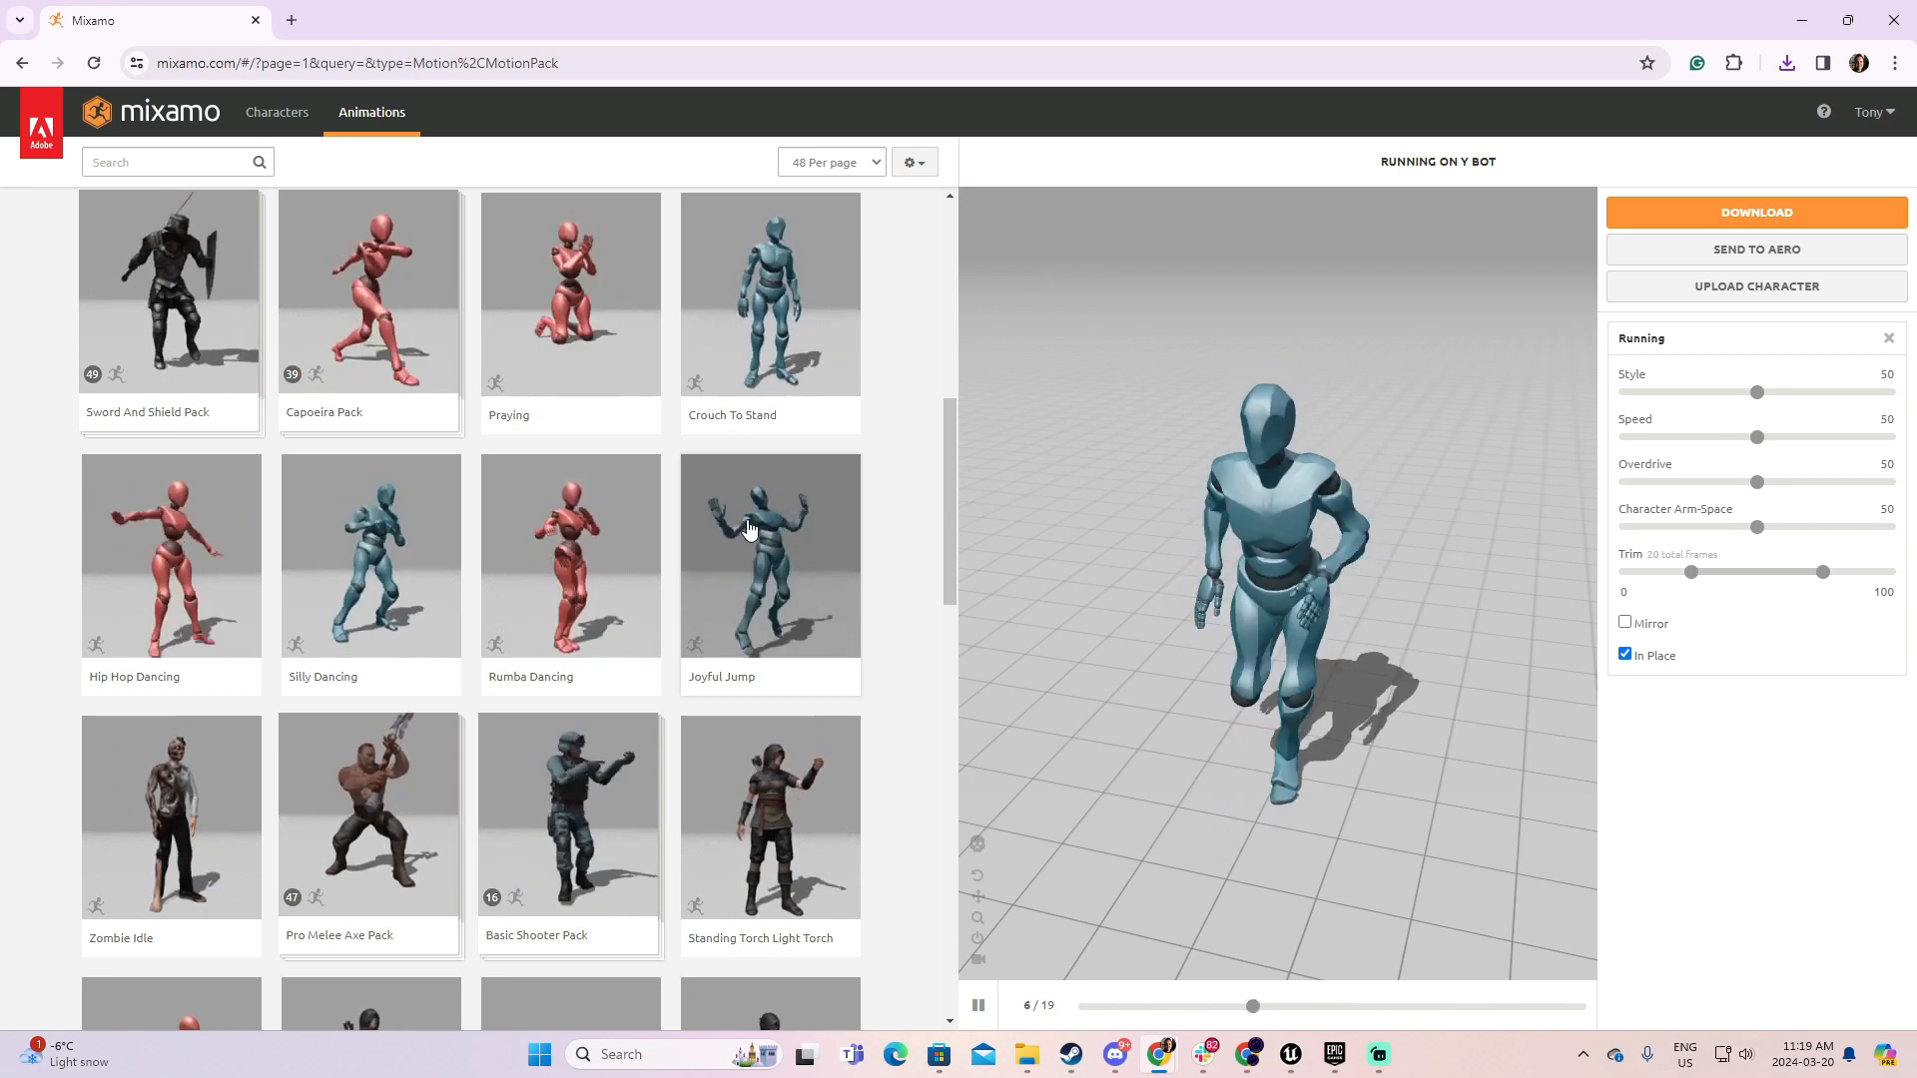
{"action": "scroll", "coordinate": [754, 525], "scroll_direction": "down", "scroll_amount": 4}
{"action": "scroll", "coordinate": [759, 518], "scroll_direction": "down", "scroll_amount": 3}
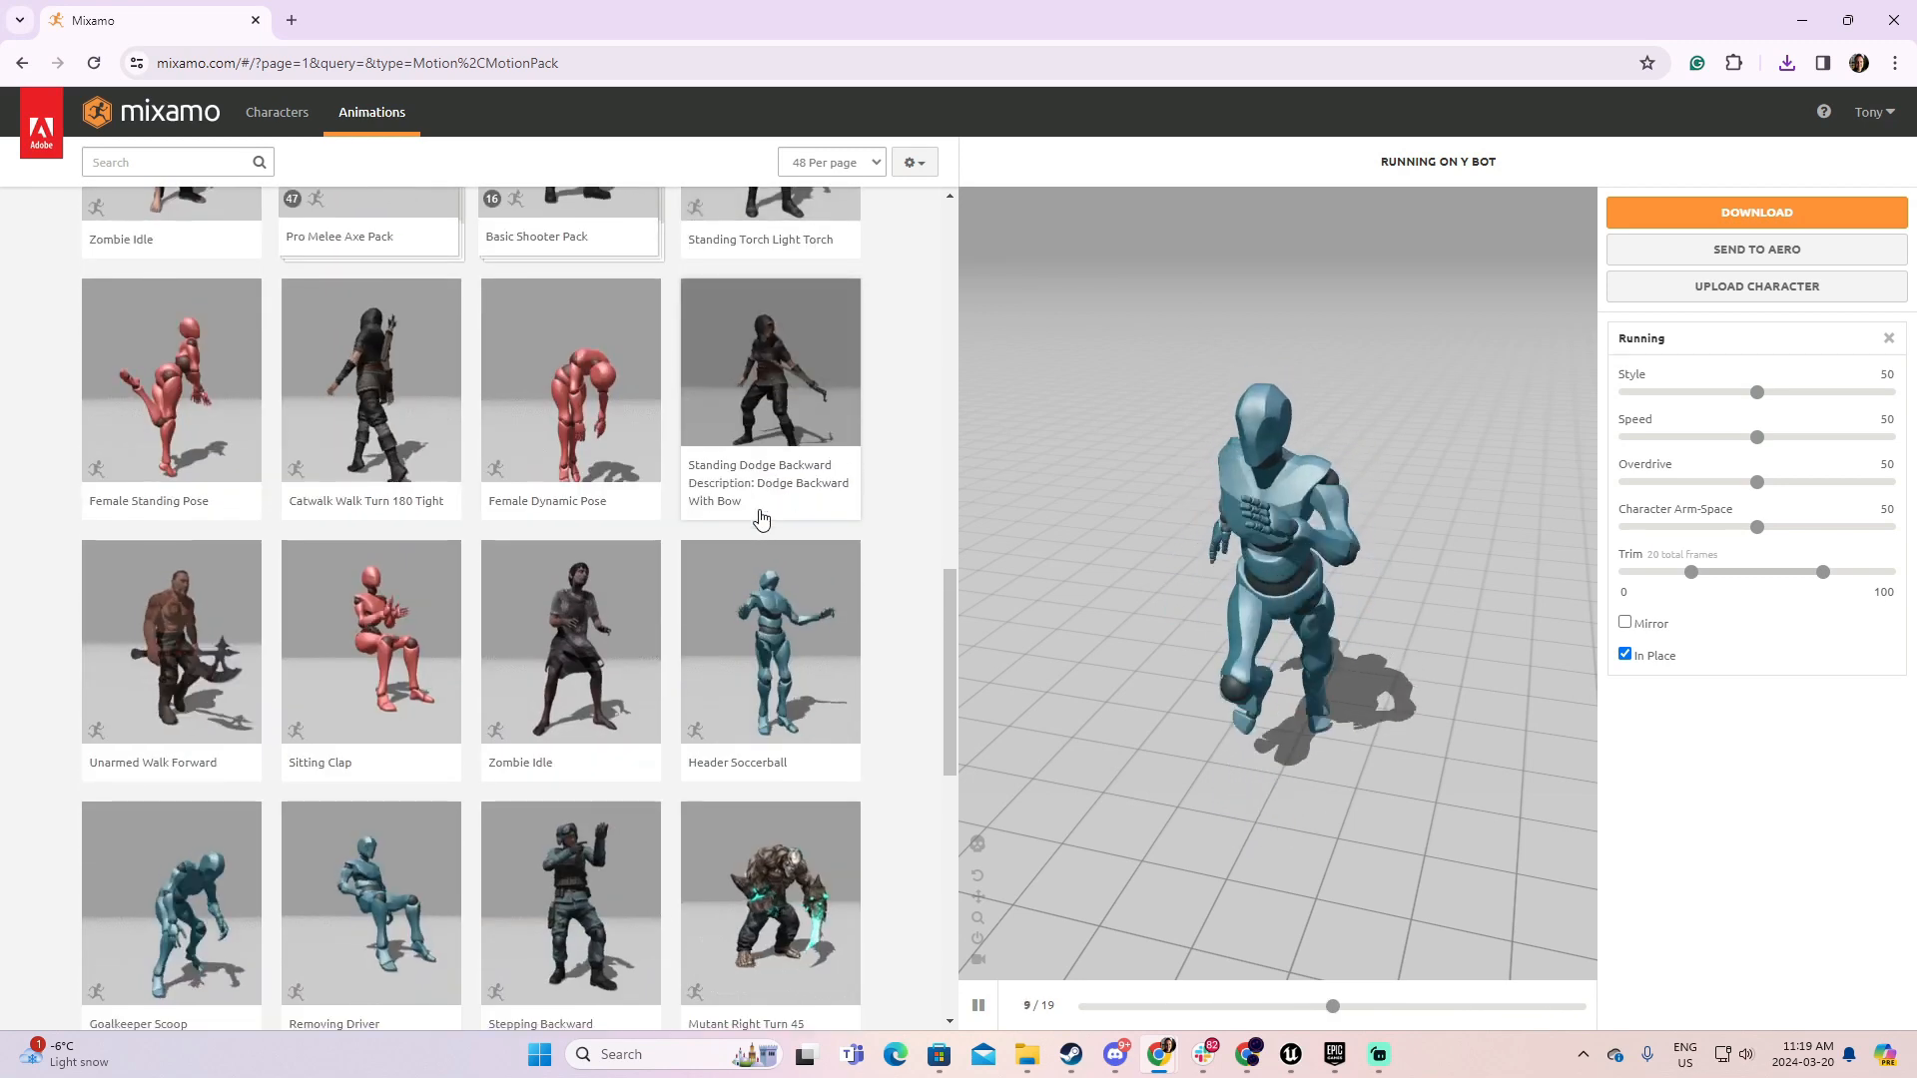
- Switch to the Unreal Engine editor, create an Animations folder inside the Mixamo folder and open it
{"action": "scroll", "coordinate": [759, 517], "scroll_direction": "down", "scroll_amount": 2}
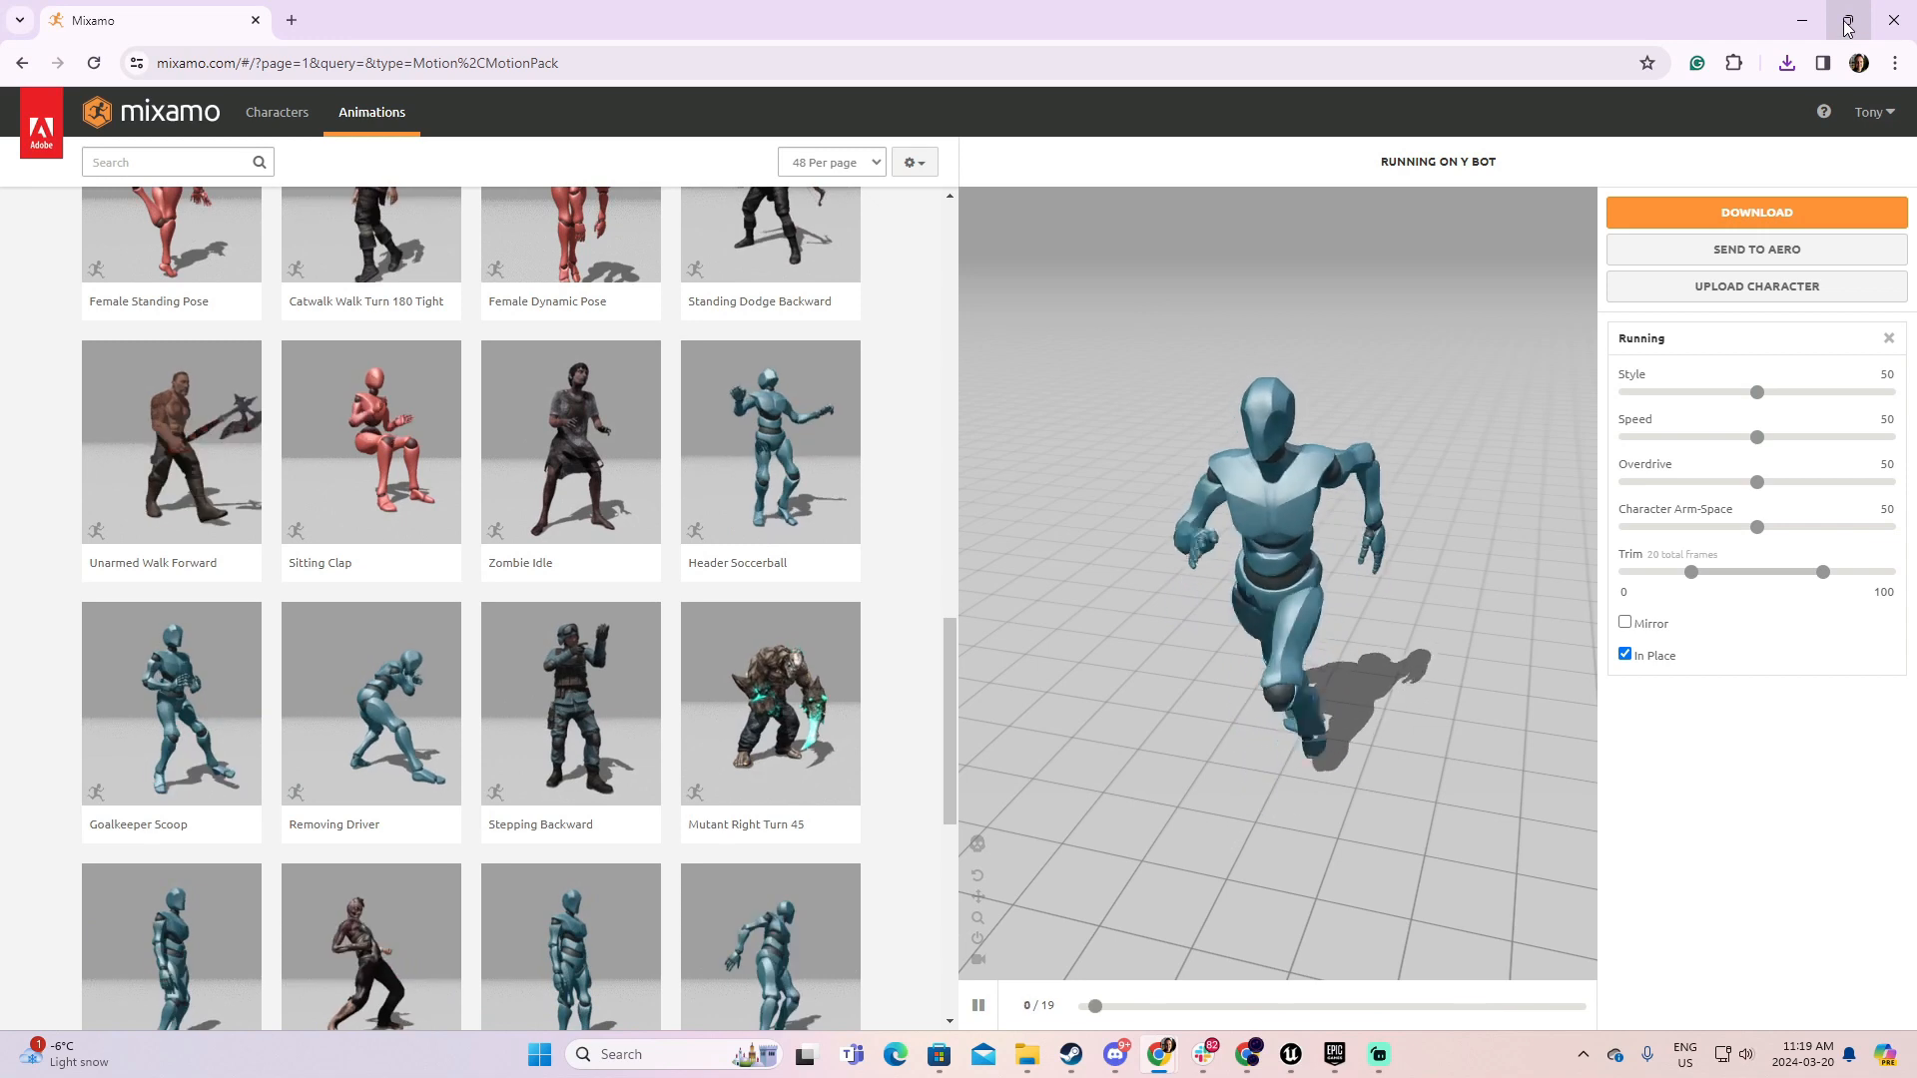
{"action": "left_click", "coordinate": [1803, 20]}
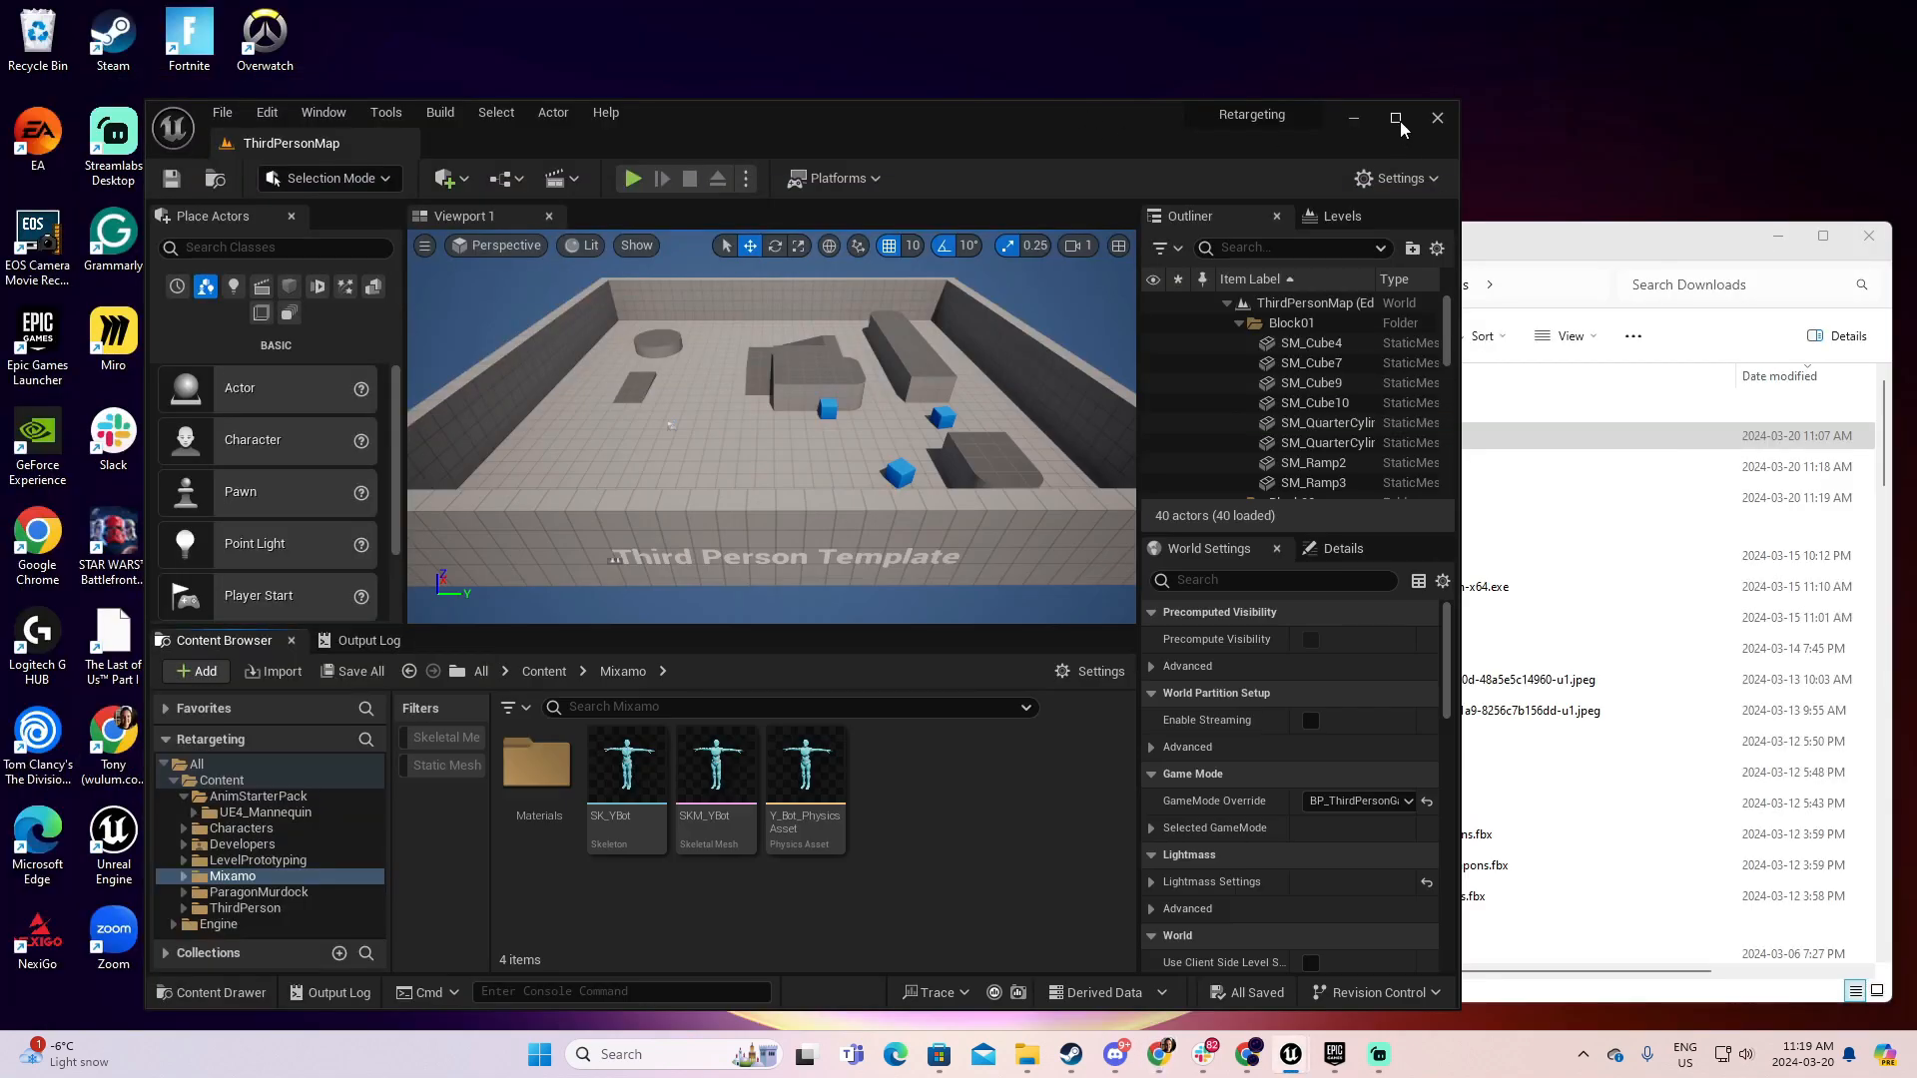
{"action": "left_click", "coordinate": [1396, 118]}
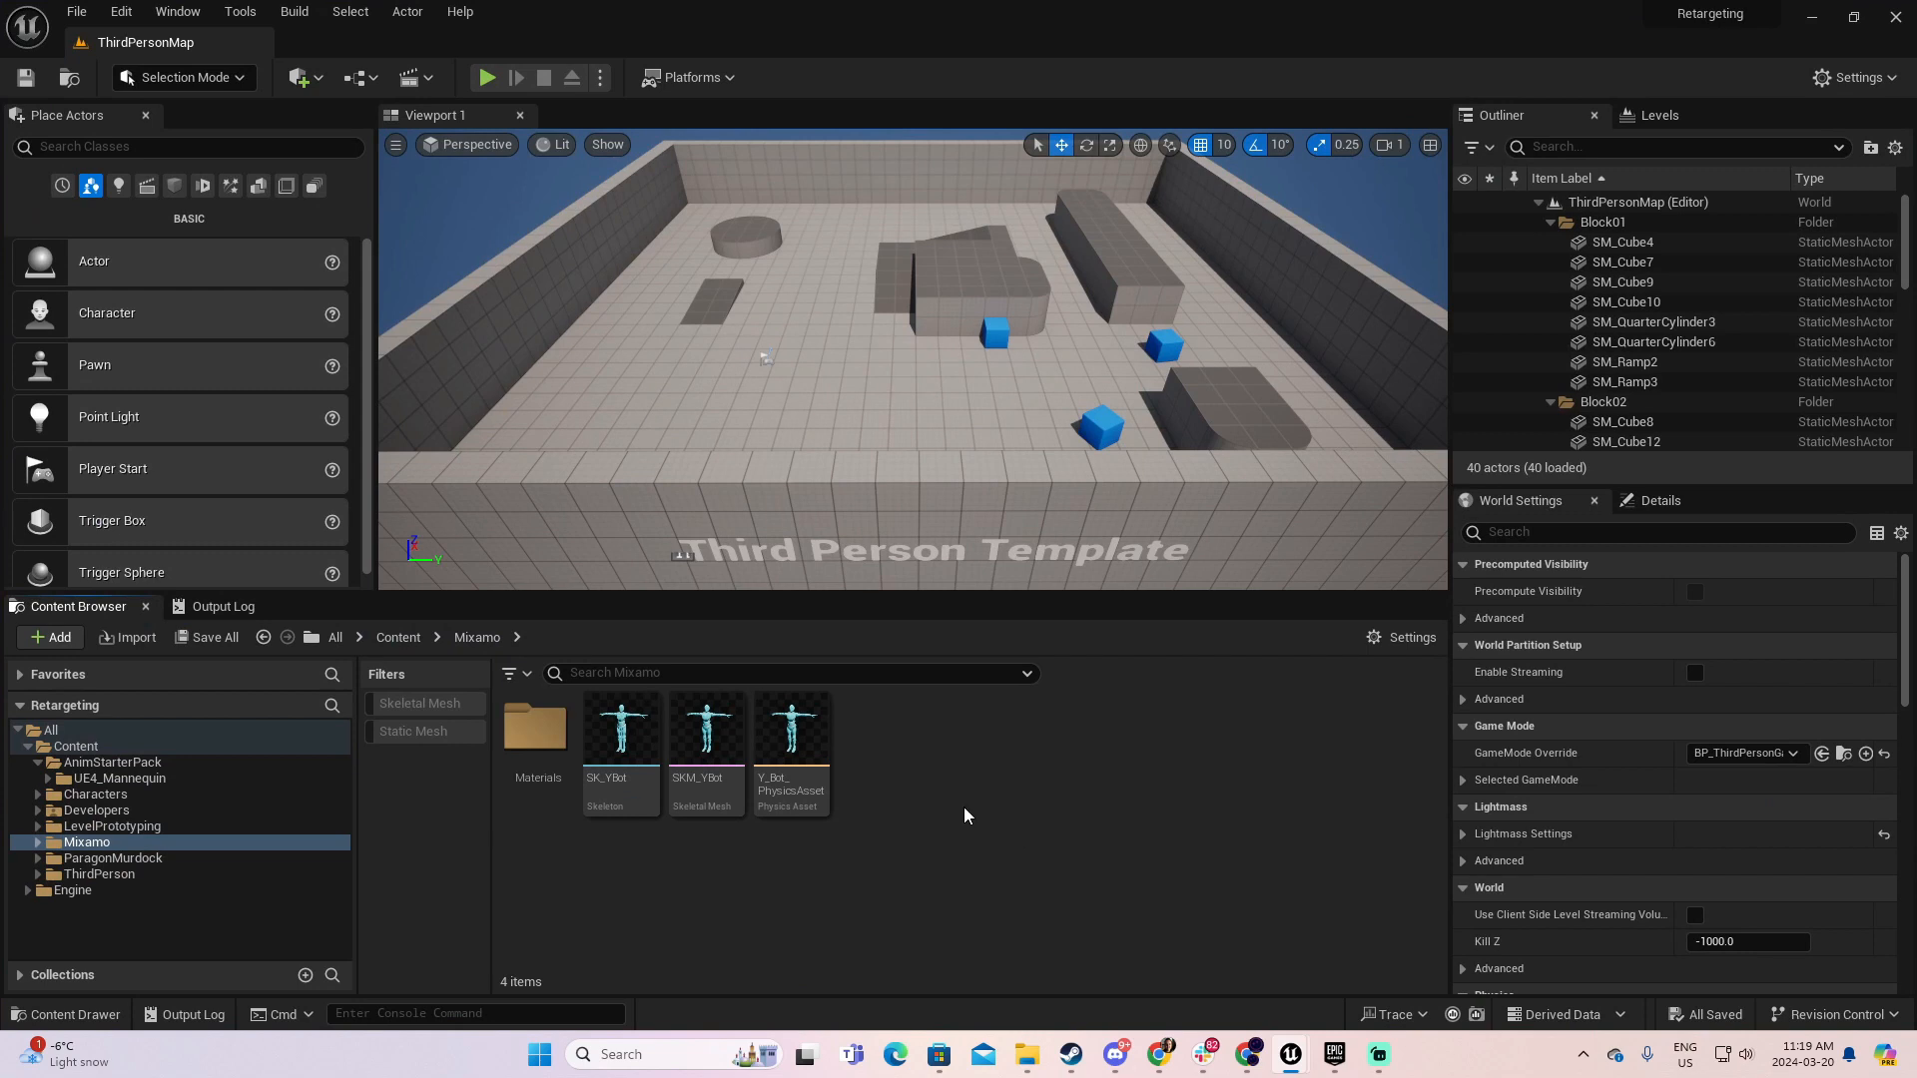
{"action": "right_click", "coordinate": [945, 761]}
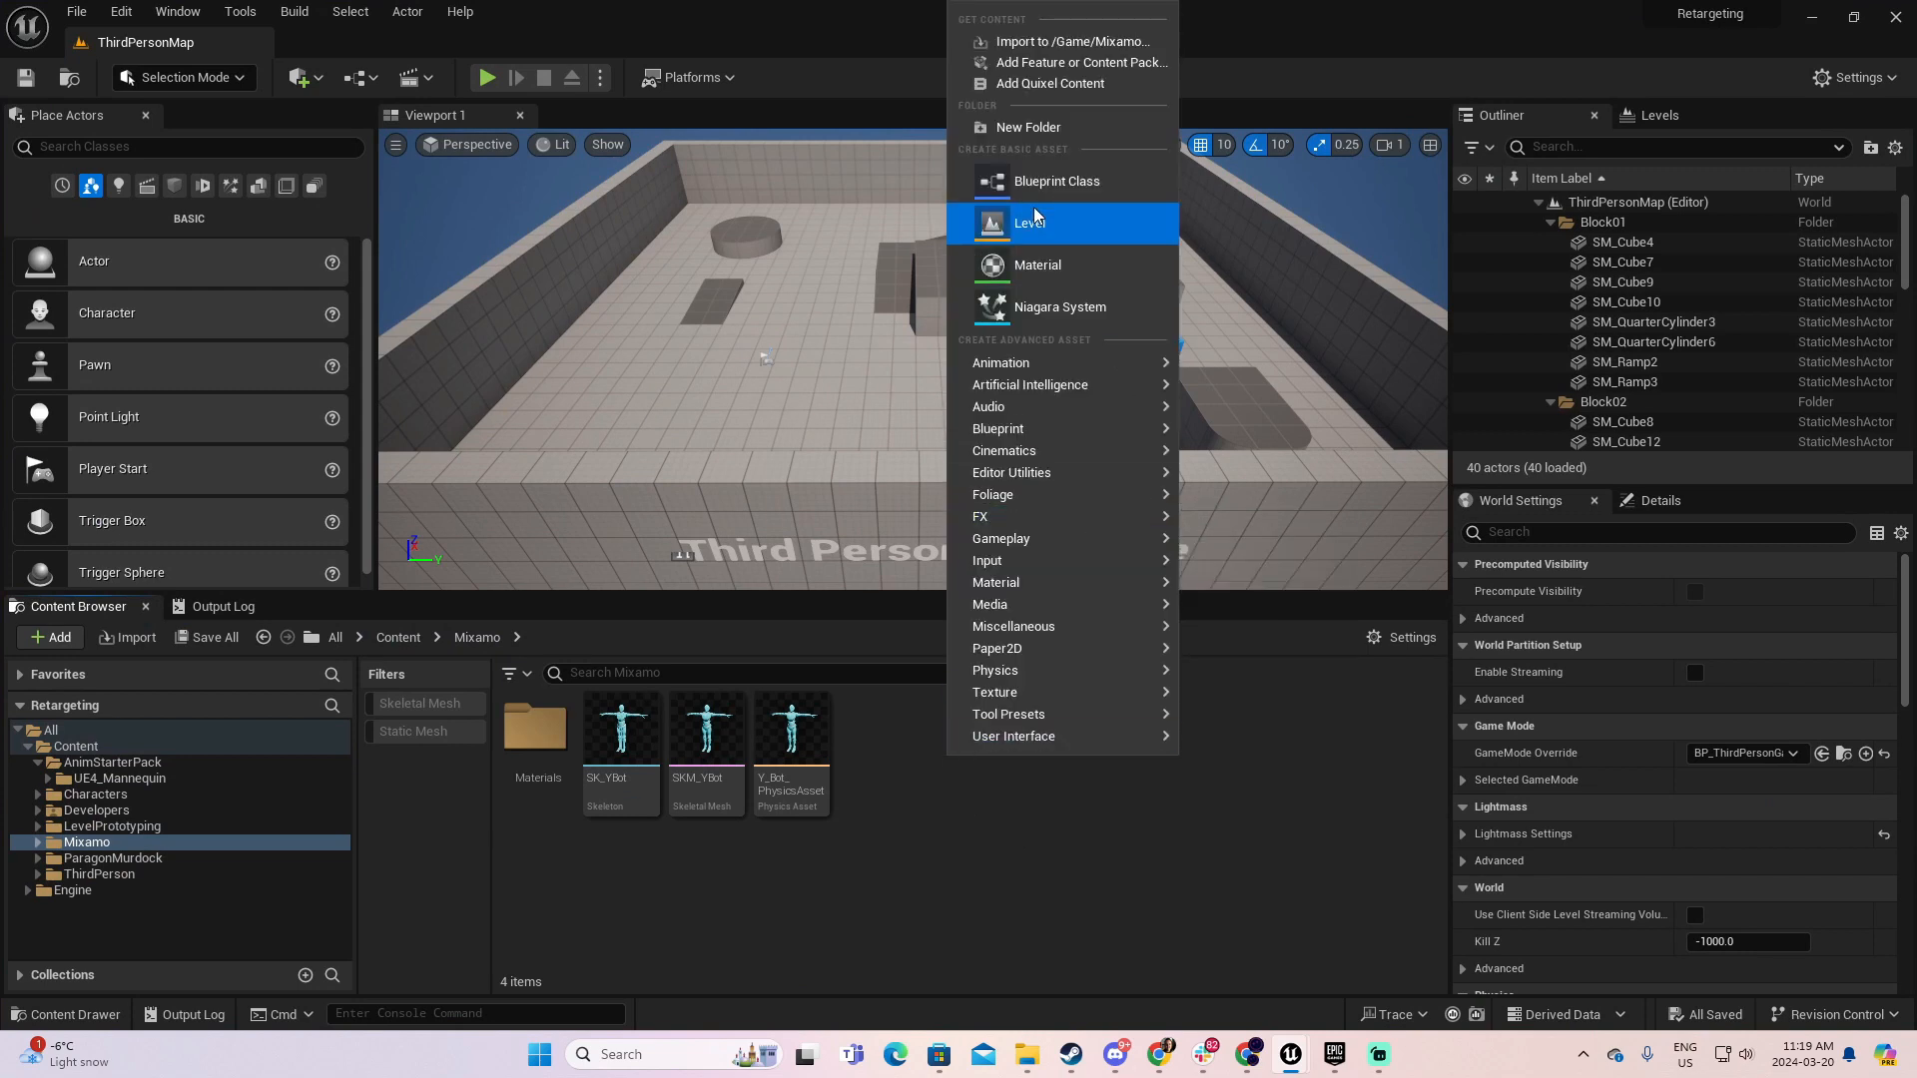
{"action": "left_click", "coordinate": [1028, 128]}
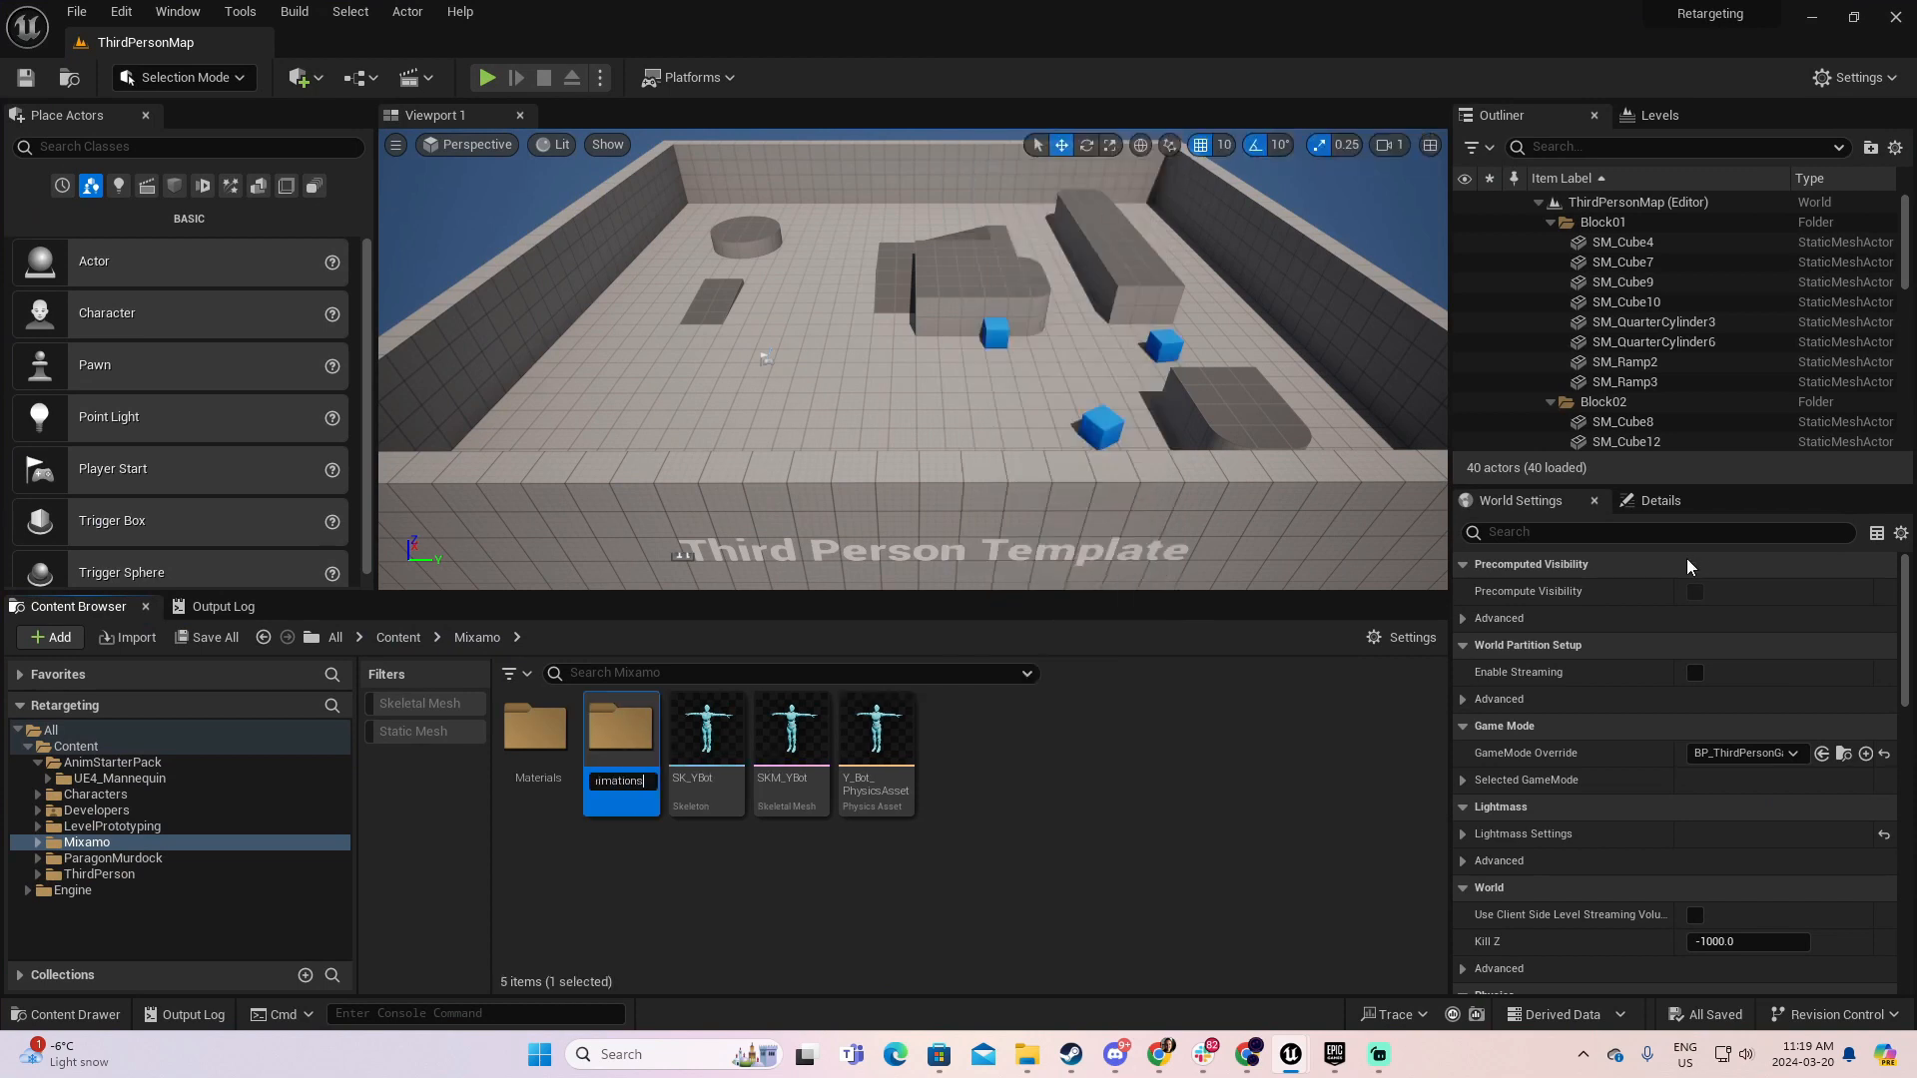
{"action": "key", "text": "Return"}
{"action": "double_click", "coordinate": [535, 734]}
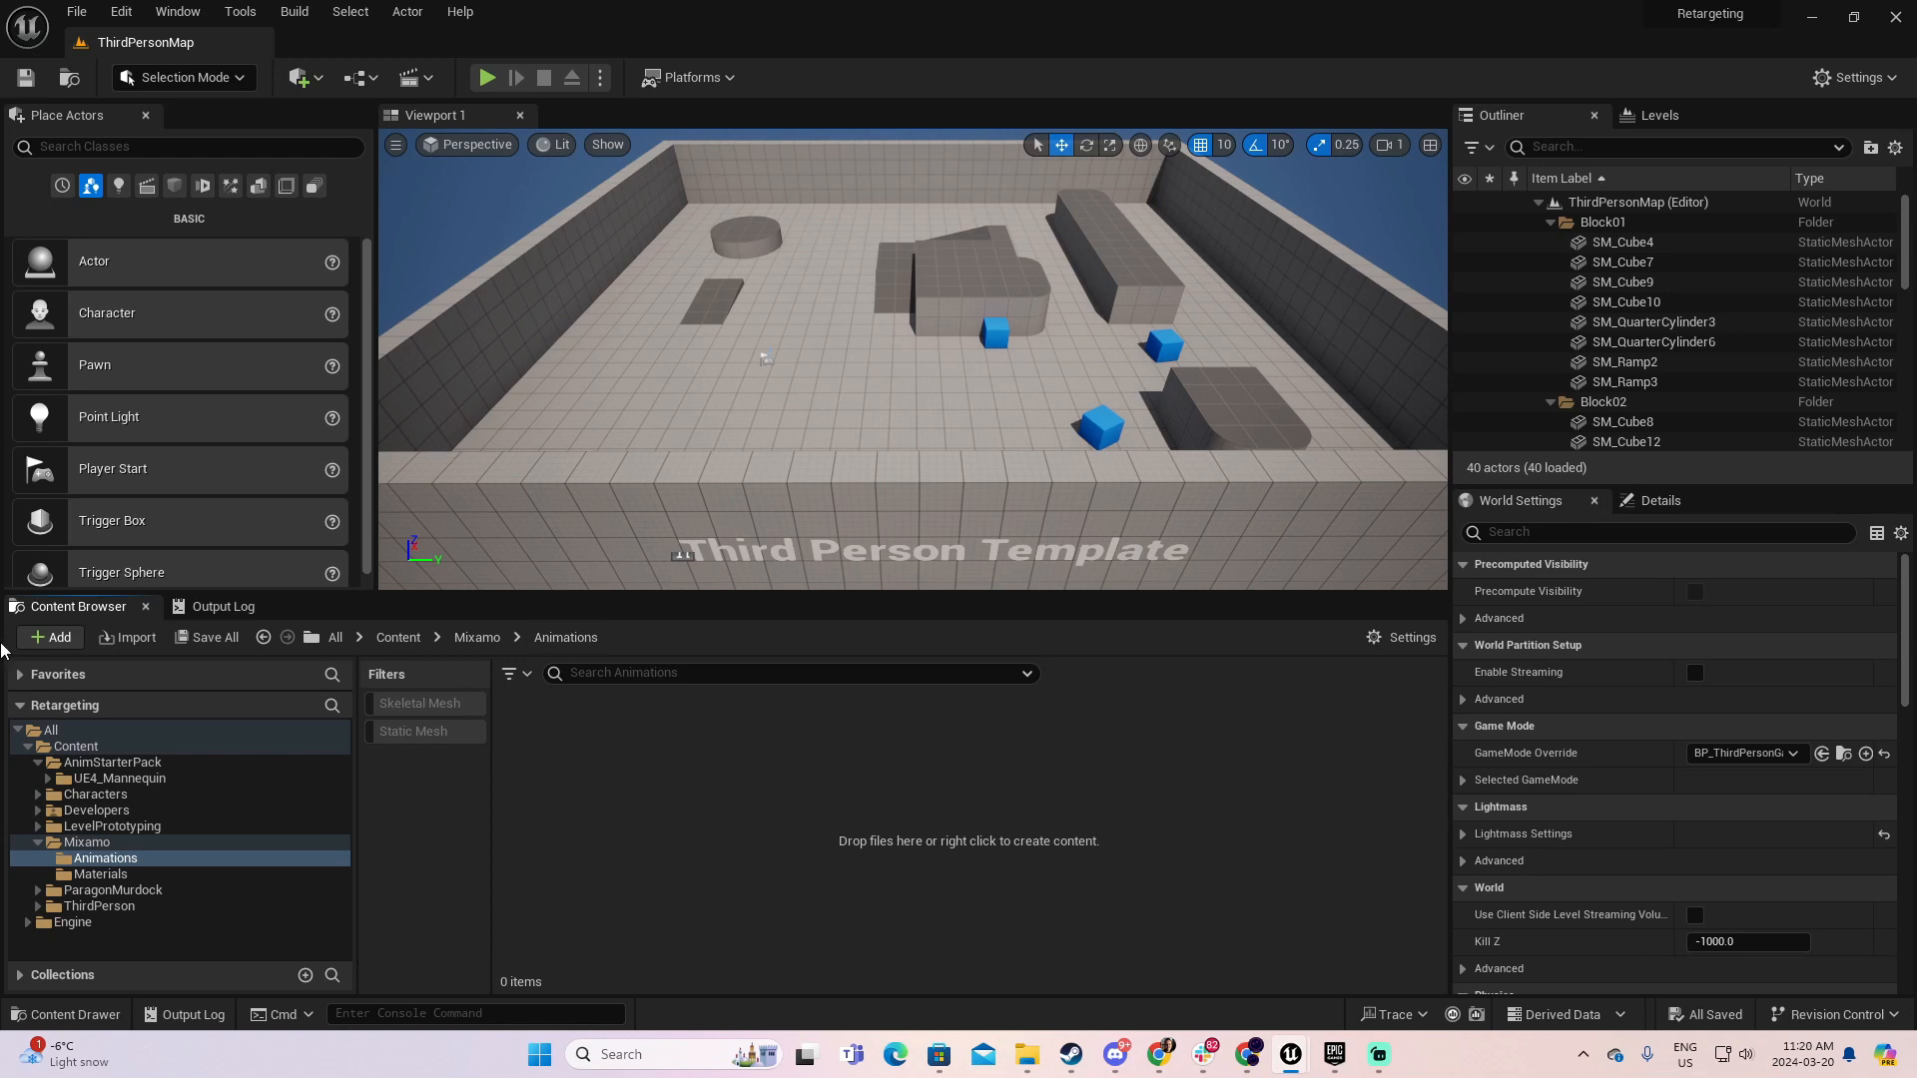
- Choose Running.fbx and Walking.fbx from Downloads for import into the Animations folder
{"action": "left_click", "coordinate": [52, 638]}
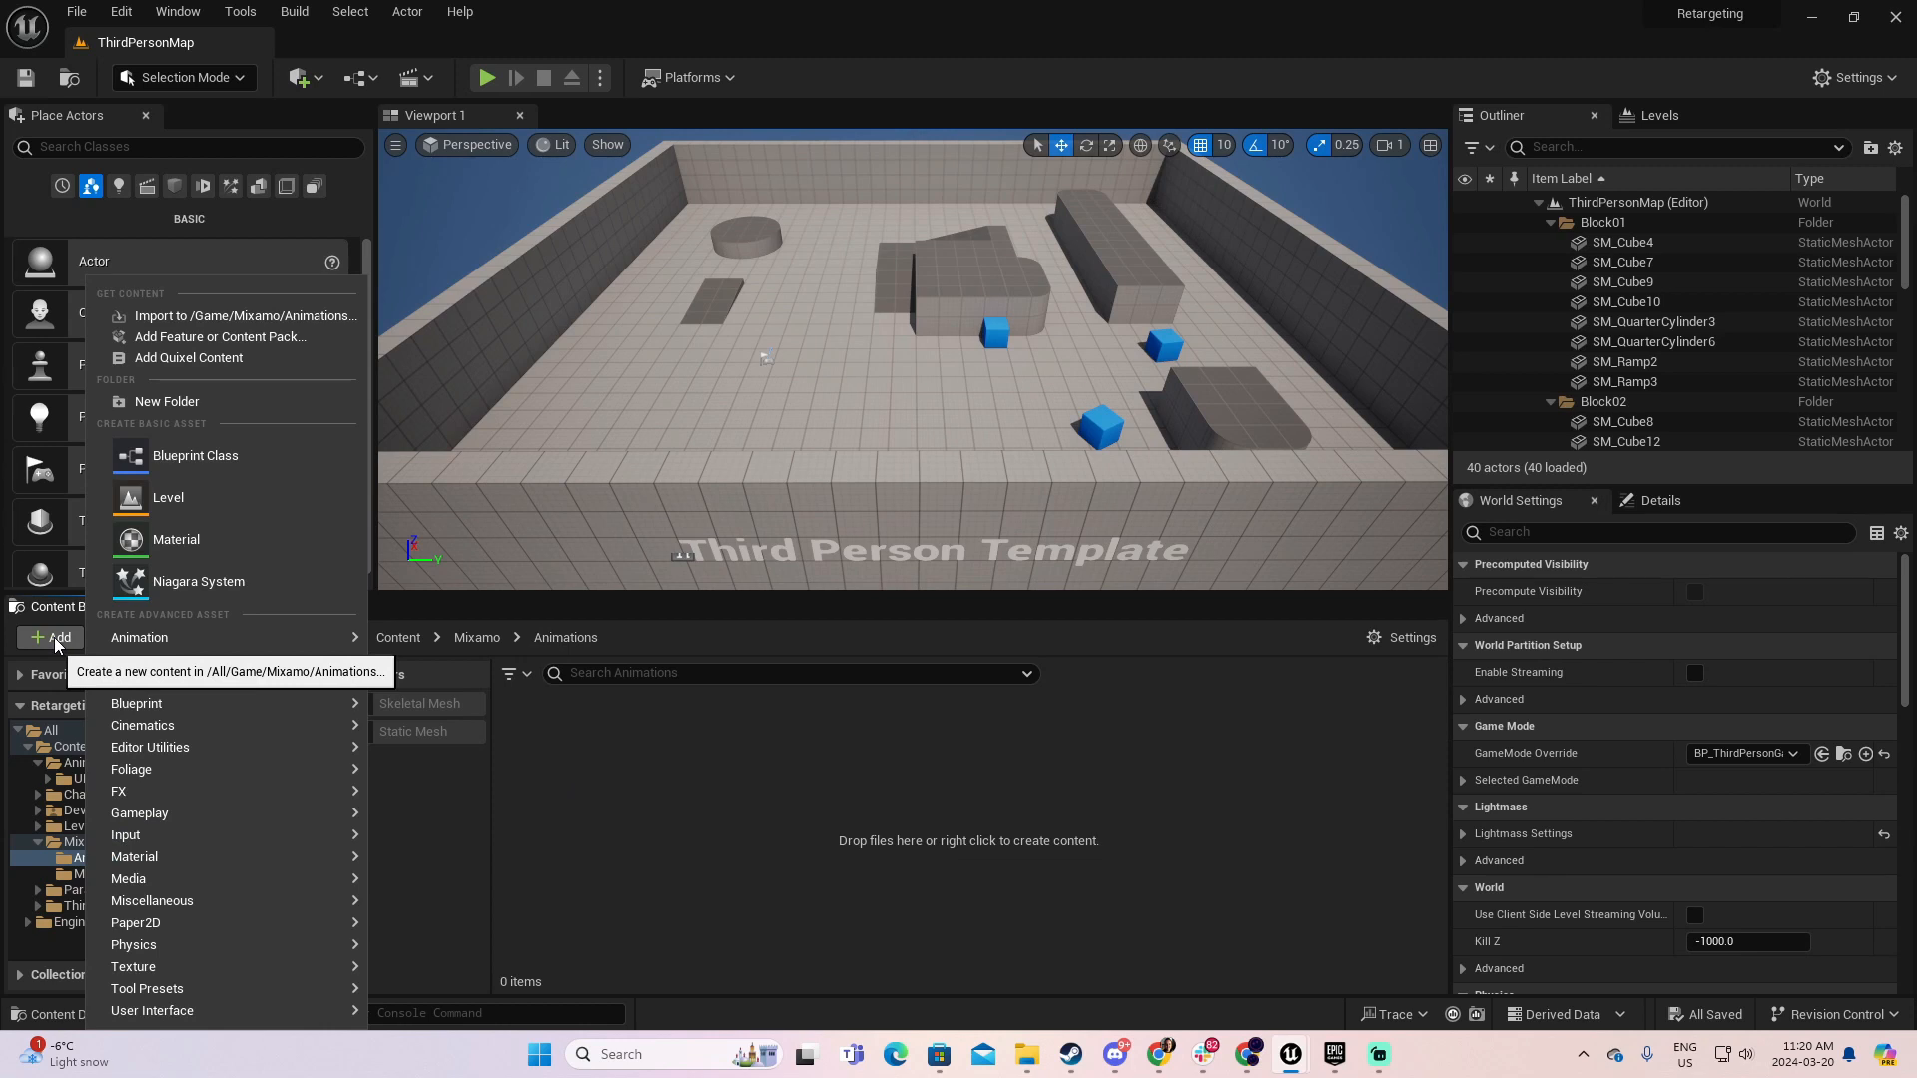
{"action": "left_click", "coordinate": [230, 316]}
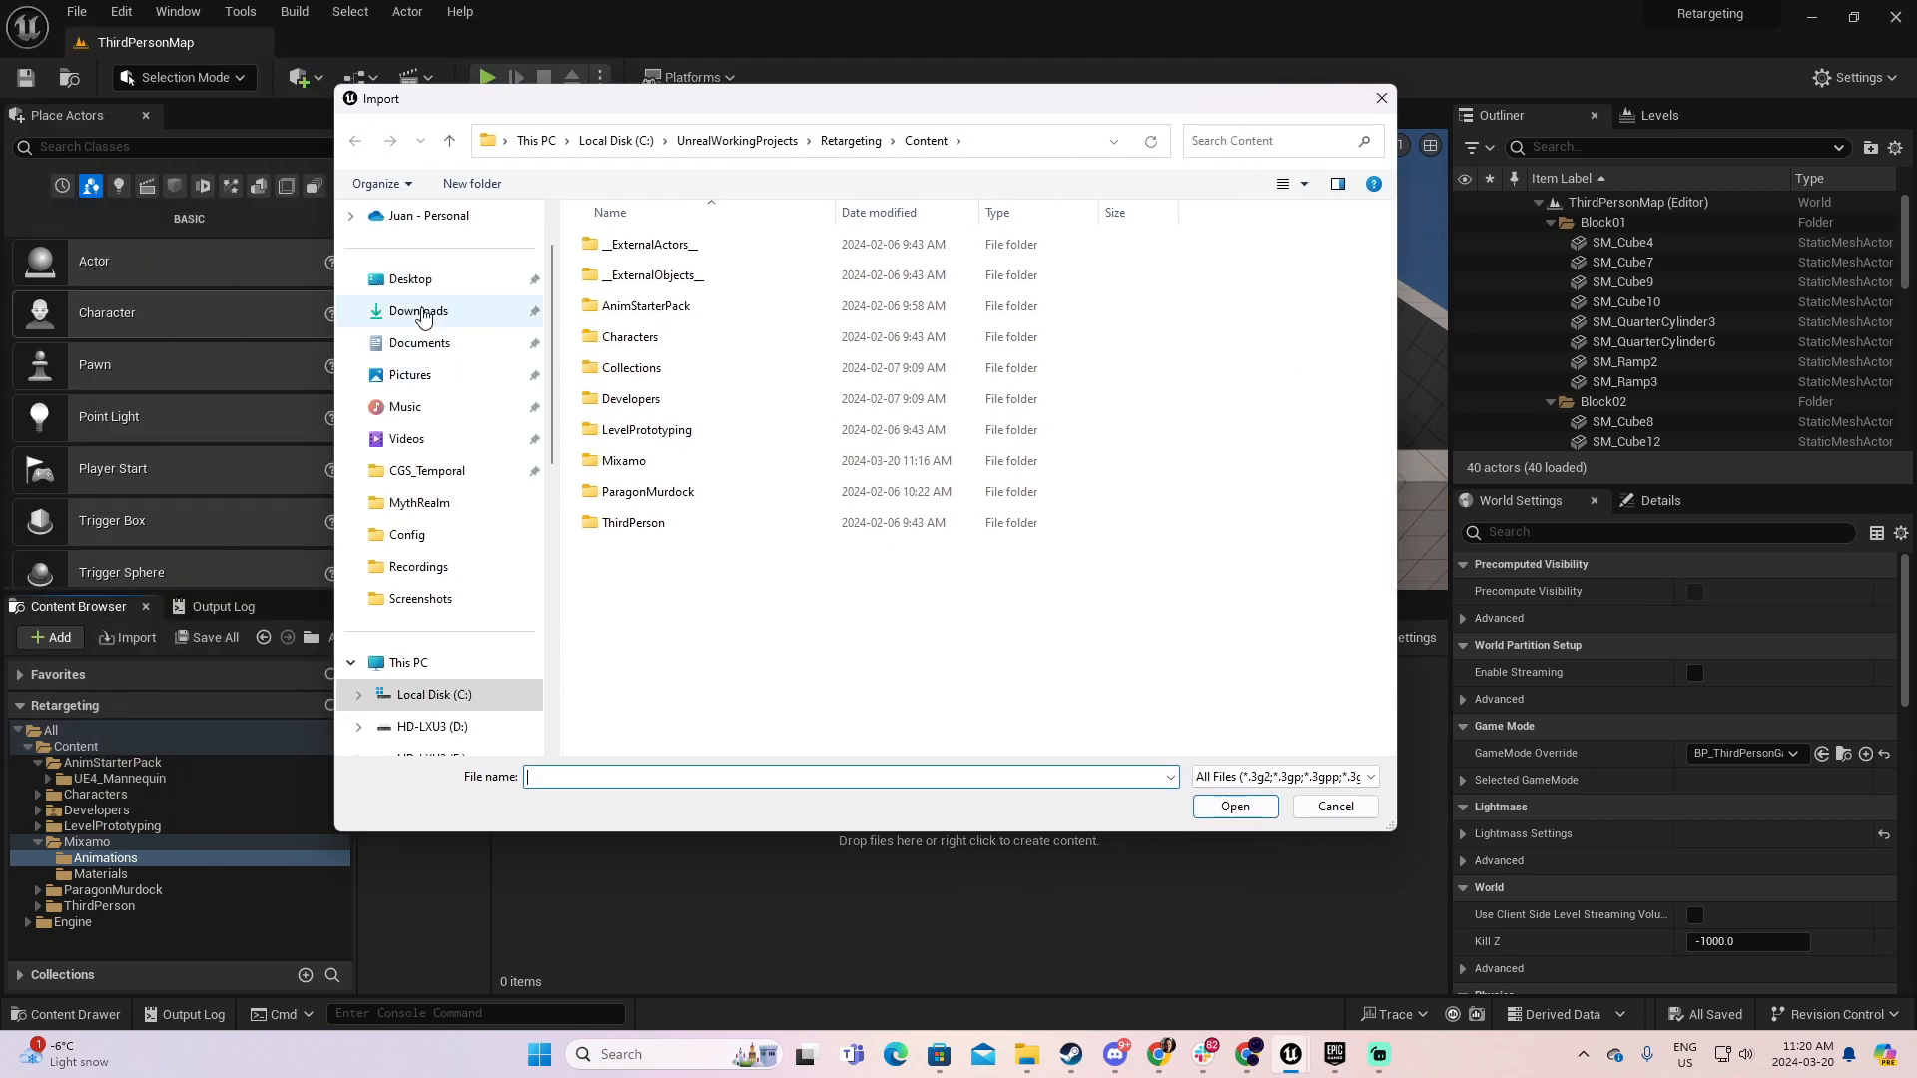
{"action": "left_click", "coordinate": [420, 311]}
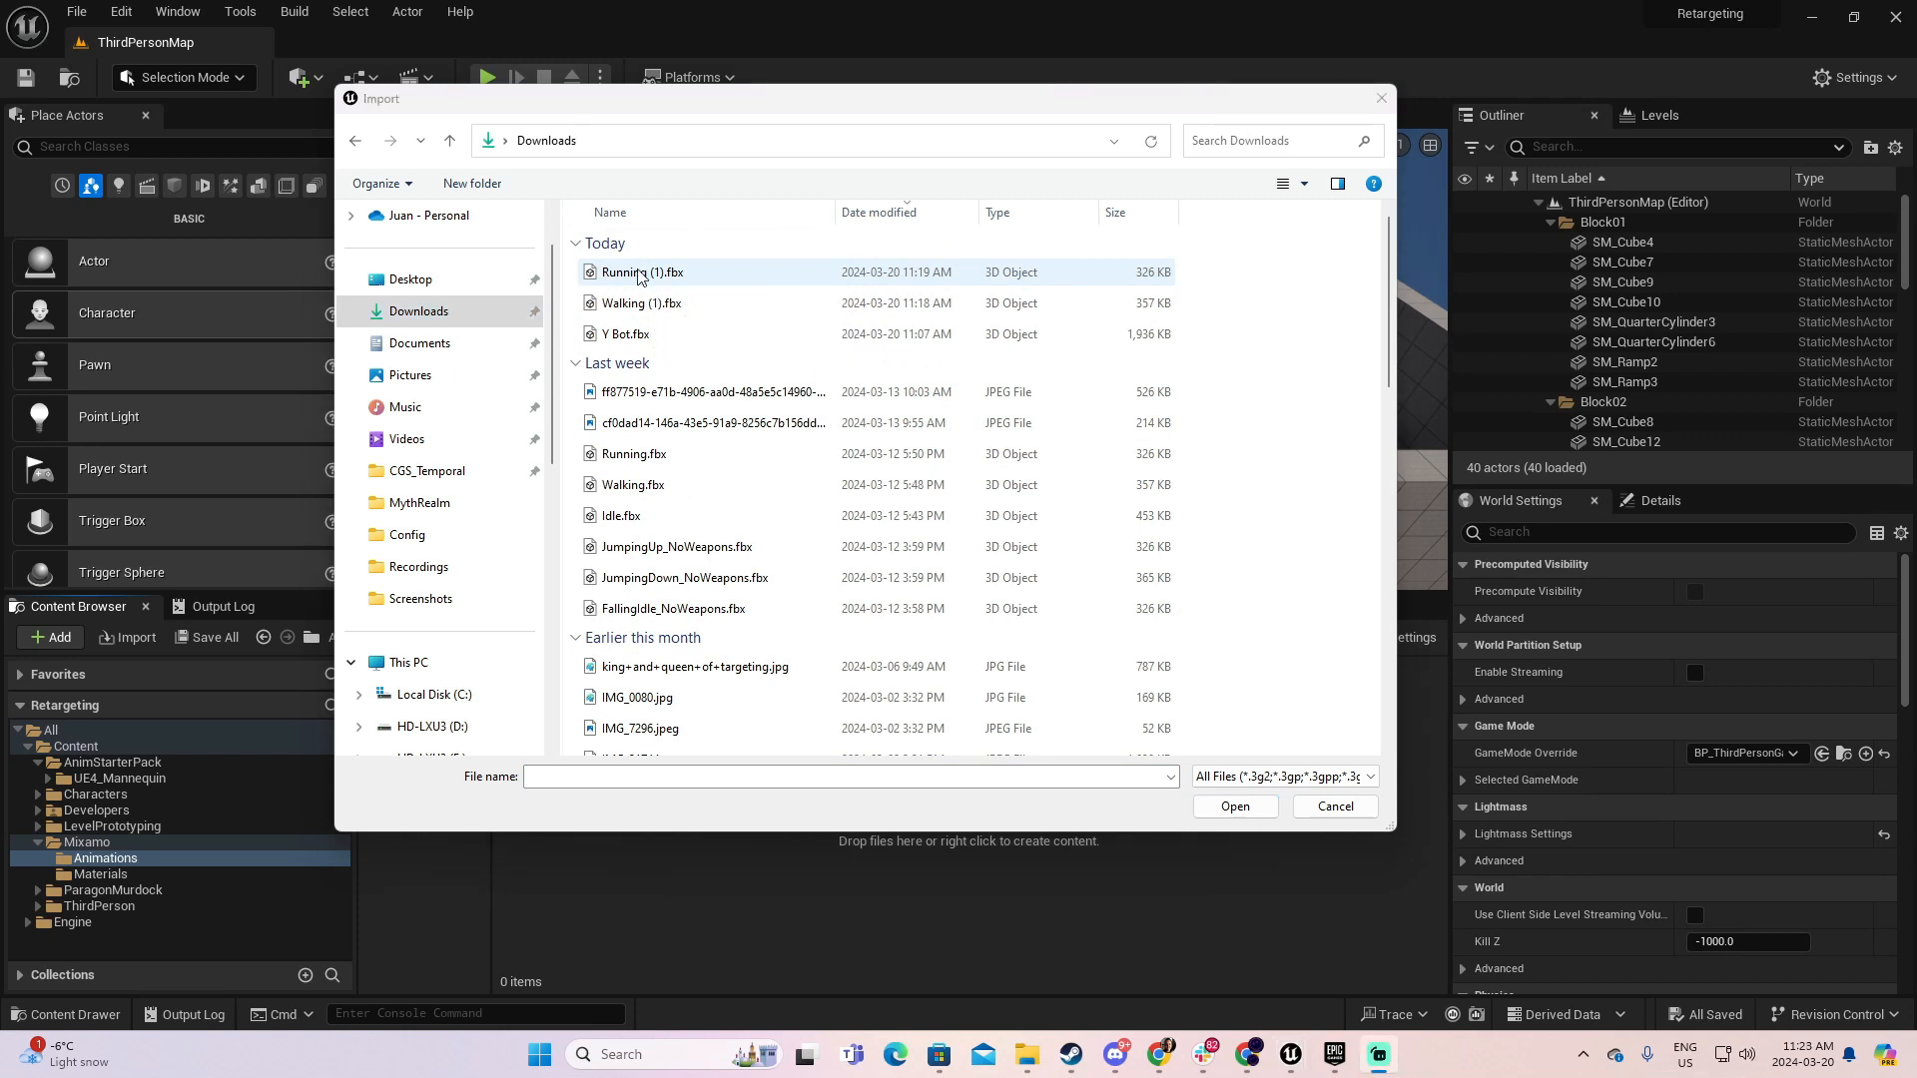
{"action": "left_click", "coordinate": [639, 274]}
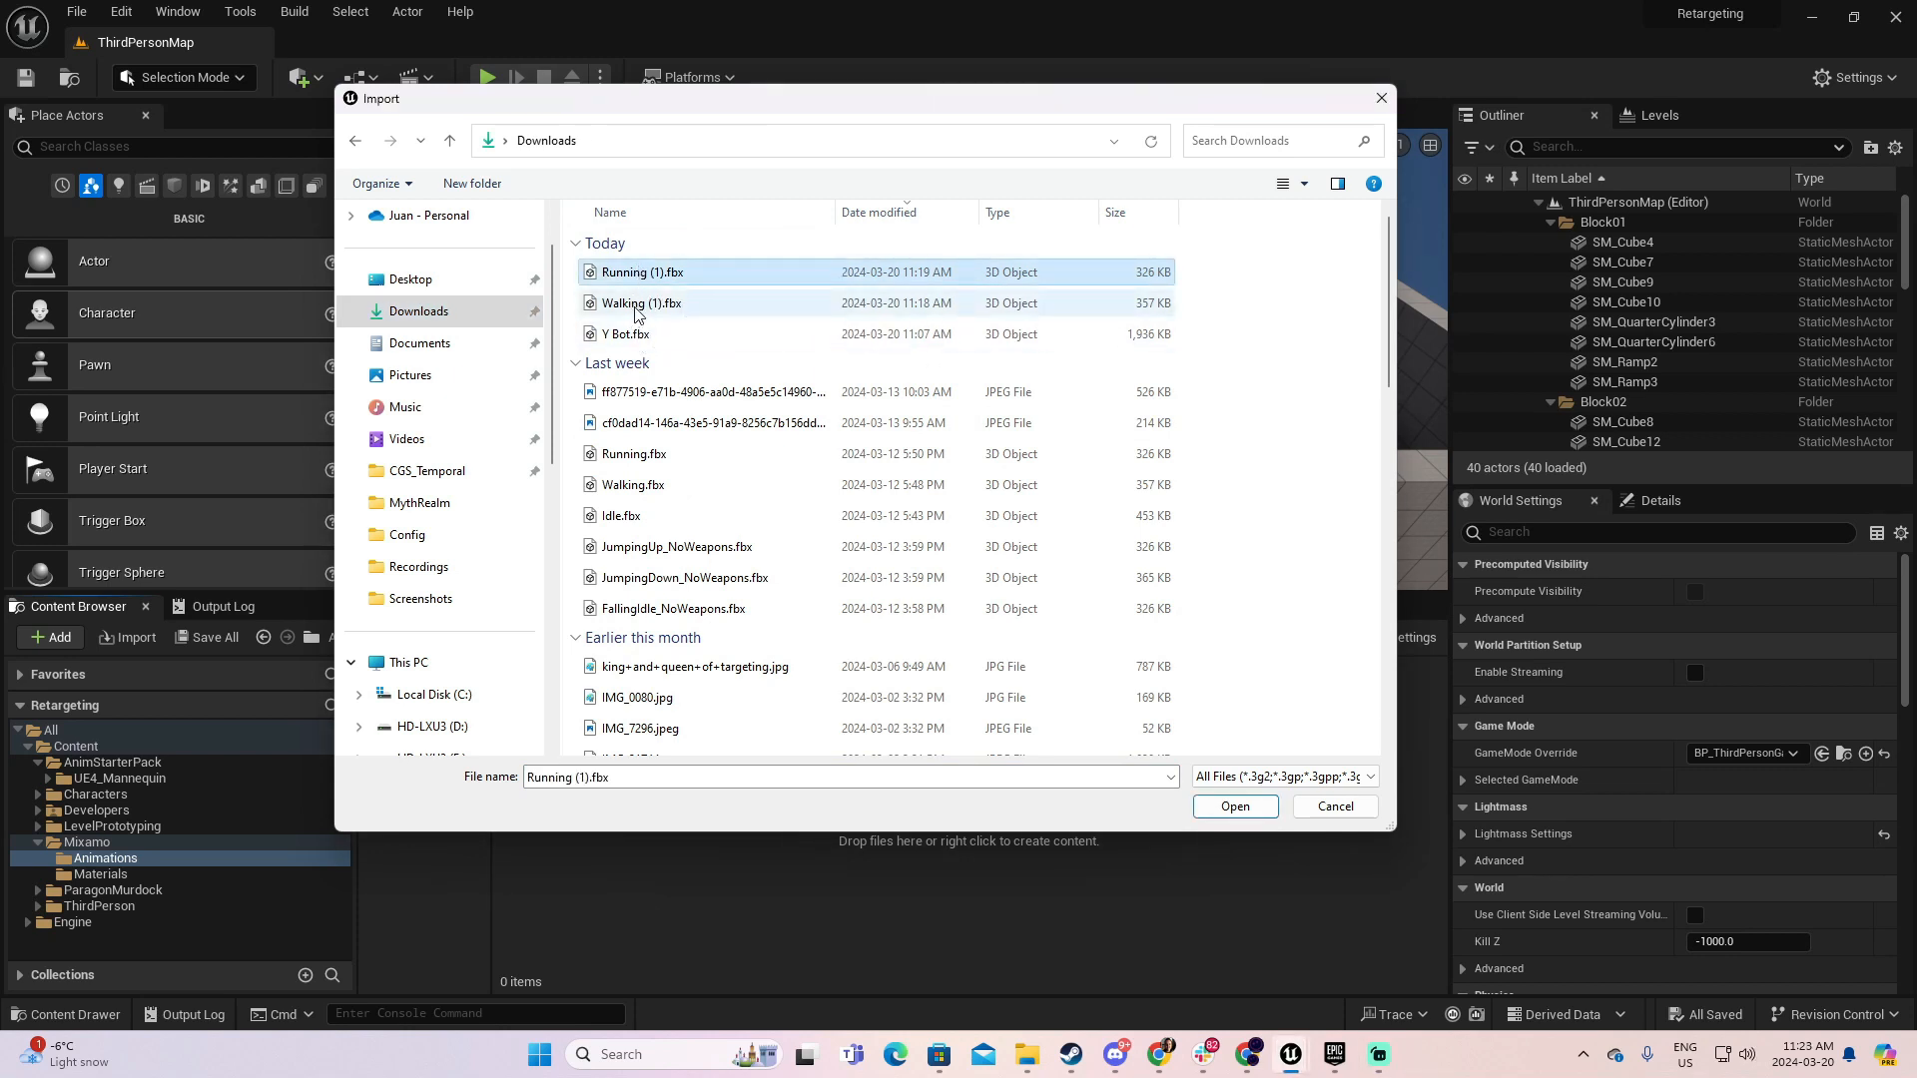
{"action": "left_click", "coordinate": [637, 305], "text": "ctrl"}
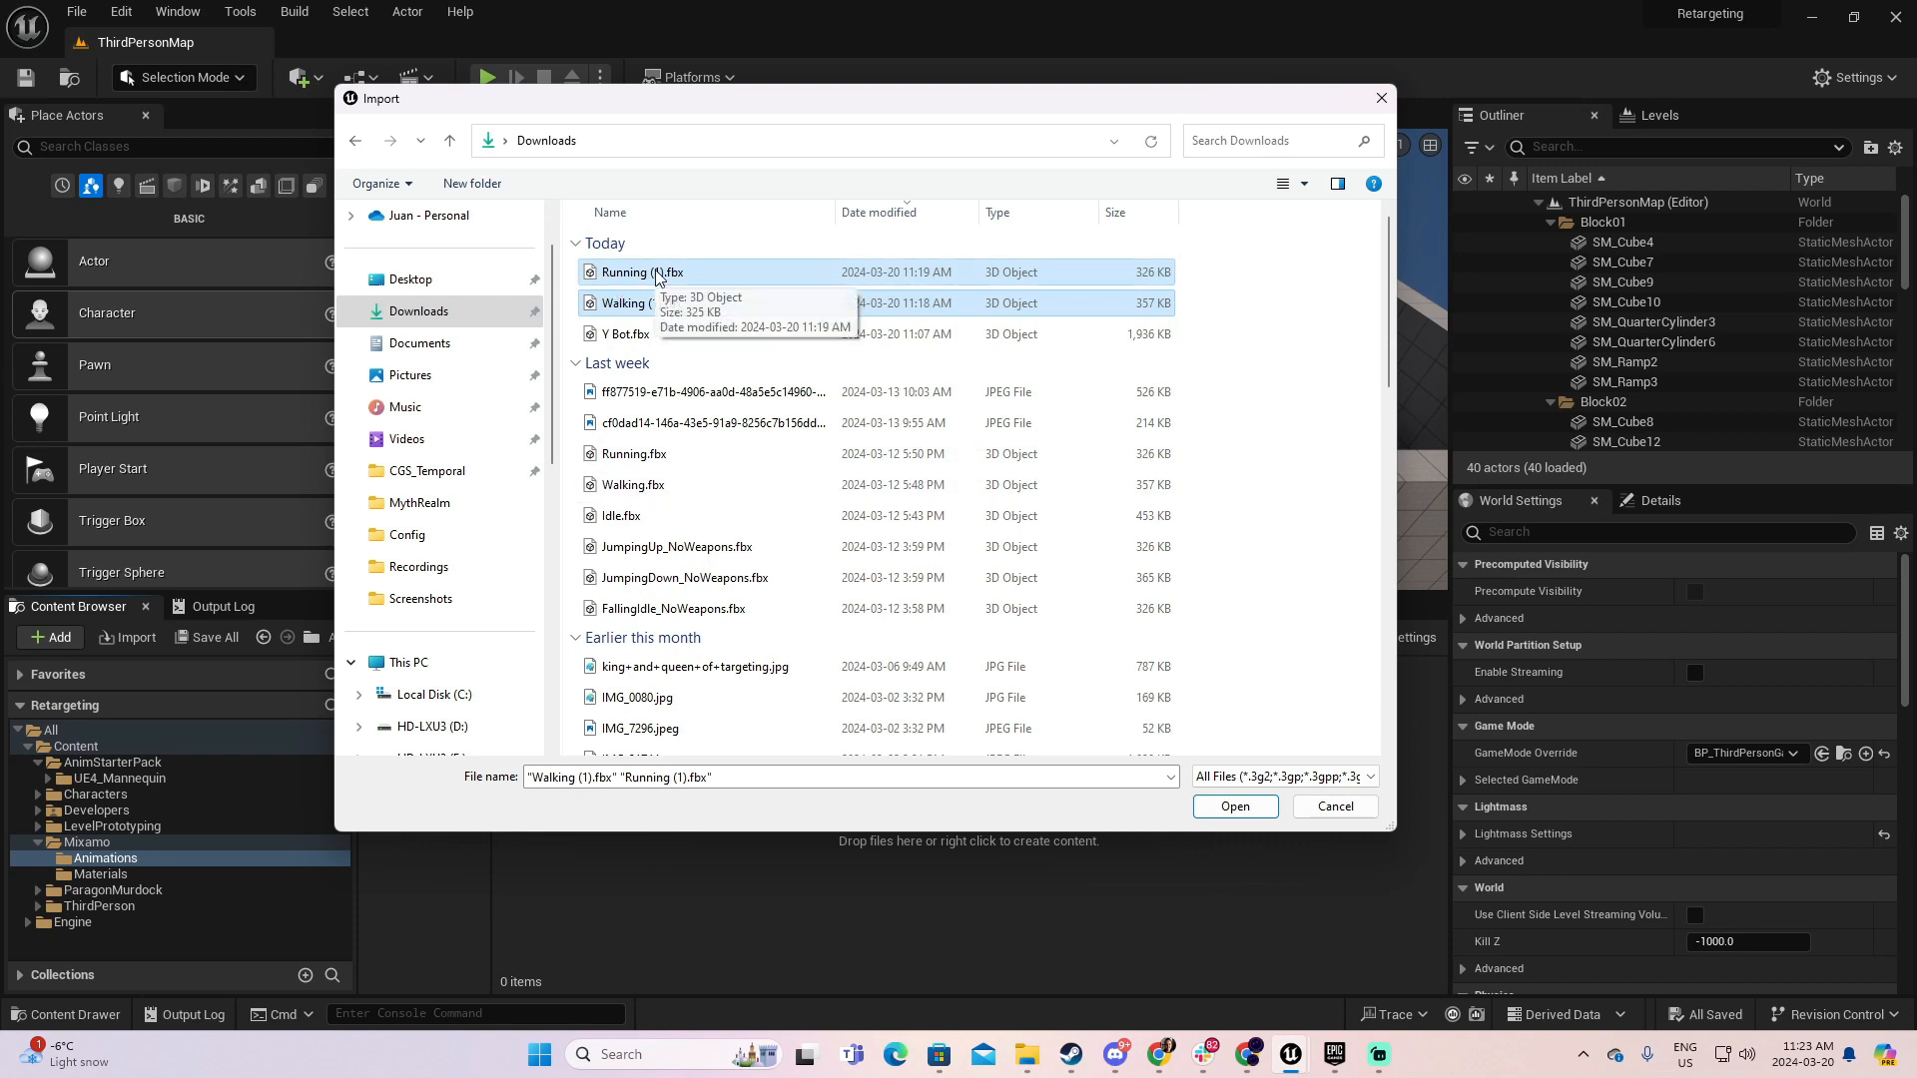
{"action": "left_click", "coordinate": [671, 455]}
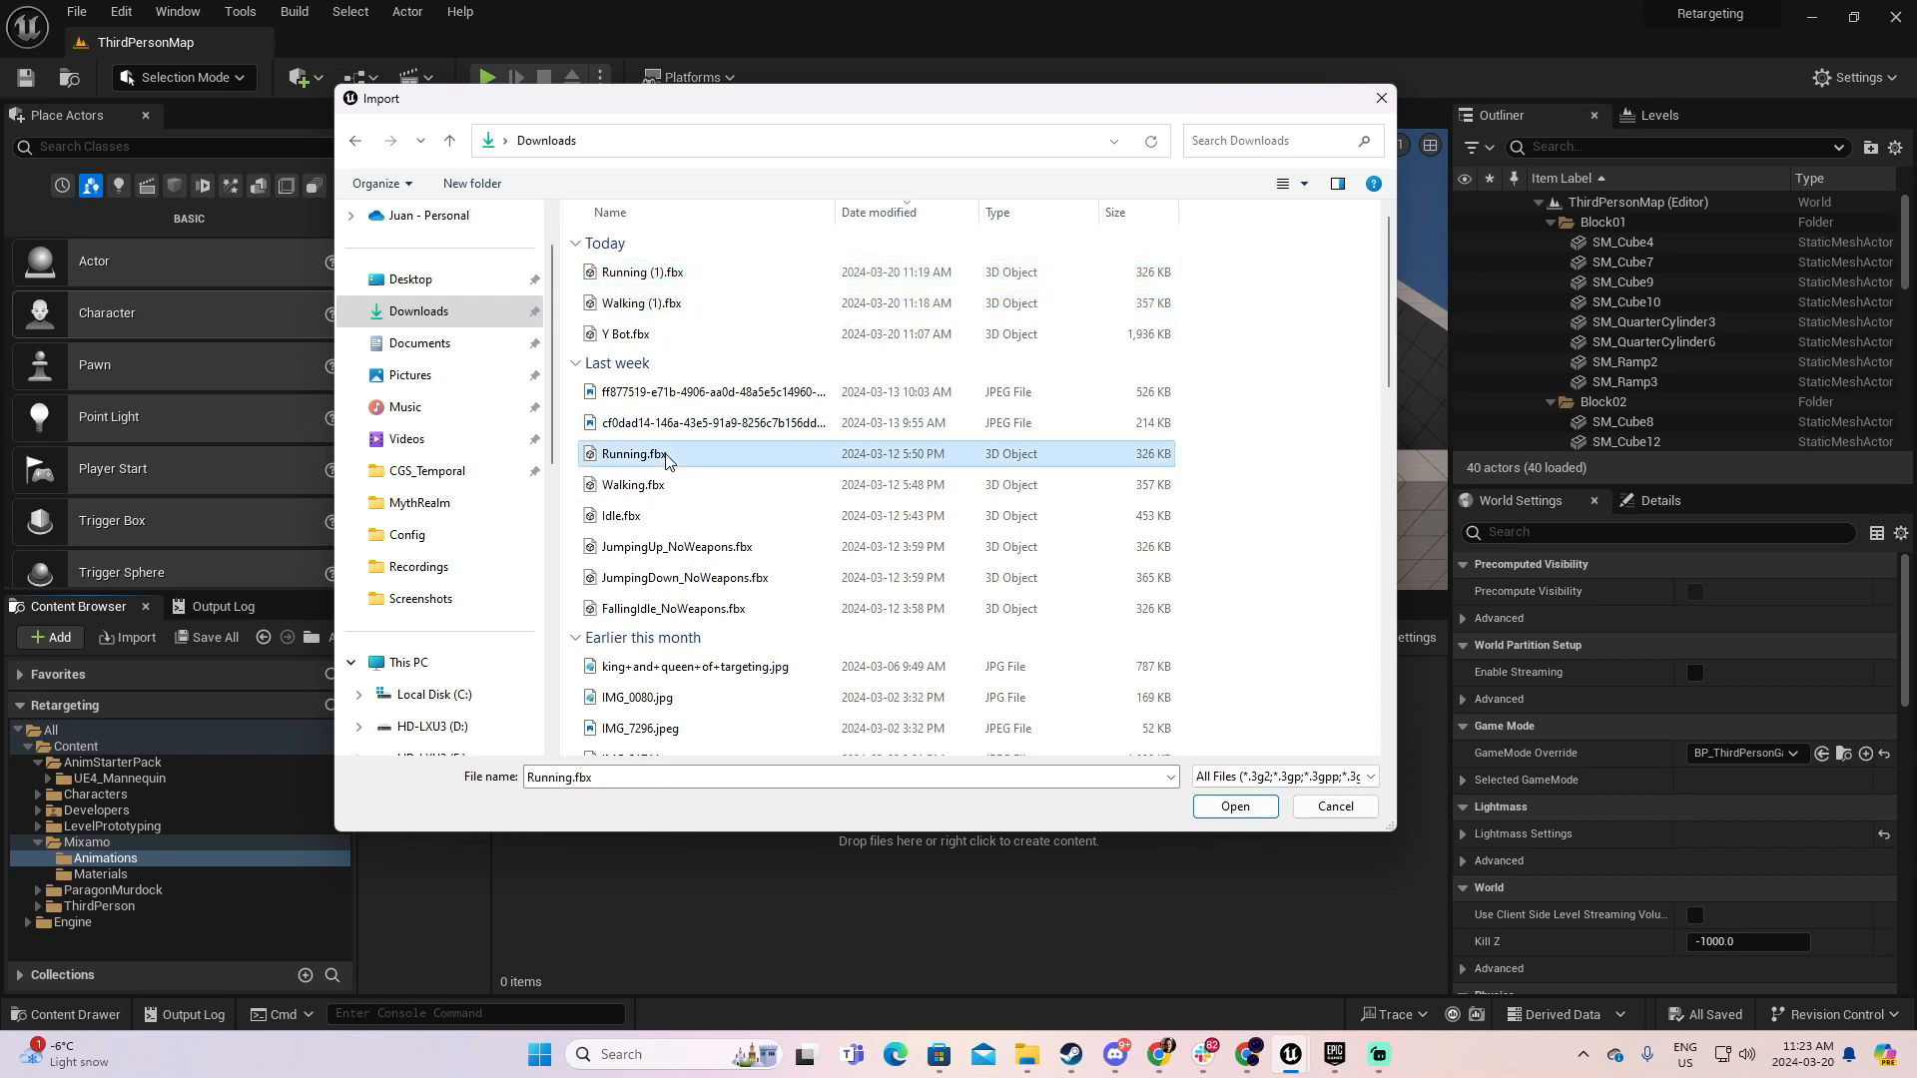
{"action": "left_click", "coordinate": [675, 487], "text": "ctrl"}
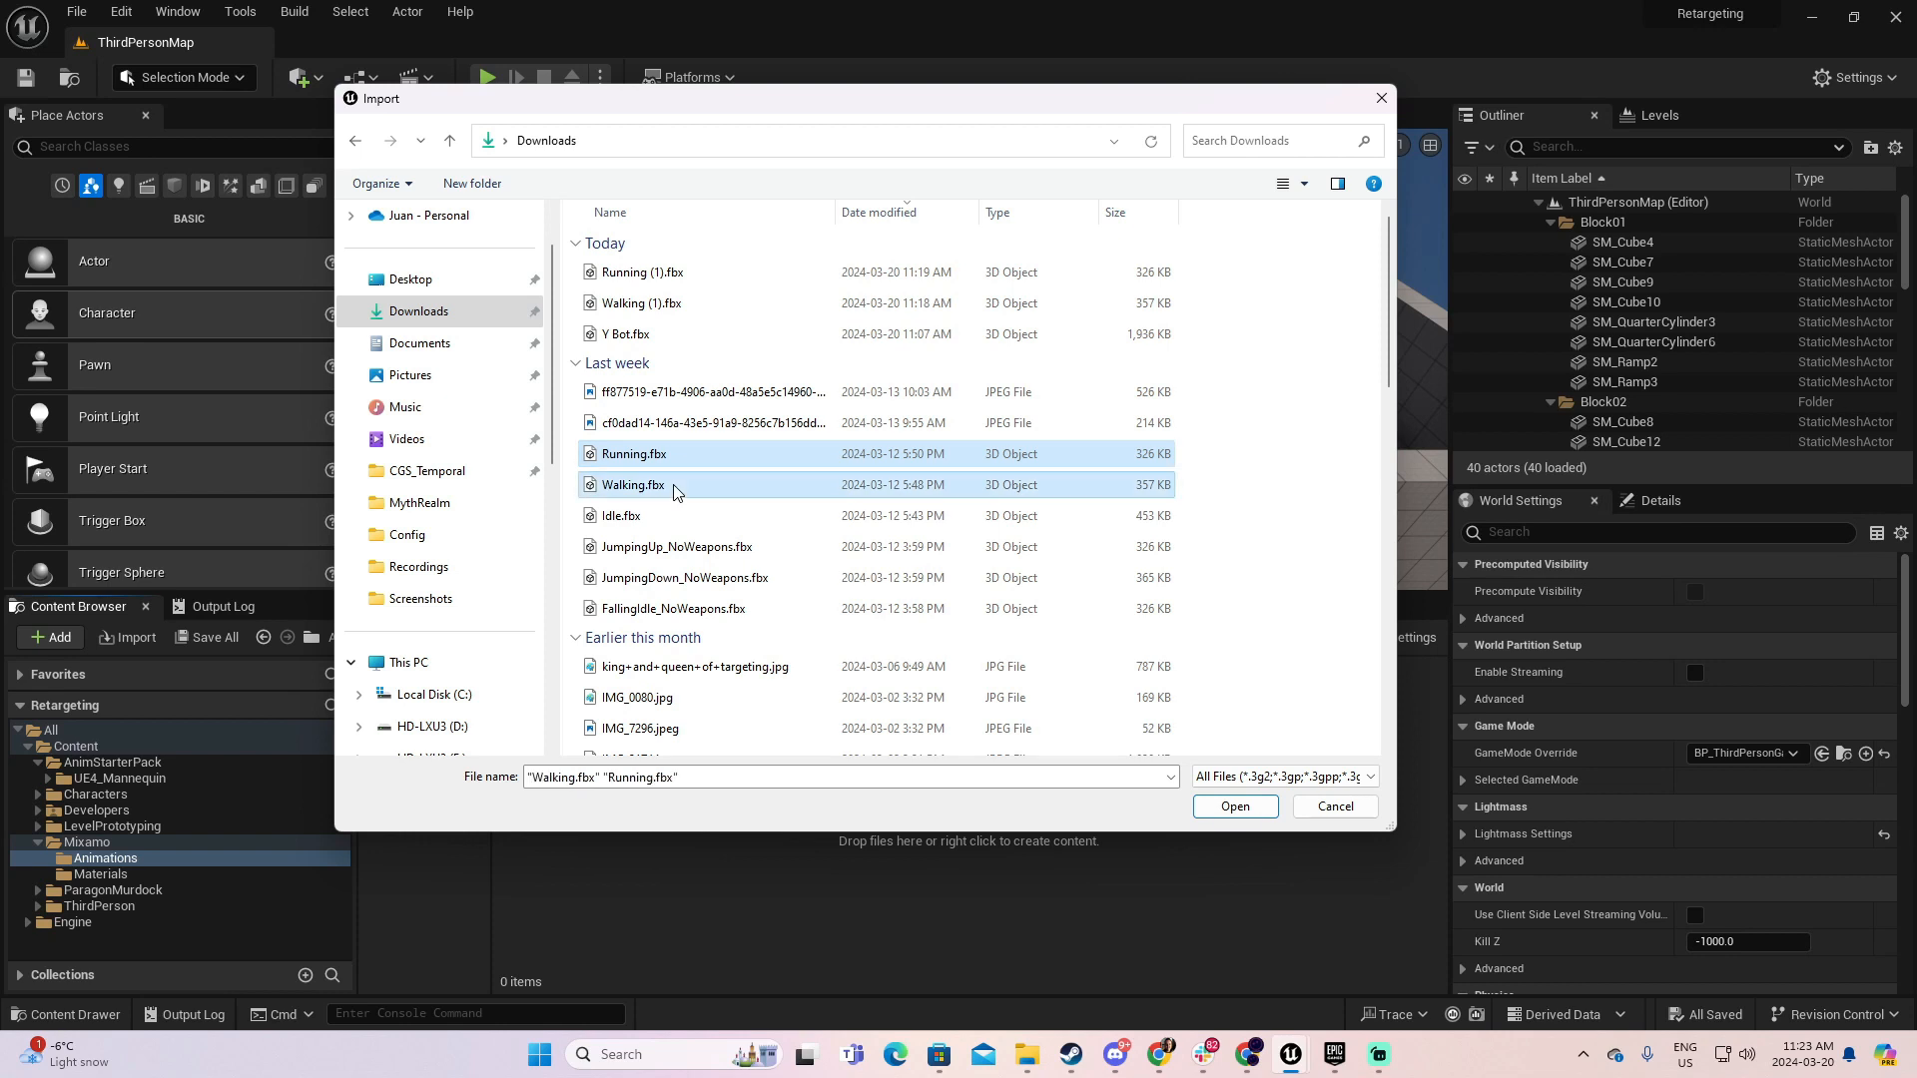
{"action": "left_click", "coordinate": [1235, 807]}
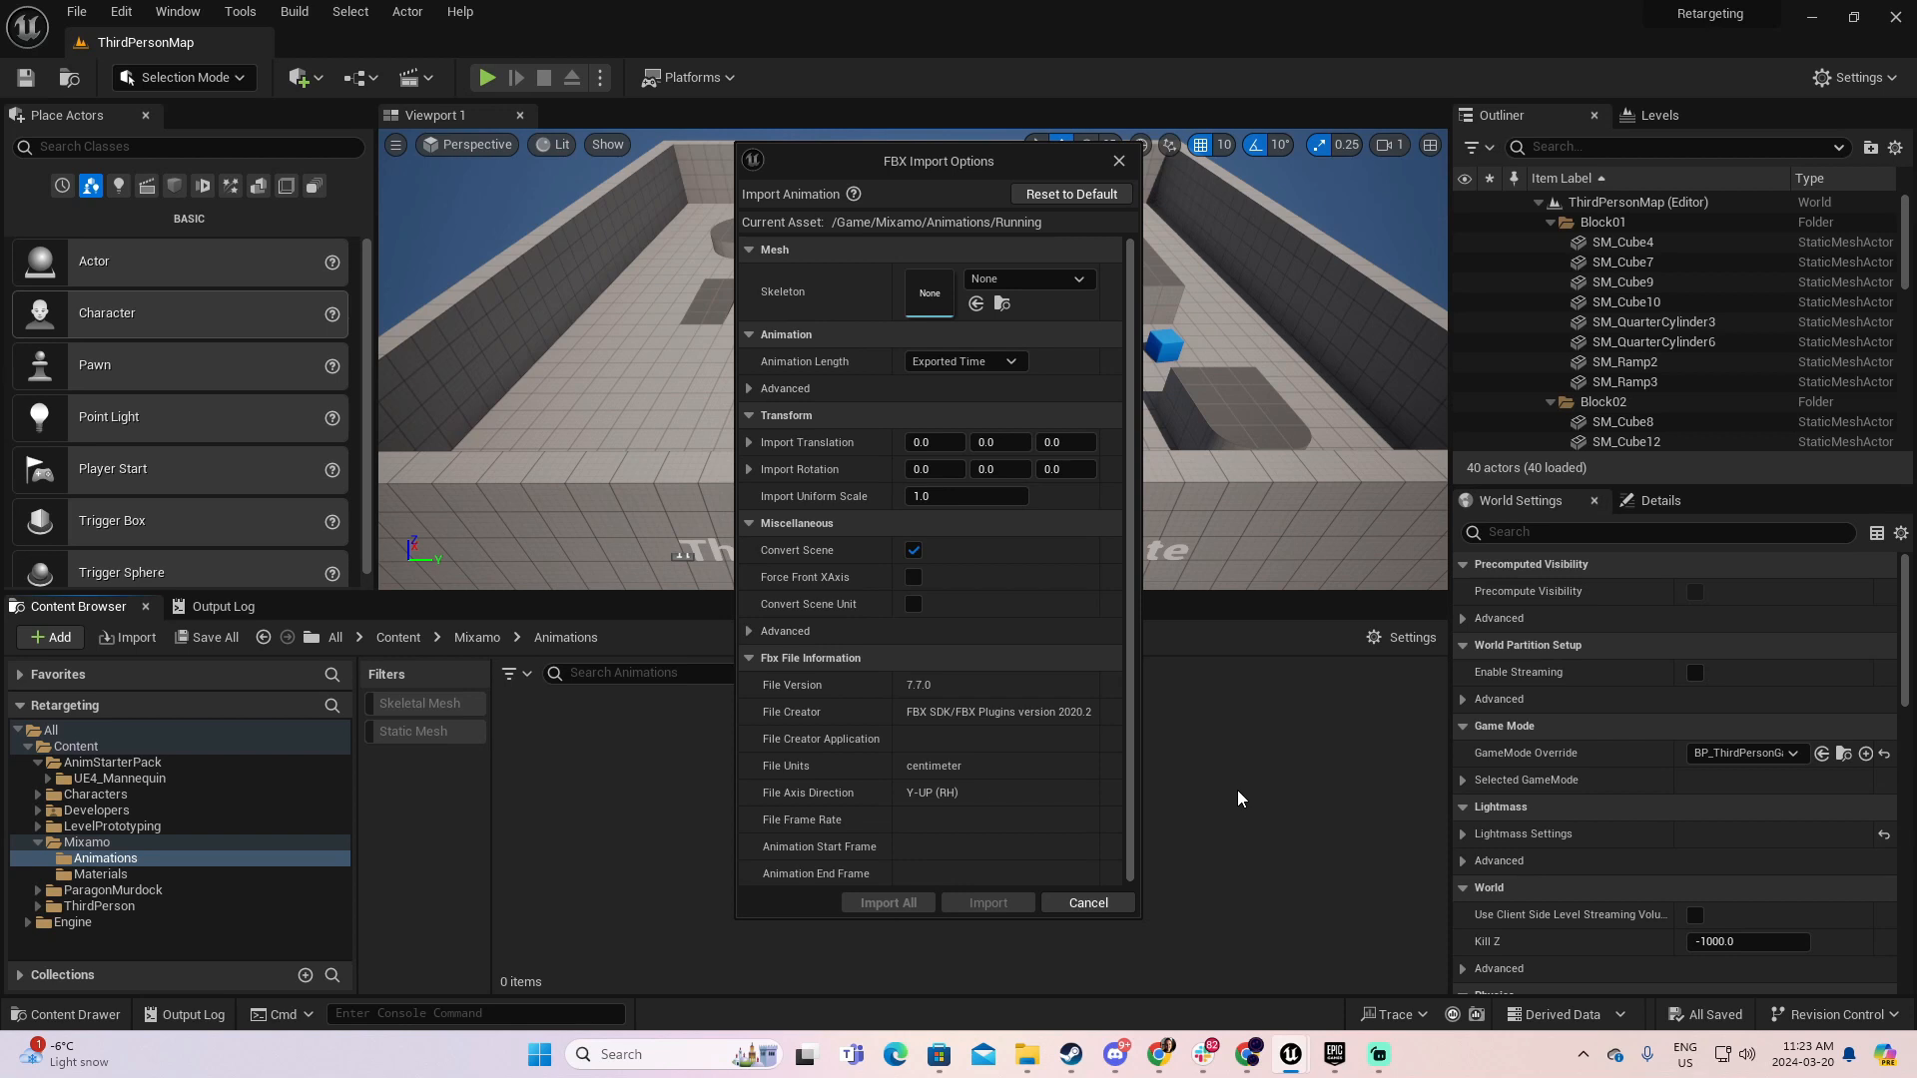
- Assign the SK_YBot skeleton in the FBX import options and import all the chosen animations
{"action": "left_click", "coordinate": [1048, 279]}
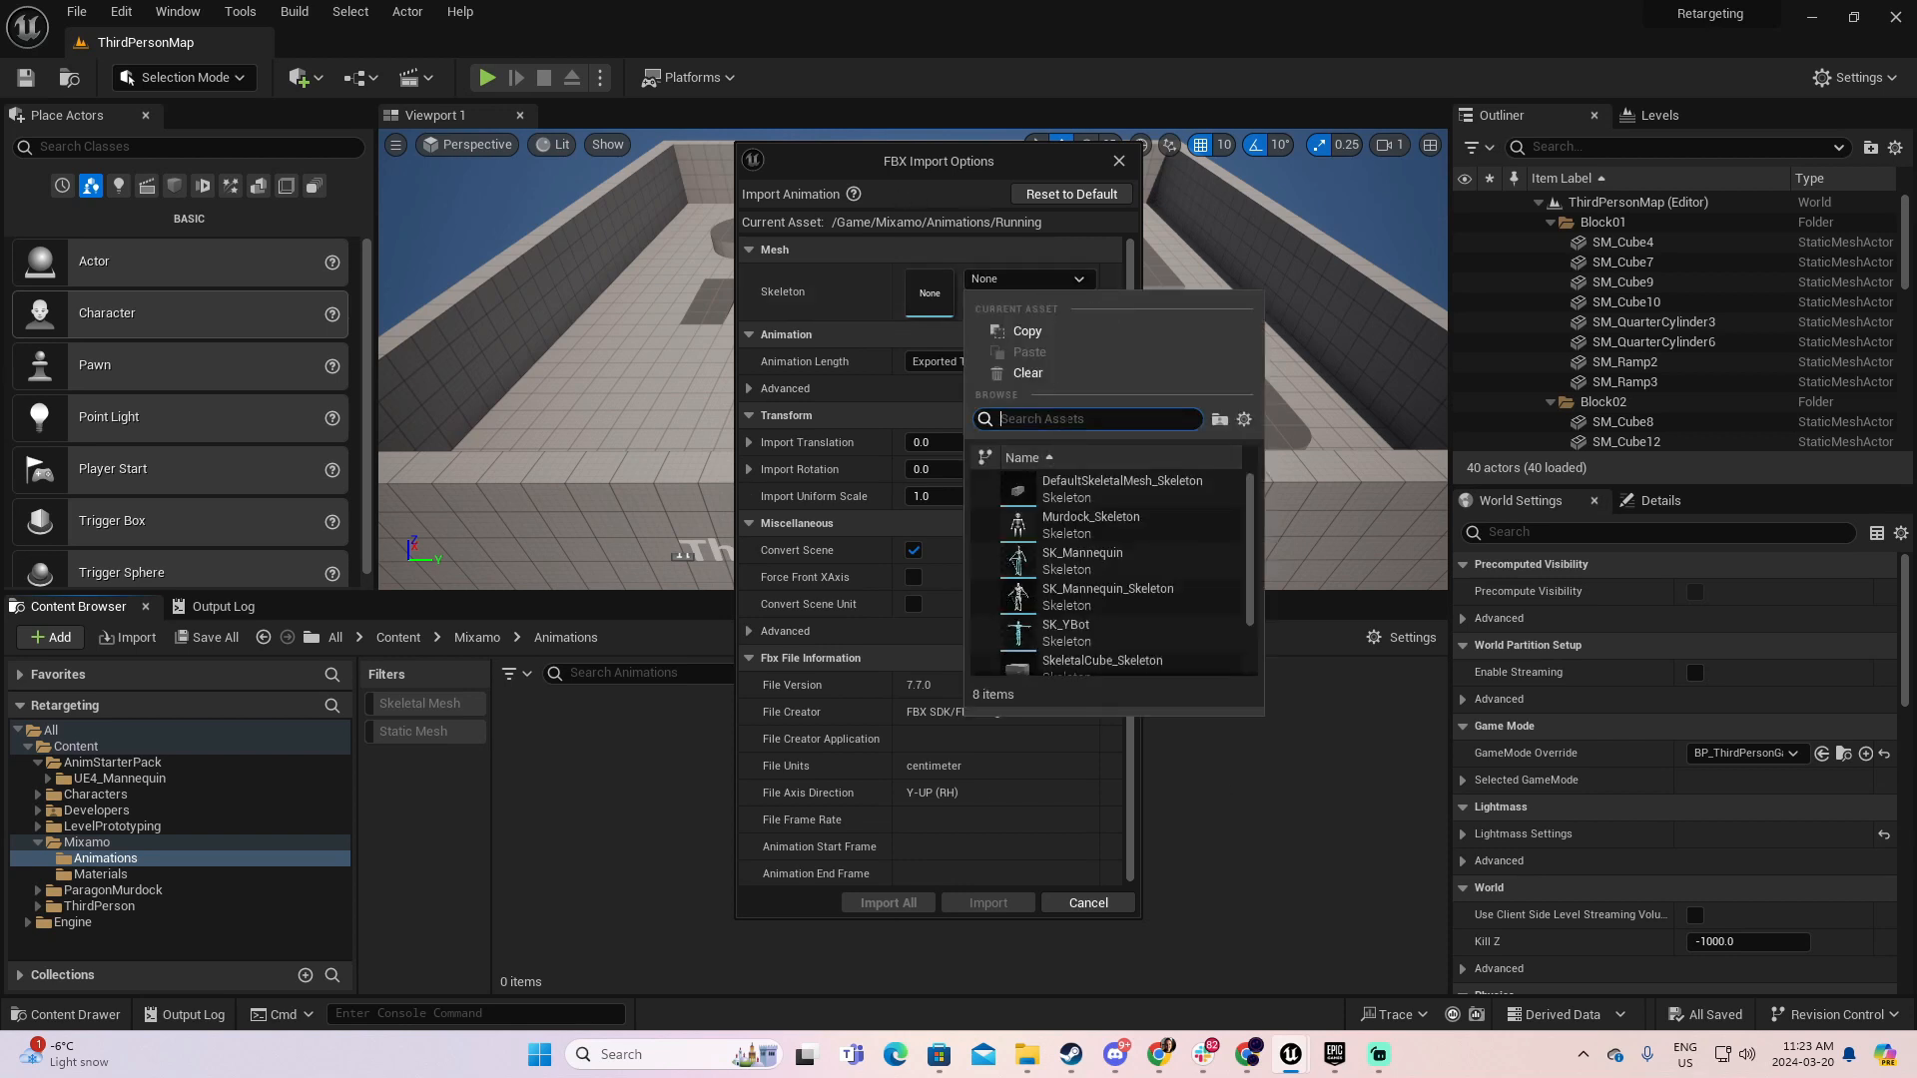
{"action": "type", "text": "ybo"}
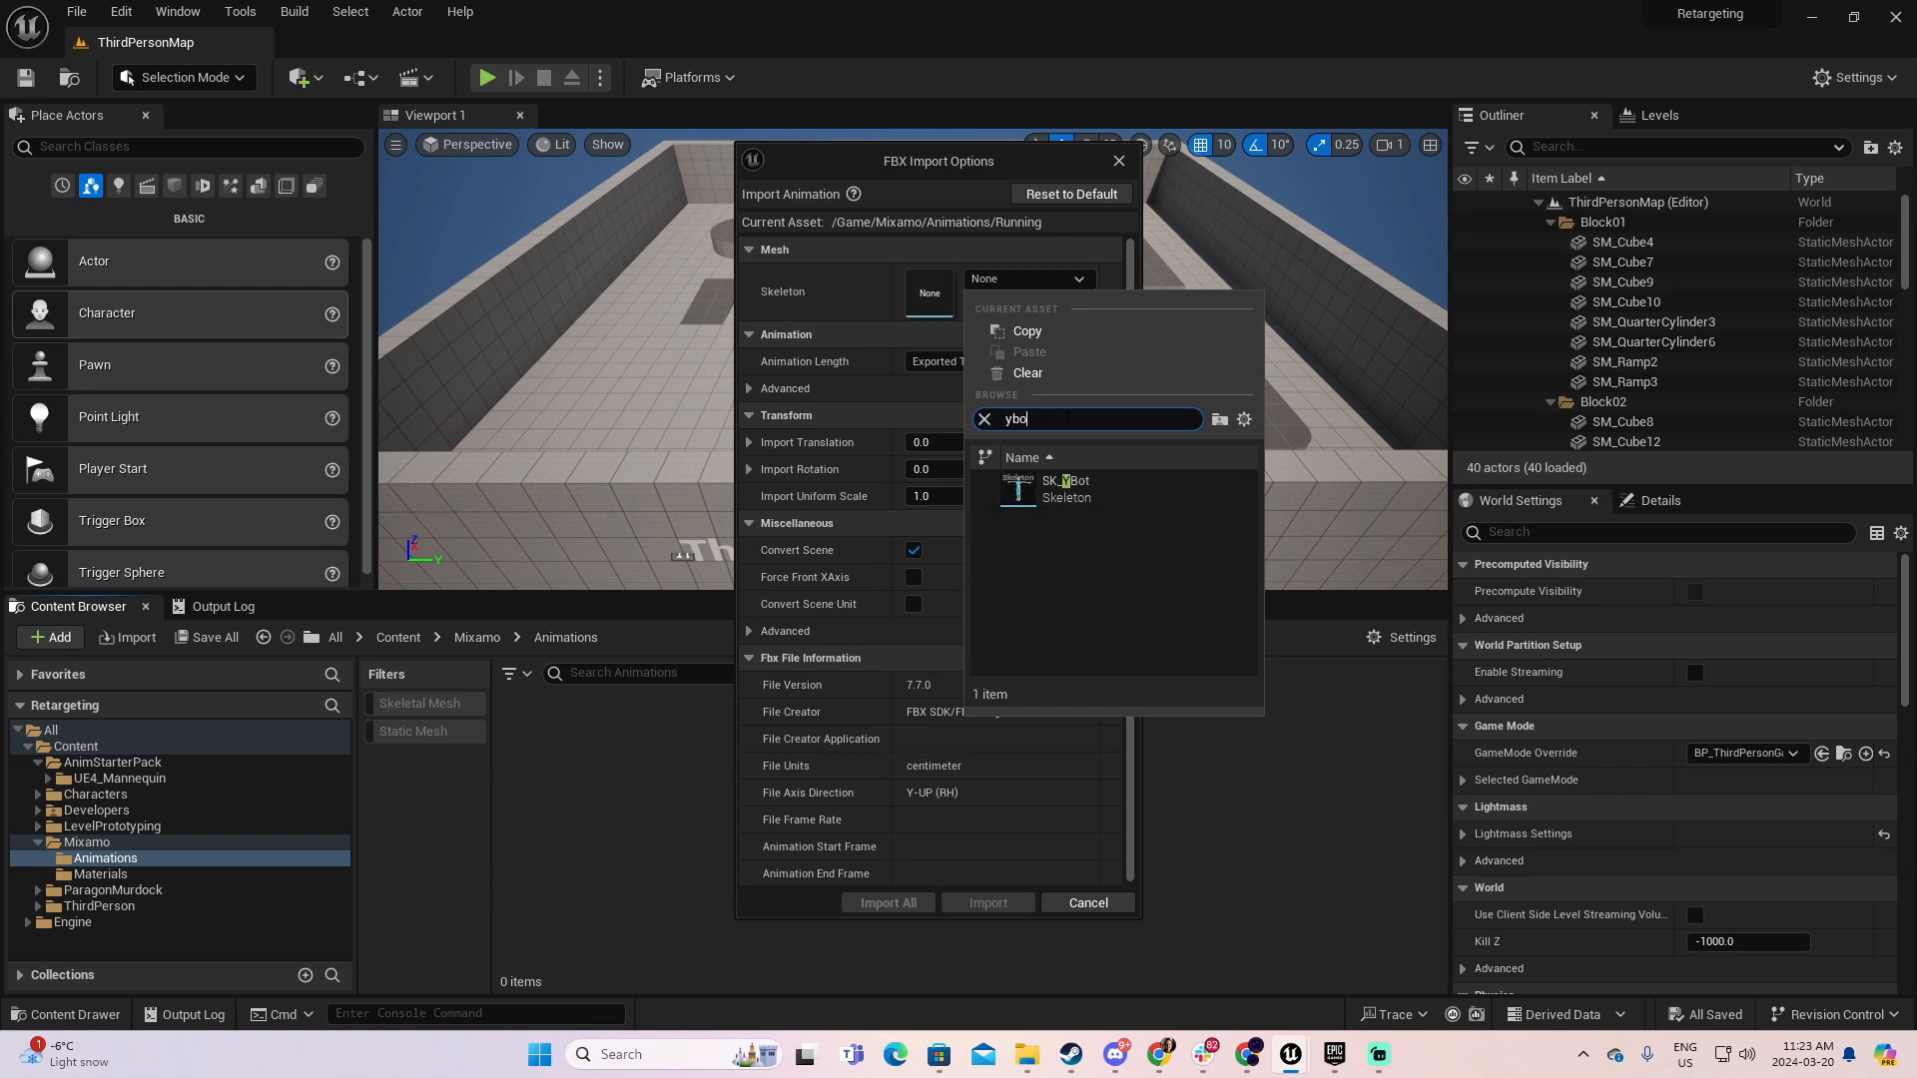
{"action": "left_click", "coordinate": [1069, 490]}
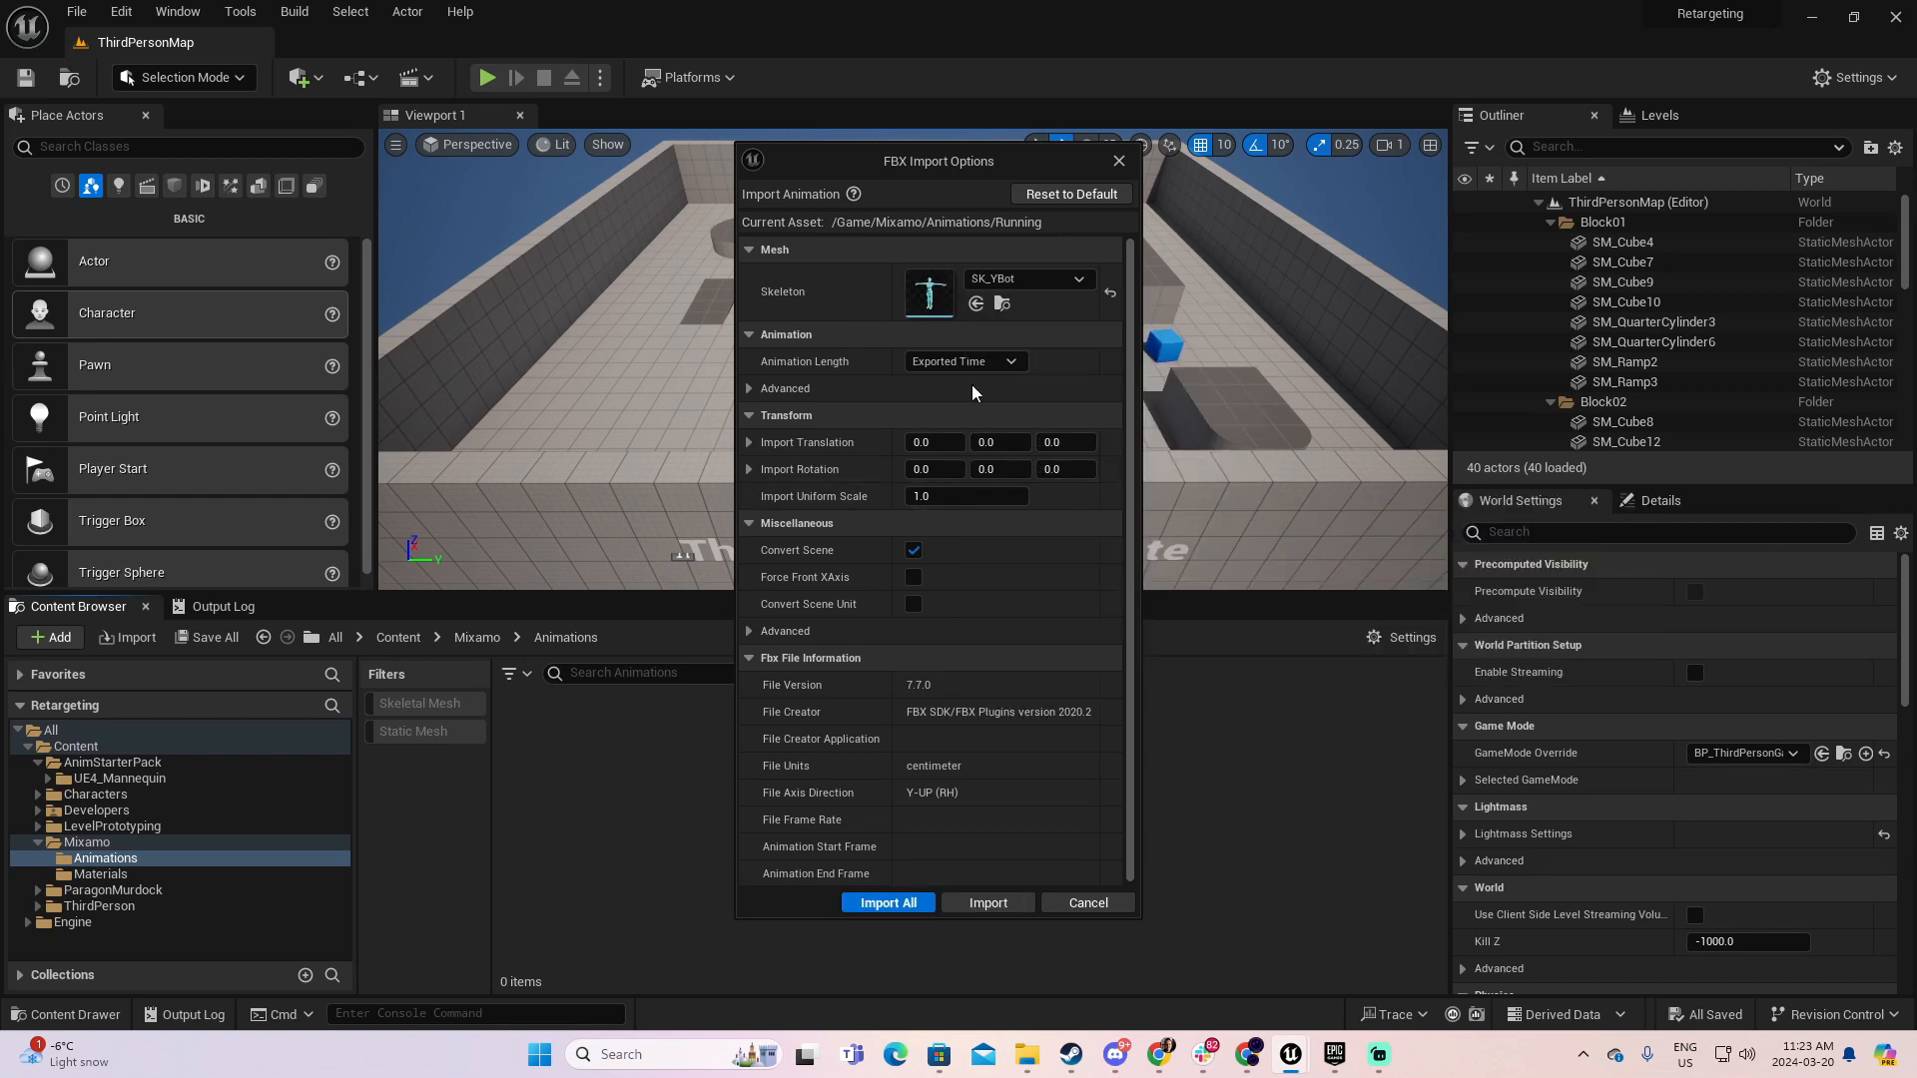
{"action": "left_click", "coordinate": [888, 903]}
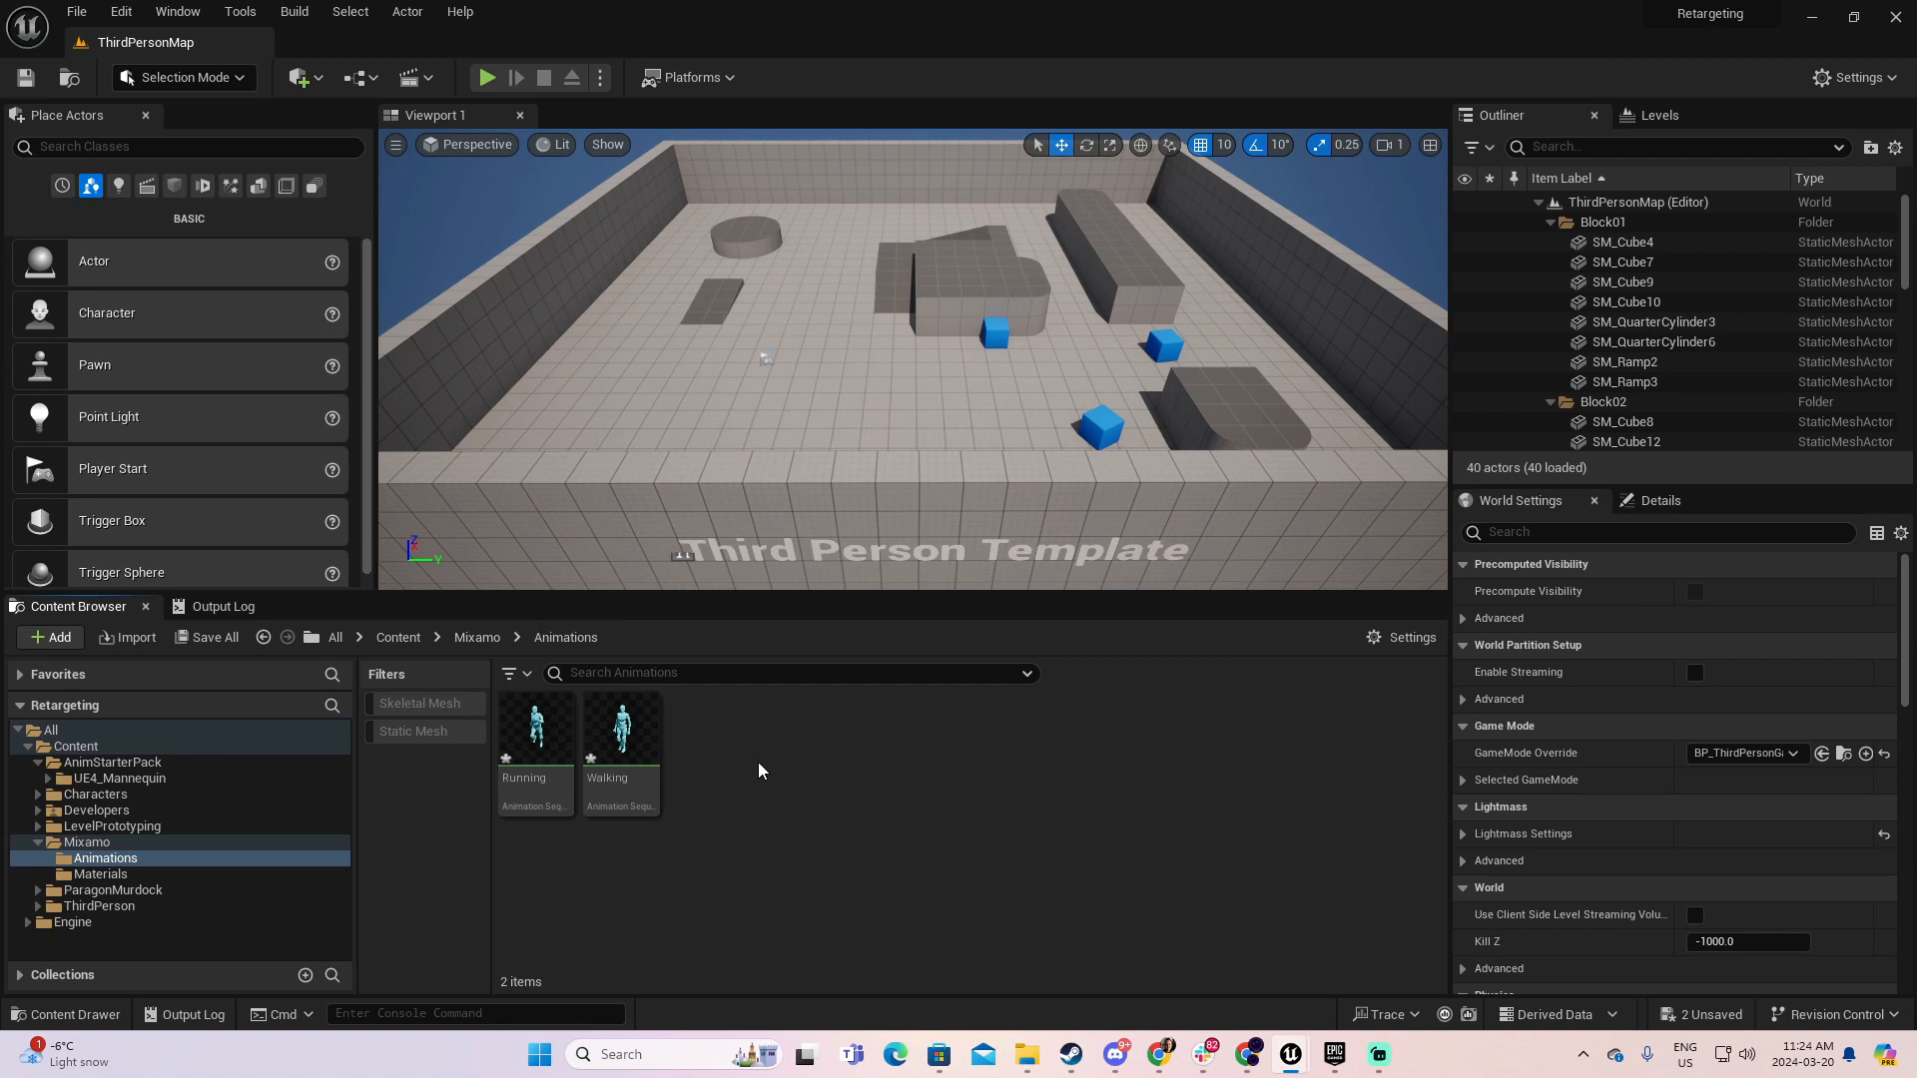
- Preview the imported Running animation on the Y Bot from the side and close its editor
{"action": "left_click", "coordinate": [536, 739]}
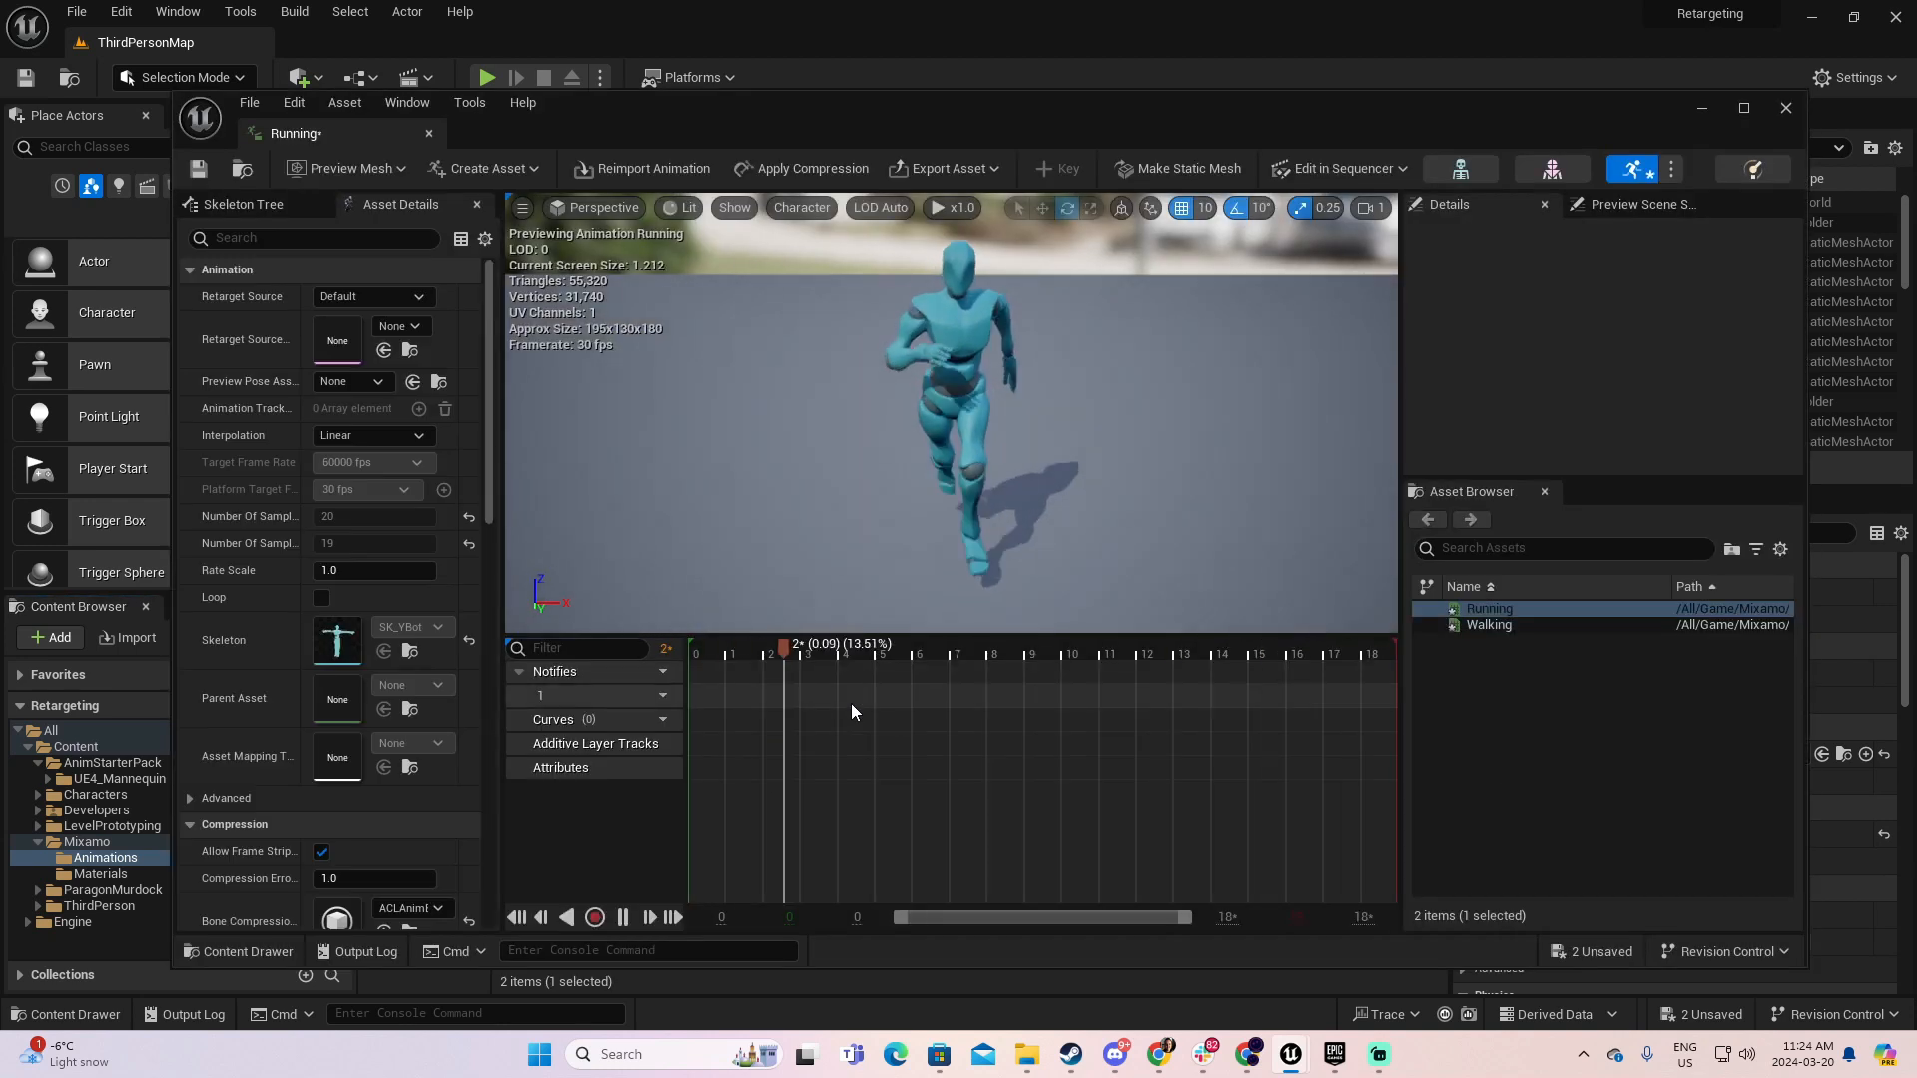
{"action": "right_click_drag", "start_coordinate": [1344, 393], "coordinate": [1186, 400]}
{"action": "left_click_drag", "start_coordinate": [1137, 384], "coordinate": [889, 387], "text": "alt"}
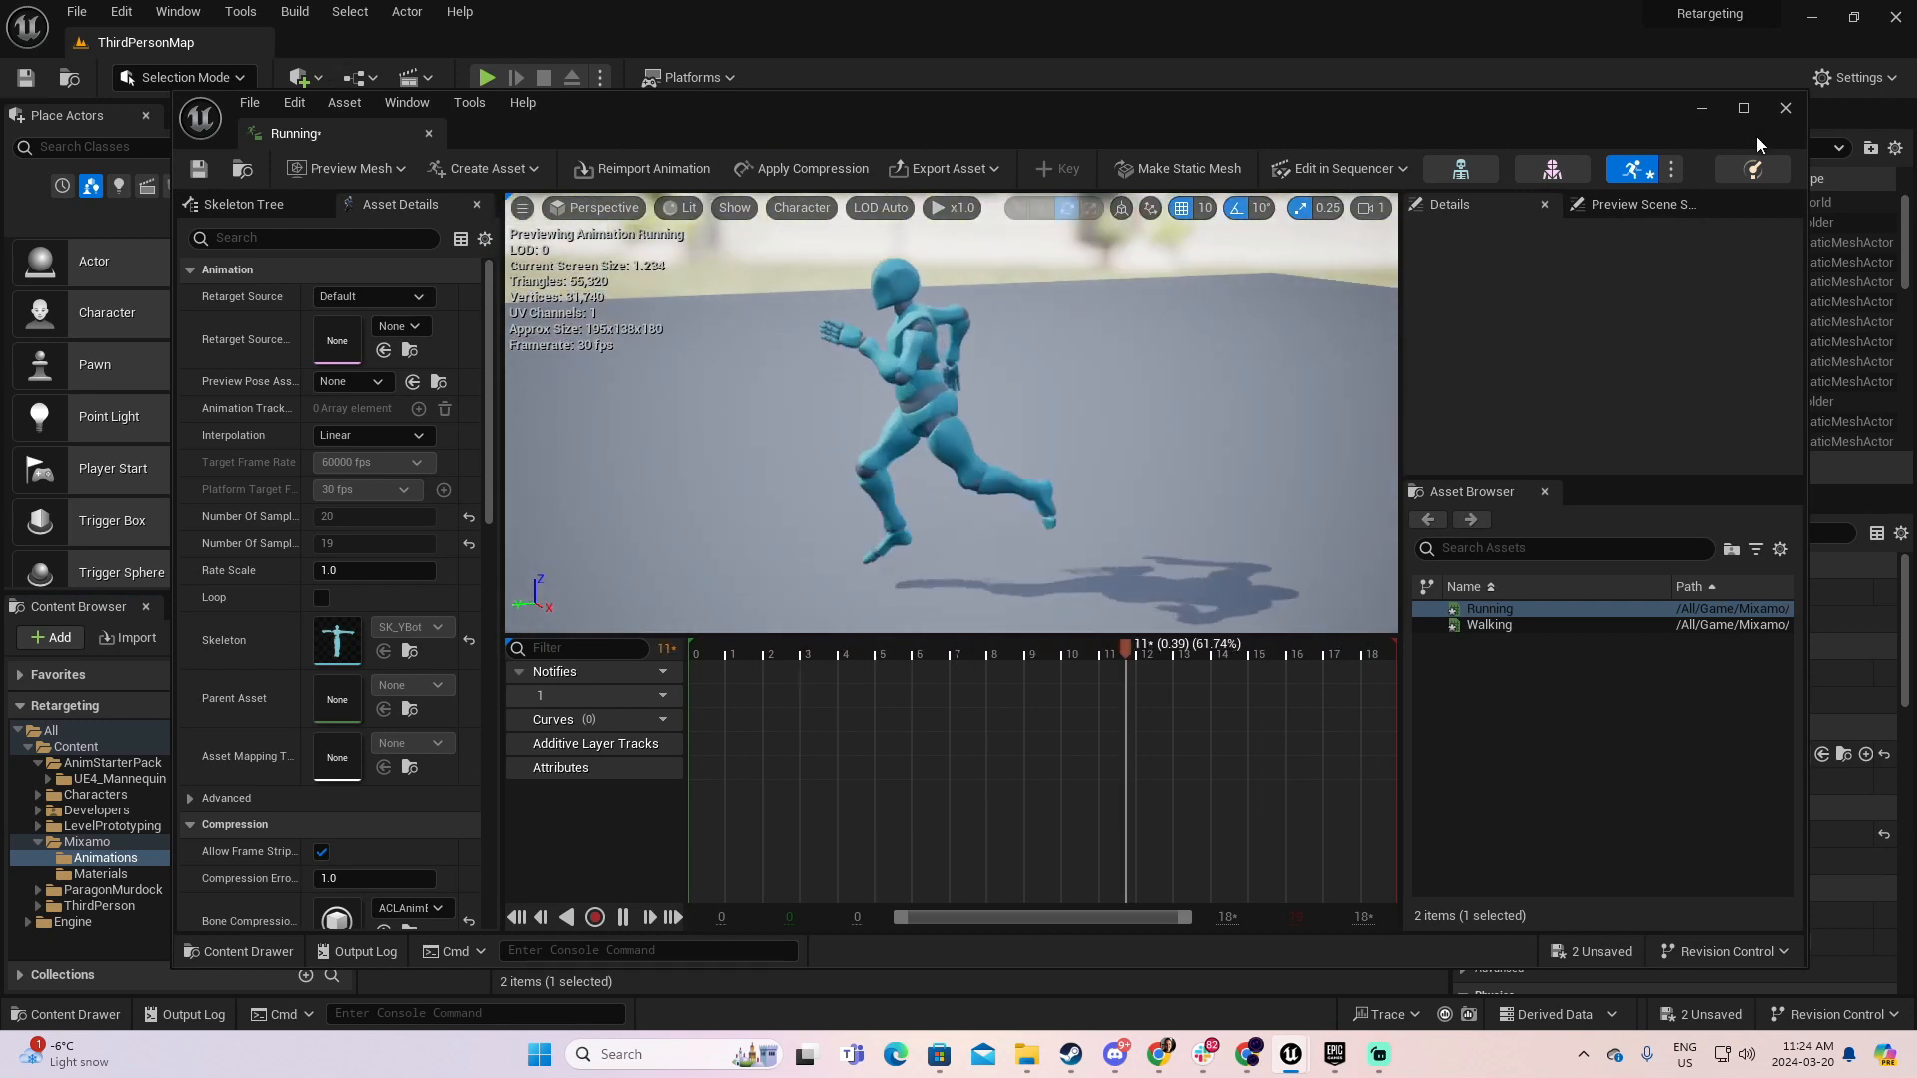
{"action": "left_click", "coordinate": [1786, 108]}
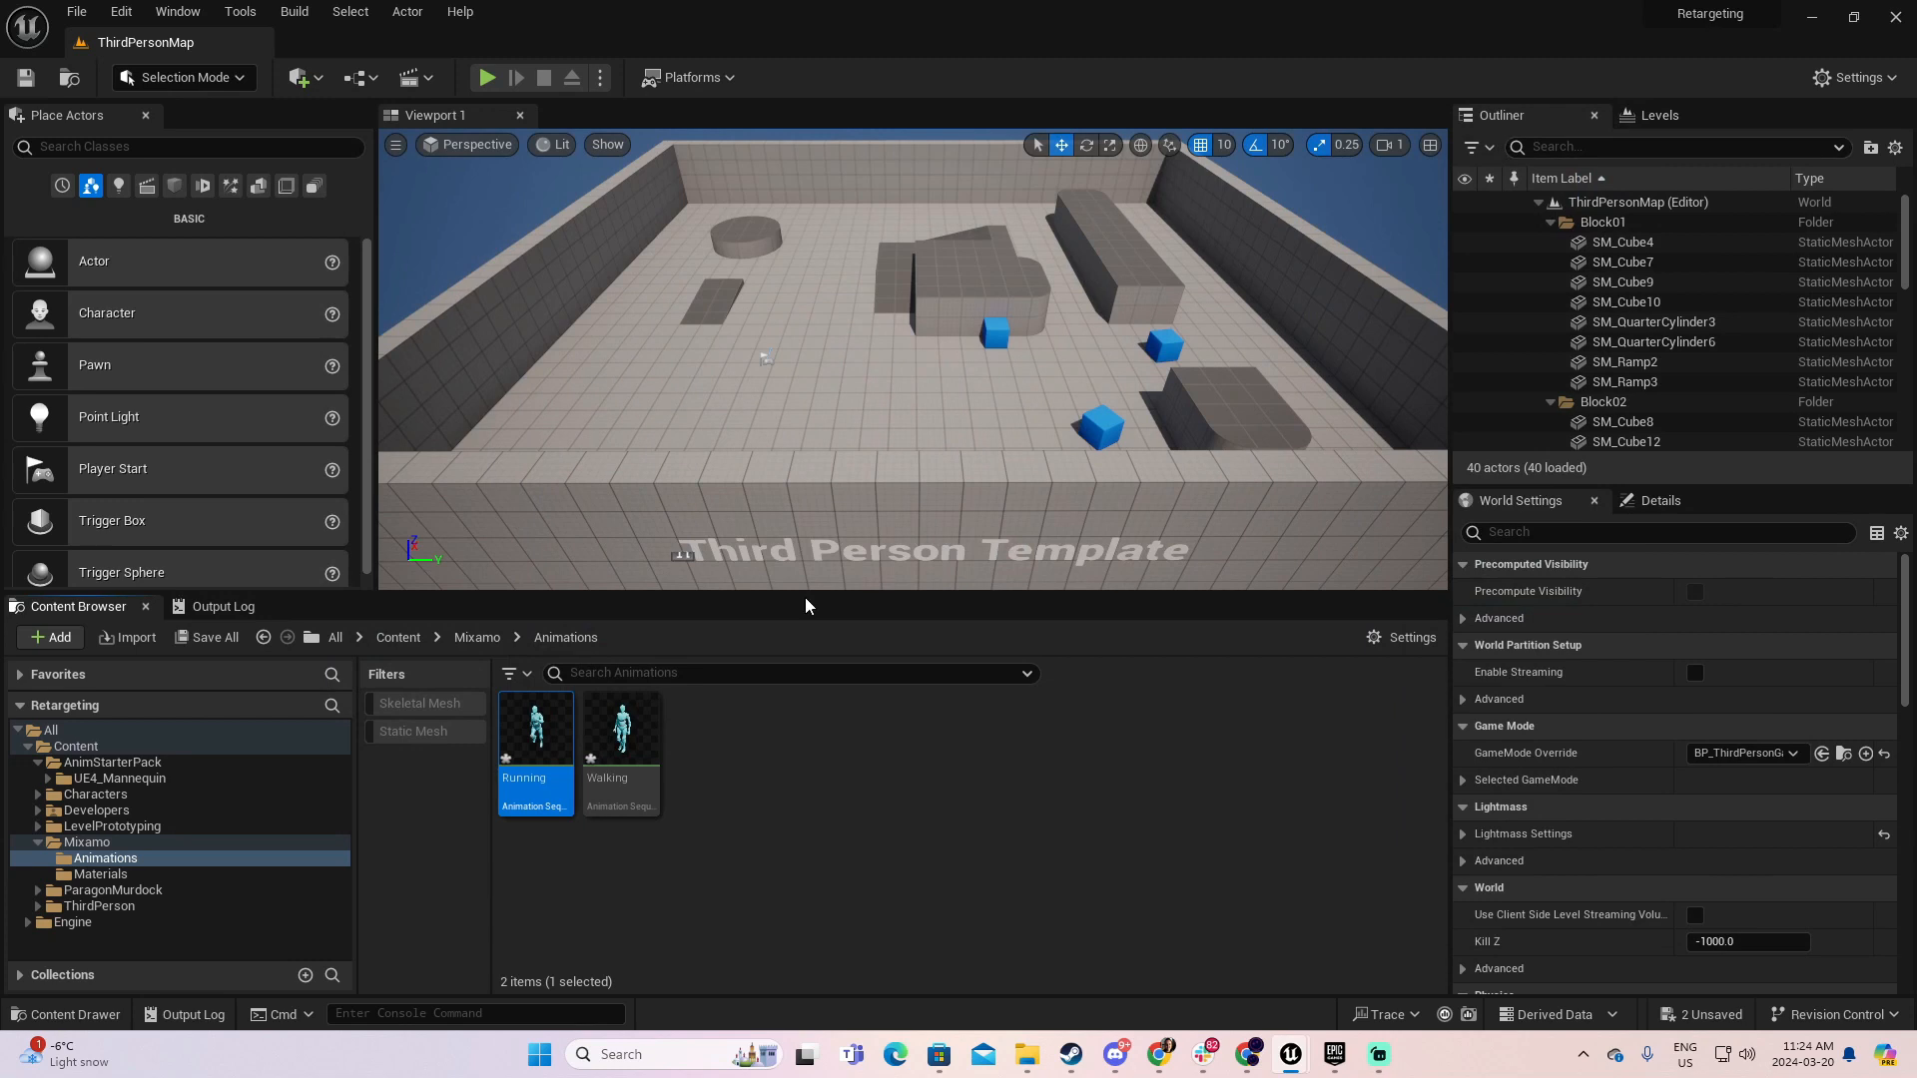
- Preview the imported Walking animation on the Y Bot from different angles and close its editor
{"action": "left_click", "coordinate": [633, 734]}
{"action": "double_click", "coordinate": [634, 736]}
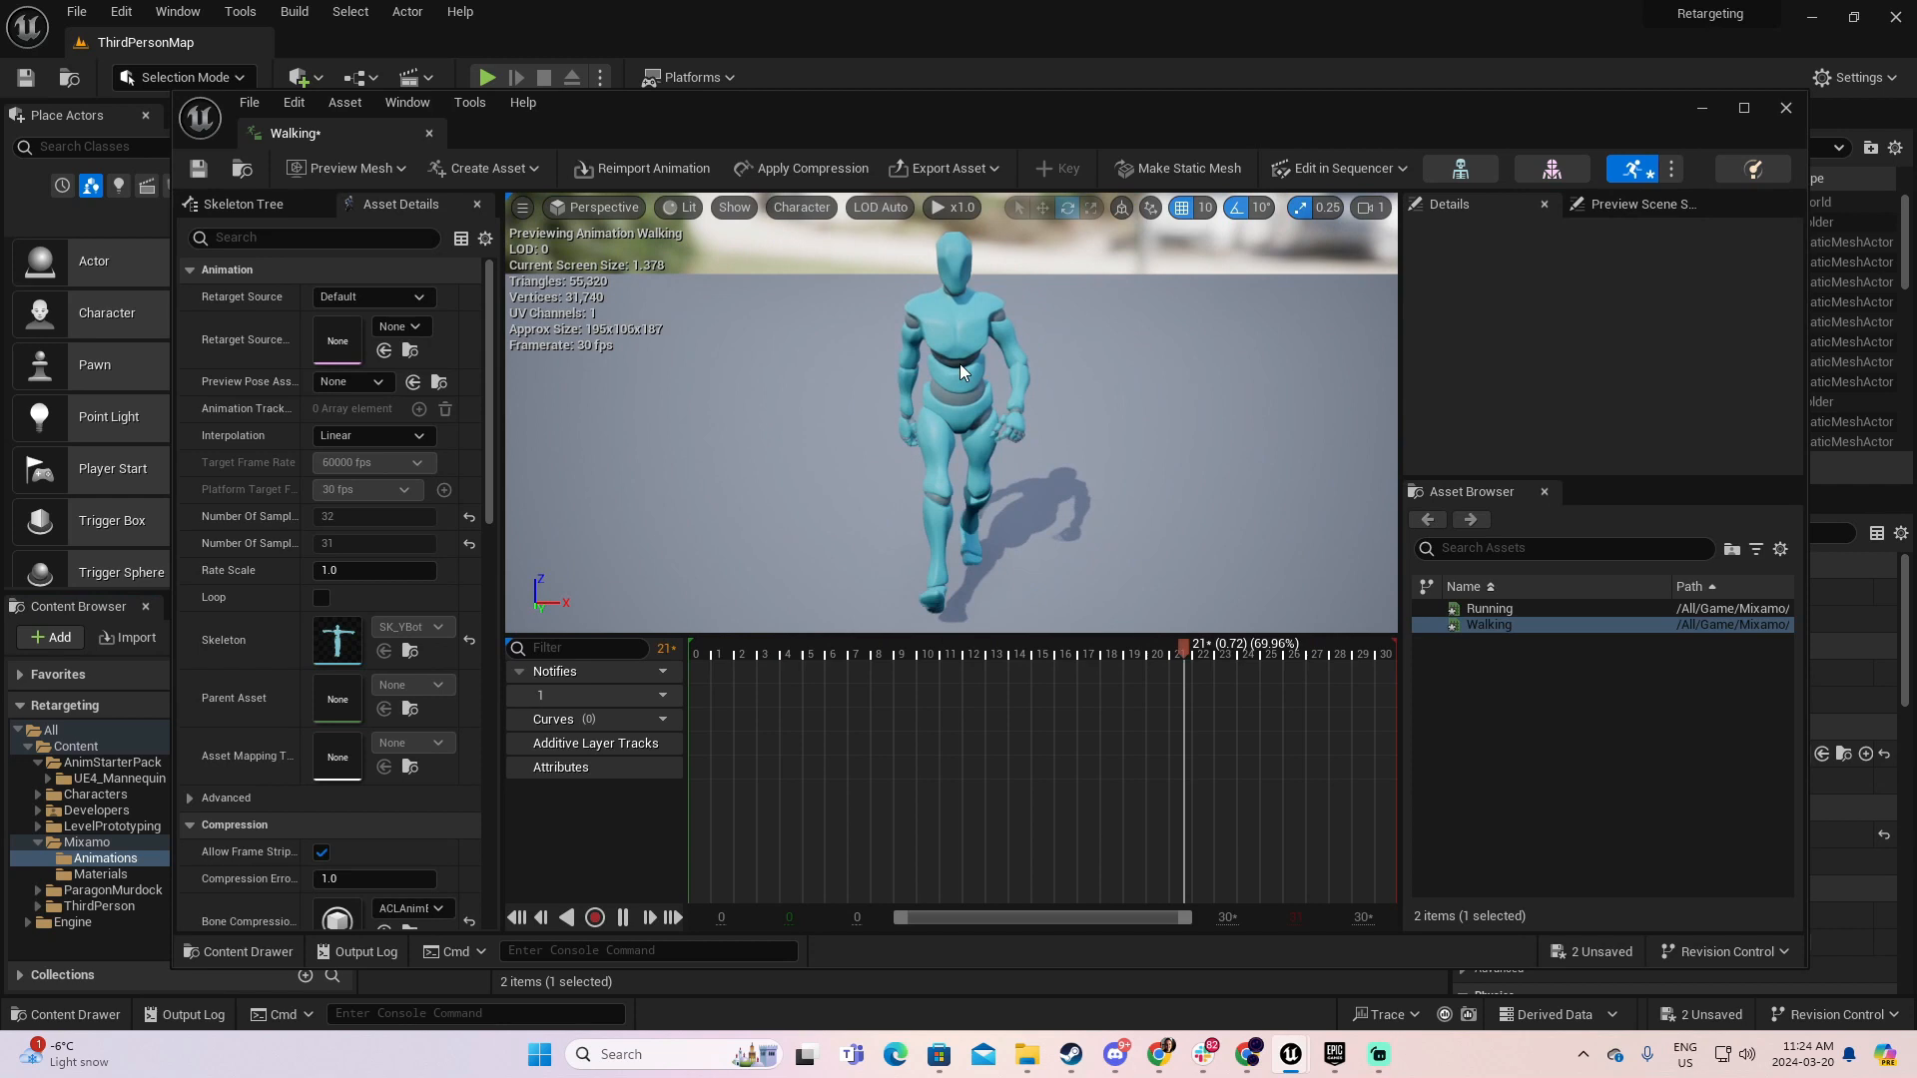
{"action": "left_click_drag", "start_coordinate": [968, 364], "coordinate": [1728, 385], "text": "alt"}
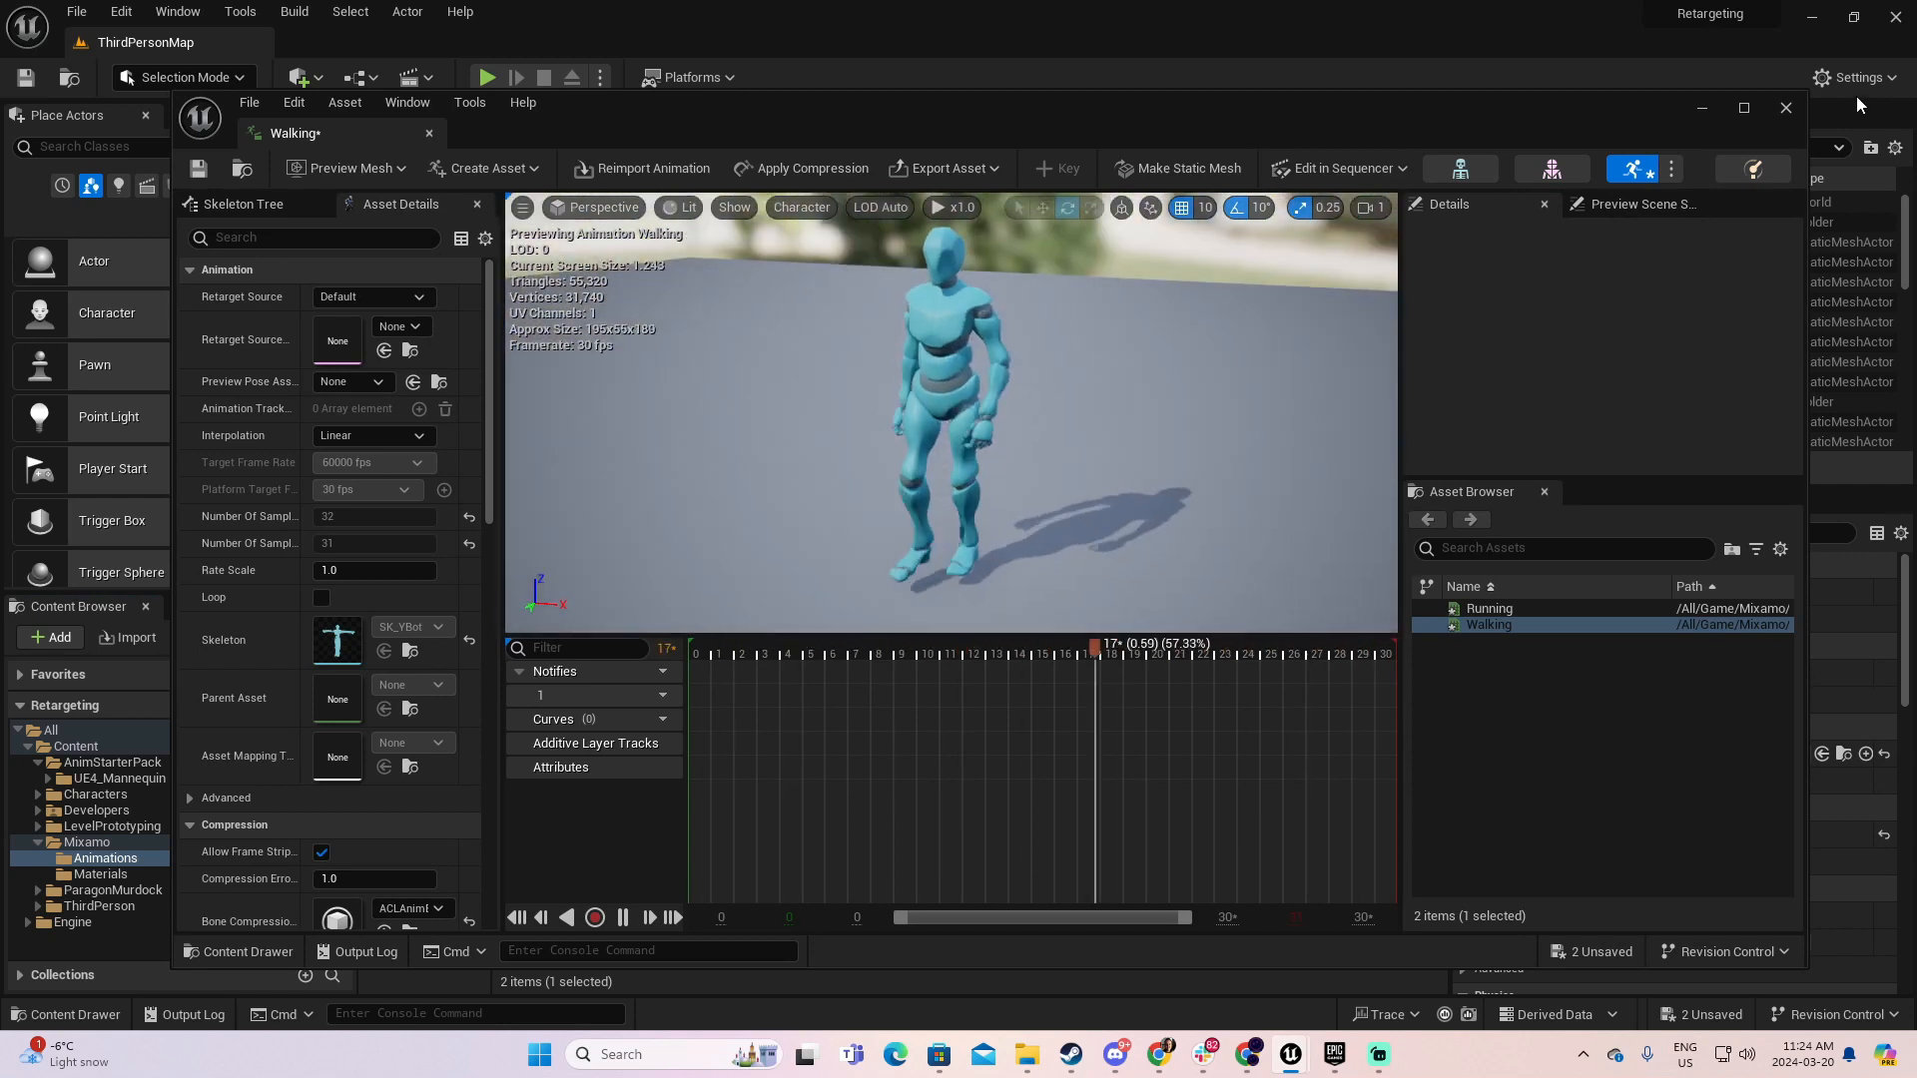
{"action": "left_click", "coordinate": [1787, 107]}
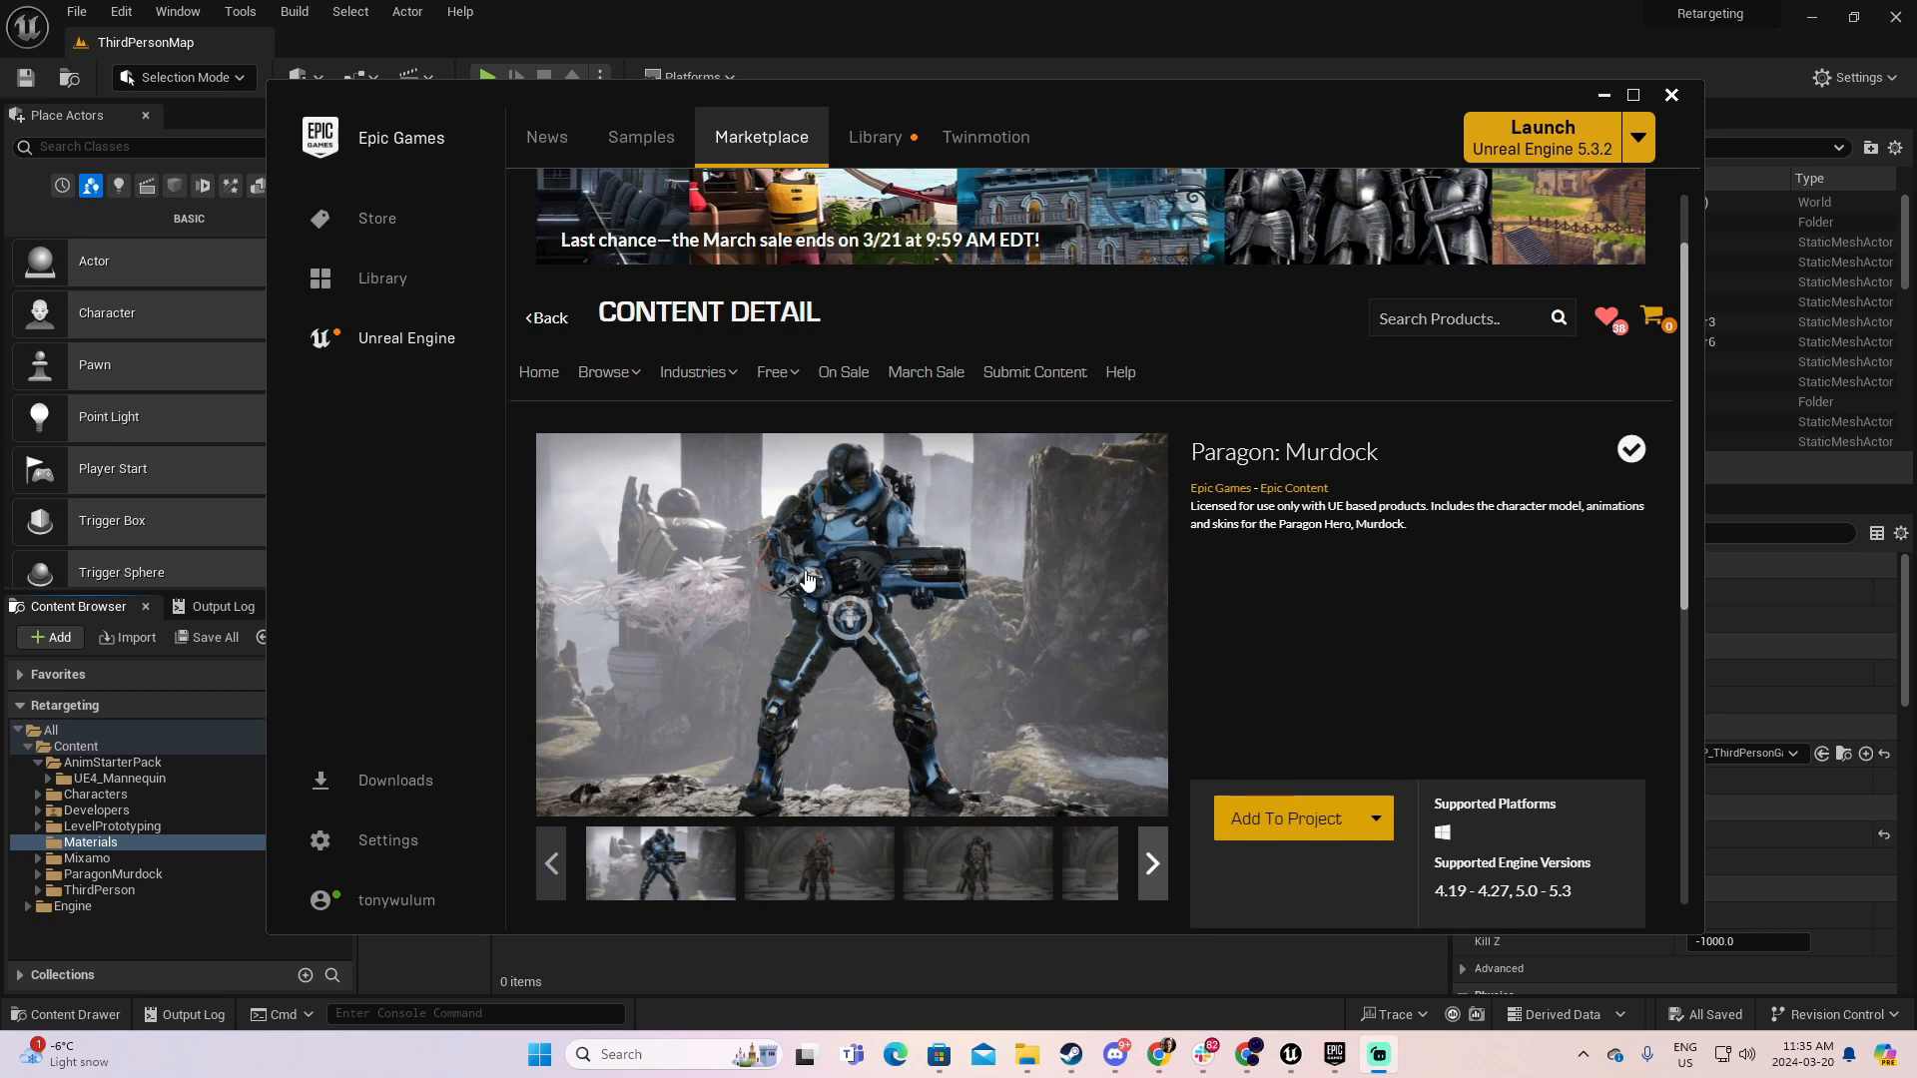
- View the Paragon: Murdock image enlarged in the Epic Games Launcher and search the Marketplace for "paragon"
{"action": "left_click", "coordinate": [852, 625]}
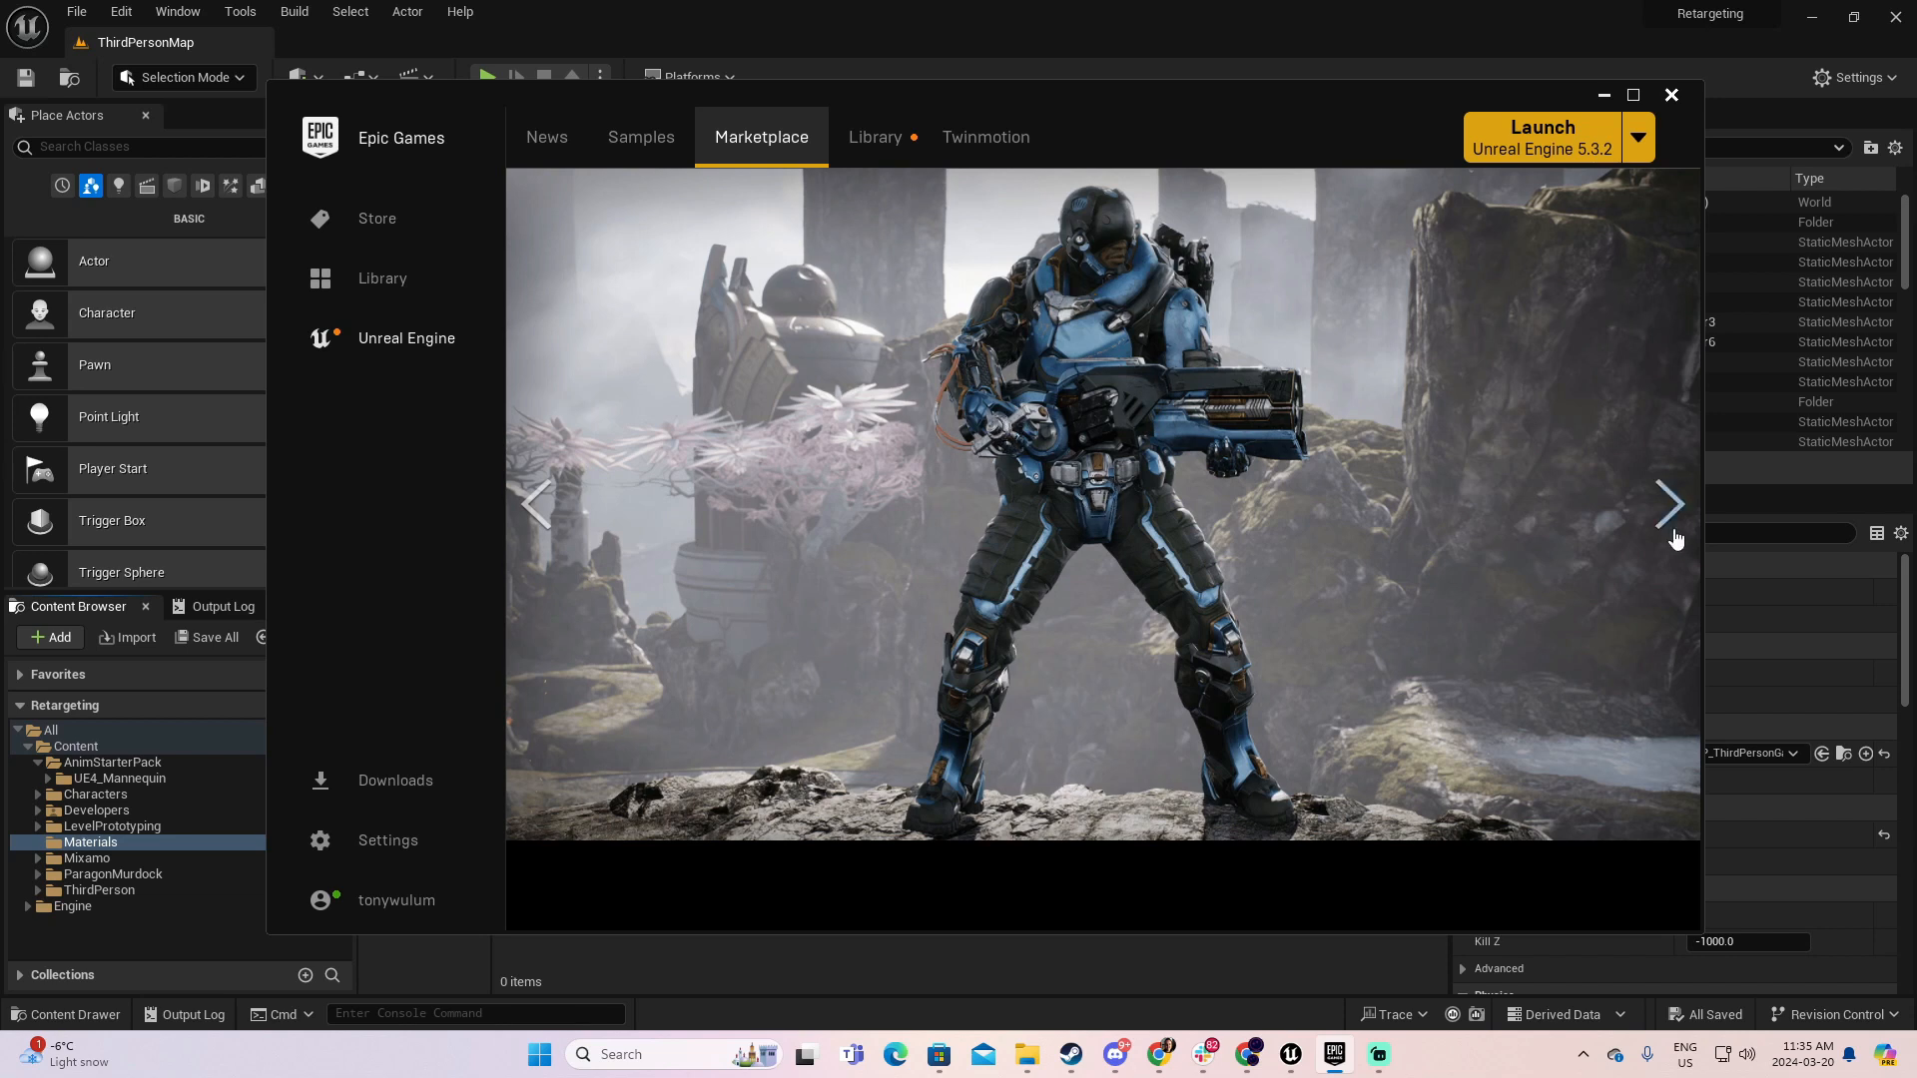
{"action": "left_click", "coordinate": [1298, 411]}
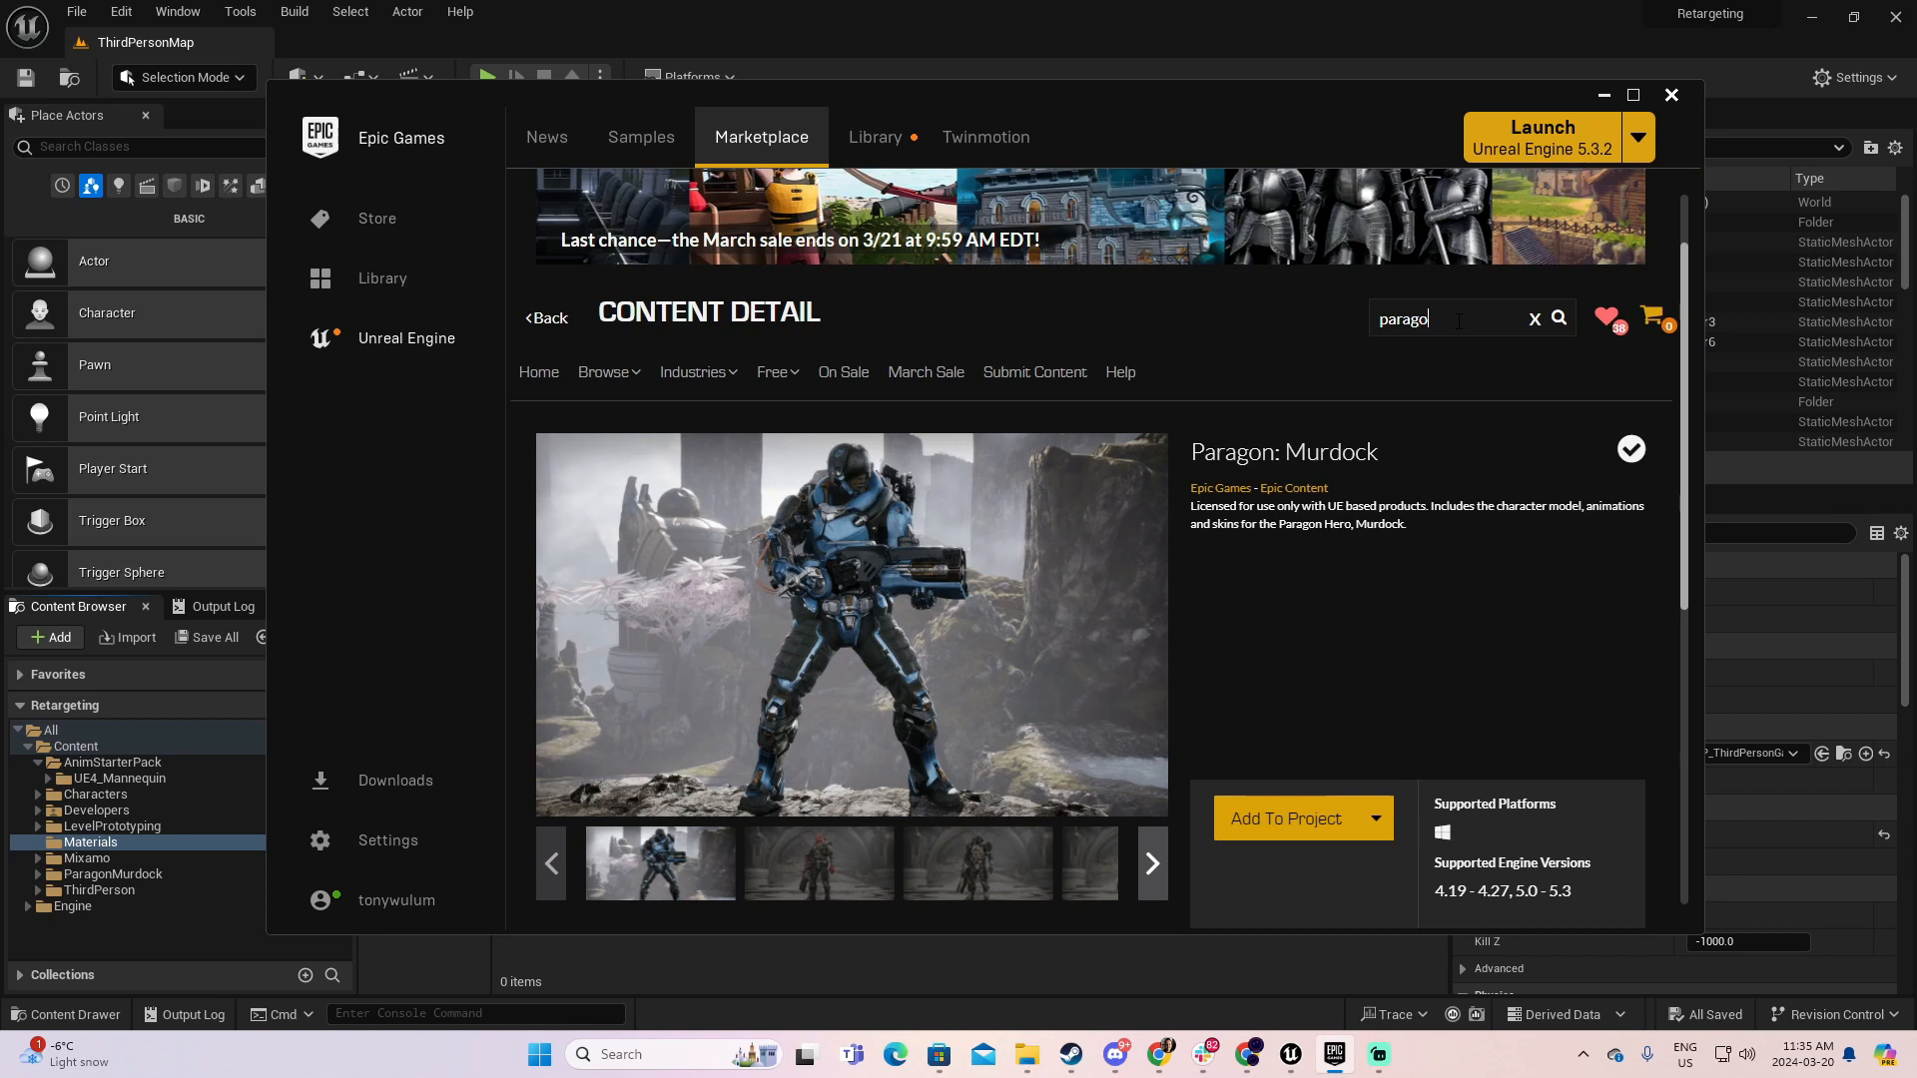
{"action": "scroll", "coordinate": [1298, 599], "scroll_direction": "down", "scroll_amount": 2}
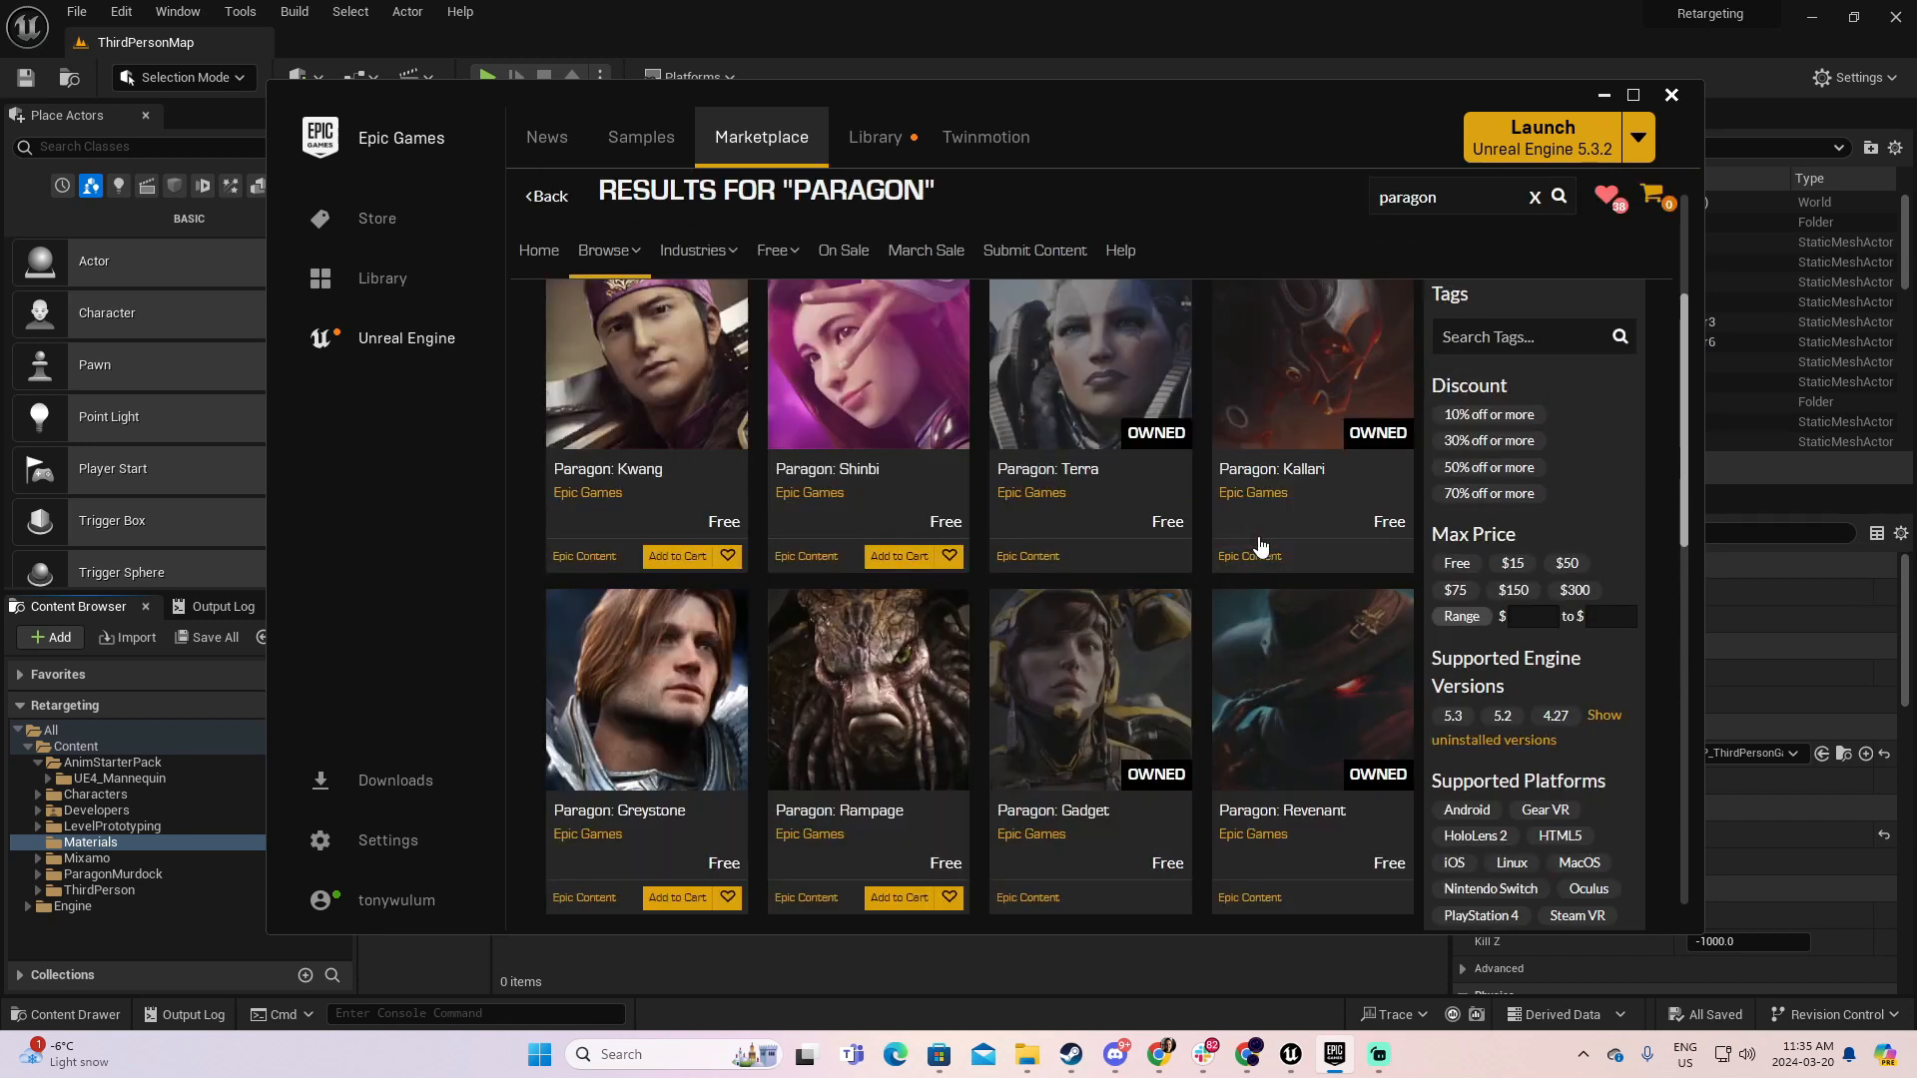
- Browse the Paragon characters in the Marketplace search results, including the second results page
{"action": "scroll", "coordinate": [1305, 599], "scroll_direction": "down", "scroll_amount": 5}
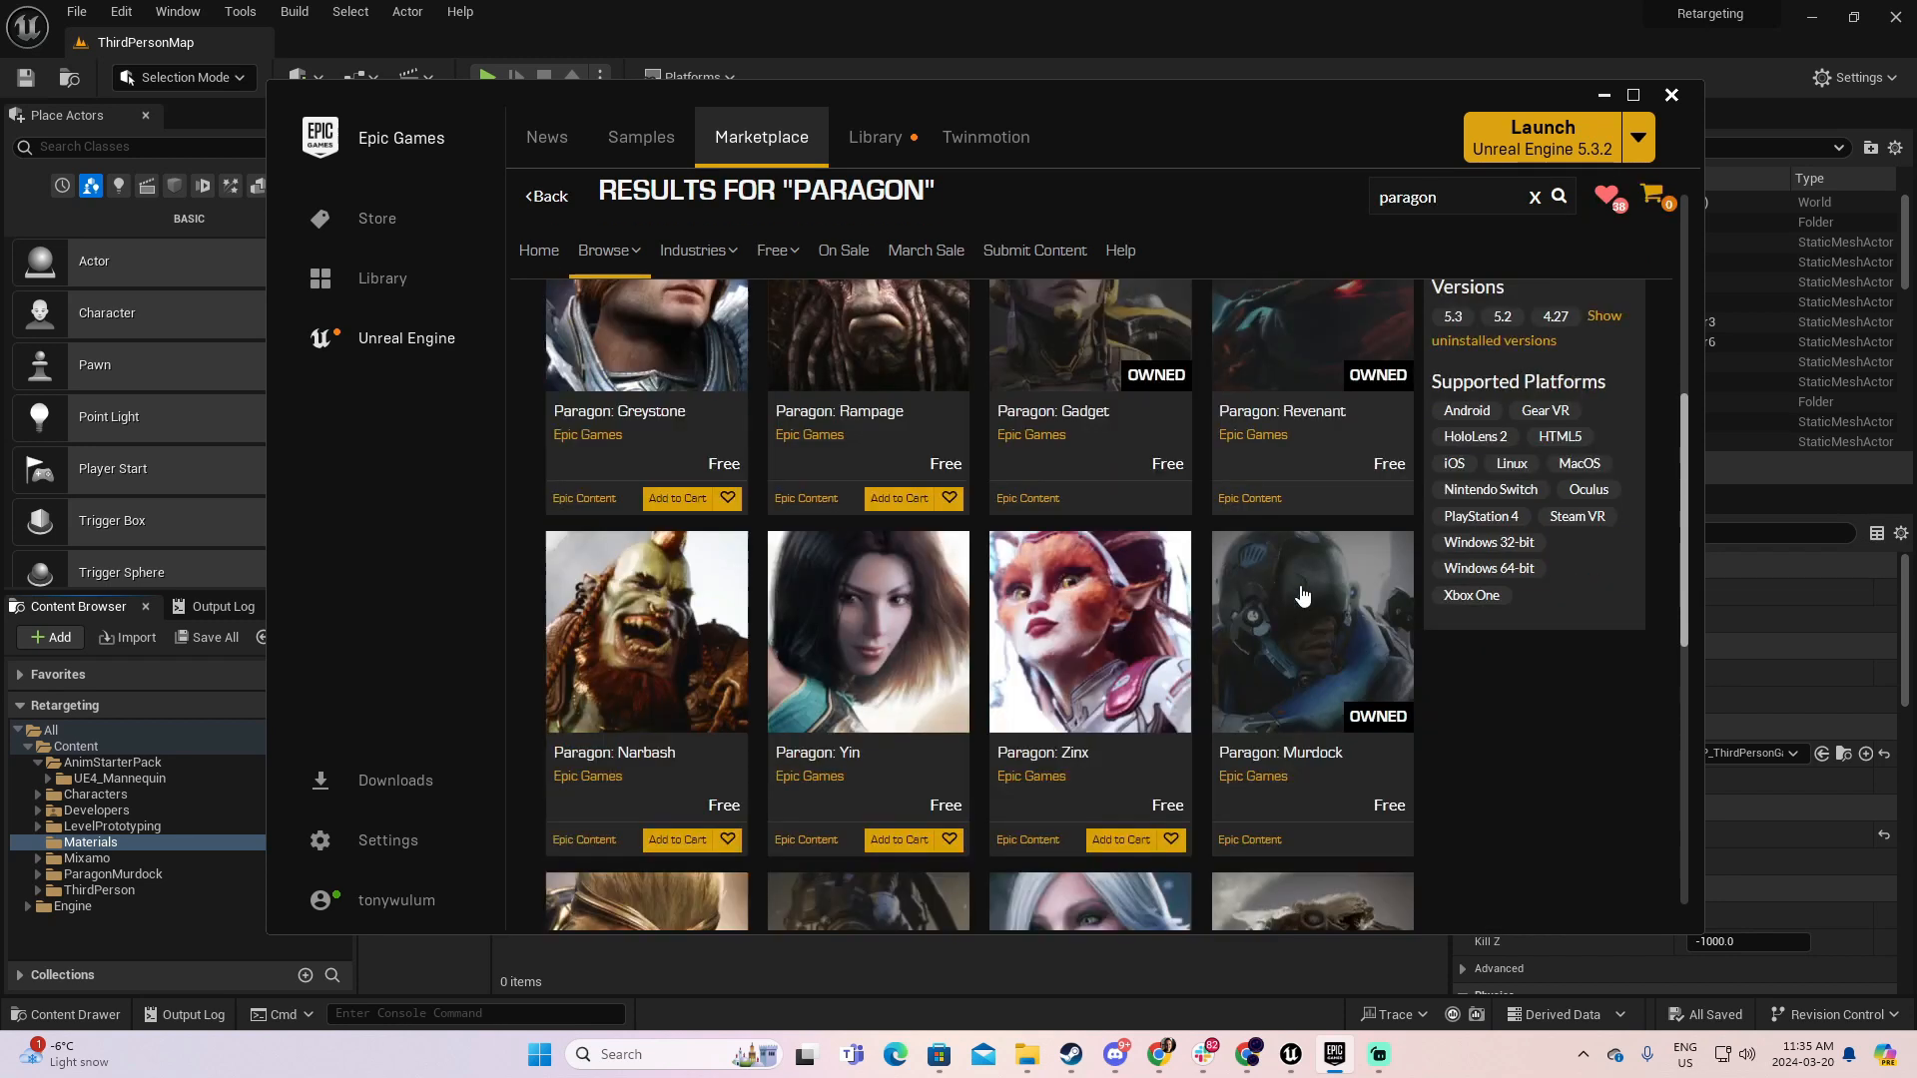
{"action": "scroll", "coordinate": [1303, 596], "scroll_direction": "down", "scroll_amount": 6}
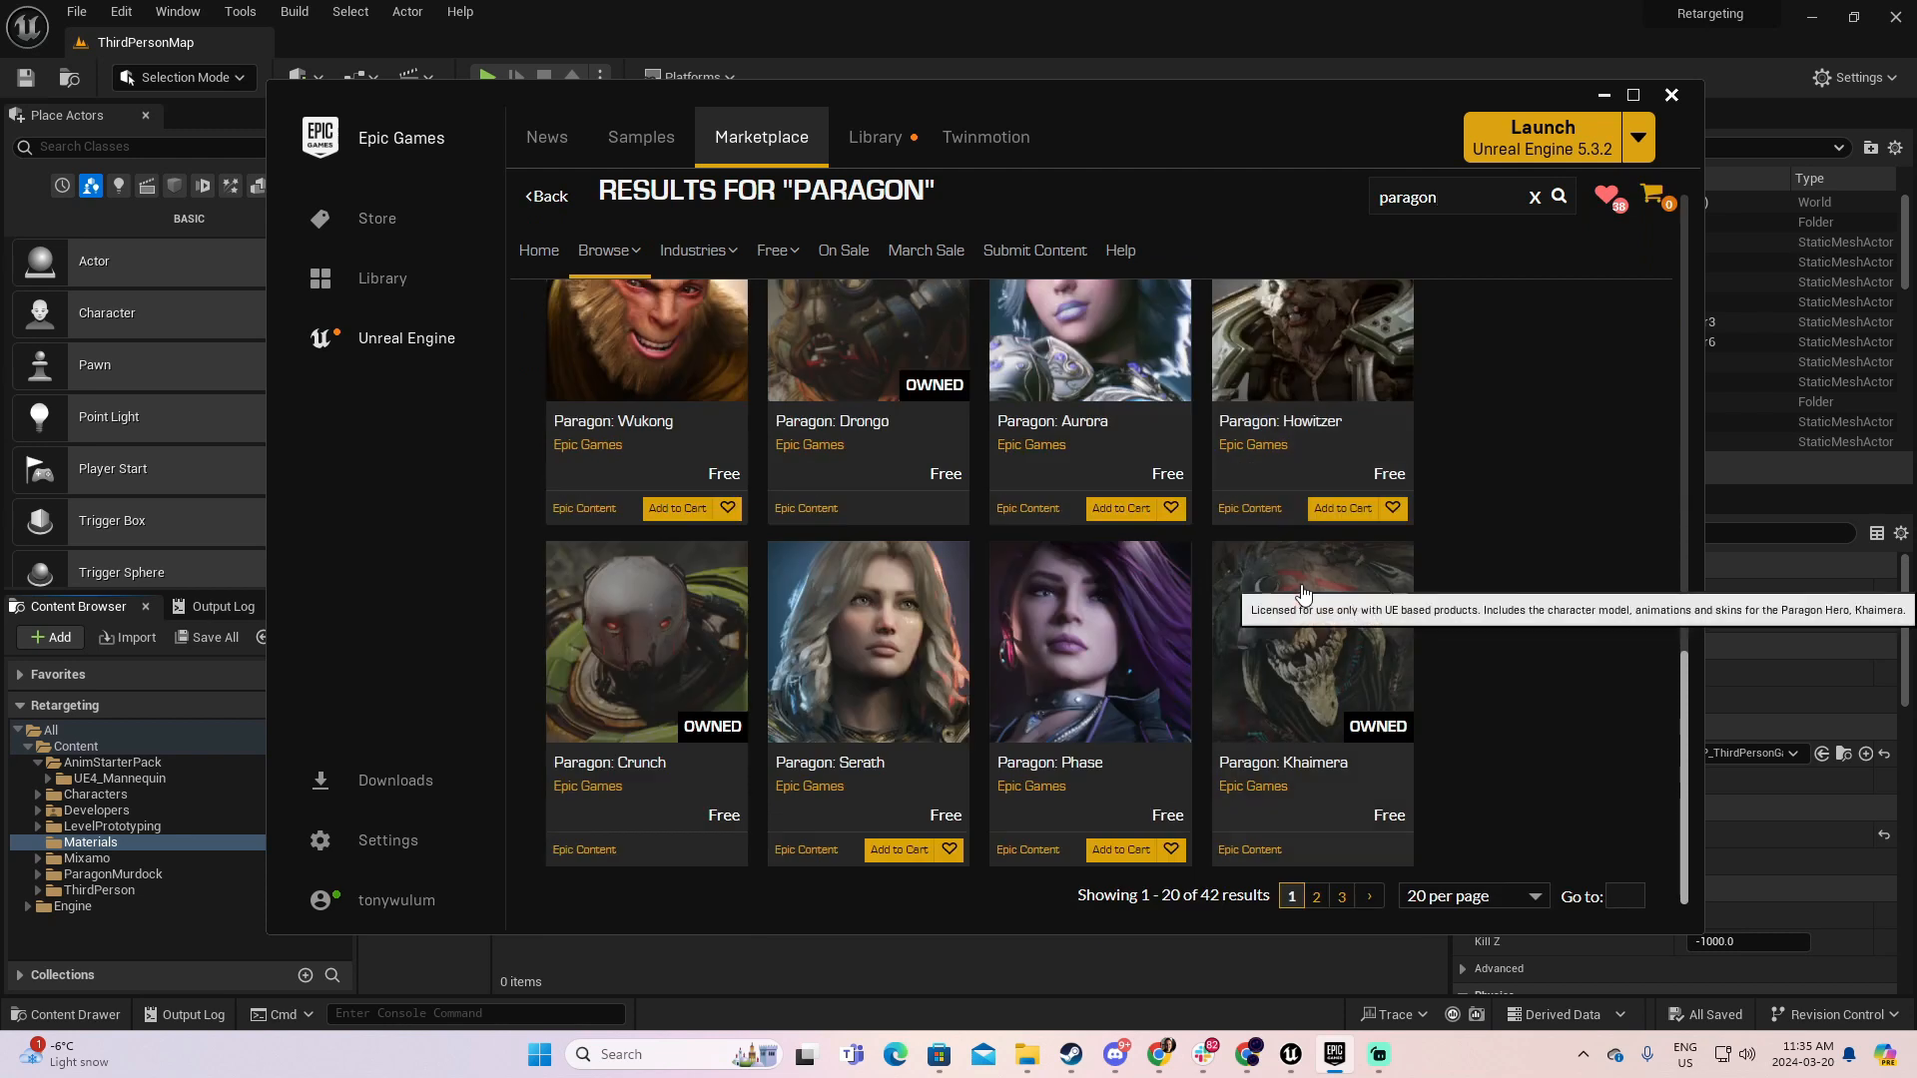
{"action": "scroll", "coordinate": [1261, 520], "scroll_direction": "up", "scroll_amount": 8}
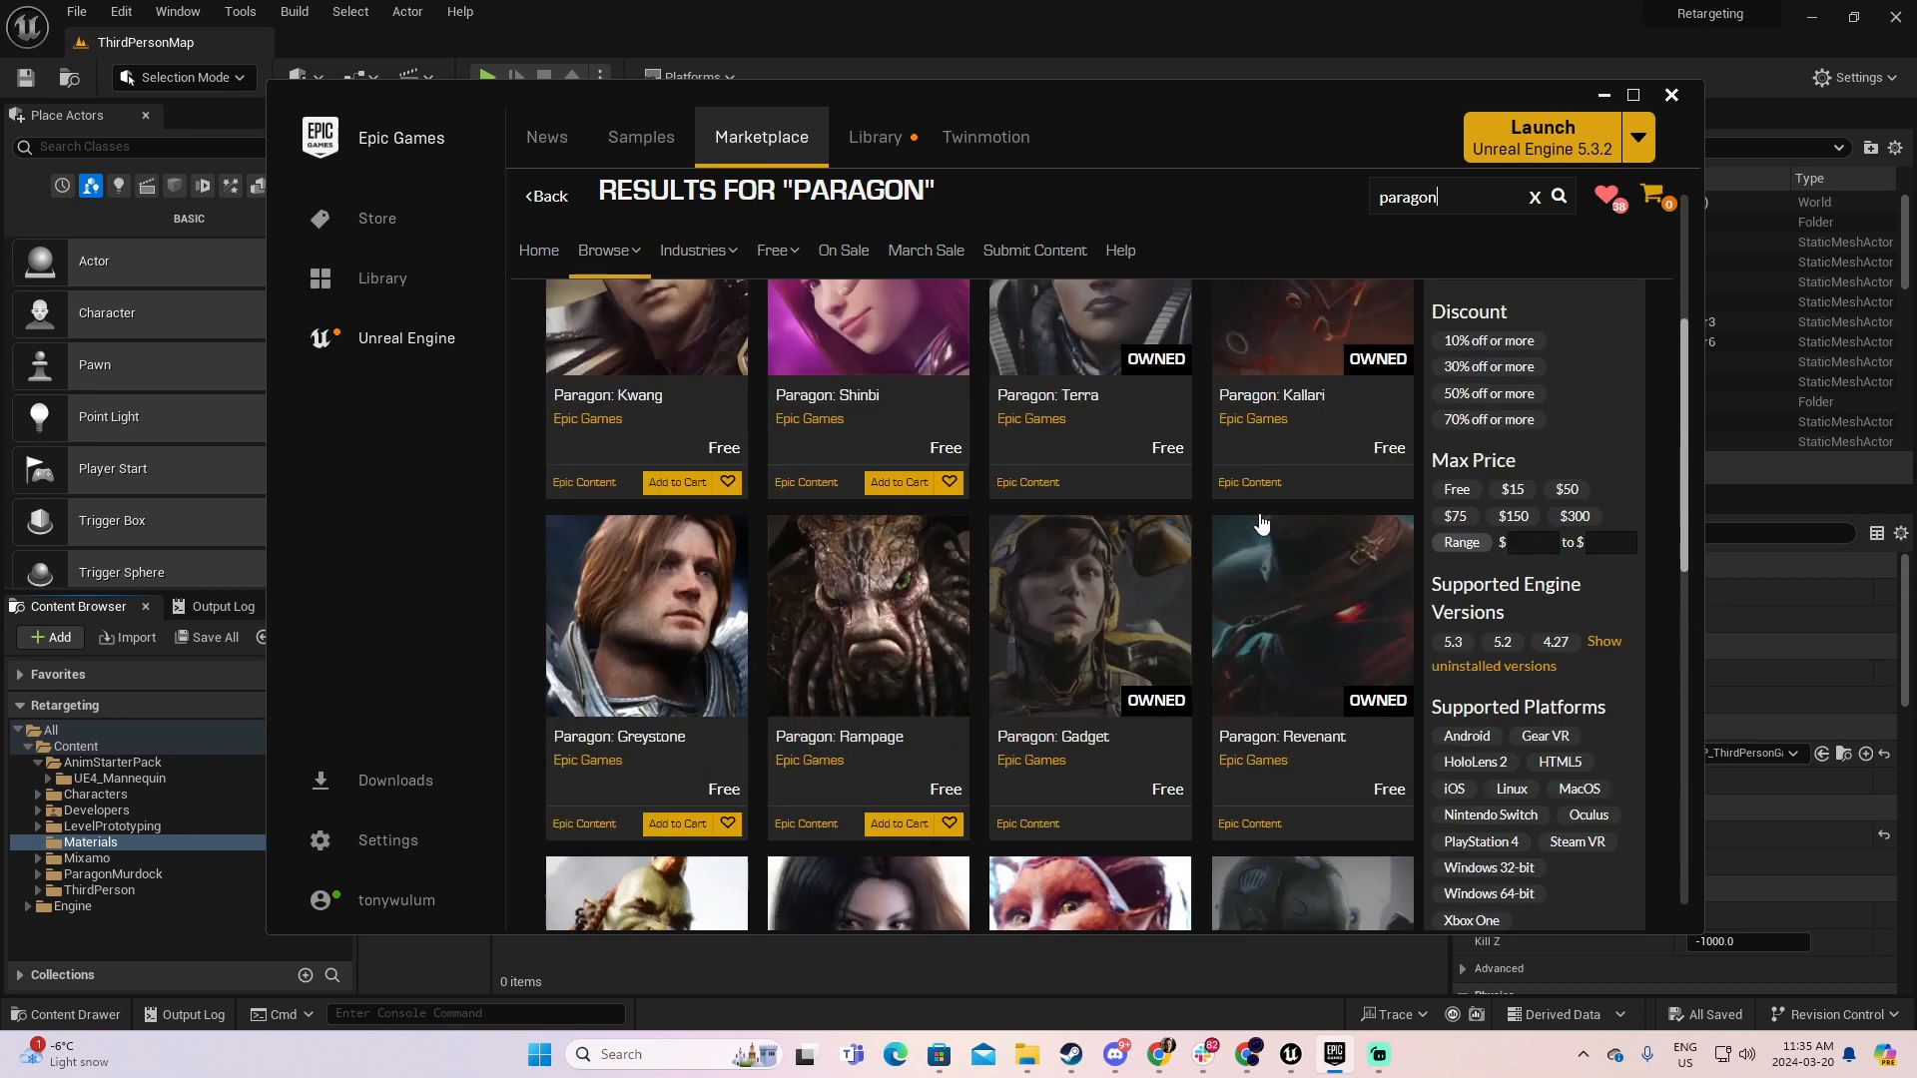
{"action": "scroll", "coordinate": [1260, 514], "scroll_direction": "up", "scroll_amount": 2}
{"action": "scroll", "coordinate": [1258, 517], "scroll_direction": "down", "scroll_amount": 10}
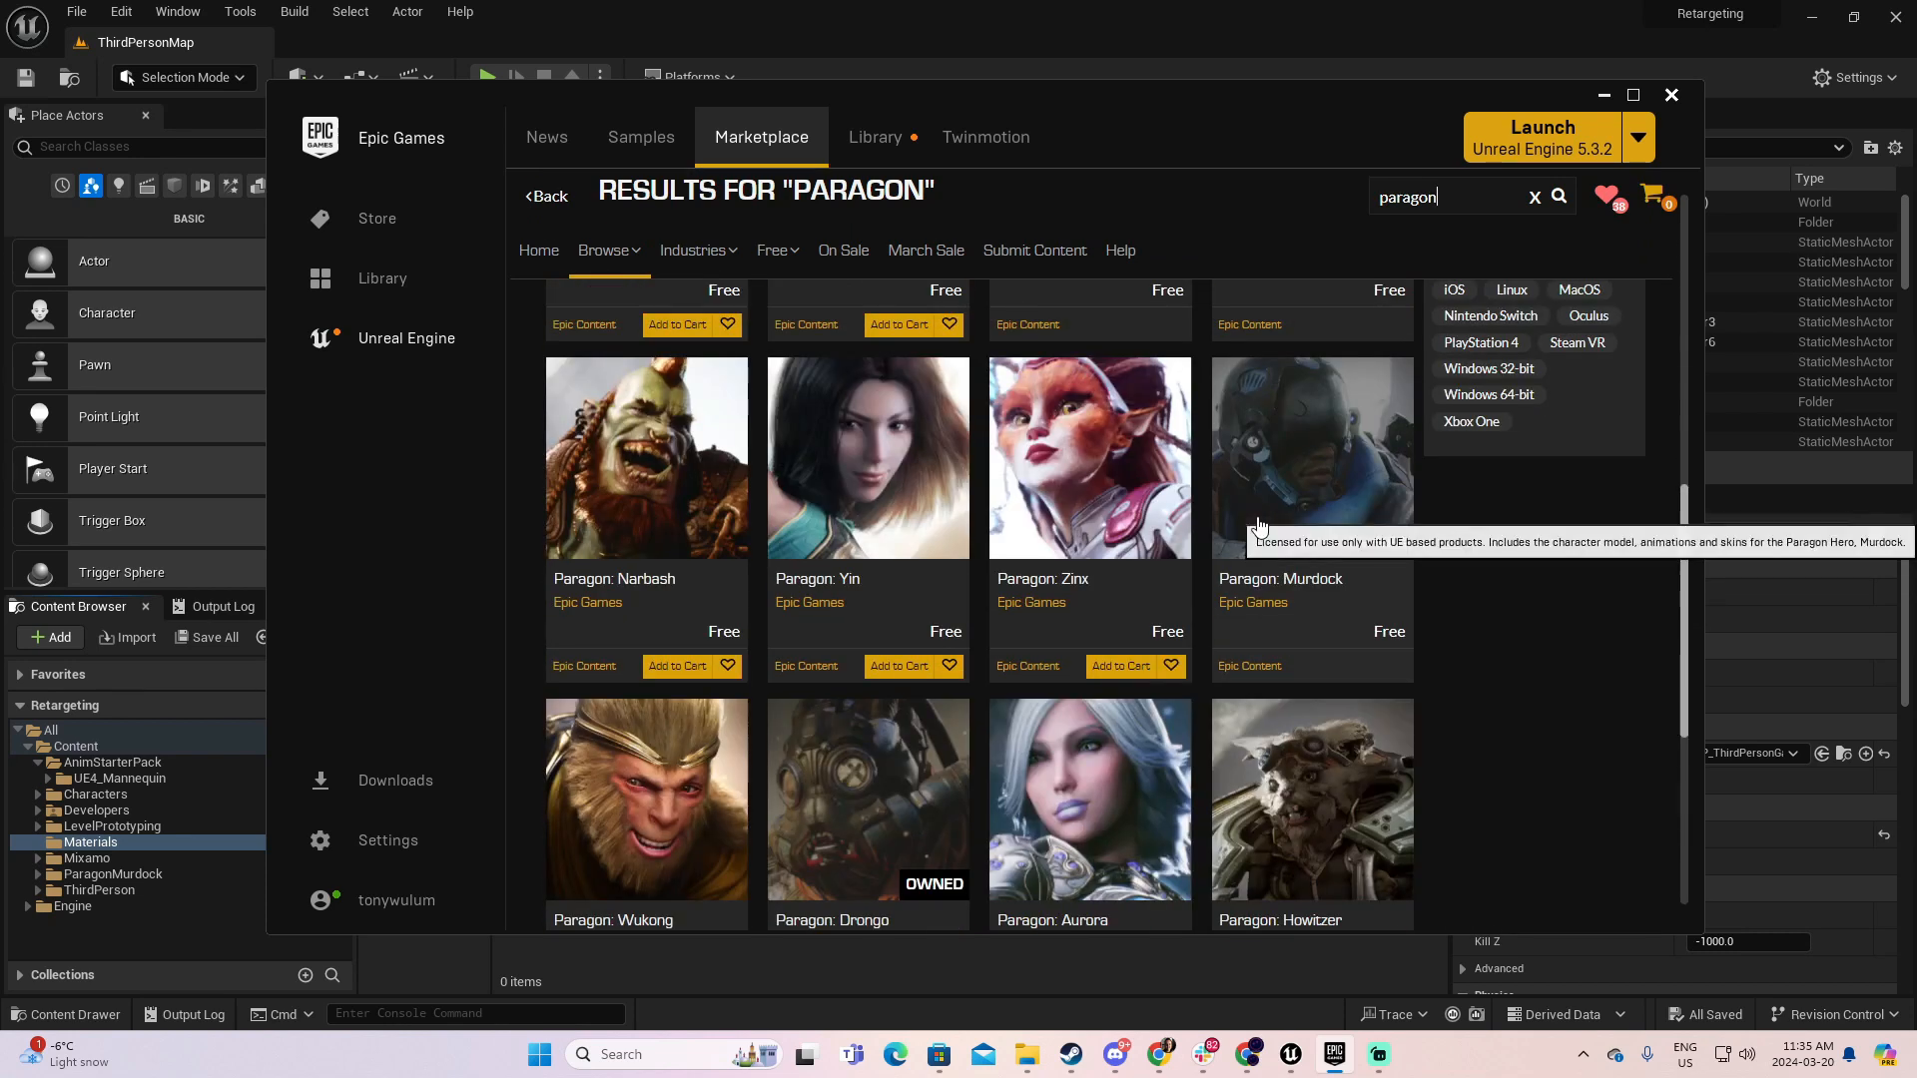
{"action": "left_click", "coordinate": [1318, 897]}
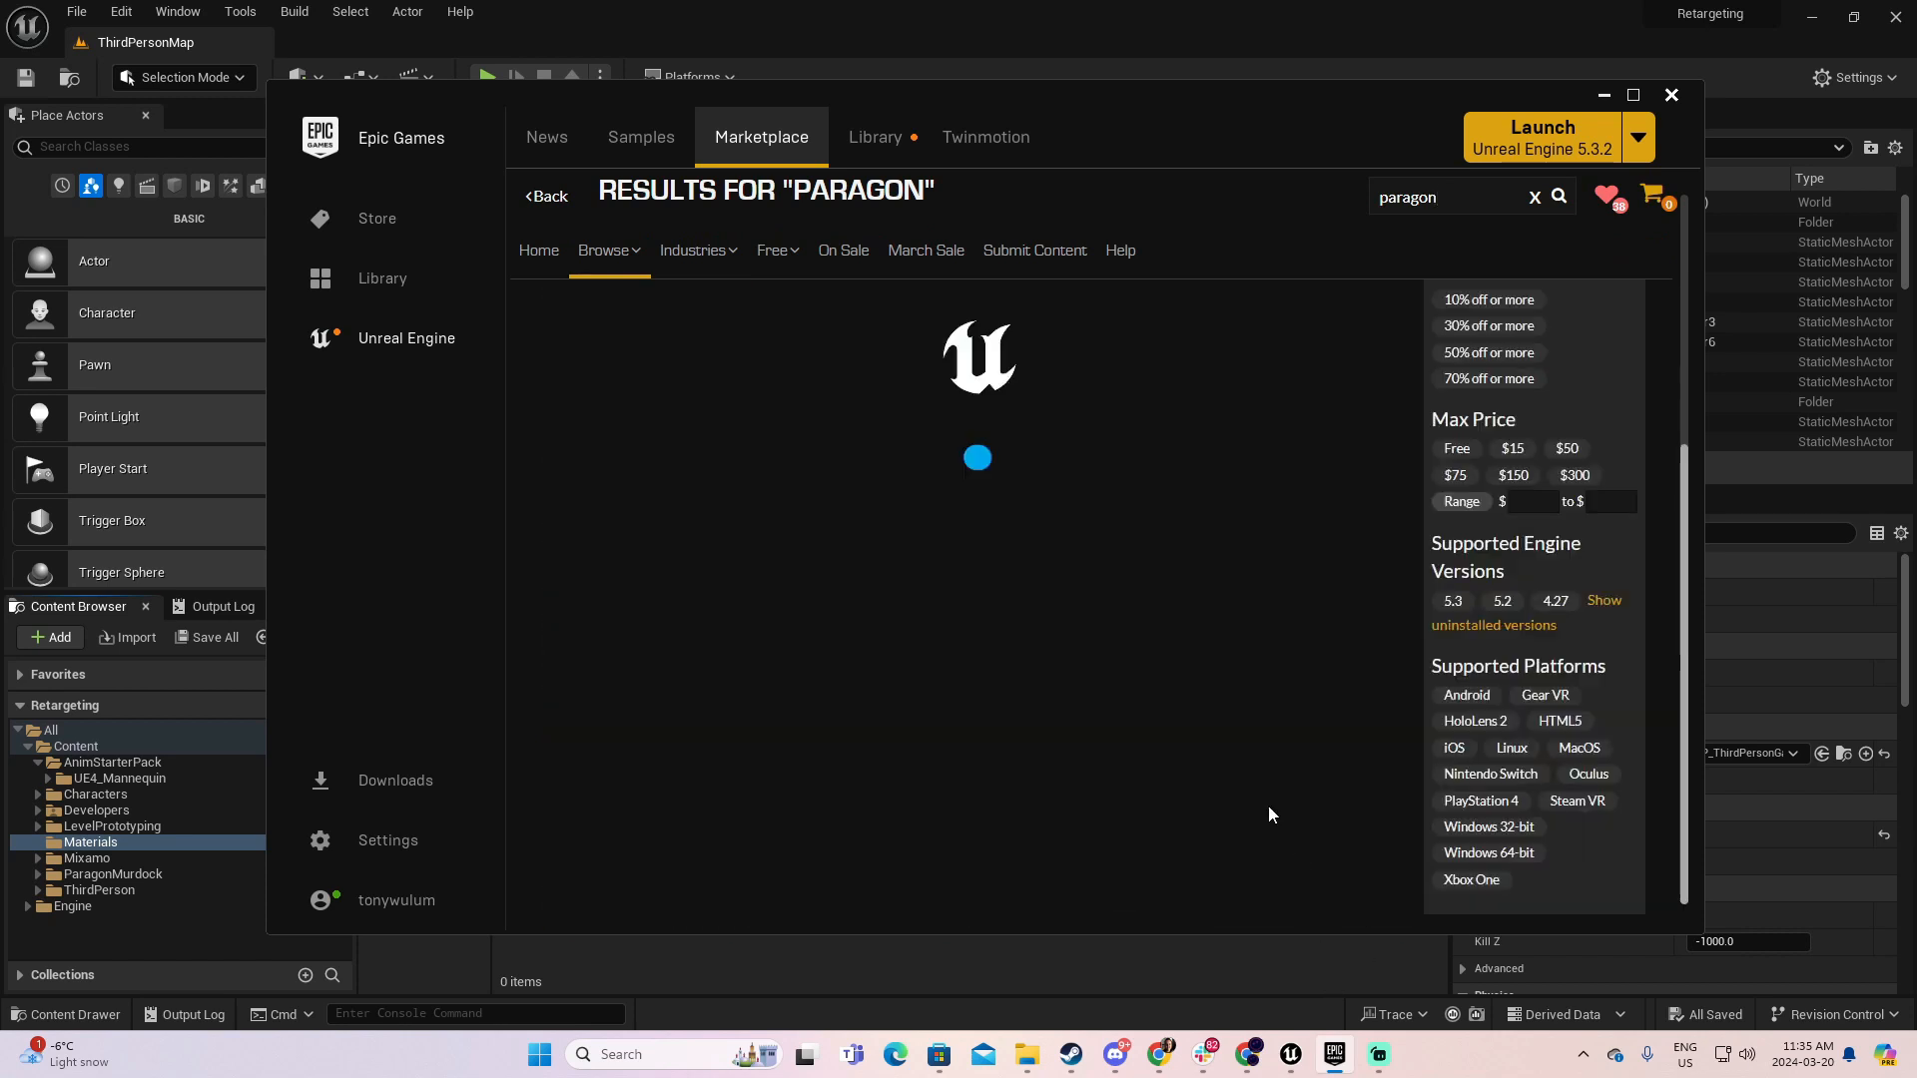
{"action": "scroll", "coordinate": [1246, 651], "scroll_direction": "up", "scroll_amount": 6}
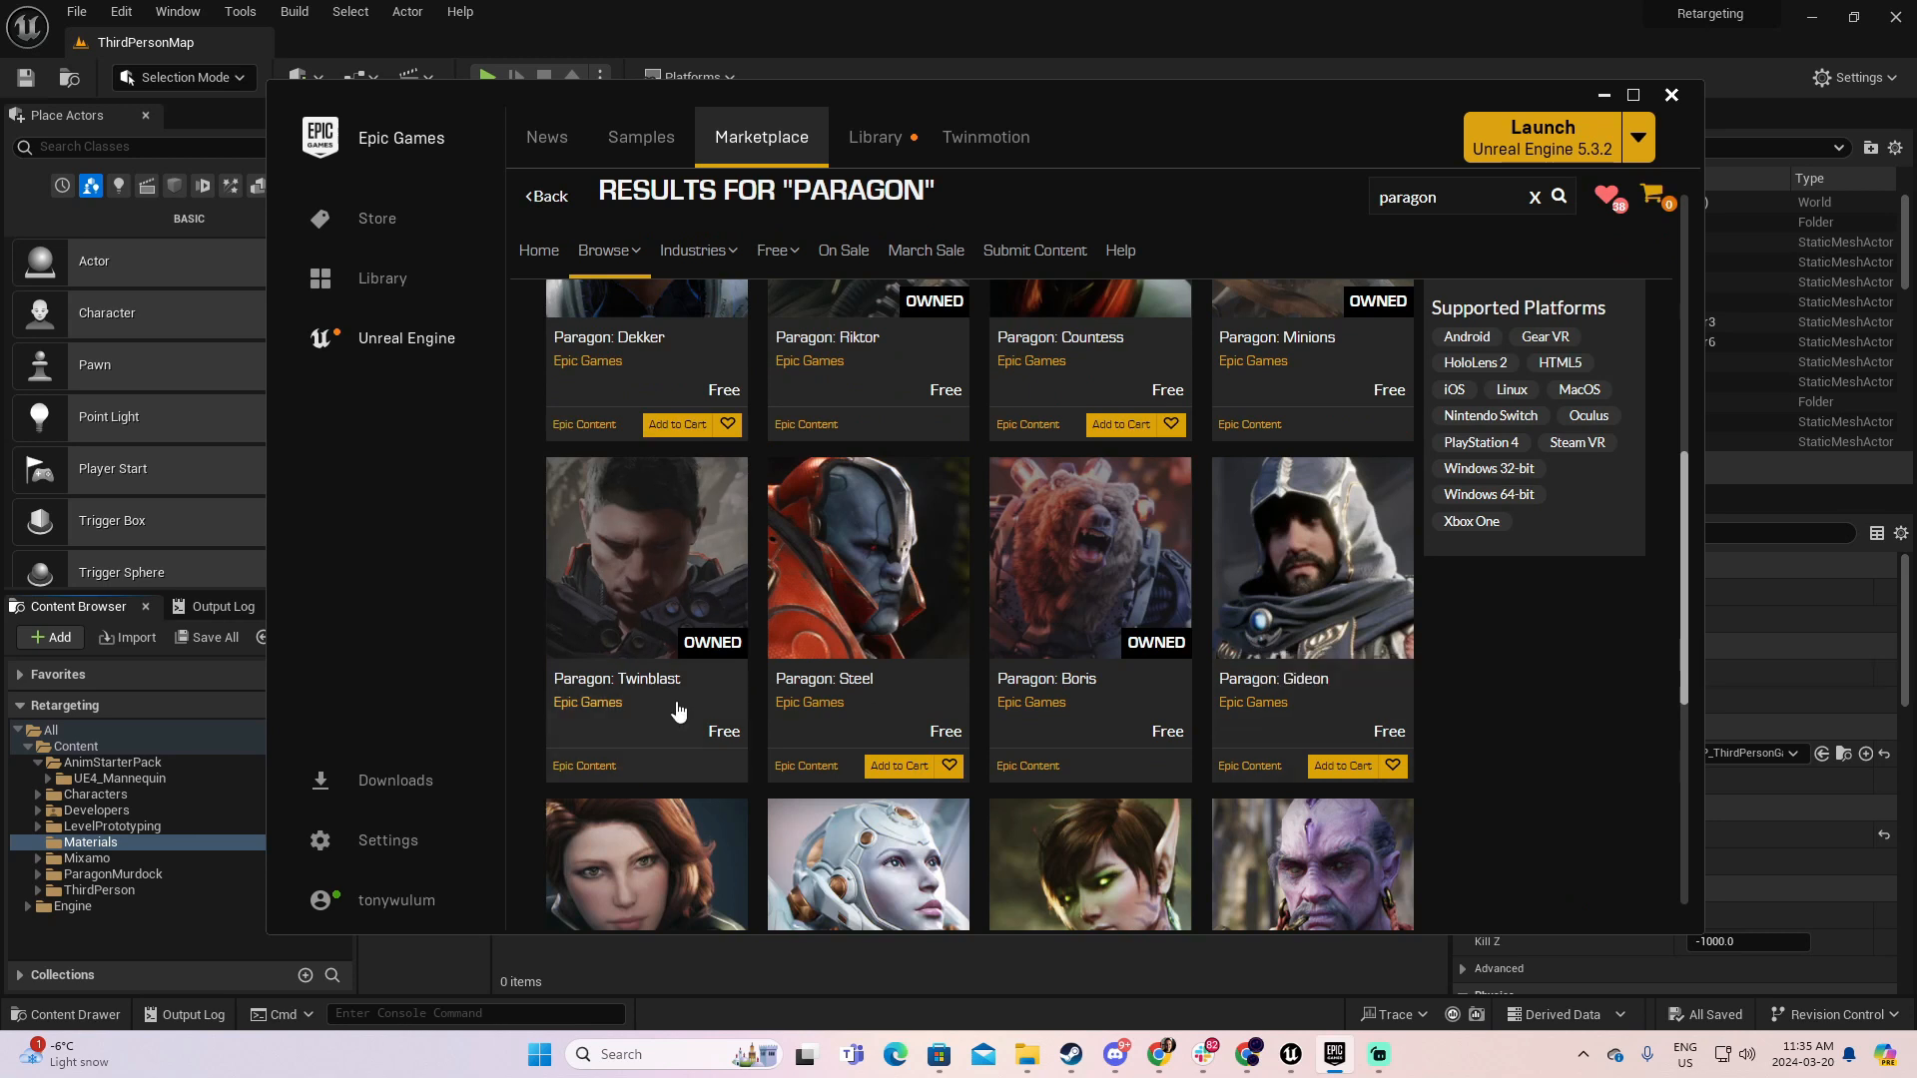
- Open the Paragon: Twinblast product page and review its description and technical details
{"action": "left_click", "coordinate": [659, 556]}
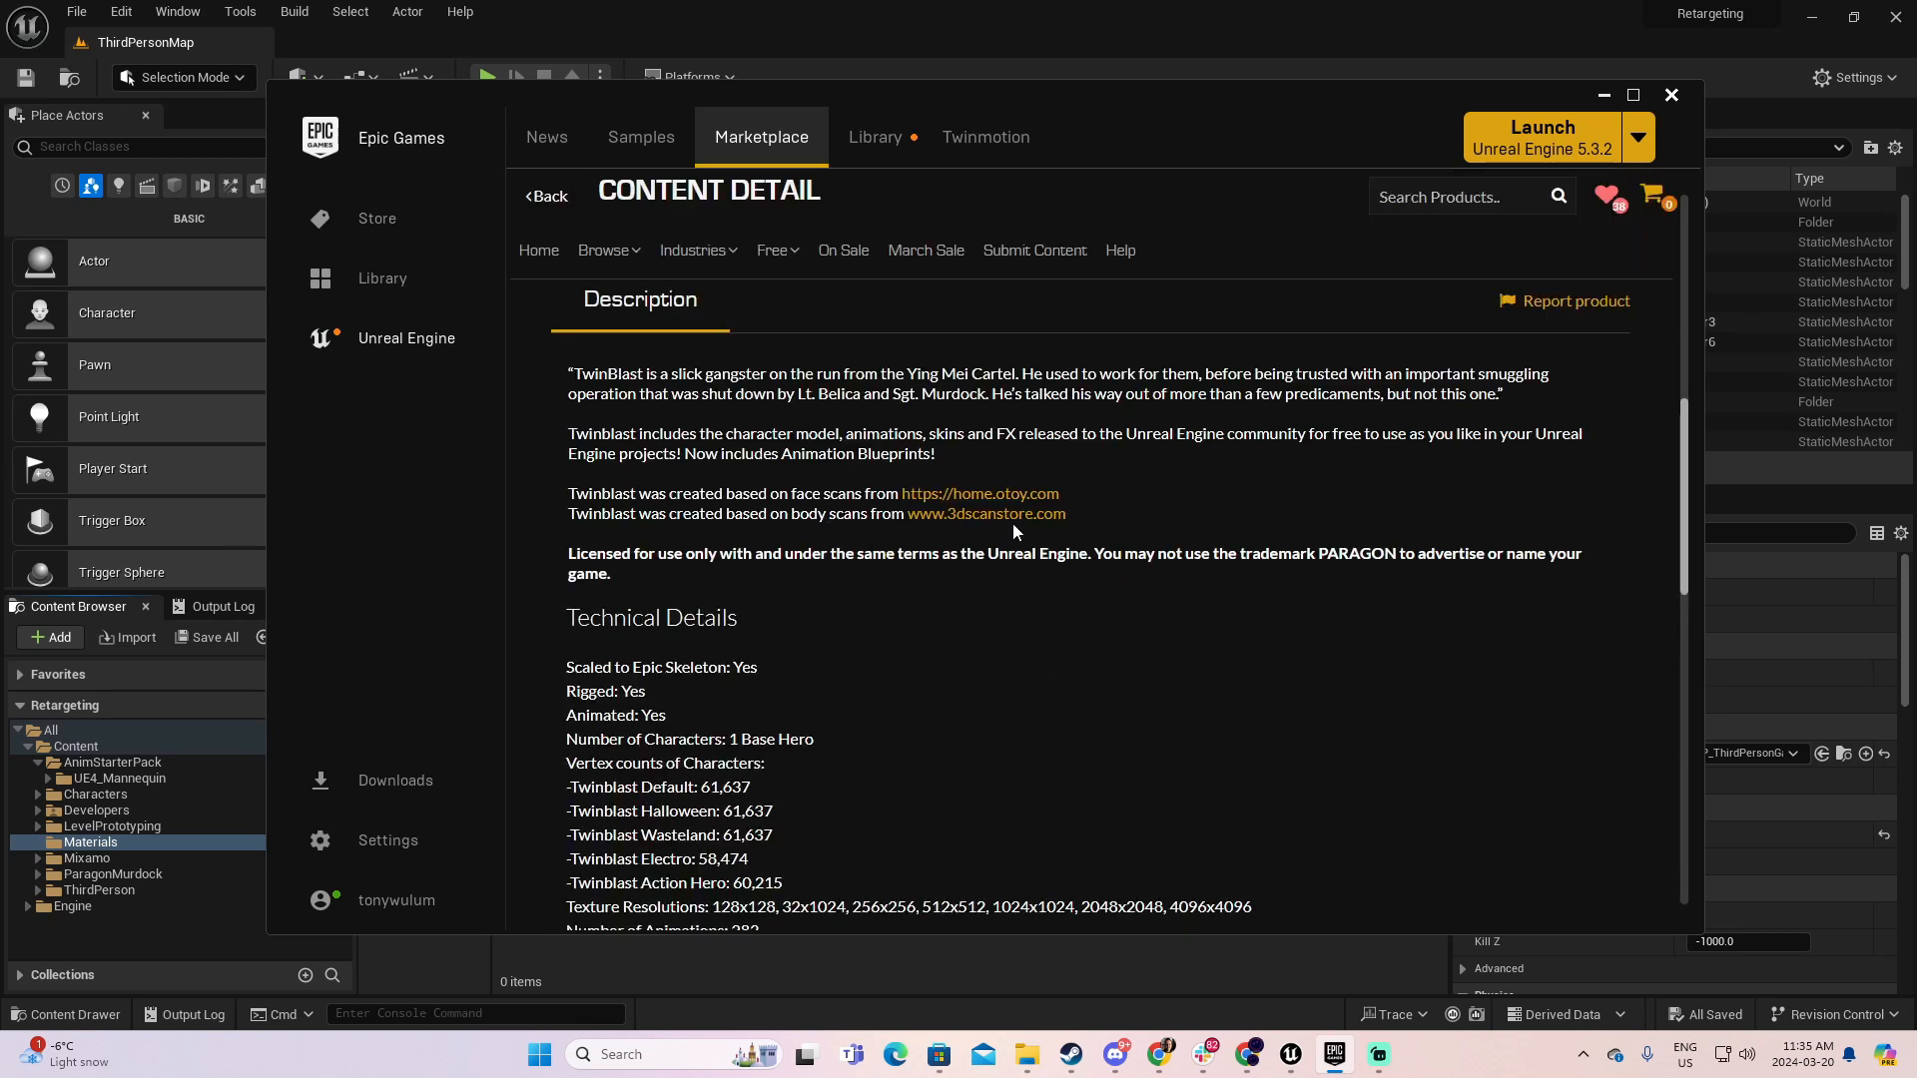
{"action": "scroll", "coordinate": [1159, 645], "scroll_direction": "down", "scroll_amount": 8}
{"action": "scroll", "coordinate": [1158, 645], "scroll_direction": "up", "scroll_amount": 4}
{"action": "scroll", "coordinate": [1159, 646], "scroll_direction": "up", "scroll_amount": 10}
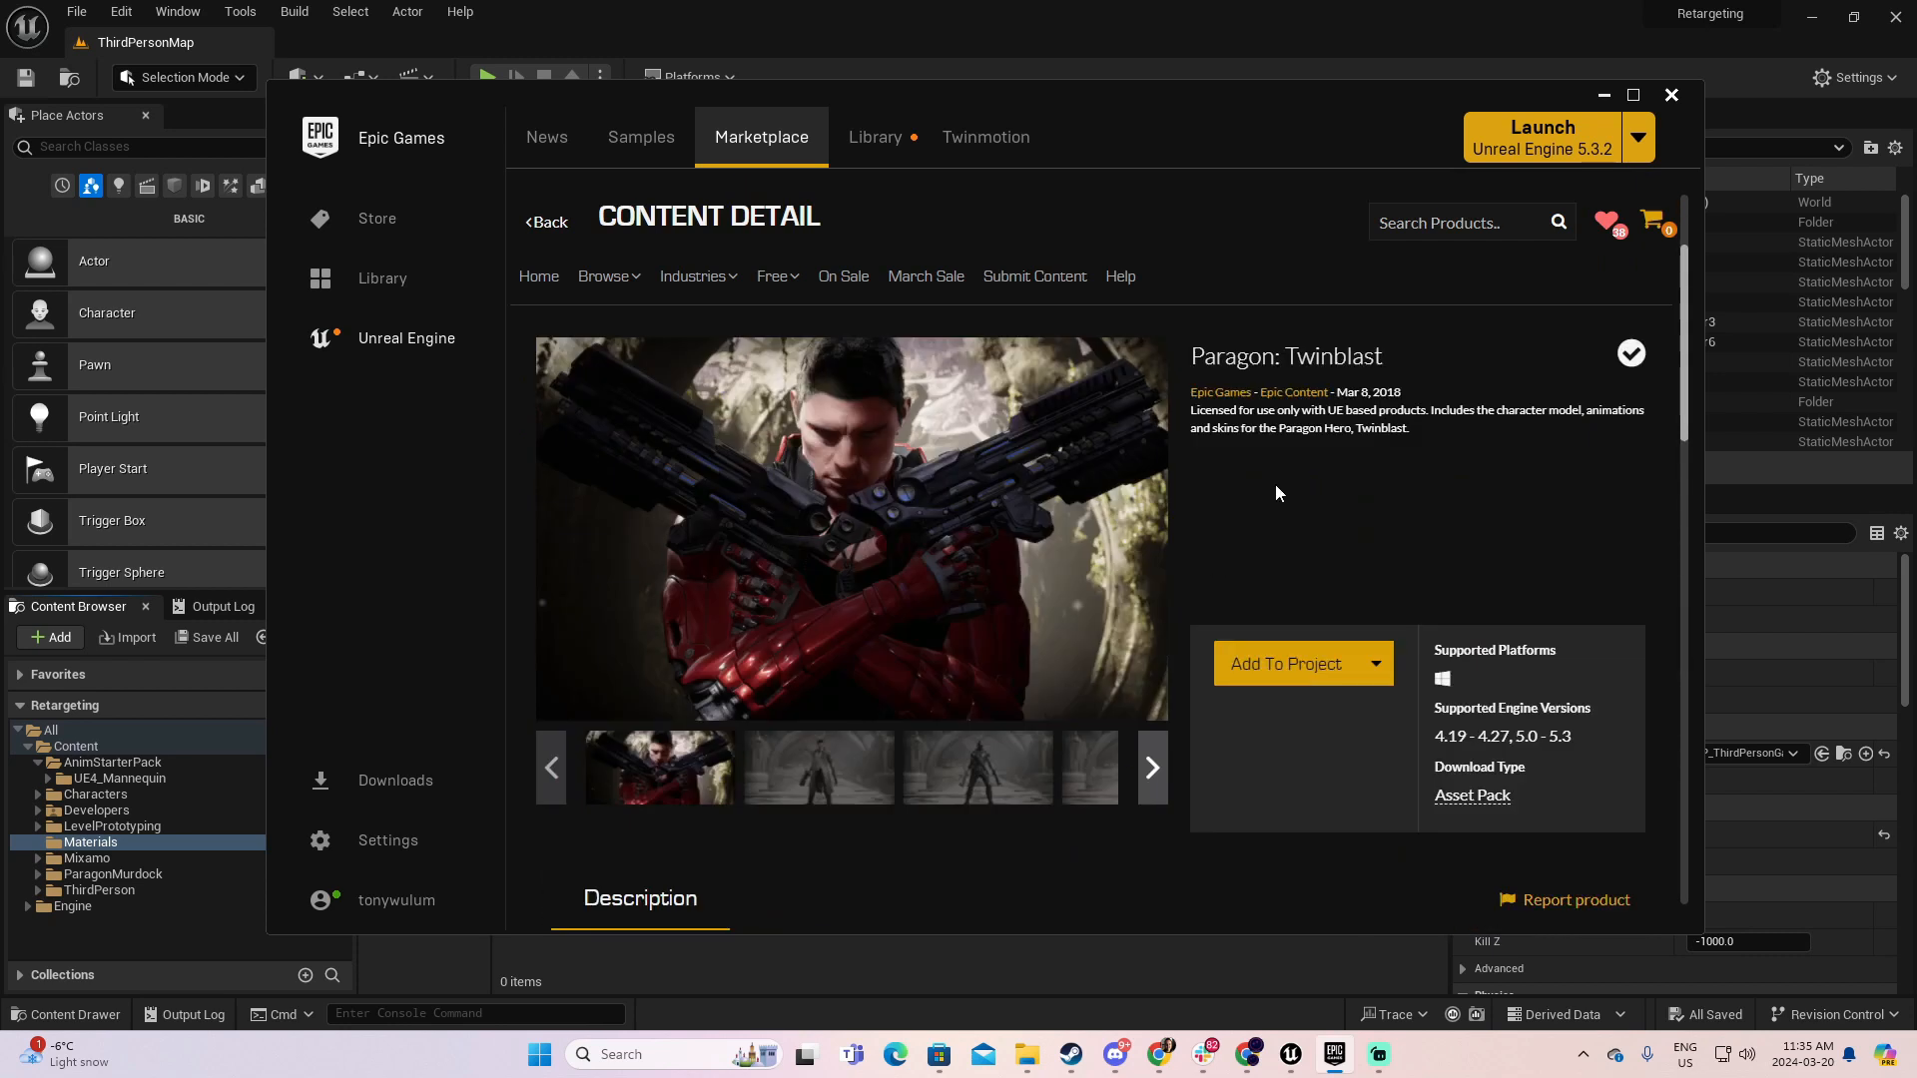
- Add the Paragon: Twinblast asset pack to the Retargeting project
{"action": "left_click", "coordinate": [1302, 683]}
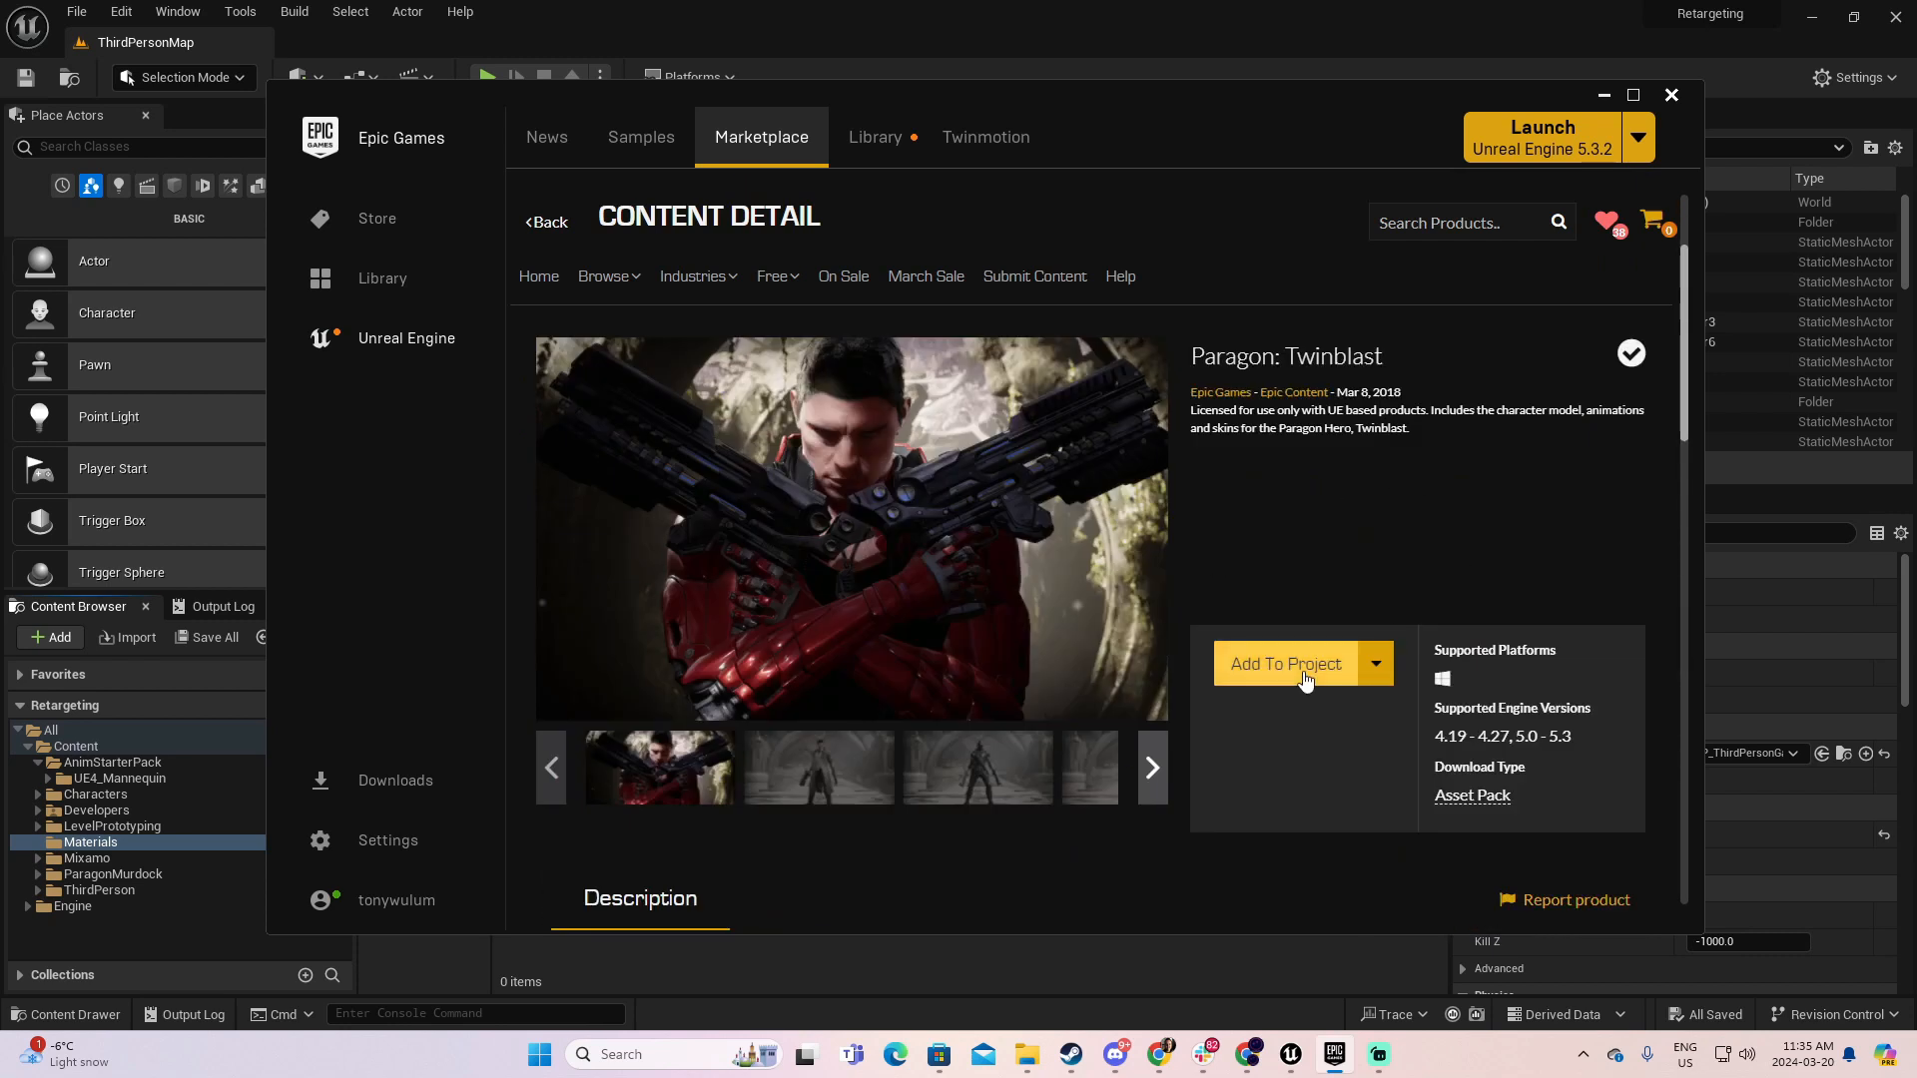
{"action": "left_click_drag", "start_coordinate": [1281, 410], "coordinate": [1288, 557]}
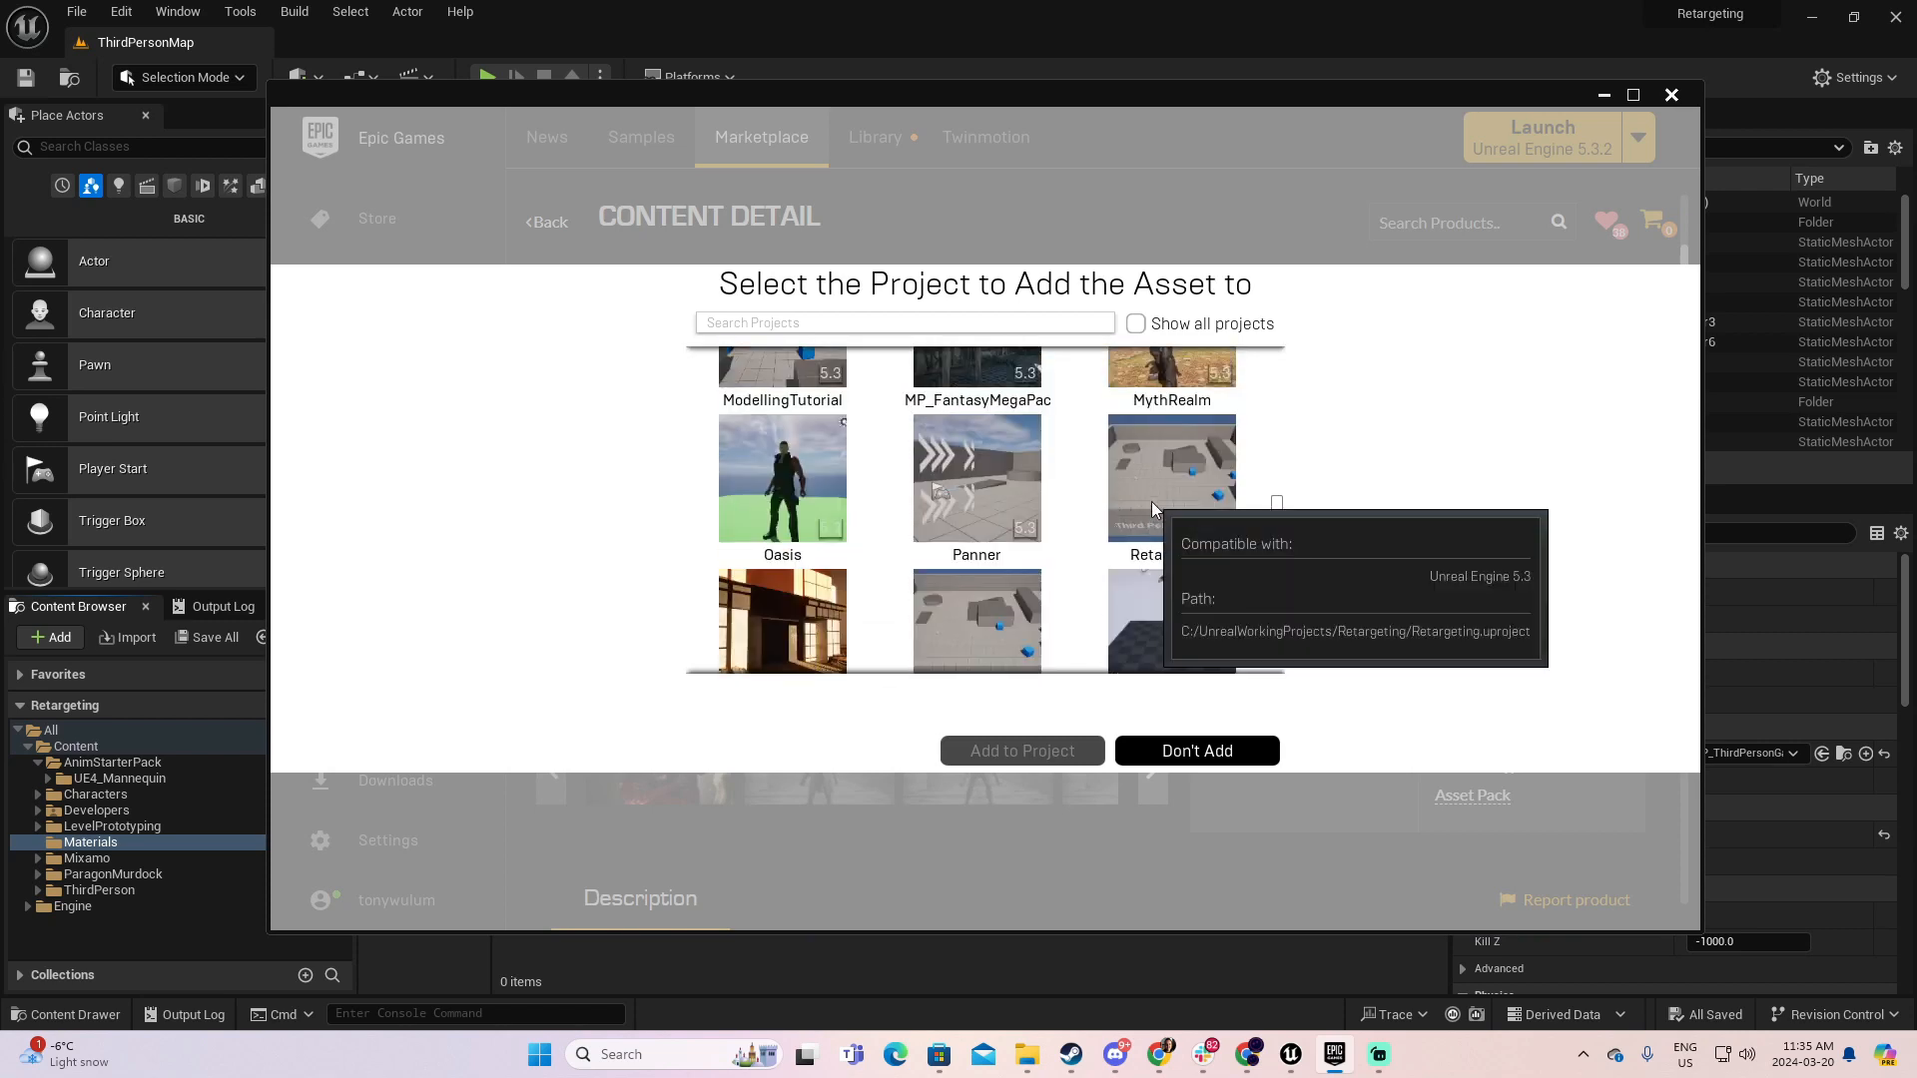
{"action": "left_click", "coordinate": [1152, 501]}
{"action": "left_click", "coordinate": [1023, 751]}
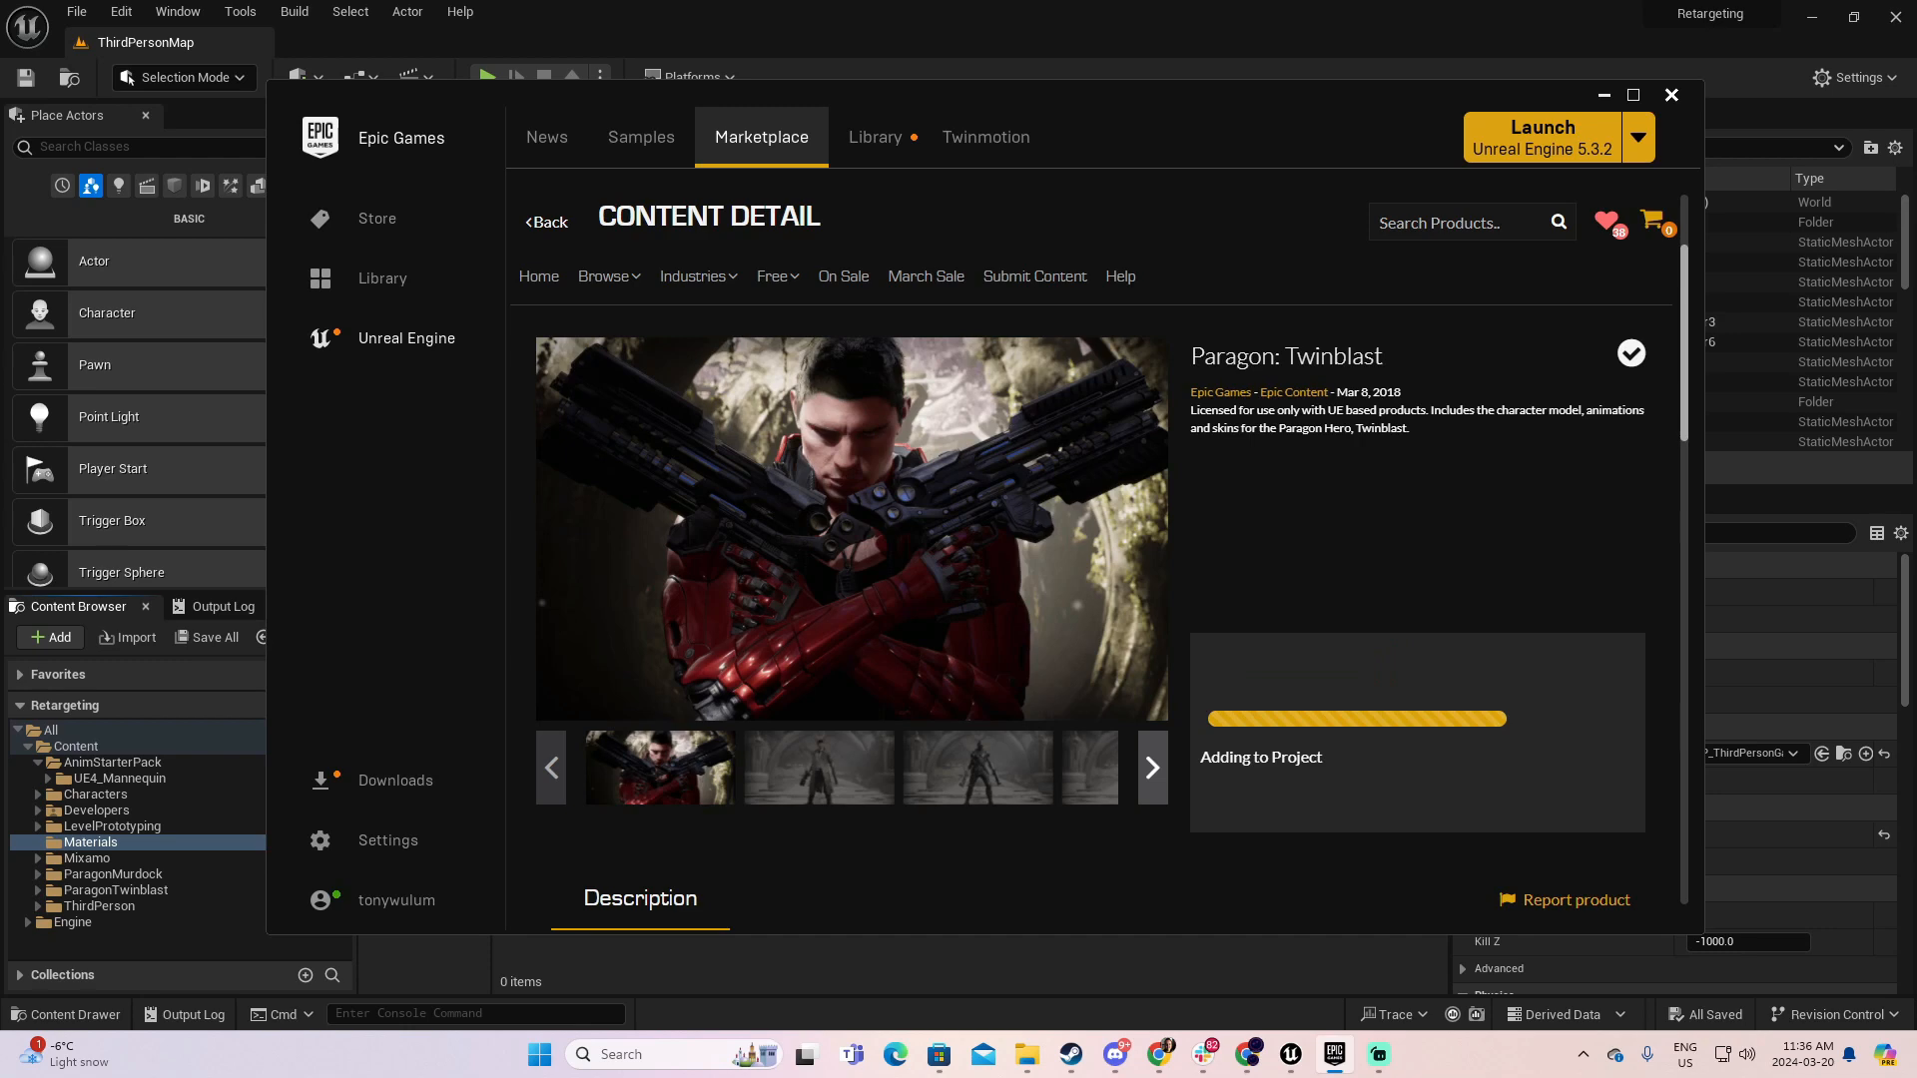
- Switch to the Unreal Editor and browse to the Meshes folder under ParagonTwinblast/Characters/Heroes/TwinBlast
{"action": "left_click", "coordinate": [1156, 32]}
{"action": "left_click", "coordinate": [114, 857]}
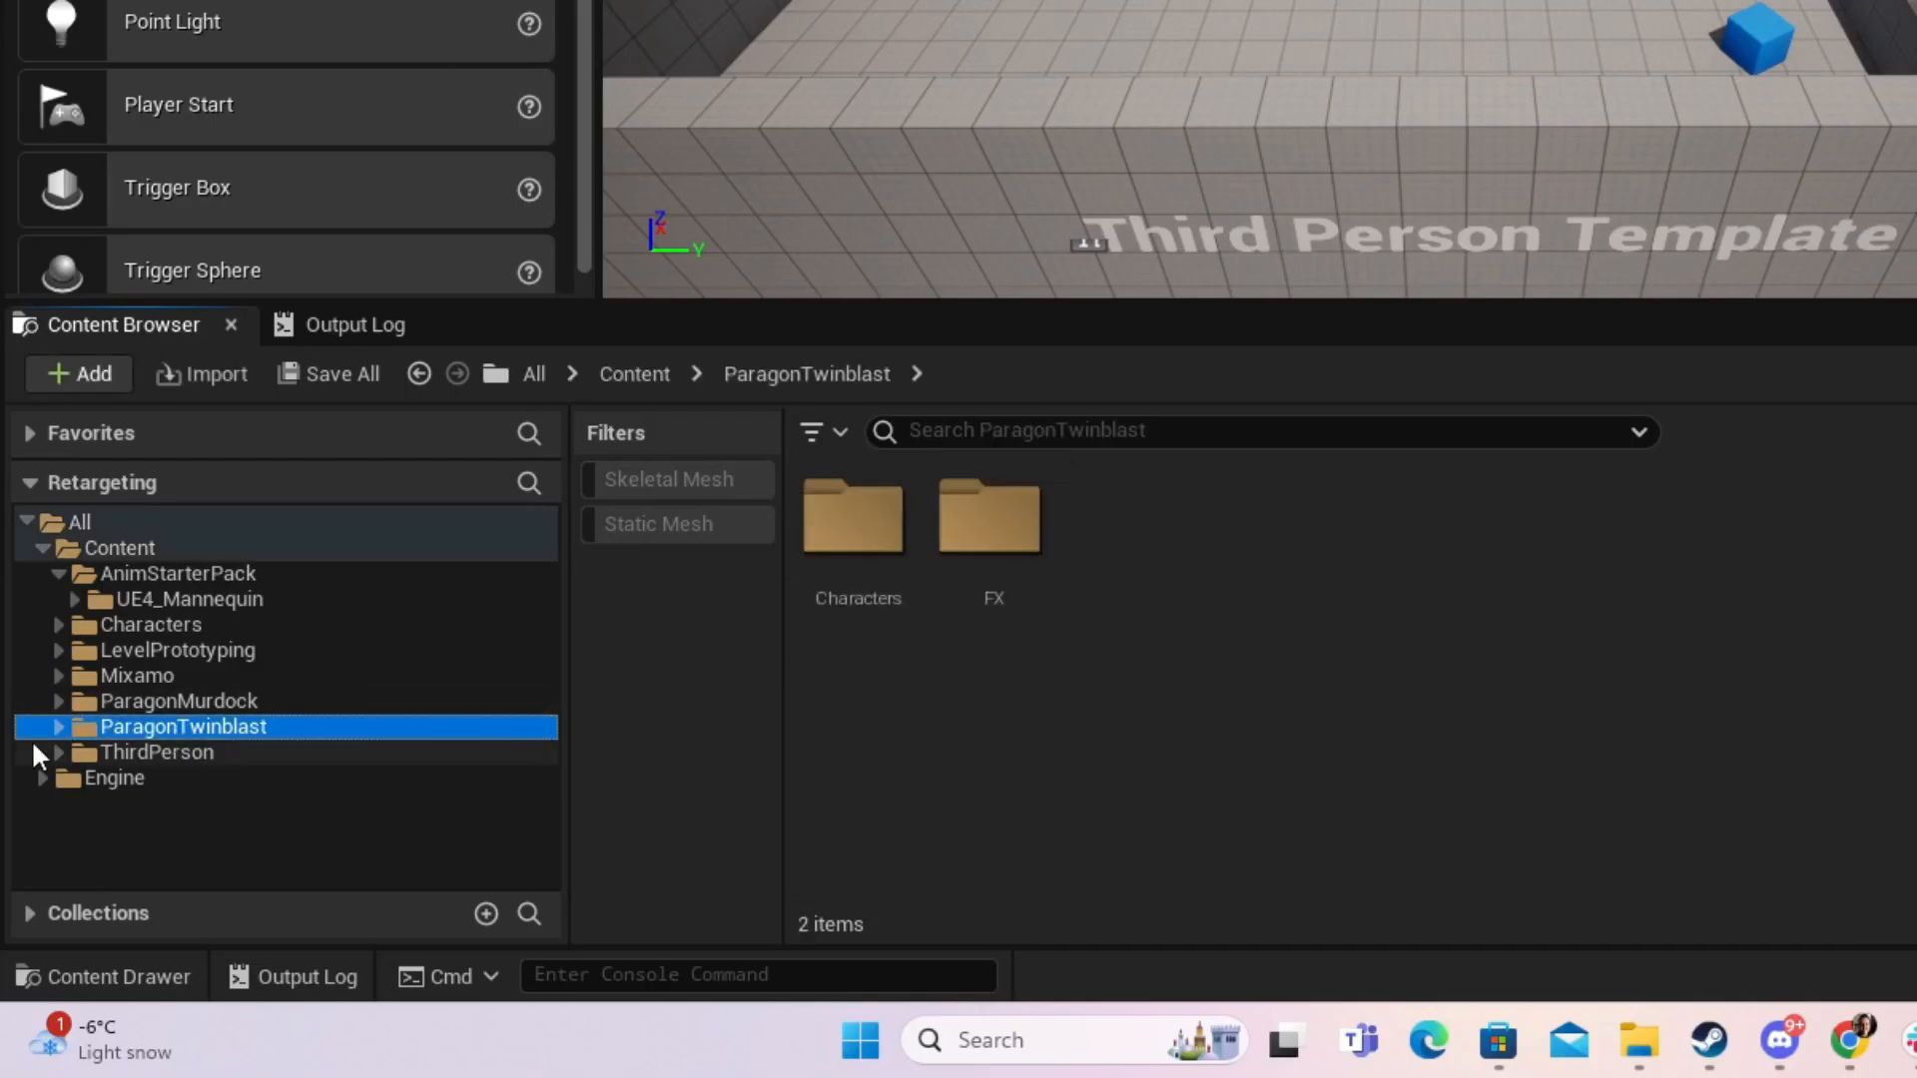
{"action": "left_click", "coordinate": [58, 727]}
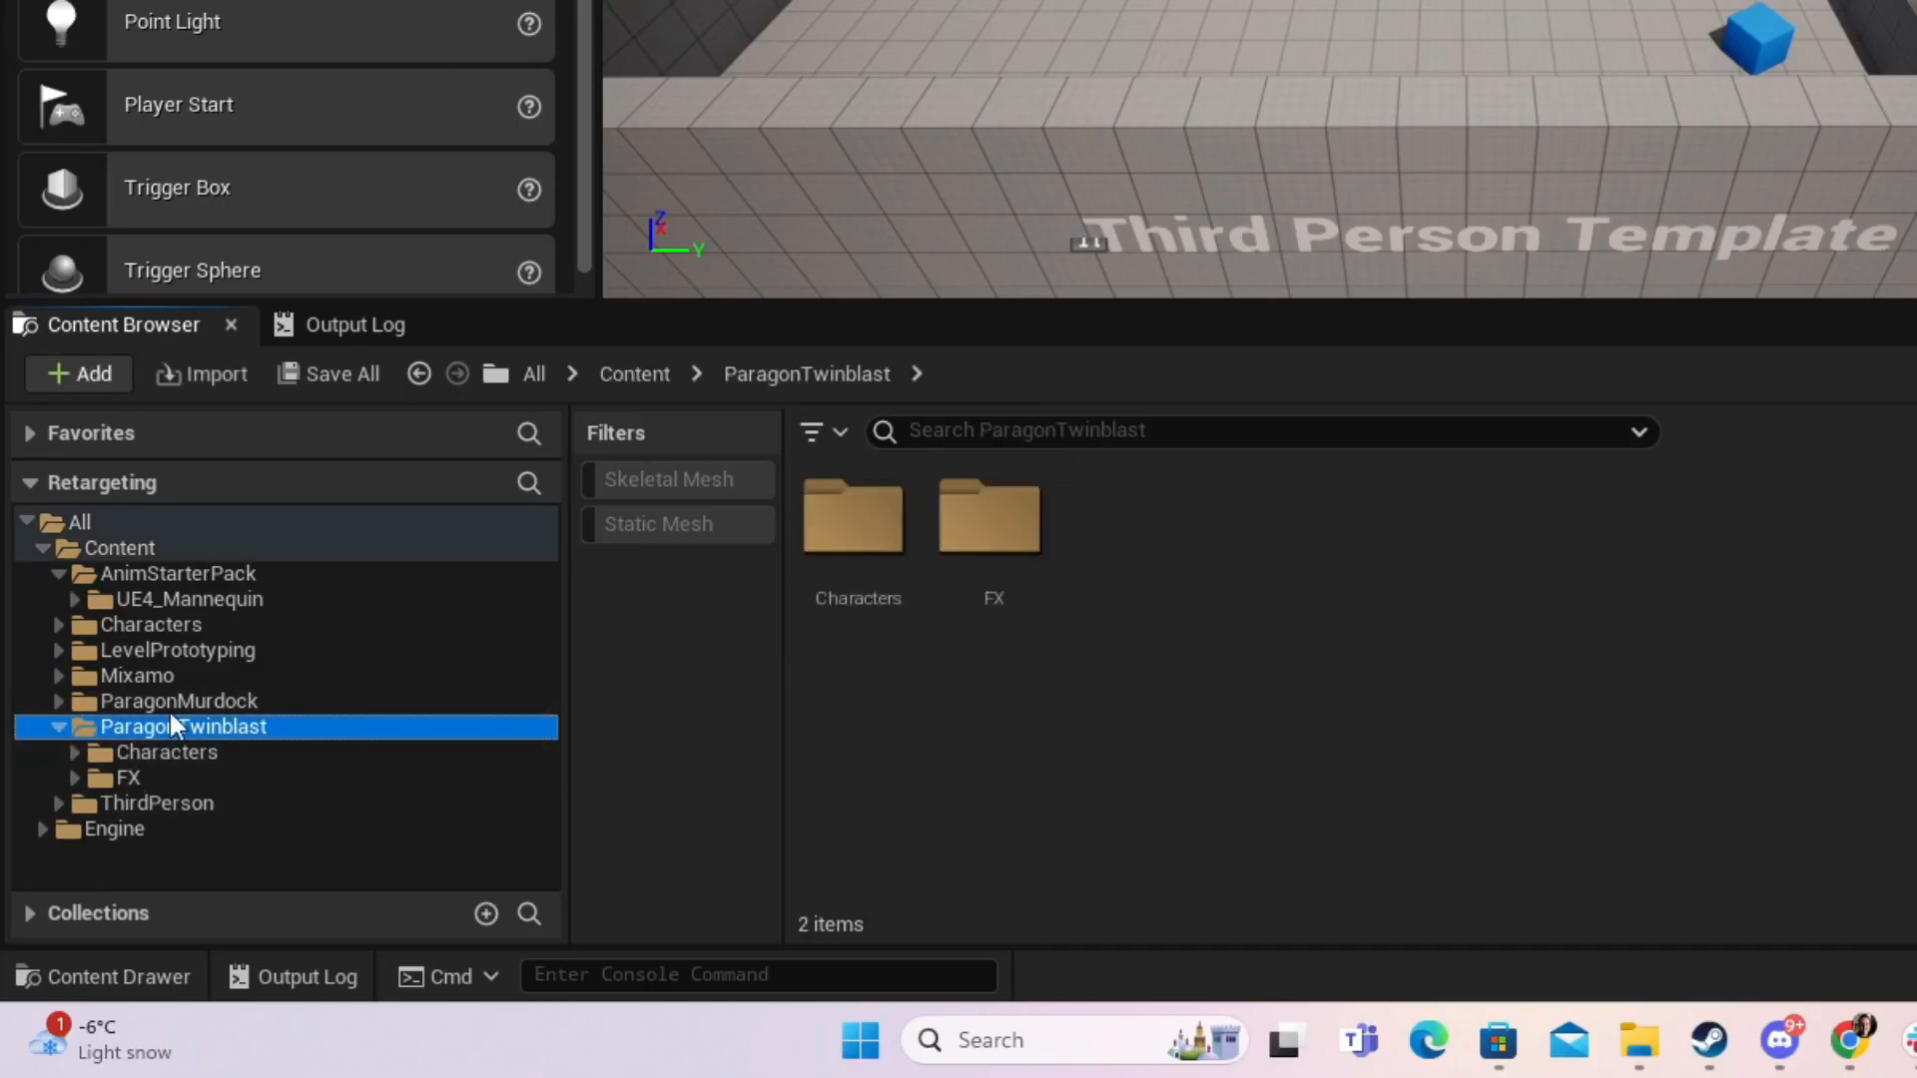
{"action": "left_click", "coordinate": [70, 757]}
{"action": "left_click", "coordinate": [73, 751]}
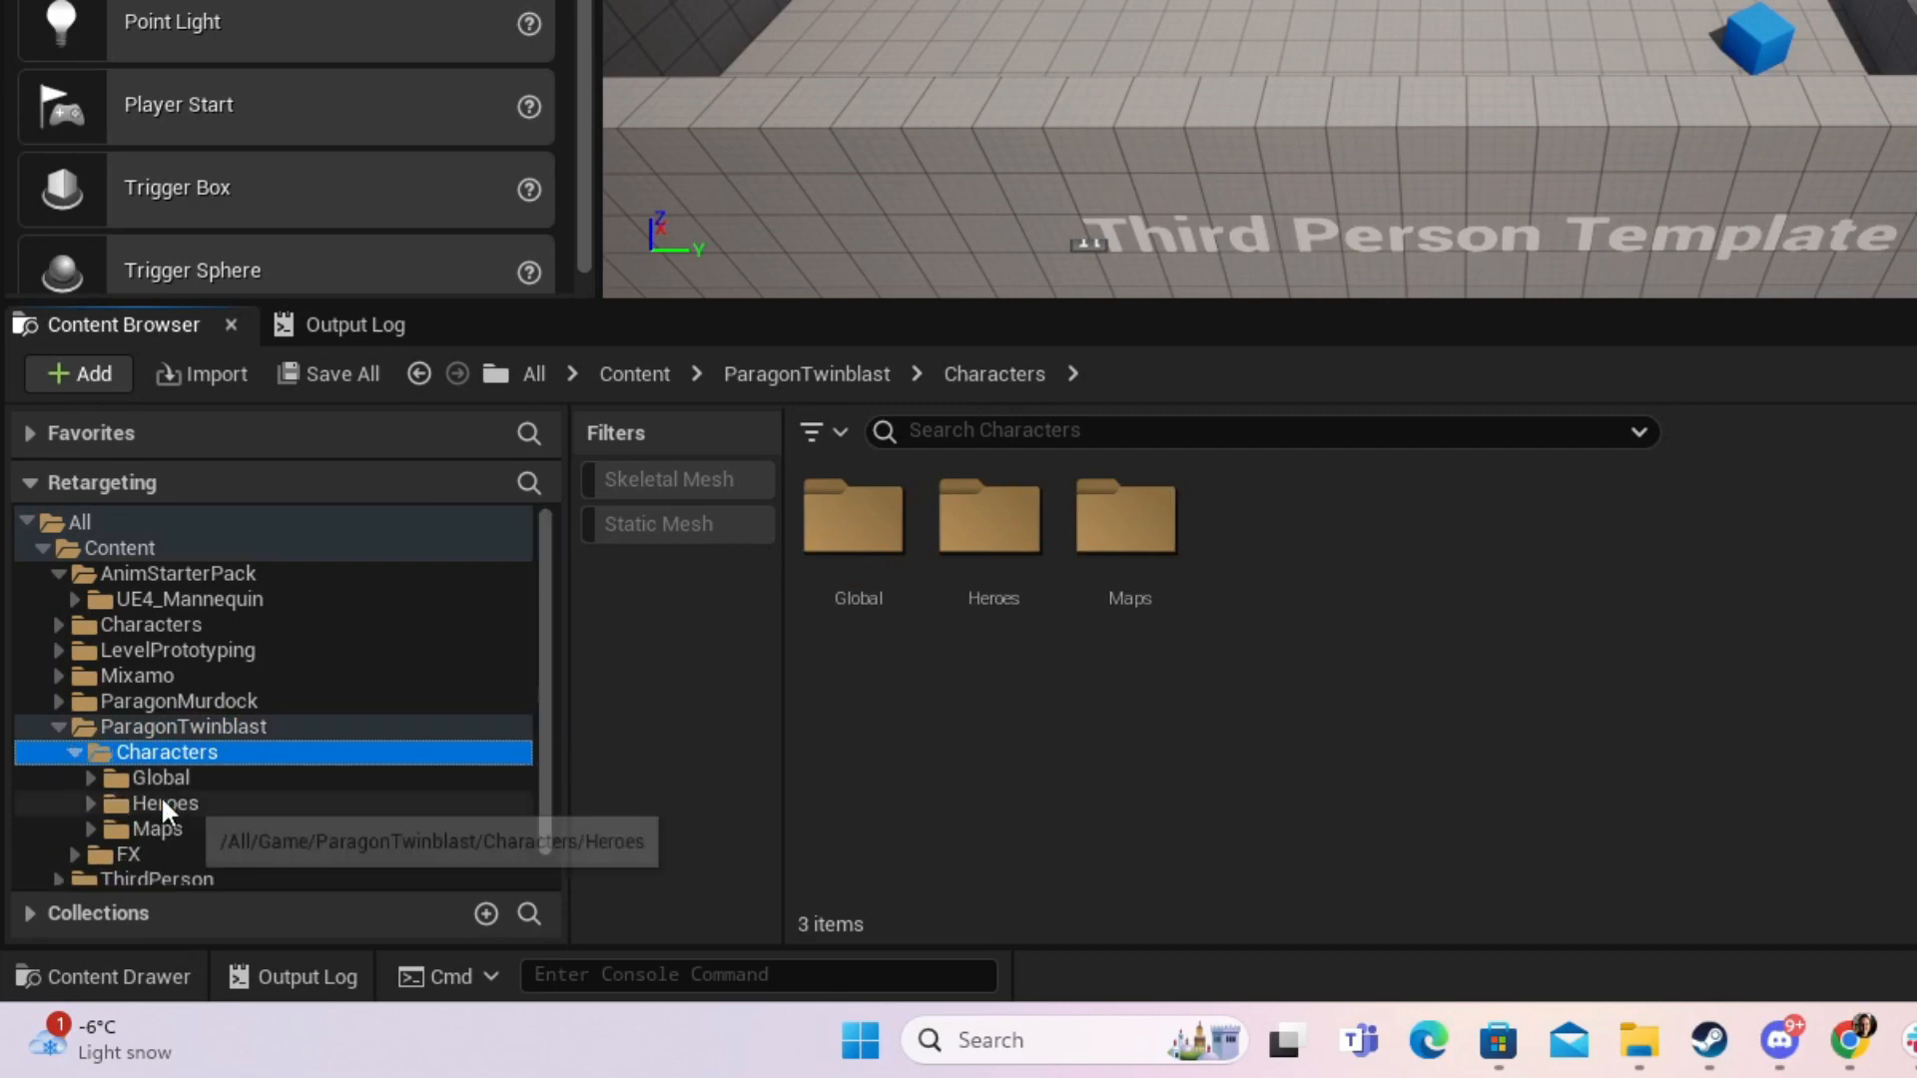
{"action": "double_click", "coordinate": [159, 799]}
{"action": "double_click", "coordinate": [122, 922]}
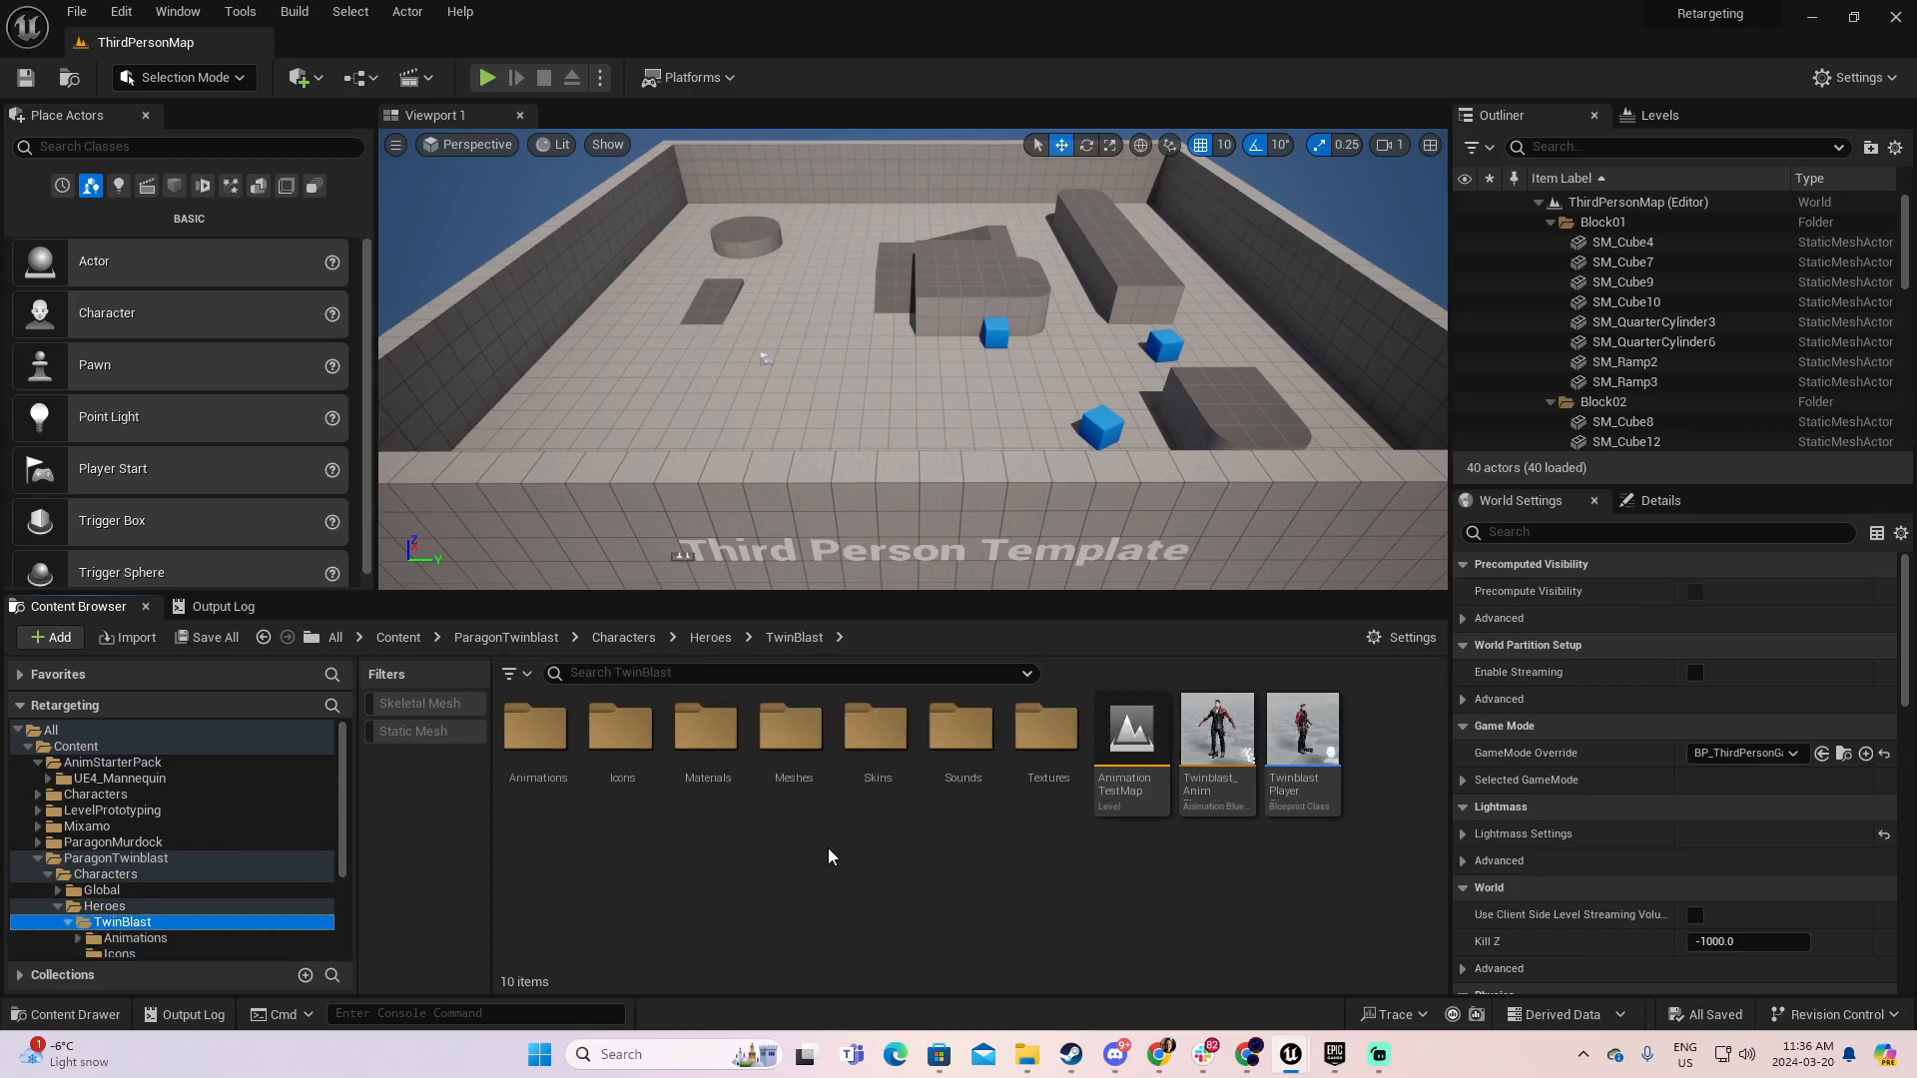
{"action": "double_click", "coordinate": [796, 748]}
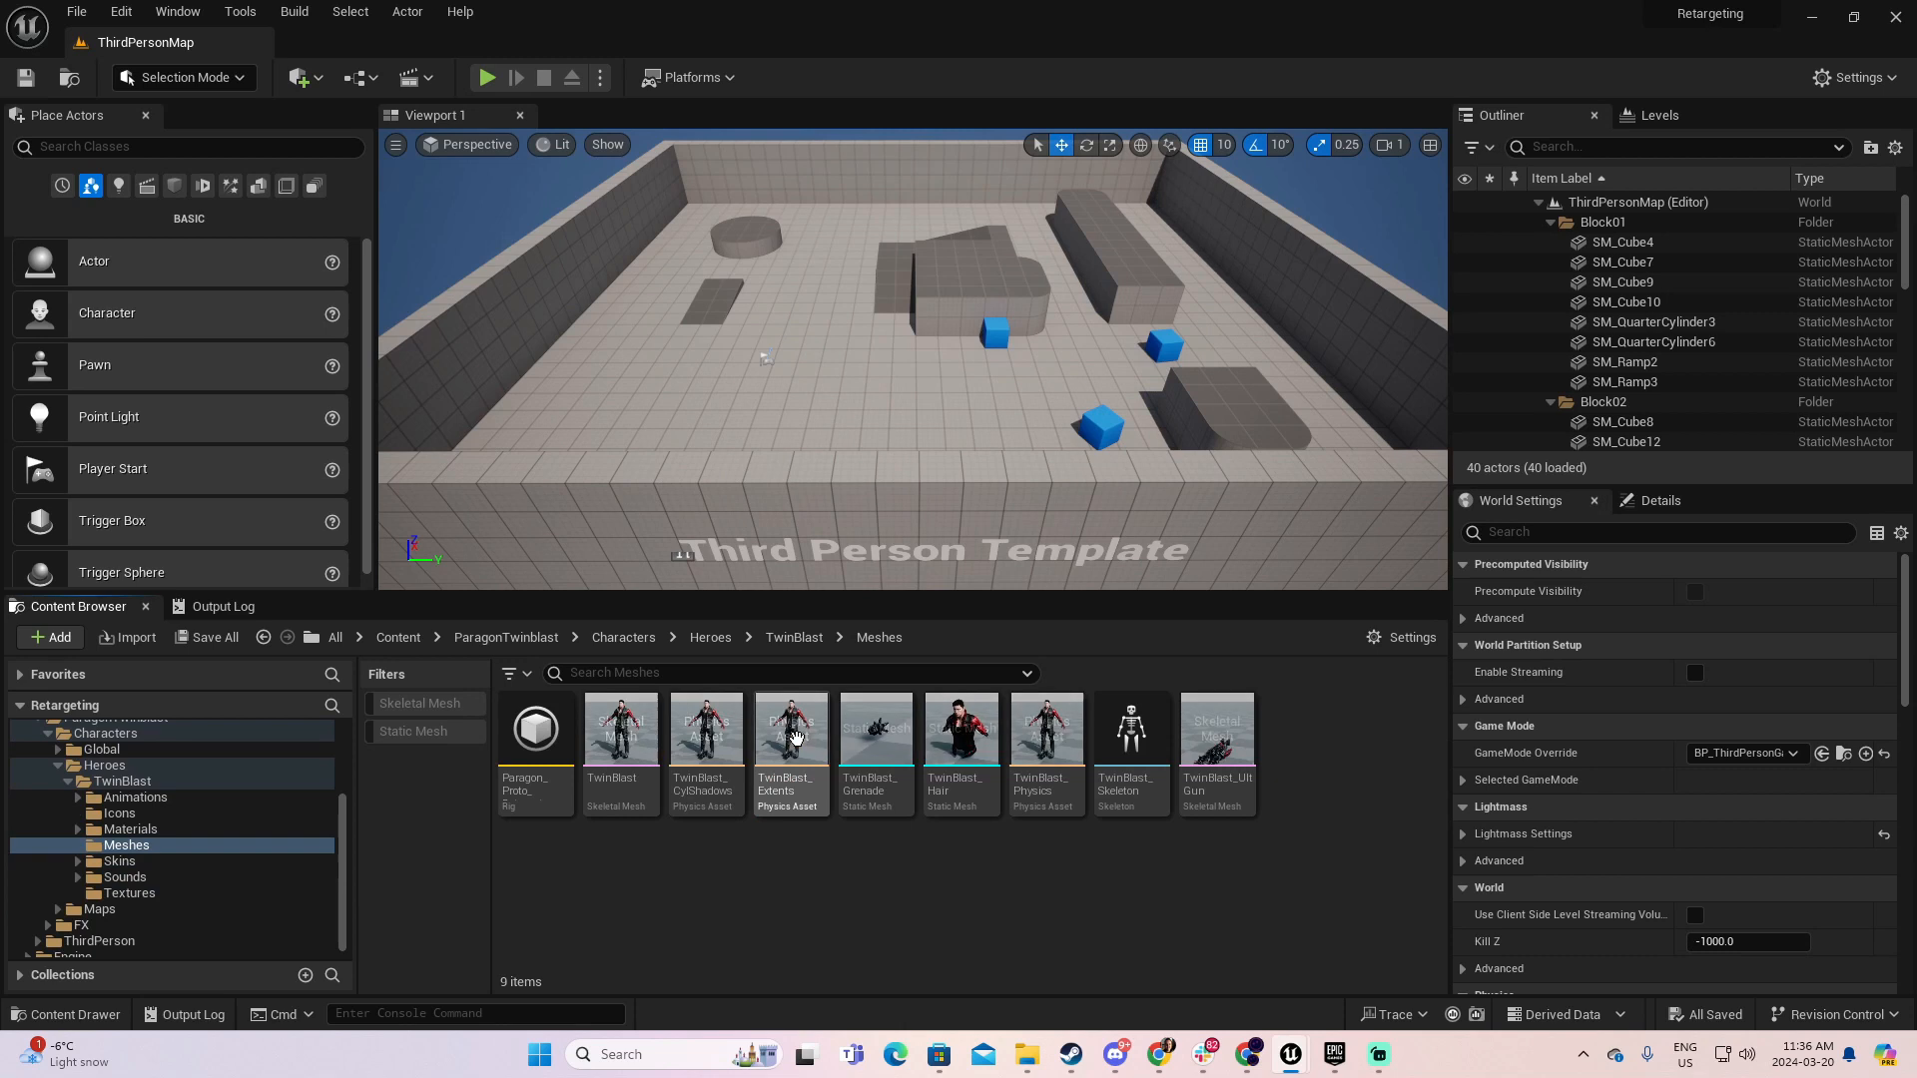
- Open the TwinBlast skeletal mesh and dock its editor in the main window beside ThirdPersonMap
{"action": "left_click", "coordinate": [627, 721]}
{"action": "double_click", "coordinate": [627, 721]}
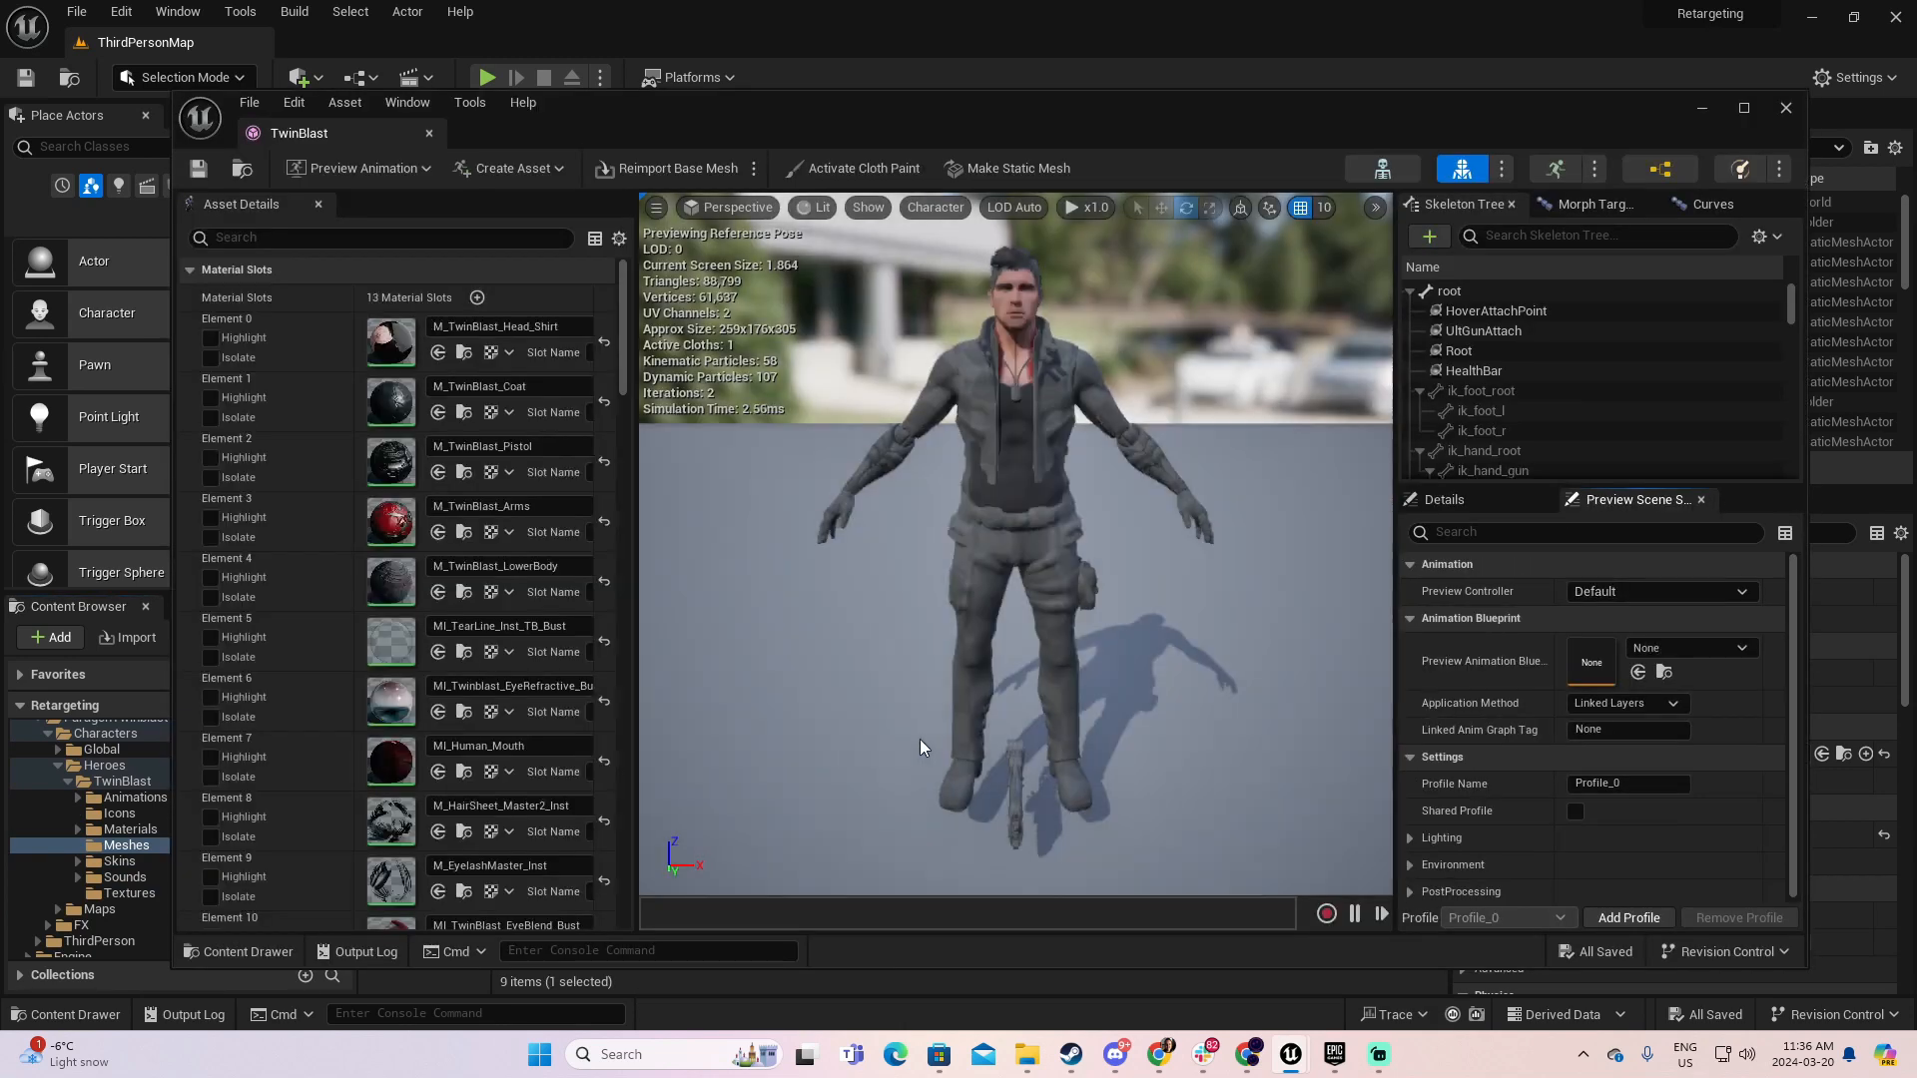
{"action": "left_click_drag", "start_coordinate": [356, 133], "coordinate": [362, 52]}
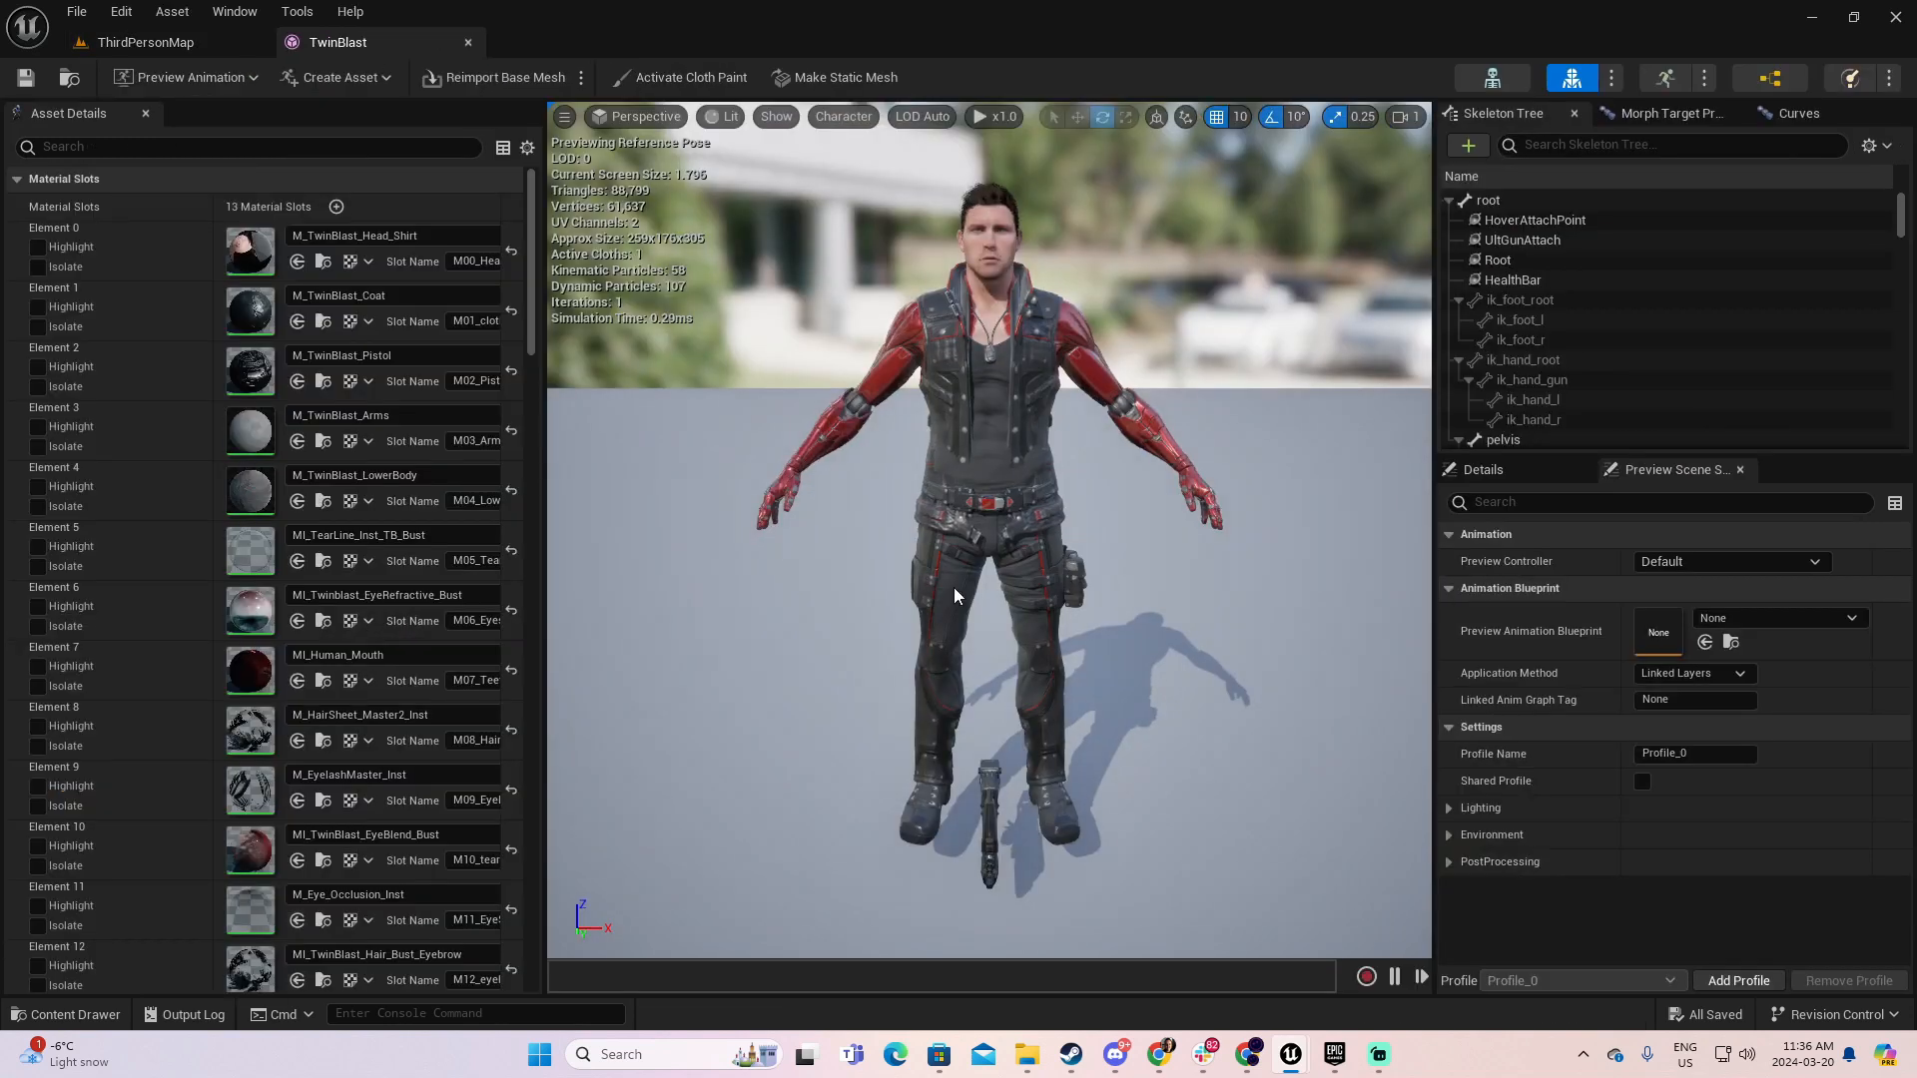
- Inspect the TwinBlast mesh from several angles and temporarily isolate the M_TwinBlast_Pistol material in Element 2
{"action": "scroll", "coordinate": [932, 556], "scroll_direction": "up", "scroll_amount": 2}
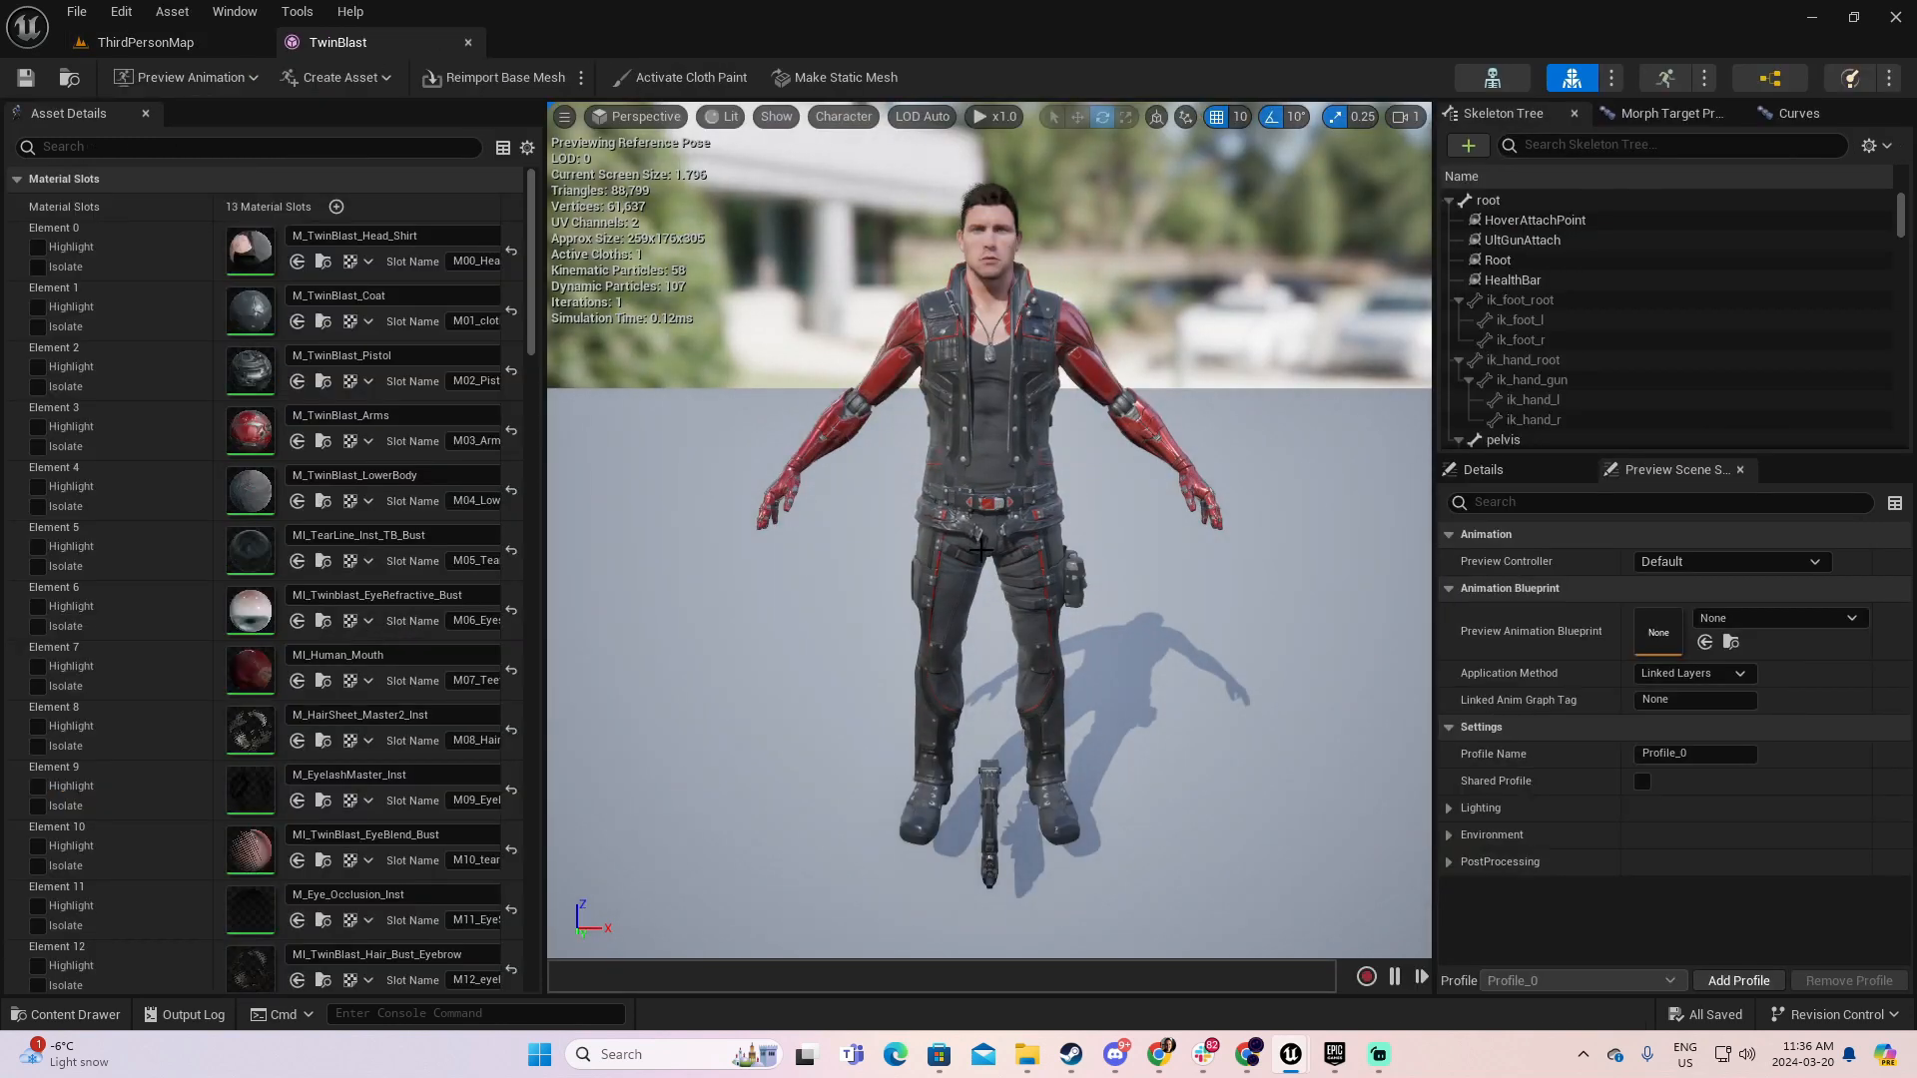
{"action": "left_click_drag", "start_coordinate": [982, 550], "coordinate": [898, 519], "text": "alt"}
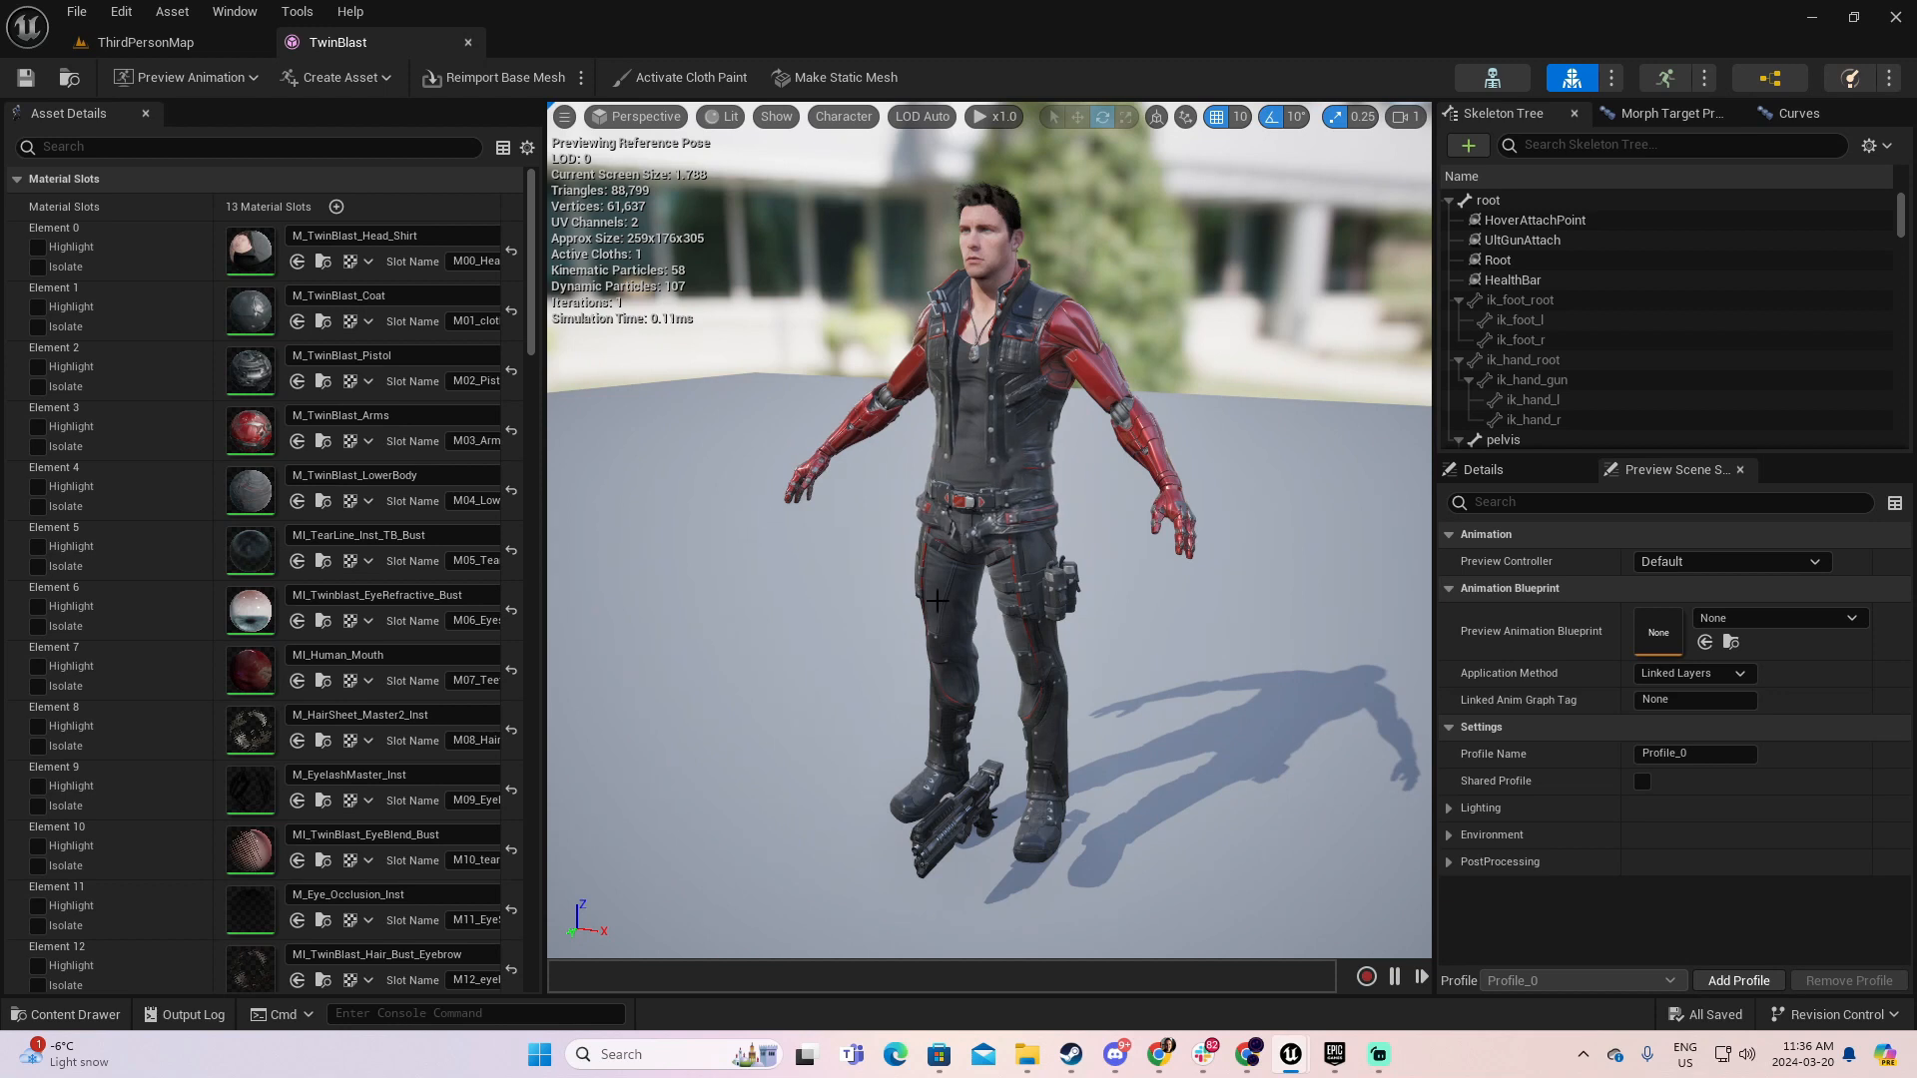
{"action": "left_click_drag", "start_coordinate": [930, 562], "coordinate": [684, 499], "text": "alt"}
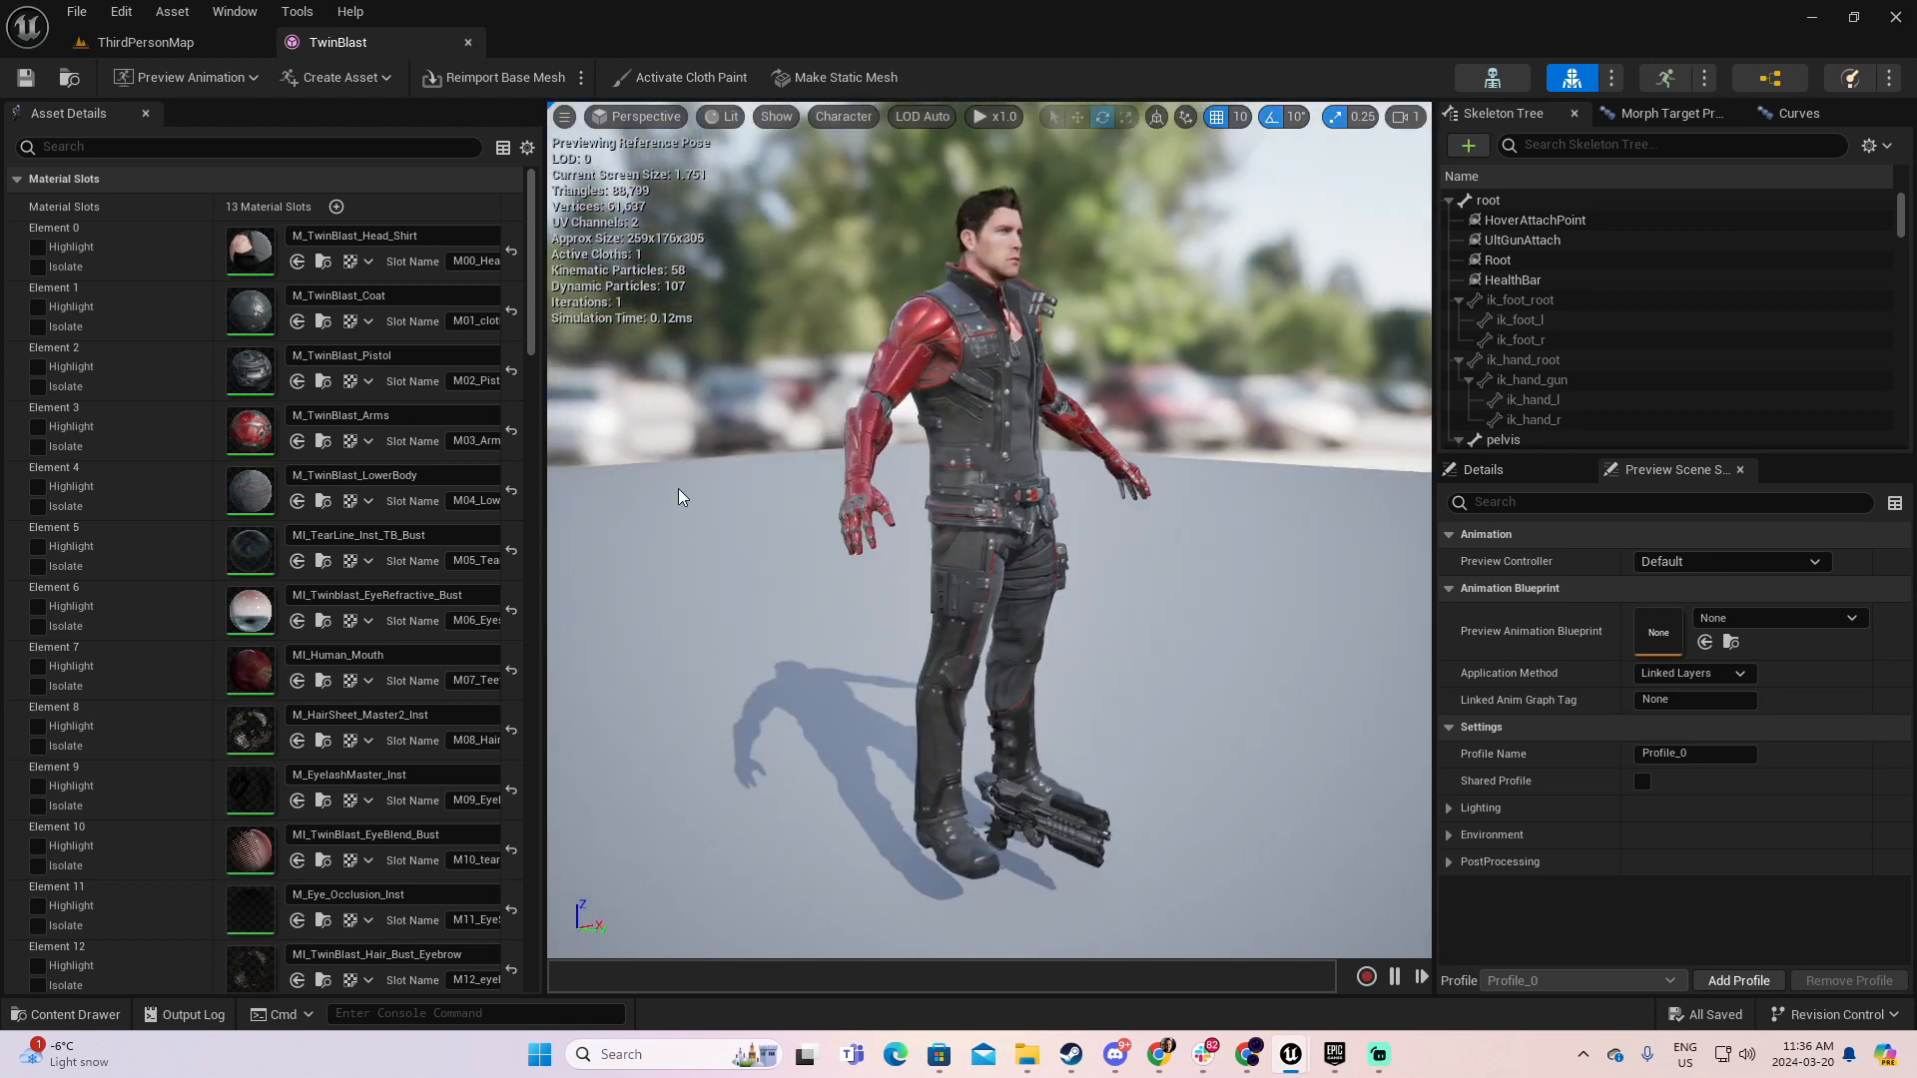
{"action": "left_click_drag", "start_coordinate": [855, 514], "coordinate": [1031, 580], "text": "alt"}
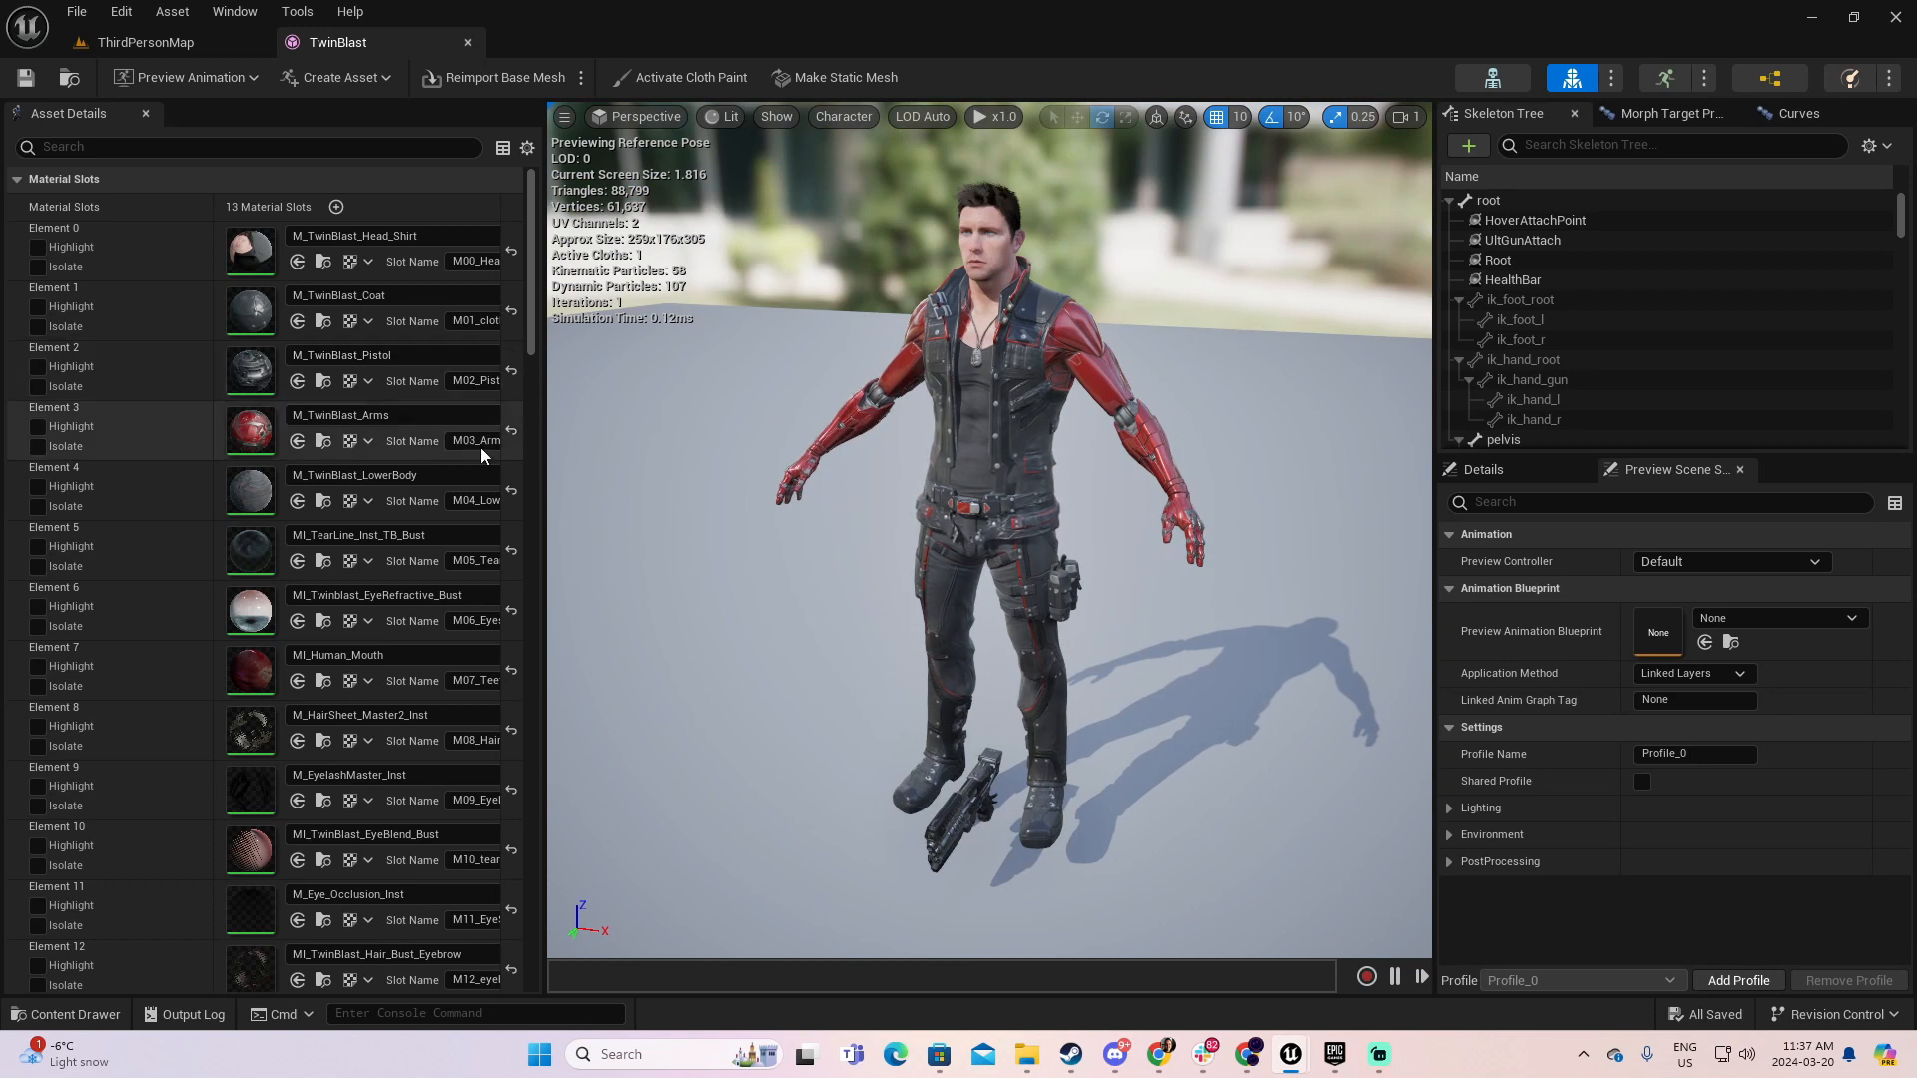
{"action": "left_click_drag", "start_coordinate": [540, 431], "coordinate": [637, 425]}
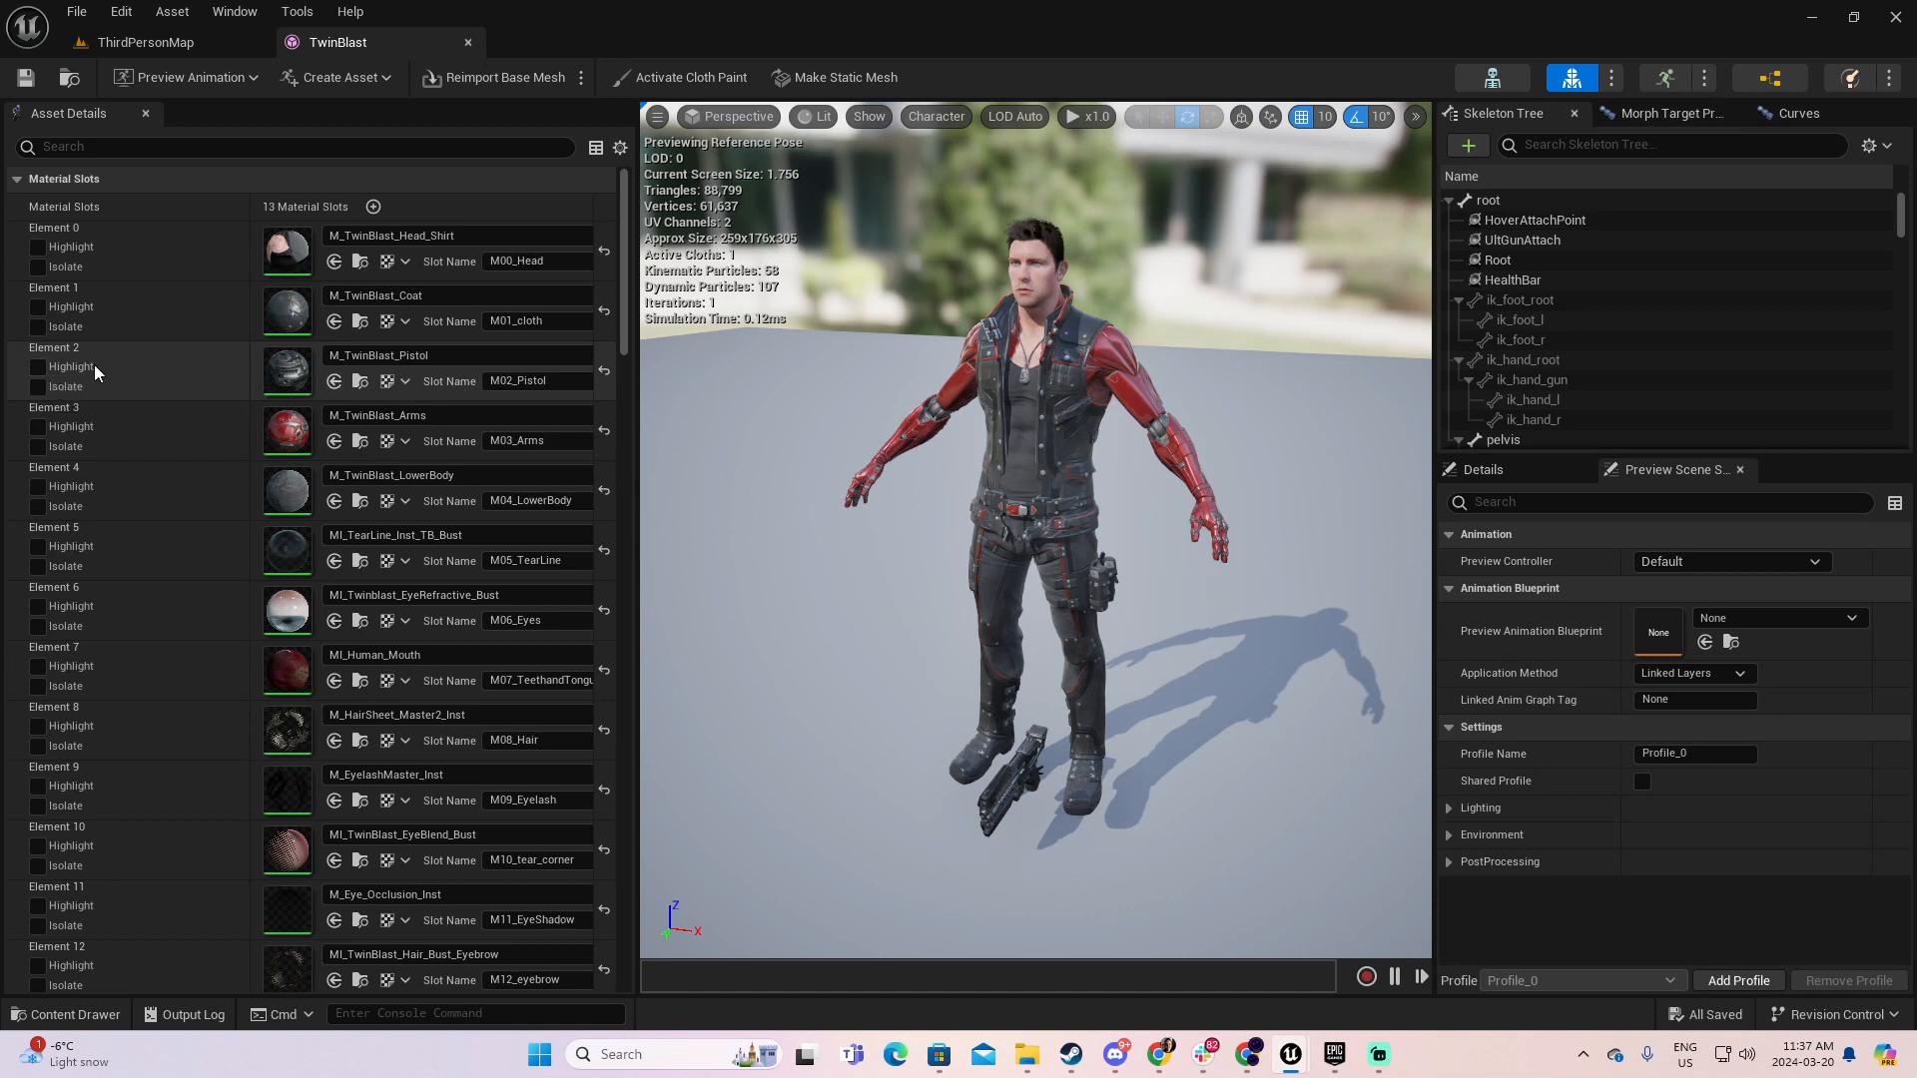
{"action": "left_click", "coordinate": [39, 388]}
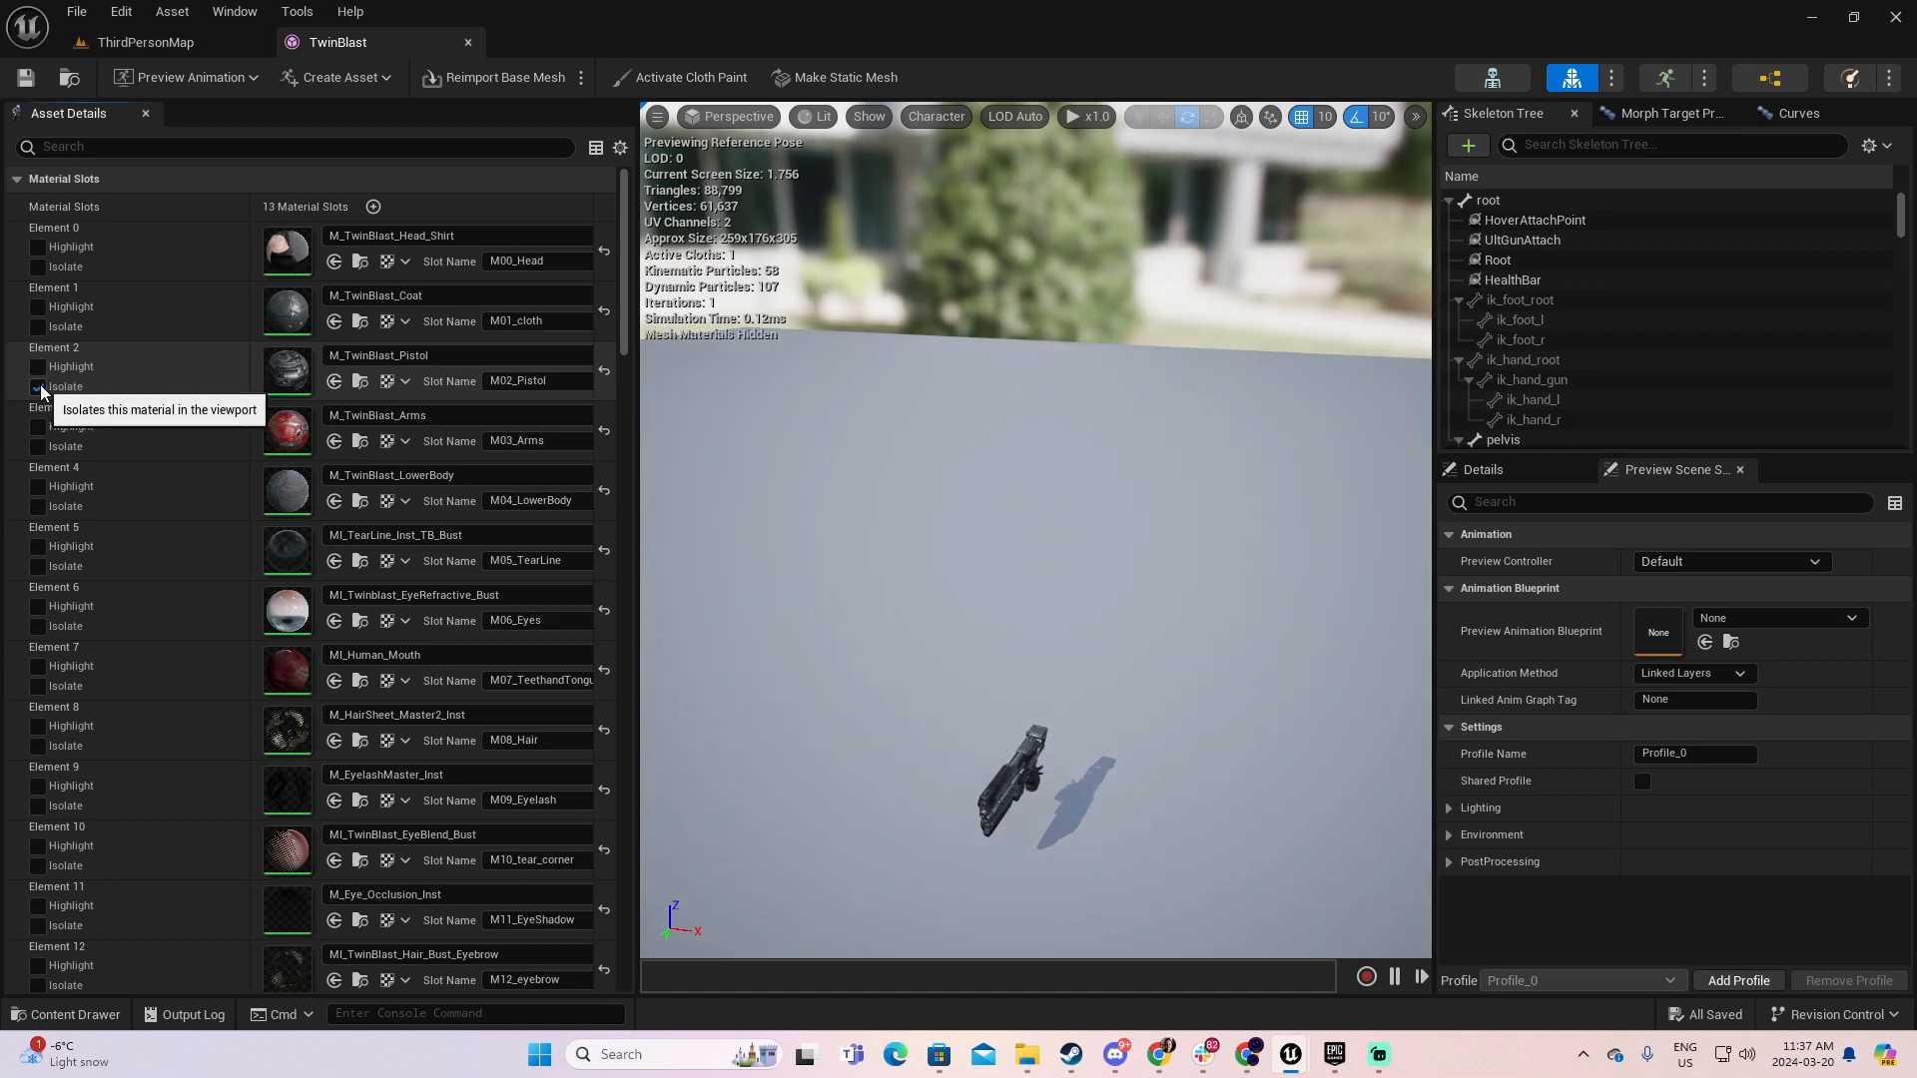
{"action": "left_click", "coordinate": [39, 388]}
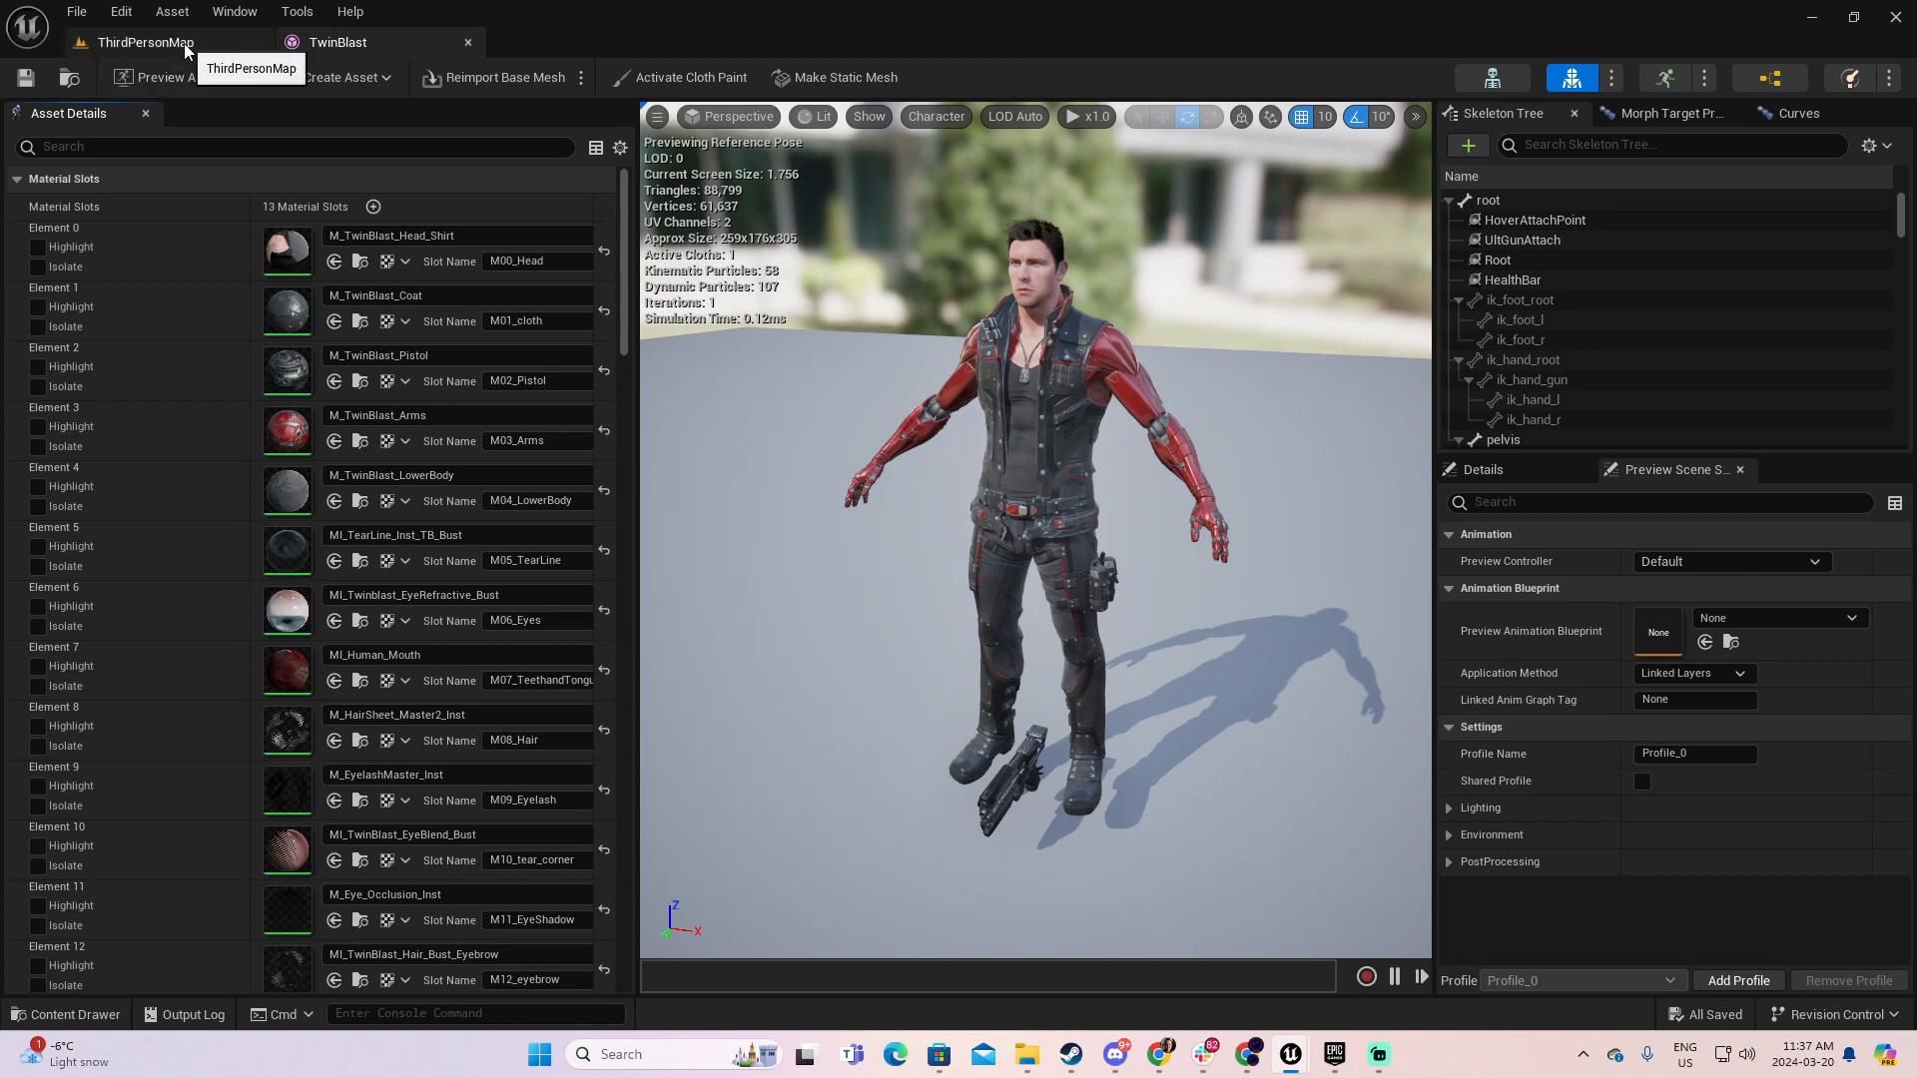
- Return to ThirdPersonMap and create a new folder named Materials in the project's Content folder
{"action": "left_click", "coordinate": [145, 42]}
{"action": "scroll", "coordinate": [345, 829], "scroll_direction": "up", "scroll_amount": 3}
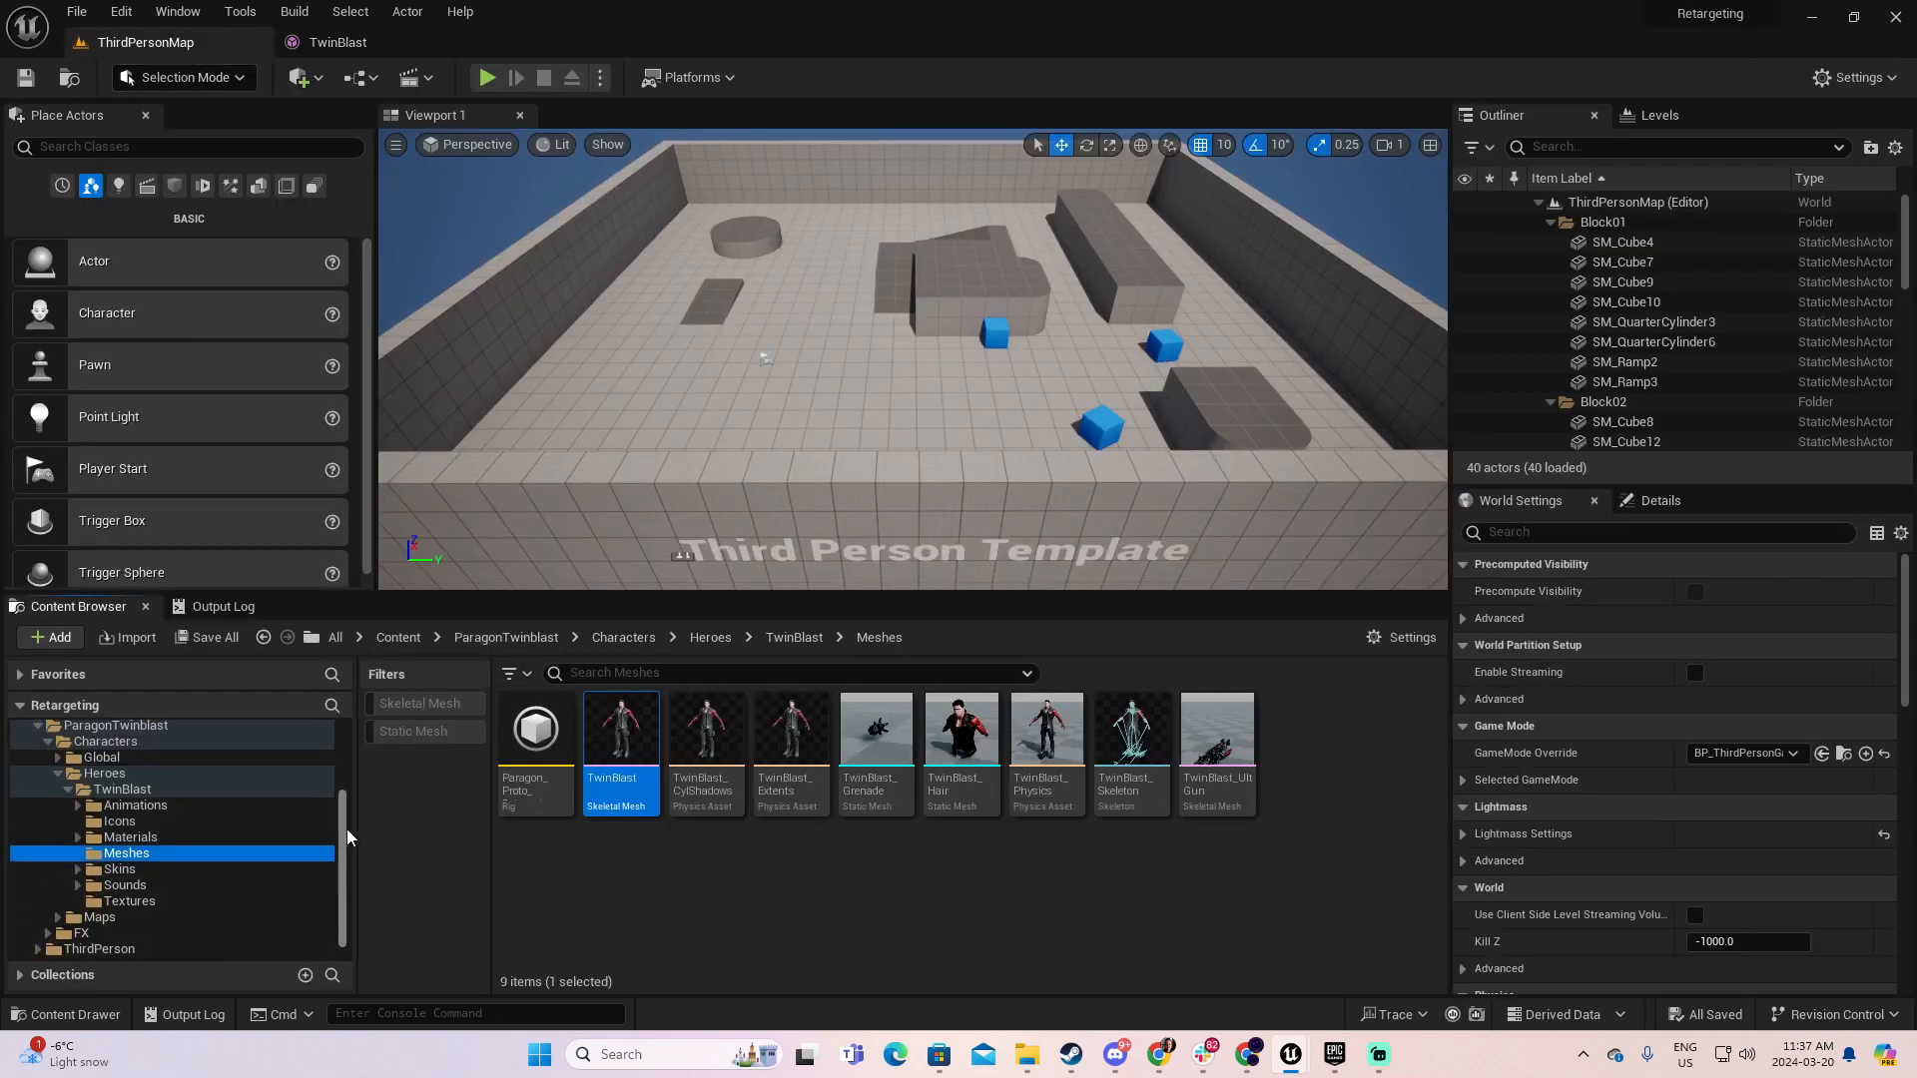
{"action": "left_click", "coordinate": [98, 749]}
{"action": "right_click", "coordinate": [1141, 805]}
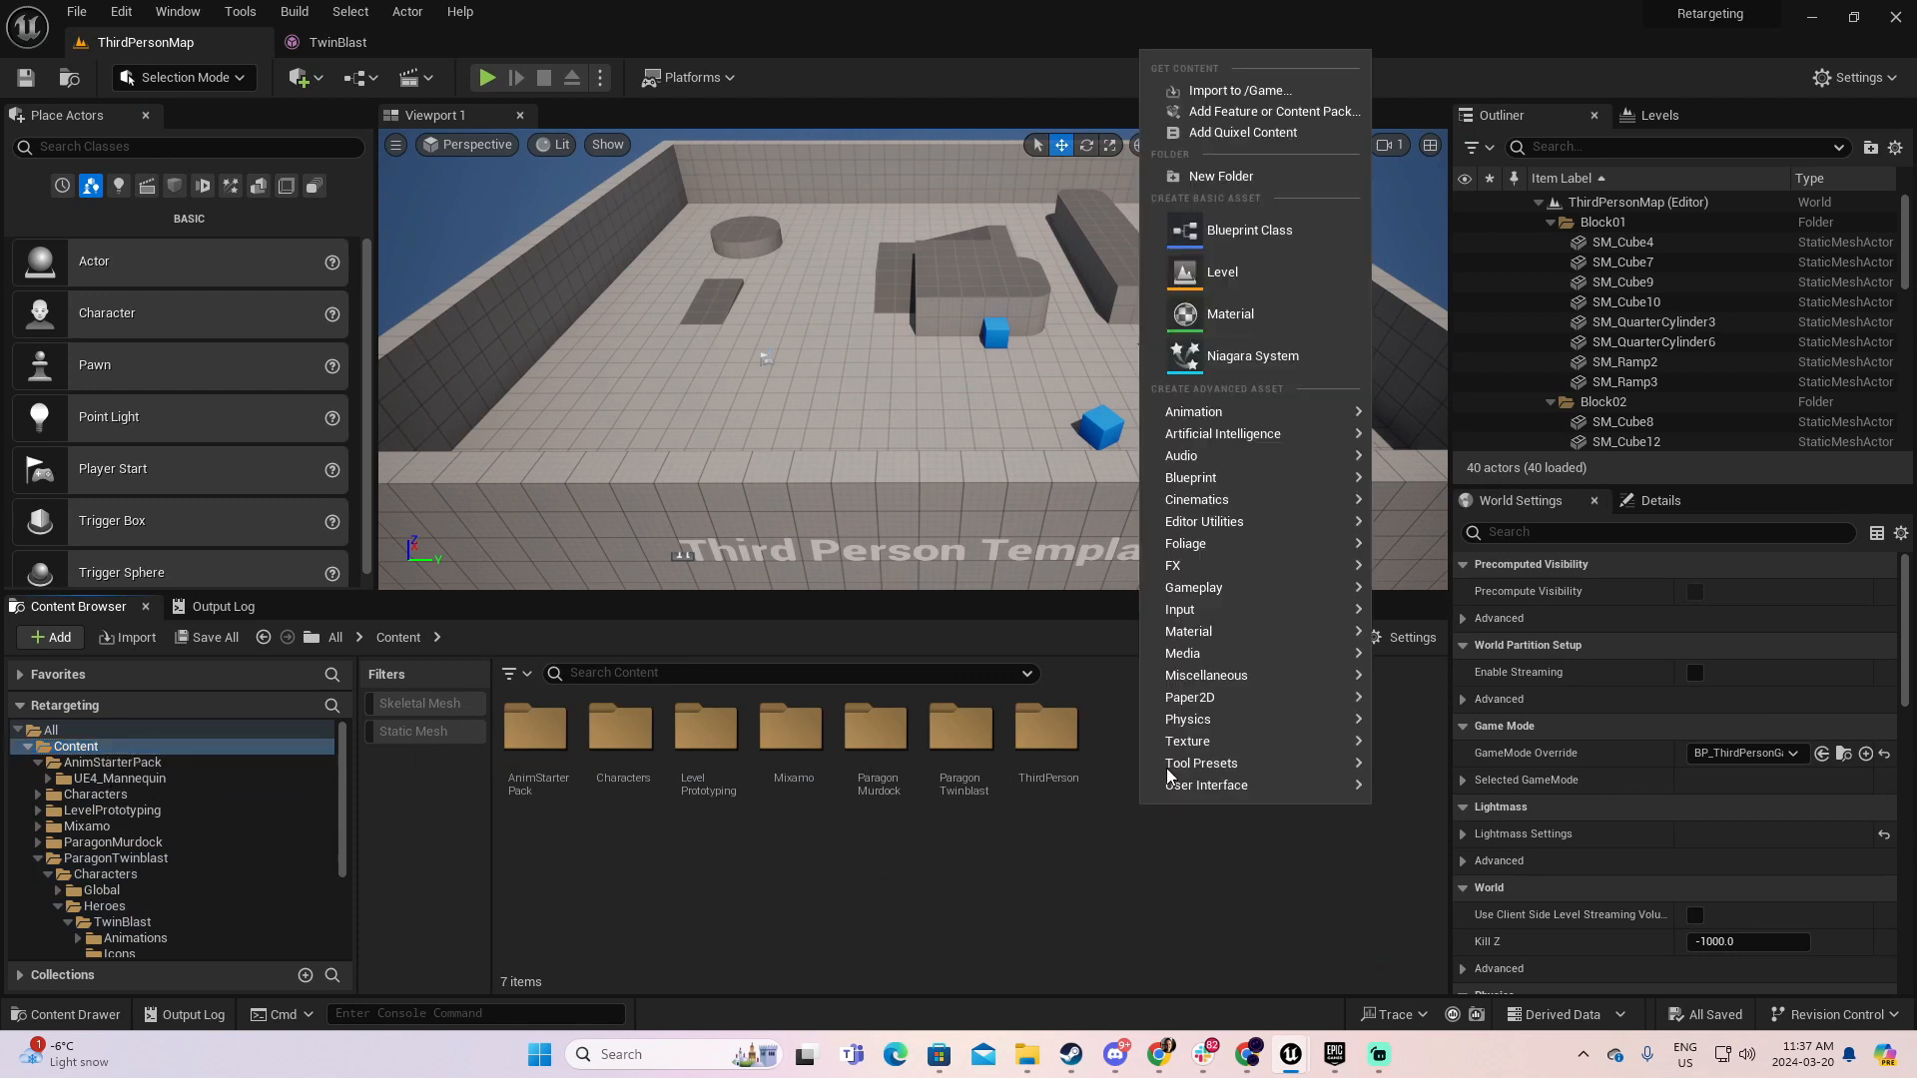
{"action": "left_click", "coordinate": [1238, 176]}
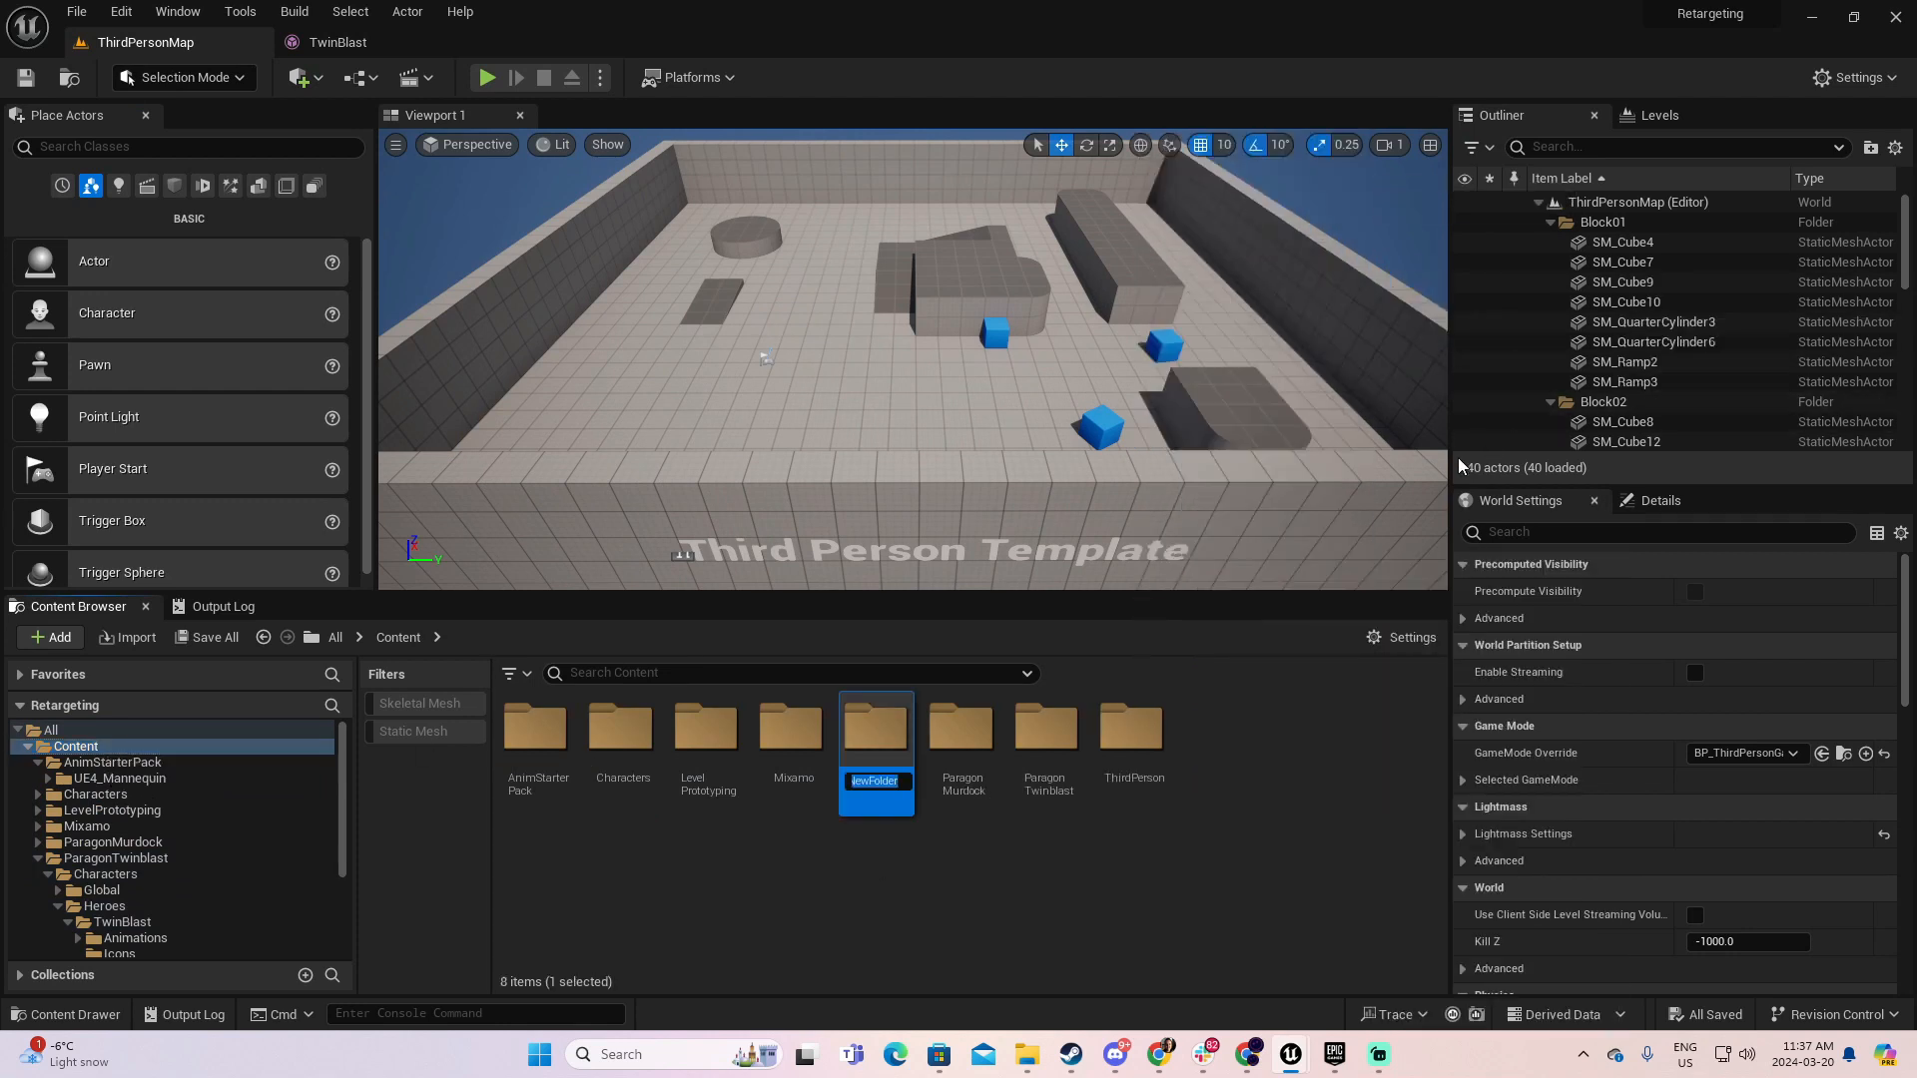
{"action": "type", "text": "Materials"}
{"action": "key", "text": "Return"}
- Create a new material named M_Transparent inside the Materials folder
{"action": "double_click", "coordinate": [792, 744]}
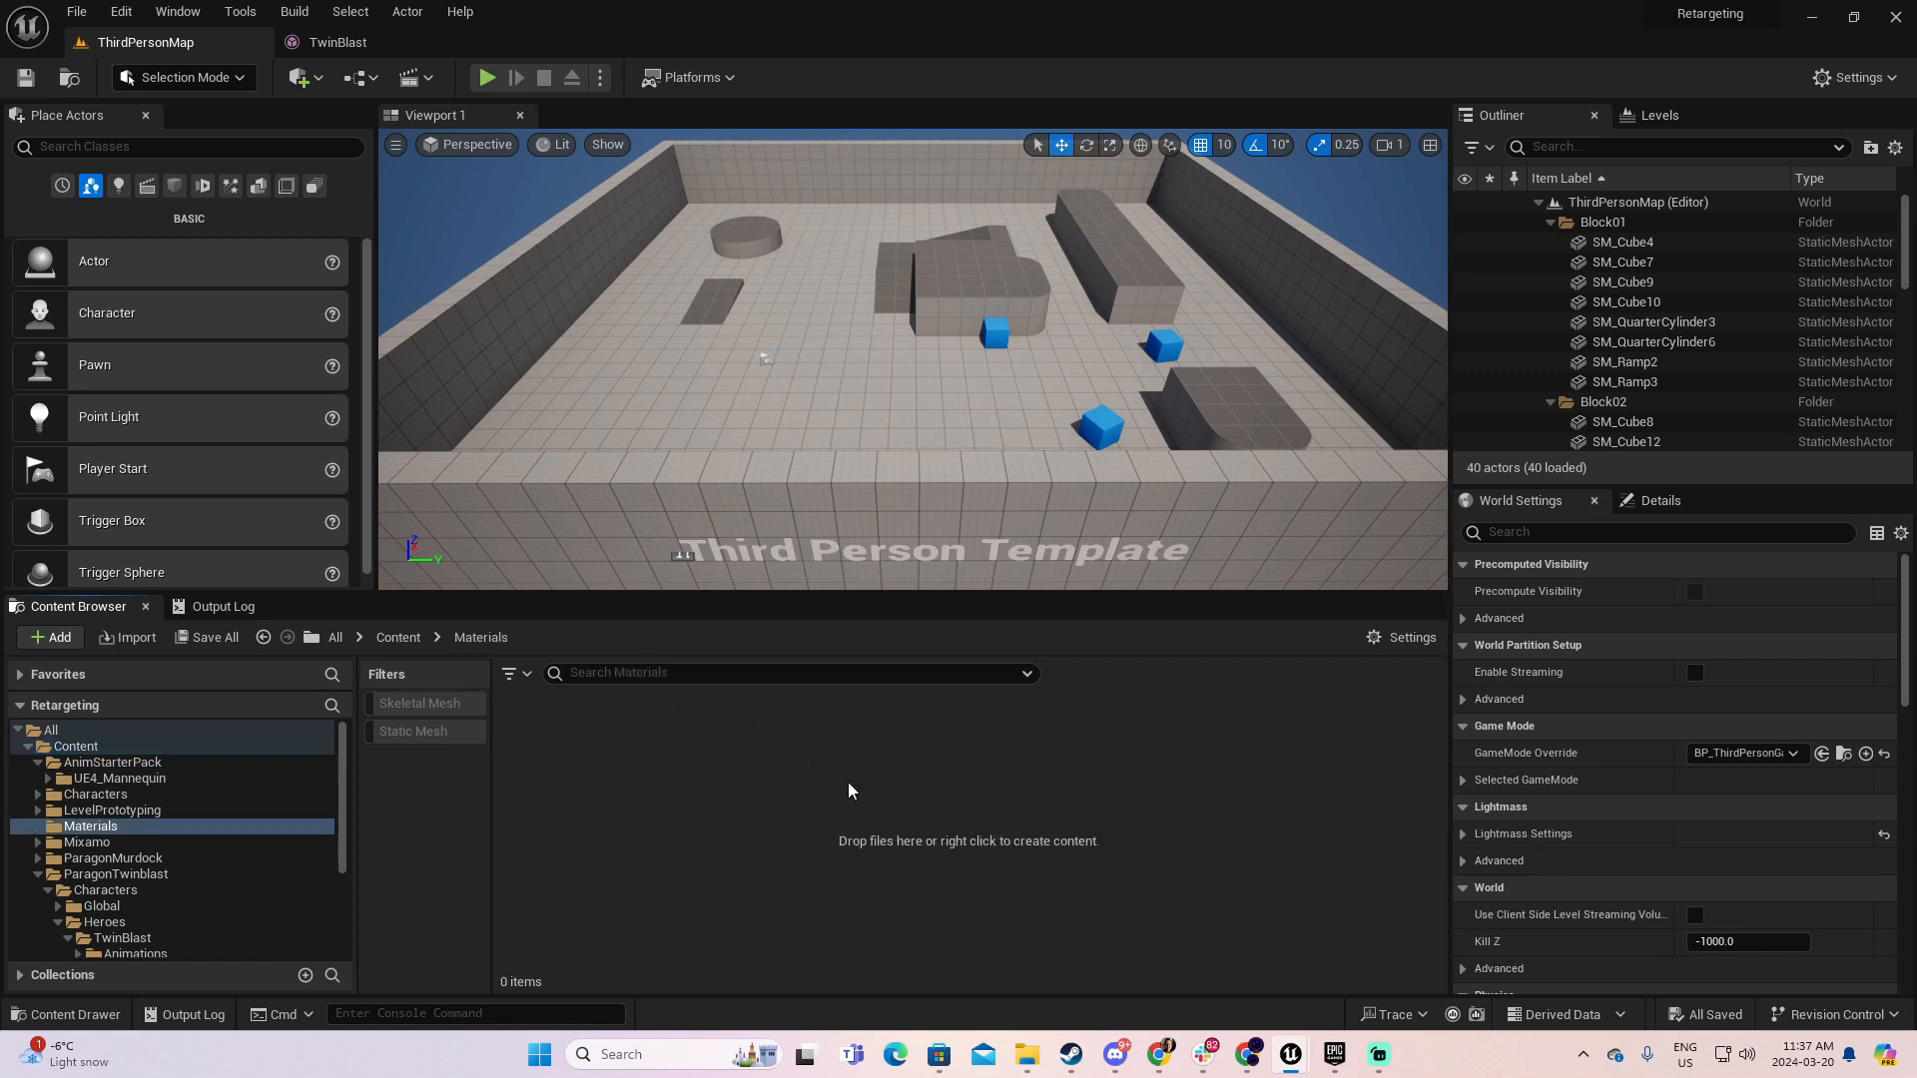
{"action": "right_click", "coordinate": [859, 784]}
{"action": "mouse_move", "coordinate": [933, 396]}
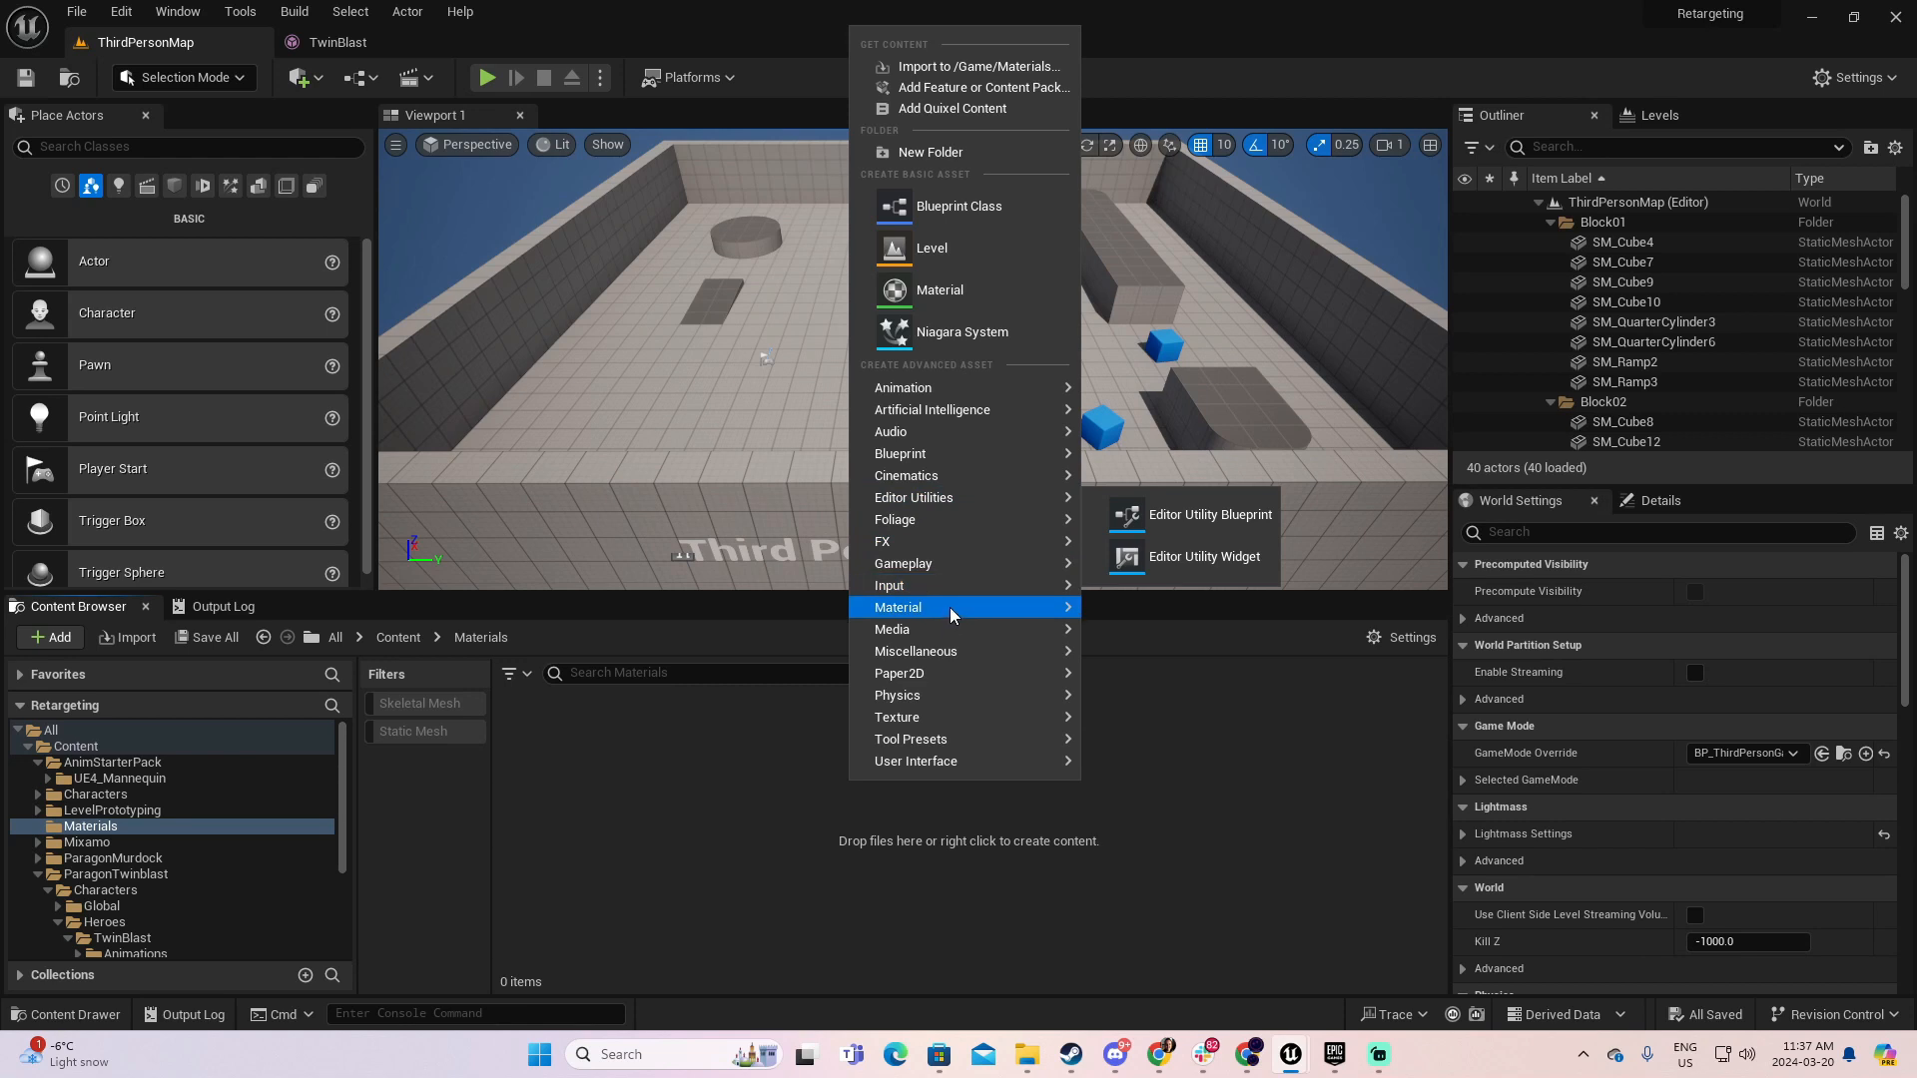
{"action": "mouse_move", "coordinate": [953, 616]}
{"action": "left_click", "coordinate": [1248, 584]}
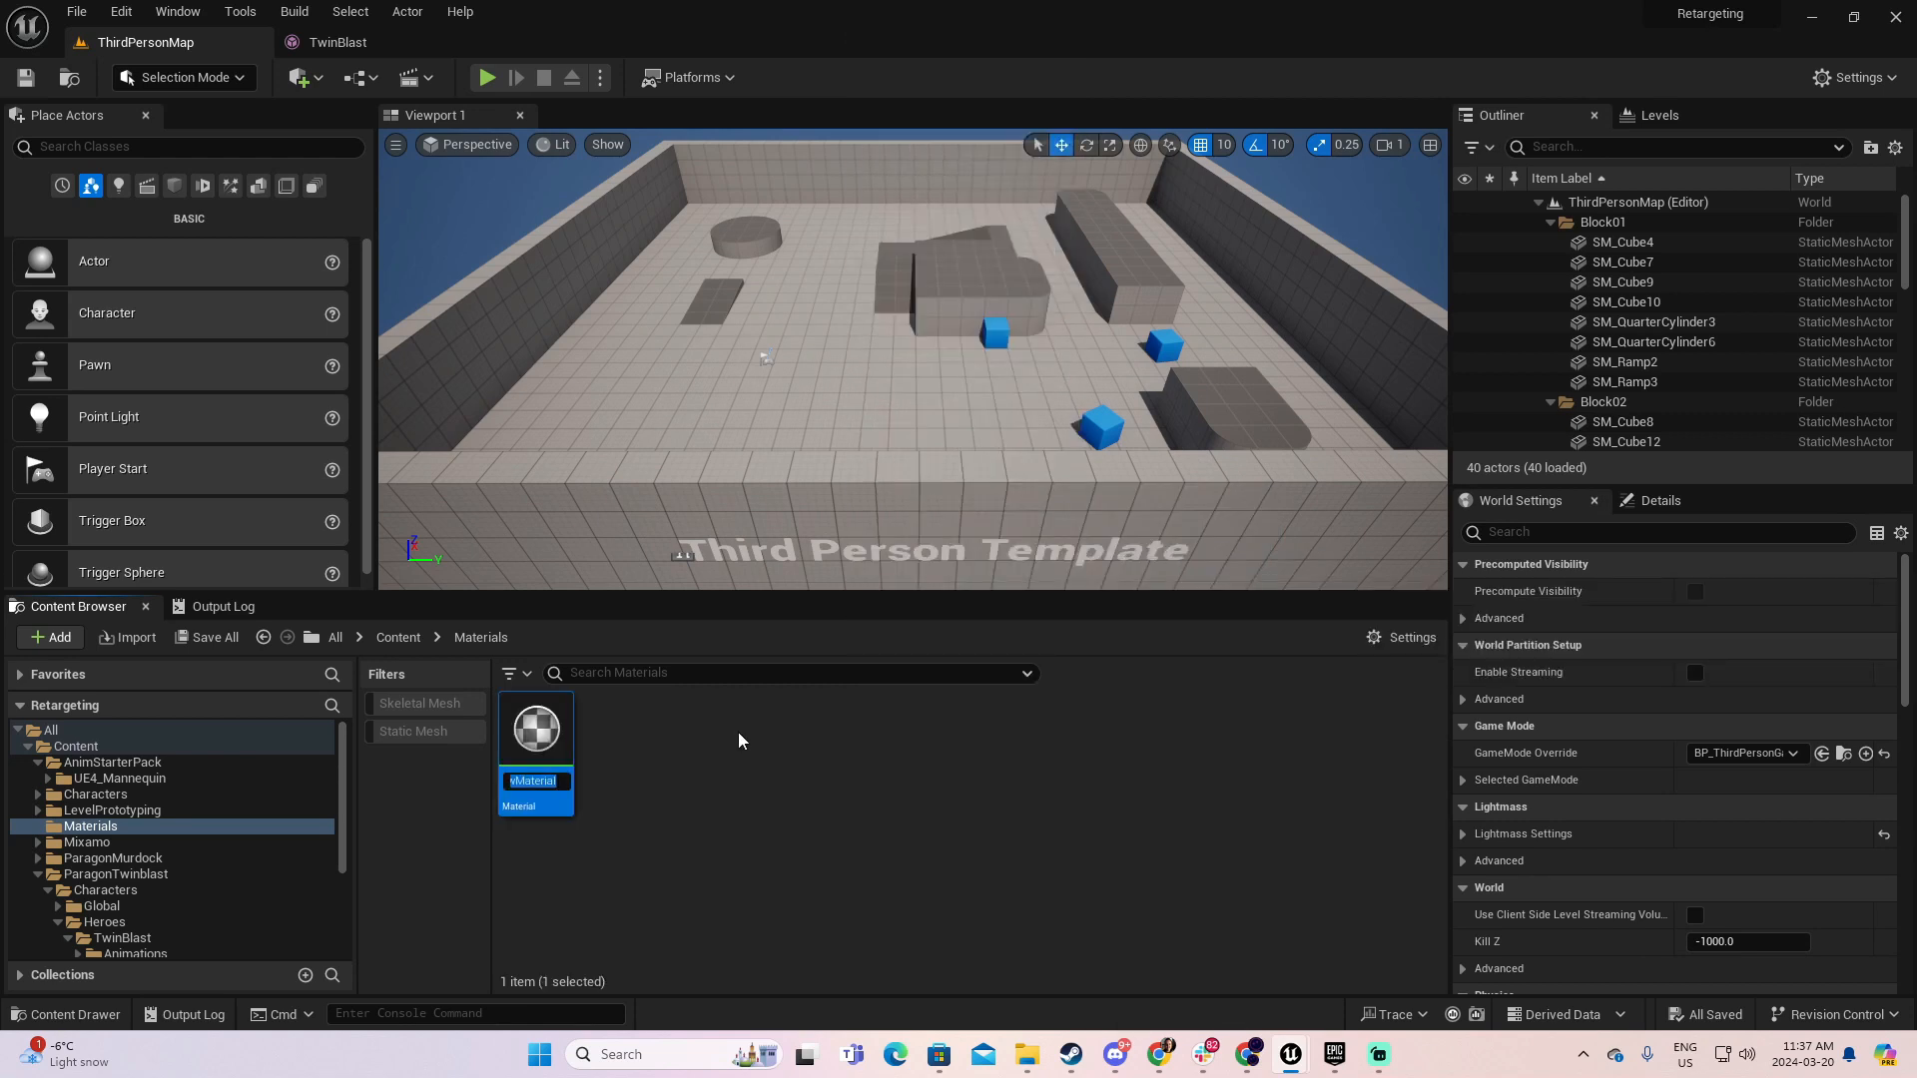
{"action": "type", "text": "M_"}
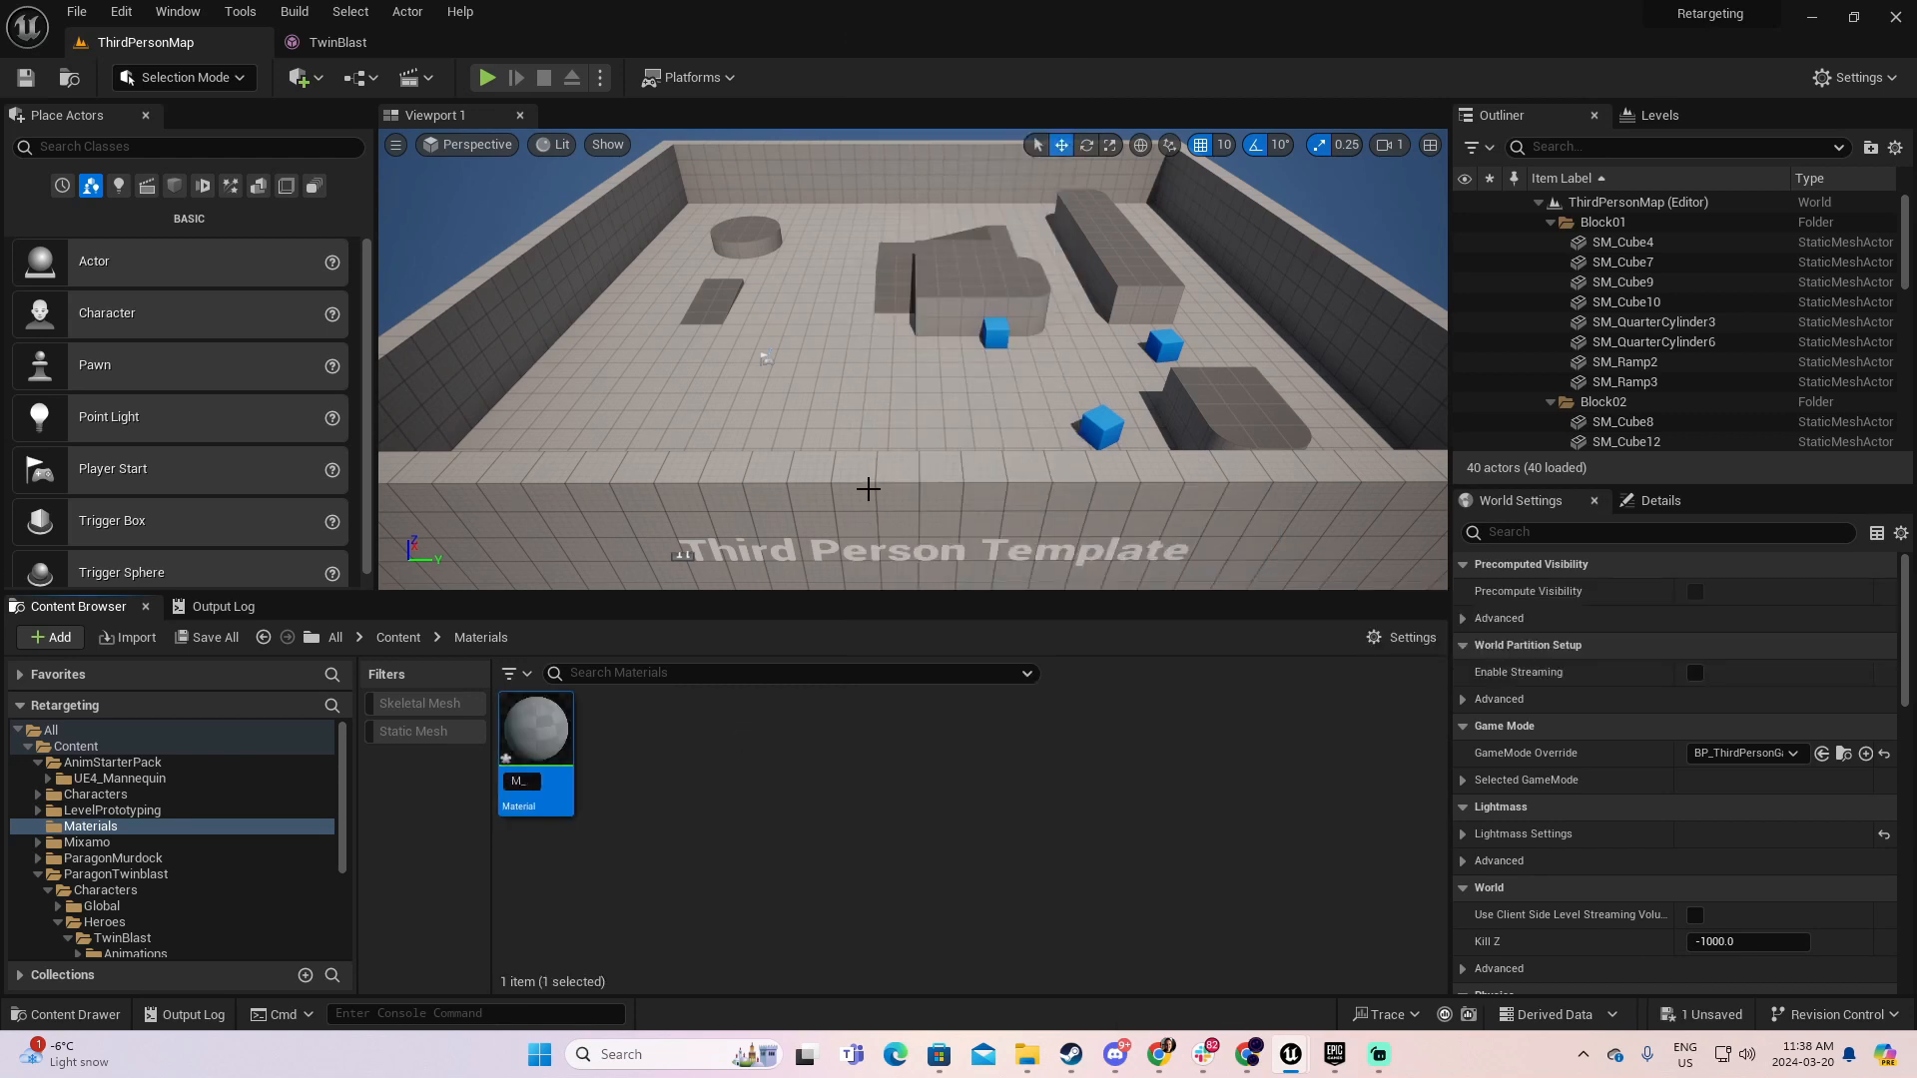
{"action": "type", "text": "Transparent"}
{"action": "key", "text": "Return"}
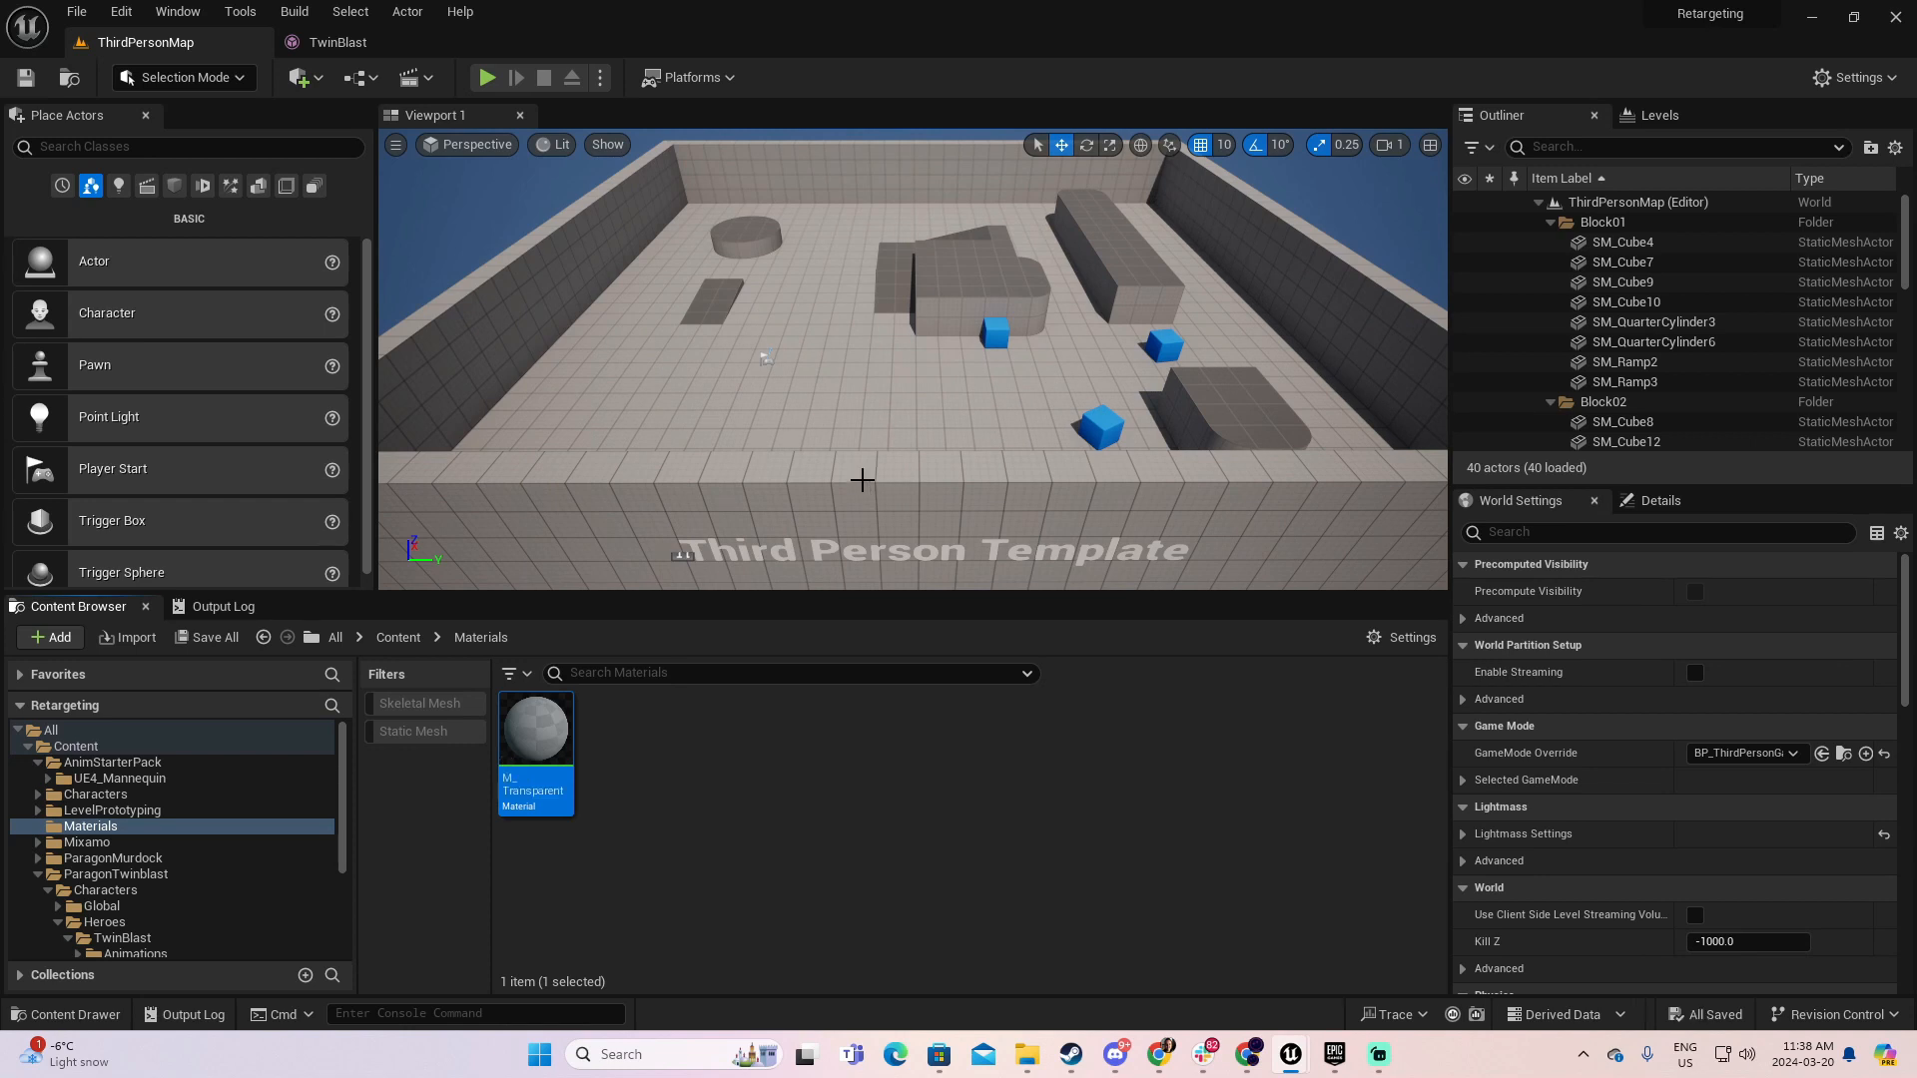
- Open M_Transparent and set its blend mode to Translucent
{"action": "double_click", "coordinate": [535, 729]}
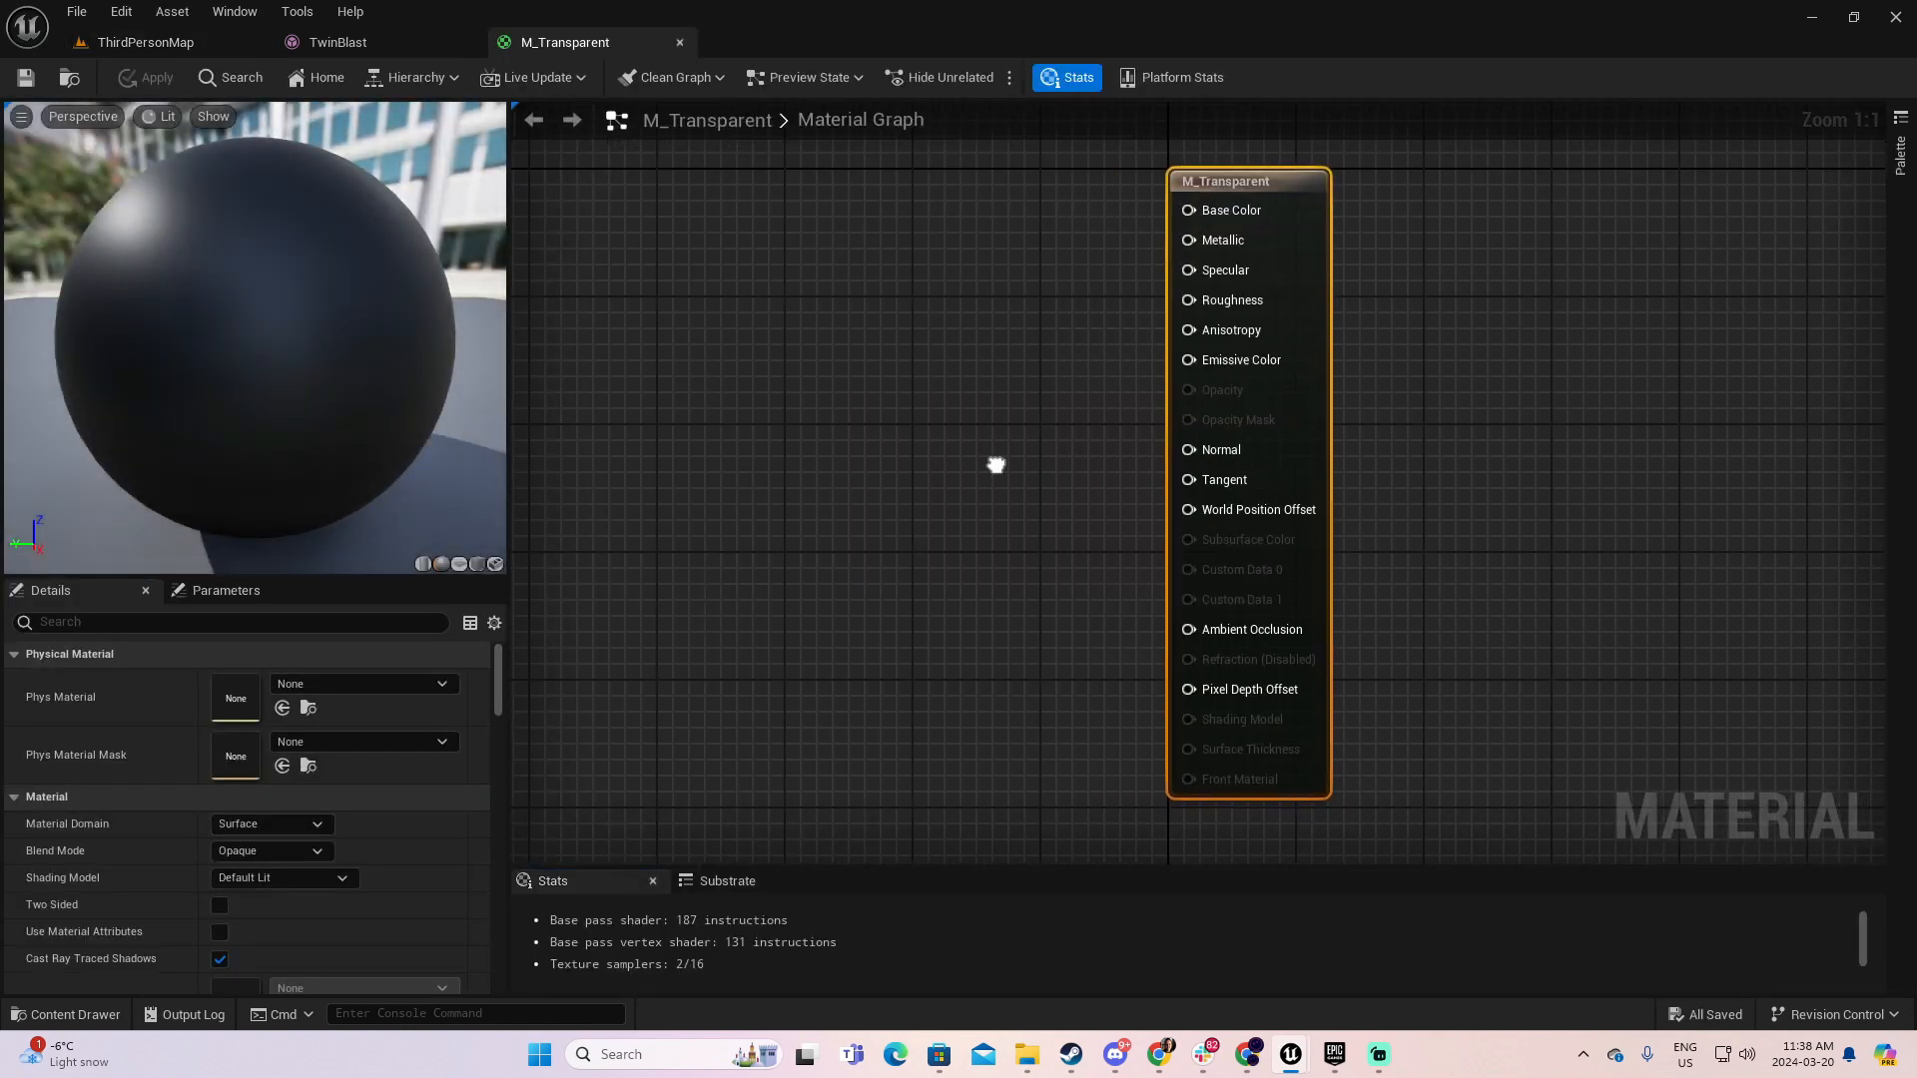
{"action": "left_click", "coordinate": [262, 852]}
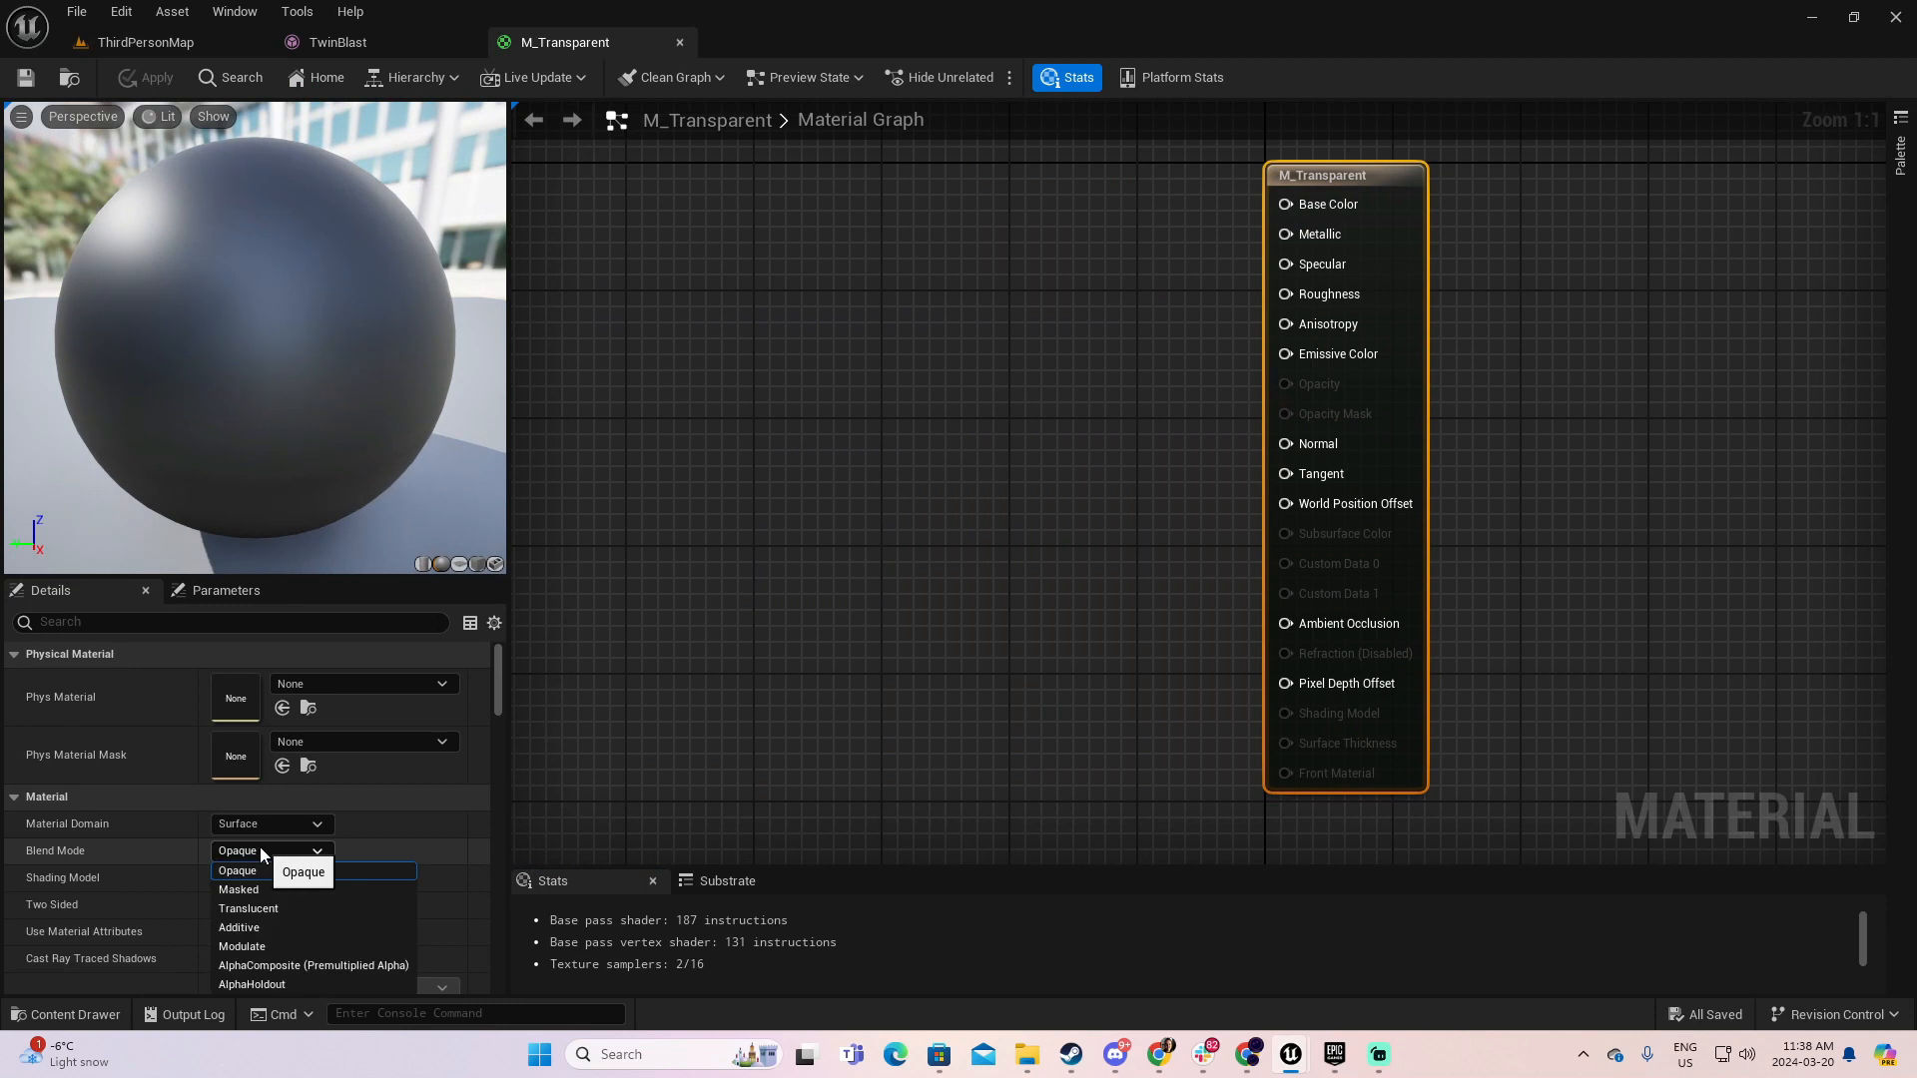
{"action": "left_click", "coordinate": [277, 907]}
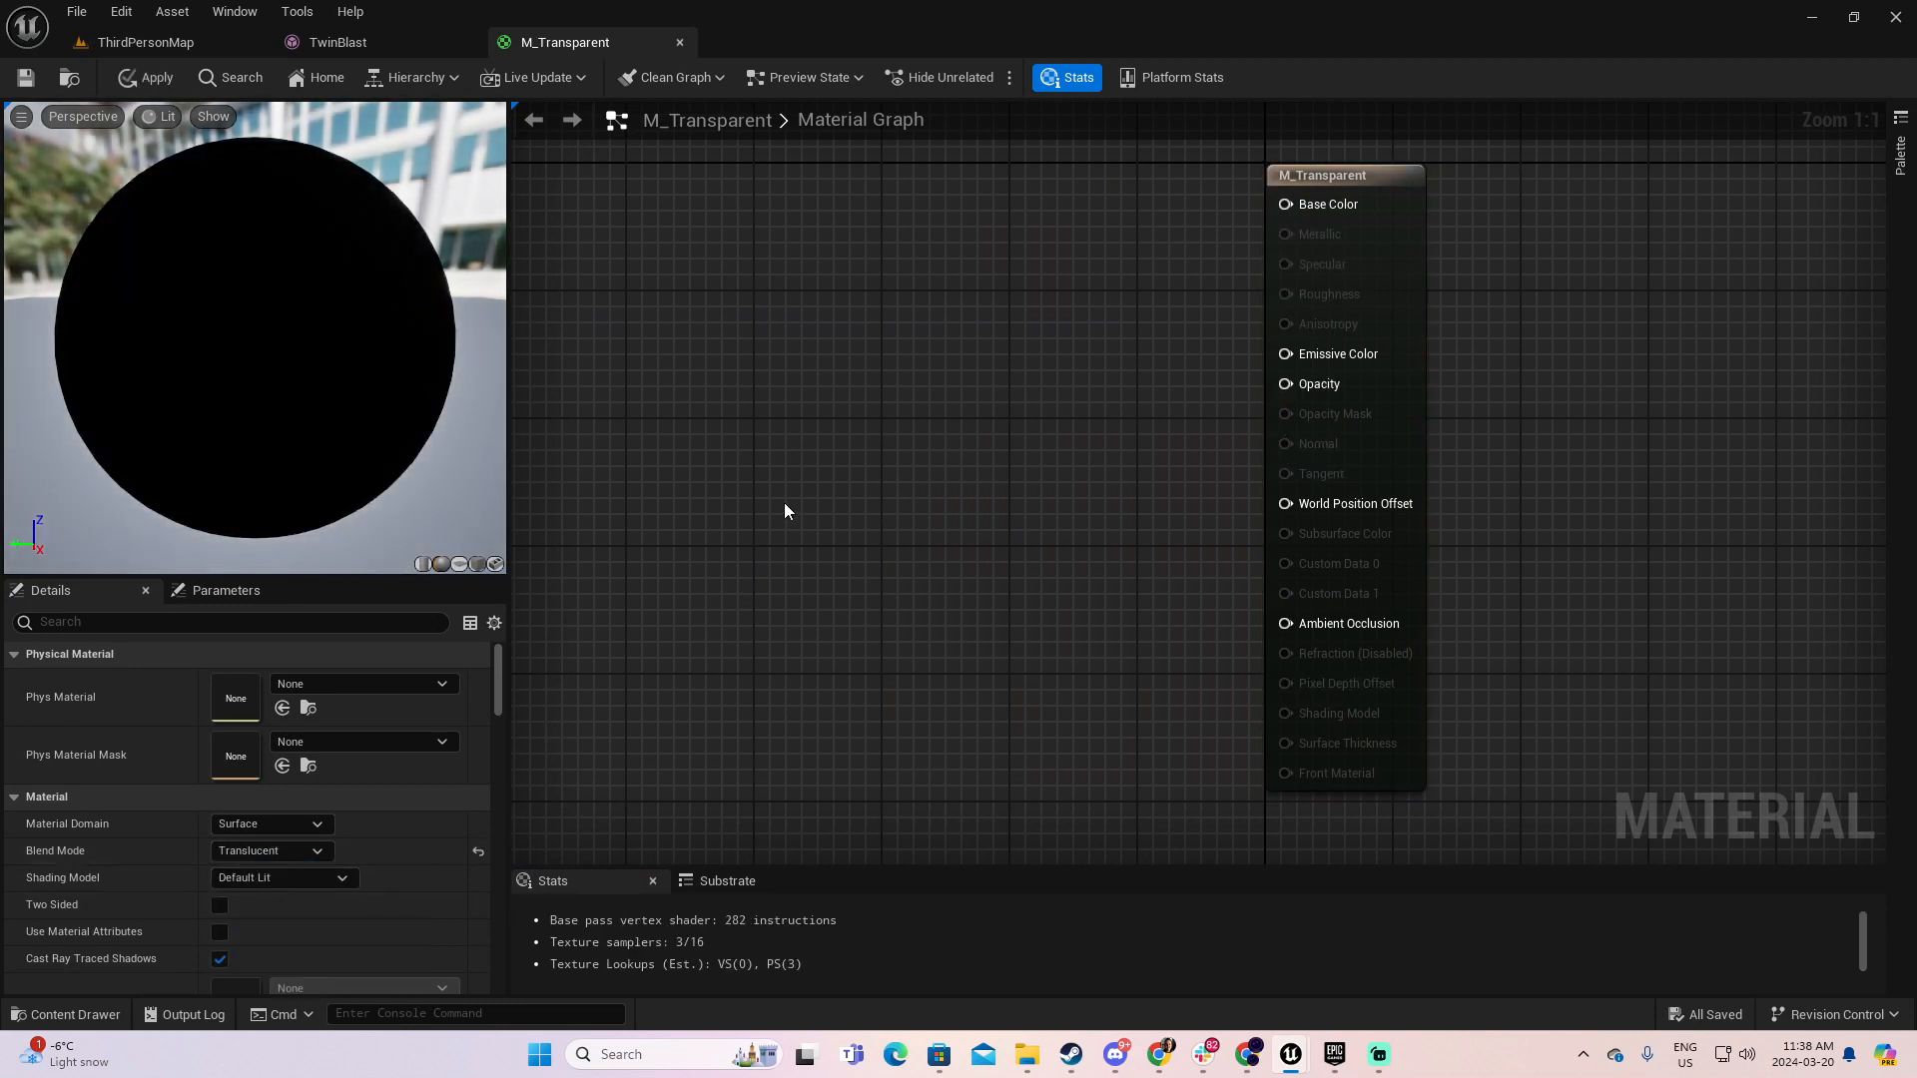
- Connect a Constant node with value 0.0 to the Opacity of M_Transparent, apply the change and close the material
{"action": "left_click", "coordinate": [880, 415]}
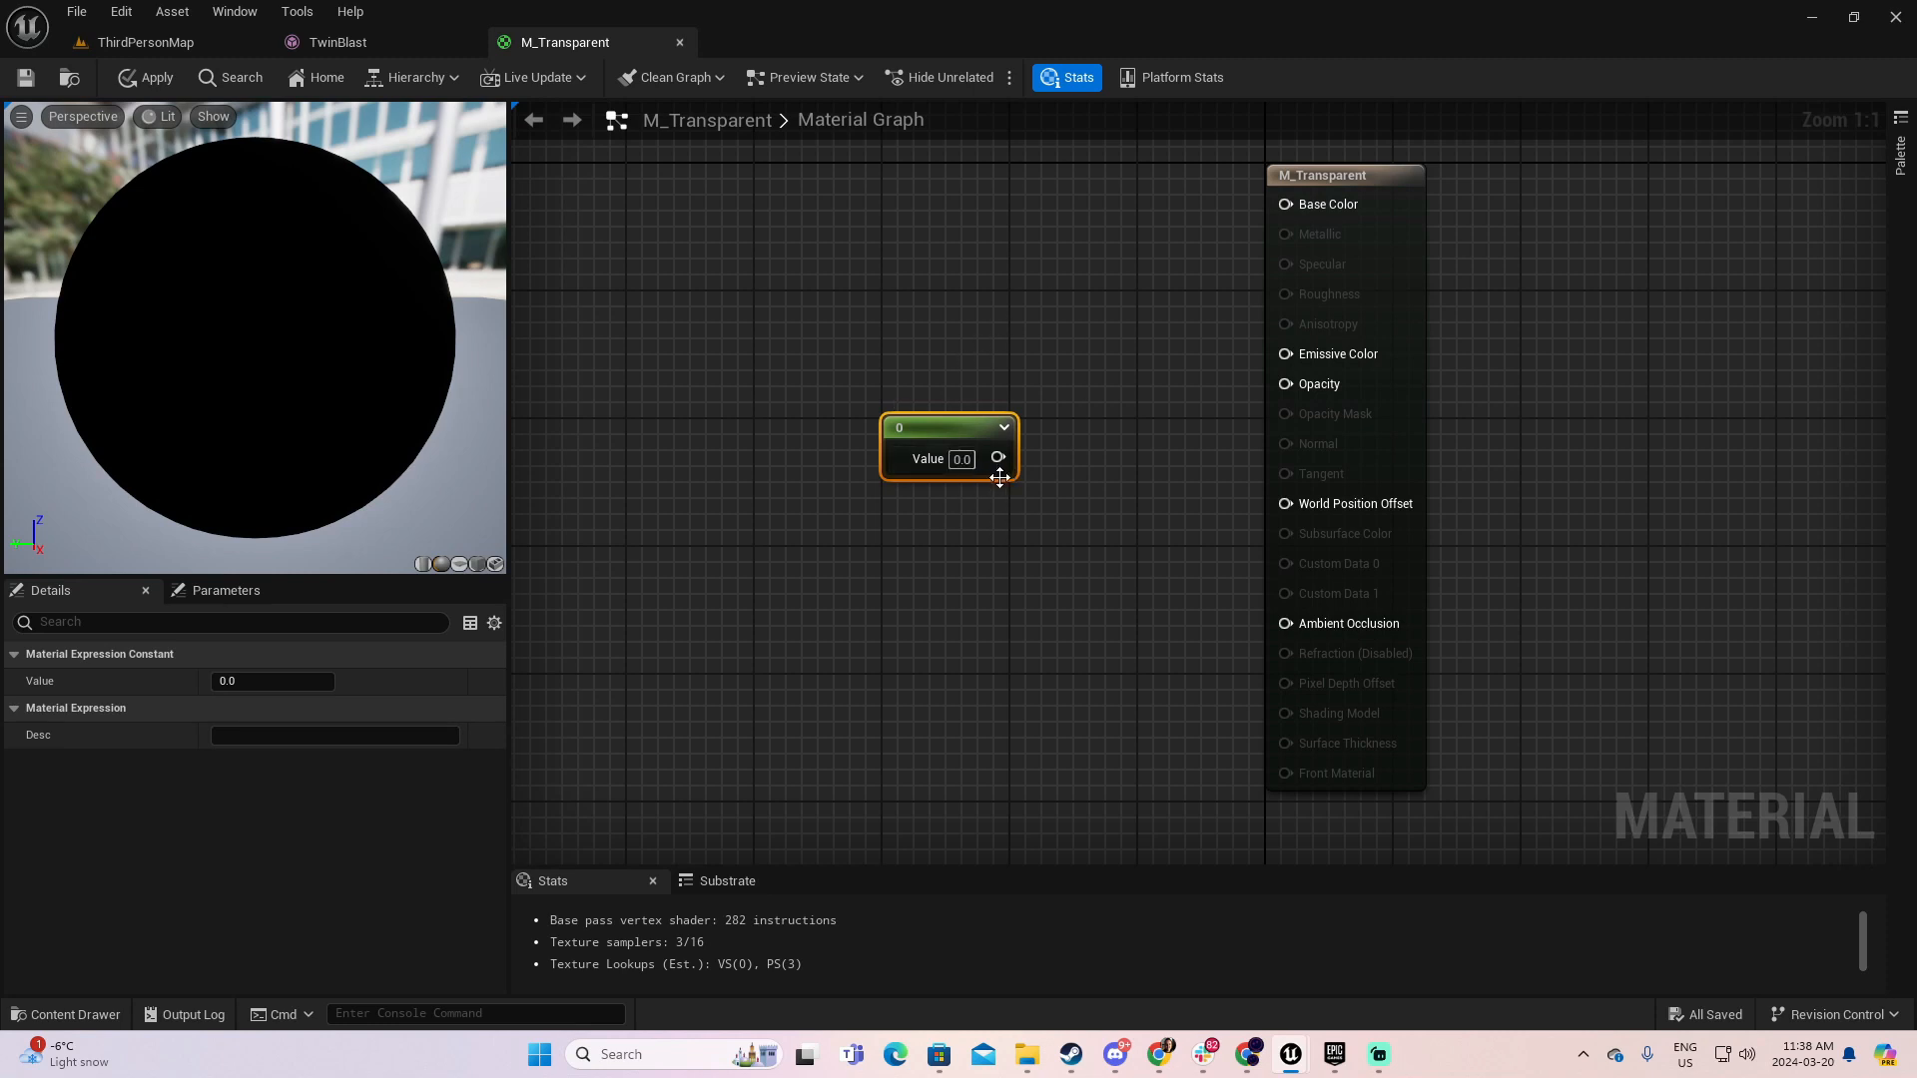
{"action": "left_click_drag", "start_coordinate": [998, 457], "coordinate": [1284, 385]}
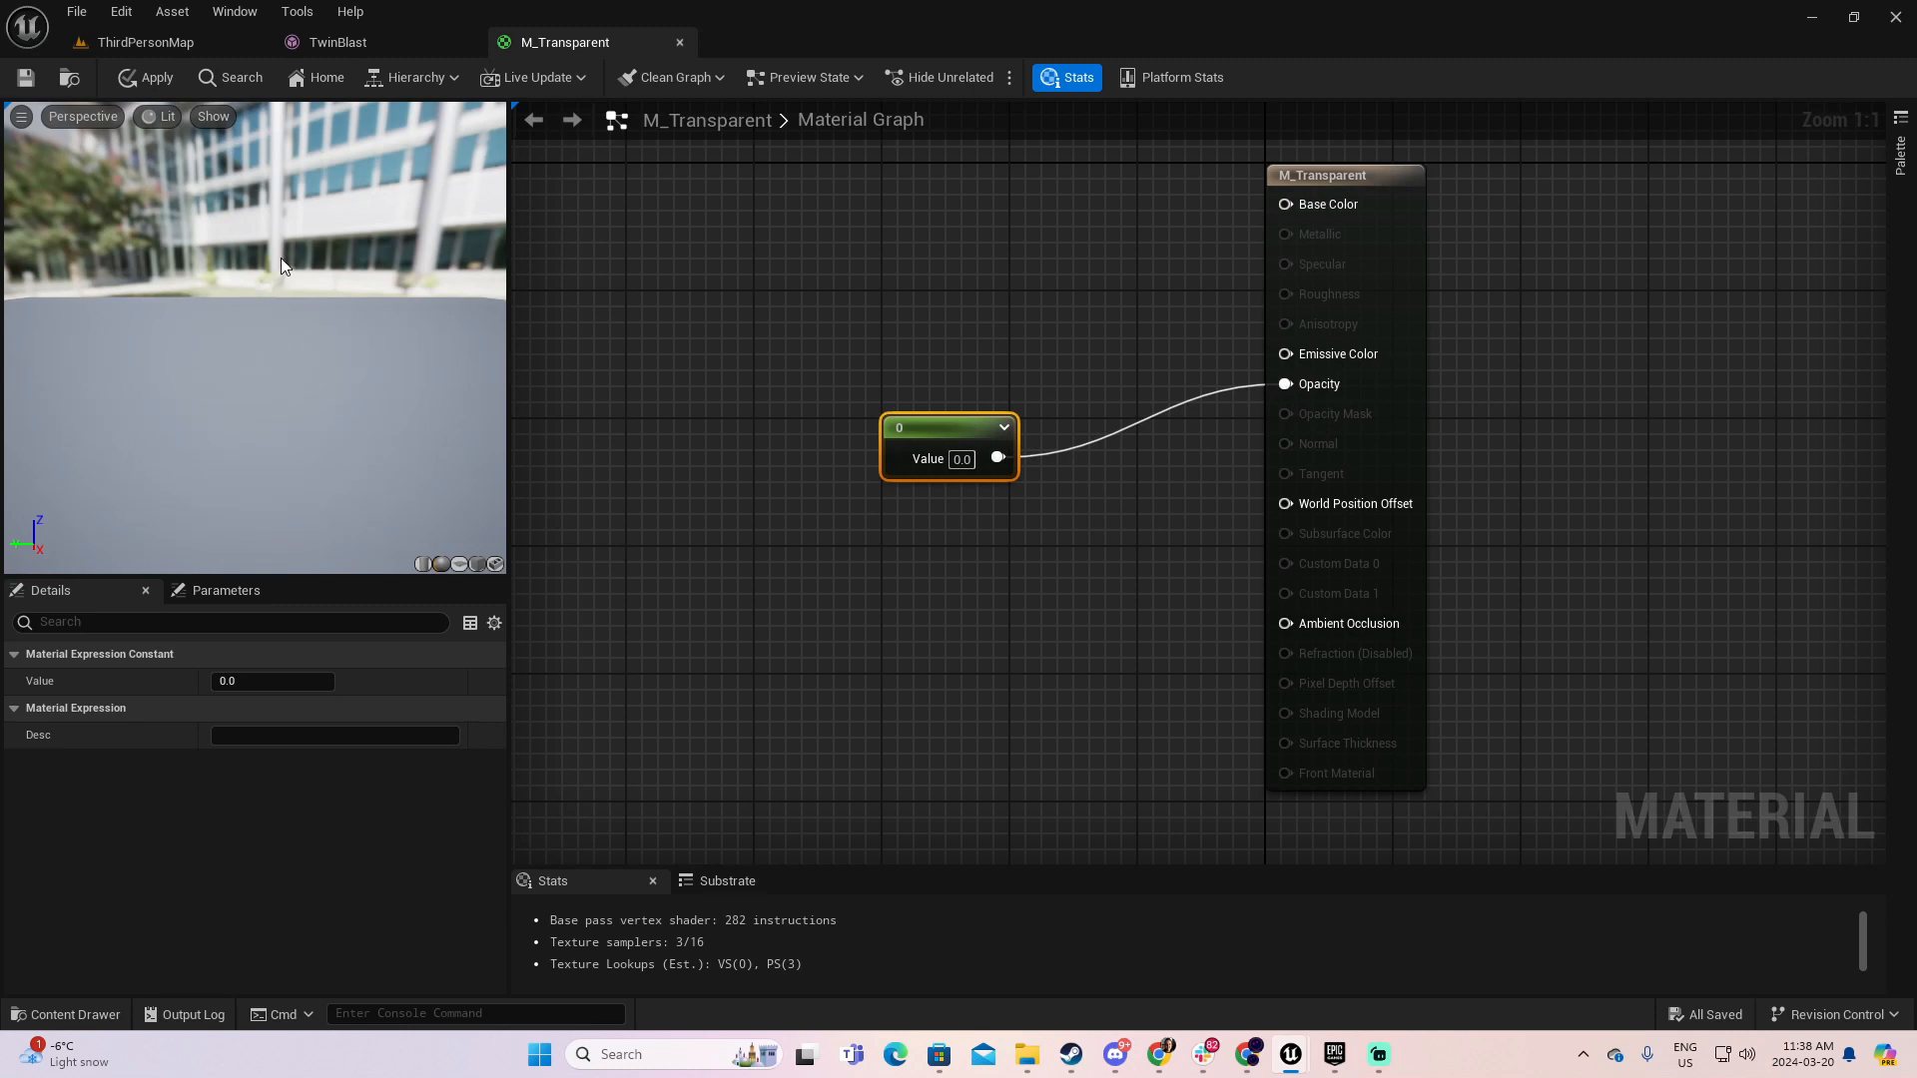
{"action": "left_click", "coordinate": [146, 81]}
{"action": "left_click", "coordinate": [683, 40]}
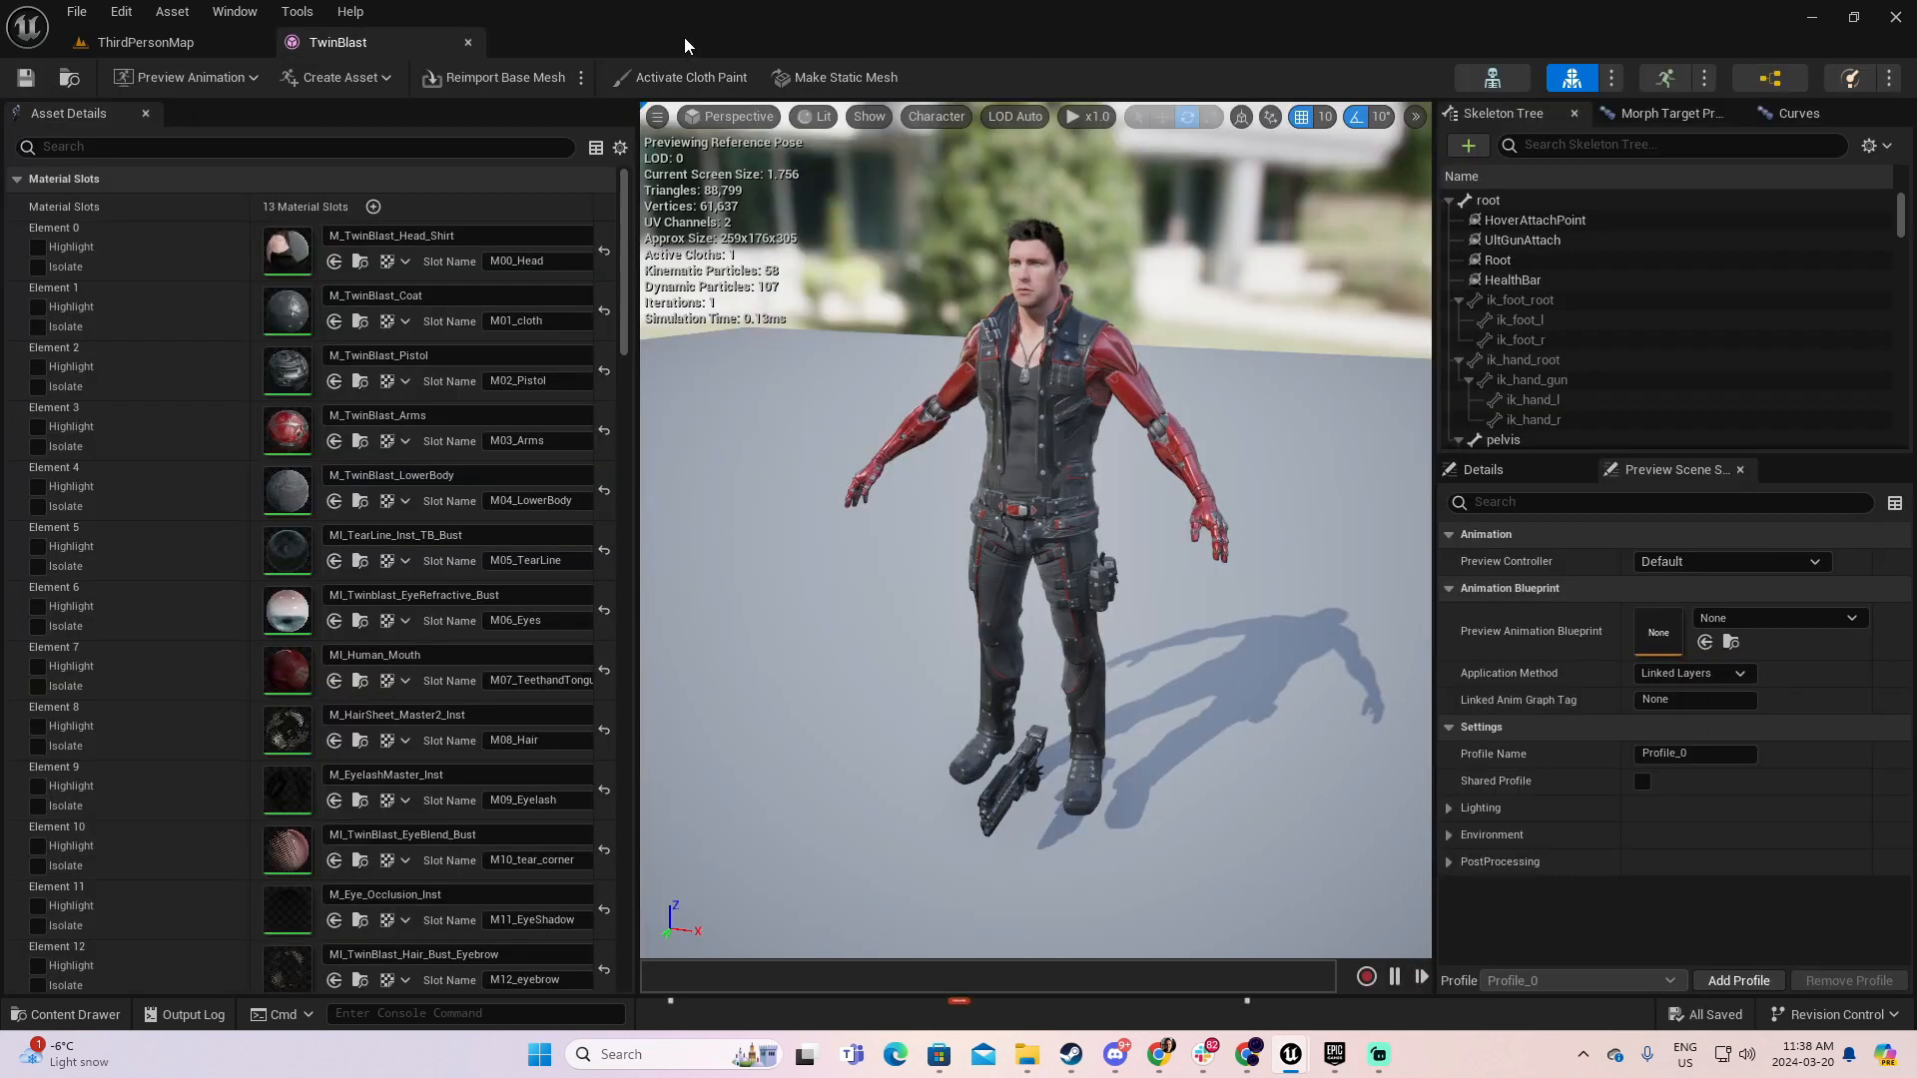
- Assign M_Transparent to the TwinBlast mesh's M02_Pistol material slot, save the mesh and close its editor
{"action": "left_click", "coordinate": [160, 42]}
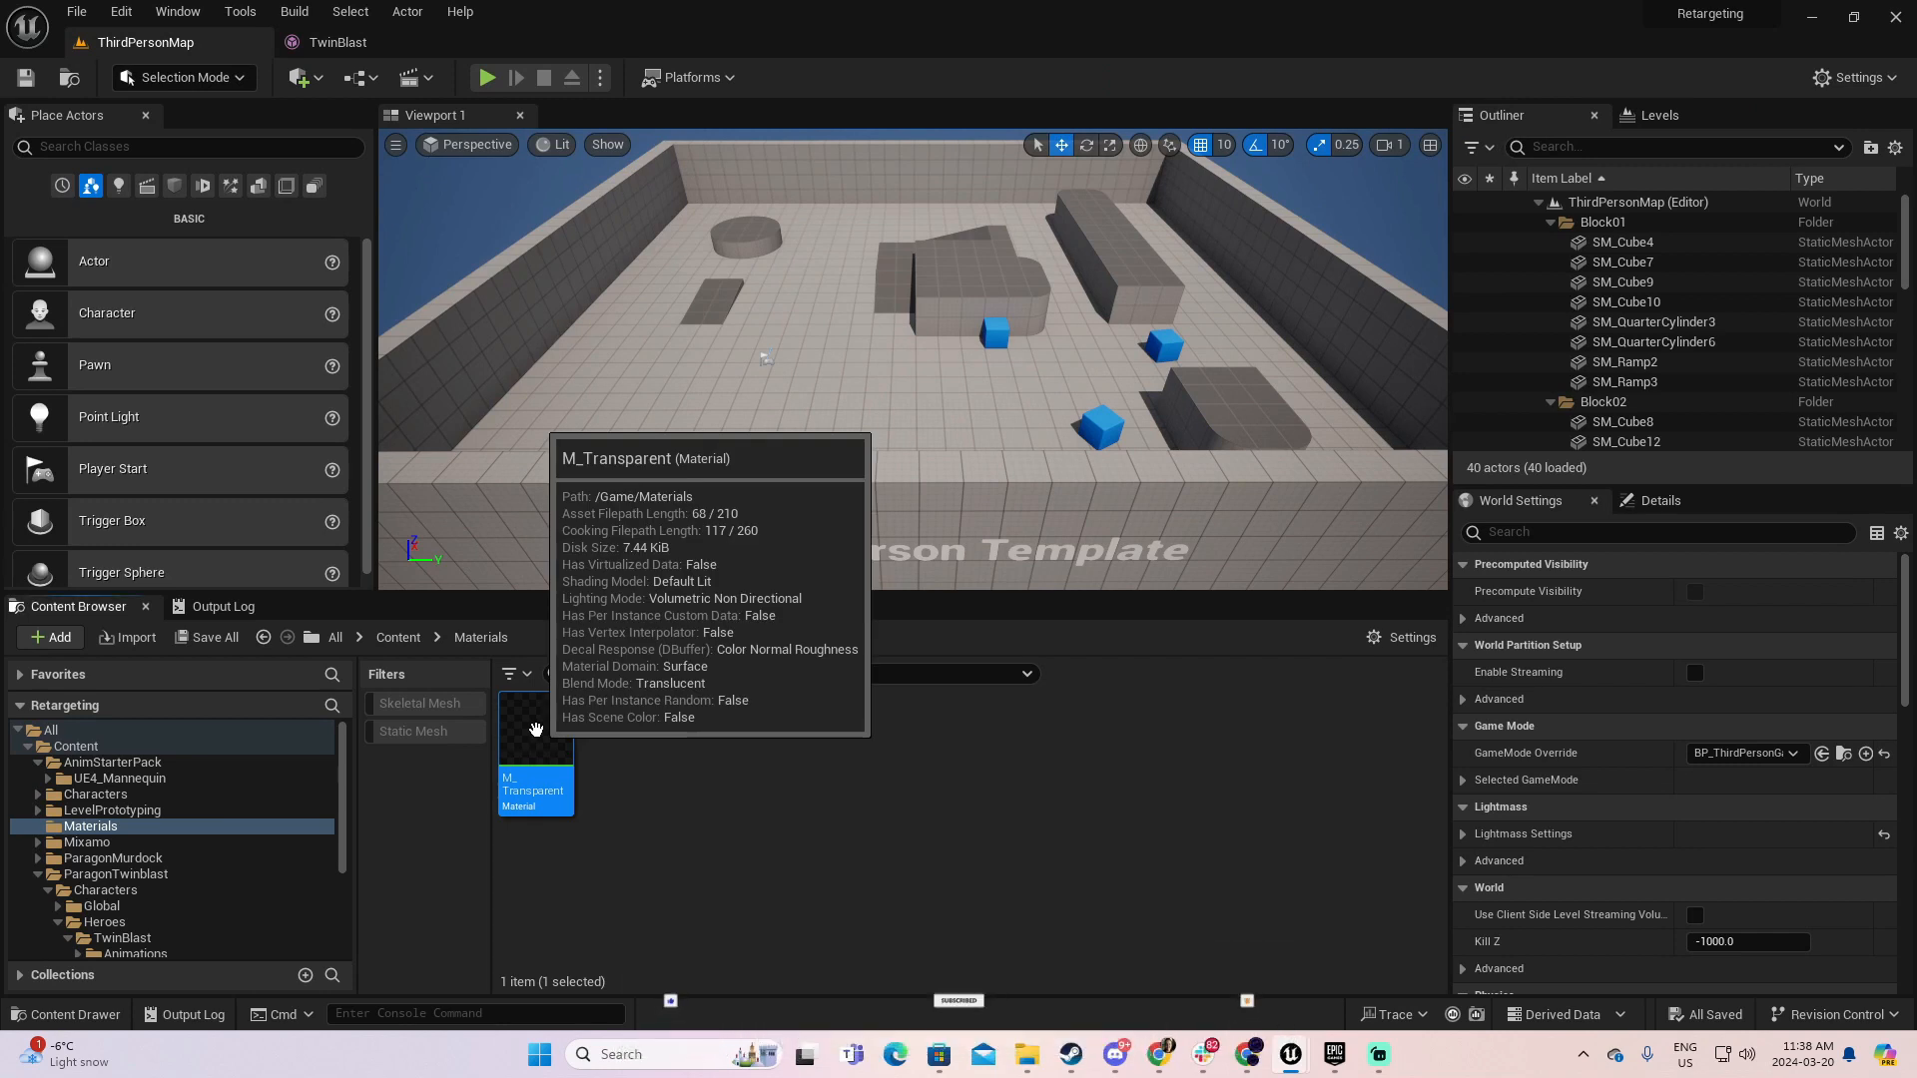
{"action": "left_click", "coordinate": [336, 42]}
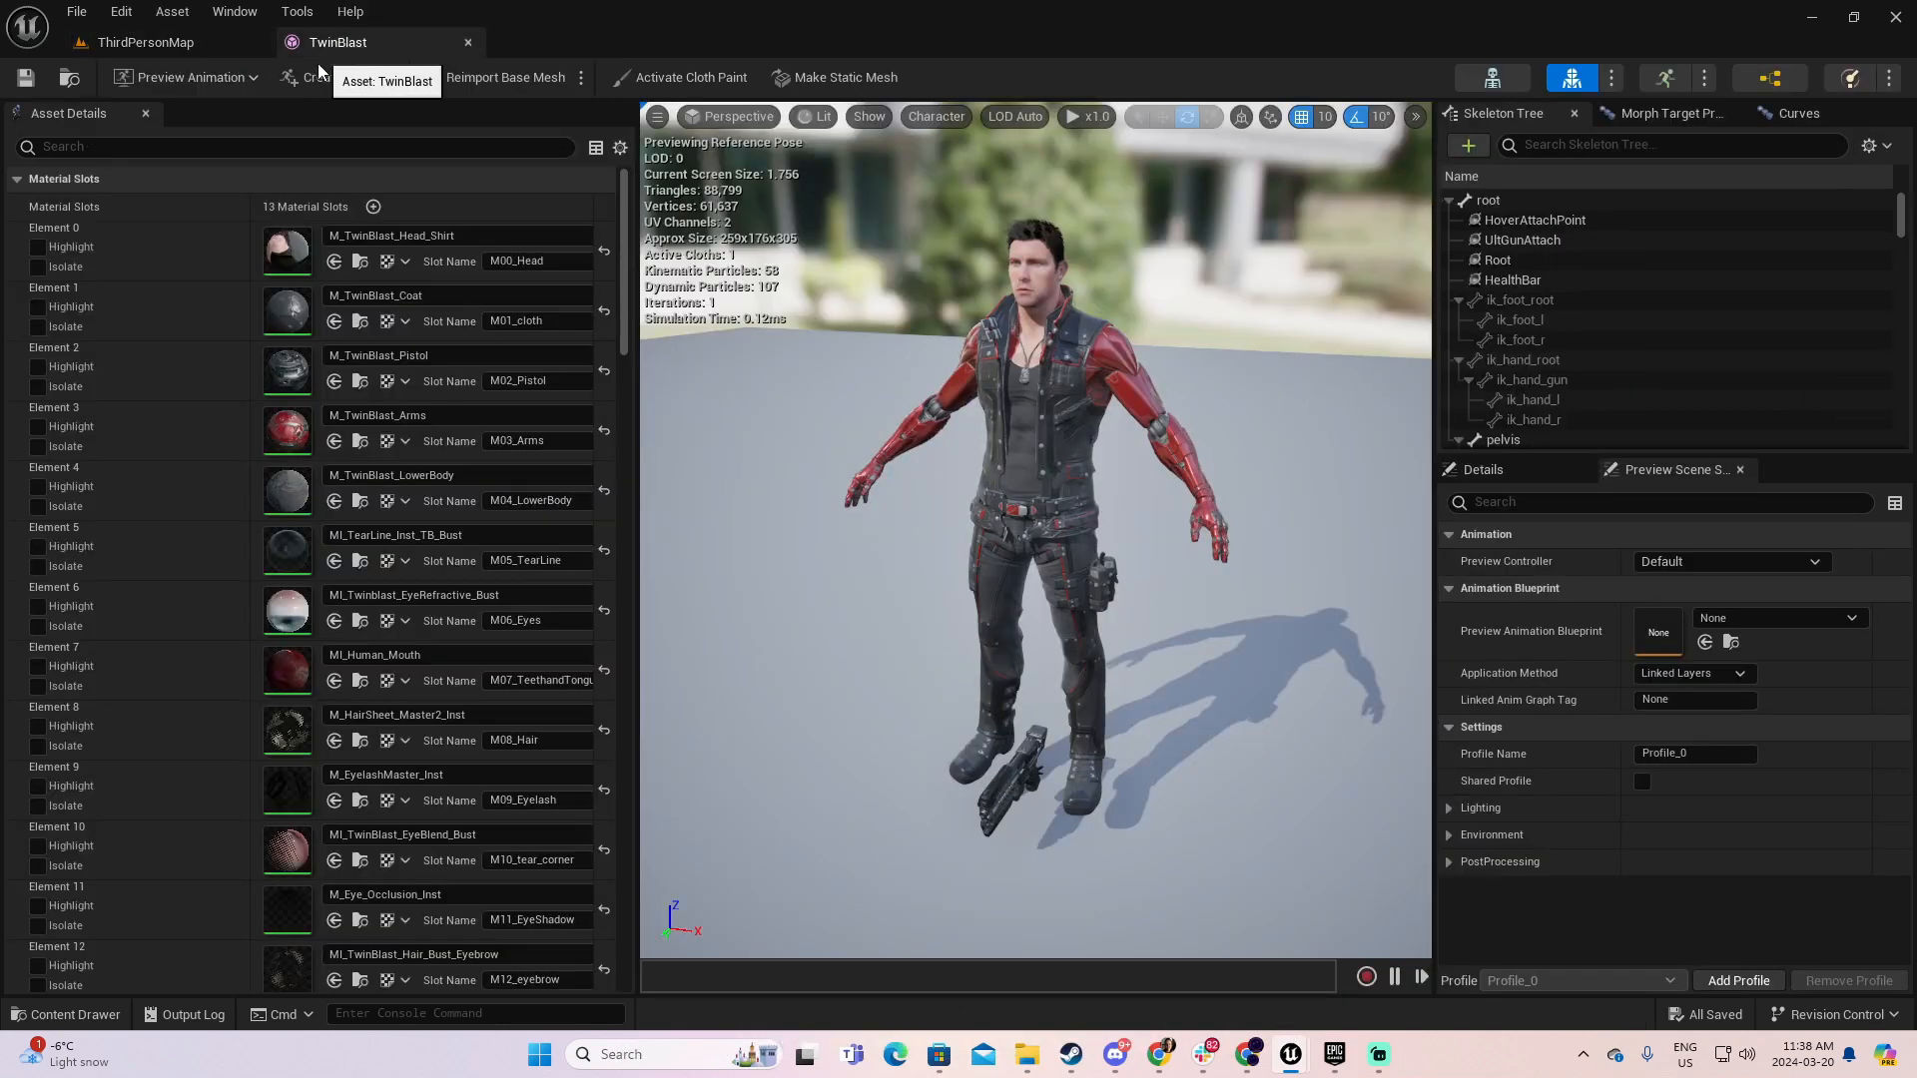
{"action": "left_click", "coordinate": [334, 383]}
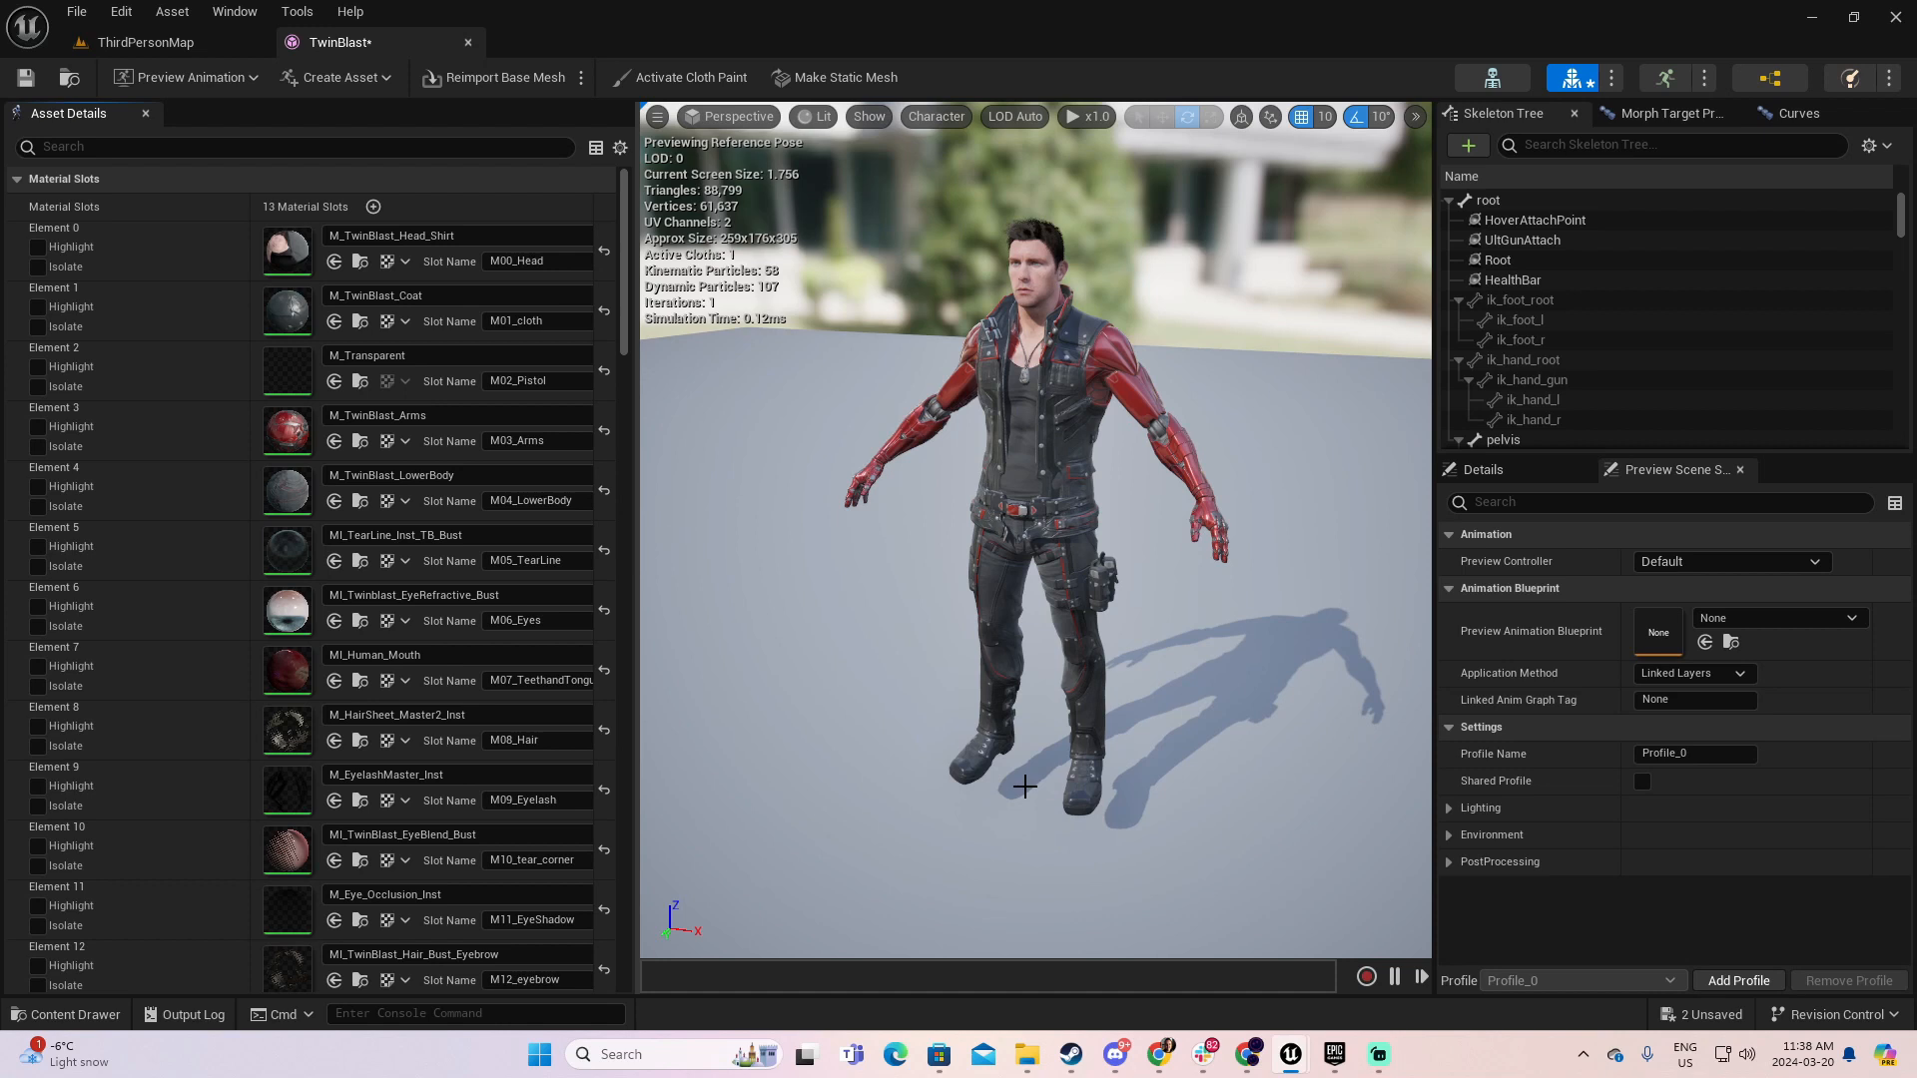
{"action": "left_click", "coordinate": [25, 77]}
{"action": "left_click", "coordinate": [467, 42]}
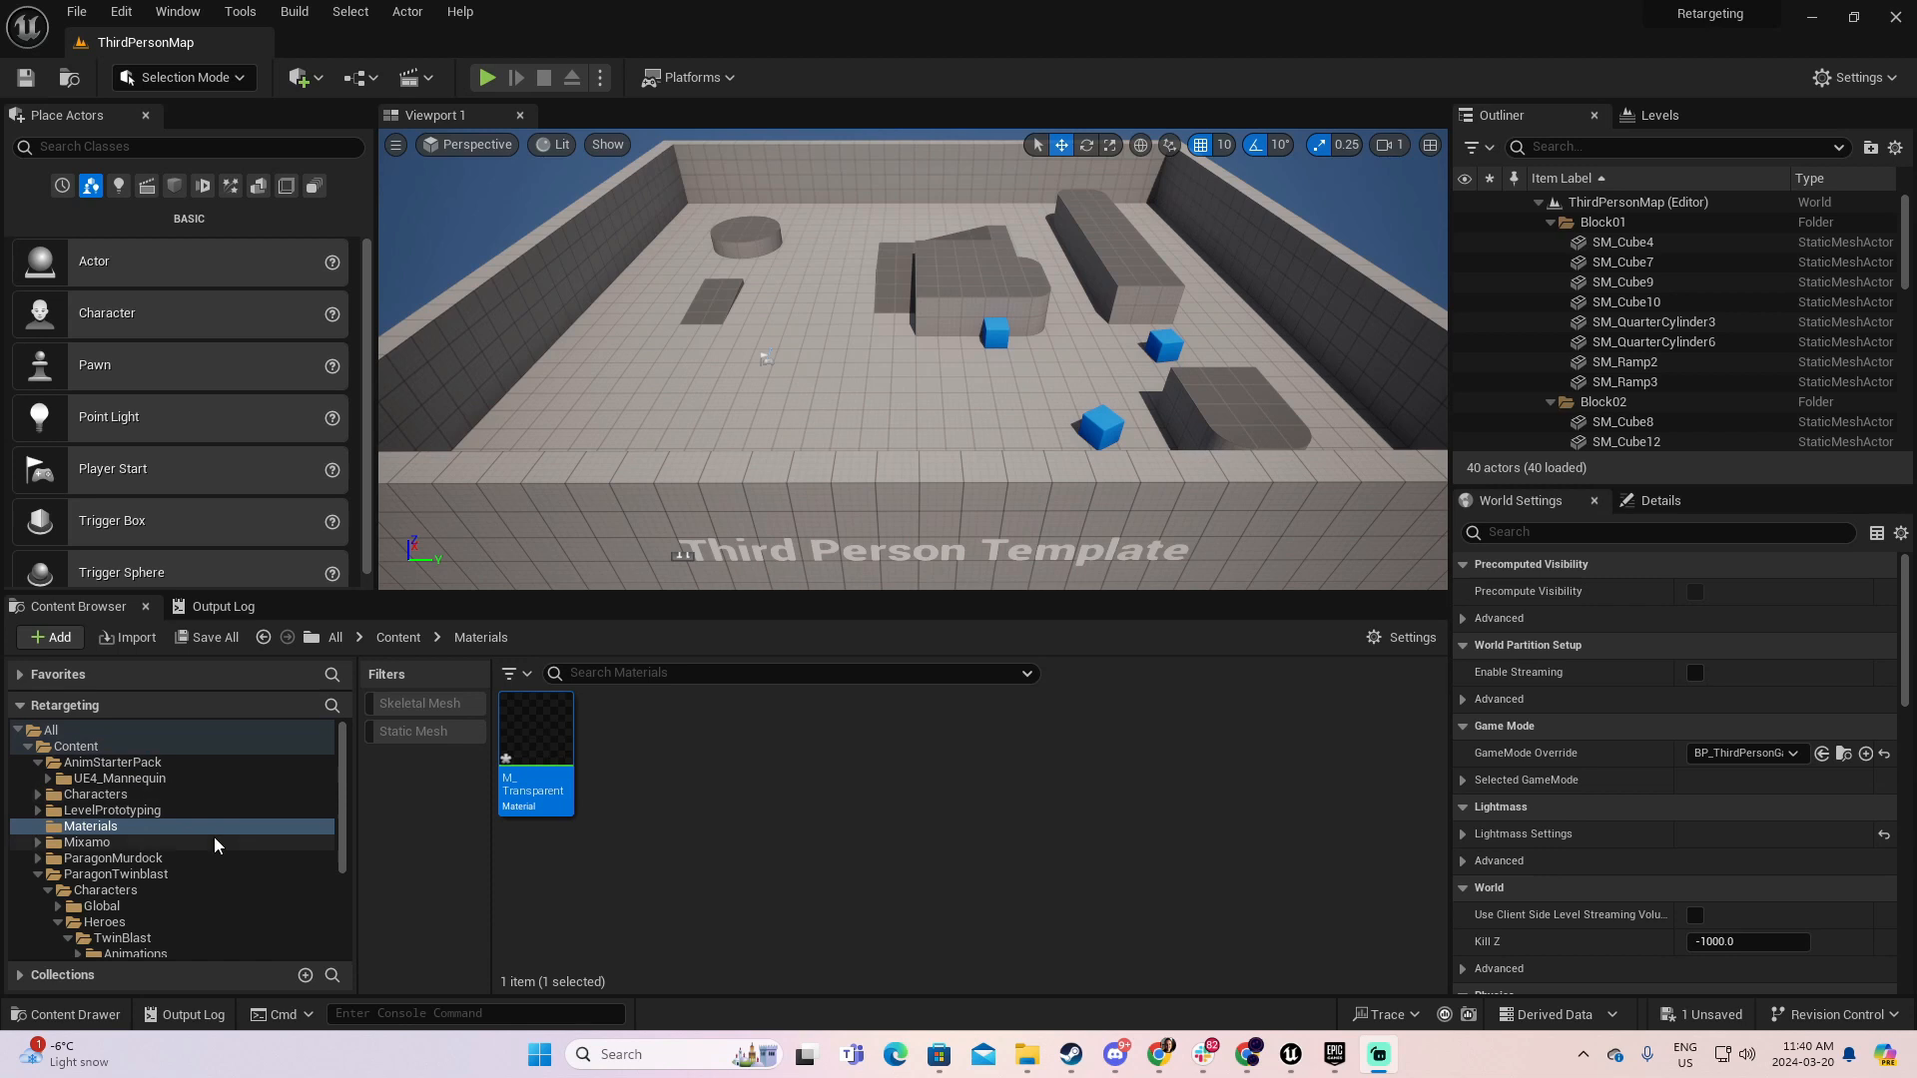
- Create a new folder named Rigs inside the Mixamo folder
{"action": "scroll", "coordinate": [178, 854], "scroll_direction": "down", "scroll_amount": 1}
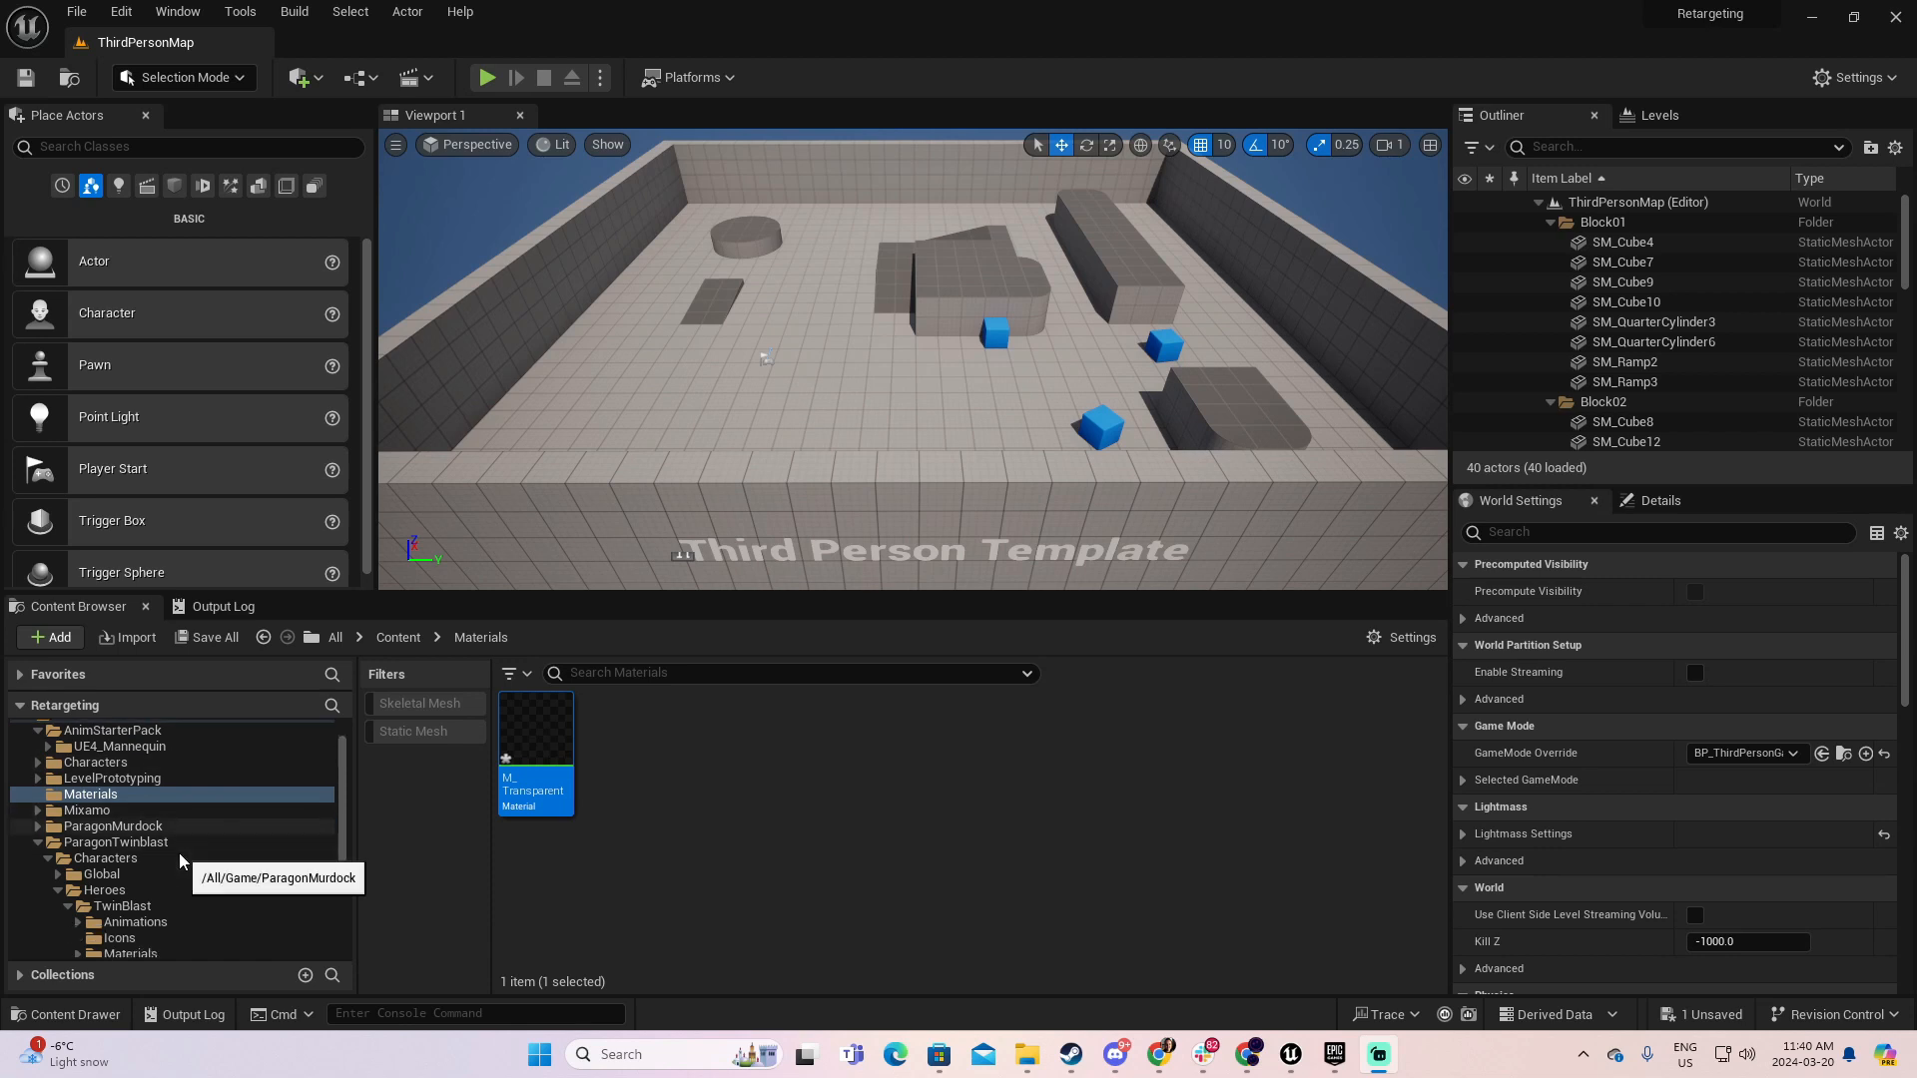
{"action": "left_click", "coordinate": [86, 809]}
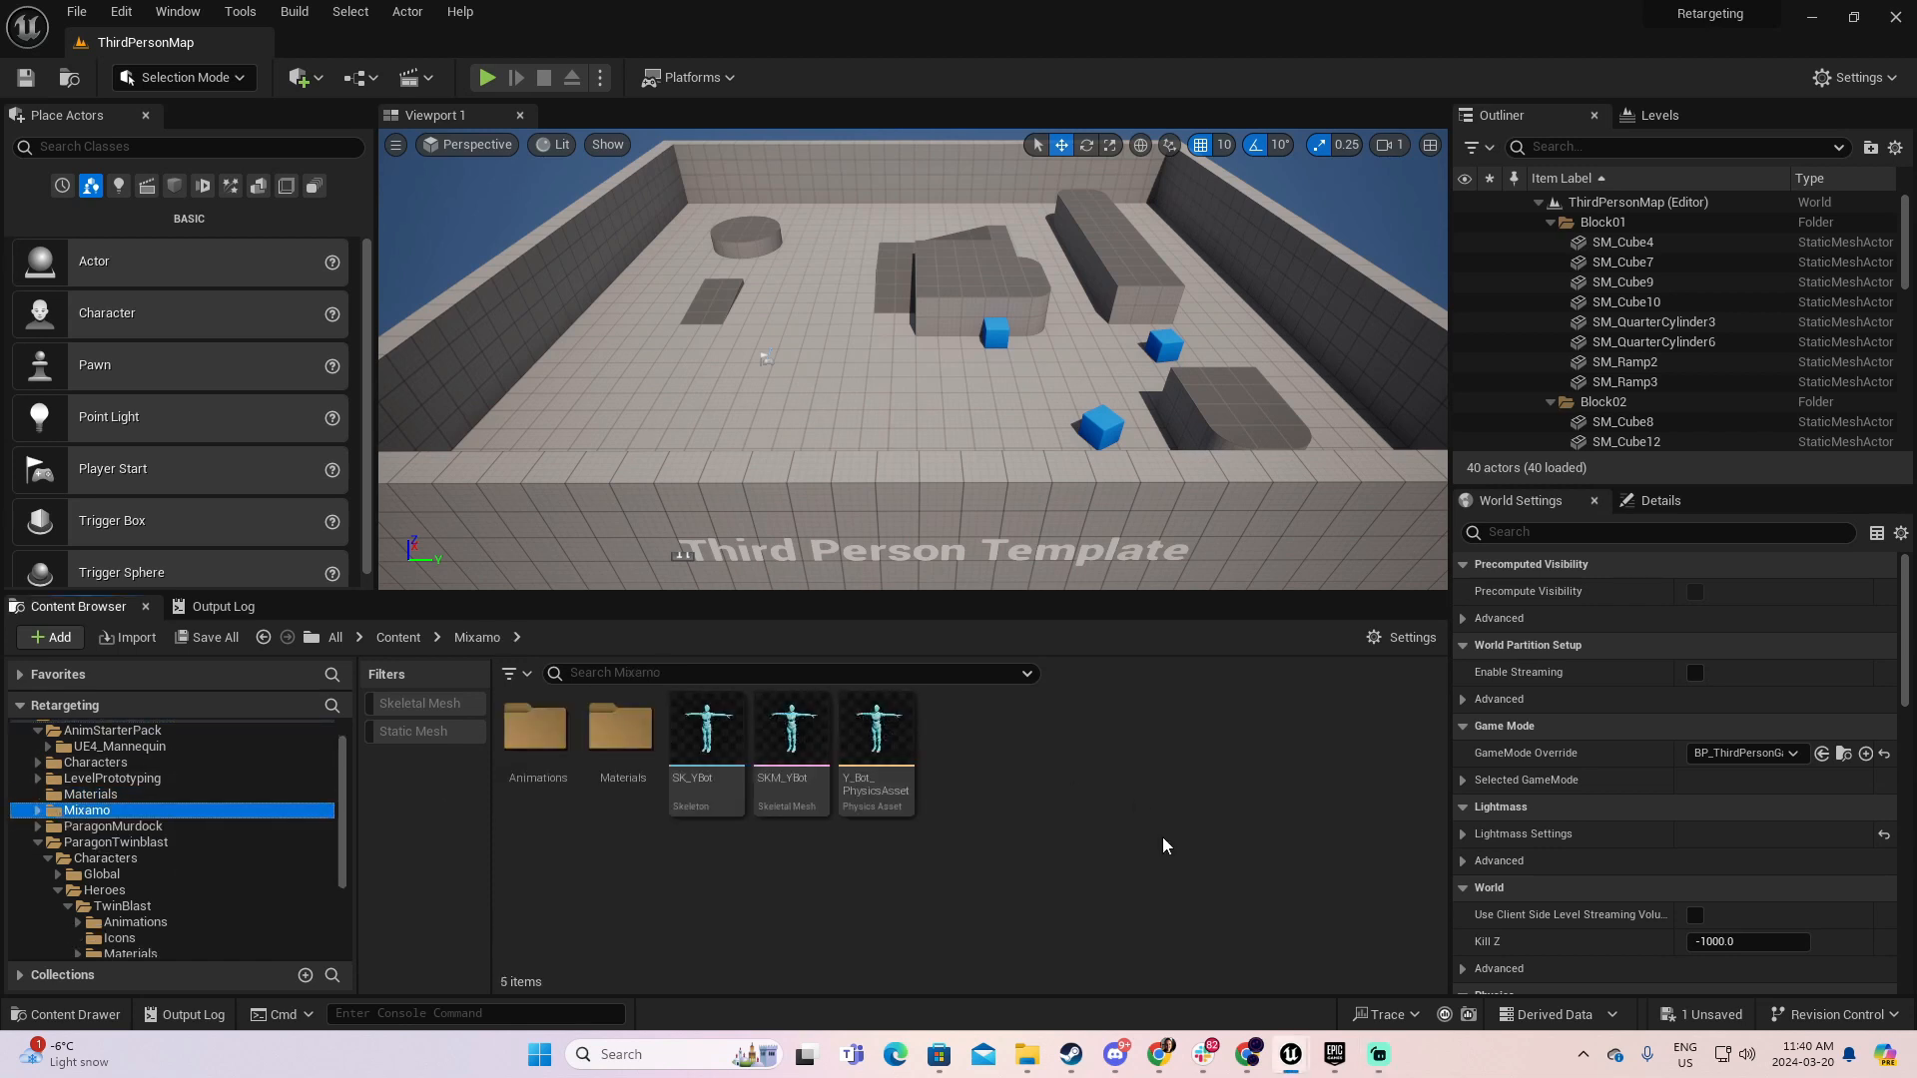
{"action": "right_click", "coordinate": [987, 754]}
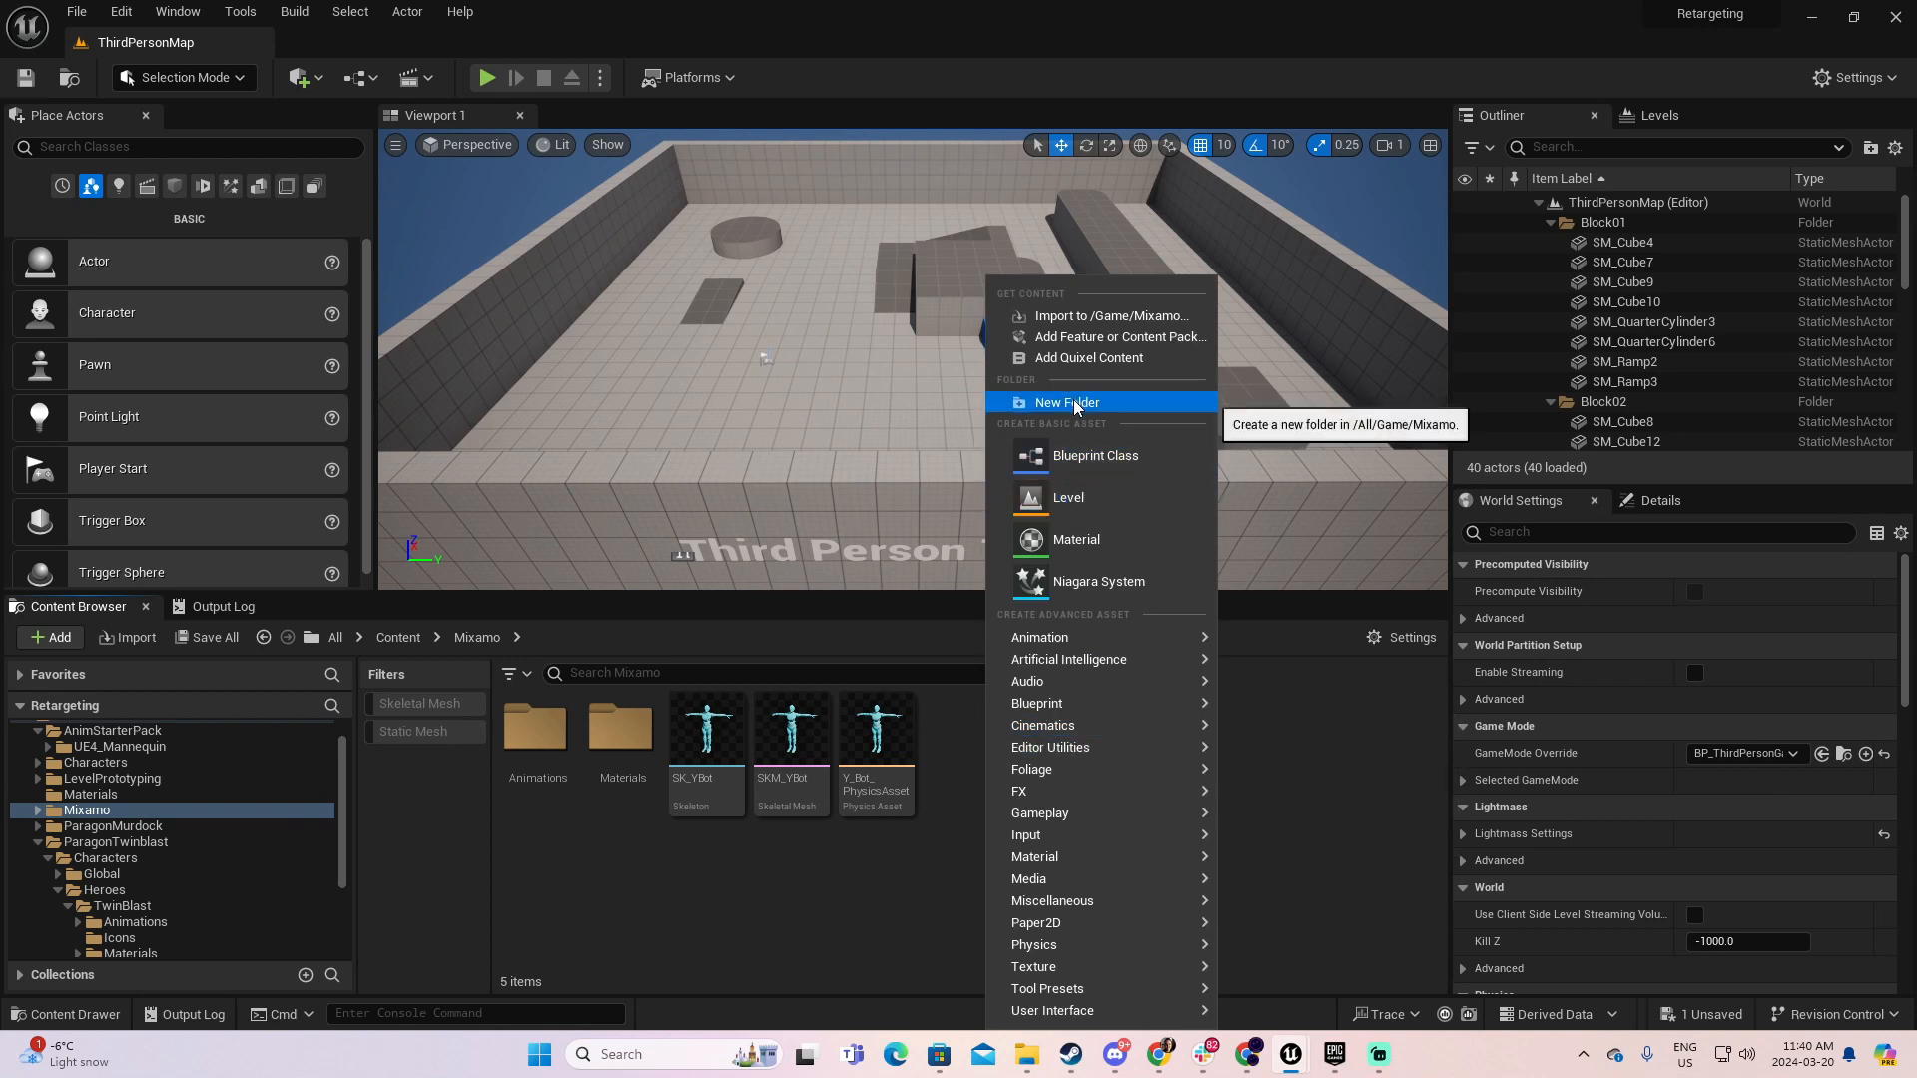
{"action": "left_click", "coordinate": [1073, 400]}
{"action": "type", "text": "Rigs"}
{"action": "key", "text": "Return"}
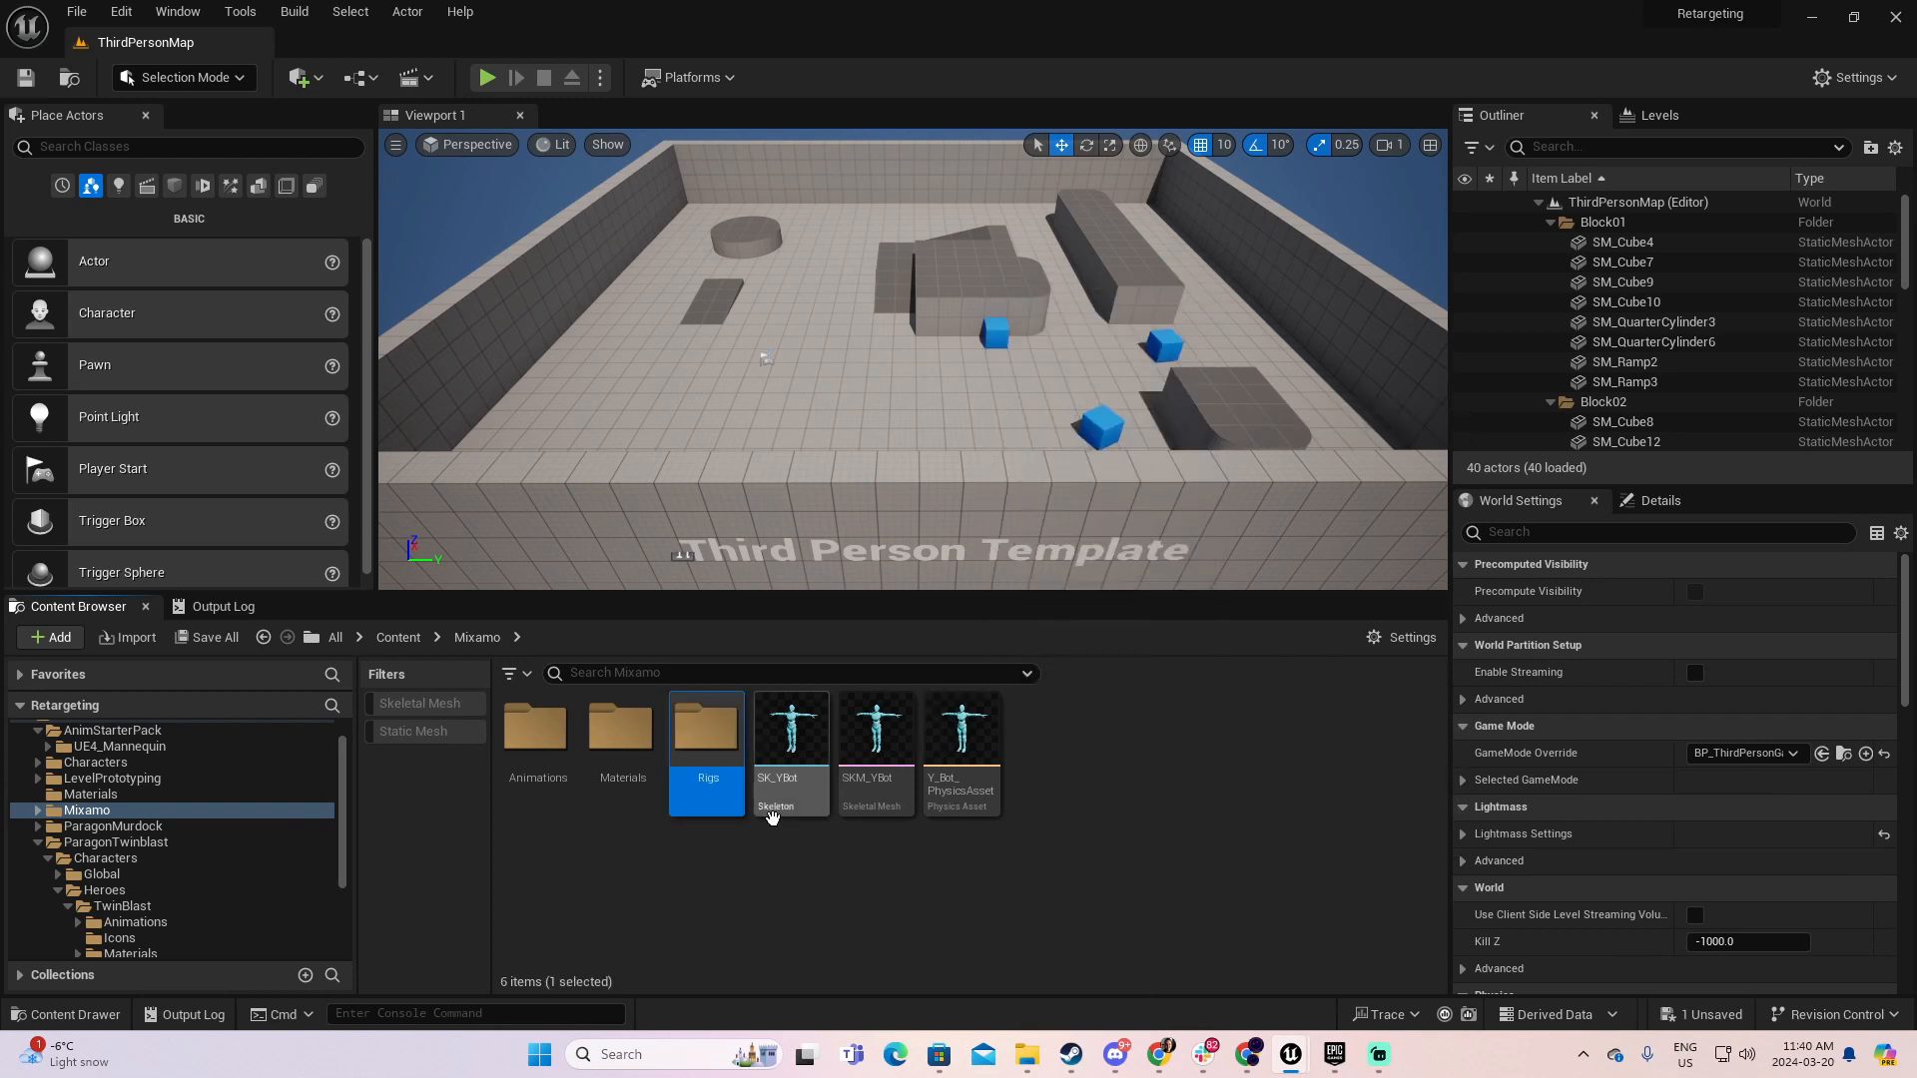
- Create an IK Rig asset named IK_Mixamo inside the Mixamo Rigs folder
{"action": "key", "text": "Return"}
{"action": "right_click", "coordinate": [617, 759]}
{"action": "mouse_move", "coordinate": [741, 361]}
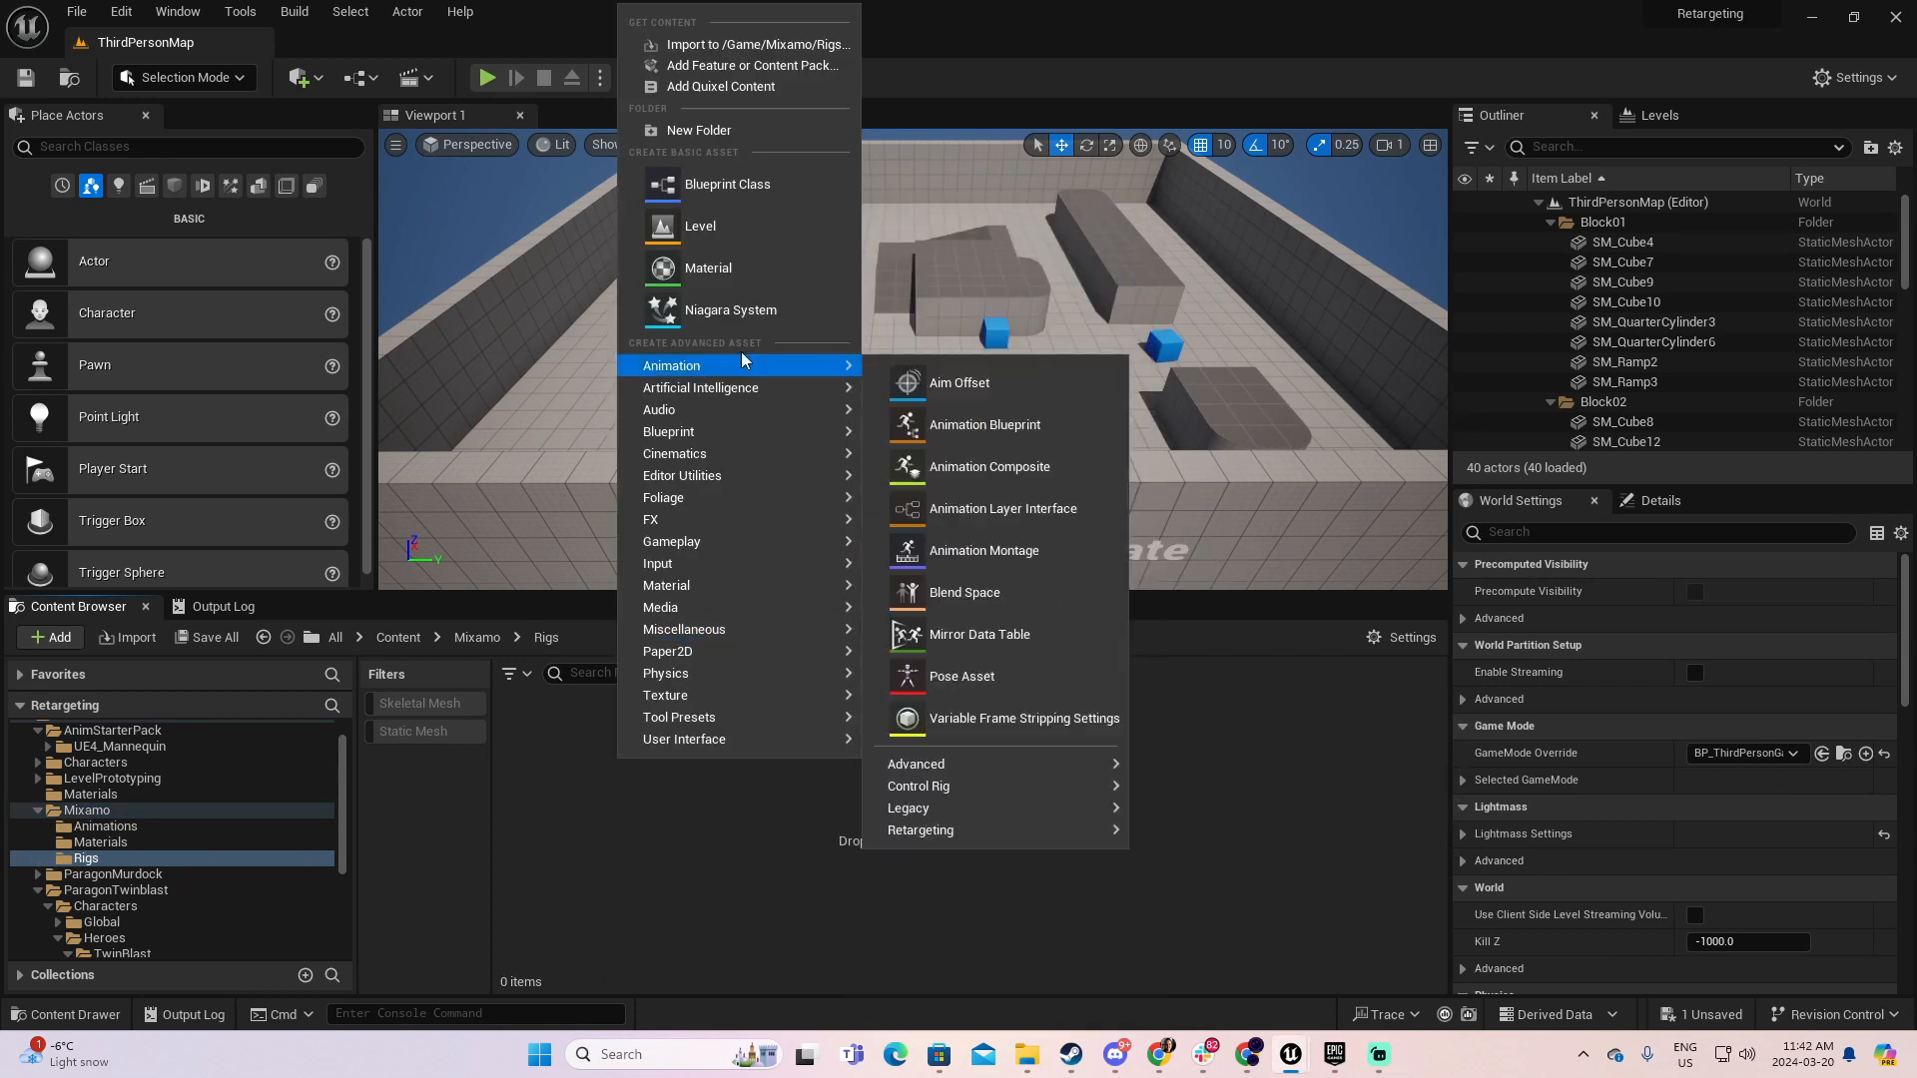
{"action": "mouse_move", "coordinate": [999, 830]}
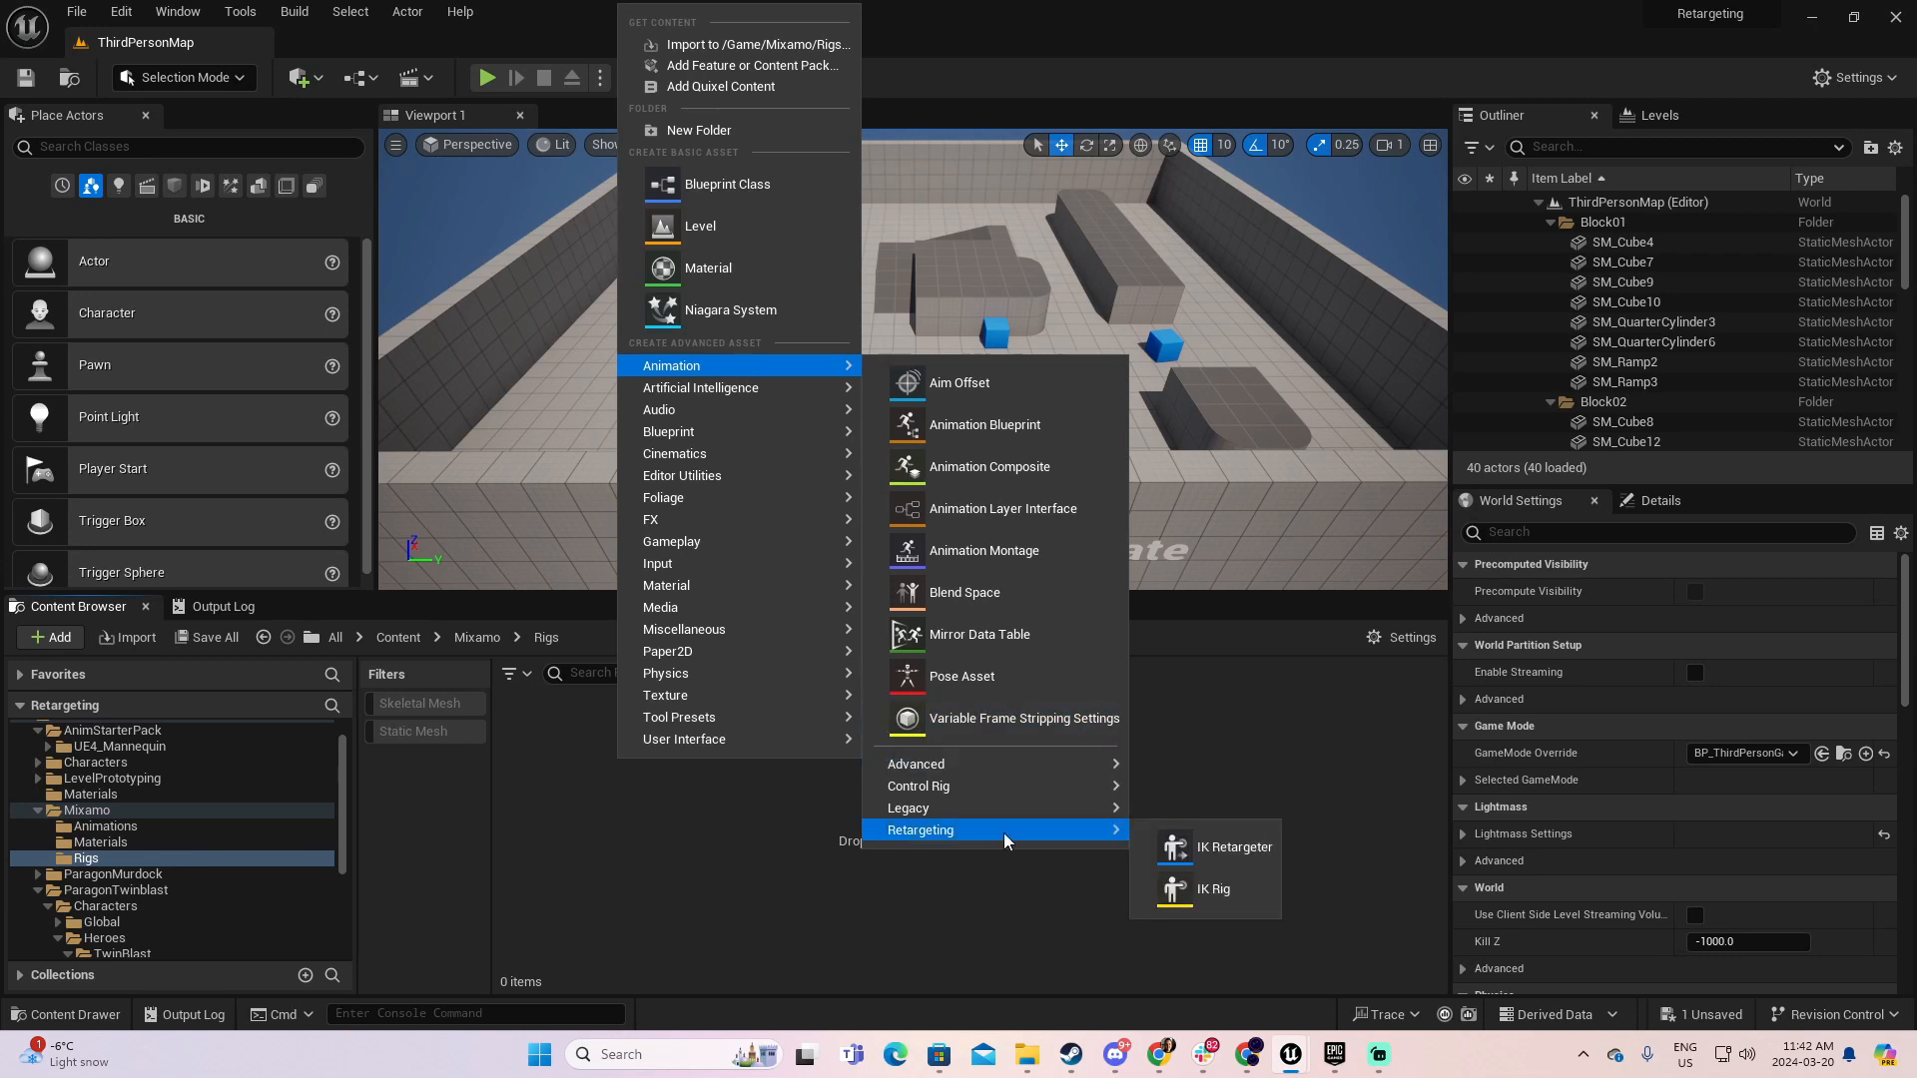
{"action": "left_click", "coordinate": [1213, 892]}
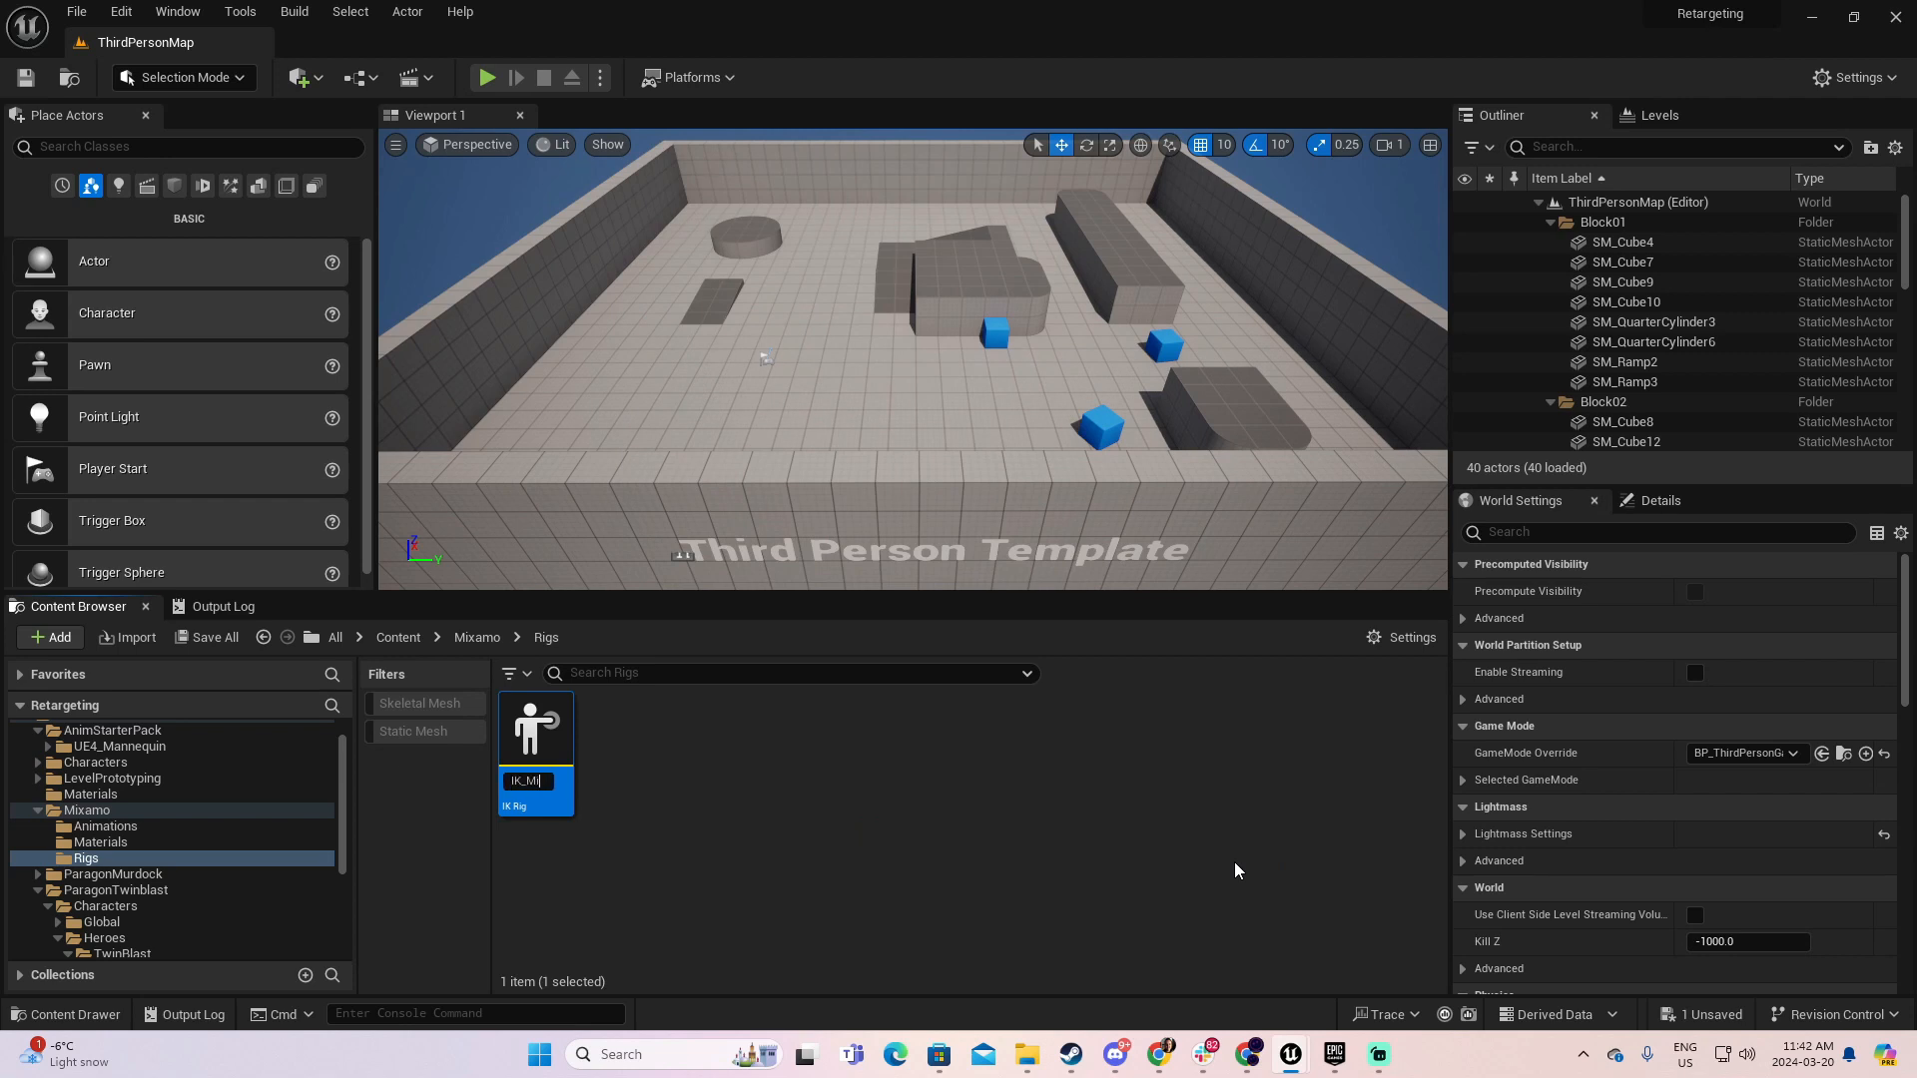
{"action": "type", "text": "IK_Mixamo"}
{"action": "key", "text": "Return"}
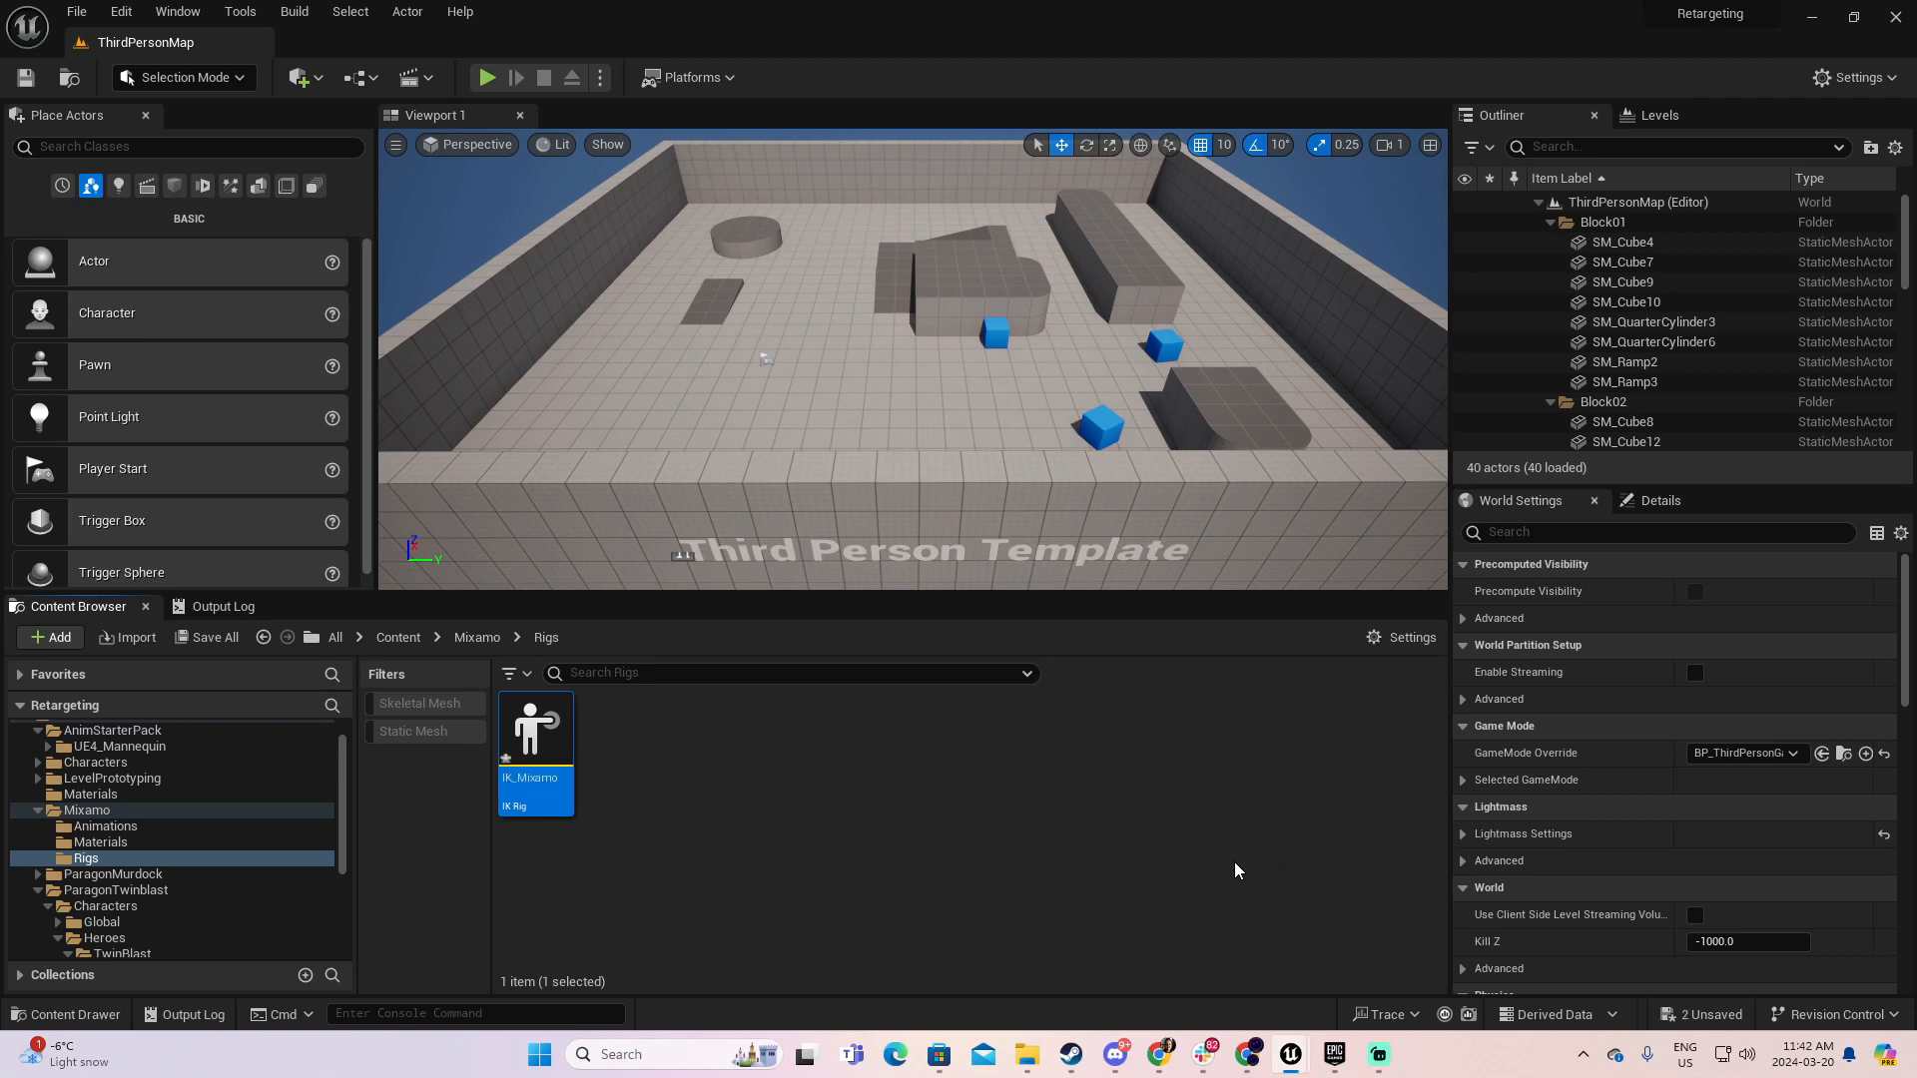
- Open IK_Mixamo docked beside the level, set its preview skeletal mesh to SKM_YBot and save the rig
{"action": "double_click", "coordinate": [539, 739]}
{"action": "left_click_drag", "start_coordinate": [357, 132], "coordinate": [392, 46]}
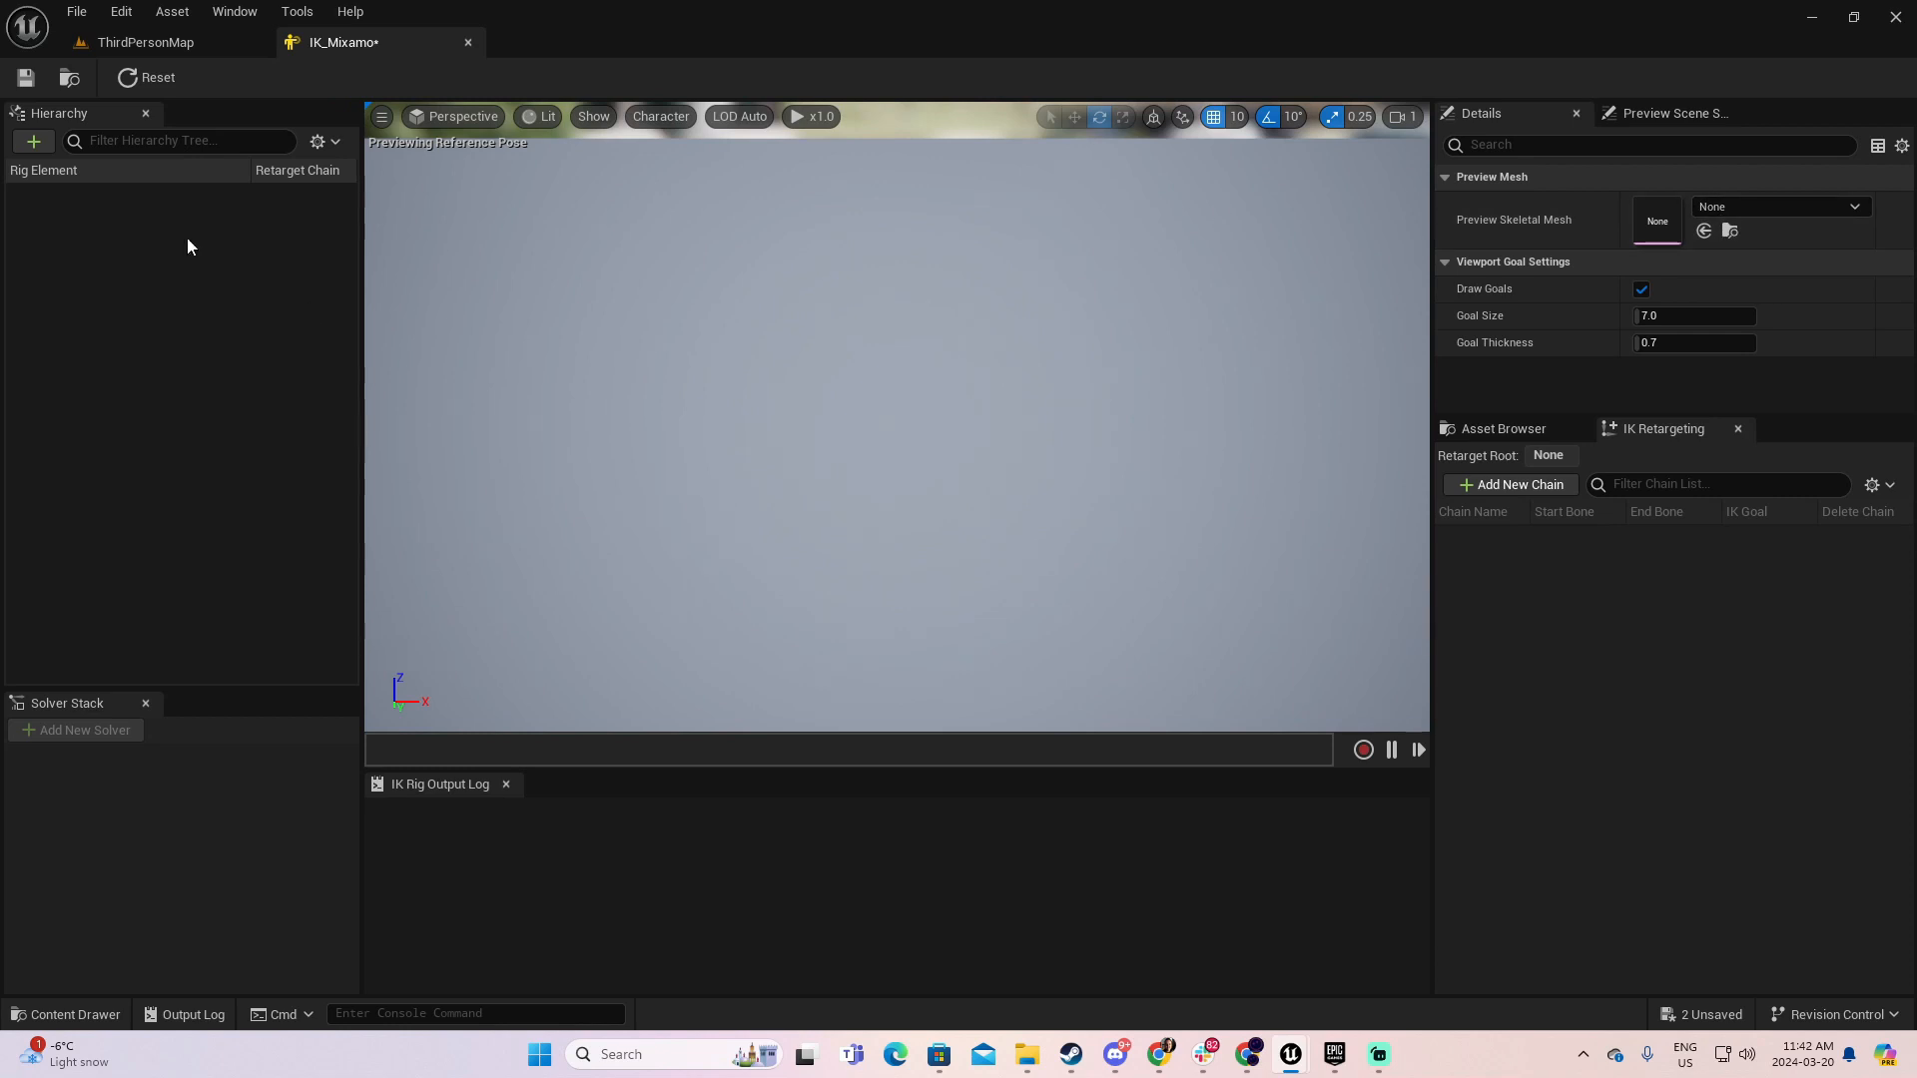
{"action": "left_click", "coordinate": [214, 40]}
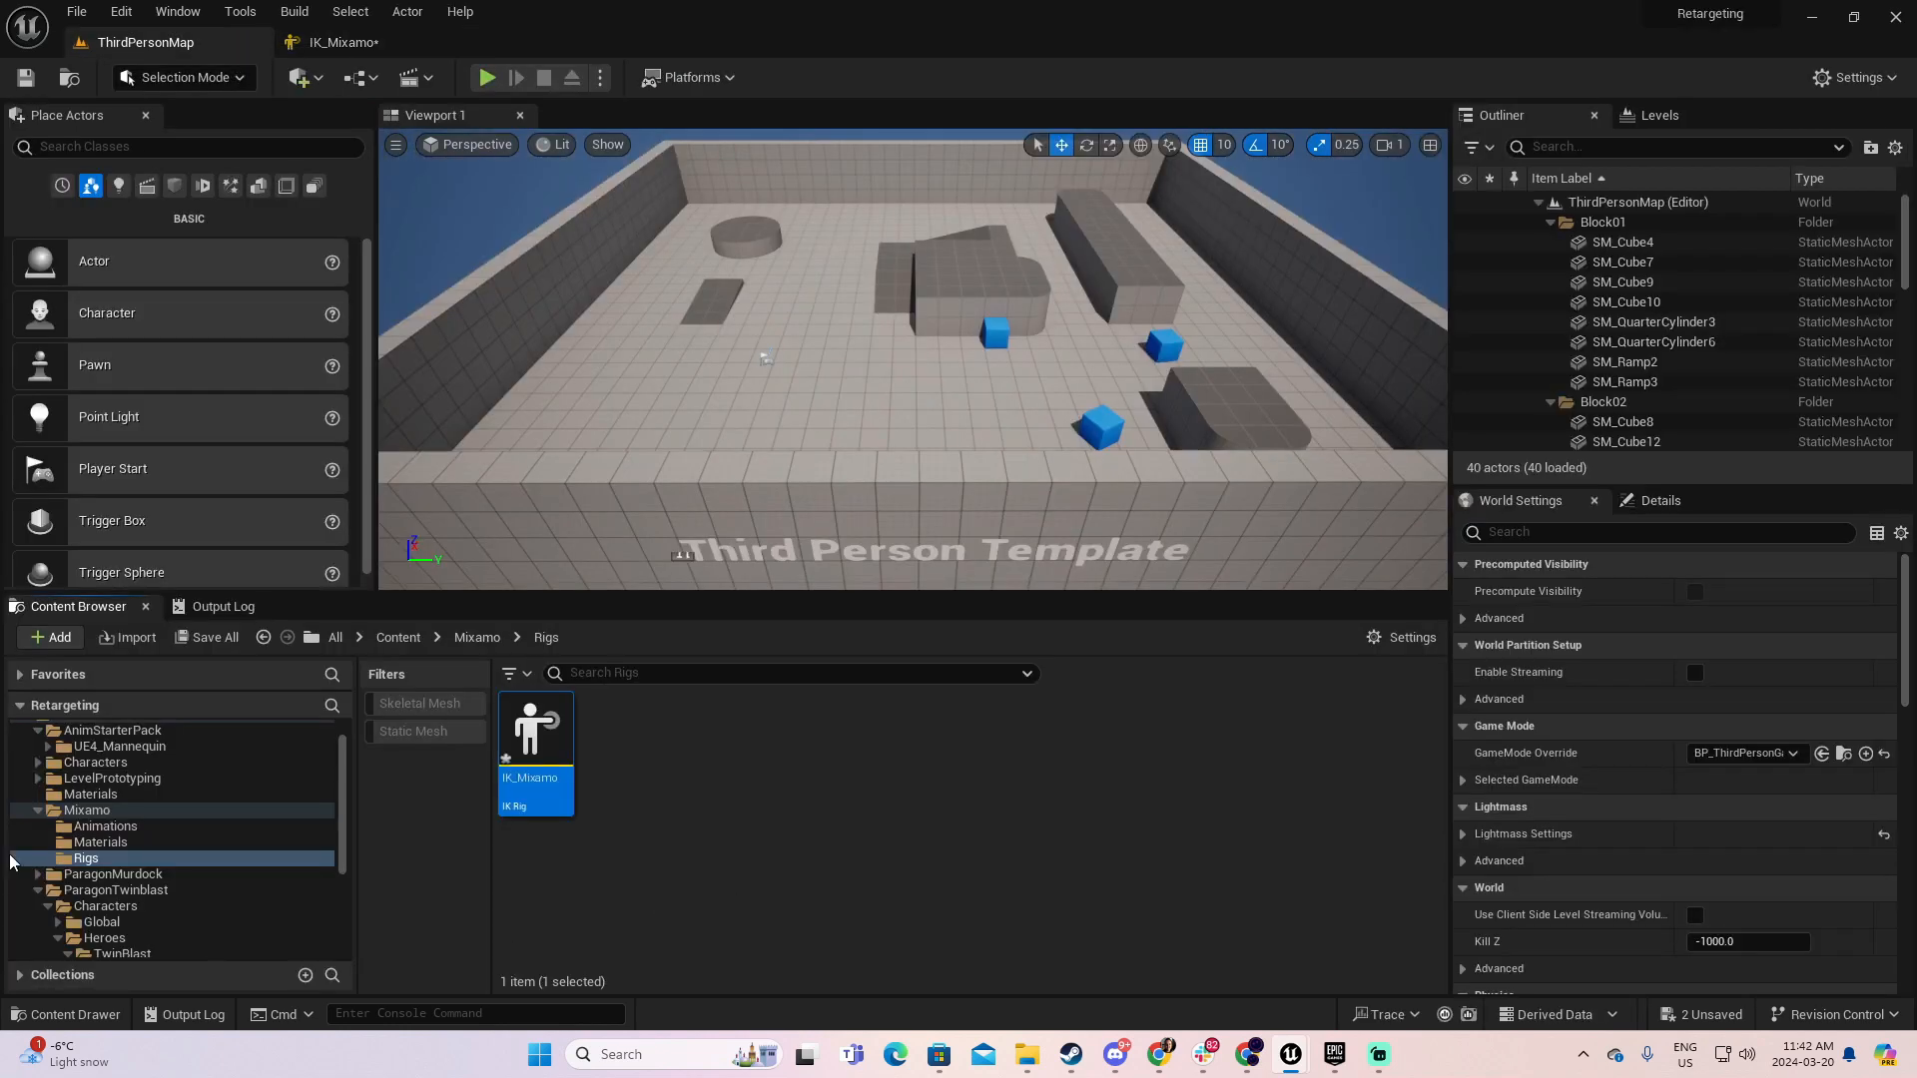
{"action": "left_click", "coordinate": [128, 811]}
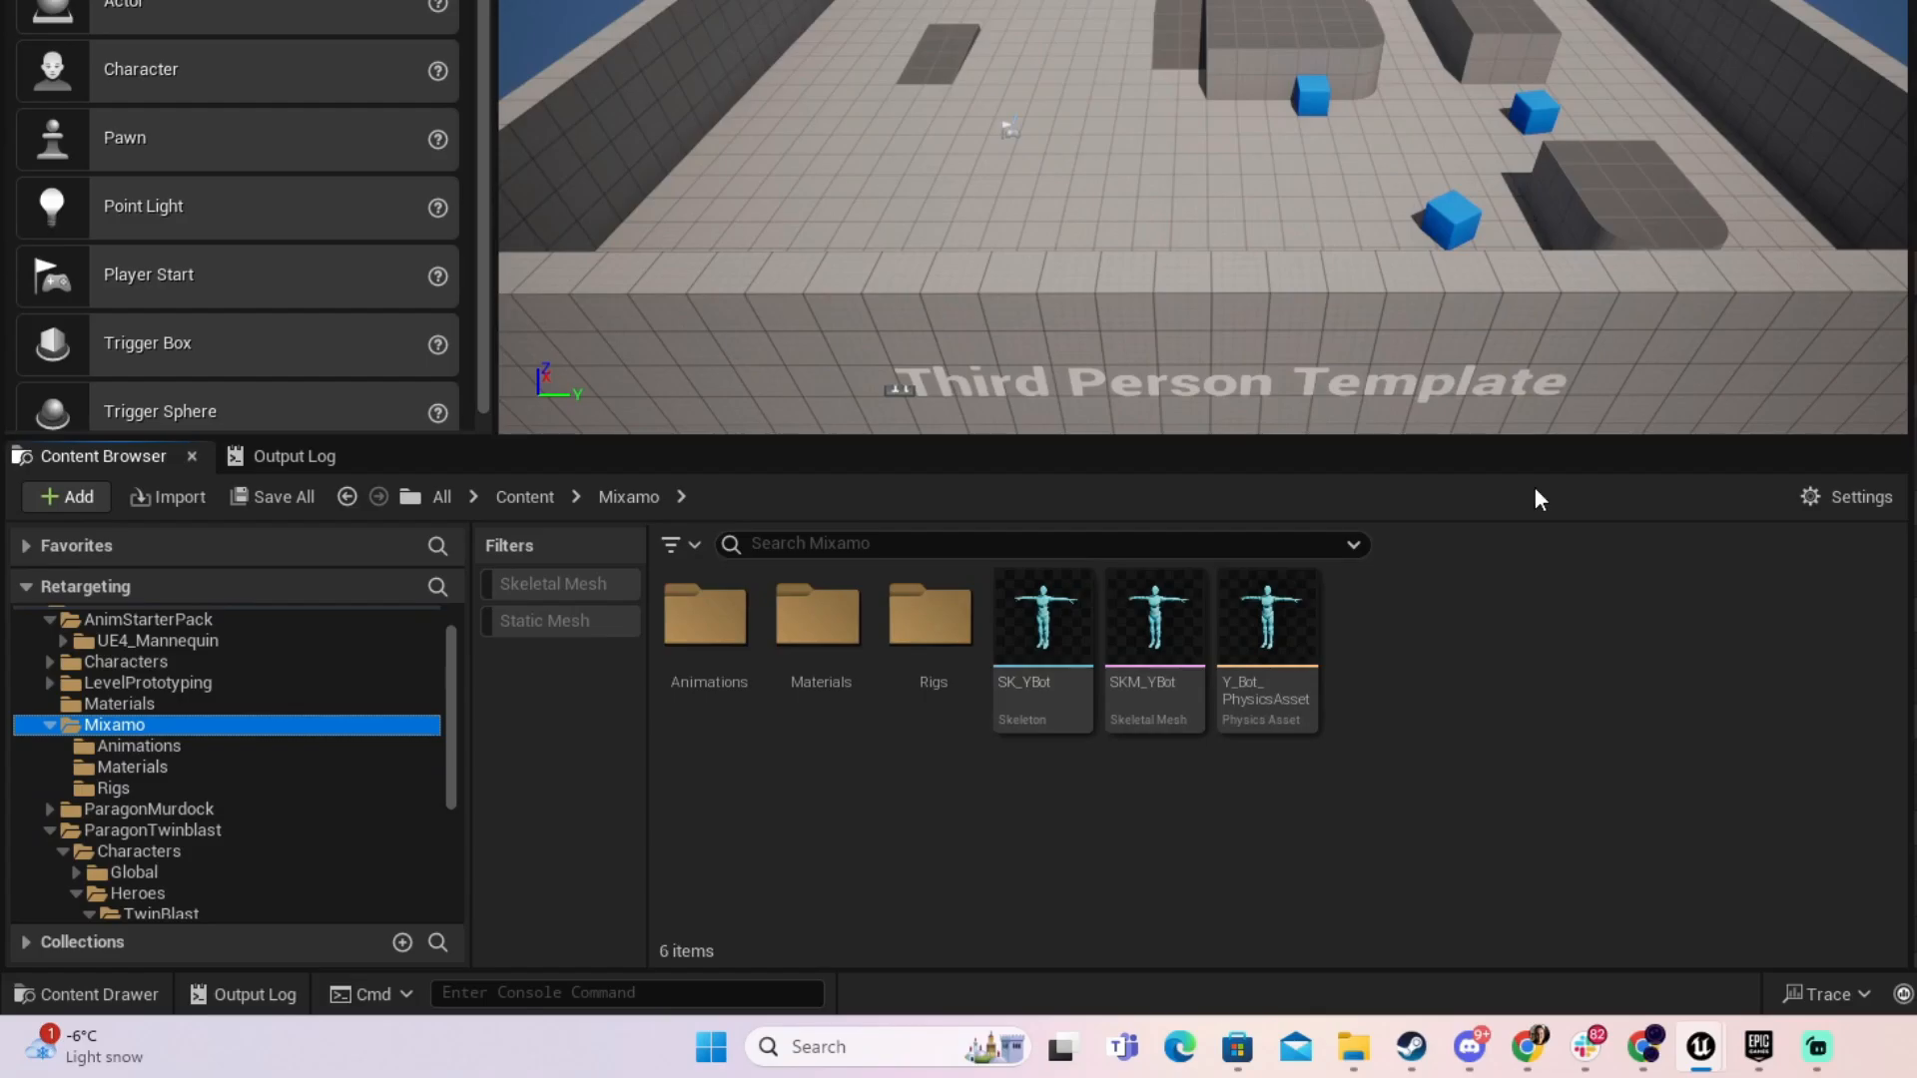
{"action": "left_click", "coordinate": [1036, 611]}
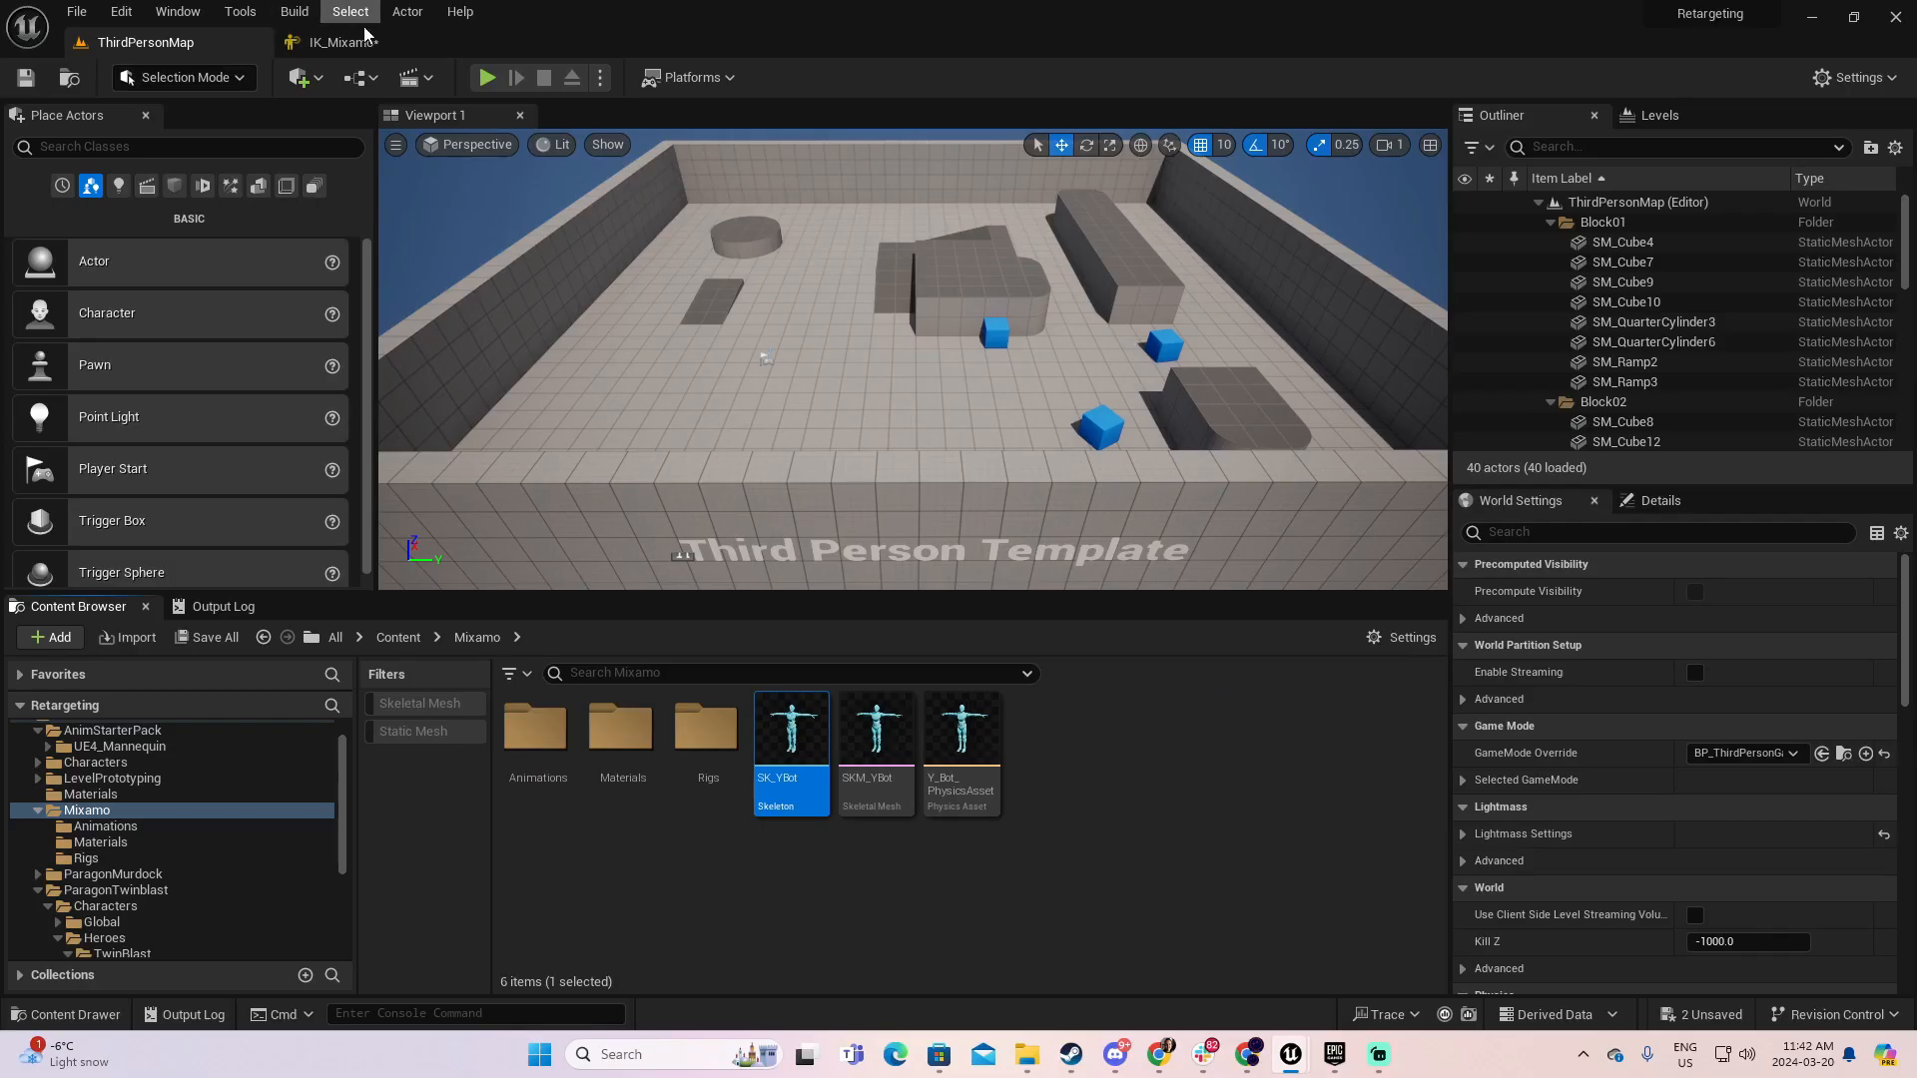
{"action": "left_click", "coordinate": [349, 43]}
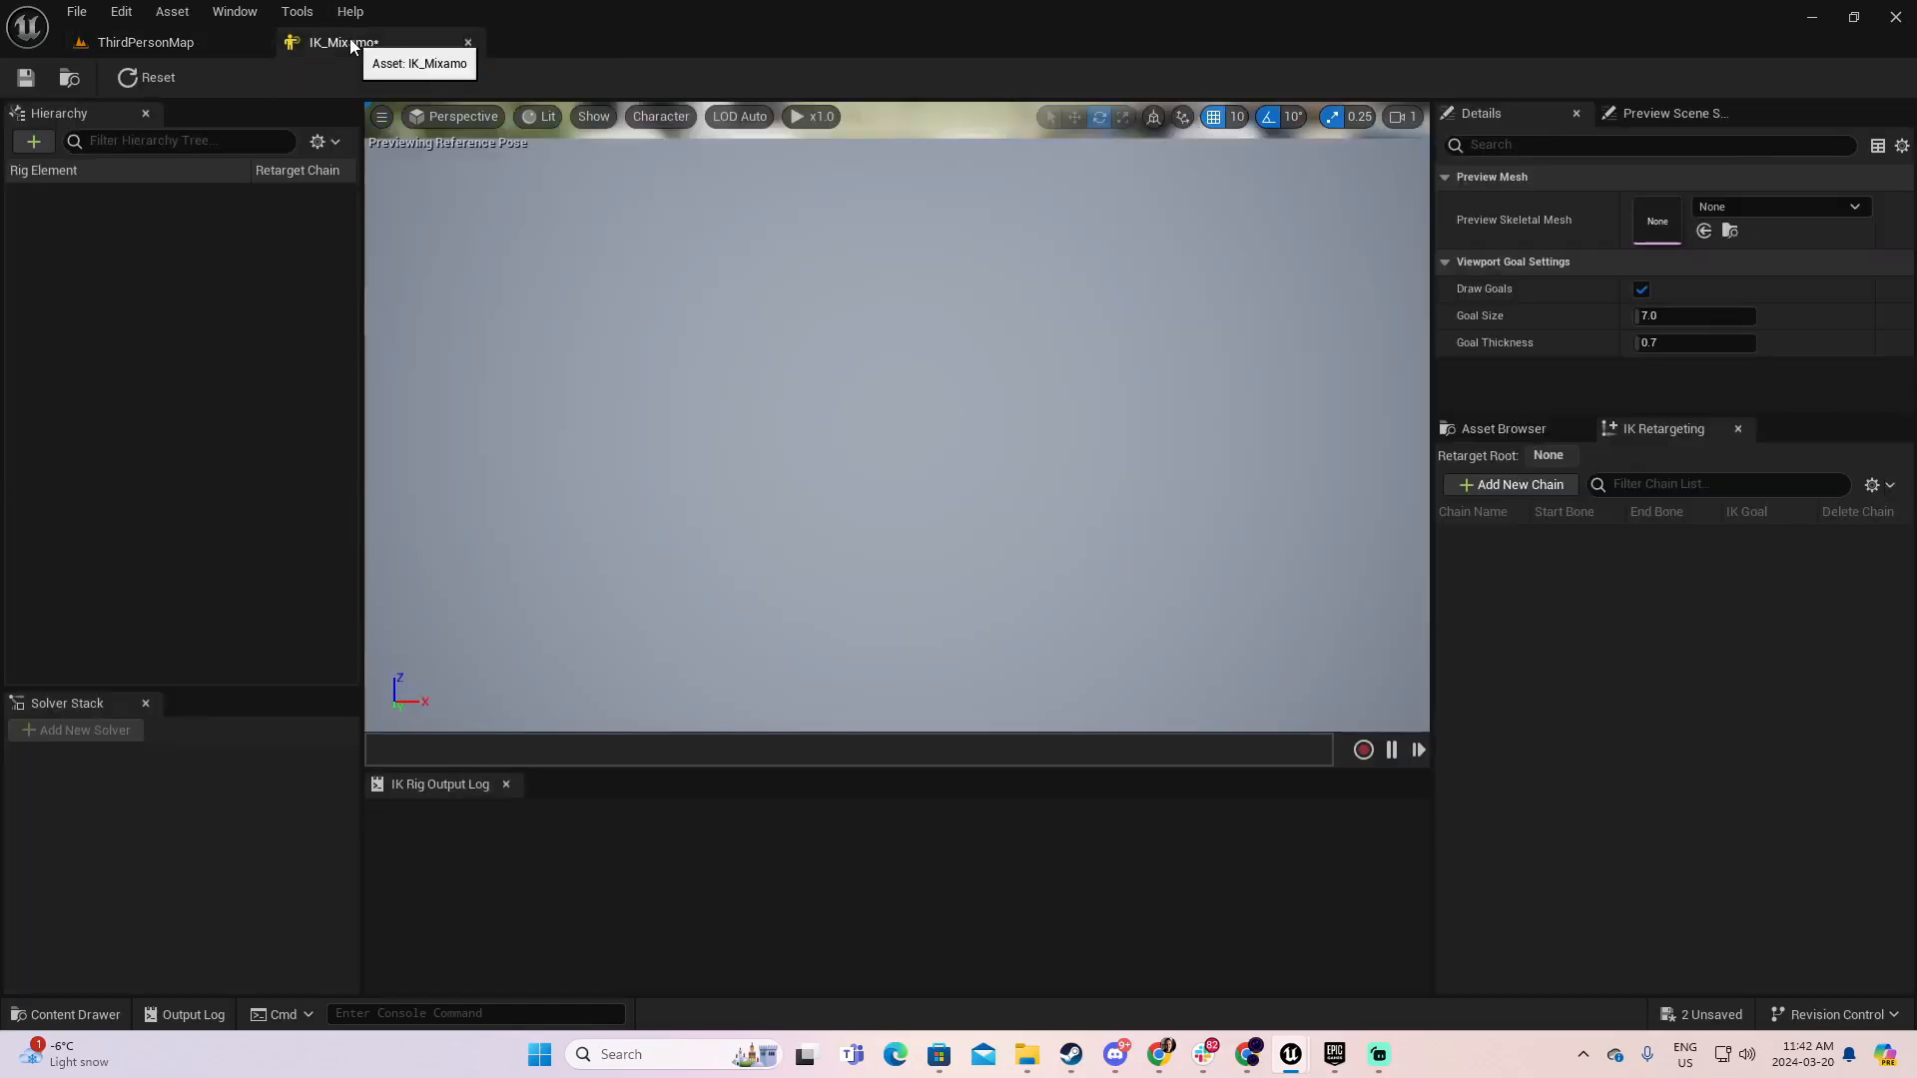
{"action": "left_click", "coordinate": [1726, 207]}
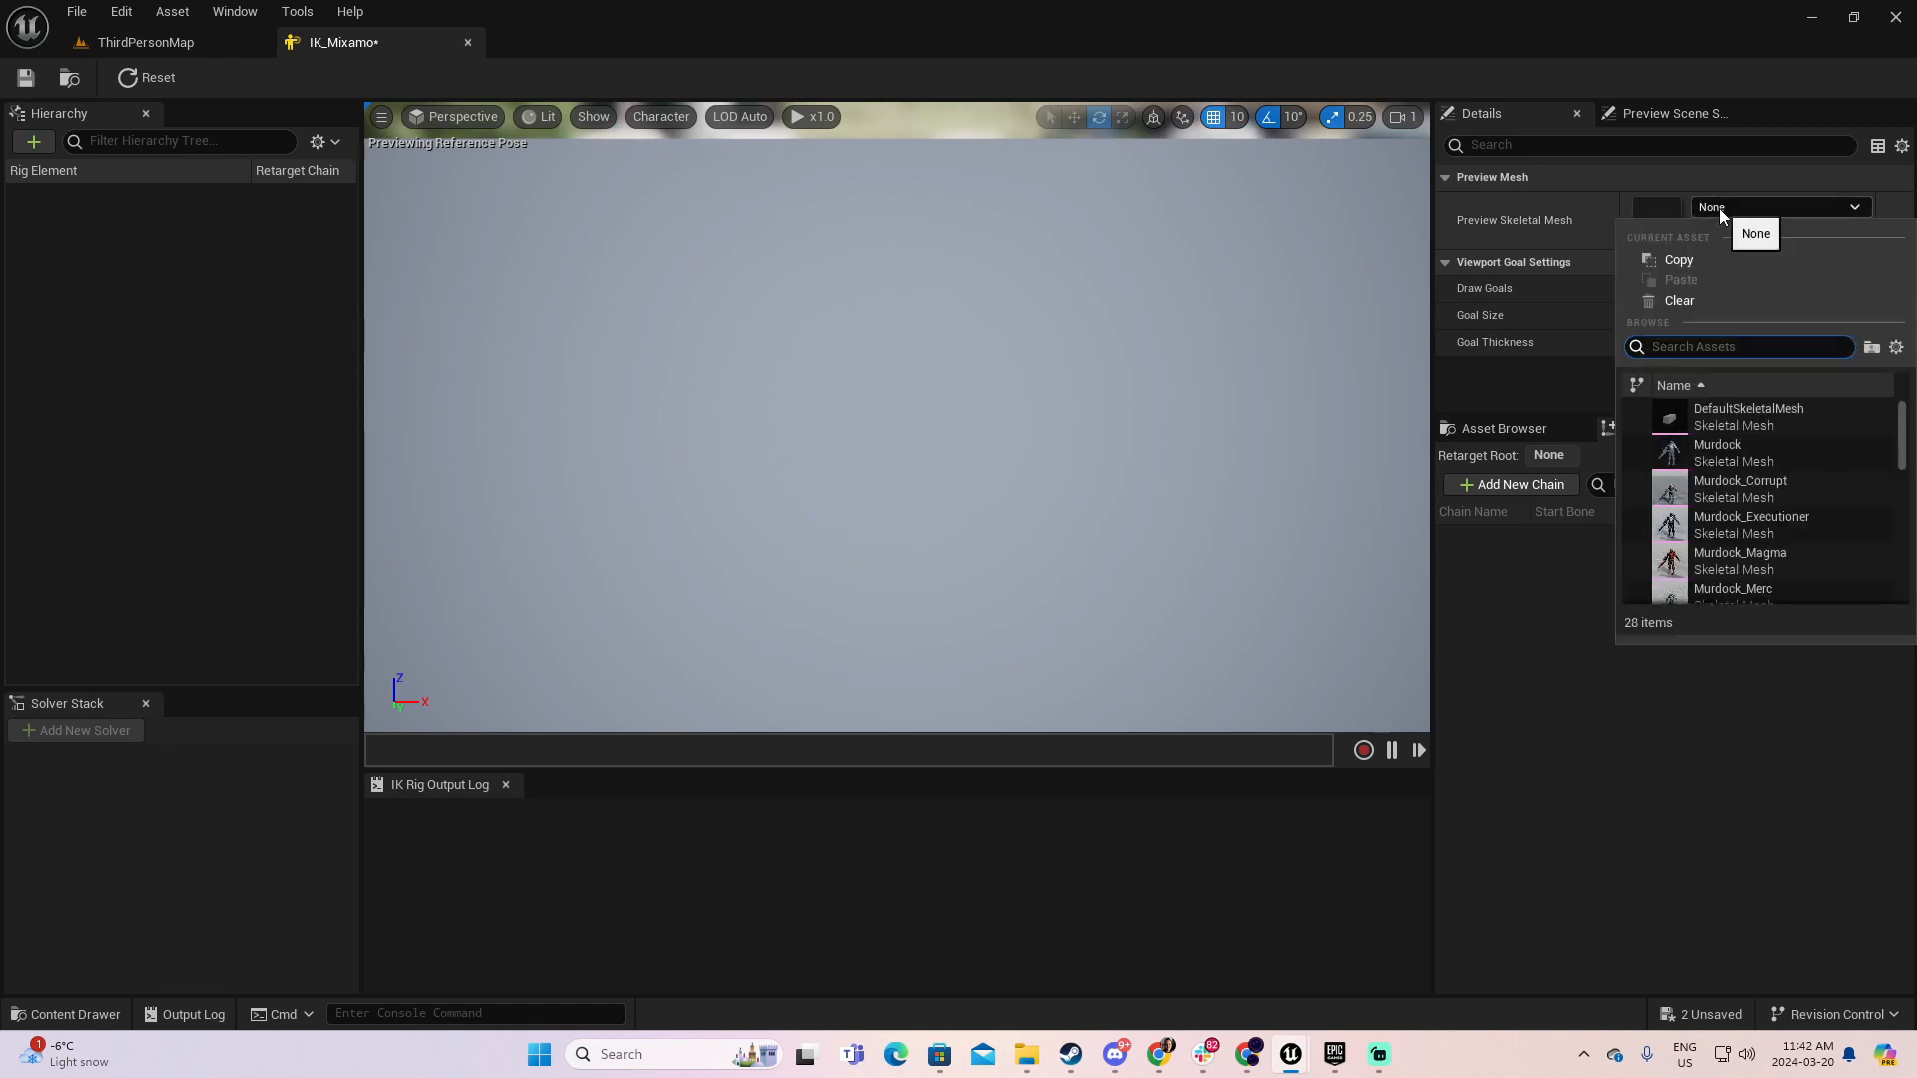
{"action": "type", "text": "ybo"}
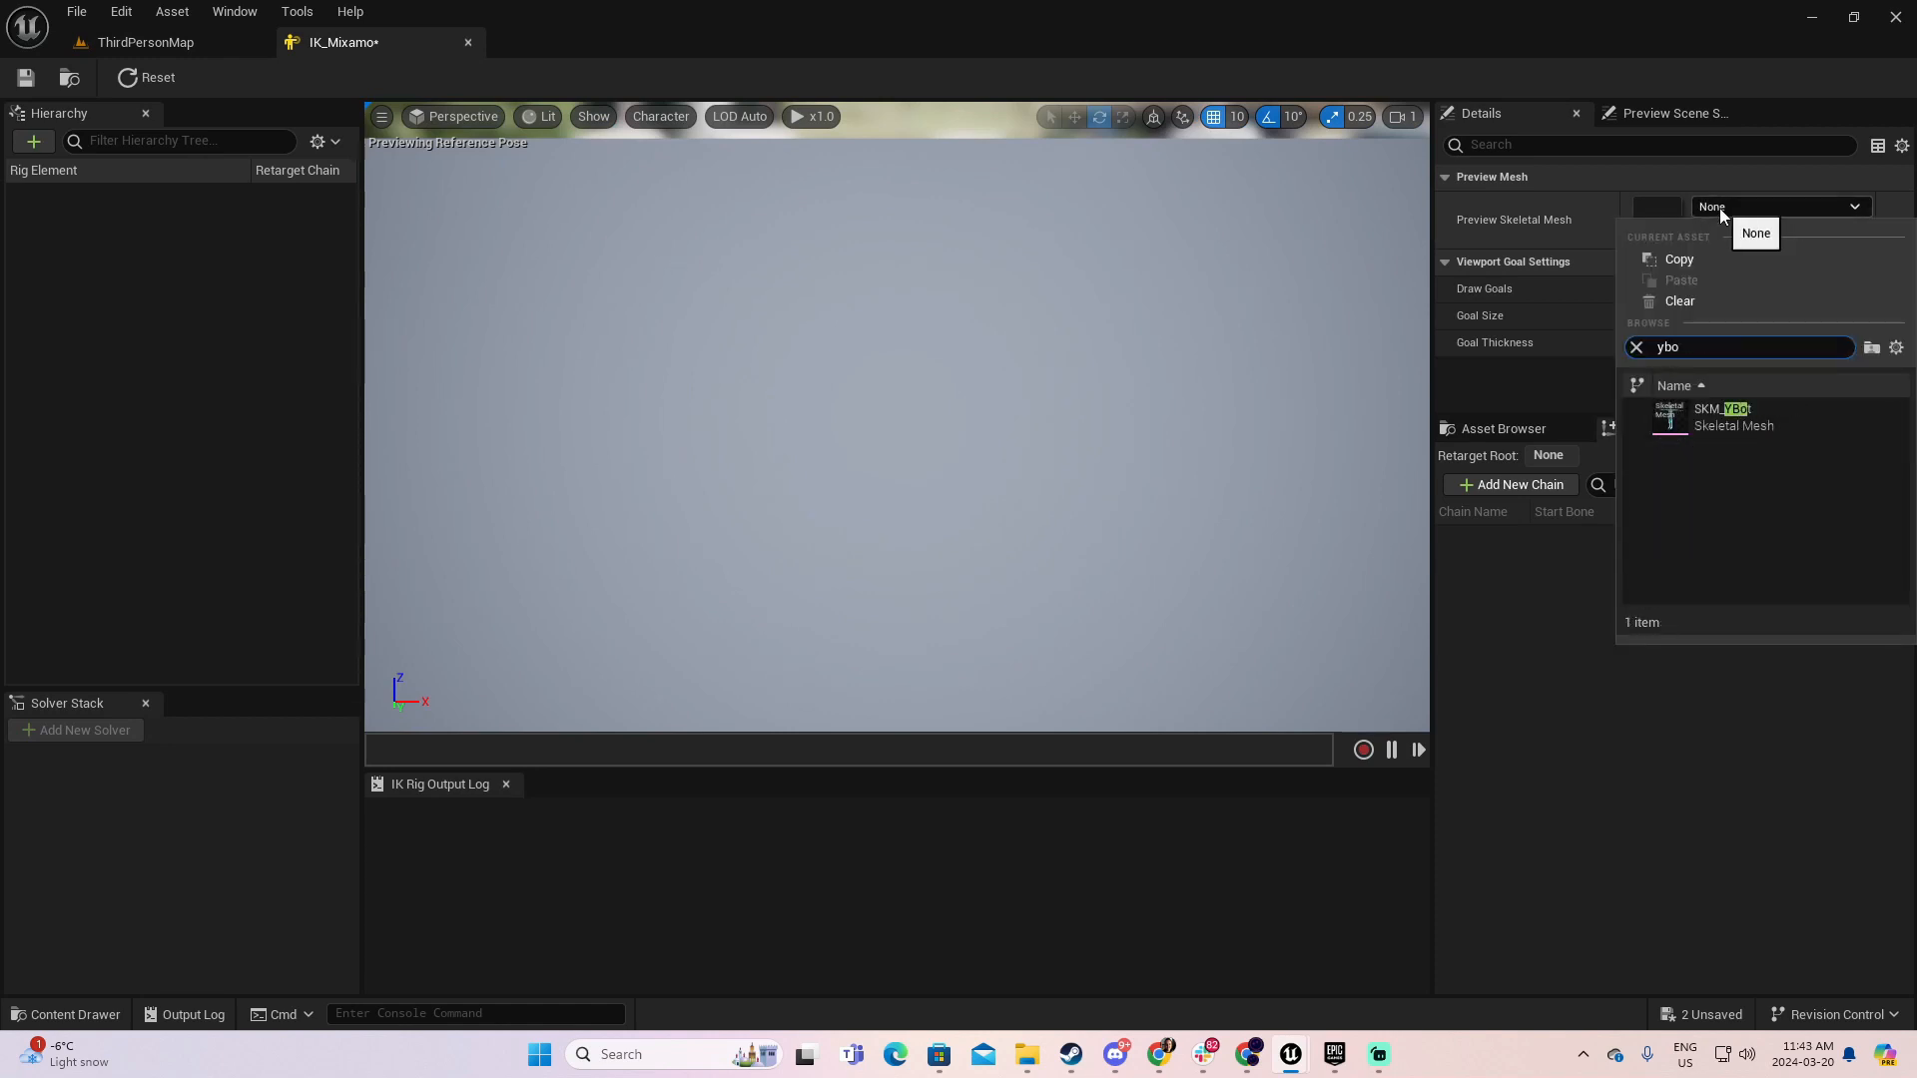
{"action": "left_click", "coordinate": [1743, 412]}
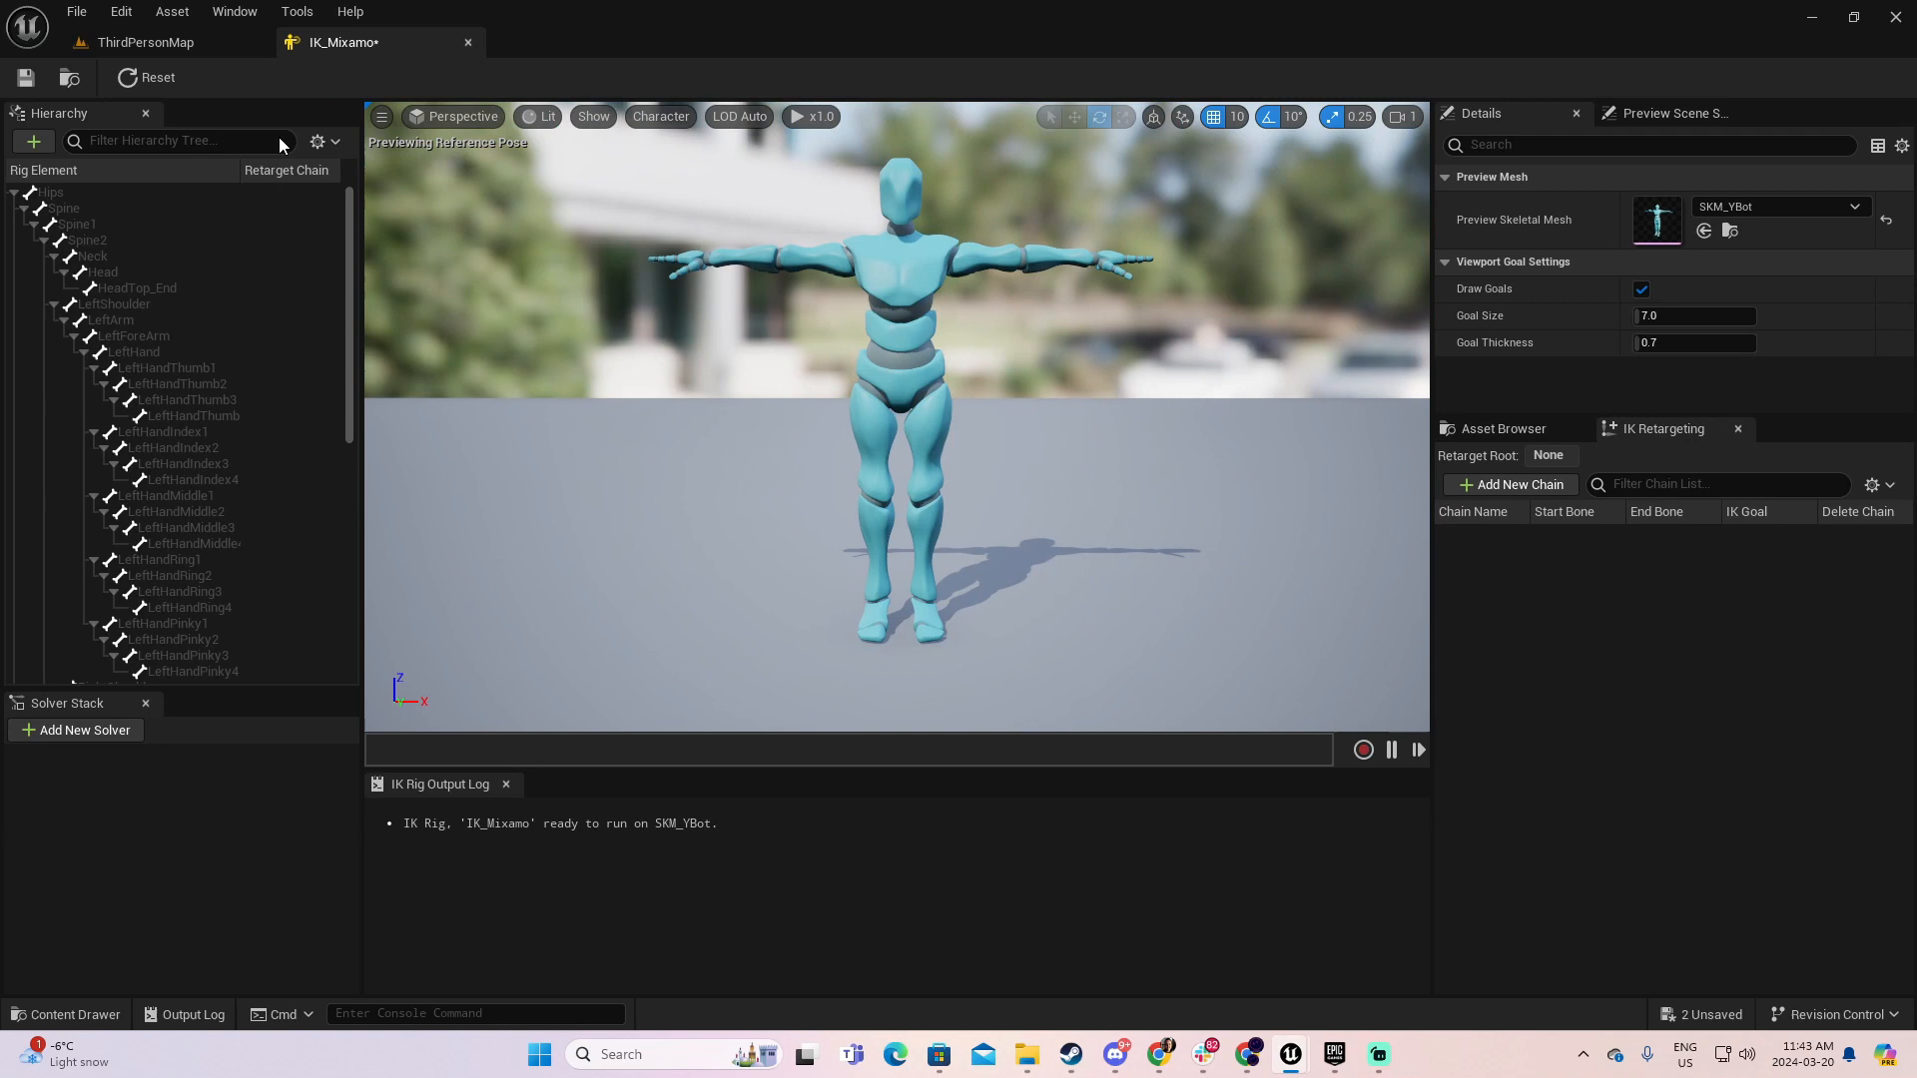
{"action": "left_click", "coordinate": [25, 77]}
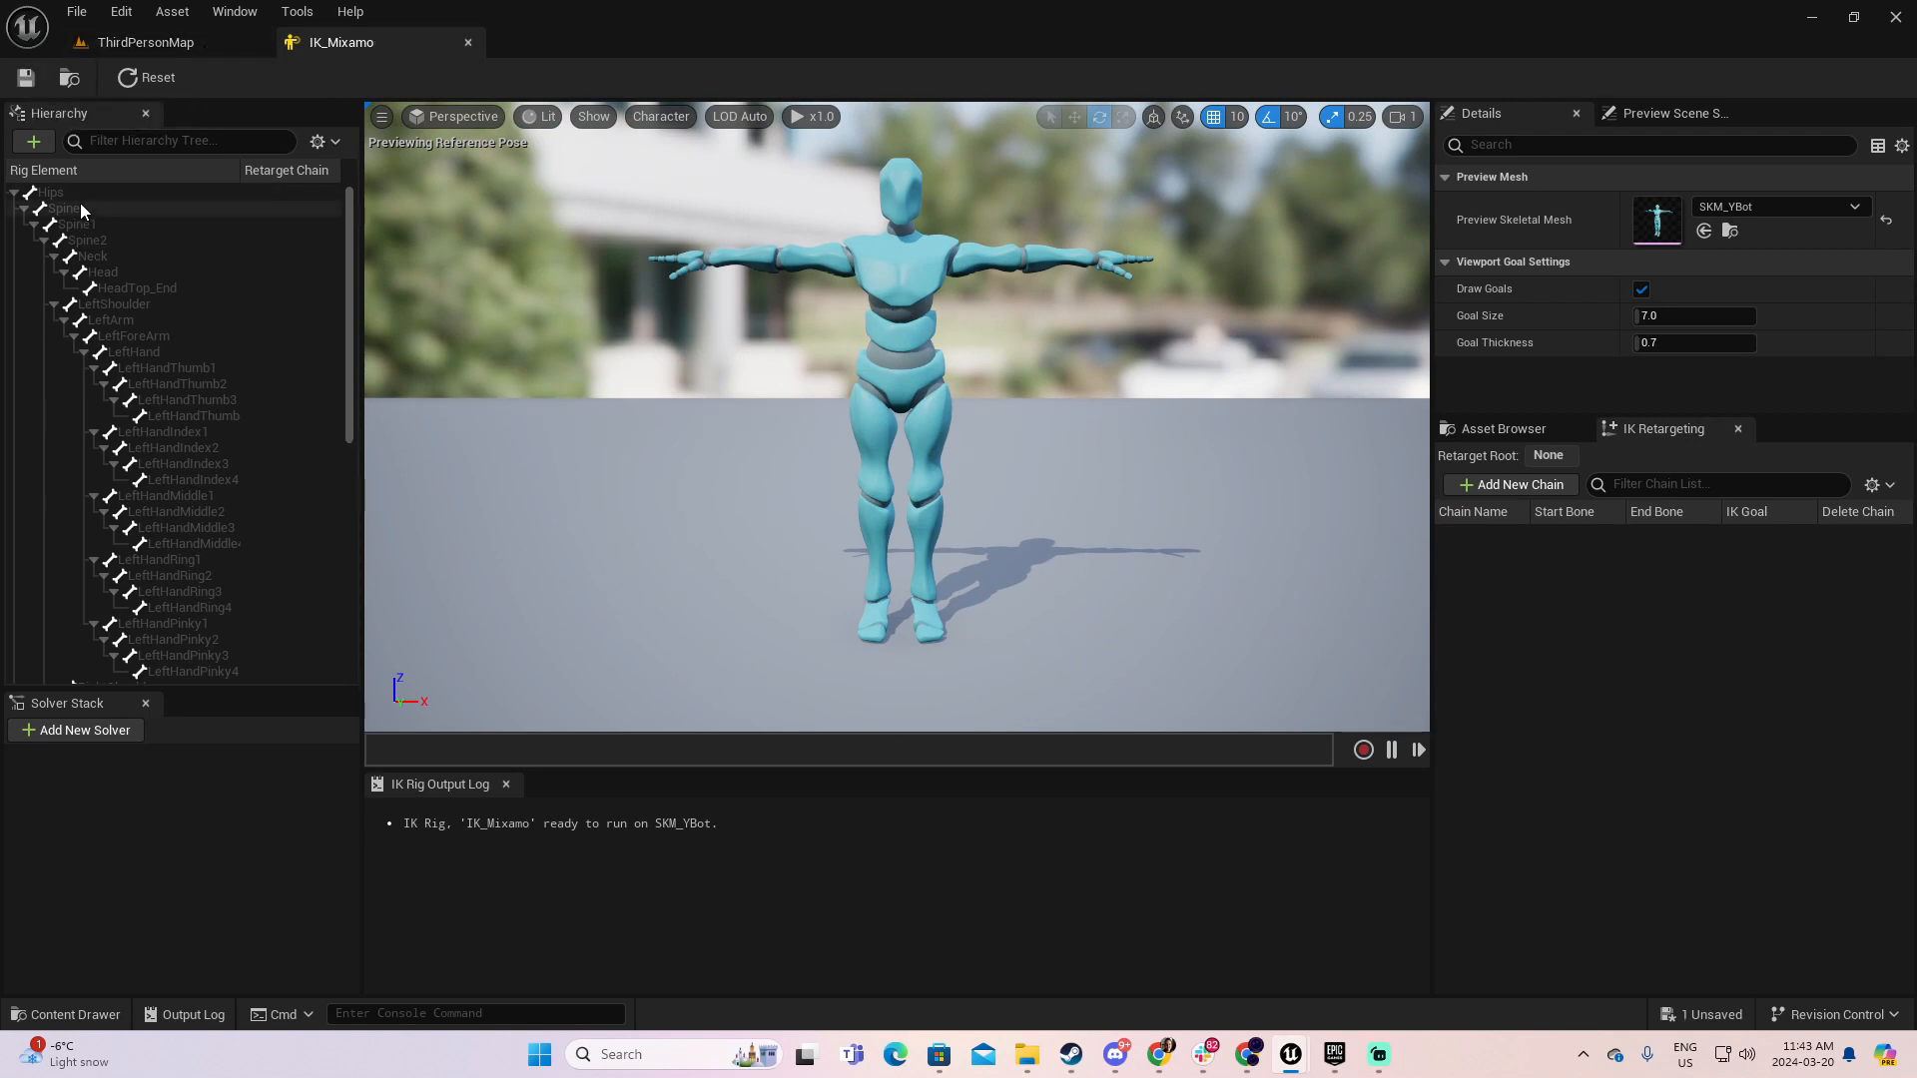
- Select the Hips bone in IK_Mixamo and set the bone drawing to All Hierarchy
{"action": "left_click_drag", "start_coordinate": [348, 221], "coordinate": [344, 182]}
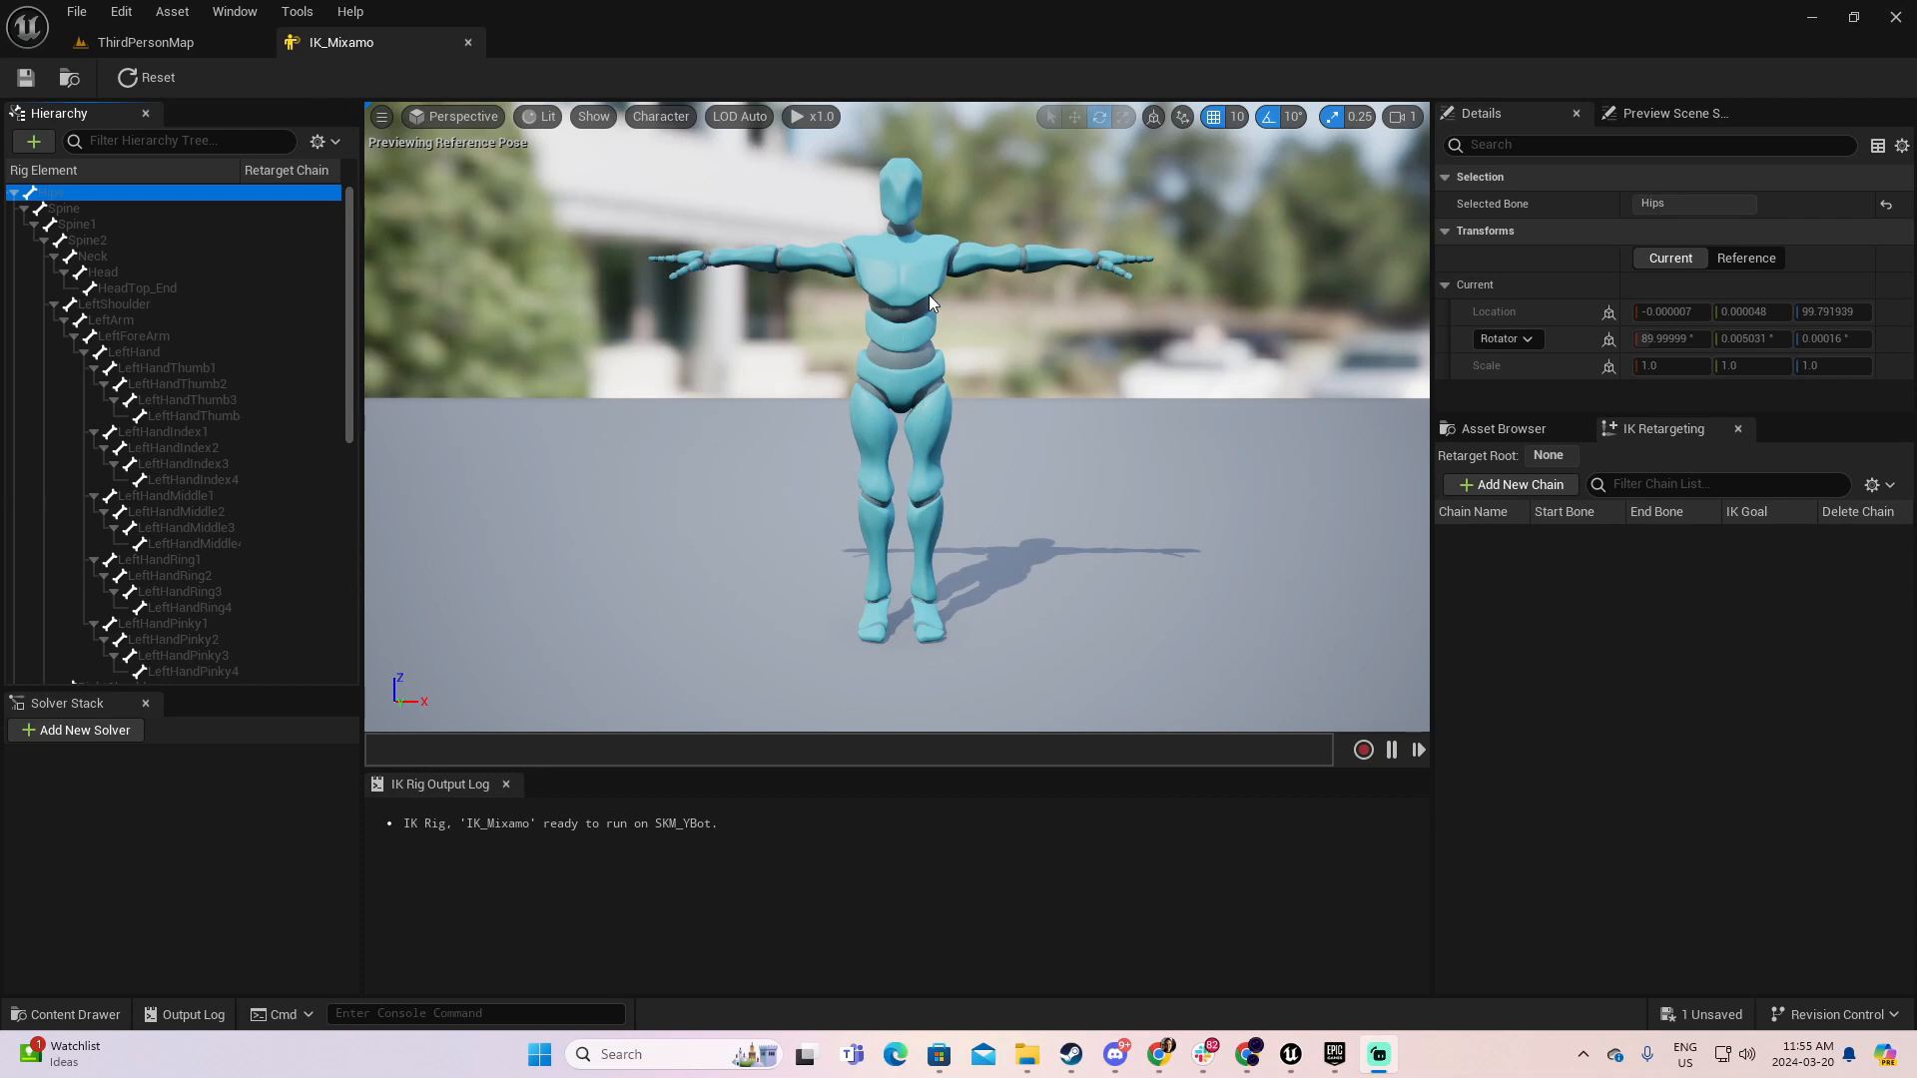
{"action": "left_click", "coordinate": [664, 116]}
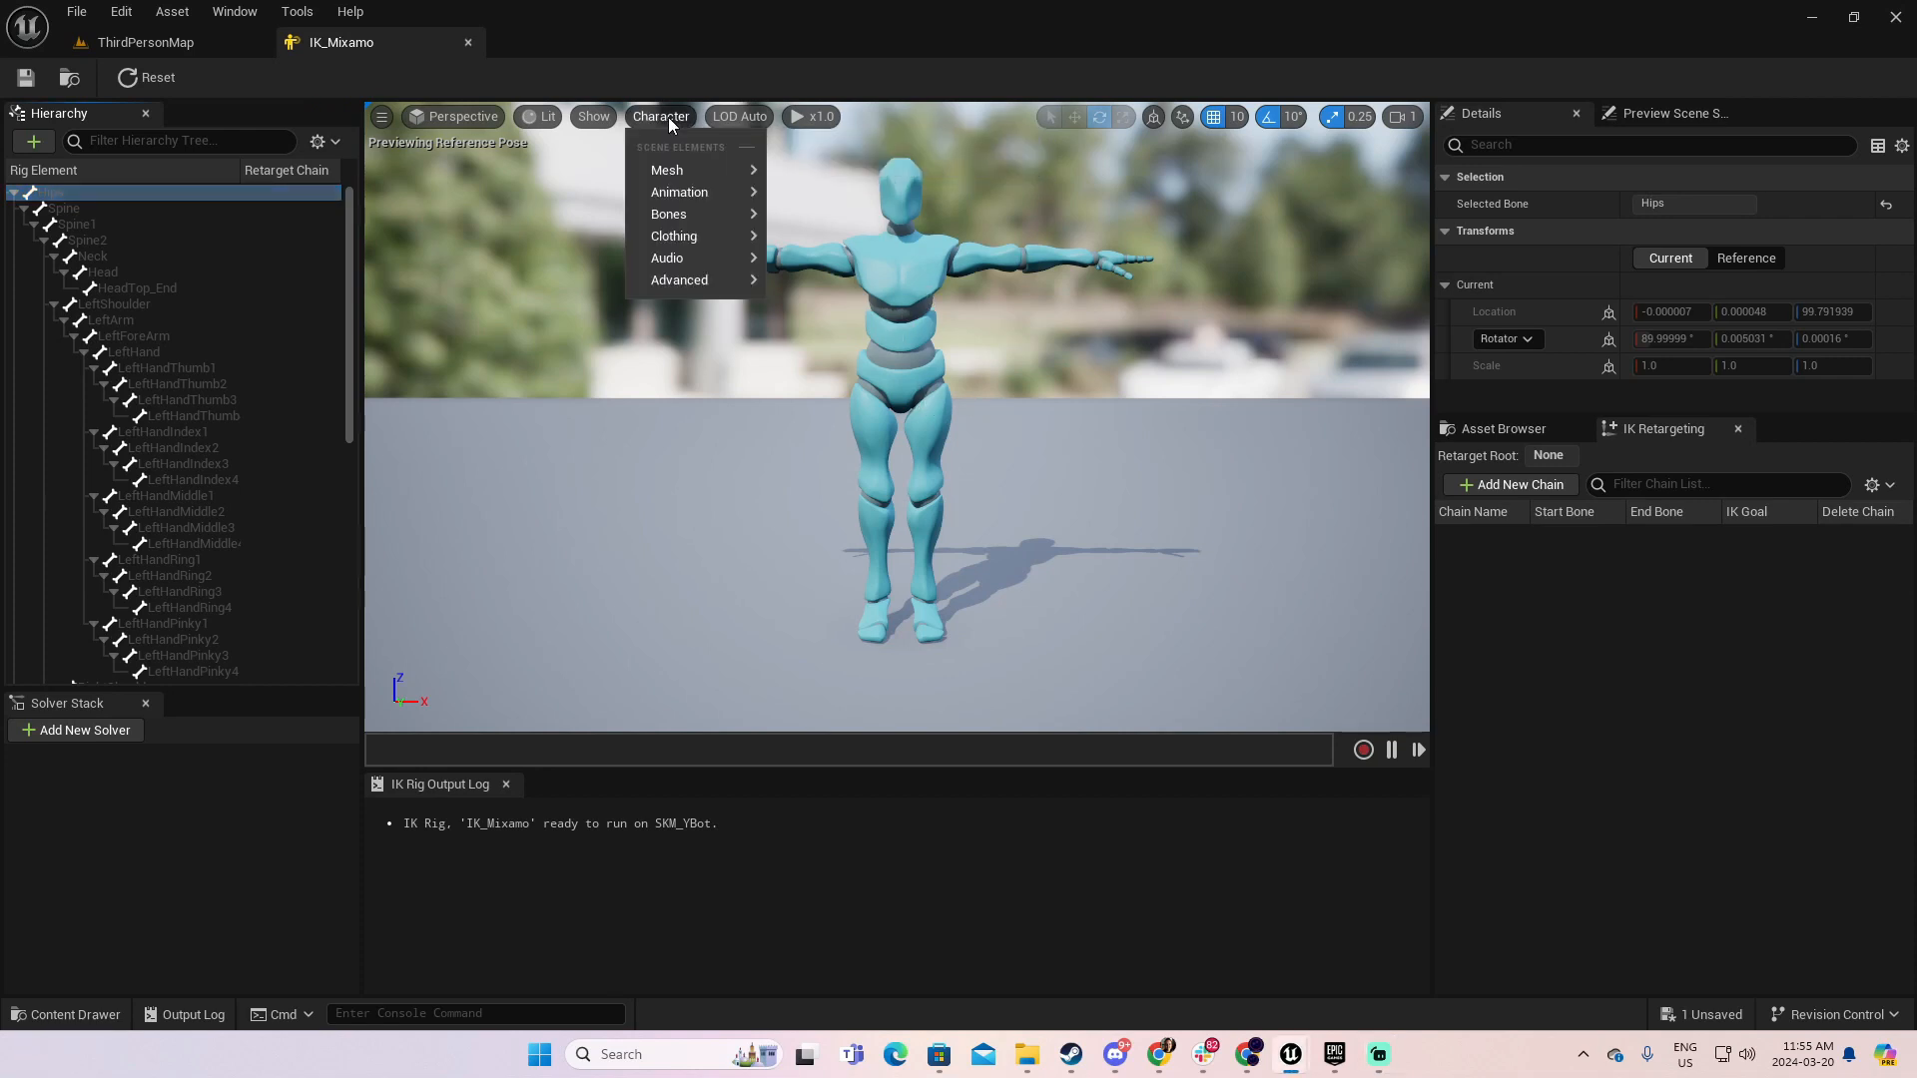
{"action": "mouse_move", "coordinate": [689, 213]}
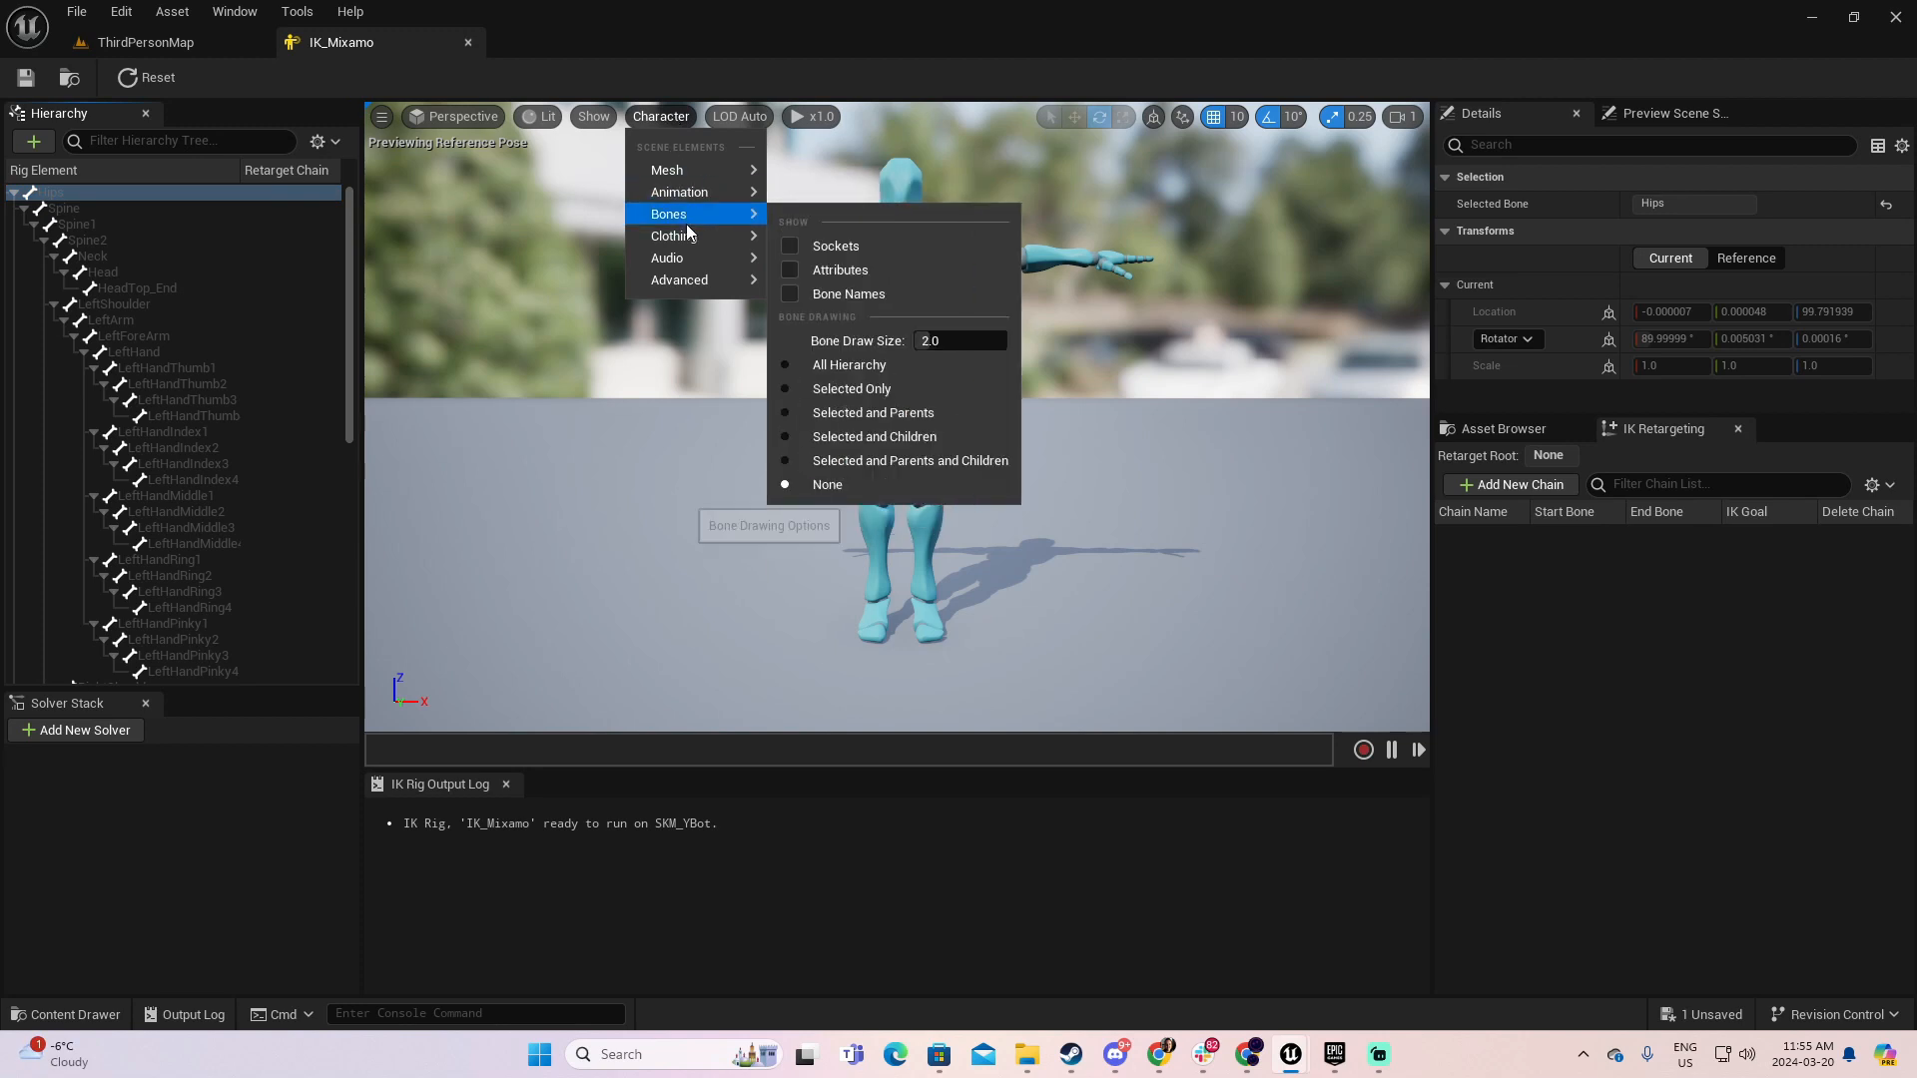
{"action": "left_click", "coordinate": [832, 368]}
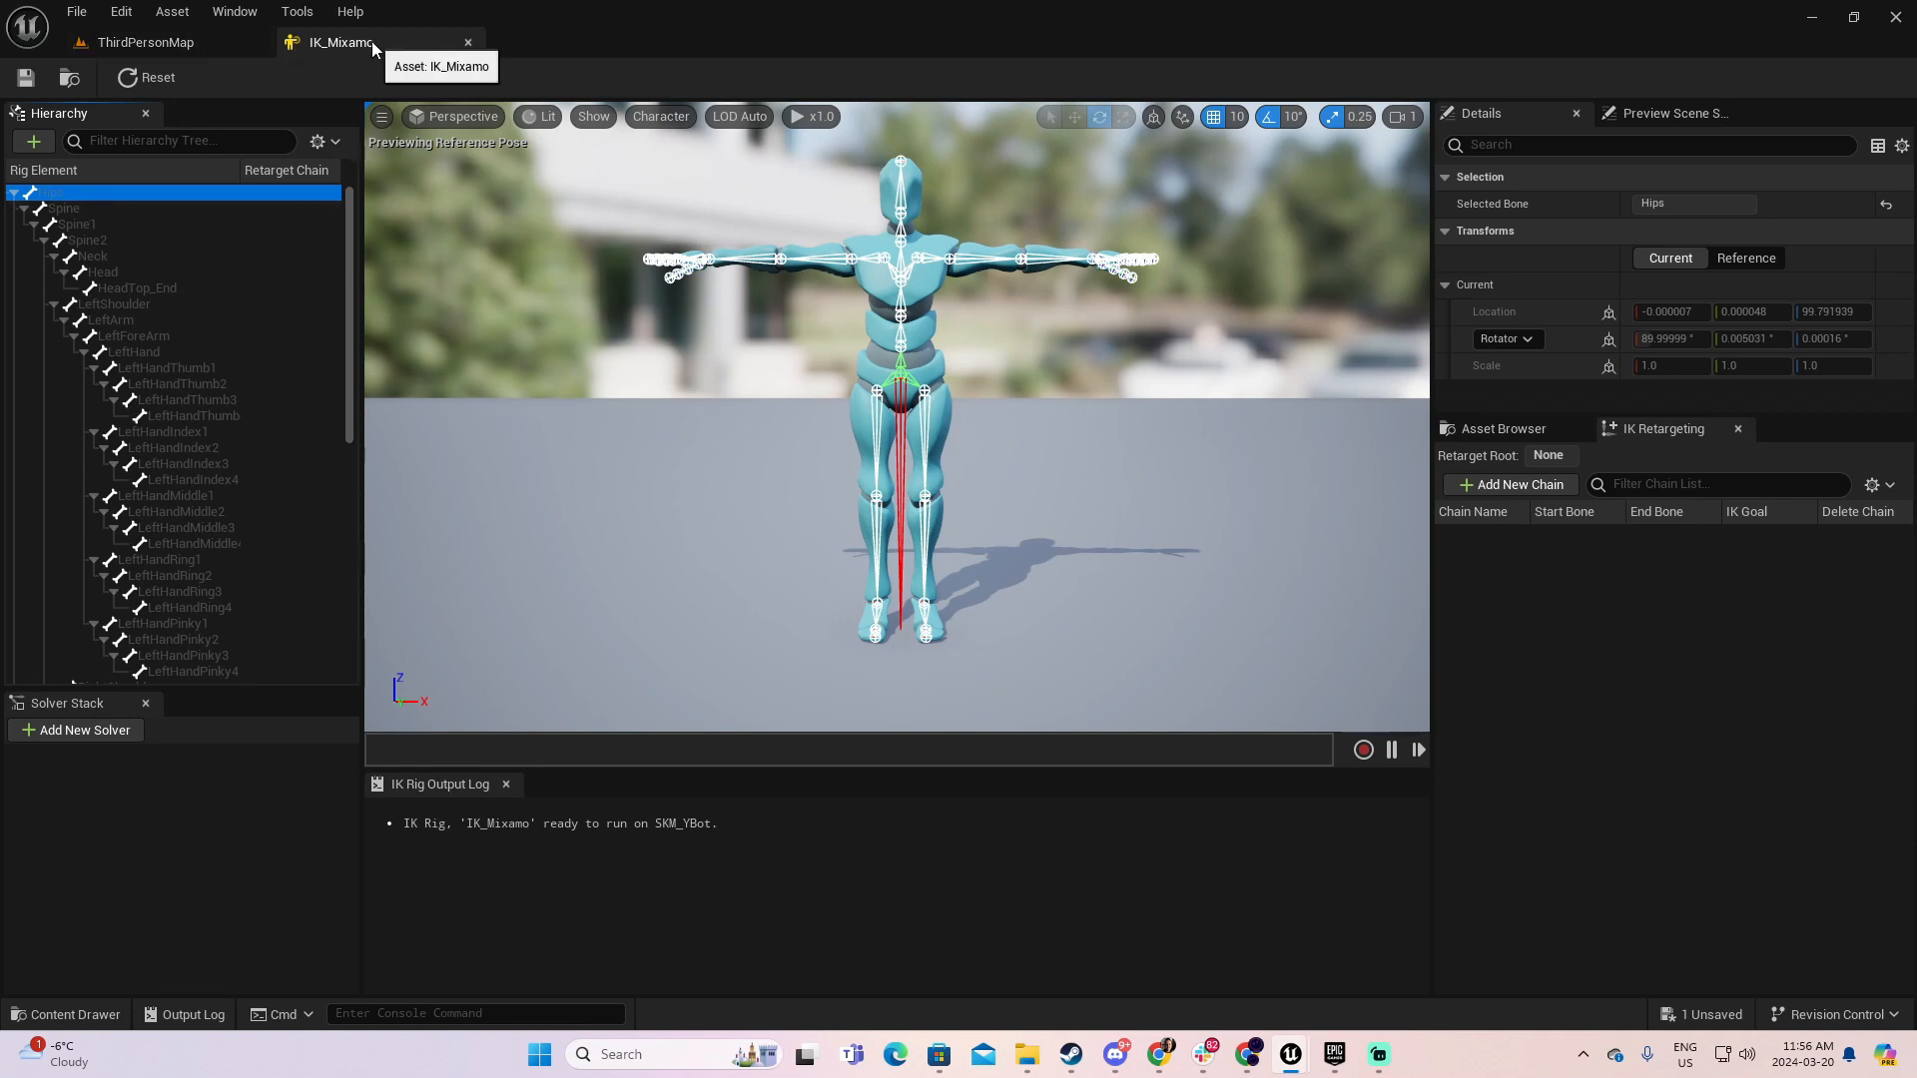
- Open BP_ThirdPersonCharacter from the ThirdPerson Blueprints folder and locate its skeletal mesh asset in the project content
{"action": "left_click", "coordinate": [190, 39]}
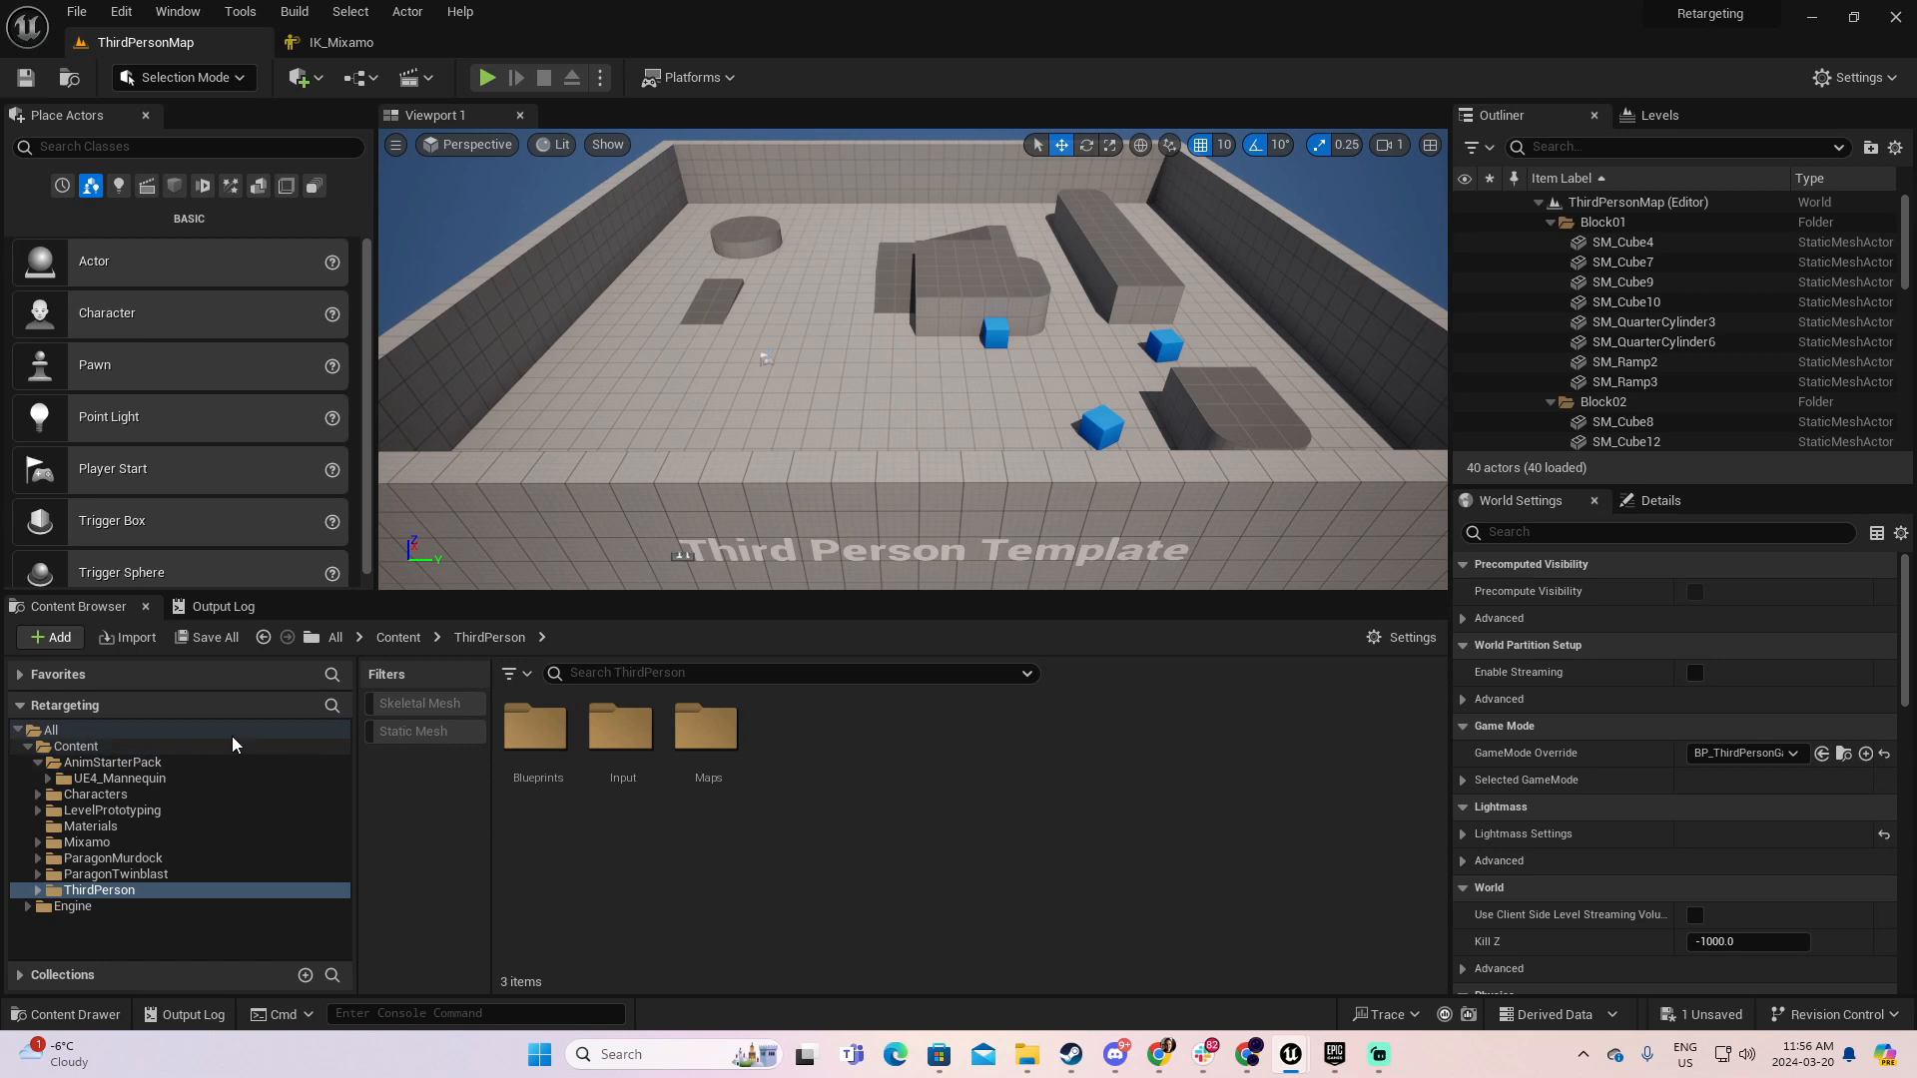
{"action": "left_click", "coordinate": [37, 890]}
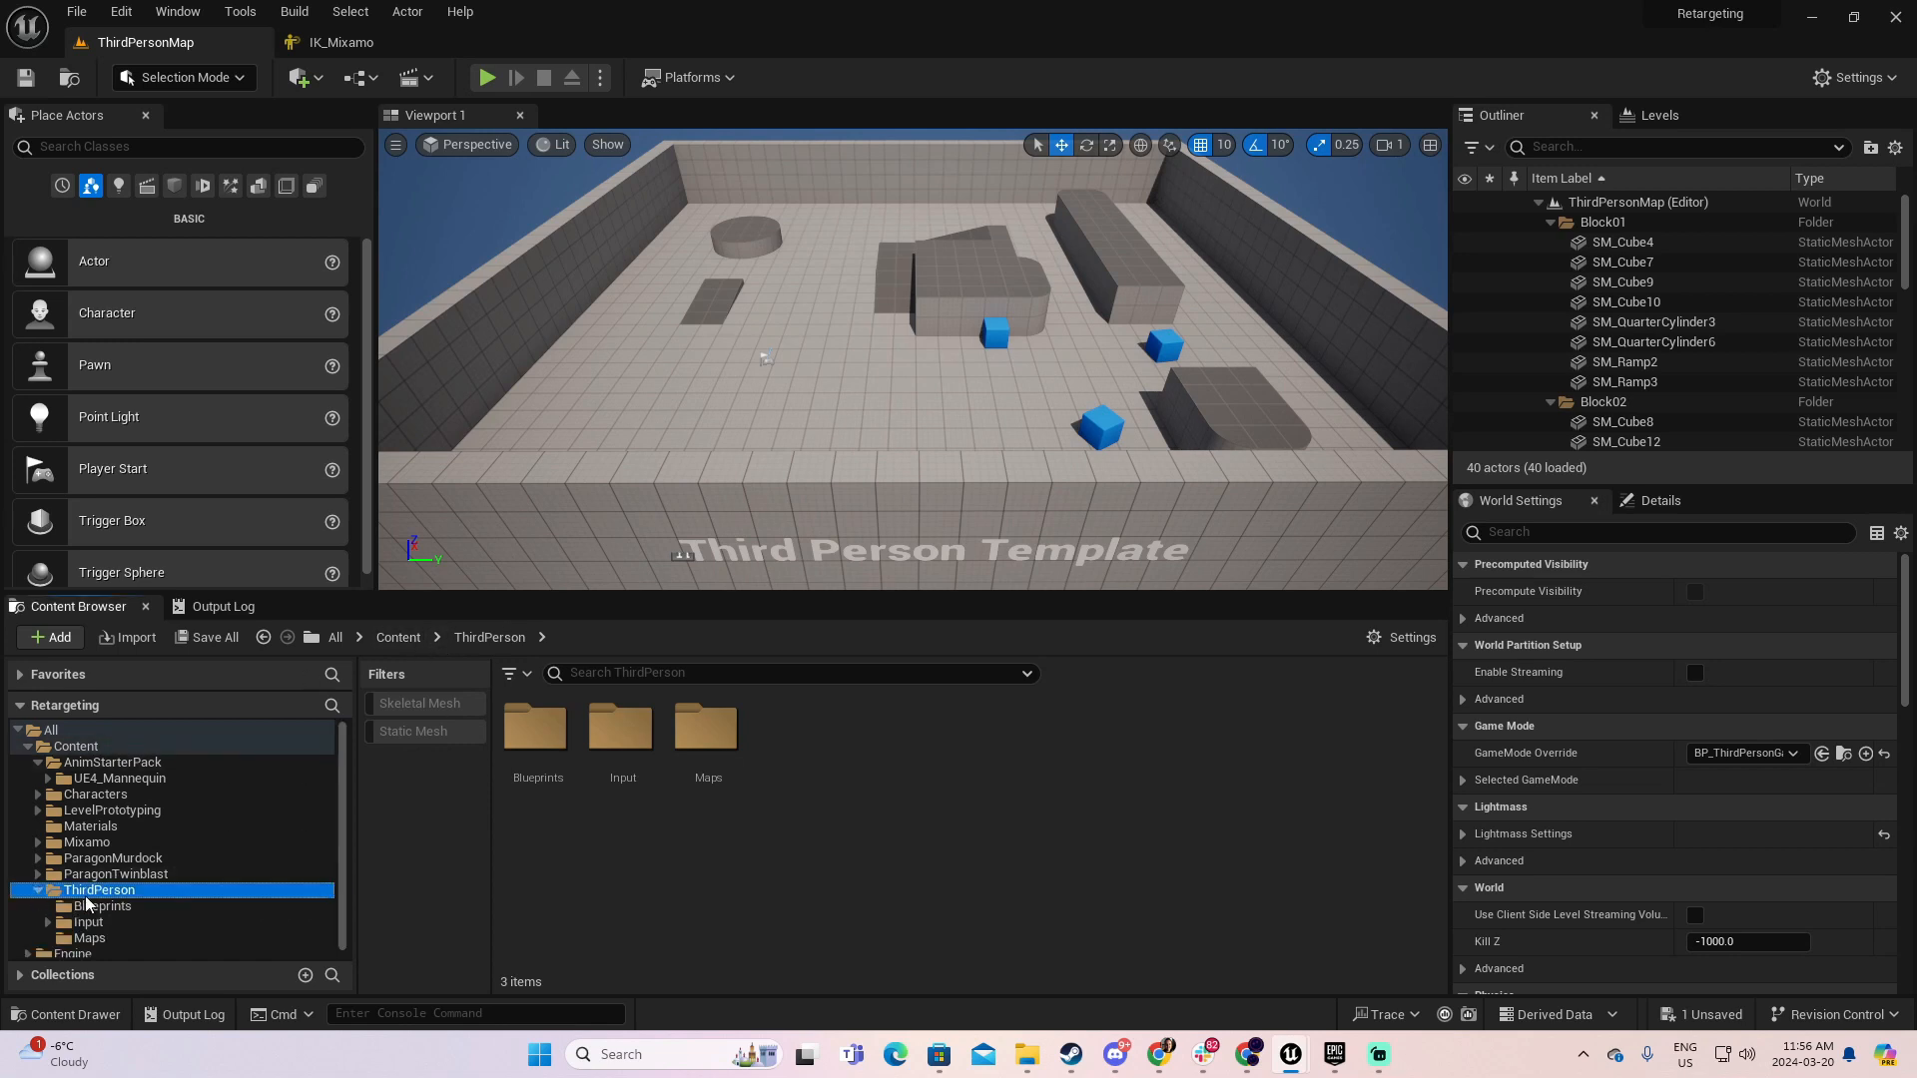
{"action": "left_click", "coordinate": [98, 908]}
{"action": "double_click", "coordinate": [534, 739]}
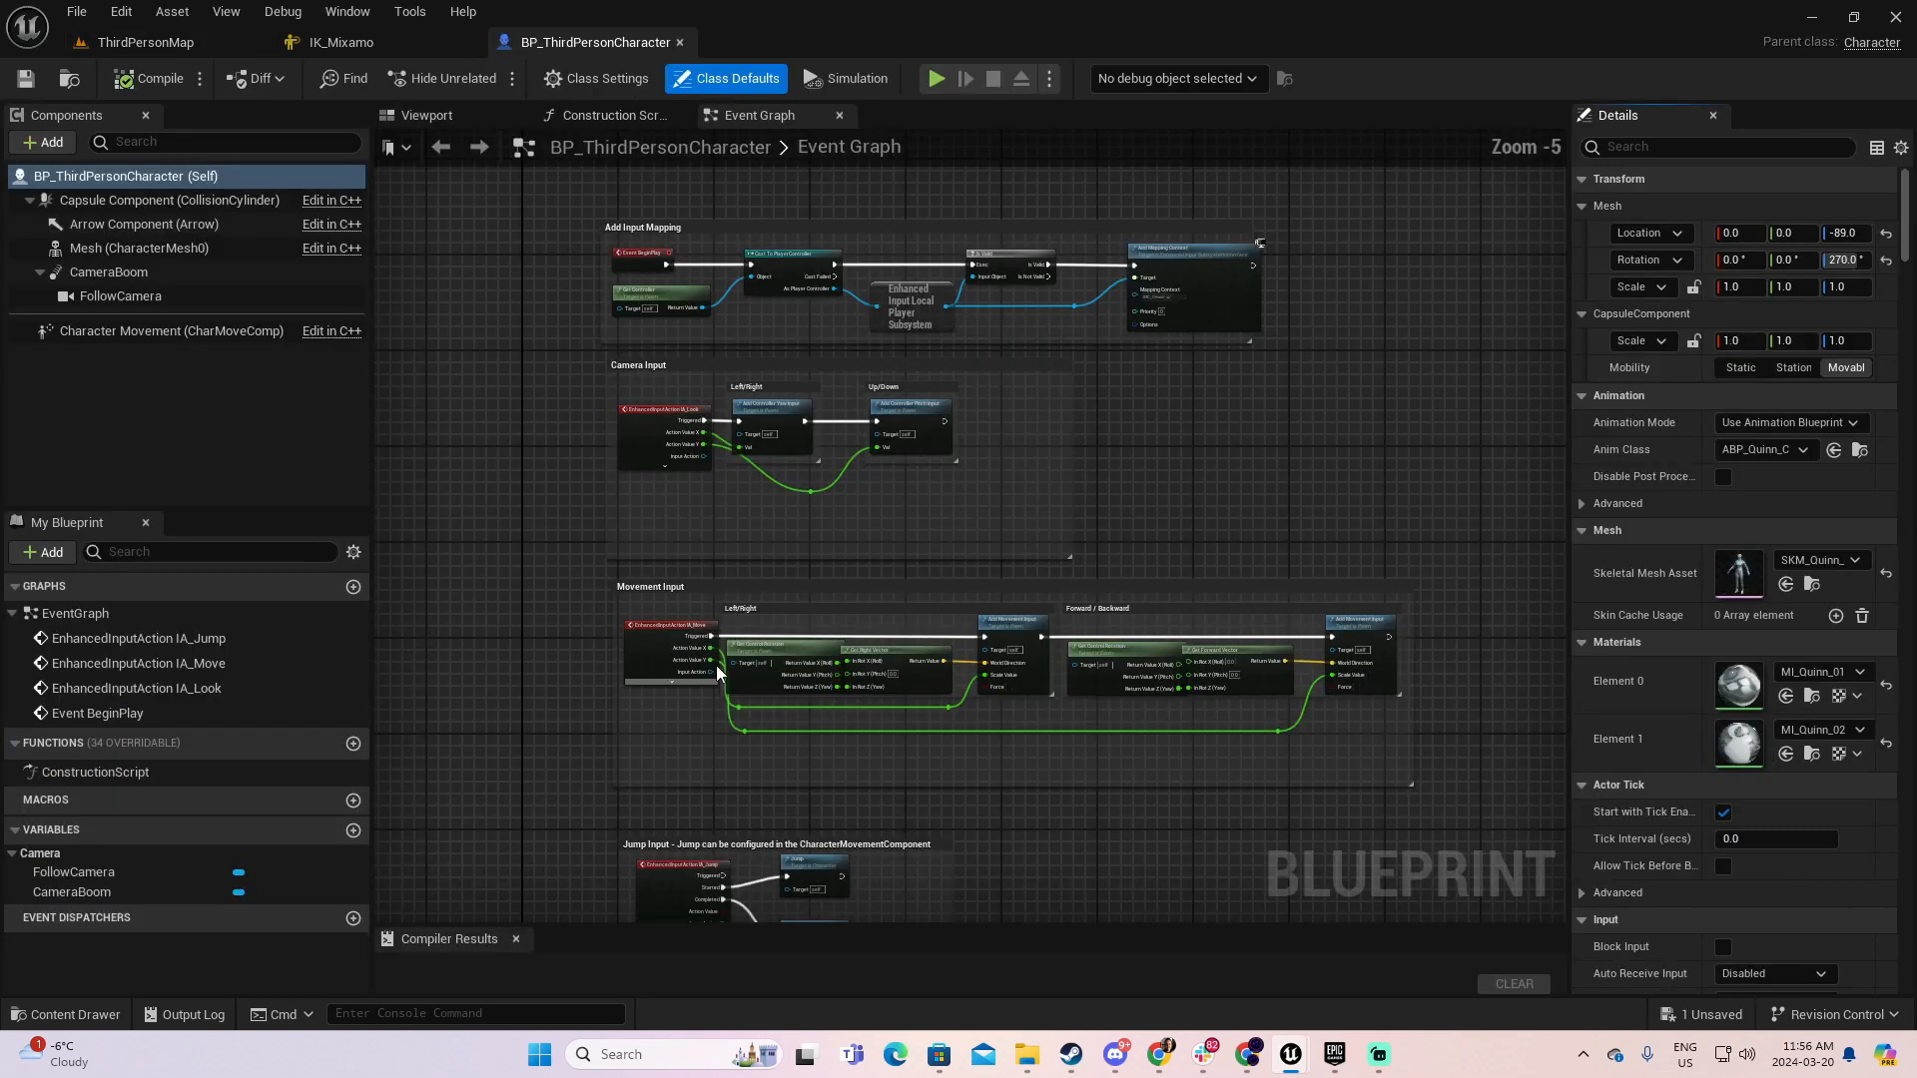
{"action": "left_click", "coordinate": [1813, 585]}
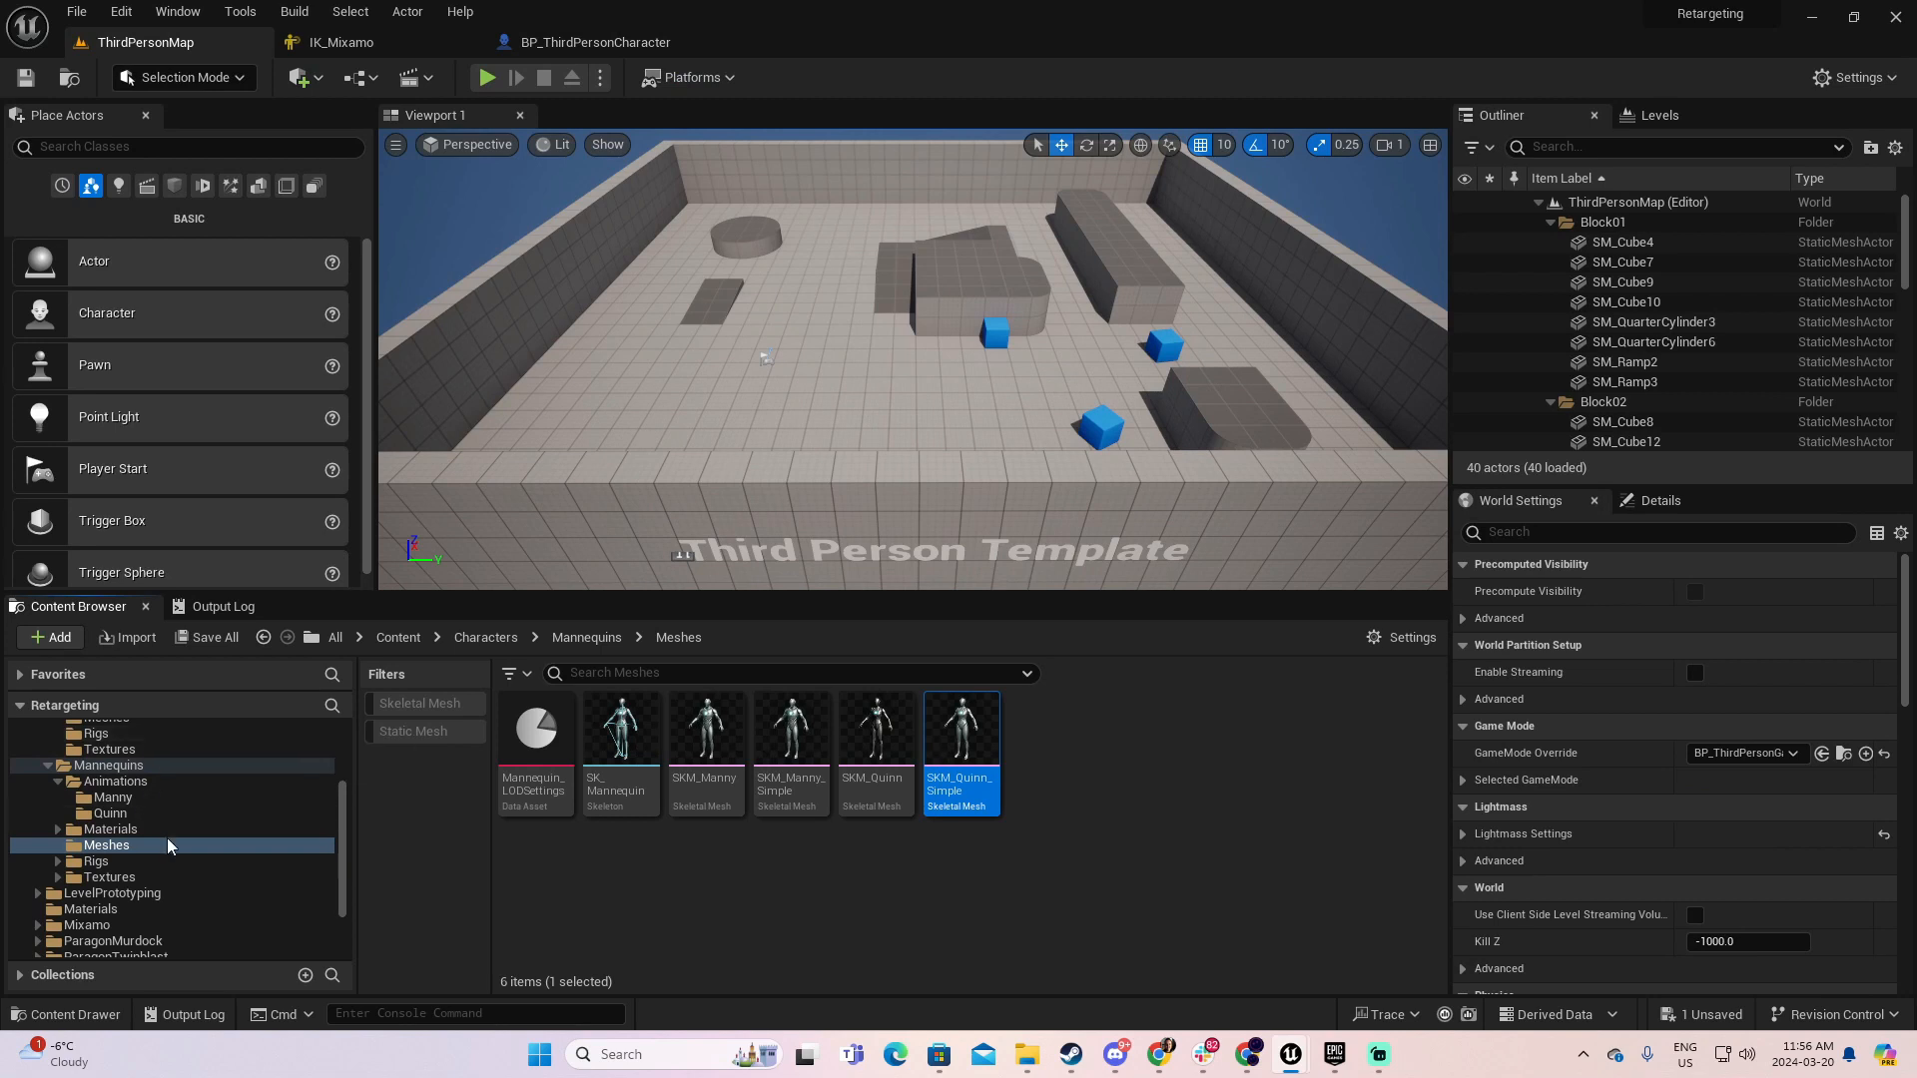
- Open IK_Mannequin from the Mannequins Rigs folder and inspect its pelvis and spine_01 bones
{"action": "left_click", "coordinate": [97, 863]}
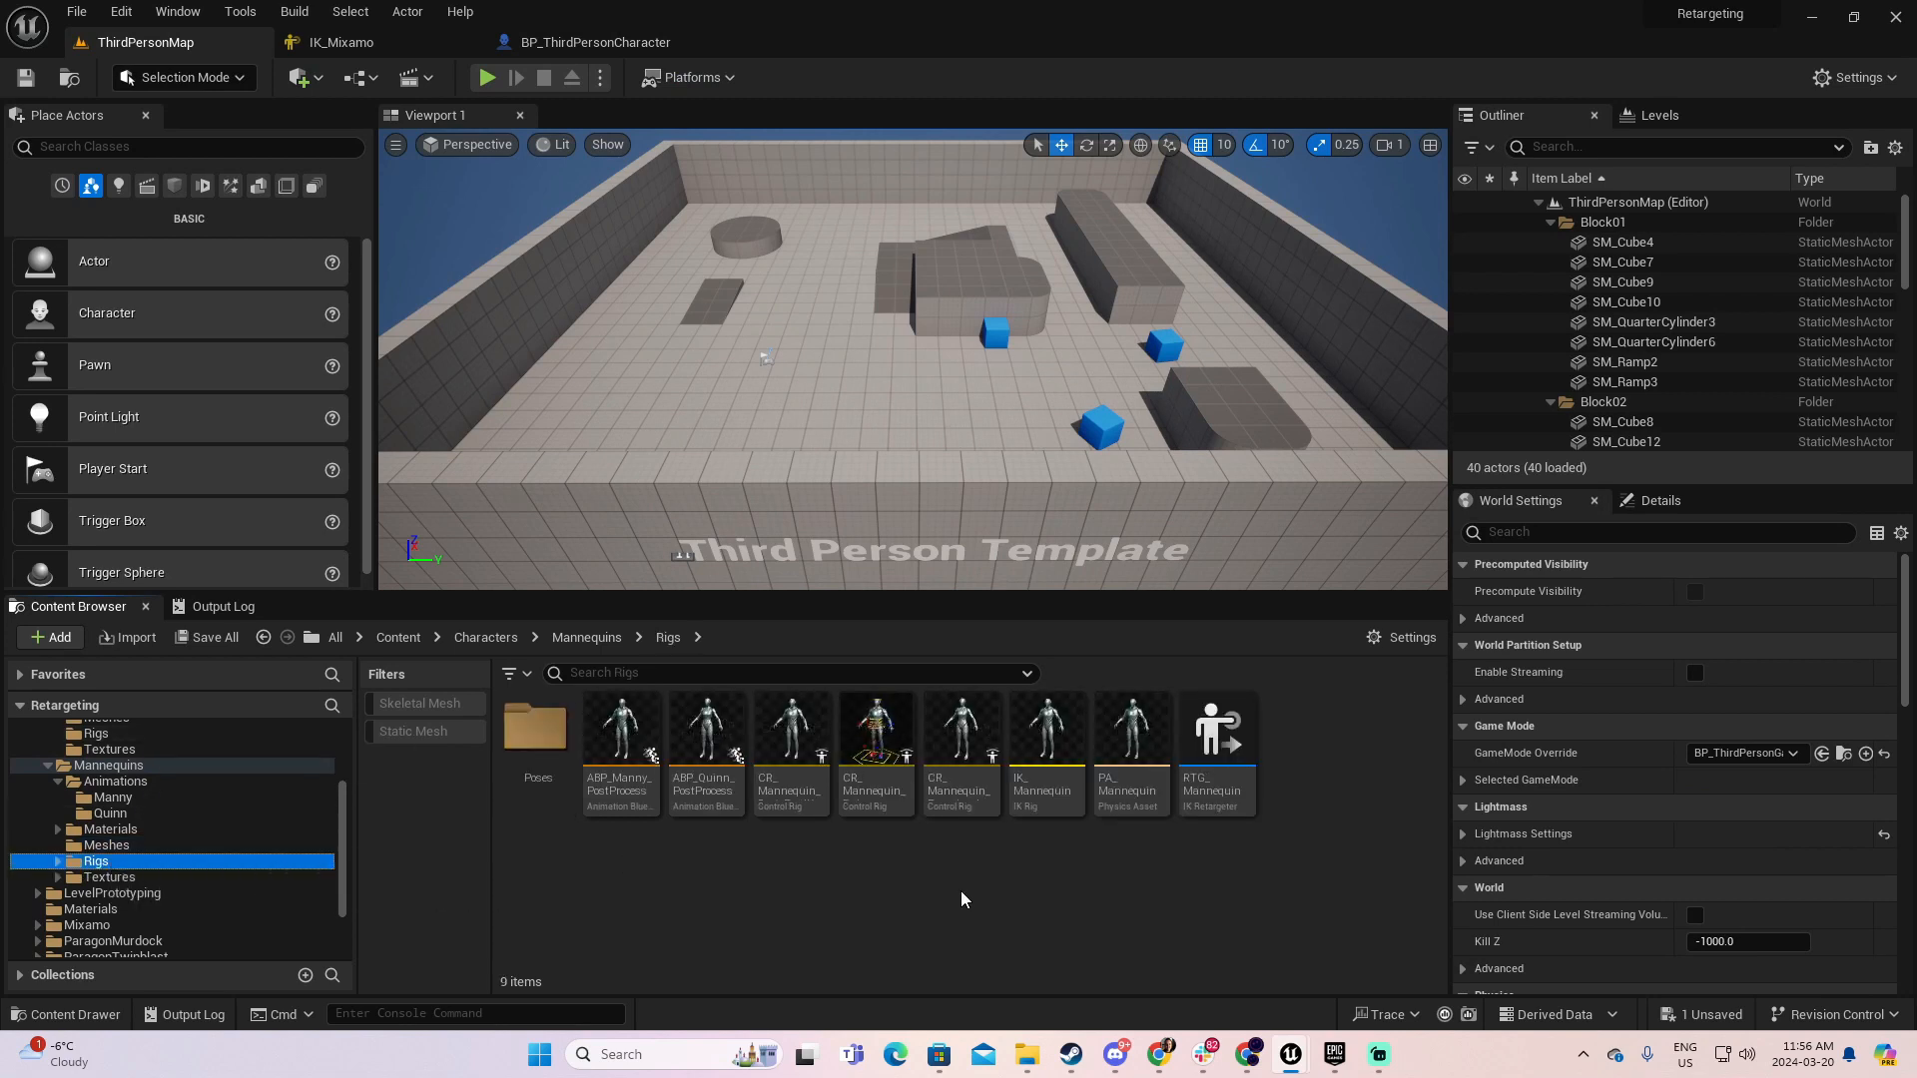
{"action": "double_click", "coordinate": [1046, 732]}
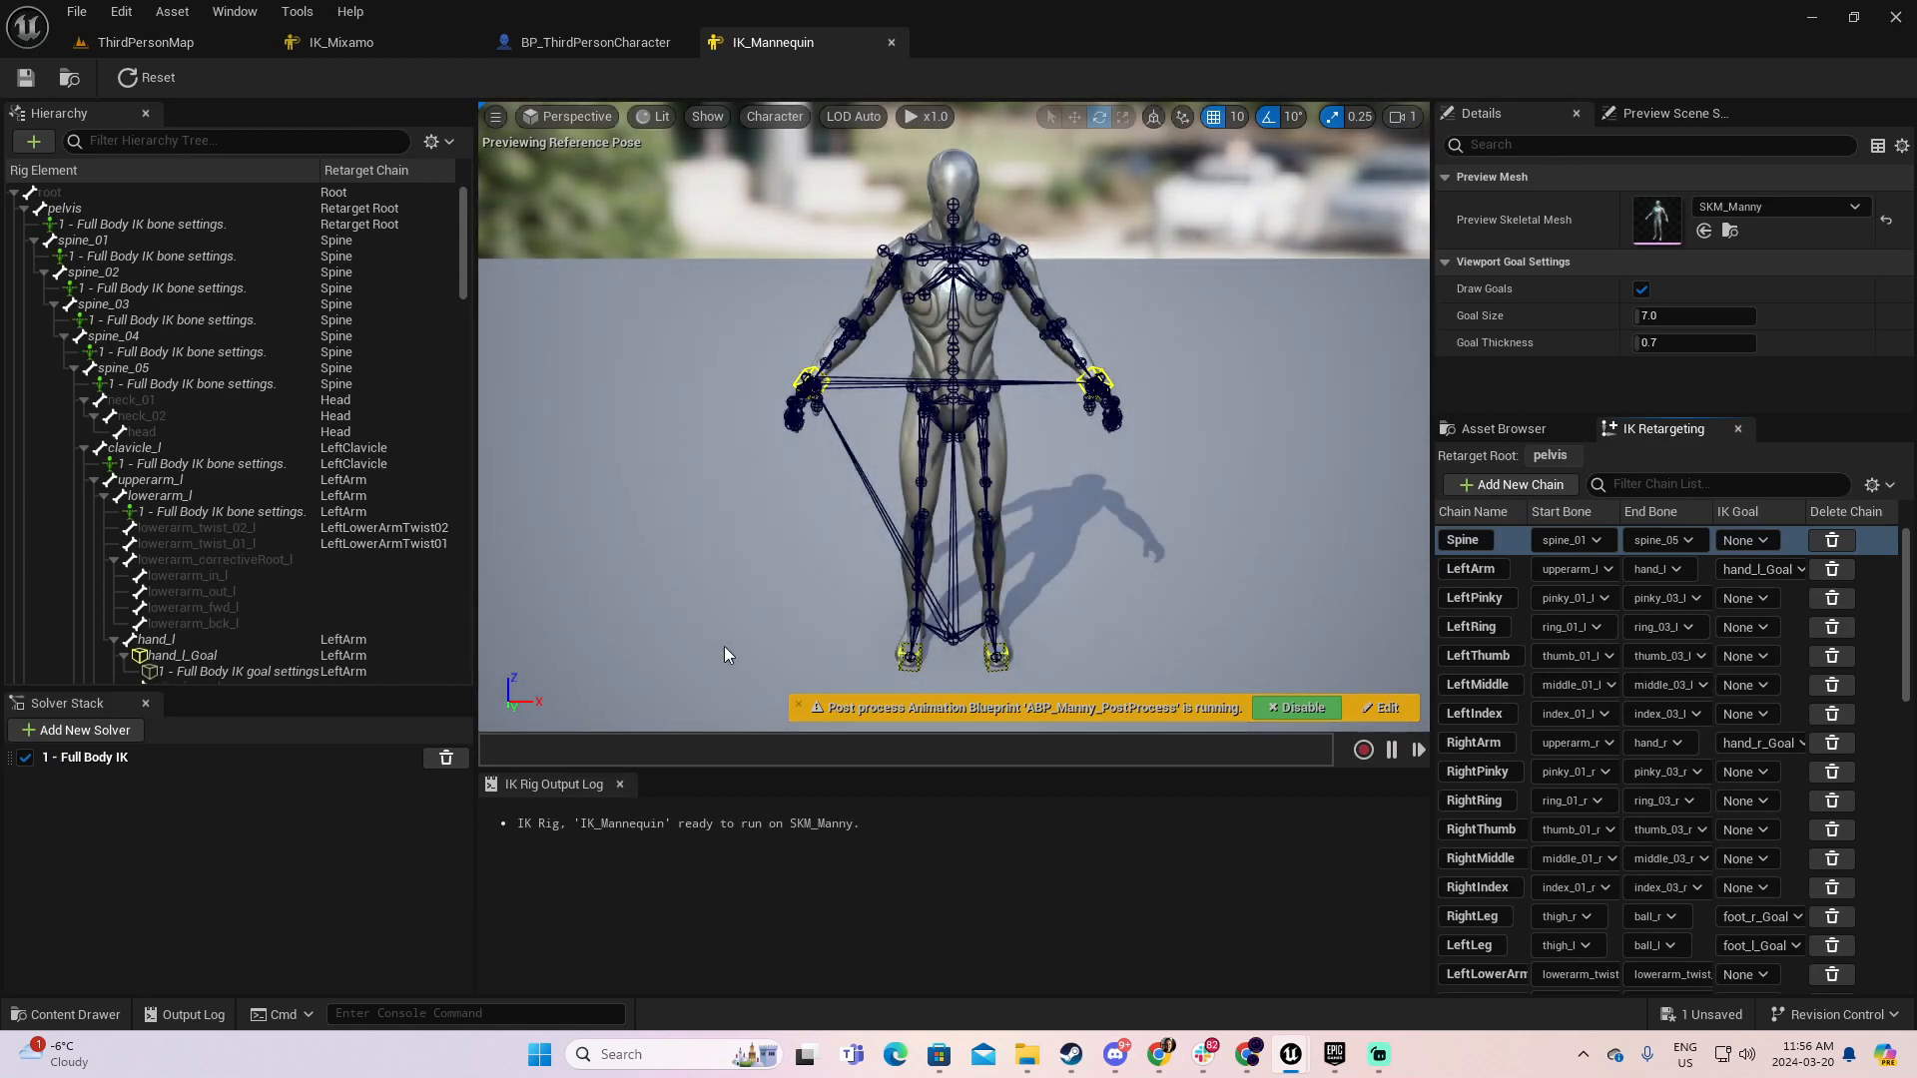
{"action": "left_click", "coordinate": [70, 210]}
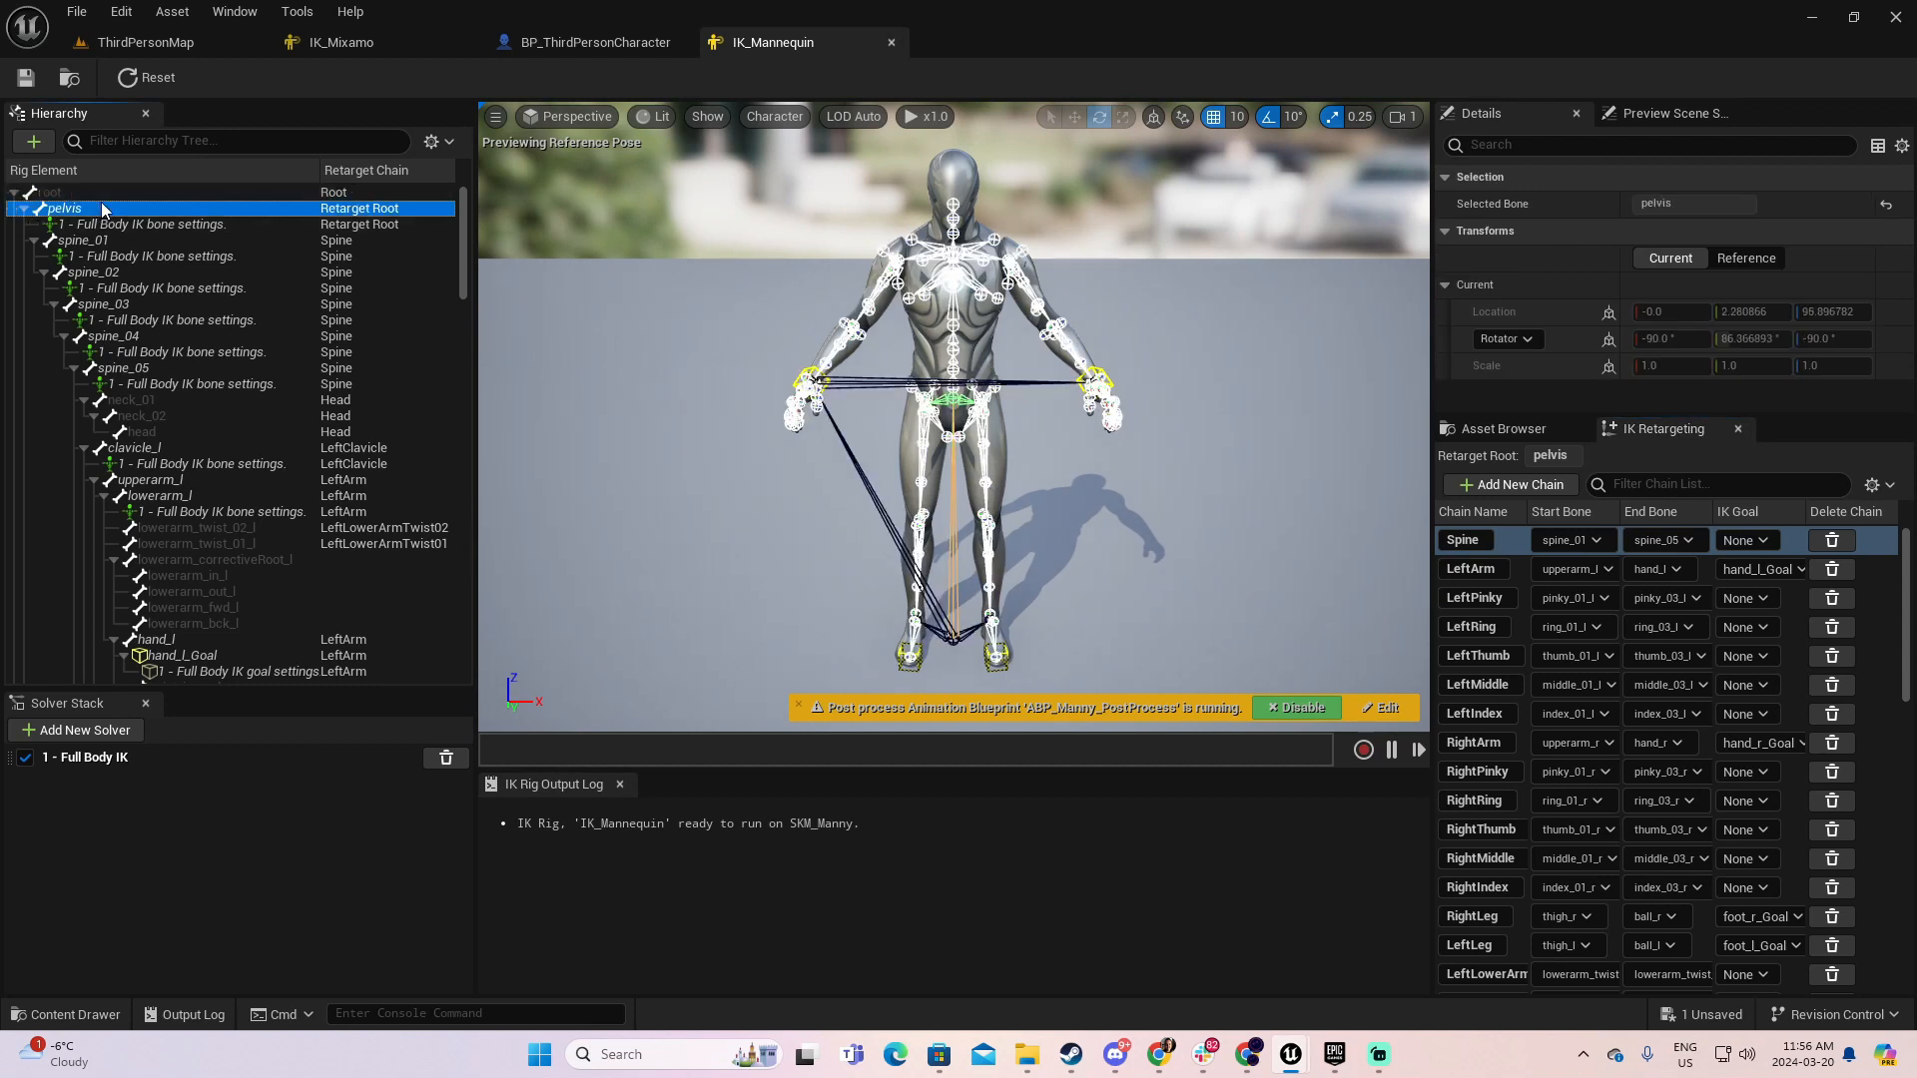
{"action": "left_click", "coordinate": [95, 240]}
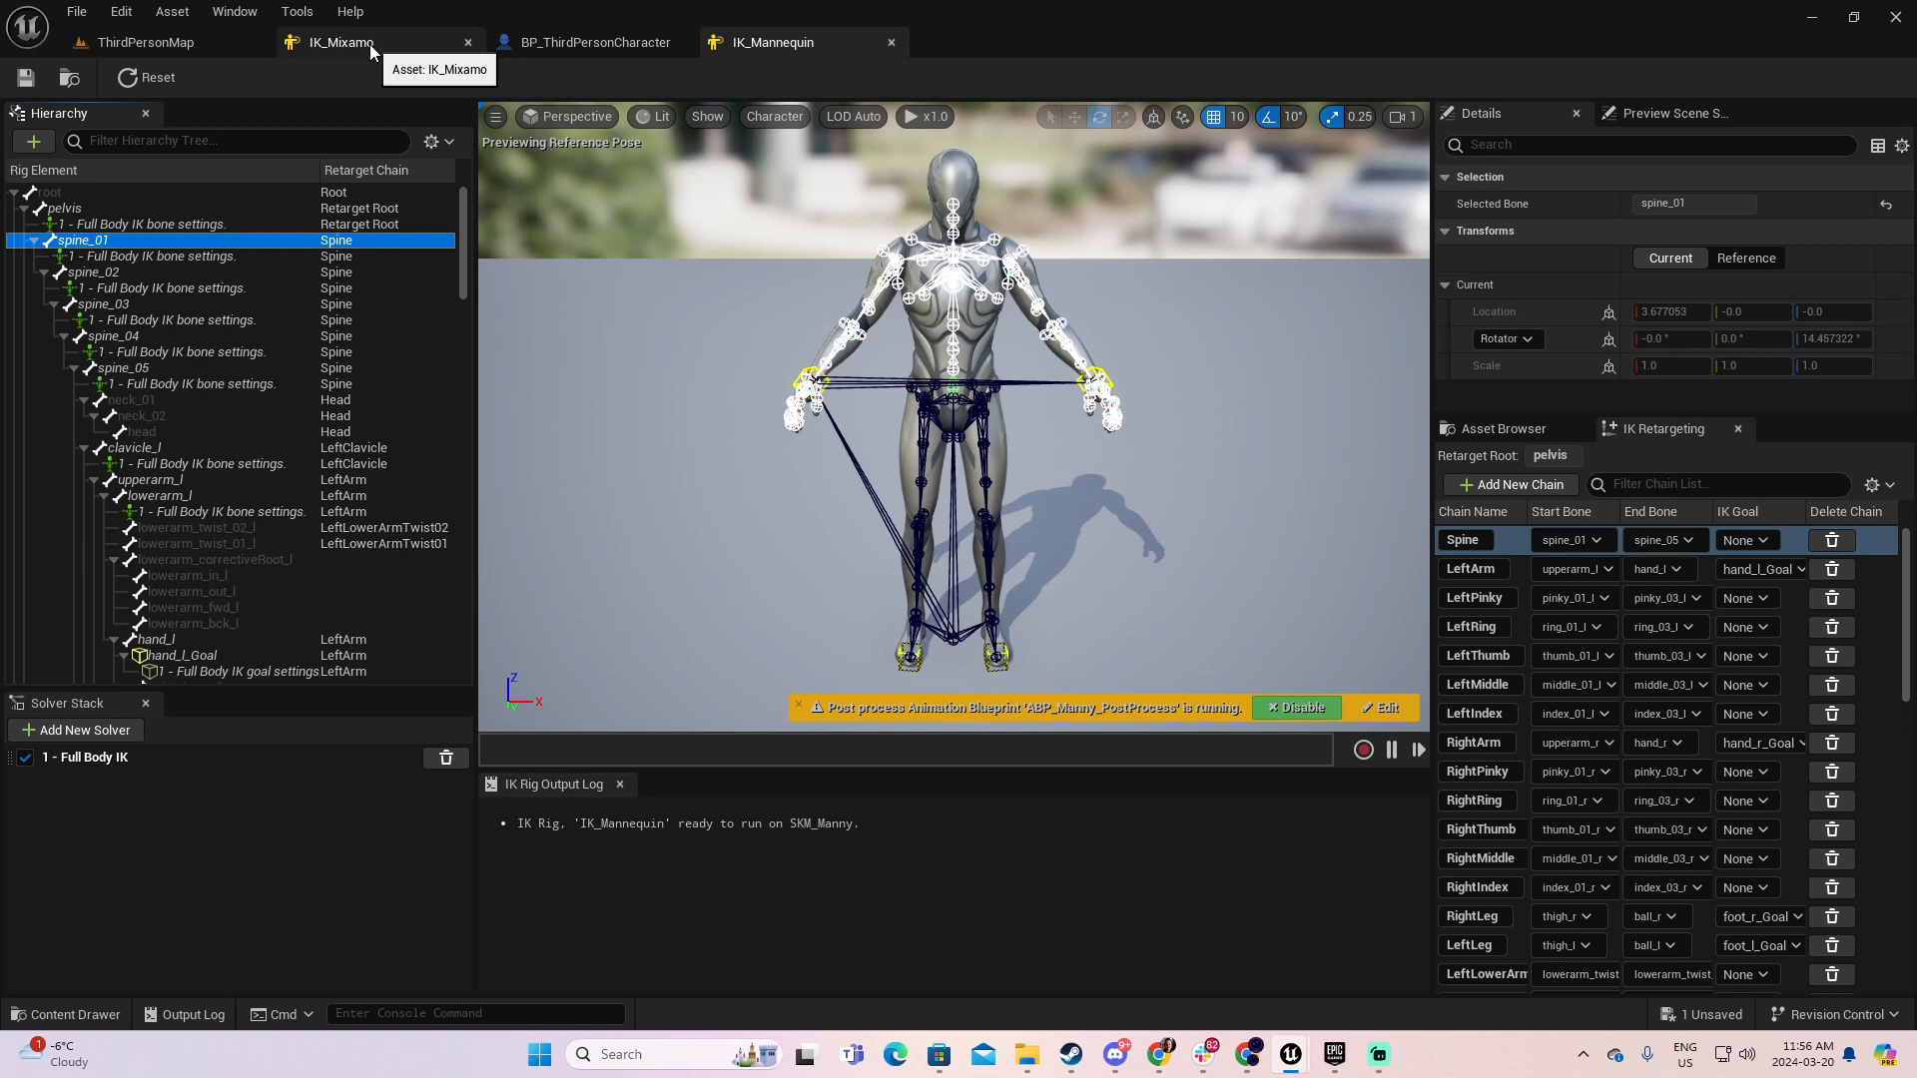
- Close BP_ThirdPersonCharacter and compare the bone hierarchies of IK_Mixamo and IK_Mannequin, selecting the mannequin's root bone
{"action": "left_click", "coordinate": [578, 46]}
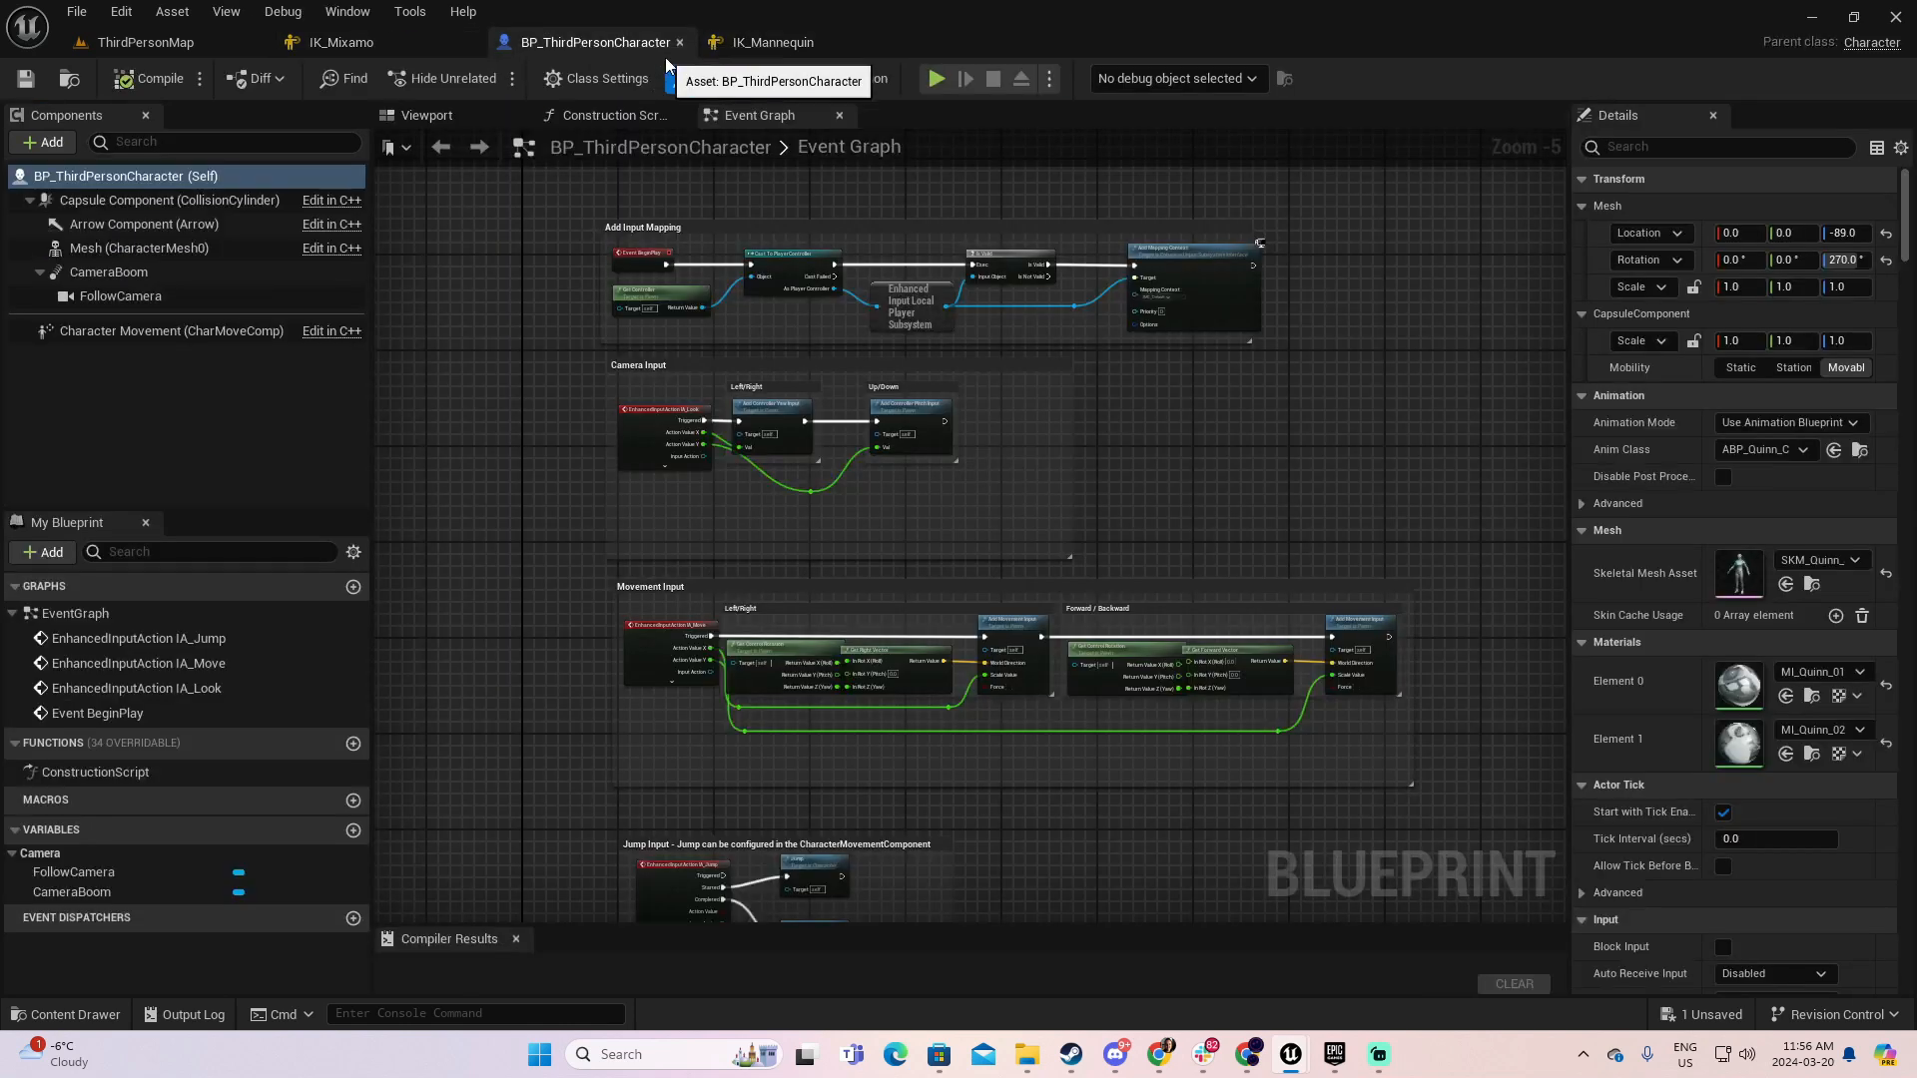
{"action": "left_click", "coordinate": [681, 44]}
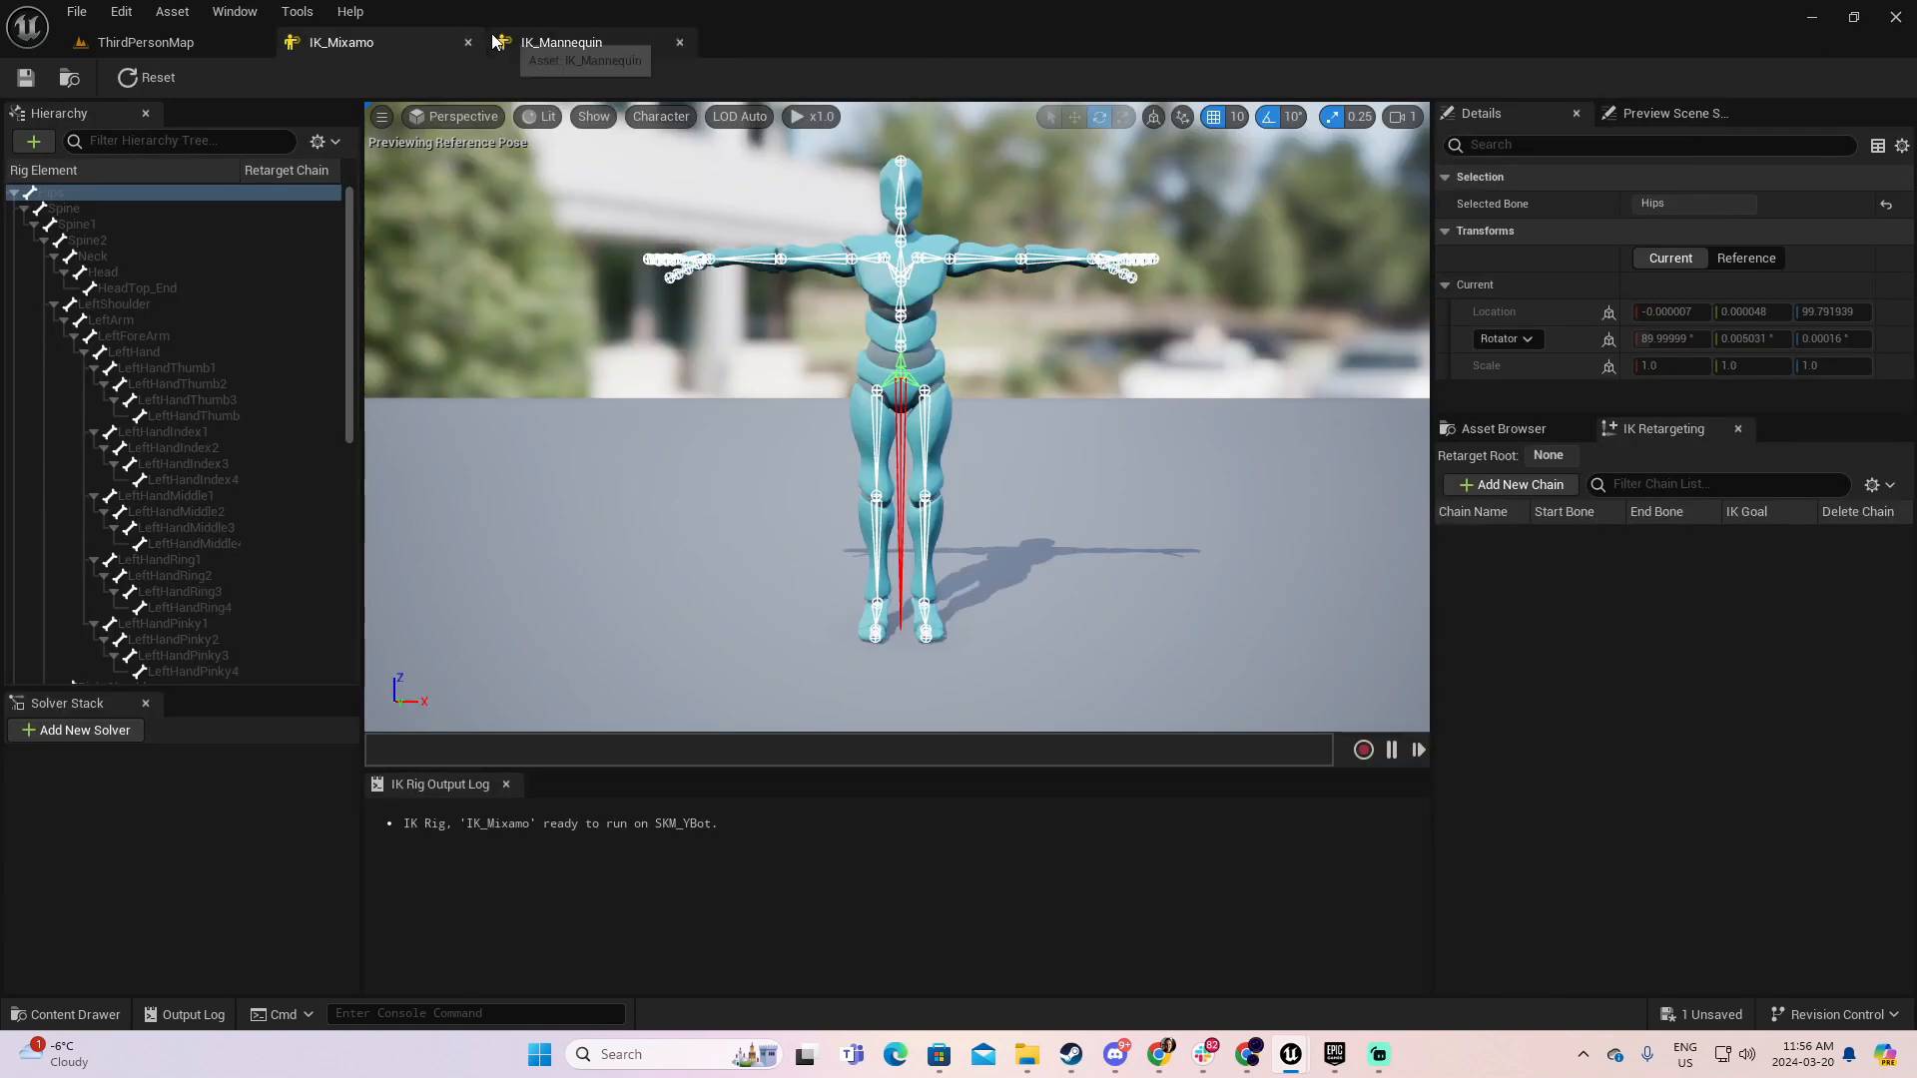
{"action": "left_click", "coordinate": [560, 44]}
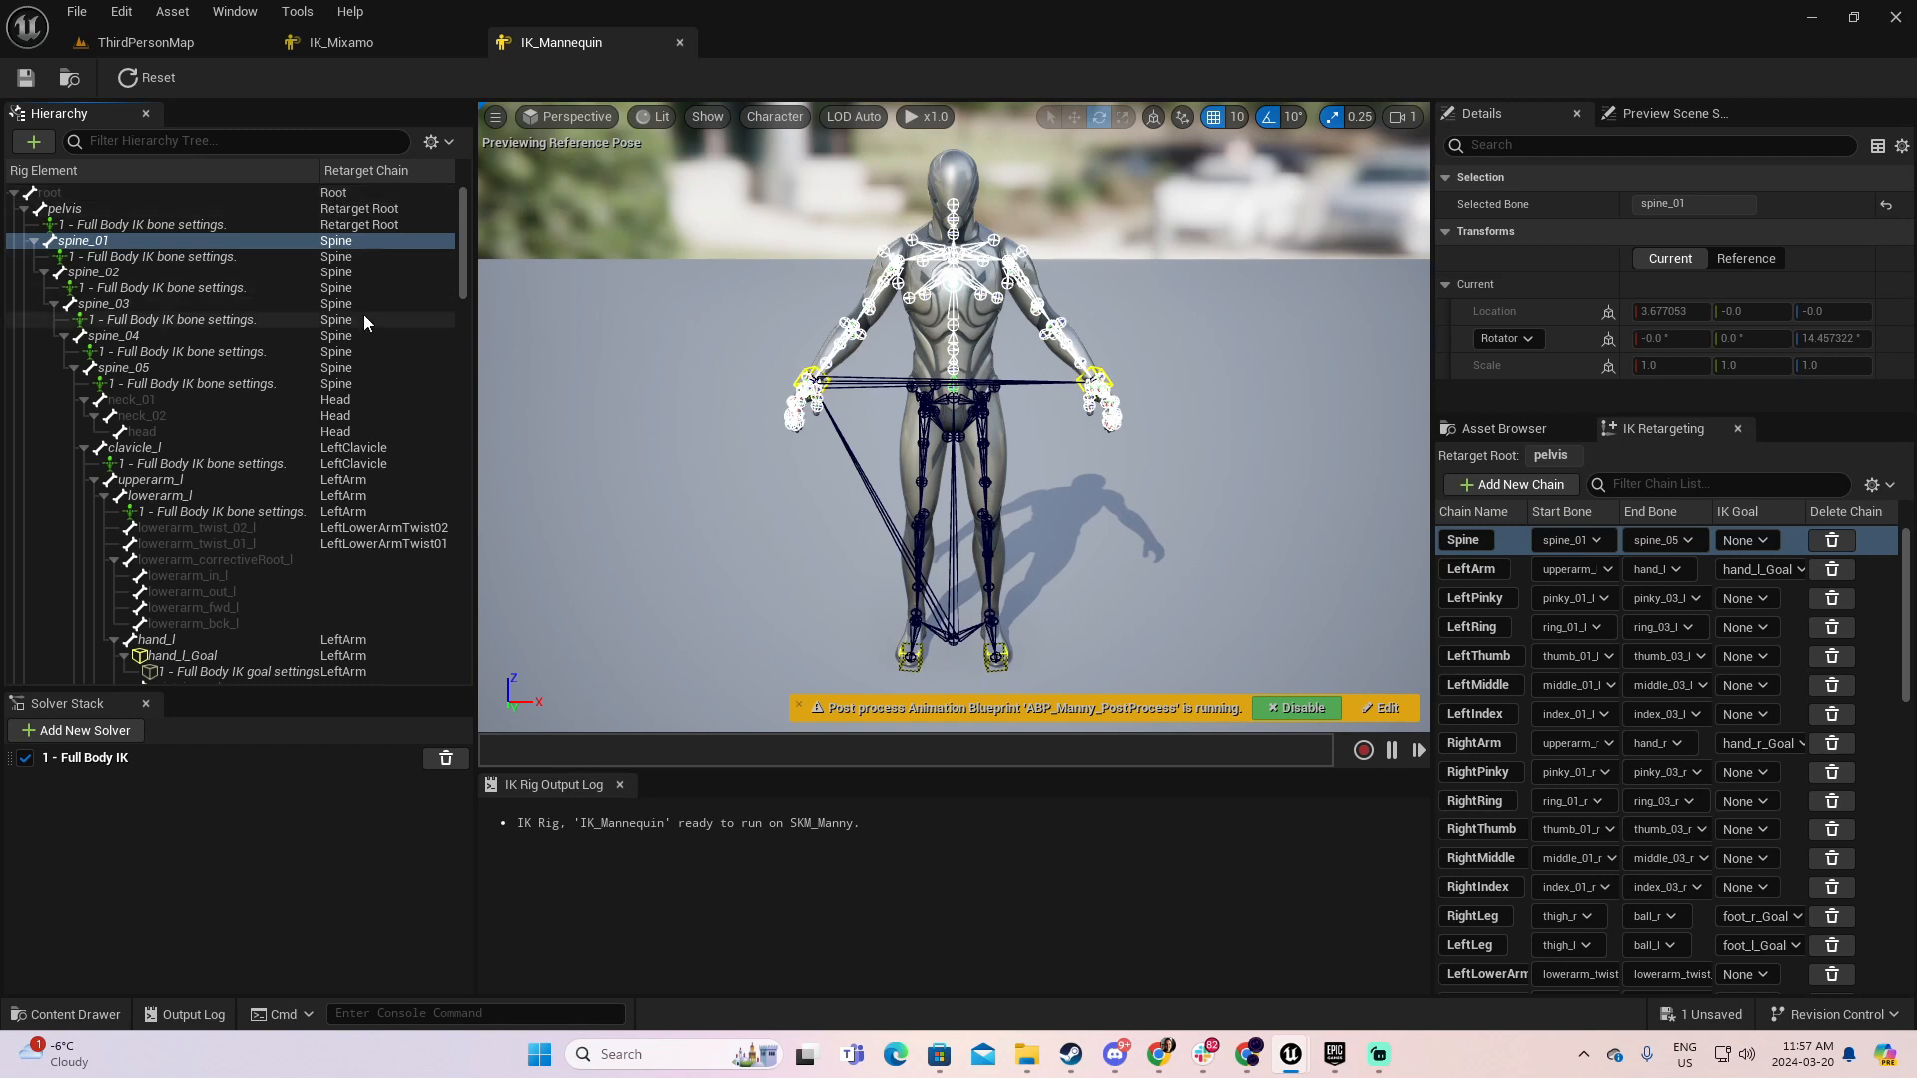
{"action": "left_click", "coordinate": [343, 46]}
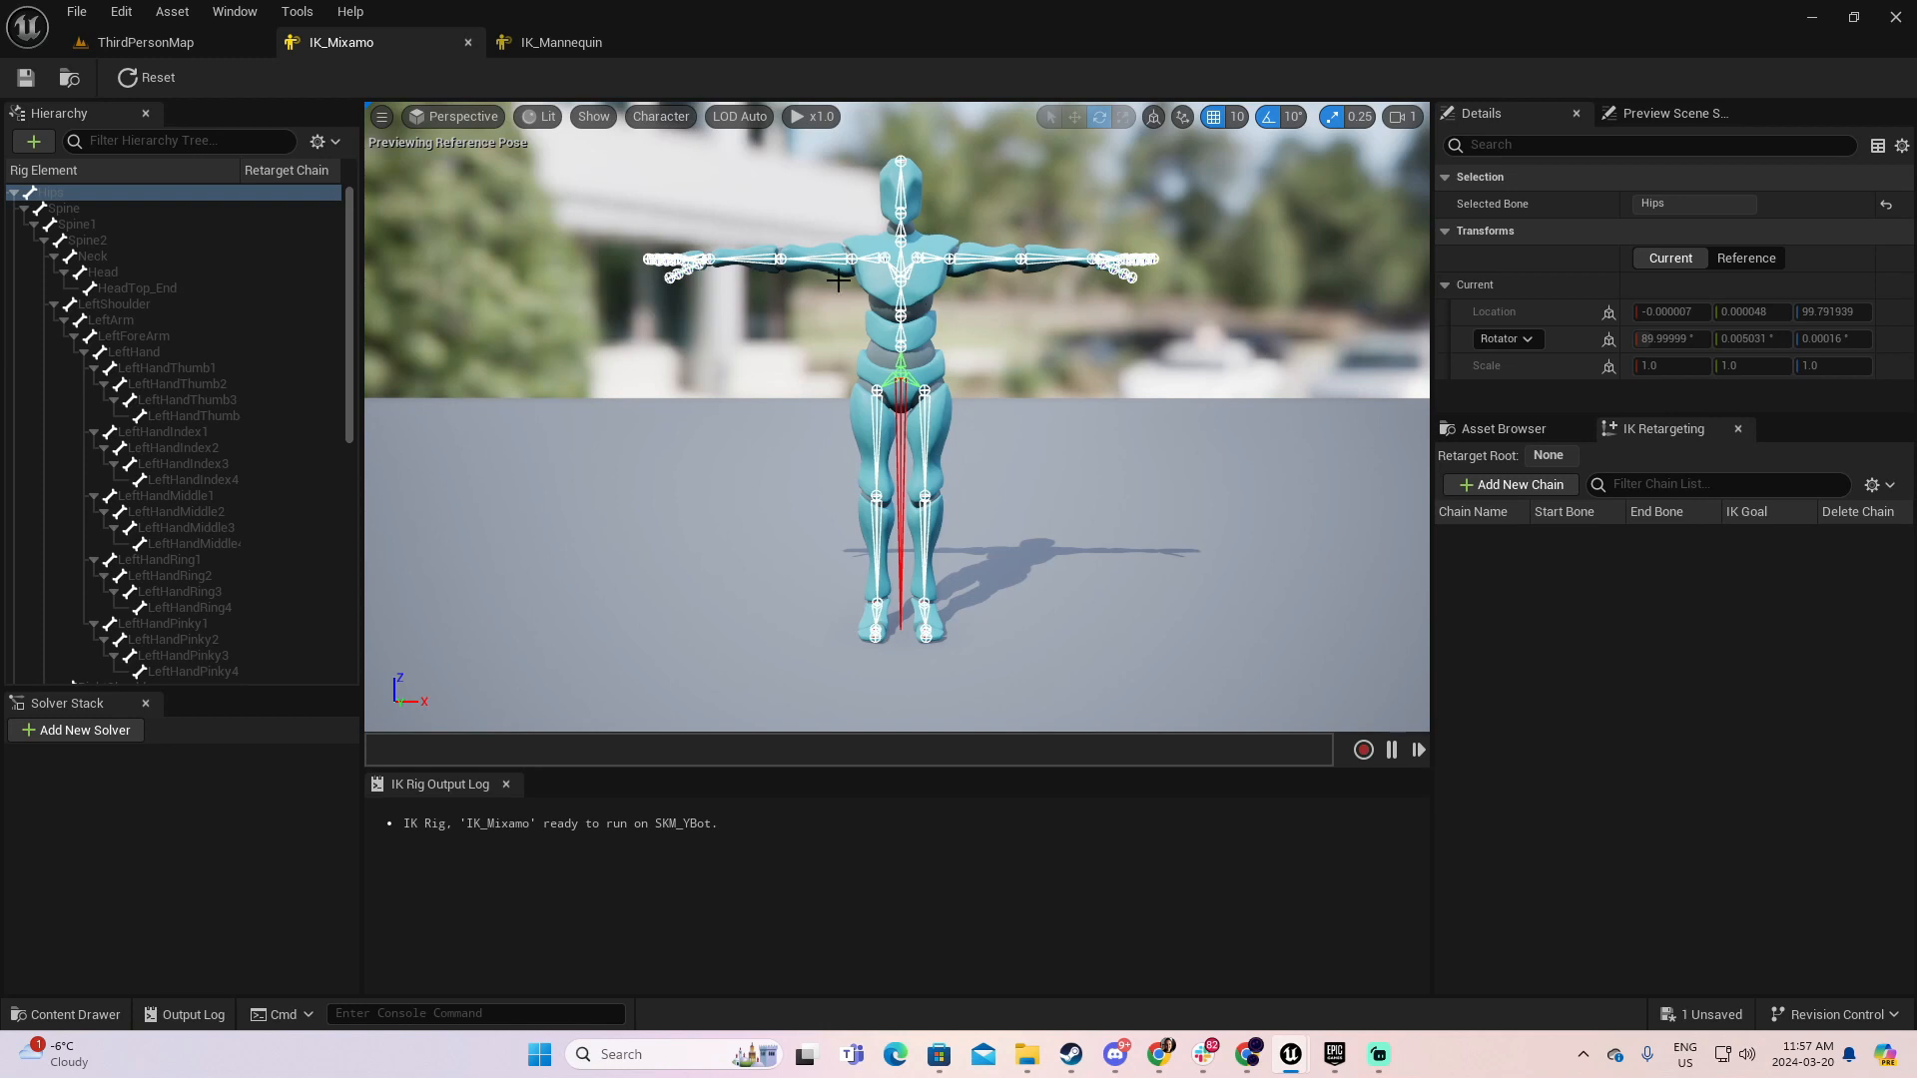
{"action": "left_click", "coordinate": [559, 42]}
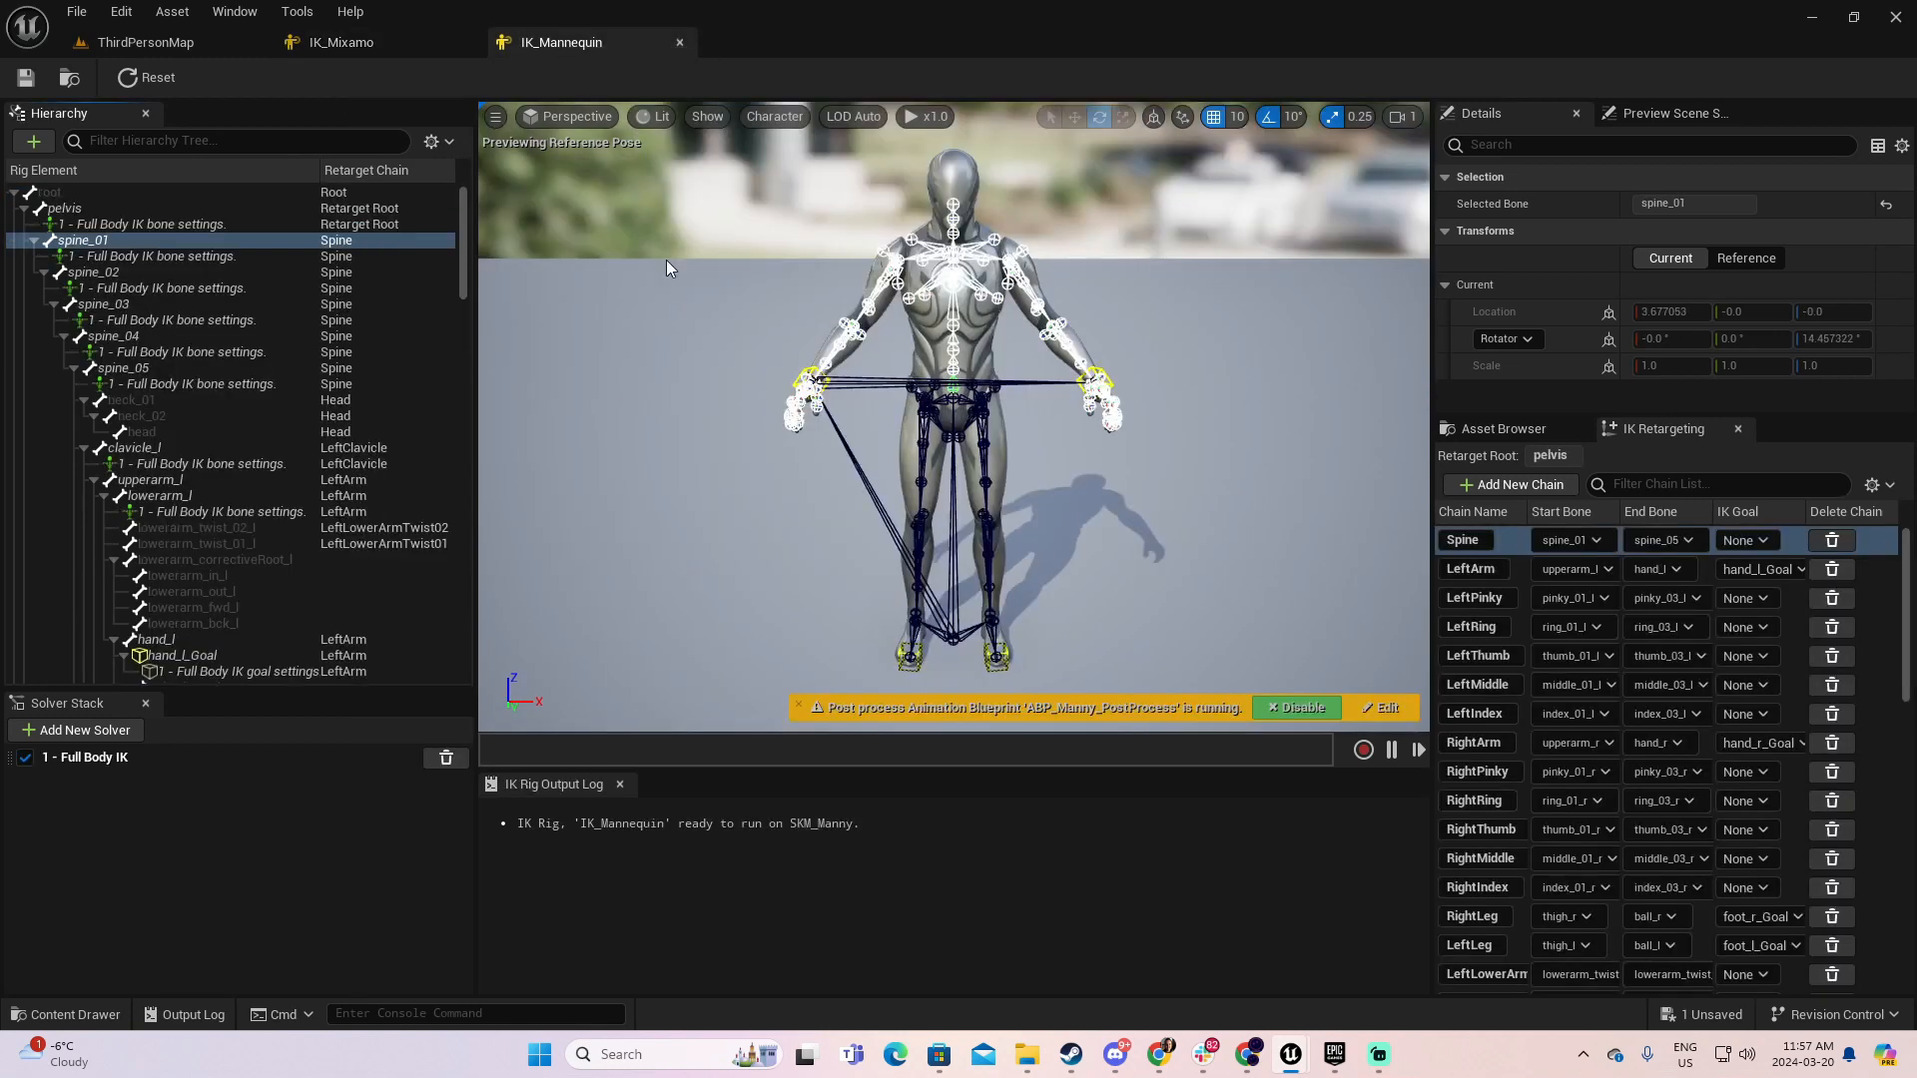
{"action": "left_click", "coordinate": [62, 192]}
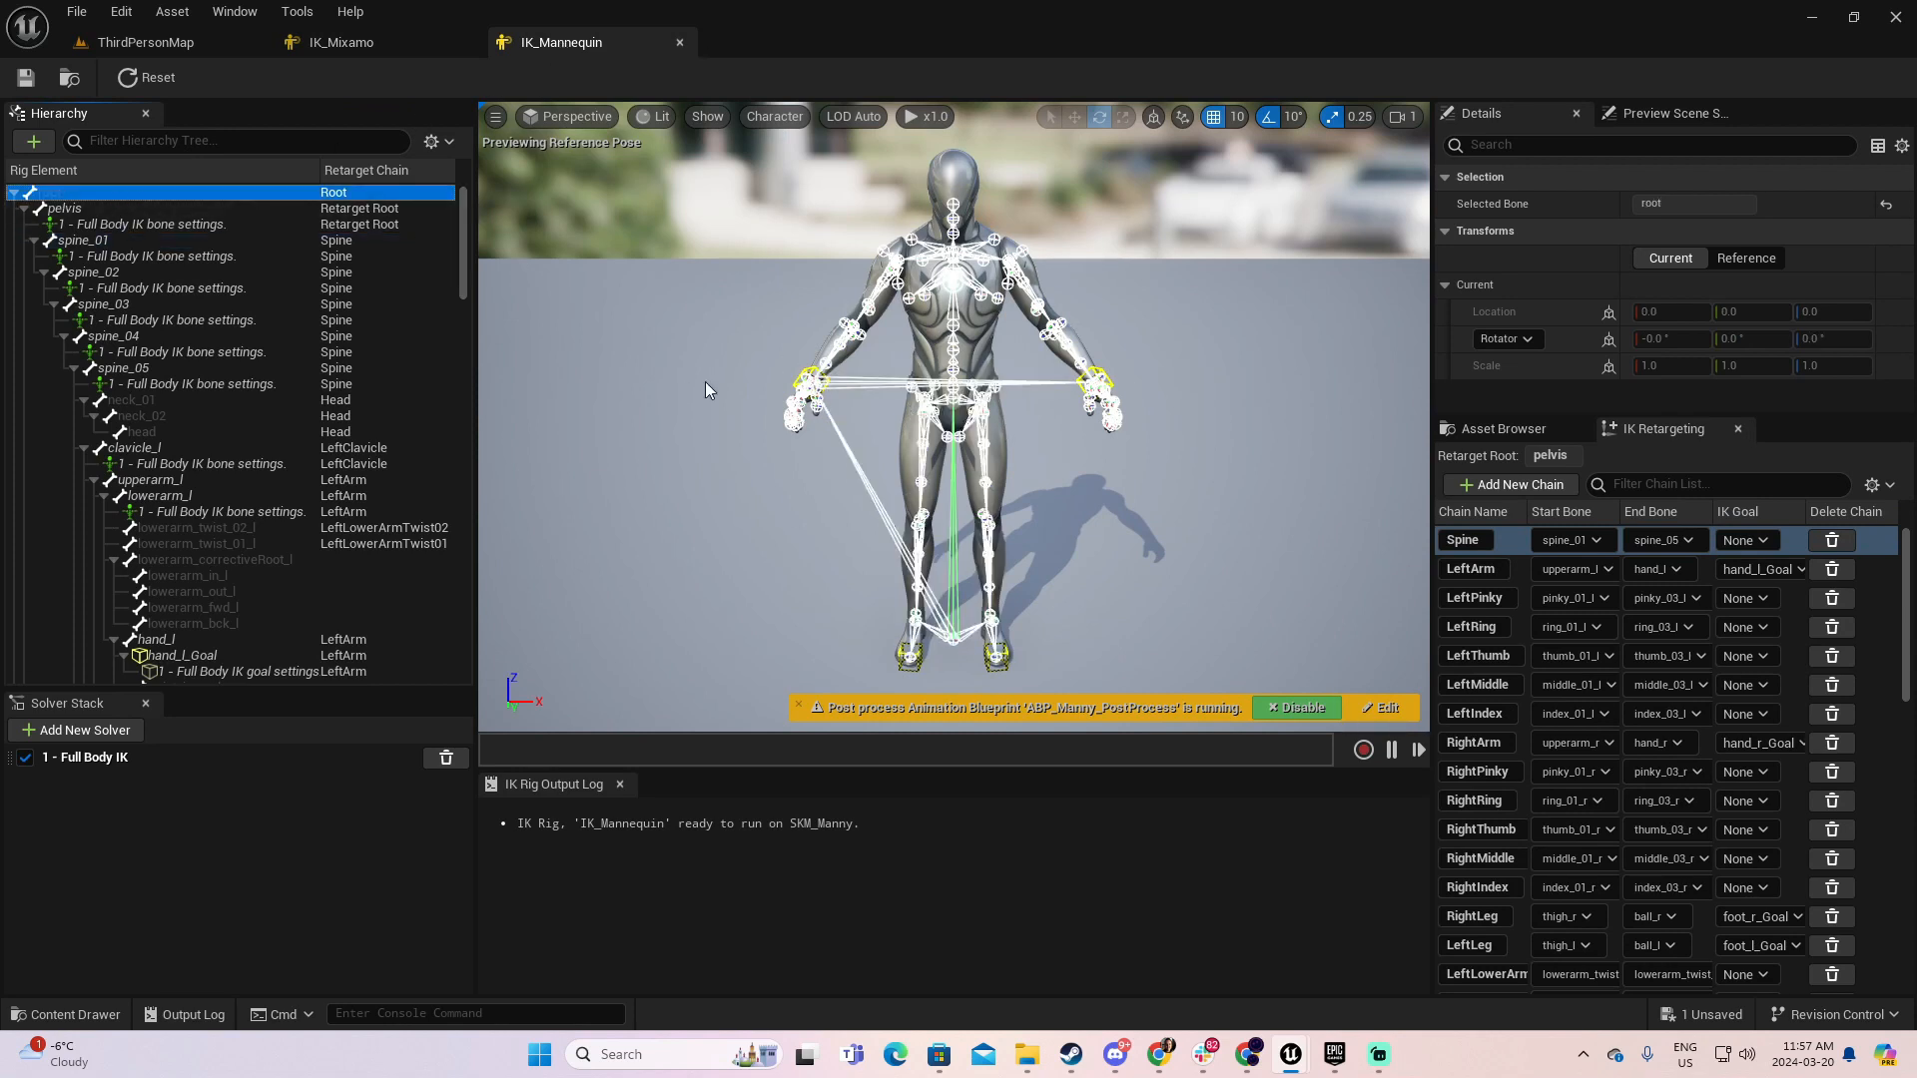
- Check the mannequin's pelvis bone in IK_Mannequin, and set the Hips bone as the retarget root in IK_Mixamo
{"action": "left_click", "coordinate": [80, 210]}
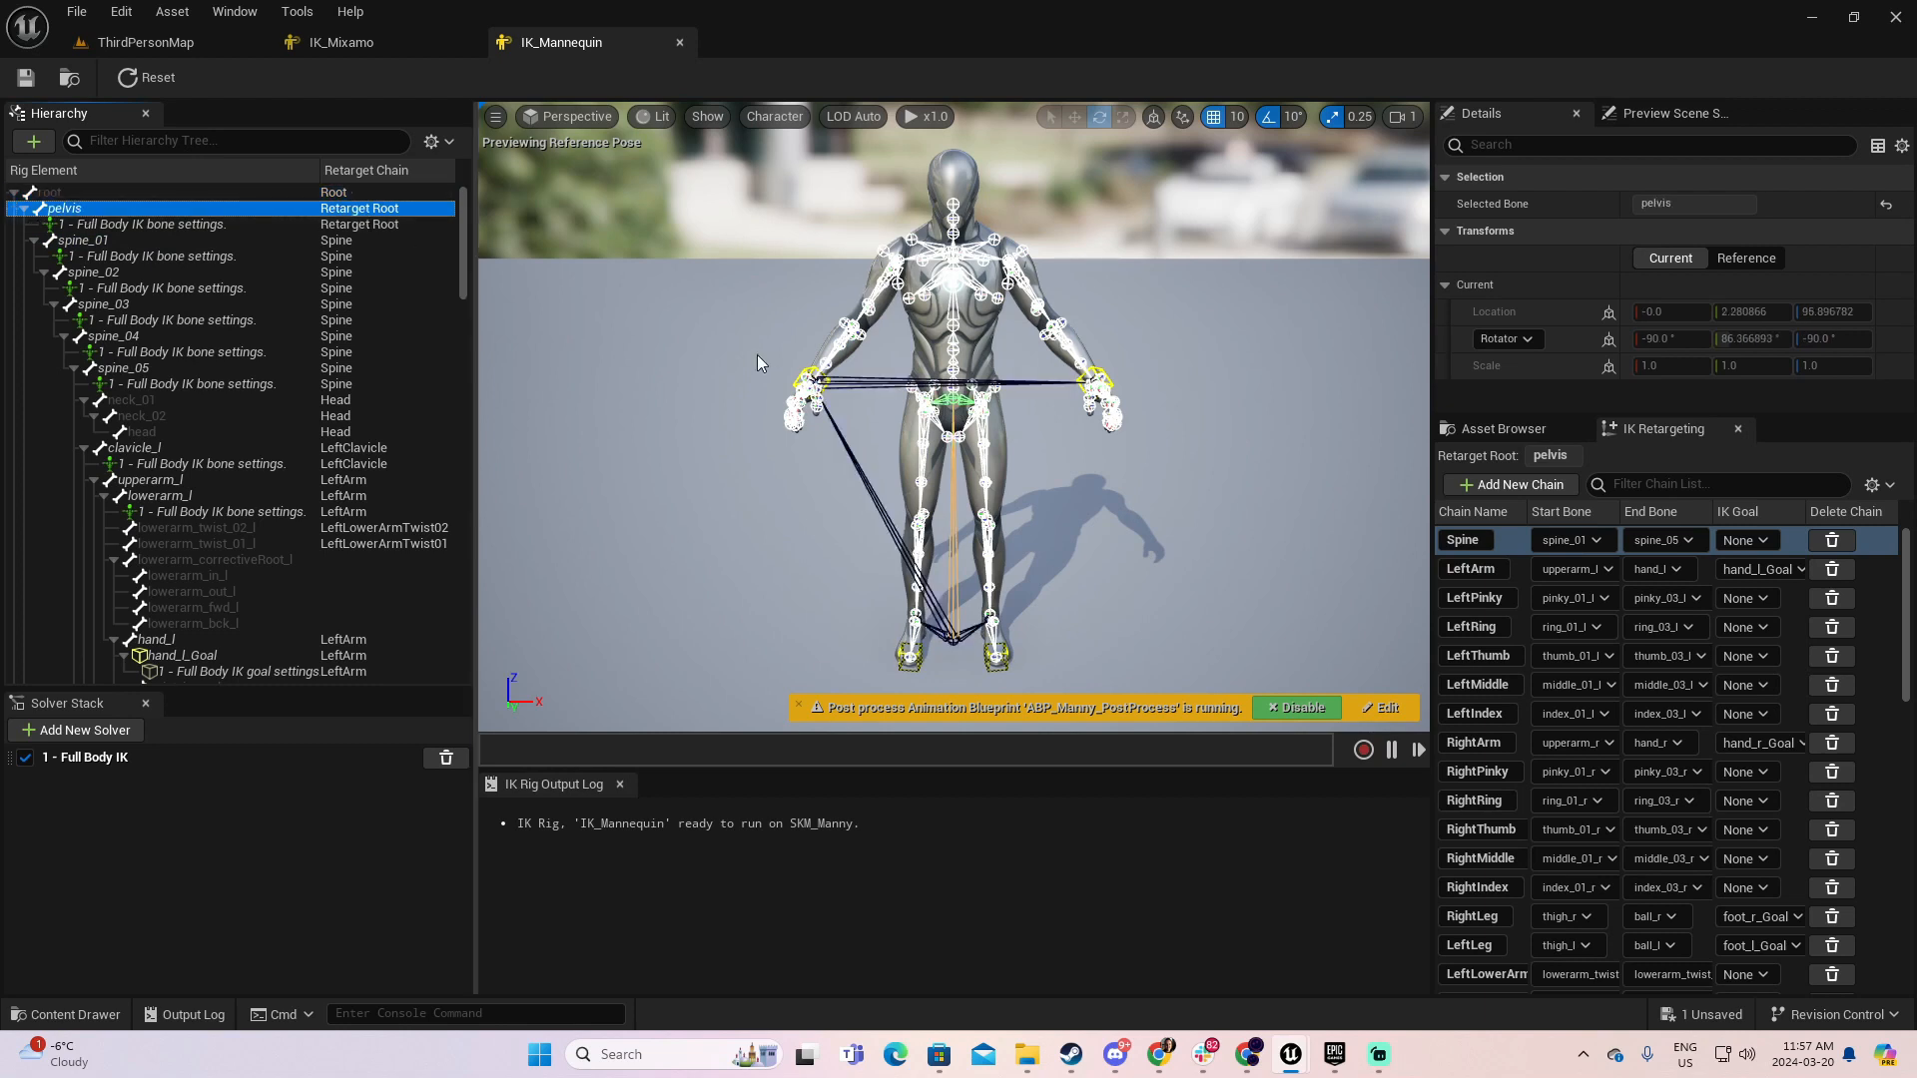
{"action": "left_click", "coordinate": [361, 42]}
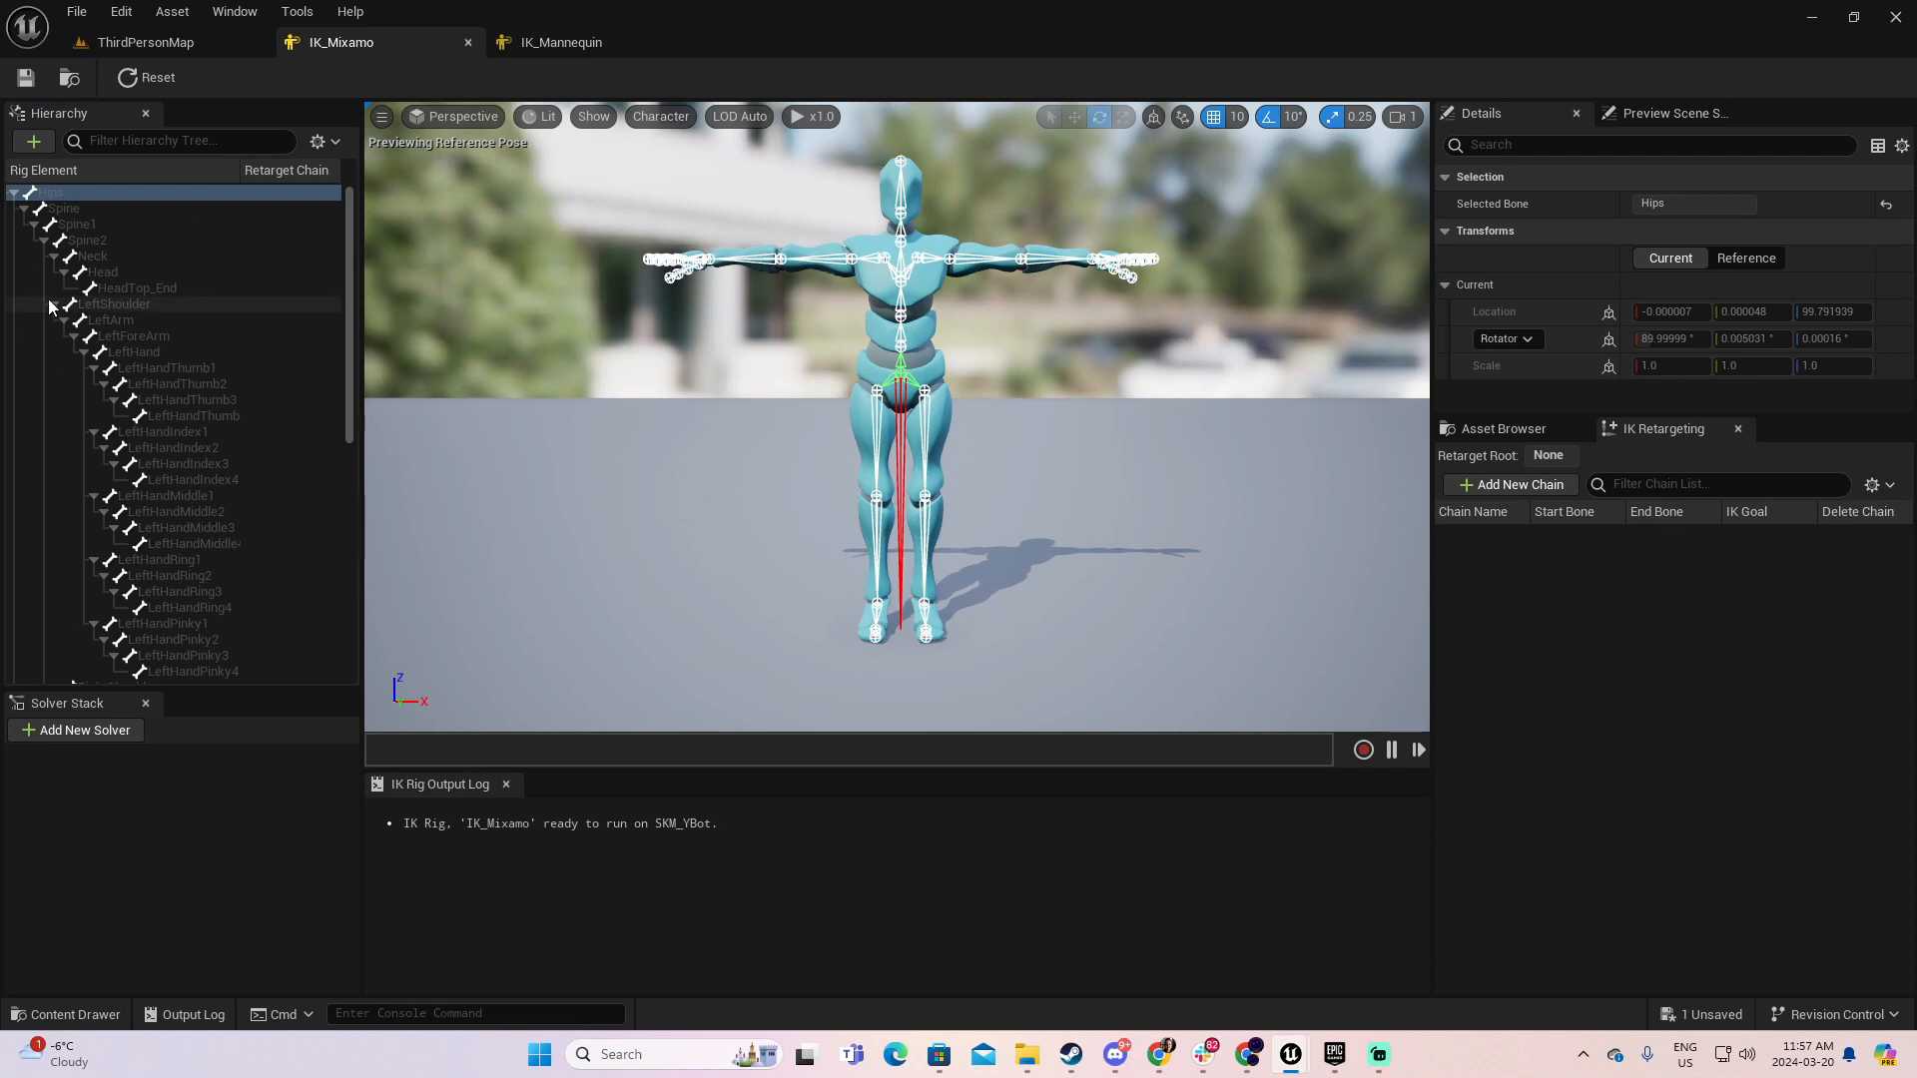
{"action": "right_click", "coordinate": [58, 190]}
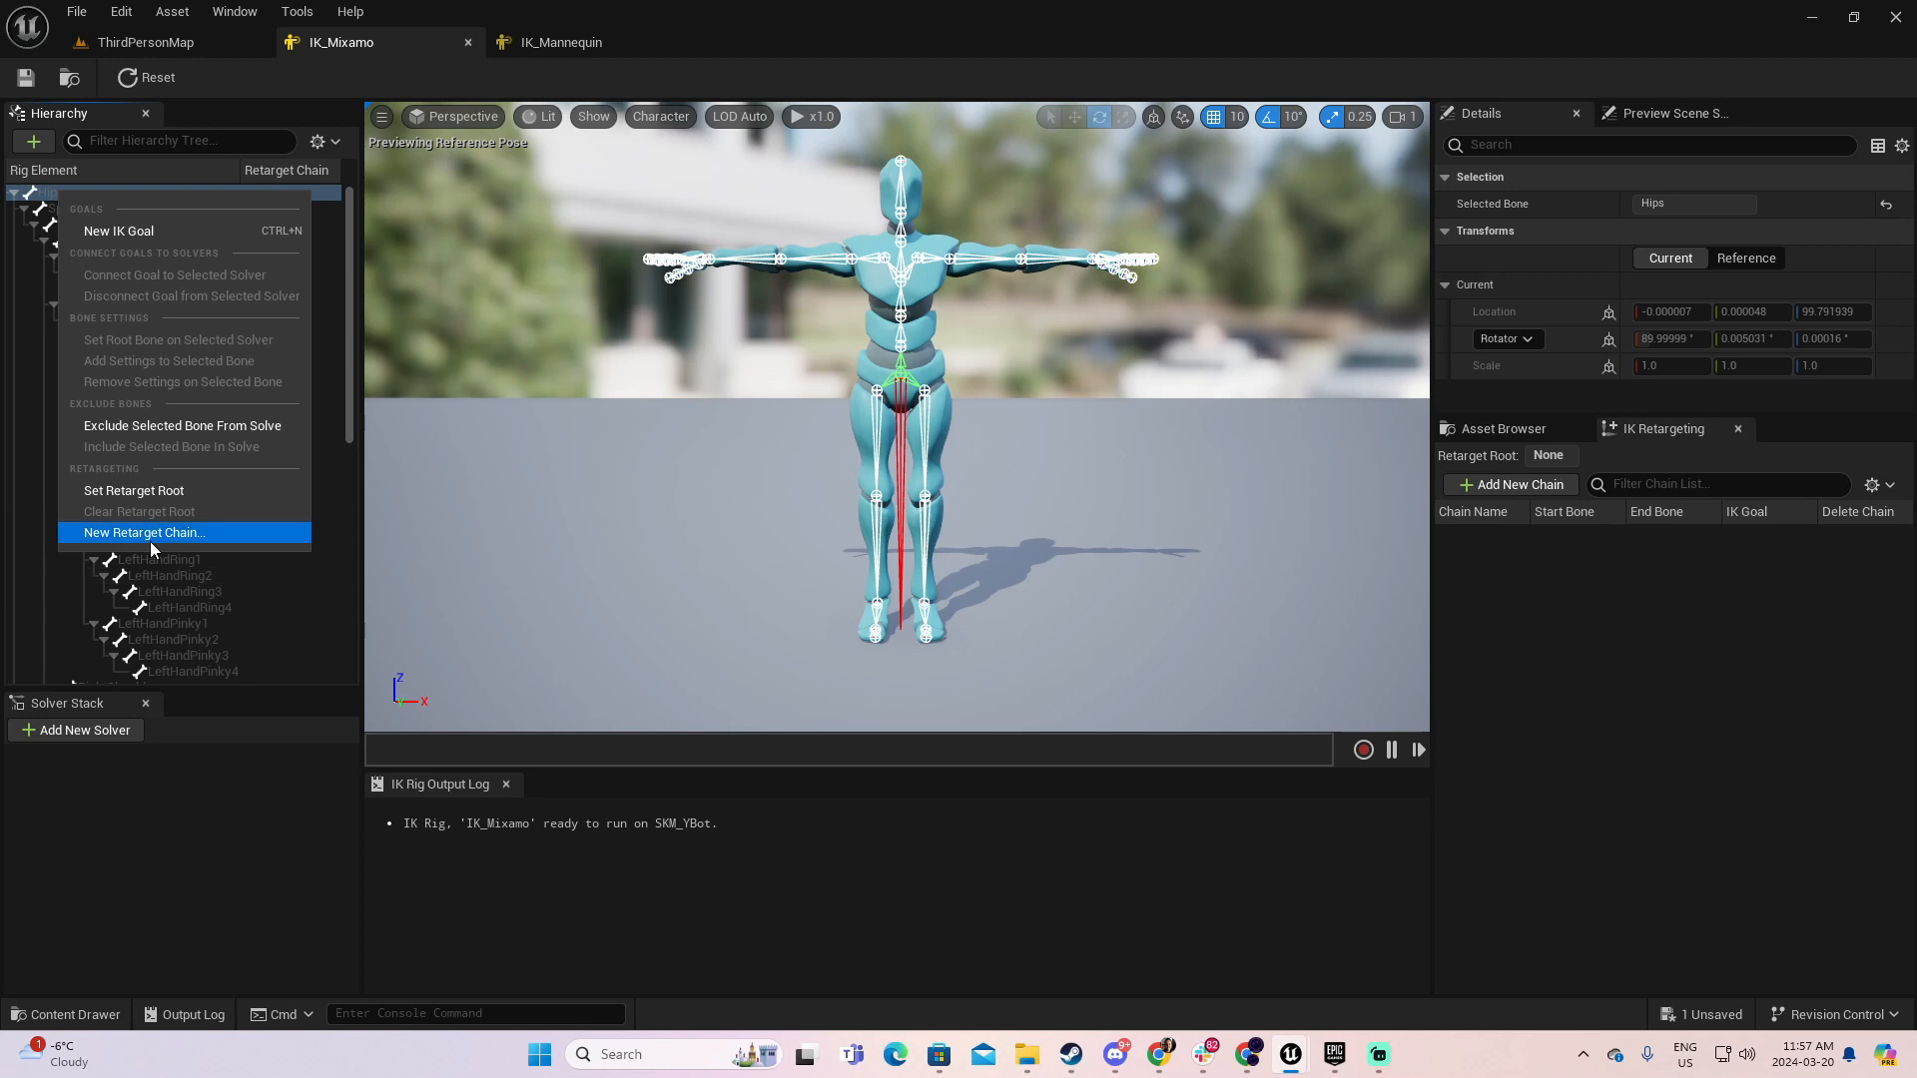
{"action": "left_click", "coordinate": [167, 493]}
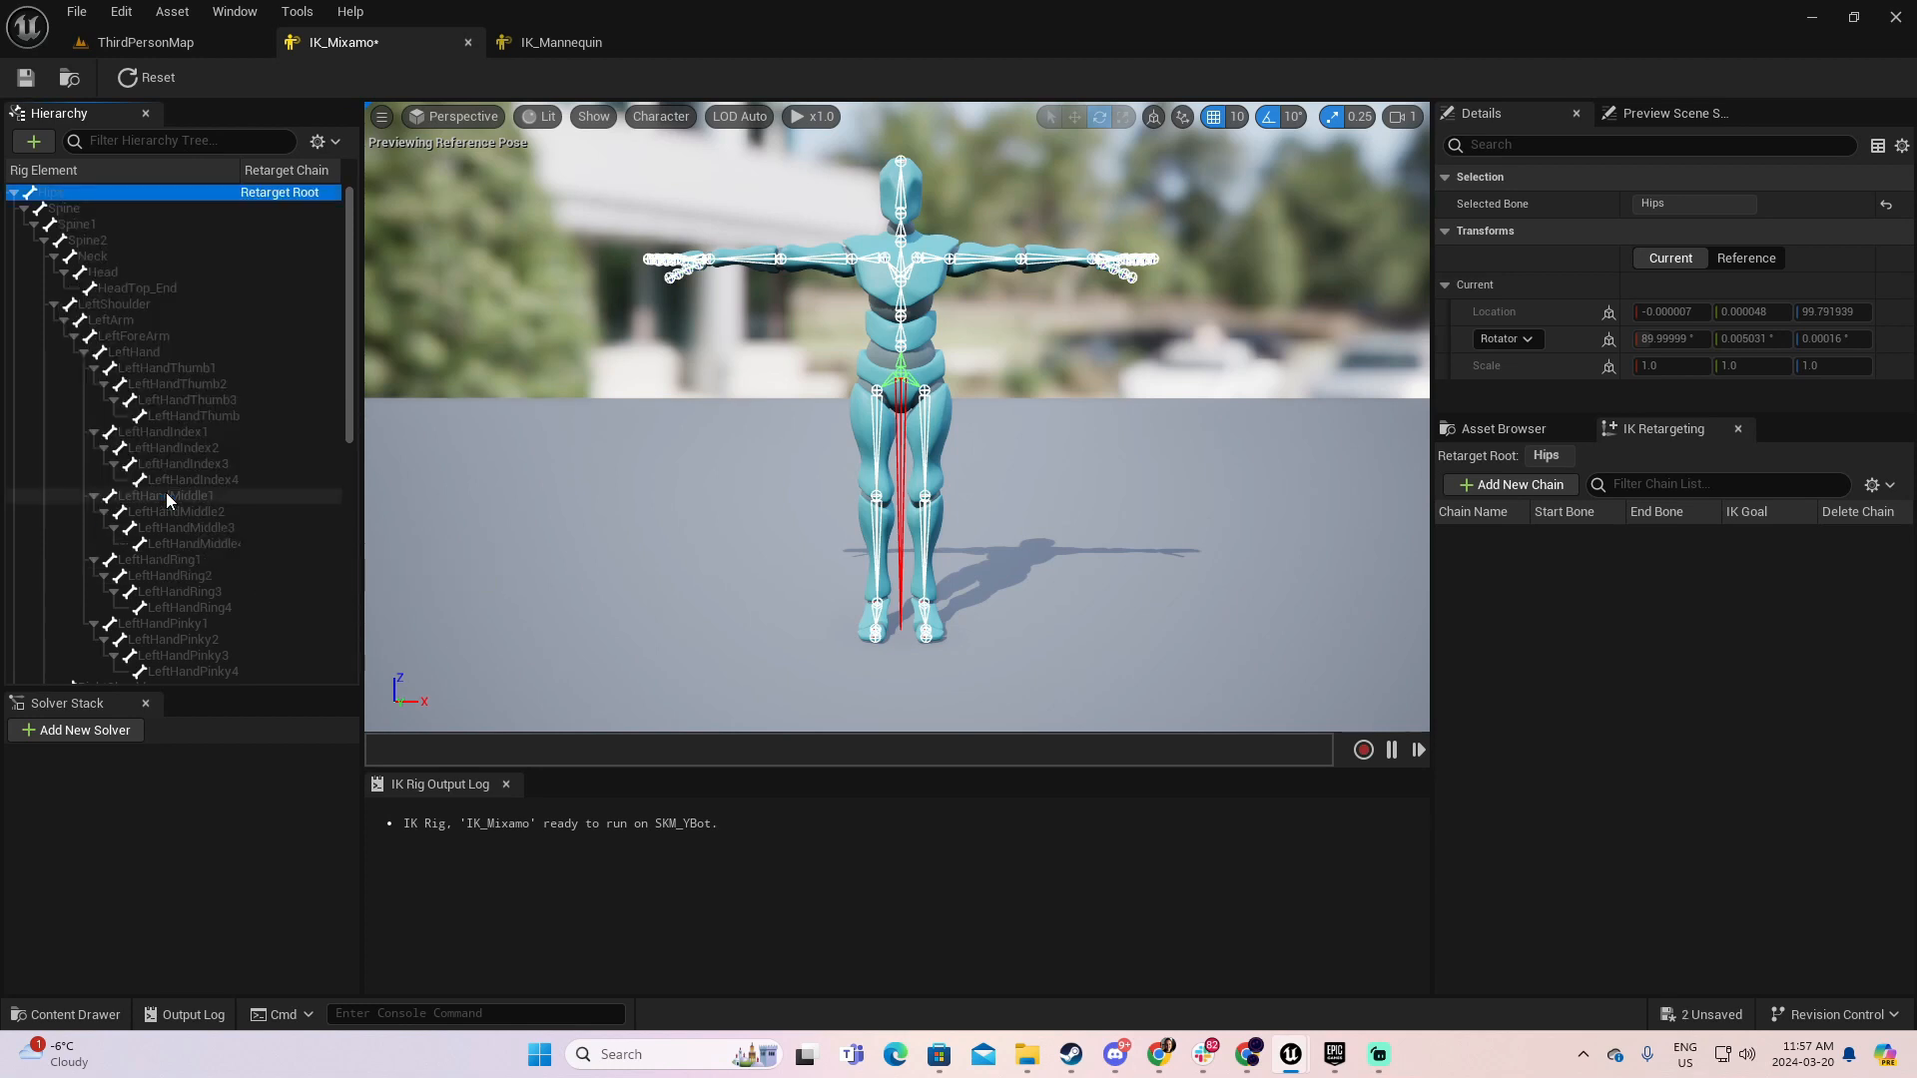
- Add a retarget chain named Root on the Hips bone, without a goal
{"action": "right_click", "coordinate": [62, 190]}
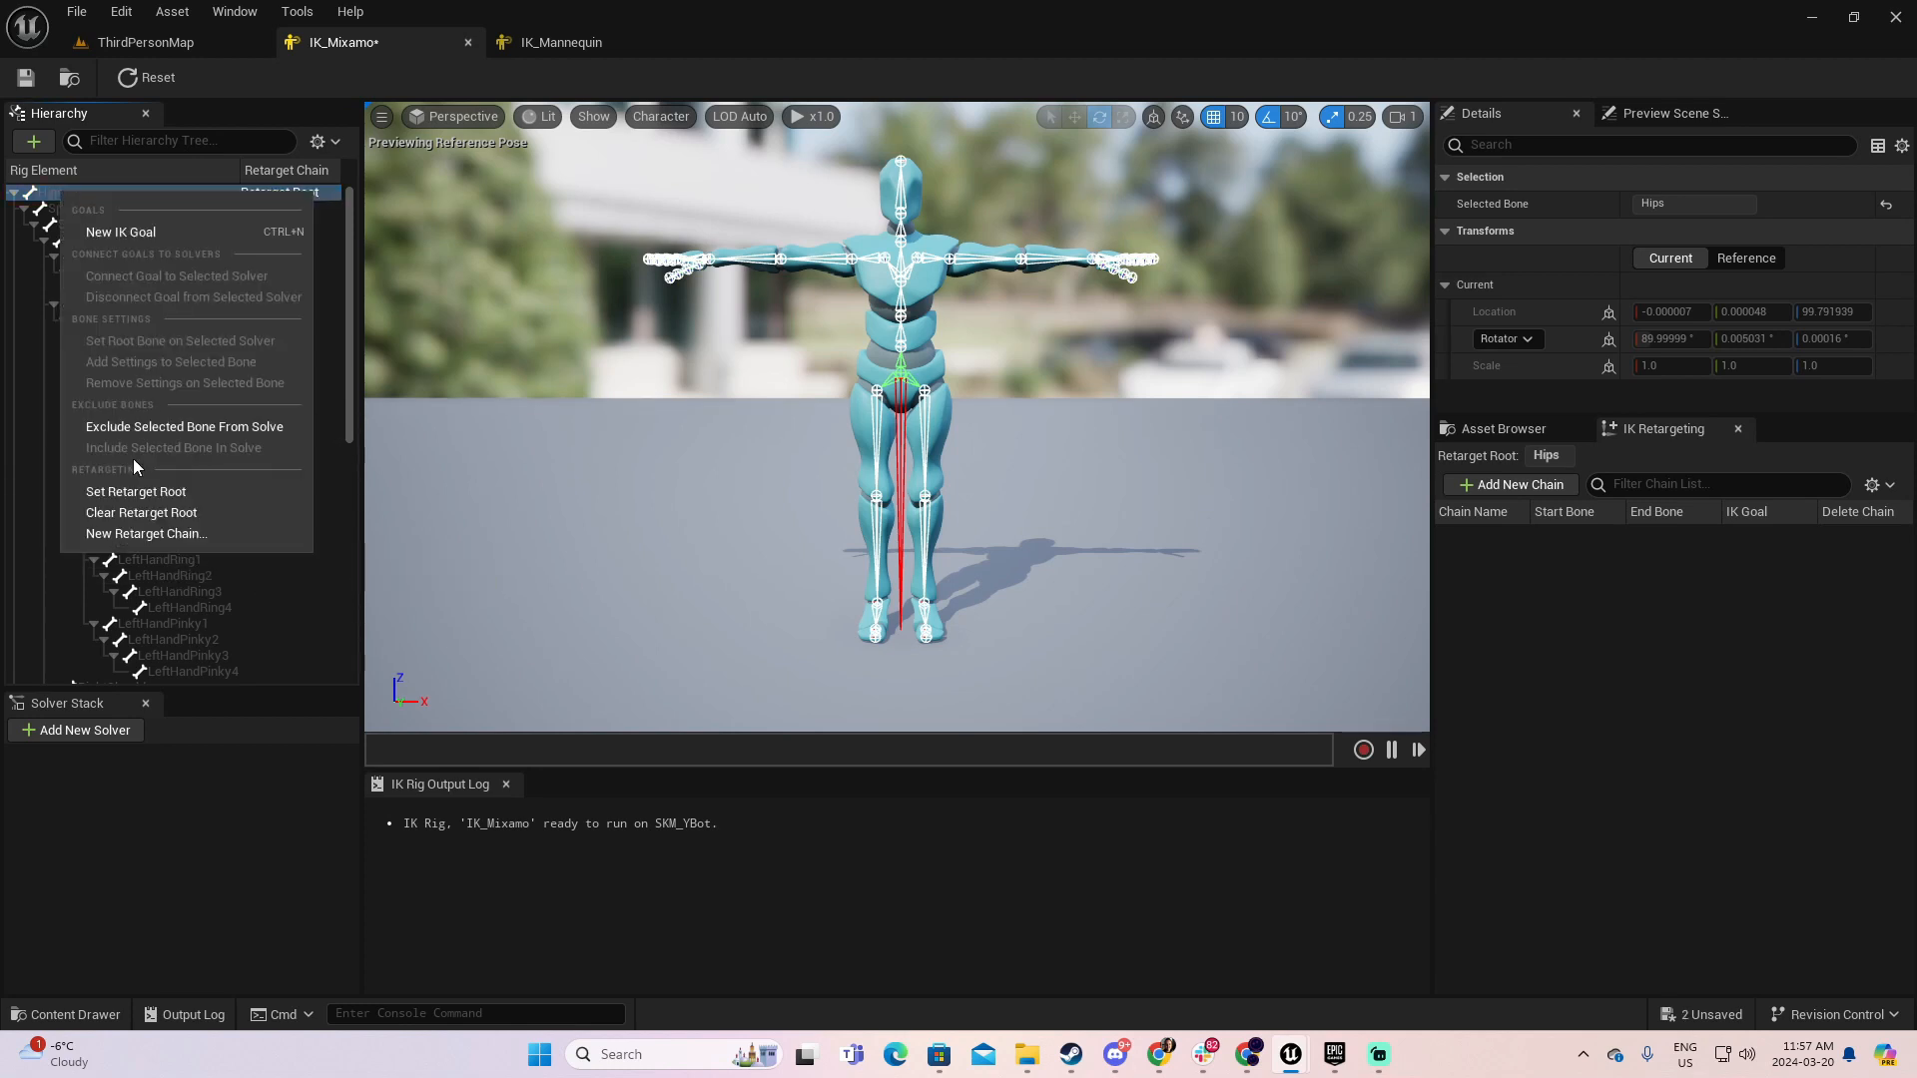
{"action": "left_click", "coordinate": [168, 534]}
{"action": "left_click", "coordinate": [1010, 489]}
{"action": "key", "text": "ctrl+a"}
{"action": "type", "text": "R"}
{"action": "left_click", "coordinate": [848, 579]}
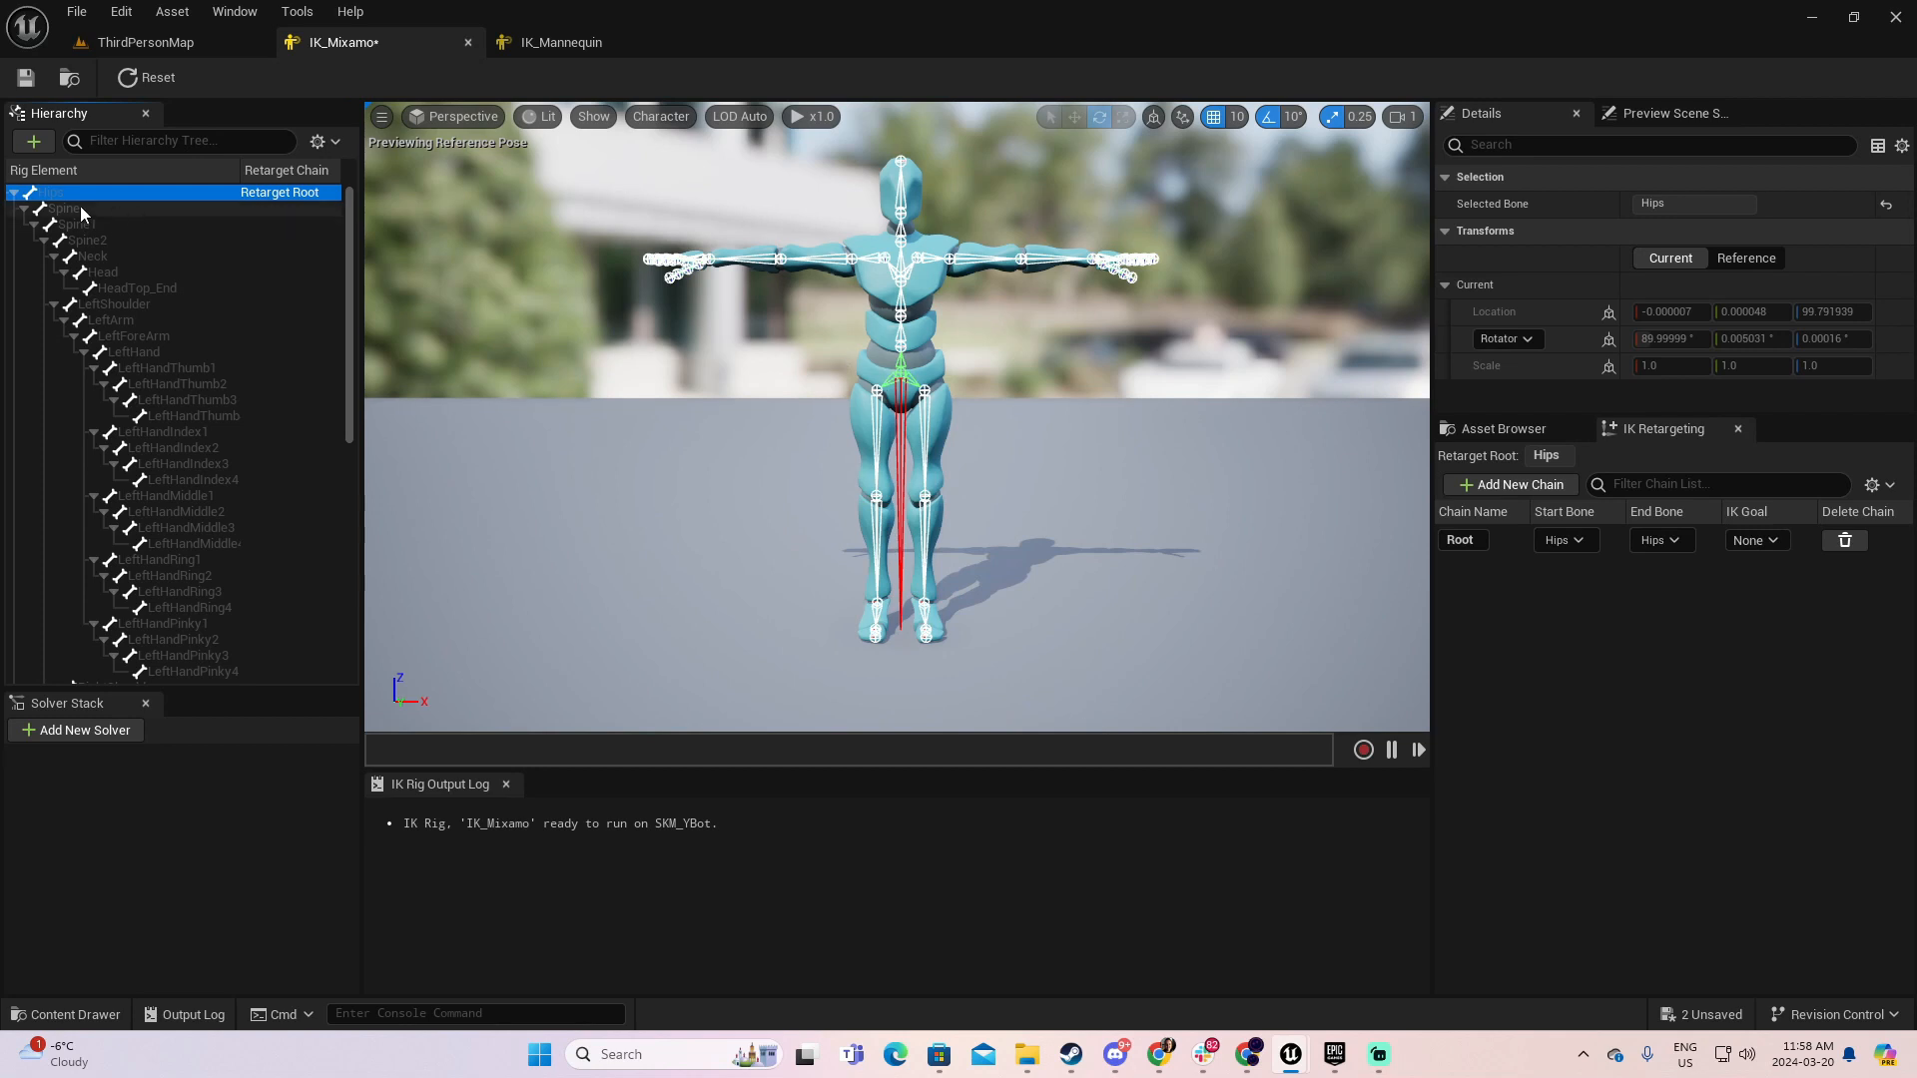
- Check the spine bones in IK_Mannequin and add a Spine retarget chain from Spine to Spine2 in IK_Mixamo, without a goal
{"action": "left_click", "coordinate": [548, 42]}
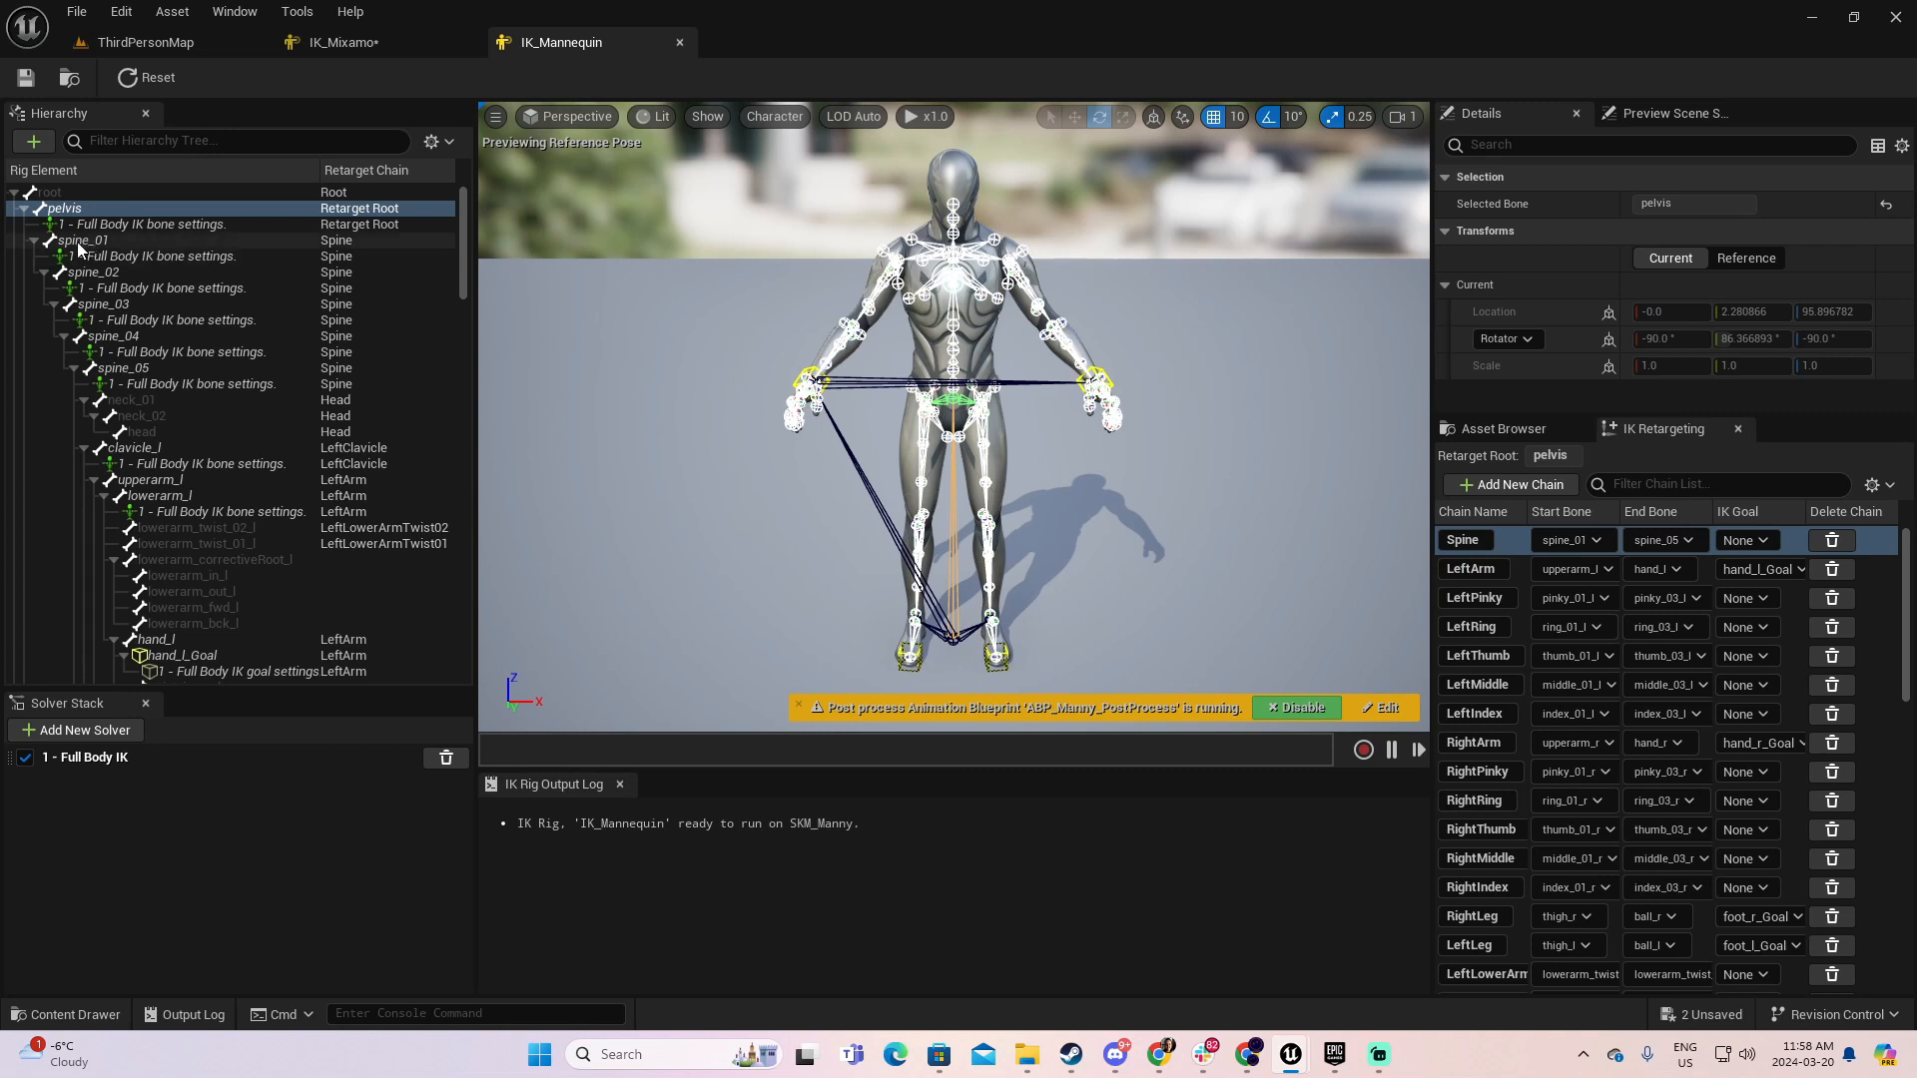
{"action": "left_click", "coordinate": [374, 42]}
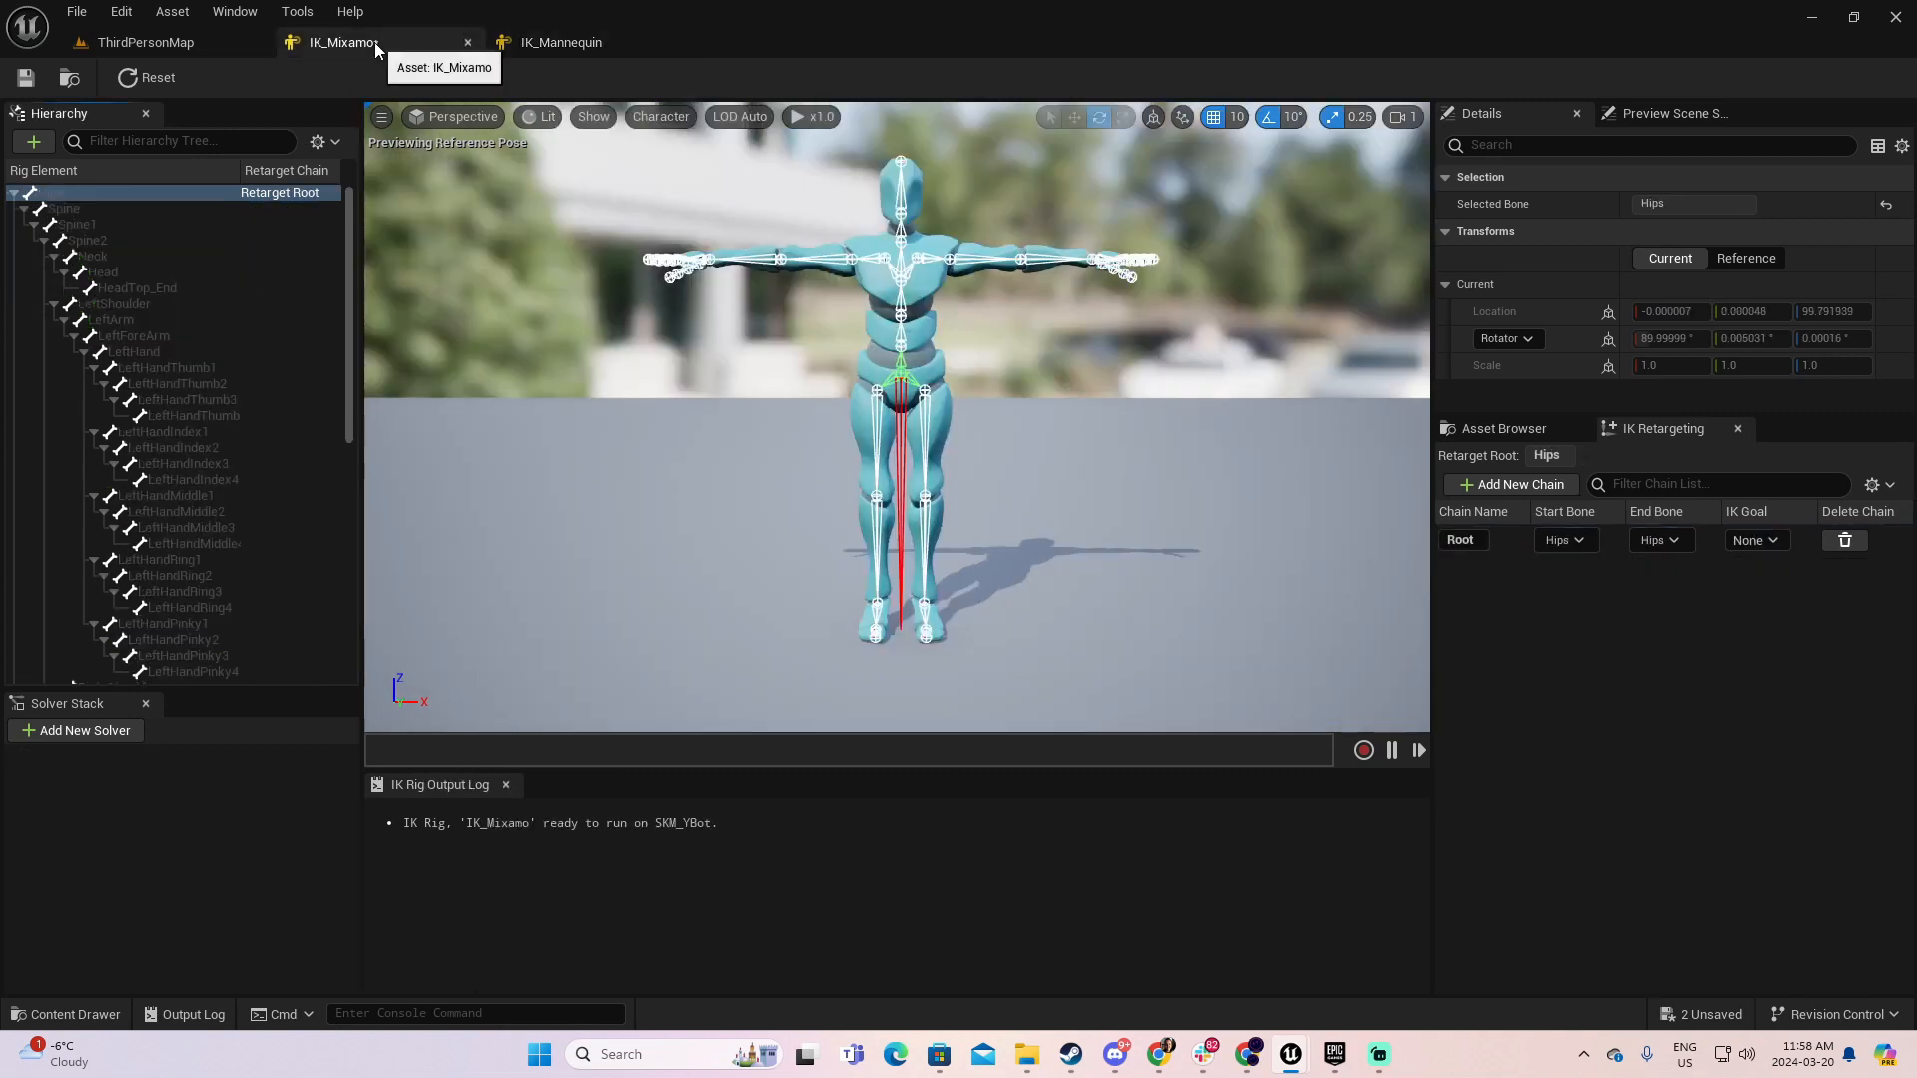
{"action": "left_click", "coordinate": [98, 207]}
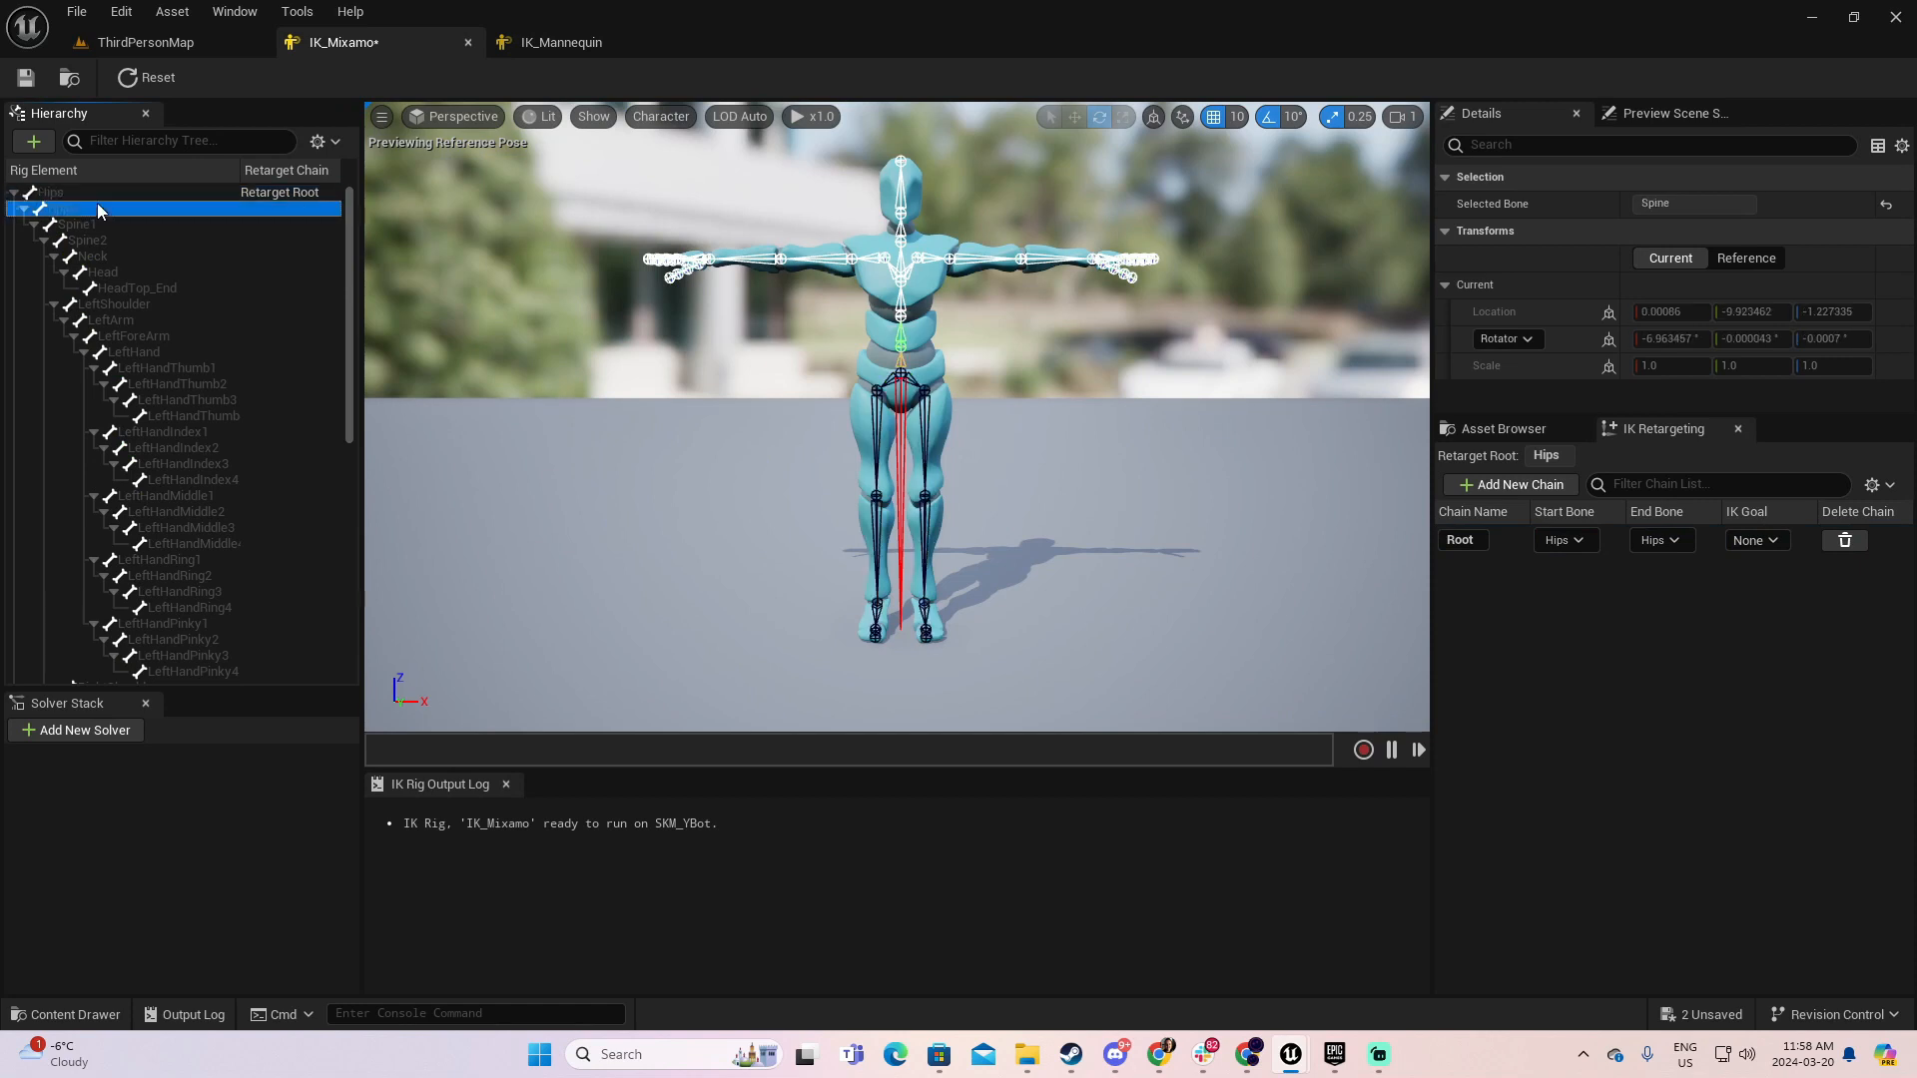
{"action": "left_click", "coordinate": [132, 238], "text": "shift"}
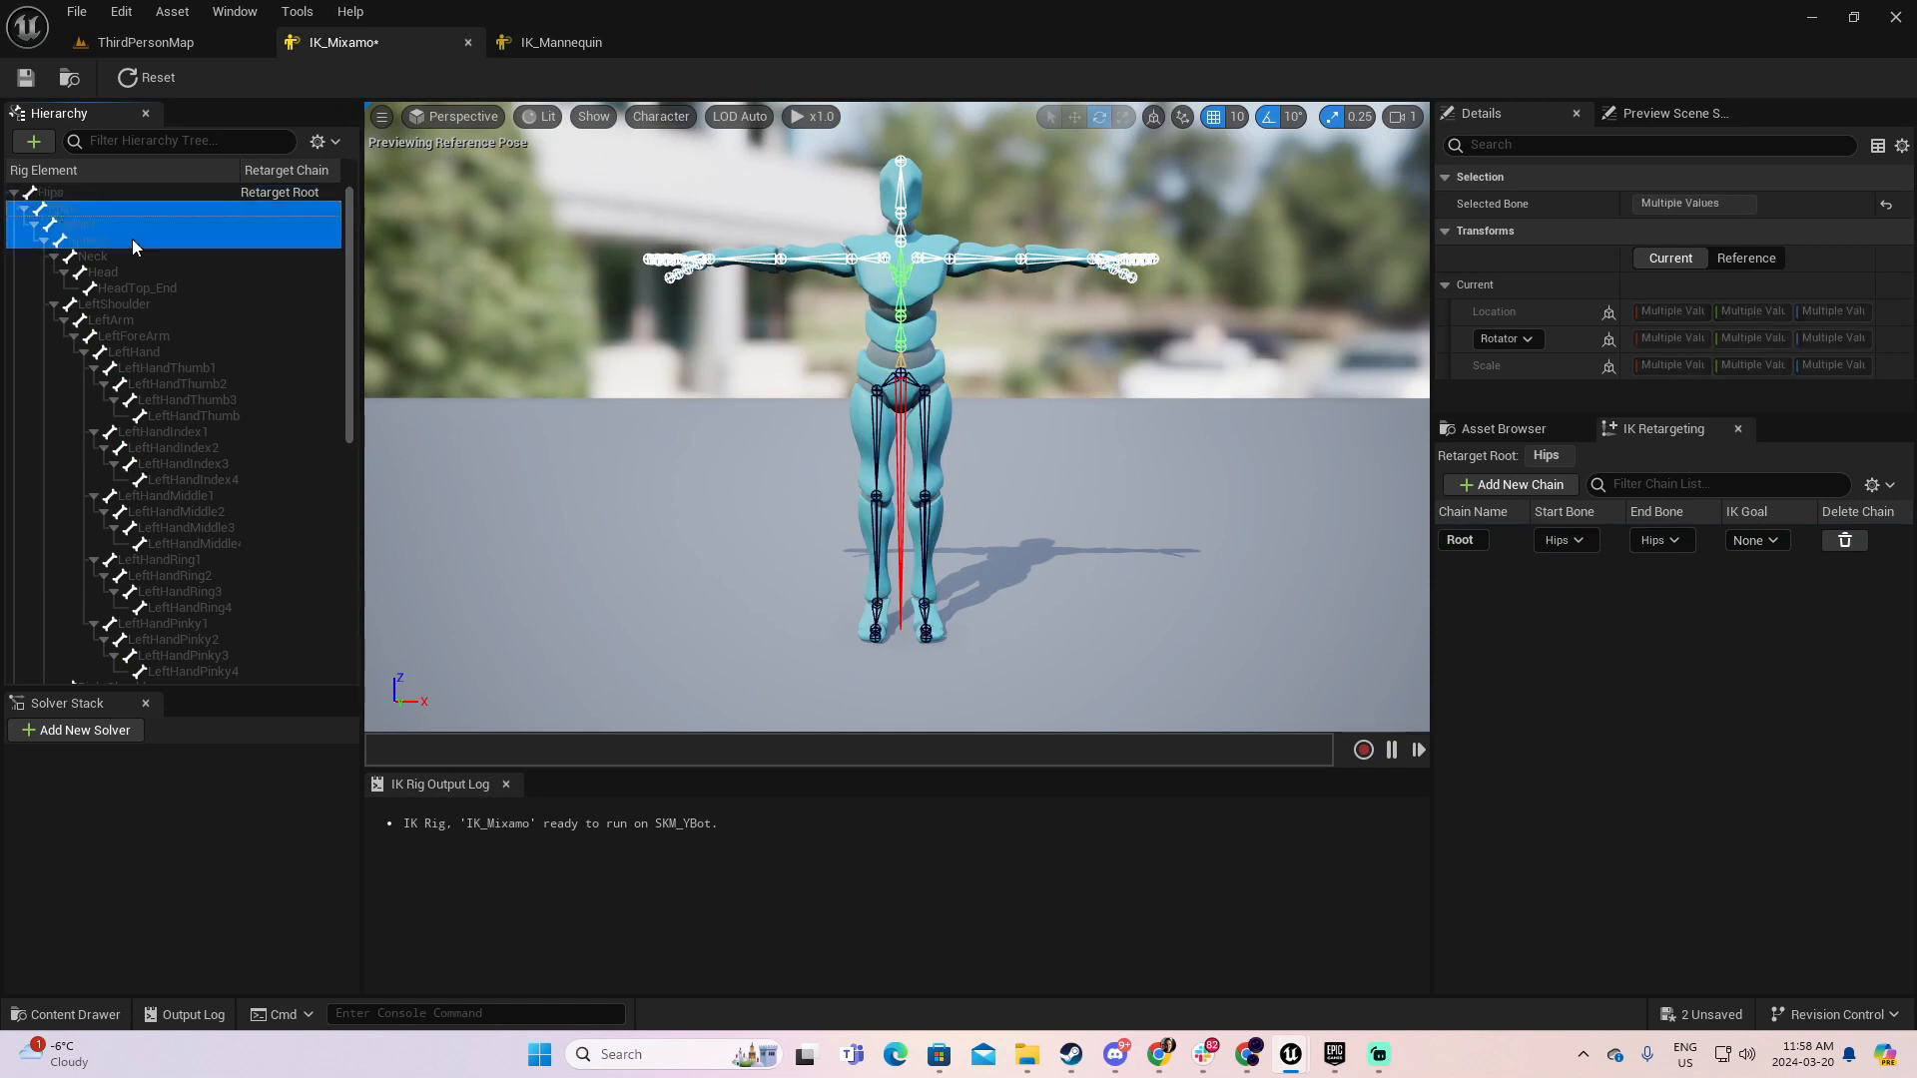
{"action": "left_click", "coordinate": [105, 242]}
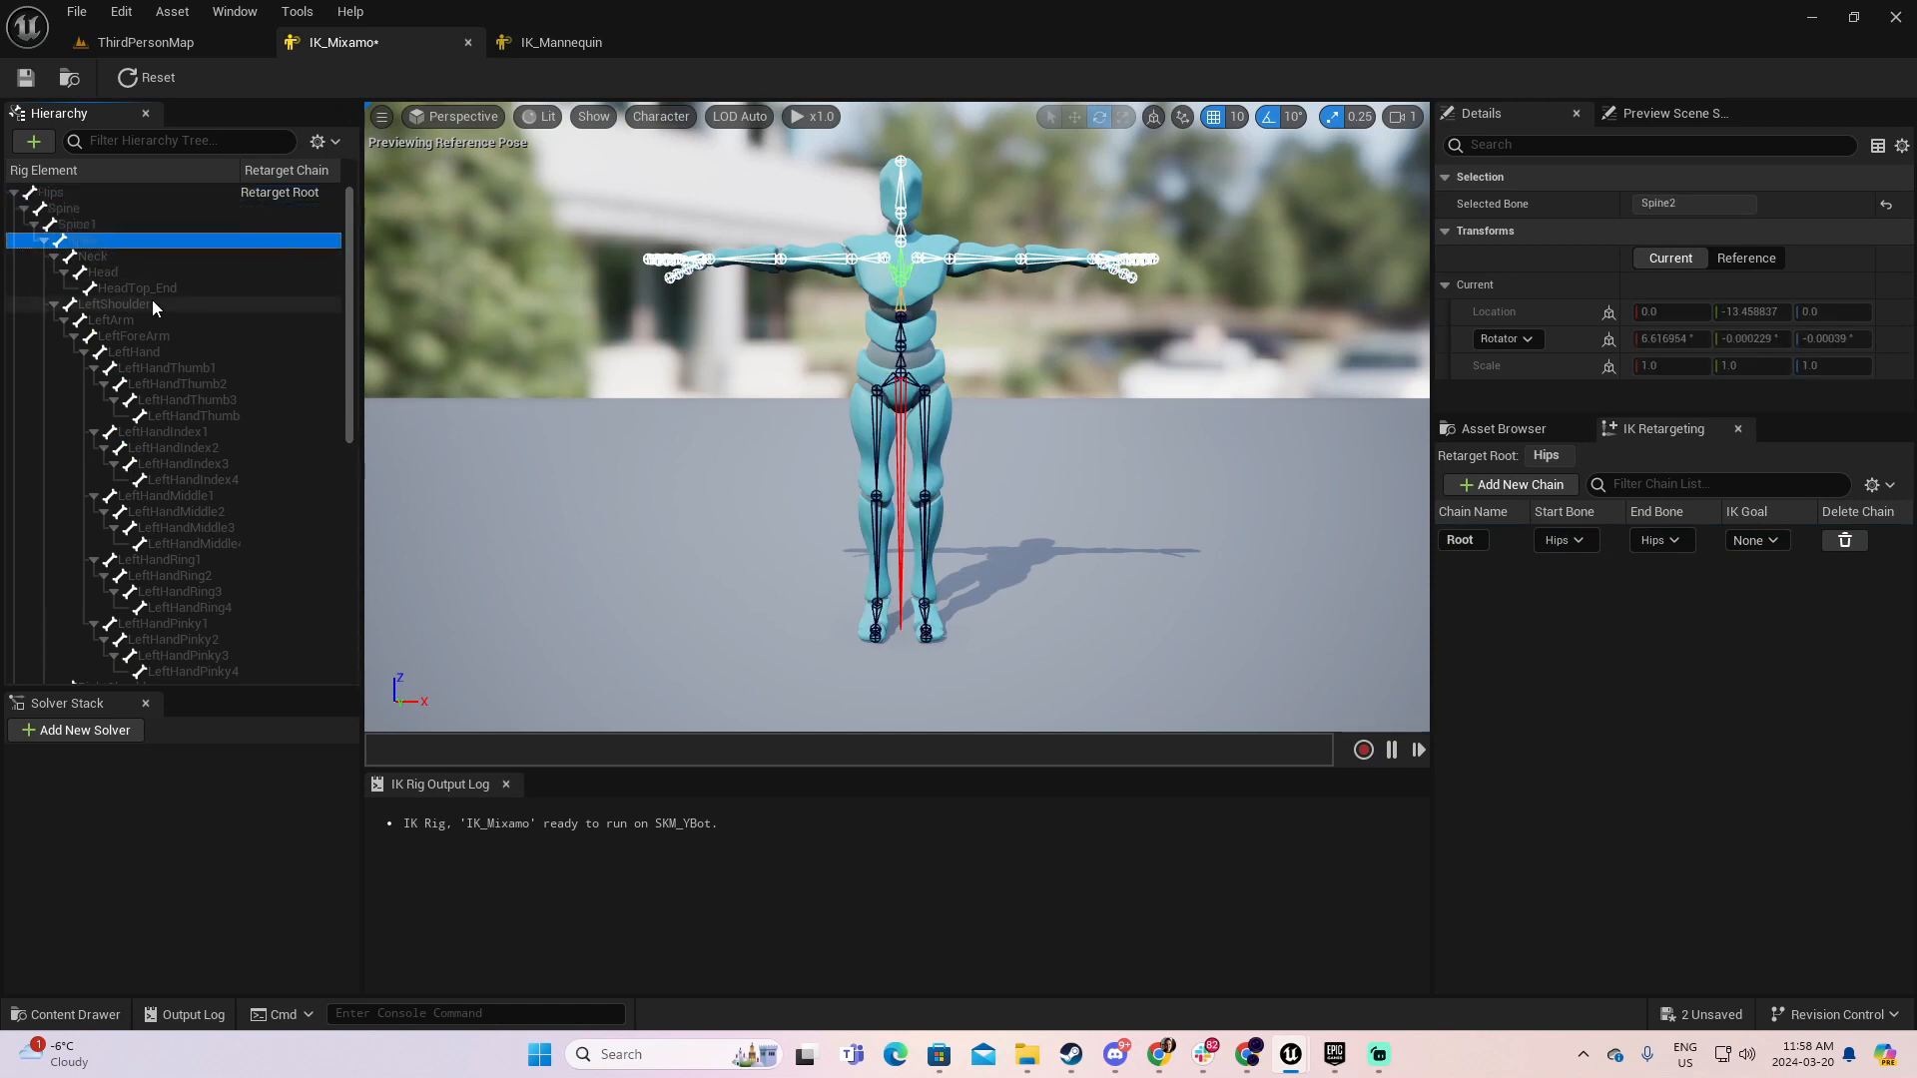
{"action": "left_click", "coordinate": [100, 207], "text": "shift"}
{"action": "right_click", "coordinate": [101, 206]}
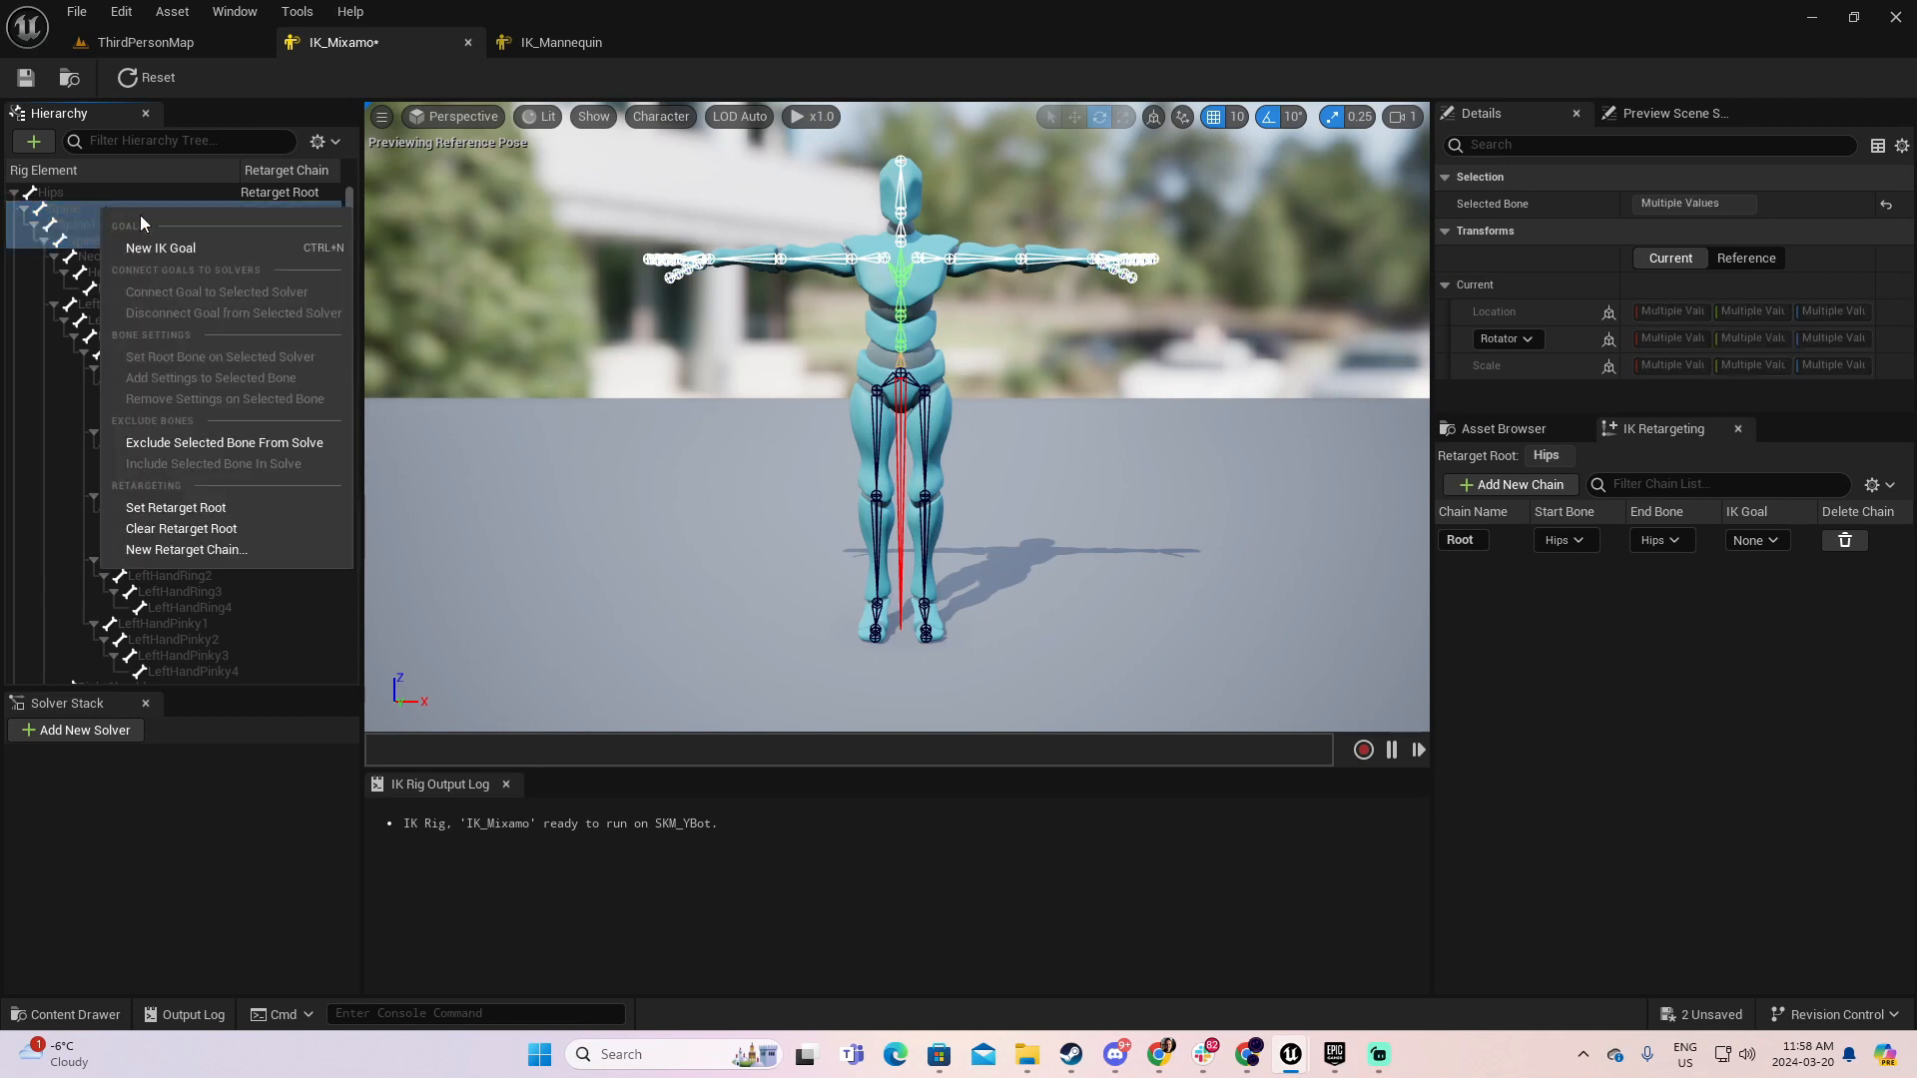
{"action": "left_click", "coordinate": [216, 551]}
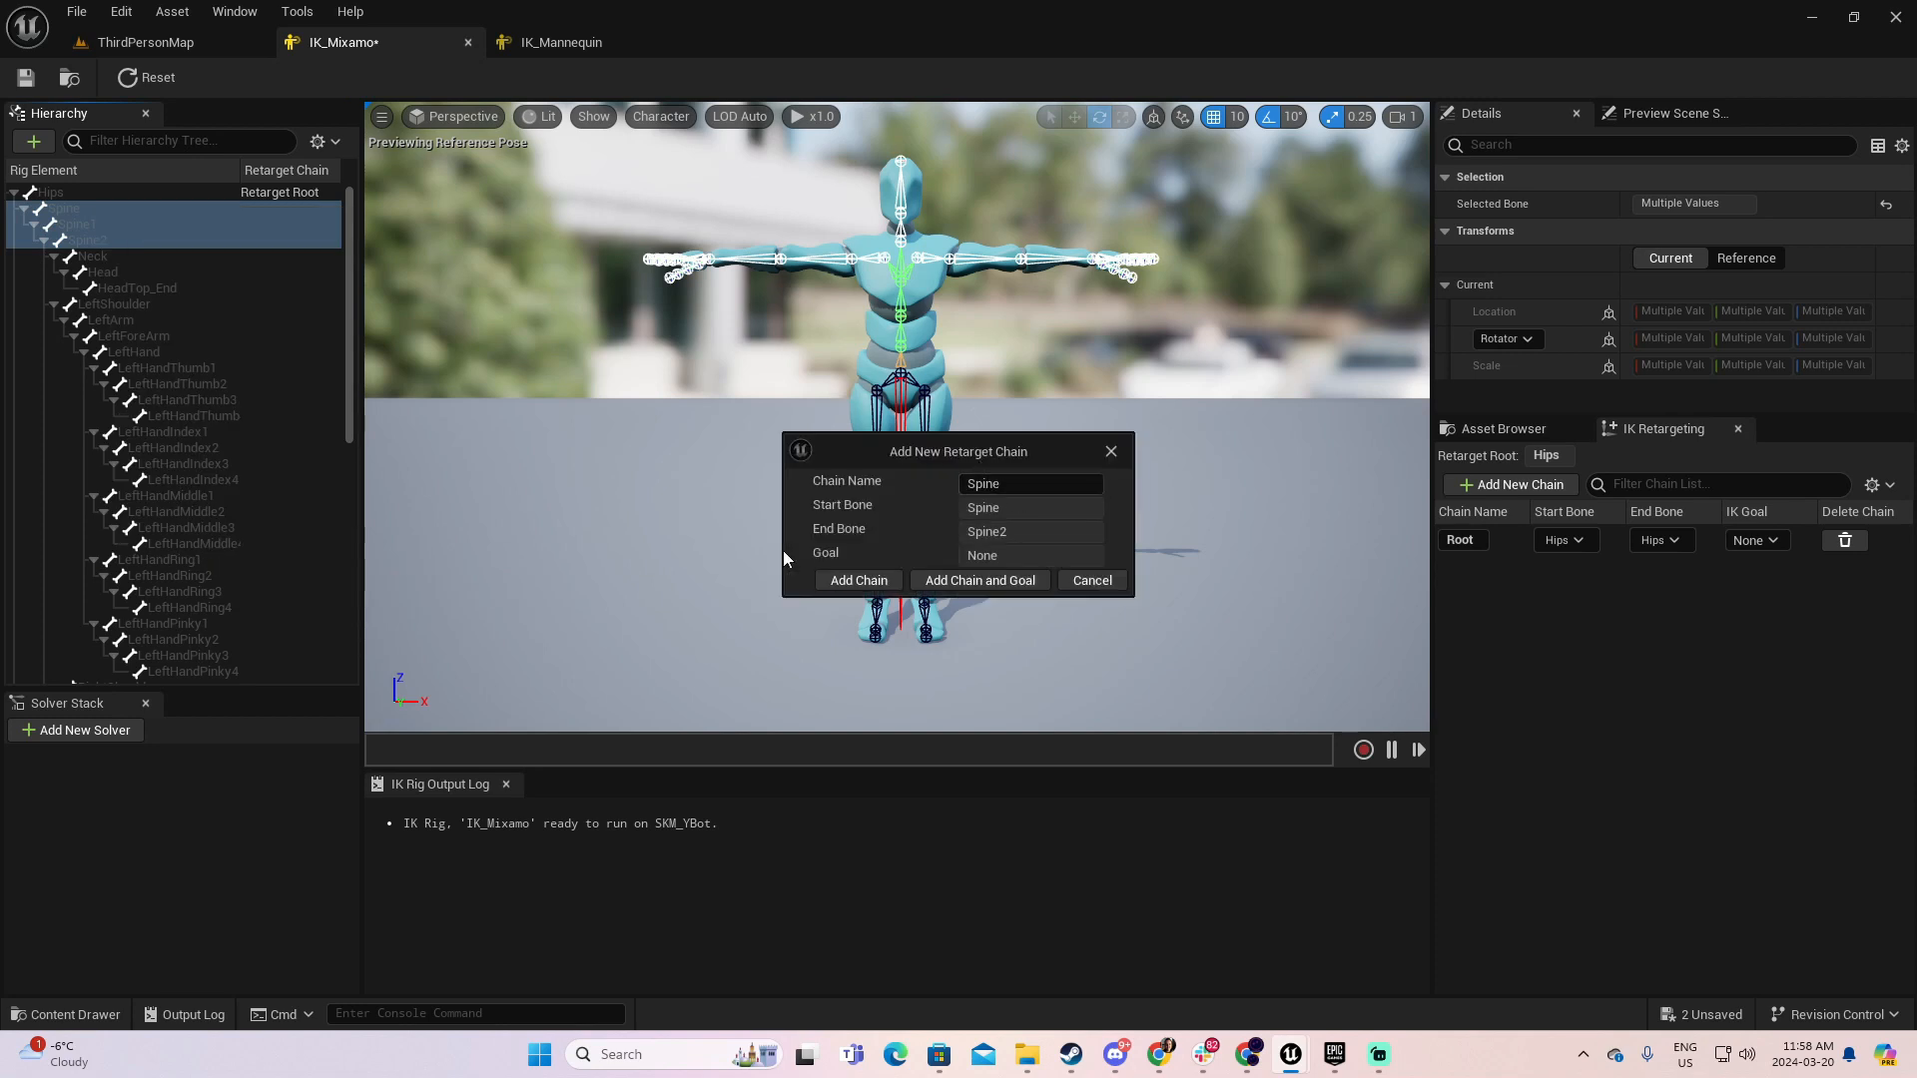
{"action": "left_click", "coordinate": [857, 580]}
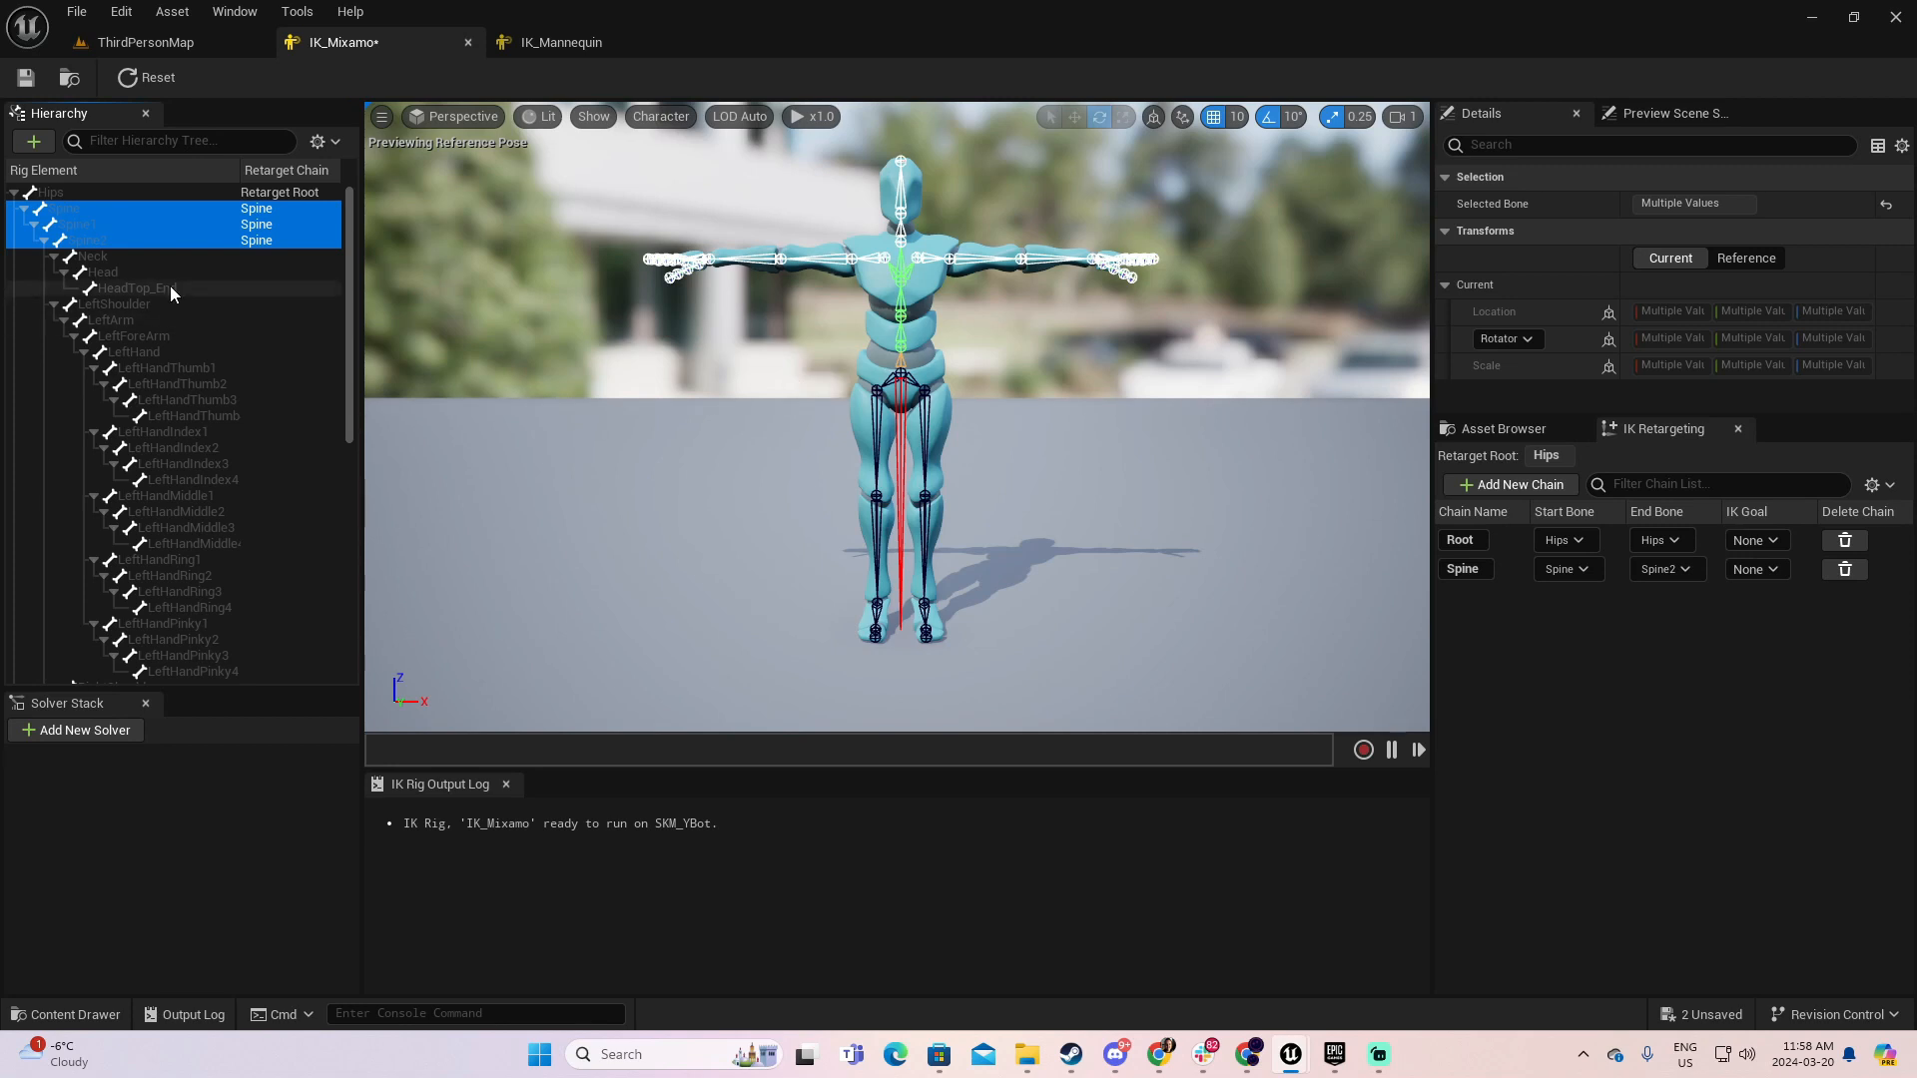
- Add a Head retarget chain from the Neck bone to the Head bone, without a goal
{"action": "left_click", "coordinate": [132, 272]}
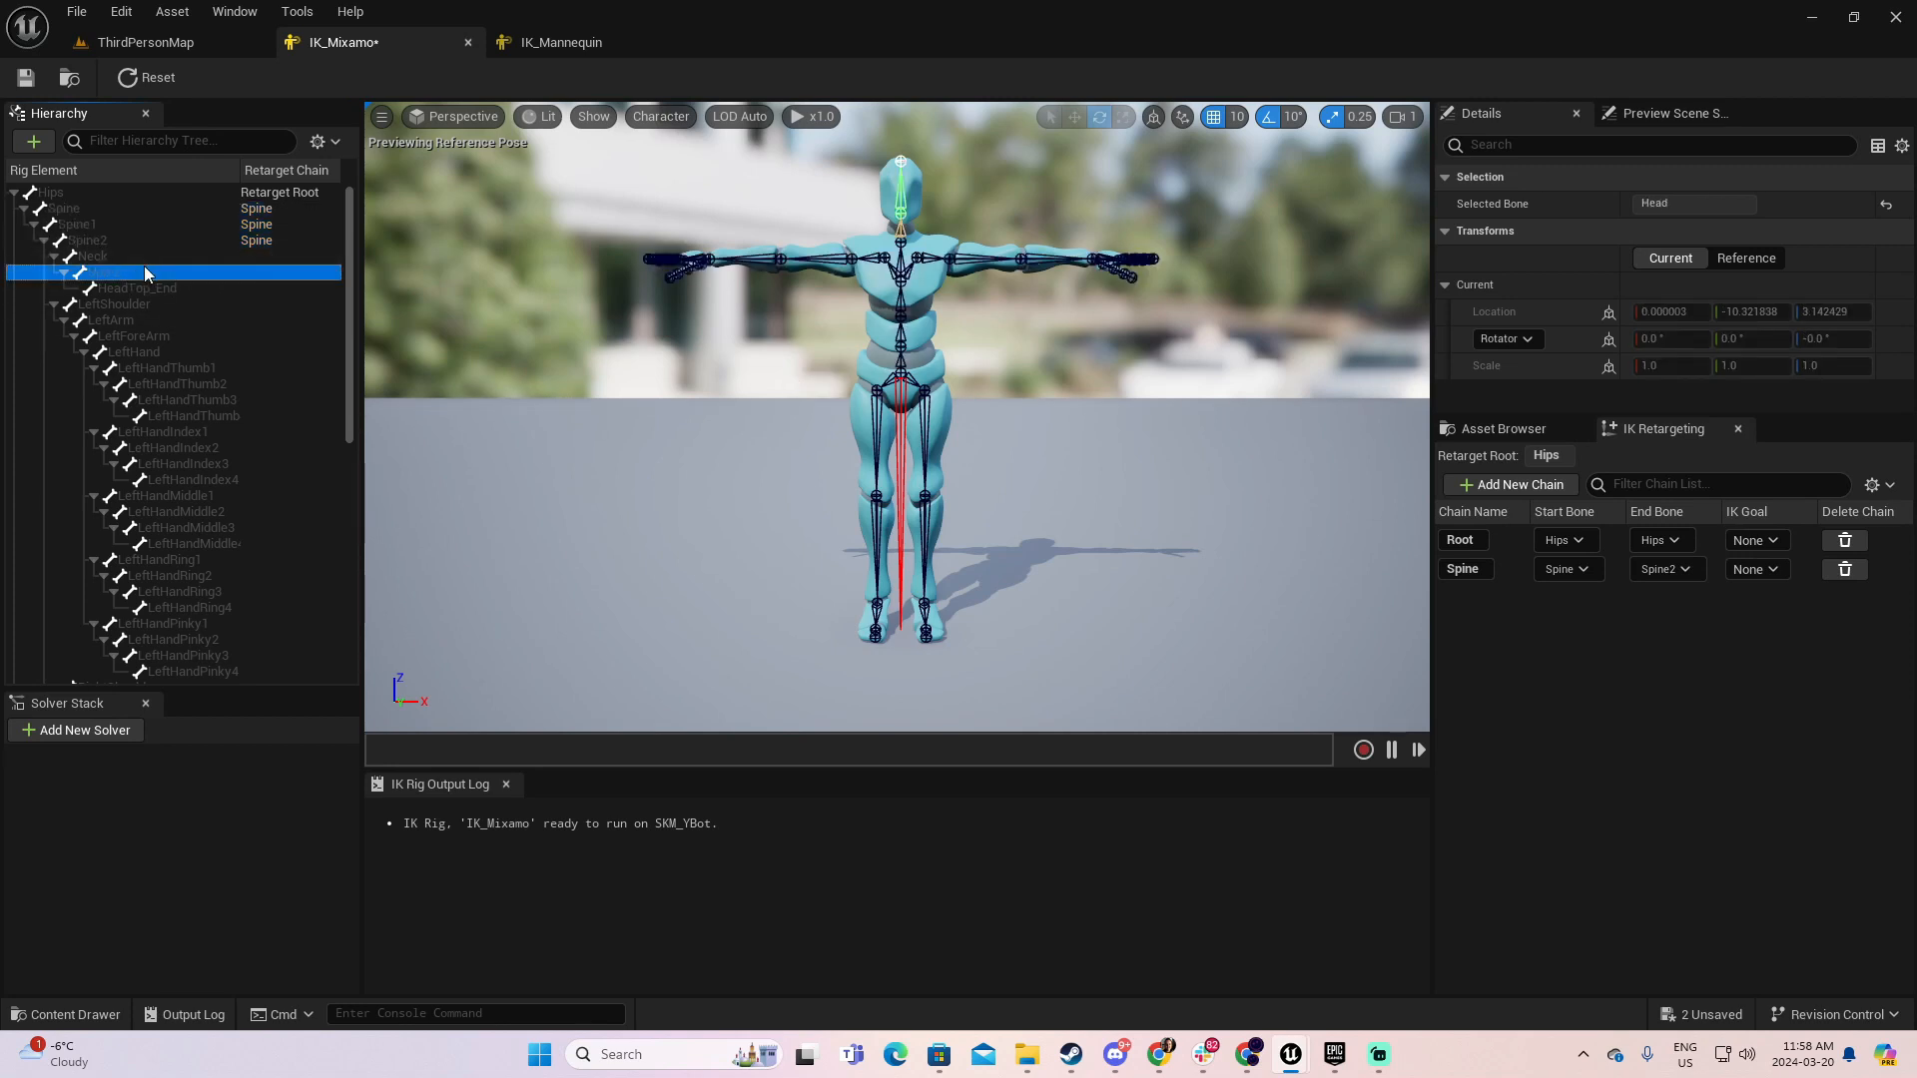
{"action": "left_click", "coordinate": [105, 256], "text": "ctrl"}
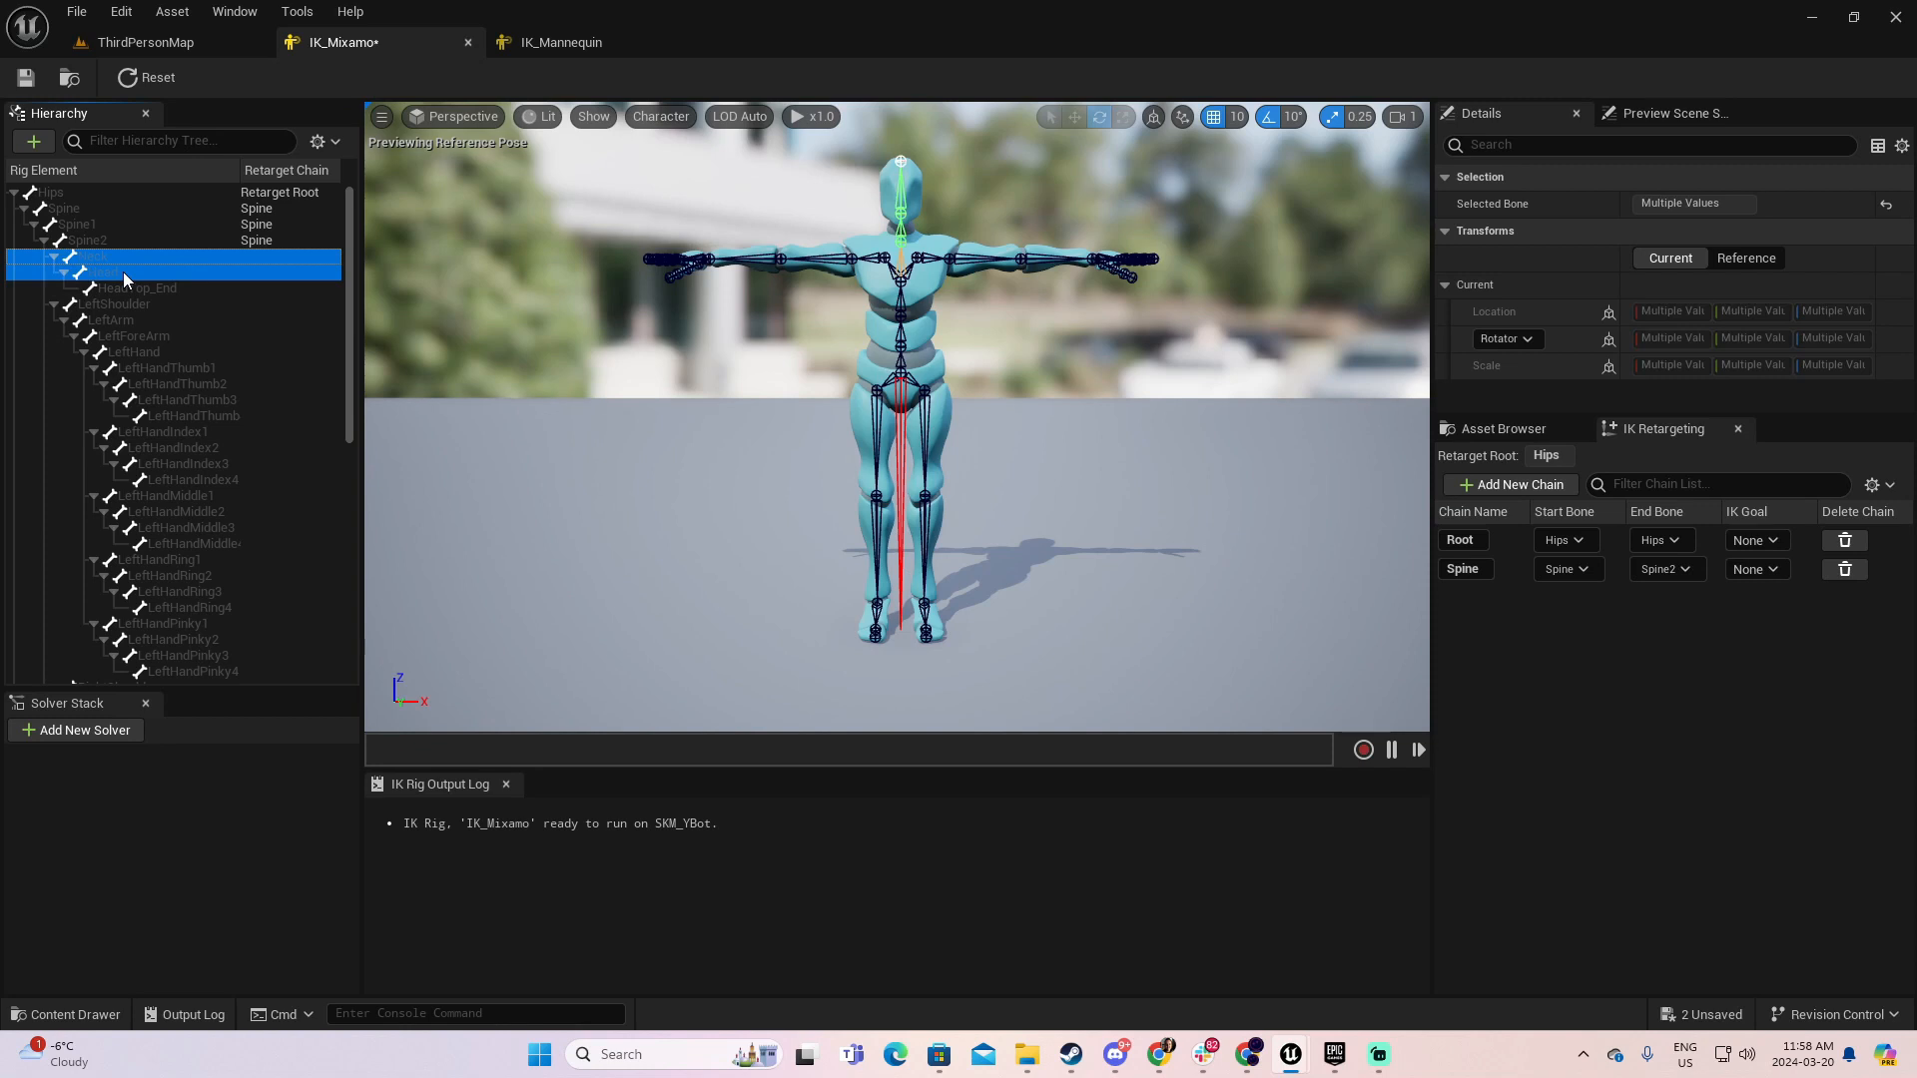
{"action": "right_click", "coordinate": [123, 272]}
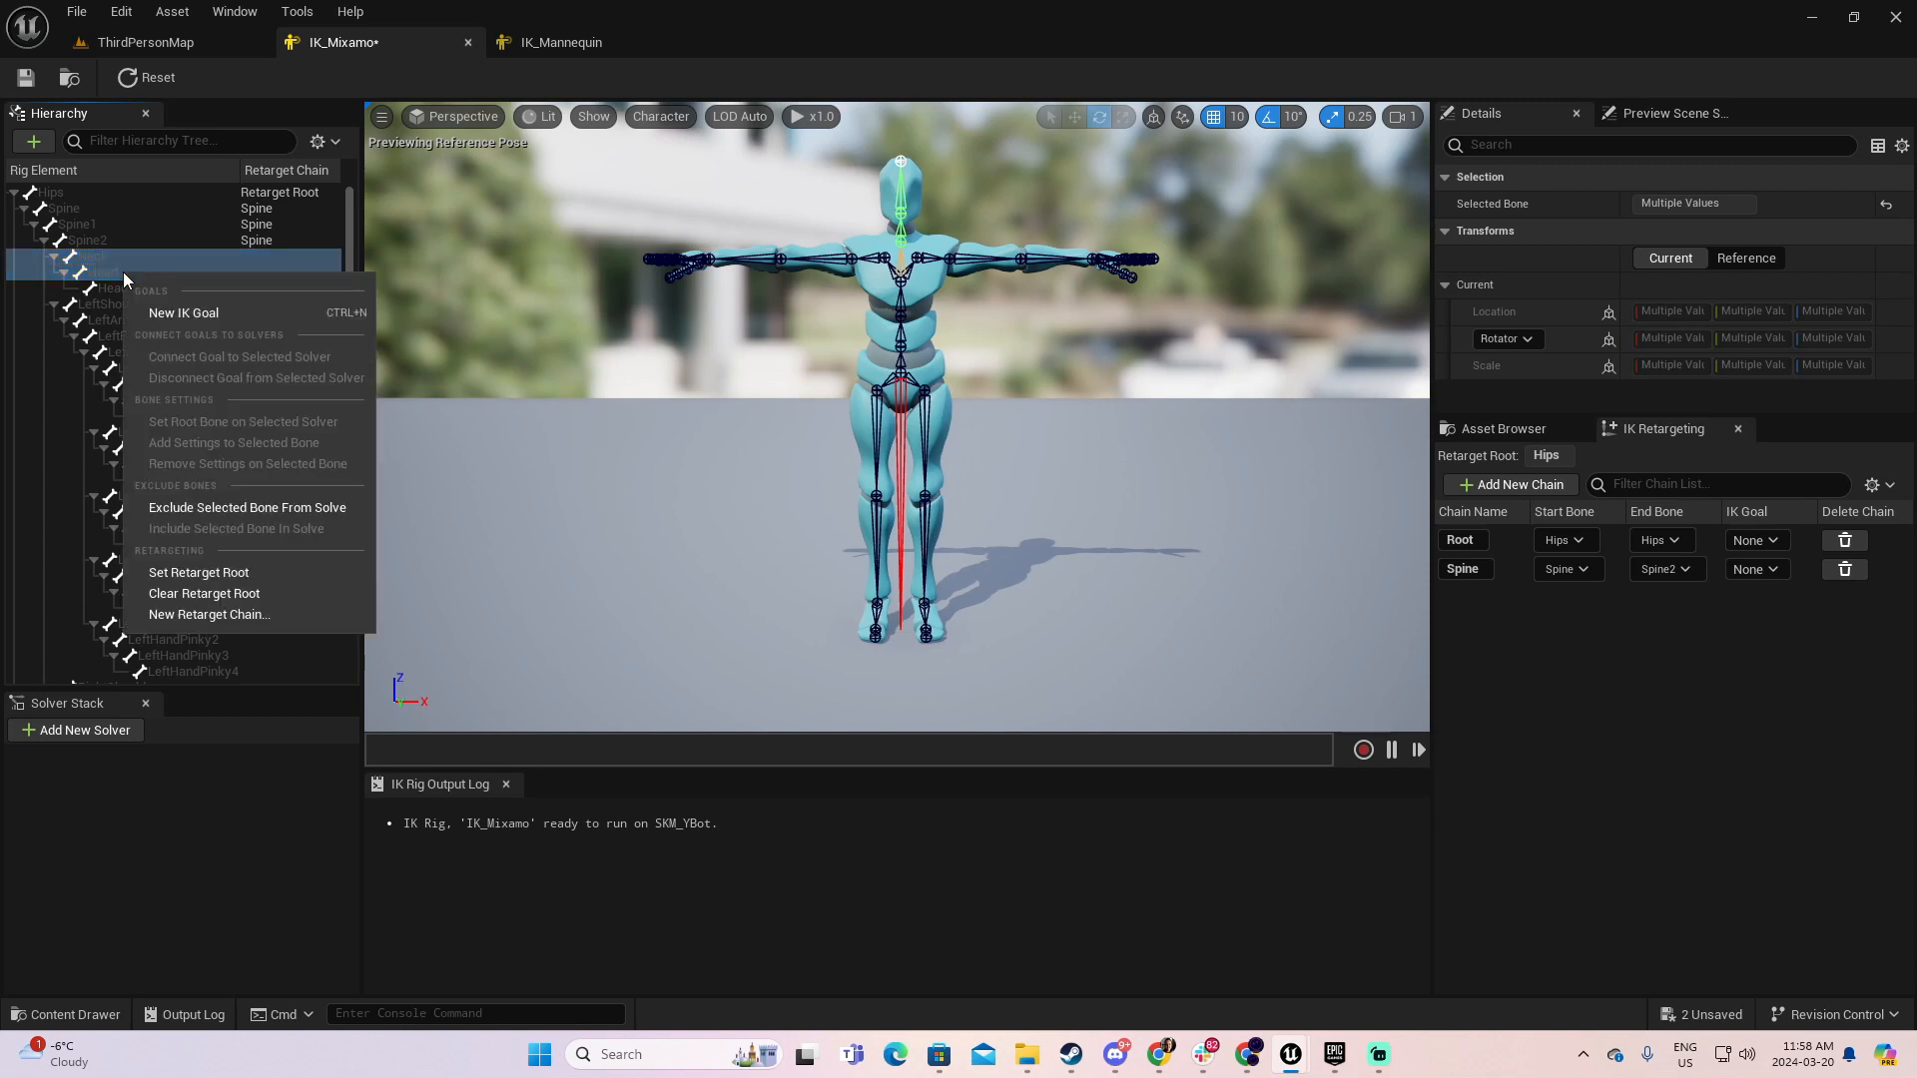
{"action": "left_click", "coordinate": [228, 615]}
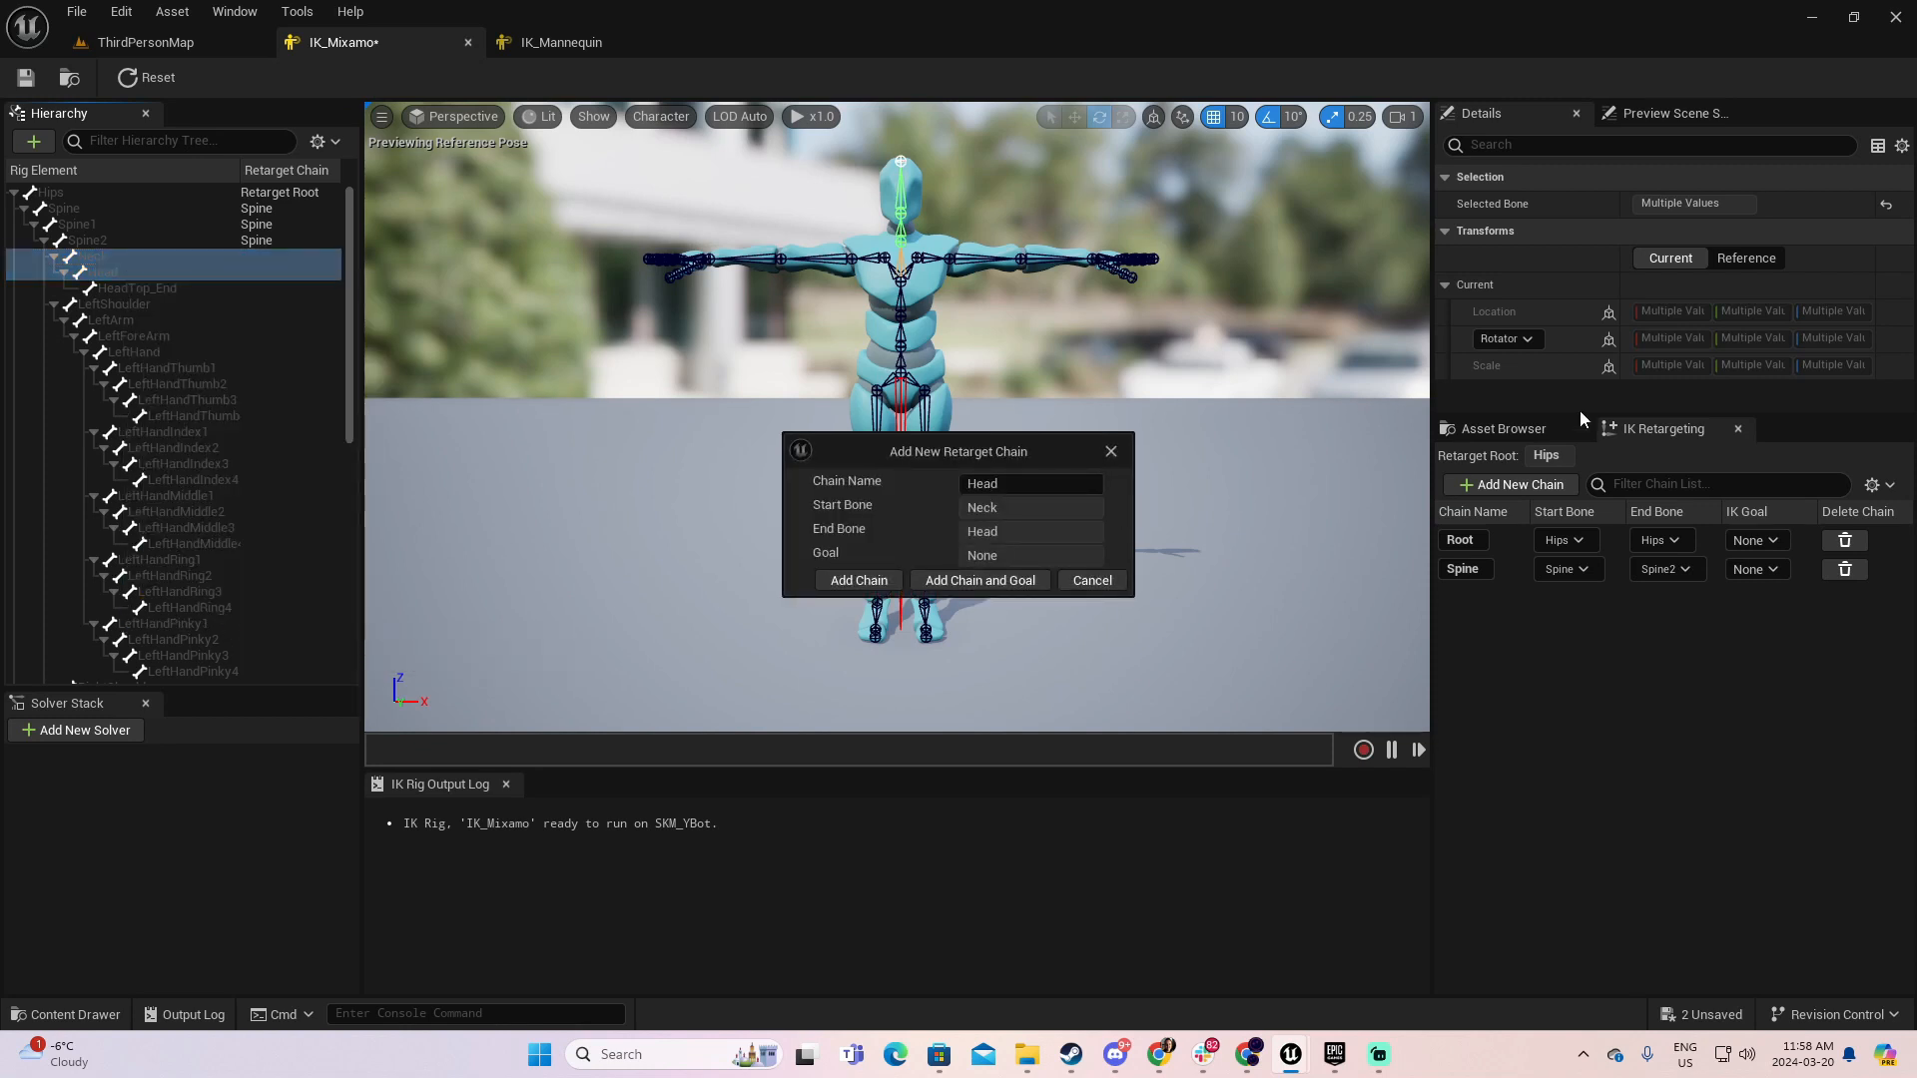
{"action": "left_click", "coordinate": [859, 581]}
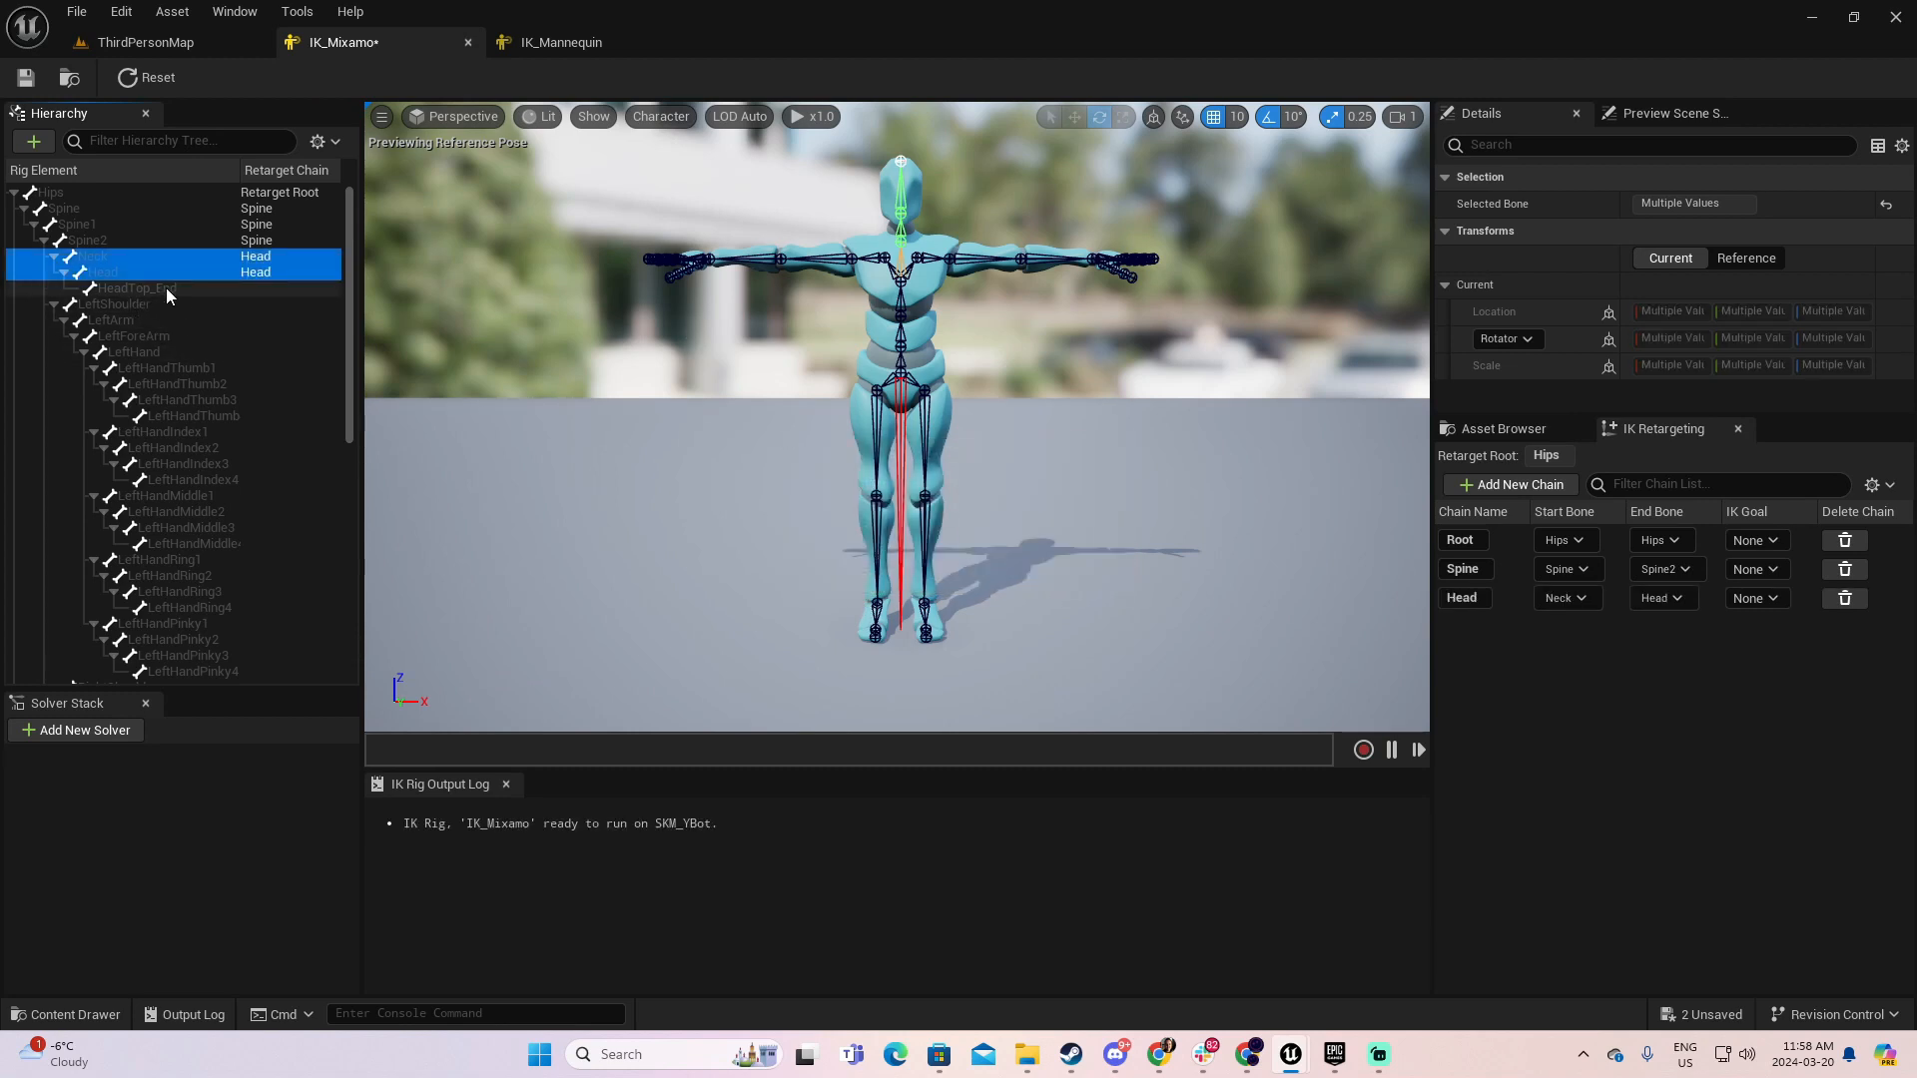
- Add a retarget chain named LeftClavicle on the LeftShoulder bone, without a goal
{"action": "scroll", "coordinate": [347, 301], "scroll_direction": "down", "scroll_amount": 1}
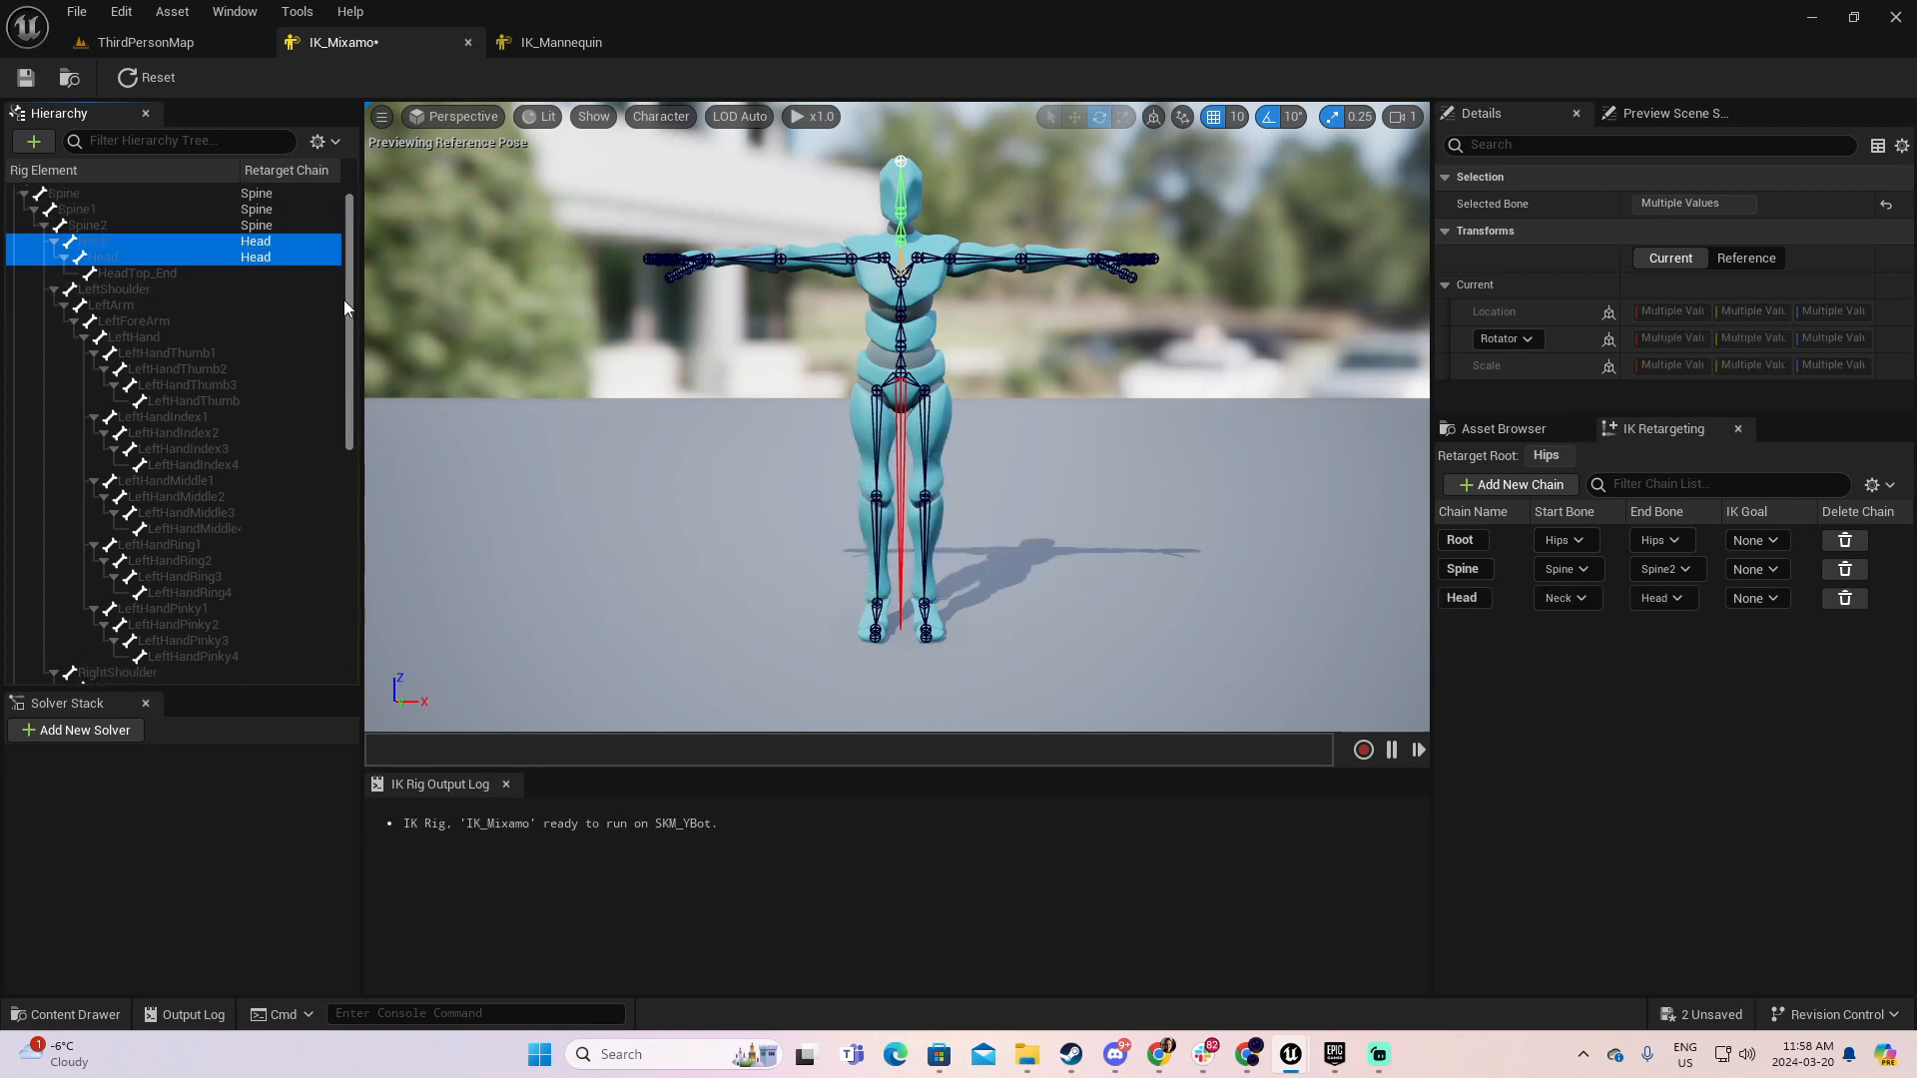
{"action": "left_click", "coordinate": [147, 288]}
{"action": "left_click", "coordinate": [148, 303]}
{"action": "left_click", "coordinate": [144, 289]}
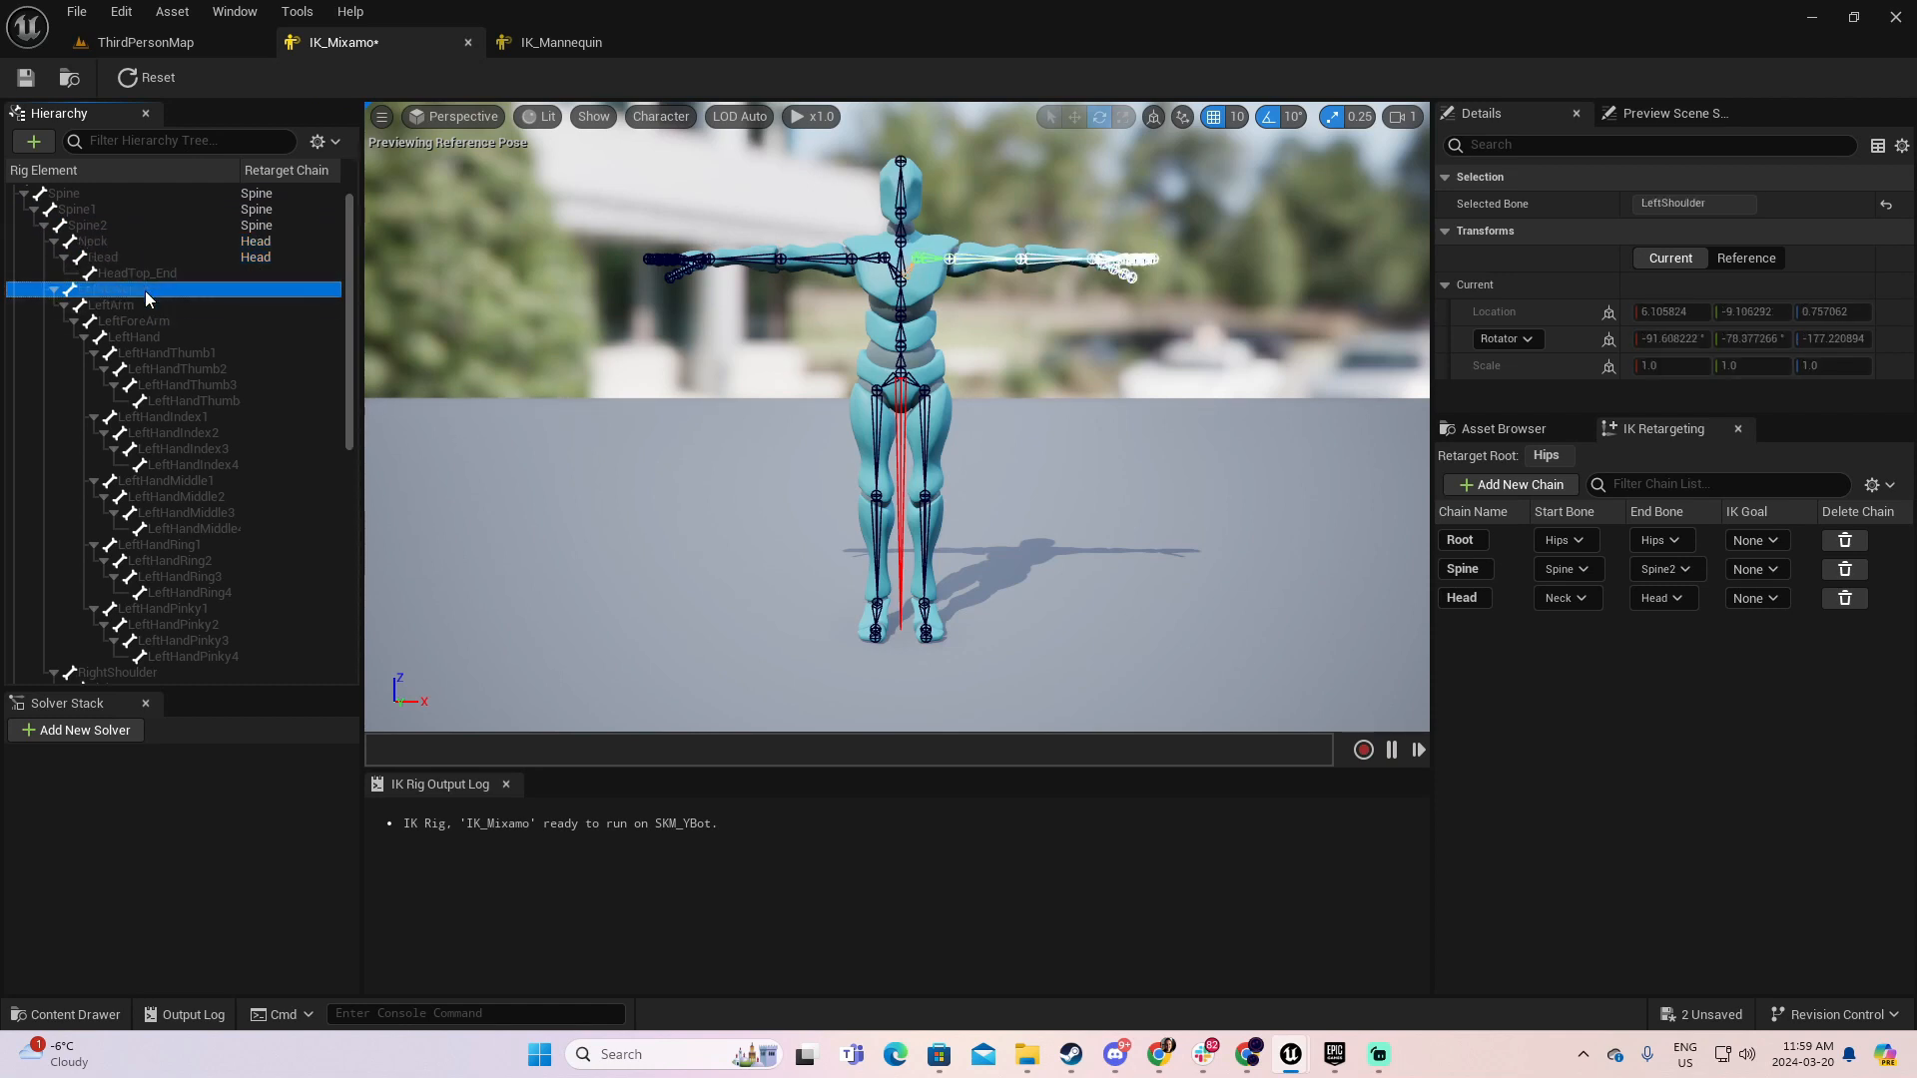
{"action": "right_click", "coordinate": [146, 290]}
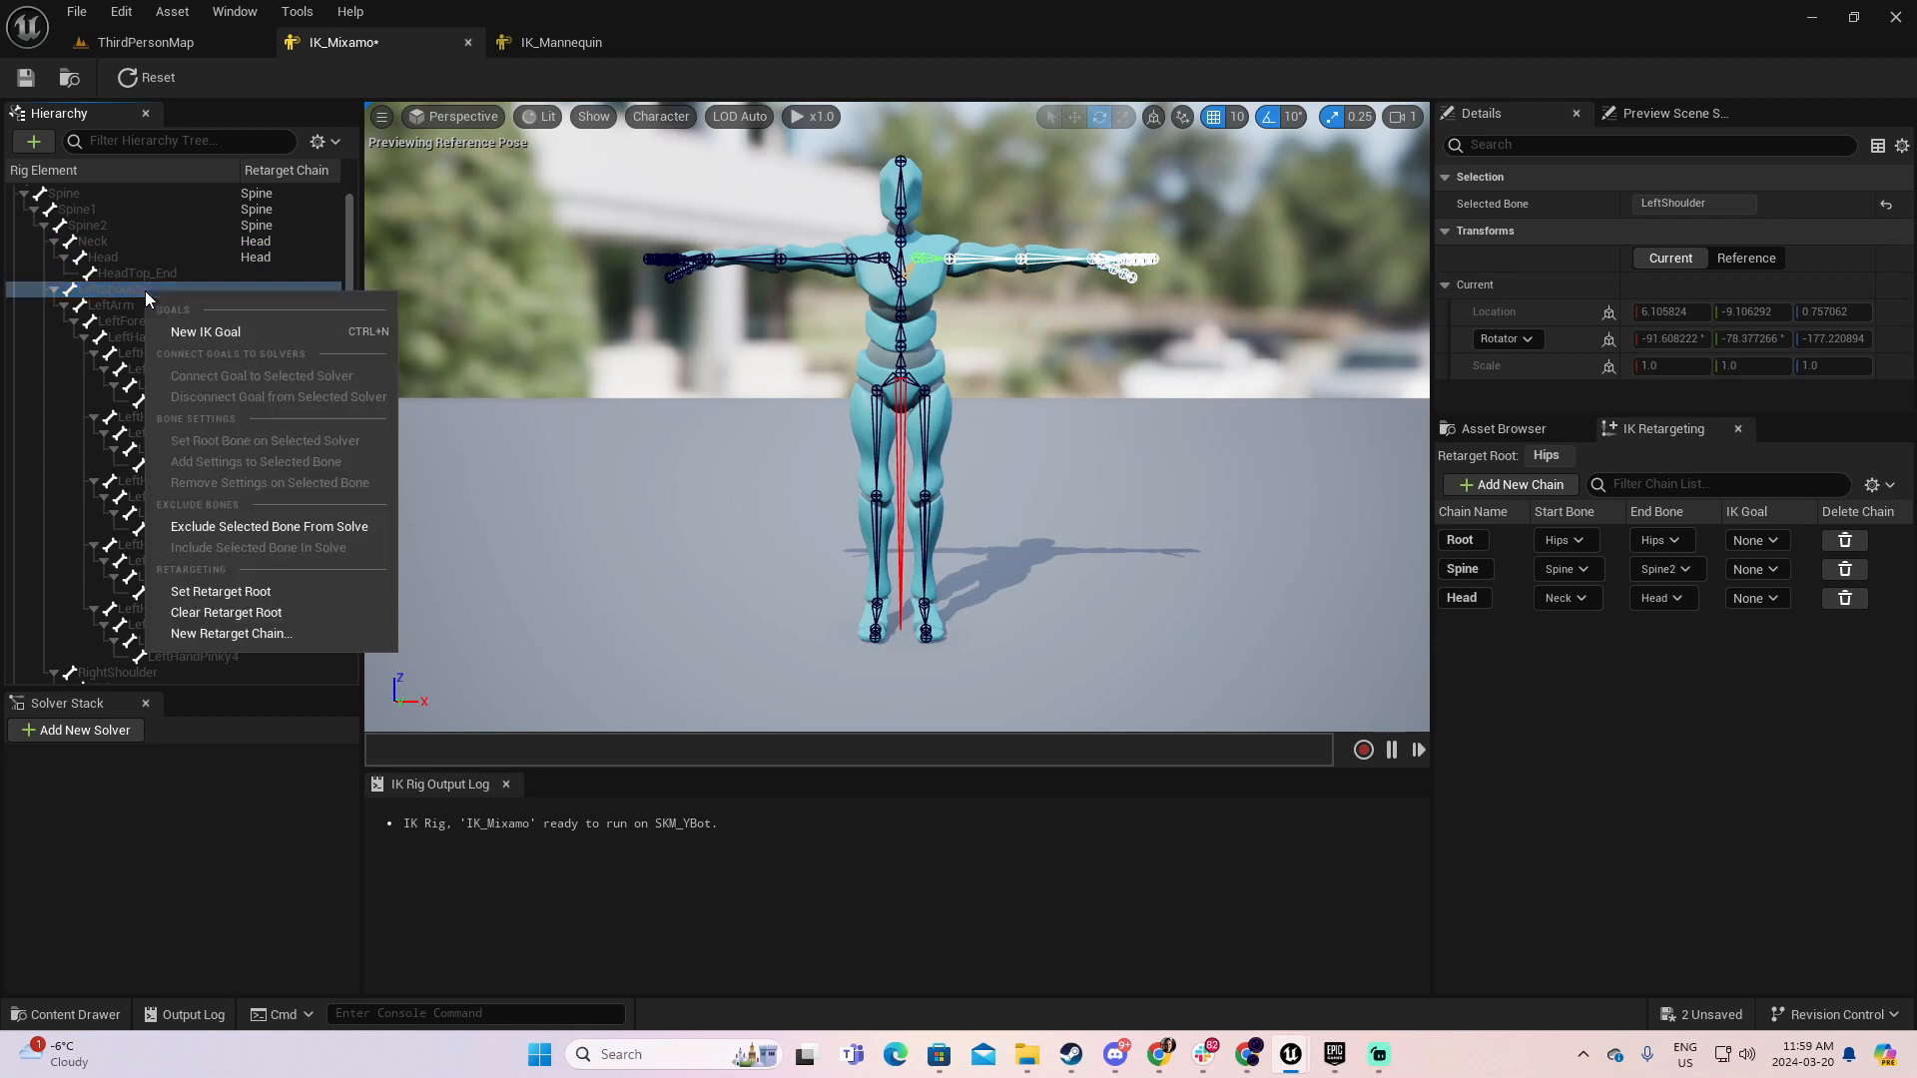
{"action": "left_click", "coordinate": [258, 634]}
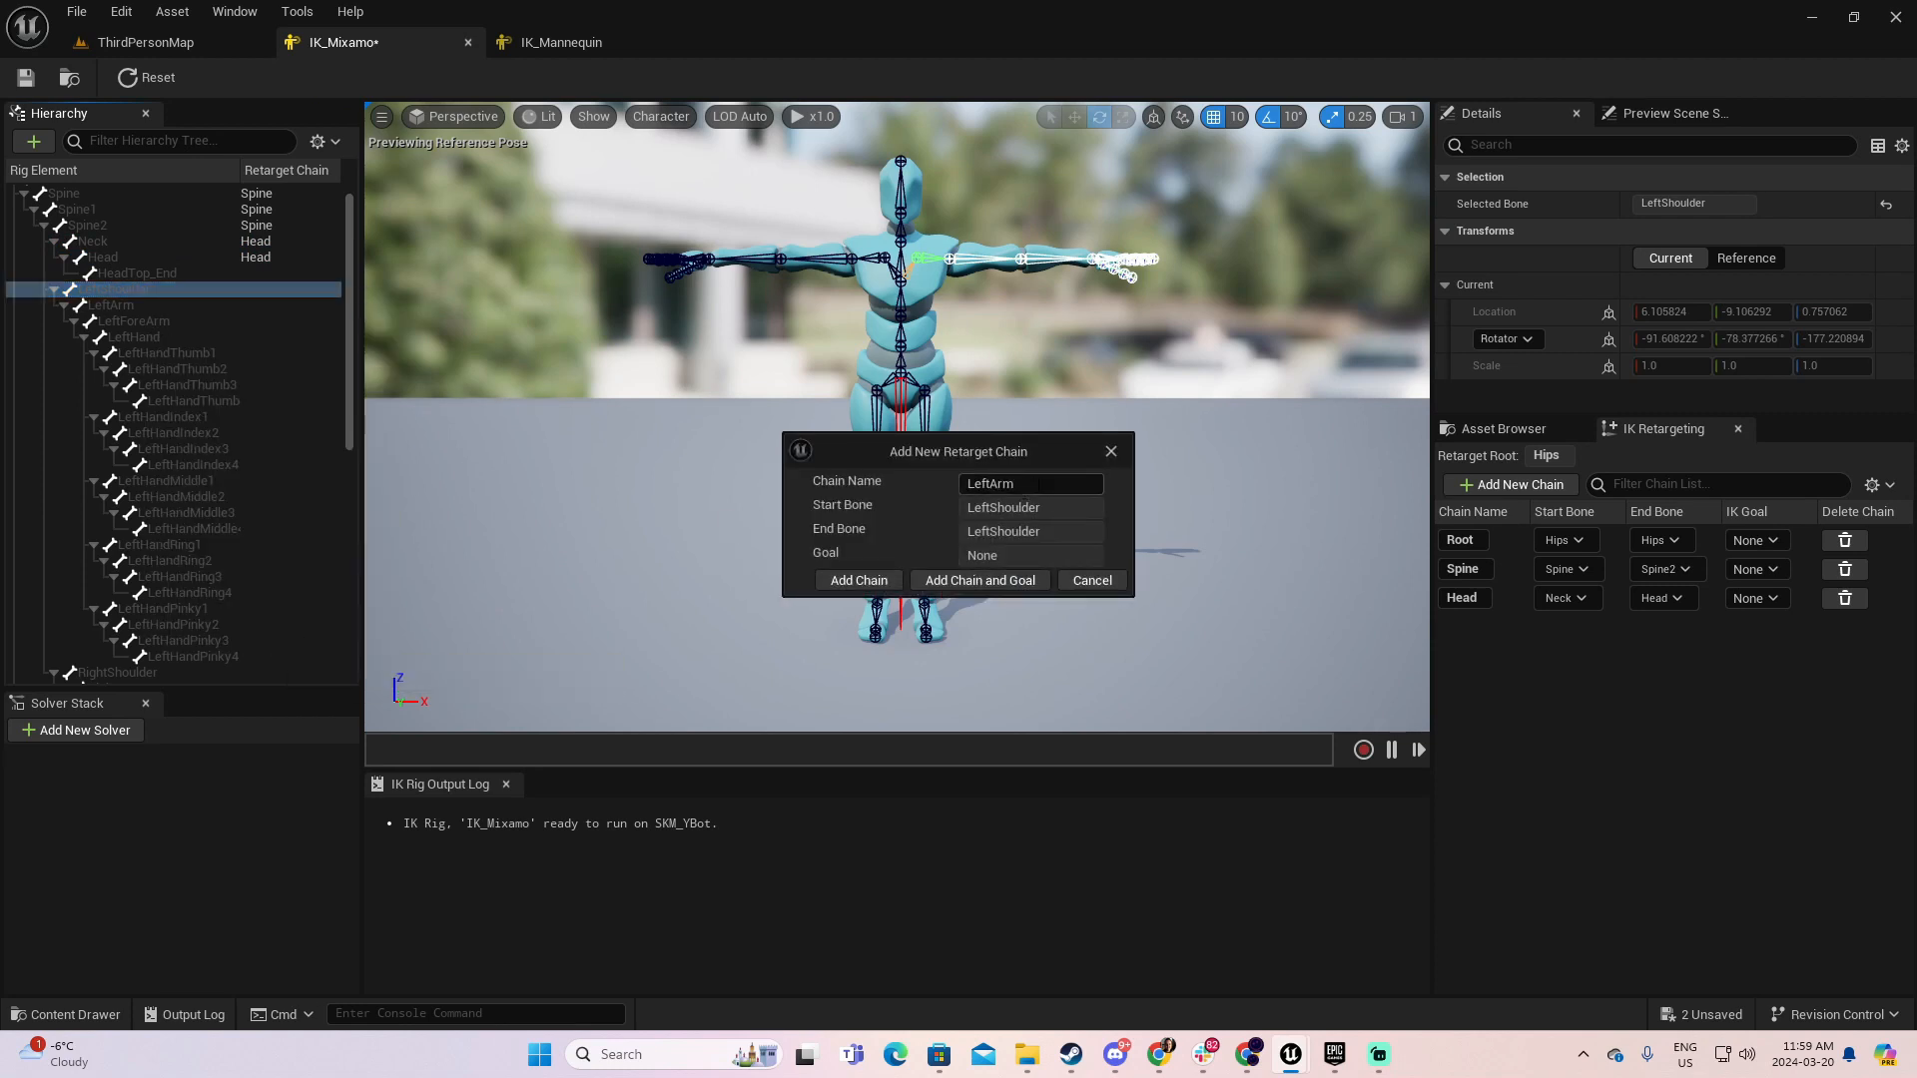
{"action": "double_click", "coordinate": [1040, 485]}
{"action": "double_click", "coordinate": [1038, 485]}
{"action": "type", "text": "LeftClavicle"}
{"action": "left_click", "coordinate": [859, 581]}
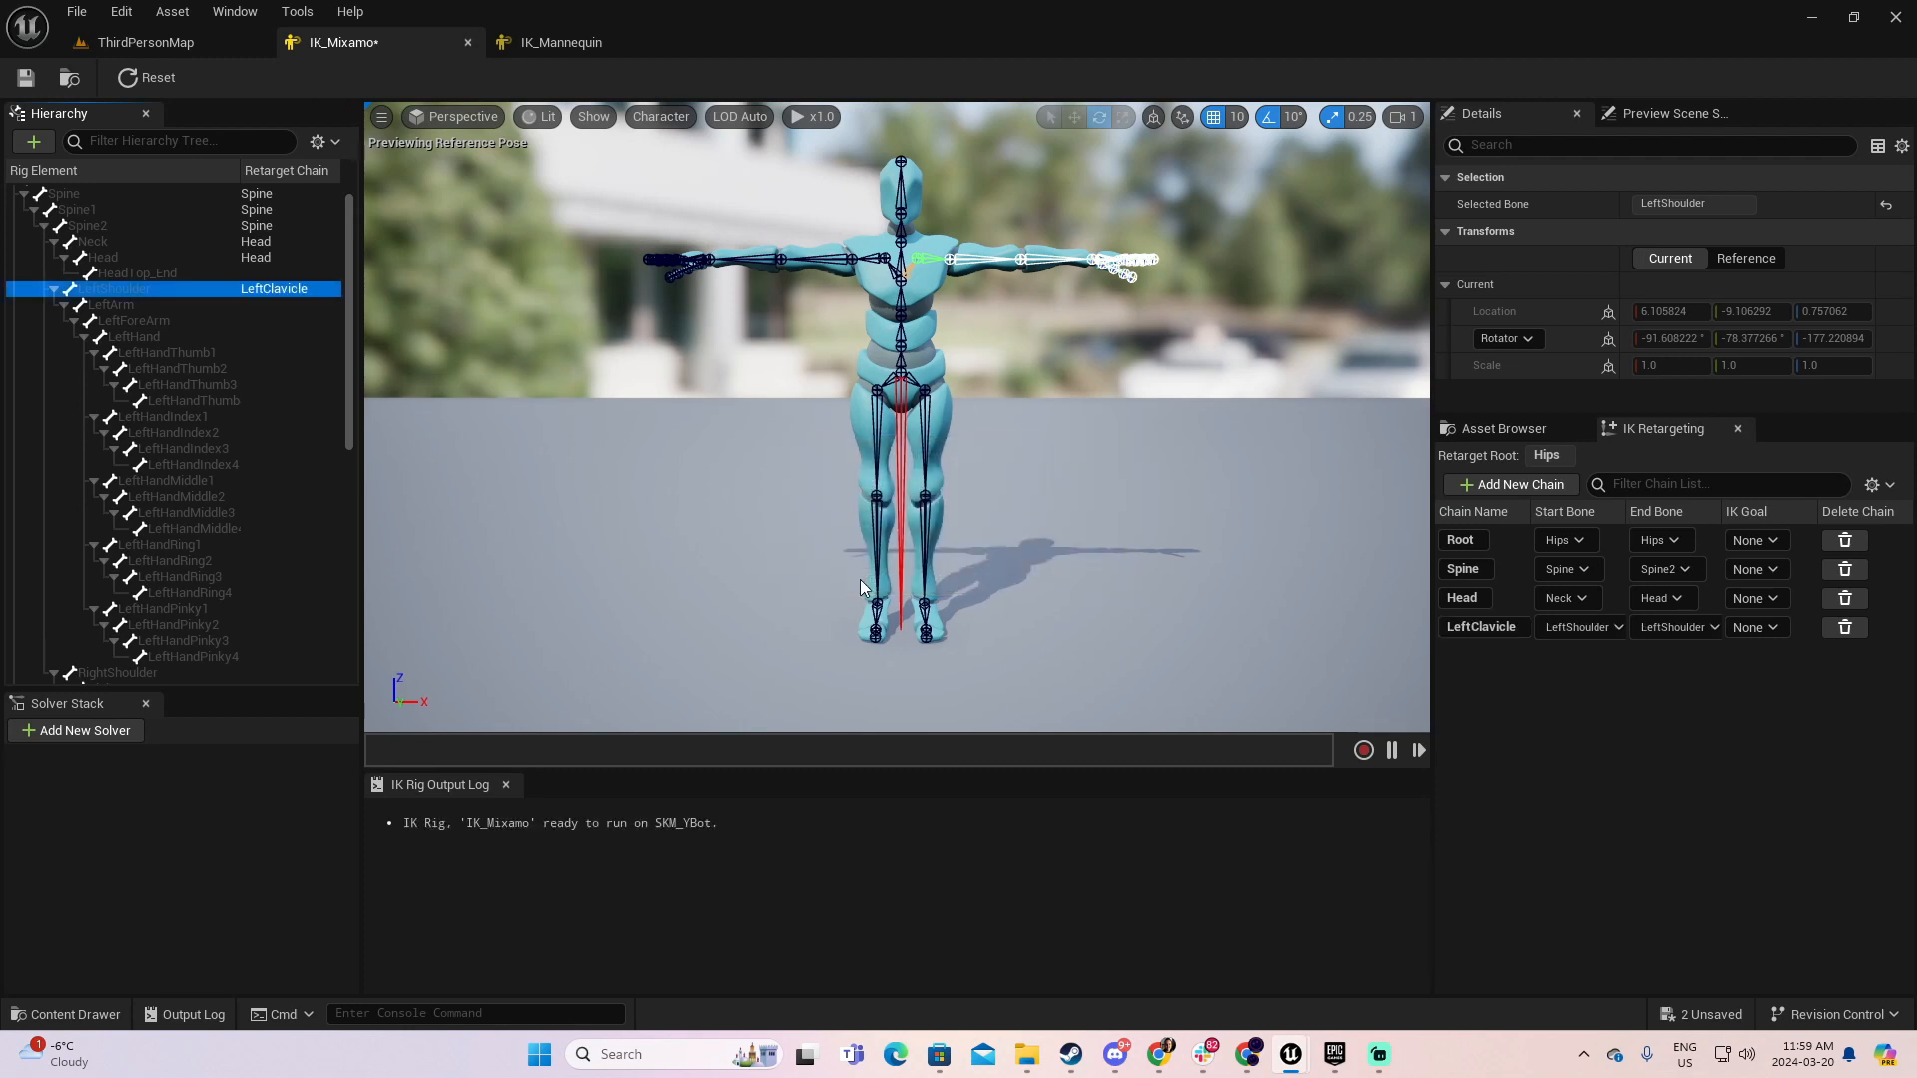
- Check the clavicle chain in IK_Mannequin and add a RightClavicle retarget chain on IK_Mixamo's RightShoulder bone, without a goal
{"action": "left_click", "coordinate": [571, 44]}
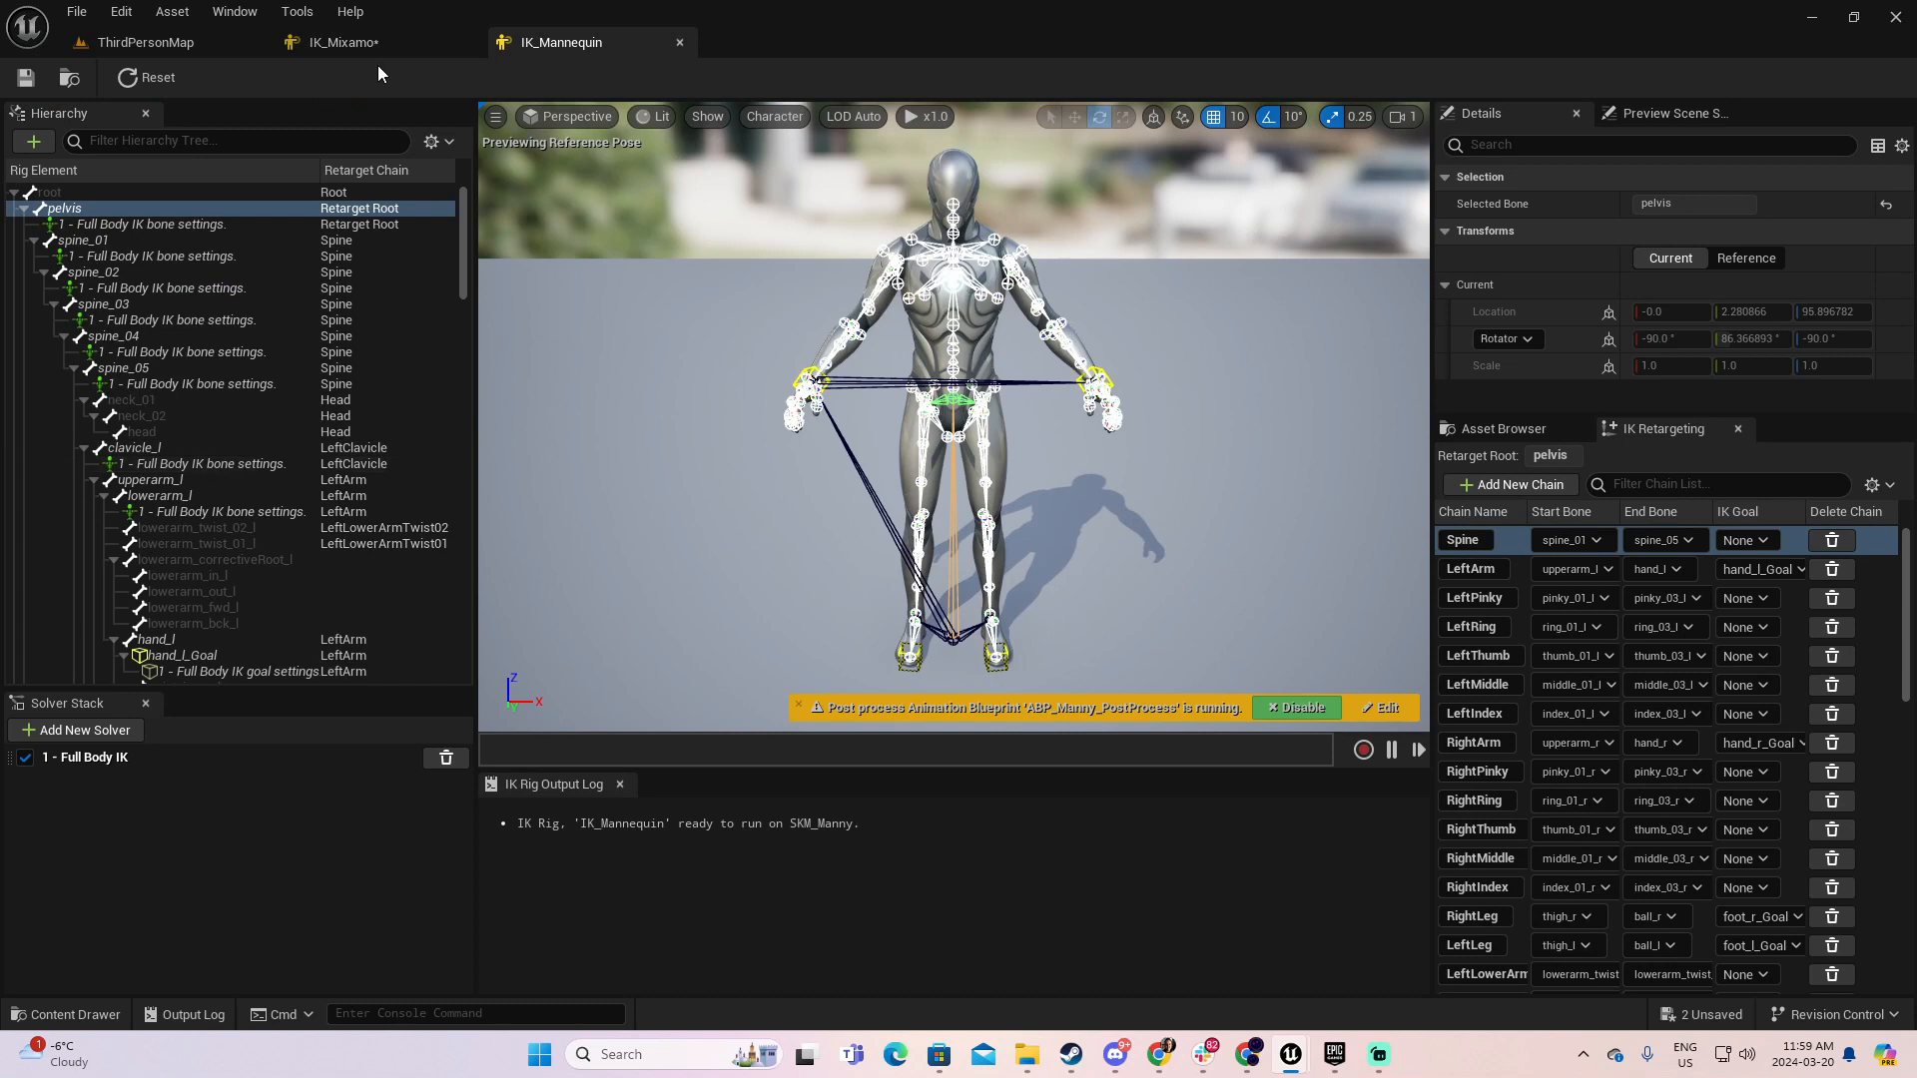
{"action": "left_click", "coordinate": [404, 42]}
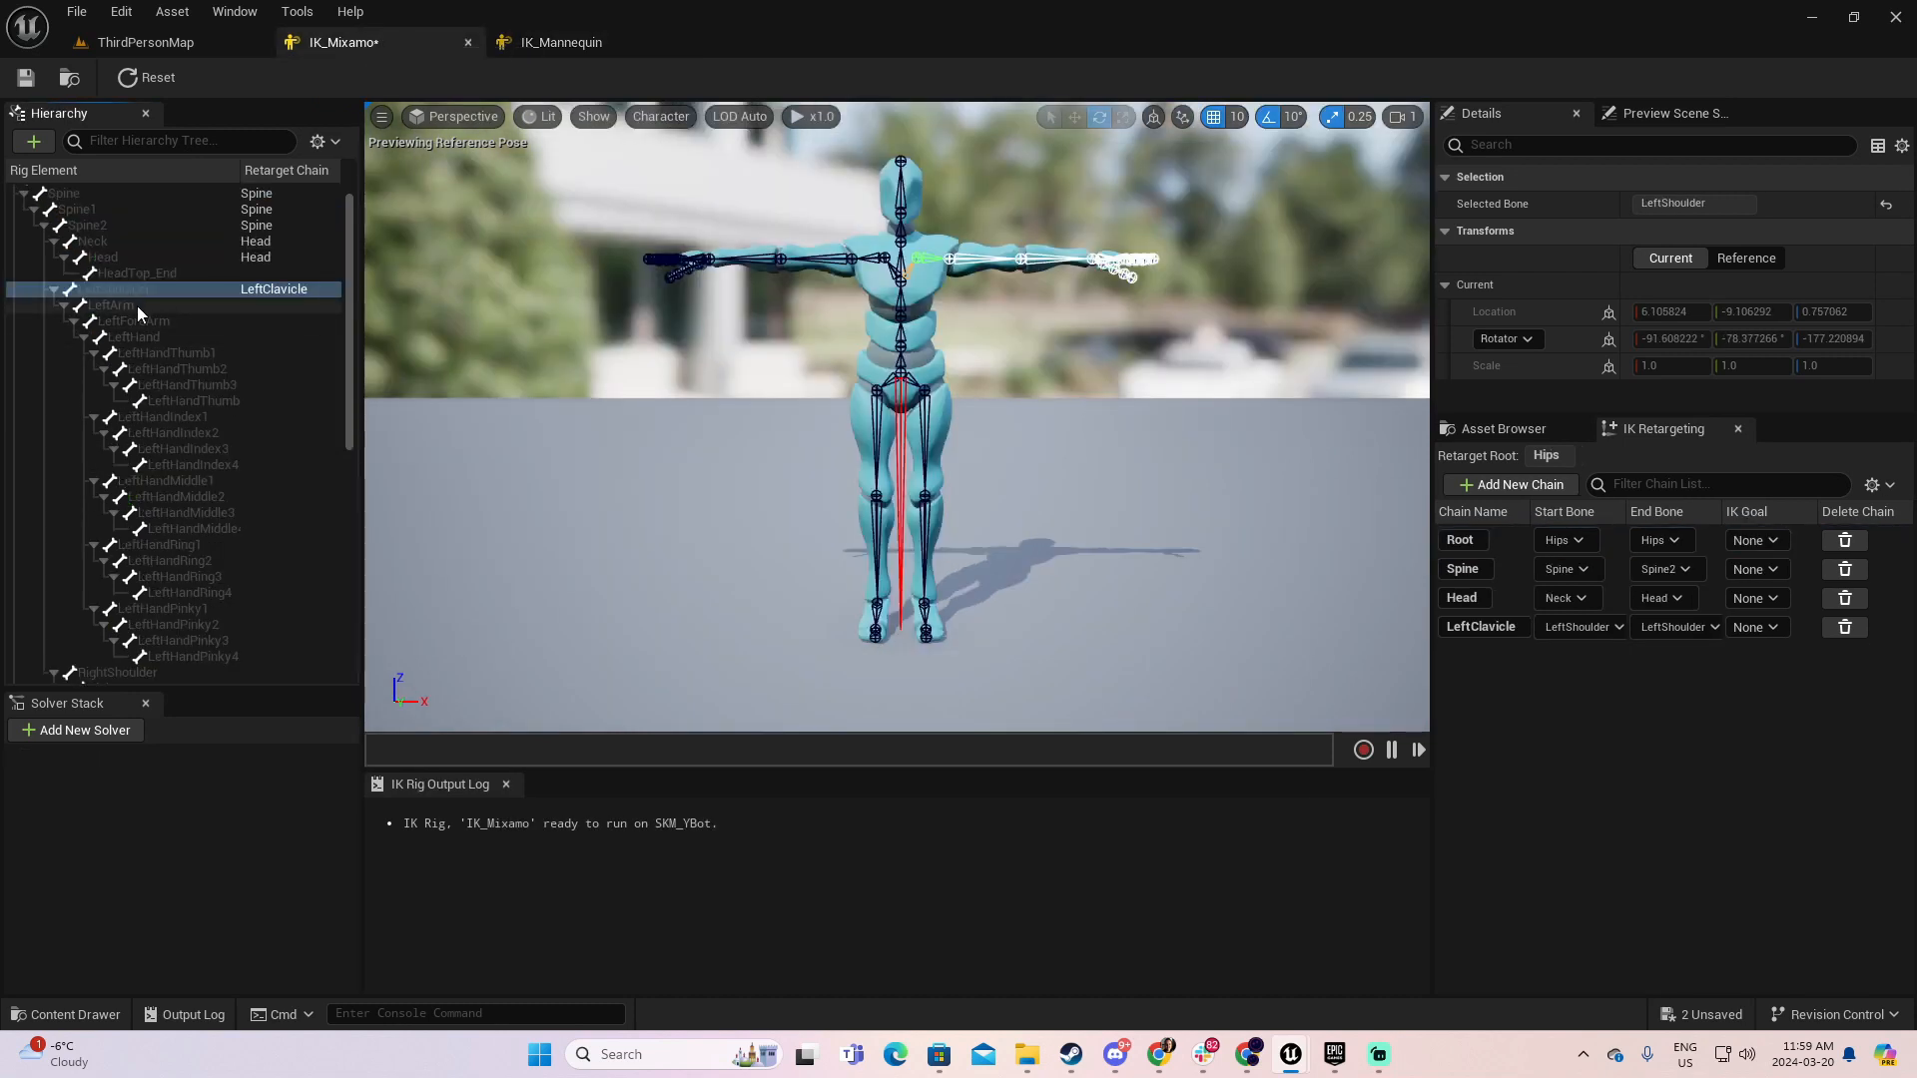
{"action": "left_click", "coordinate": [53, 288]}
{"action": "left_click", "coordinate": [155, 305]}
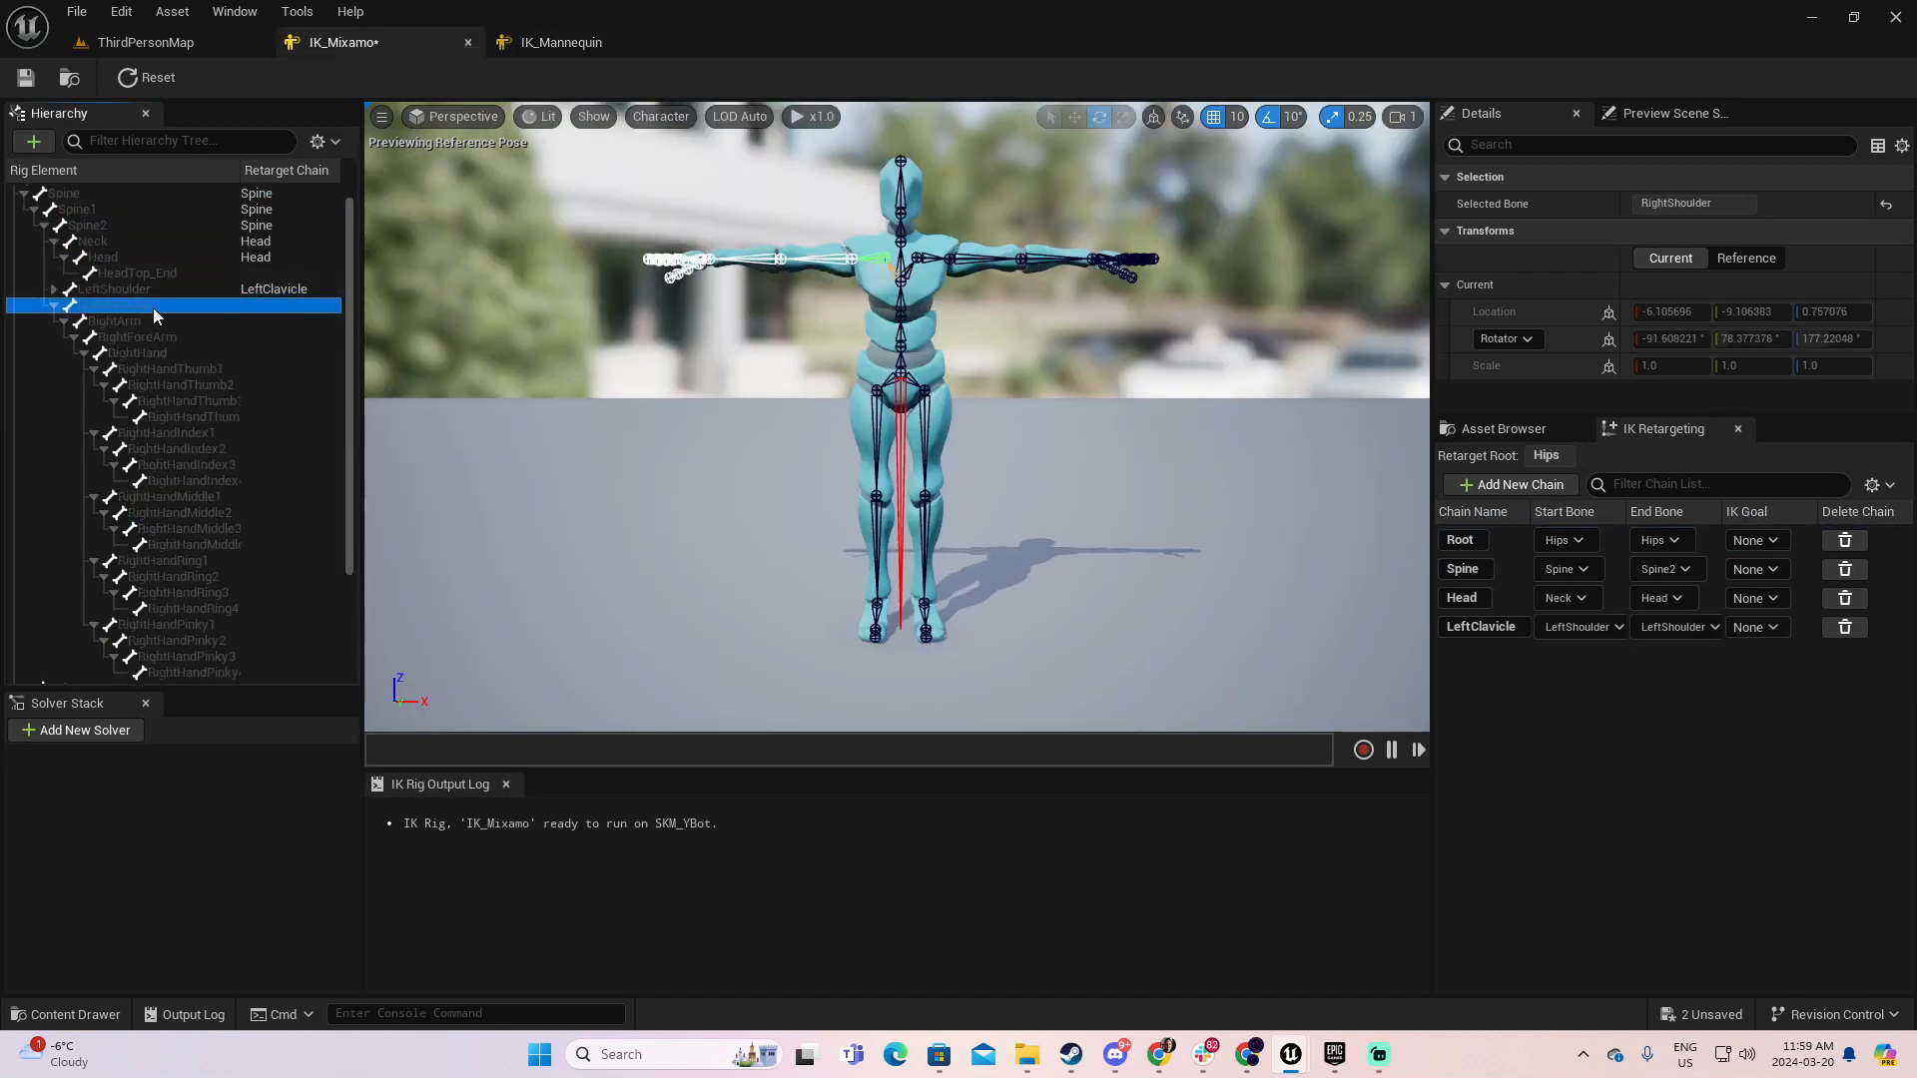
{"action": "right_click", "coordinate": [154, 304]}
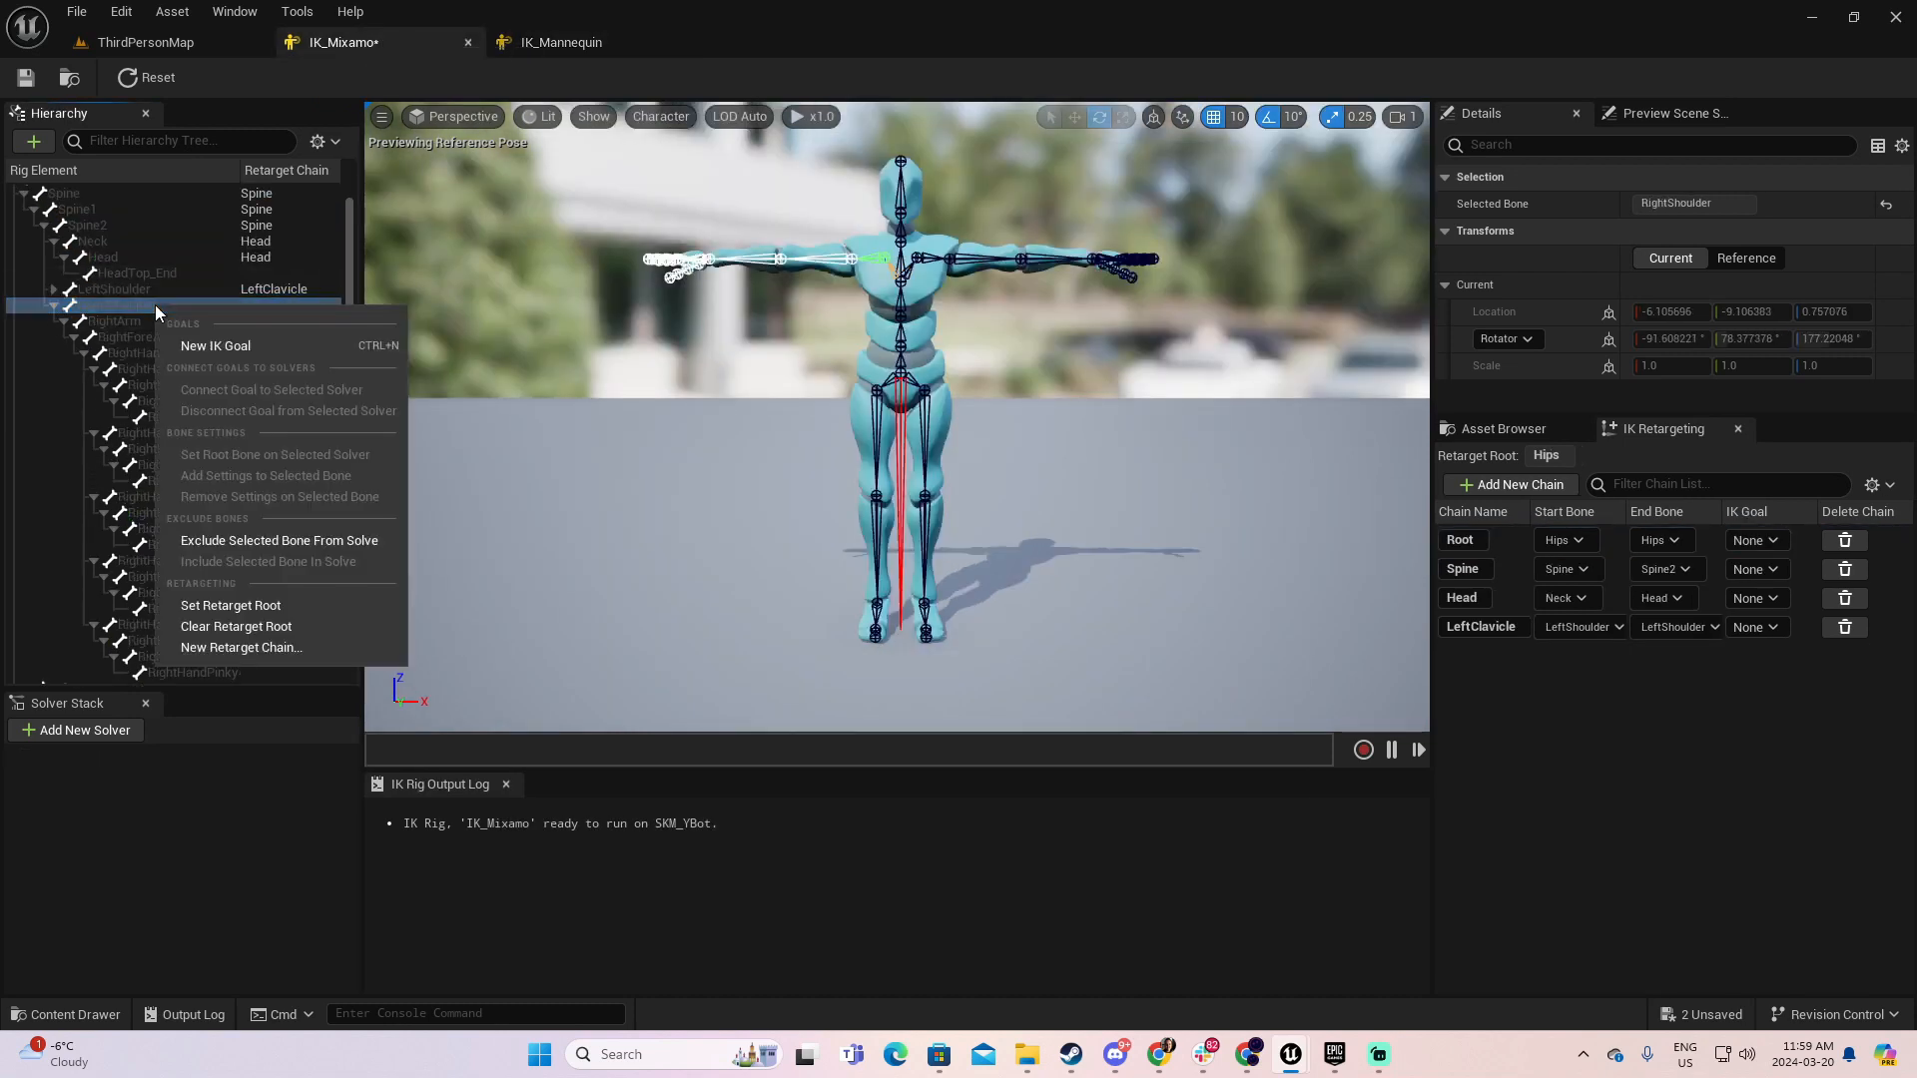
{"action": "left_click", "coordinate": [246, 649]}
{"action": "left_click", "coordinate": [1028, 484]}
{"action": "key", "text": "BackSpace"}
{"action": "type", "text": "Clavicle"}
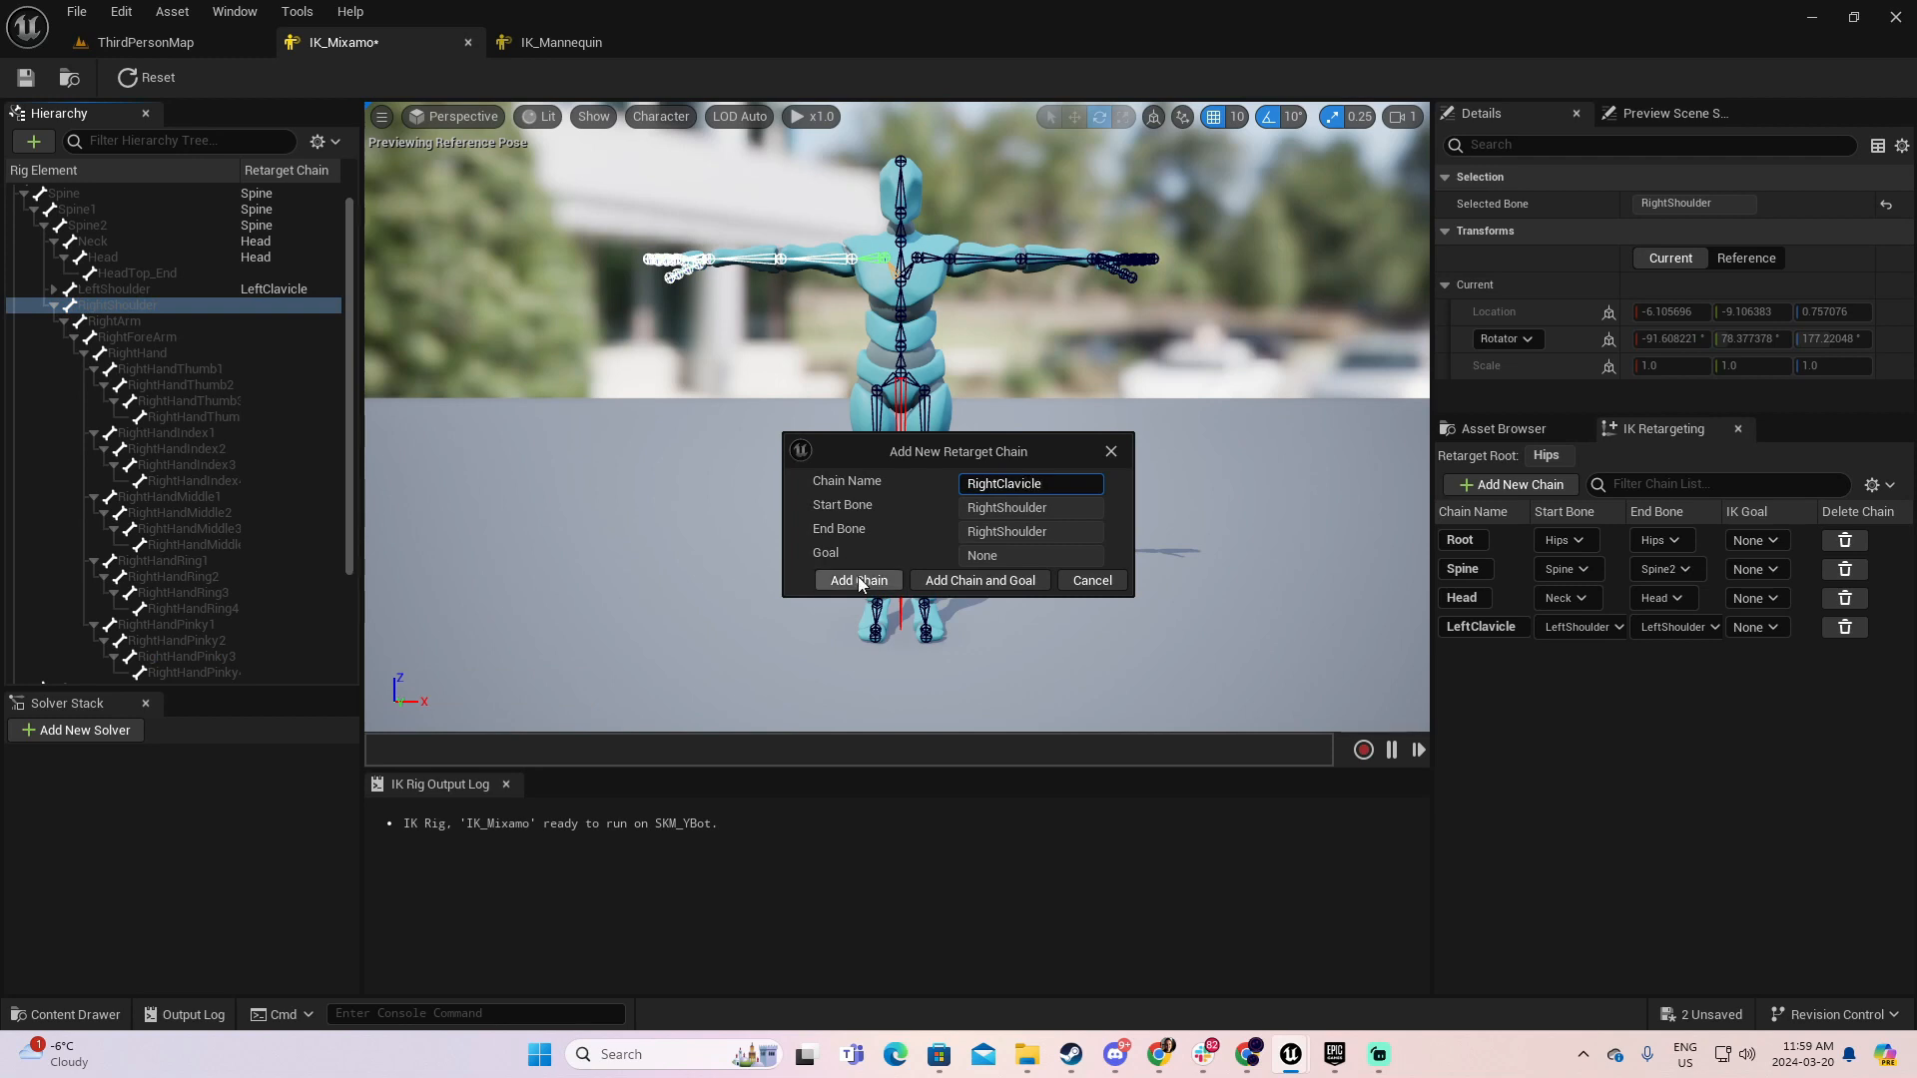
{"action": "left_click", "coordinate": [858, 581]}
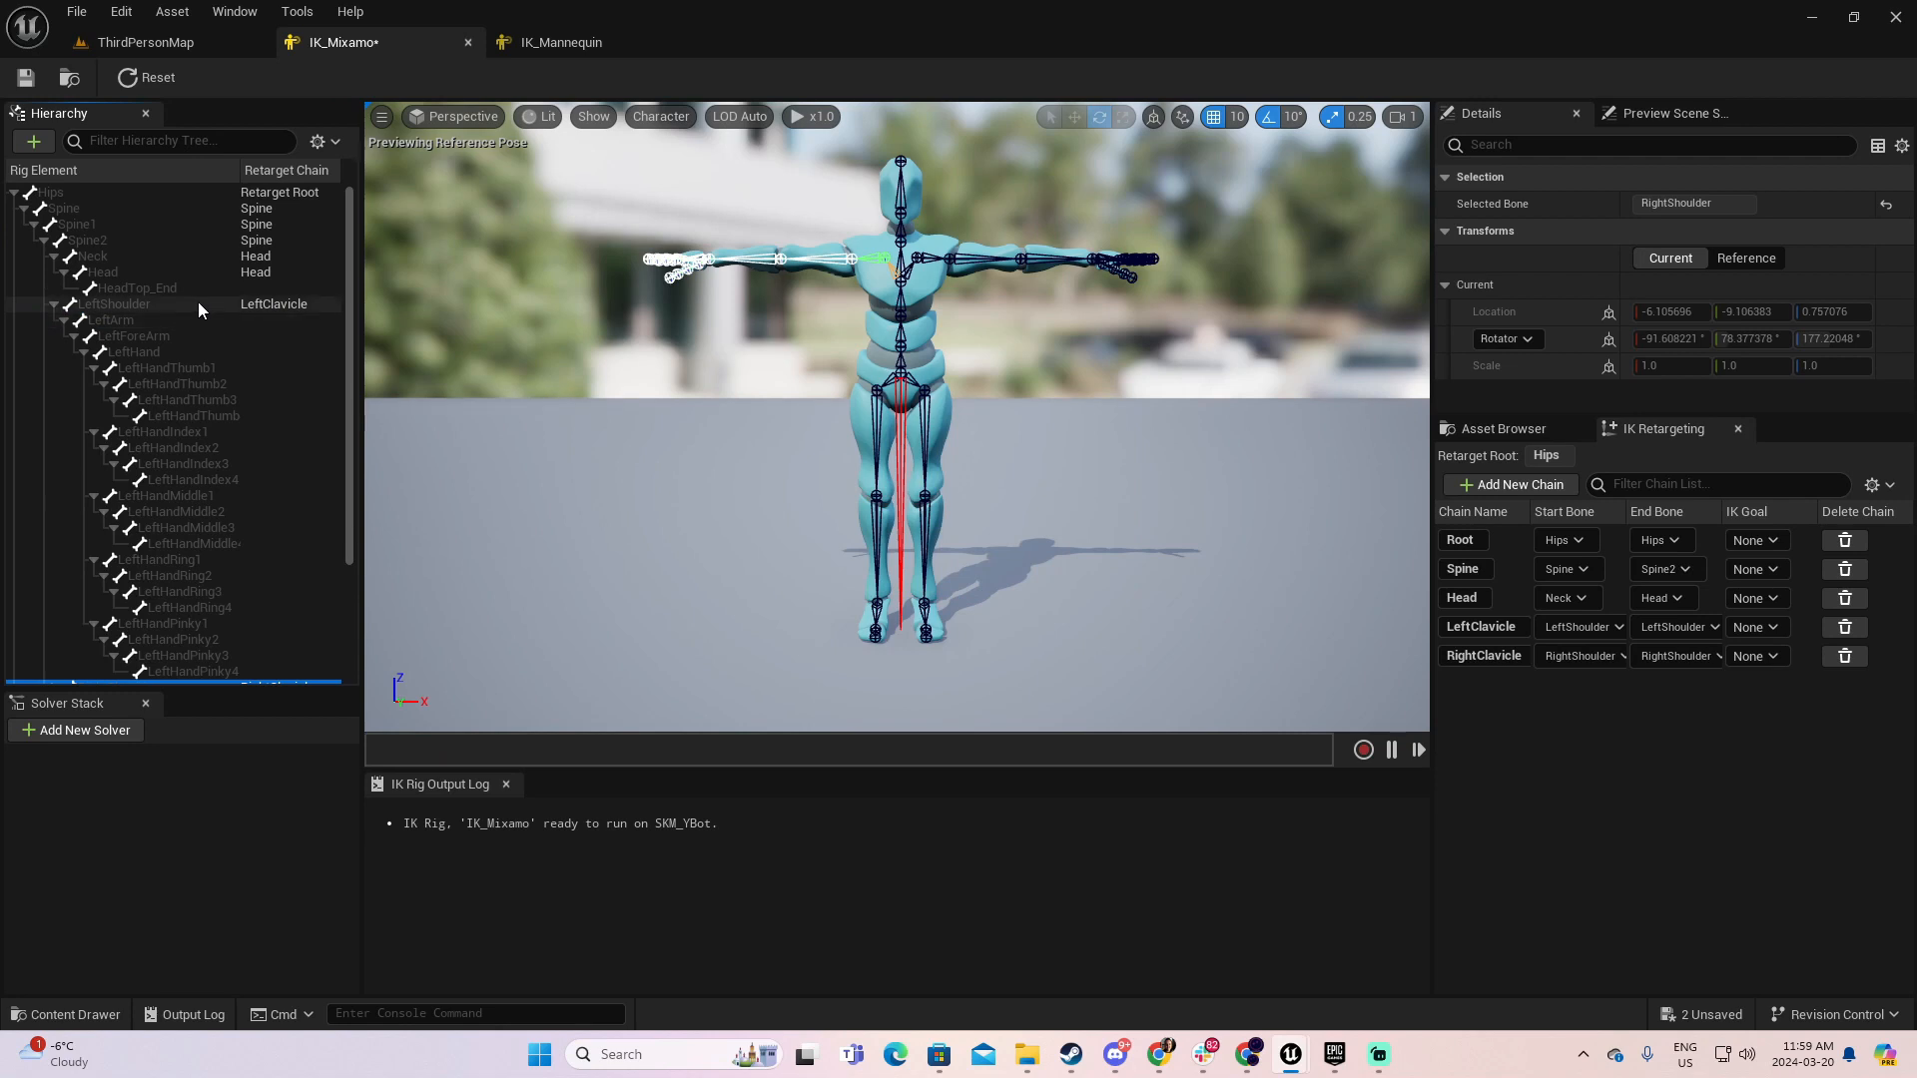
- Add a LeftArm retarget chain from LeftArm to LeftHand without a goal, and collapse the LeftShoulder branch in the hierarchy
{"action": "left_click", "coordinate": [164, 320]}
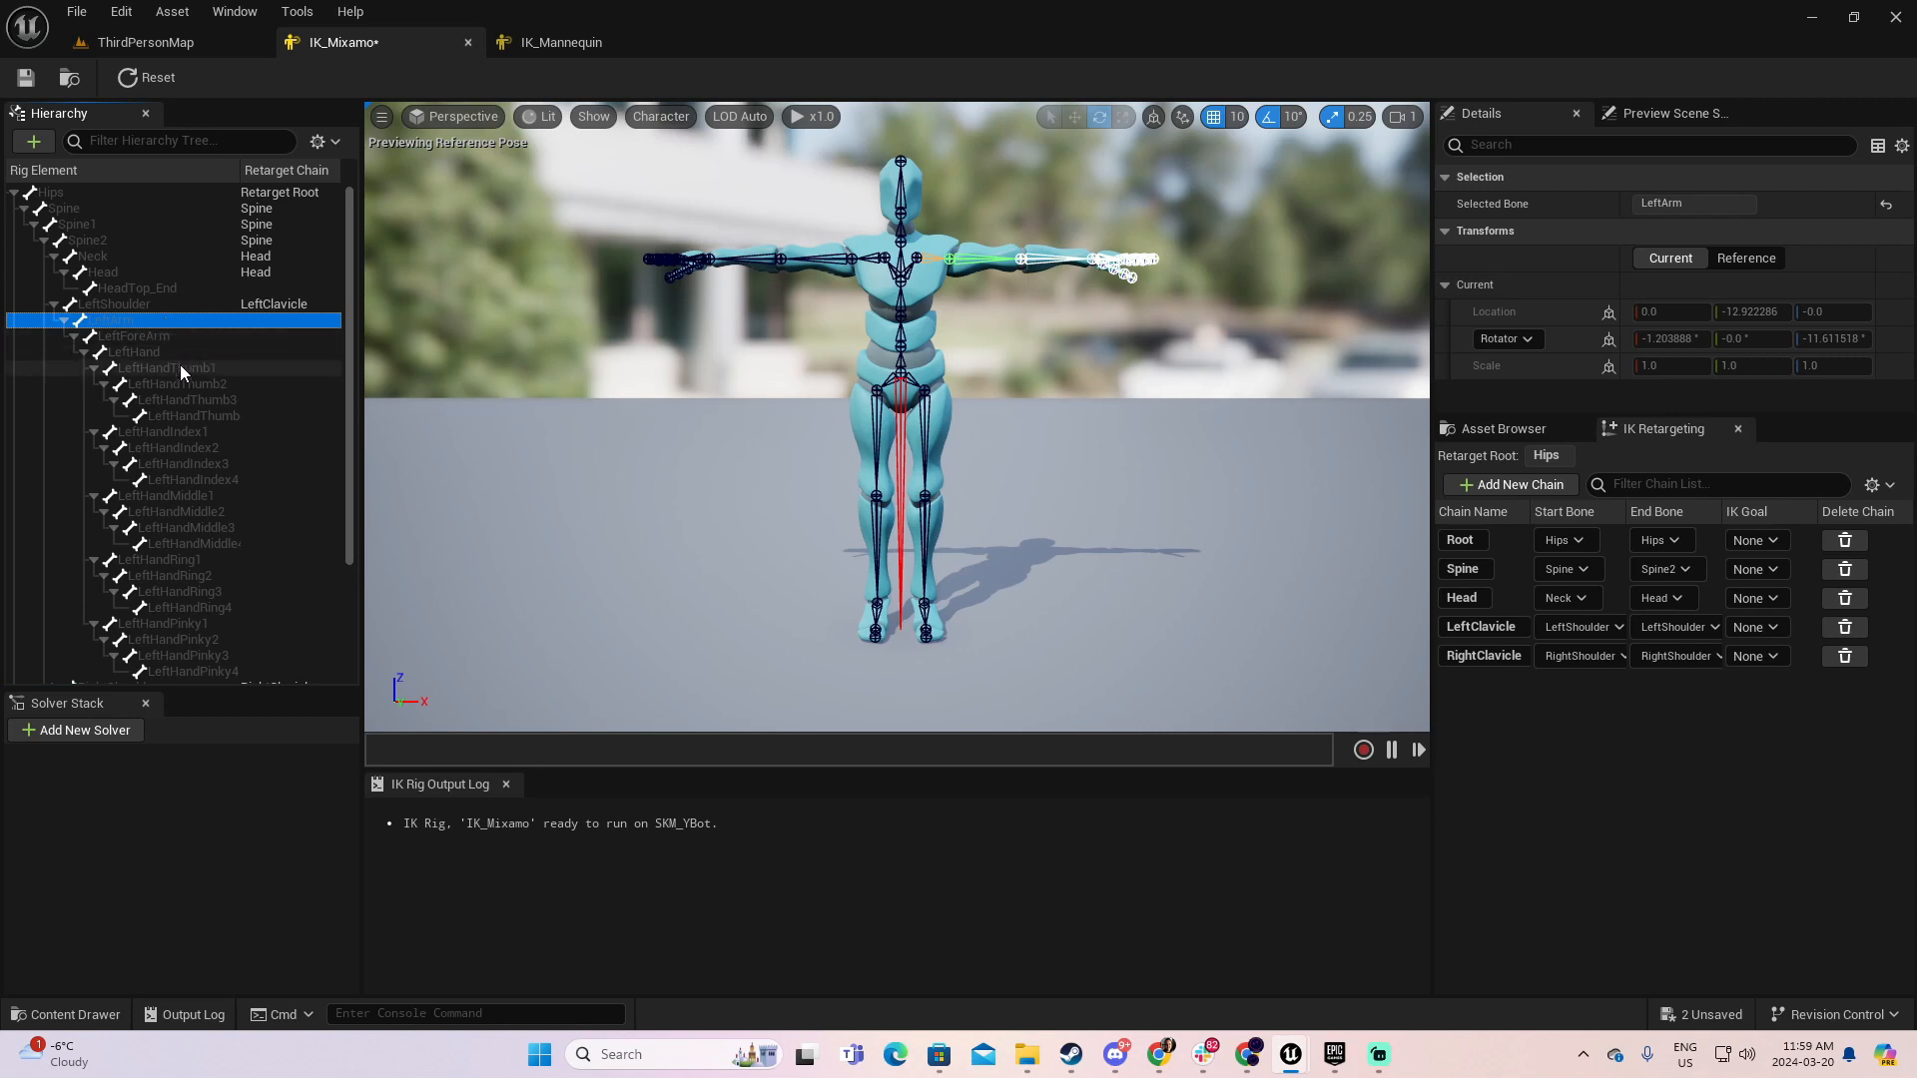
{"action": "left_click", "coordinate": [182, 352], "text": "shift"}
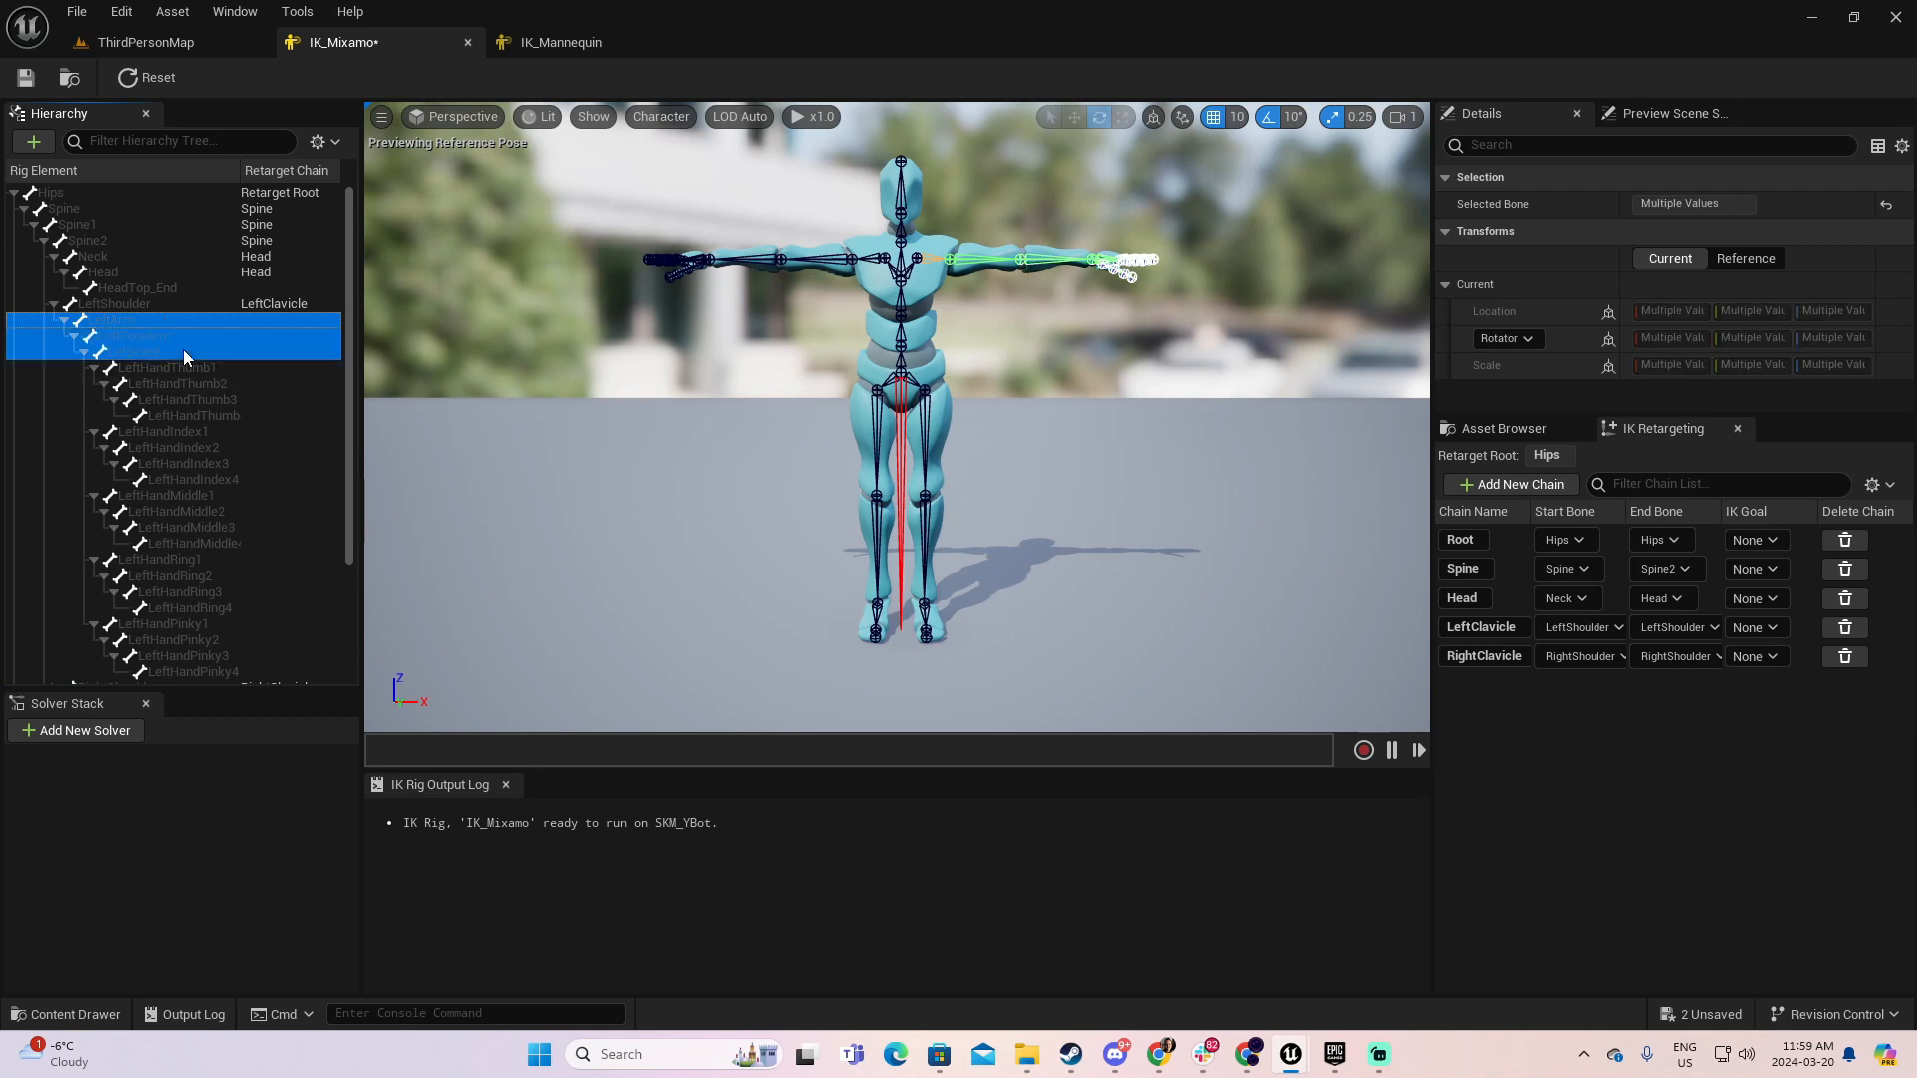
{"action": "right_click", "coordinate": [183, 350]}
{"action": "left_click", "coordinate": [300, 693]}
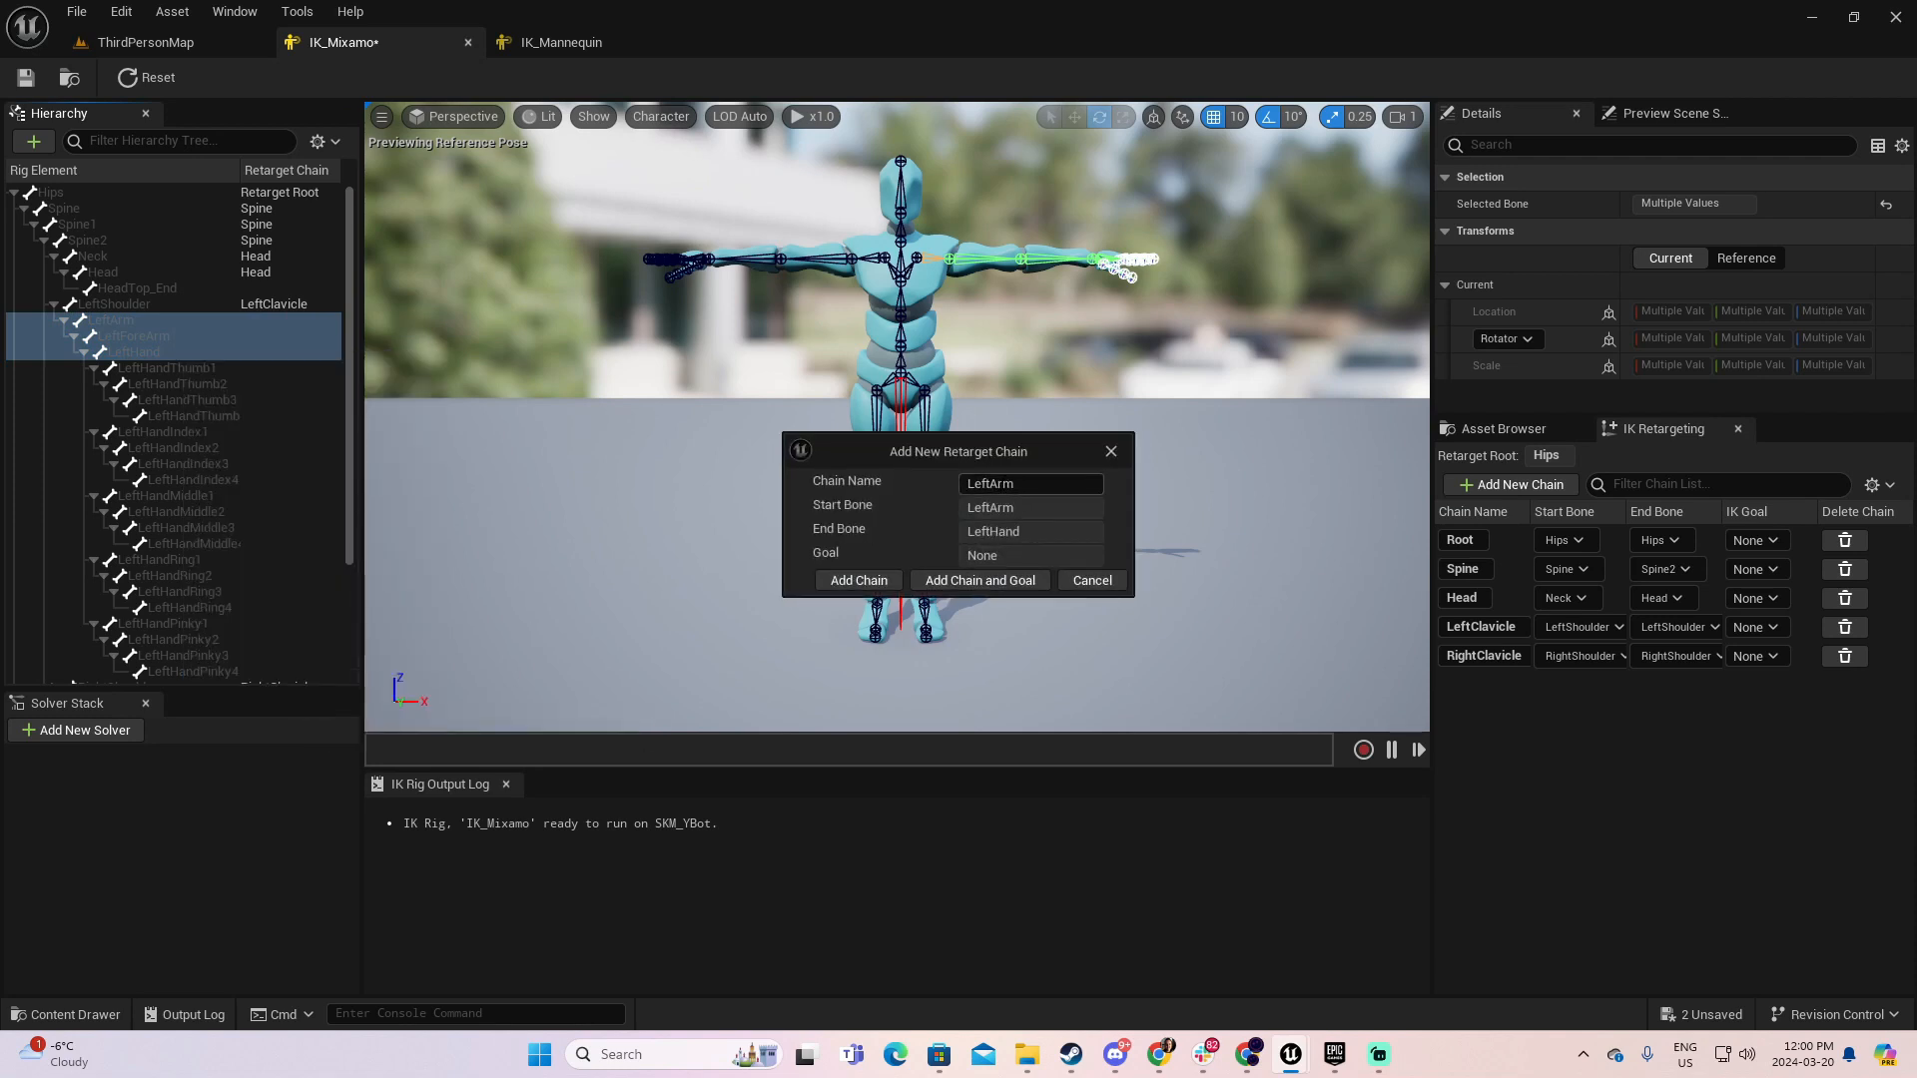
{"action": "left_click", "coordinate": [859, 580]}
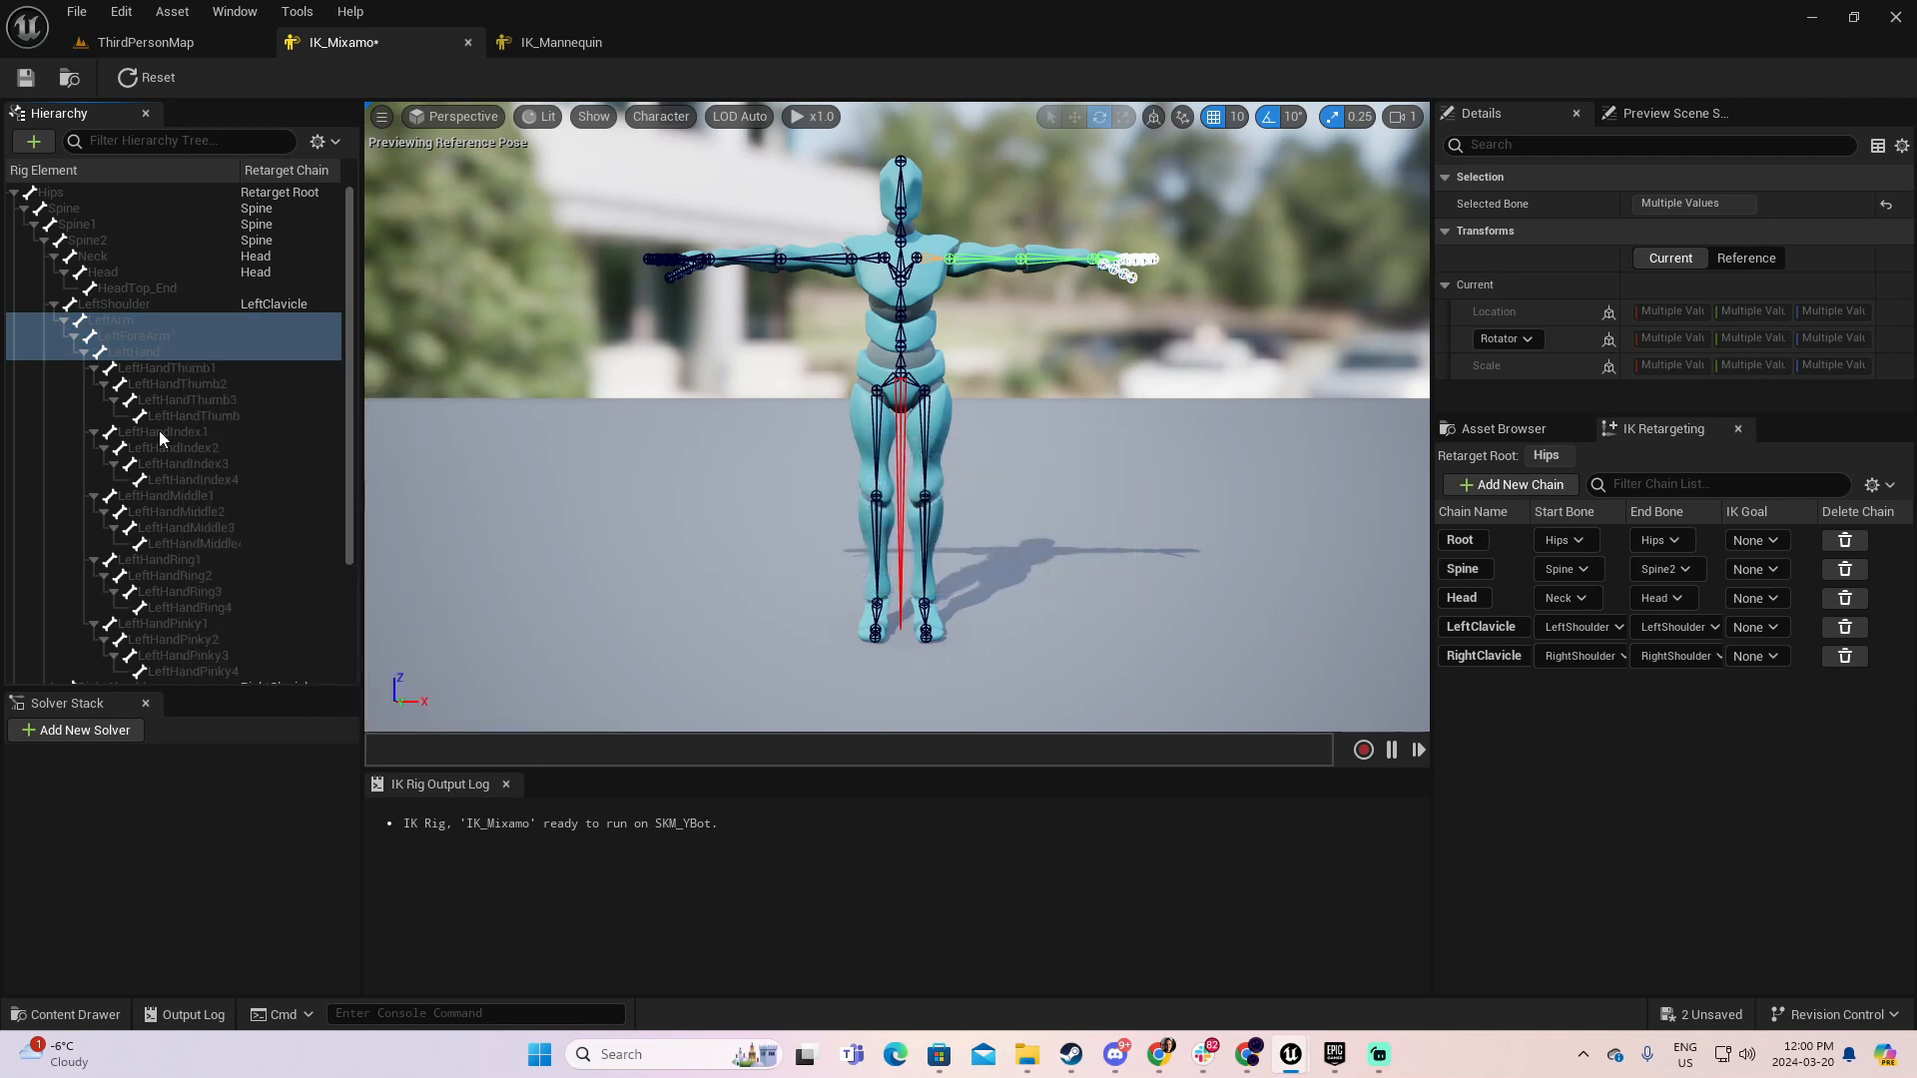
{"action": "left_click", "coordinate": [53, 303]}
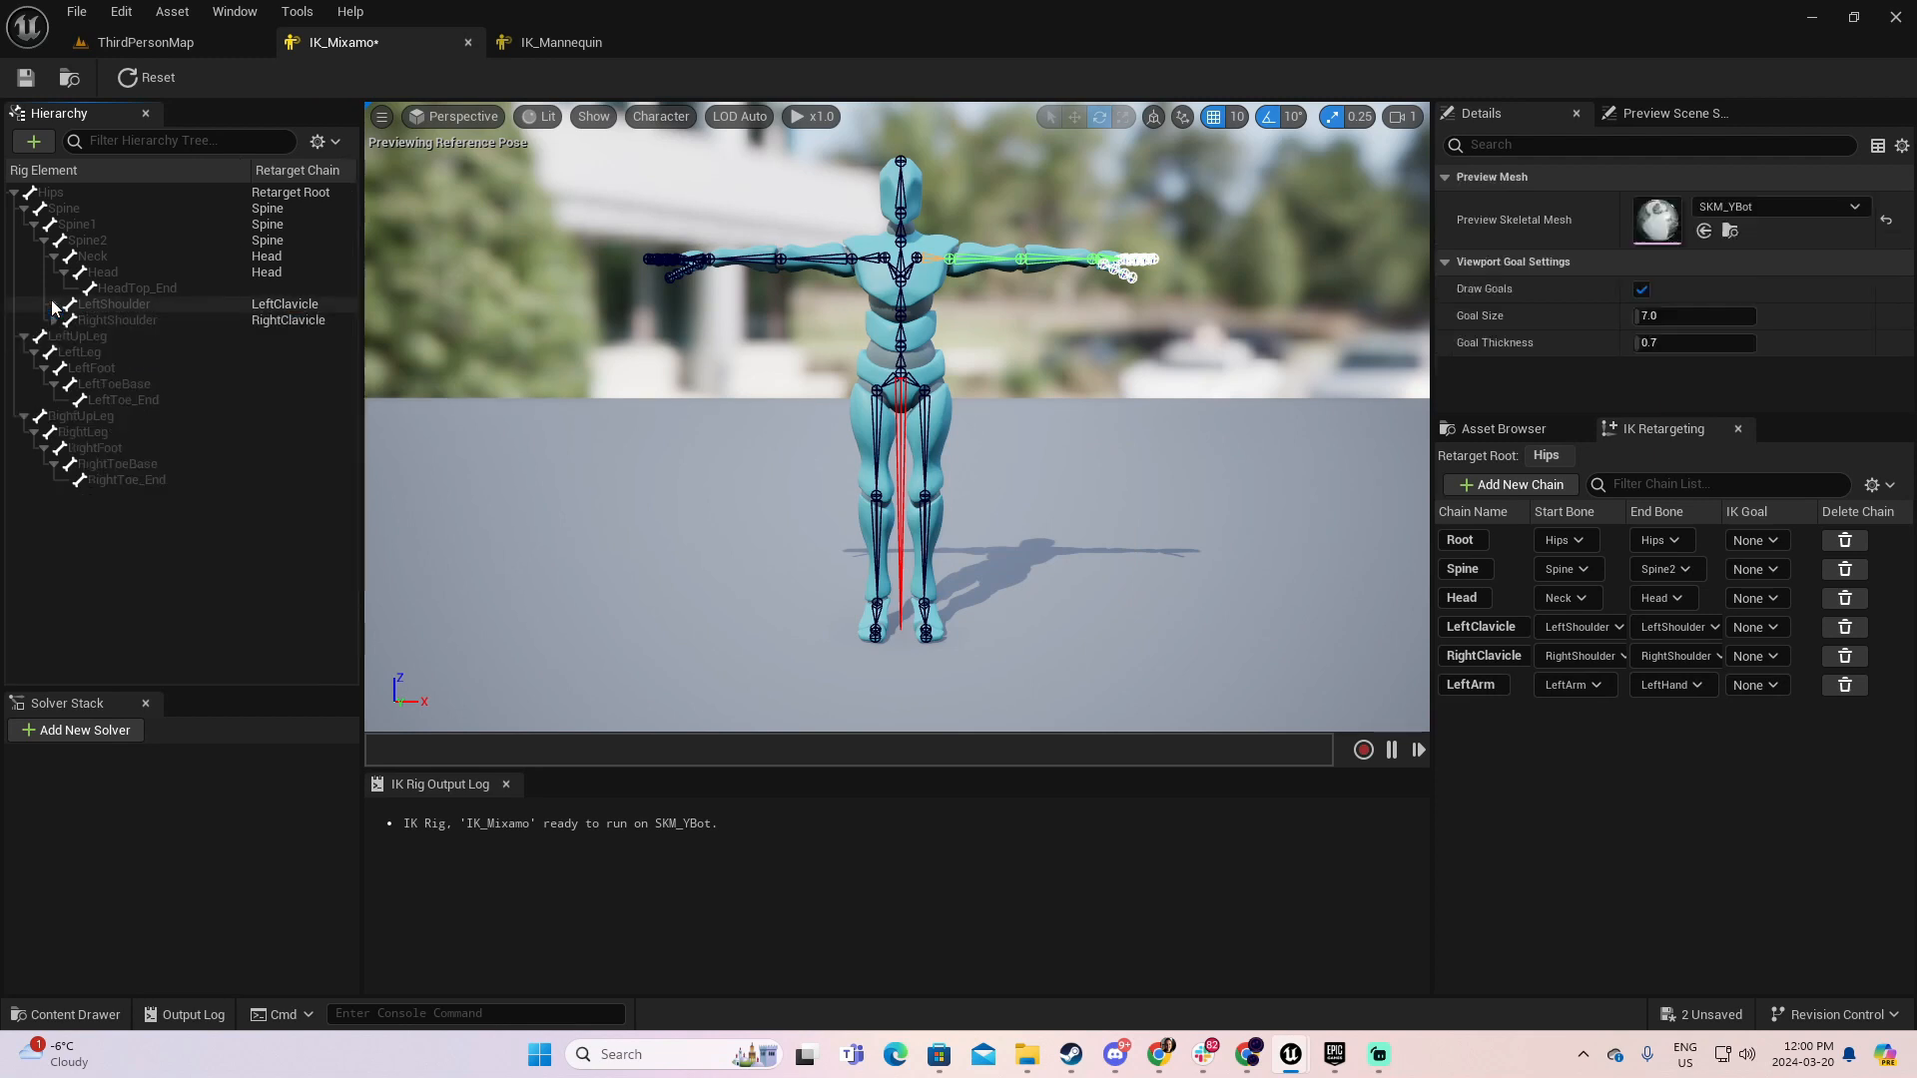
- Add a RightArm retarget chain from RightArm to RightHand without a goal, and collapse the RightShoulder branch in the hierarchy
{"action": "left_click", "coordinate": [53, 319]}
{"action": "left_click", "coordinate": [115, 336]}
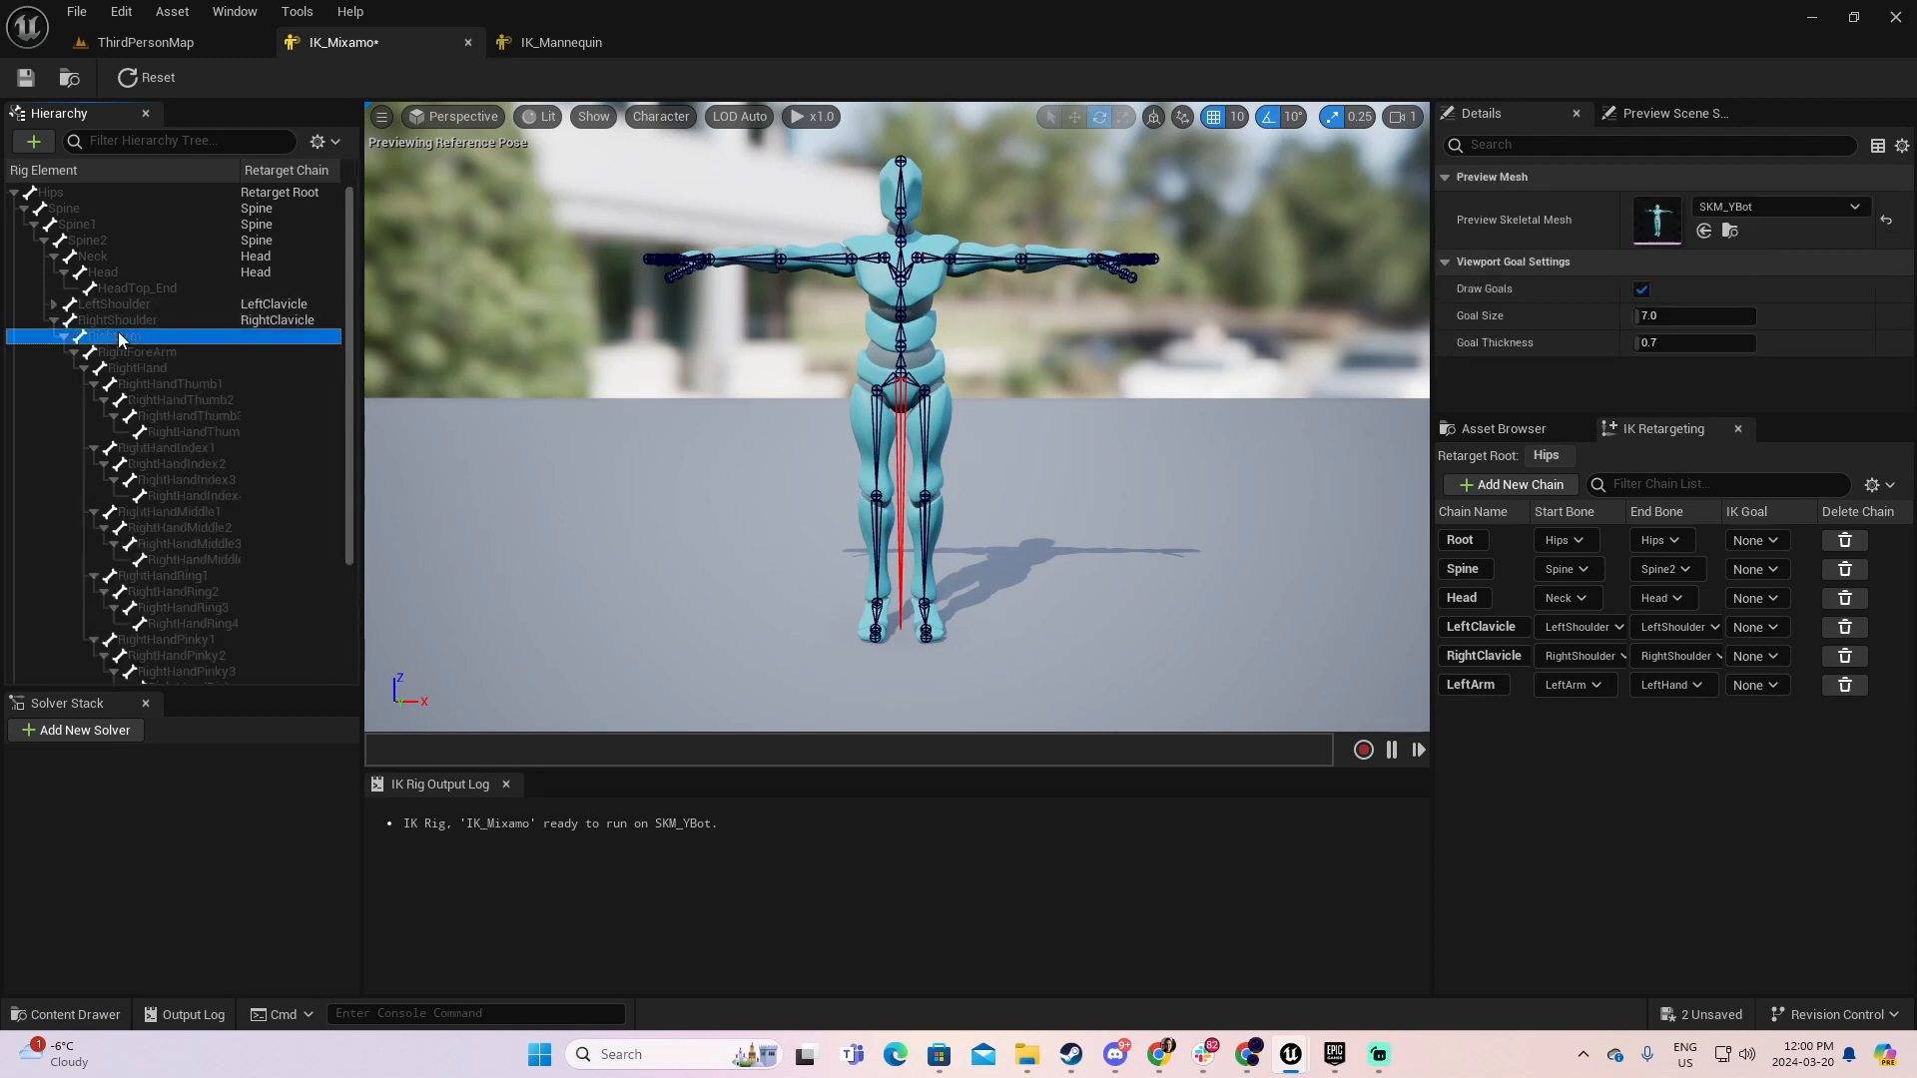
{"action": "left_click", "coordinate": [187, 370], "text": "shift"}
{"action": "right_click", "coordinate": [166, 369]}
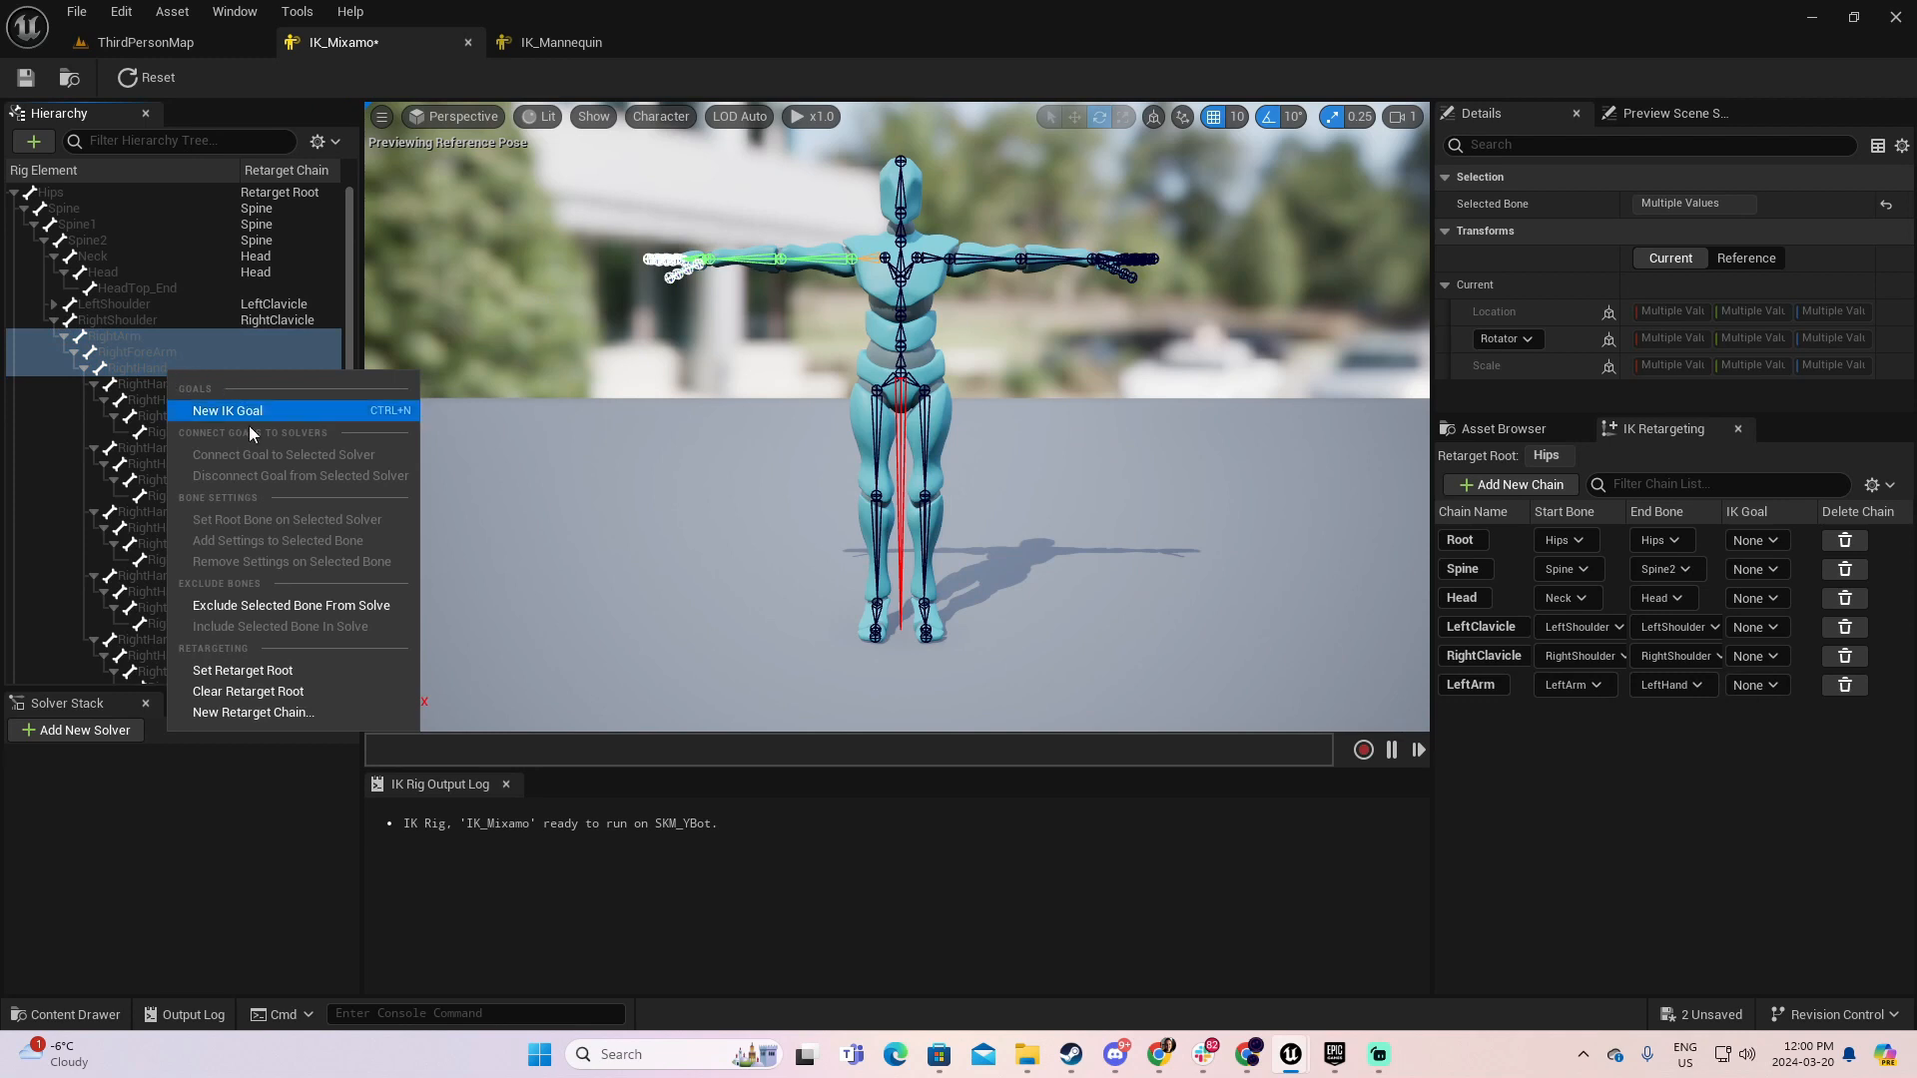
{"action": "left_click", "coordinate": [291, 713]}
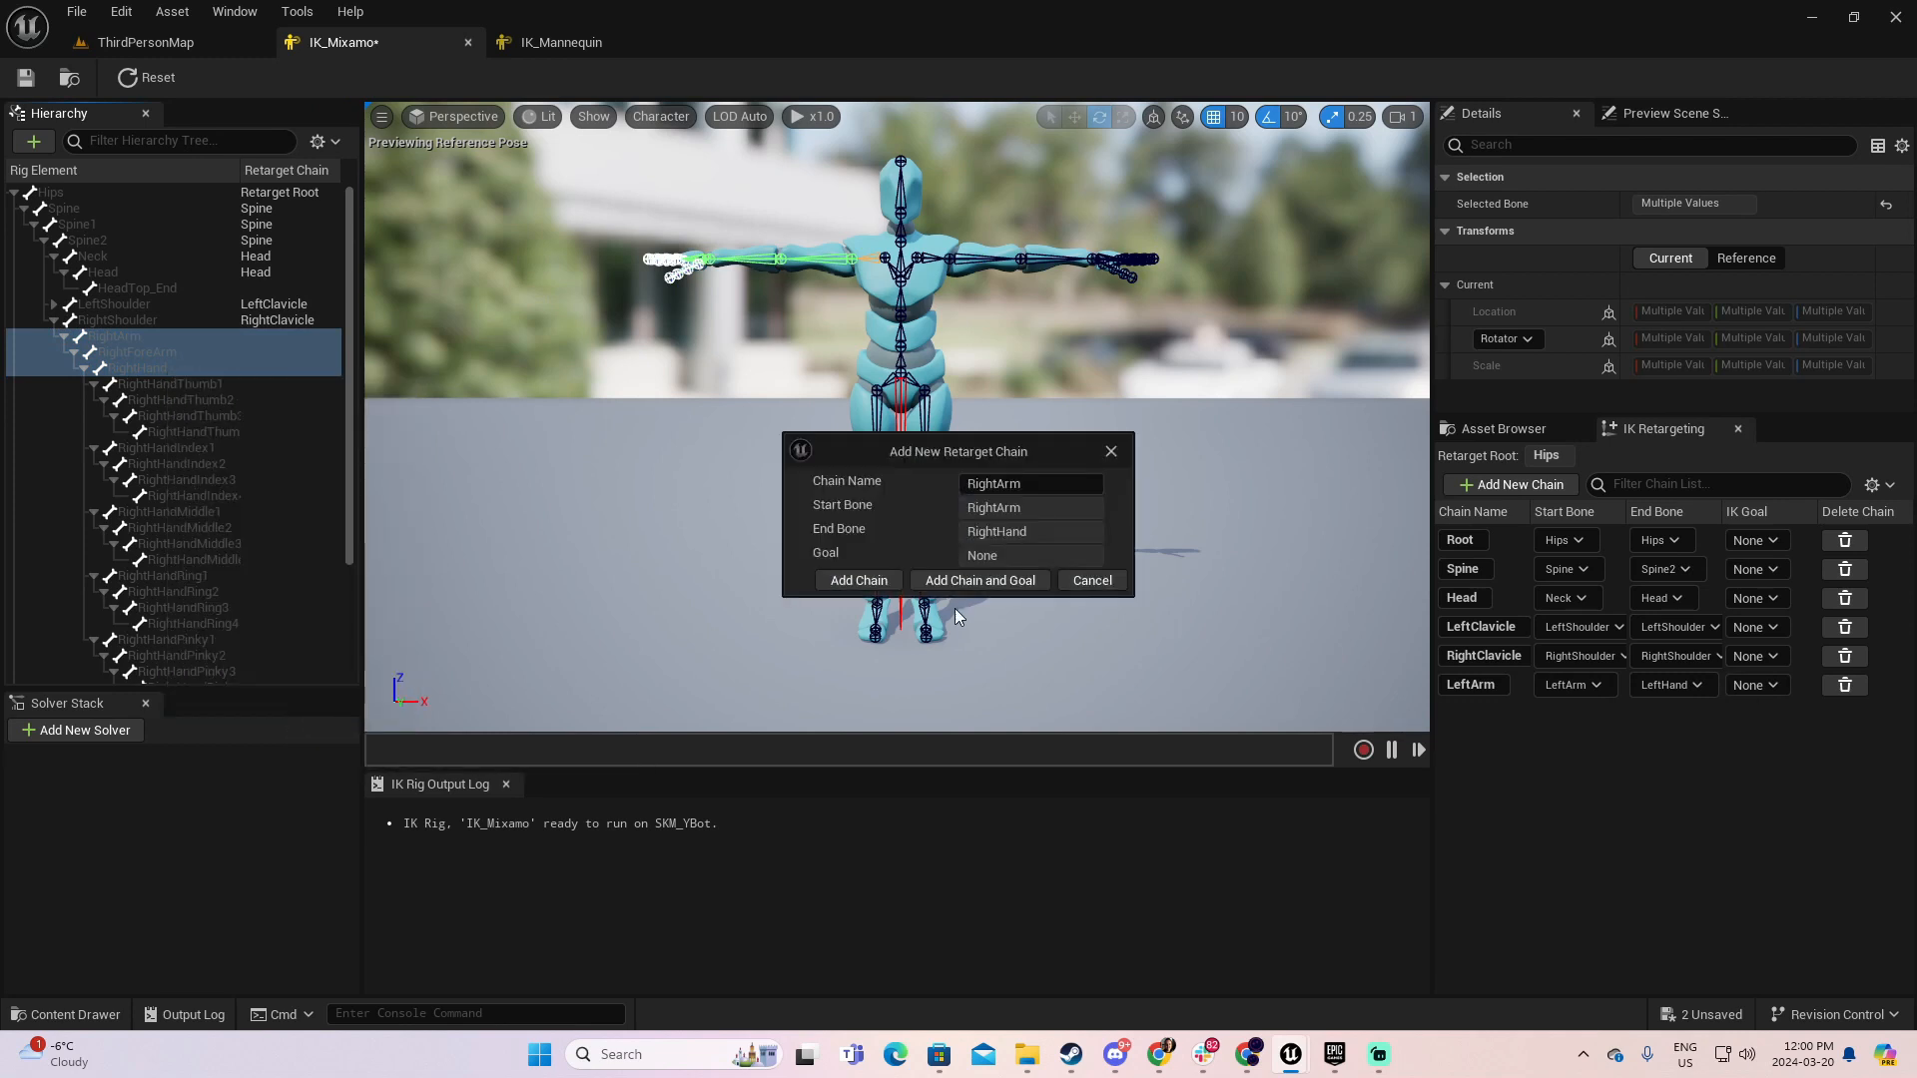
{"action": "left_click", "coordinate": [859, 587]}
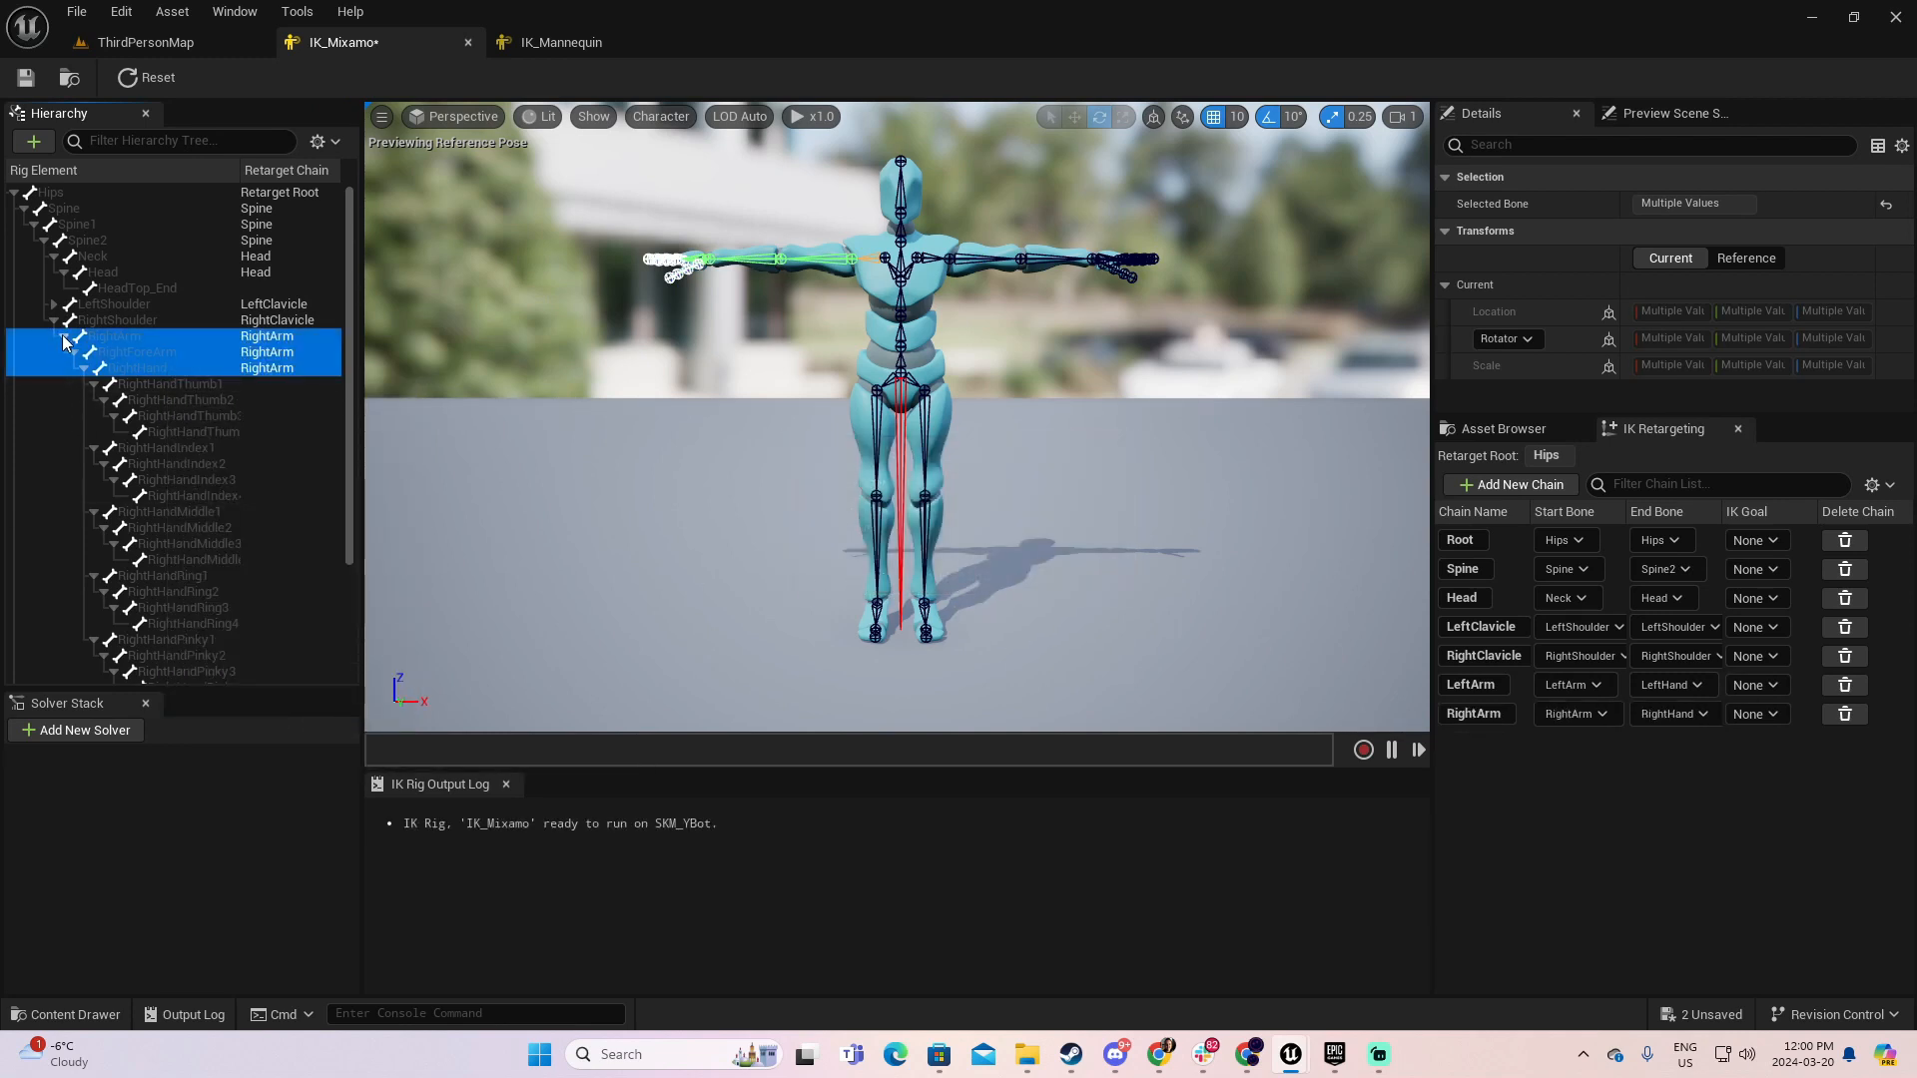
{"action": "left_click", "coordinate": [63, 336]}
{"action": "left_click", "coordinate": [56, 320]}
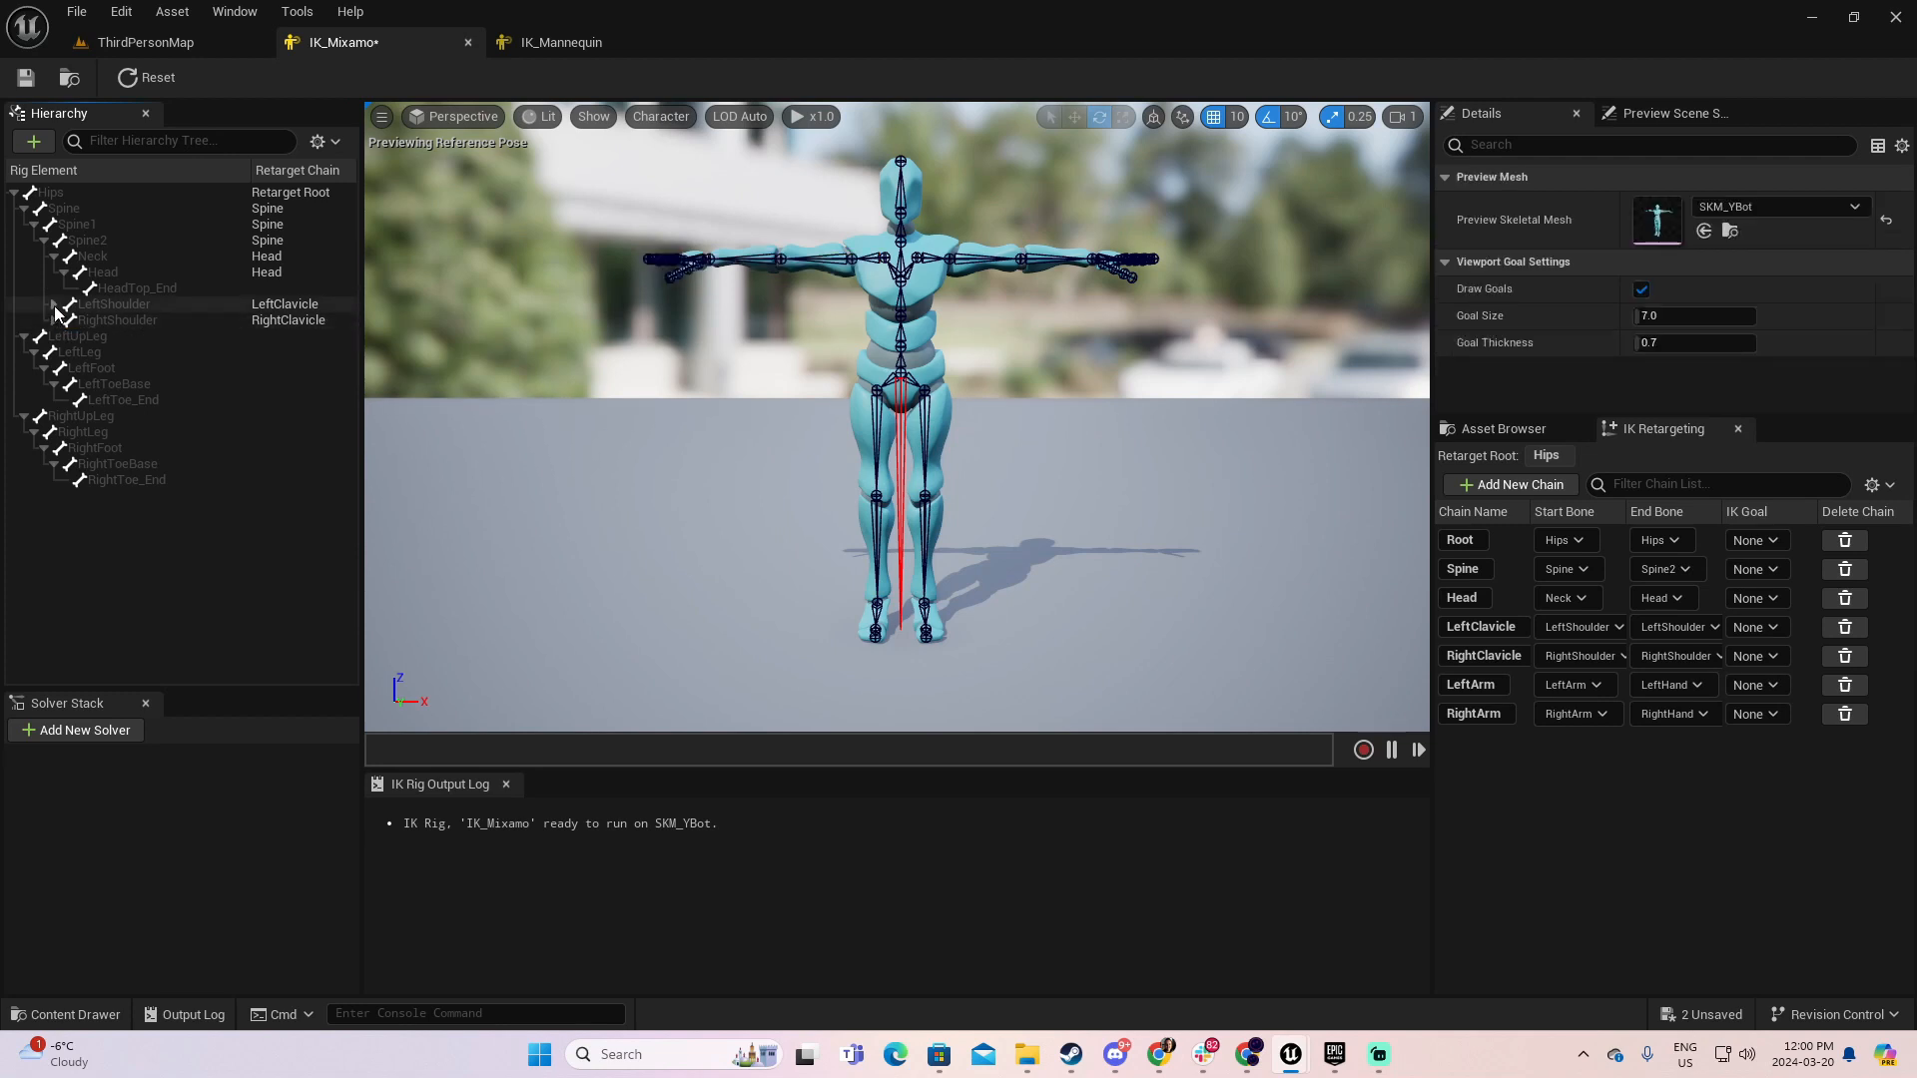
- Expand the LeftShoulder branch and check which bones the LeftIndex finger chain covers in IK_Mannequin, returning to IK_Mixamo
{"action": "left_click", "coordinate": [57, 305]}
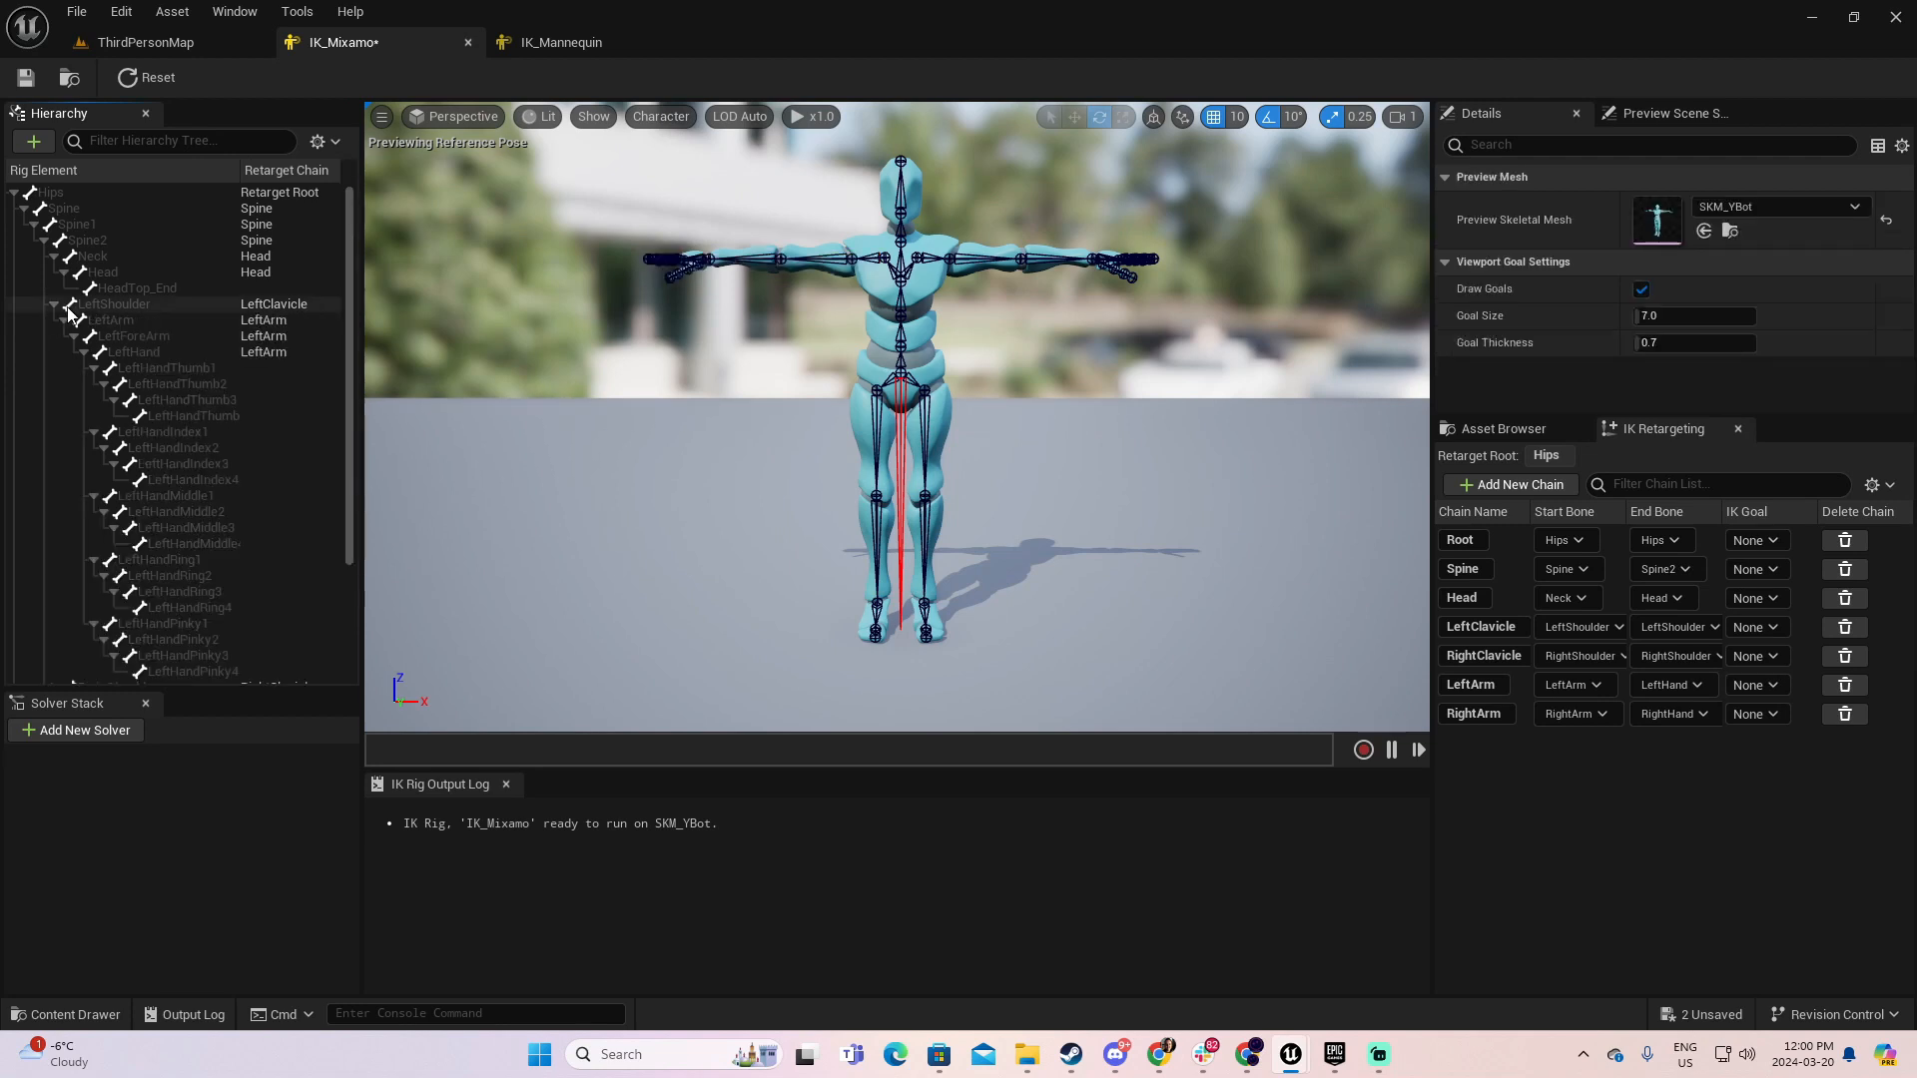
{"action": "left_click", "coordinate": [200, 368]}
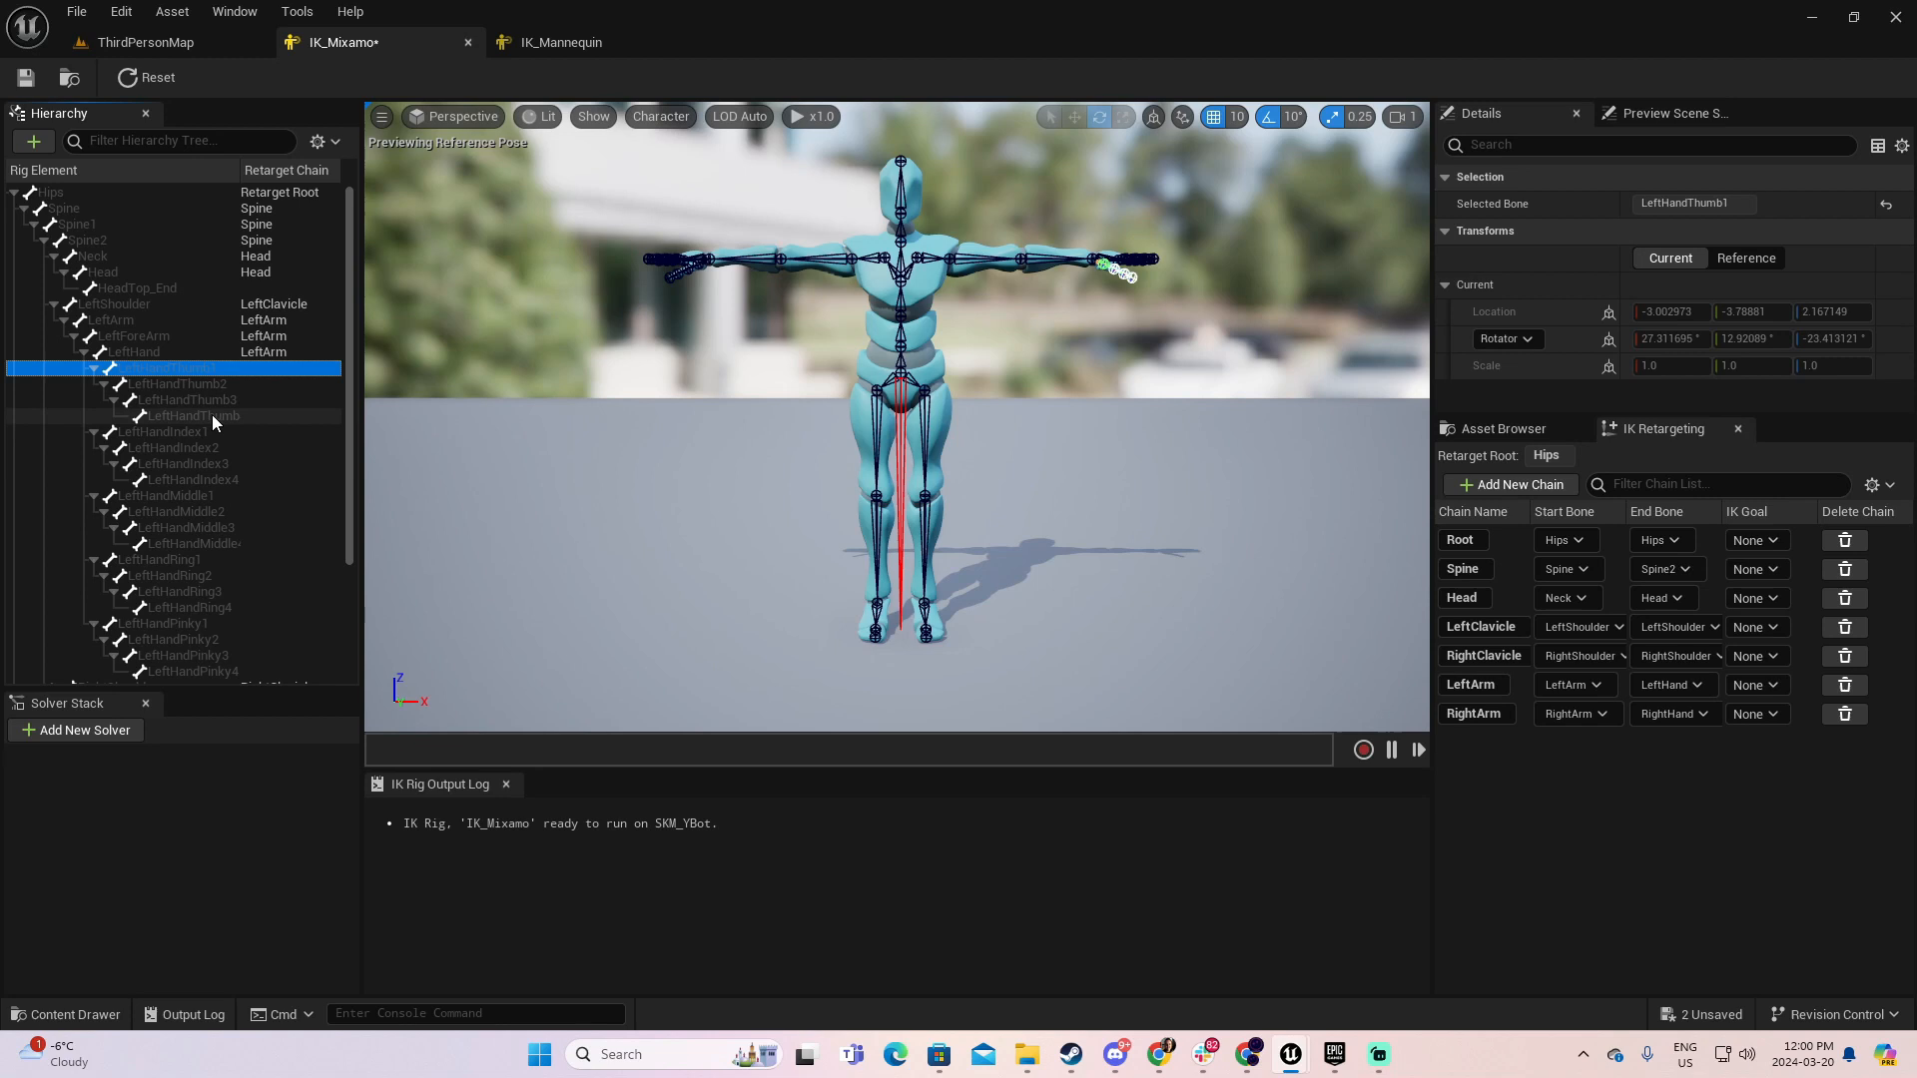
{"action": "left_click", "coordinate": [560, 43]}
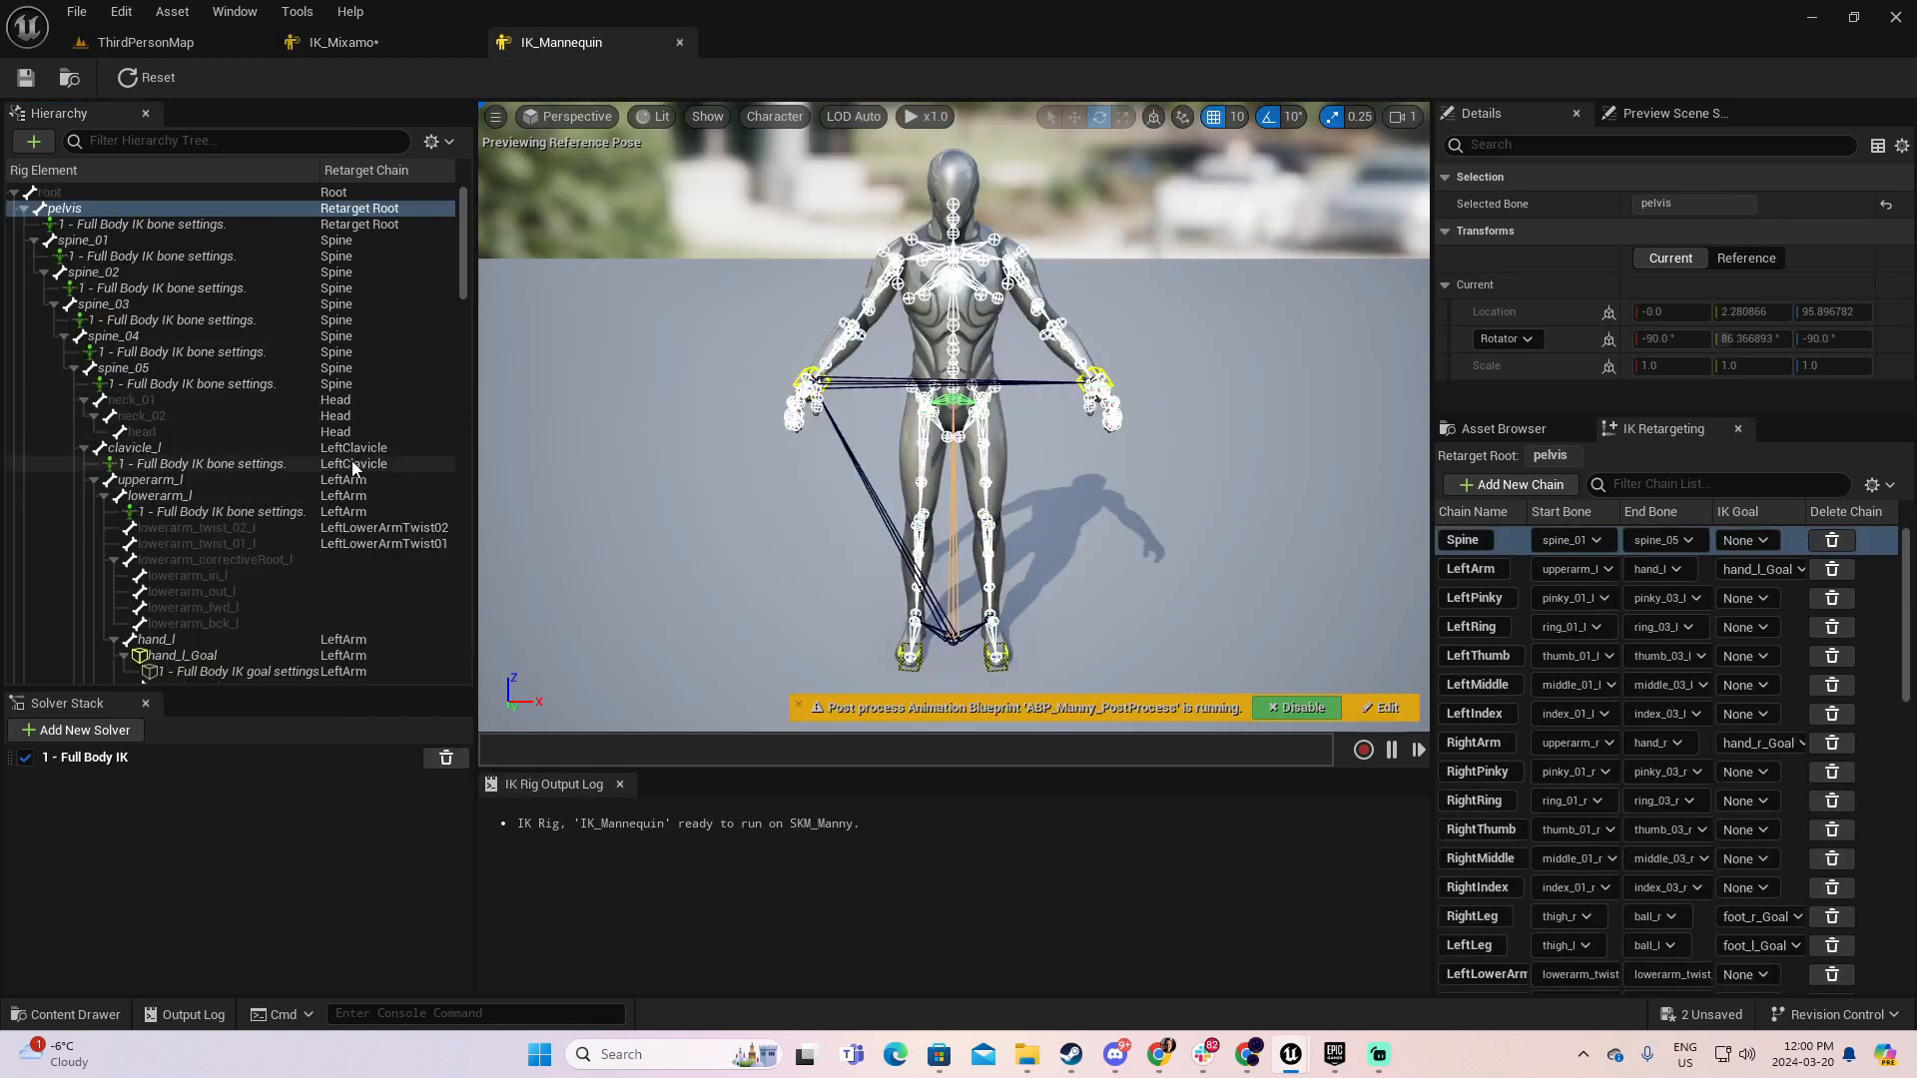
{"action": "scroll", "coordinate": [379, 361], "scroll_direction": "down", "scroll_amount": 1}
{"action": "scroll", "coordinate": [381, 358], "scroll_direction": "down", "scroll_amount": 6}
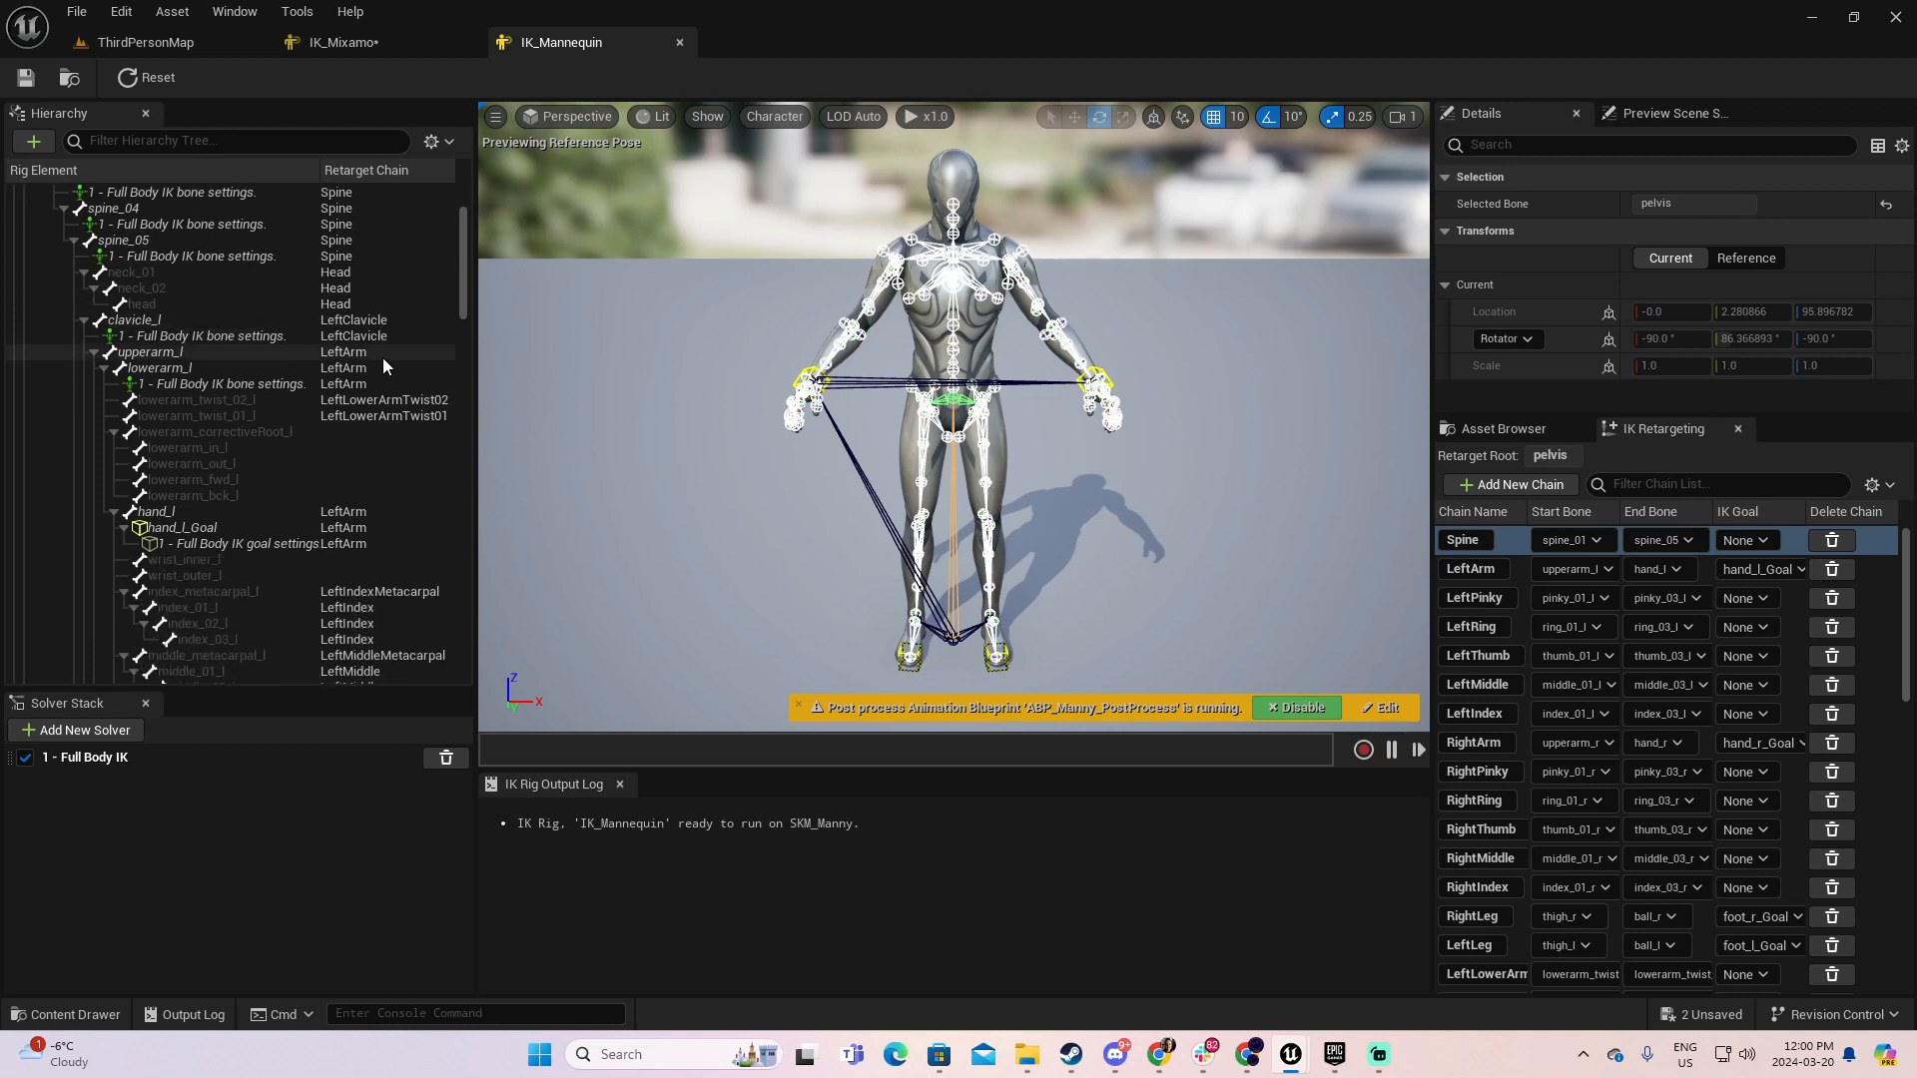
{"action": "left_click", "coordinate": [350, 449]}
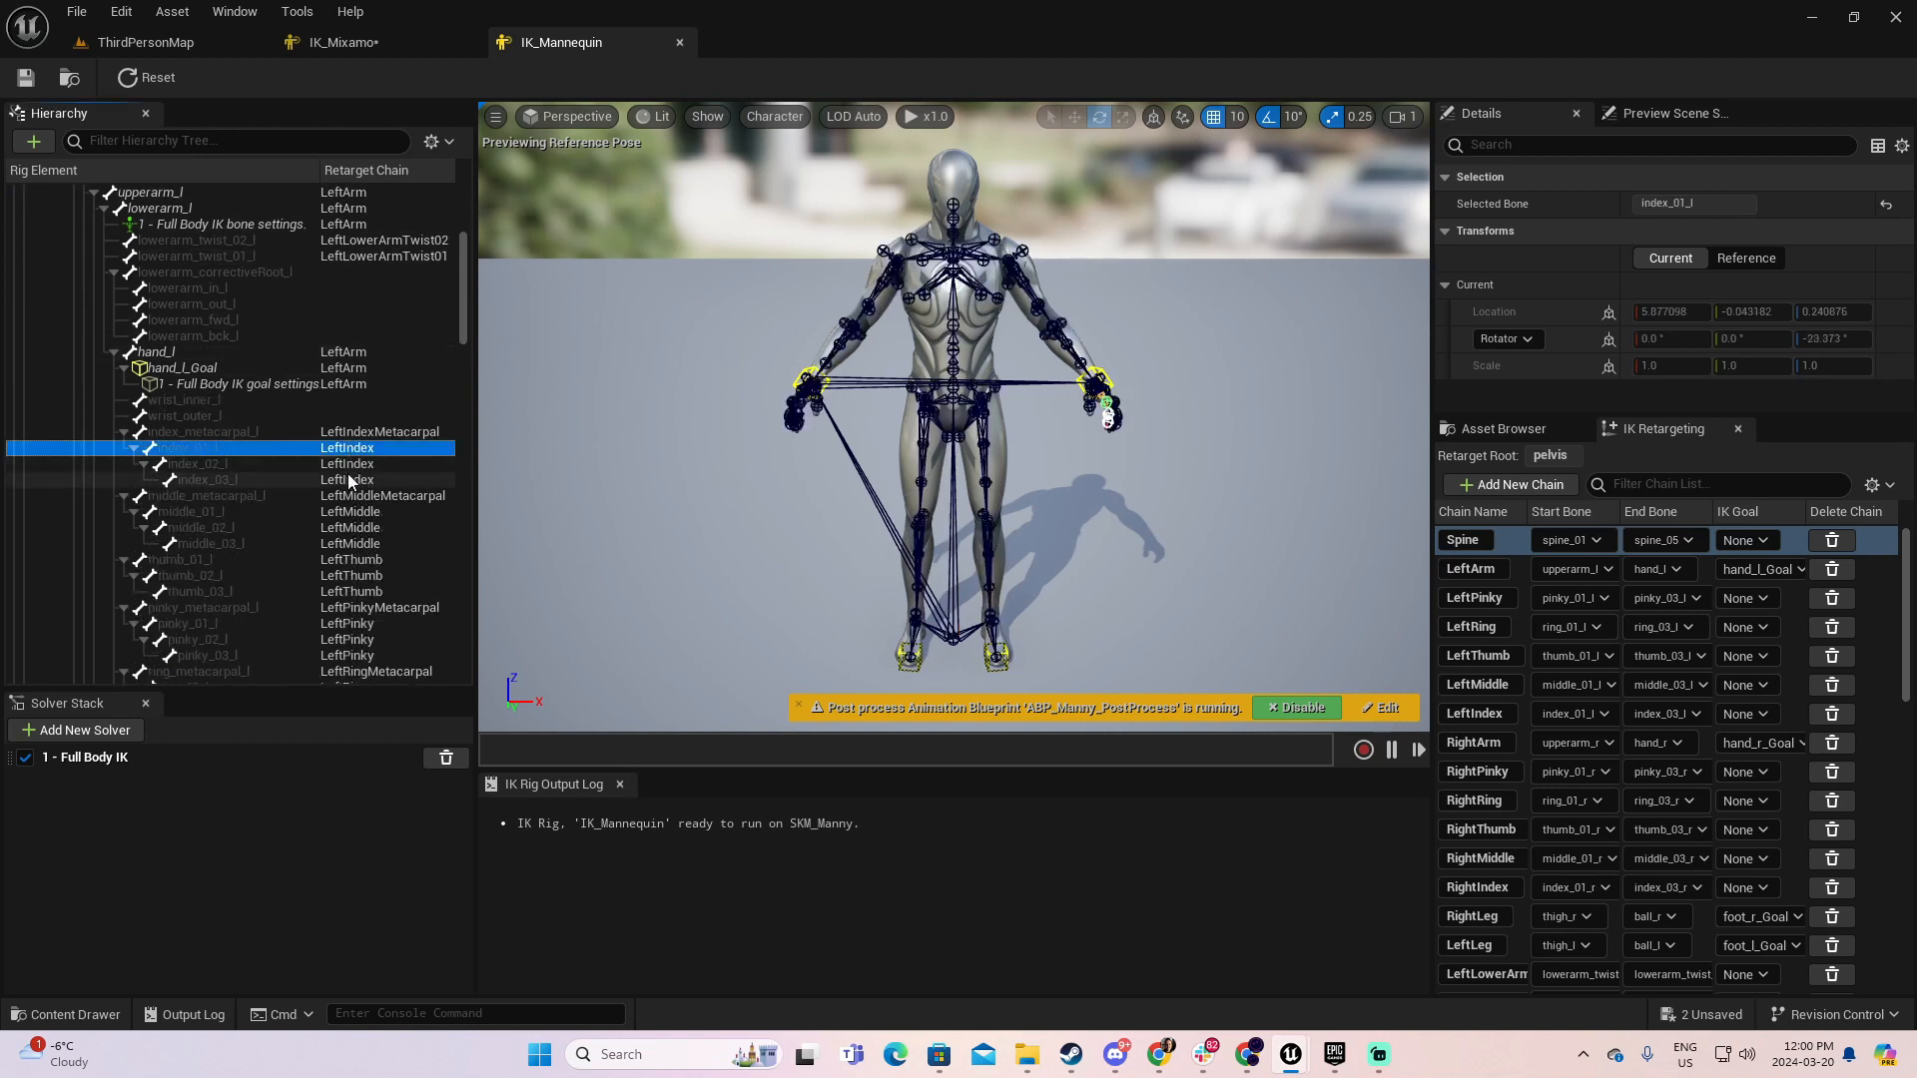
{"action": "left_click", "coordinate": [354, 481], "text": "shift"}
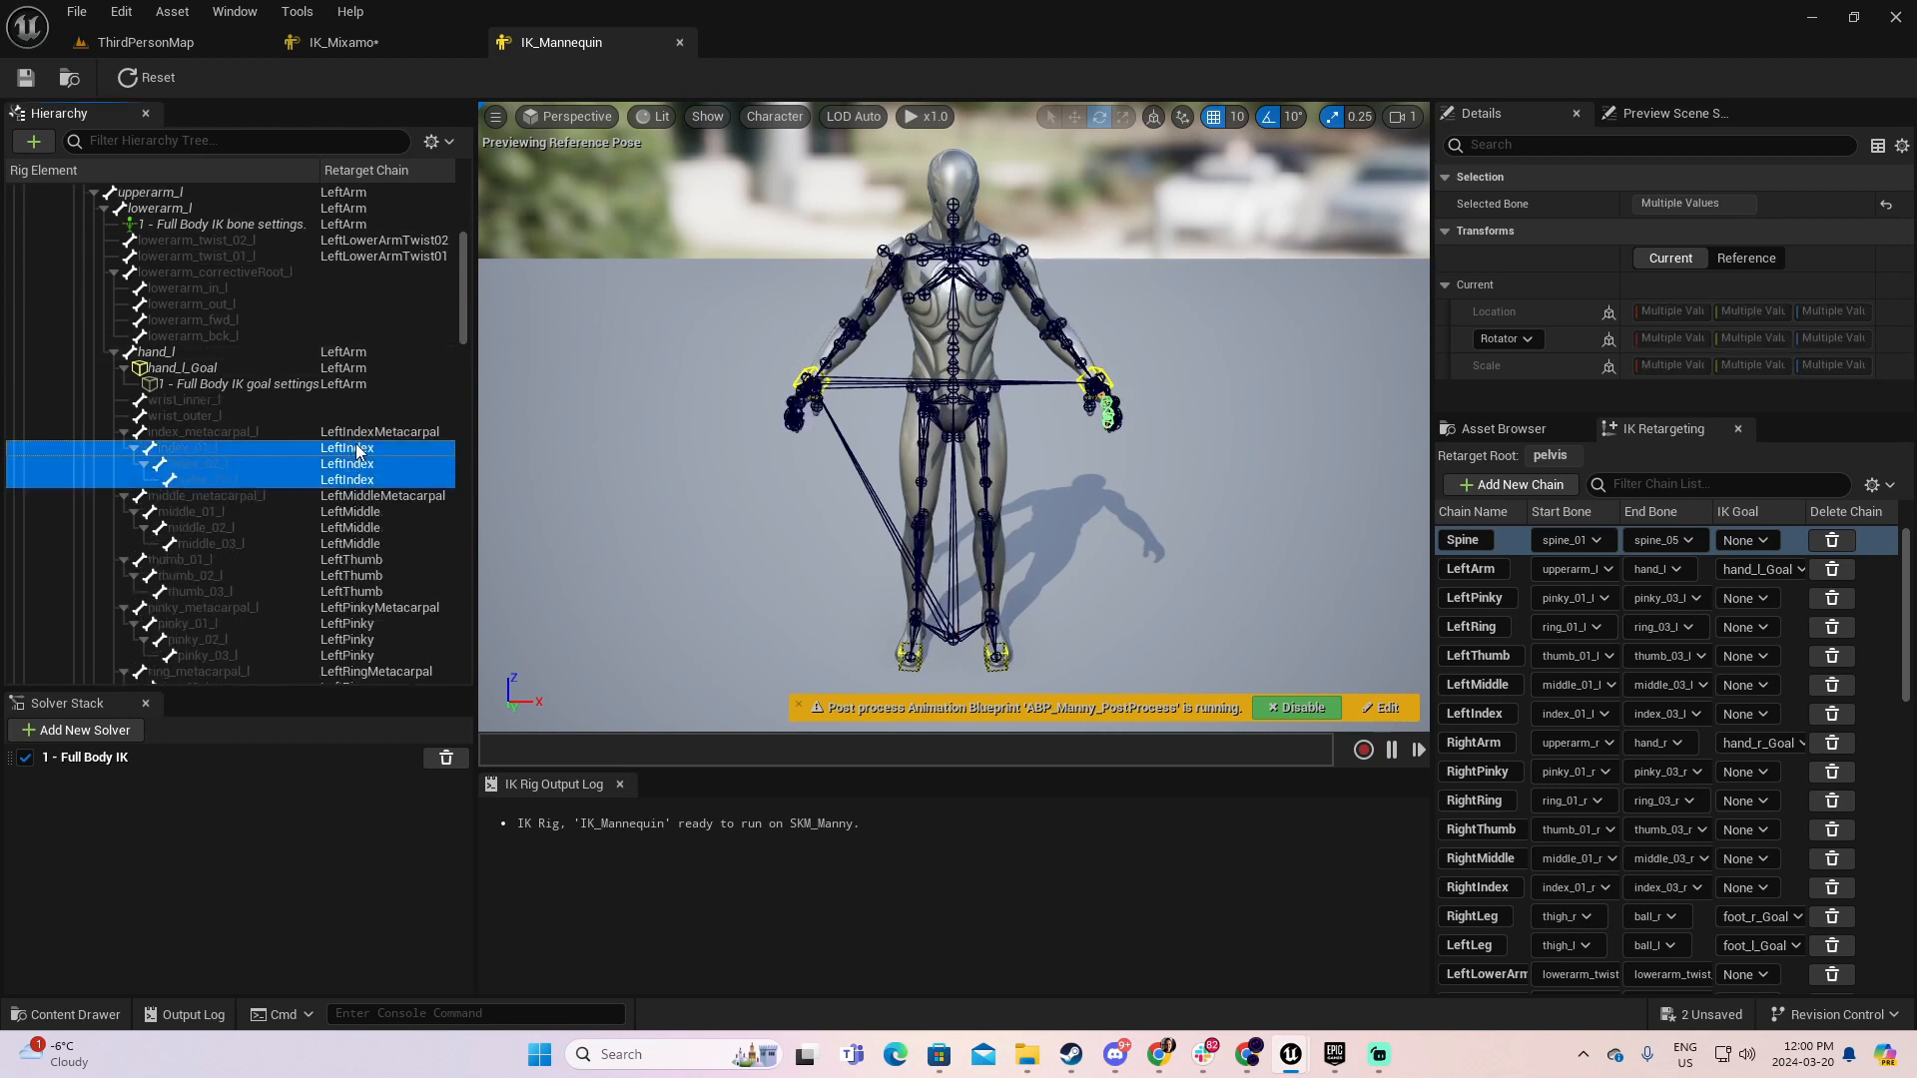
{"action": "left_click", "coordinate": [405, 38]}
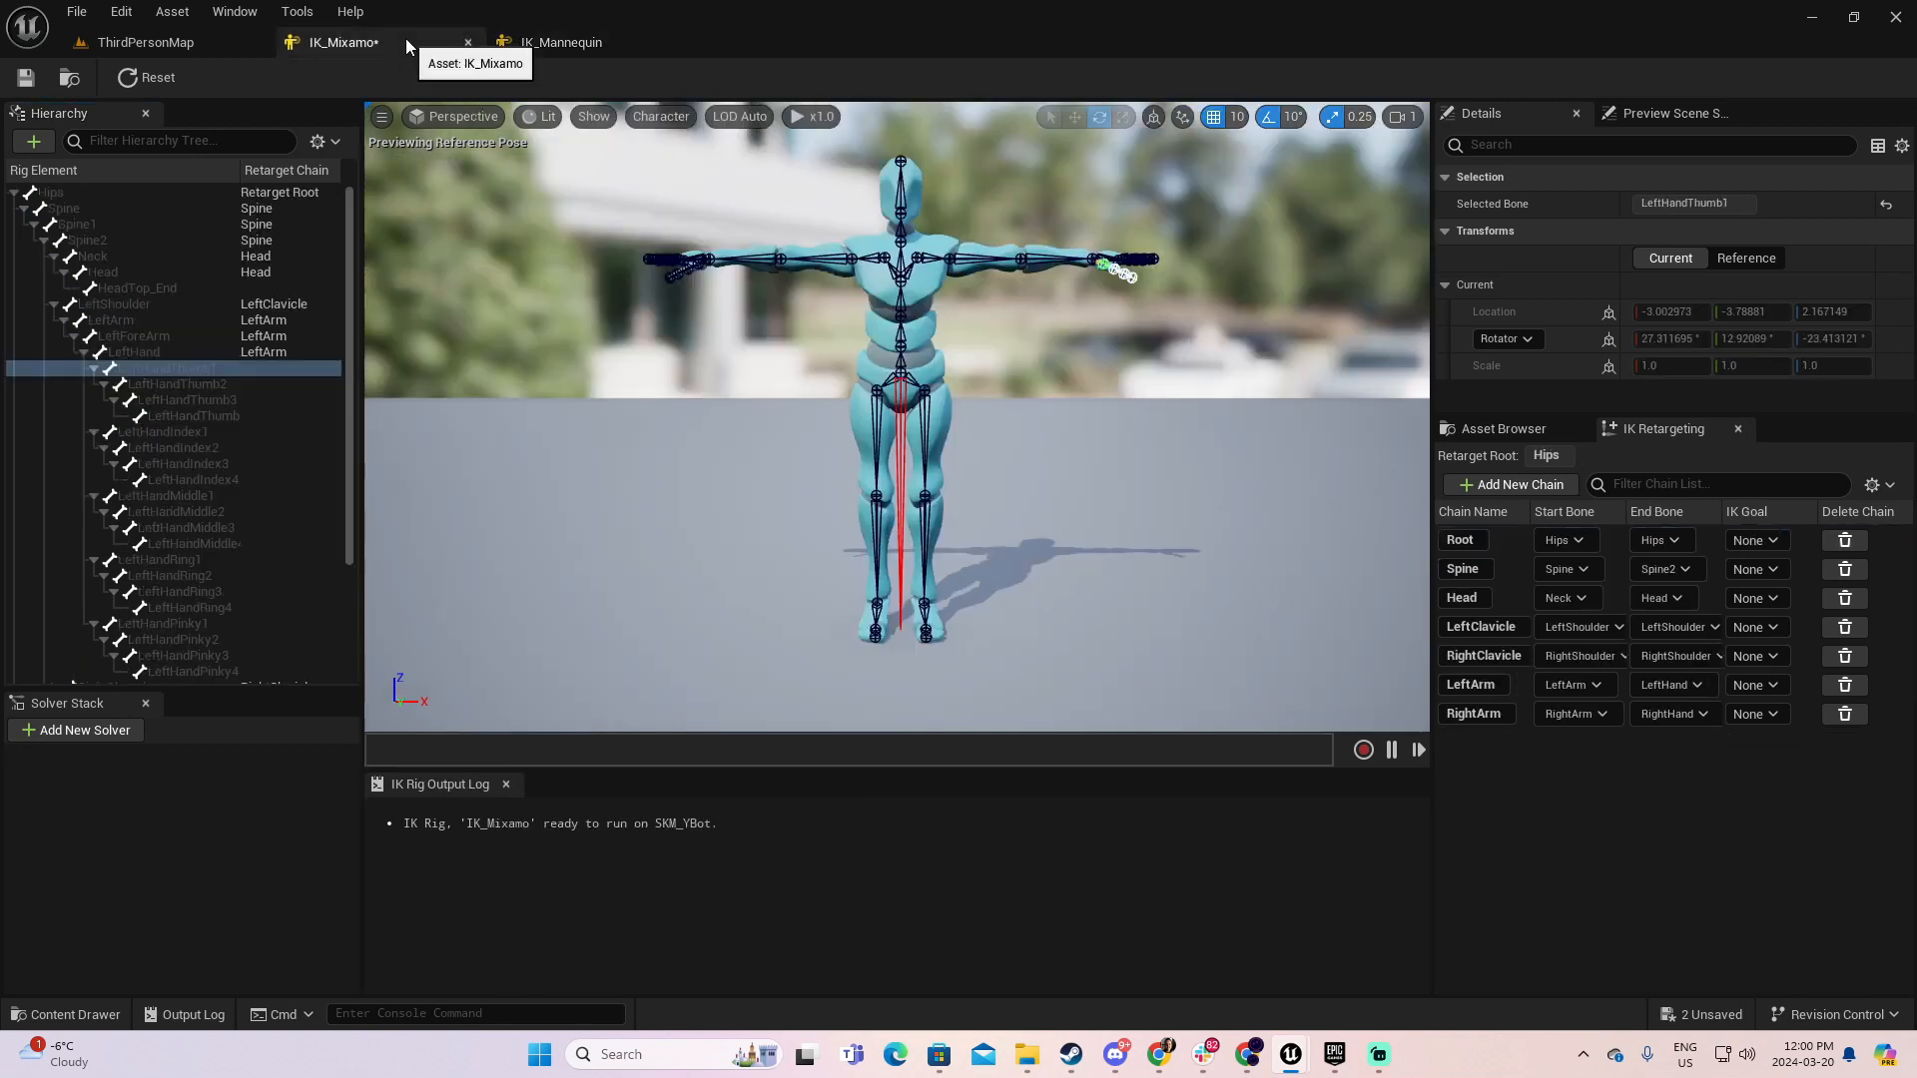
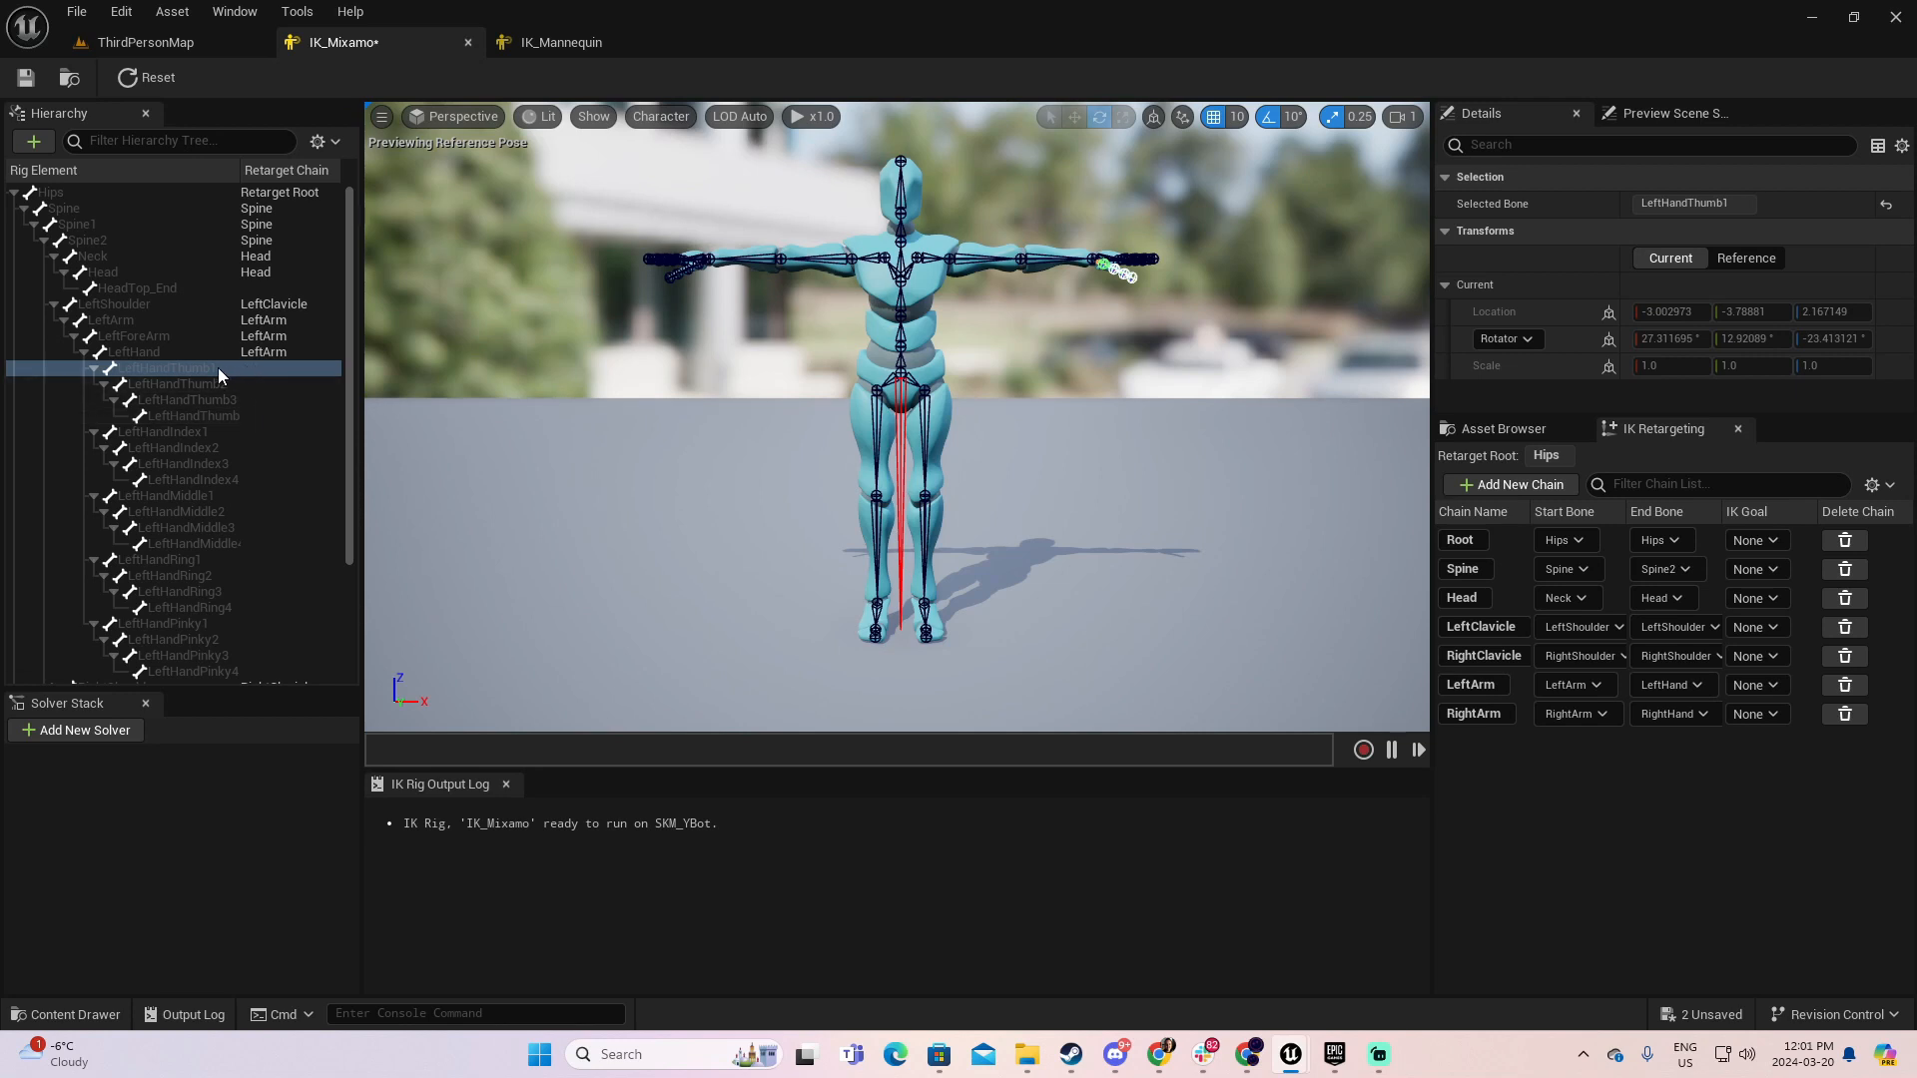
- Add a retarget chain named LeftThumb from LeftHandThumb1 to LeftHandThumb3, without a goal
{"action": "left_click", "coordinate": [240, 364]}
{"action": "left_click", "coordinate": [254, 401], "text": "shift"}
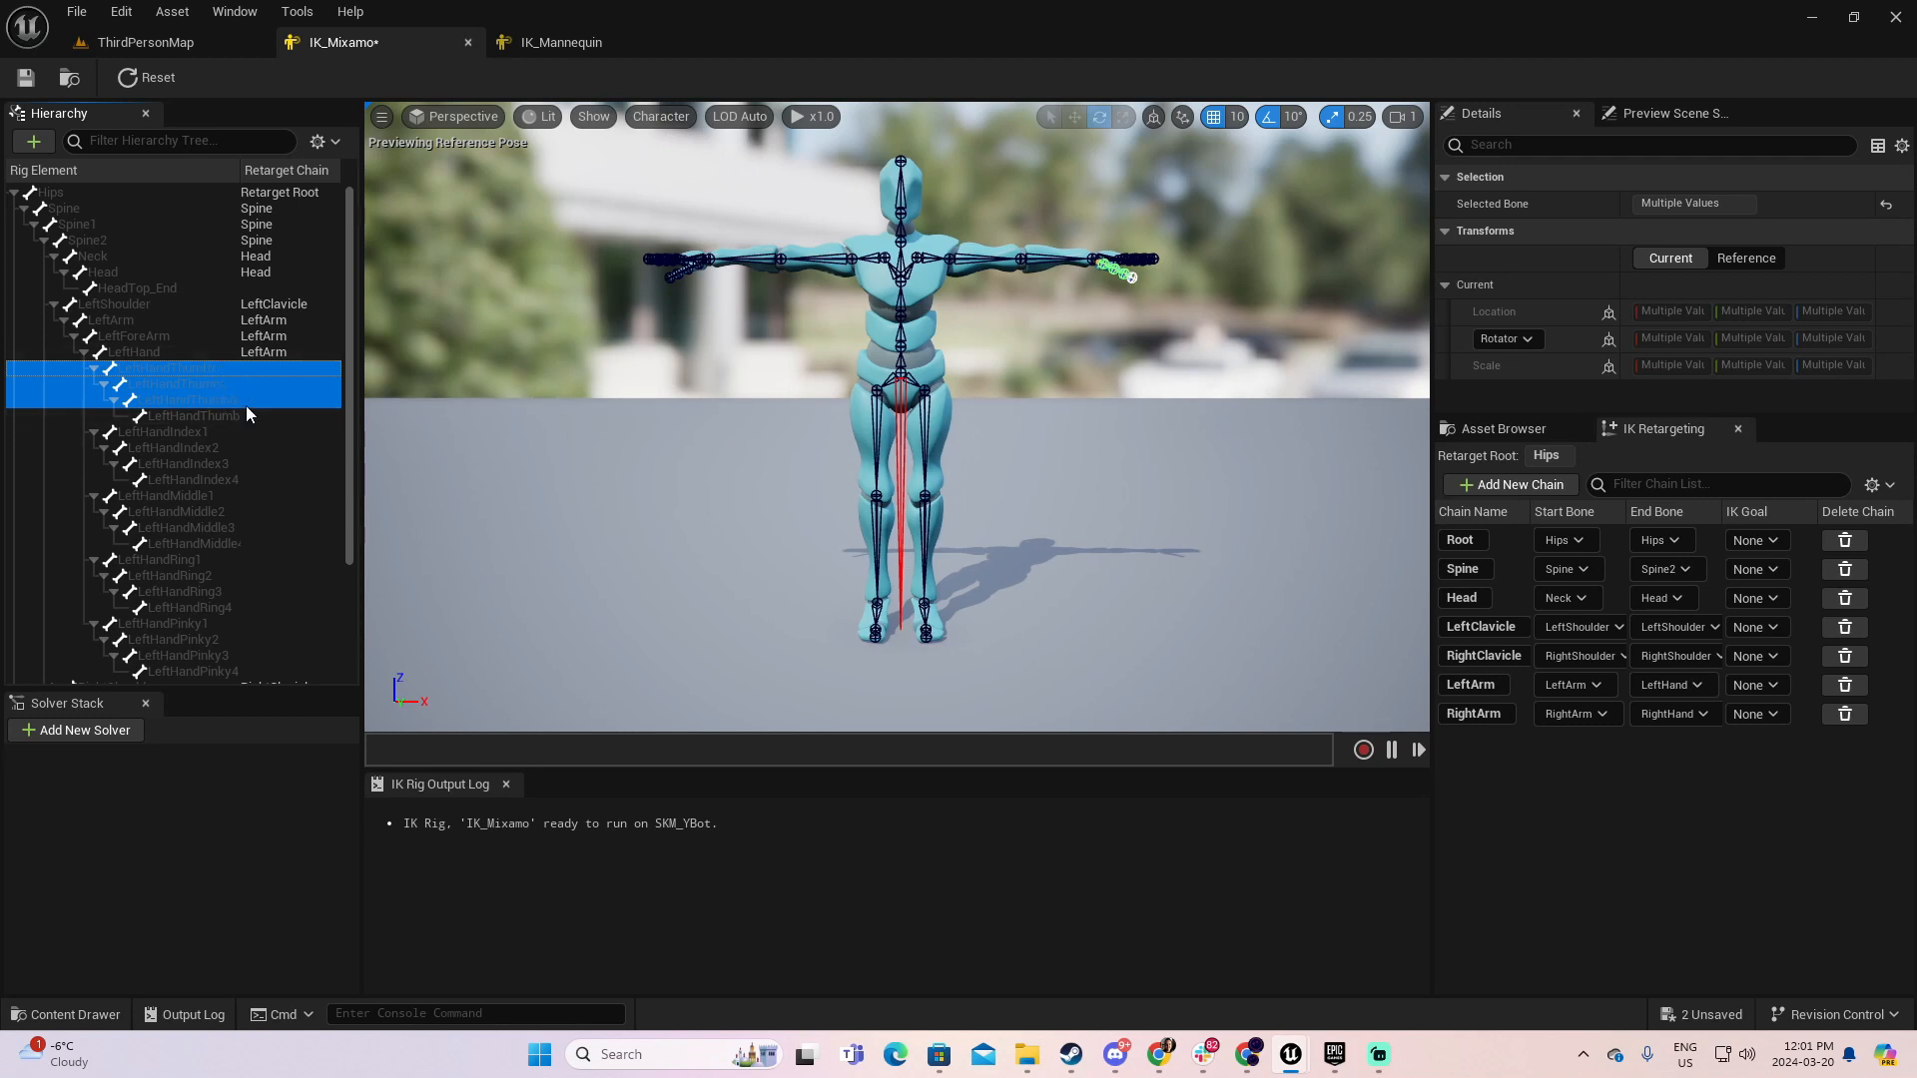
{"action": "right_click", "coordinate": [246, 399]}
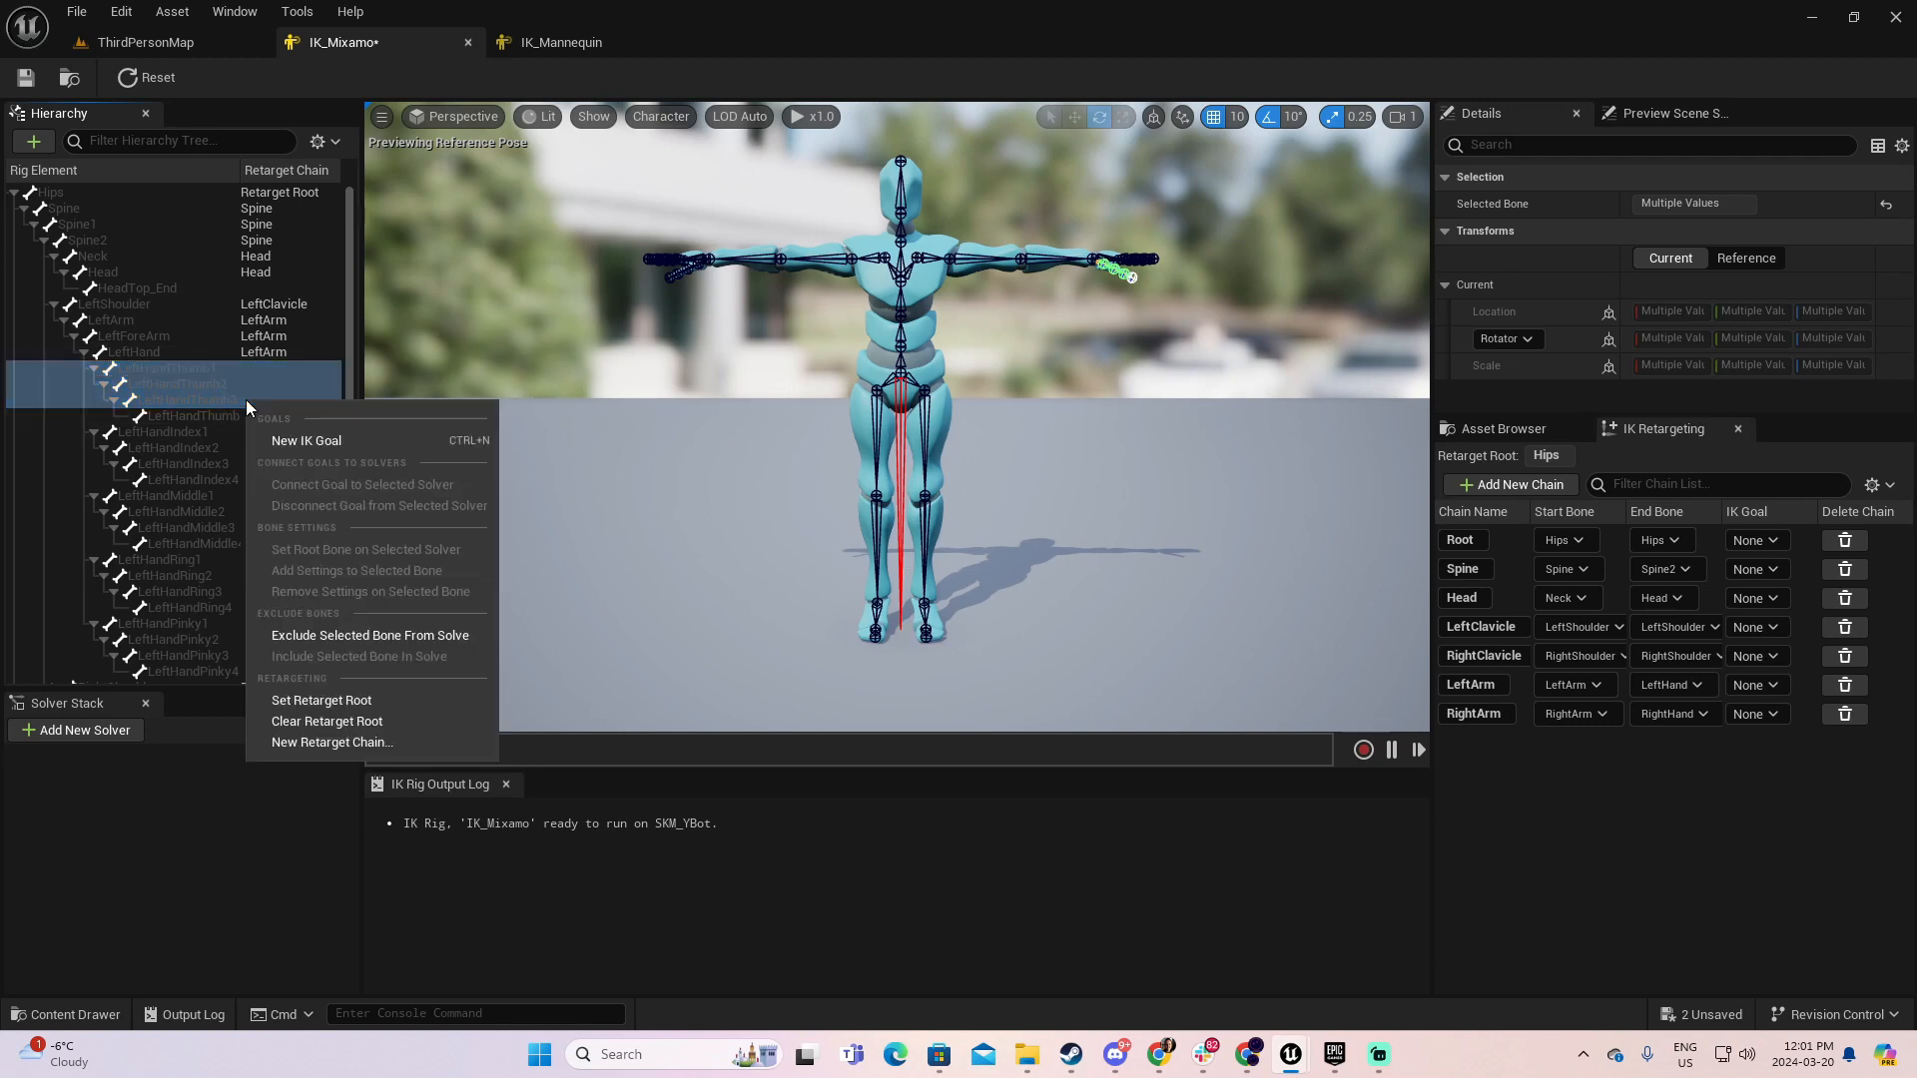
{"action": "left_click", "coordinate": [344, 743]}
{"action": "left_click", "coordinate": [1029, 487]}
{"action": "type", "text": "L"}
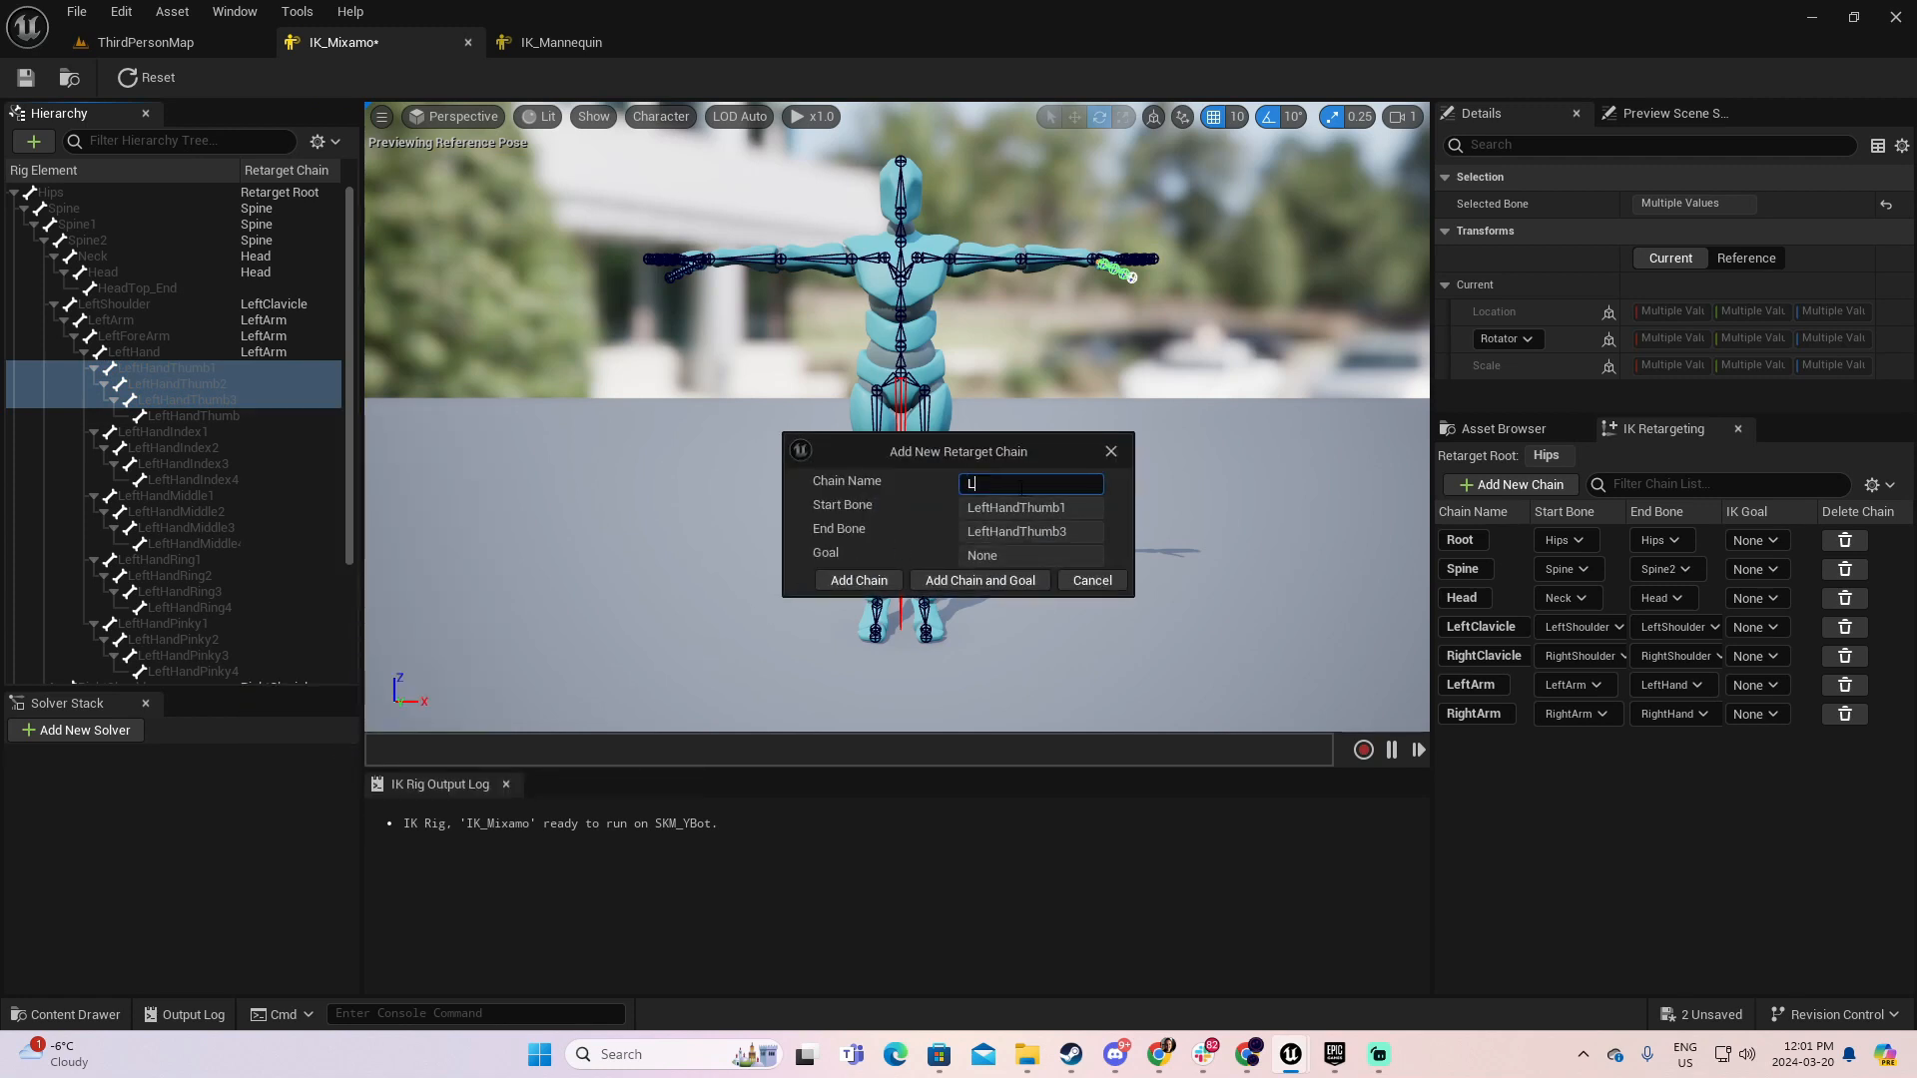
{"action": "type", "text": "eftThumb"}
{"action": "left_click", "coordinate": [859, 580]}
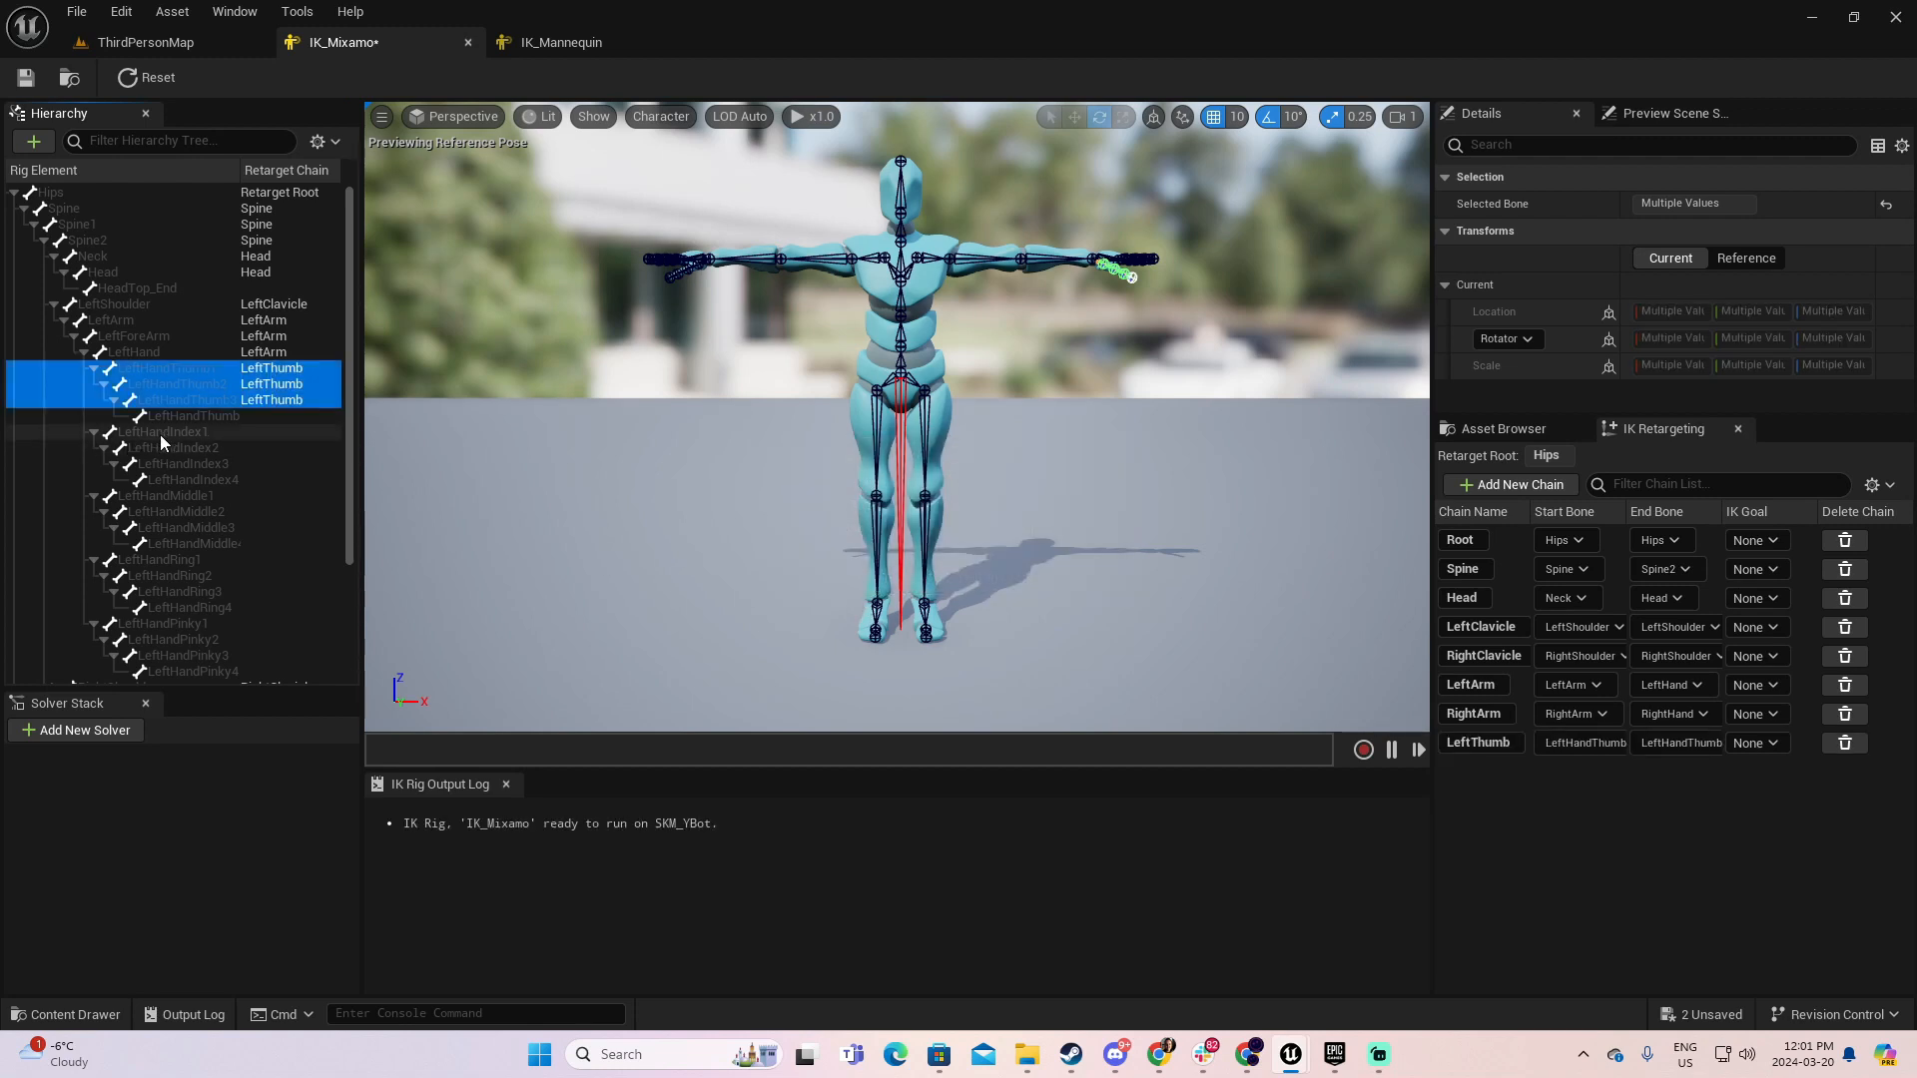
- Add a retarget chain named LeftIndex from LeftHandIndex1 to LeftHandIndex3, without a goal
{"action": "left_click", "coordinate": [160, 435]}
{"action": "left_click", "coordinate": [207, 463], "text": "shift"}
{"action": "right_click", "coordinate": [207, 464]}
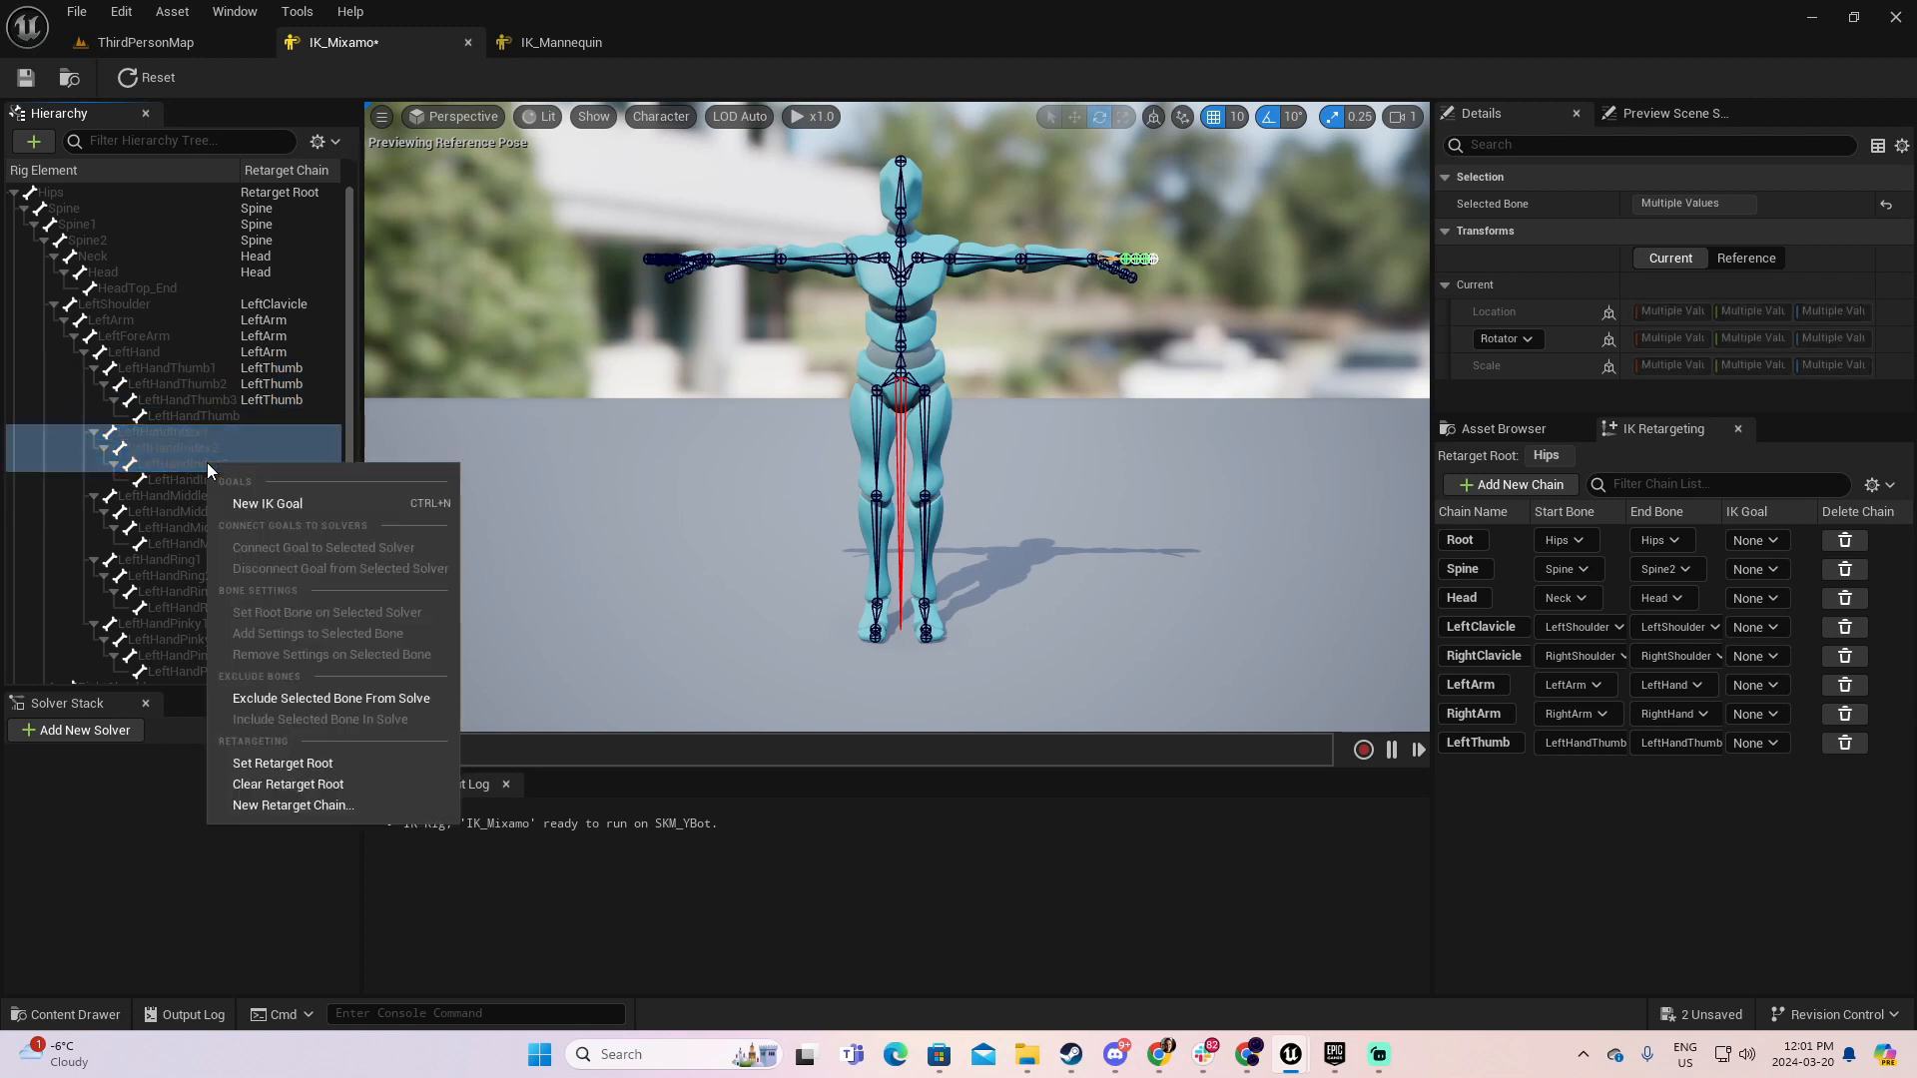
{"action": "left_click", "coordinate": [344, 803]}
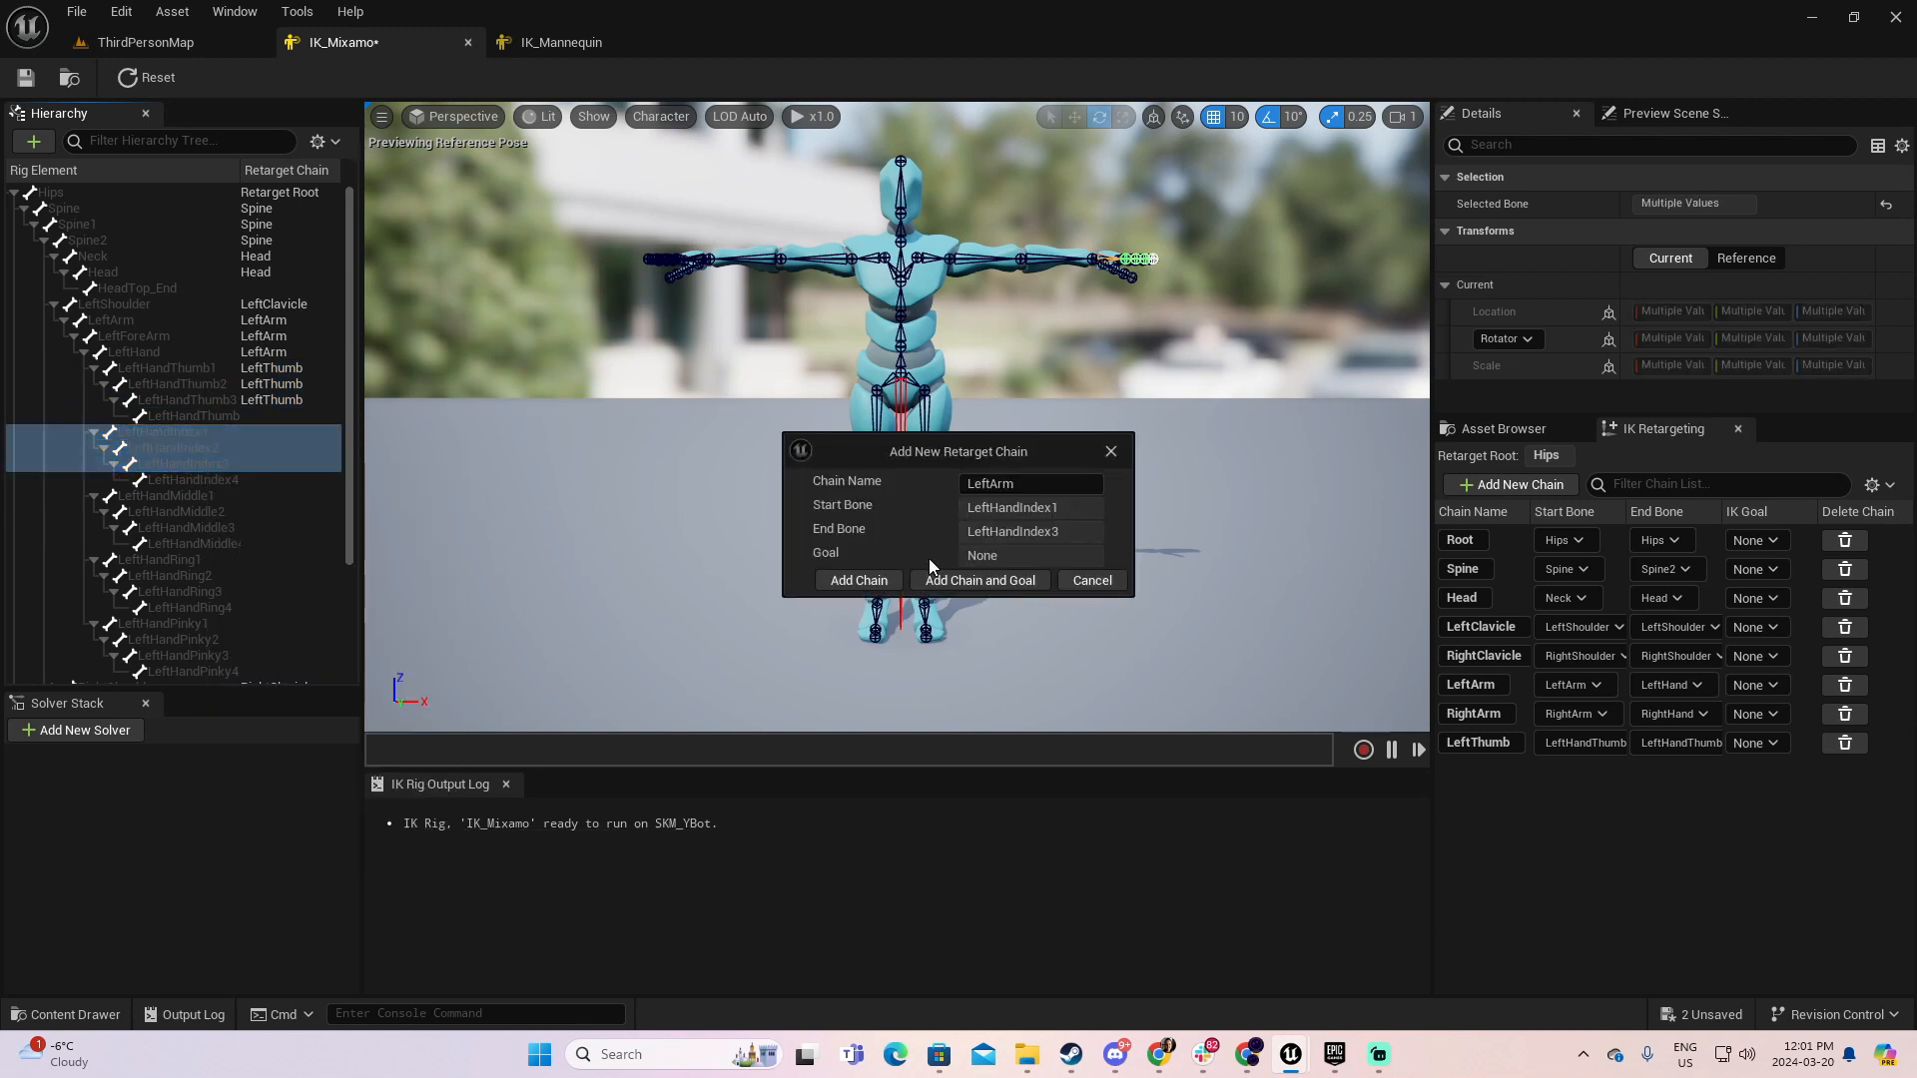
{"action": "double_click", "coordinate": [1044, 490]}
{"action": "type", "text": "LeftIndex"}
{"action": "left_click", "coordinate": [860, 585]}
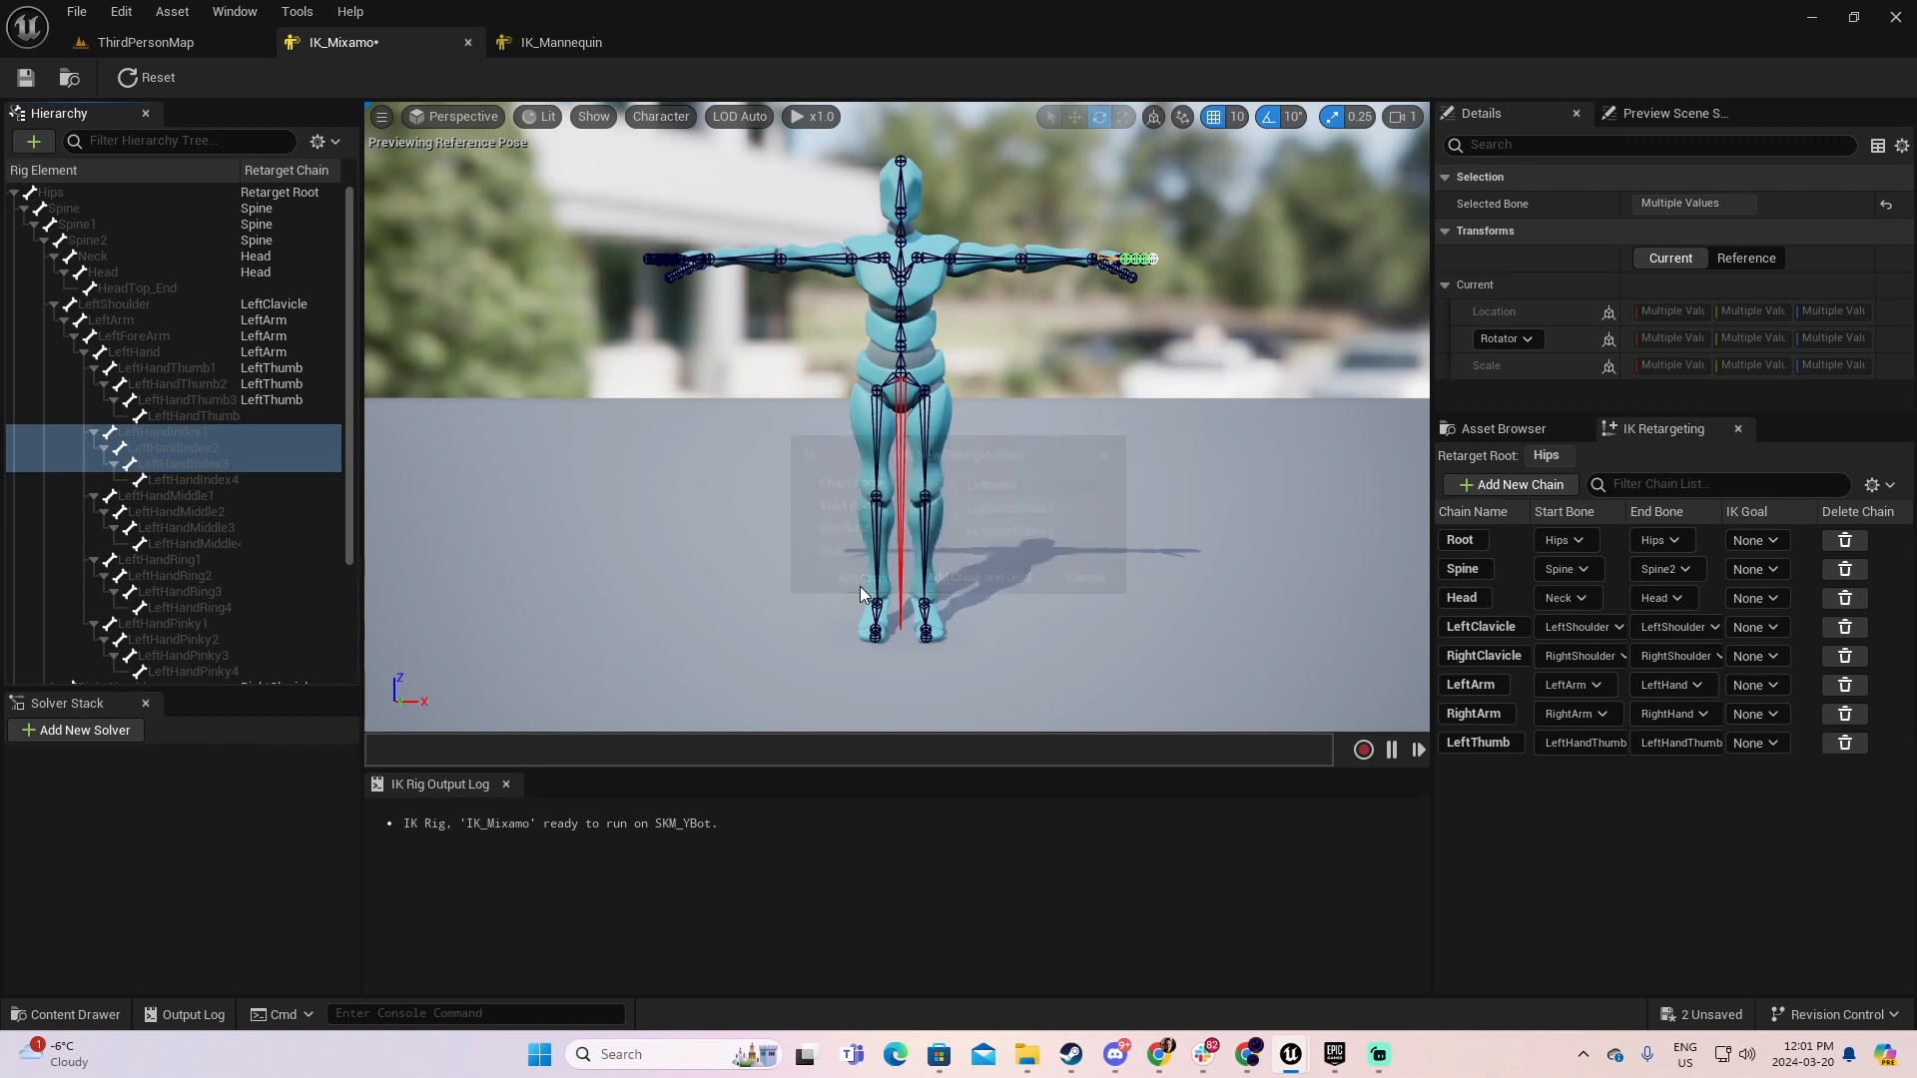
- Add a retarget chain named LeftMiddle from LeftHandMiddle1 to LeftHandMiddle3, without a goal
{"action": "left_click", "coordinate": [172, 497]}
{"action": "left_click", "coordinate": [199, 529], "text": "shift"}
{"action": "right_click", "coordinate": [243, 527]}
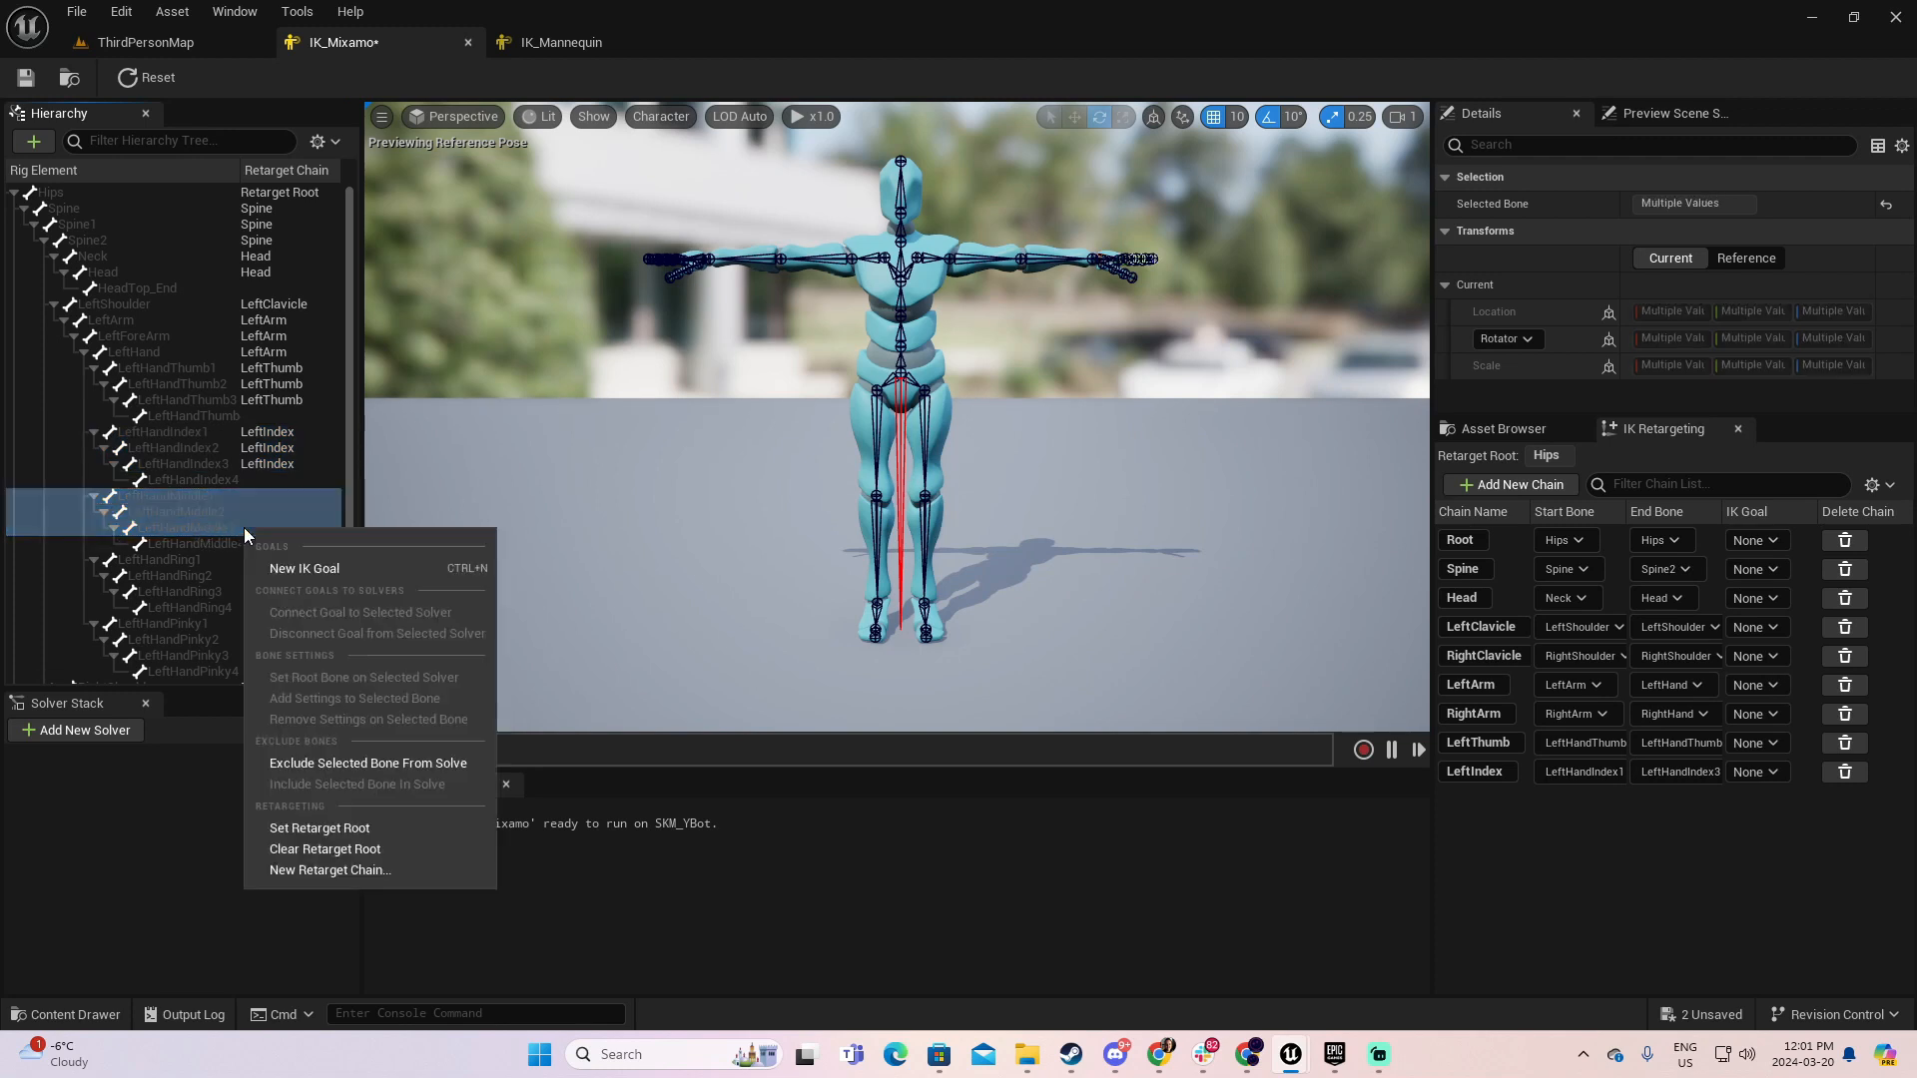
{"action": "left_click", "coordinate": [375, 875]}
{"action": "double_click", "coordinate": [1031, 480]}
{"action": "type", "text": "LeftMi"}
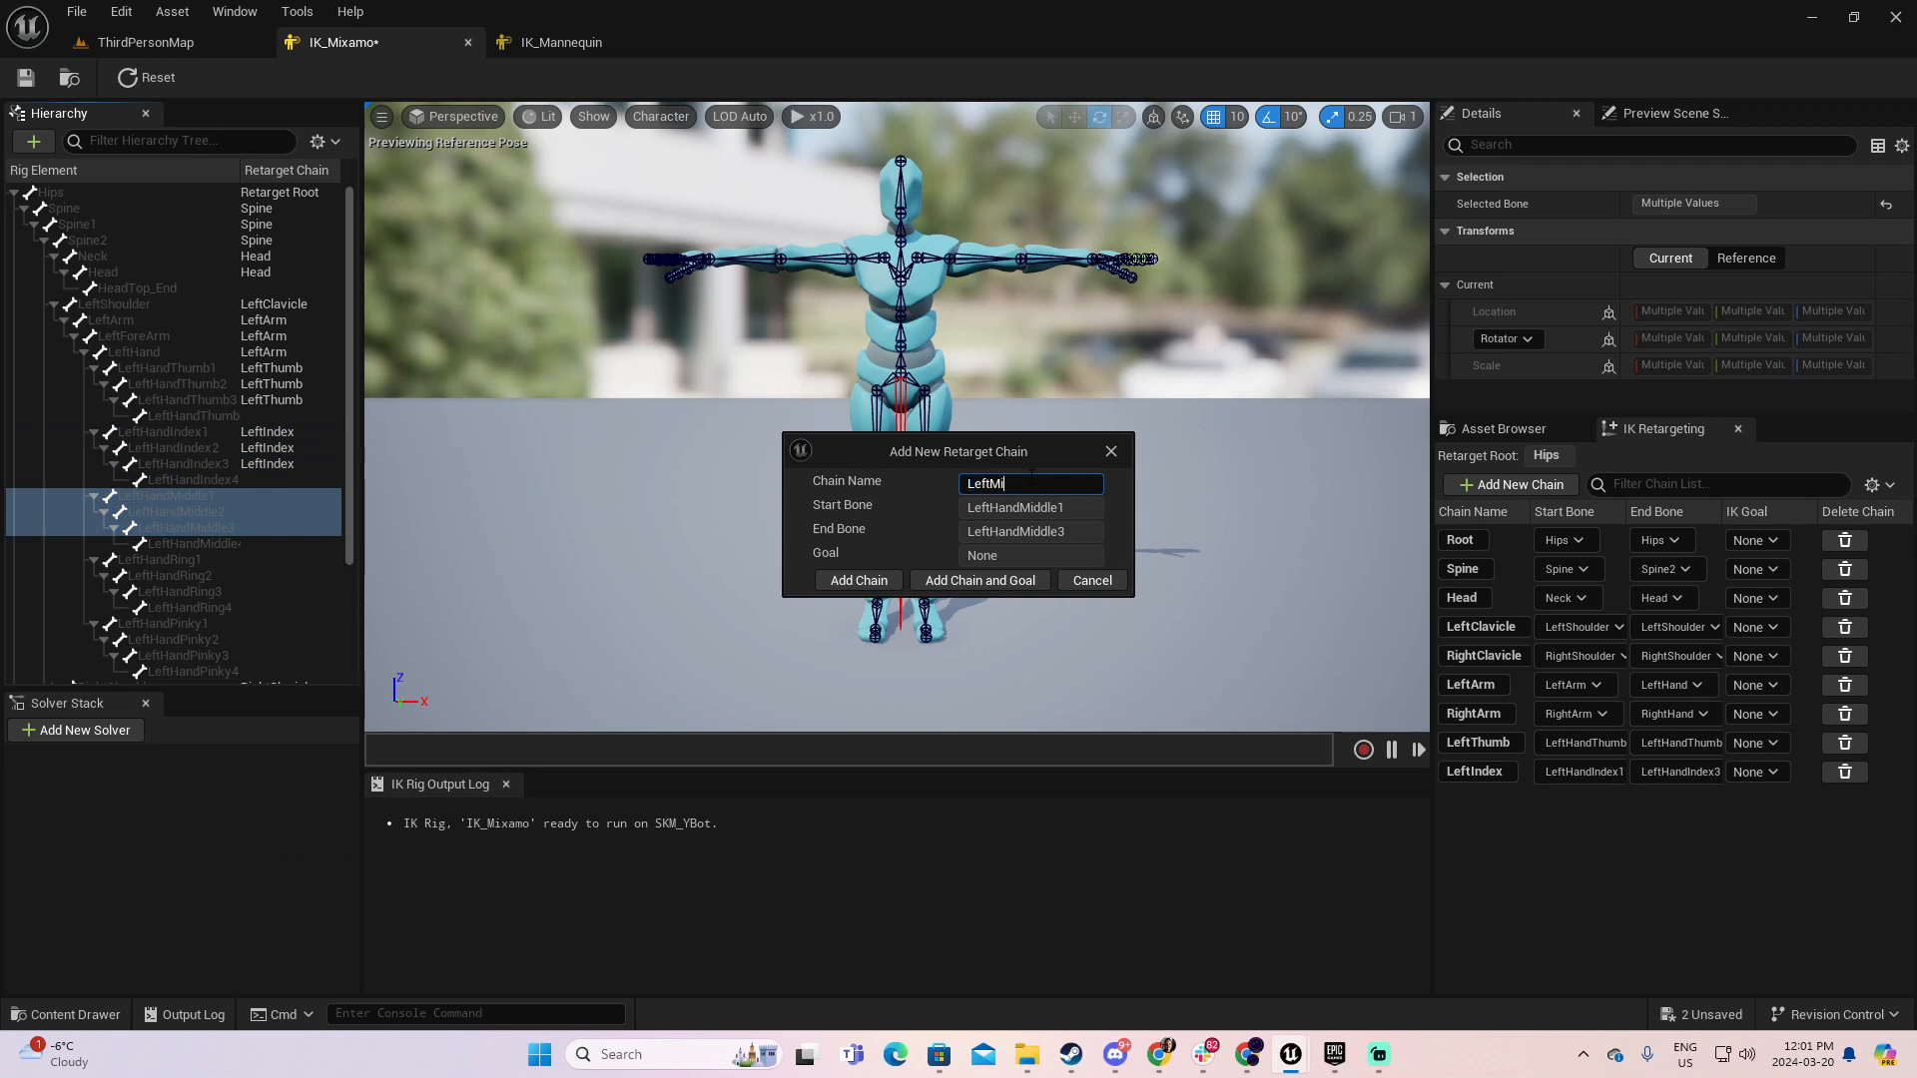
{"action": "type", "text": "ddle"}
{"action": "left_click", "coordinate": [859, 580]}
- Add a retarget chain named LeftRing from LeftHandRing1 to LeftHandRing3, without a goal
{"action": "left_click", "coordinate": [152, 565]}
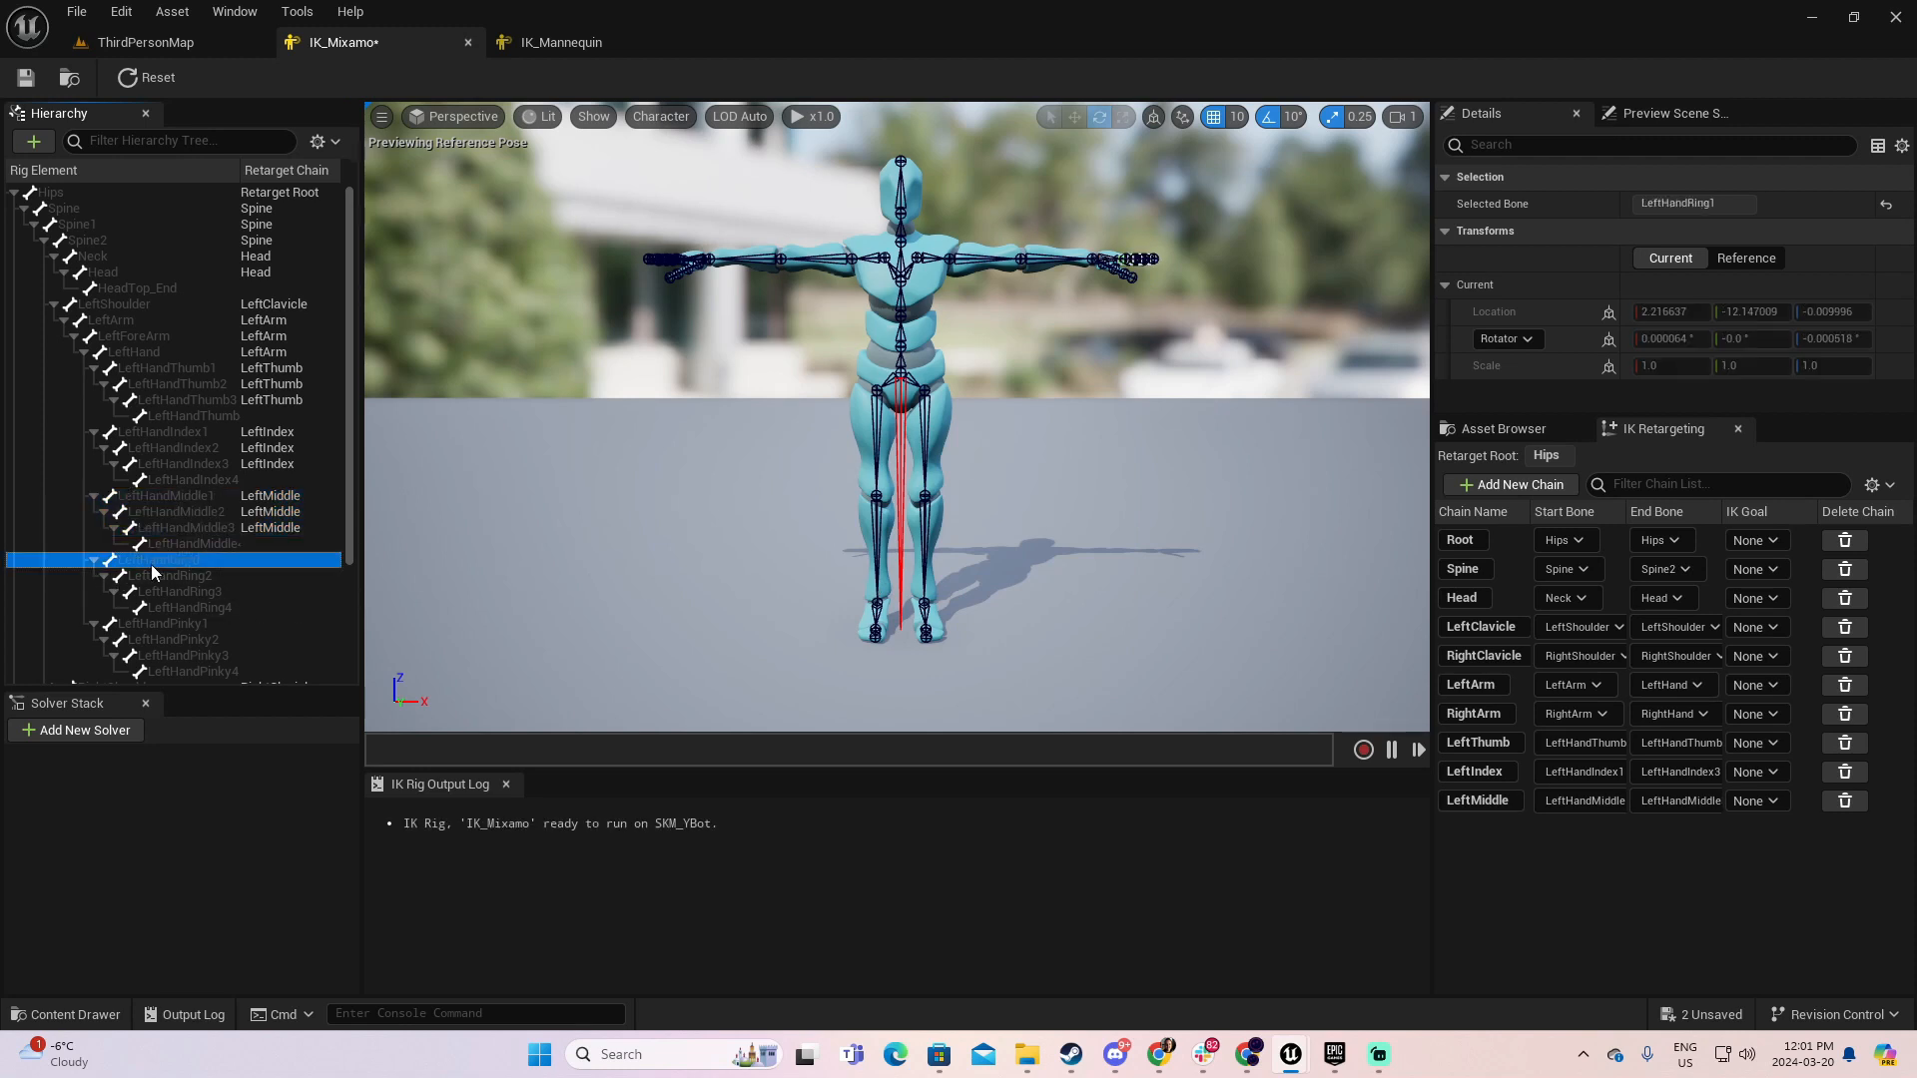
{"action": "left_click", "coordinate": [219, 592], "text": "shift"}
{"action": "right_click", "coordinate": [220, 592]}
{"action": "left_click", "coordinate": [333, 937]}
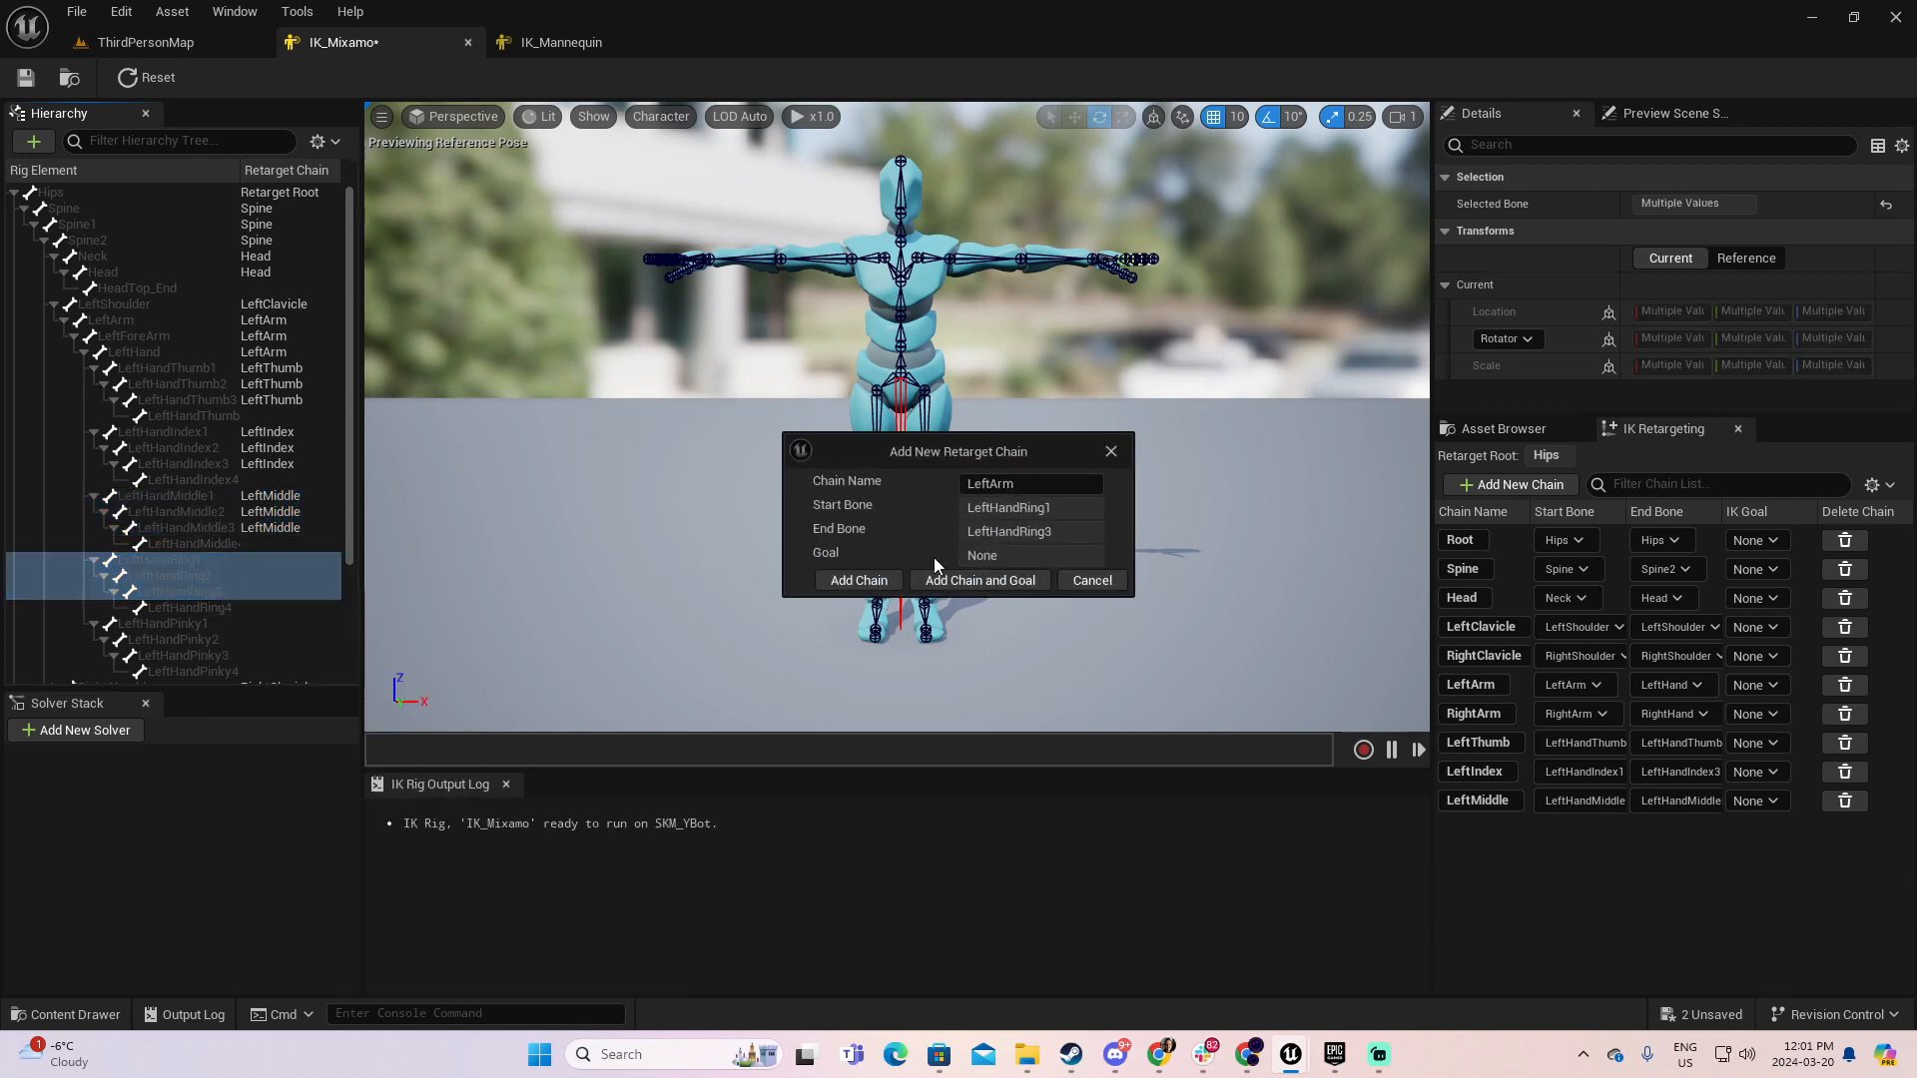
{"action": "key", "text": "BackSpace"}
{"action": "key", "text": "BackSpace"}
{"action": "type", "text": "Ring"}
{"action": "left_click", "coordinate": [854, 581]}
- Add a LeftPinky retarget chain from LeftHandPinky1 to LeftHandPinky3 without a goal, and collapse the LeftShoulder branch in the hierarchy
{"action": "scroll", "coordinate": [166, 569], "scroll_direction": "down", "scroll_amount": 2}
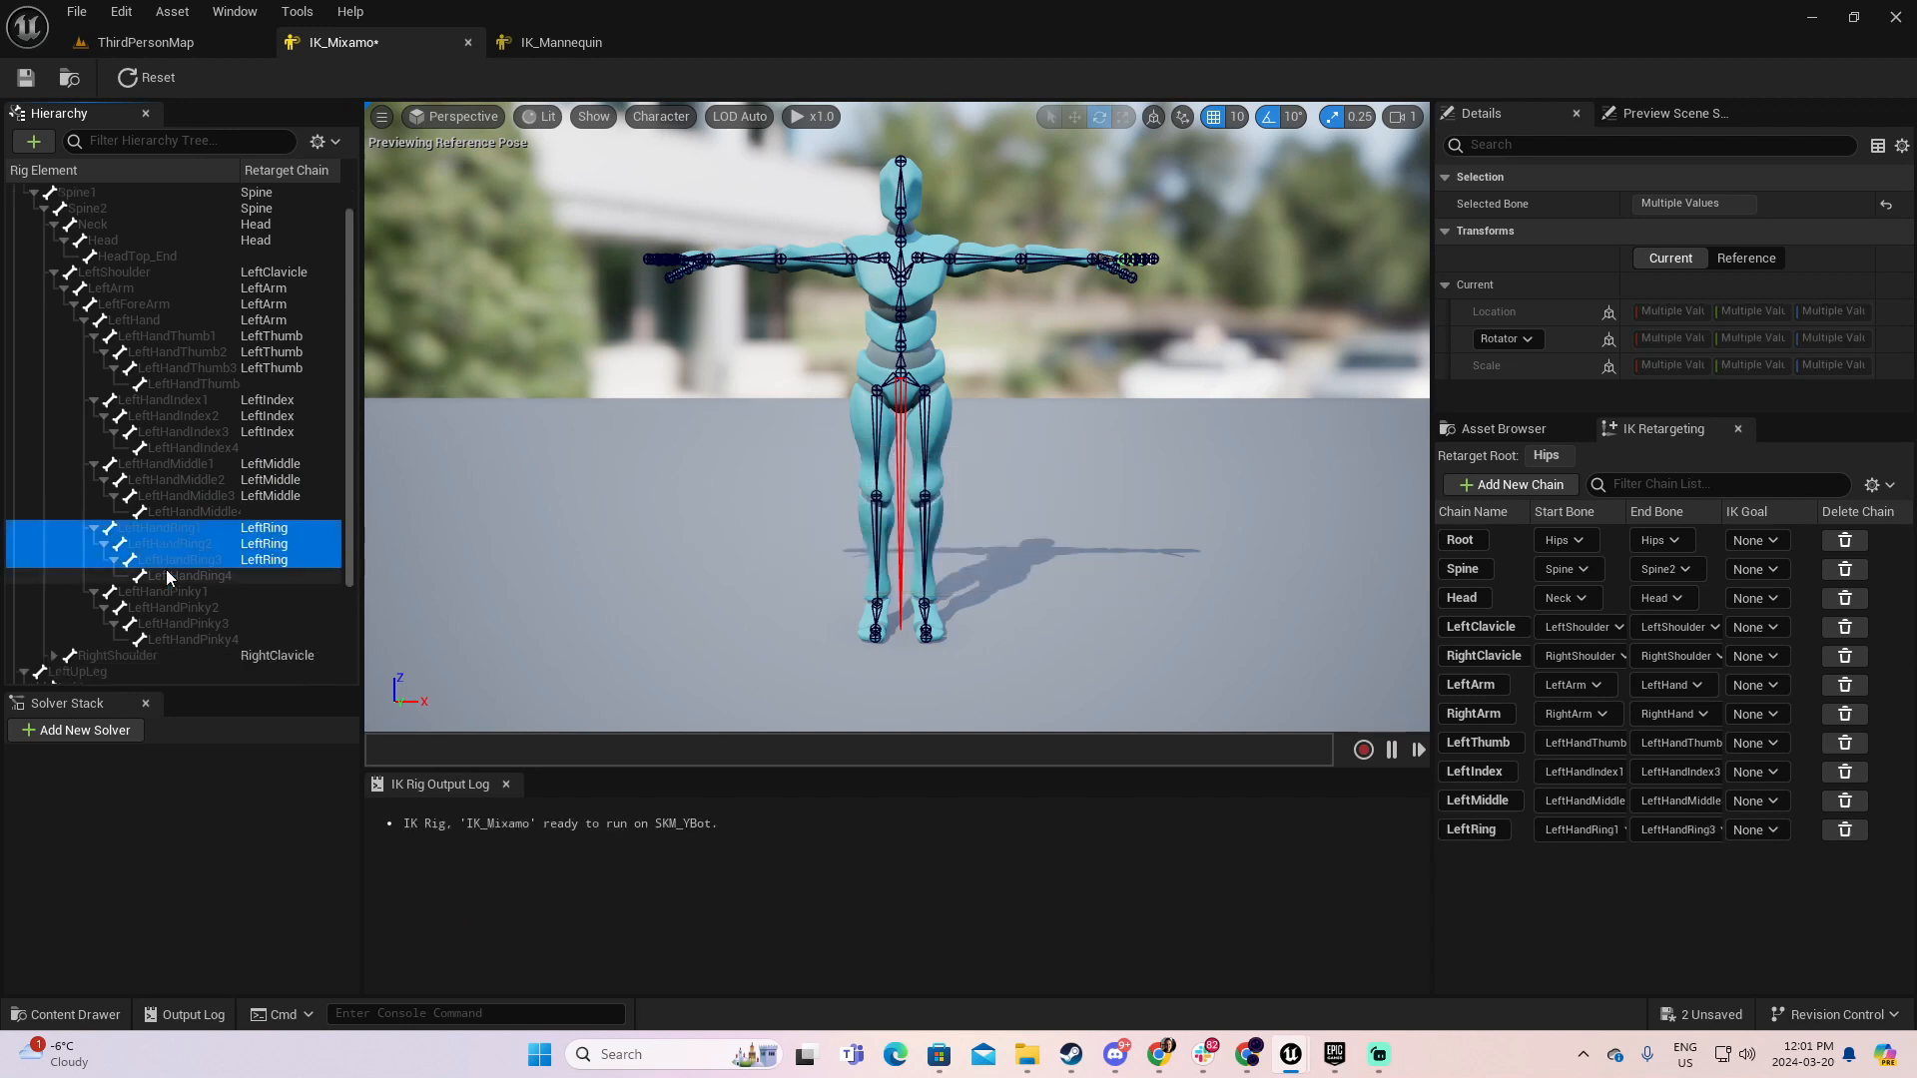
{"action": "left_click", "coordinate": [200, 561]}
{"action": "left_click", "coordinate": [228, 591], "text": "shift"}
{"action": "right_click", "coordinate": [230, 594]}
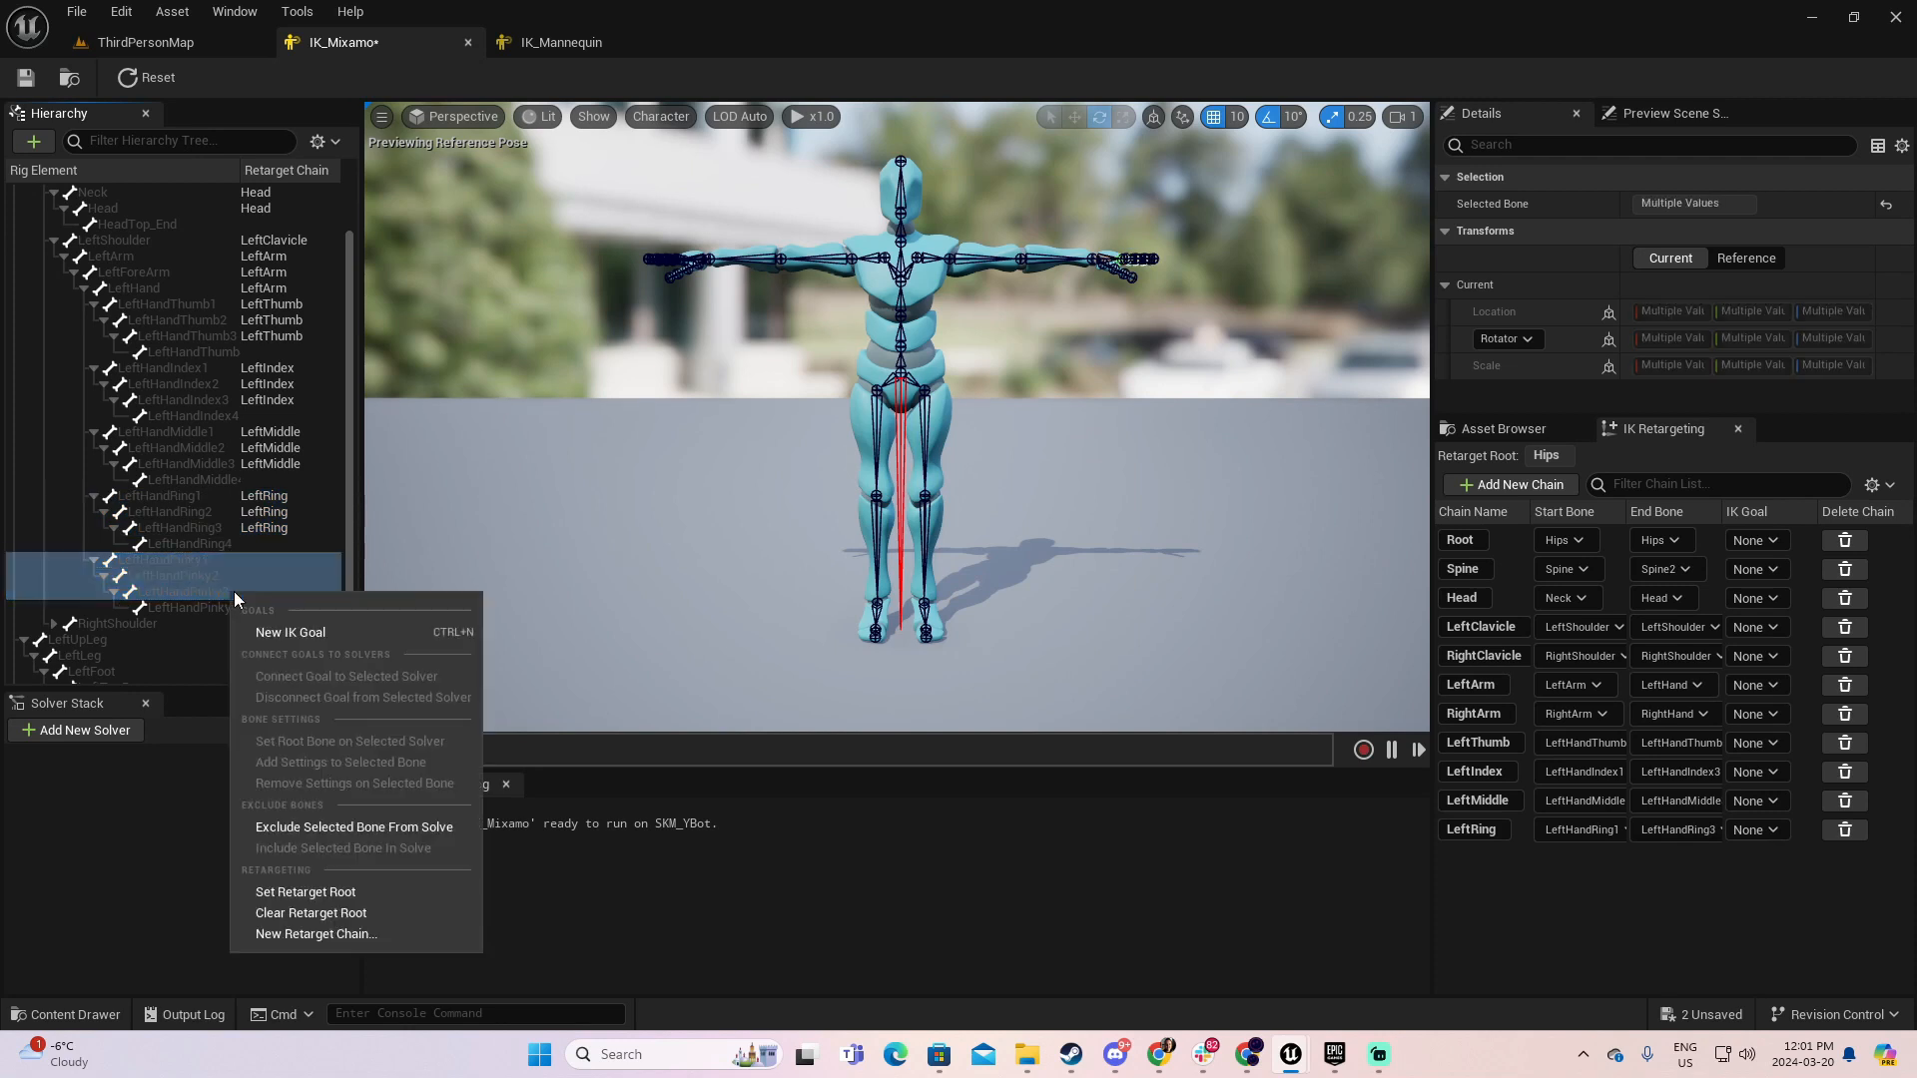
{"action": "left_click", "coordinate": [379, 939]}
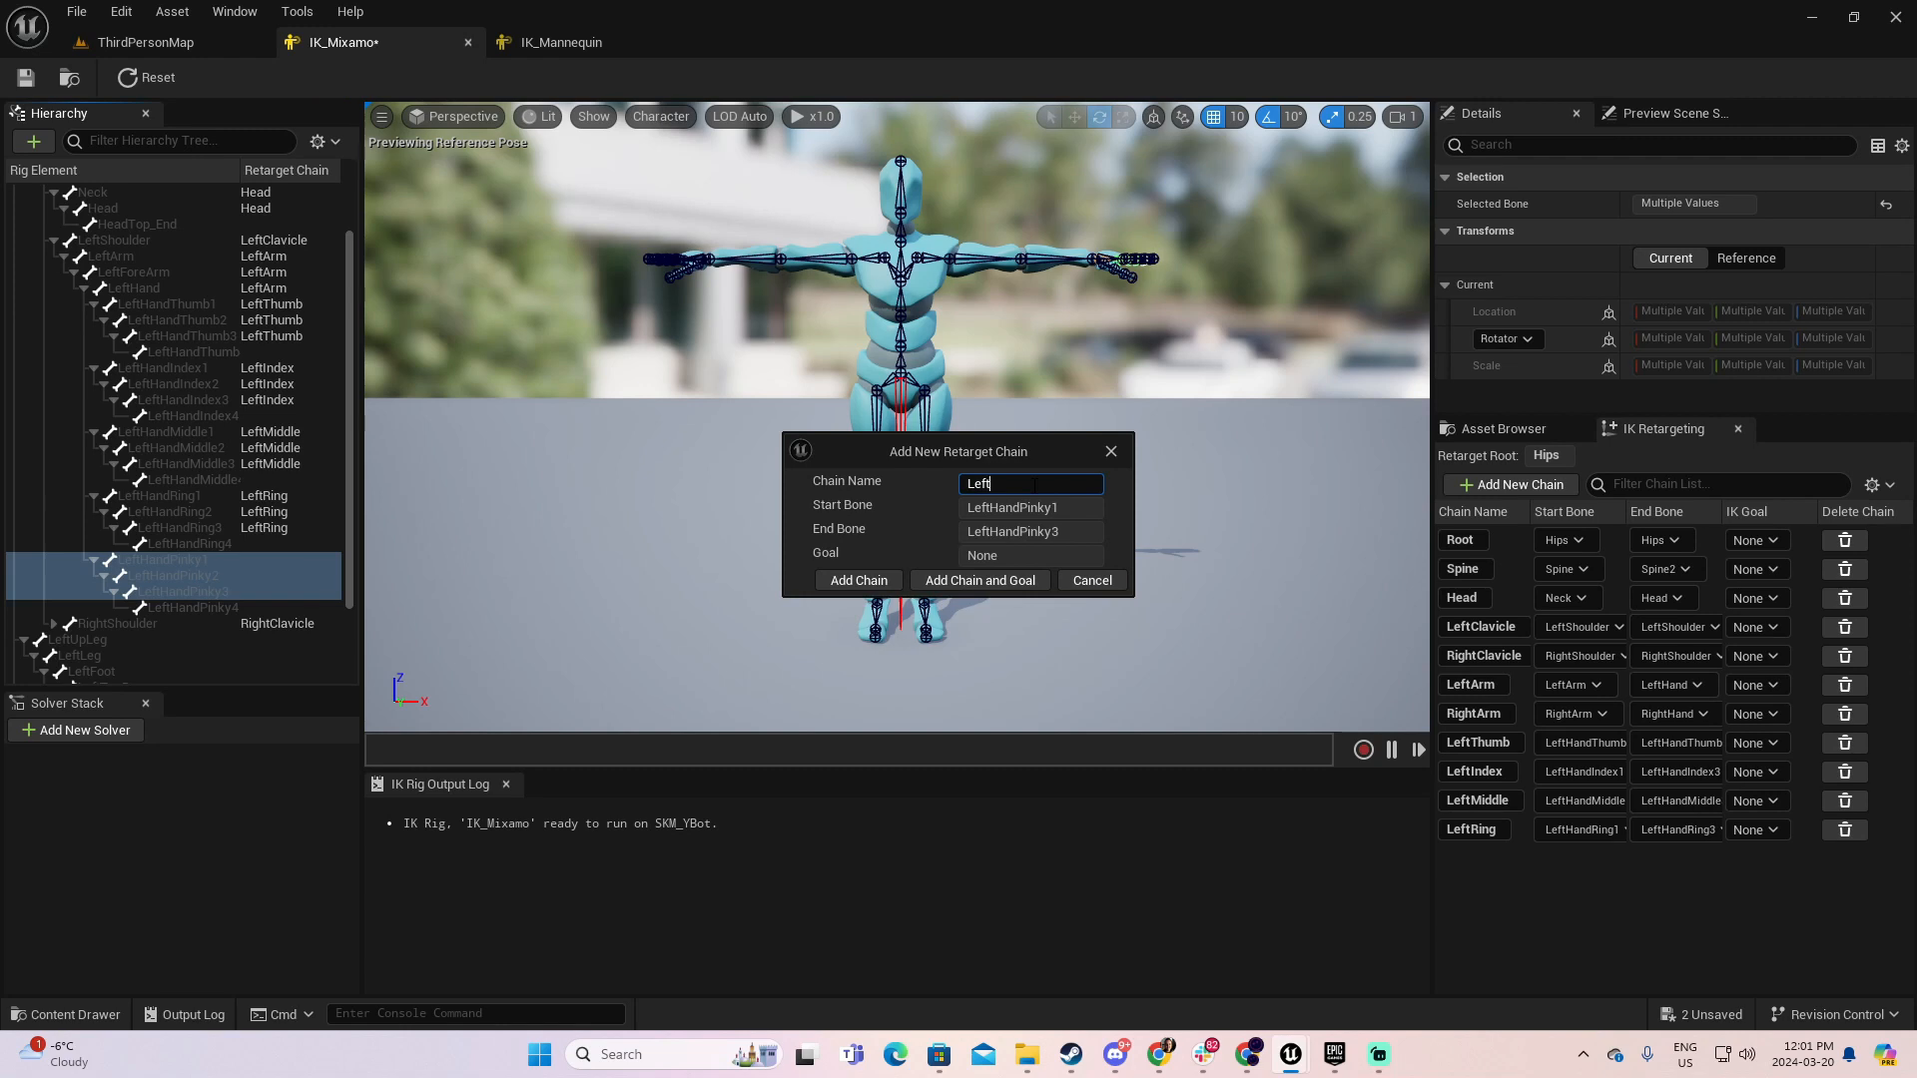
{"action": "type", "text": "Pinky"}
{"action": "left_click", "coordinate": [859, 580]}
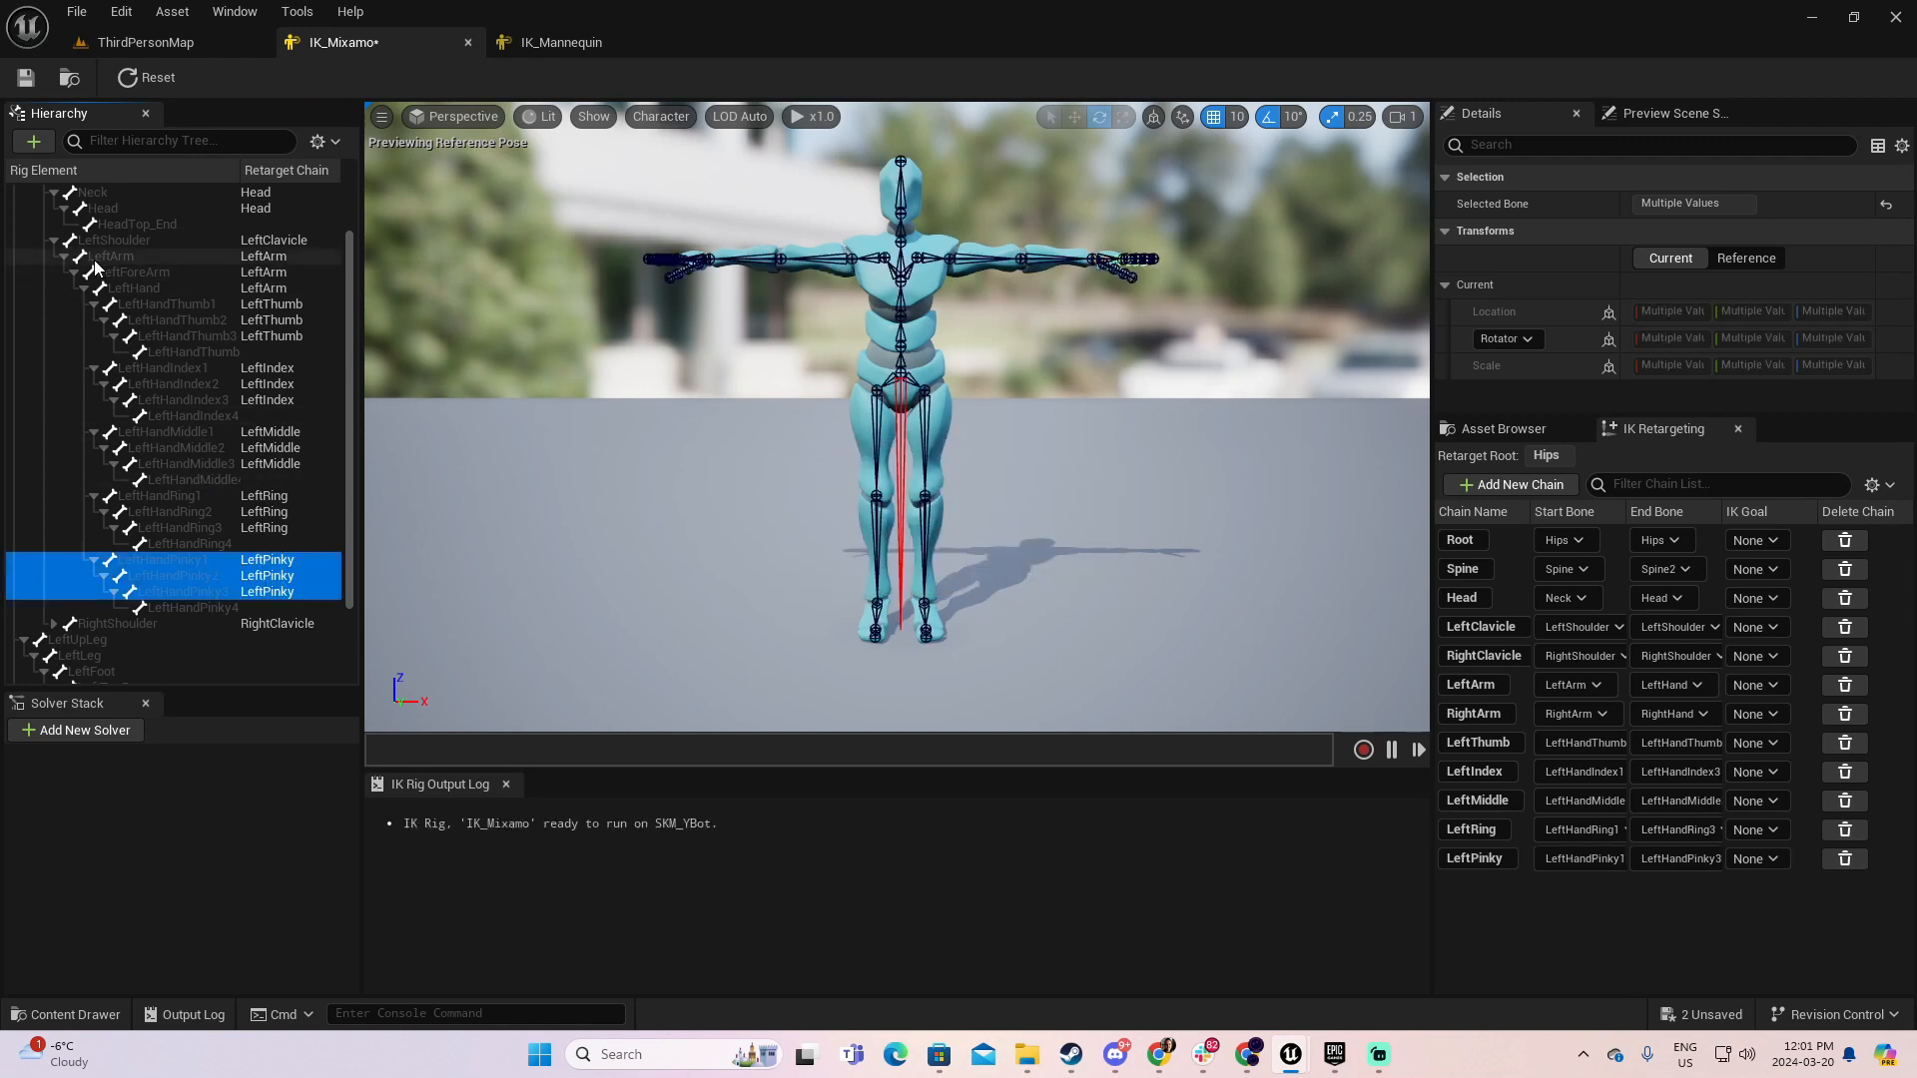
{"action": "left_click", "coordinate": [56, 242]}
- Expand the right arm's bones and add a RightThumb retarget chain from RightHandThumb1 to RightHandThumb3, without a goal
{"action": "left_click", "coordinate": [54, 321]}
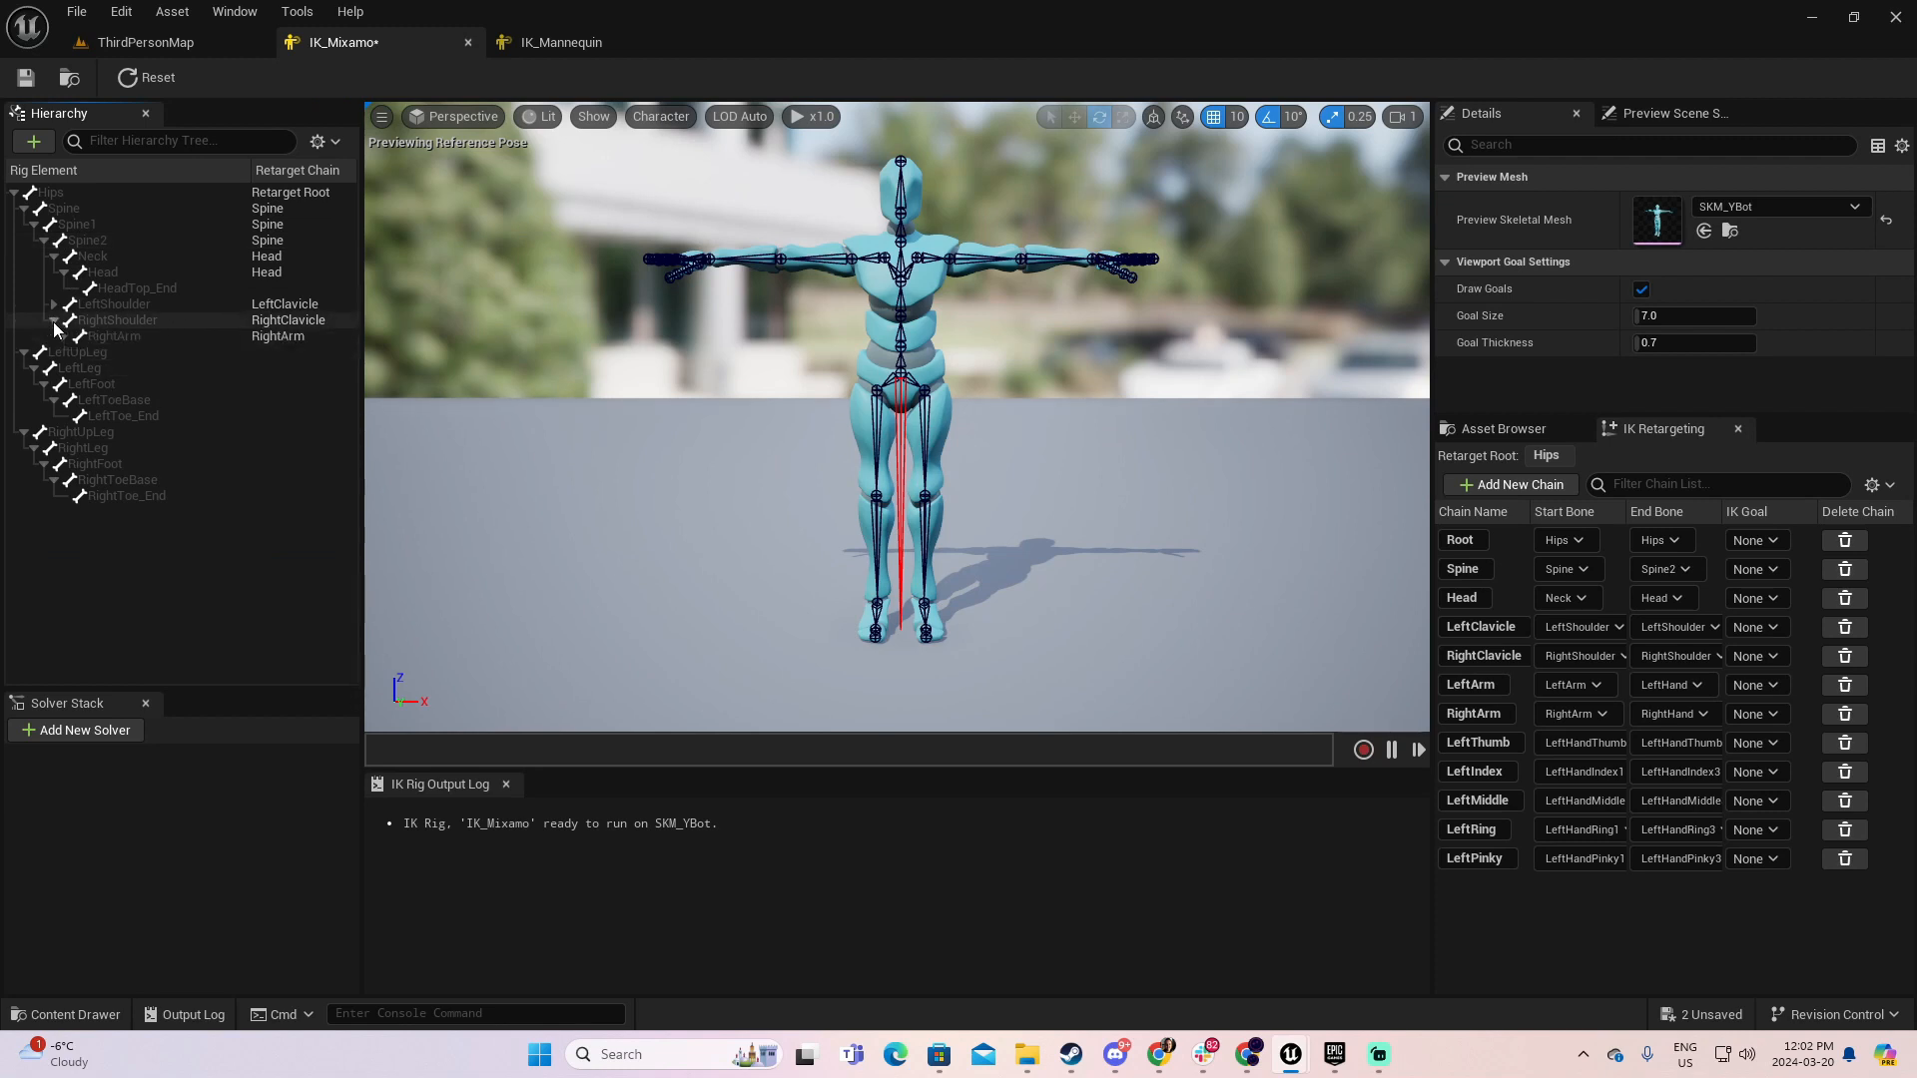
{"action": "left_click", "coordinate": [64, 337]}
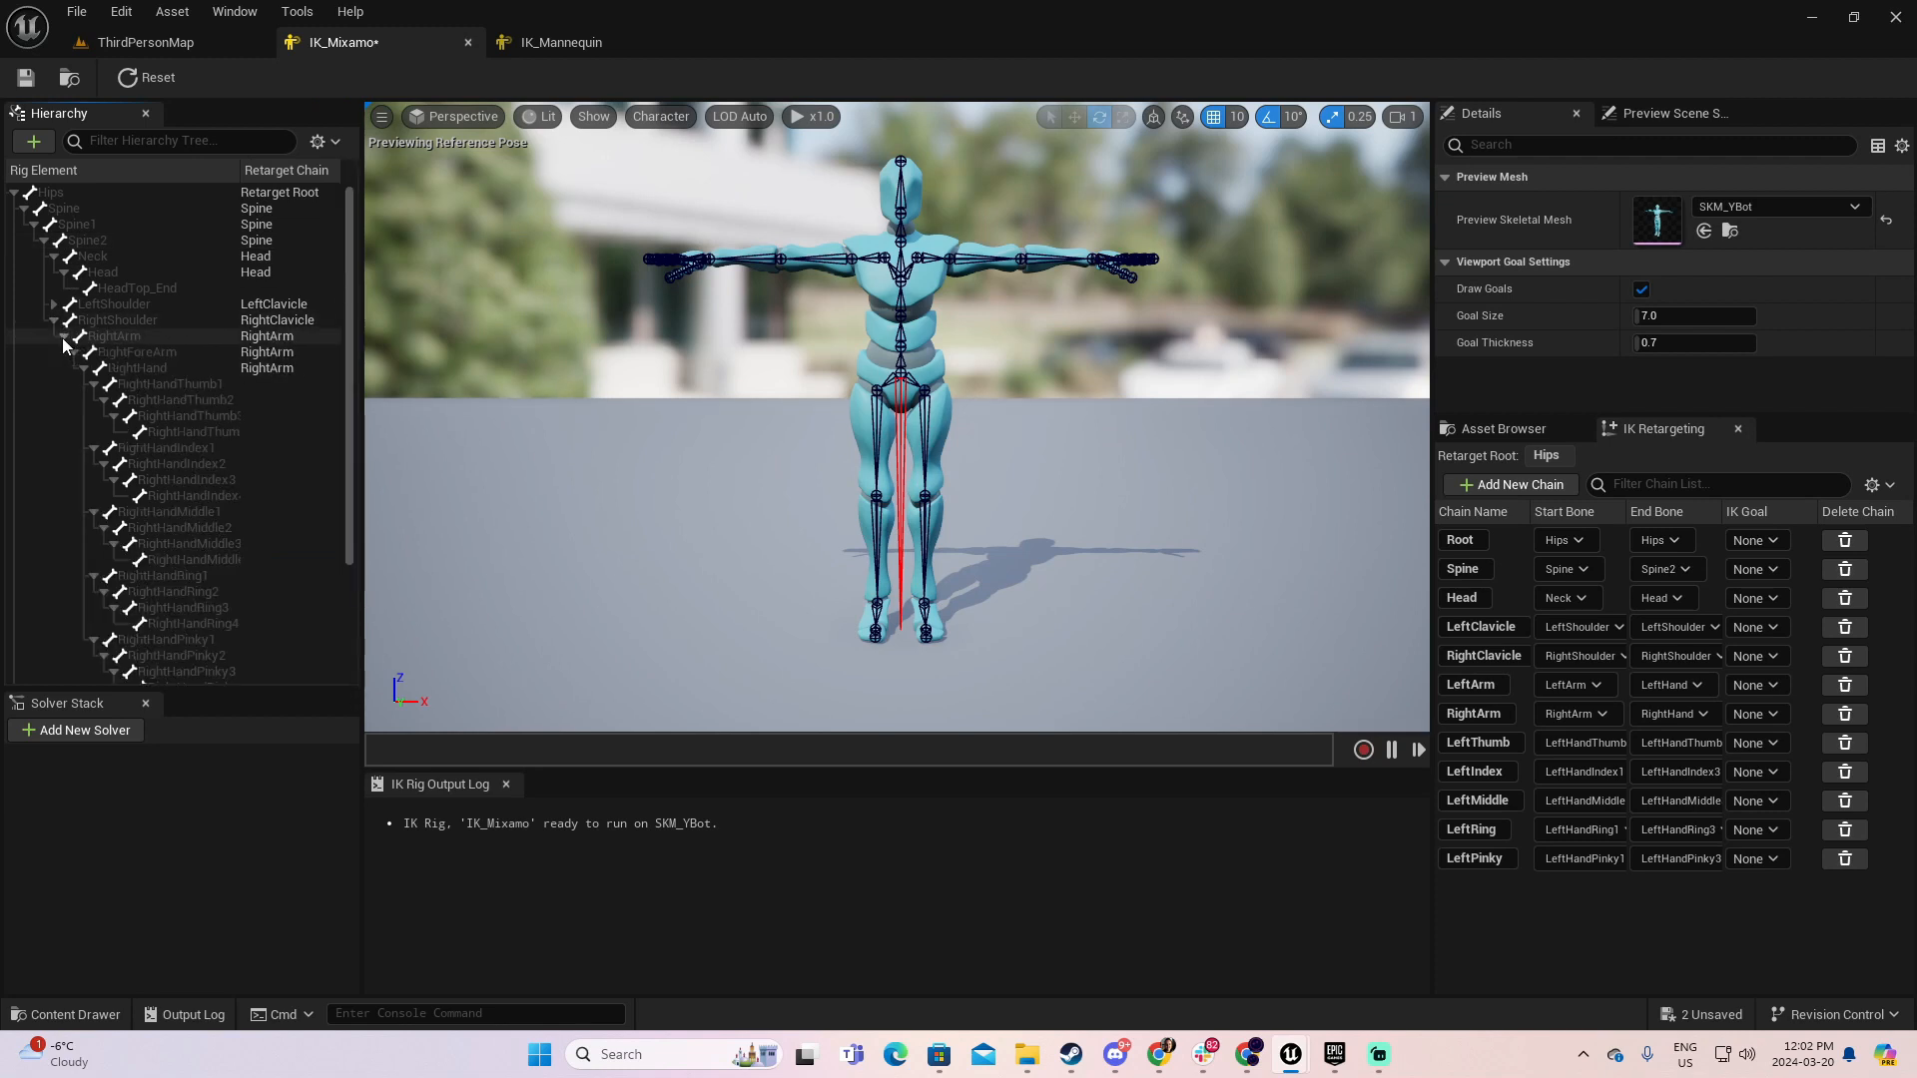
{"action": "left_click", "coordinate": [211, 383]}
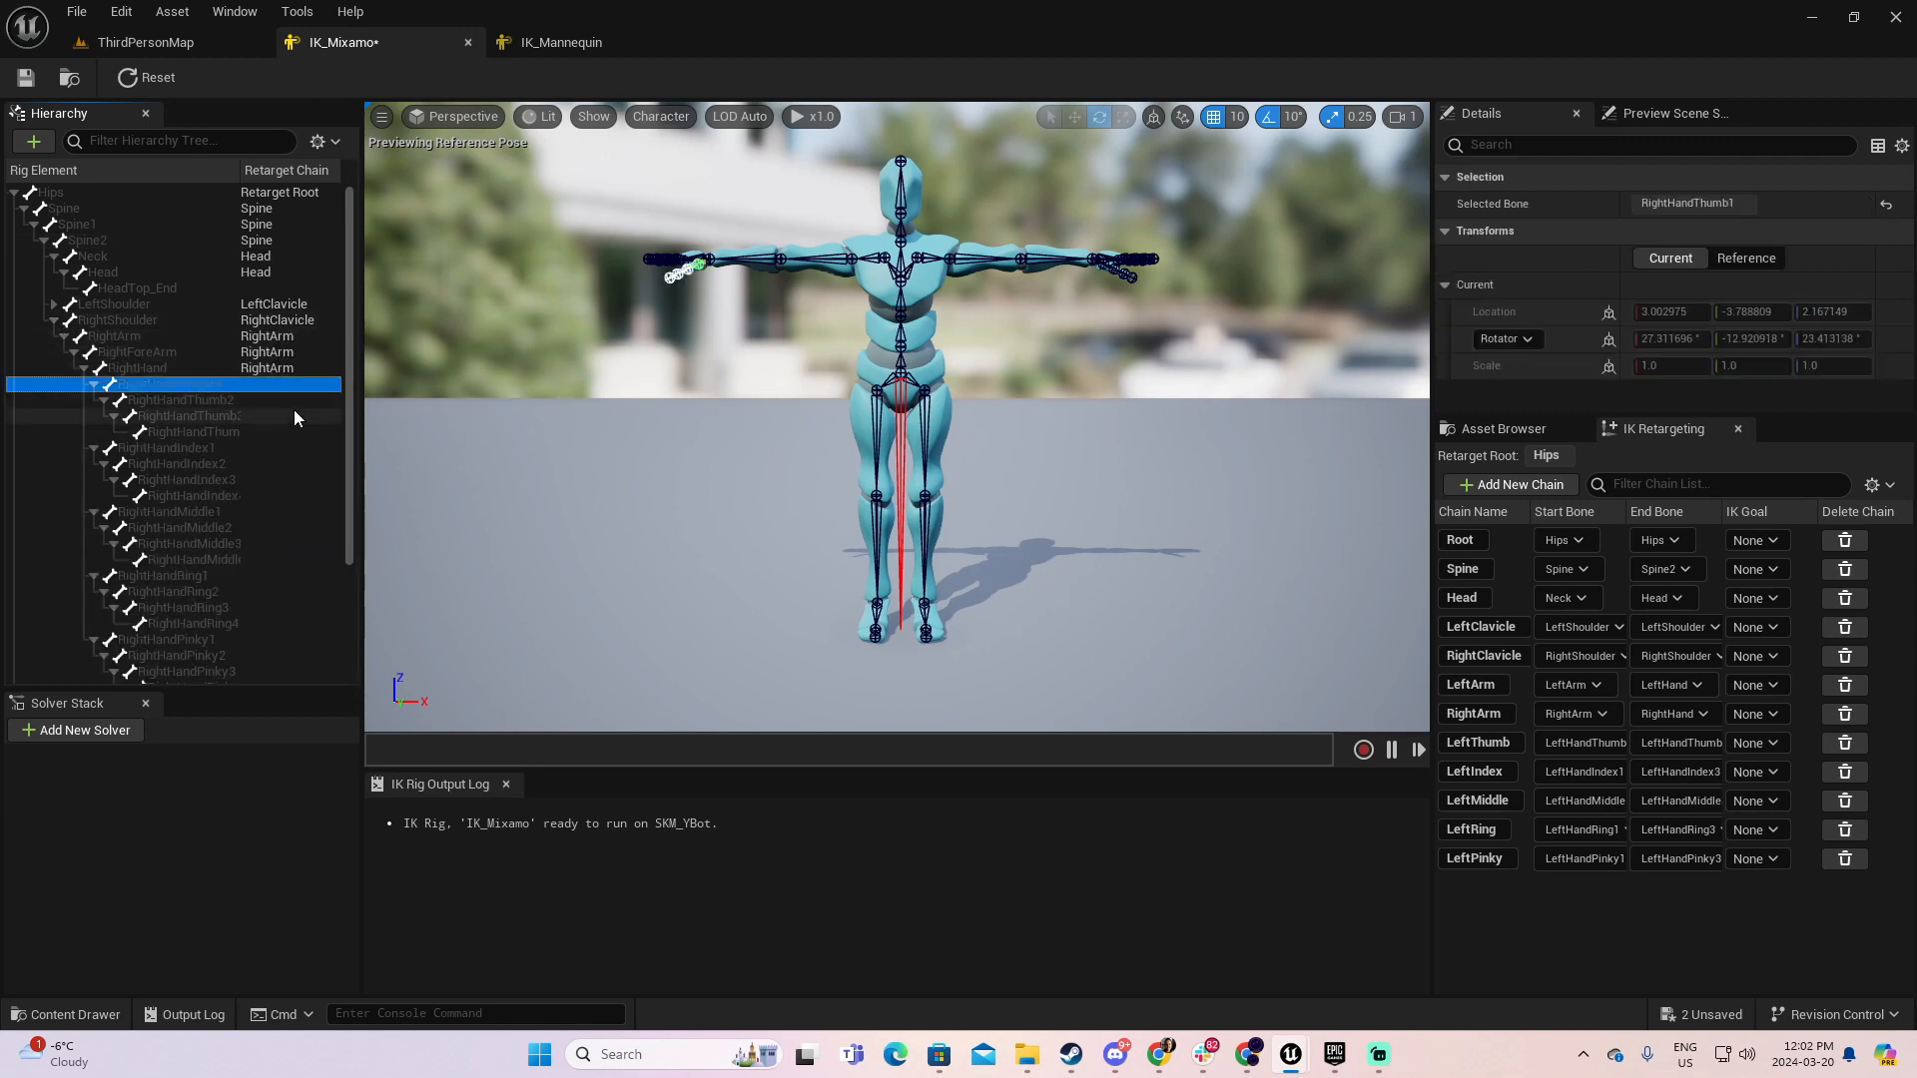
{"action": "left_click", "coordinate": [206, 416], "text": "shift"}
{"action": "right_click", "coordinate": [206, 417]}
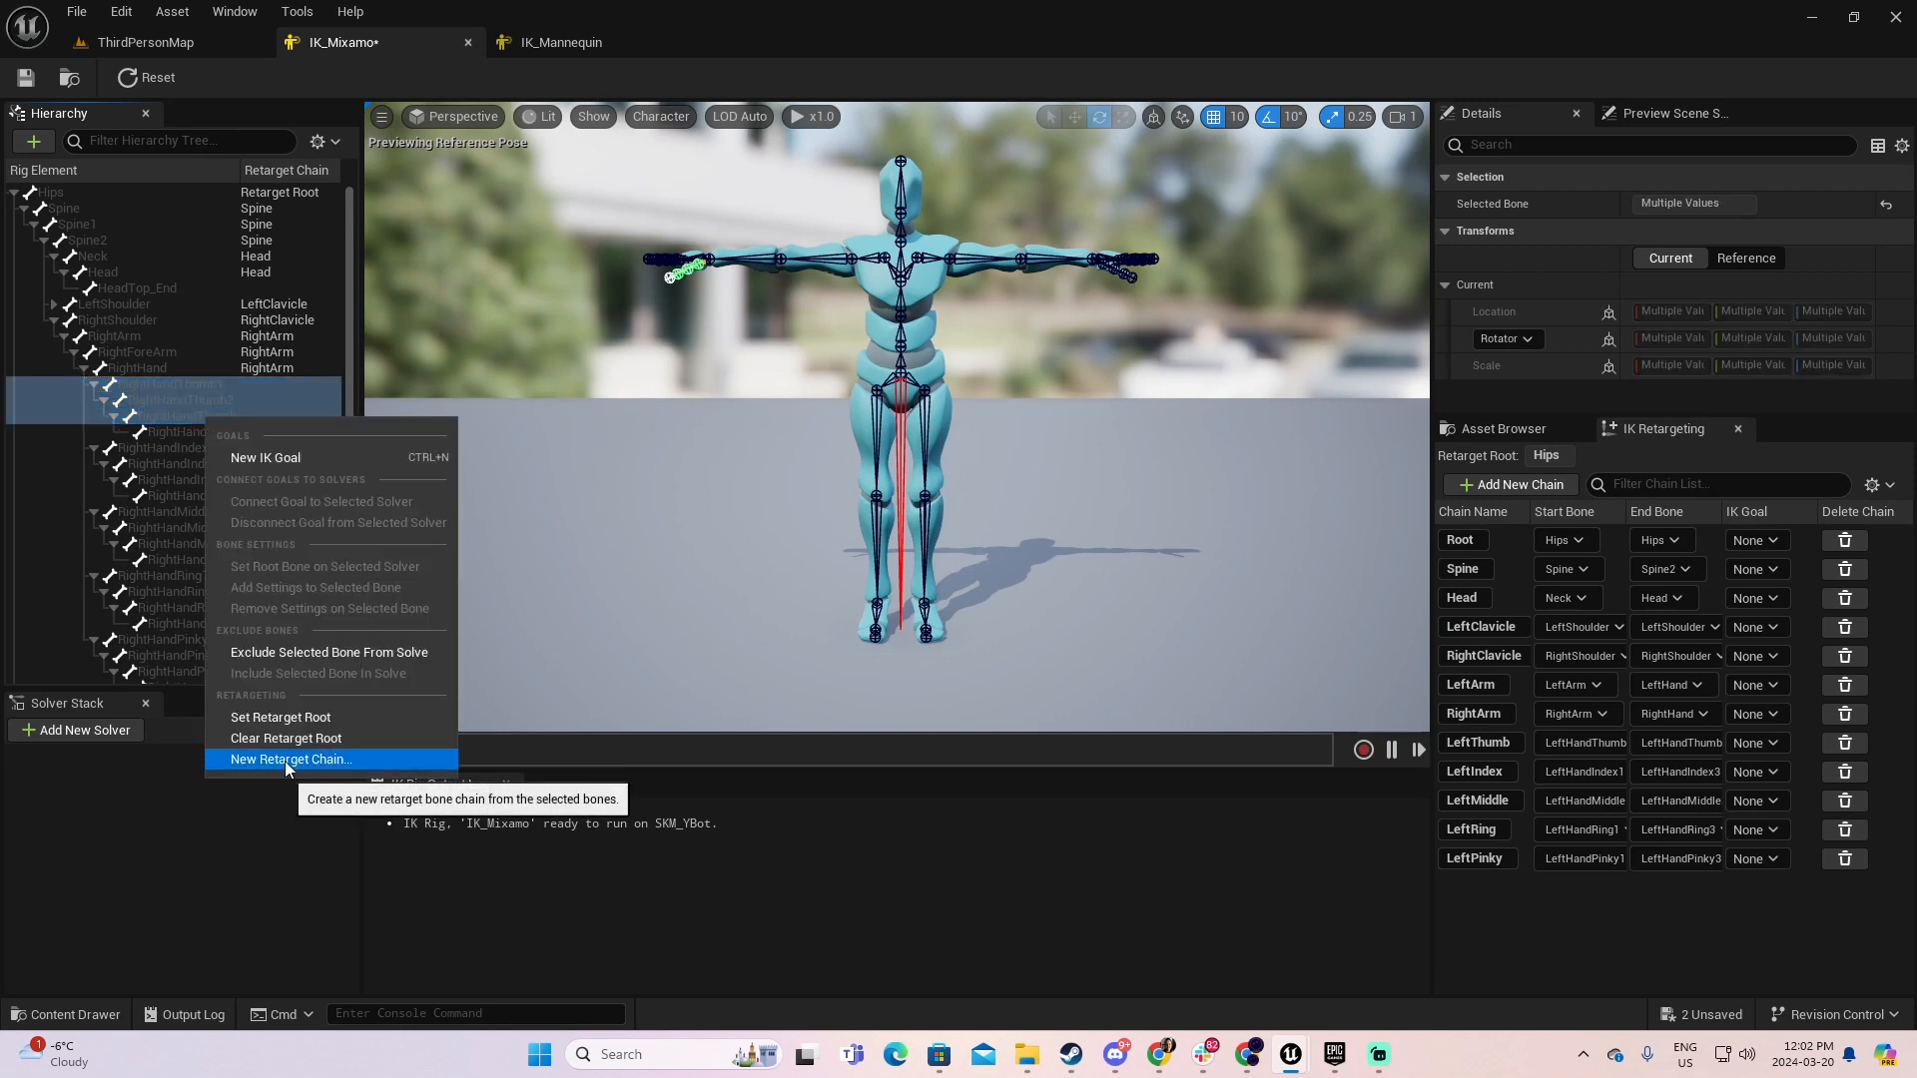
{"action": "left_click", "coordinate": [284, 761]}
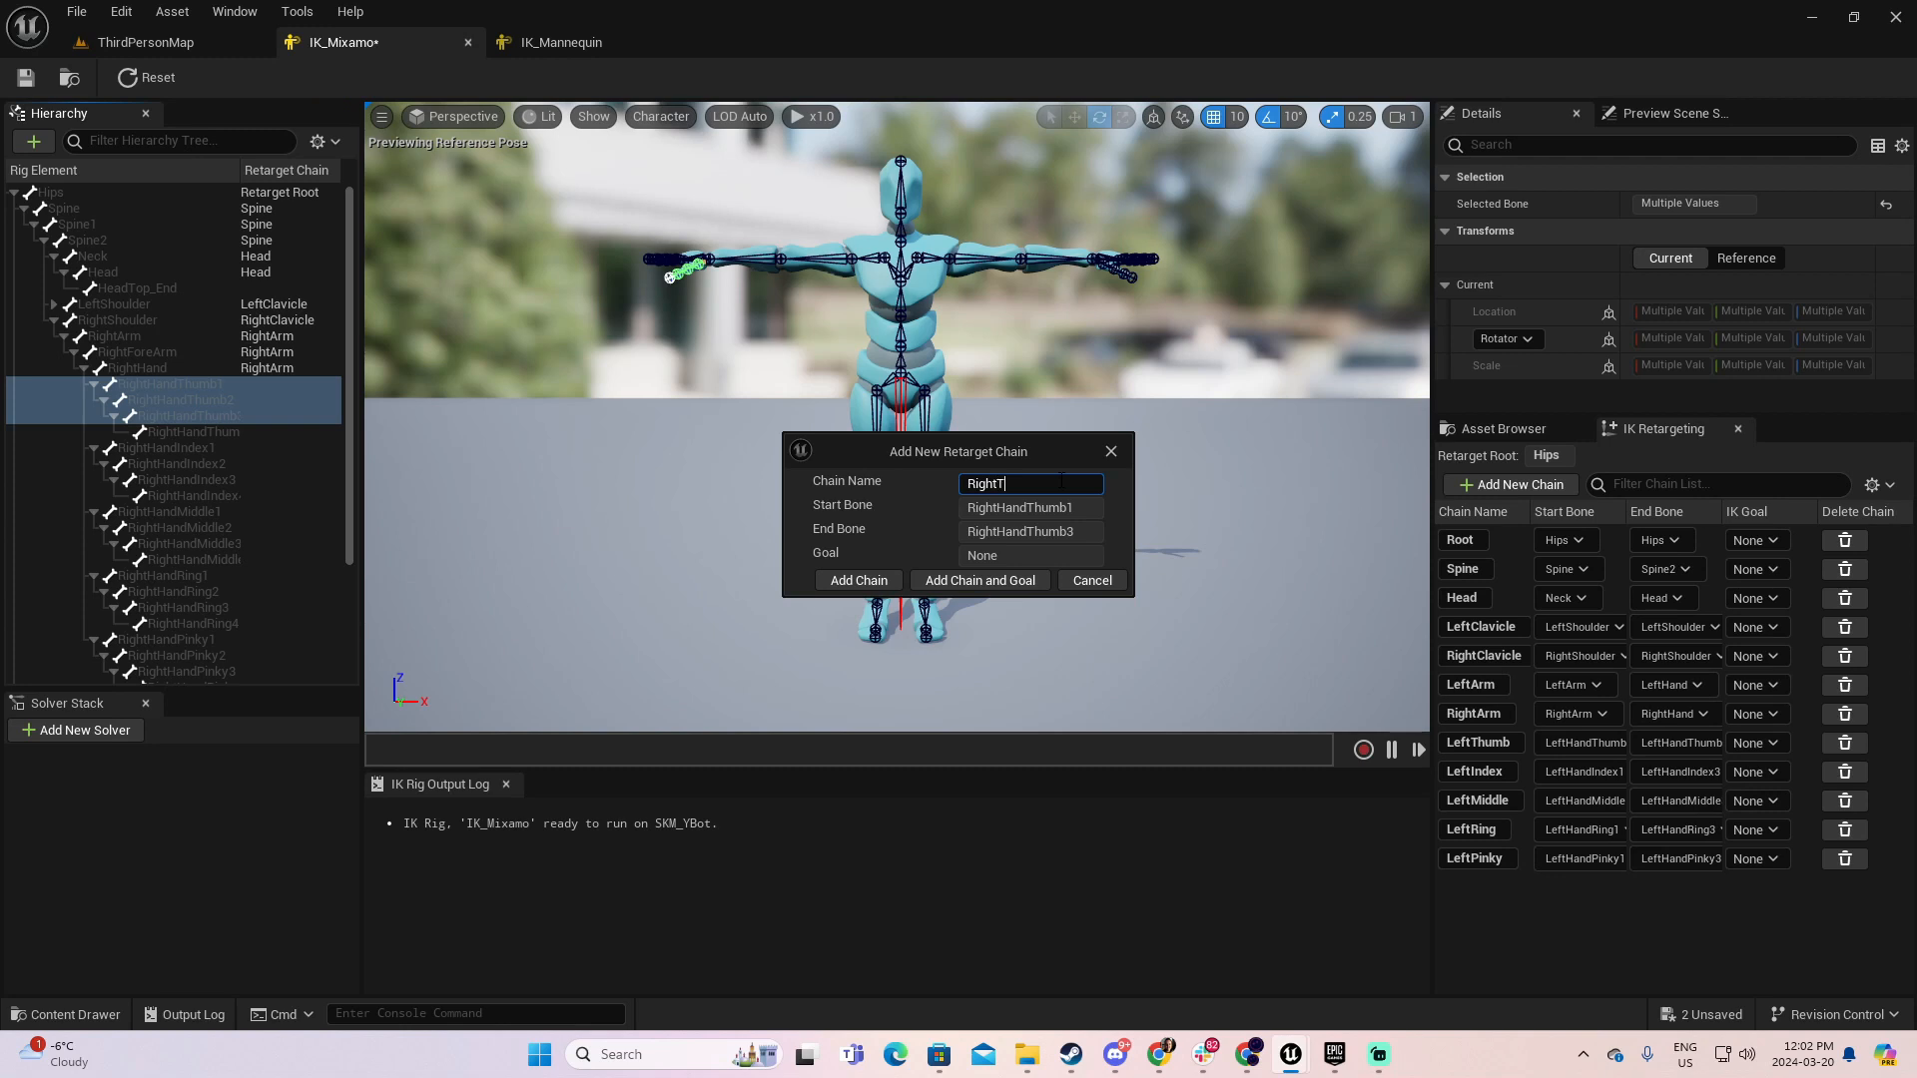
{"action": "type", "text": "Thumb"}
{"action": "left_click", "coordinate": [833, 586]}
- Add a retarget chain named RightIndex from RightHandIndex1 to RightHandIndex3, without a goal
{"action": "left_click", "coordinate": [237, 448]}
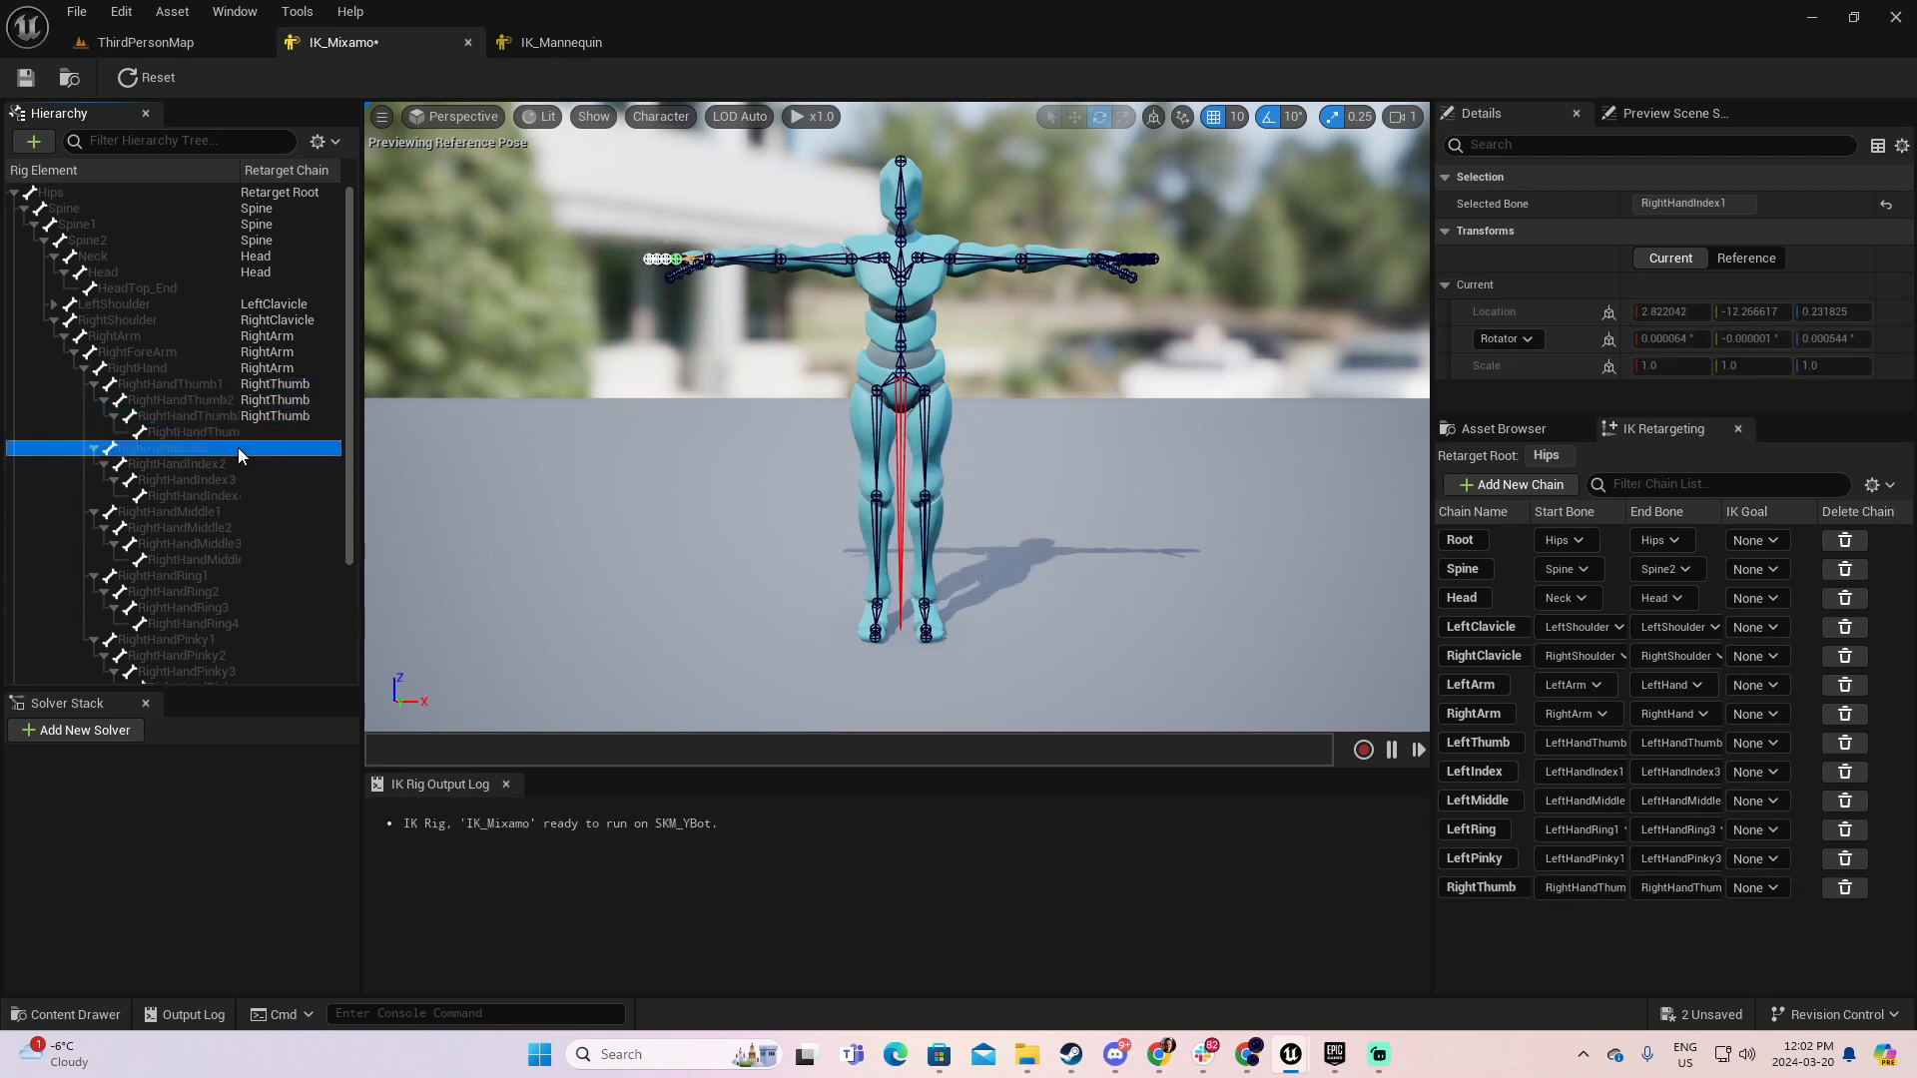
{"action": "left_click", "coordinate": [255, 481], "text": "shift"}
{"action": "right_click", "coordinate": [256, 482]}
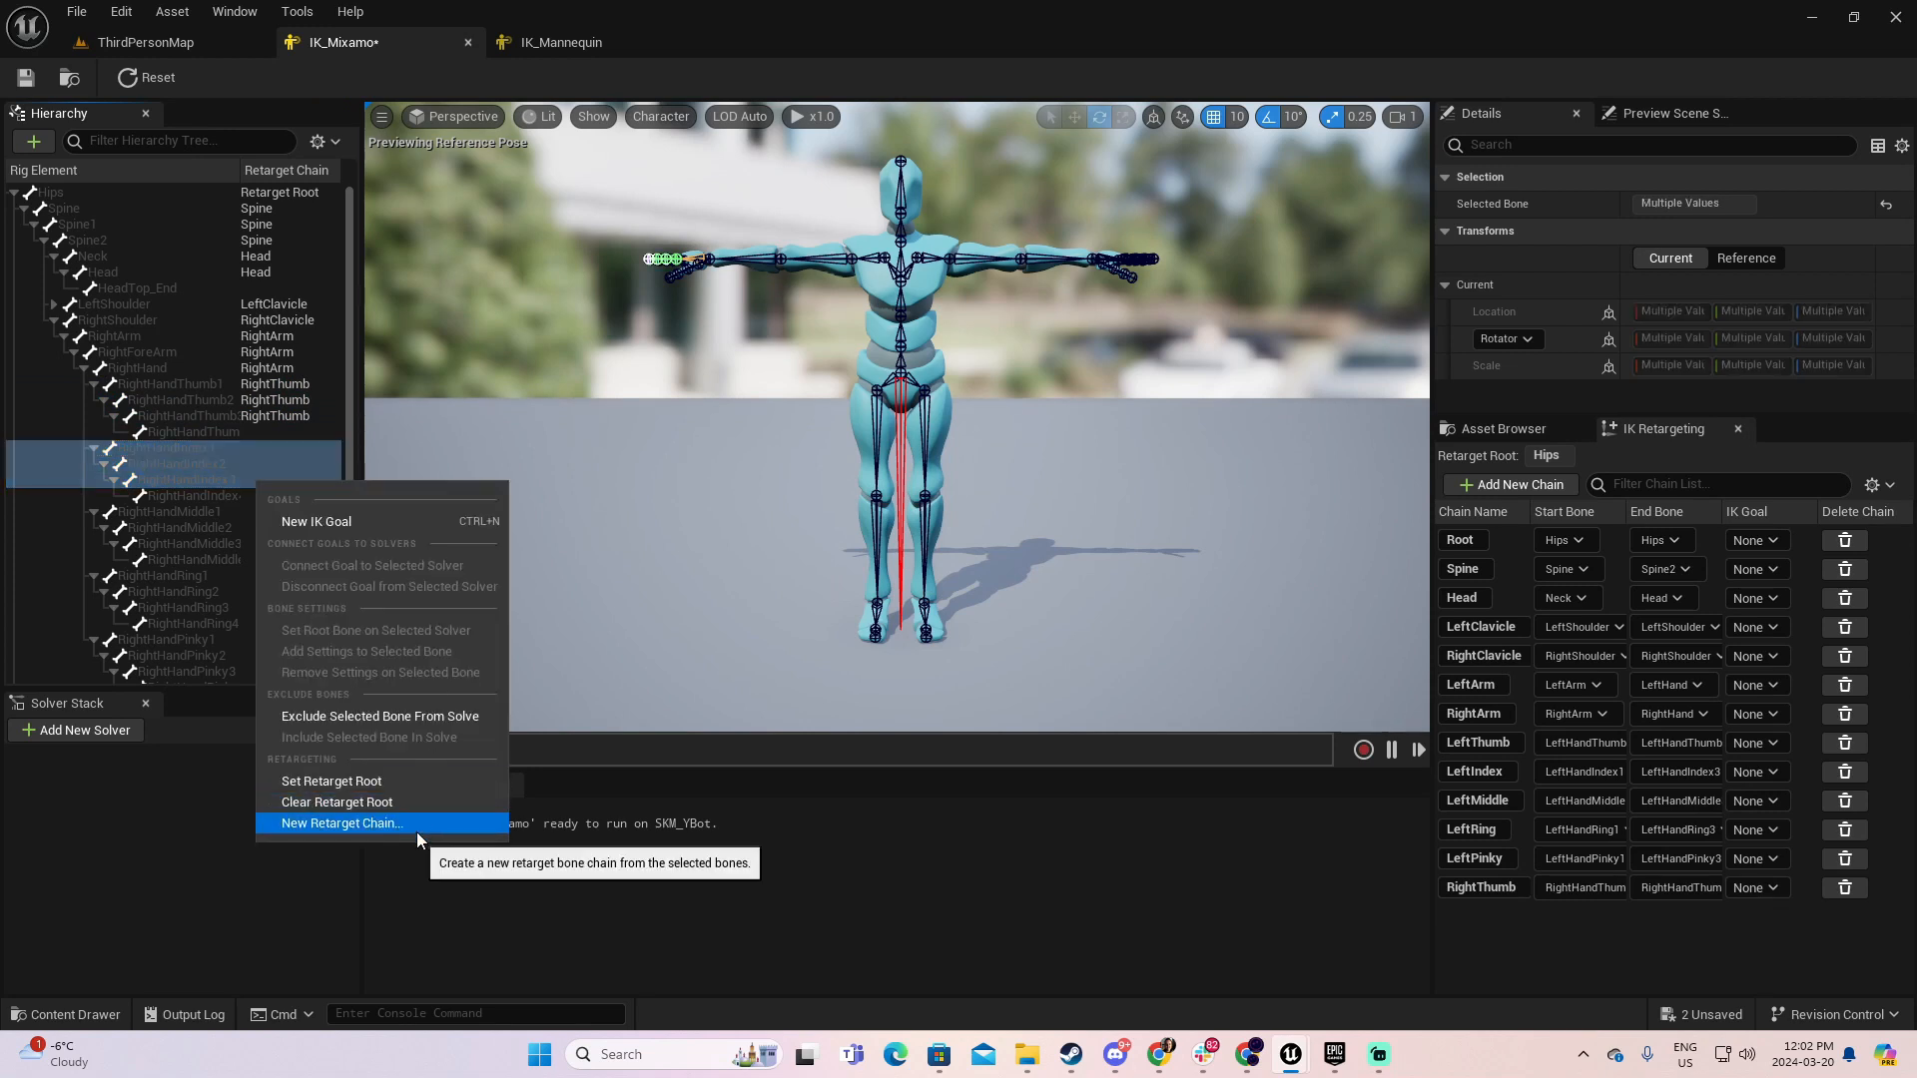
{"action": "left_click", "coordinate": [417, 825]}
{"action": "left_click", "coordinate": [1041, 486]}
{"action": "key", "text": "BackSpace"}
{"action": "key", "text": "BackSpace"}
{"action": "key", "text": "BackSpace"}
{"action": "type", "text": "Index"}
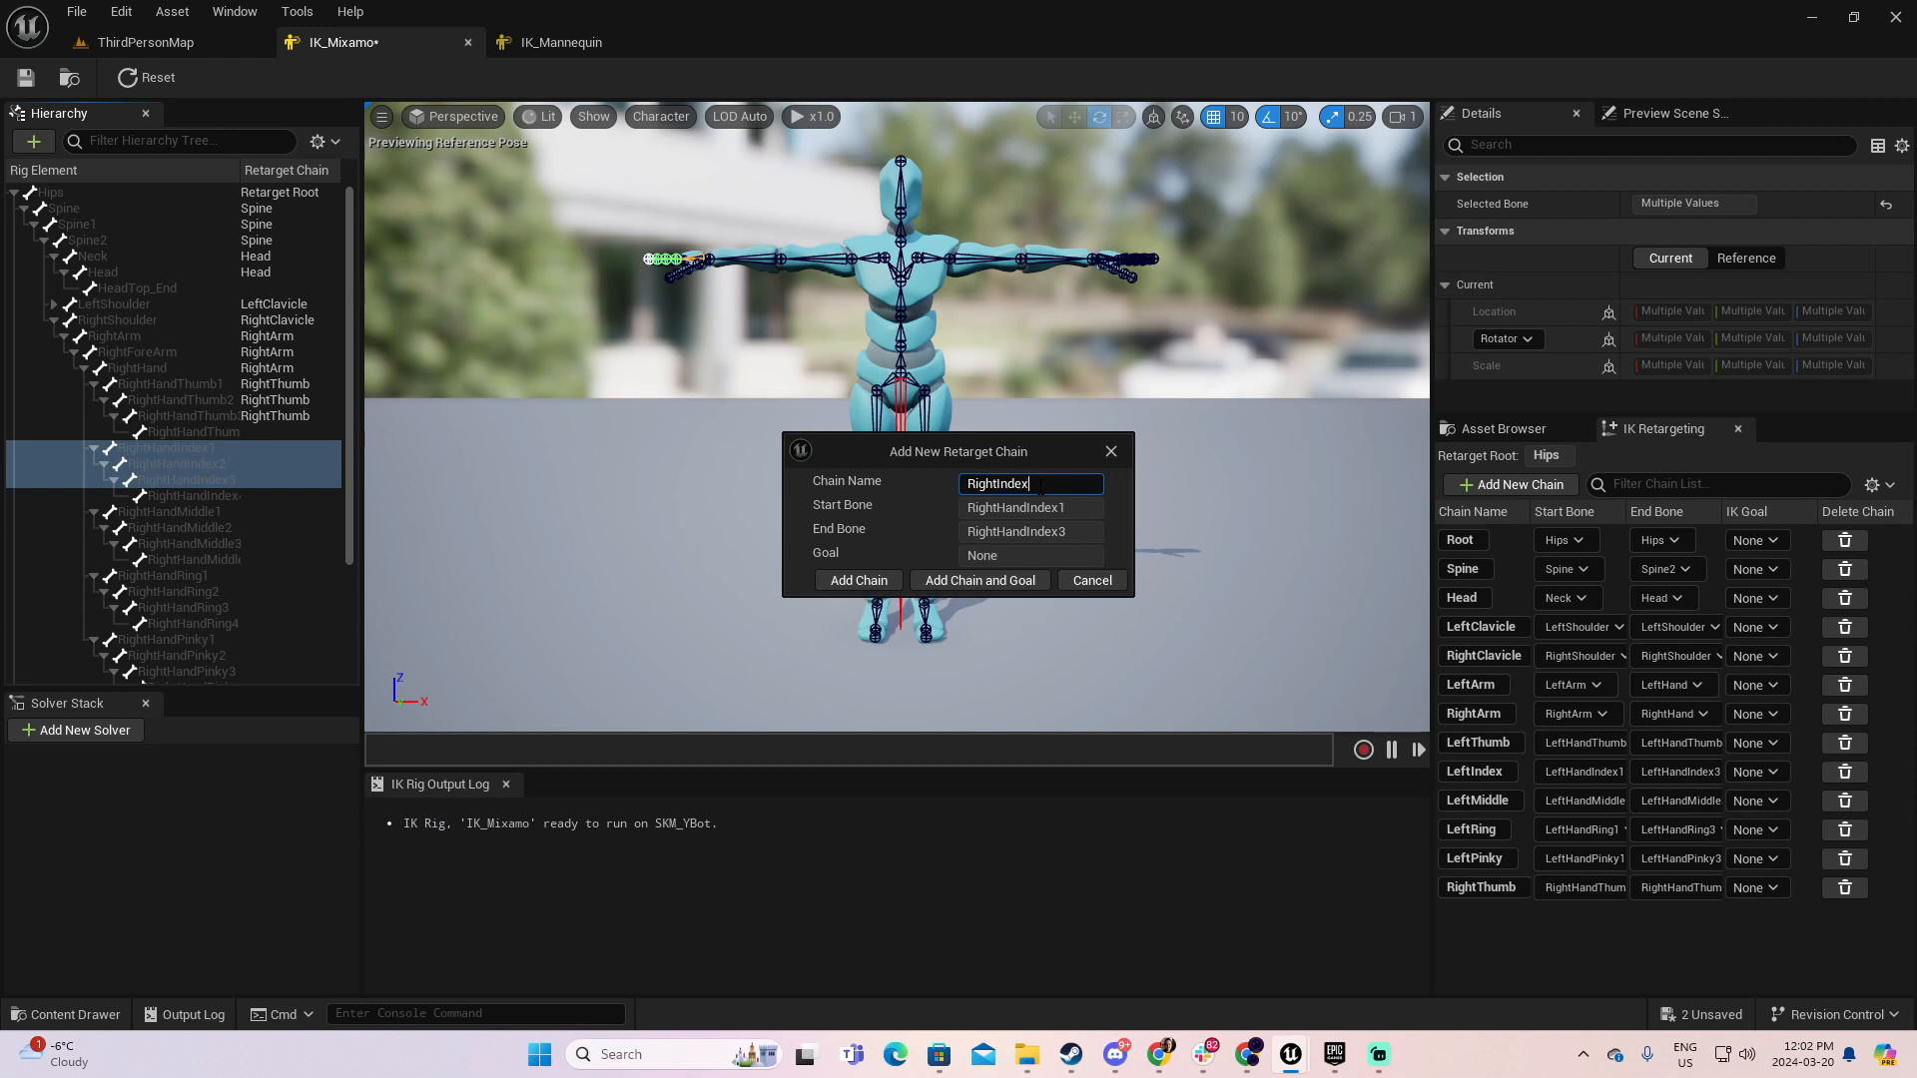
{"action": "left_click", "coordinate": [857, 582]}
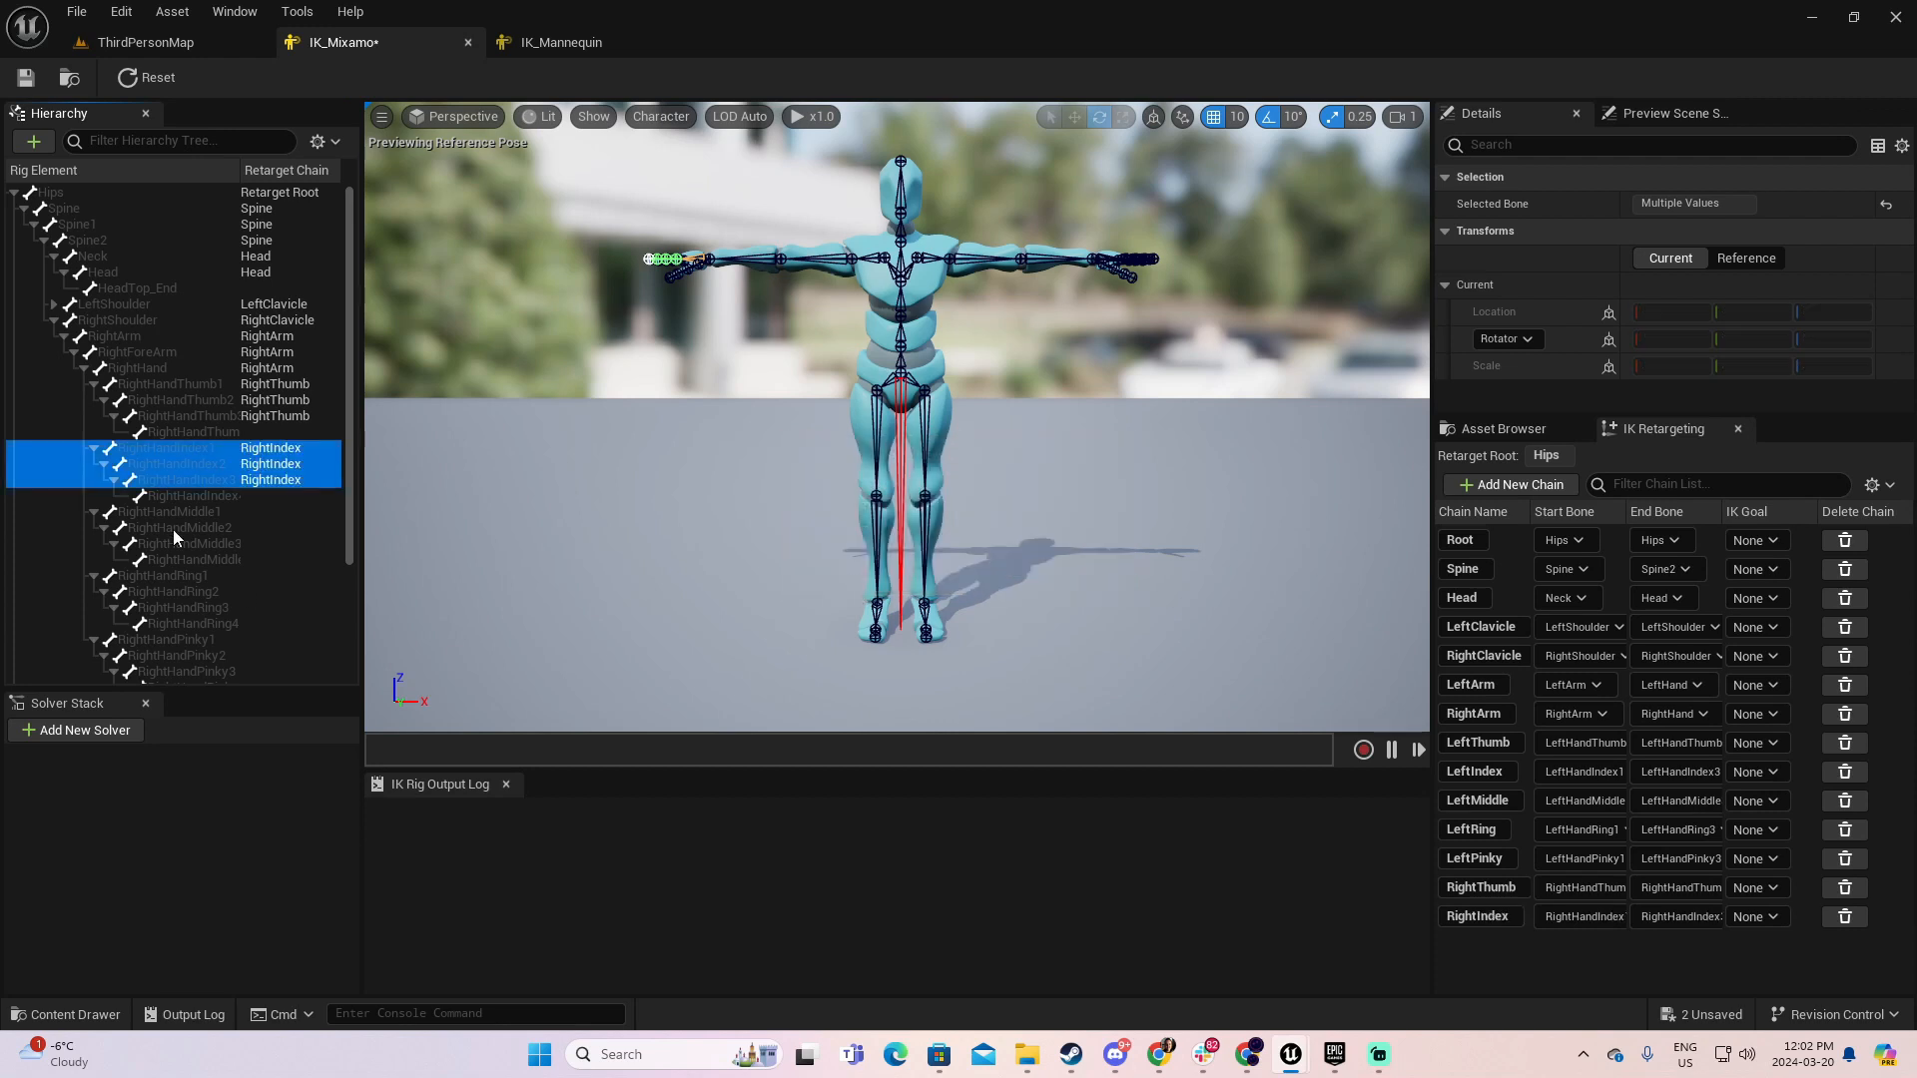
- Add a retarget chain named RightMiddle from RightHandMiddle1 to RightHandMiddle3, without a goal
{"action": "left_click", "coordinate": [244, 513]}
{"action": "left_click", "coordinate": [262, 543], "text": "shift"}
{"action": "right_click", "coordinate": [255, 515]}
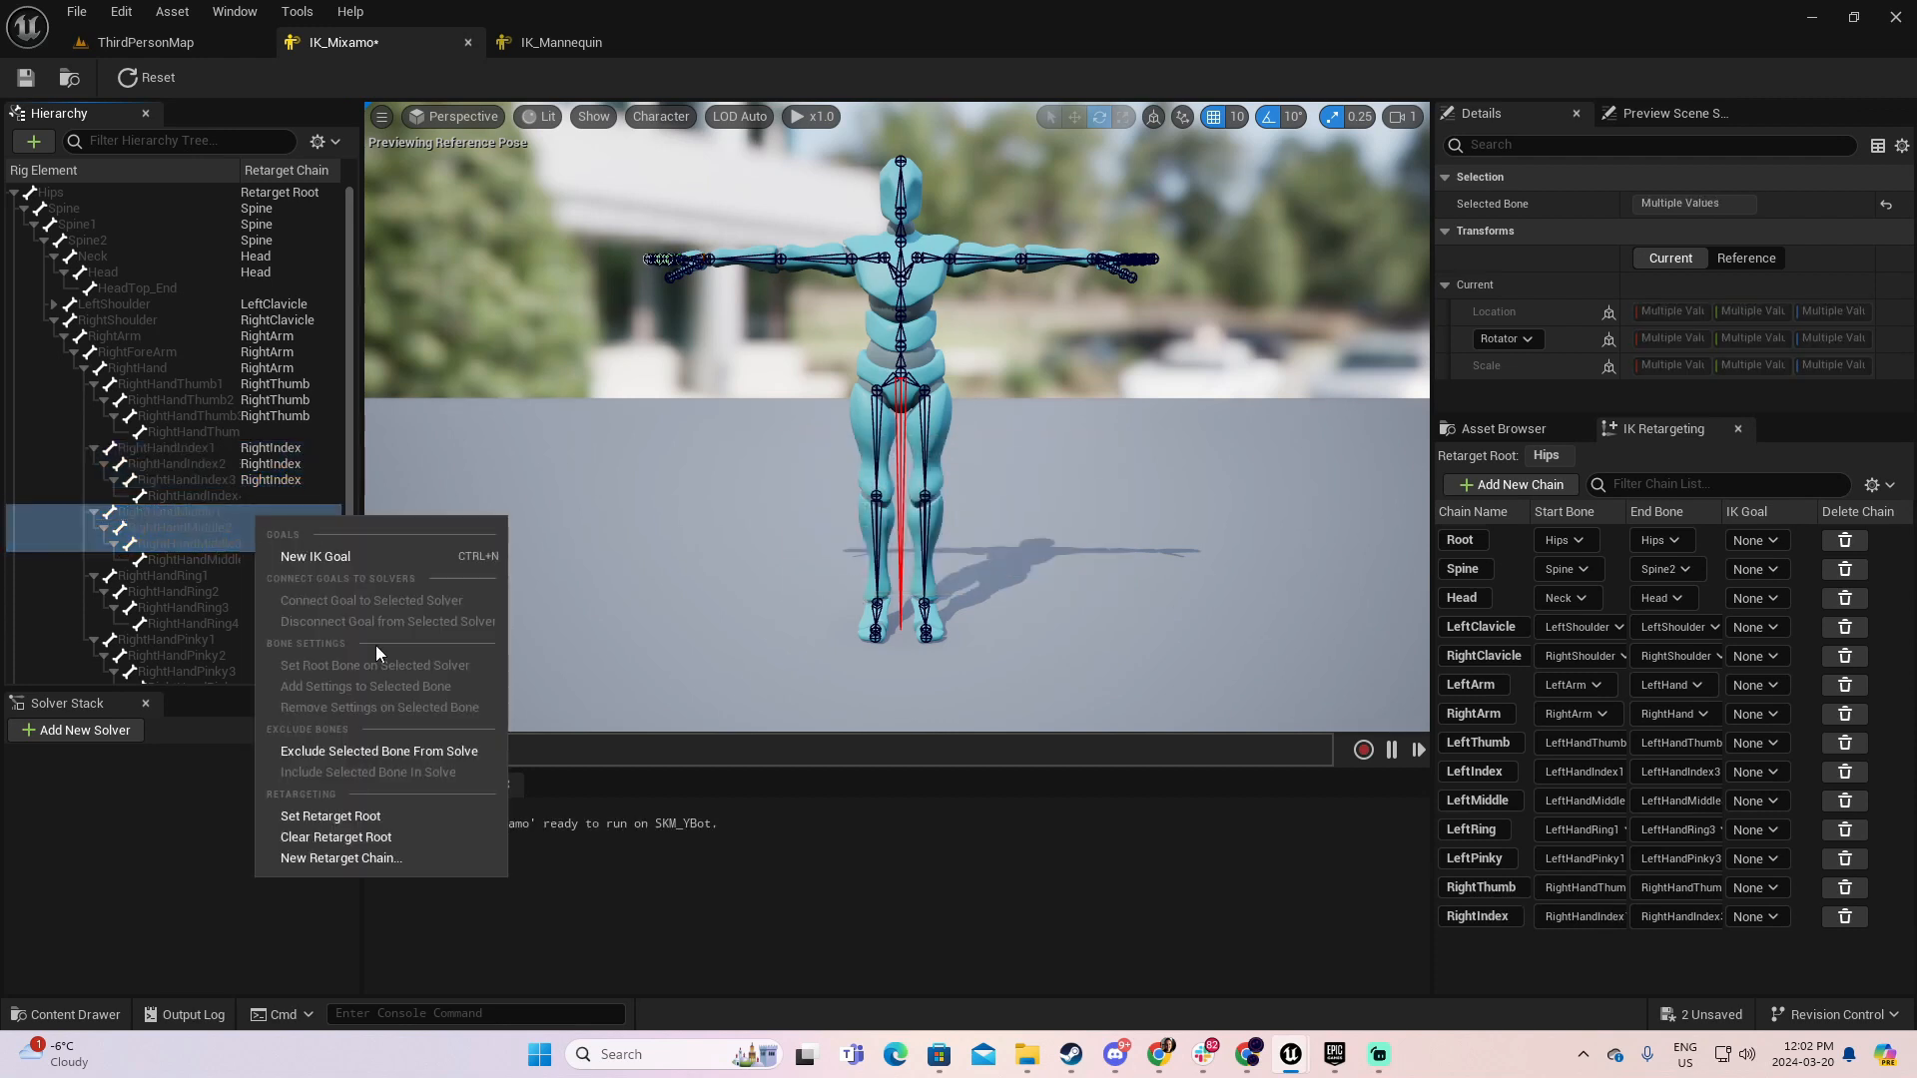
{"action": "left_click", "coordinate": [404, 861]}
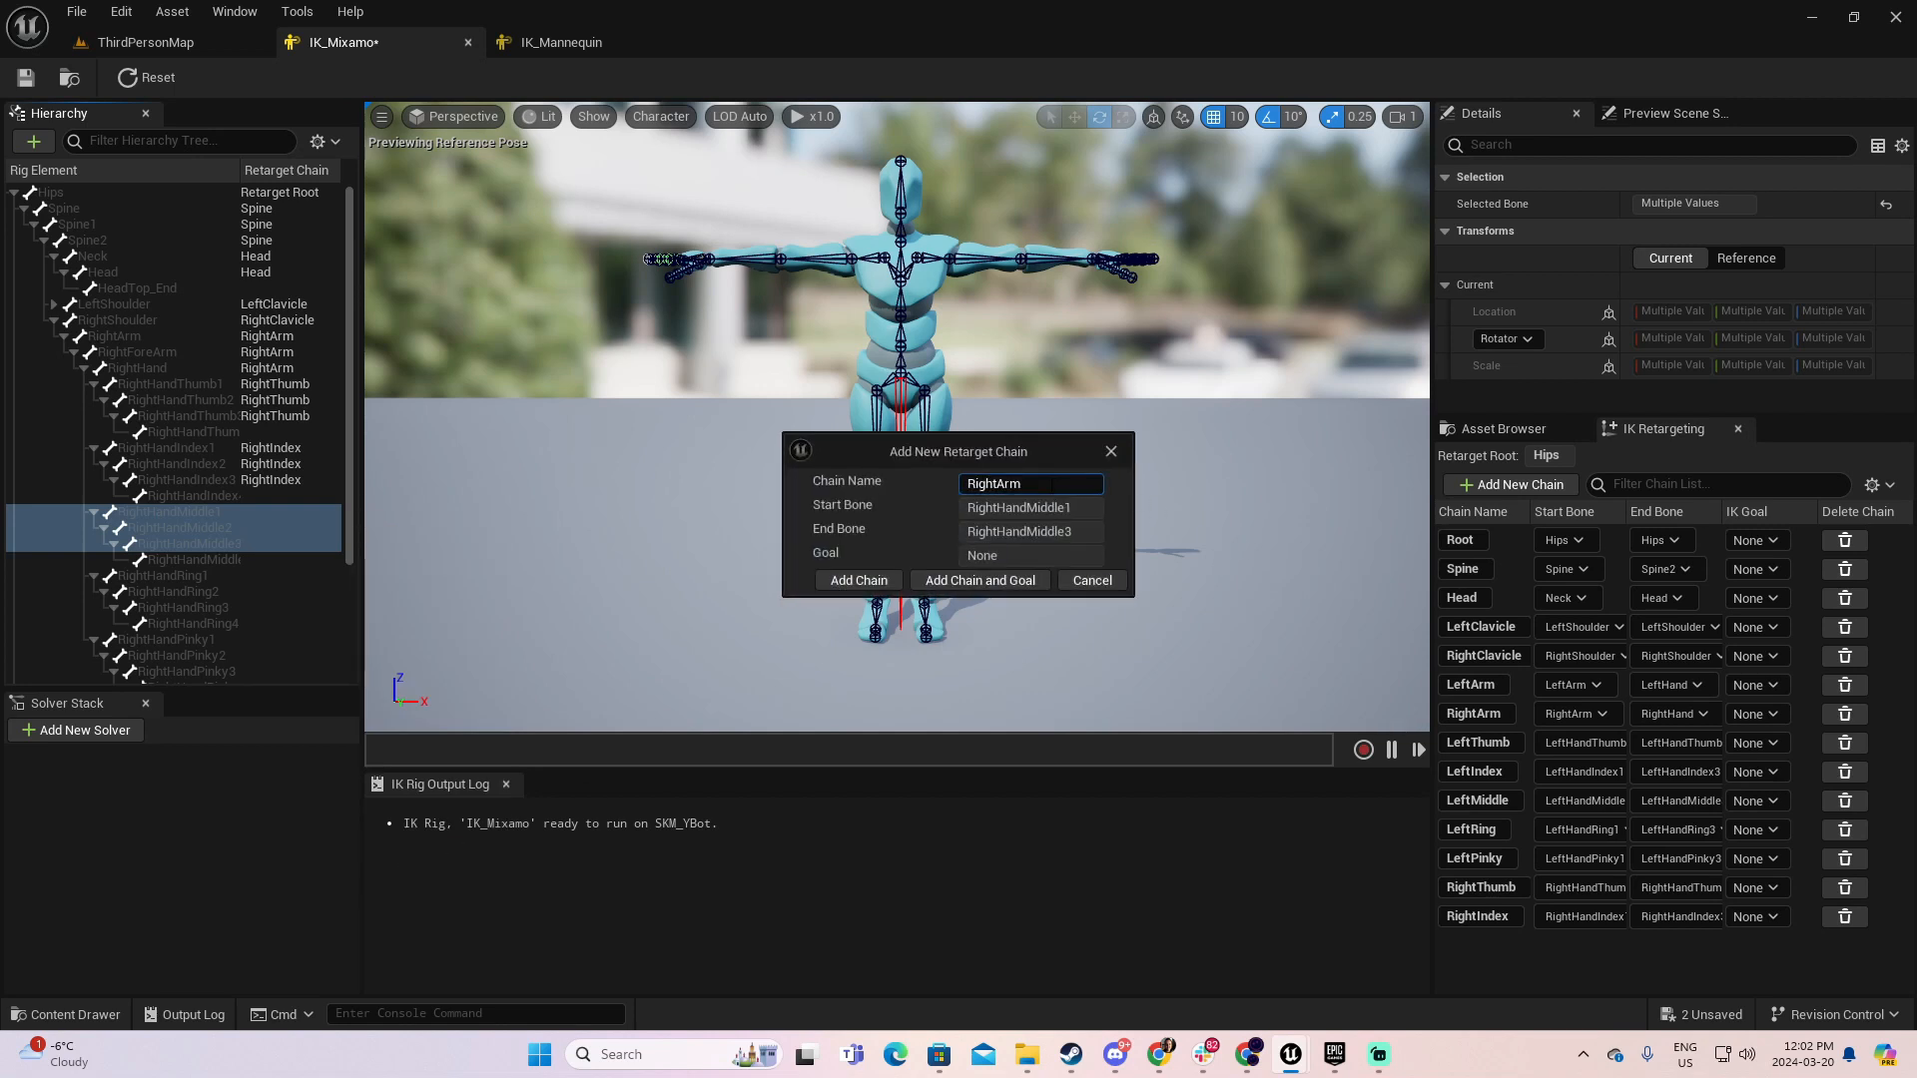
{"action": "key", "text": "BackSpace"}
{"action": "key", "text": "BackSpace"}
{"action": "type", "text": "Middl"}
{"action": "left_click", "coordinate": [859, 581]}
- Add a retarget chain named RightRing from RightHandRing1 to RightHandRing3, without a goal
{"action": "scroll", "coordinate": [218, 578], "scroll_direction": "down", "scroll_amount": 2}
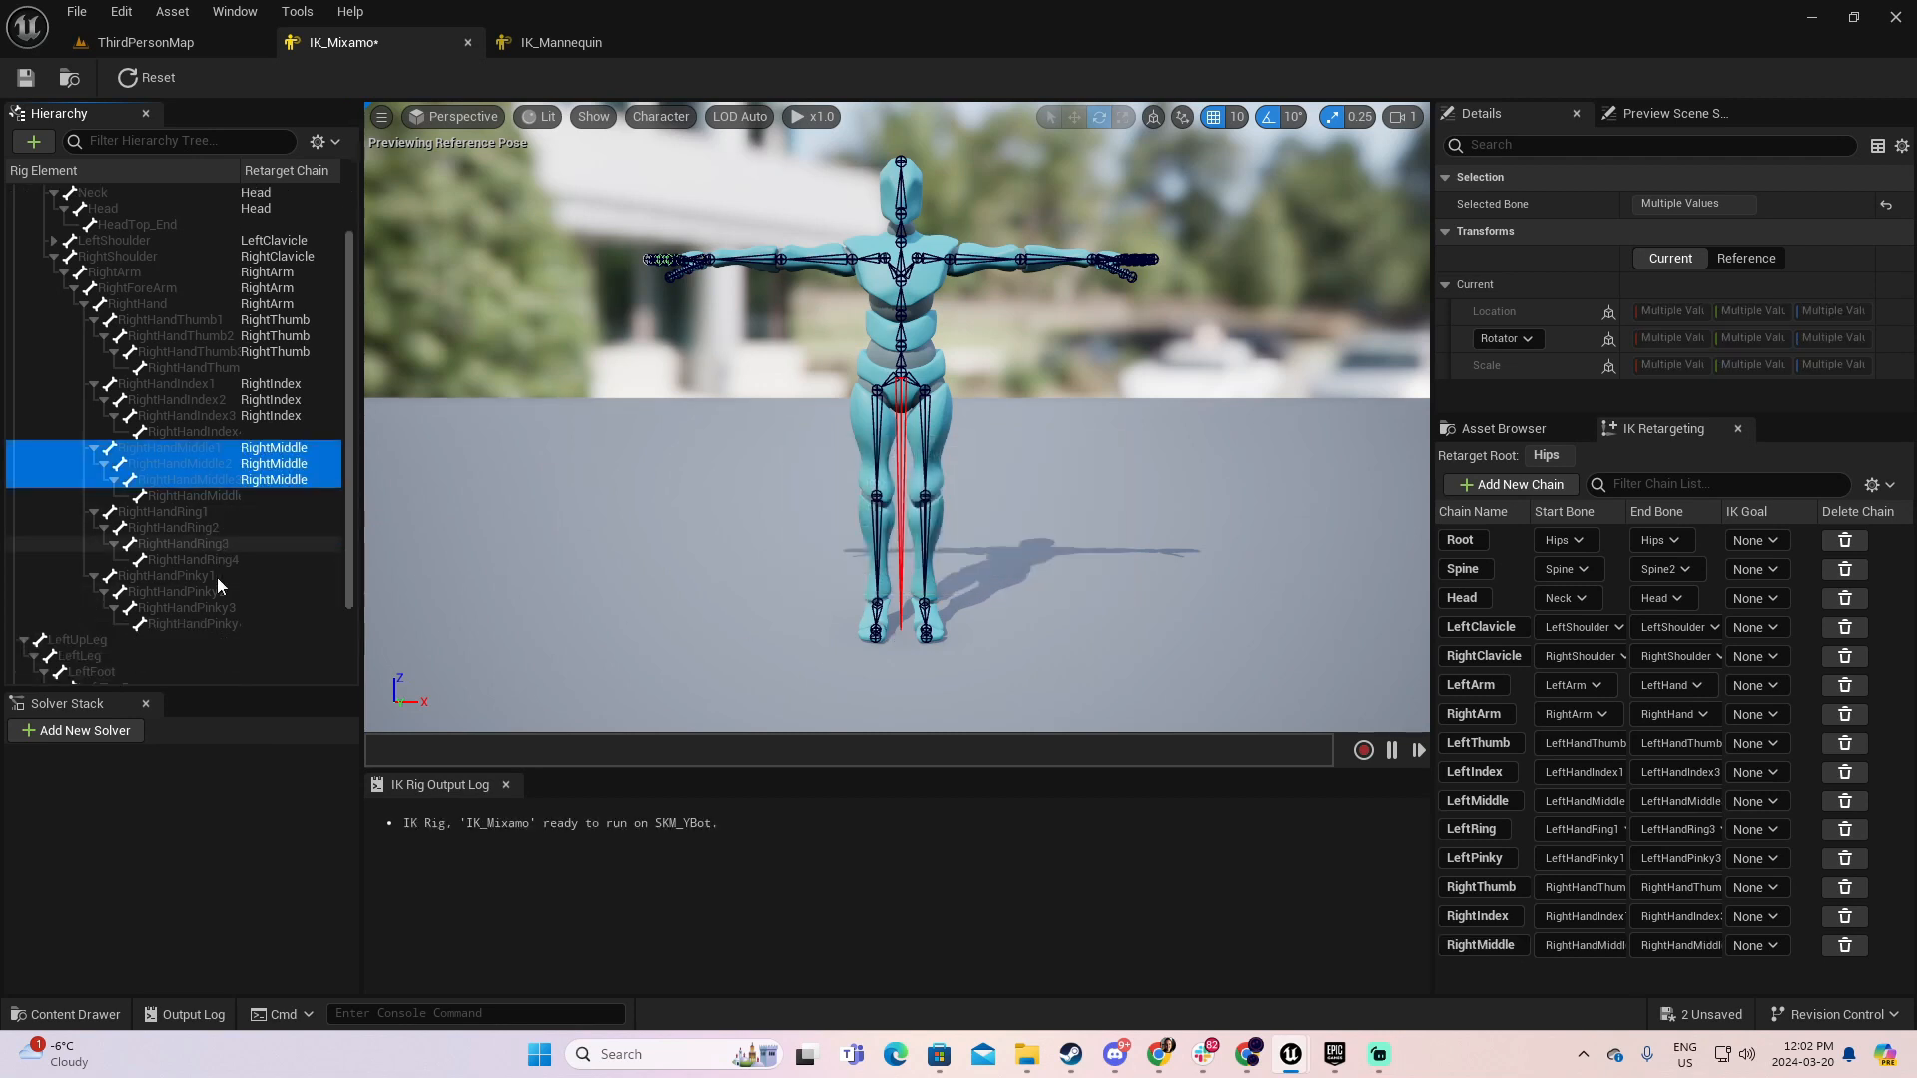
{"action": "left_click", "coordinate": [226, 511]}
{"action": "left_click", "coordinate": [244, 544], "text": "shift"}
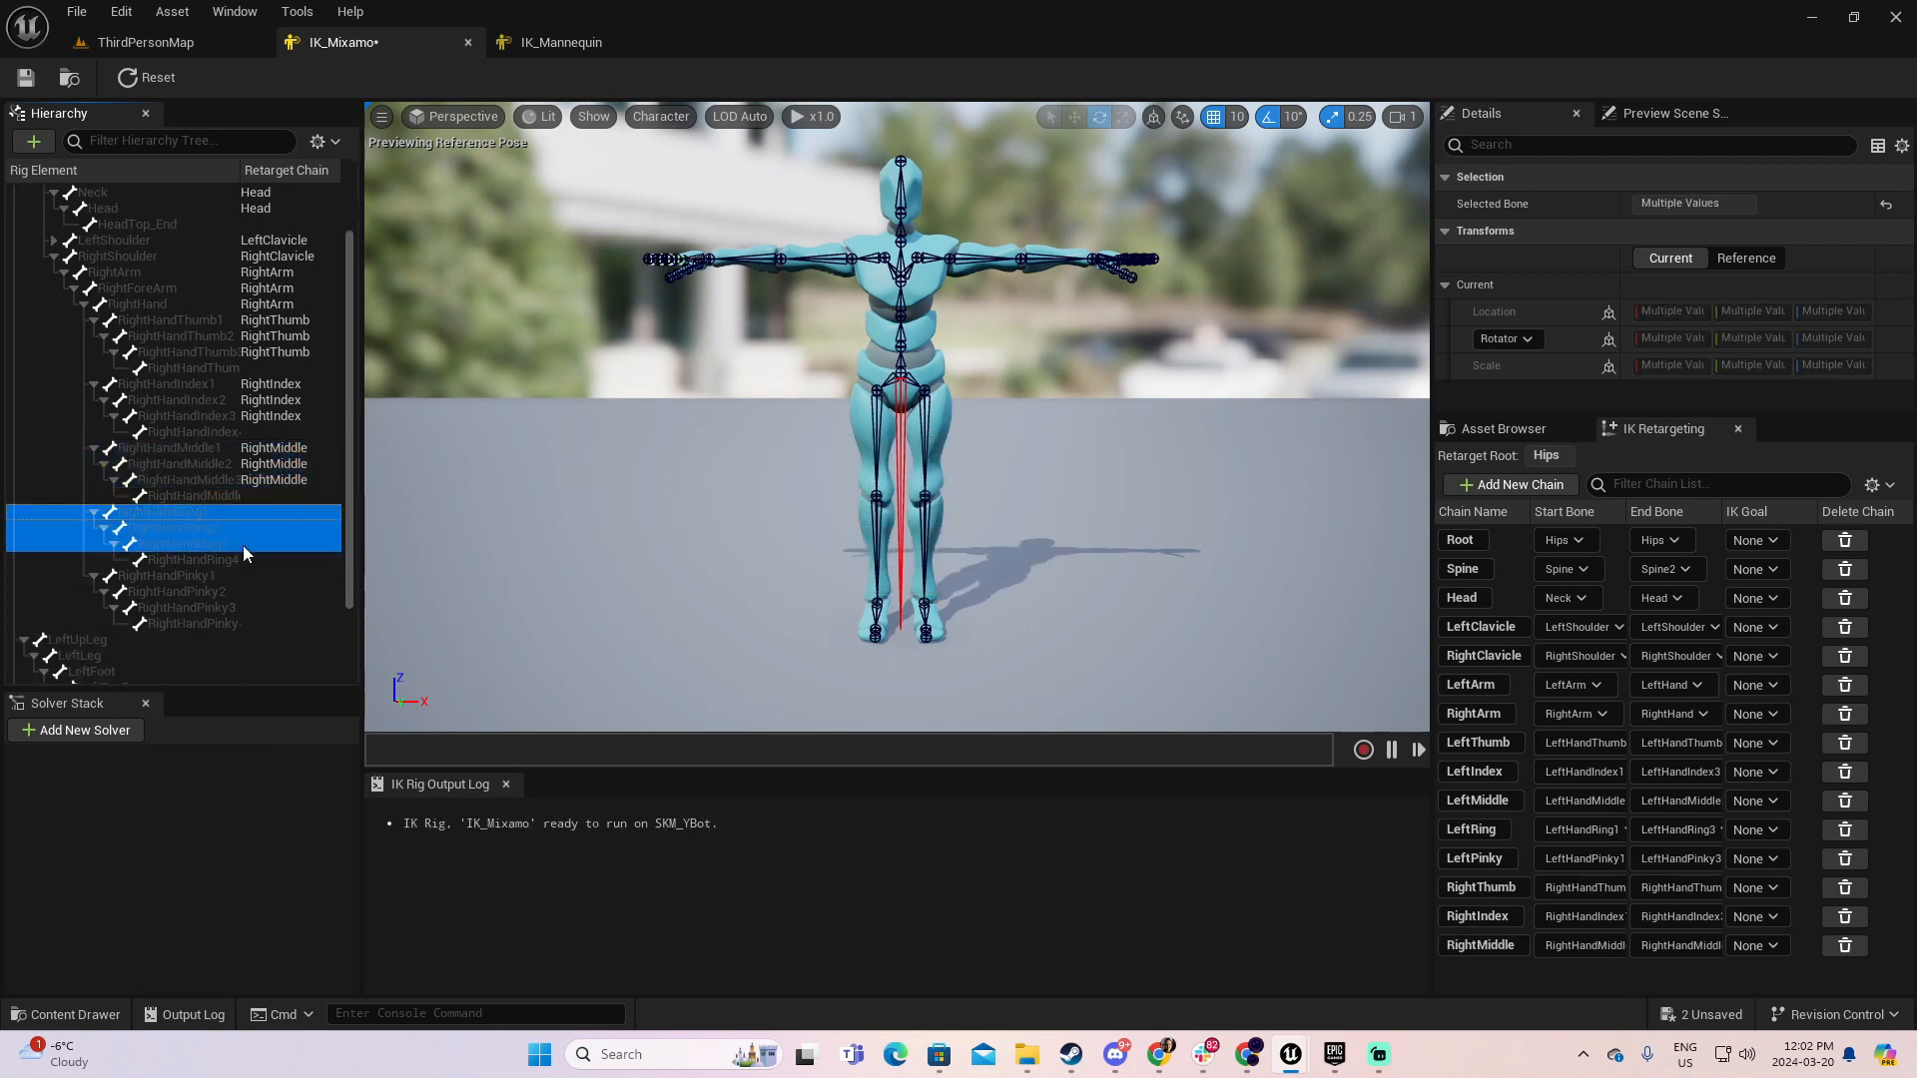
{"action": "right_click", "coordinate": [243, 545]}
{"action": "left_click", "coordinate": [397, 889]}
{"action": "left_click", "coordinate": [1043, 483]}
{"action": "key", "text": "BackSpace"}
{"action": "key", "text": "BackSpace"}
{"action": "key", "text": "BackSpace"}
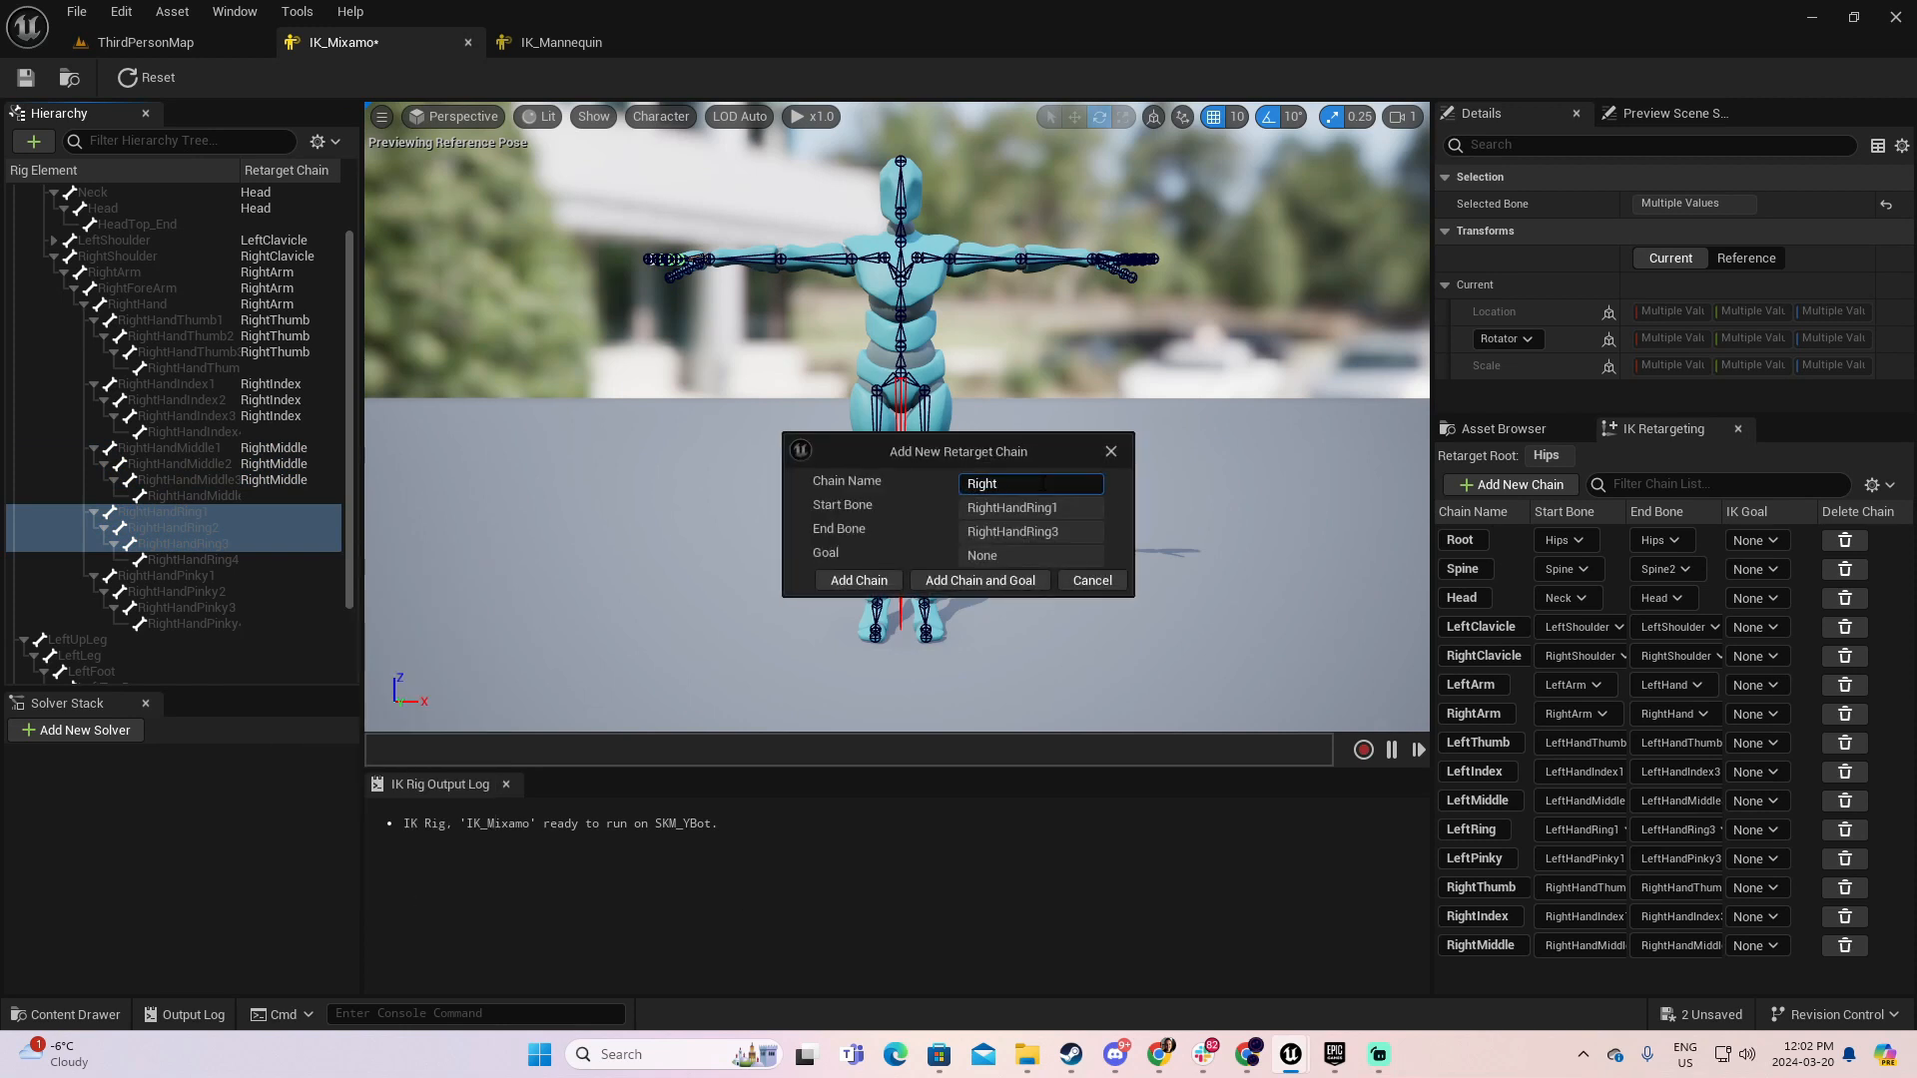
{"action": "type", "text": "Ring"}
{"action": "left_click", "coordinate": [857, 580]}
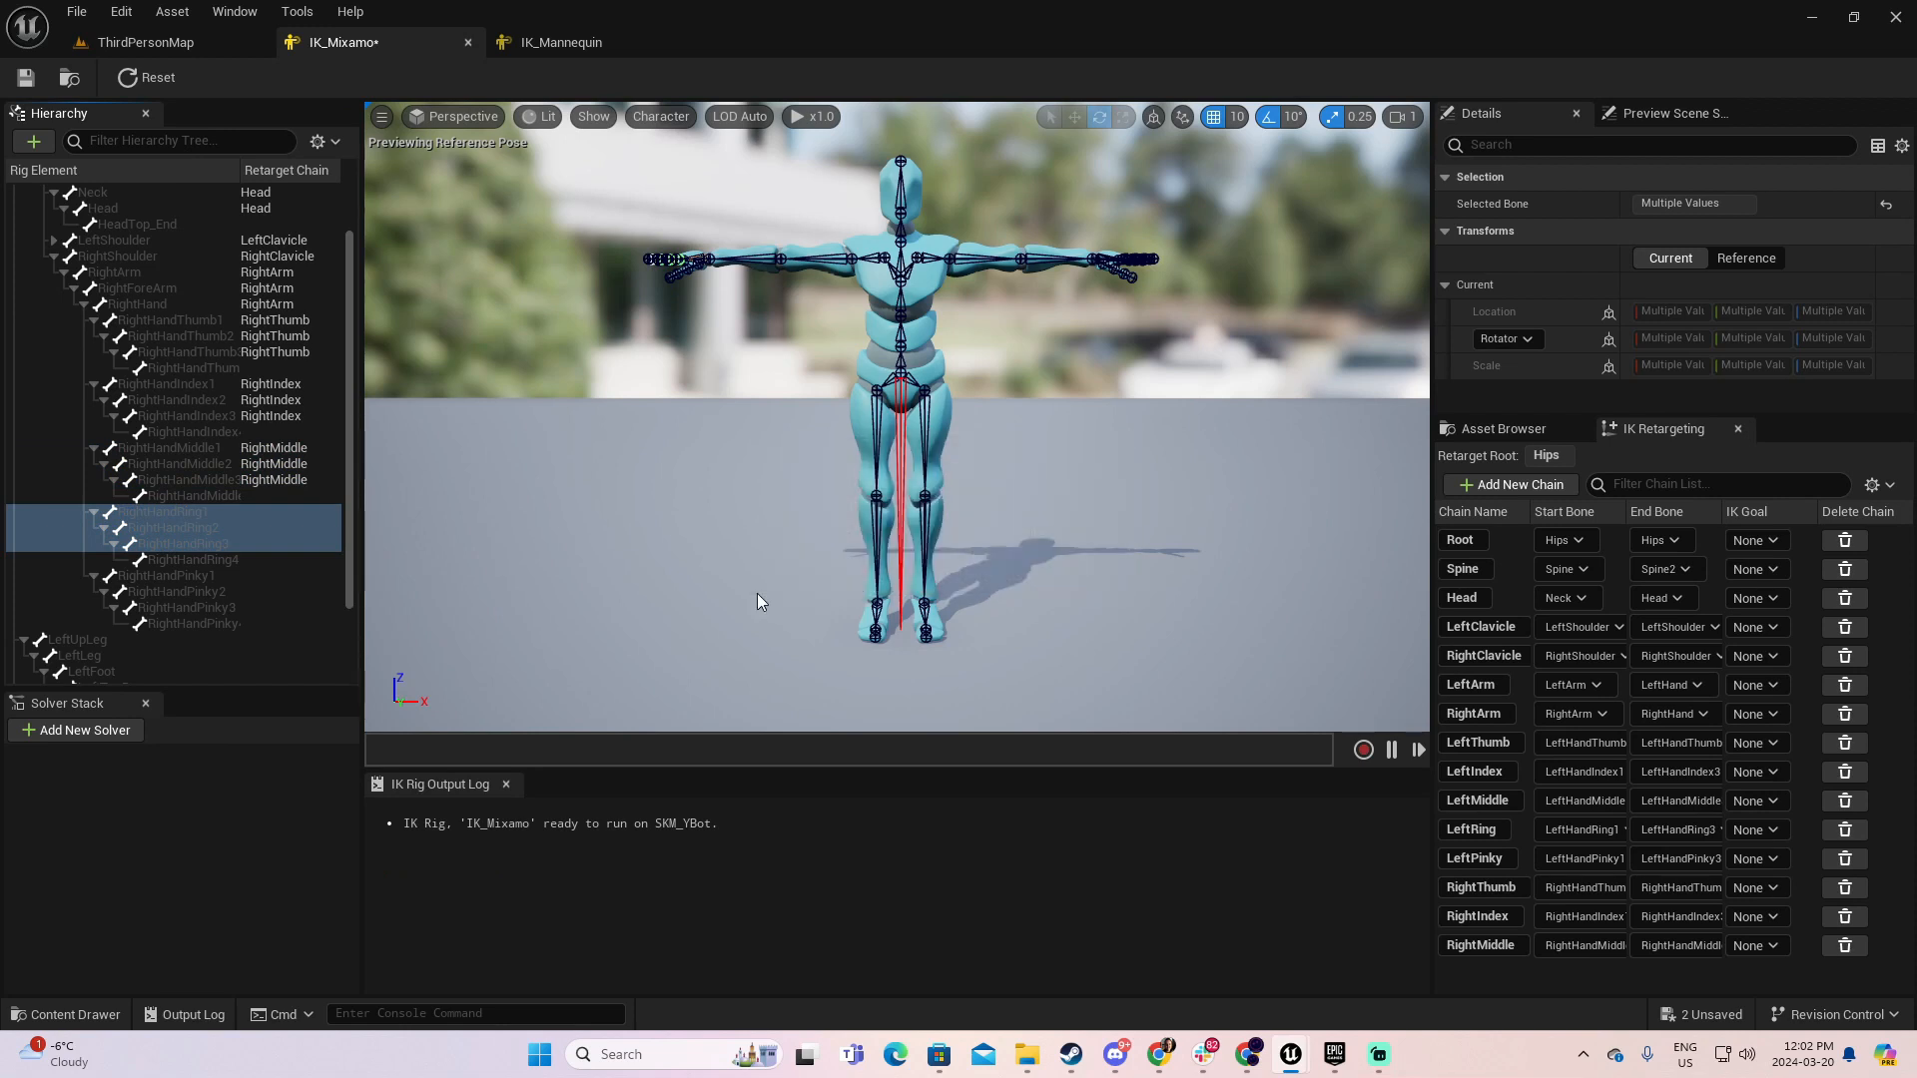
- Add a retarget chain named RightPinky from RightHandPinky1 to RightHandPinky3, without a goal
{"action": "left_click", "coordinate": [229, 576]}
{"action": "left_click", "coordinate": [243, 608], "text": "shift"}
{"action": "right_click", "coordinate": [243, 608]}
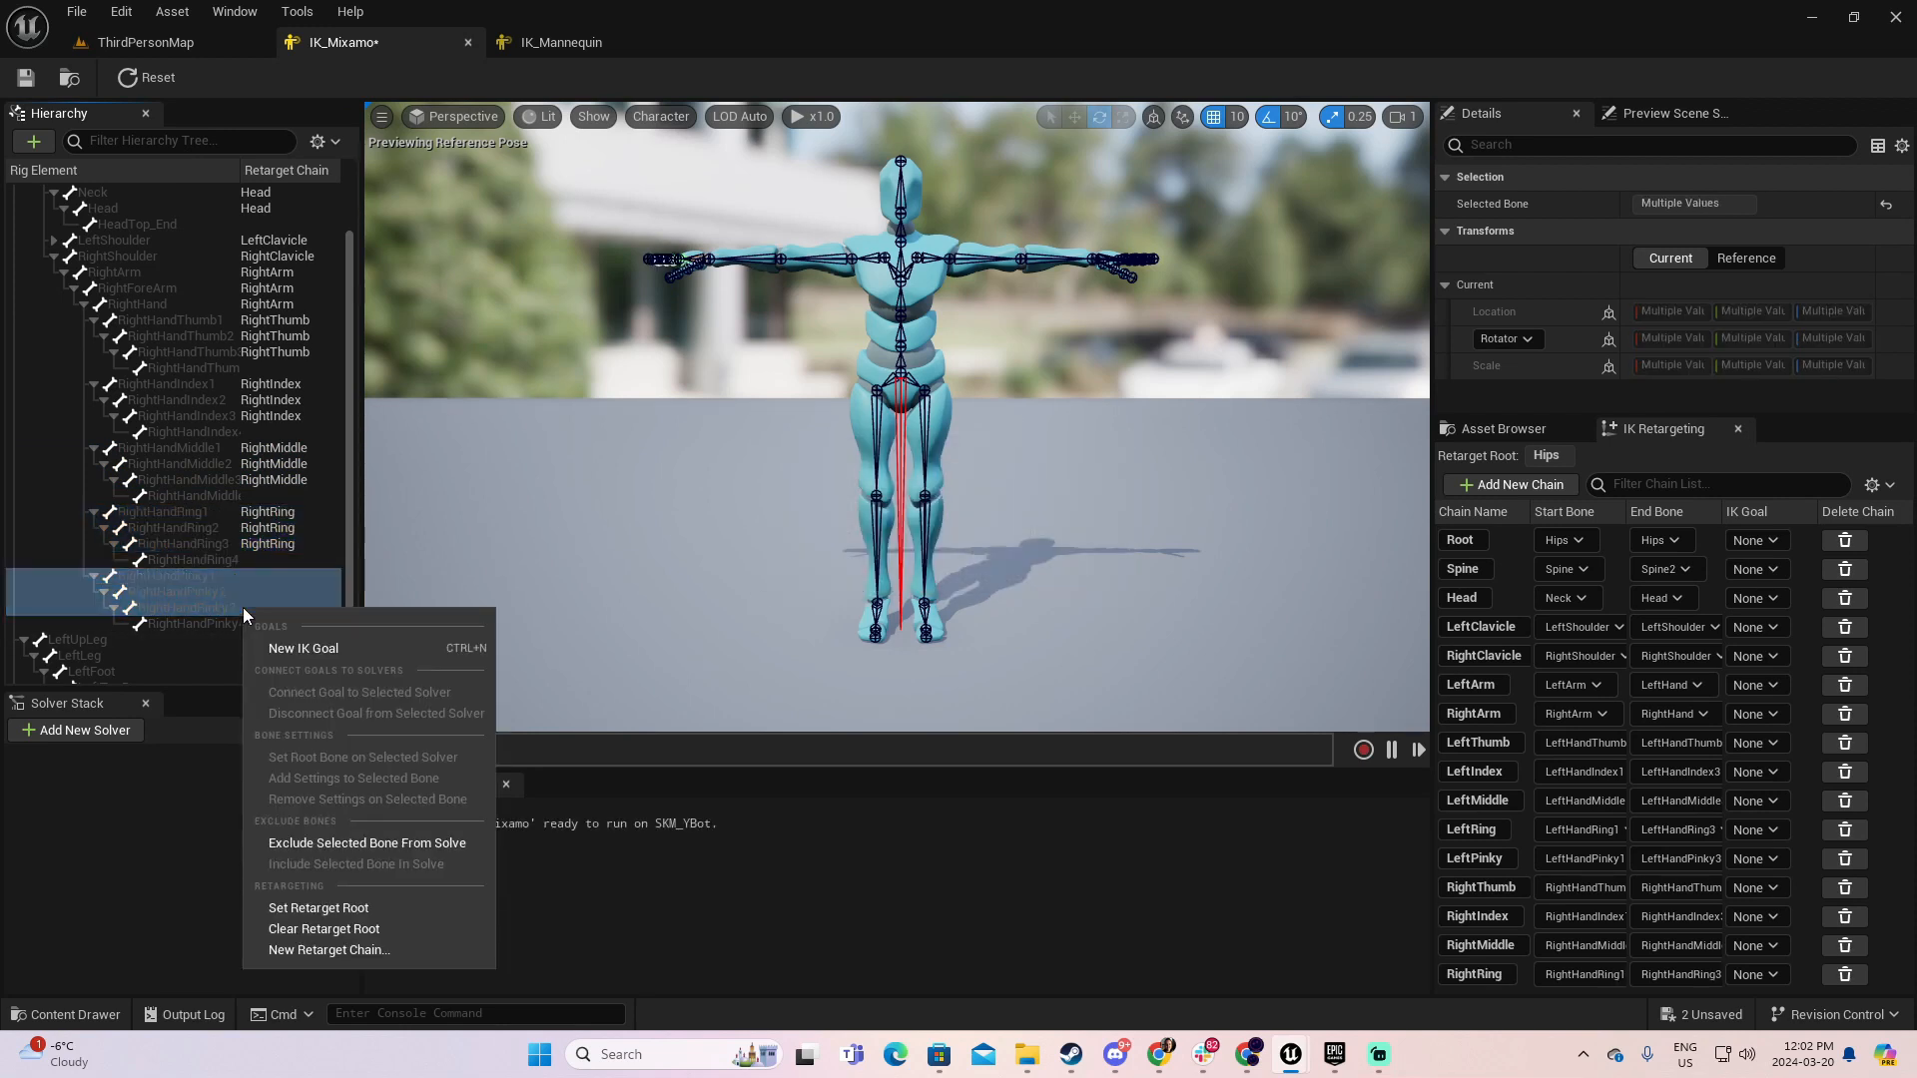
{"action": "left_click", "coordinate": [330, 954]}
{"action": "left_click", "coordinate": [1050, 483]}
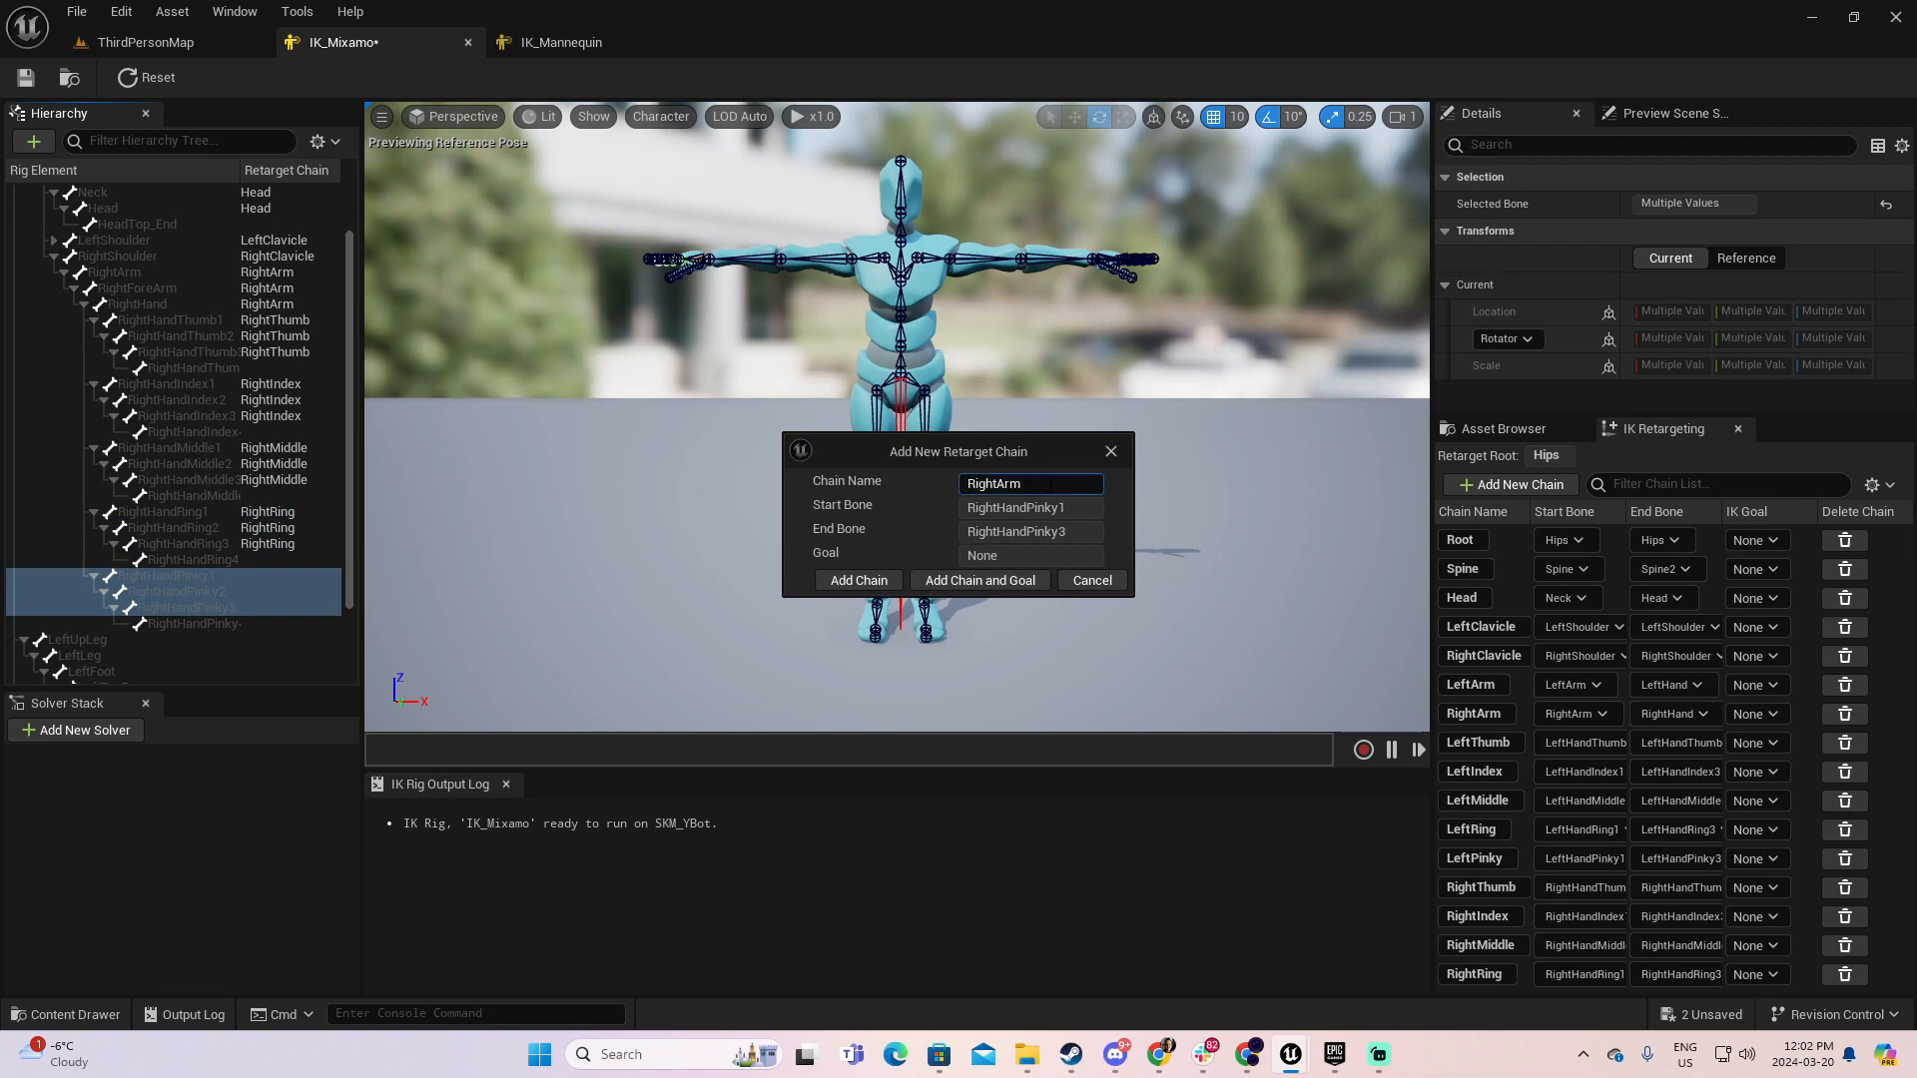
{"action": "key", "text": "BackSpace"}
{"action": "key", "text": "BackSpace"}
{"action": "type", "text": "Pinky"}
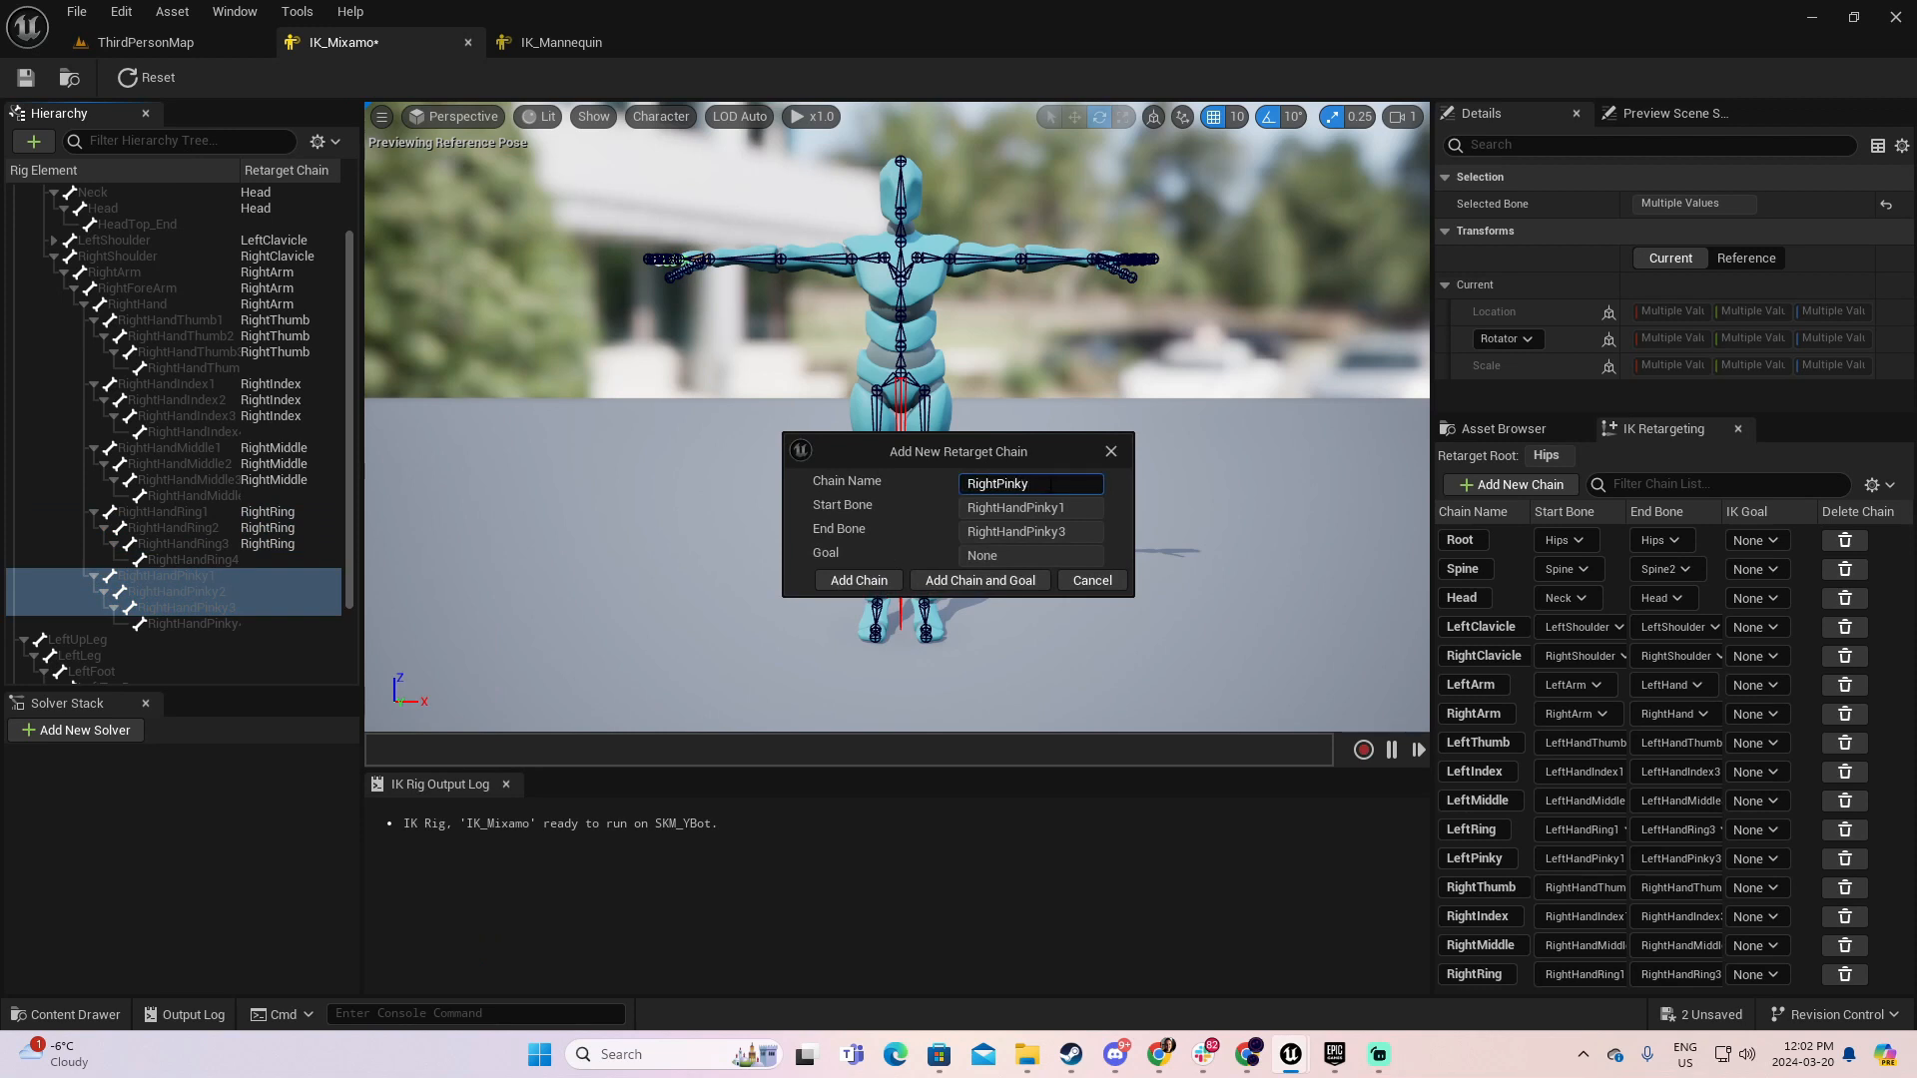
{"action": "left_click", "coordinate": [857, 580]}
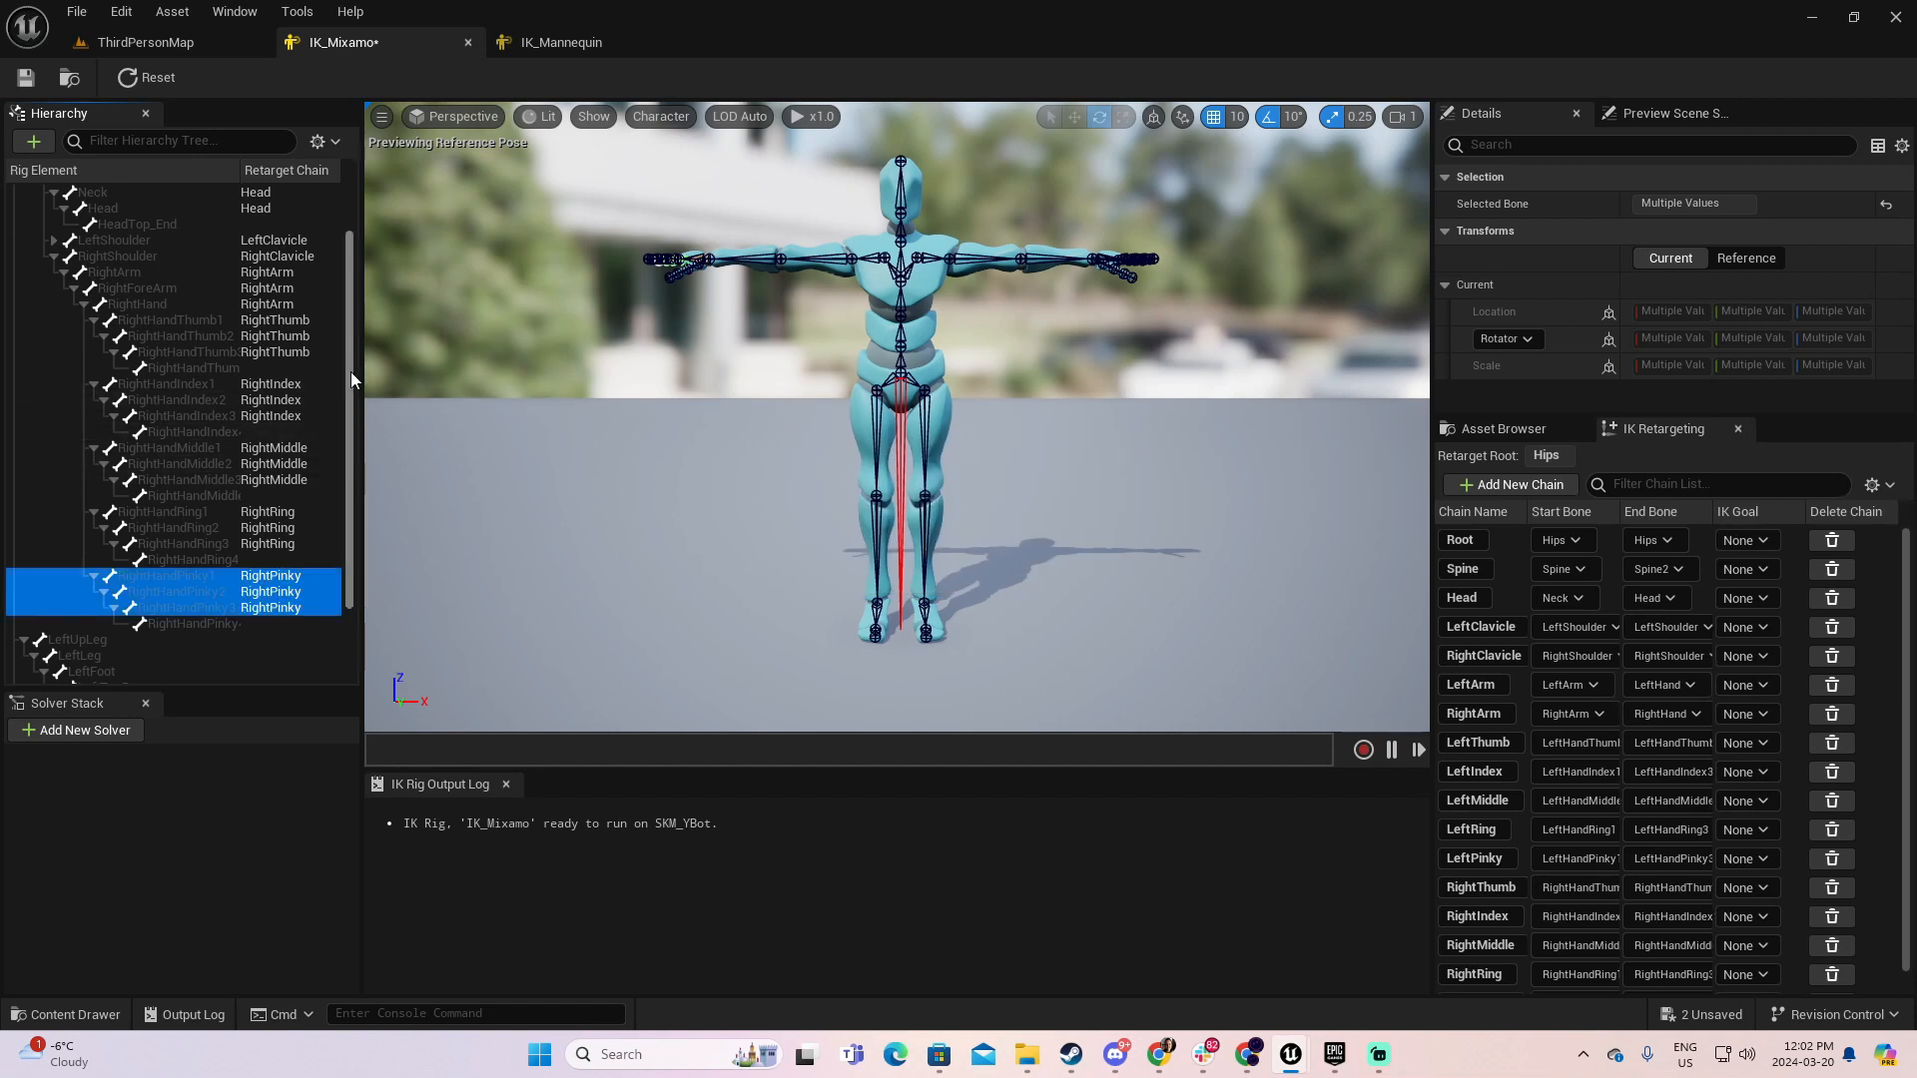
- Add a retarget chain named LeftLeg from LeftUpLeg to LeftToe_End, without a goal
{"action": "left_click_drag", "start_coordinate": [349, 361], "coordinate": [357, 494]}
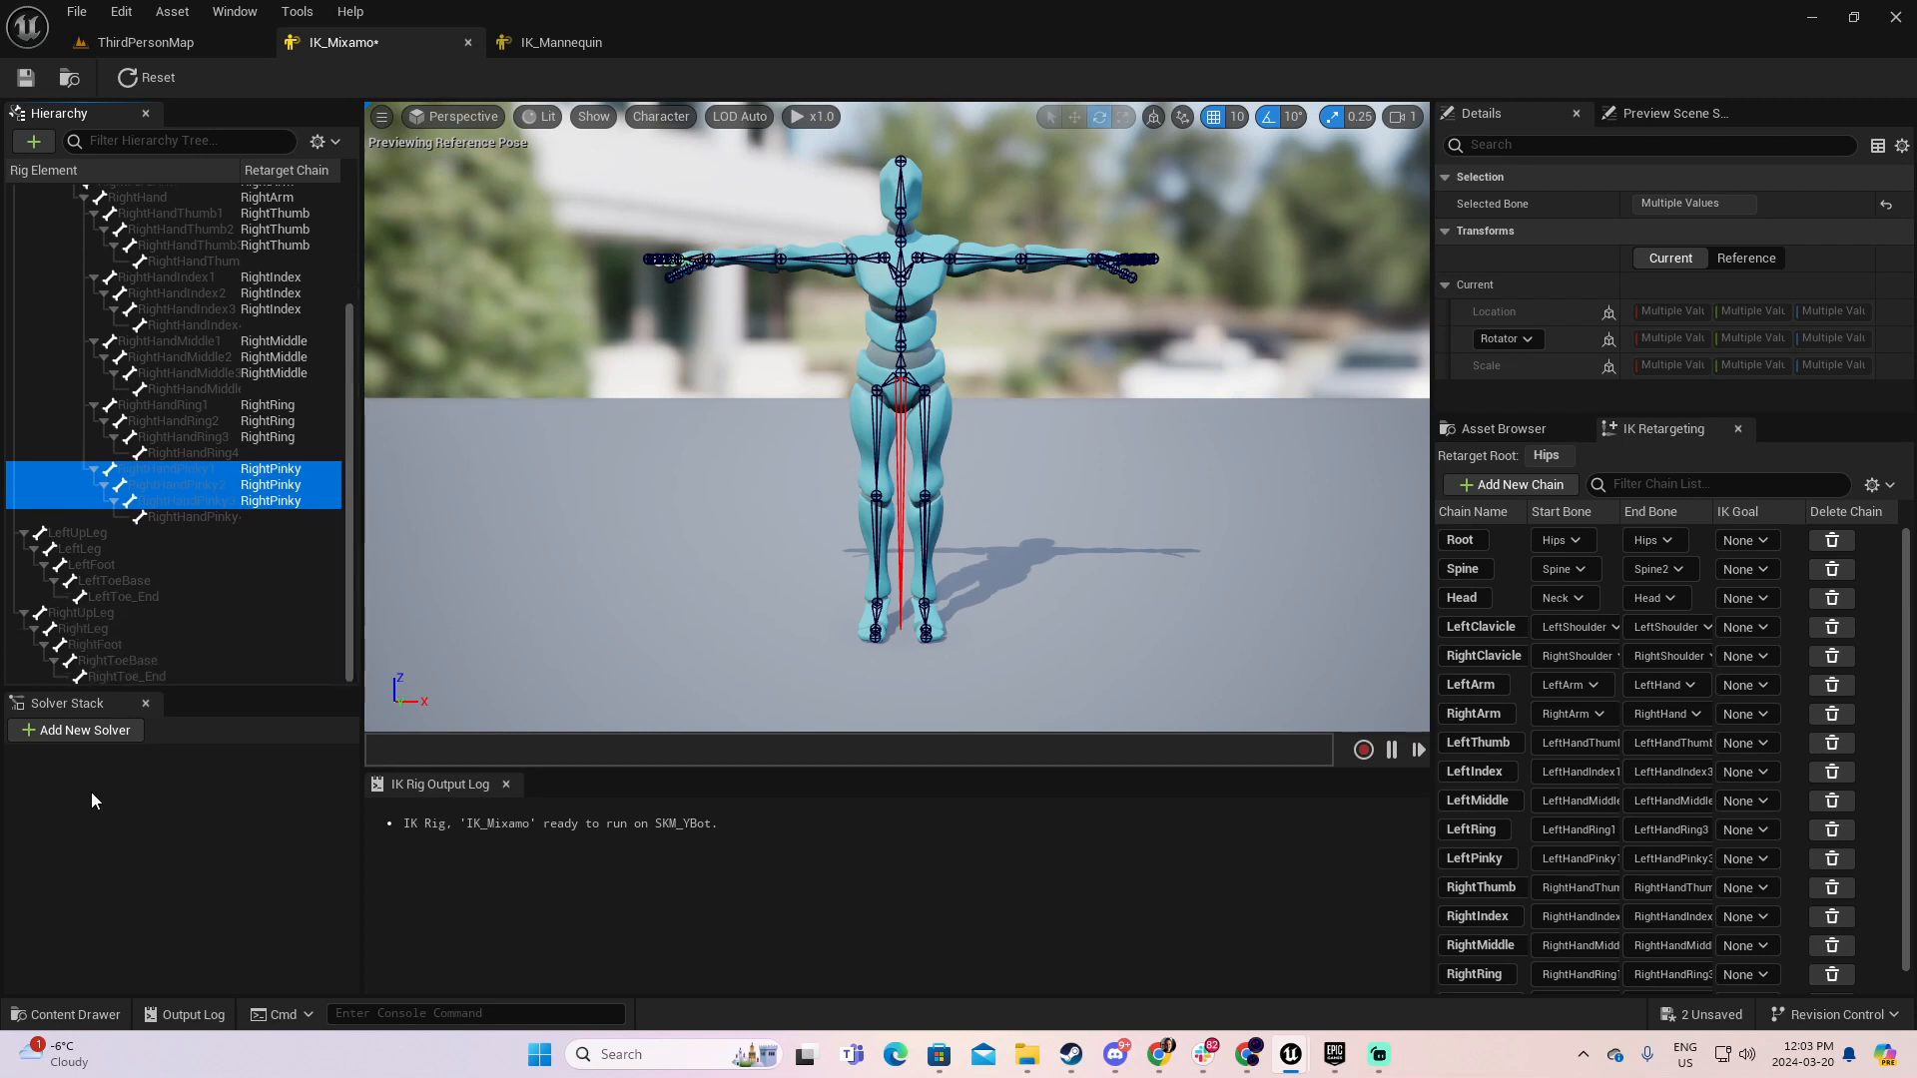
{"action": "left_click", "coordinate": [86, 533]}
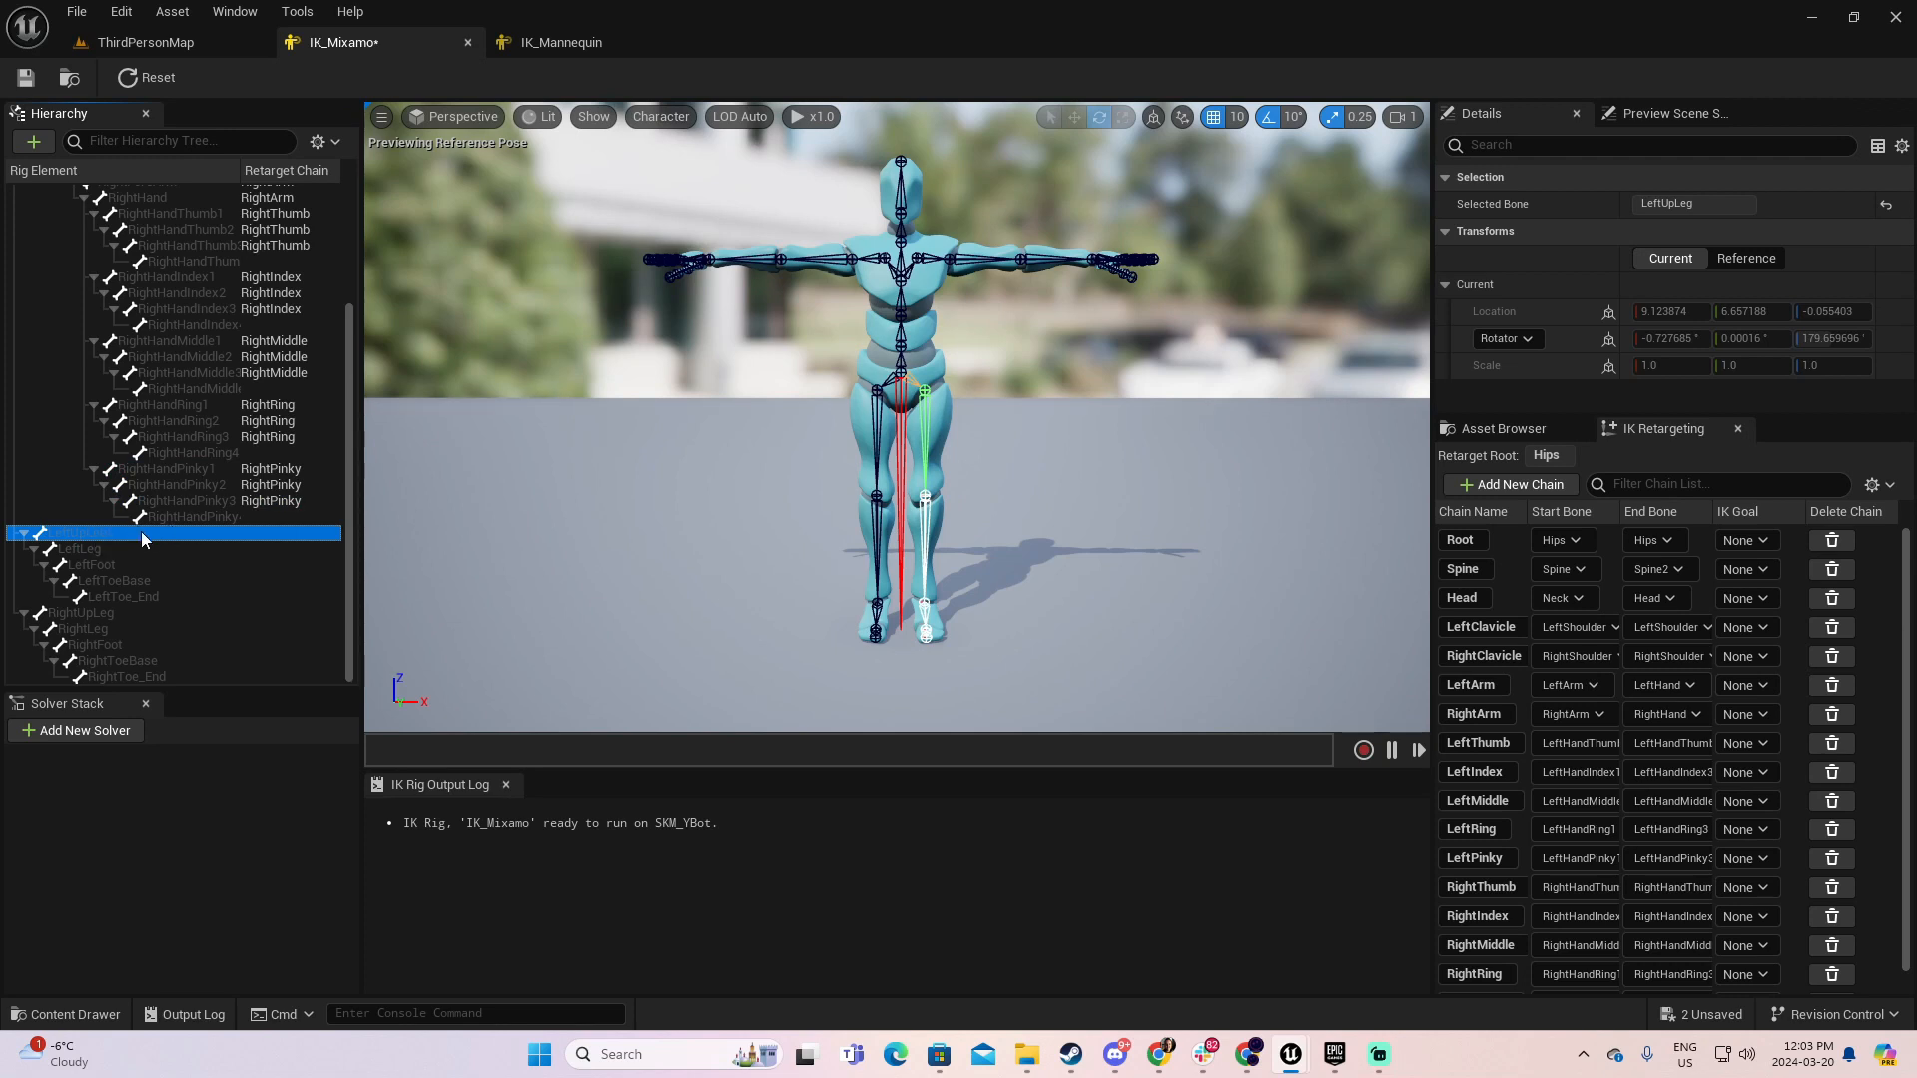
{"action": "left_click", "coordinate": [157, 597], "text": "shift"}
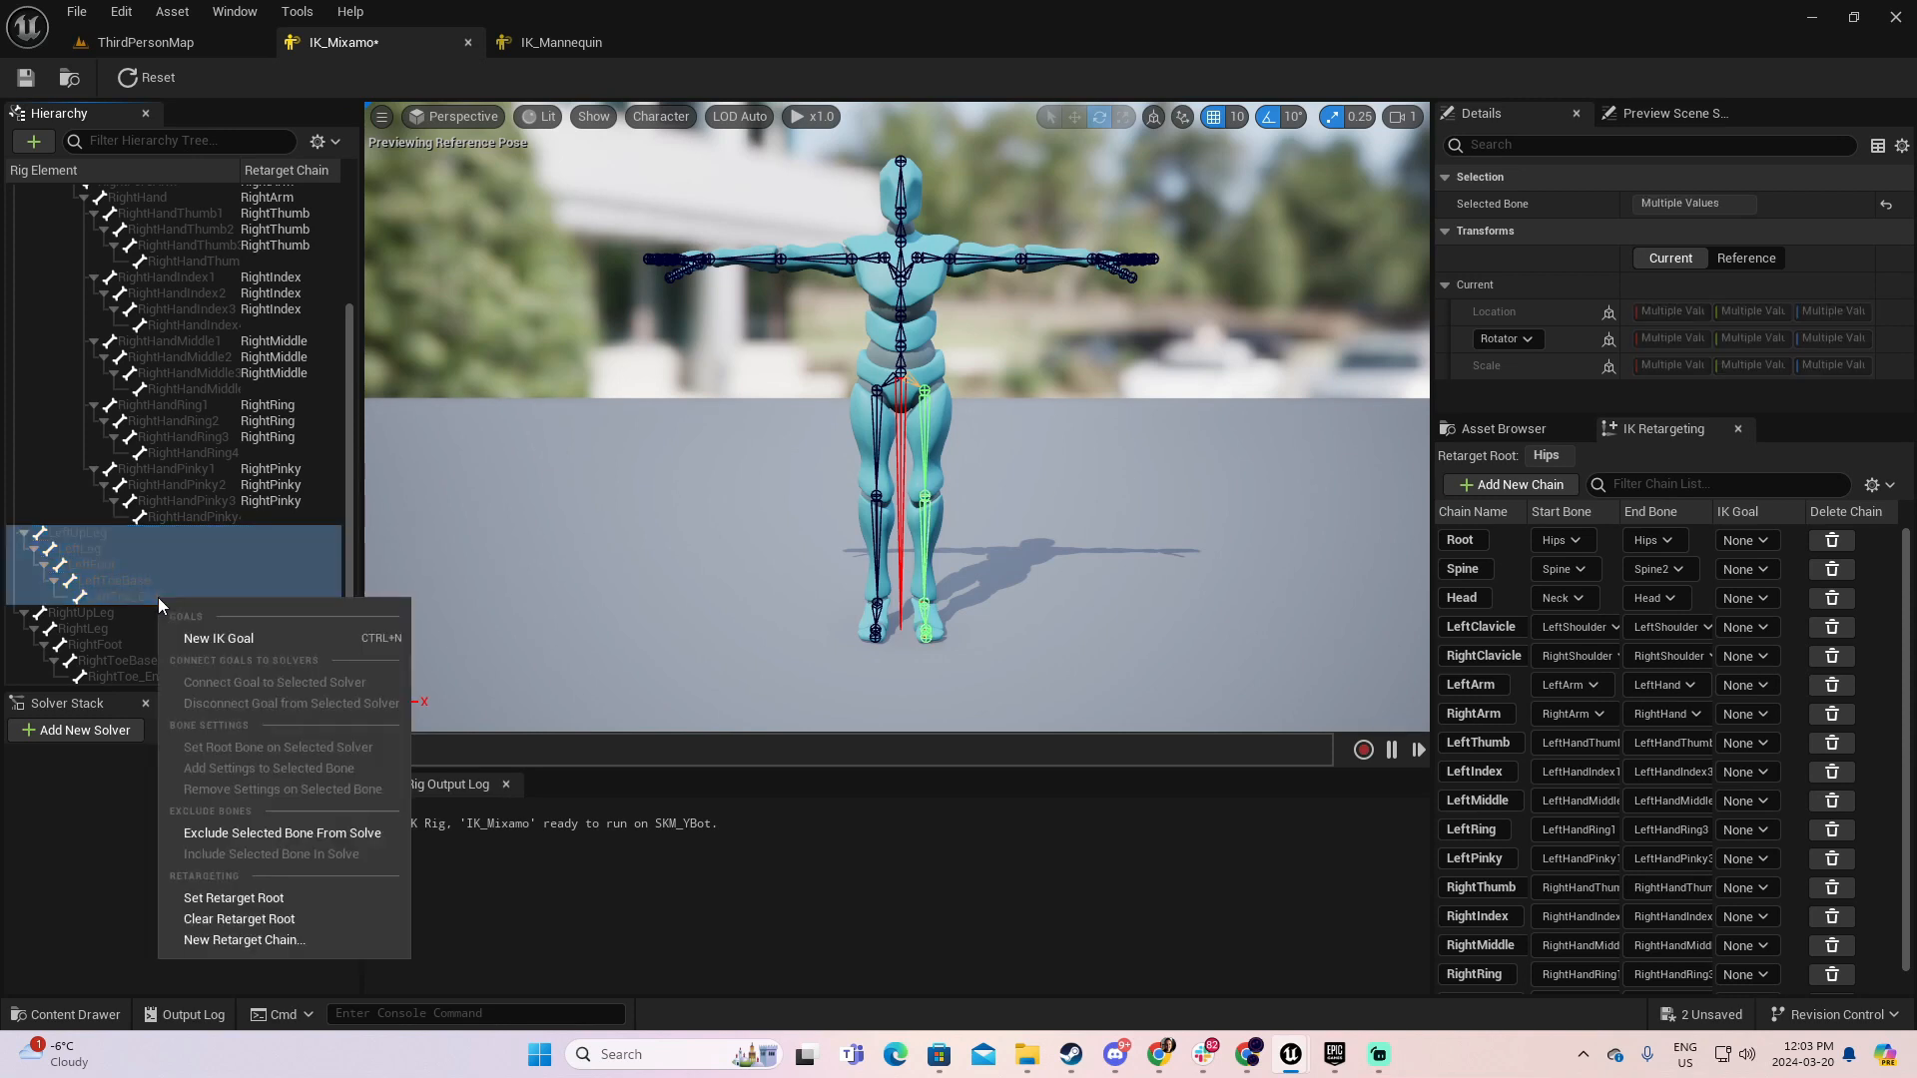
{"action": "left_click", "coordinate": [285, 940]}
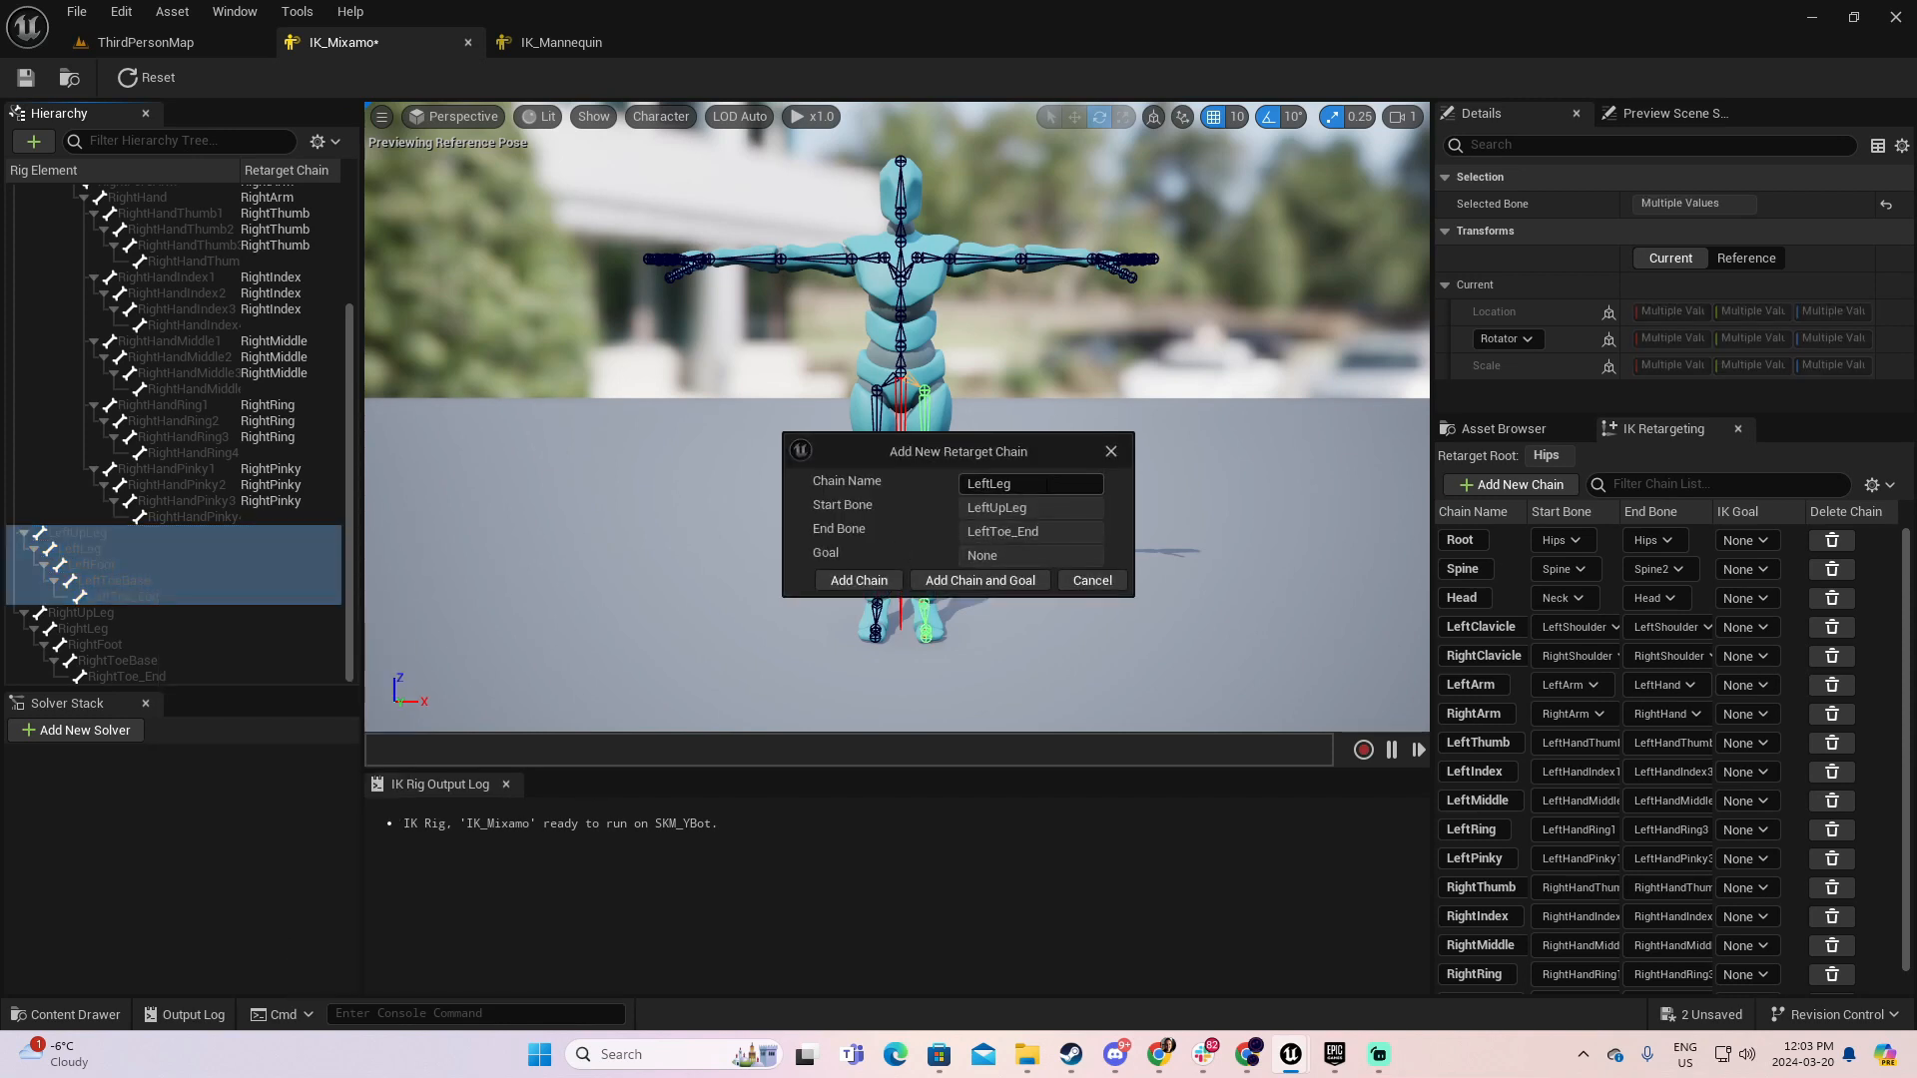
{"action": "left_click", "coordinate": [859, 580]}
- Add a retarget chain named RightLeg from RightUpLeg to RightToe_End, without a goal
{"action": "left_click", "coordinate": [93, 613]}
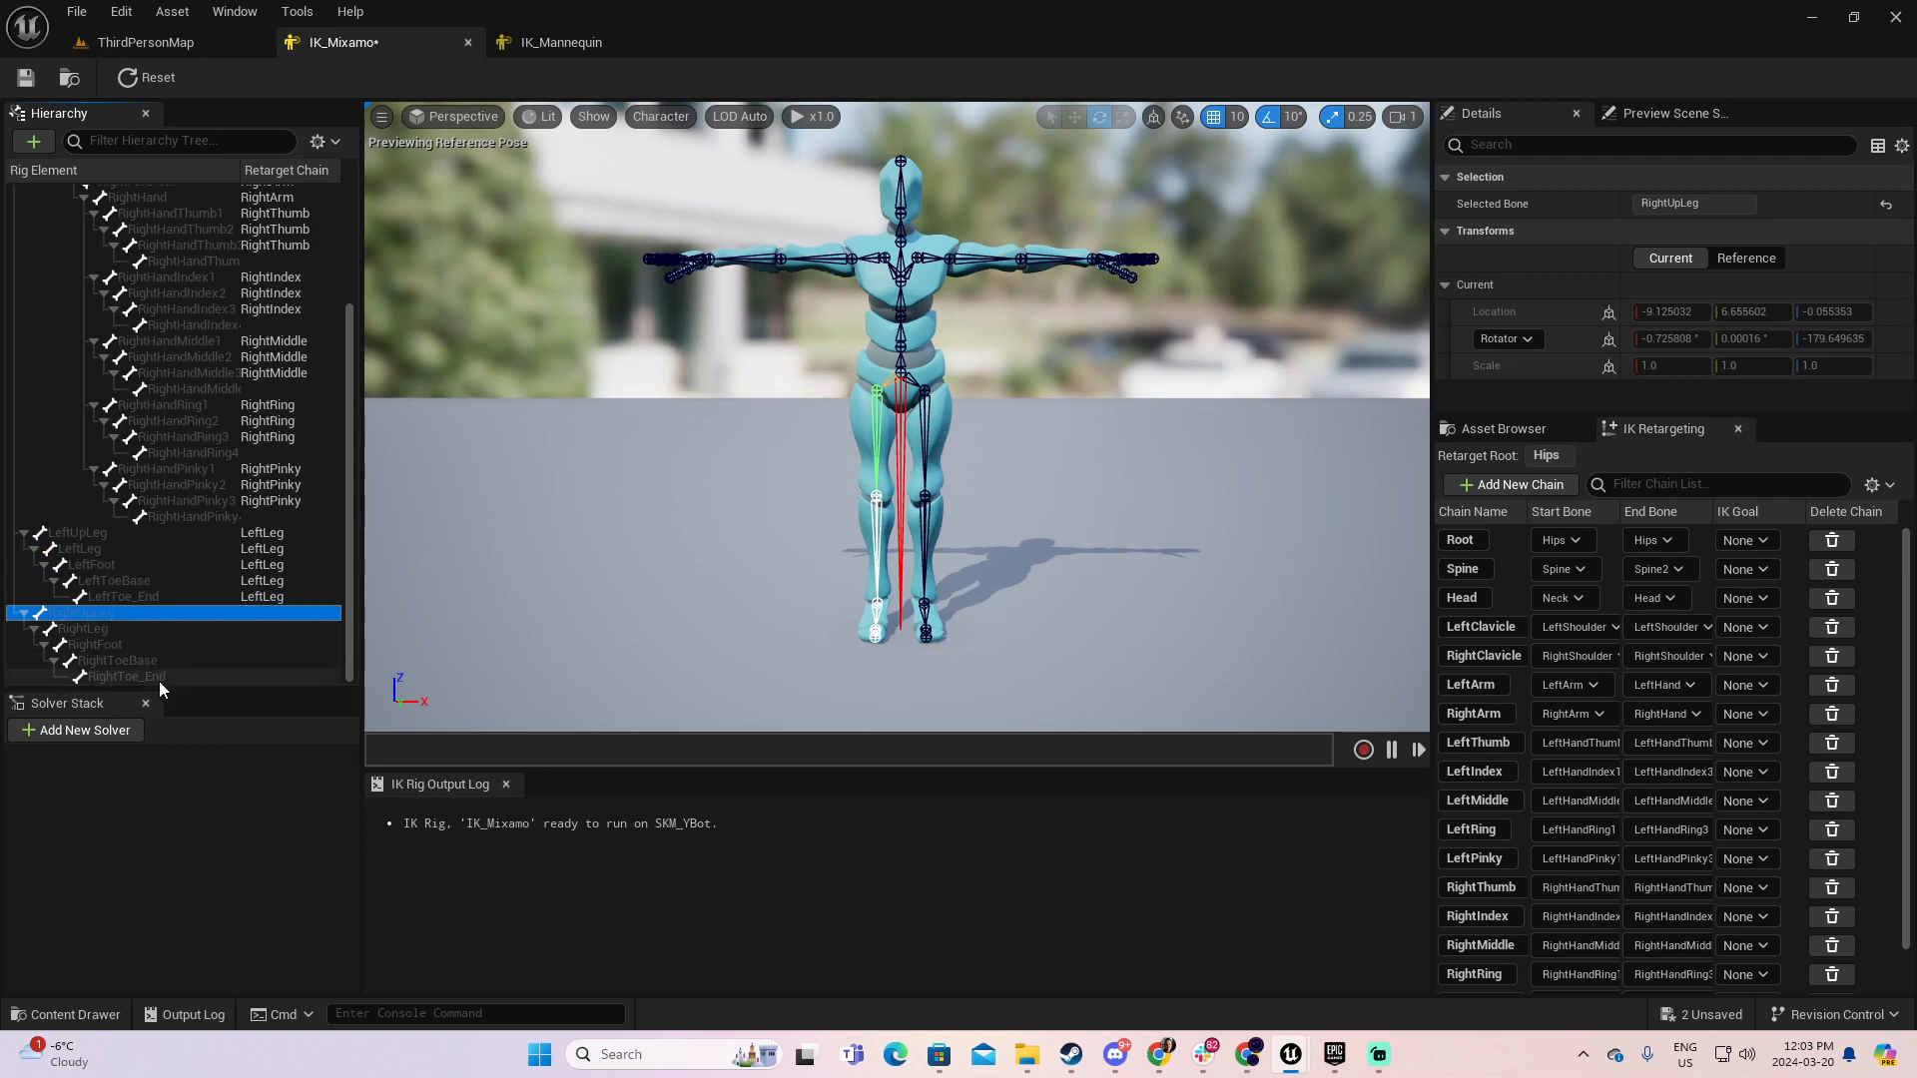
{"action": "left_click", "coordinate": [198, 679], "text": "shift"}
{"action": "right_click", "coordinate": [198, 679]}
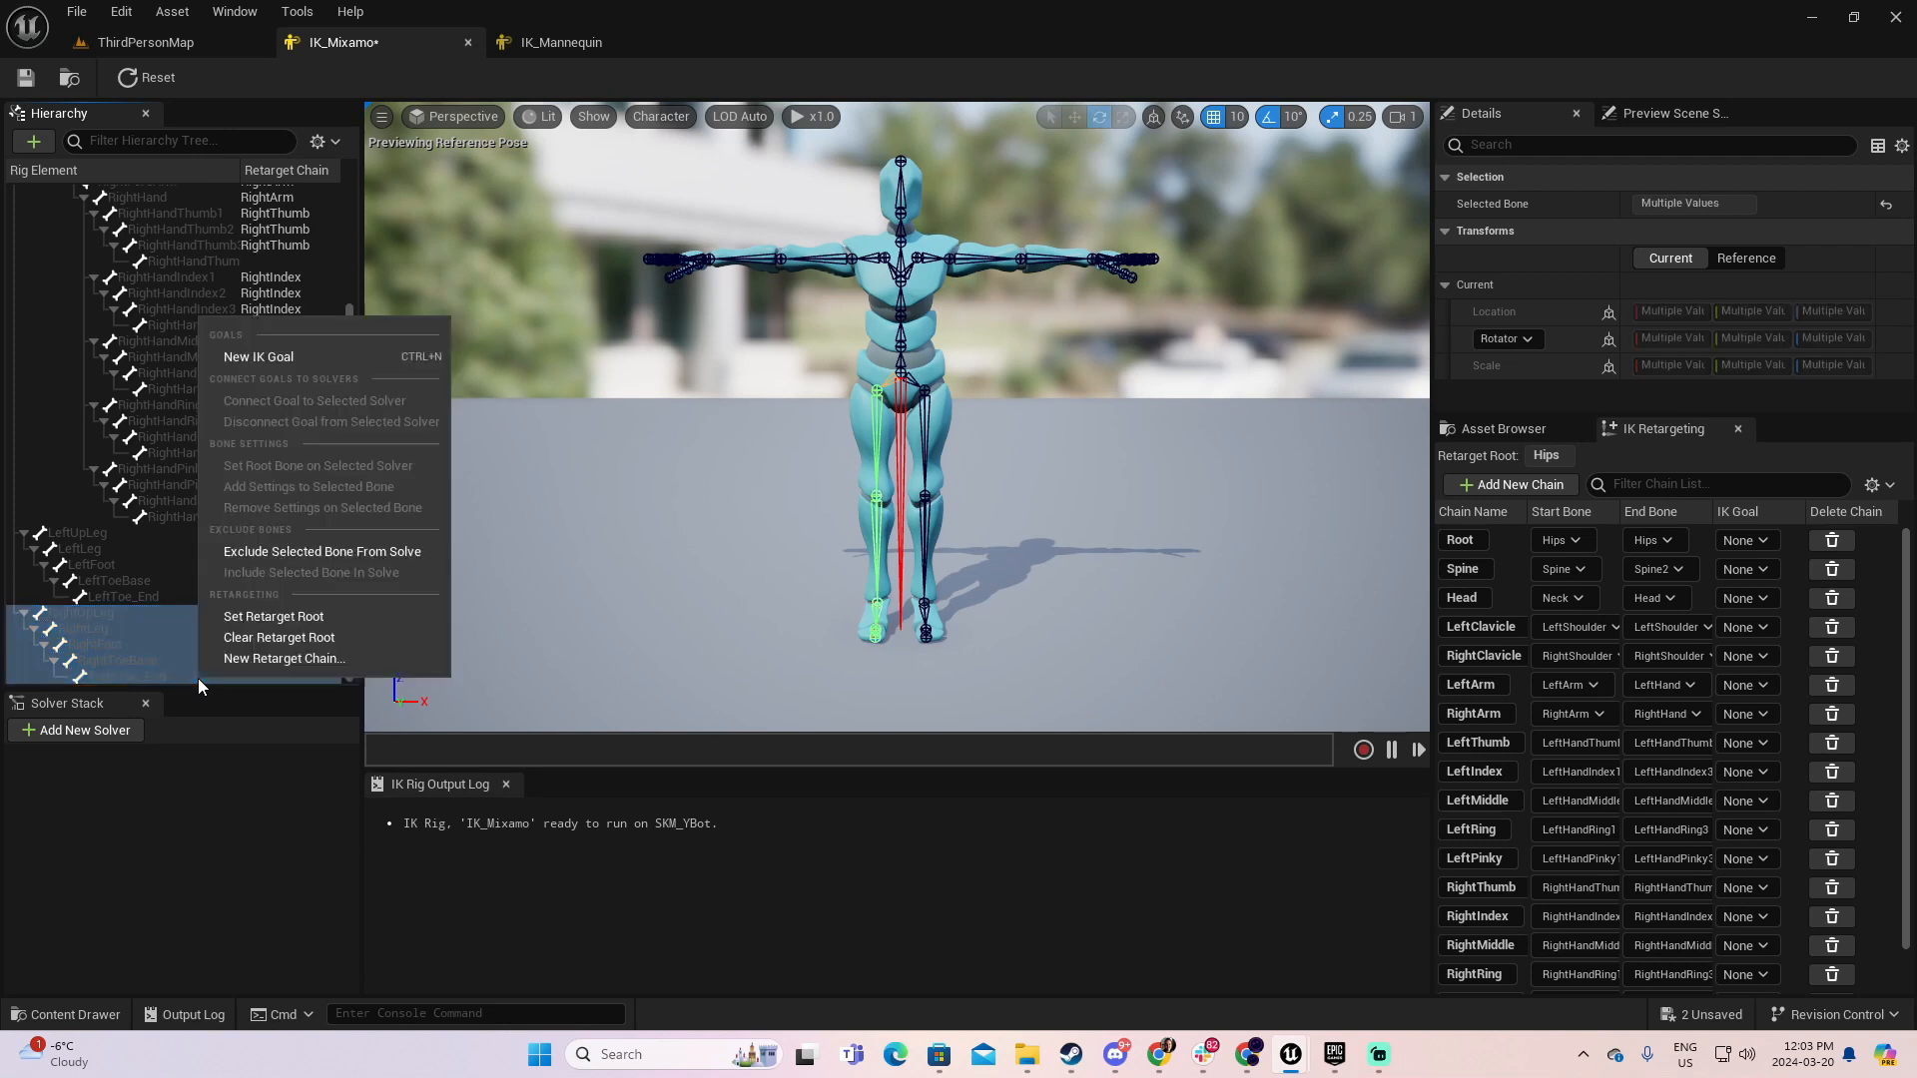
{"action": "left_click", "coordinate": [310, 661]}
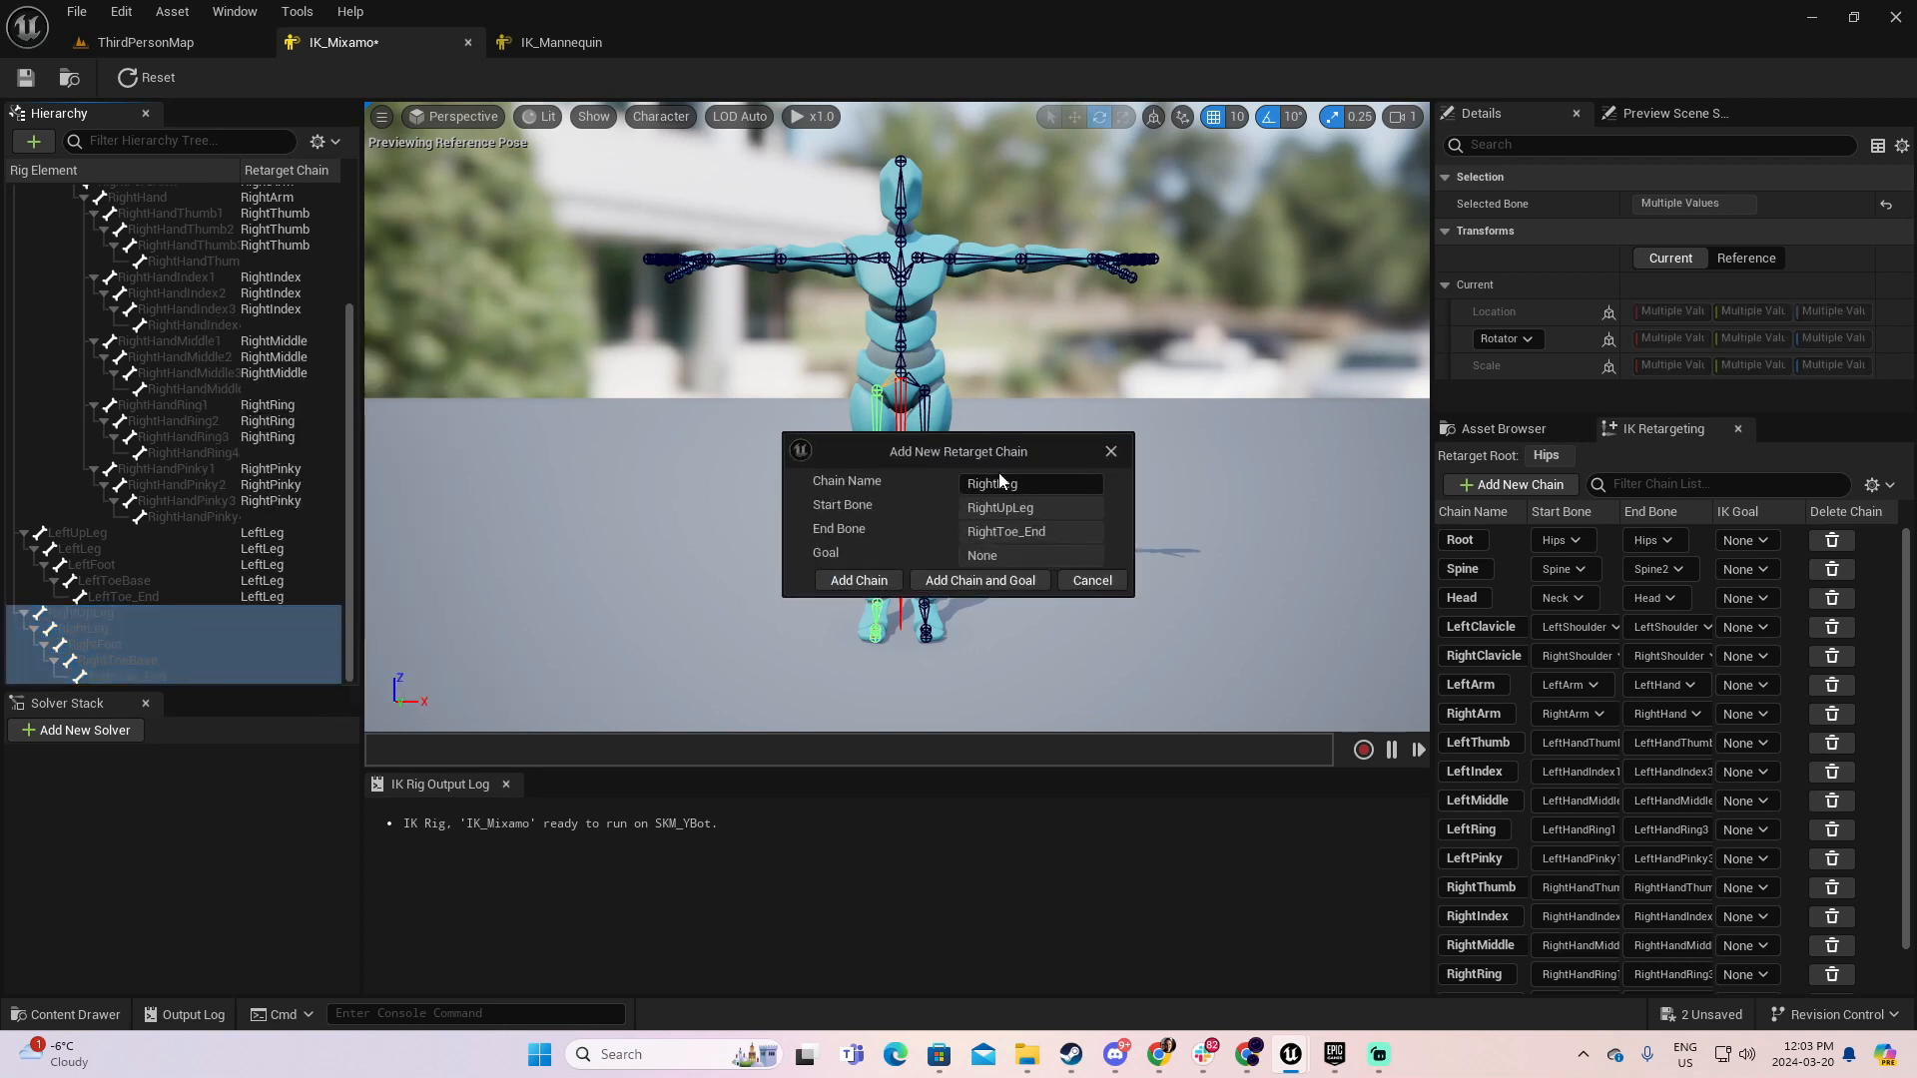
{"action": "left_click", "coordinate": [859, 580]}
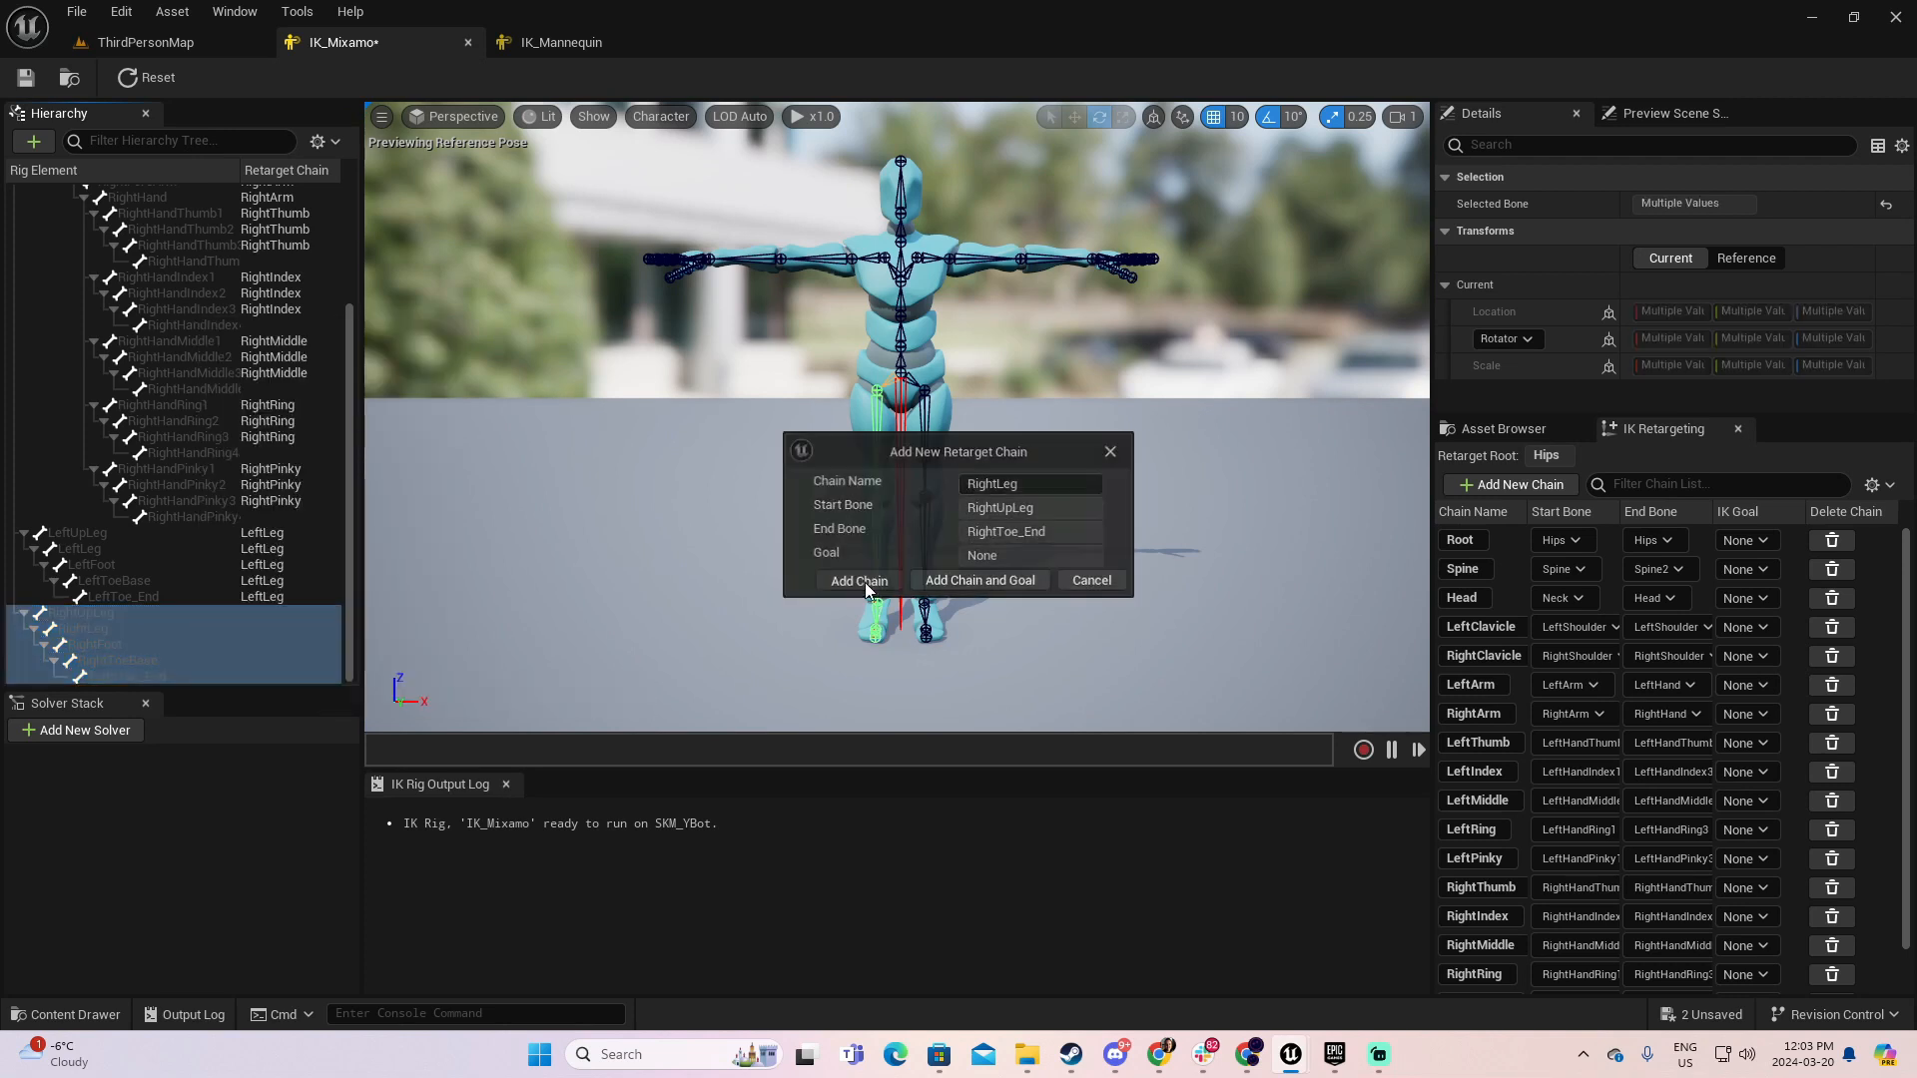
{"action": "scroll", "coordinate": [272, 567], "scroll_direction": "up", "scroll_amount": 5}
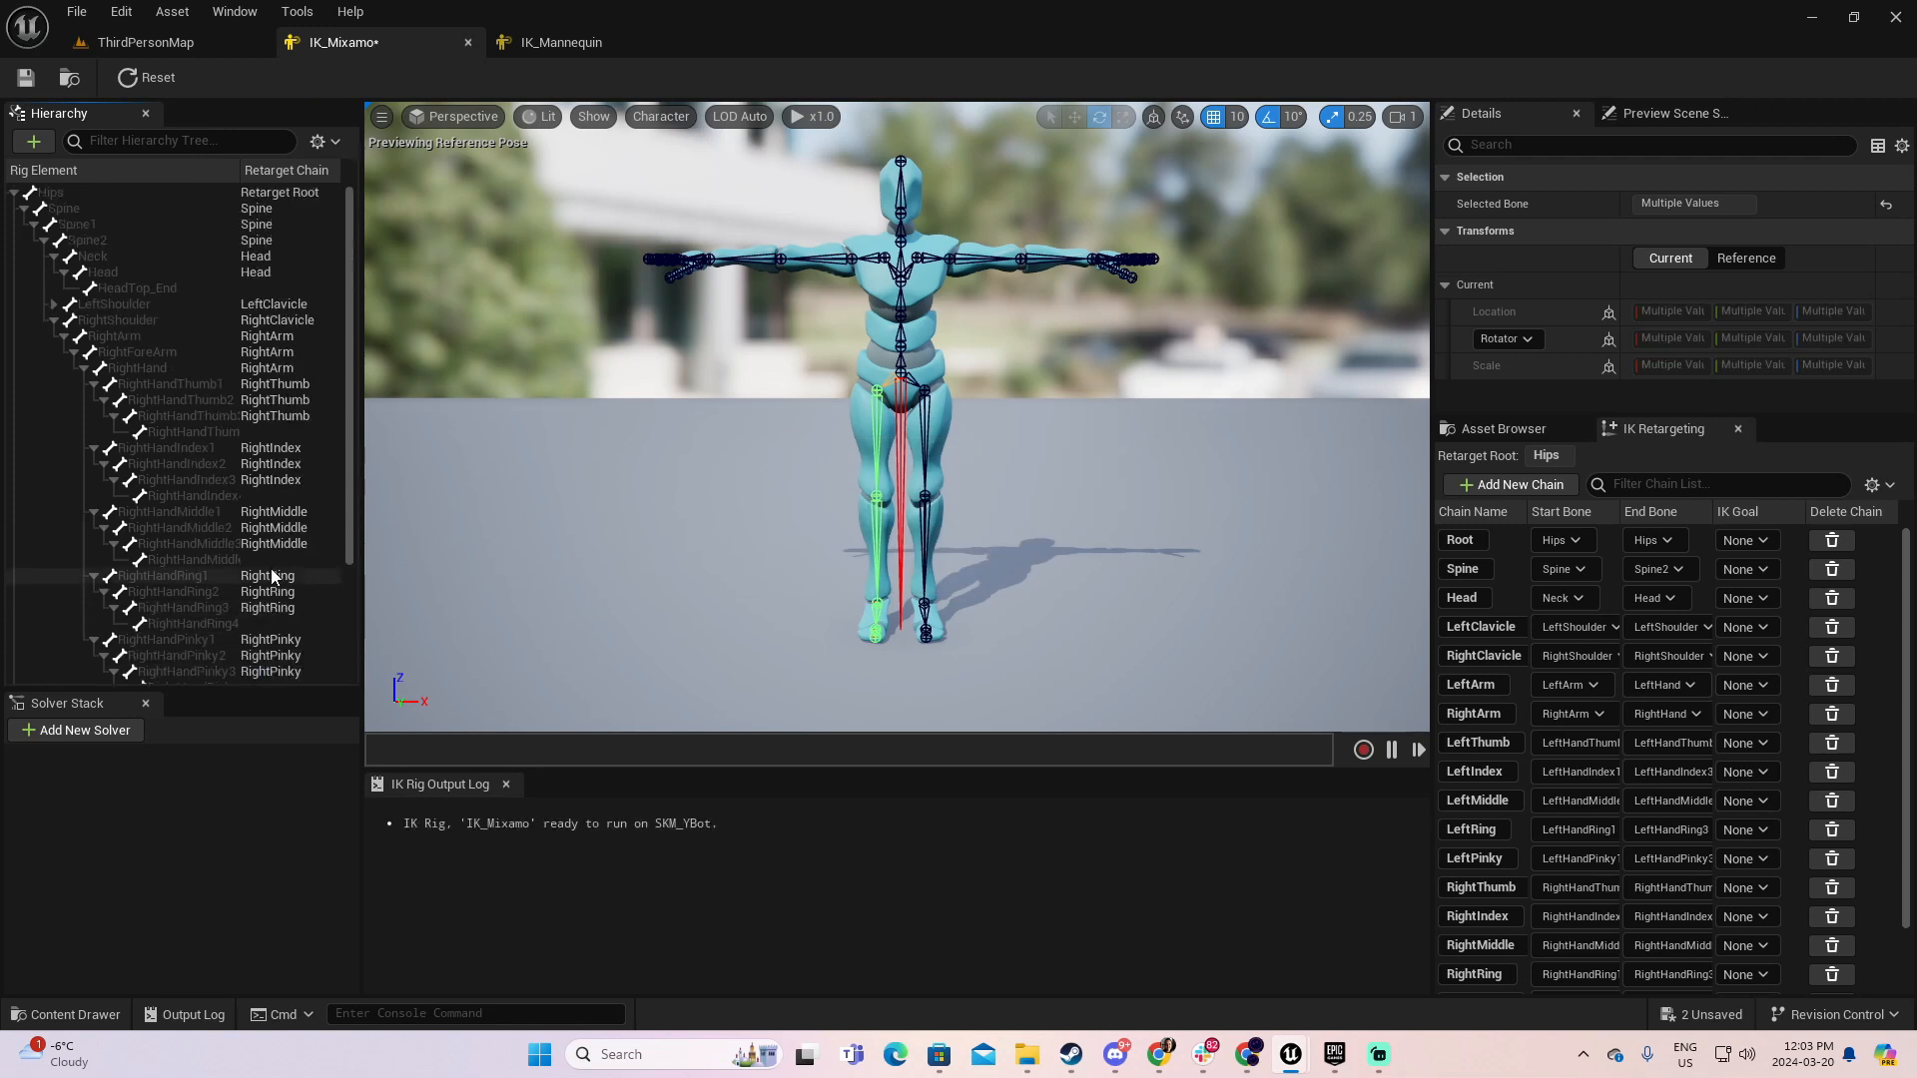
- Review the retarget chains assigned in the IK_Mixamo bone hierarchy and save the rig
{"action": "scroll", "coordinate": [272, 548], "scroll_direction": "down", "scroll_amount": 5}
{"action": "scroll", "coordinate": [284, 483], "scroll_direction": "up", "scroll_amount": 5}
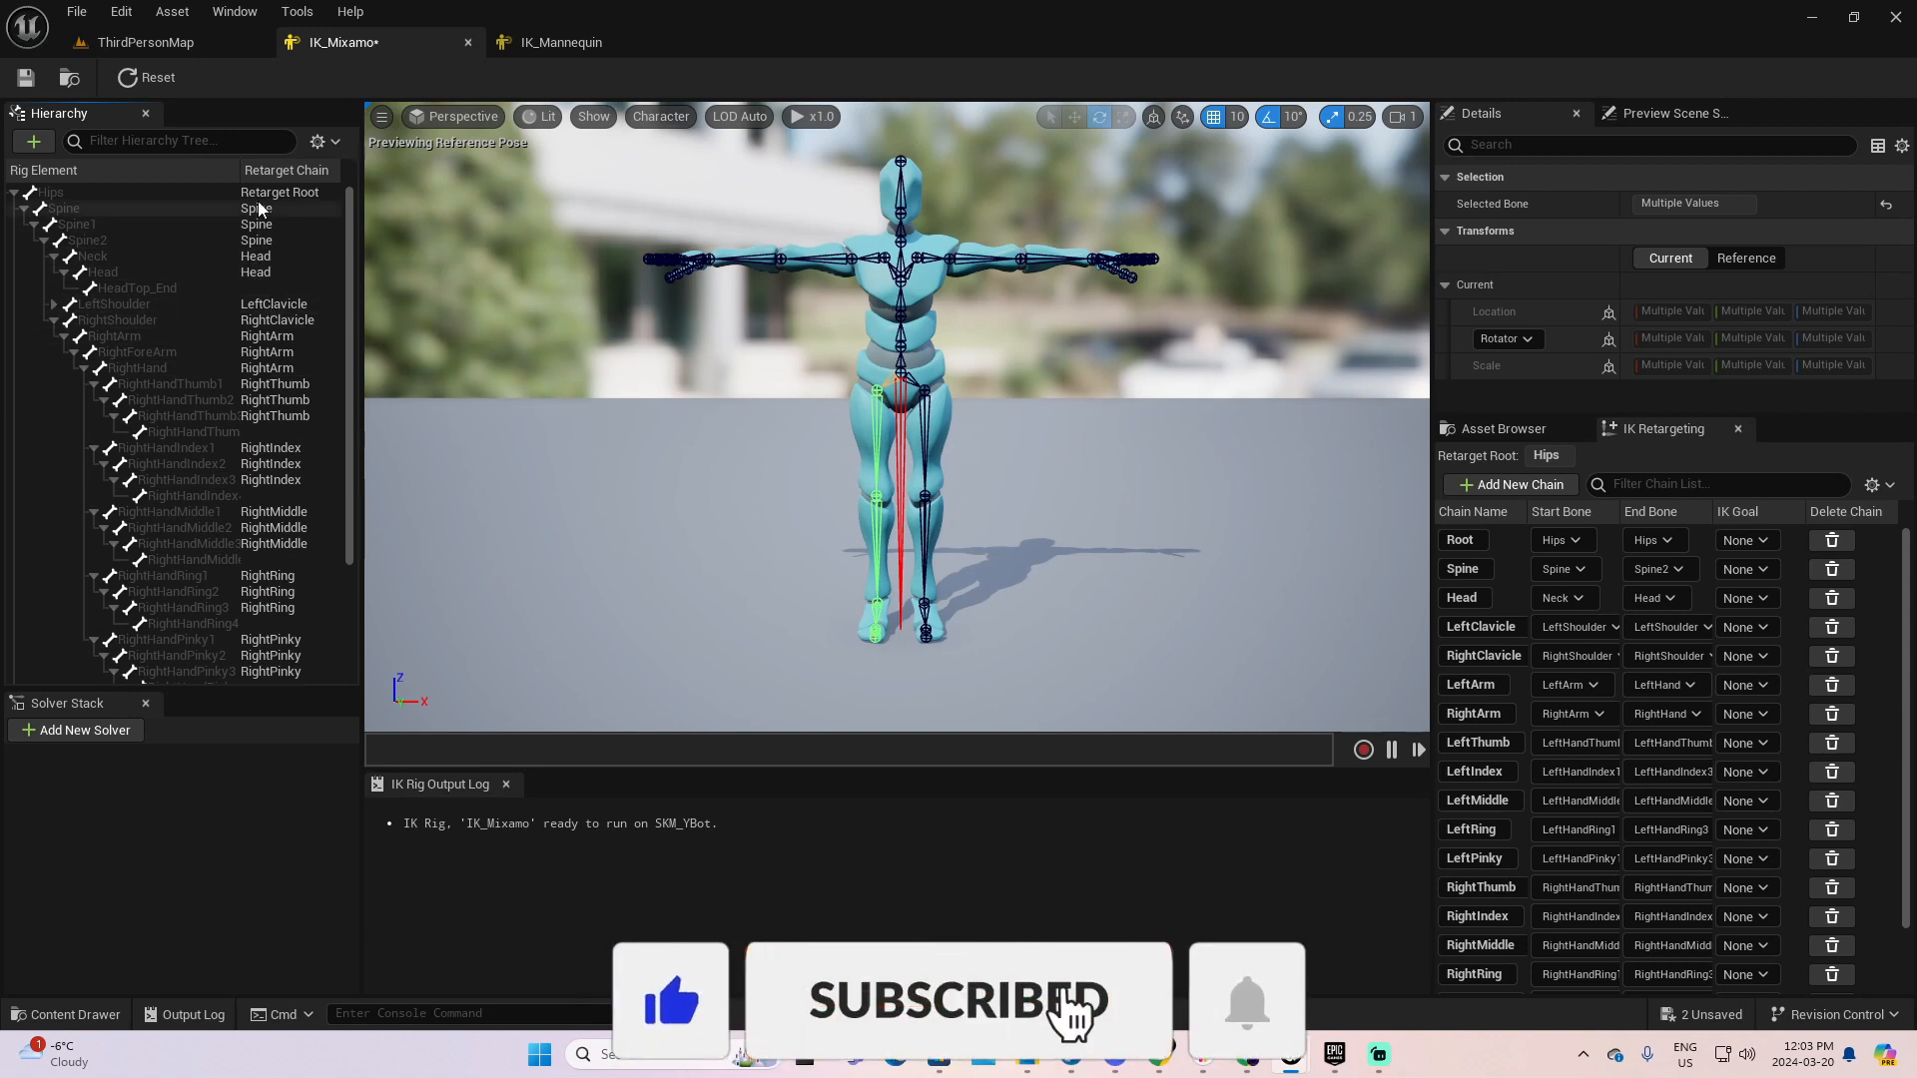
{"action": "left_click", "coordinate": [26, 77]}
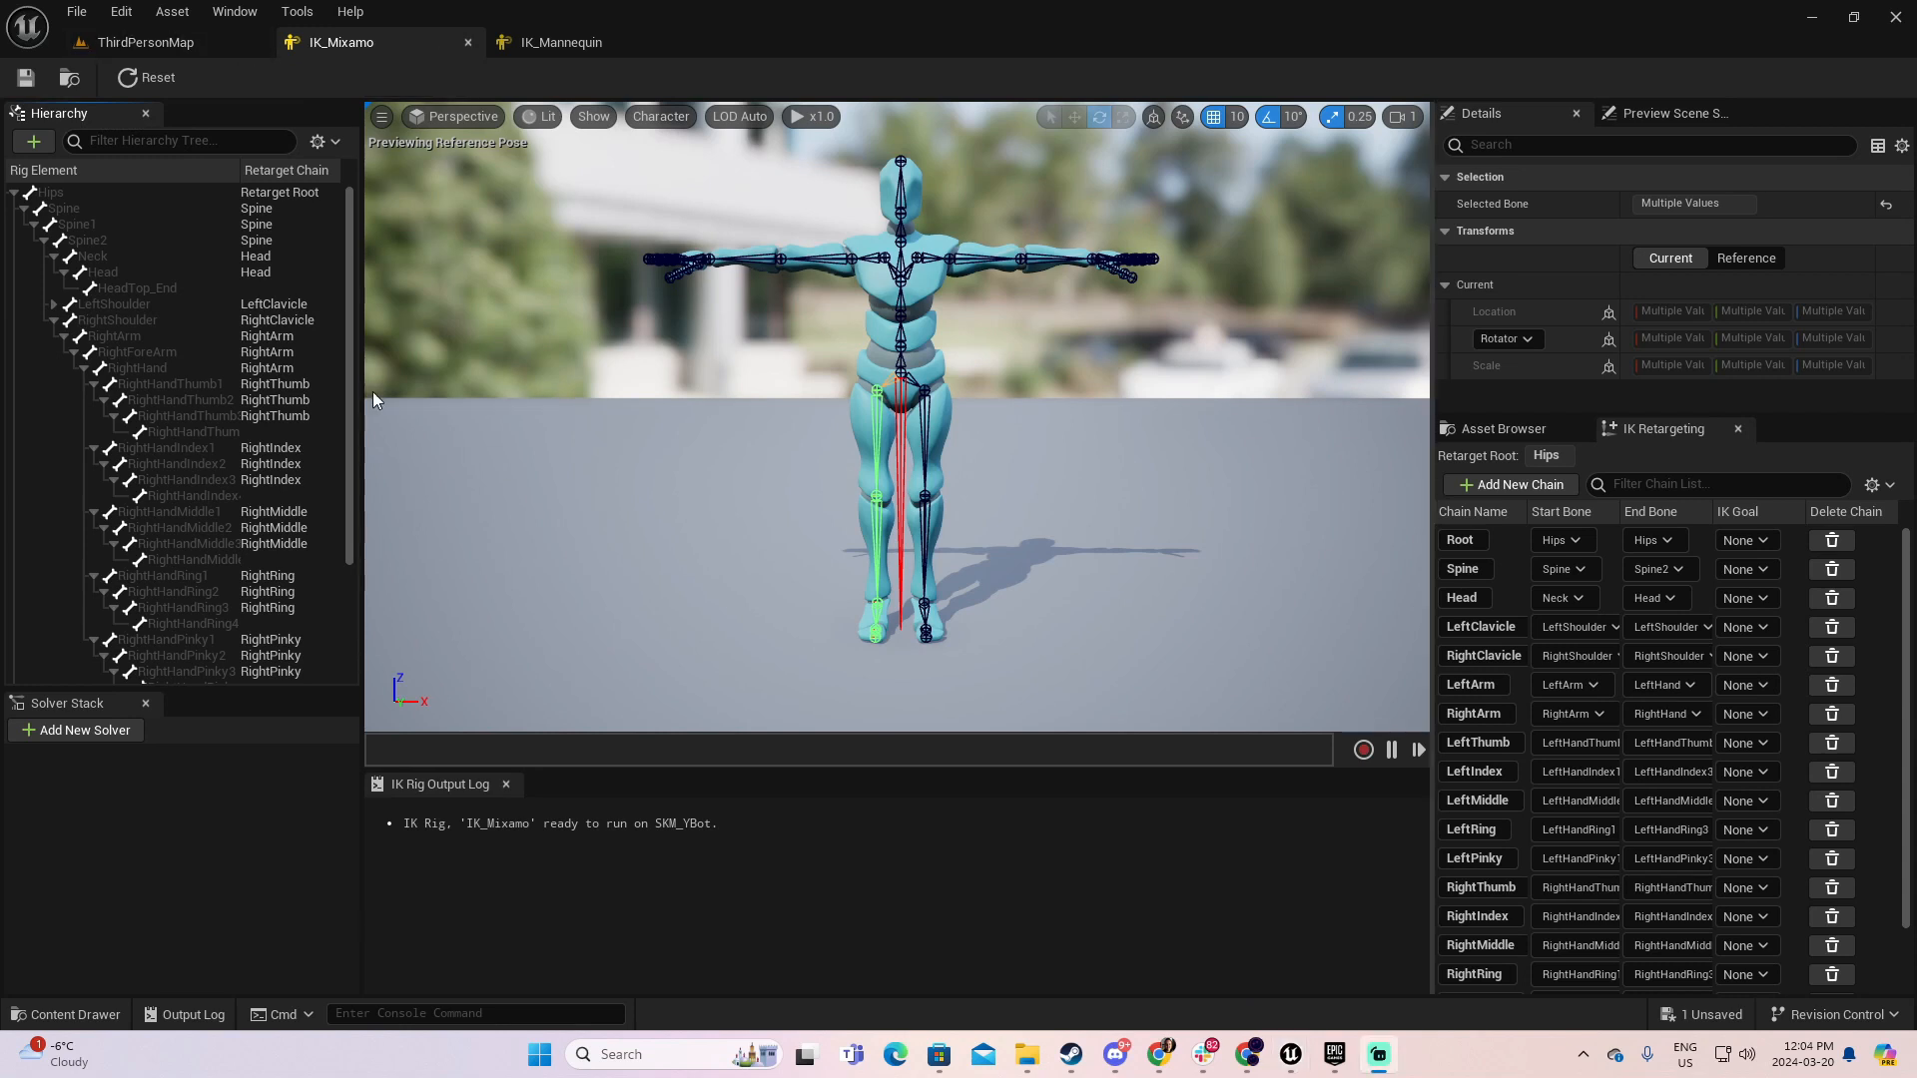
- Switch to the ThirdPersonMap level editor and browse to the ParagonTwinblast/Characters/Heroes/TwinBlast content folder with the content browser enlarged
{"action": "left_click", "coordinate": [180, 45]}
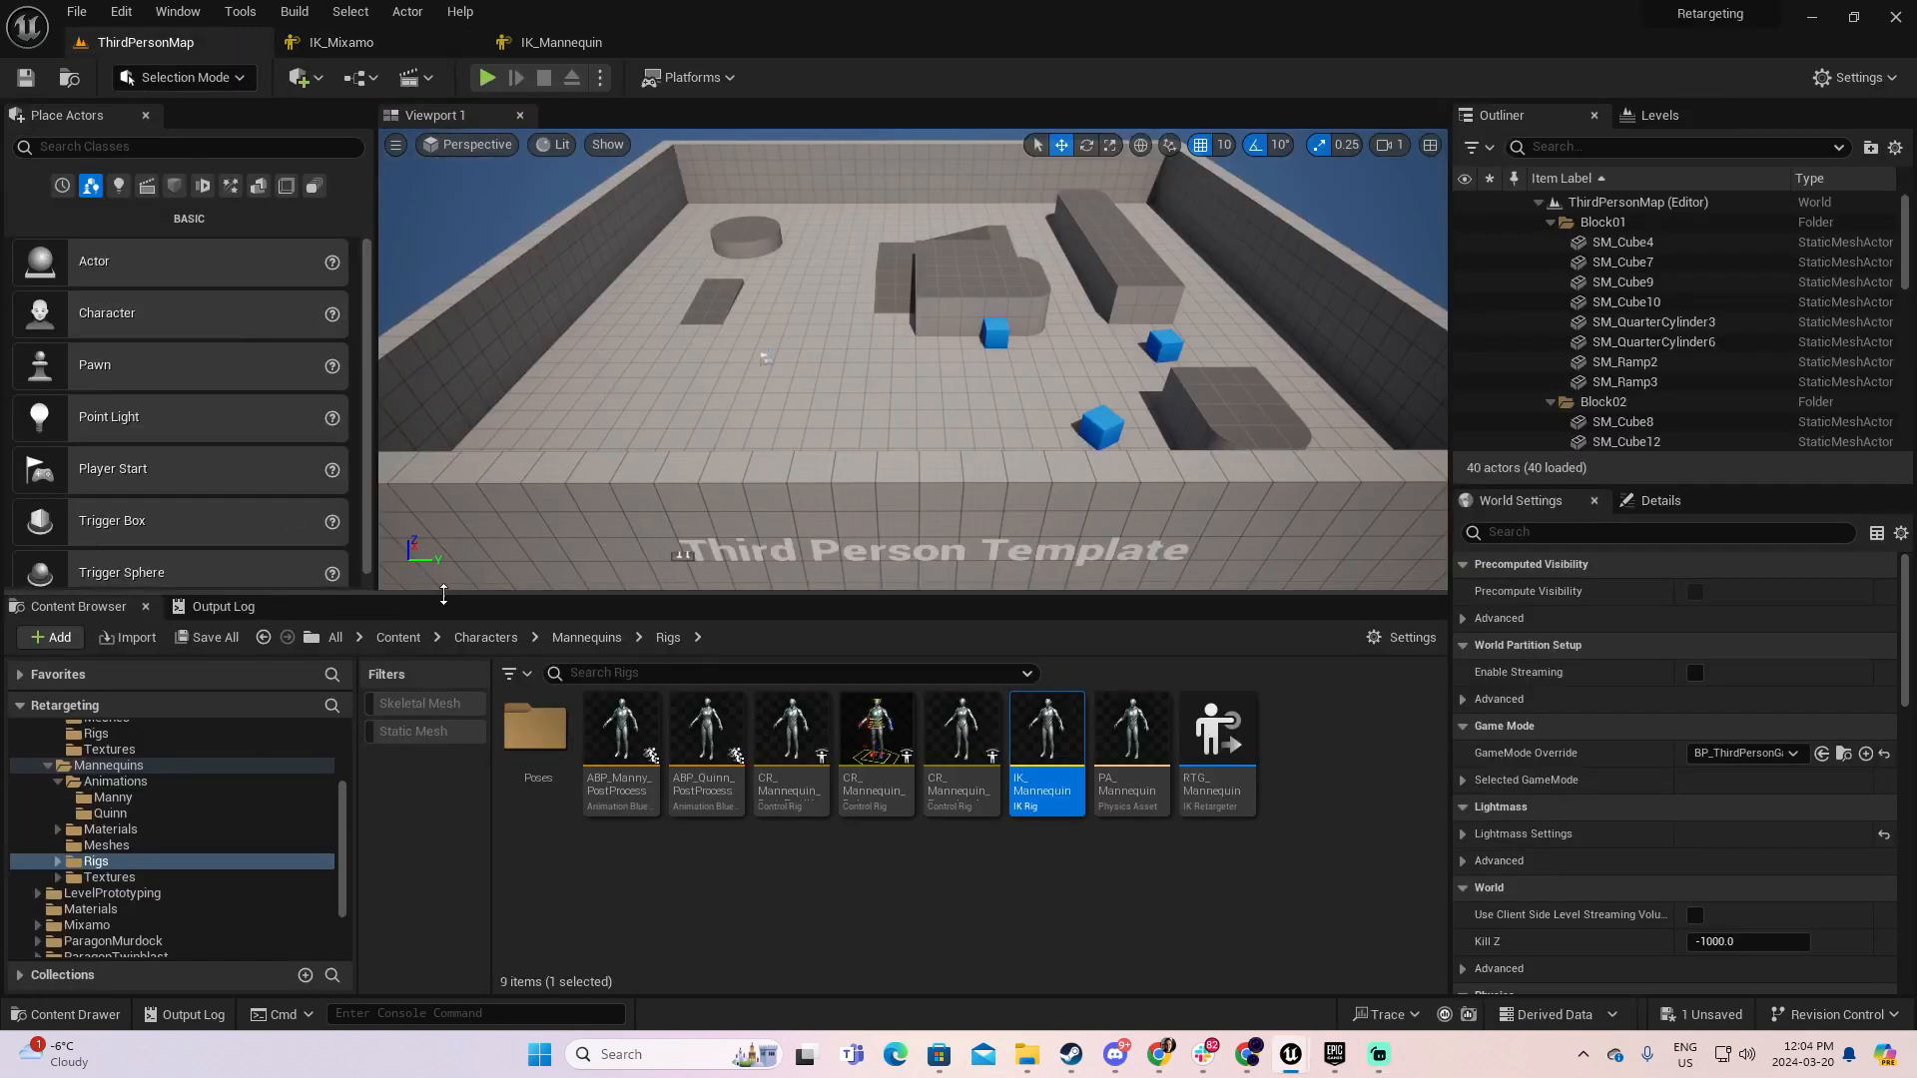
{"action": "left_click_drag", "start_coordinate": [456, 591], "coordinate": [457, 478]}
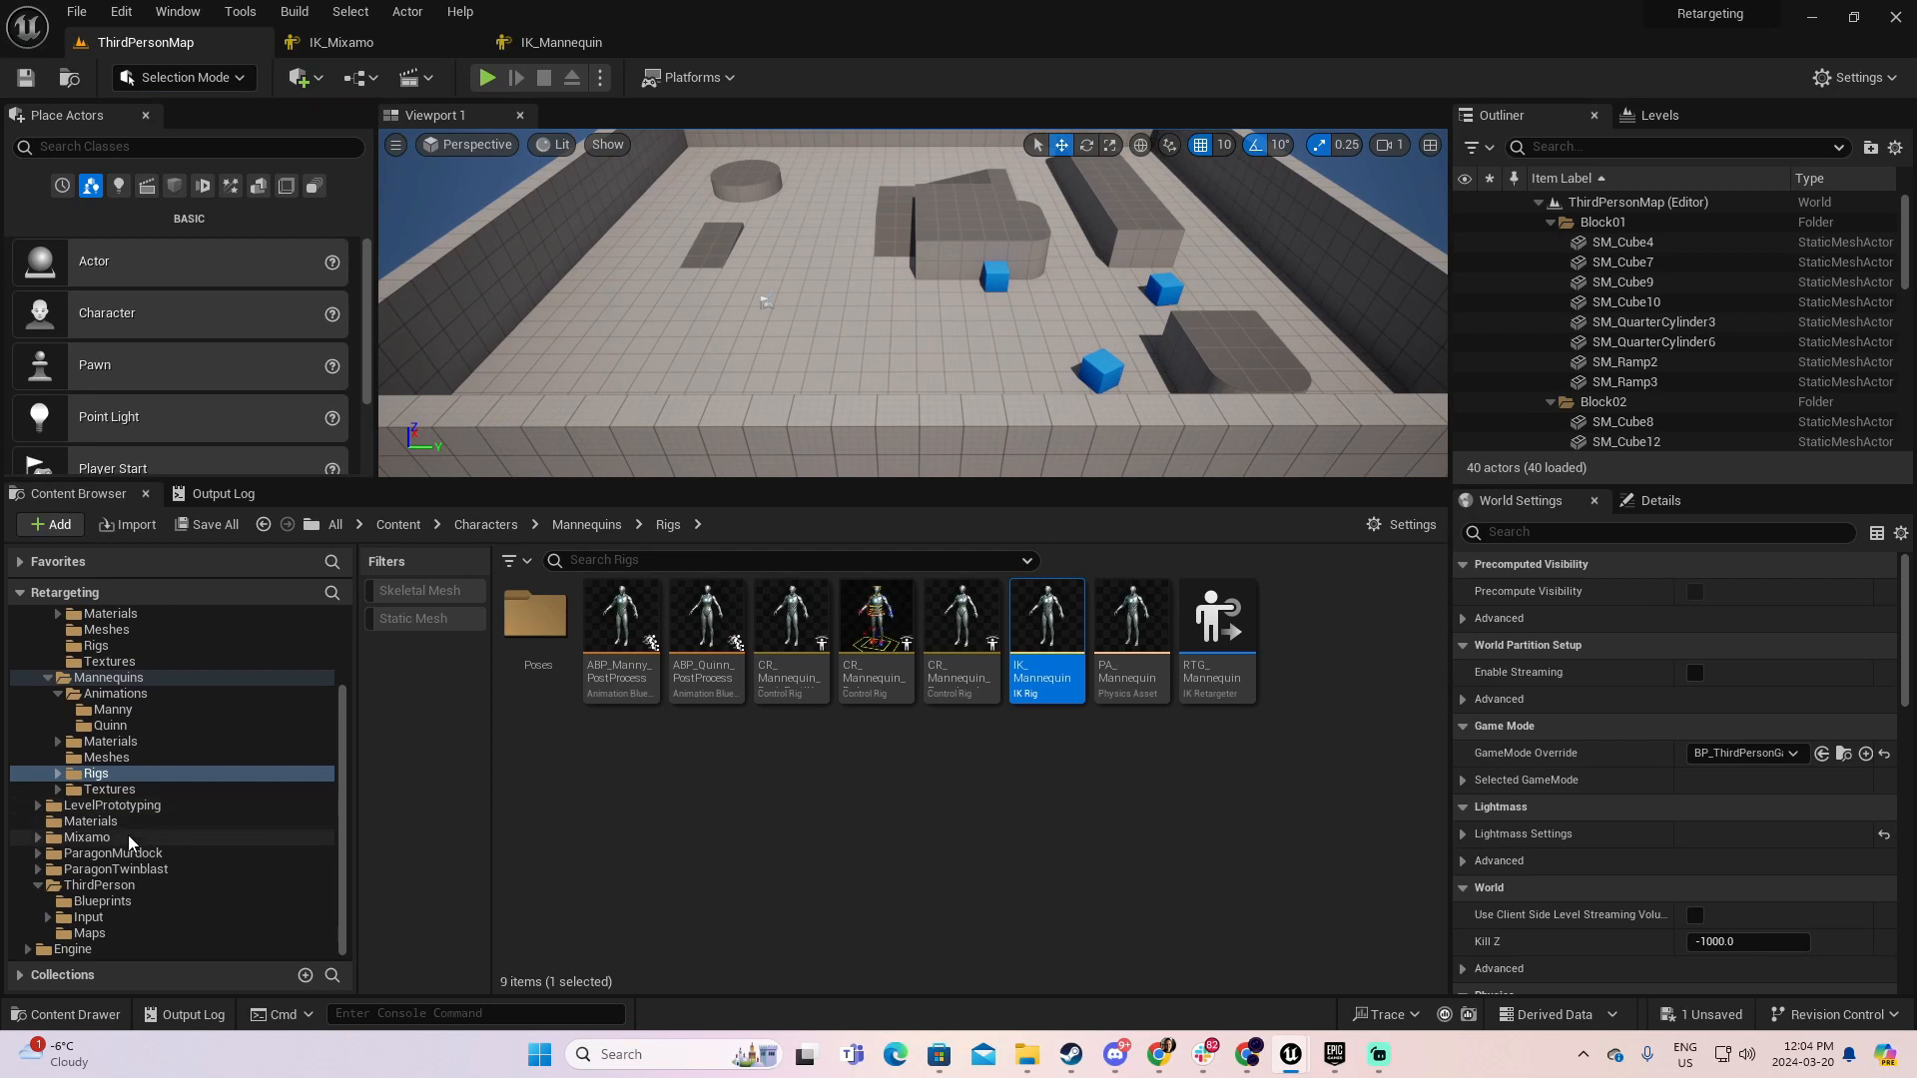
{"action": "left_click", "coordinate": [130, 870]}
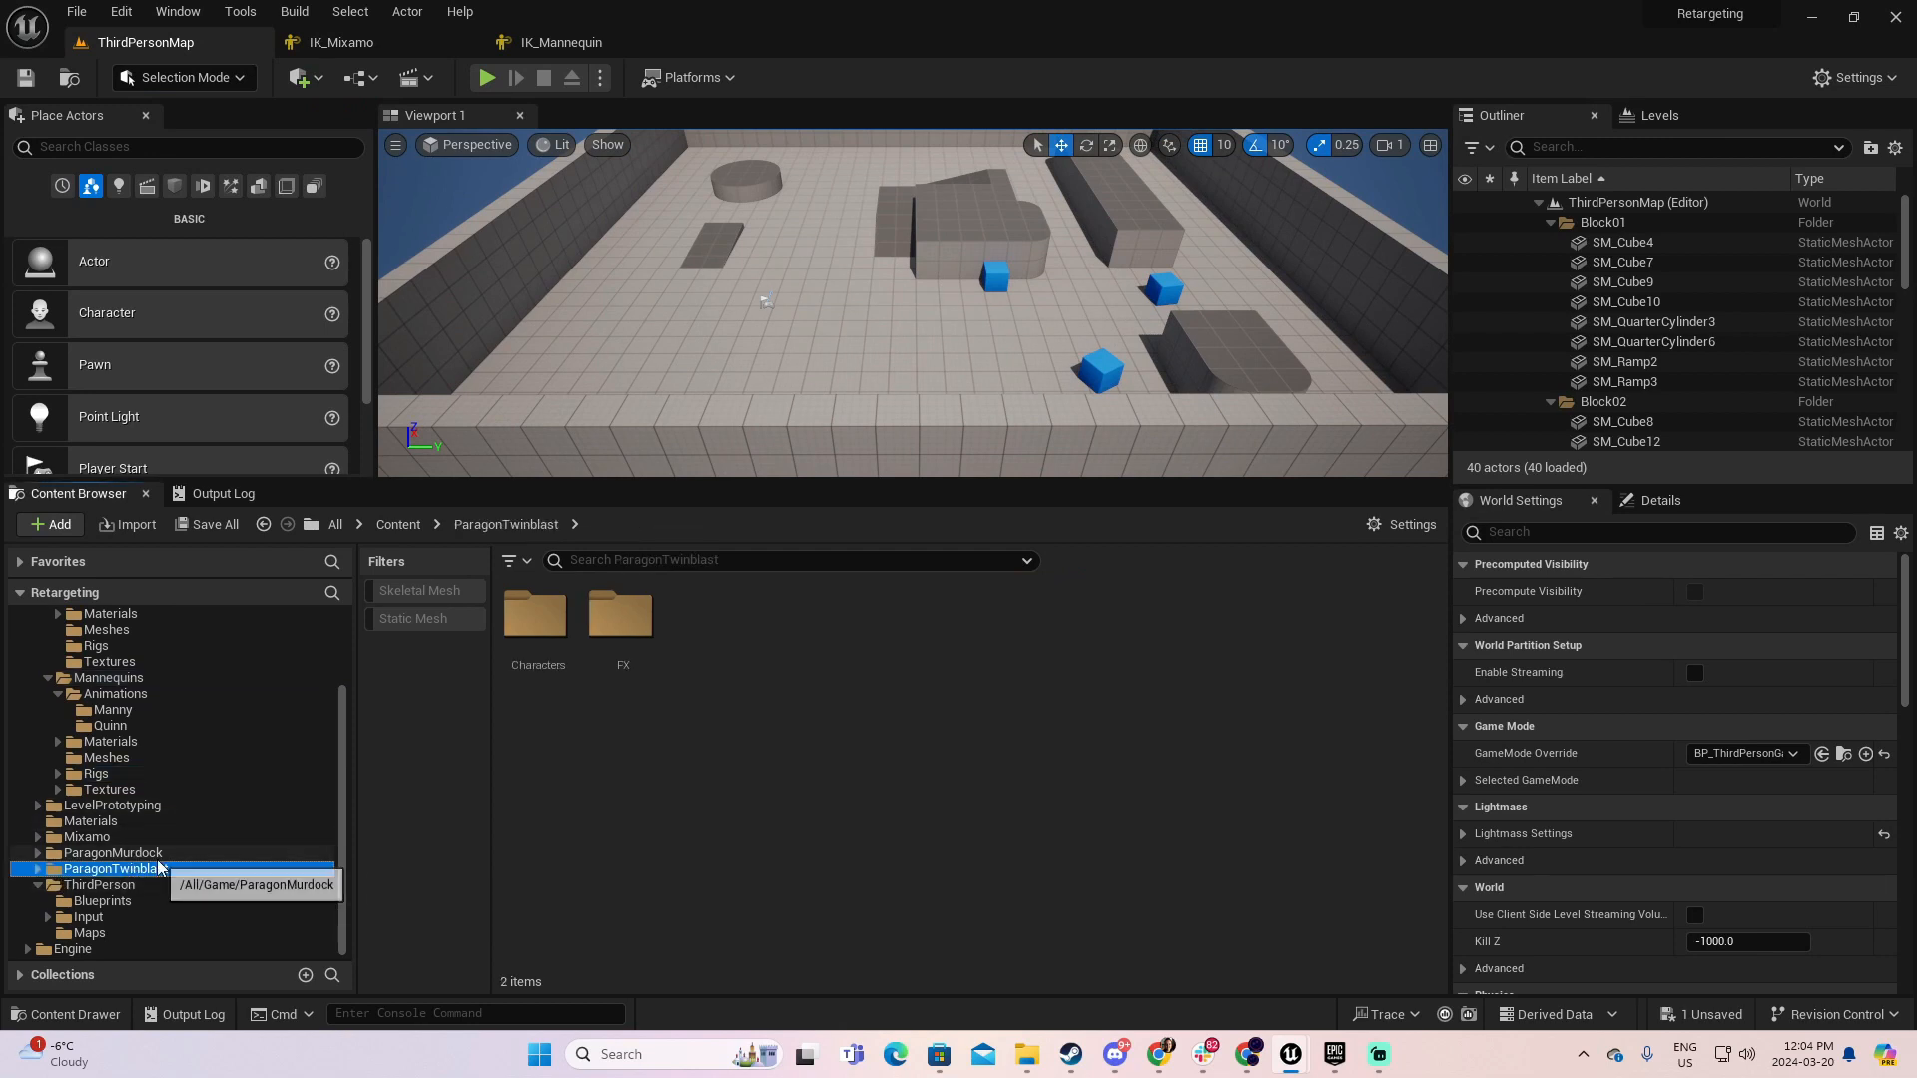
{"action": "double_click", "coordinate": [535, 624]}
{"action": "double_click", "coordinate": [620, 619]}
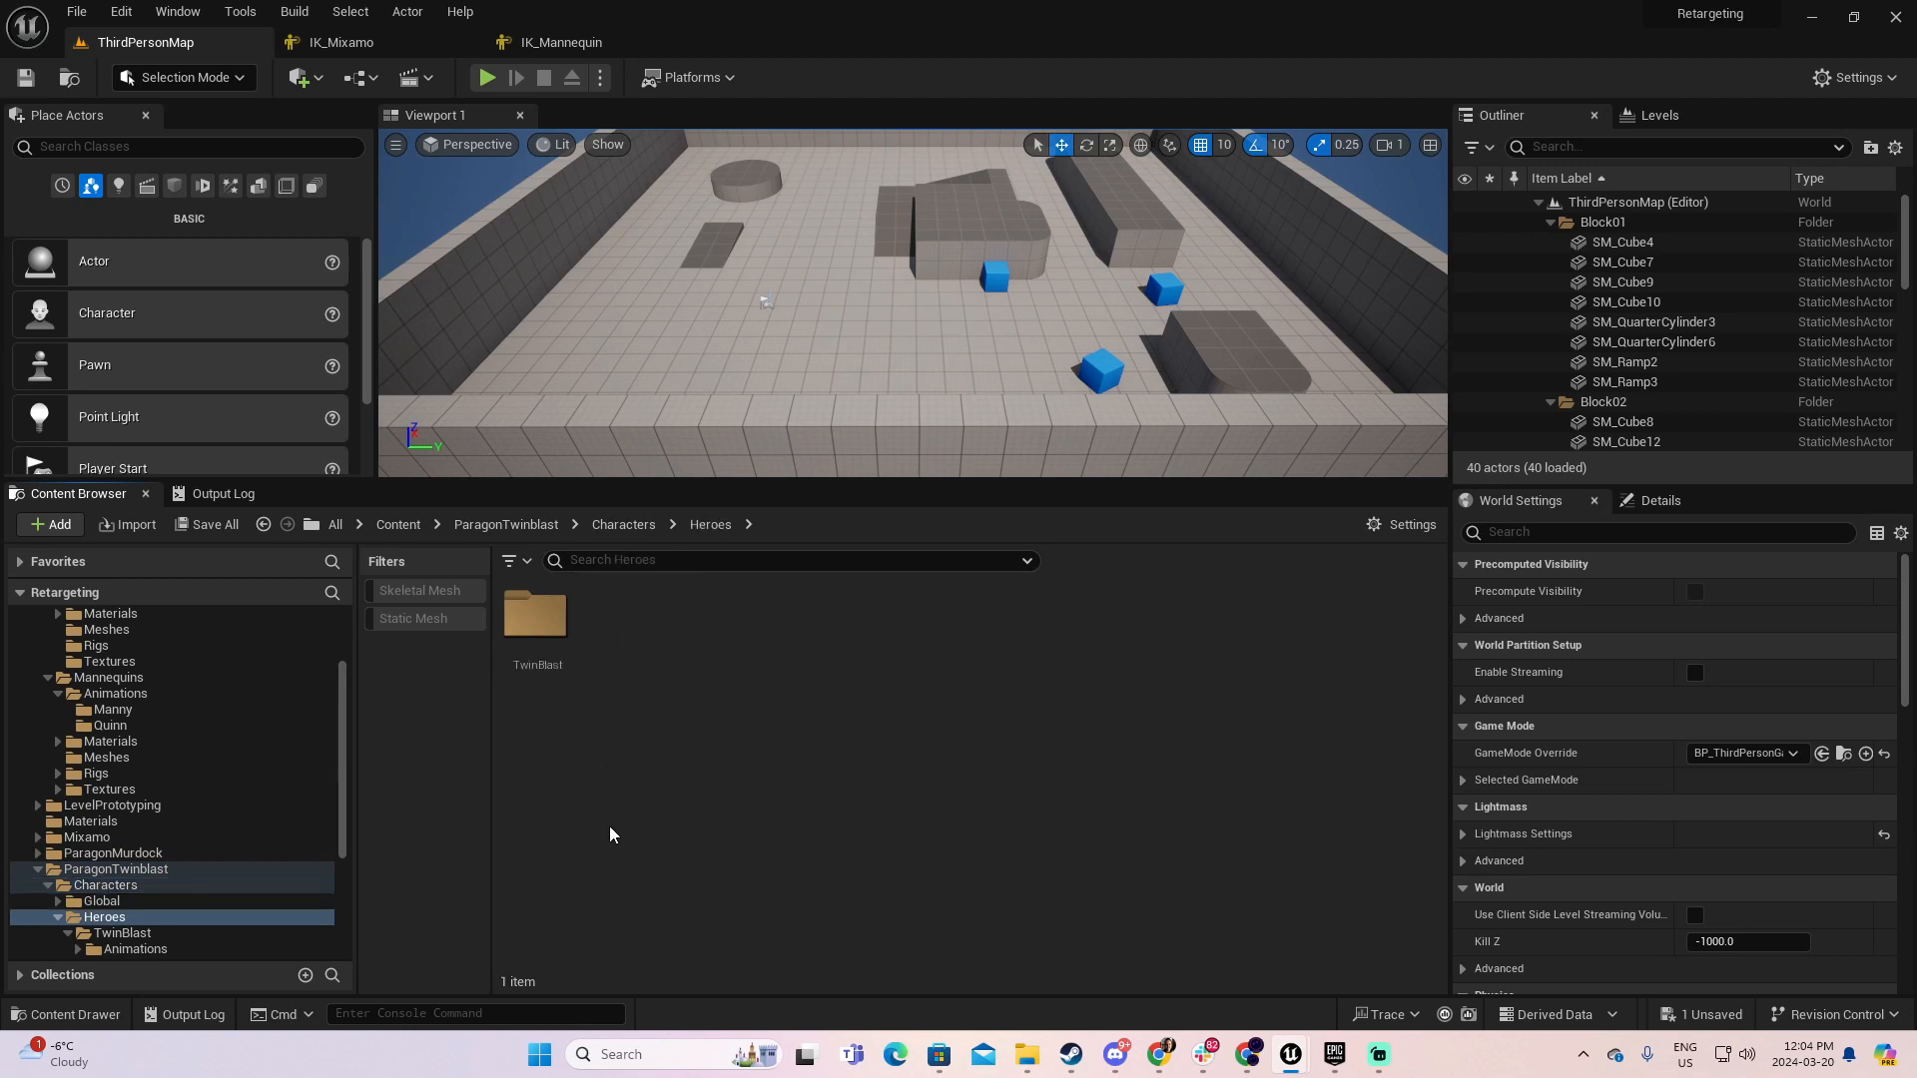
{"action": "double_click", "coordinate": [535, 619]}
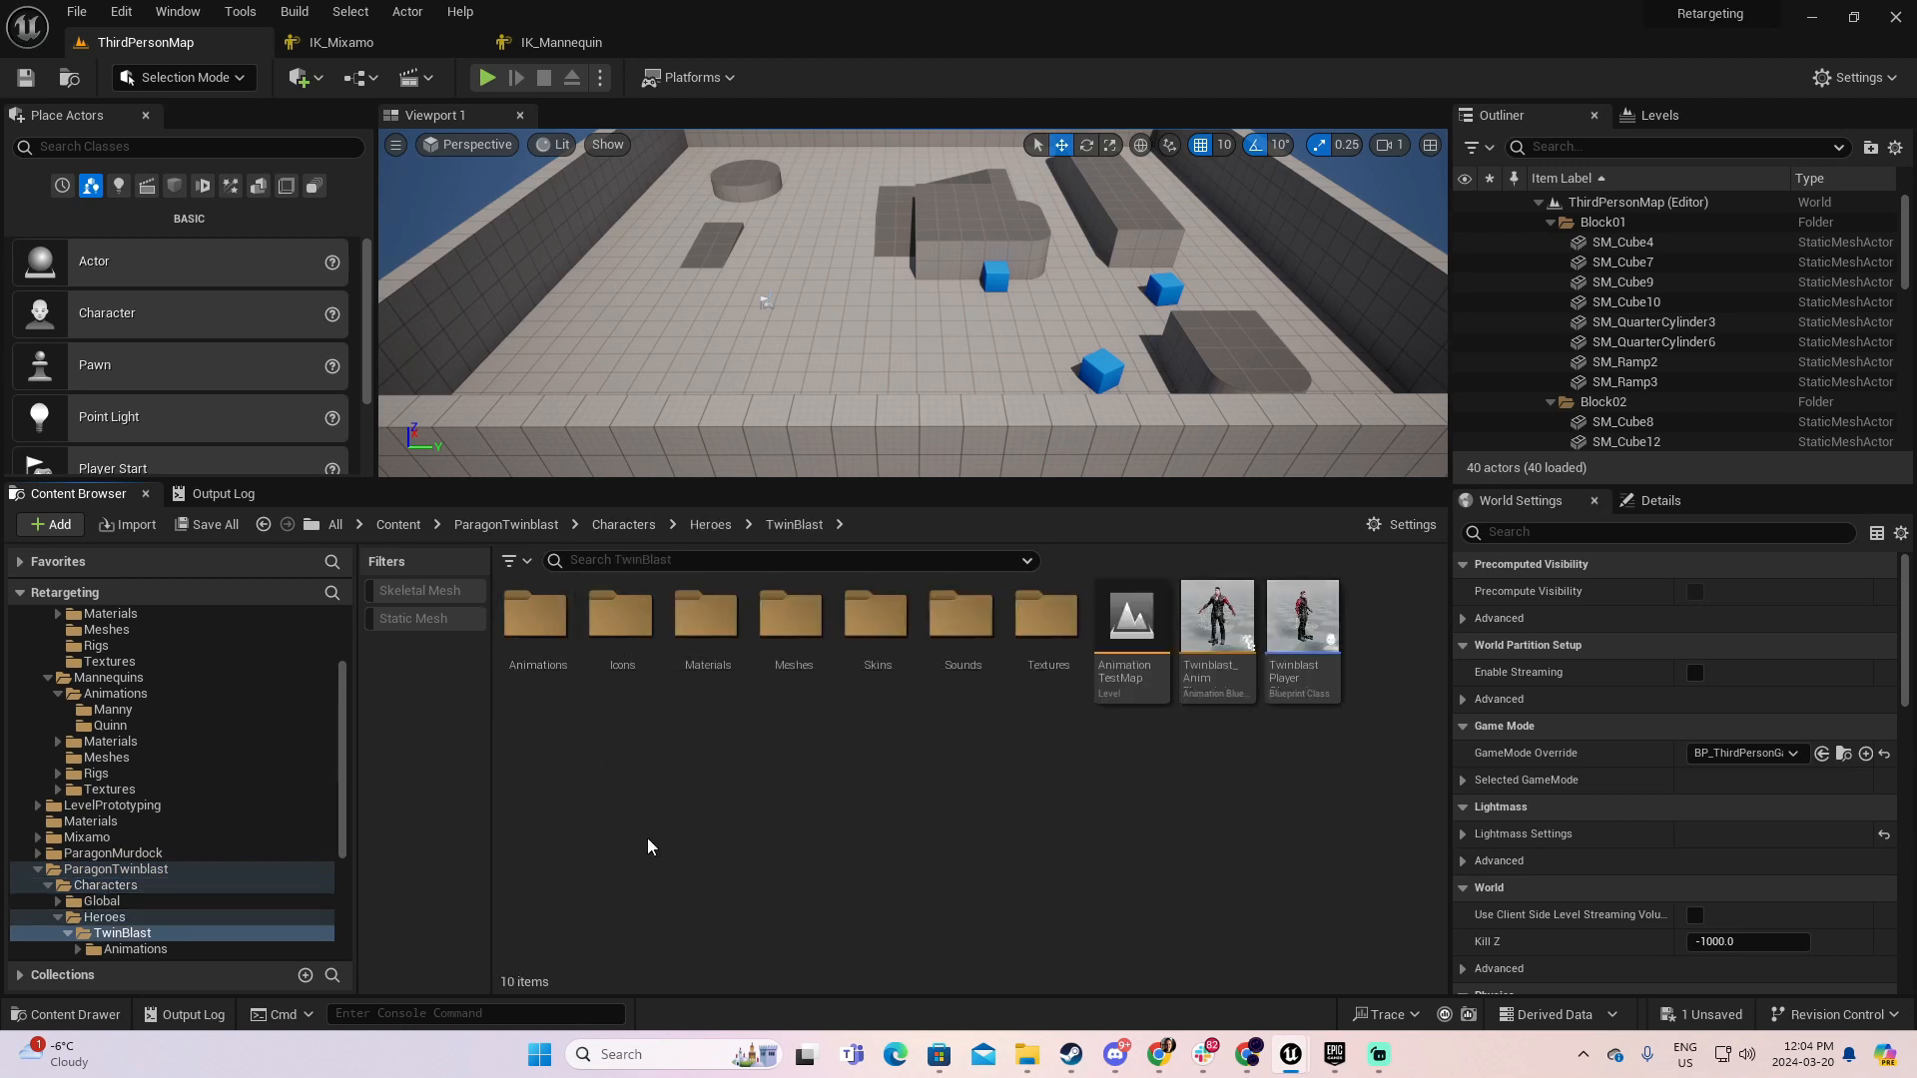
- Create a new folder named Rigs inside the TwinBlast folder
{"action": "right_click", "coordinate": [765, 794]}
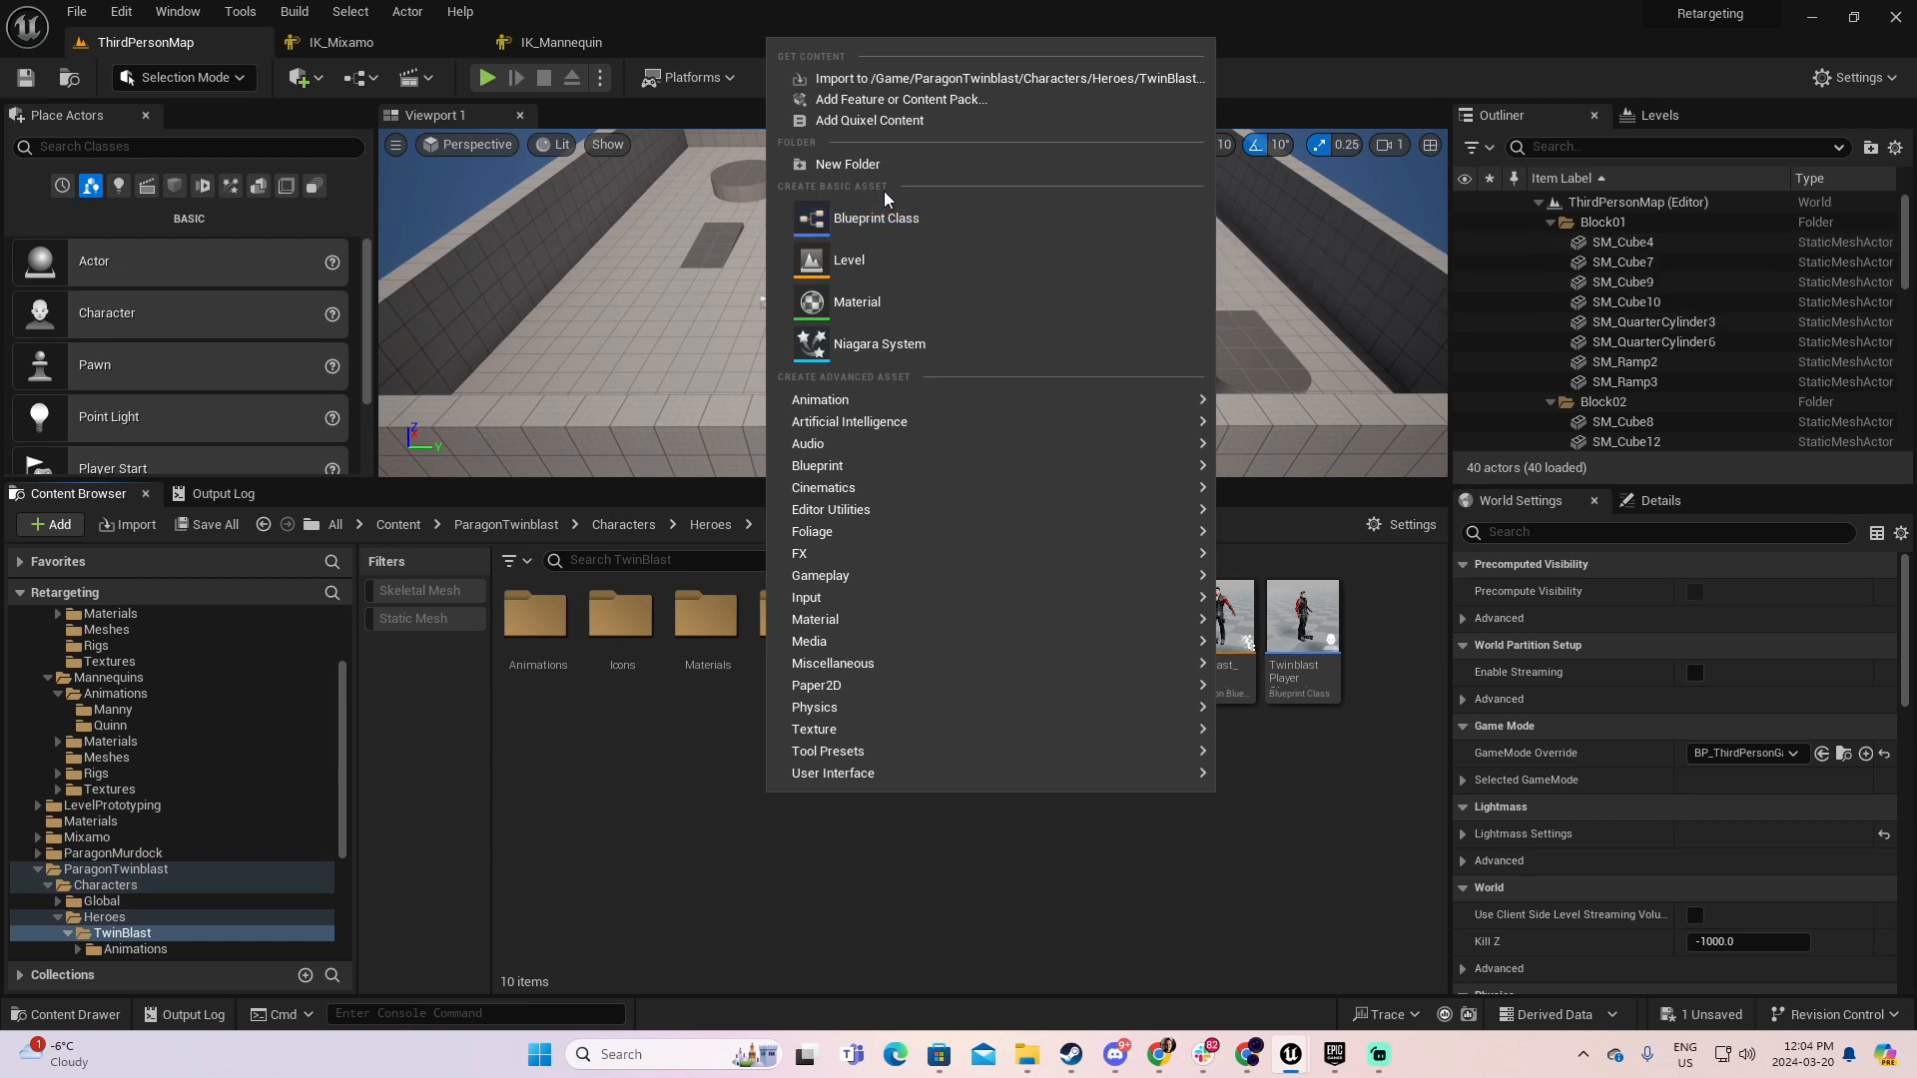
{"action": "left_click", "coordinate": [879, 164]}
{"action": "type", "text": "Rigs"}
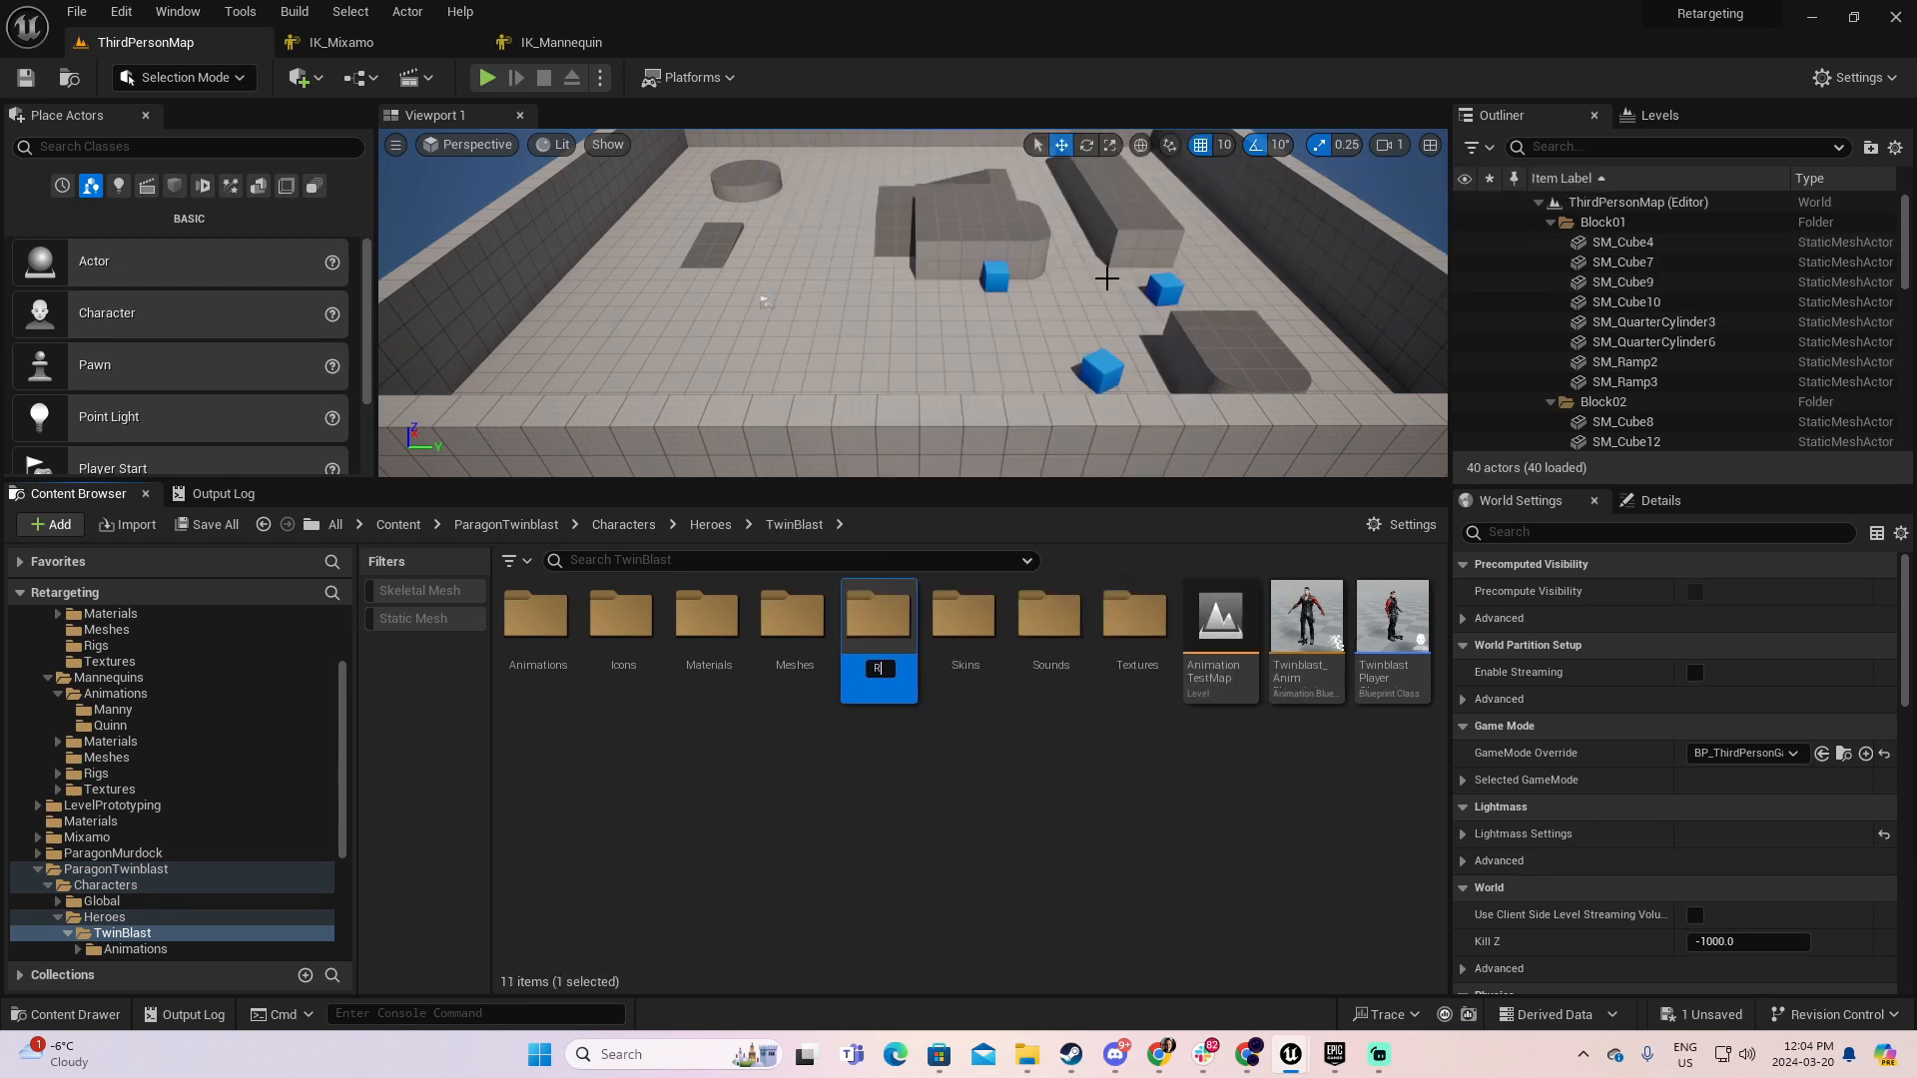
{"action": "key", "text": "Return"}
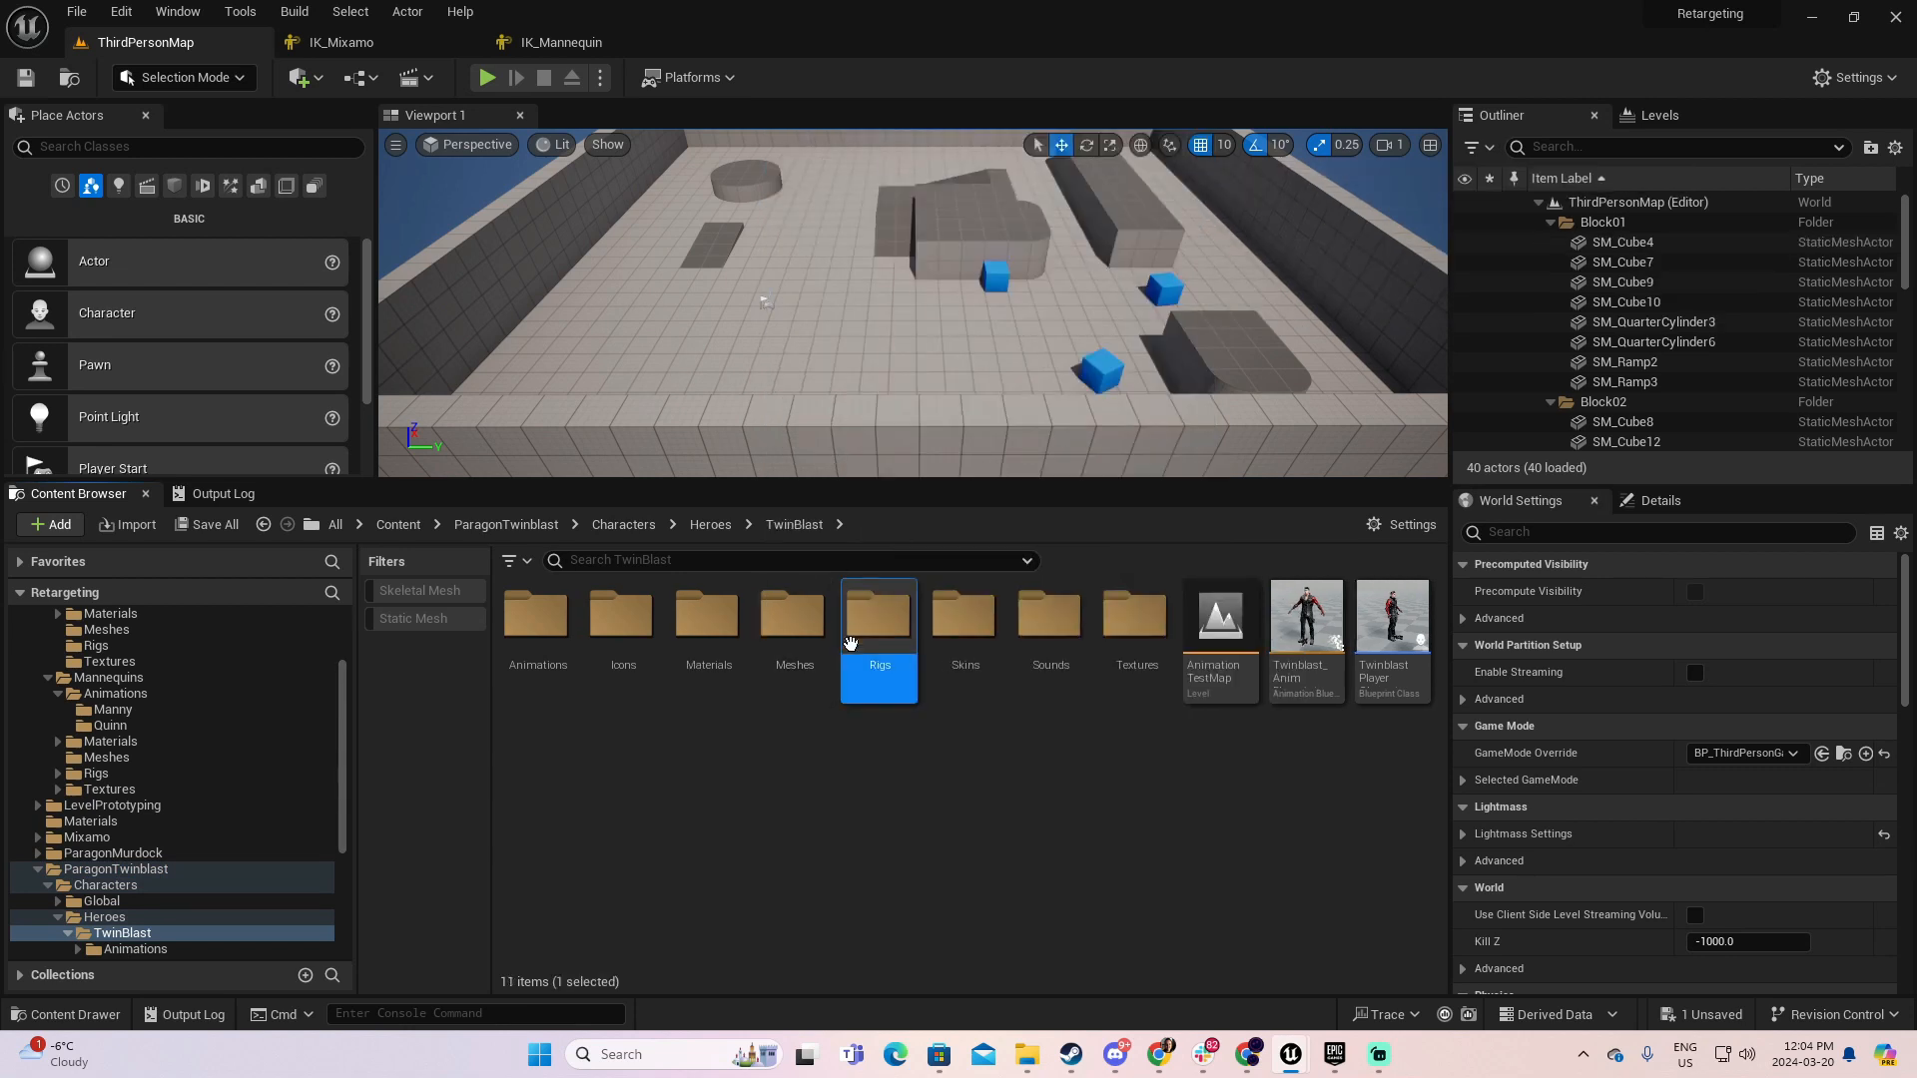
- Create an IK Rig asset named IK_Twinblast in the new Rigs folder and open it
{"action": "double_click", "coordinate": [879, 627]}
{"action": "right_click", "coordinate": [650, 731]}
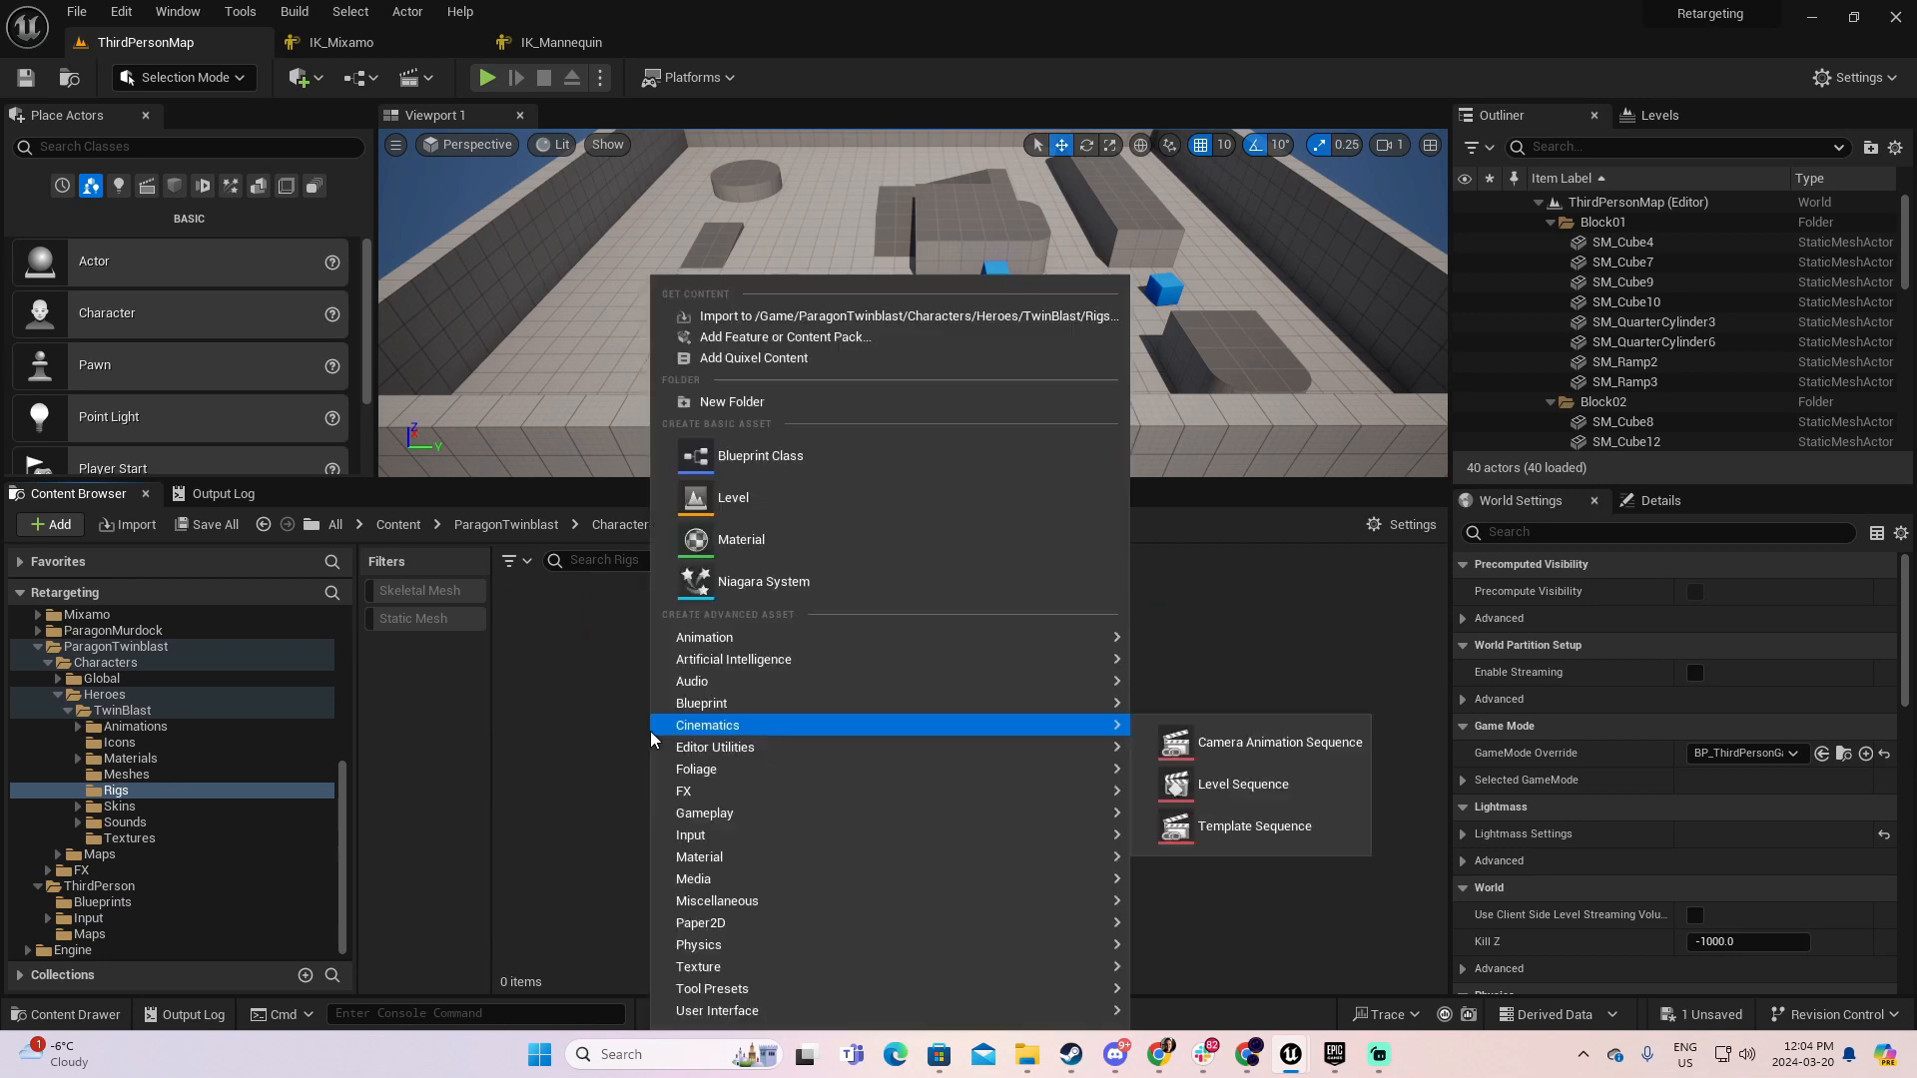
{"action": "mouse_move", "coordinate": [834, 659]}
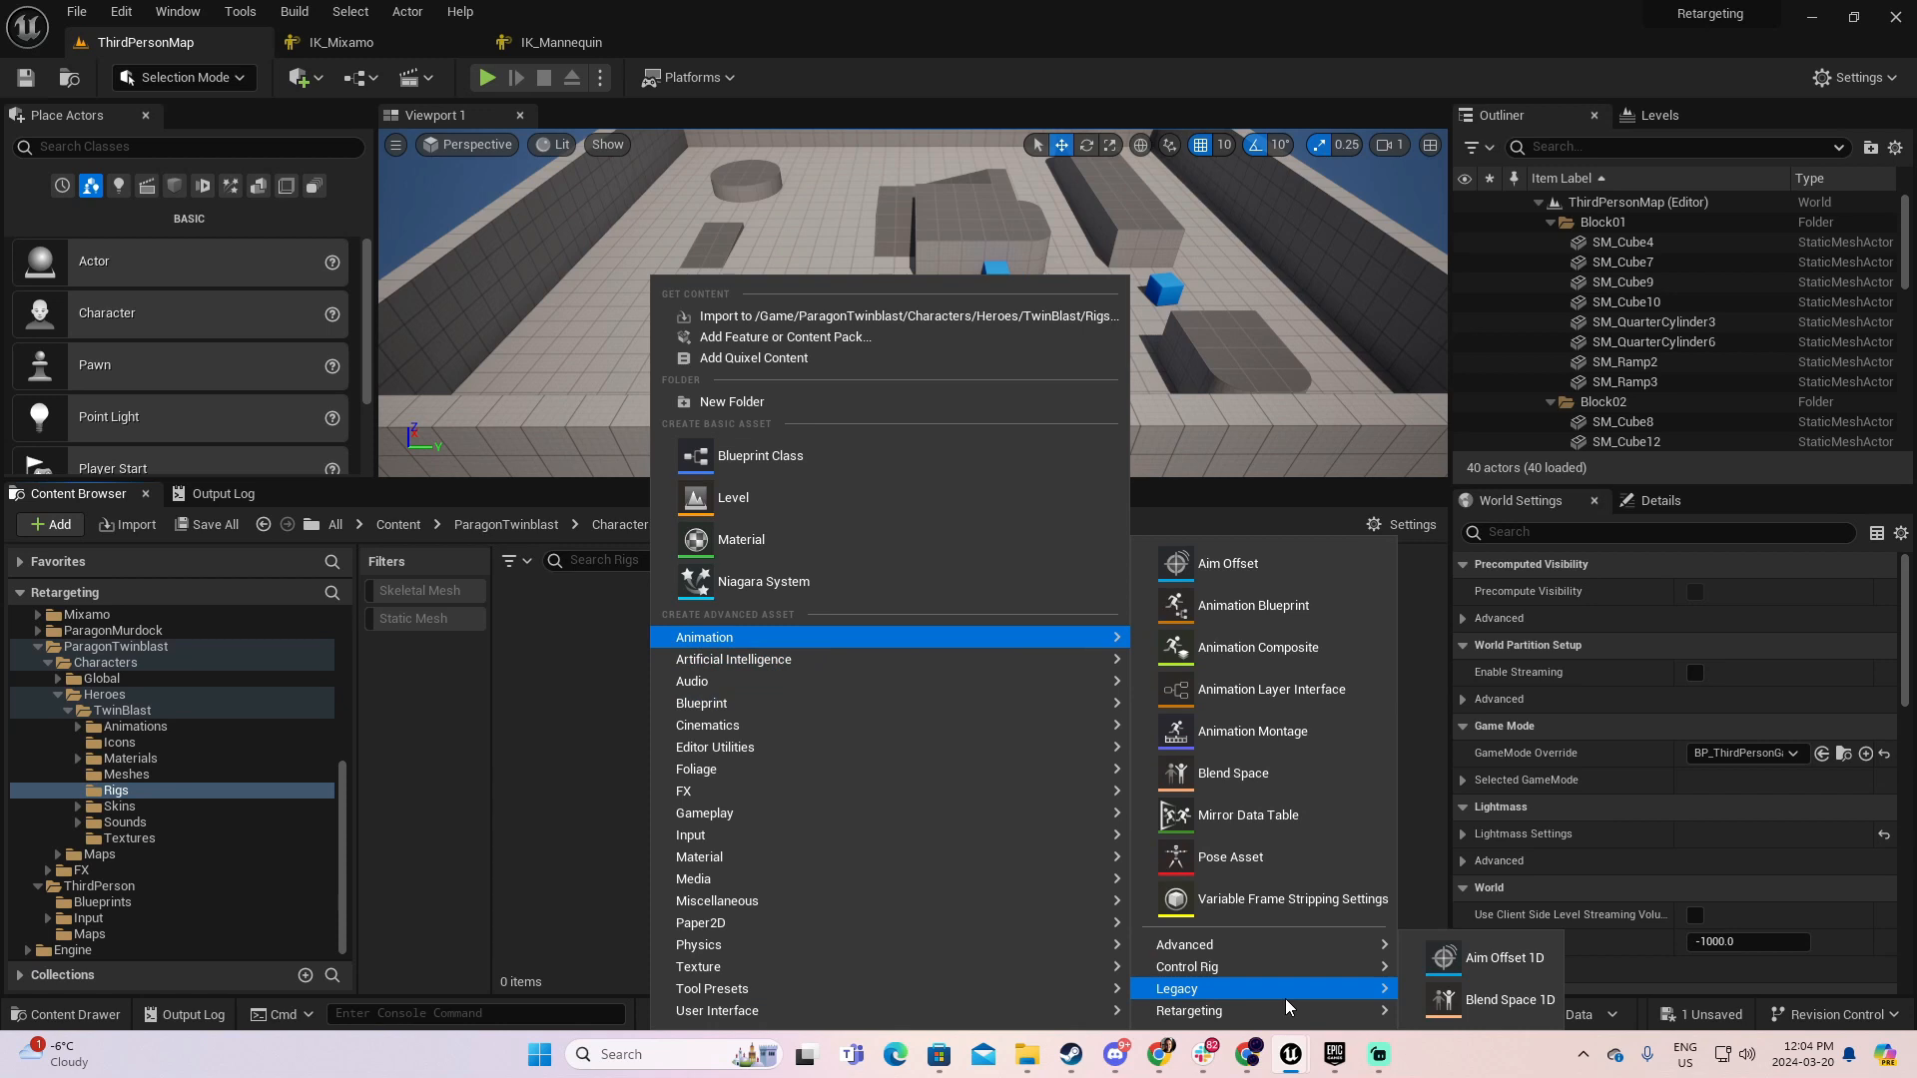
{"action": "mouse_move", "coordinate": [1270, 1011]}
{"action": "left_click", "coordinate": [1482, 1000]}
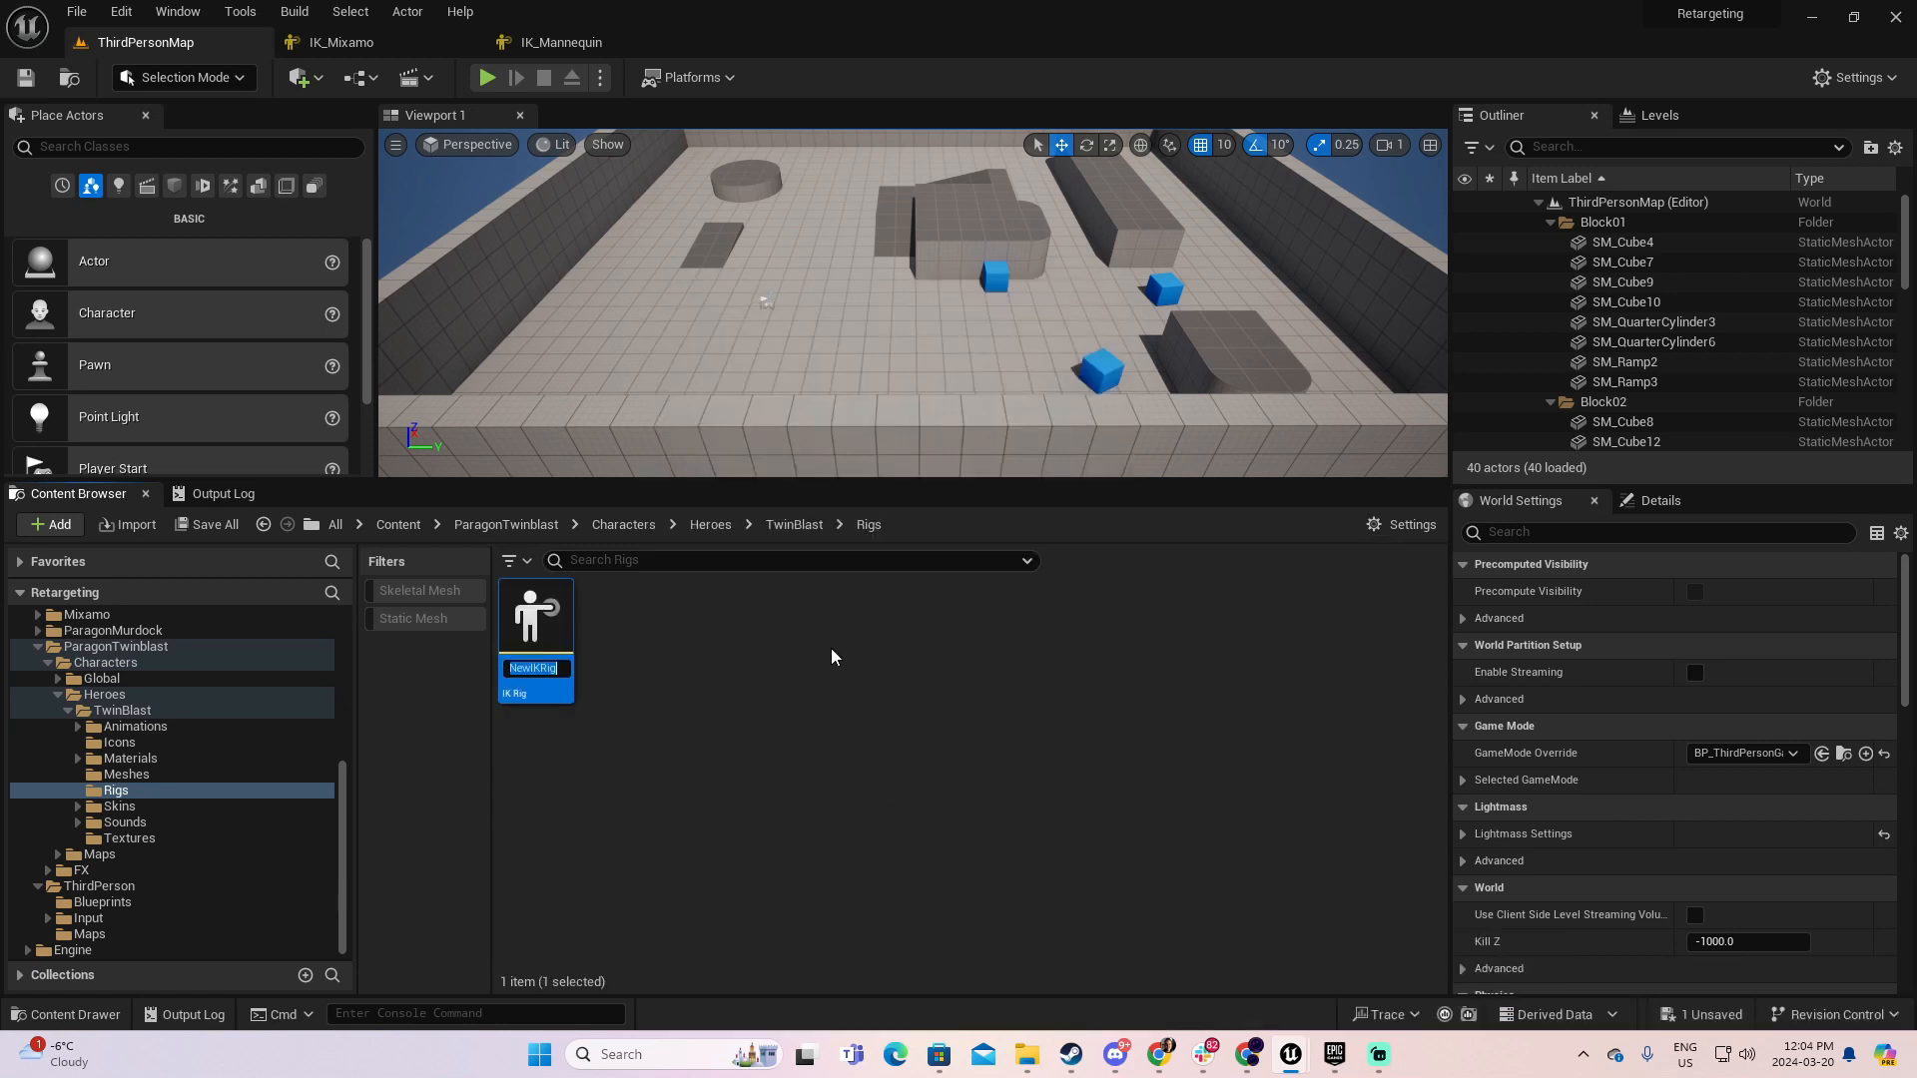
{"action": "key", "text": "BackSpace"}
{"action": "type", "text": "Ik"}
{"action": "key", "text": "BackSpace"}
{"action": "type", "text": "K_Twinblast"}
{"action": "key", "text": "Return"}
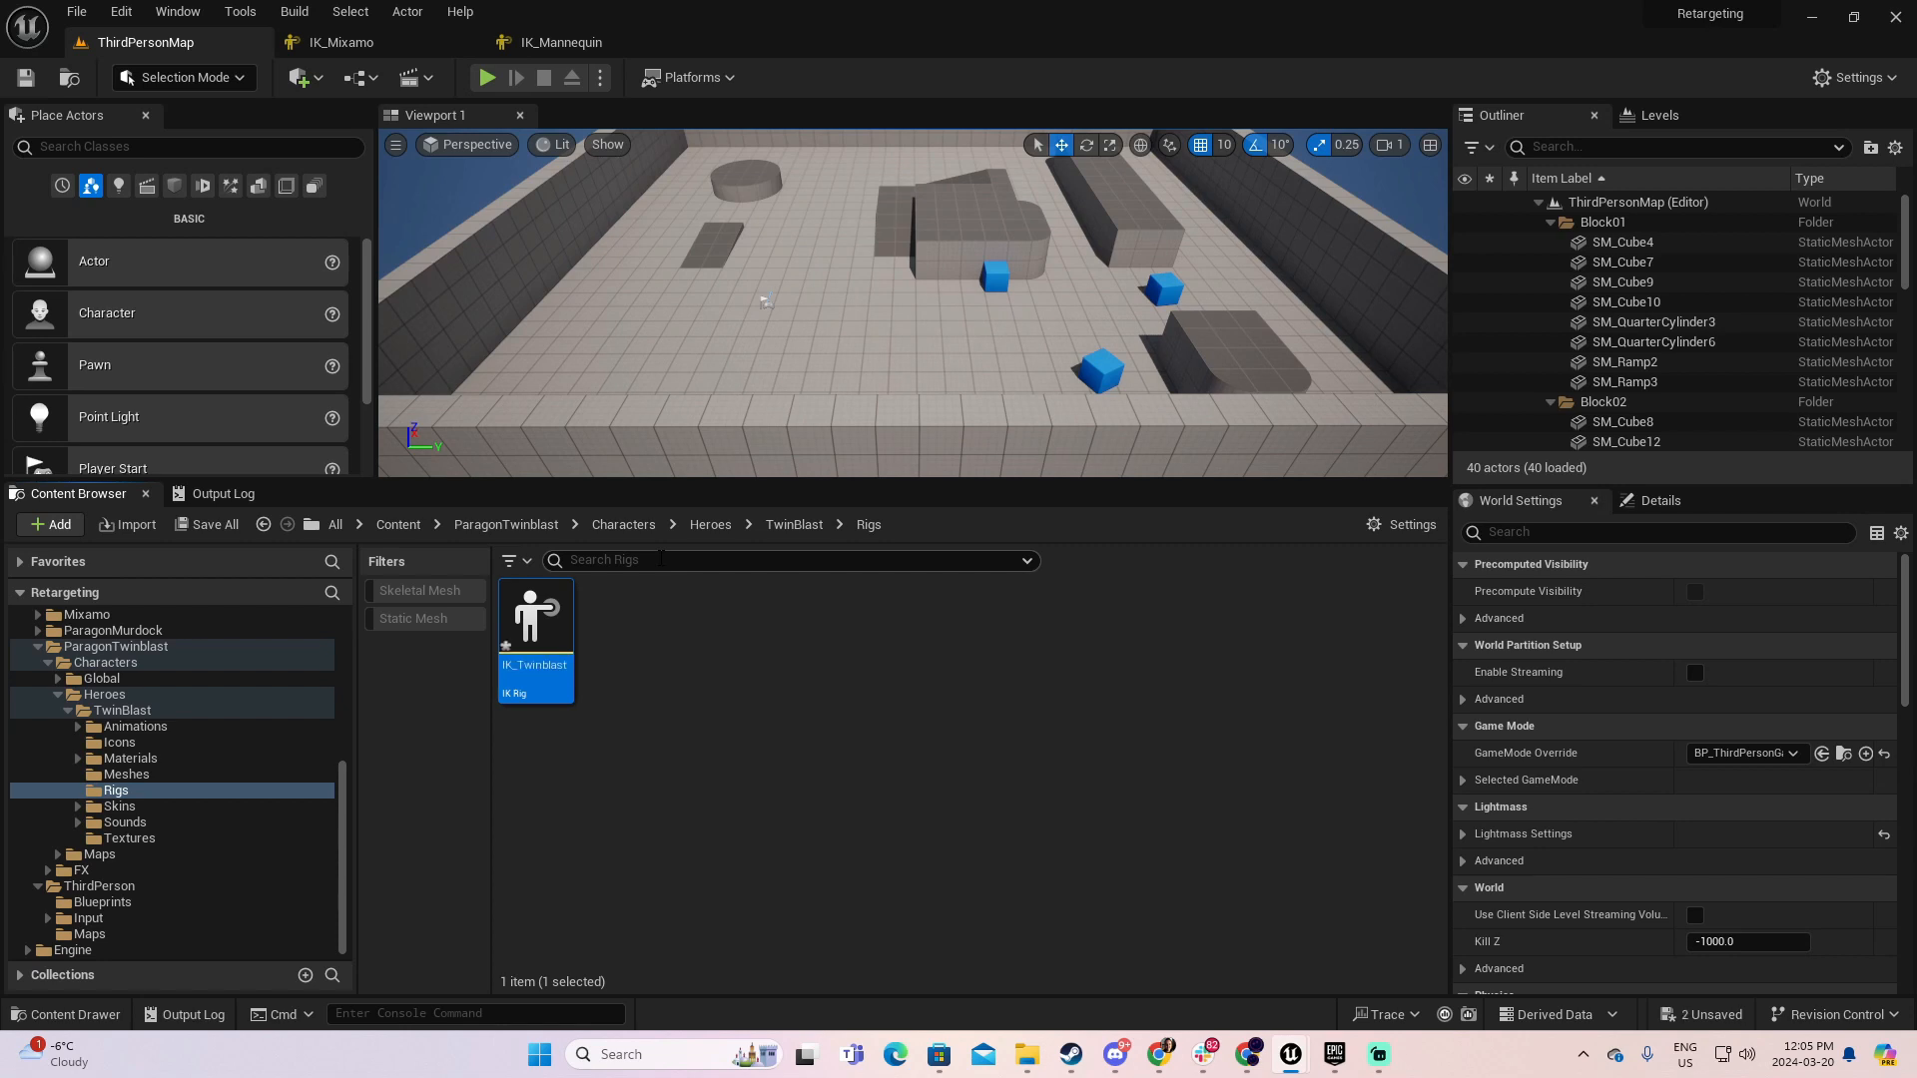
{"action": "double_click", "coordinate": [536, 644]}
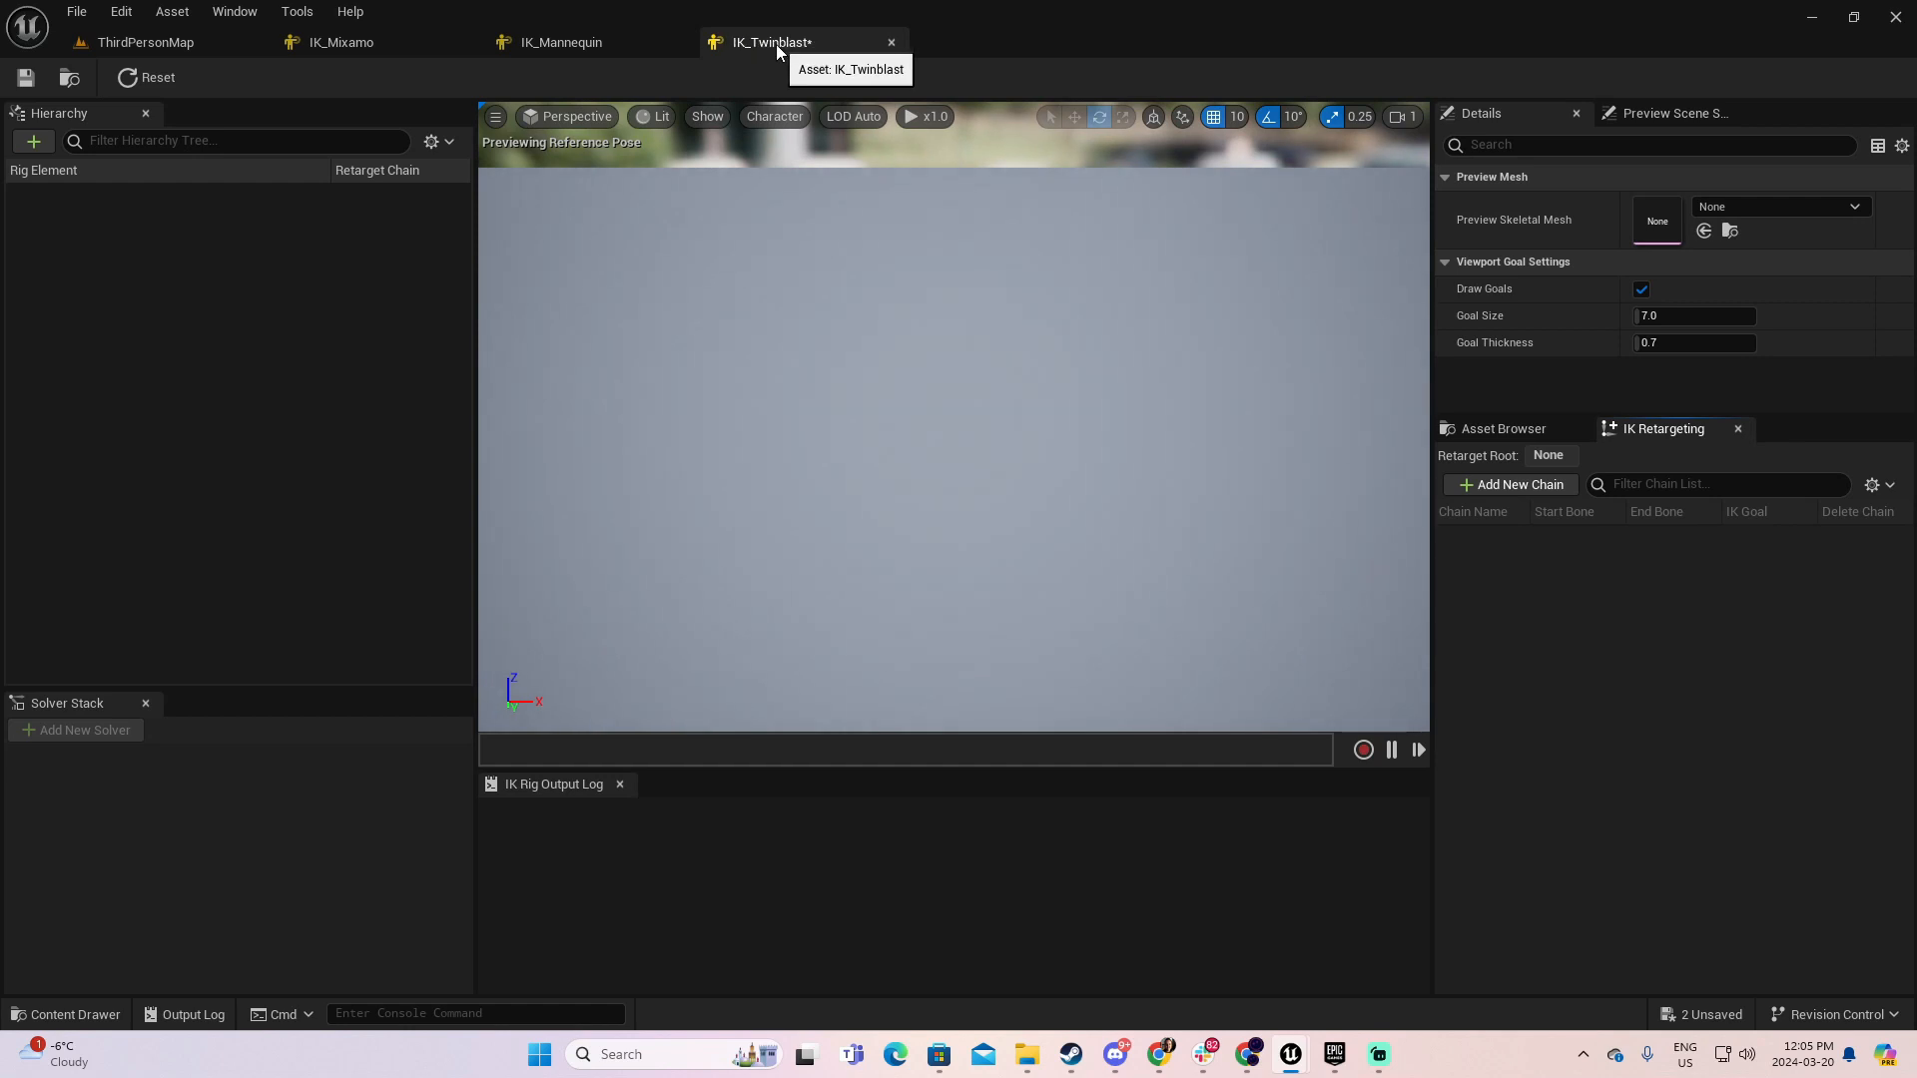
- Select the TwinBlast skeletal mesh in the character's Meshes folder, inspect it in its own editor and close that editor
{"action": "left_click", "coordinate": [181, 46]}
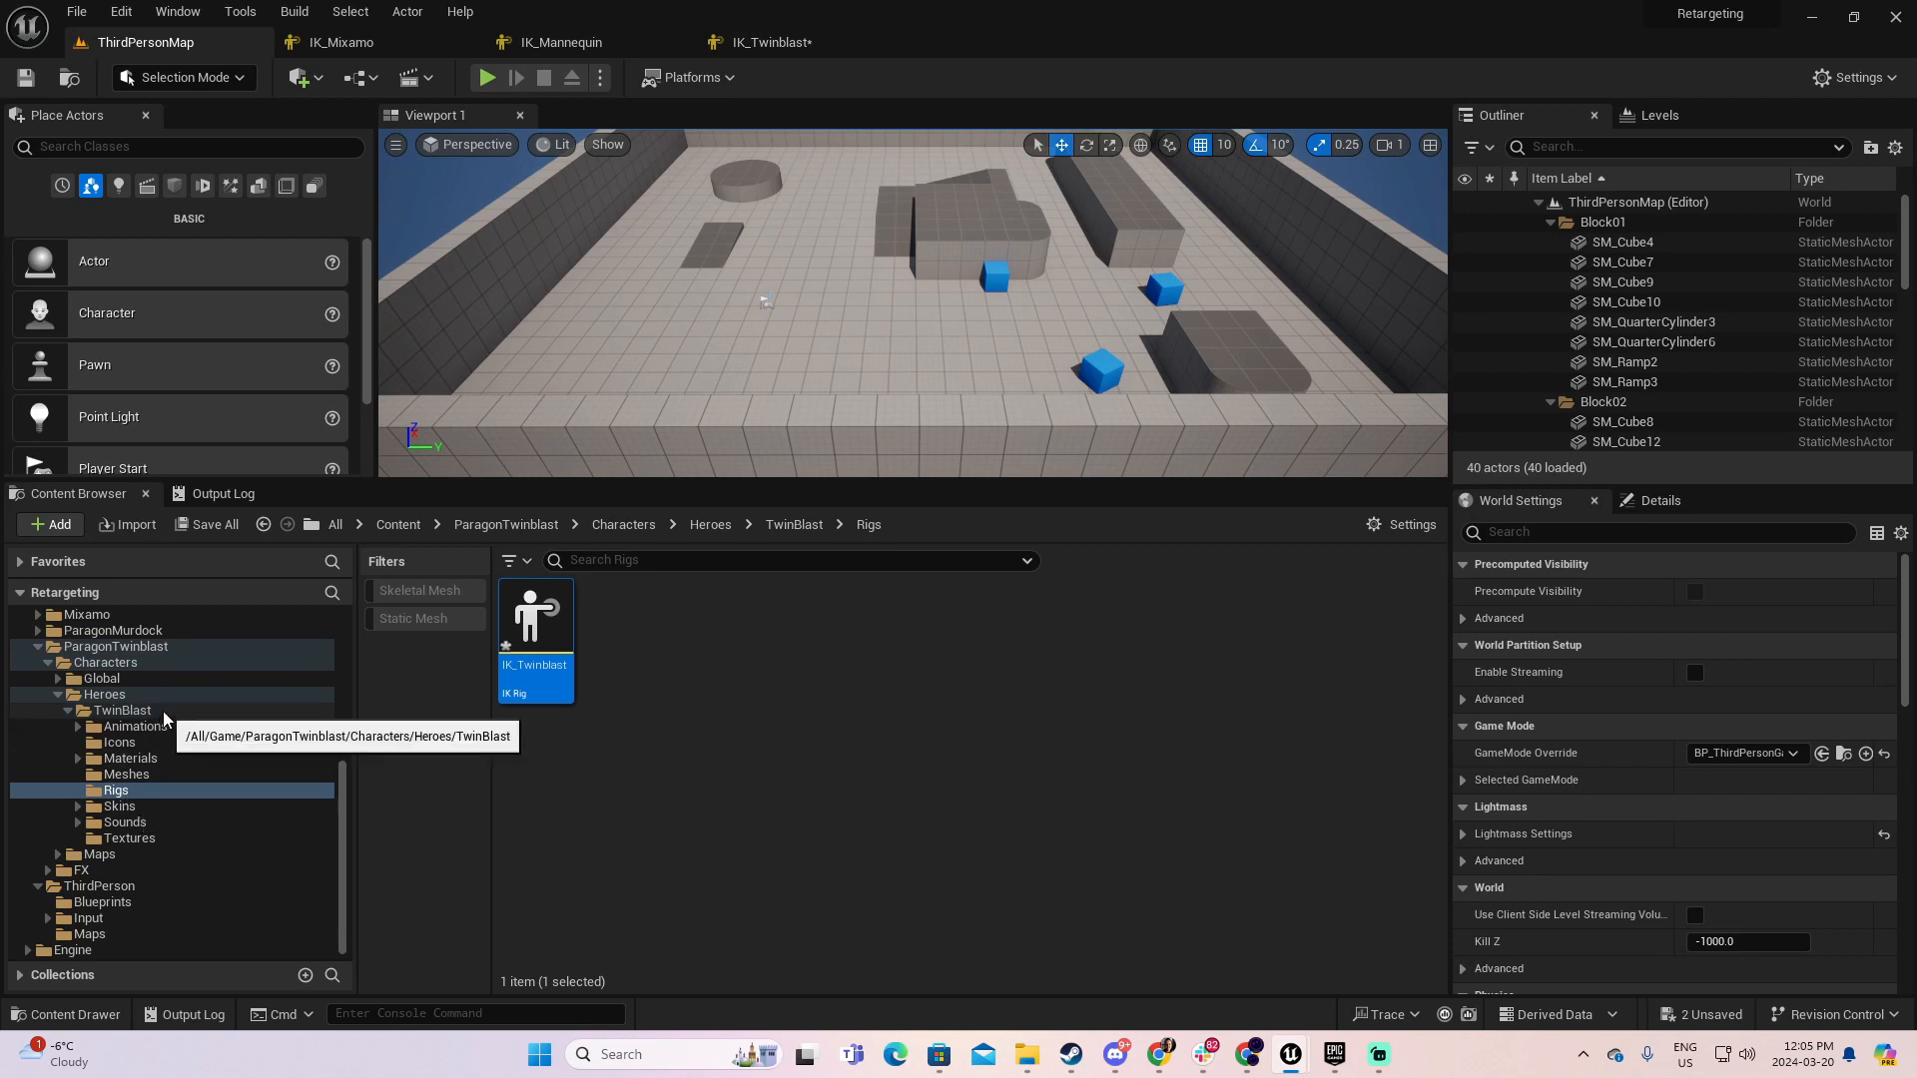
{"action": "left_click", "coordinate": [120, 710]}
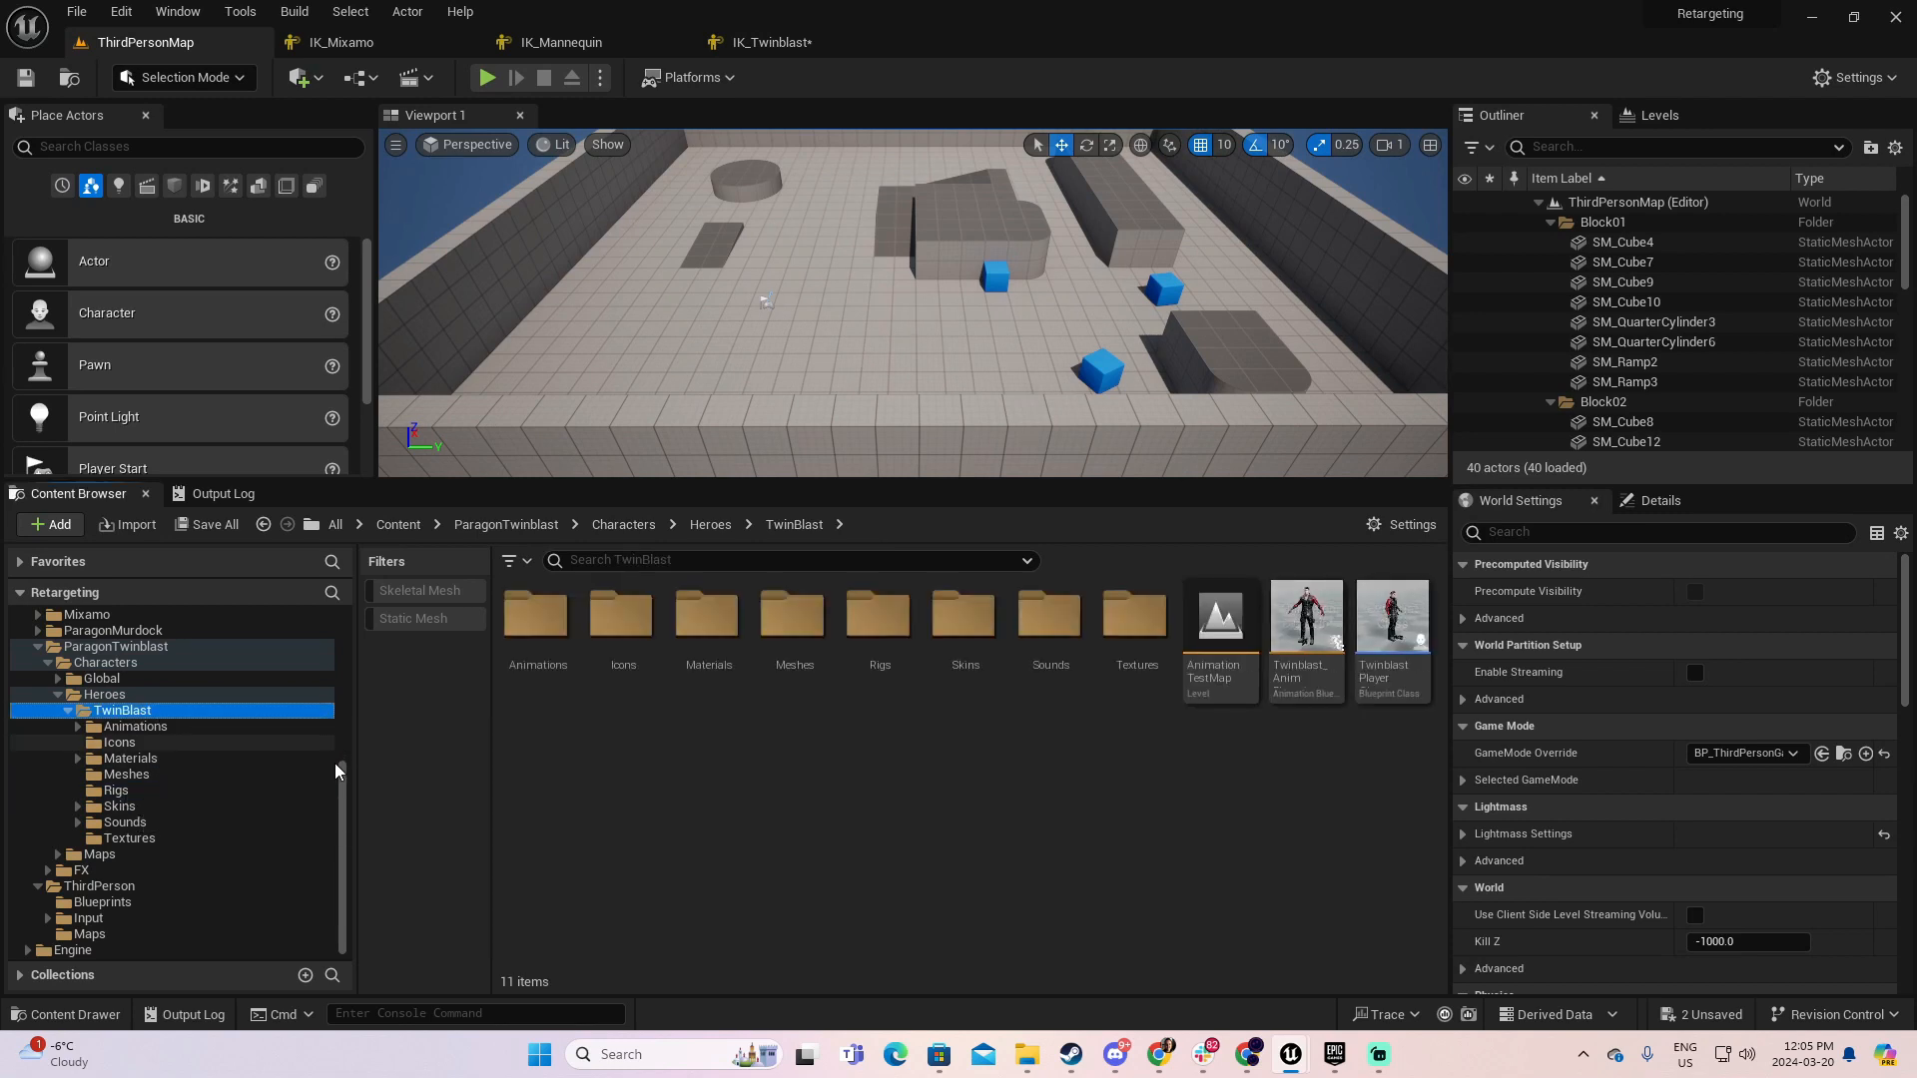
{"action": "double_click", "coordinate": [794, 620]}
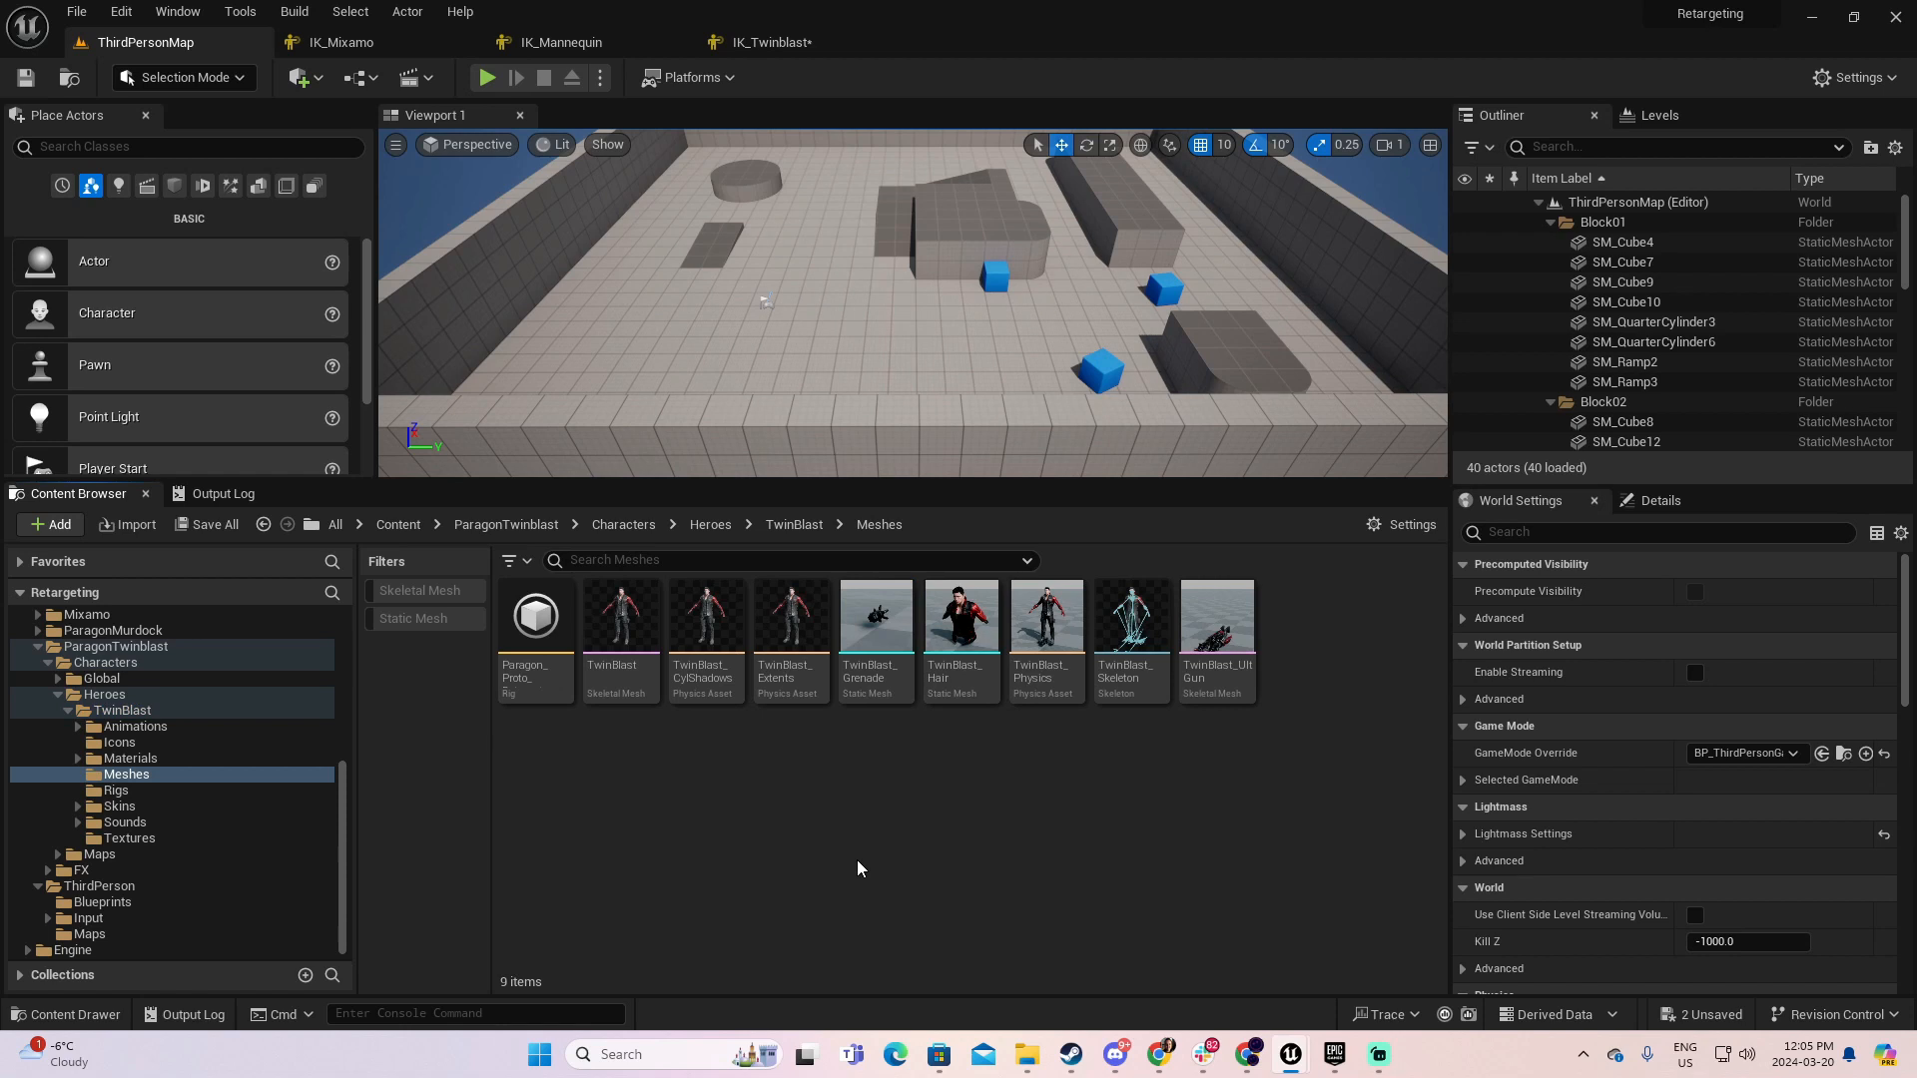
{"action": "left_click", "coordinate": [621, 614]}
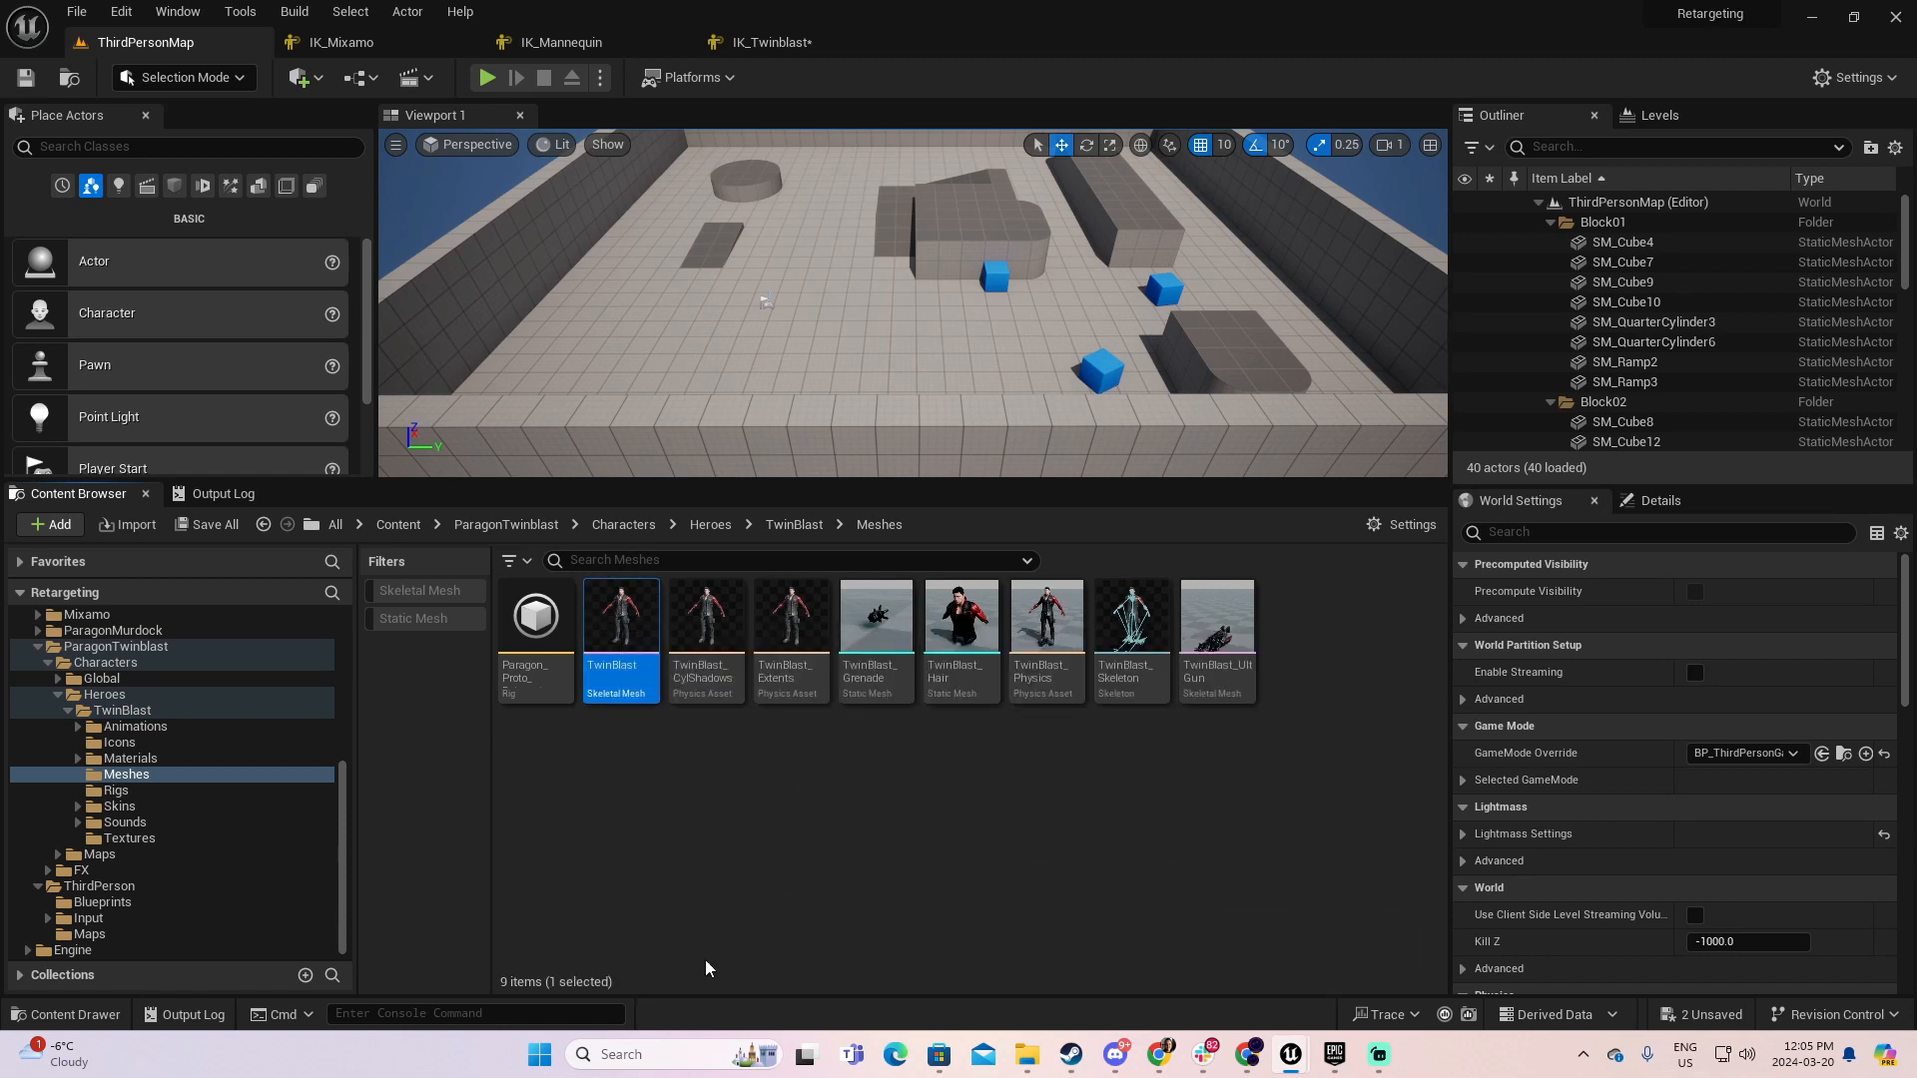
{"action": "double_click", "coordinate": [621, 616]}
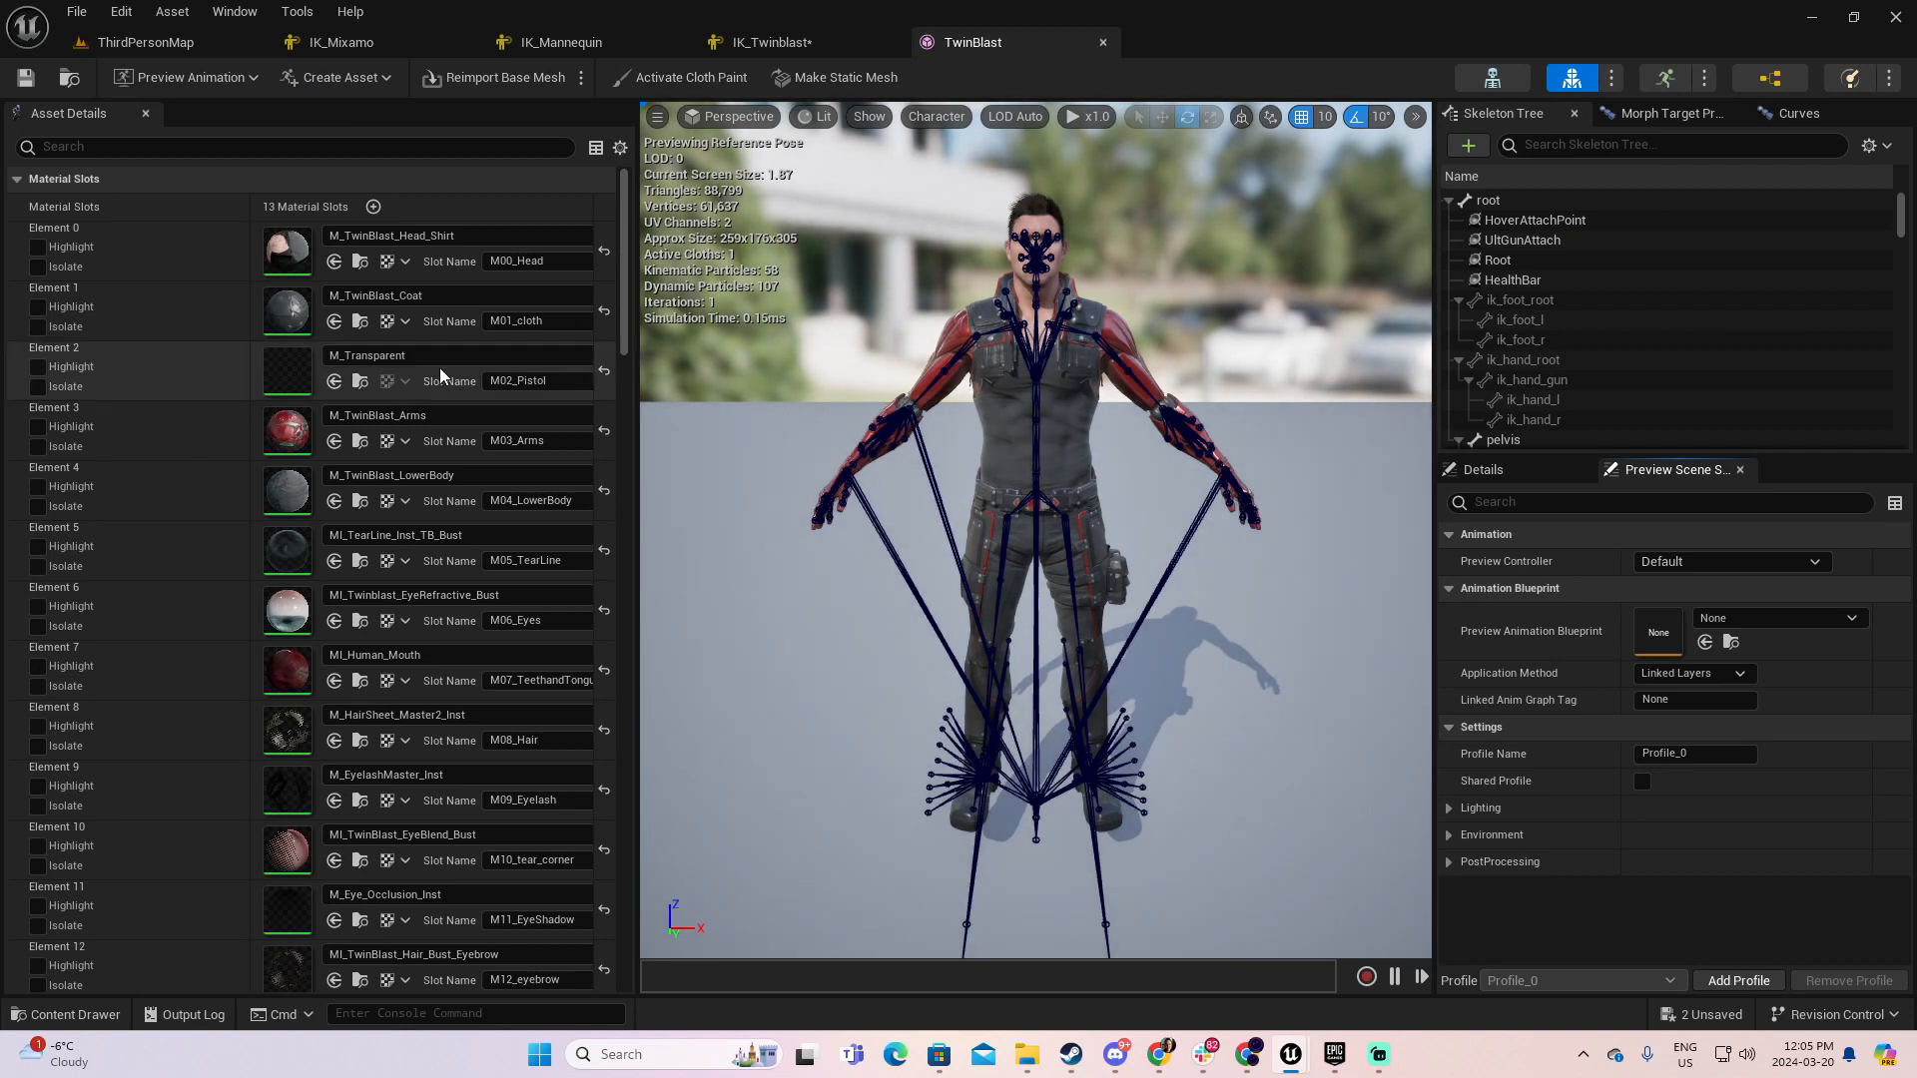
{"action": "left_click", "coordinate": [1102, 42]}
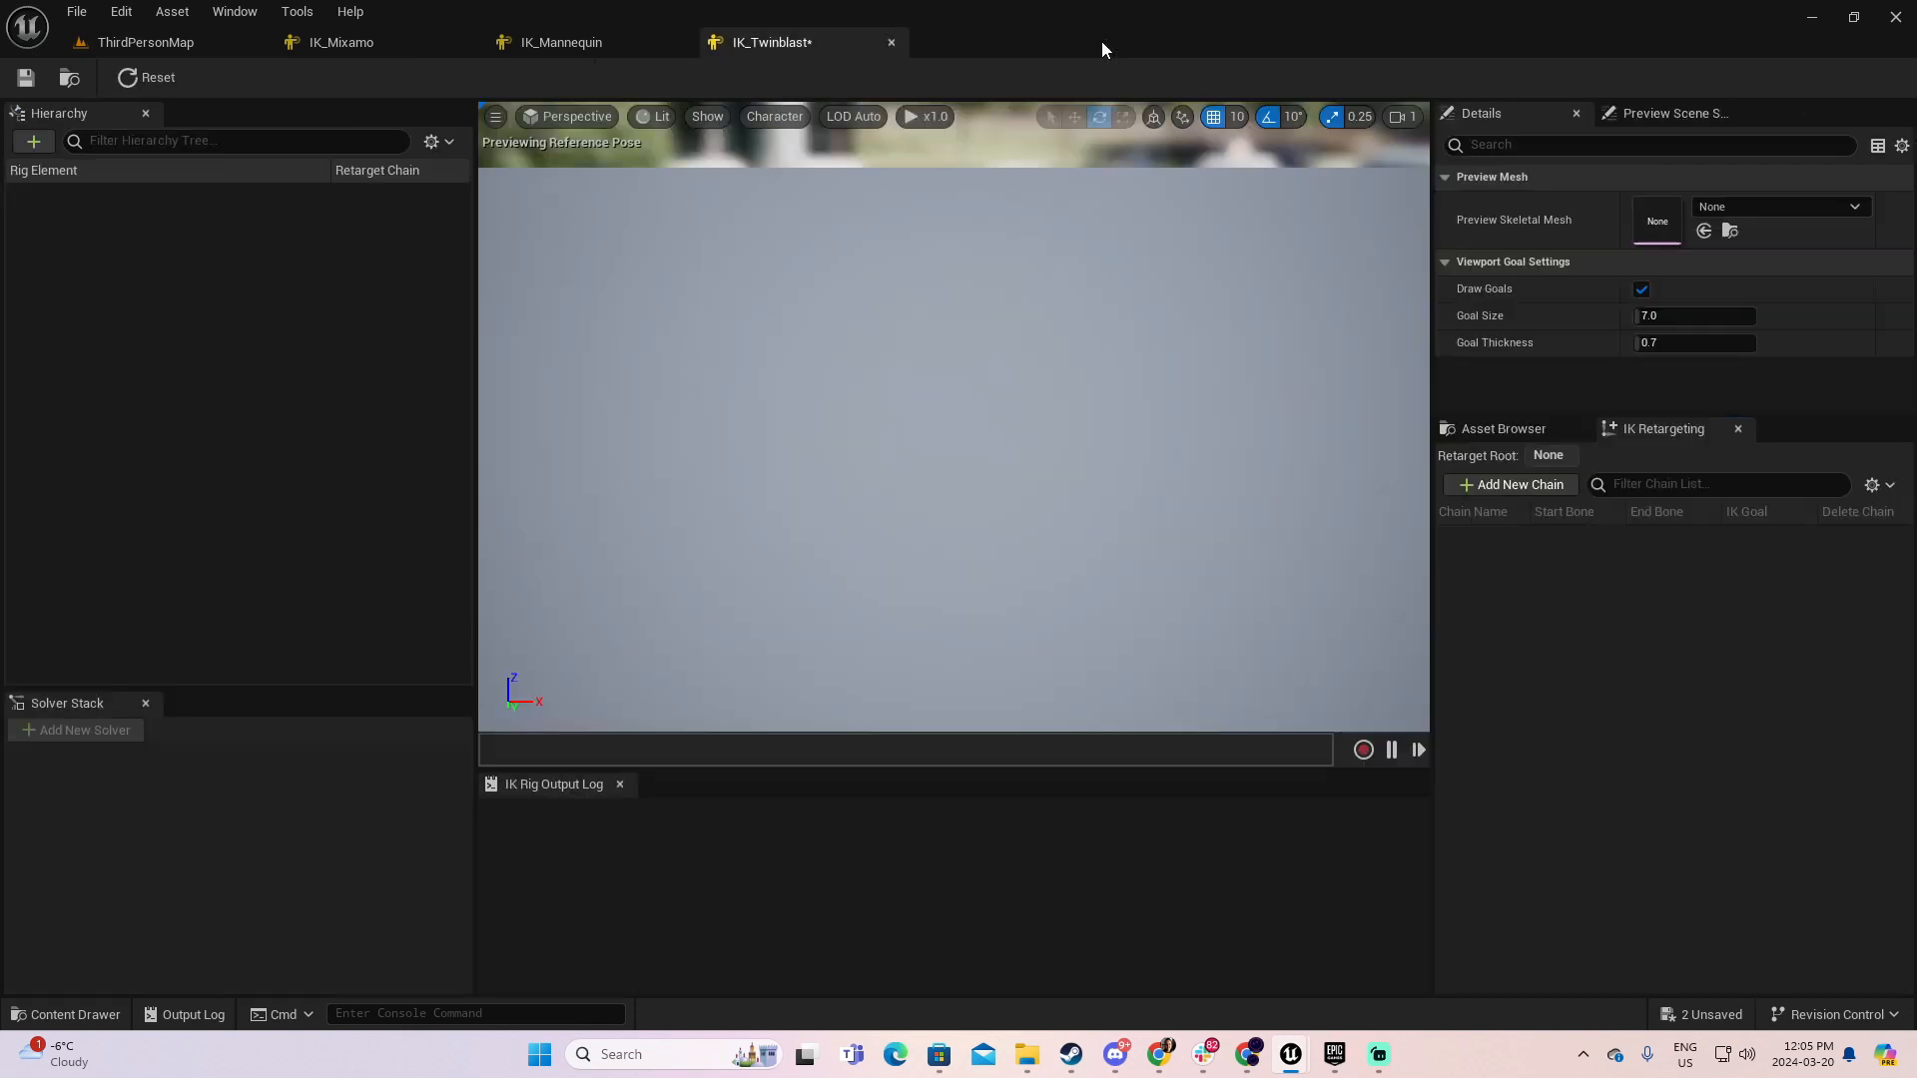
- Assign the selected TwinBlast skeletal mesh as the preview mesh of IK_Twinblast and save the rig
{"action": "left_click", "coordinate": [228, 38]}
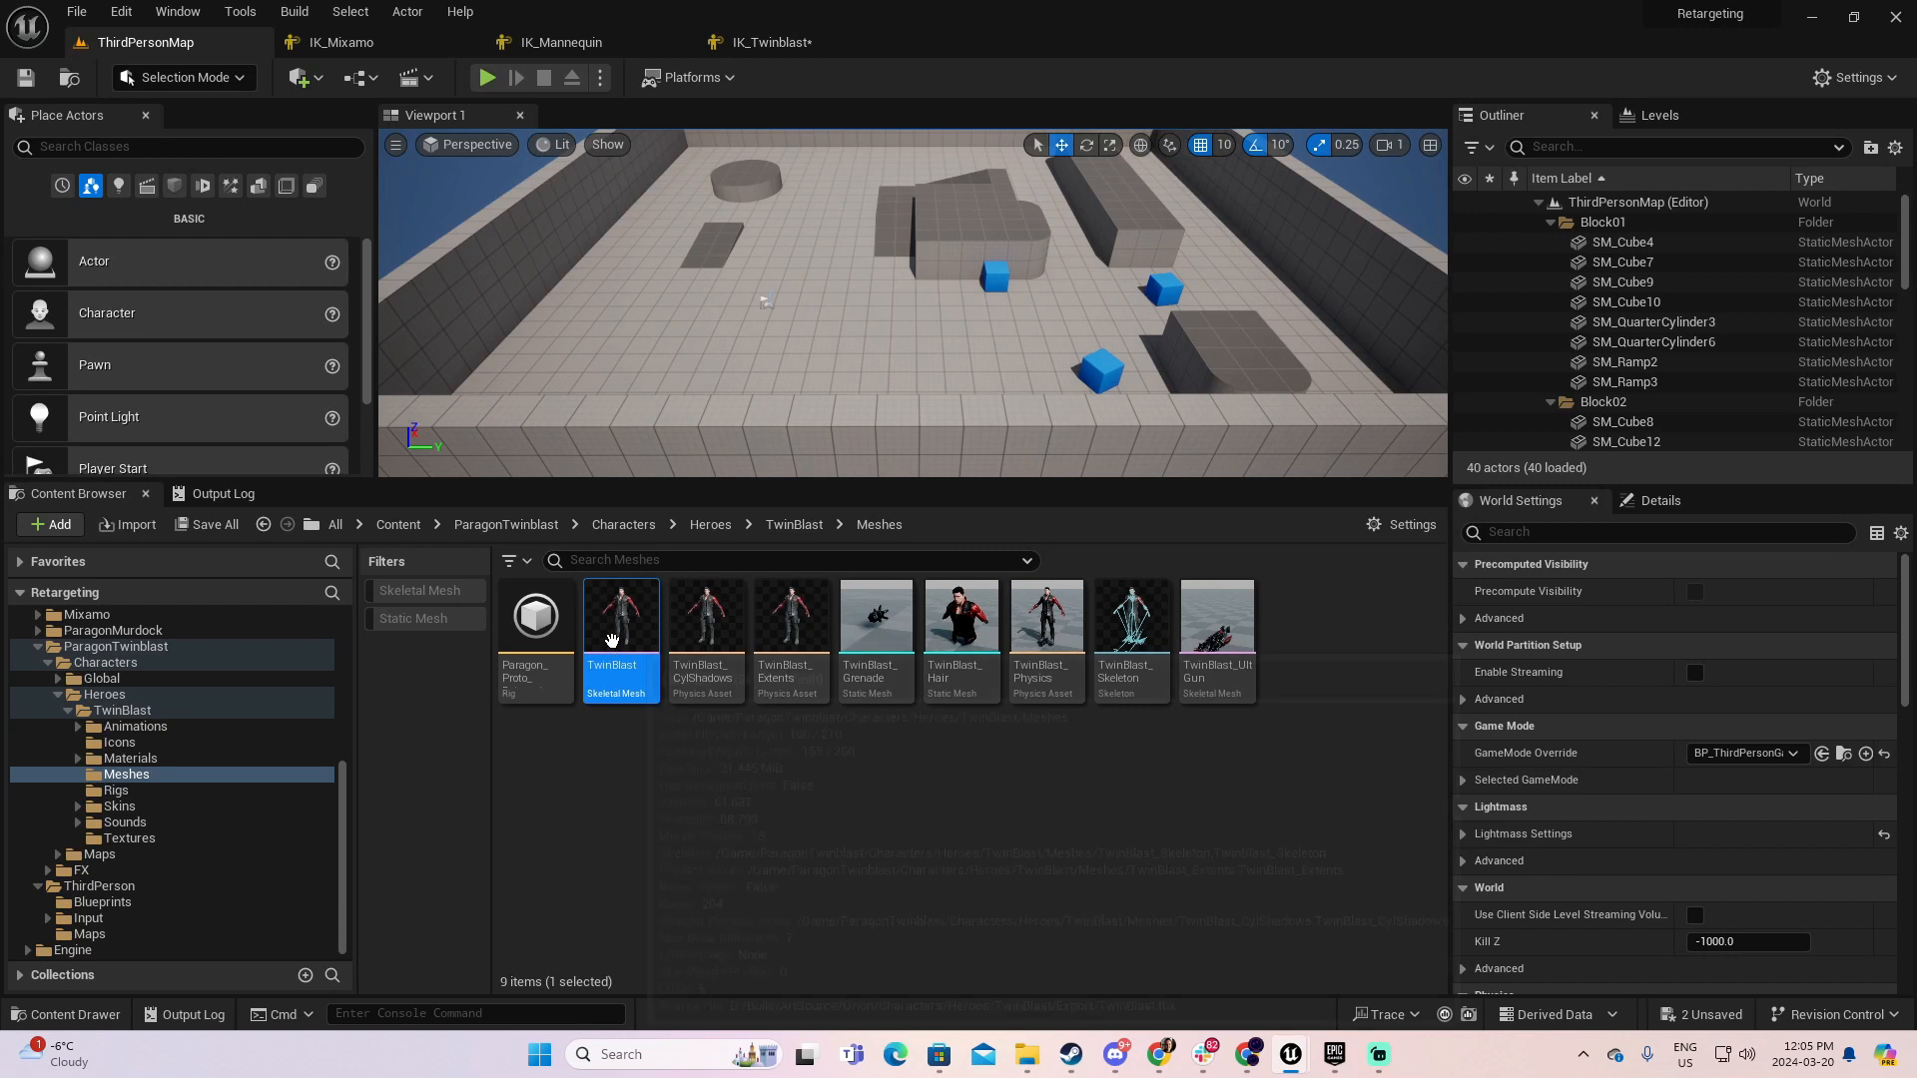
{"action": "left_click", "coordinate": [769, 42]}
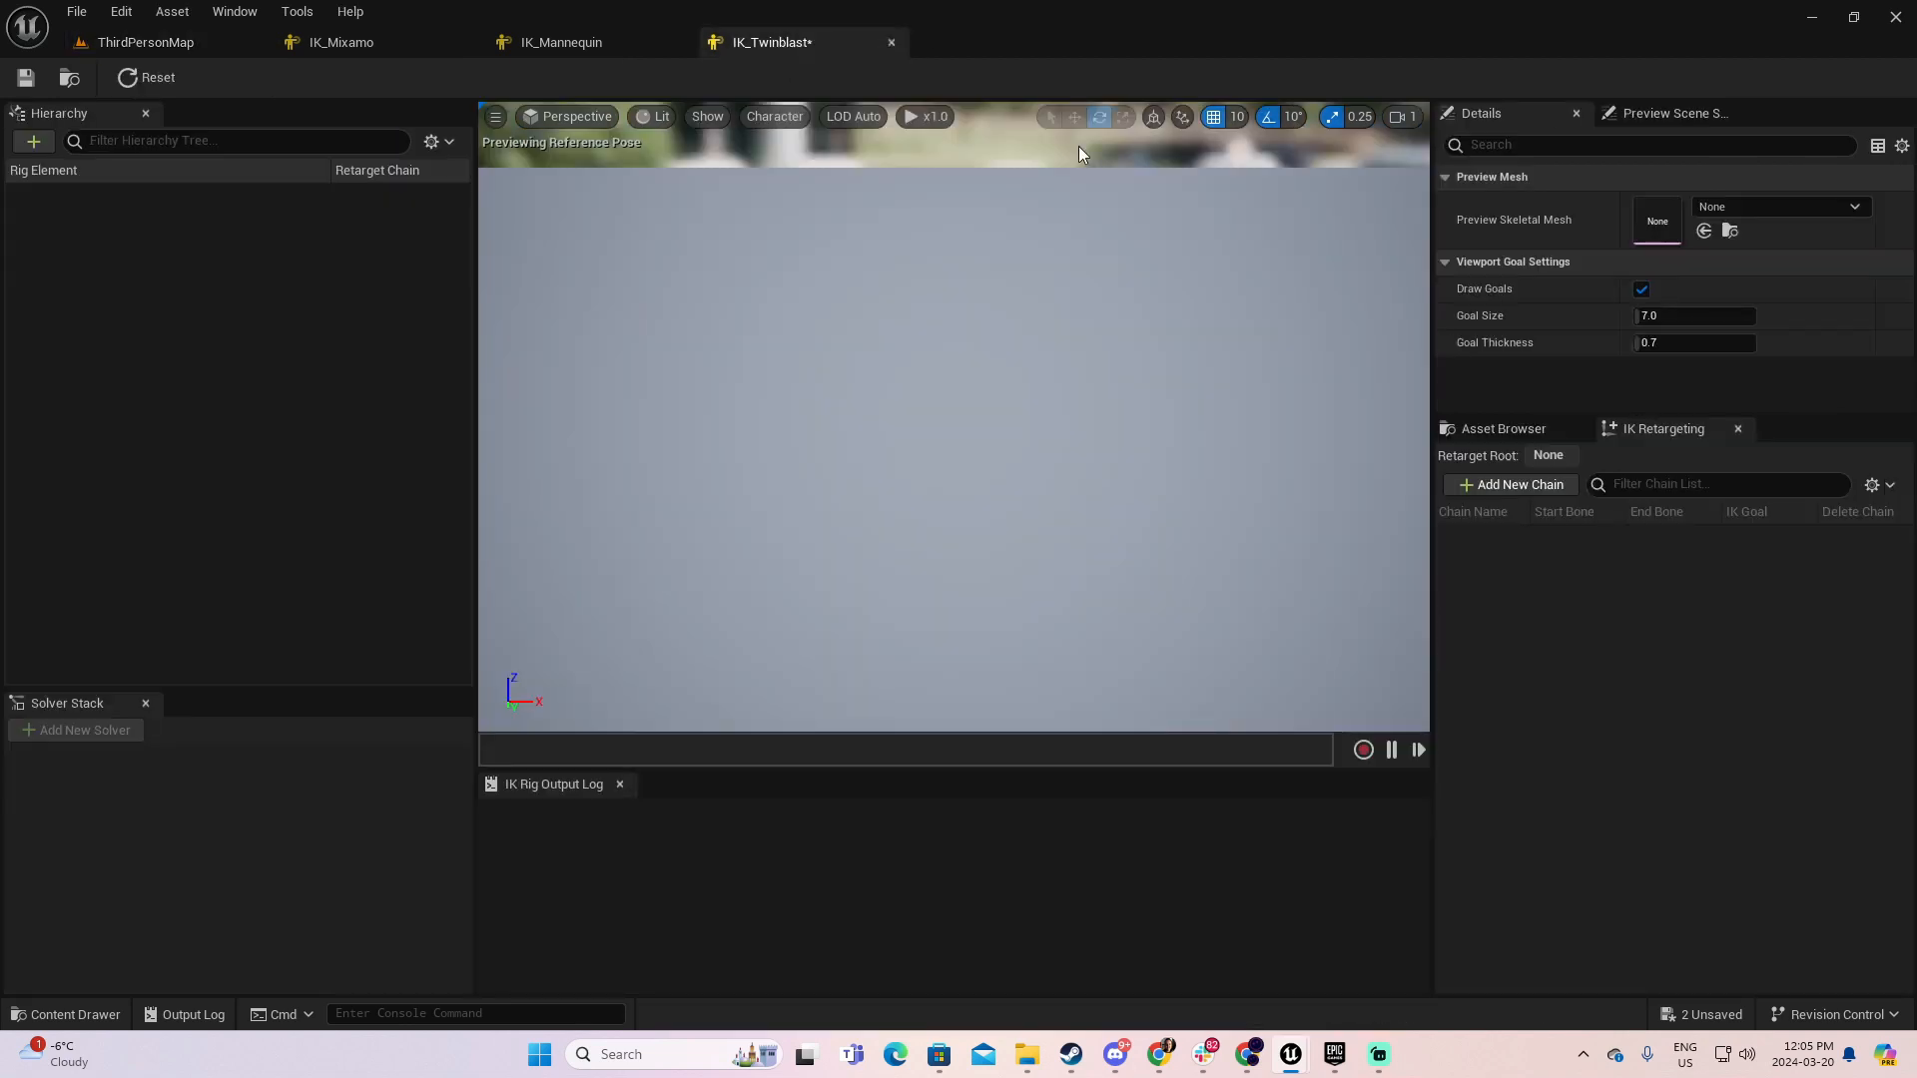
{"action": "left_click", "coordinate": [1705, 232]}
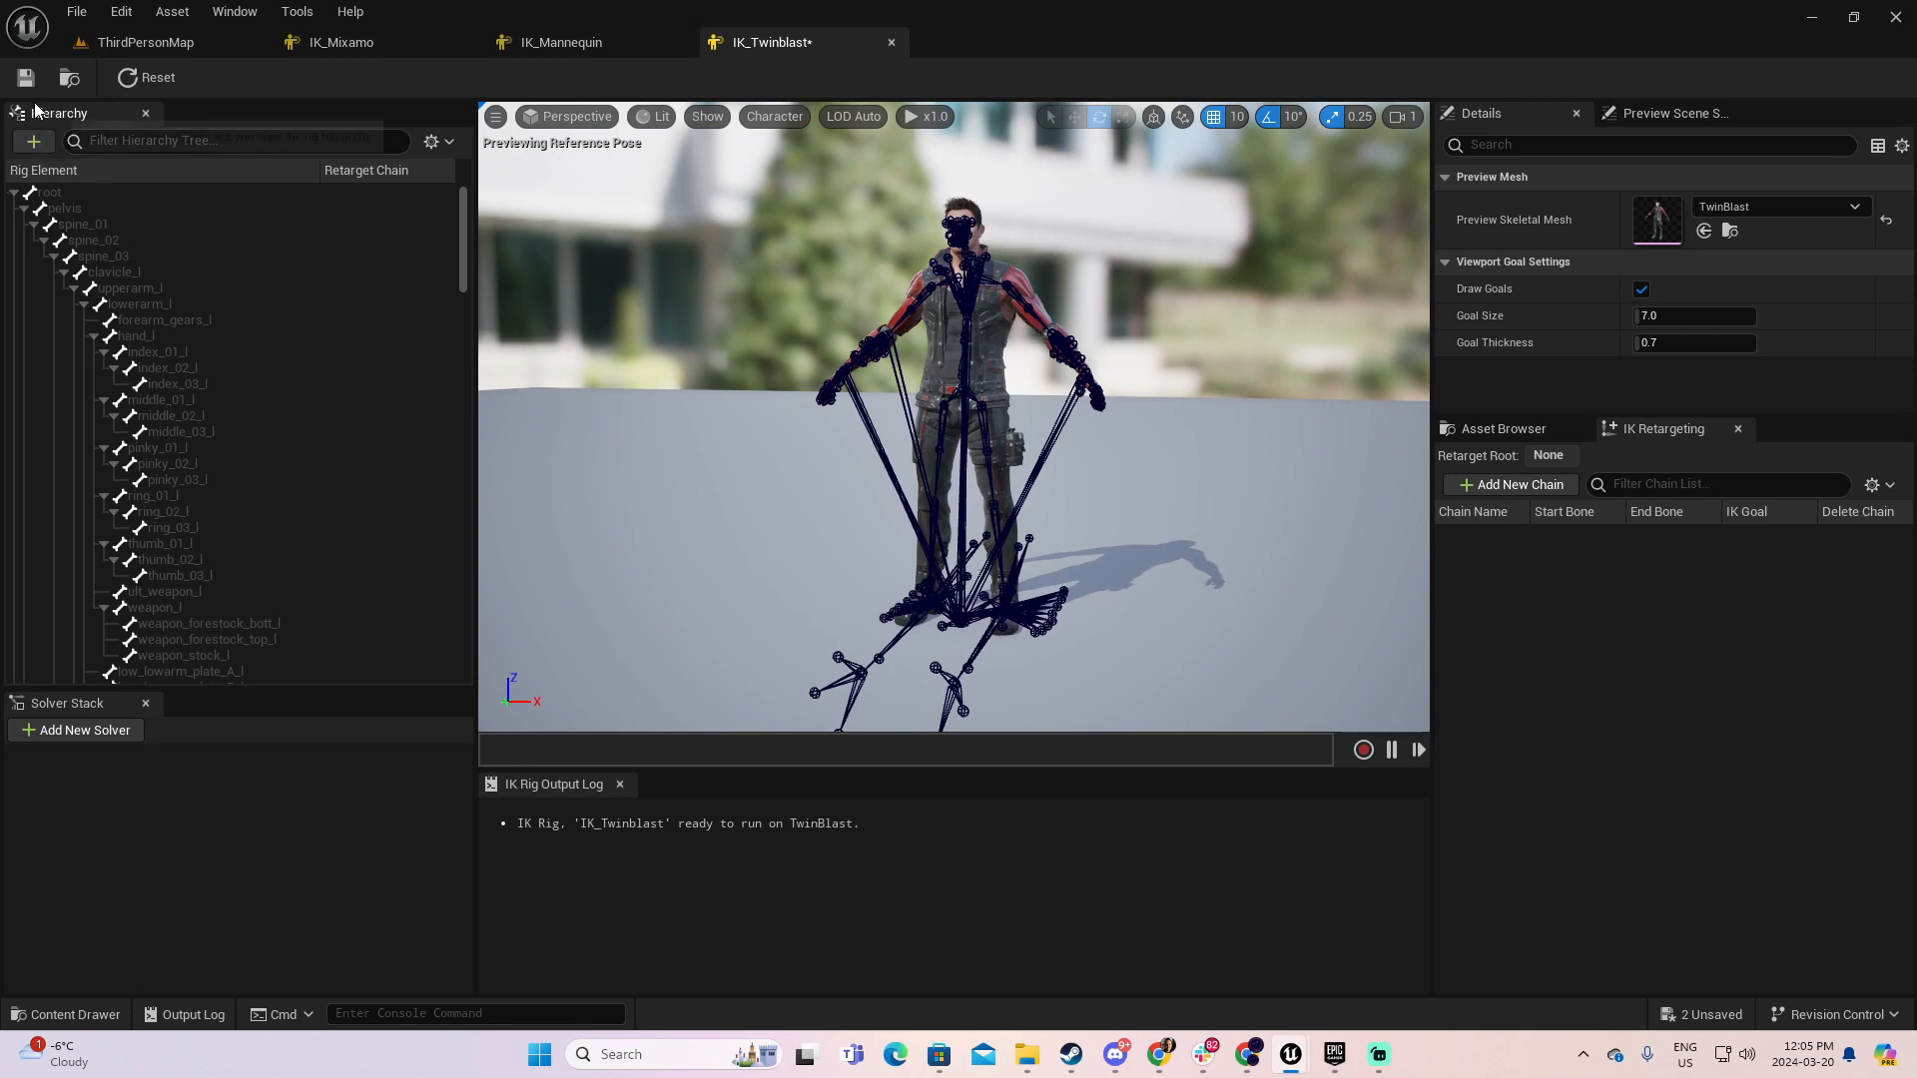
{"action": "left_click", "coordinate": [25, 77]}
- Add a retarget chain named Root to the root bone, without a goal
{"action": "left_click", "coordinate": [60, 191]}
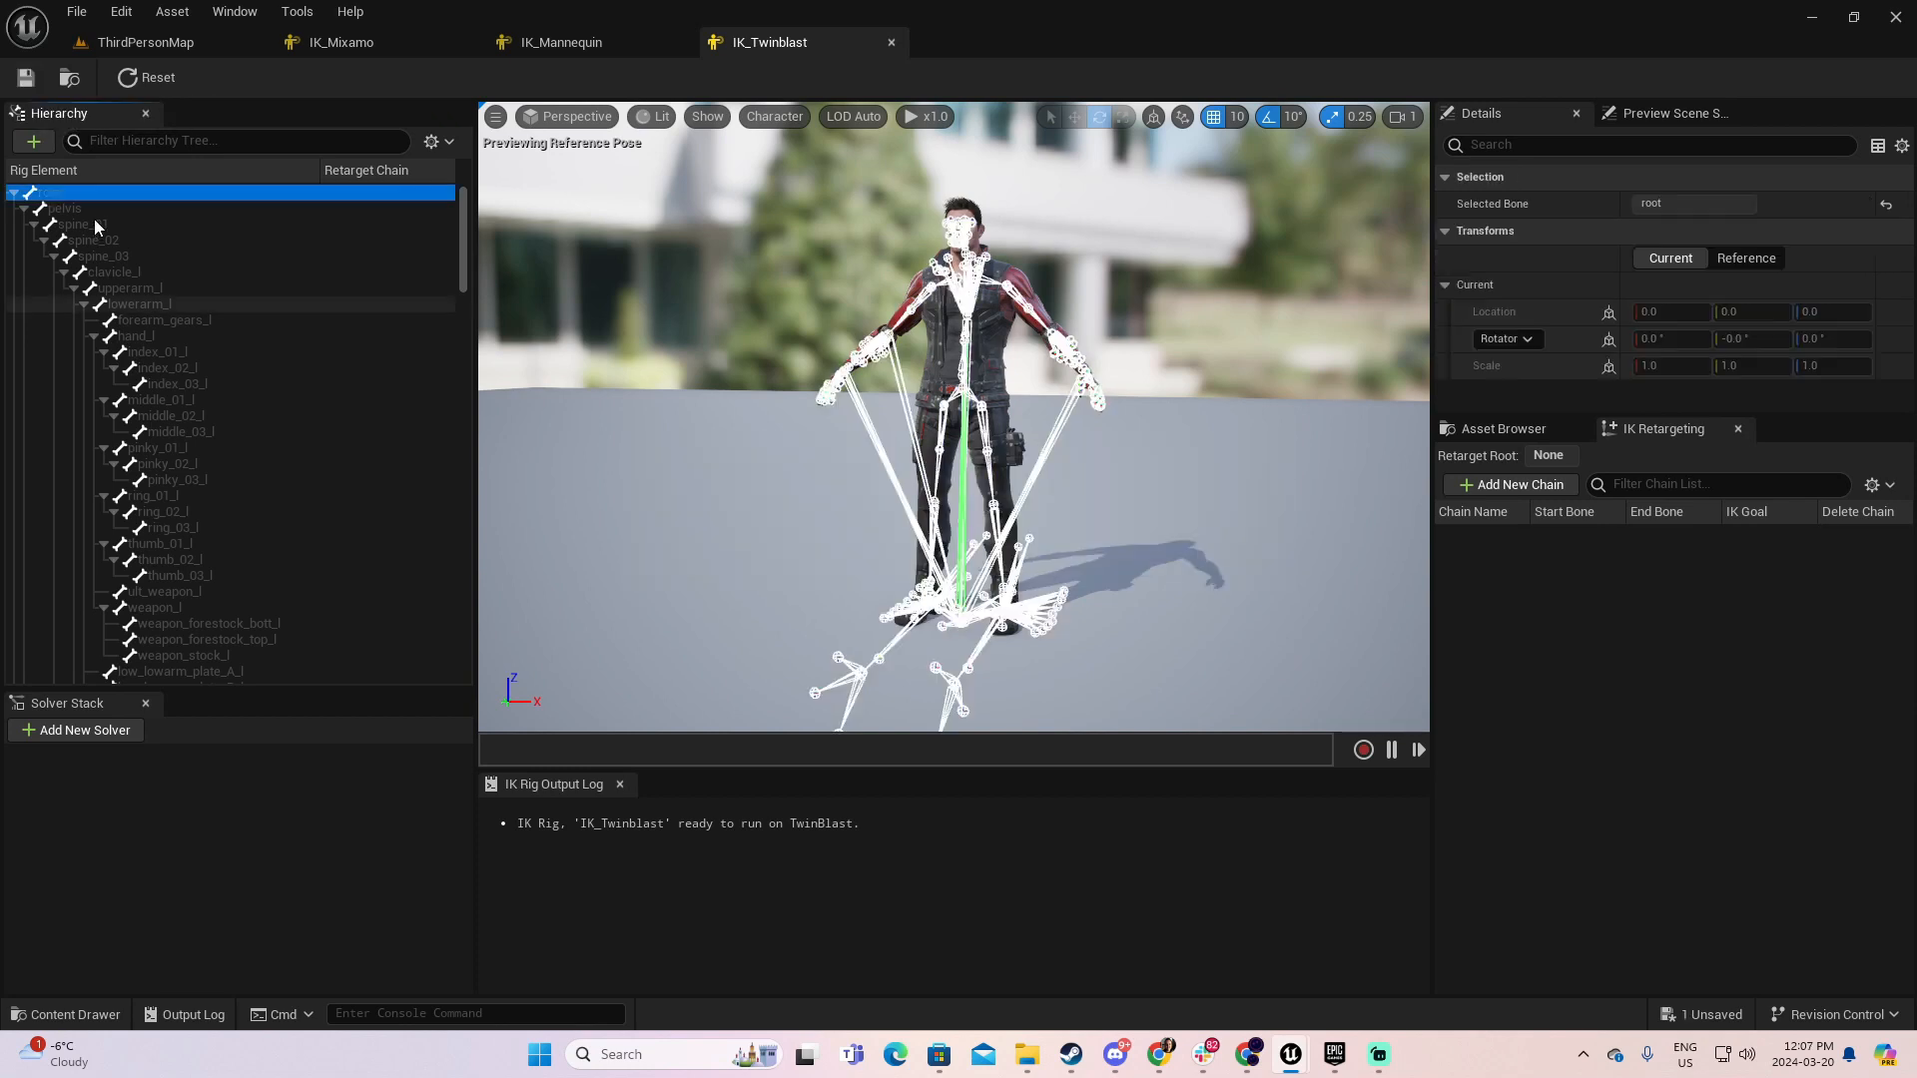
{"action": "left_click", "coordinate": [98, 210]}
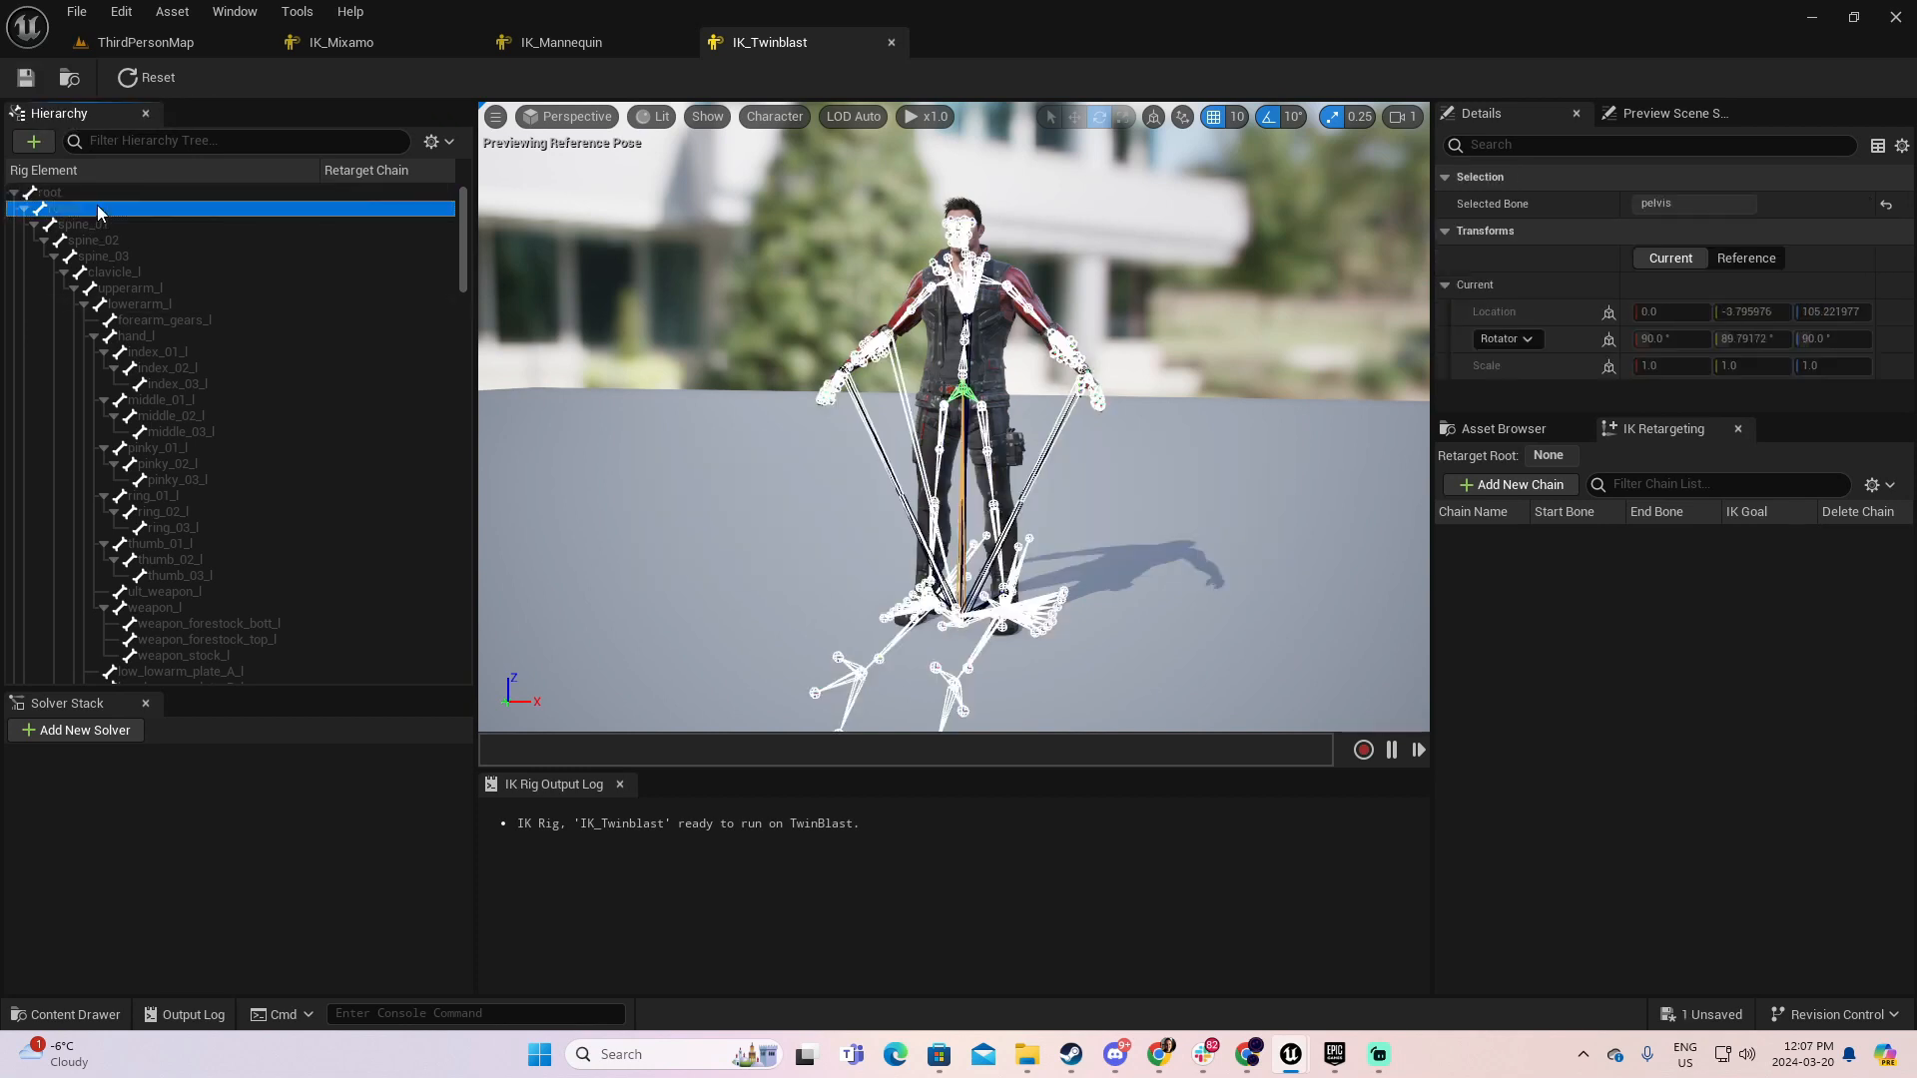
{"action": "left_click", "coordinate": [57, 193]}
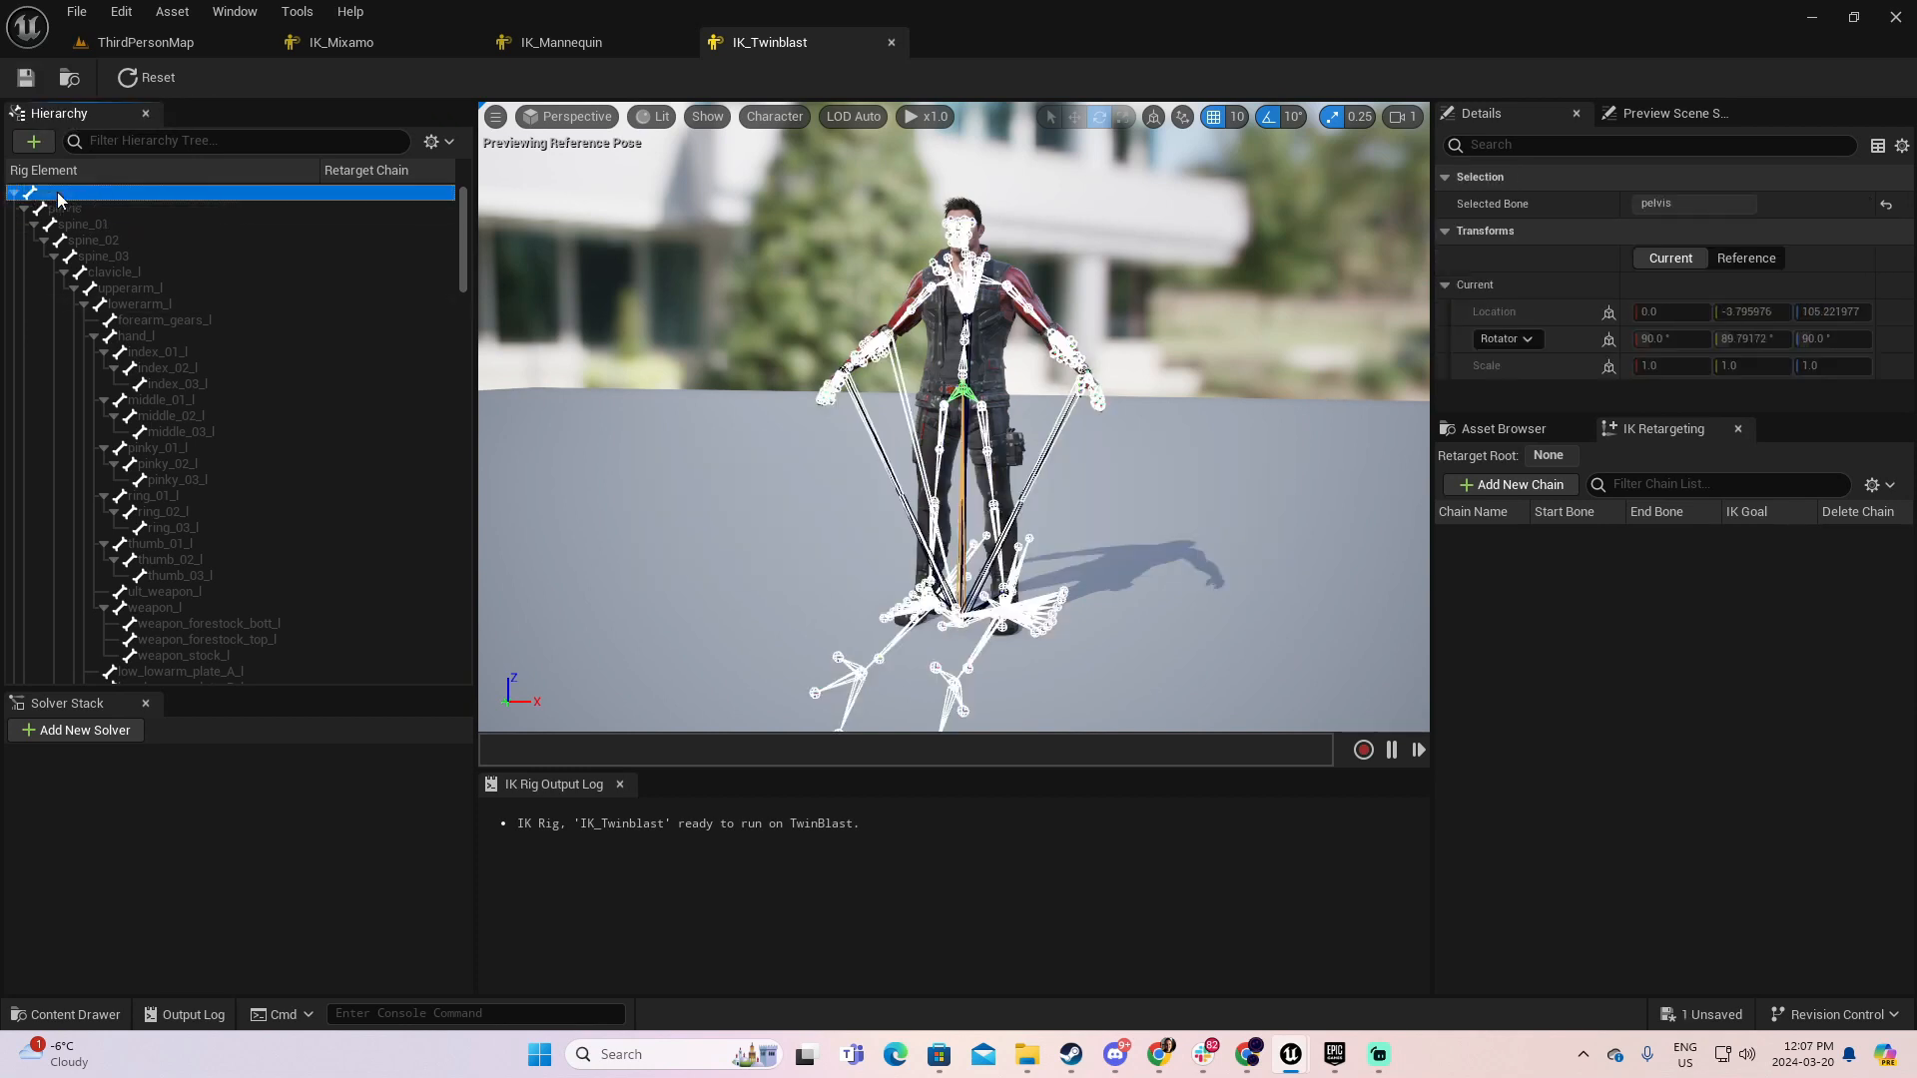
{"action": "right_click", "coordinate": [58, 197]}
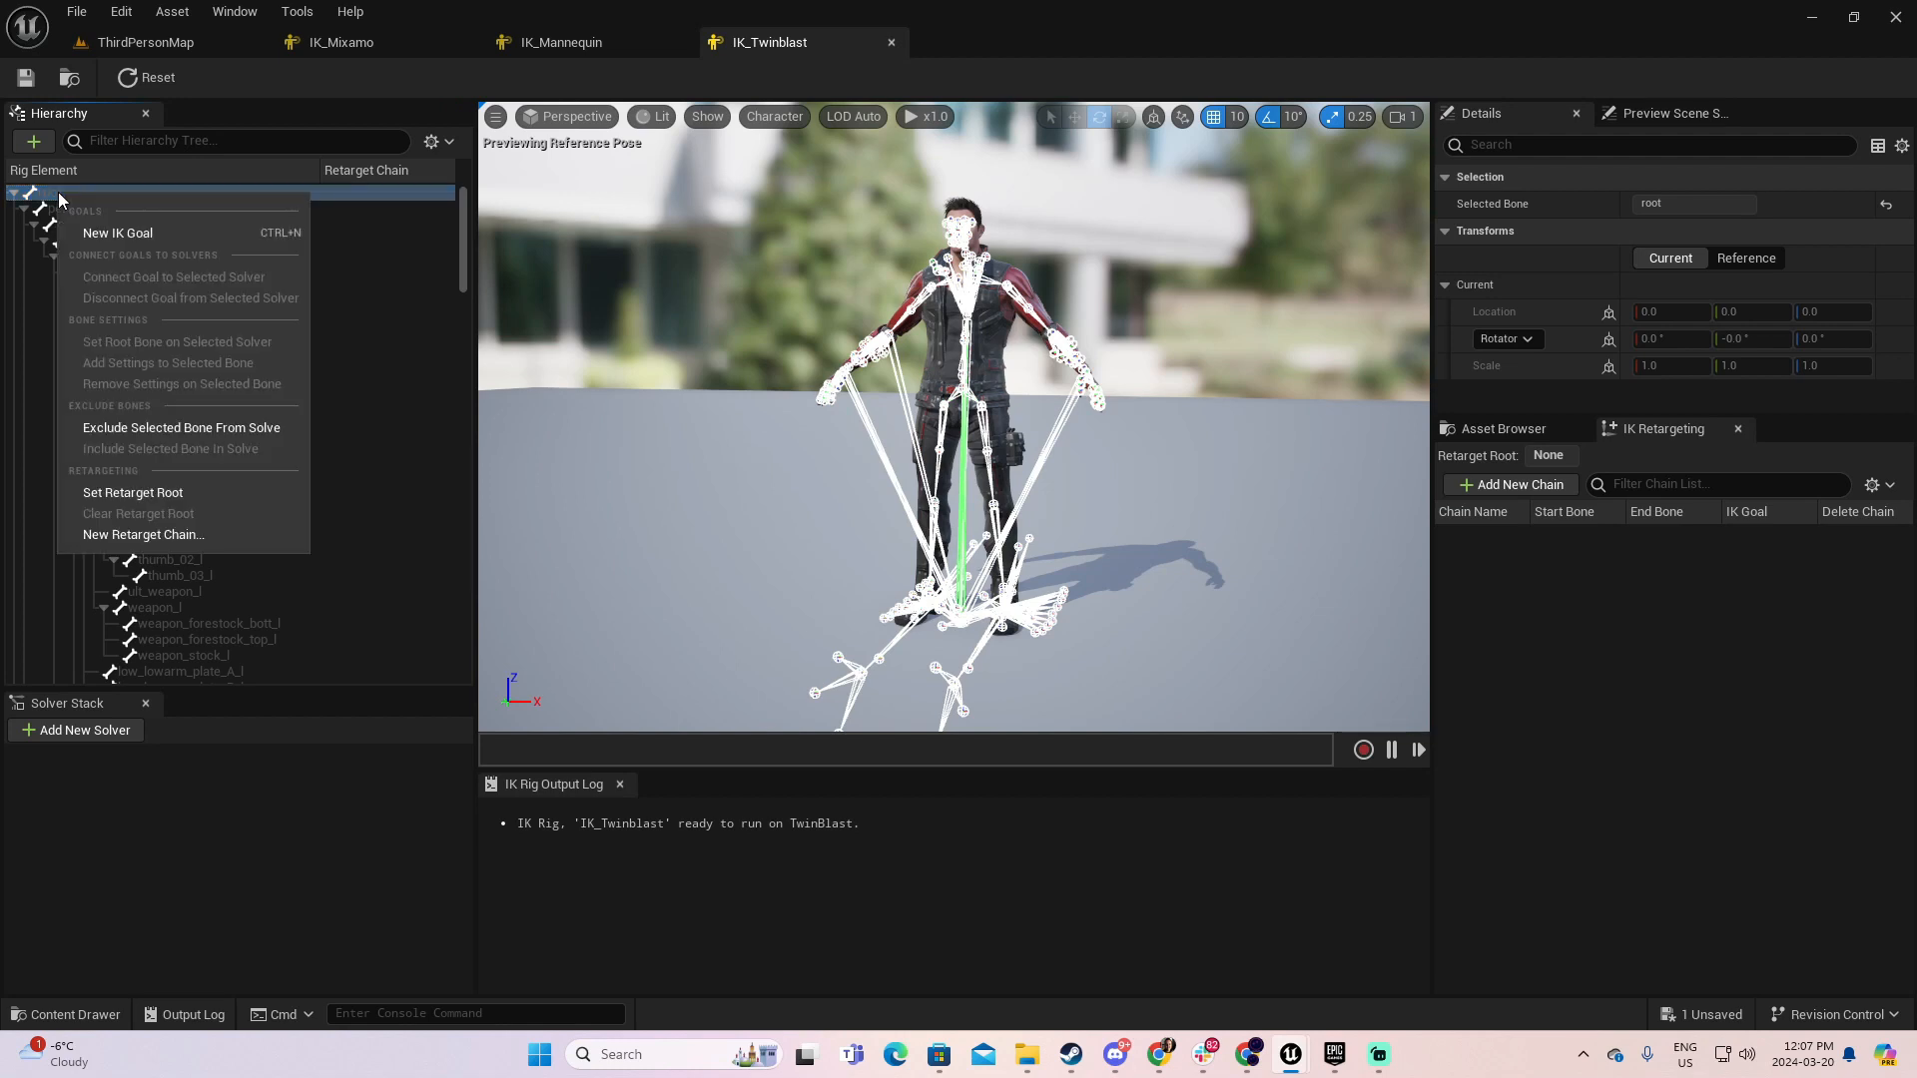
{"action": "left_click", "coordinate": [137, 536]}
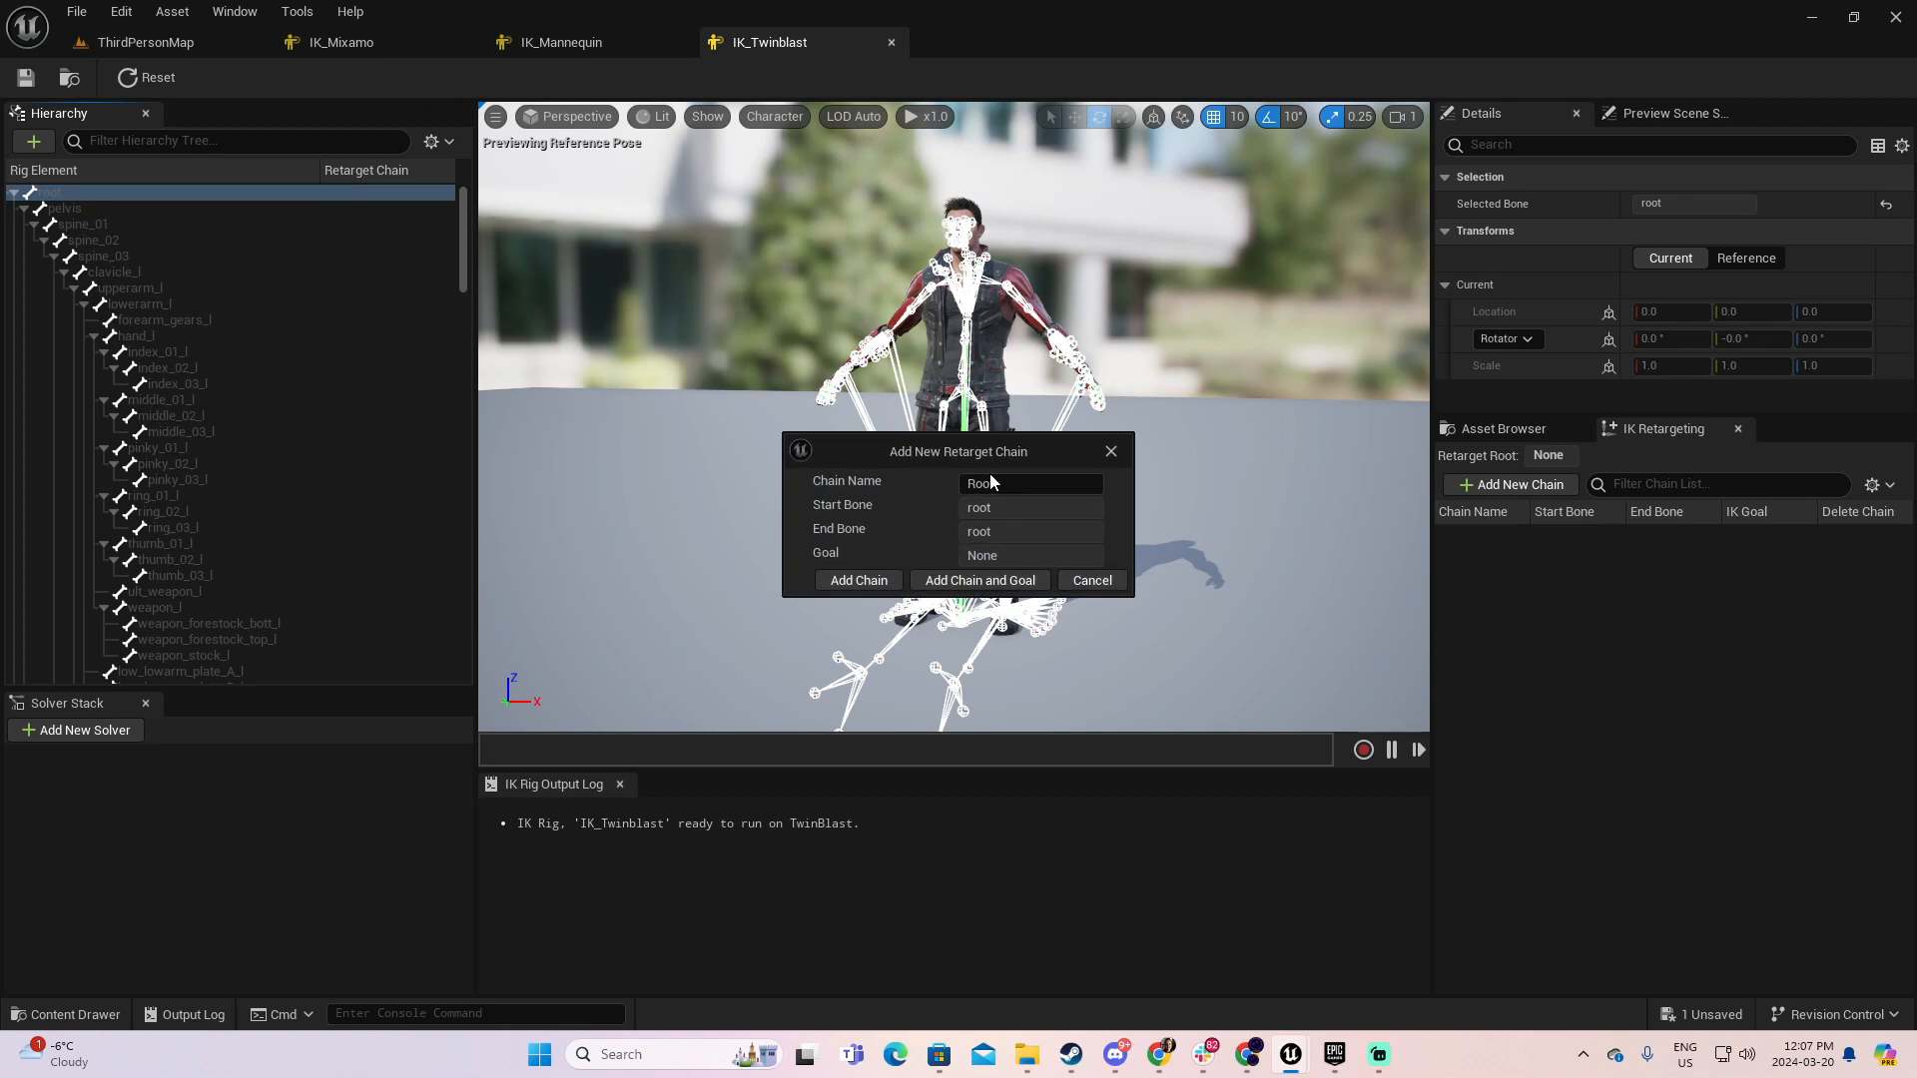
{"action": "left_click", "coordinate": [859, 581]}
- Set the pelvis bone as the retarget root of IK_Twinblast
{"action": "left_click", "coordinate": [75, 209]}
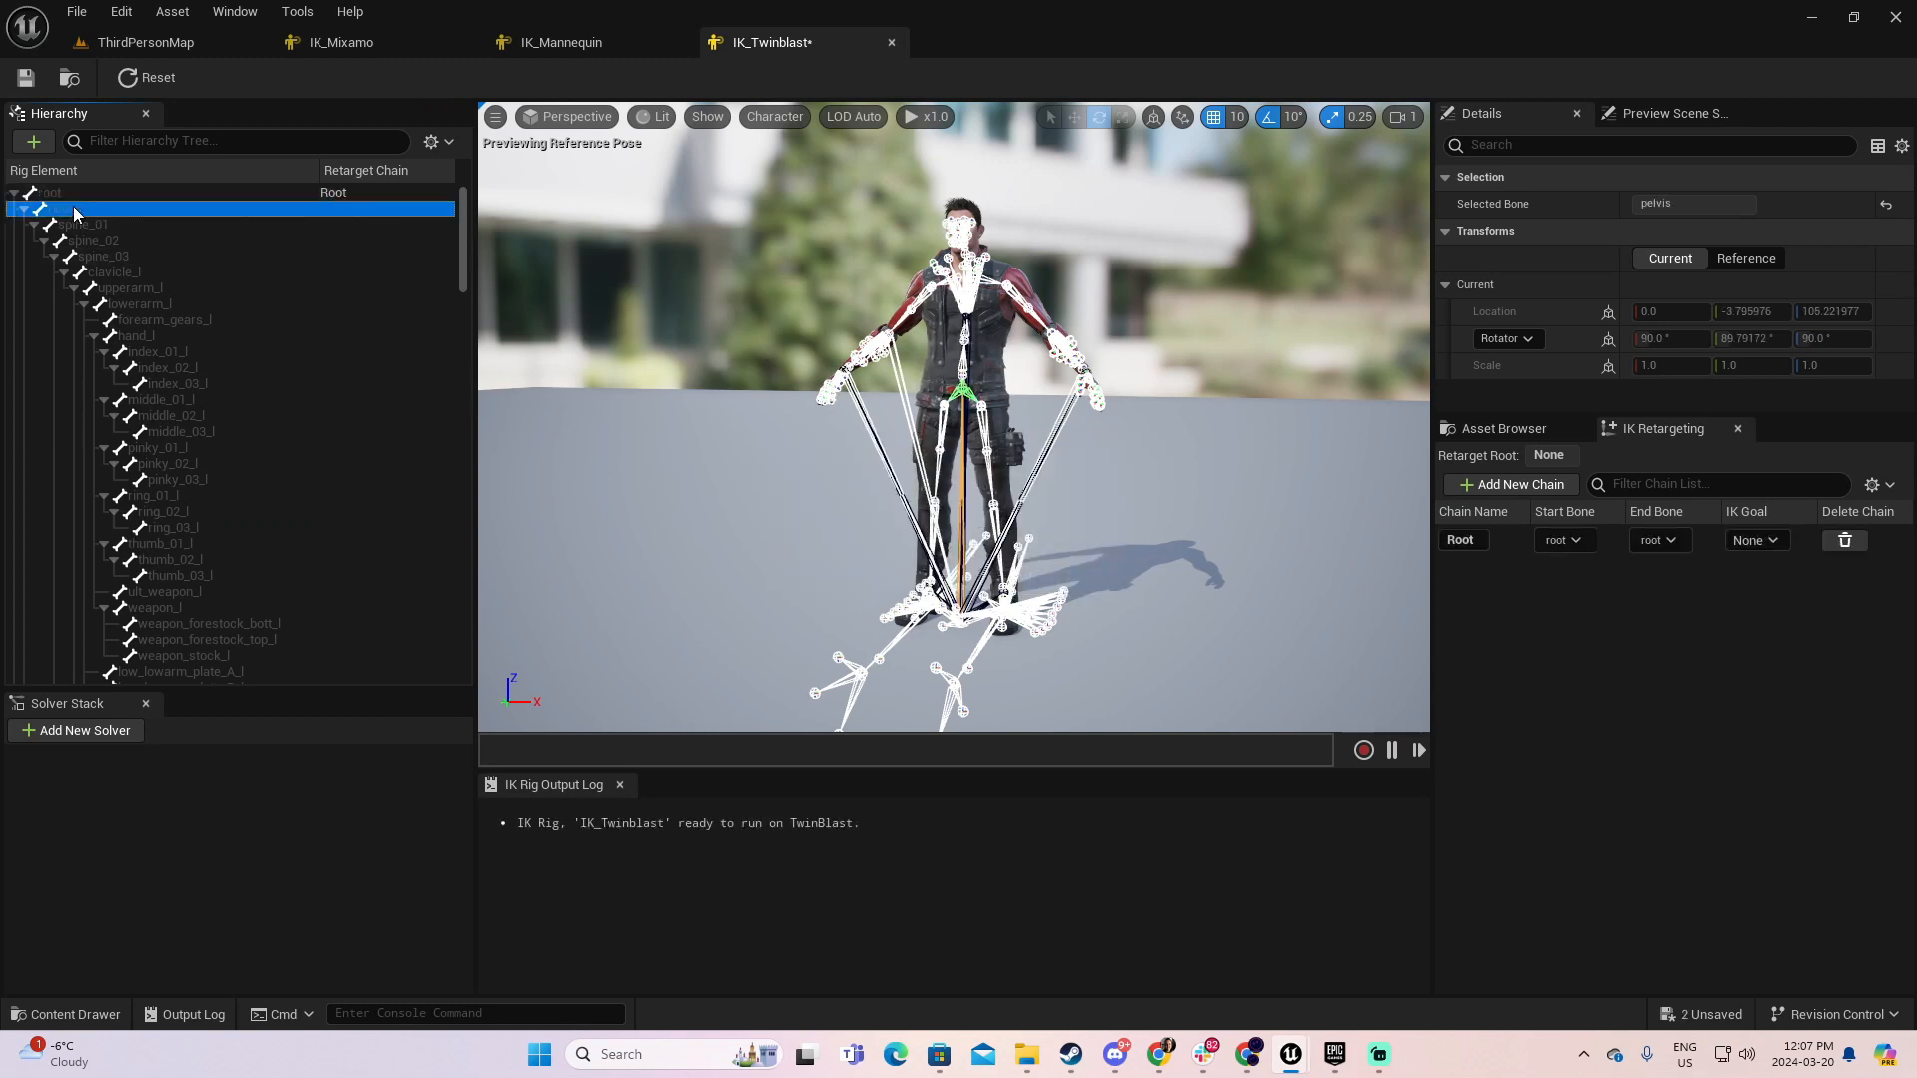
{"action": "right_click", "coordinate": [77, 210]}
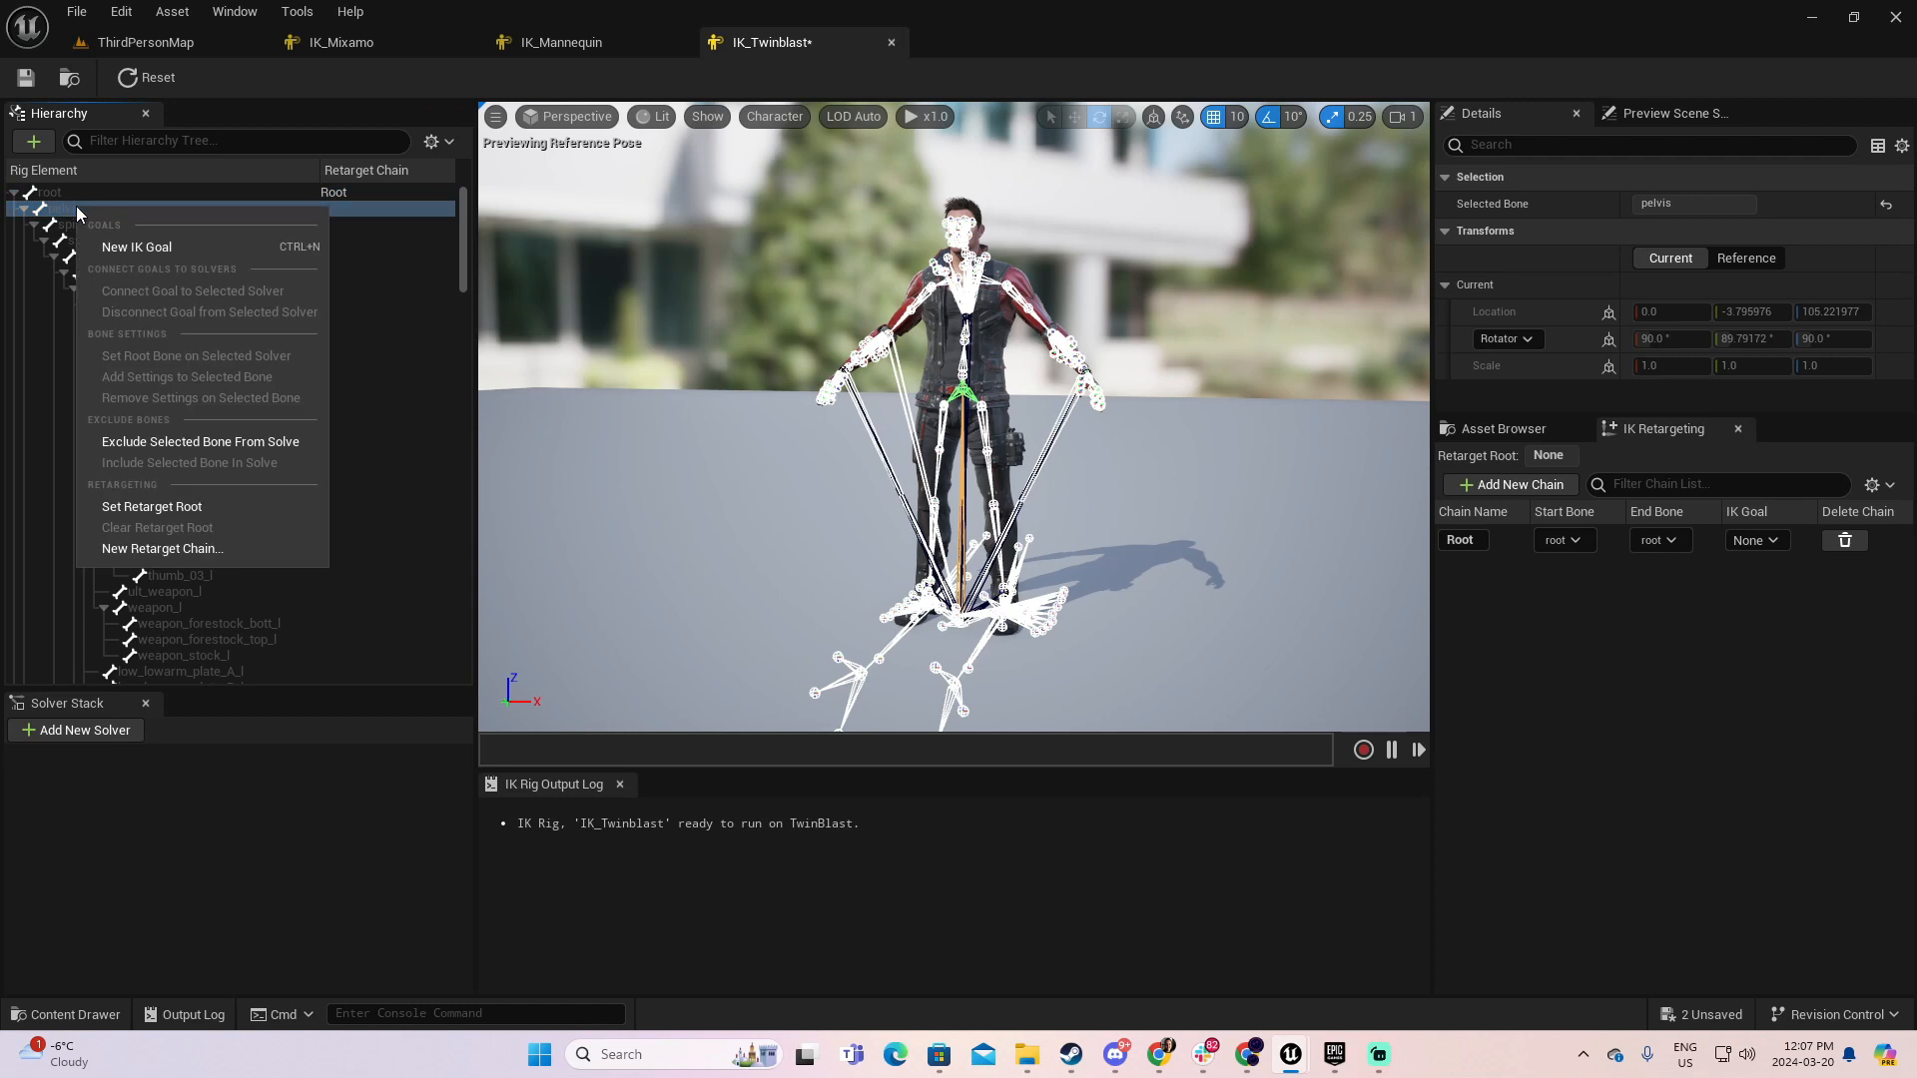
{"action": "left_click", "coordinate": [193, 514]}
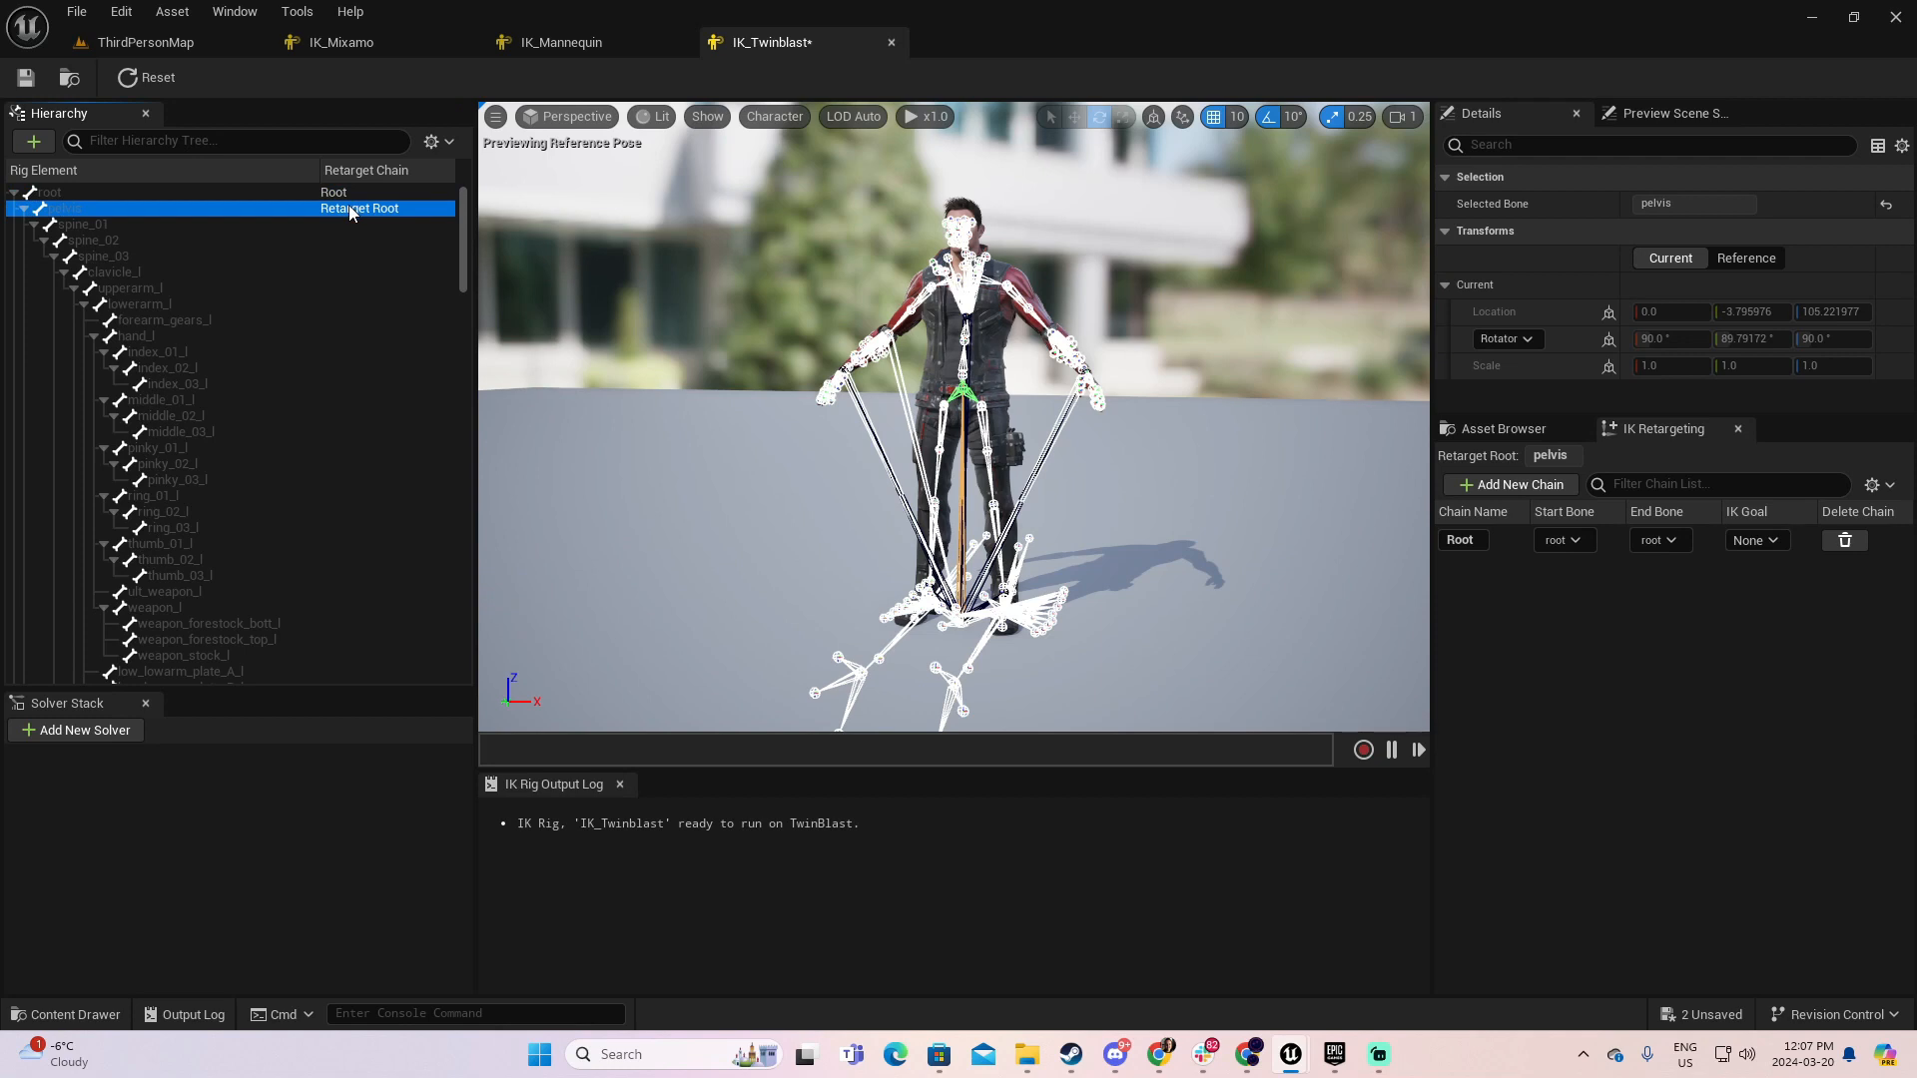
- Check the root and pelvis retarget assignments in the IK_Mannequin hierarchy for reference and return to IK_Twinblast
{"action": "left_click", "coordinate": [569, 42]}
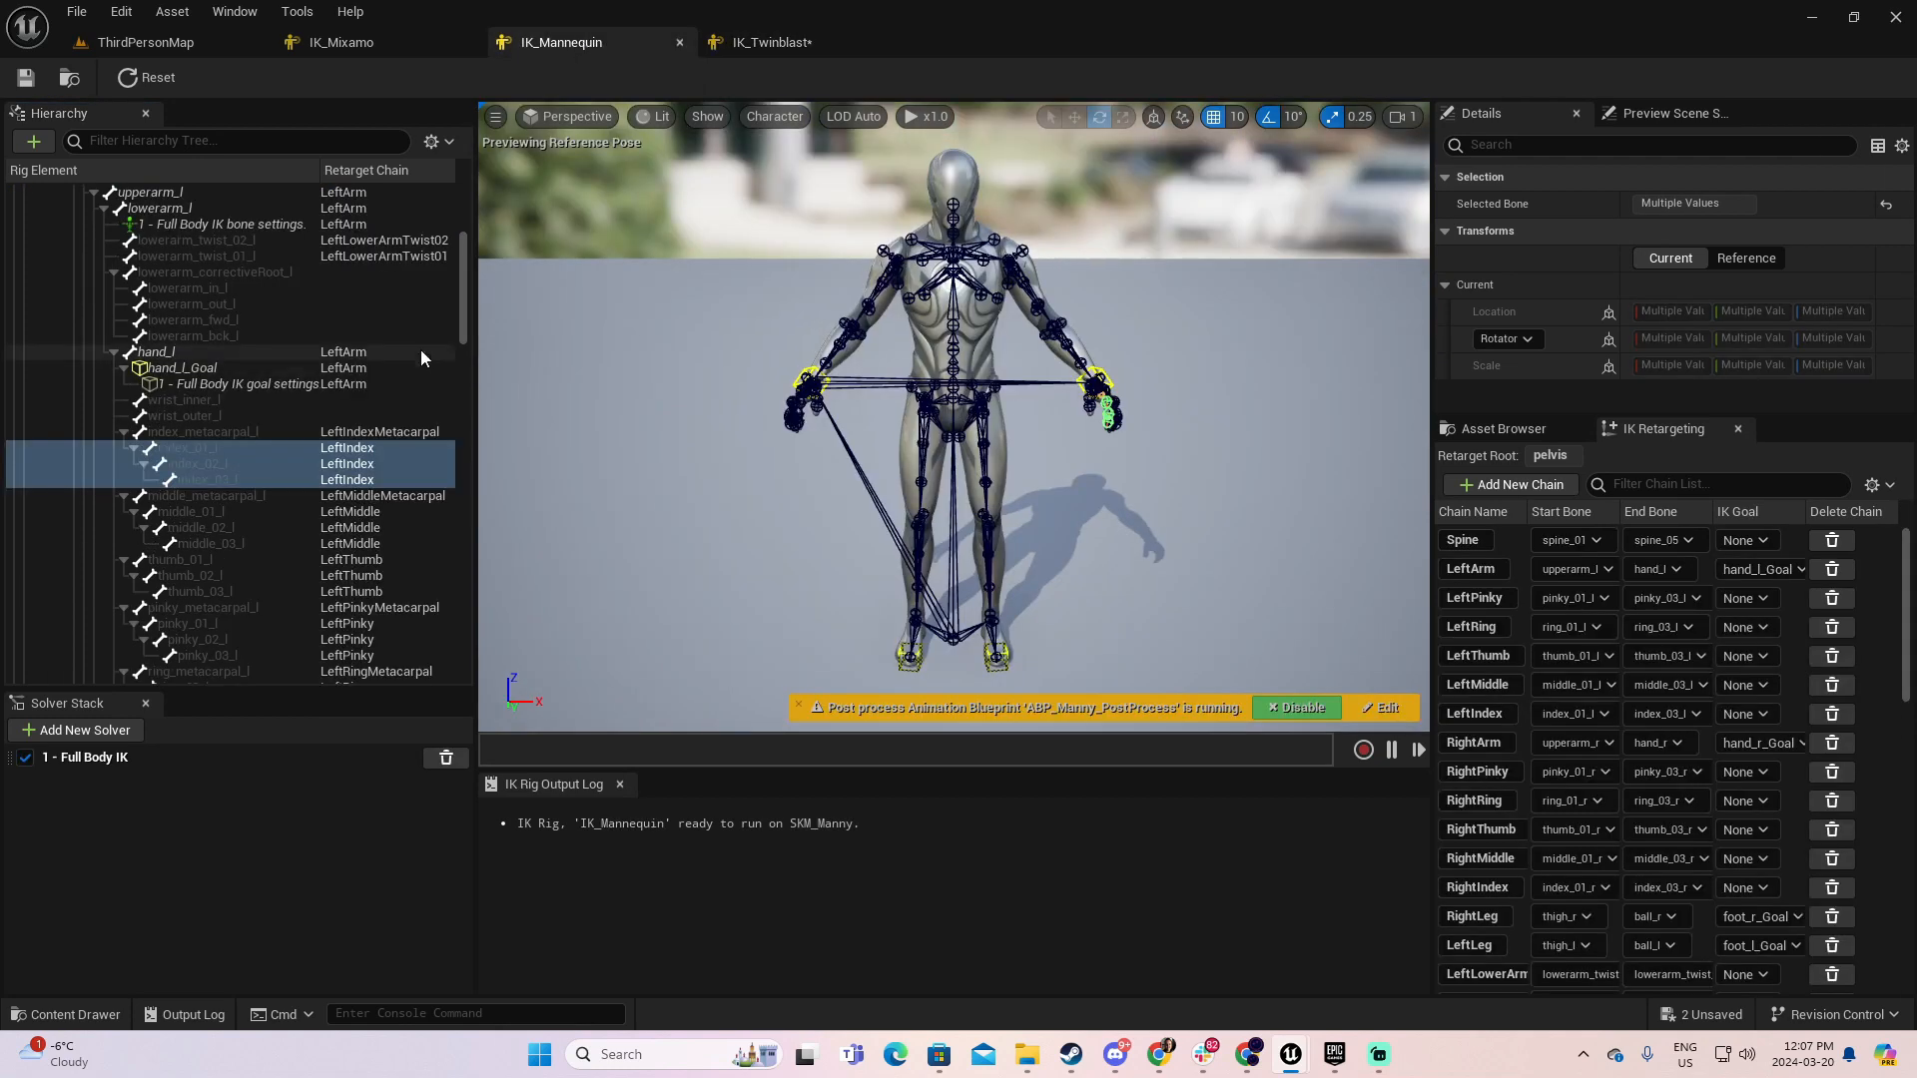
{"action": "scroll", "coordinate": [415, 346], "scroll_direction": "up", "scroll_amount": 3}
{"action": "scroll", "coordinate": [410, 342], "scroll_direction": "up", "scroll_amount": 3}
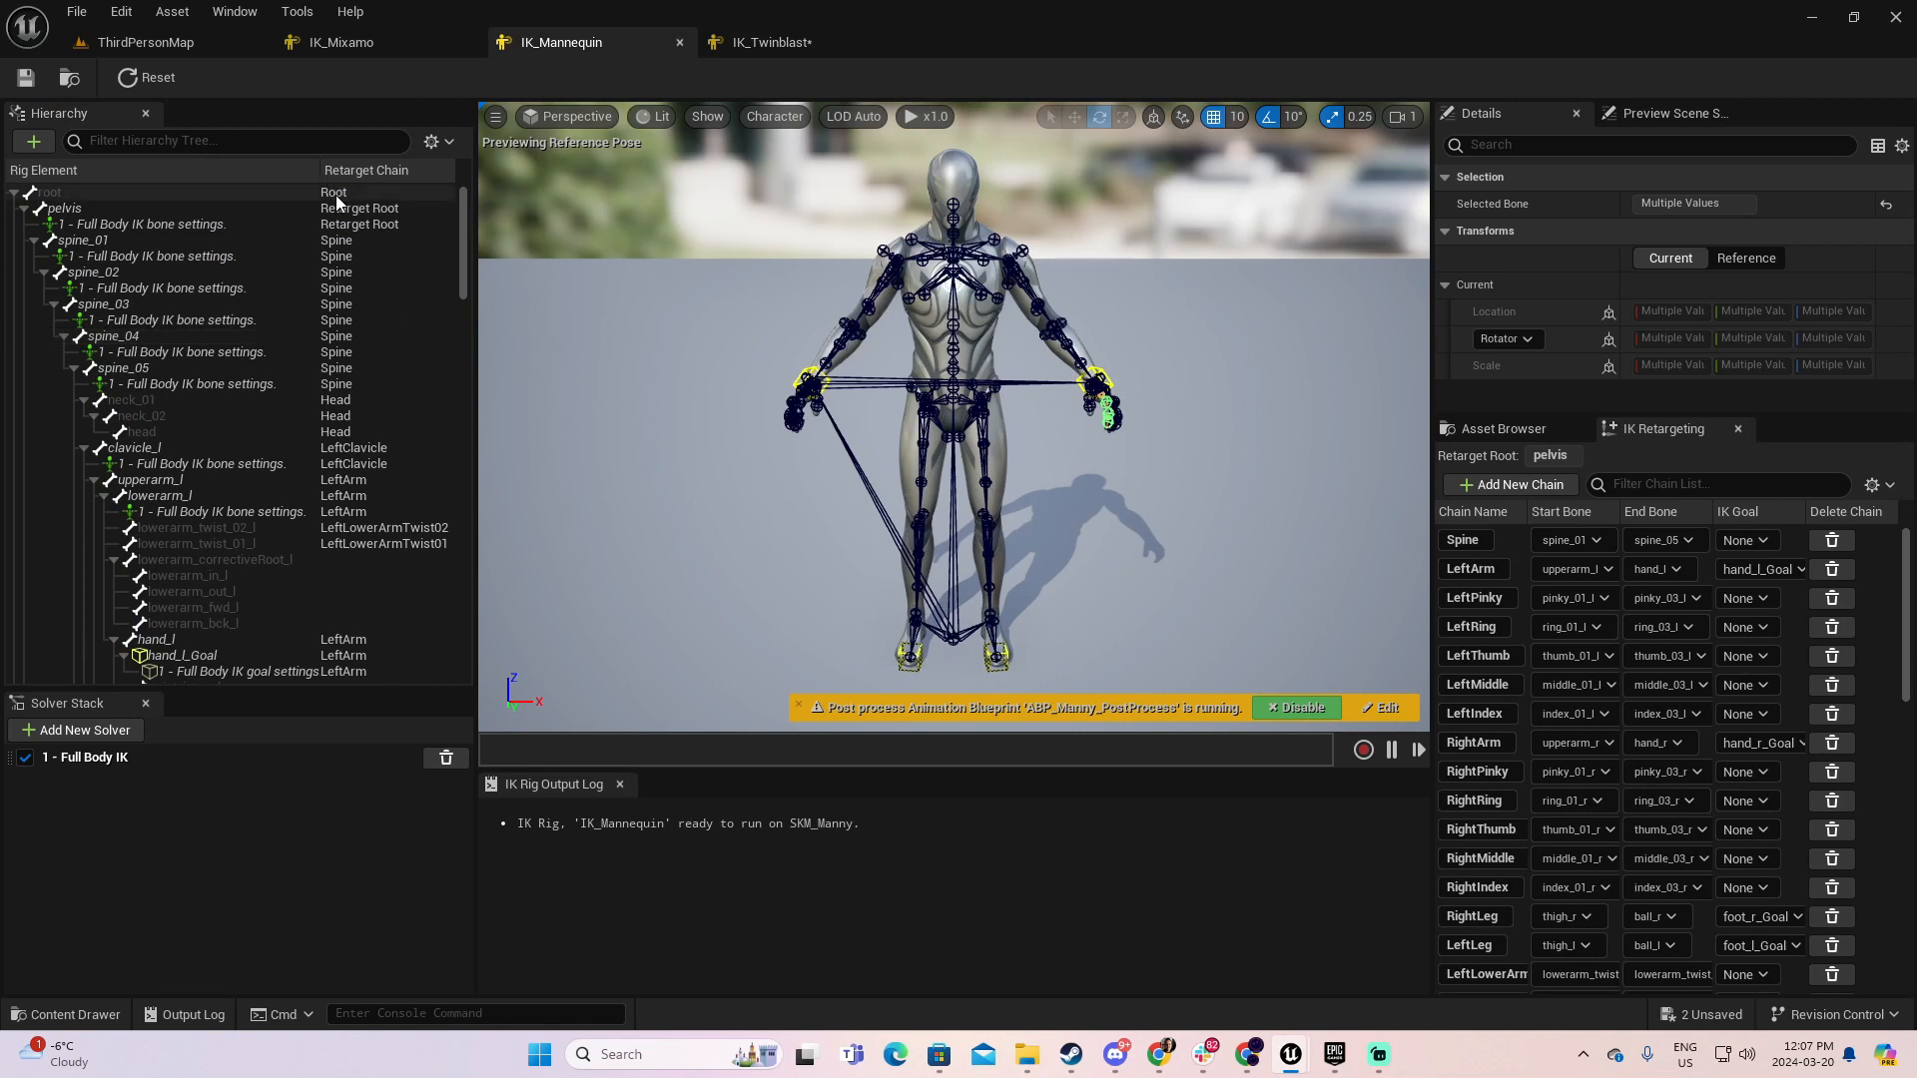
{"action": "left_click", "coordinate": [782, 45]}
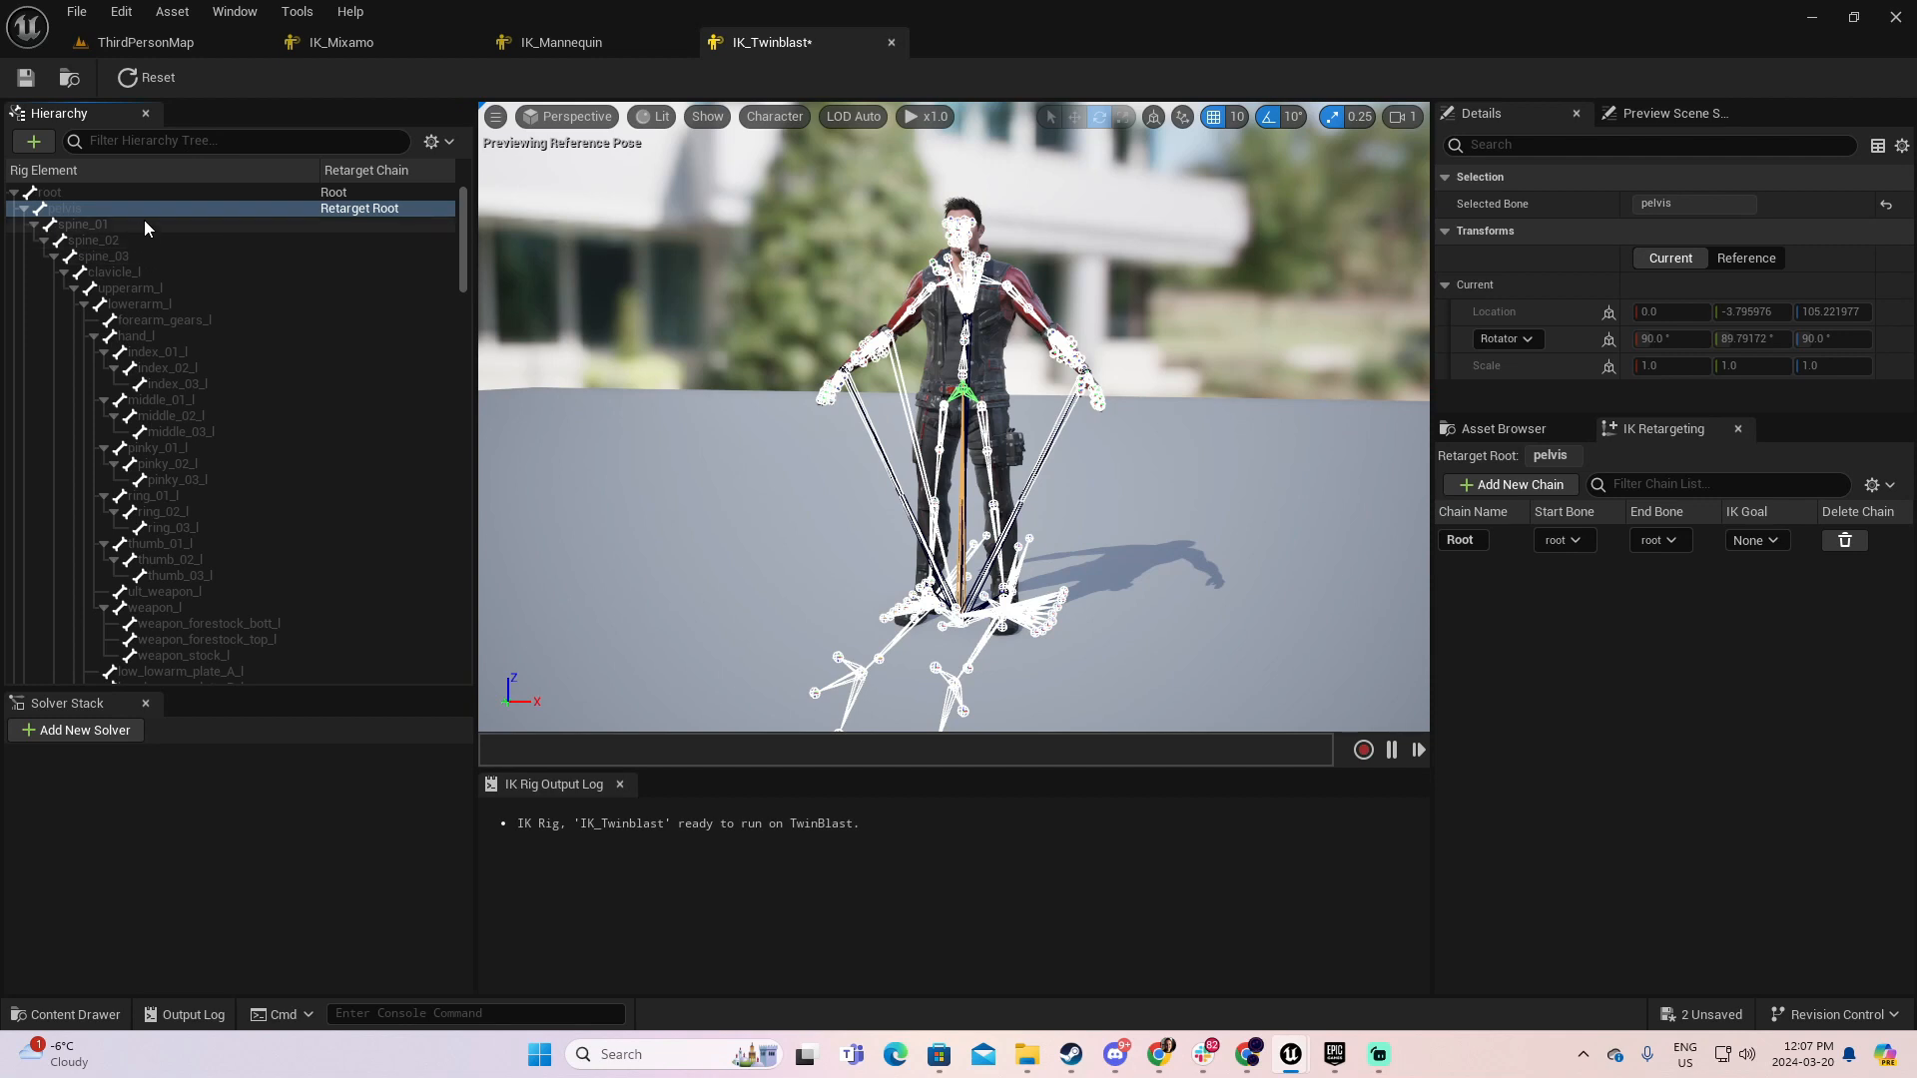
- Add a retarget chain named Spine from spine_01 to spine_03, without a goal
{"action": "left_click", "coordinate": [109, 224]}
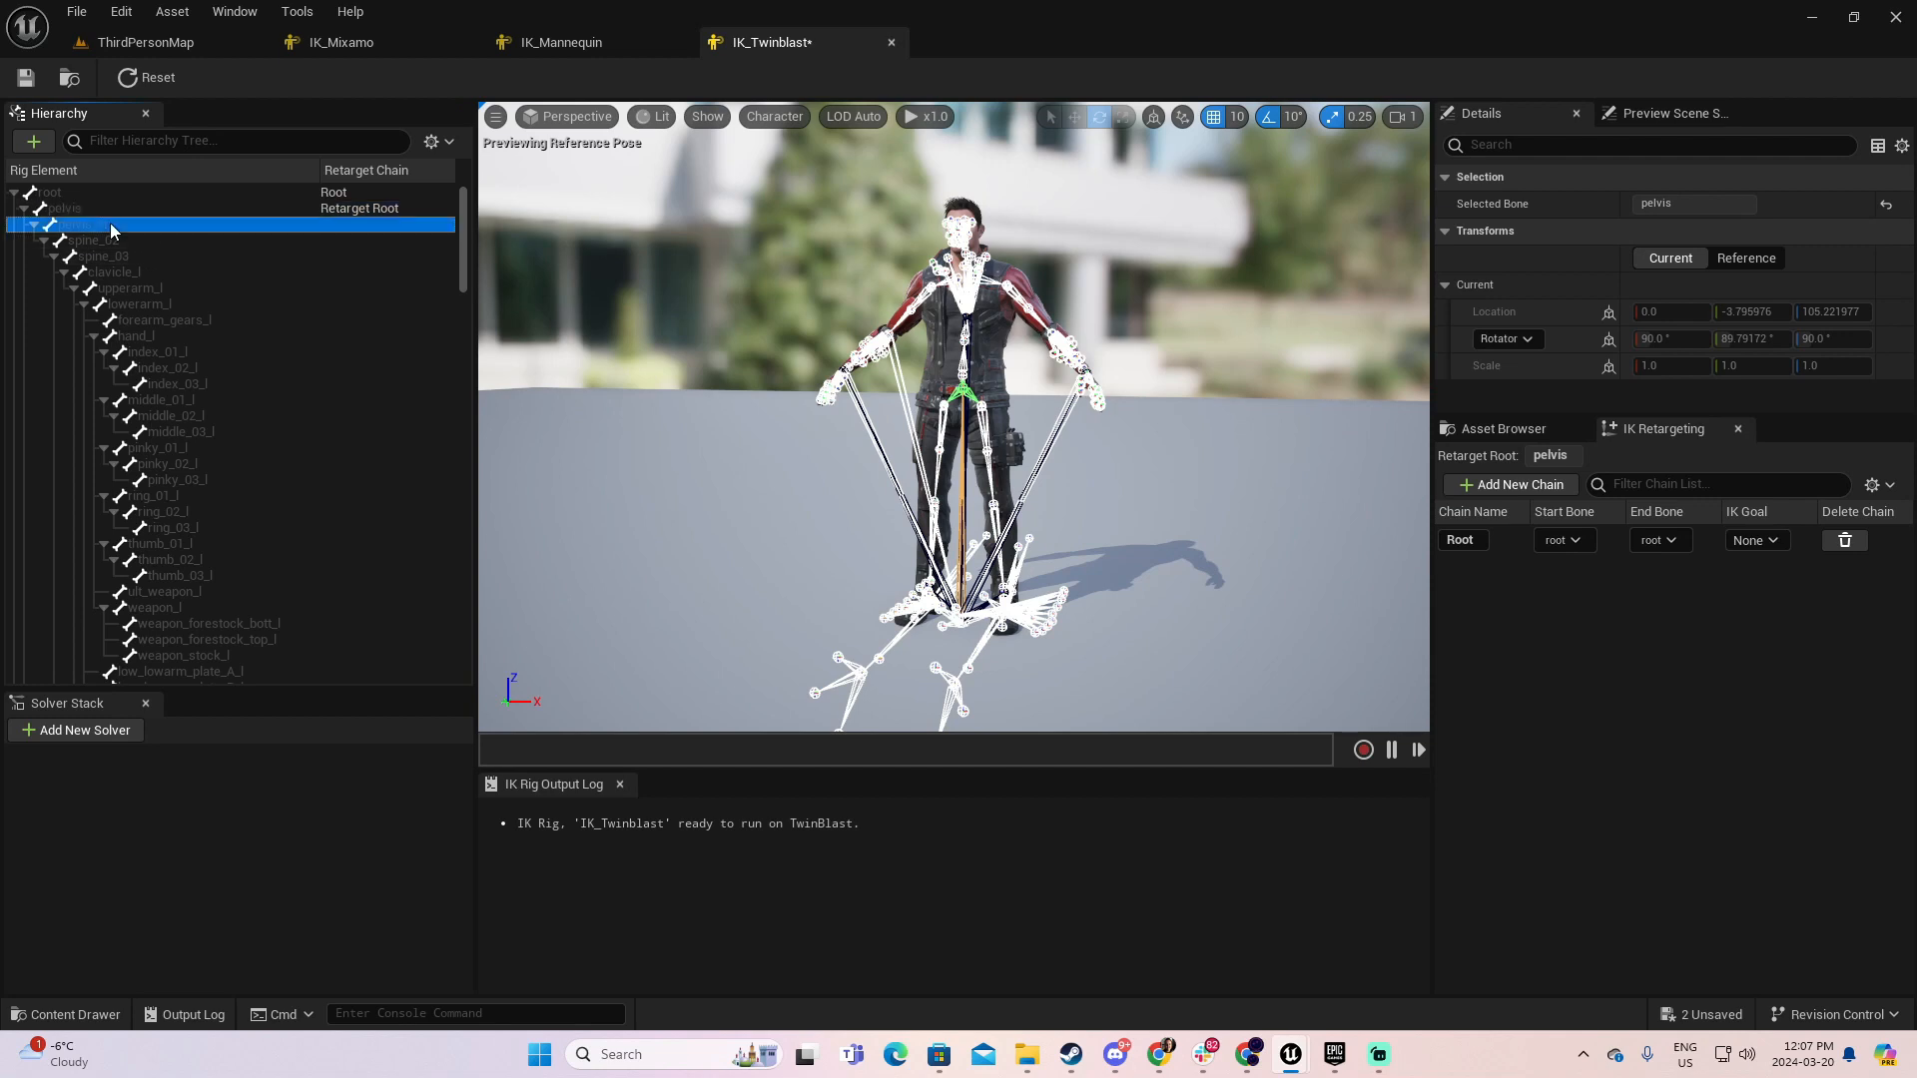
{"action": "left_click", "coordinate": [162, 256], "text": "shift"}
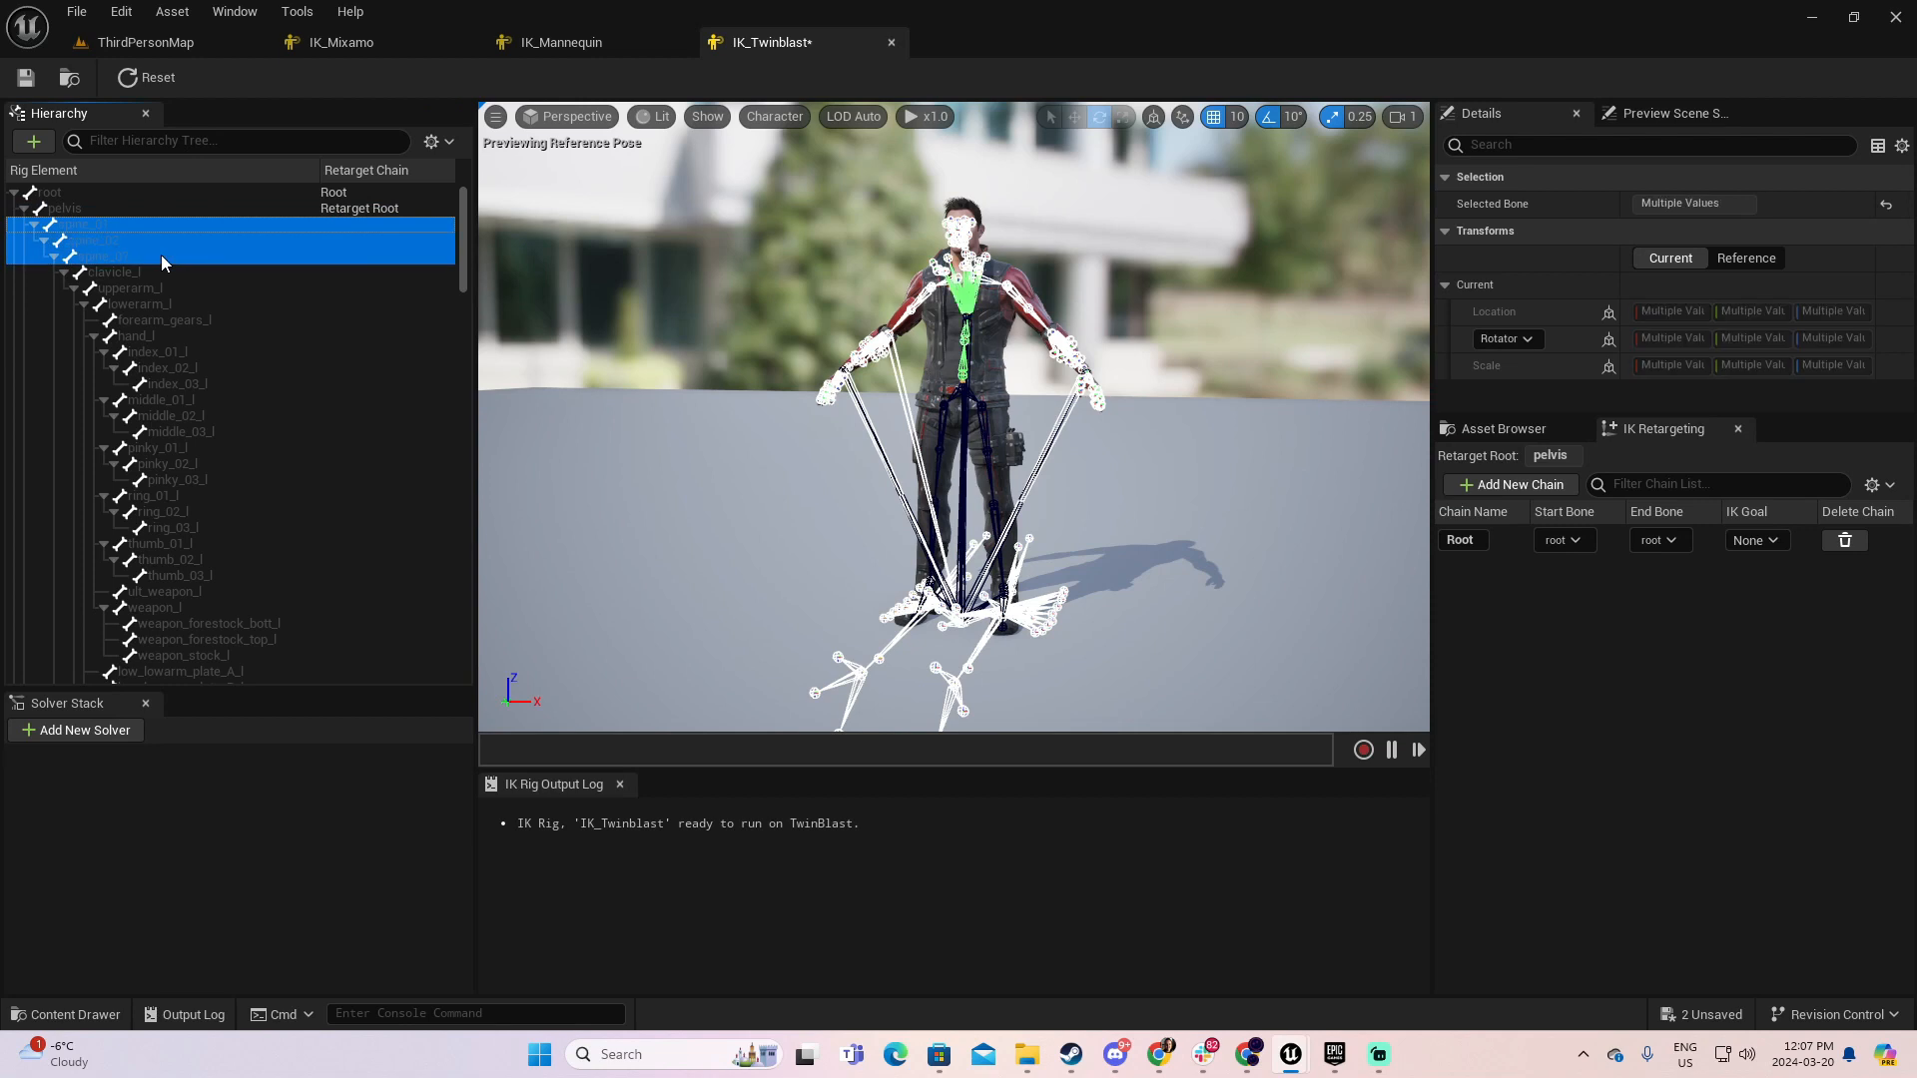
{"action": "right_click", "coordinate": [160, 255]}
{"action": "left_click", "coordinate": [249, 602]}
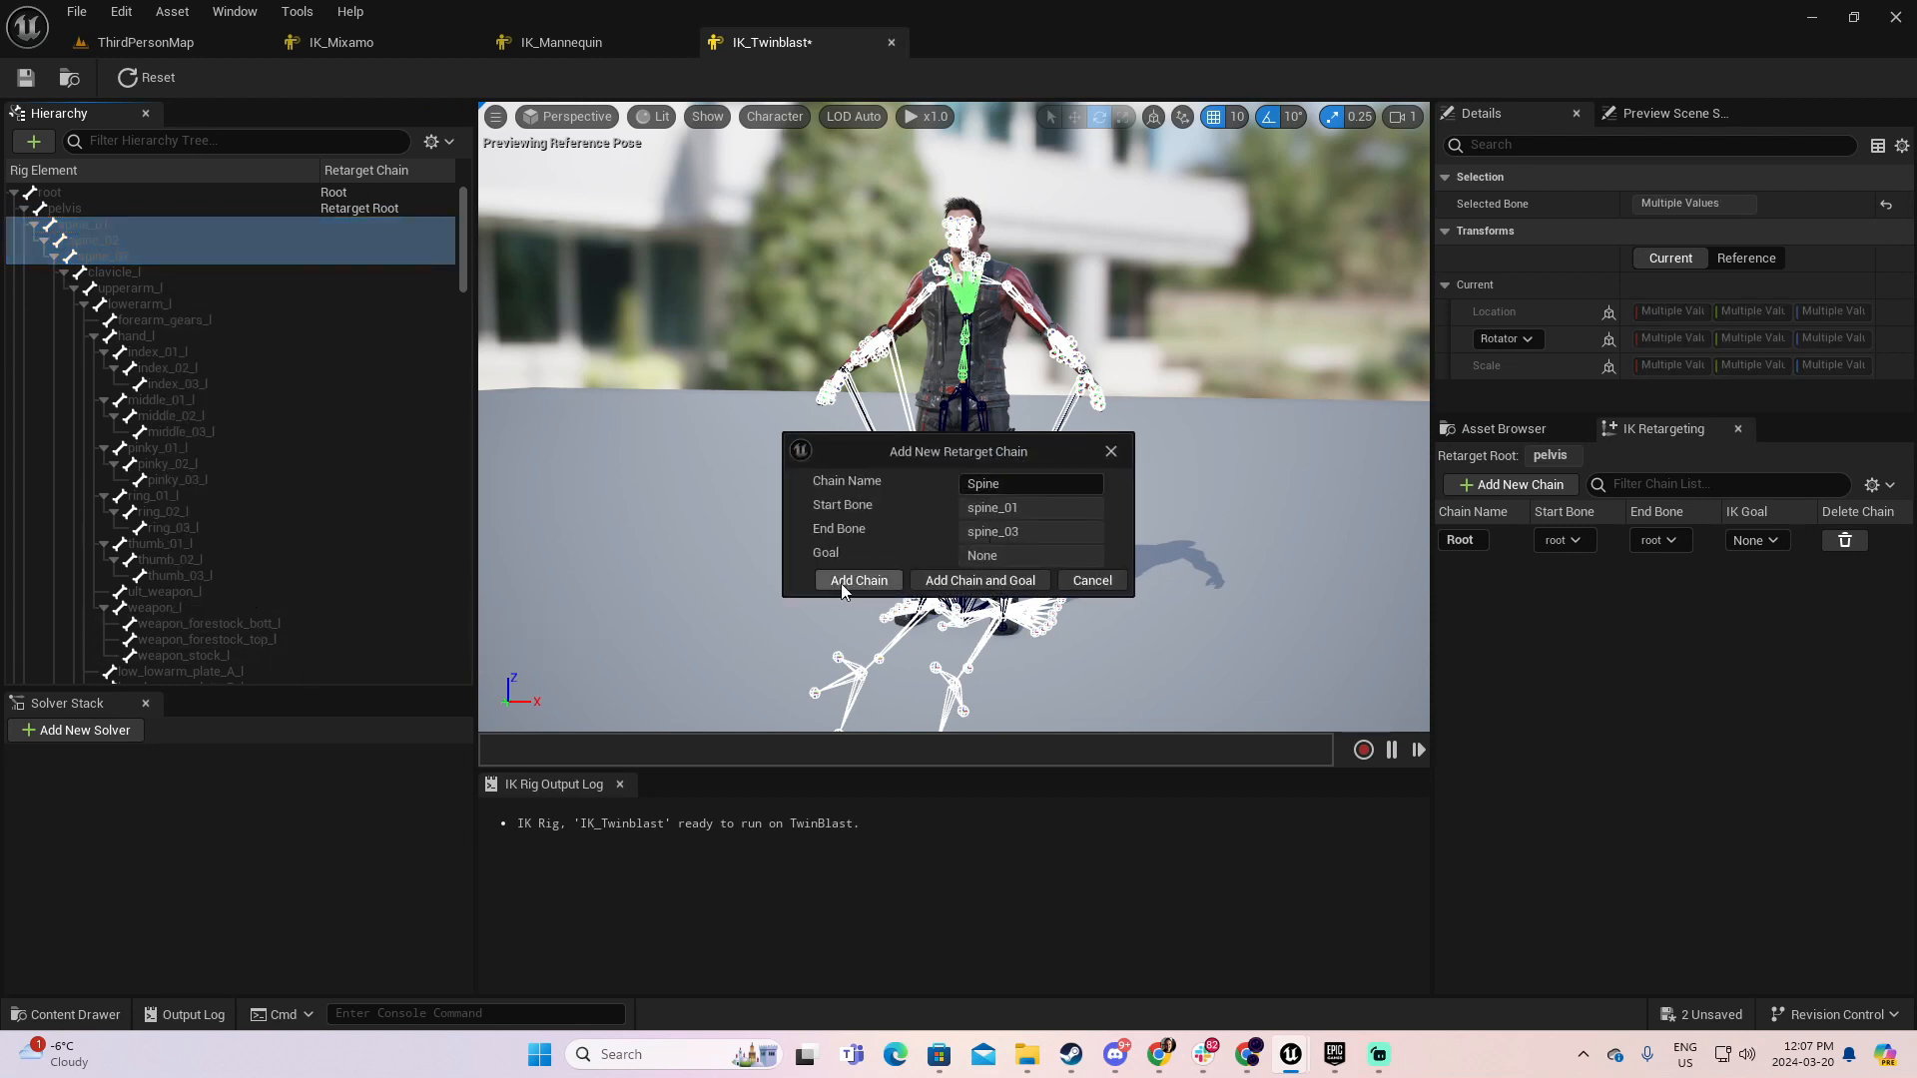
{"action": "left_click", "coordinate": [841, 583]}
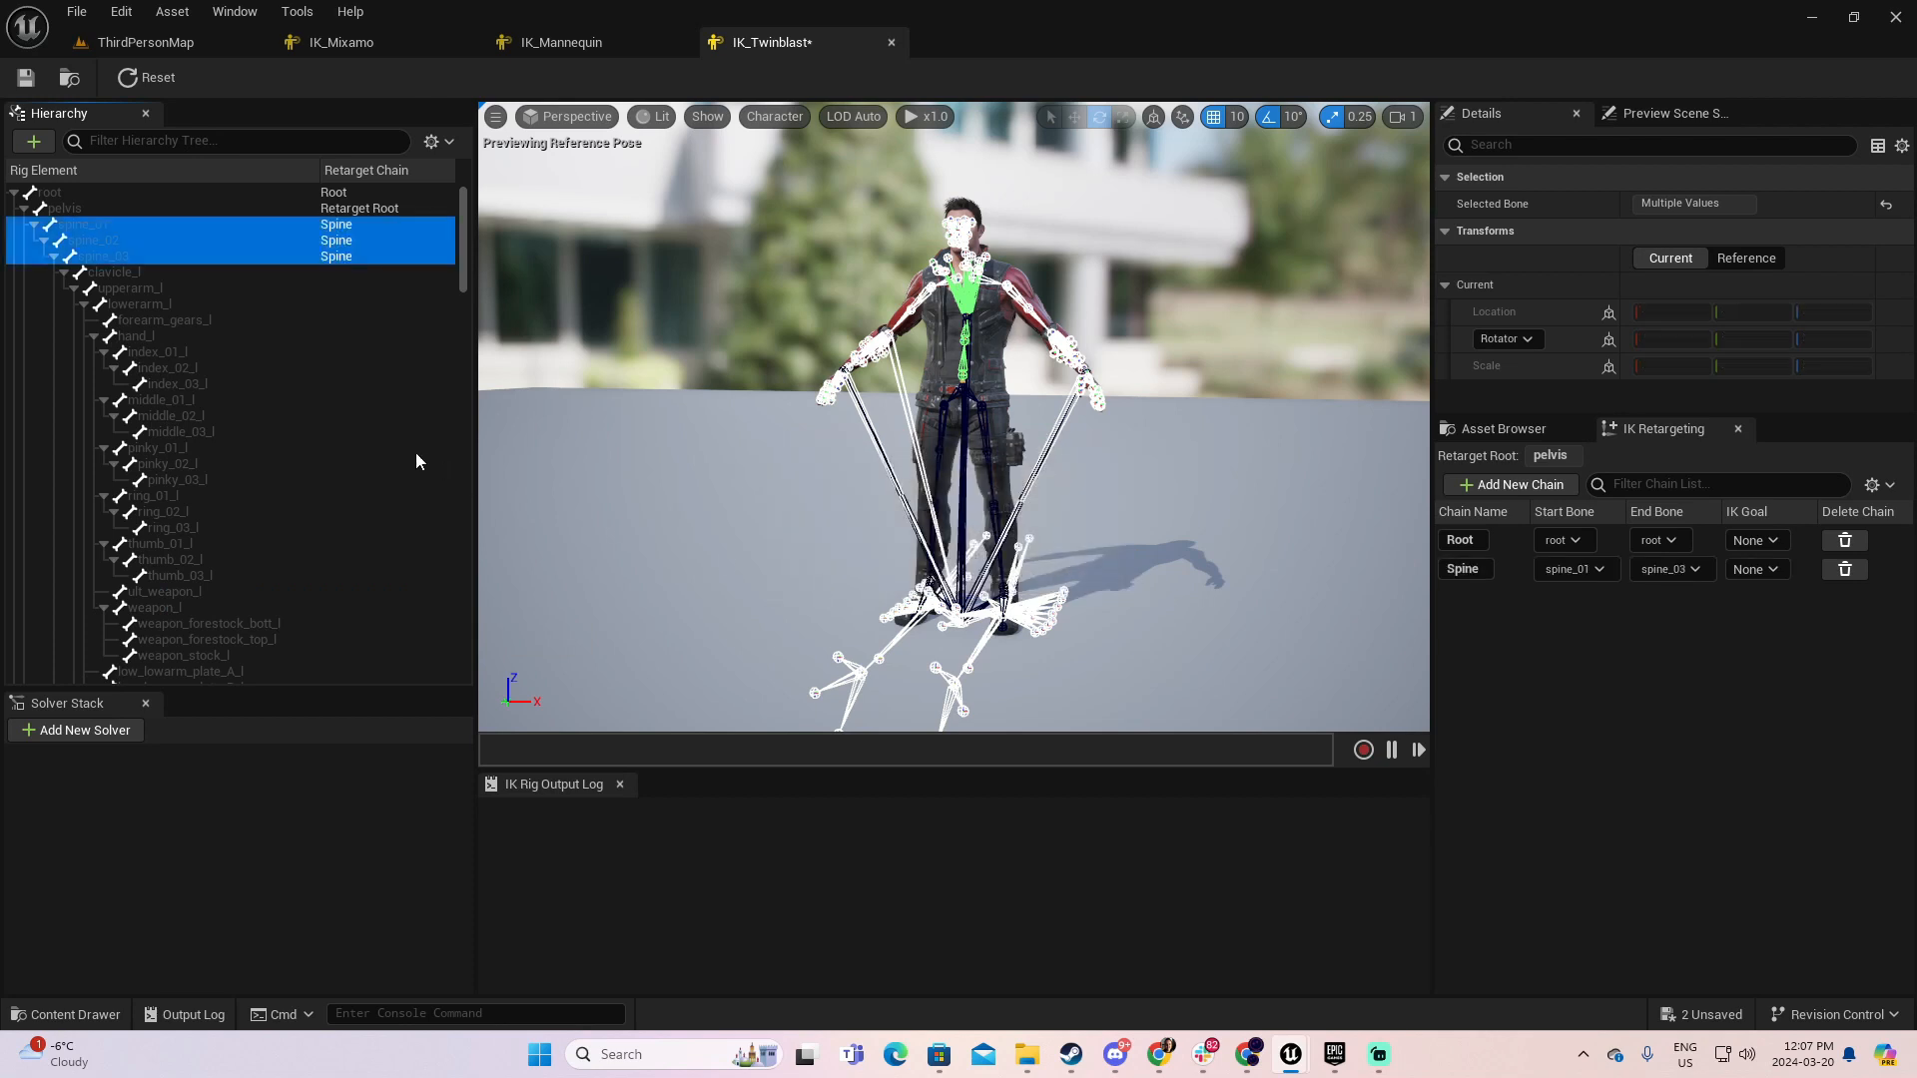
- Add a retarget chain named LeftClavicle on the clavicle_l bone, without a goal
{"action": "left_click", "coordinate": [159, 272]}
{"action": "right_click", "coordinate": [158, 272]}
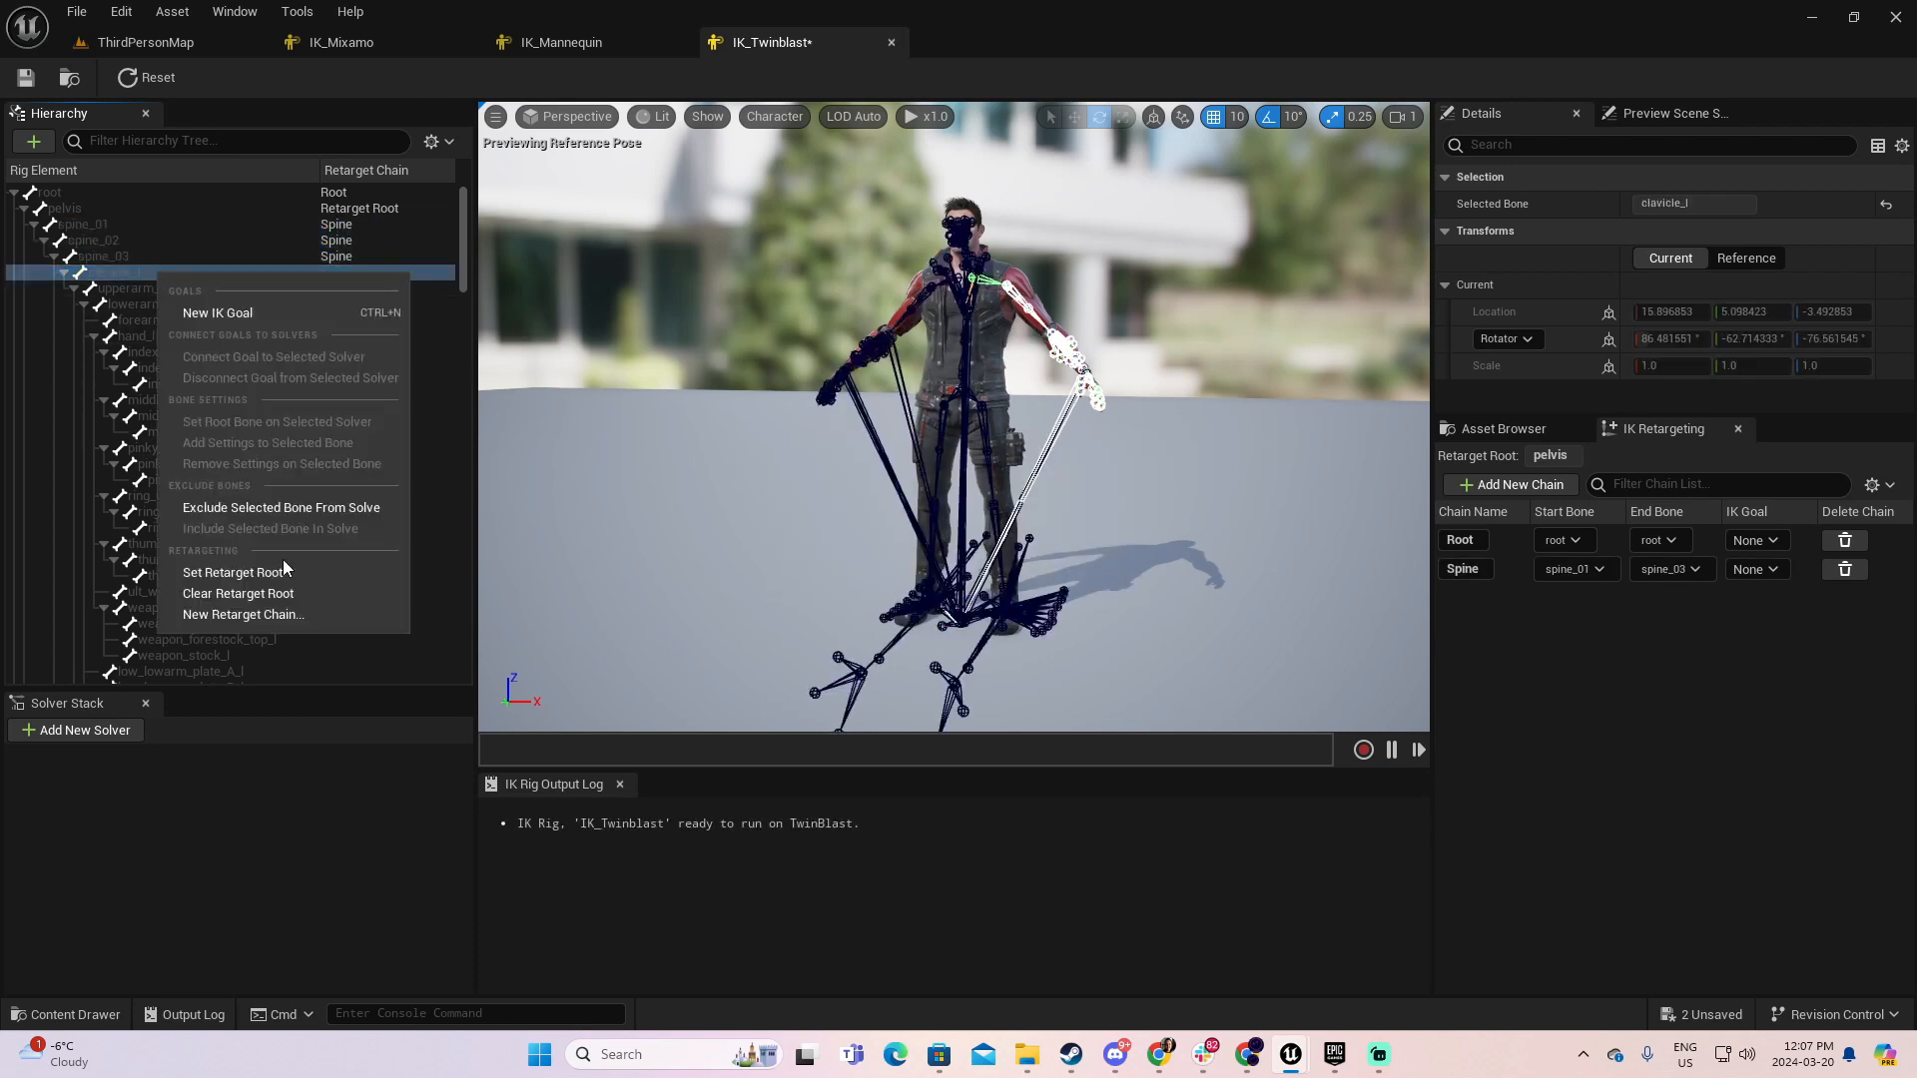
{"action": "left_click", "coordinate": [294, 617]}
{"action": "type", "text": "LeftArm"}
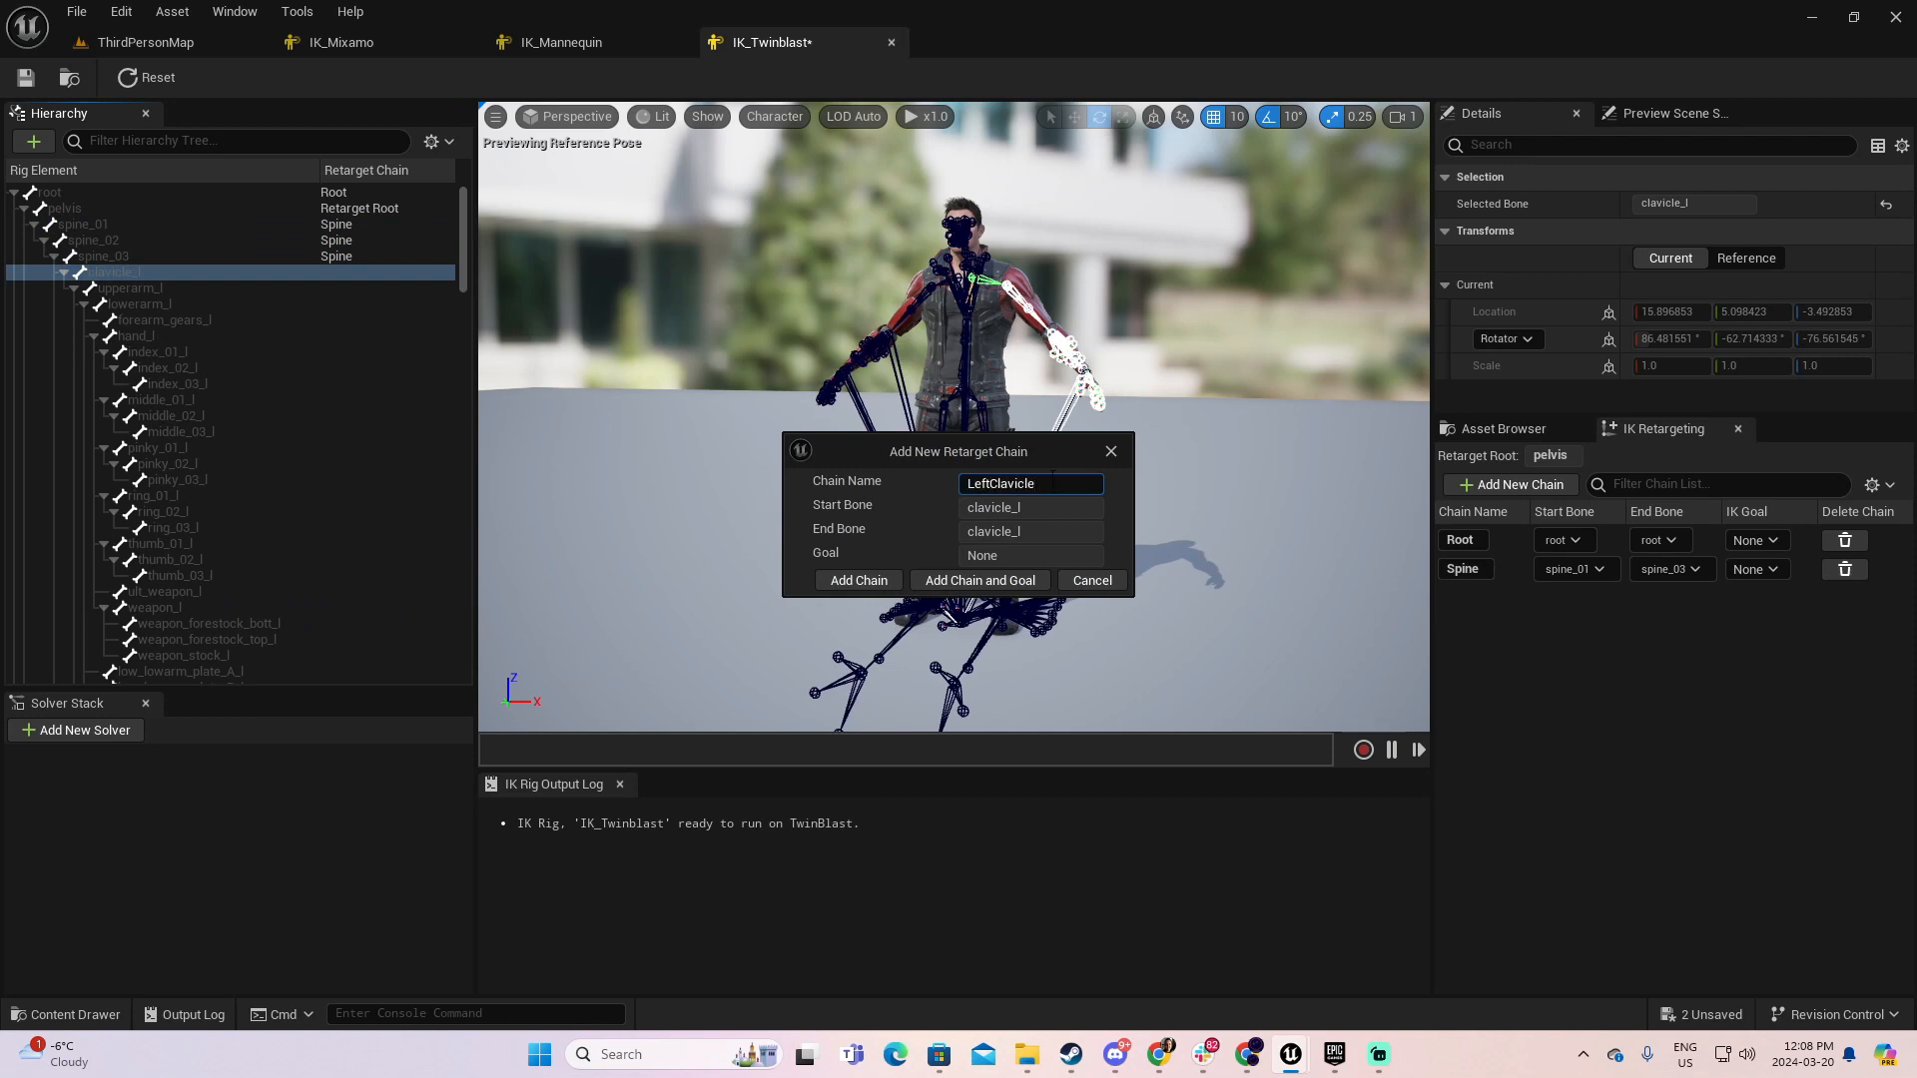
{"action": "left_click", "coordinate": [858, 580]}
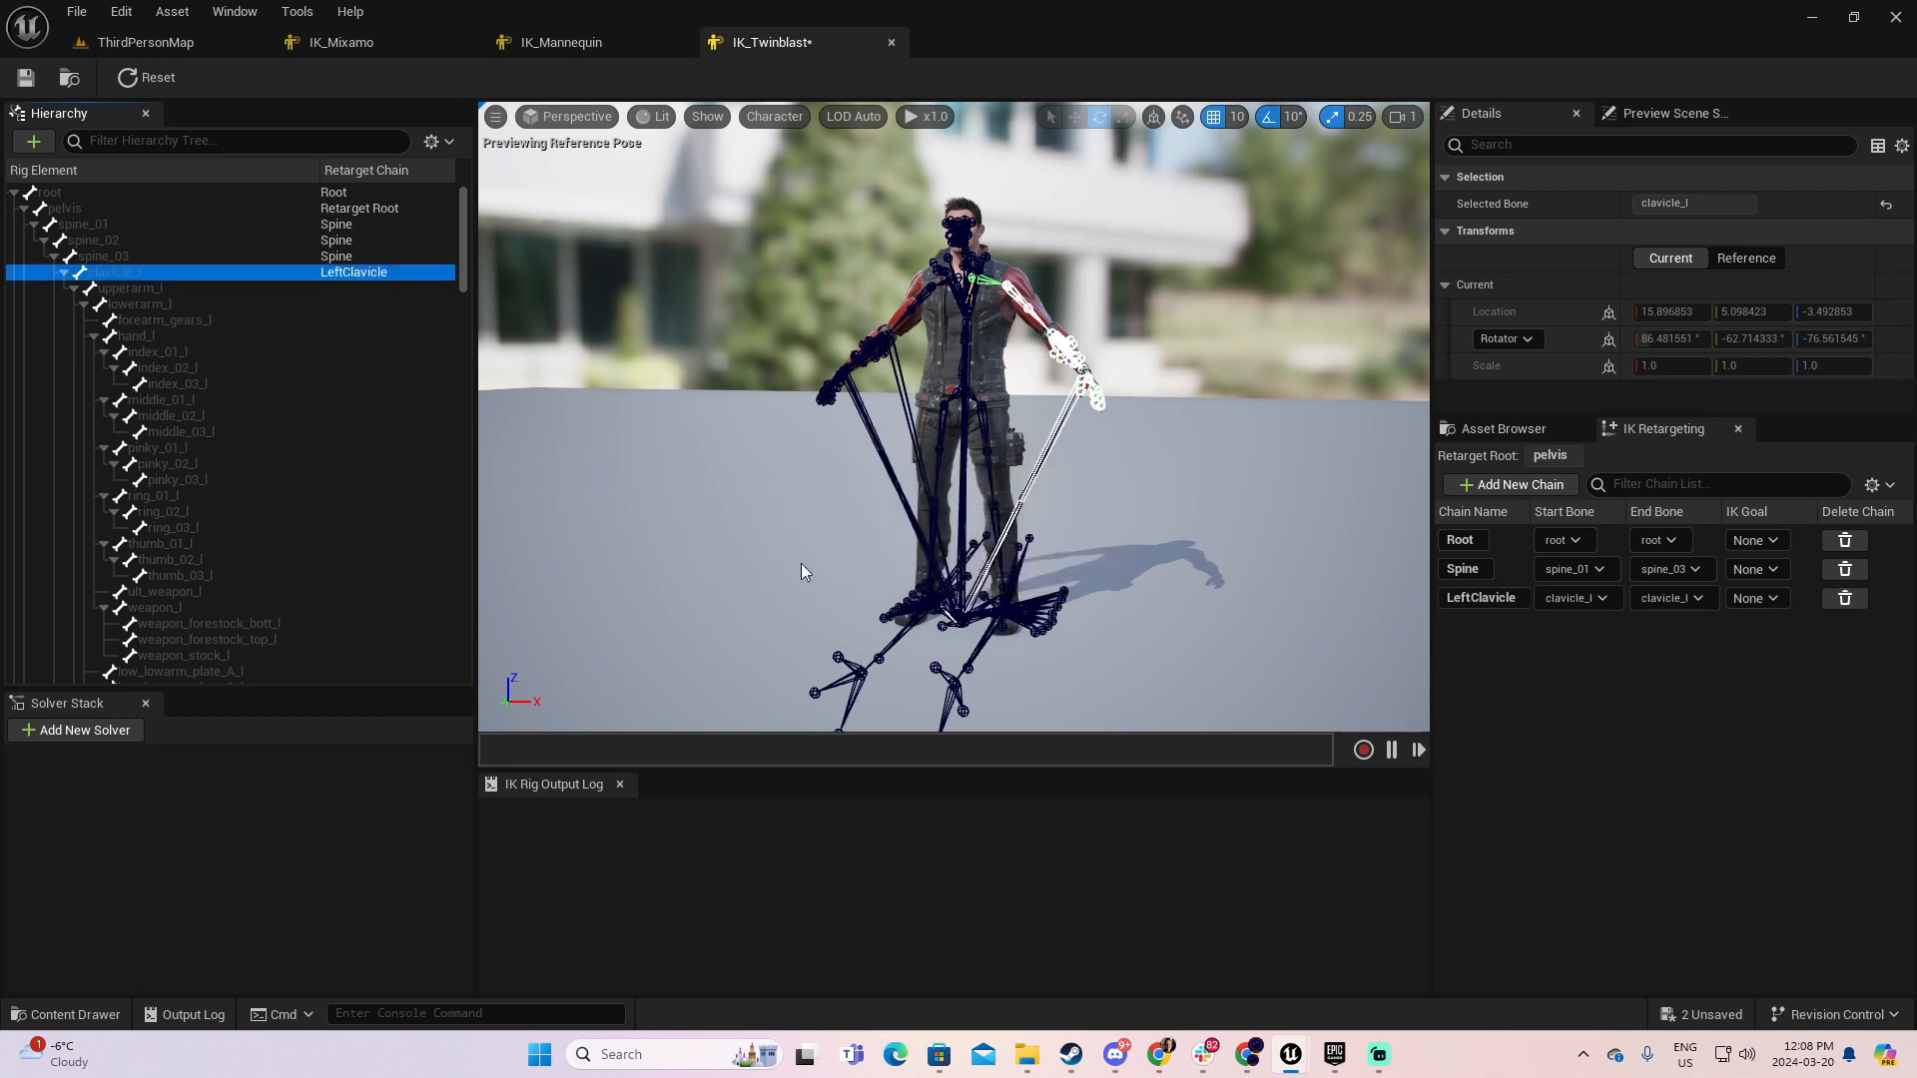
- Add a retarget chain named RightClavicle on the clavicle_r bone, without a goal
{"action": "left_click", "coordinate": [64, 273]}
{"action": "left_click", "coordinate": [134, 290]}
{"action": "right_click", "coordinate": [139, 287]}
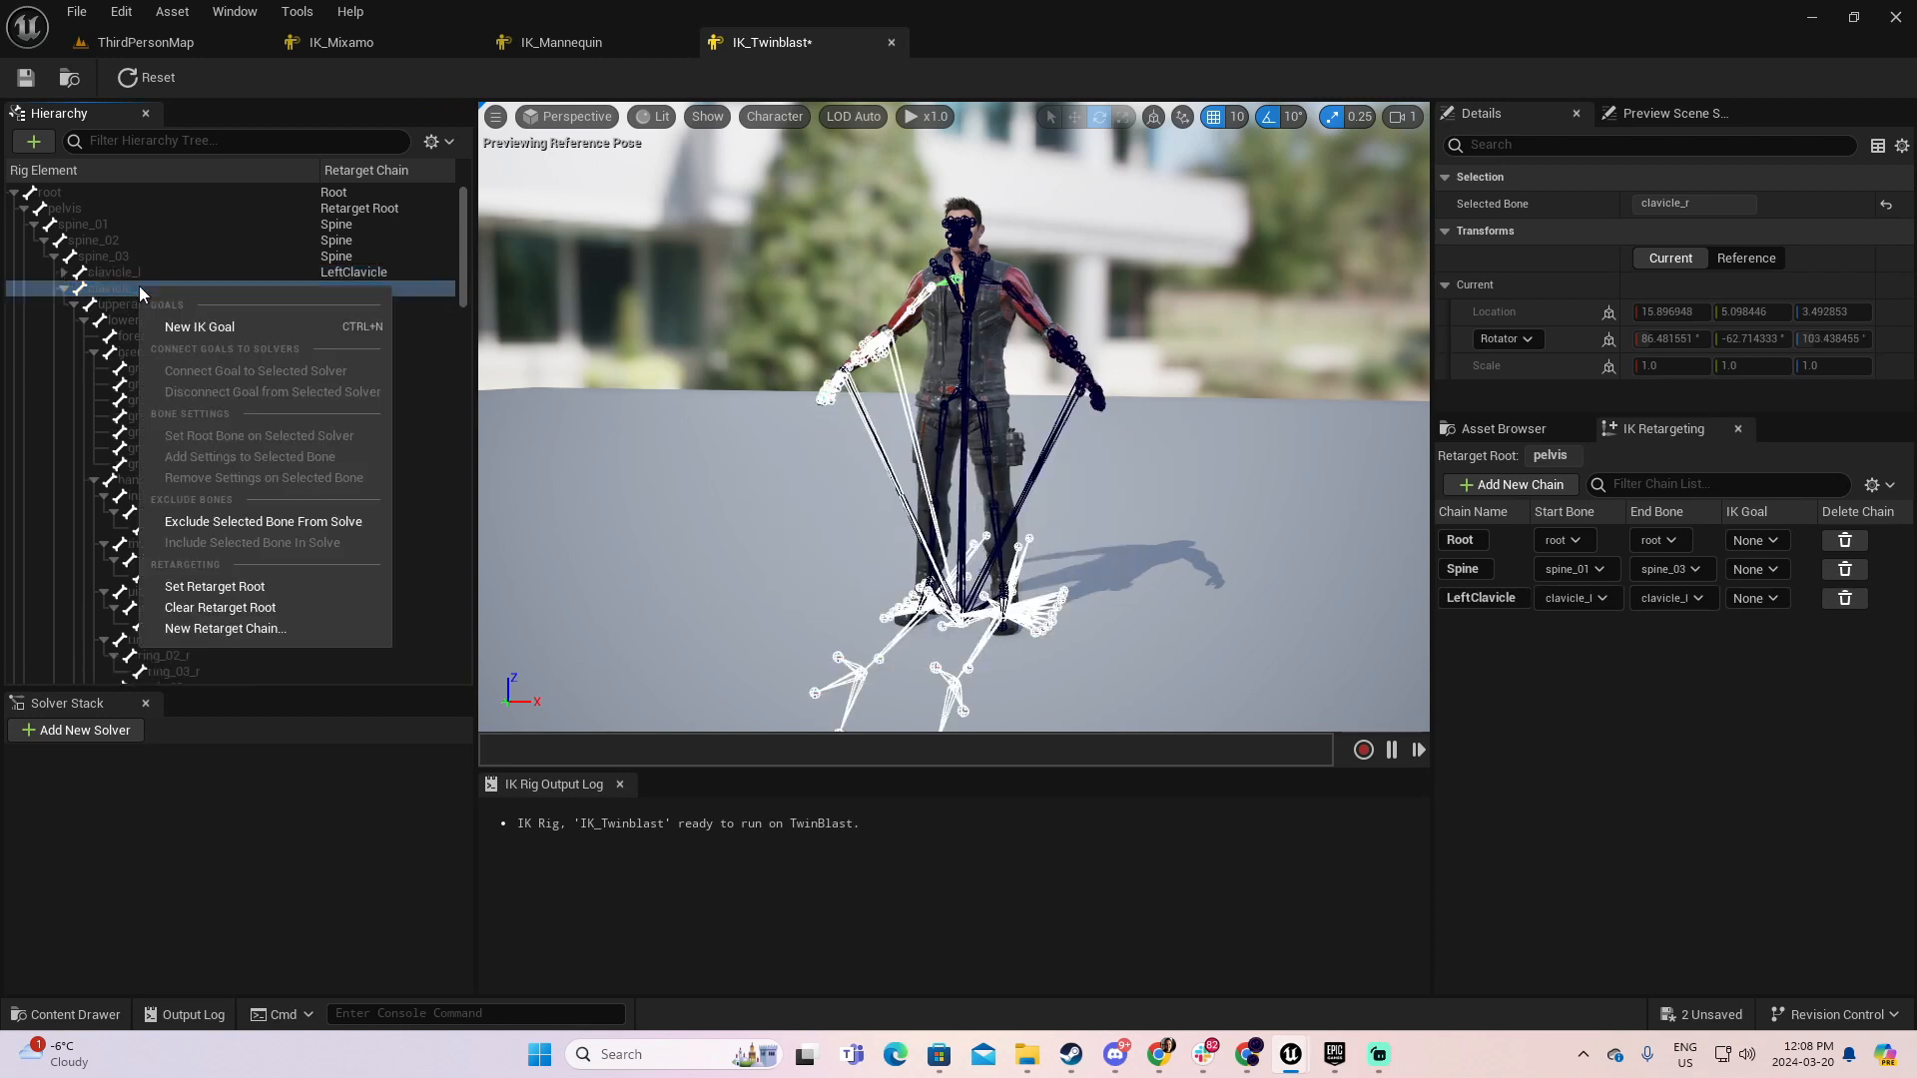
{"action": "left_click", "coordinate": [252, 629]}
{"action": "left_click", "coordinate": [1056, 484]}
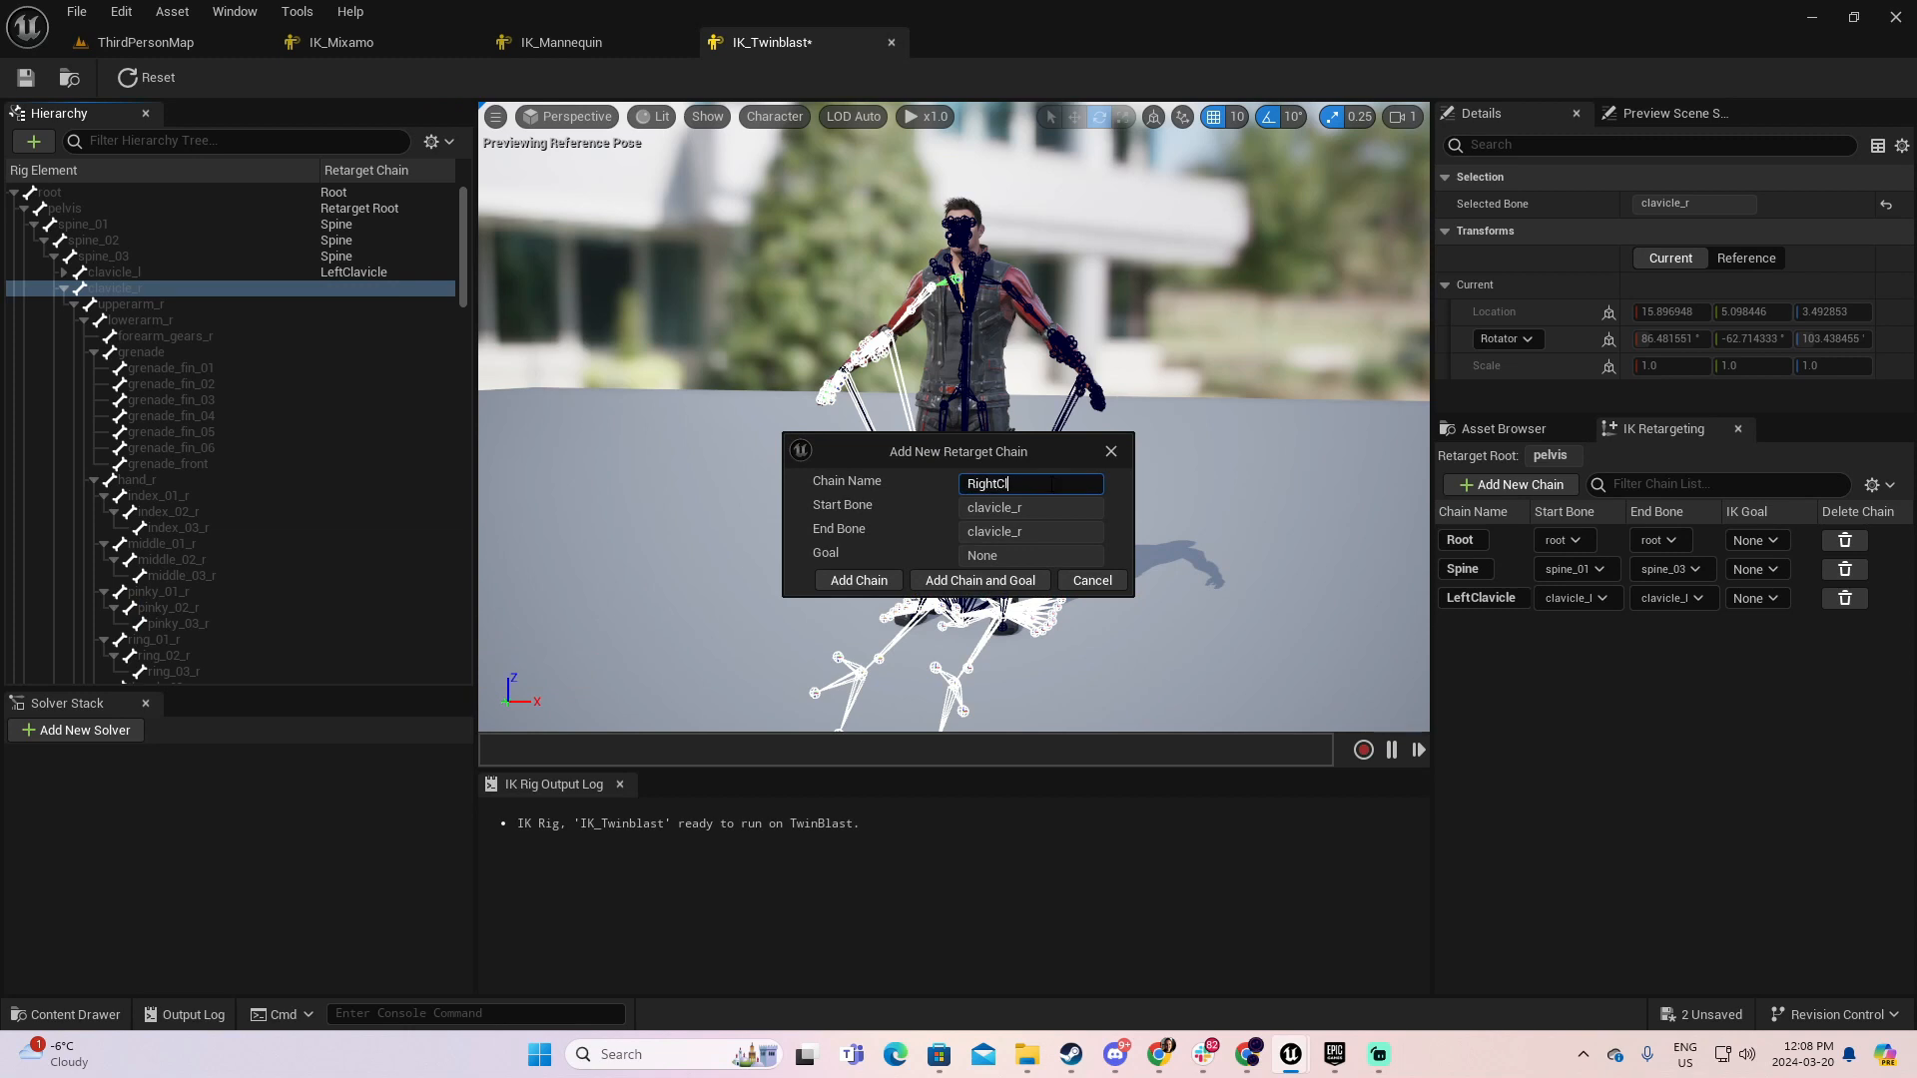
{"action": "type", "text": "RightClavicle"}
{"action": "left_click", "coordinate": [851, 585]}
- Add a retarget chain named LeftArm starting at upperarm_l, without a goal, and set its end bone to hand_l
{"action": "left_click", "coordinate": [64, 289]}
{"action": "left_click", "coordinate": [64, 272]}
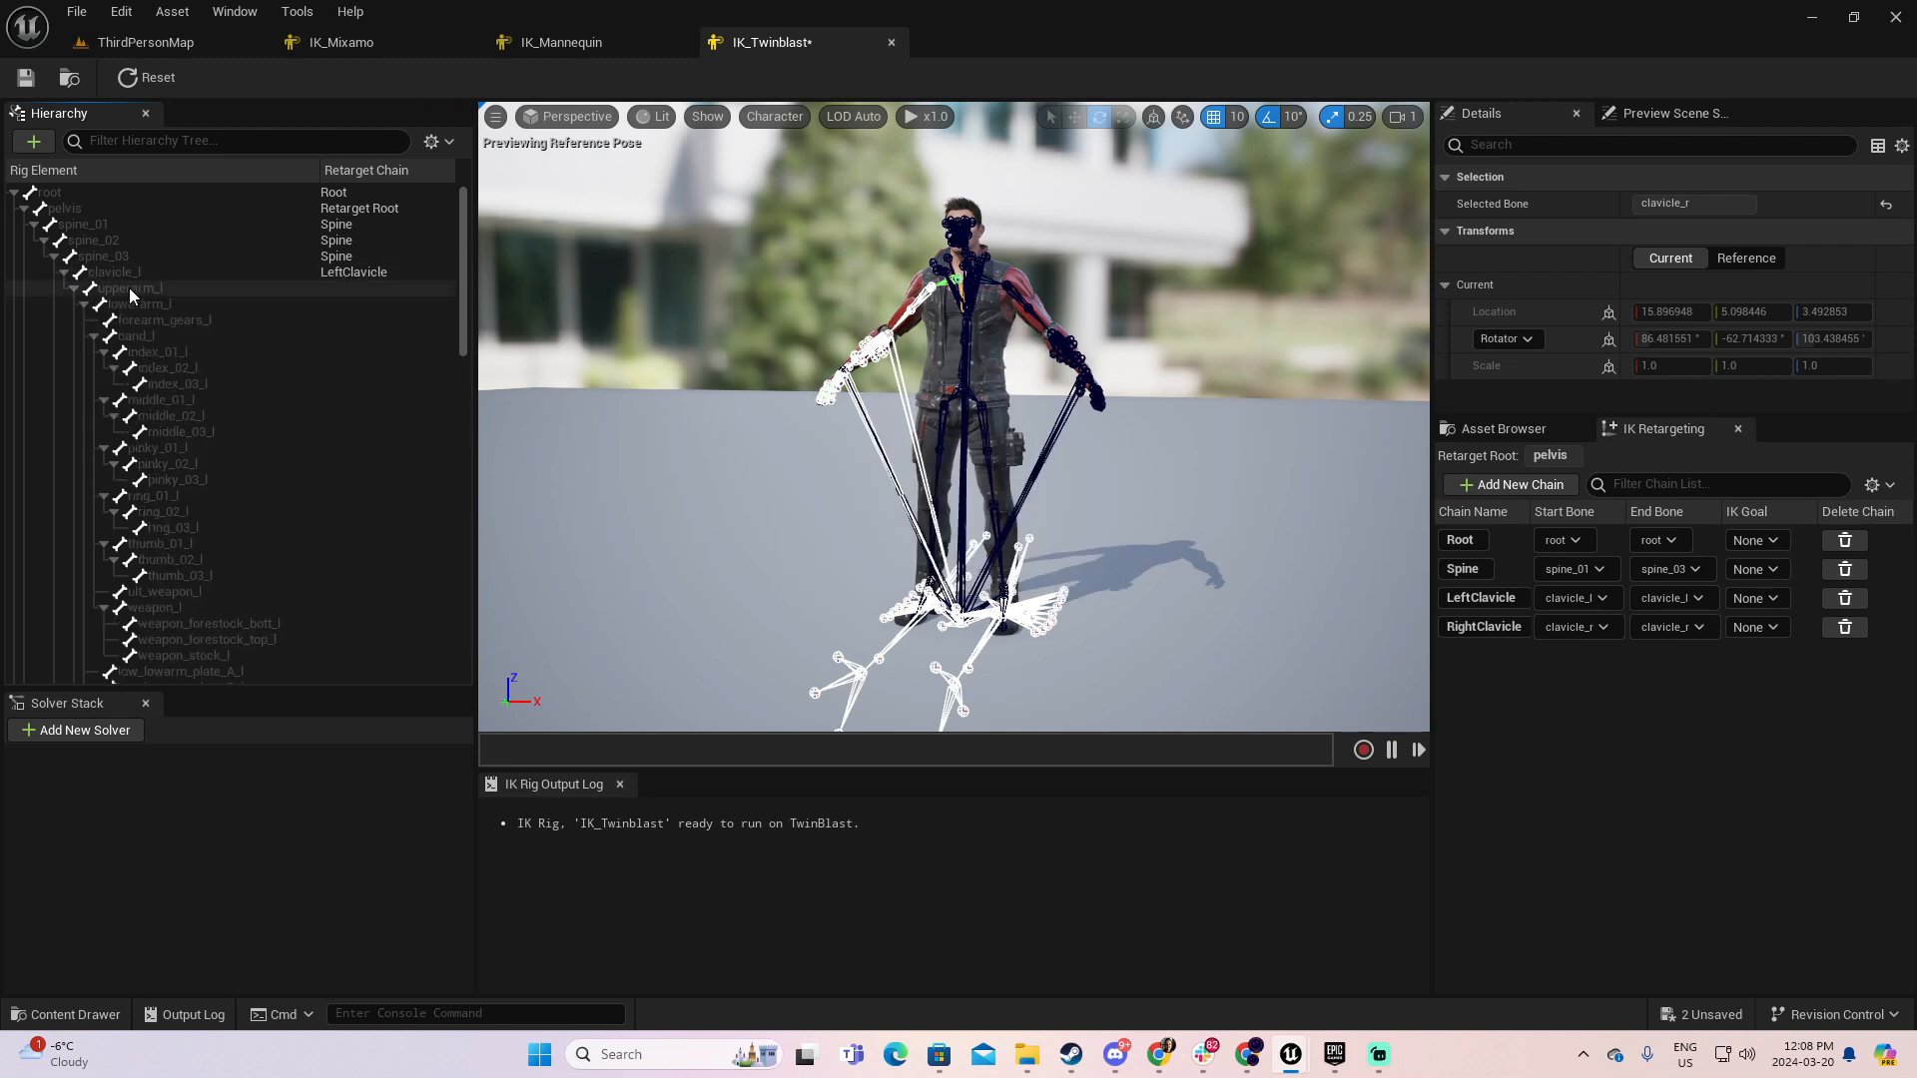
{"action": "left_click", "coordinate": [129, 288]}
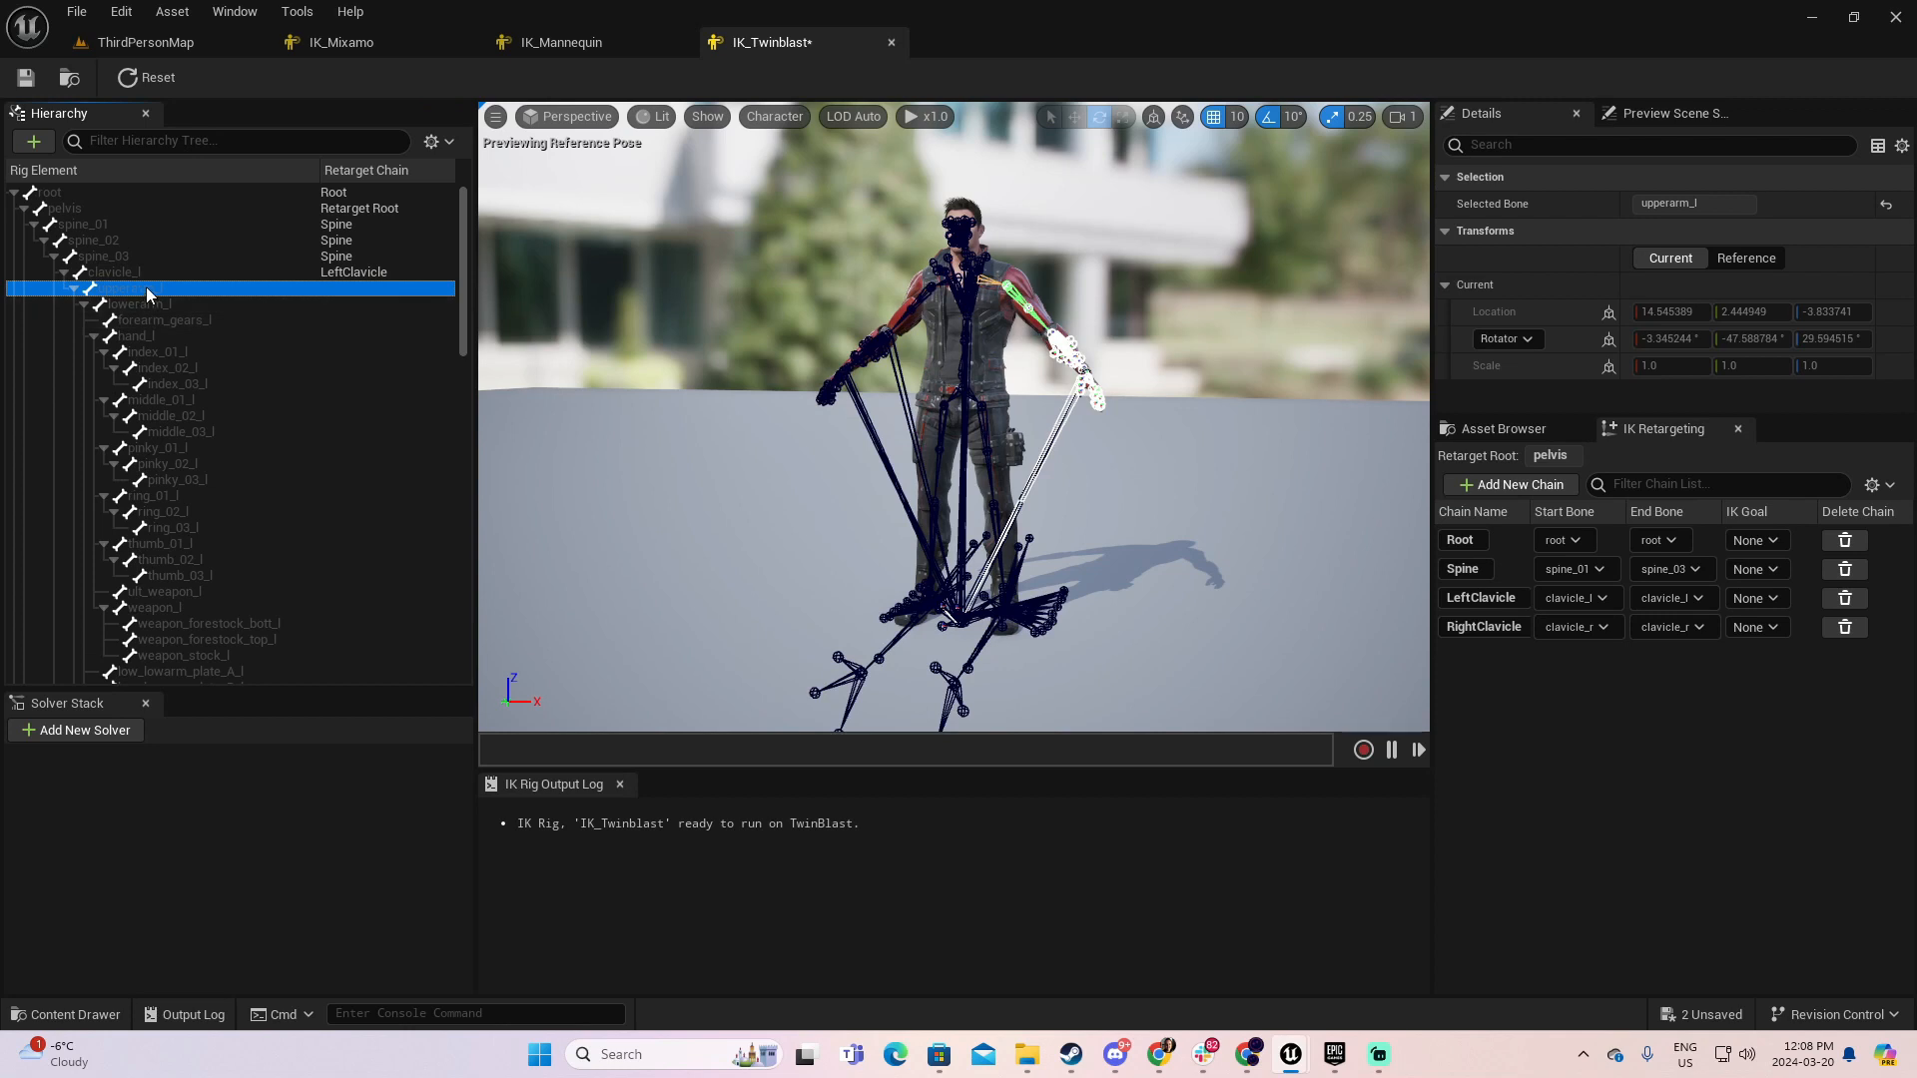
{"action": "left_click", "coordinate": [165, 335], "text": "shift"}
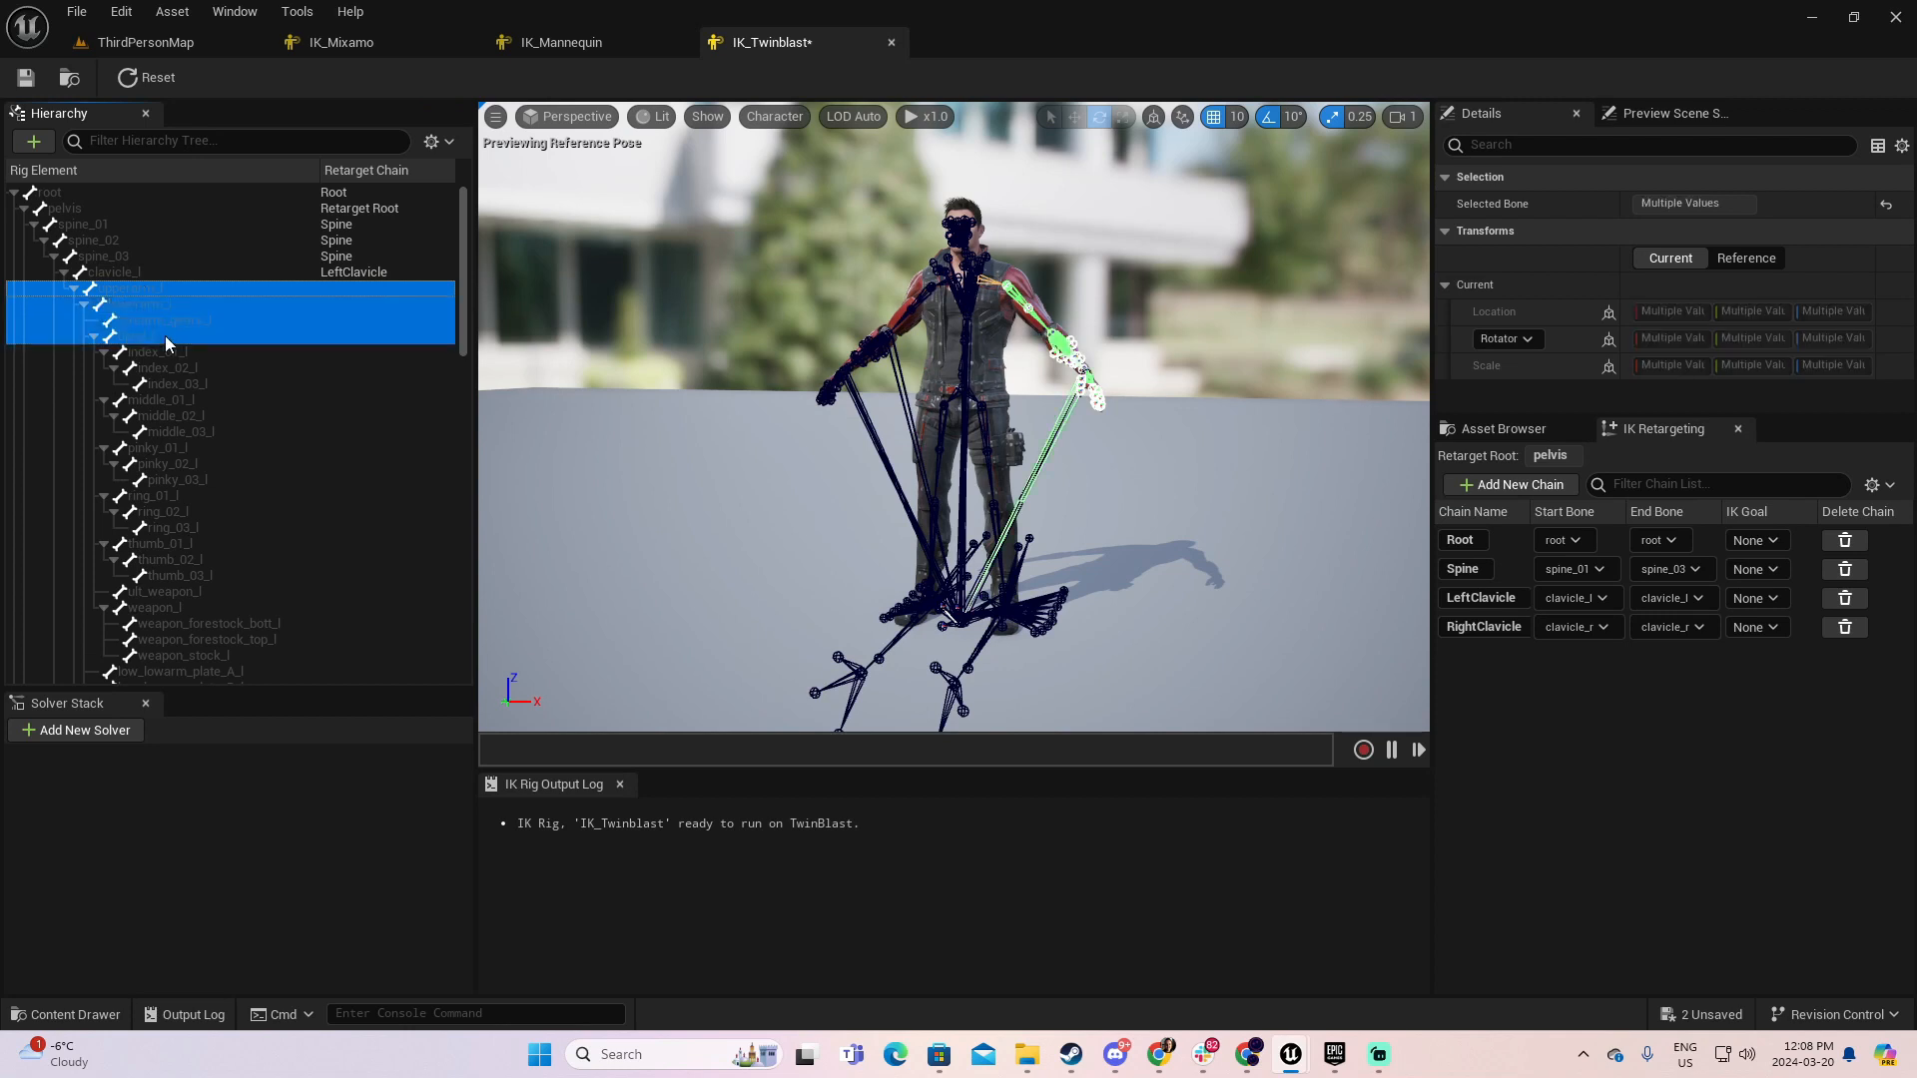
{"action": "left_click", "coordinate": [136, 337]}
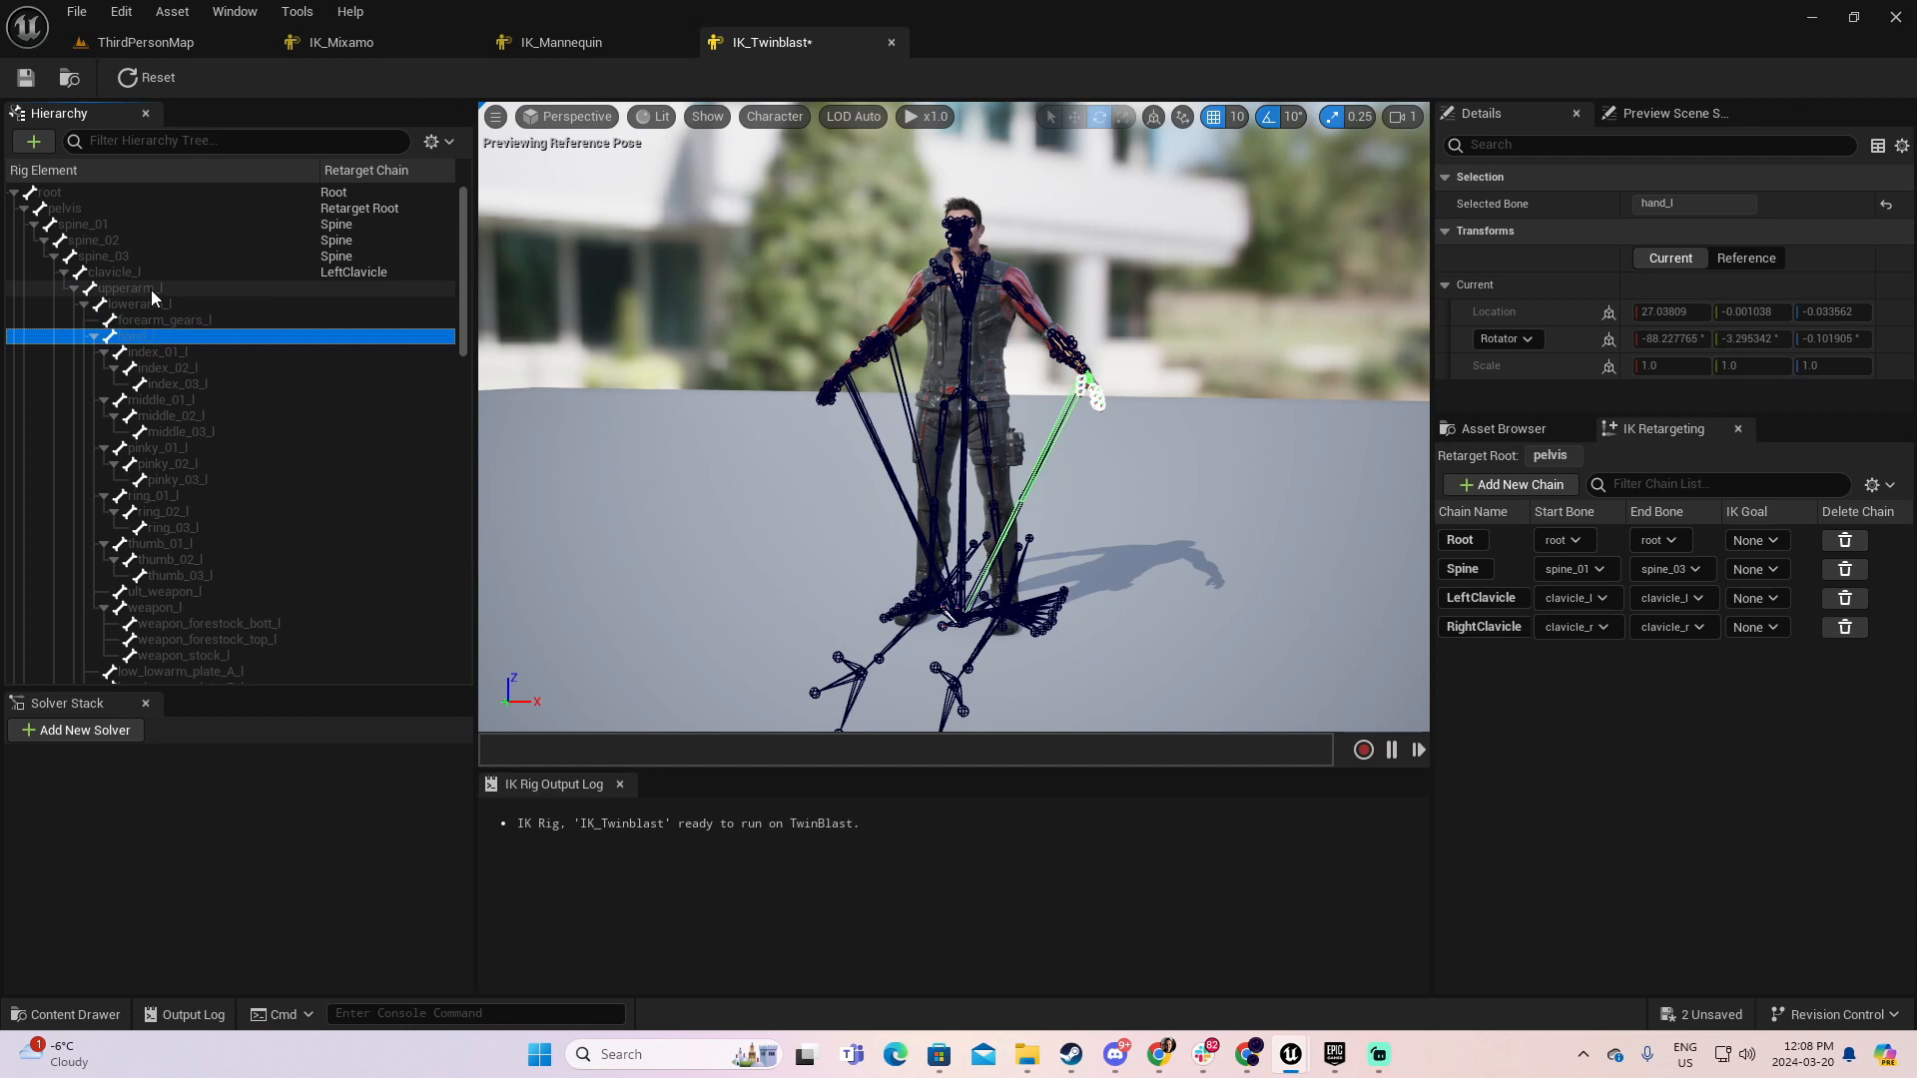
{"action": "left_click", "coordinate": [152, 287]}
{"action": "right_click", "coordinate": [151, 288]}
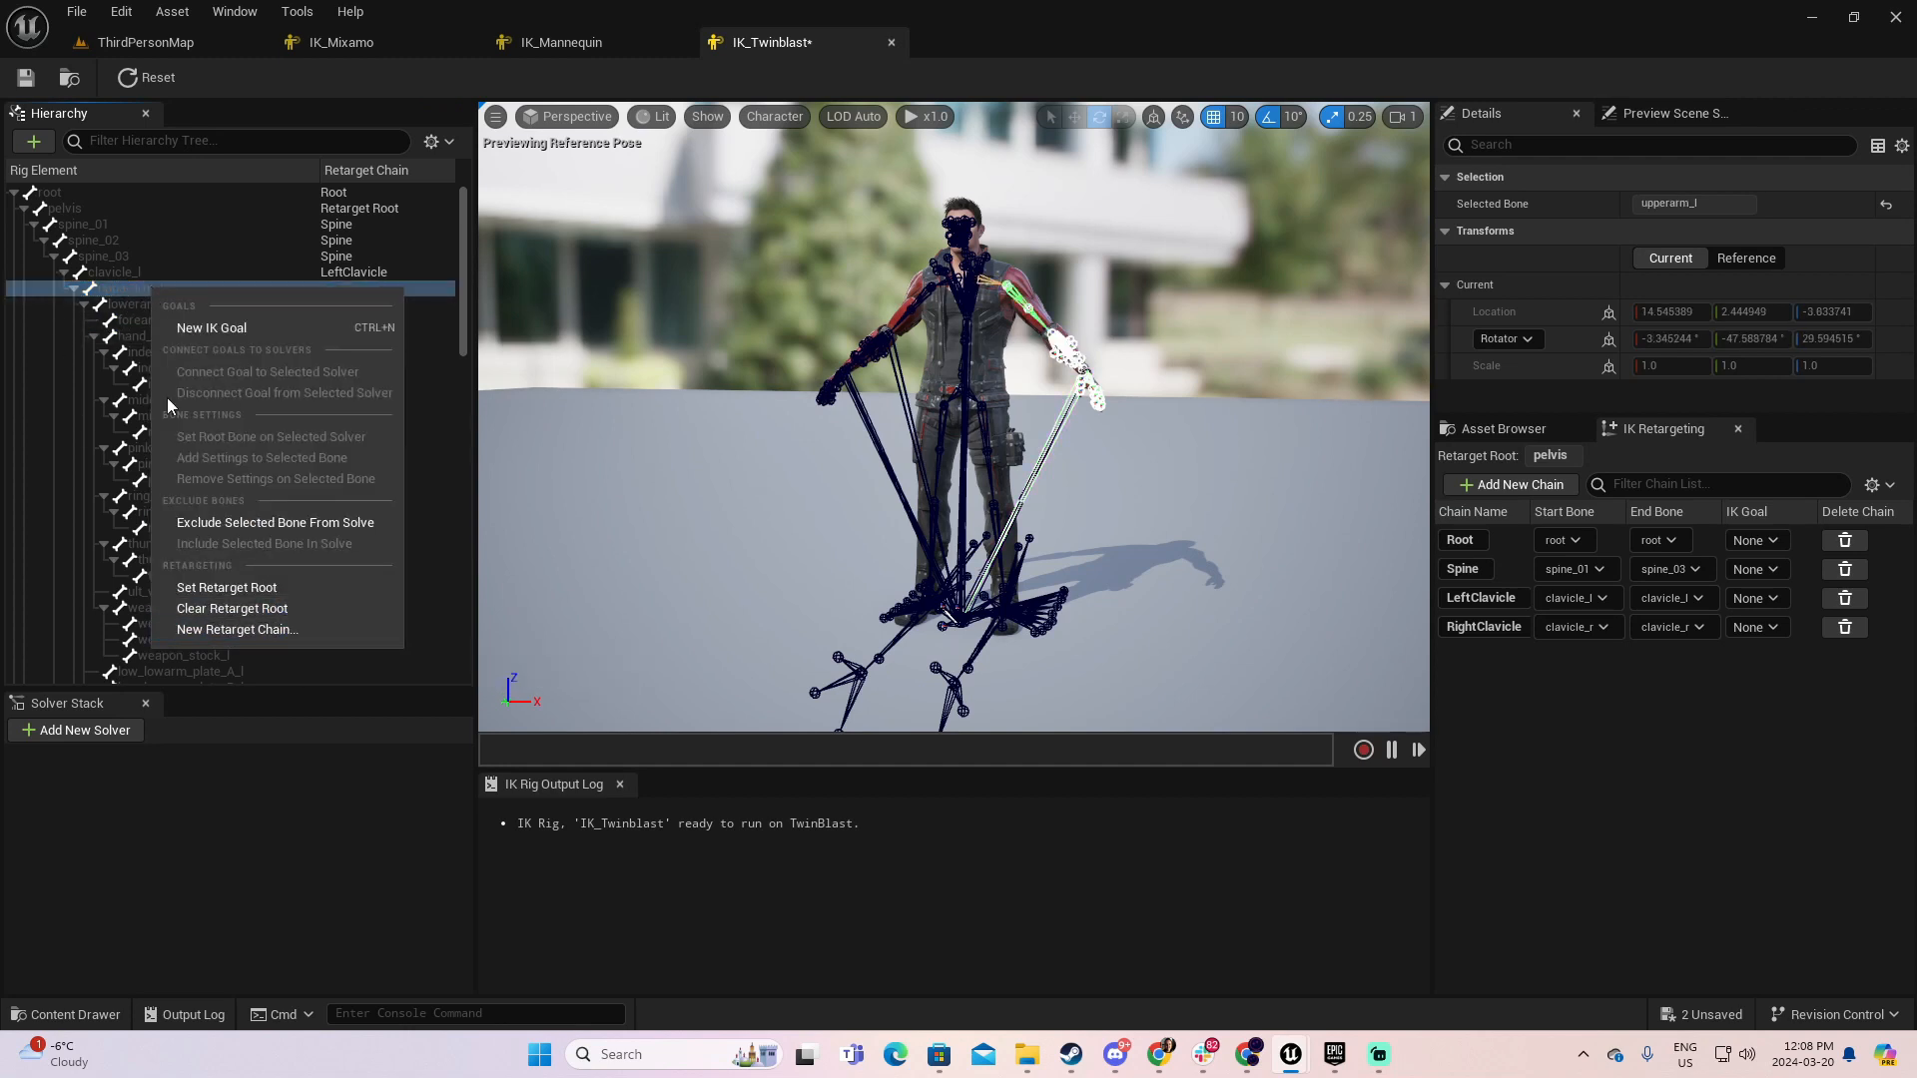
{"action": "left_click", "coordinate": [250, 631]}
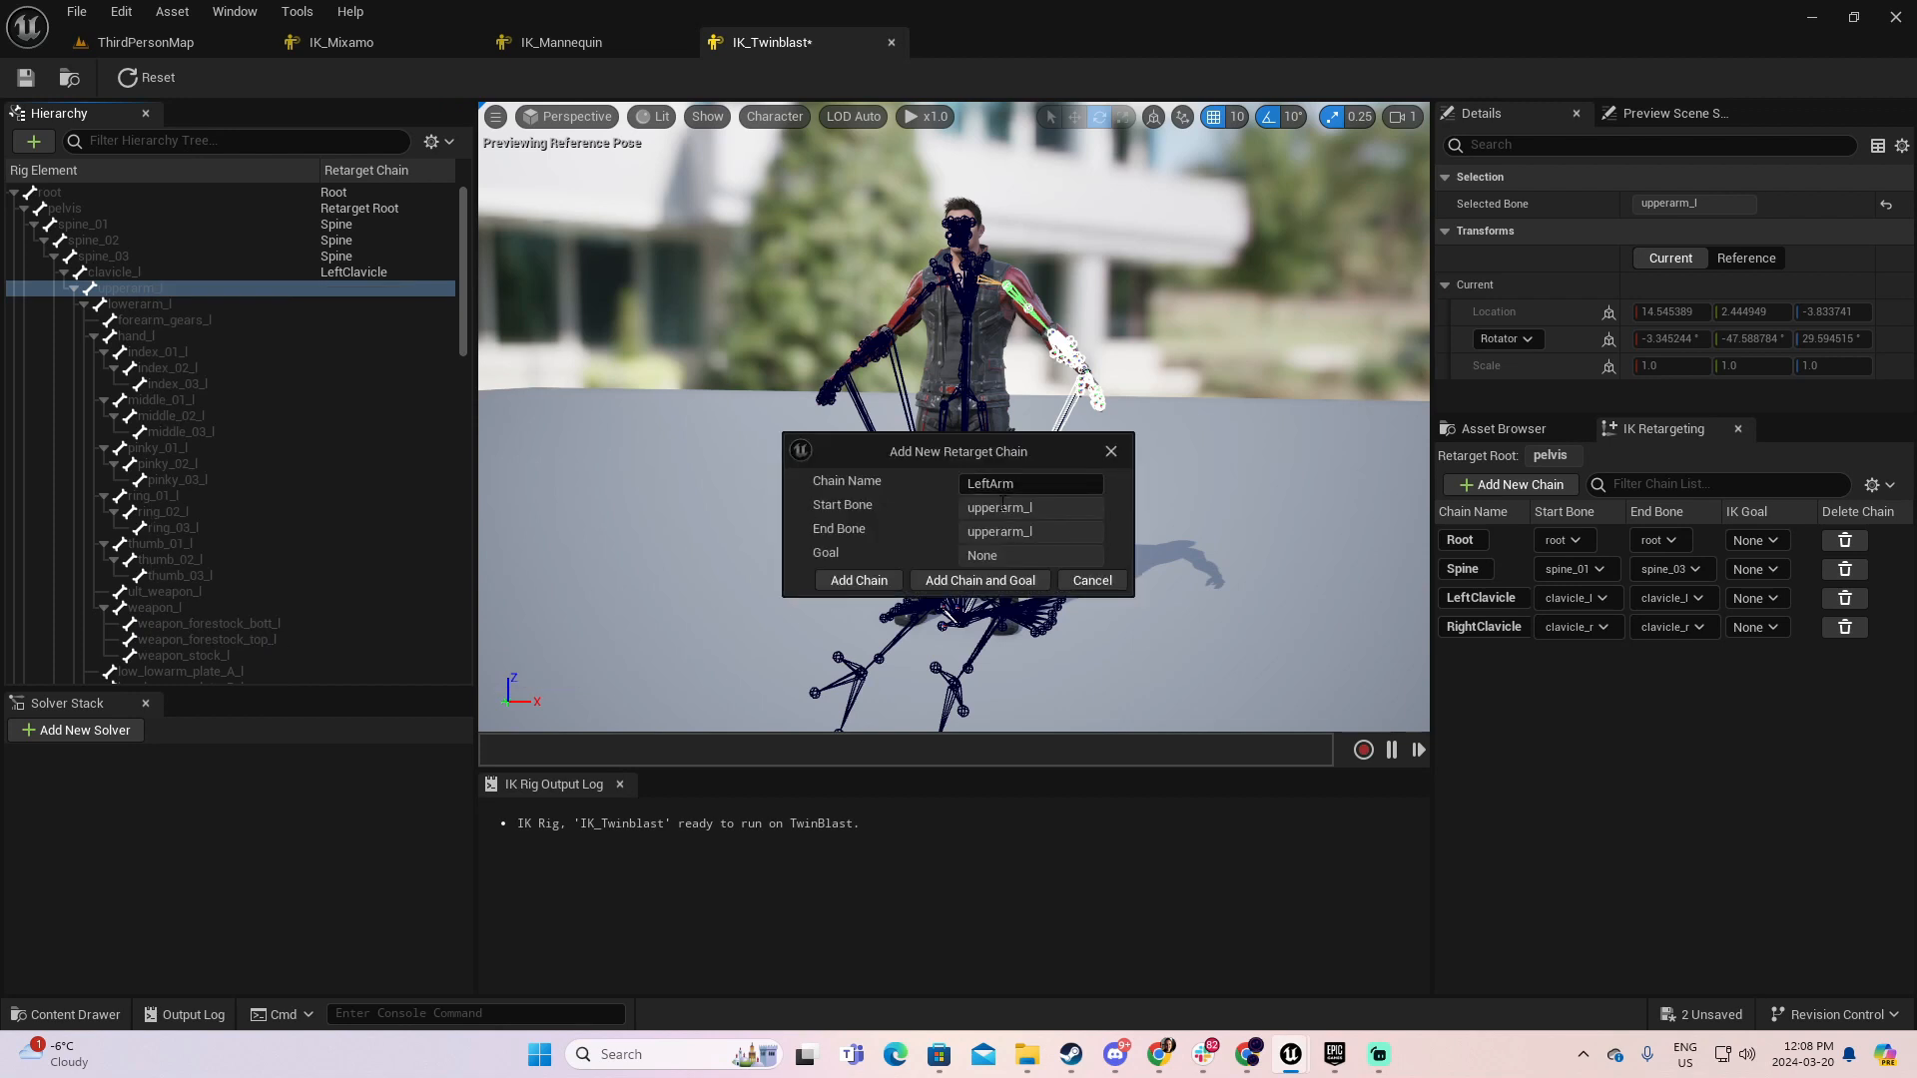
{"action": "left_click", "coordinate": [850, 581]}
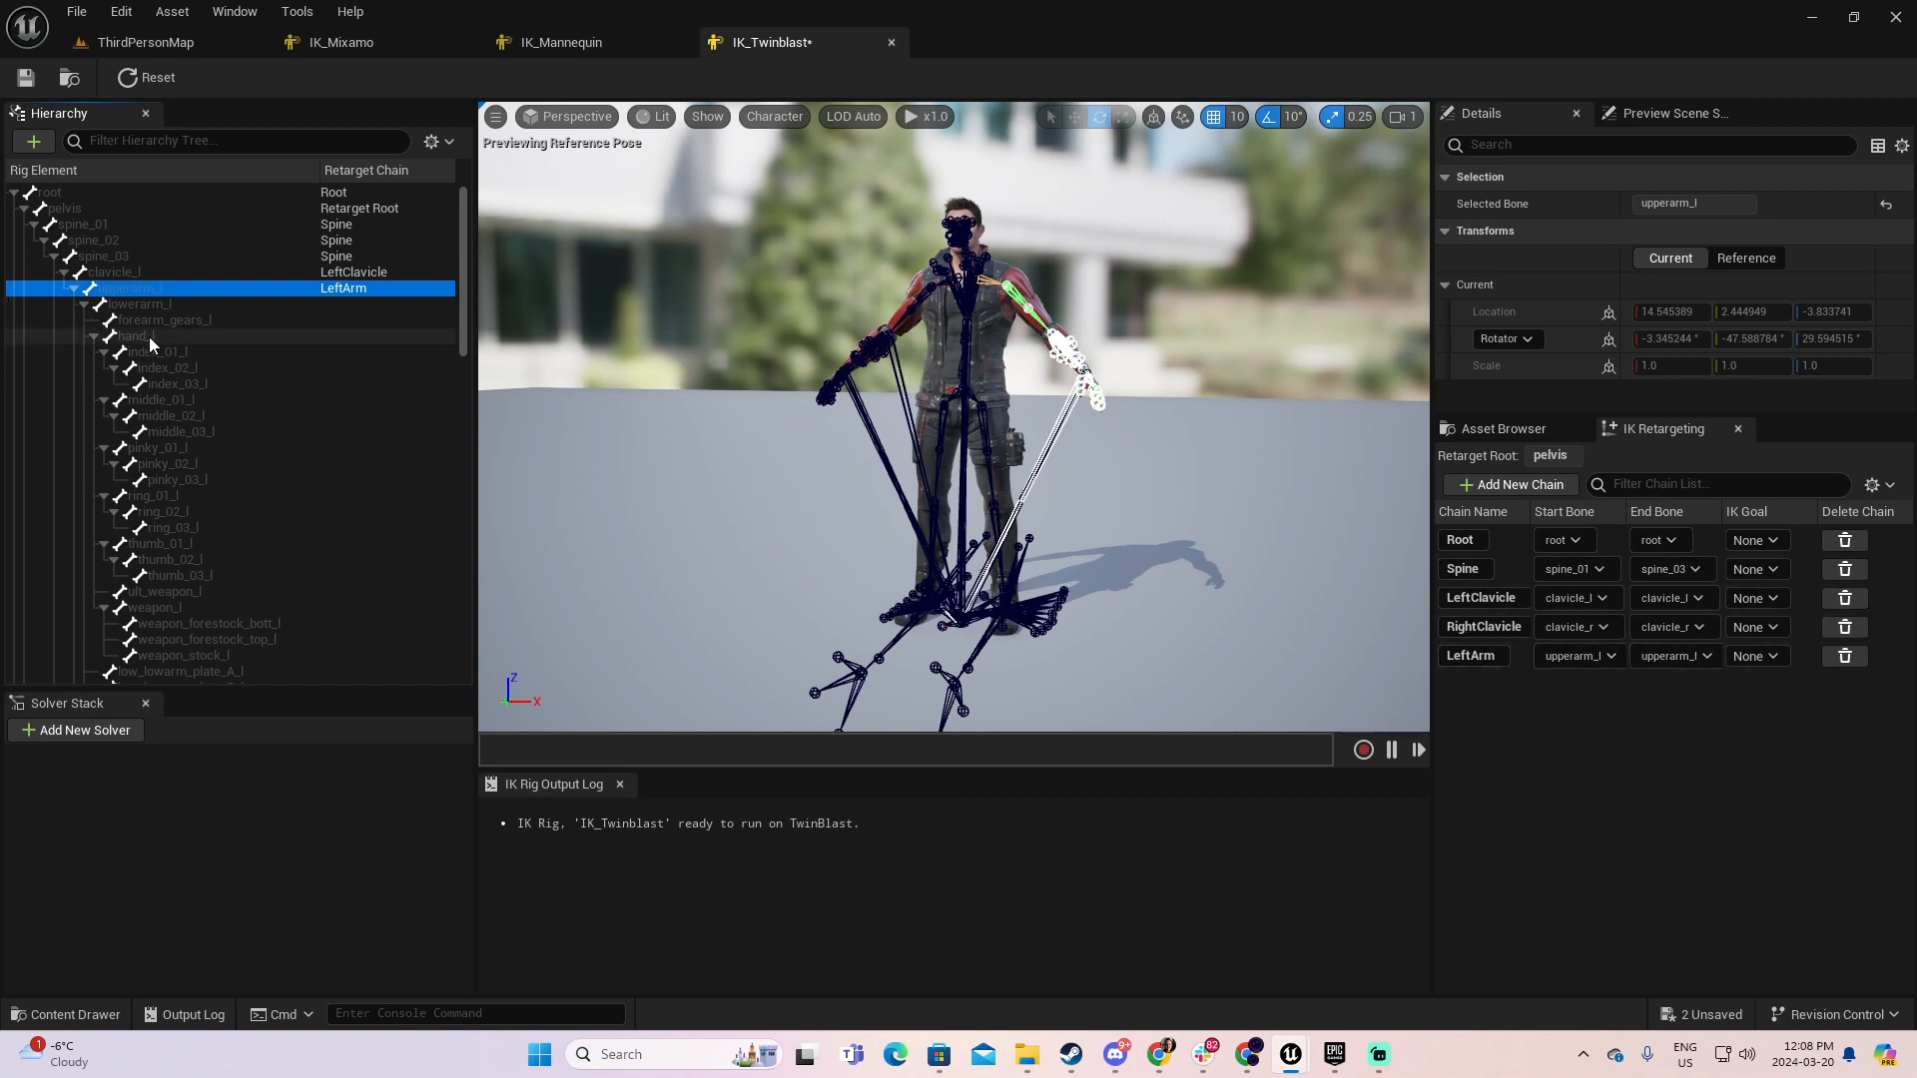
{"action": "left_click", "coordinate": [1672, 656]}
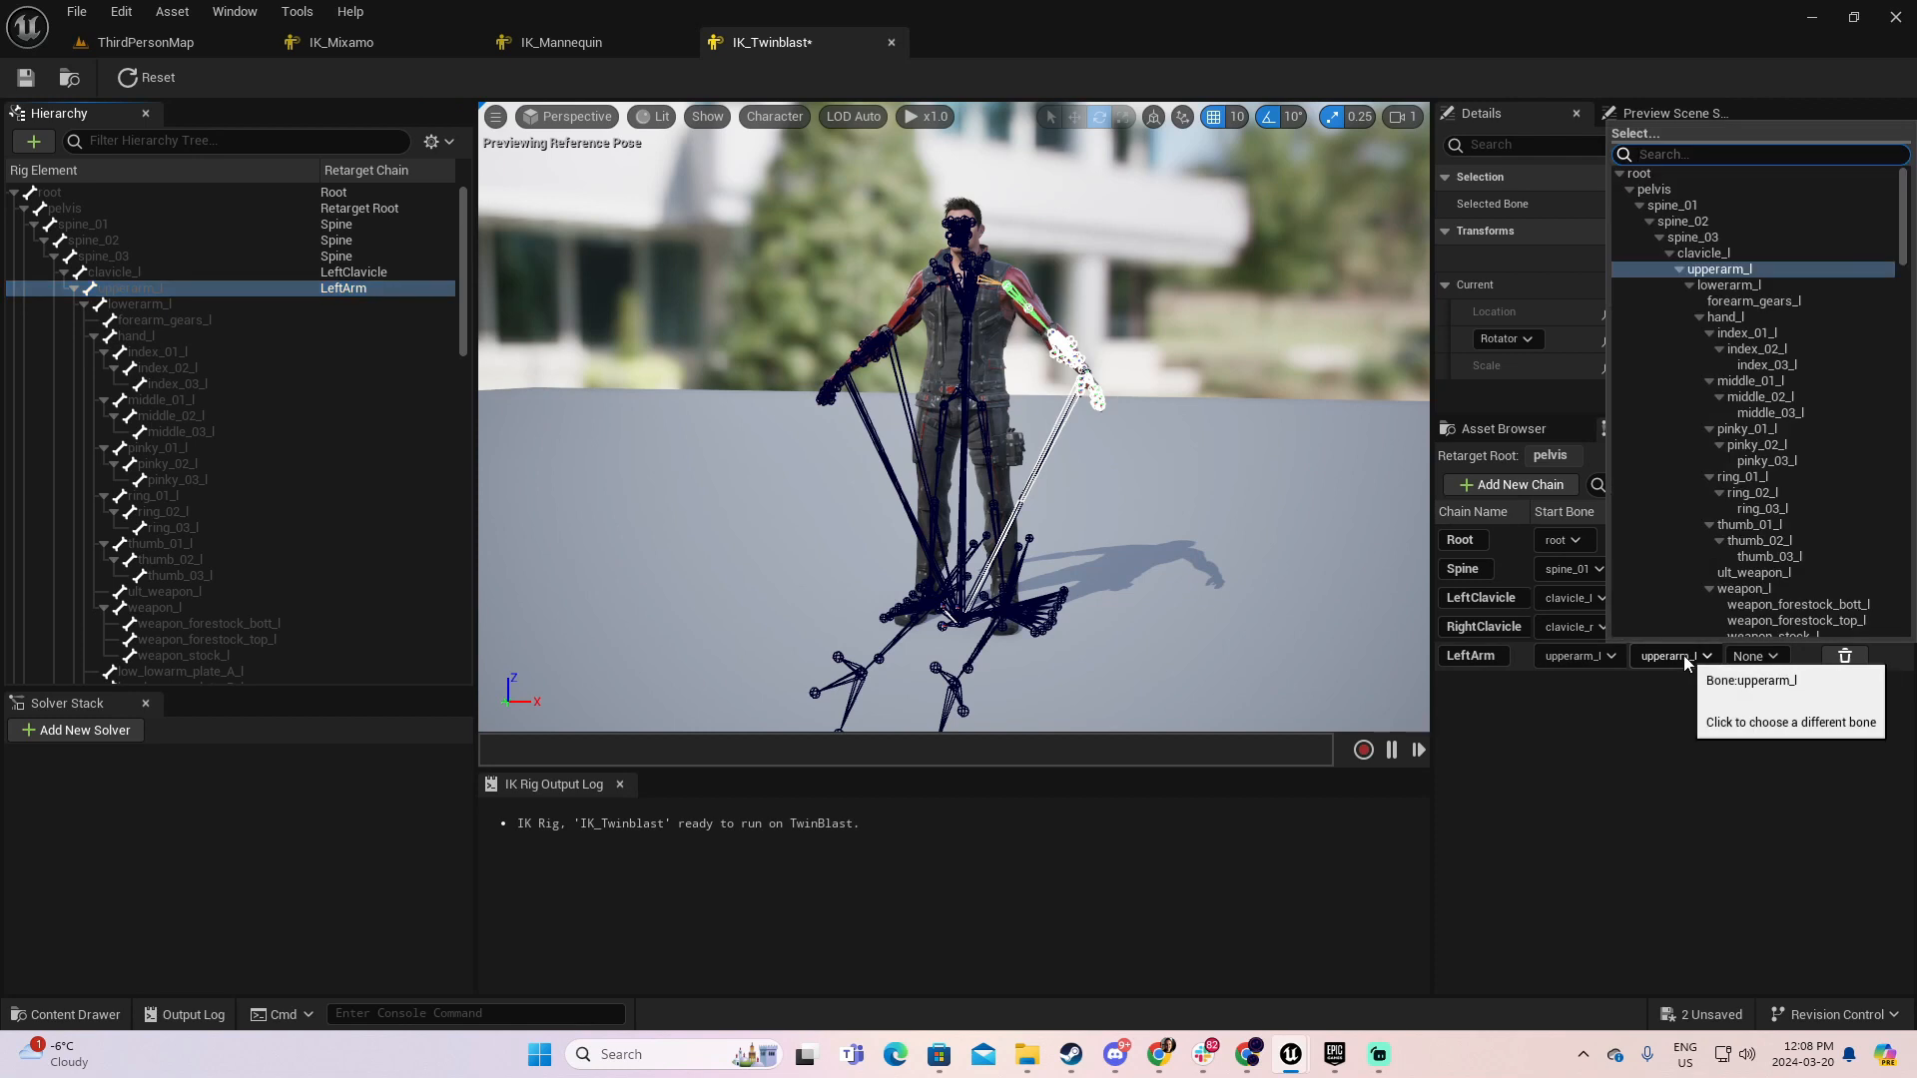
{"action": "left_click", "coordinate": [1728, 318]}
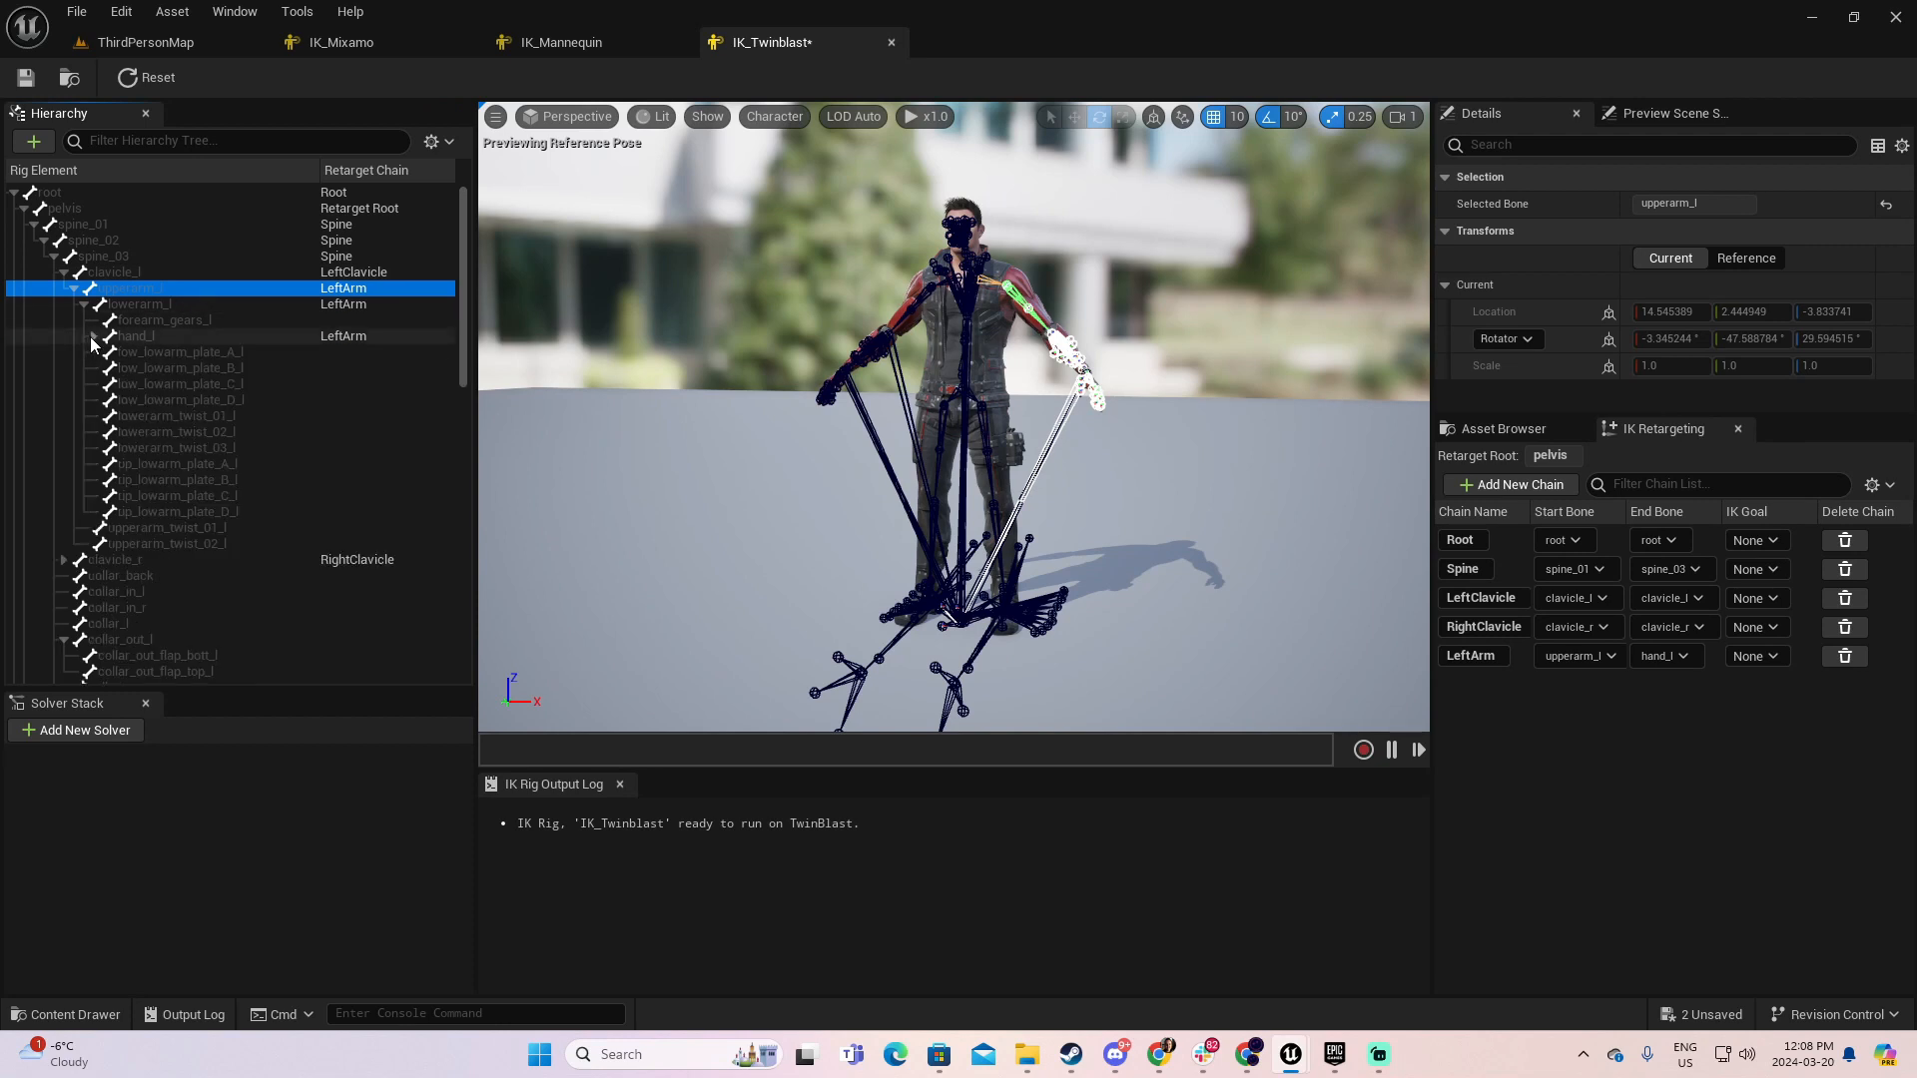
- Add a retarget chain named RightArm starting at upperarm_r, without a goal, and set its end bone to hand_r
{"action": "left_click", "coordinate": [74, 288]}
{"action": "left_click", "coordinate": [64, 305]}
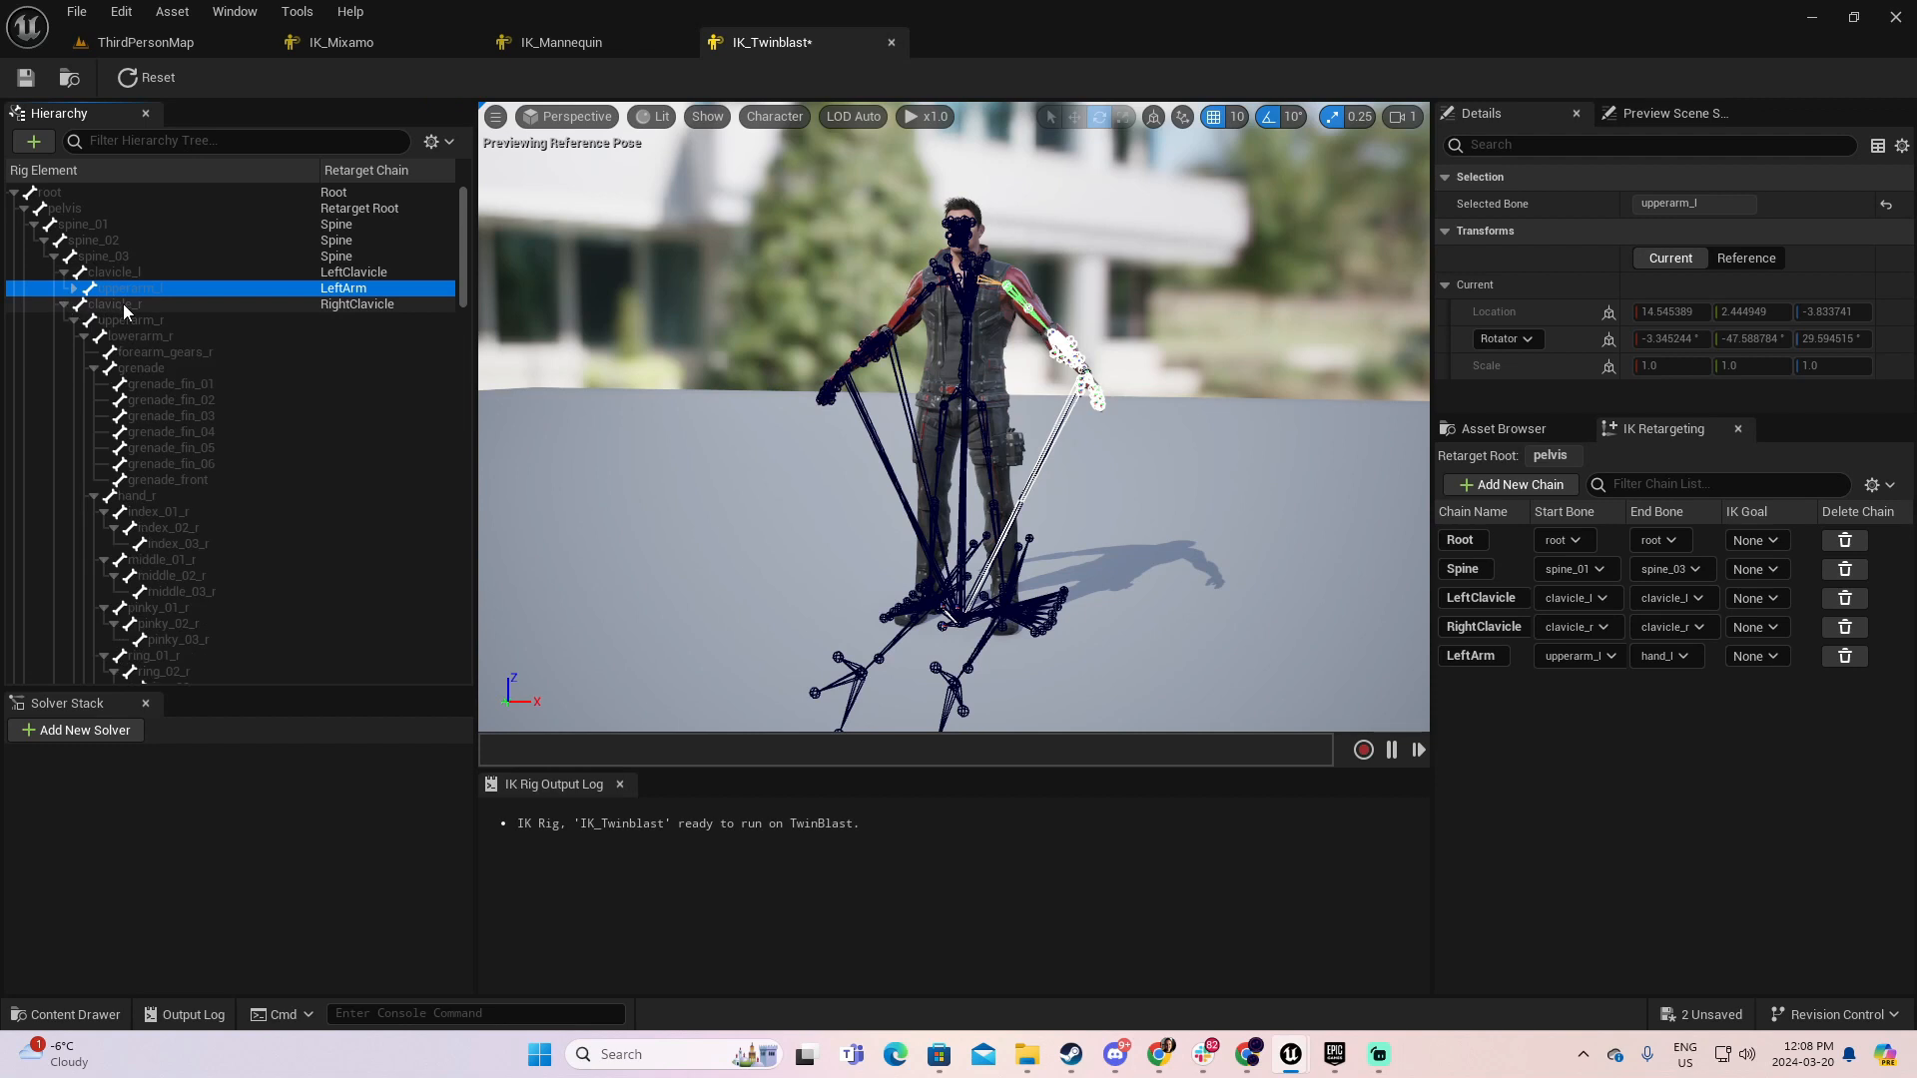
{"action": "left_click", "coordinate": [134, 322]}
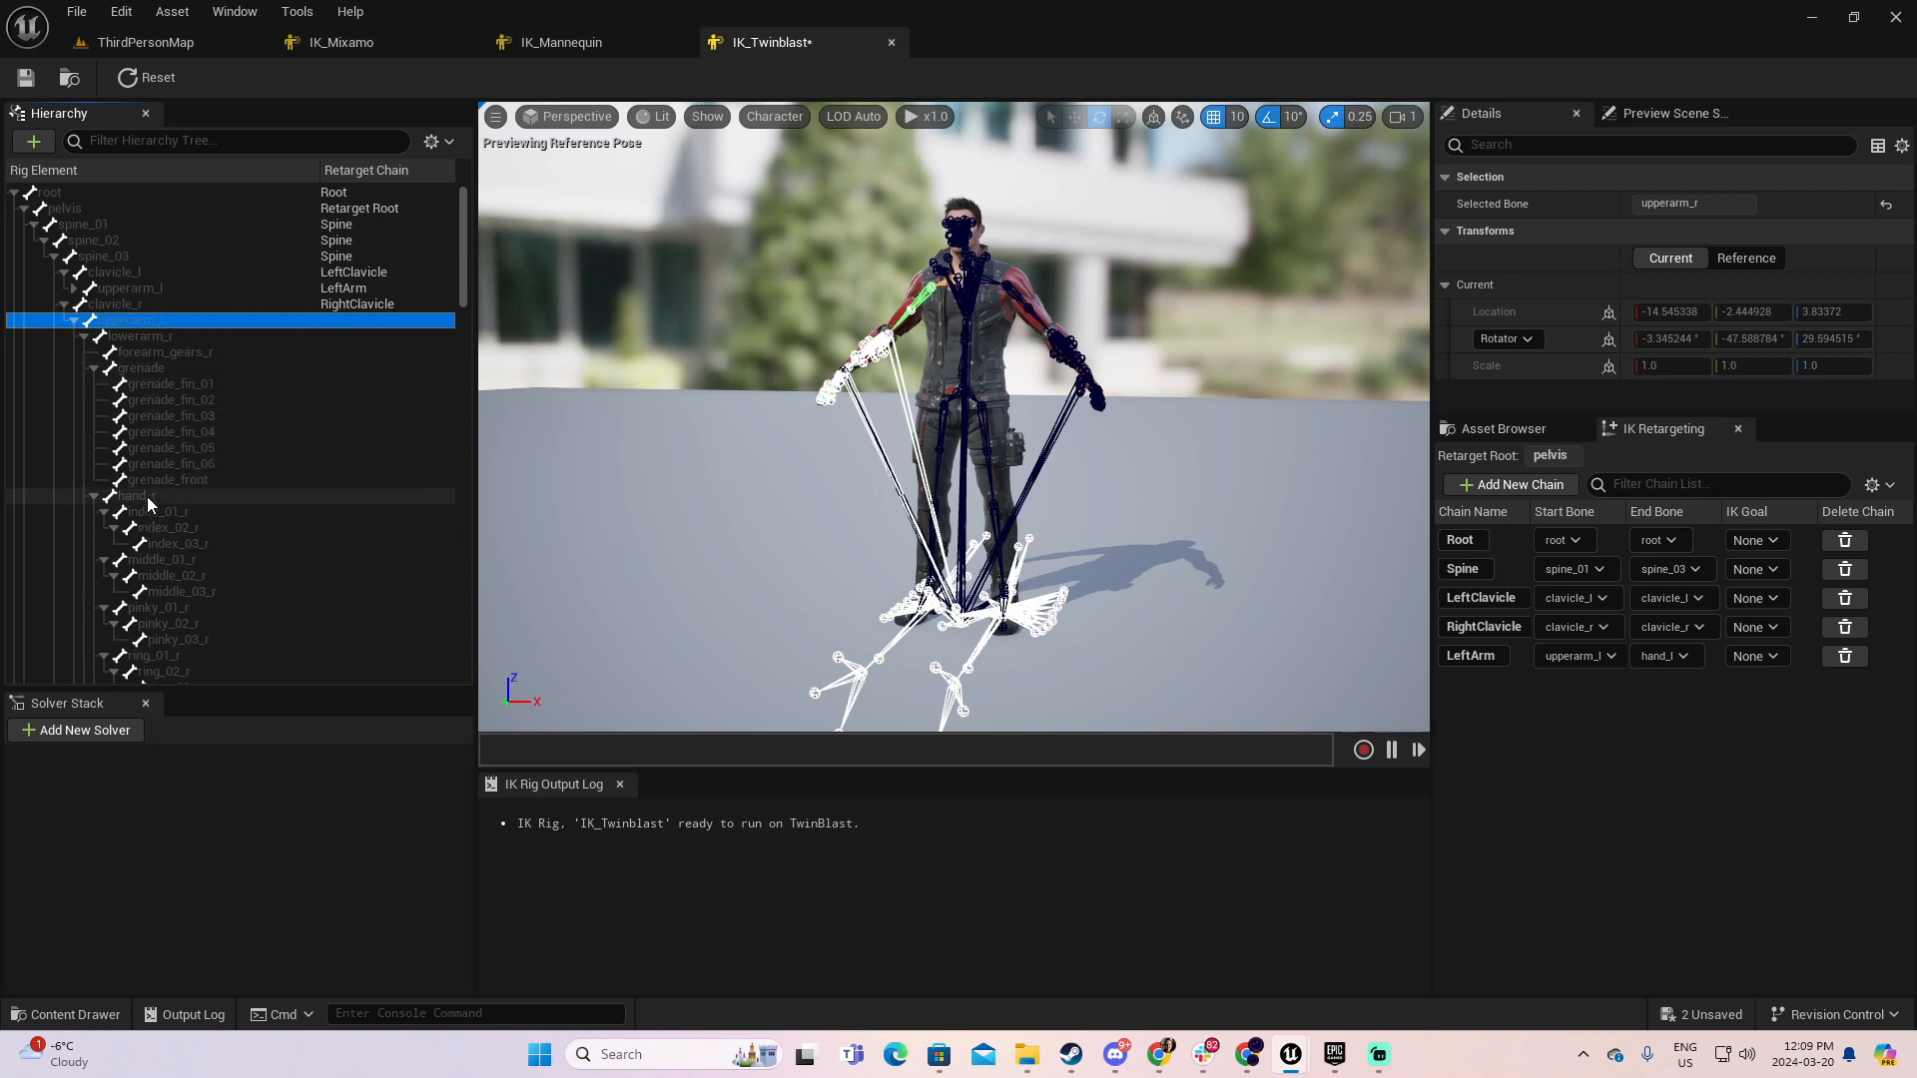
{"action": "right_click", "coordinate": [143, 324]}
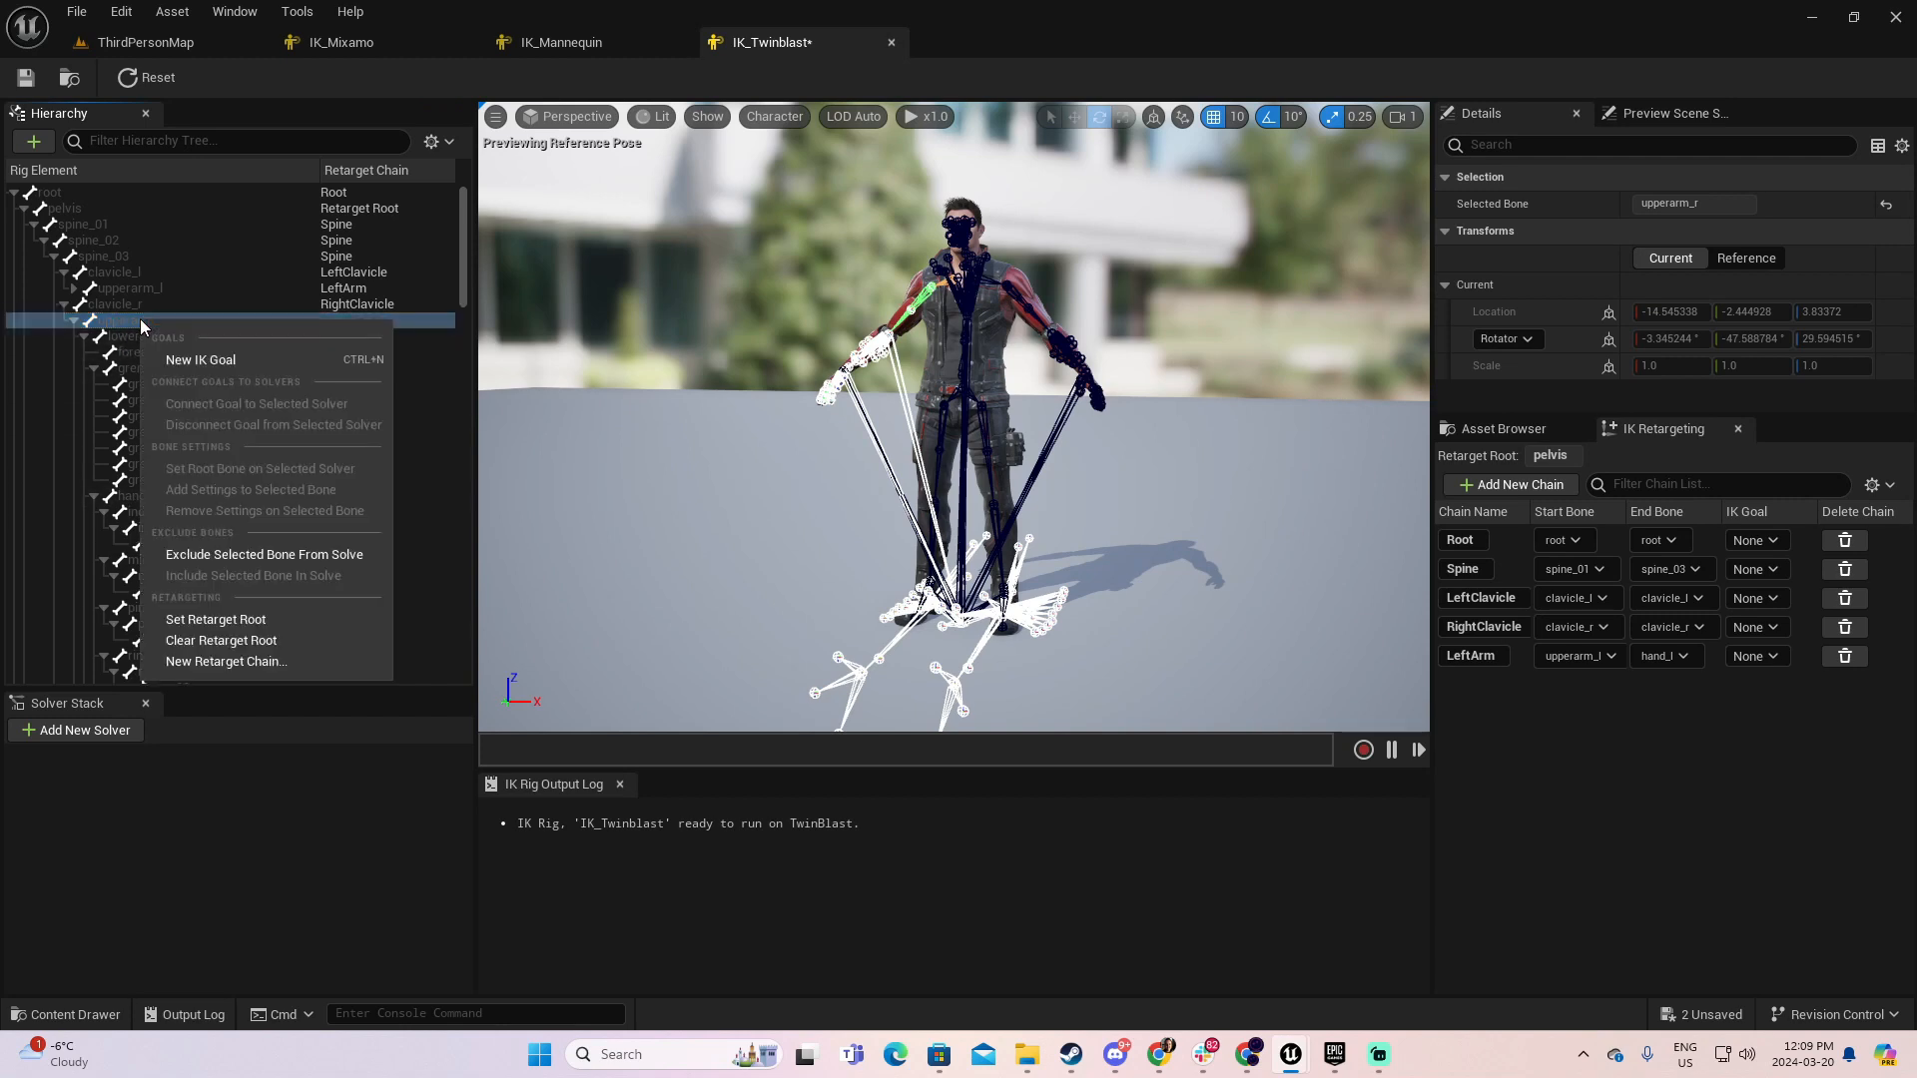
{"action": "left_click", "coordinate": [257, 663]}
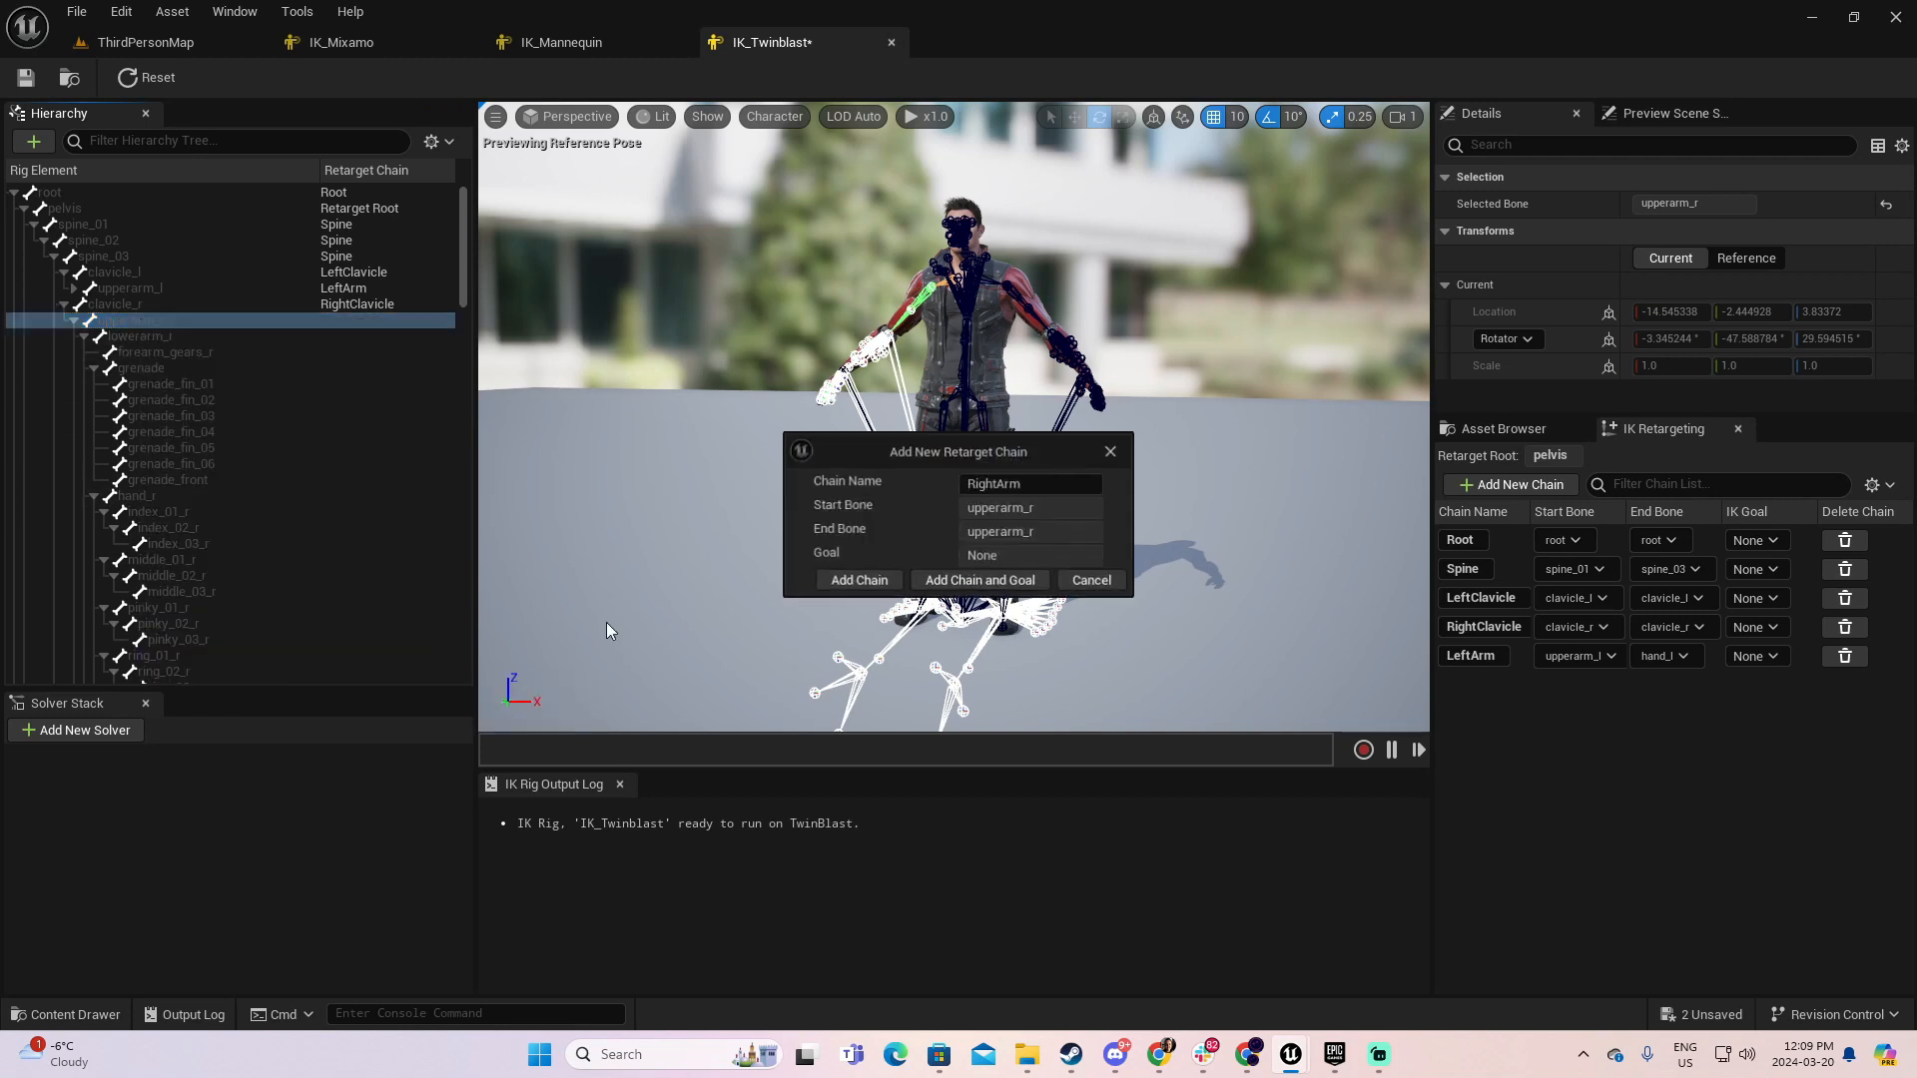
{"action": "left_click", "coordinate": [832, 583]}
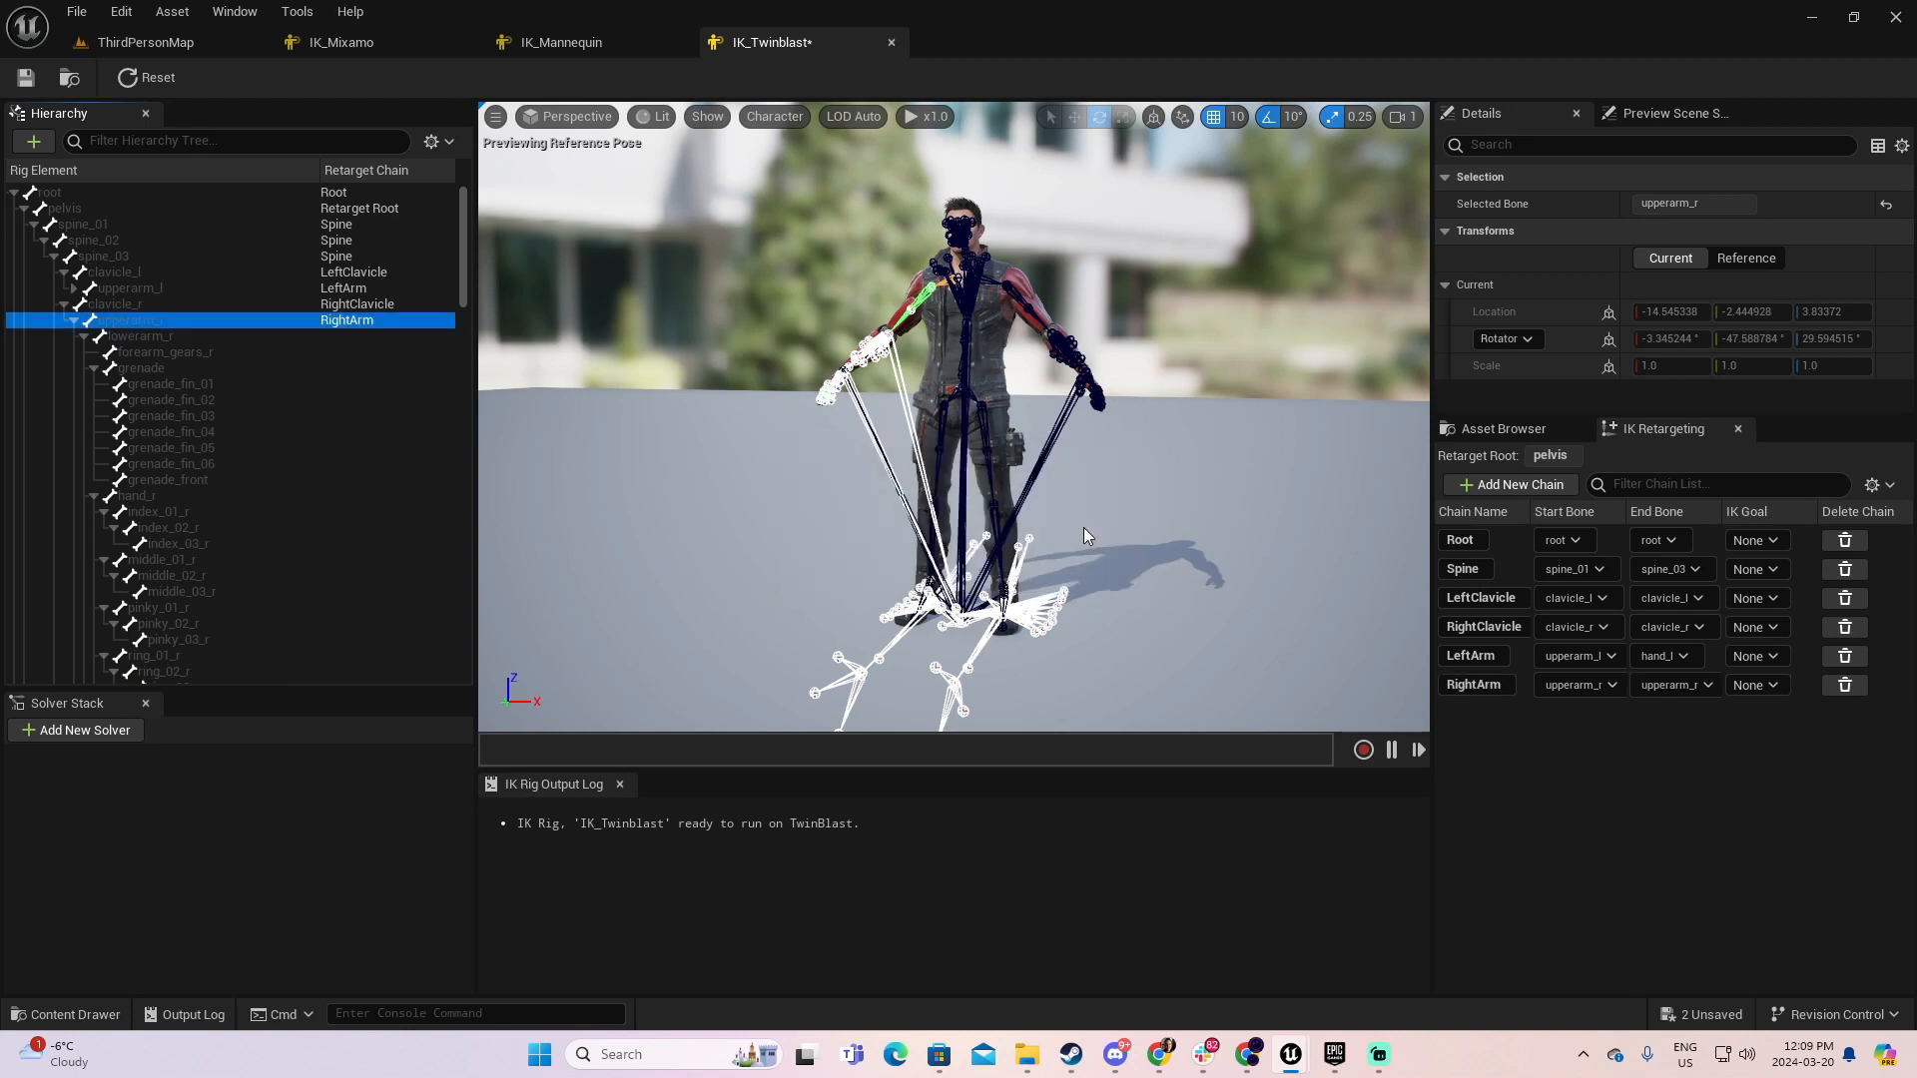
{"action": "left_click", "coordinate": [1702, 685]}
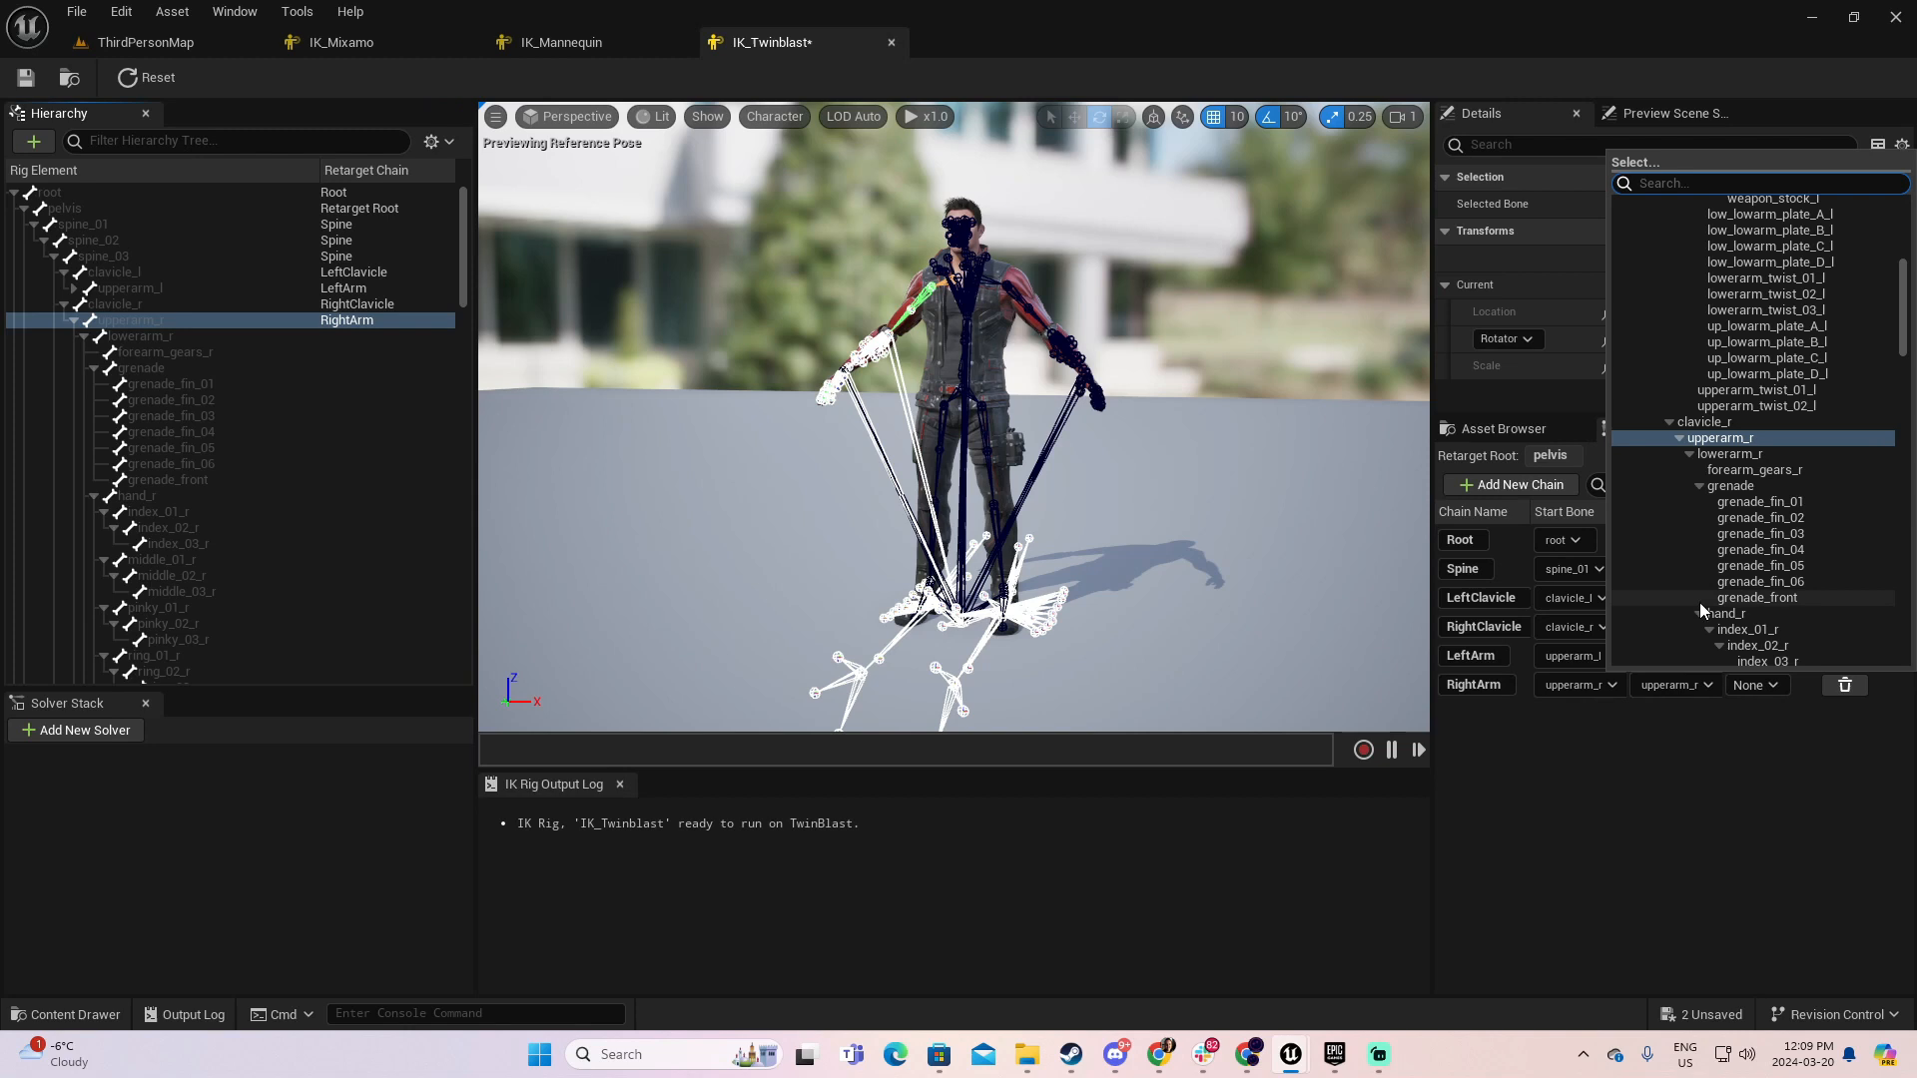
{"action": "left_click", "coordinate": [1712, 614]}
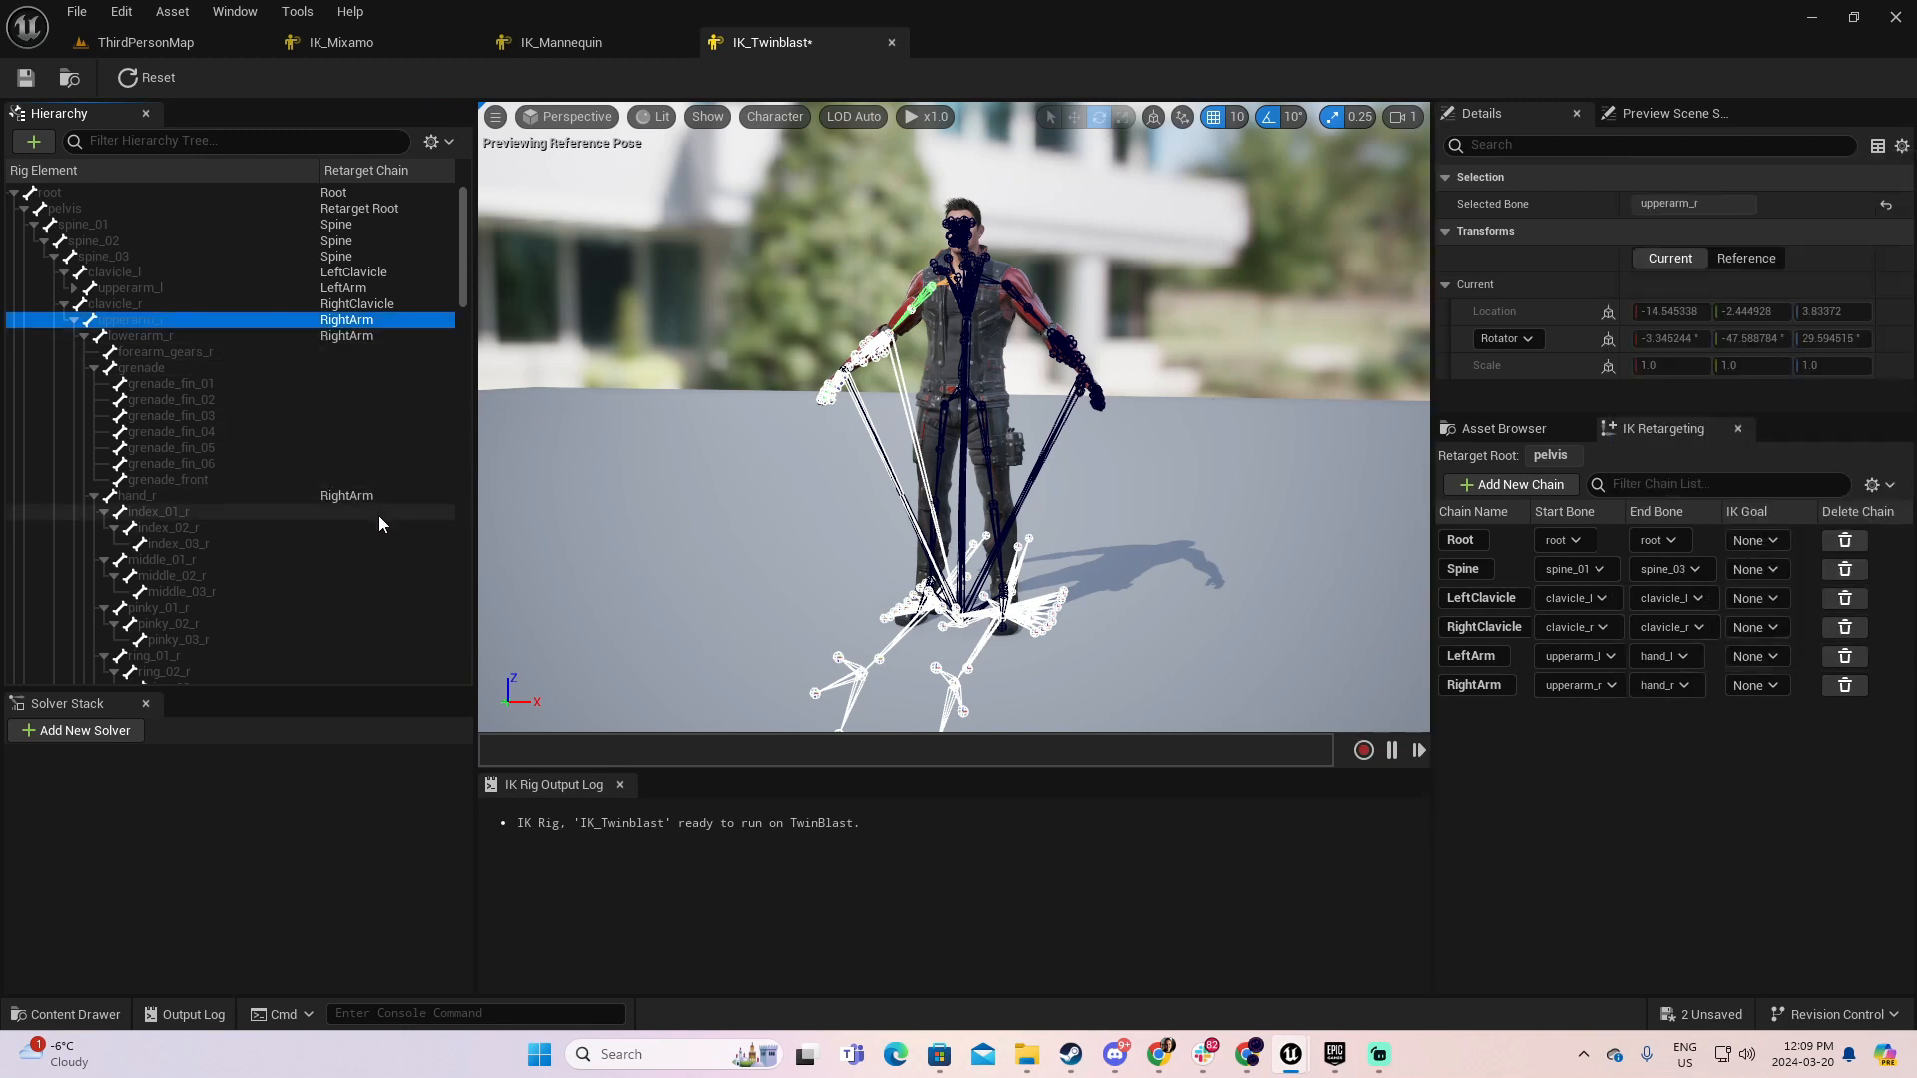
- Add a retarget chain named LeftIndex from index_01_l to index_03_l, without a goal
{"action": "left_click", "coordinate": [74, 320]}
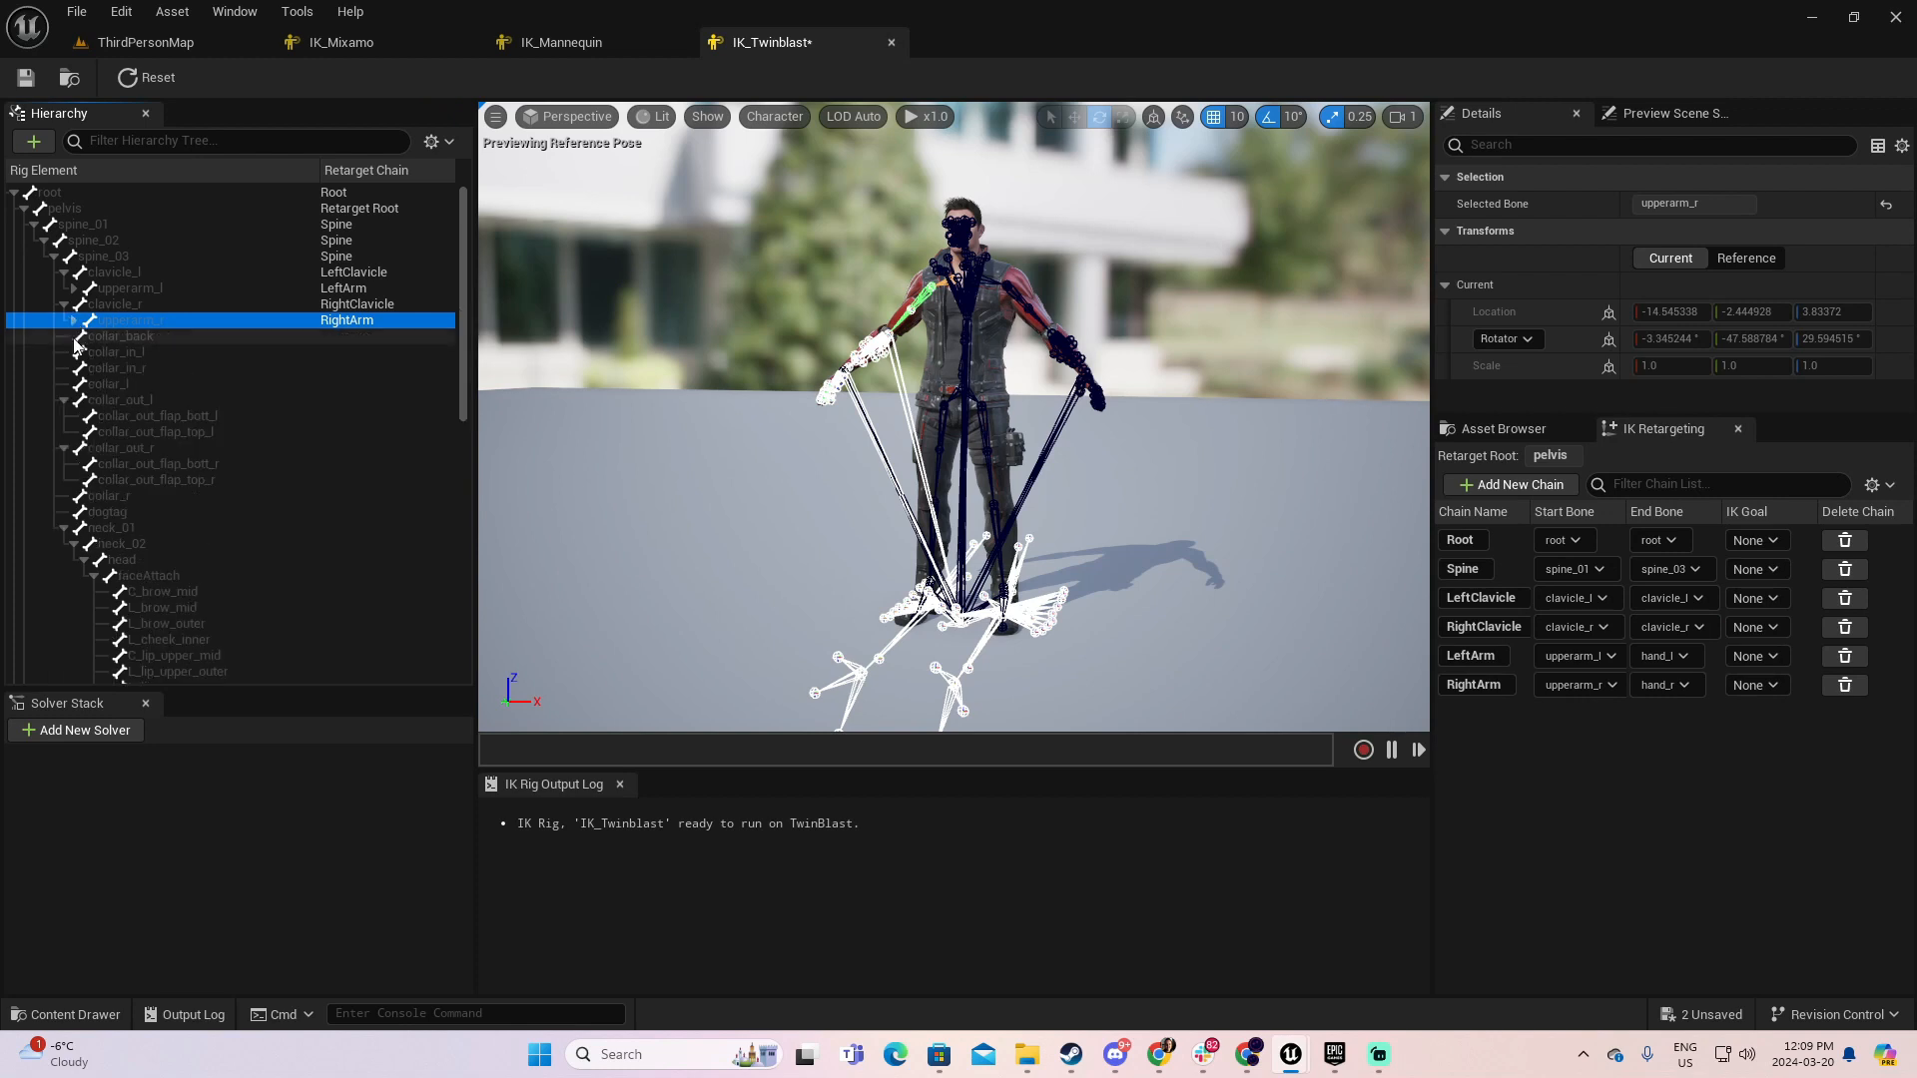
{"action": "left_click", "coordinate": [66, 305]}
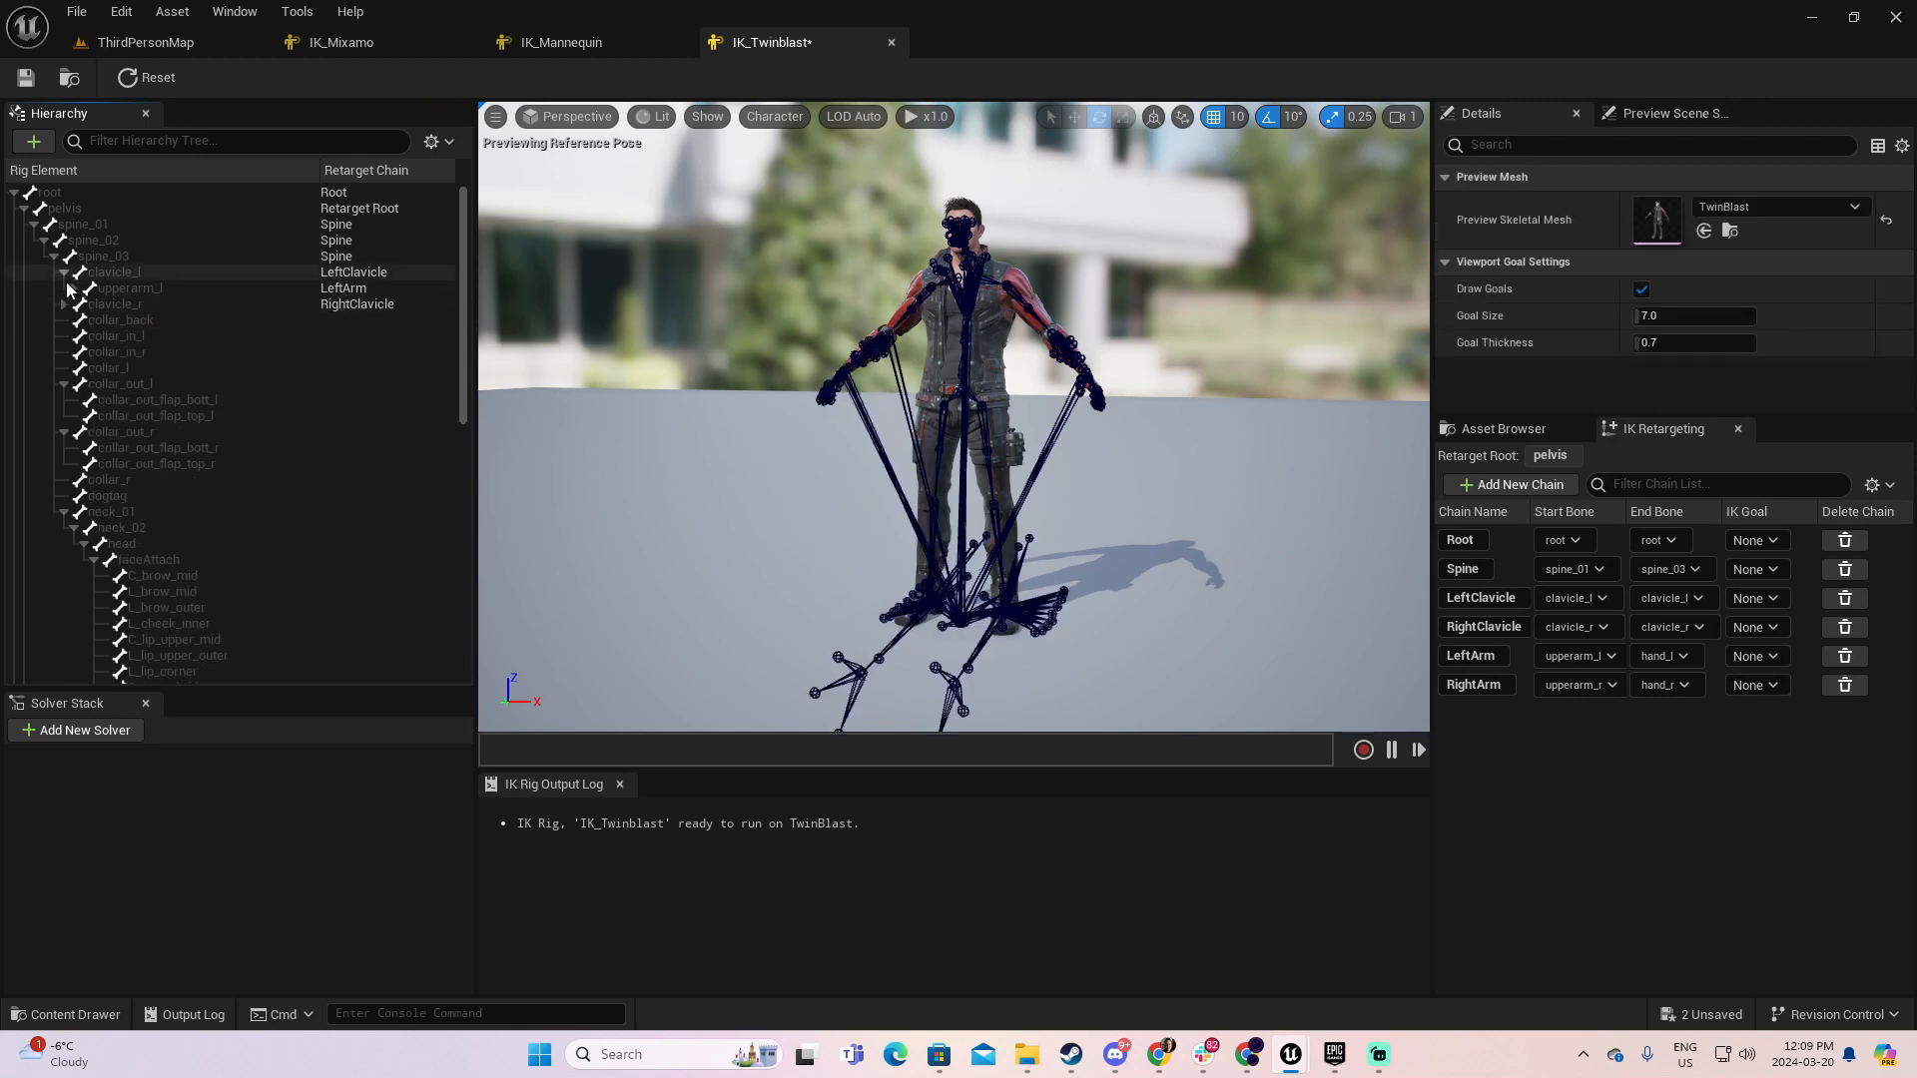
{"action": "left_click", "coordinate": [73, 289]}
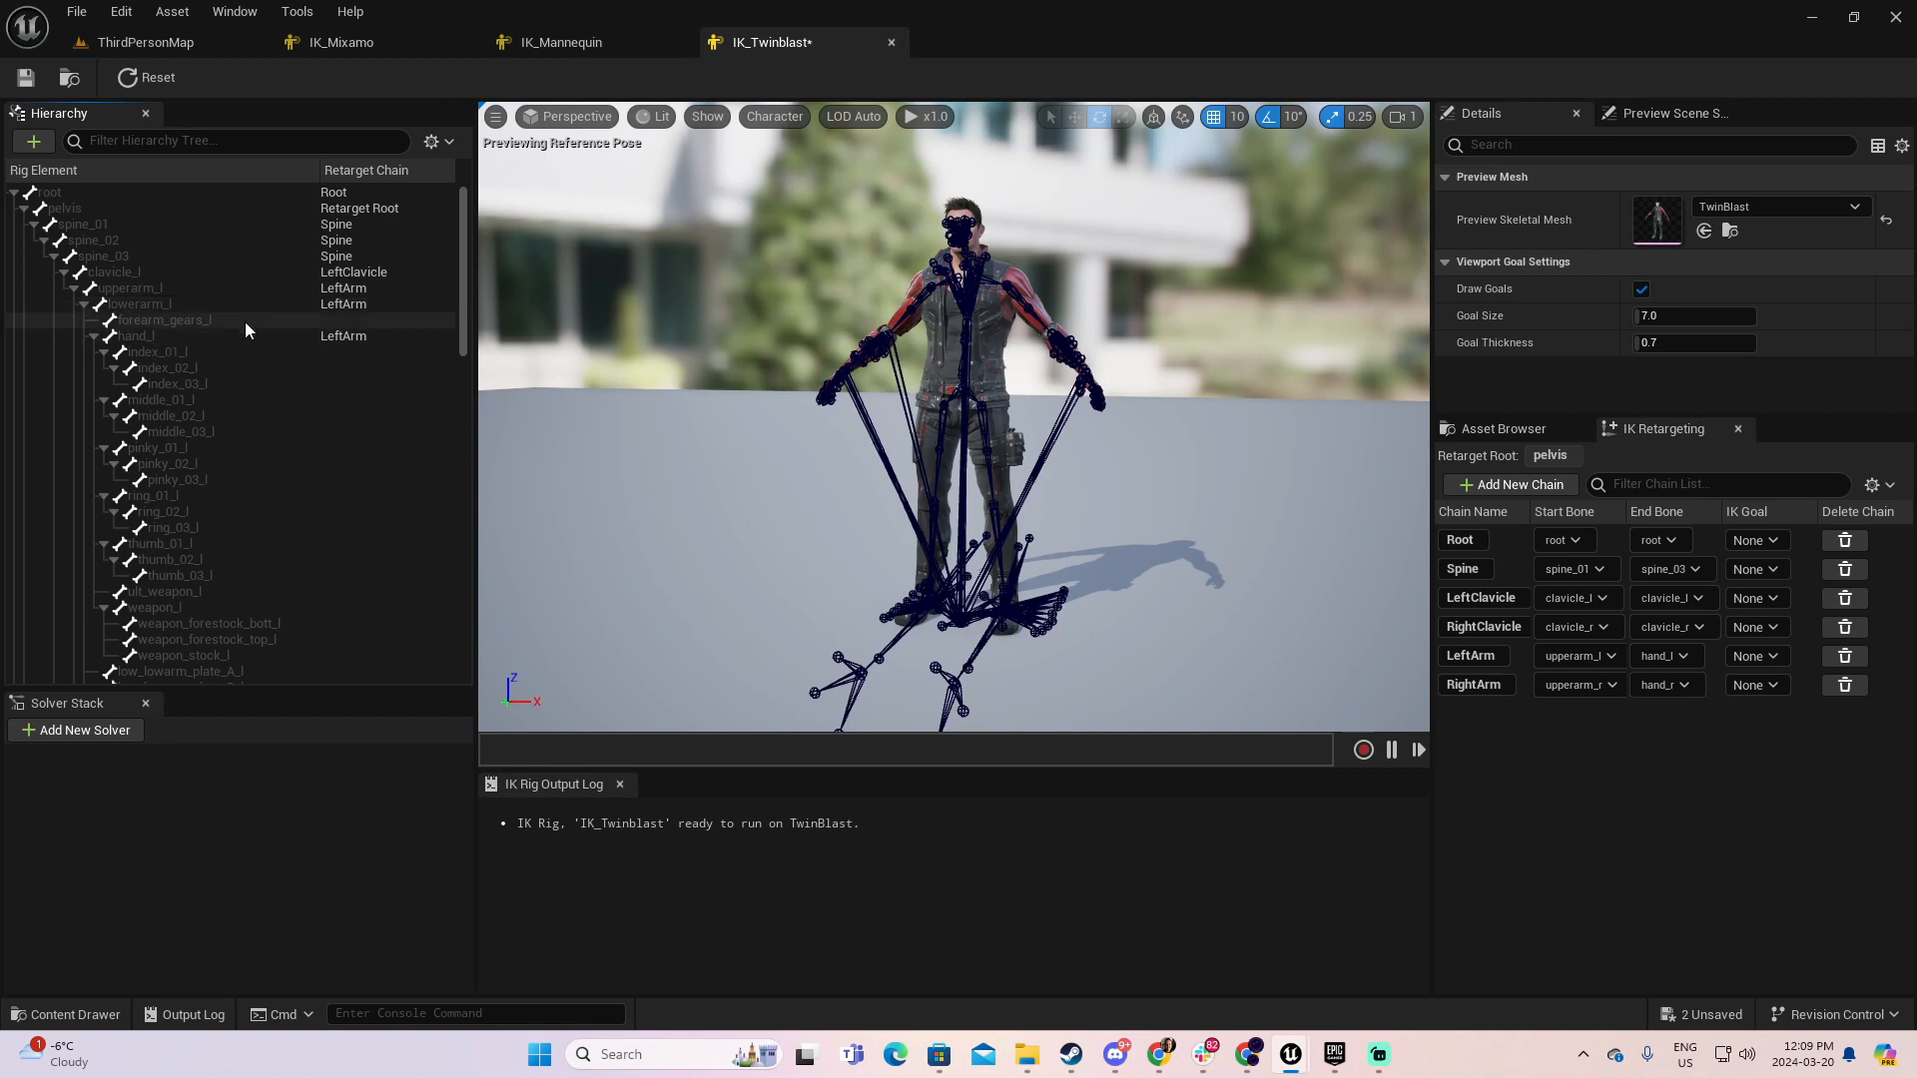
{"action": "left_click", "coordinate": [202, 352]}
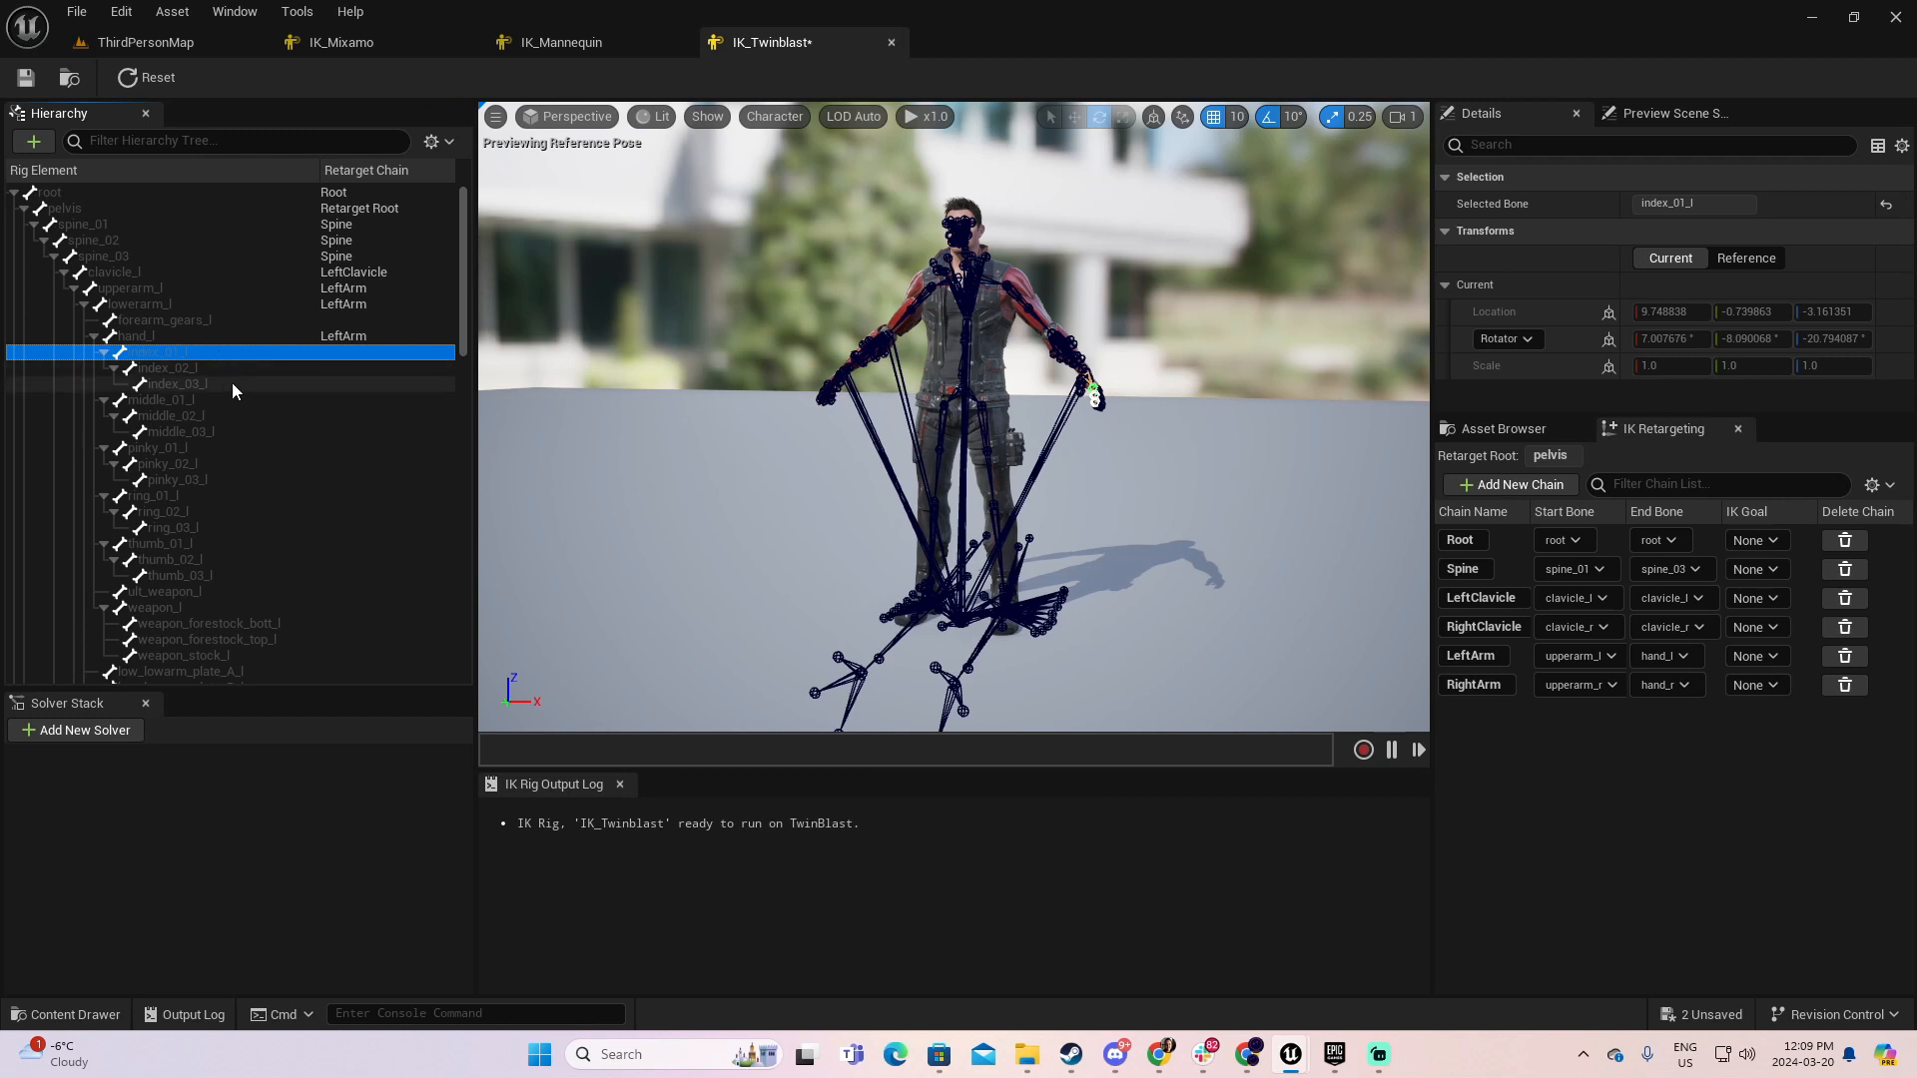
{"action": "left_click", "coordinate": [231, 381], "text": "shift"}
{"action": "right_click", "coordinate": [231, 382]}
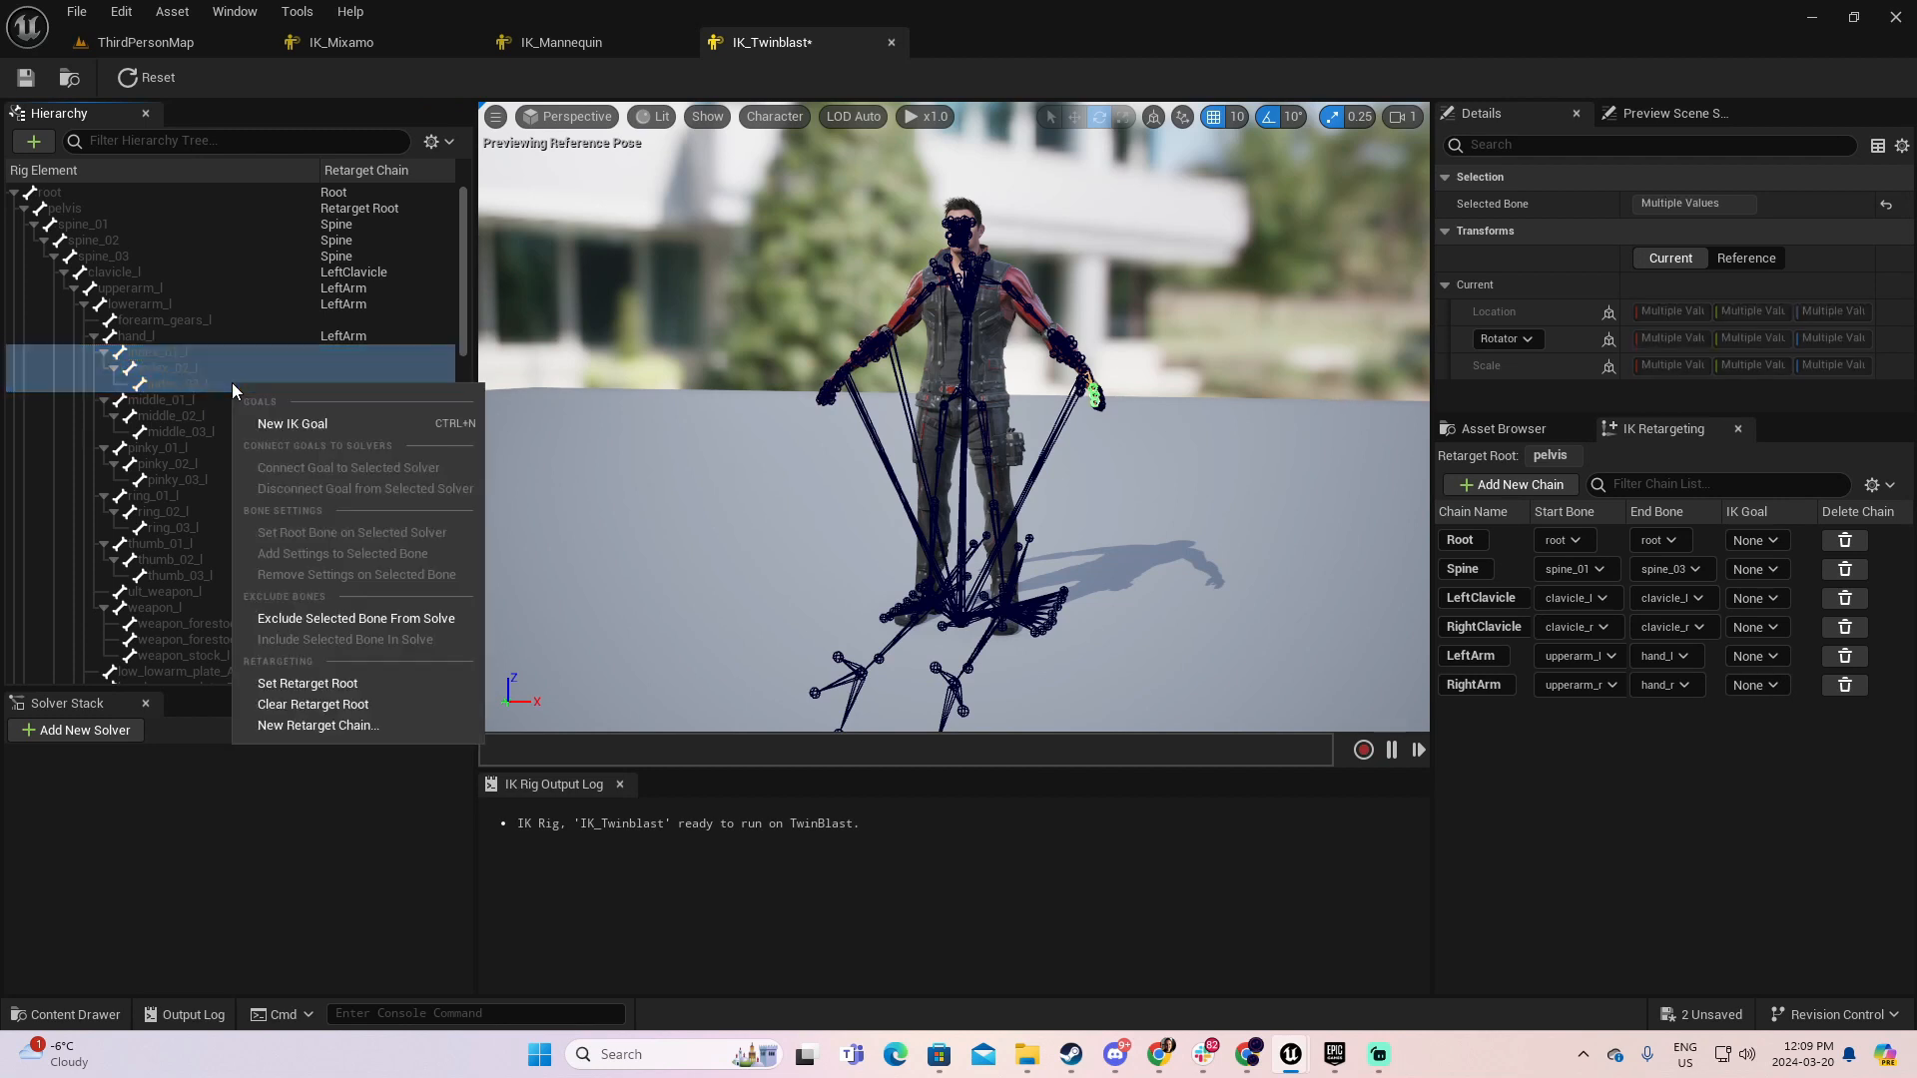
{"action": "left_click", "coordinate": [331, 728]}
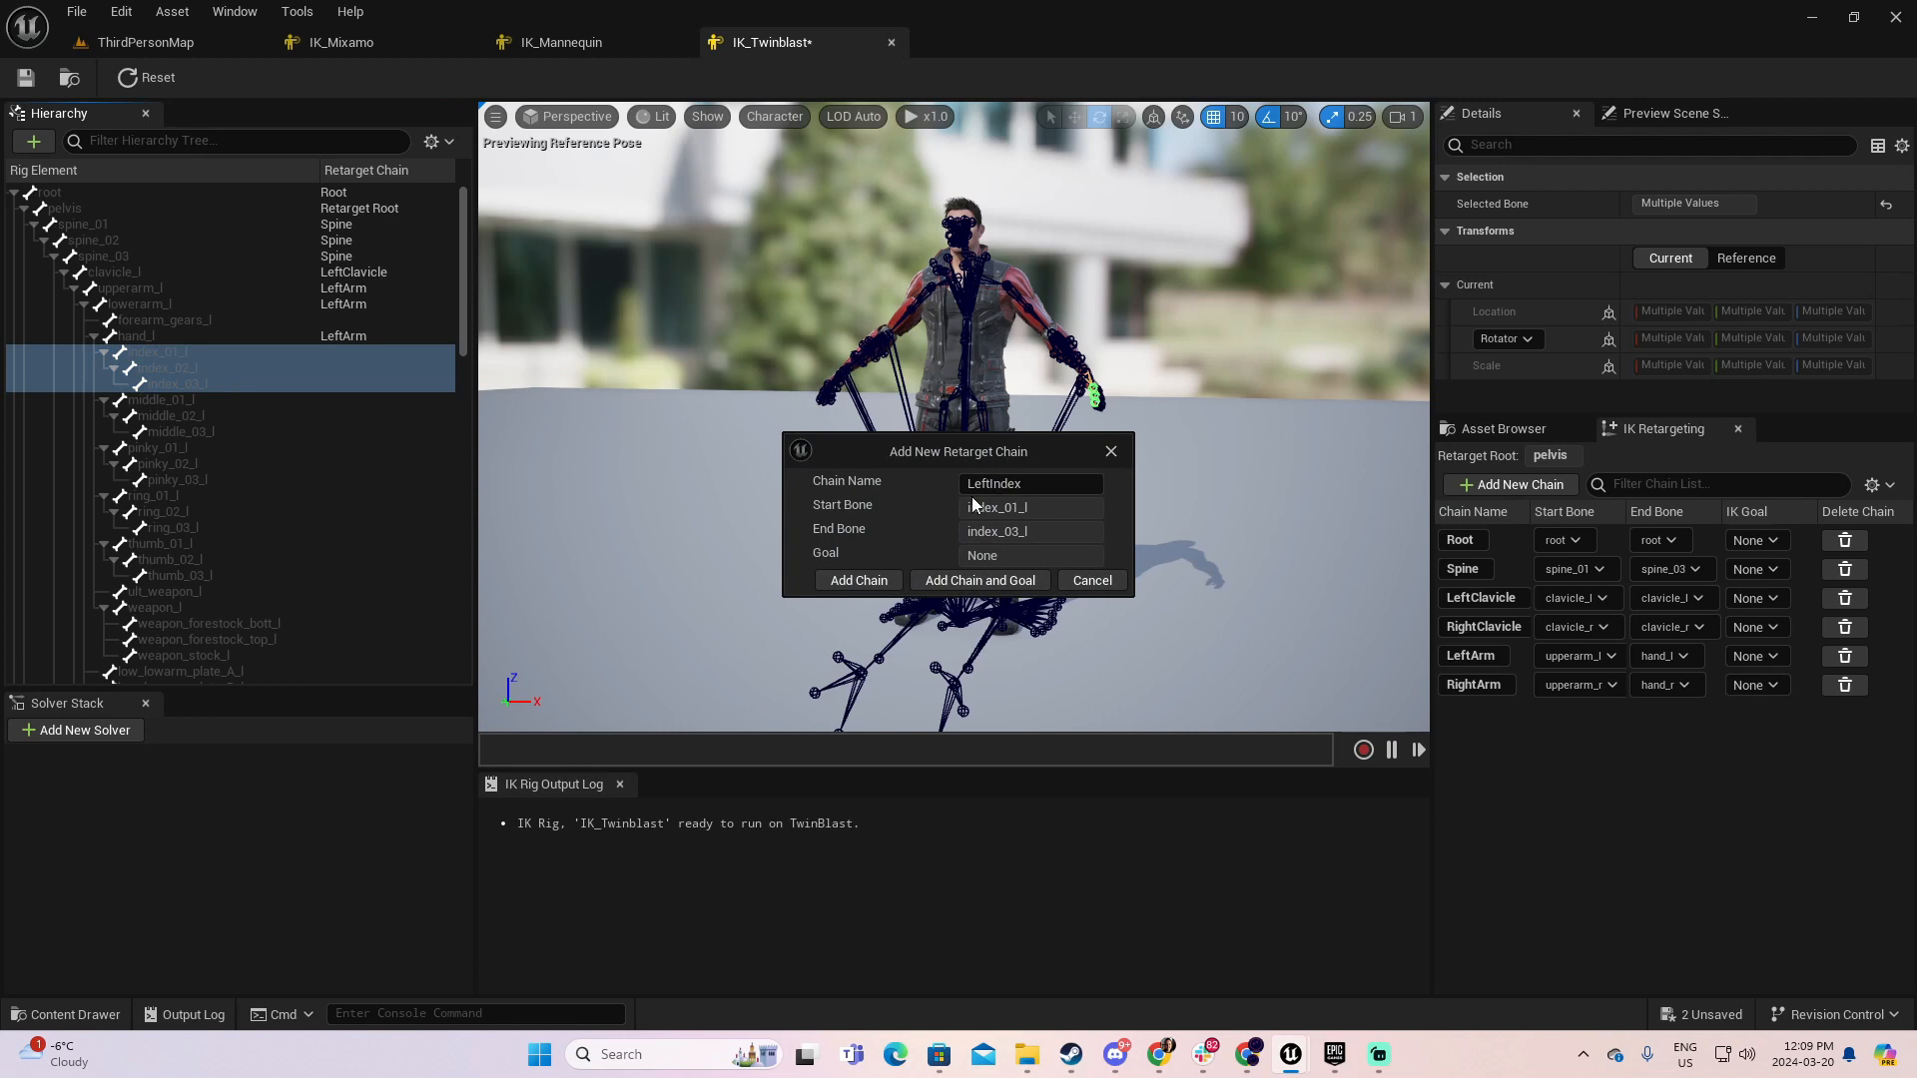
{"action": "left_click", "coordinate": [865, 580]}
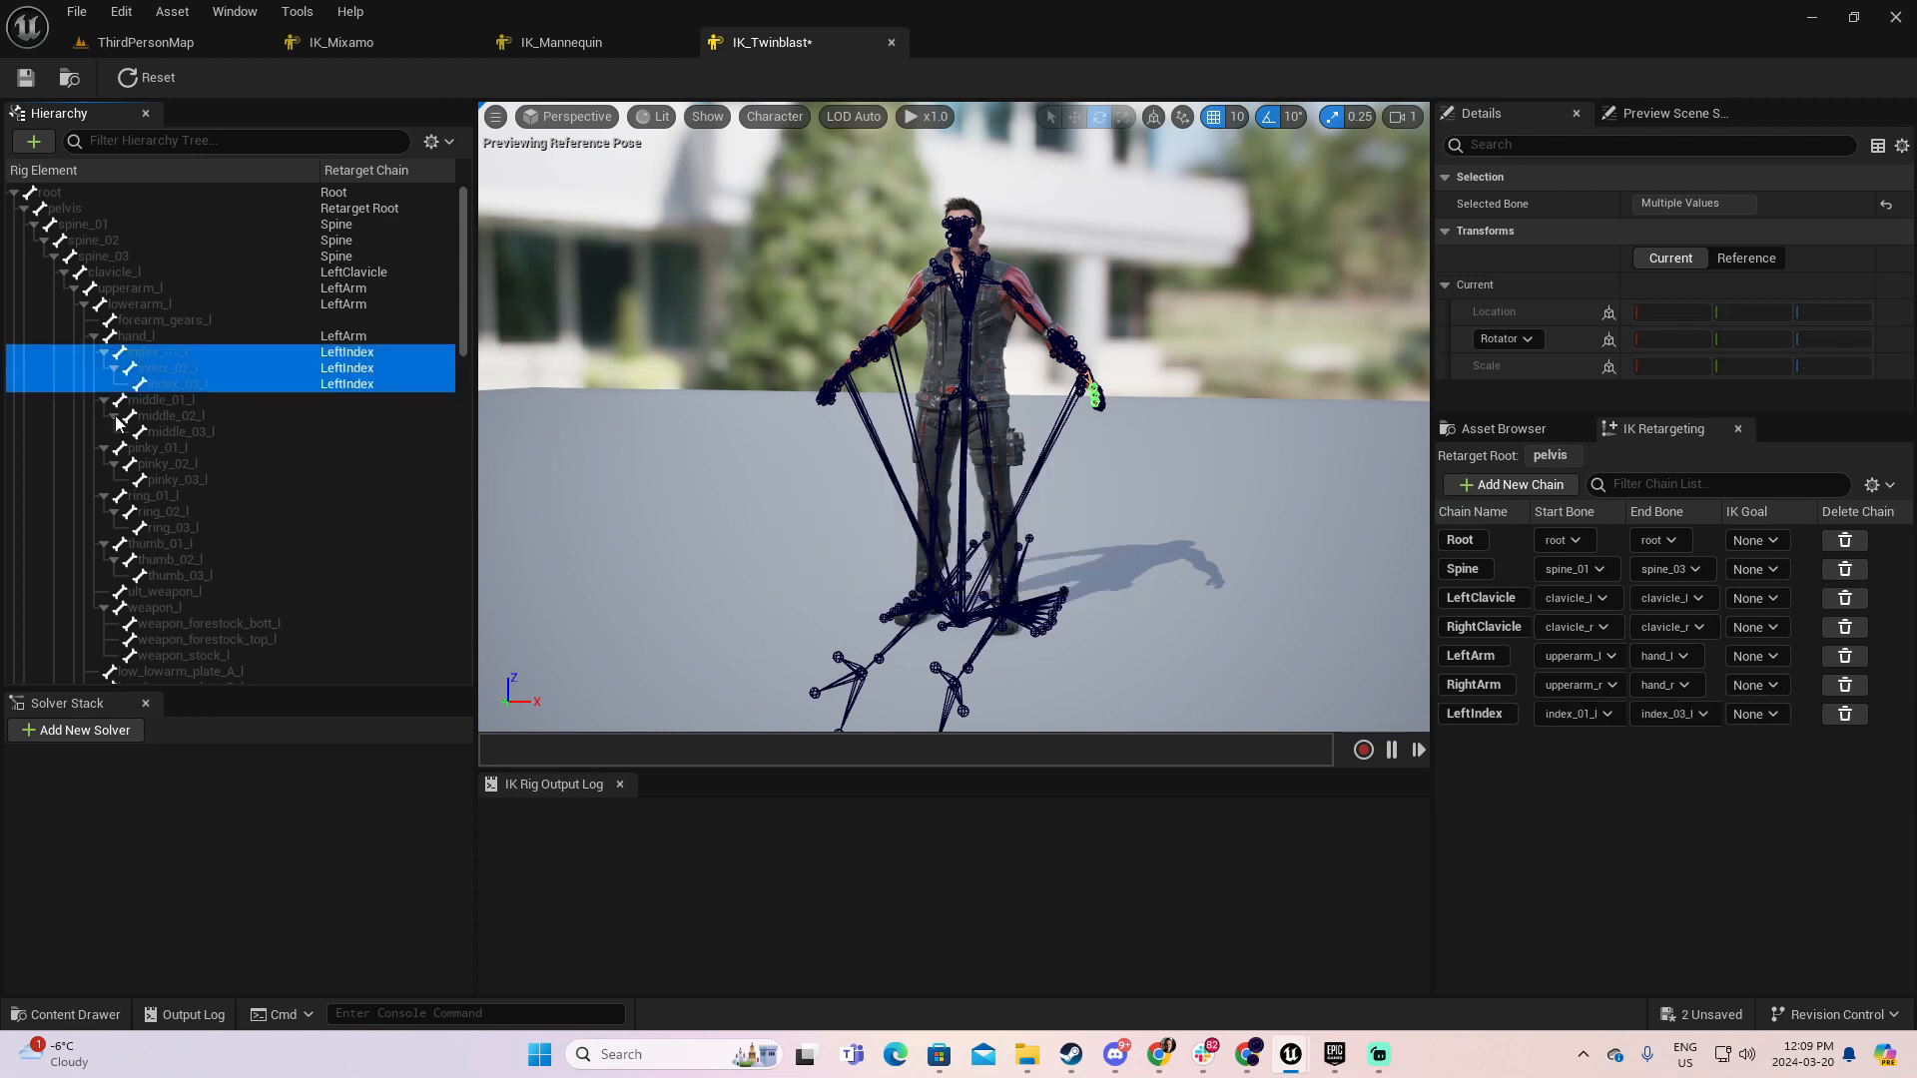
- Add a retarget chain named LeftMiddle from middle_01_l to middle_03_l, without a goal
{"action": "left_click", "coordinate": [160, 399]}
{"action": "left_click", "coordinate": [190, 434], "text": "shift"}
{"action": "right_click", "coordinate": [189, 434]}
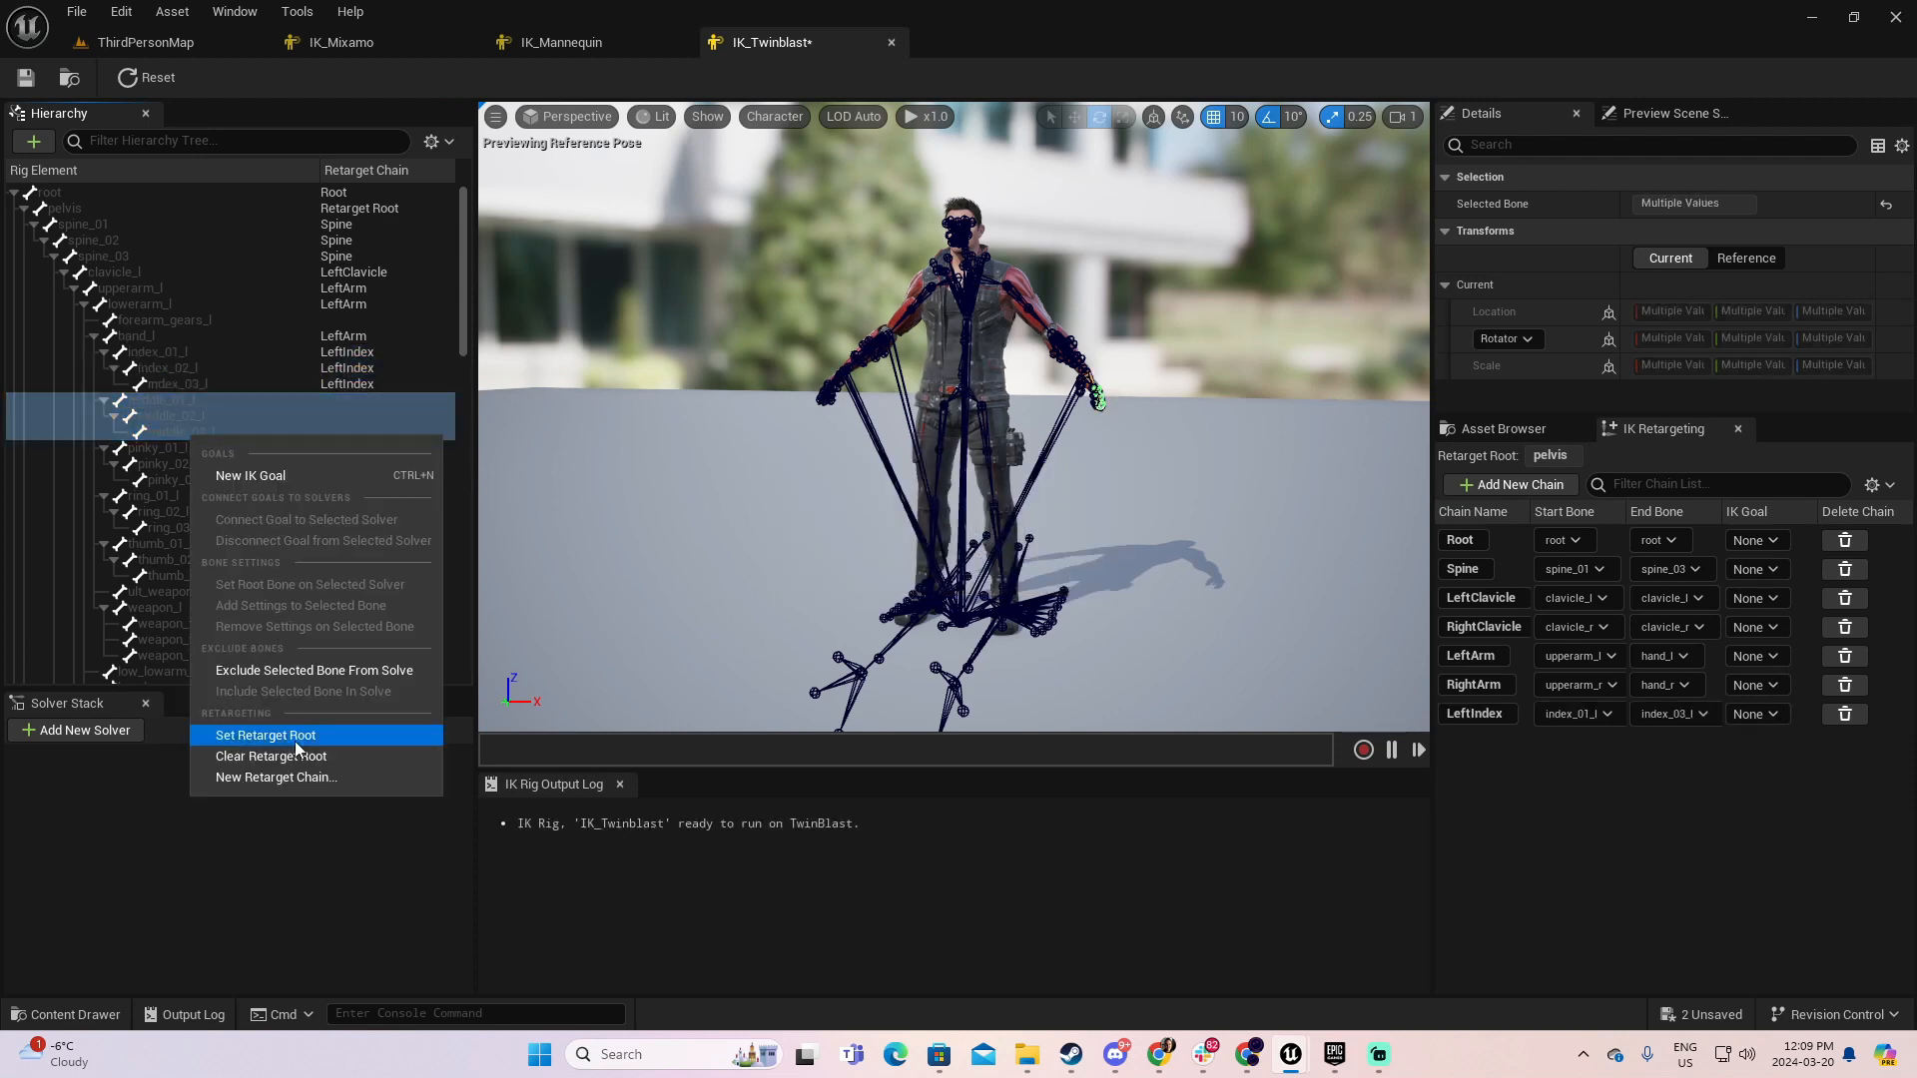
{"action": "left_click", "coordinate": [310, 777]}
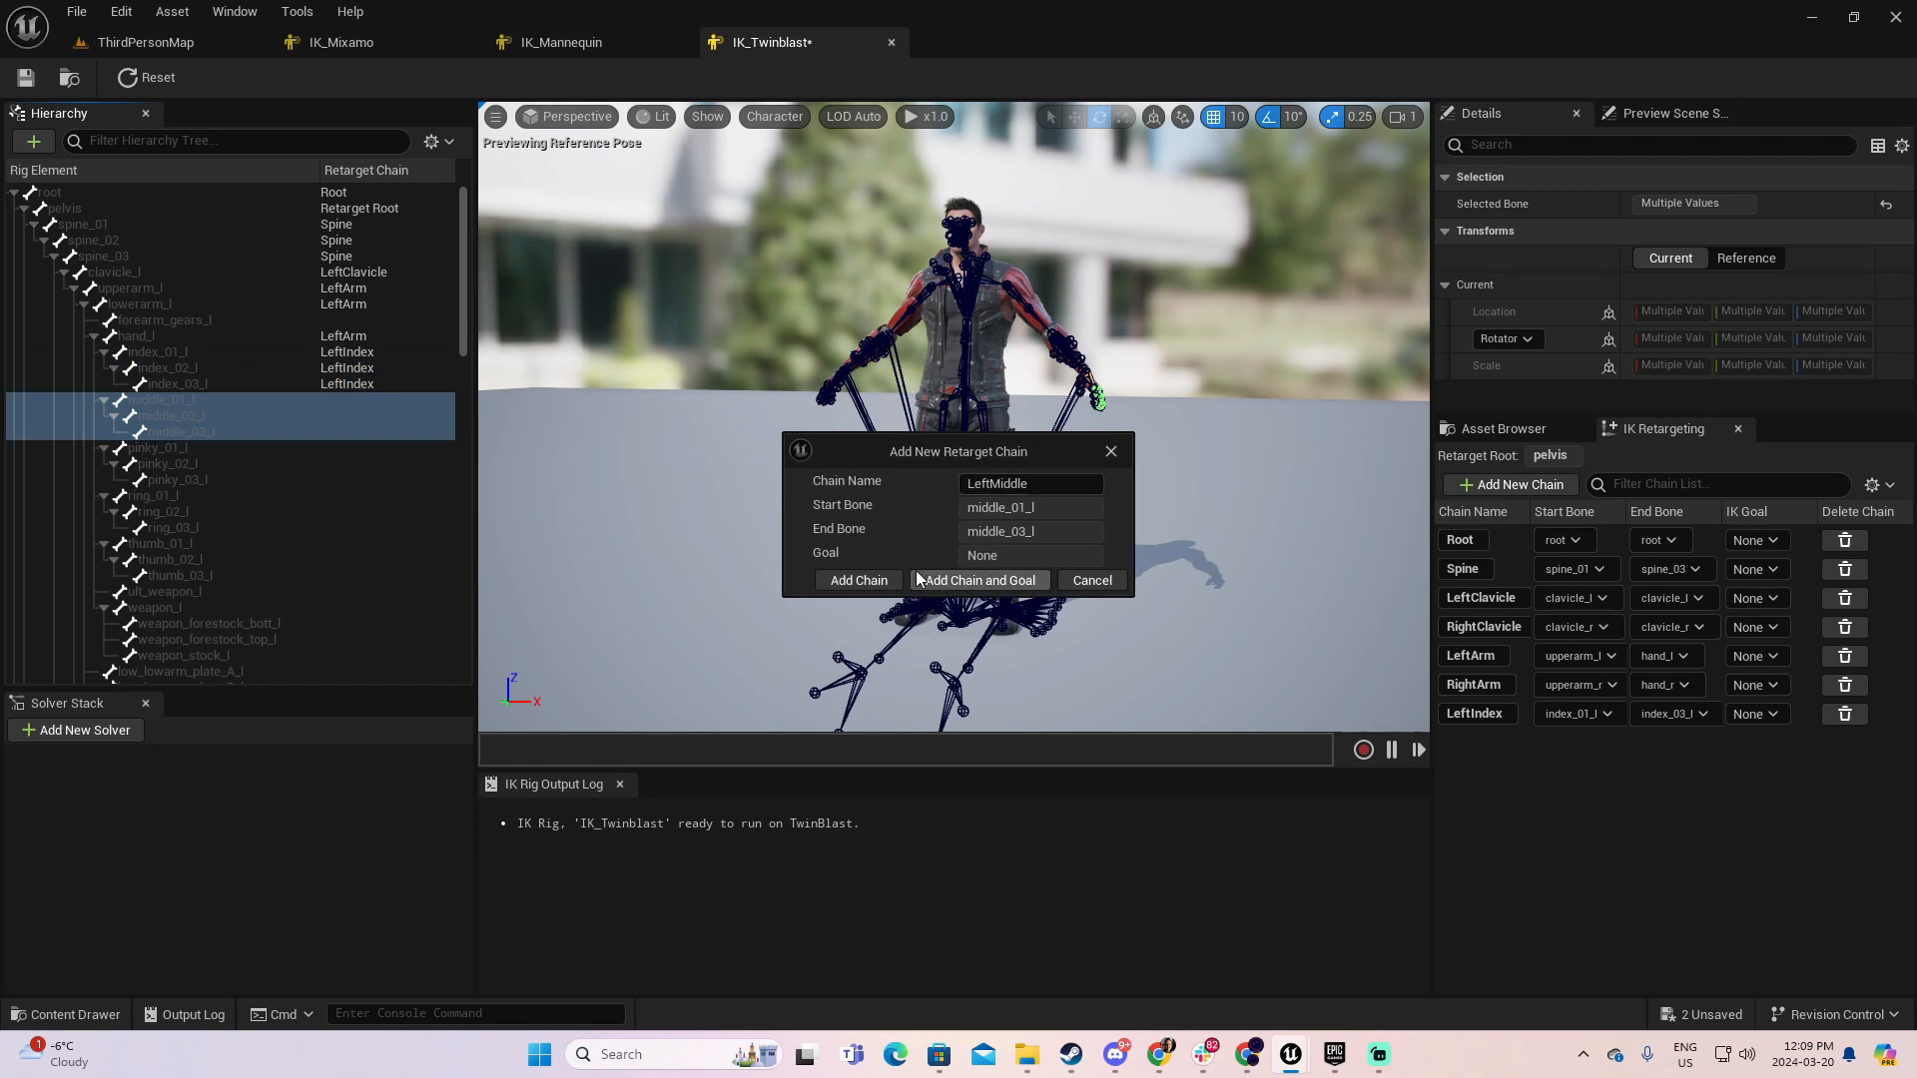
{"action": "left_click", "coordinate": [859, 580]}
- Add a retarget chain named LeftPinky from pinky_01_l to pinky_03_l, without a goal
{"action": "left_click", "coordinate": [153, 449]}
{"action": "left_click", "coordinate": [195, 477], "text": "shift"}
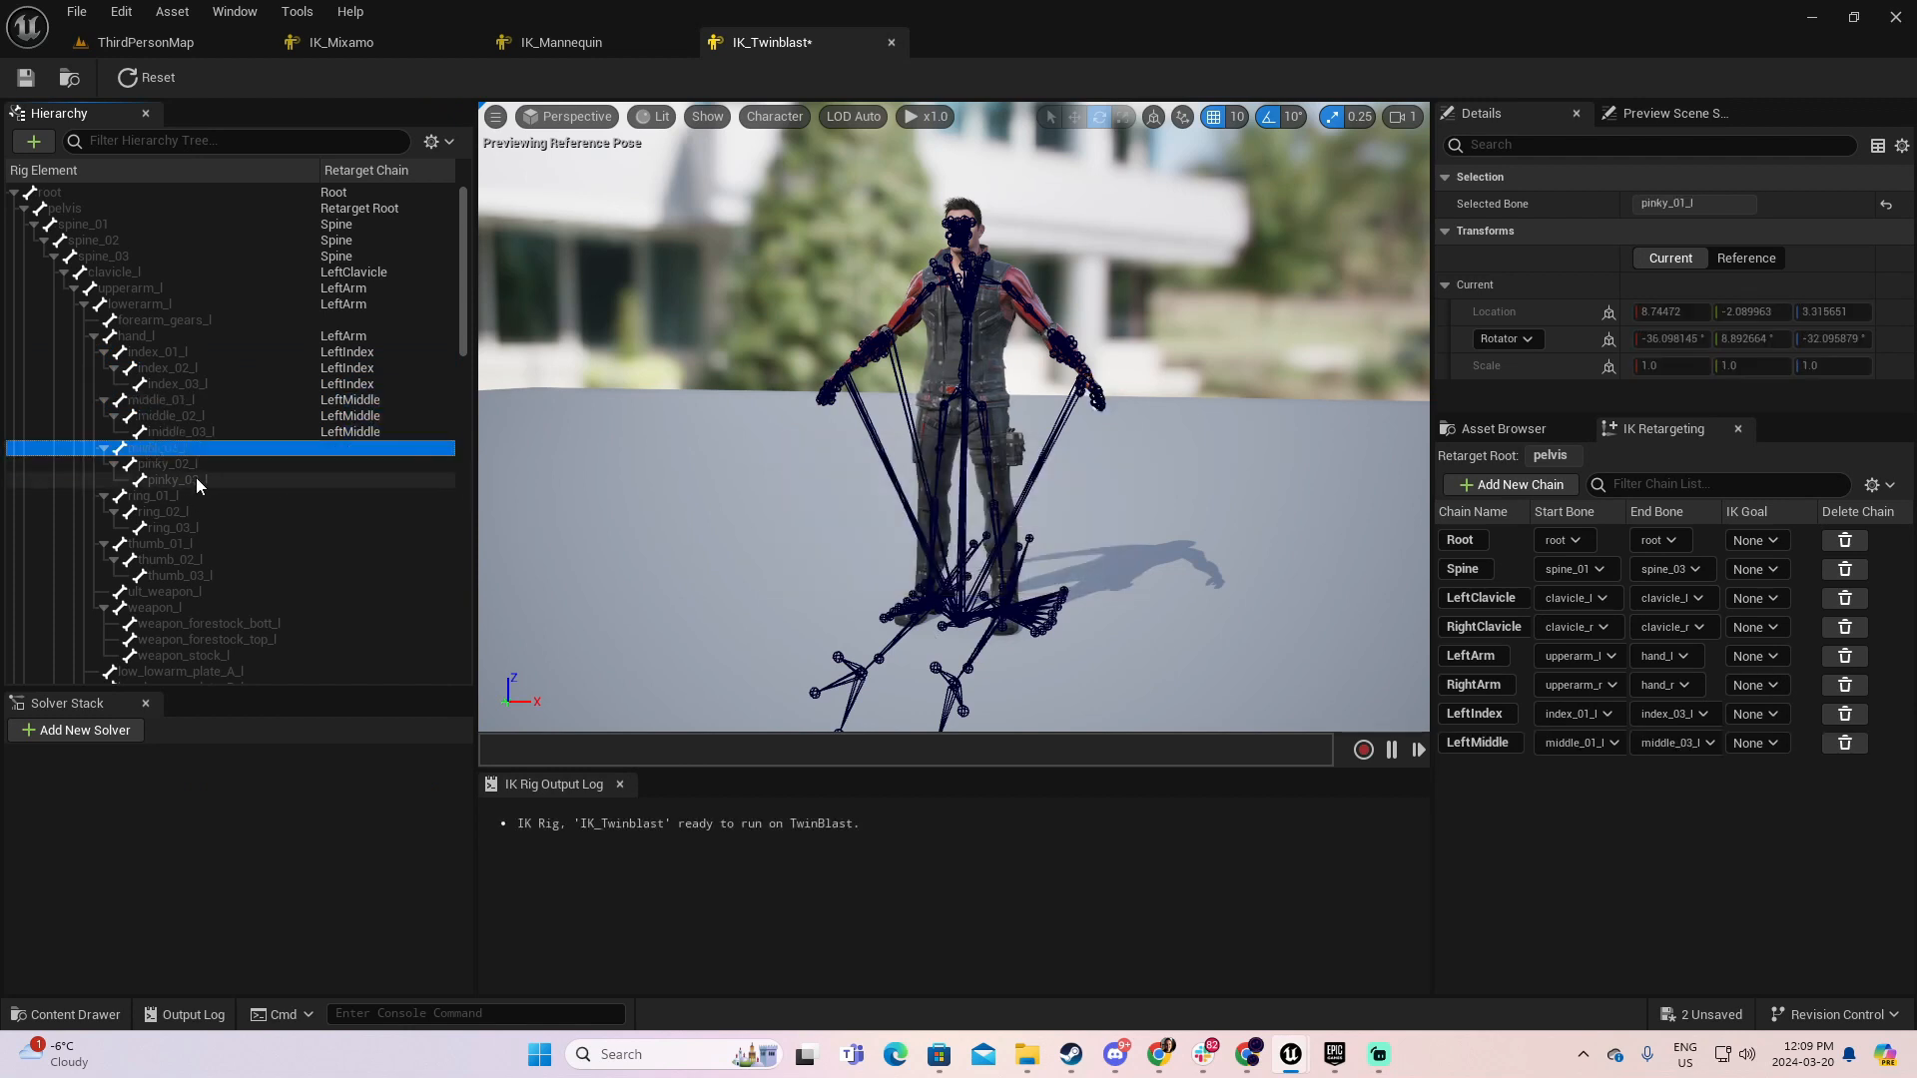
{"action": "right_click", "coordinate": [196, 477]}
{"action": "left_click", "coordinate": [304, 819]}
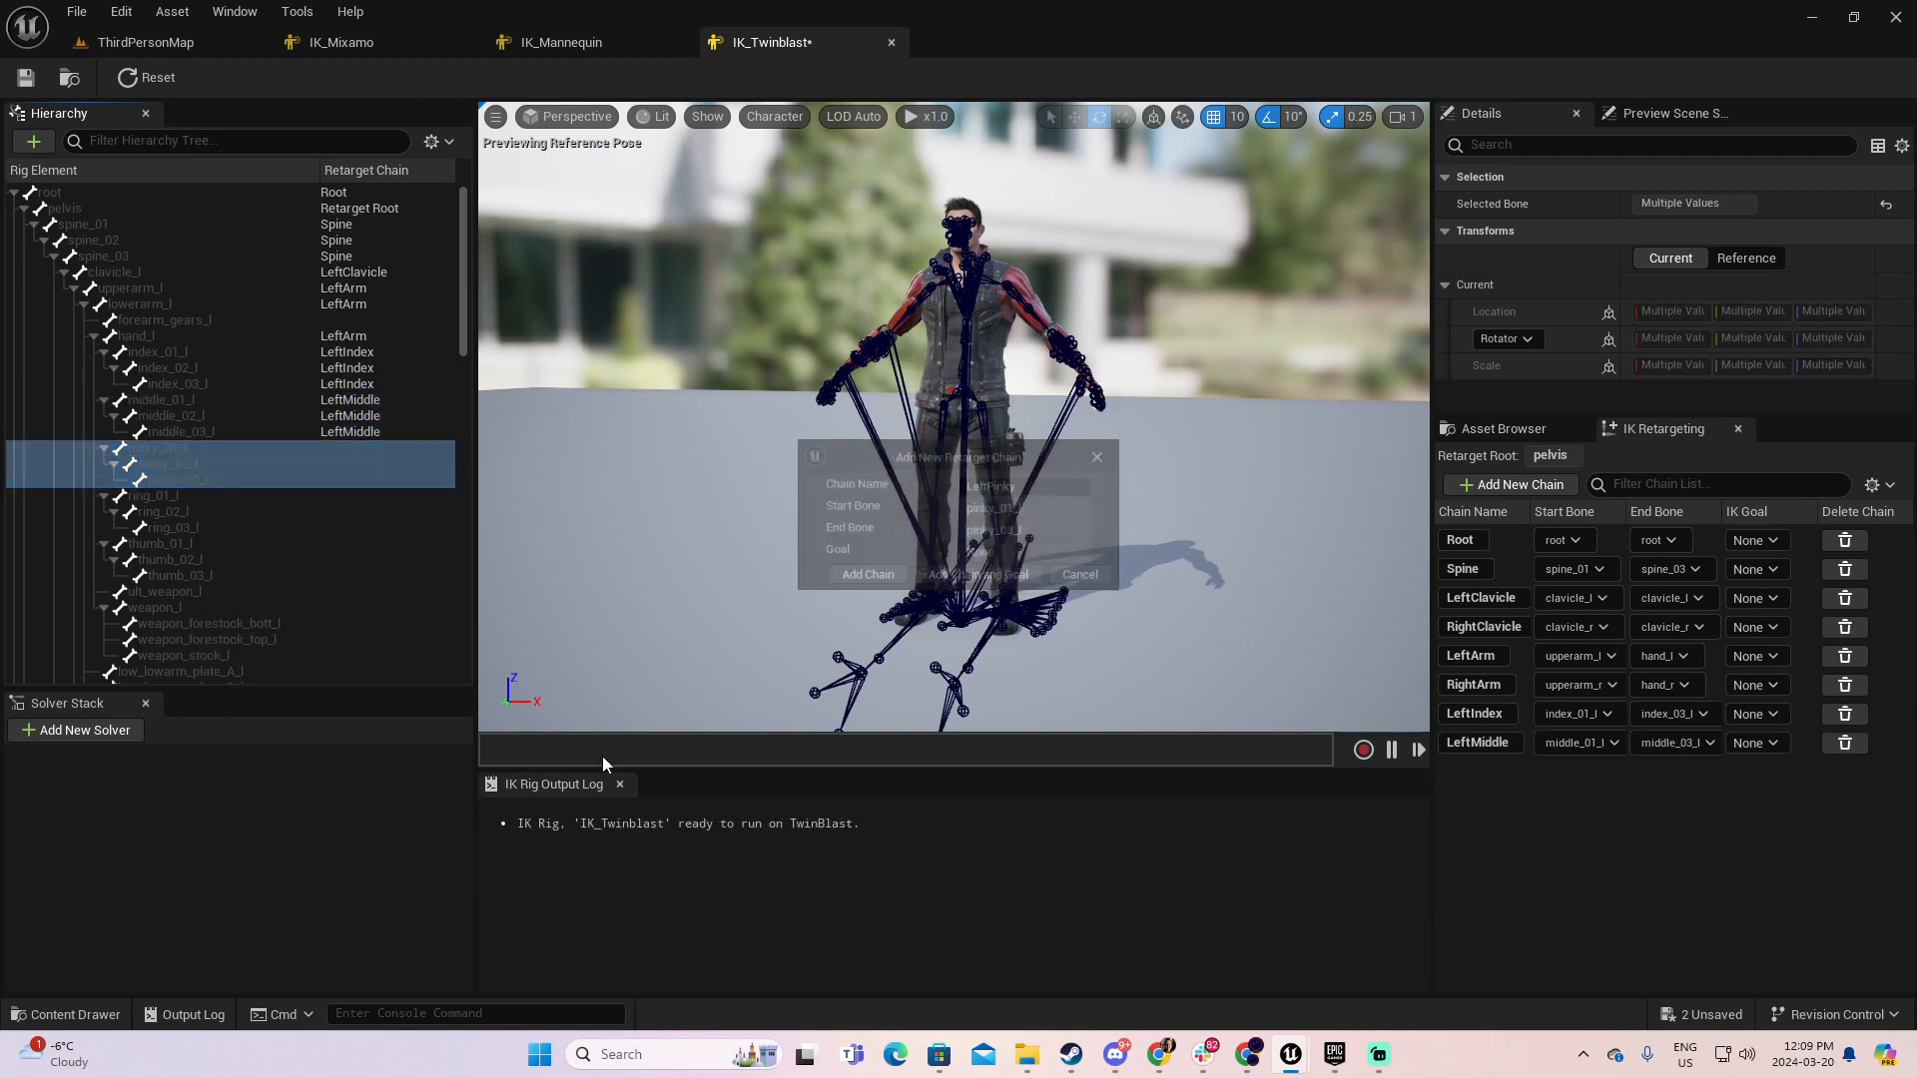
{"action": "left_click", "coordinate": [861, 579]}
- Add a retarget chain named LeftRing from ring_01_l to ring_03_l, without a goal
{"action": "left_click", "coordinate": [192, 493]}
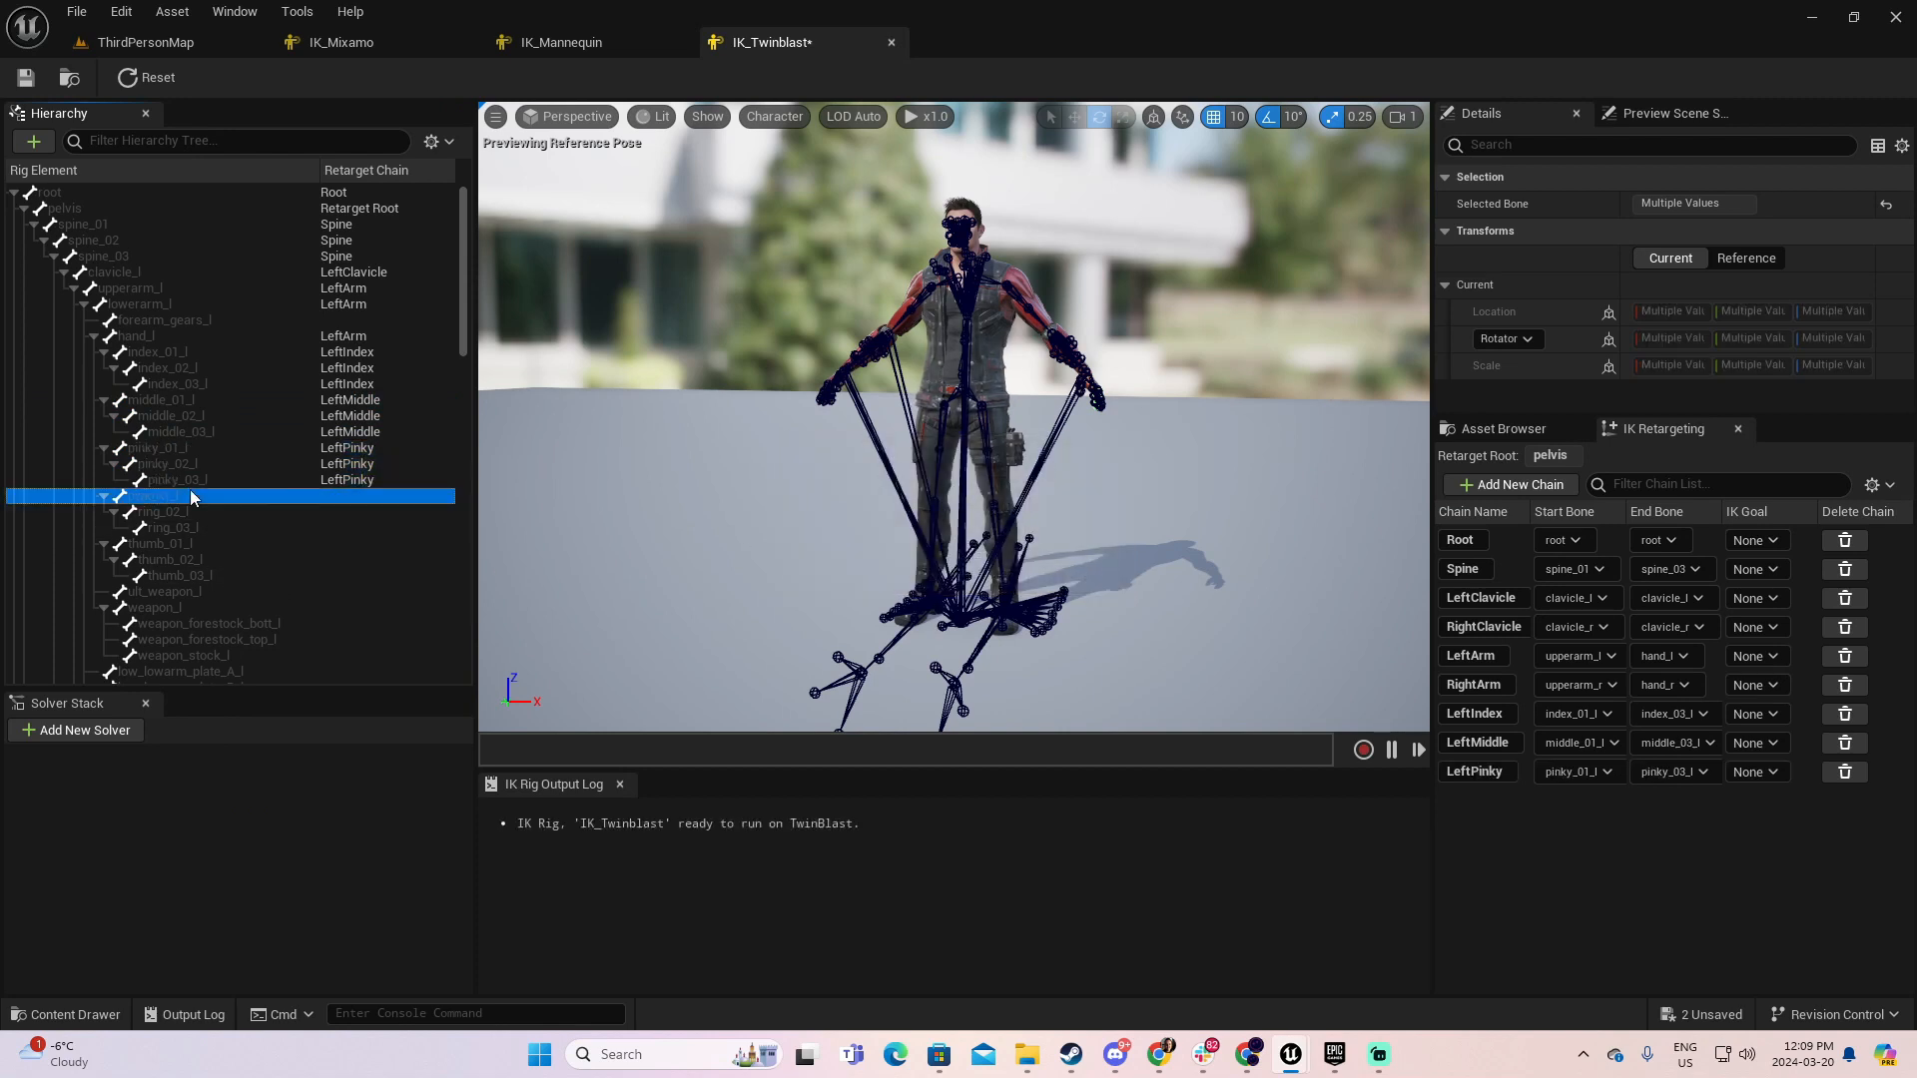
{"action": "left_click", "coordinate": [210, 525], "text": "shift"}
{"action": "right_click", "coordinate": [210, 526]}
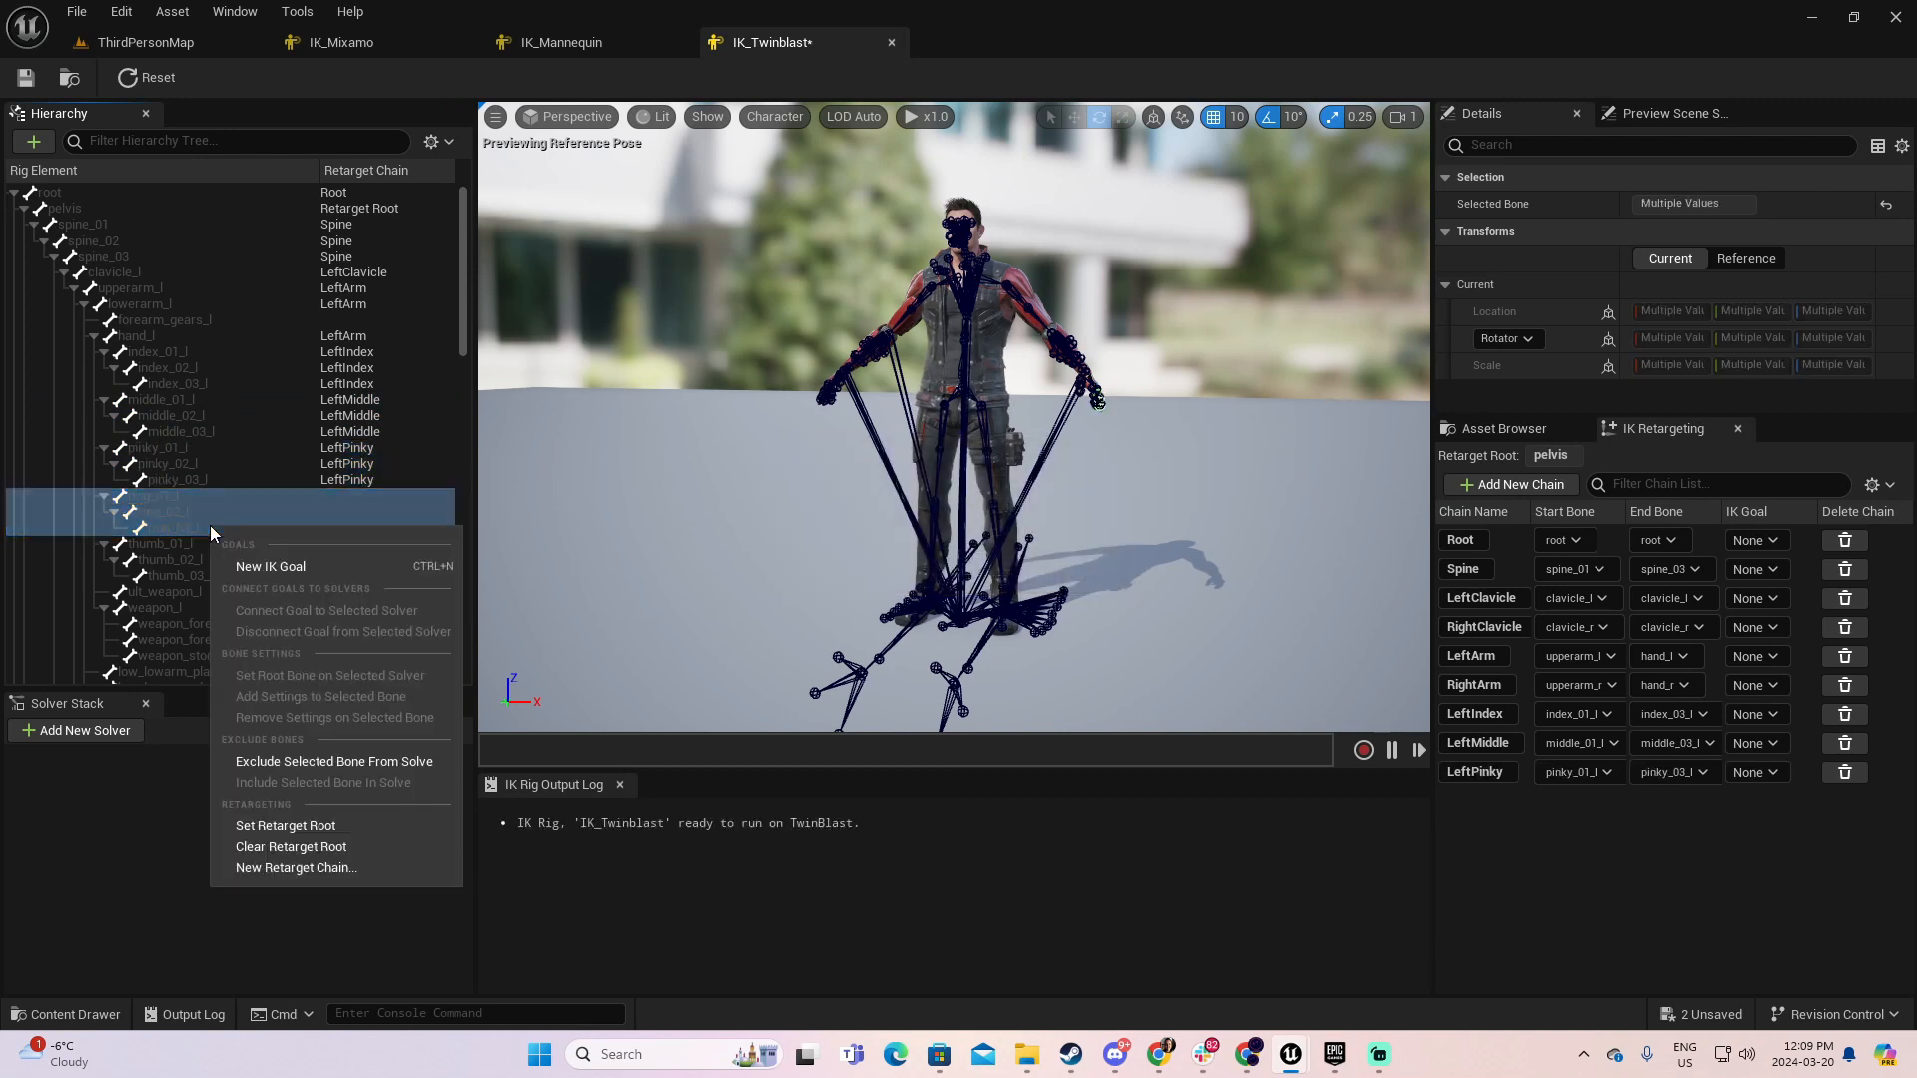
{"action": "left_click", "coordinate": [293, 871]}
{"action": "left_click", "coordinate": [861, 579]}
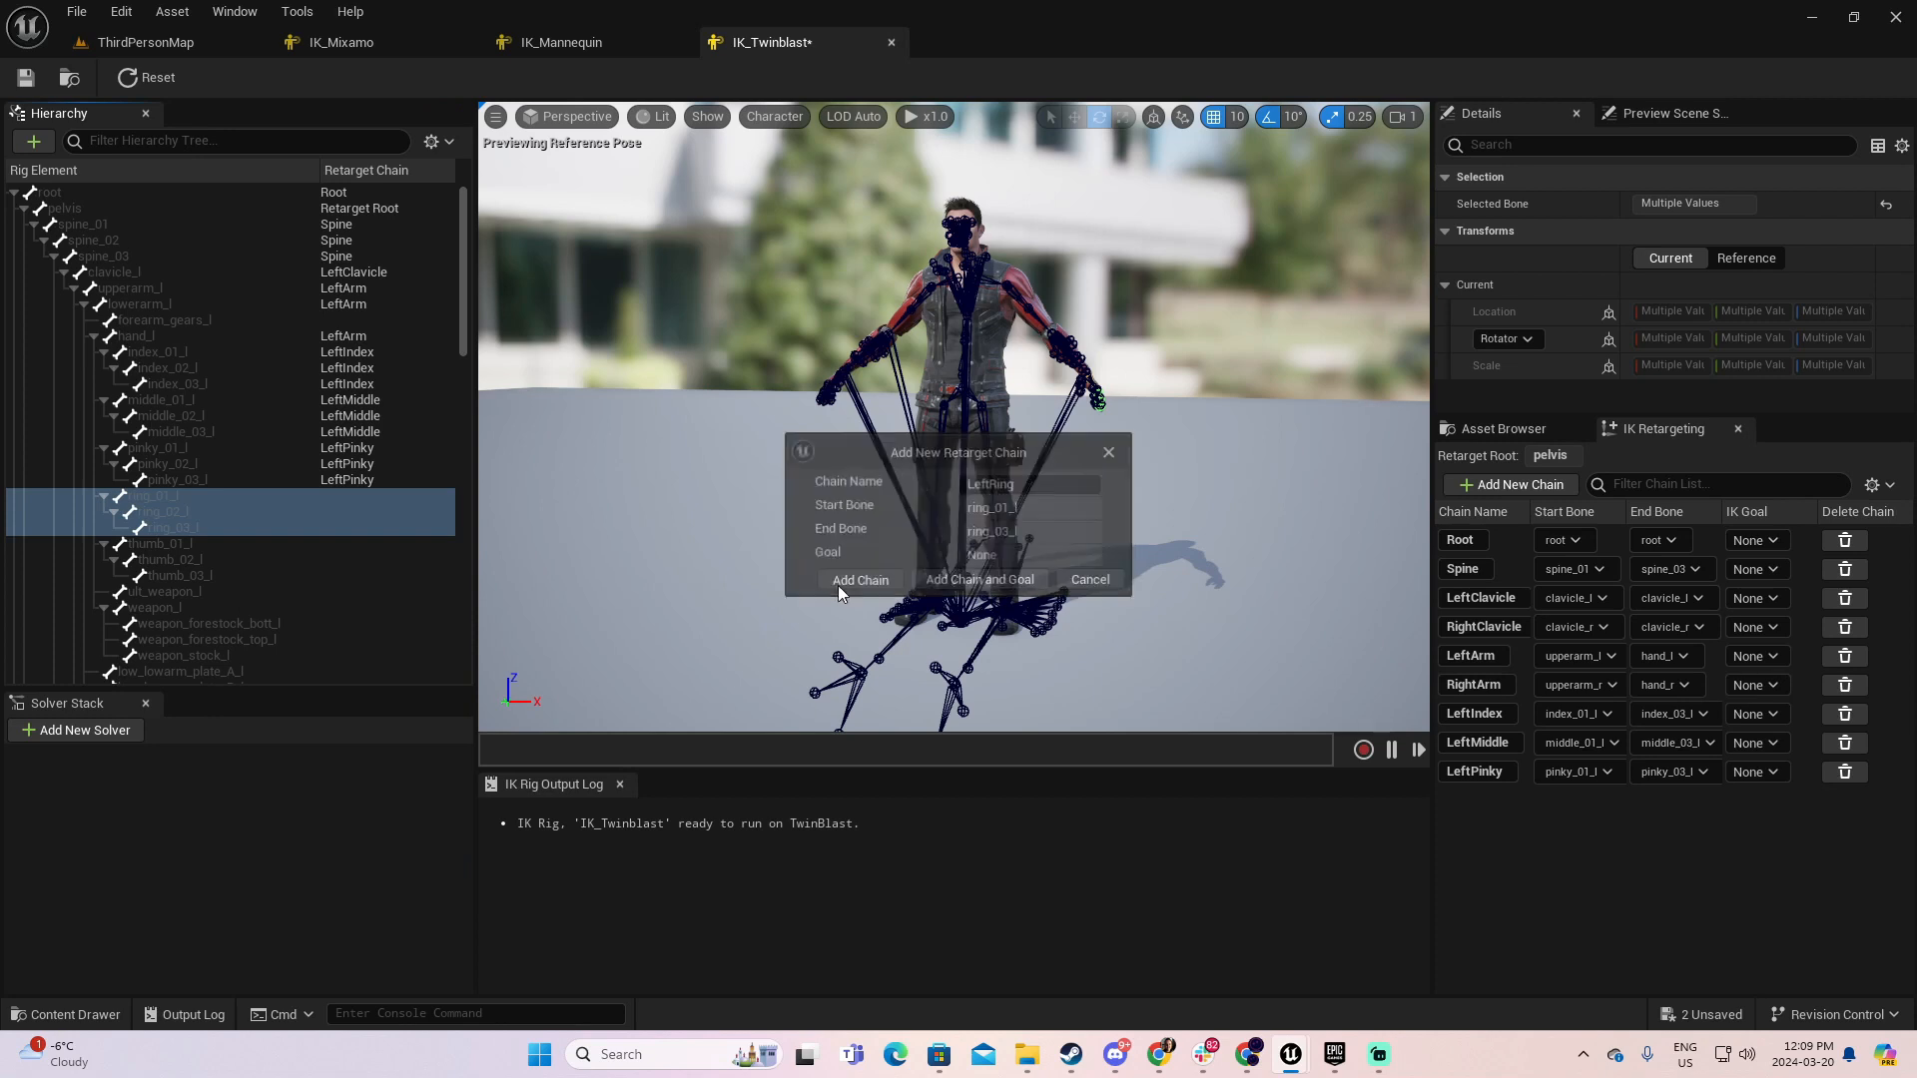
- Add a retarget chain named LeftThumb from thumb_01_l to thumb_03_l, without a goal
{"action": "left_click", "coordinate": [168, 541]}
{"action": "left_click", "coordinate": [184, 575], "text": "shift"}
{"action": "right_click", "coordinate": [184, 575]}
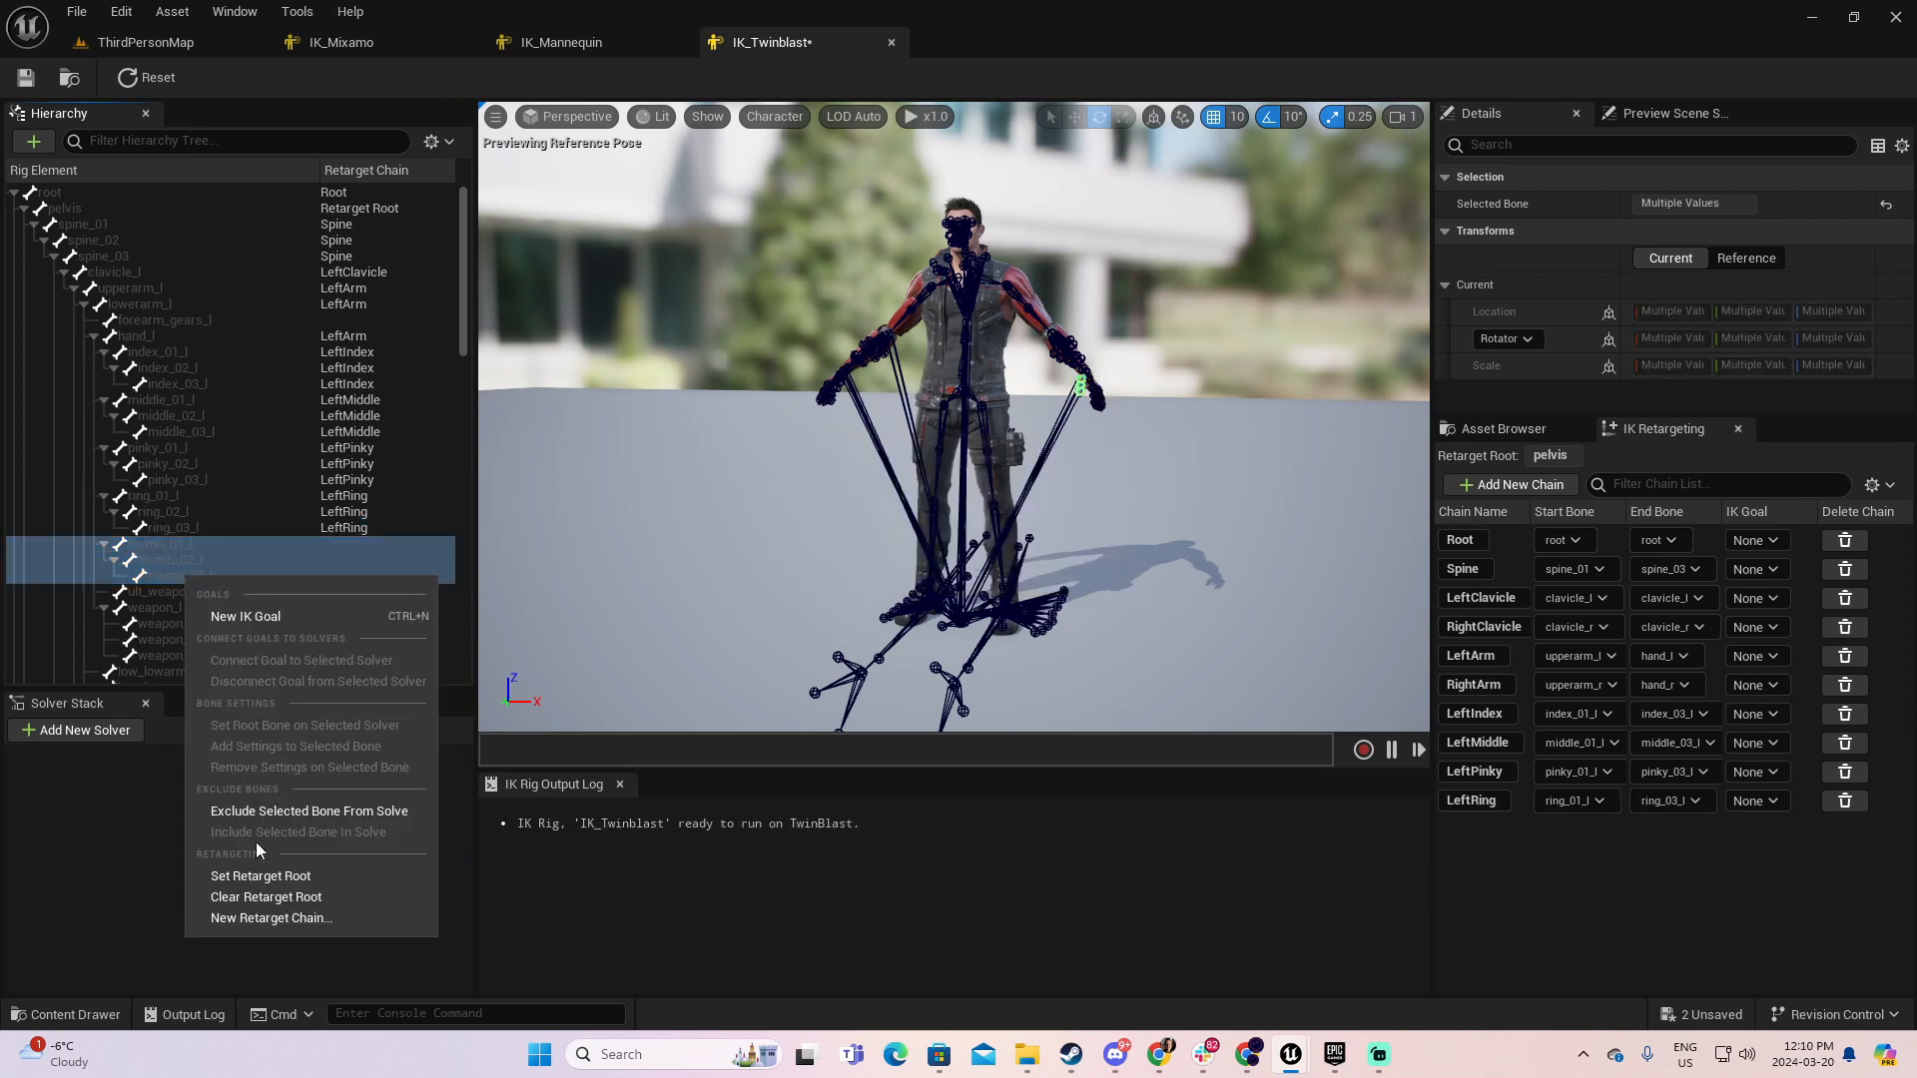
{"action": "left_click", "coordinate": [279, 920]}
{"action": "left_click", "coordinate": [834, 584]}
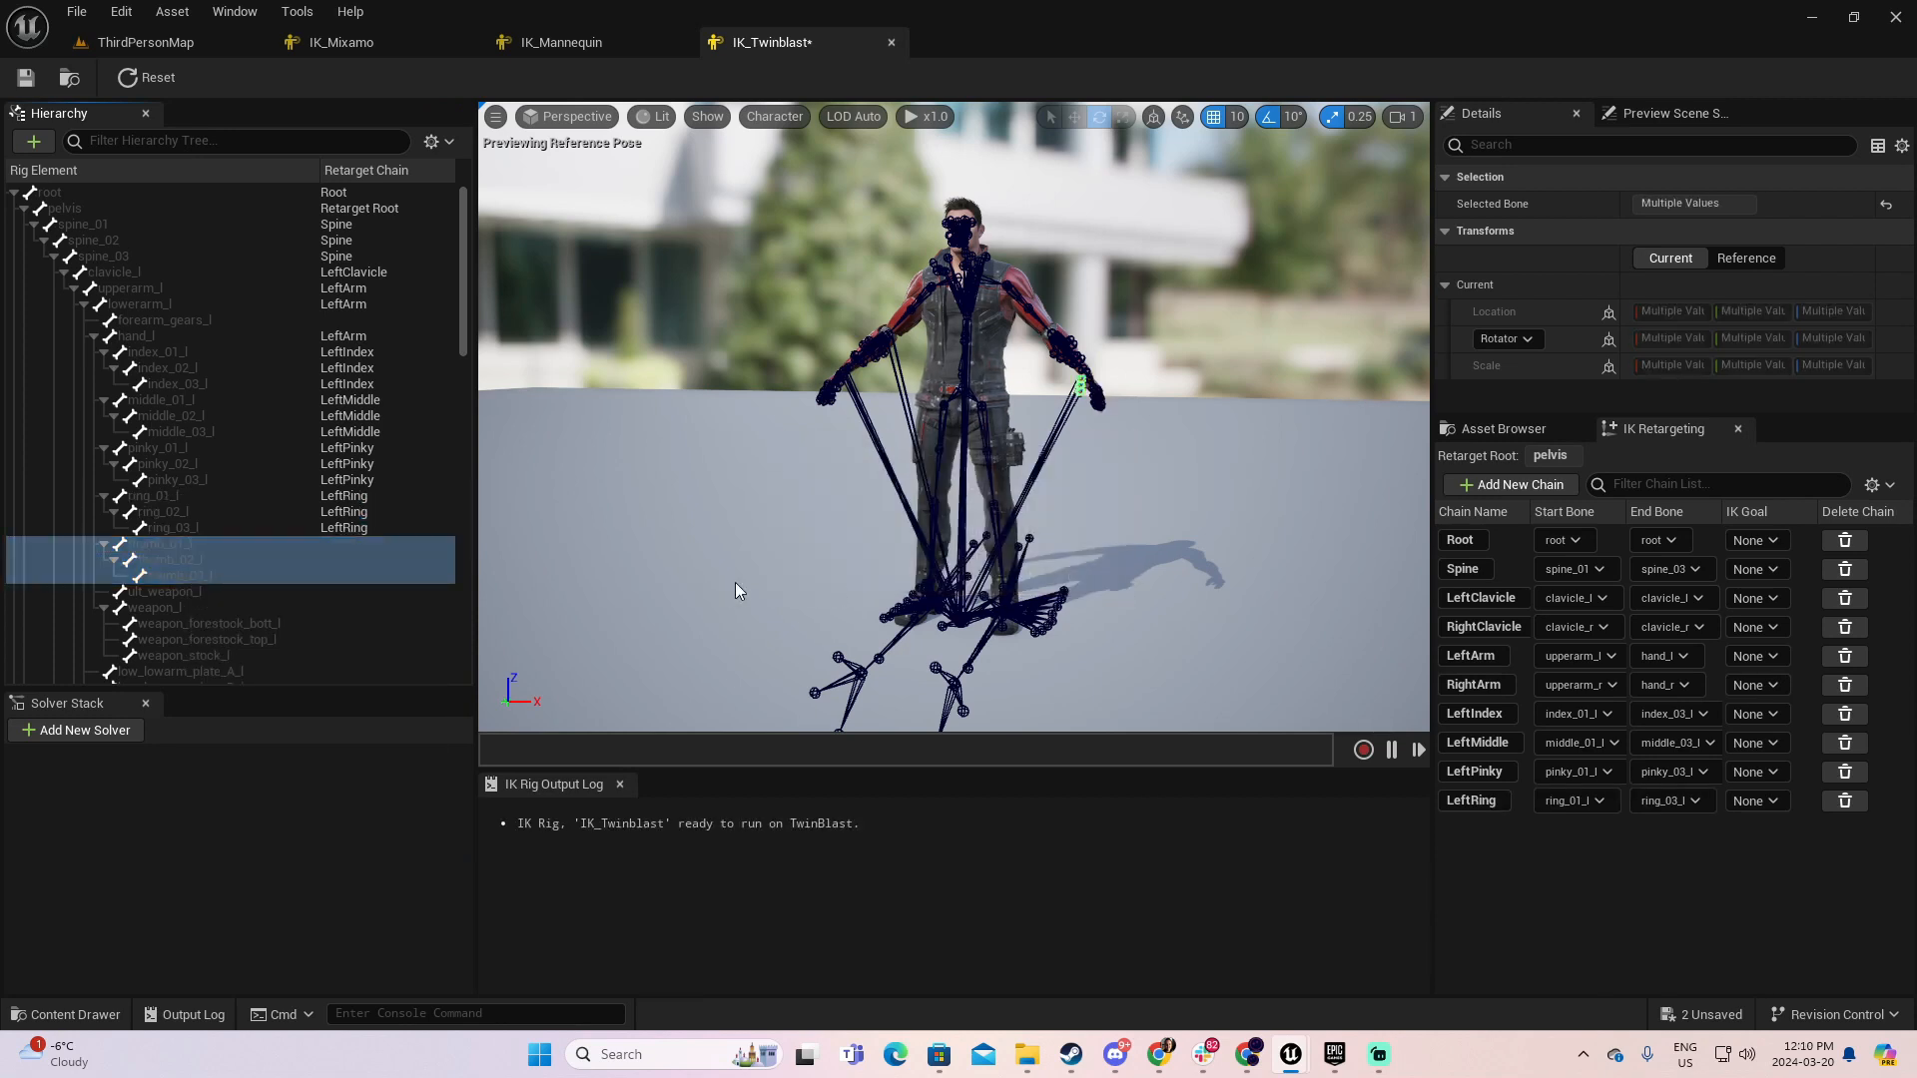
- Collapse the left clavicle's bones, expand the right arm's bones and add a retarget chain named RightIndex from index_01_r to index_03_r, without a goal
{"action": "scroll", "coordinate": [314, 543], "scroll_direction": "down", "scroll_amount": 2}
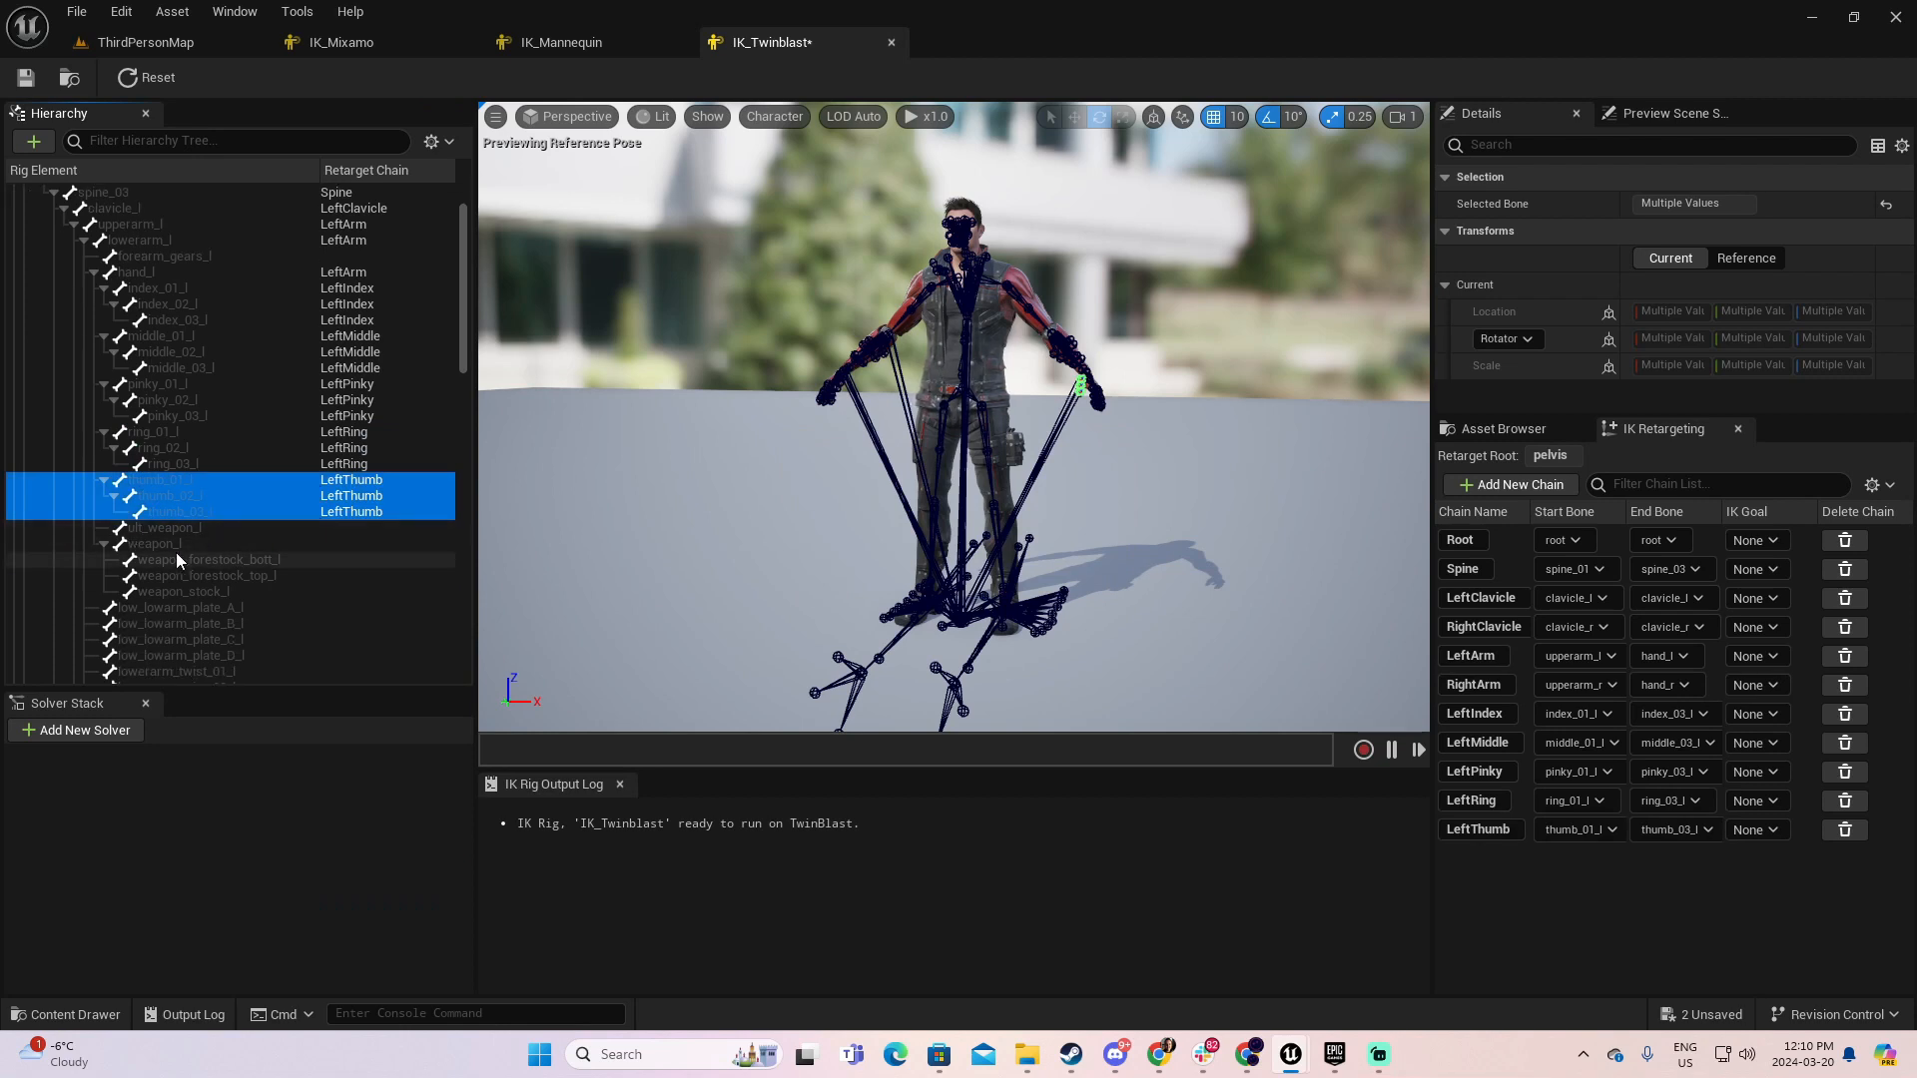
{"action": "scroll", "coordinate": [249, 537], "scroll_direction": "up", "scroll_amount": 2}
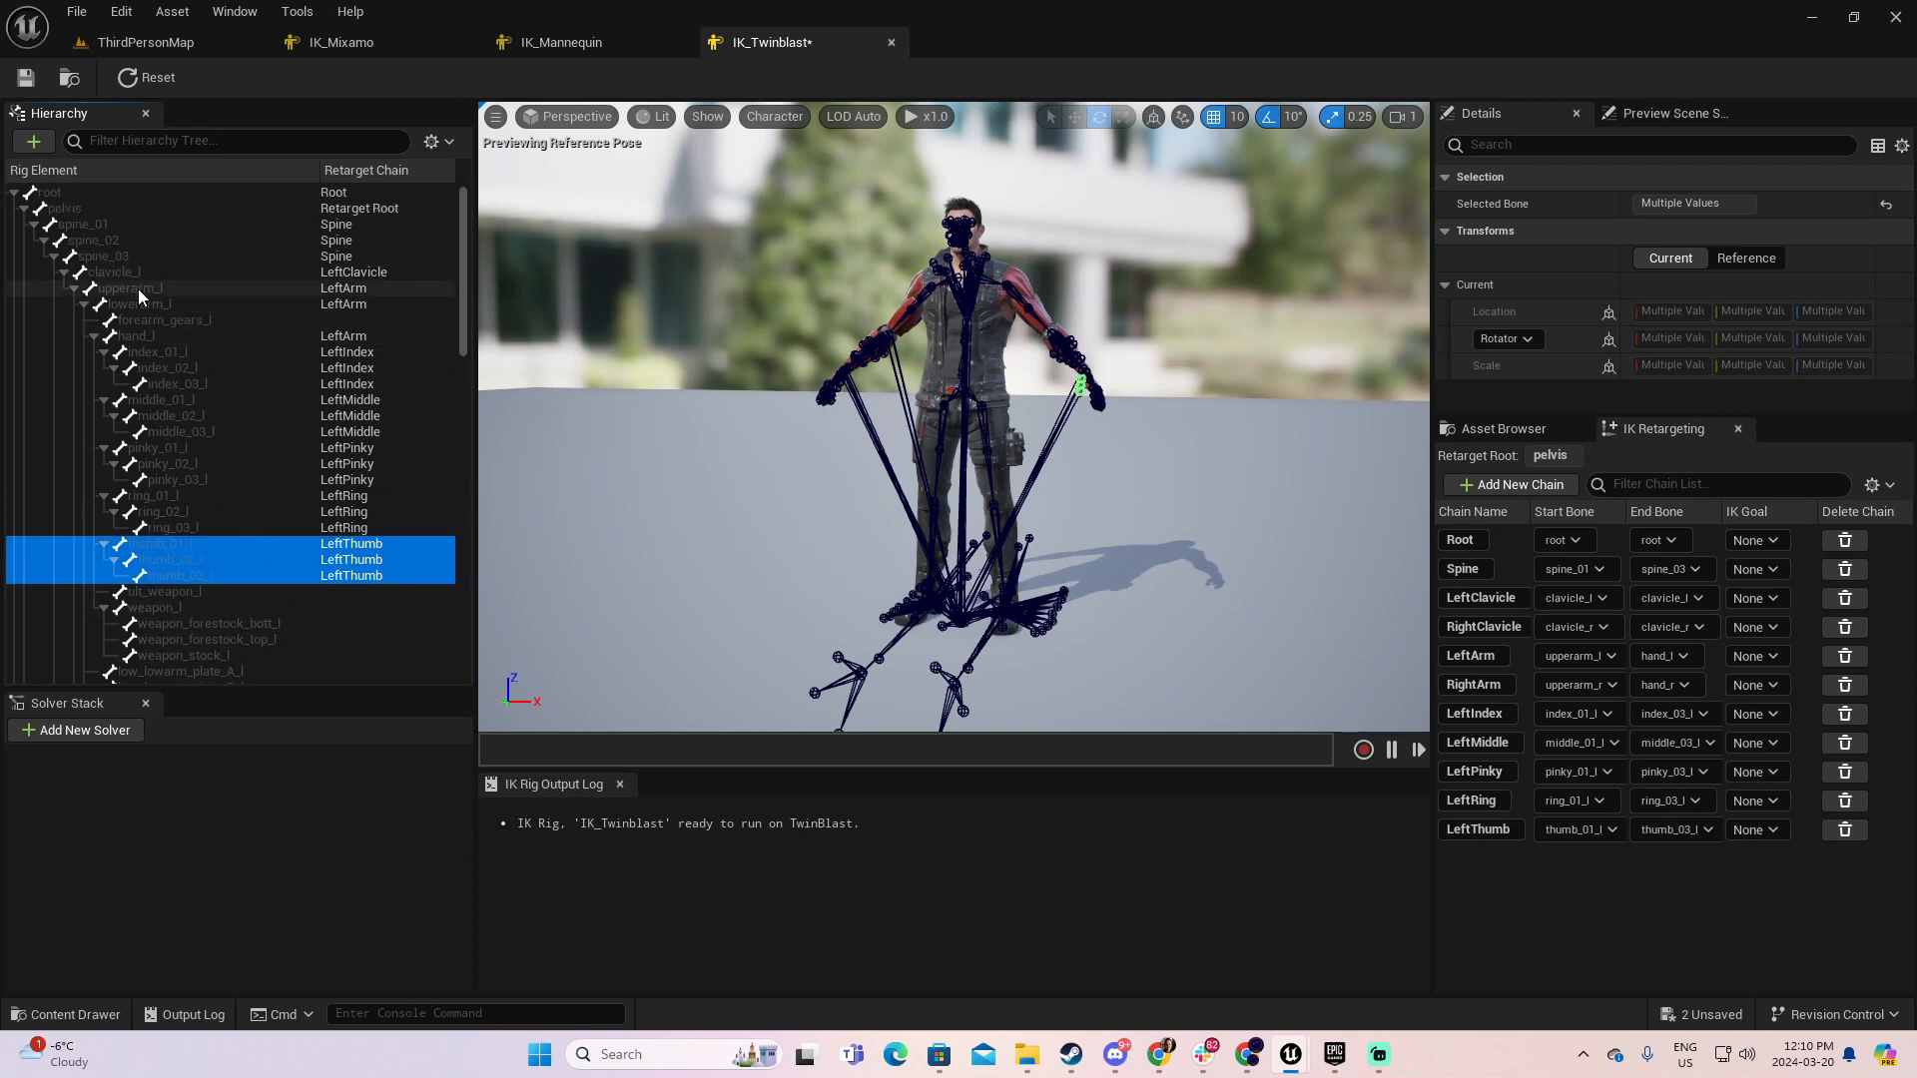
{"action": "left_click", "coordinate": [74, 289]}
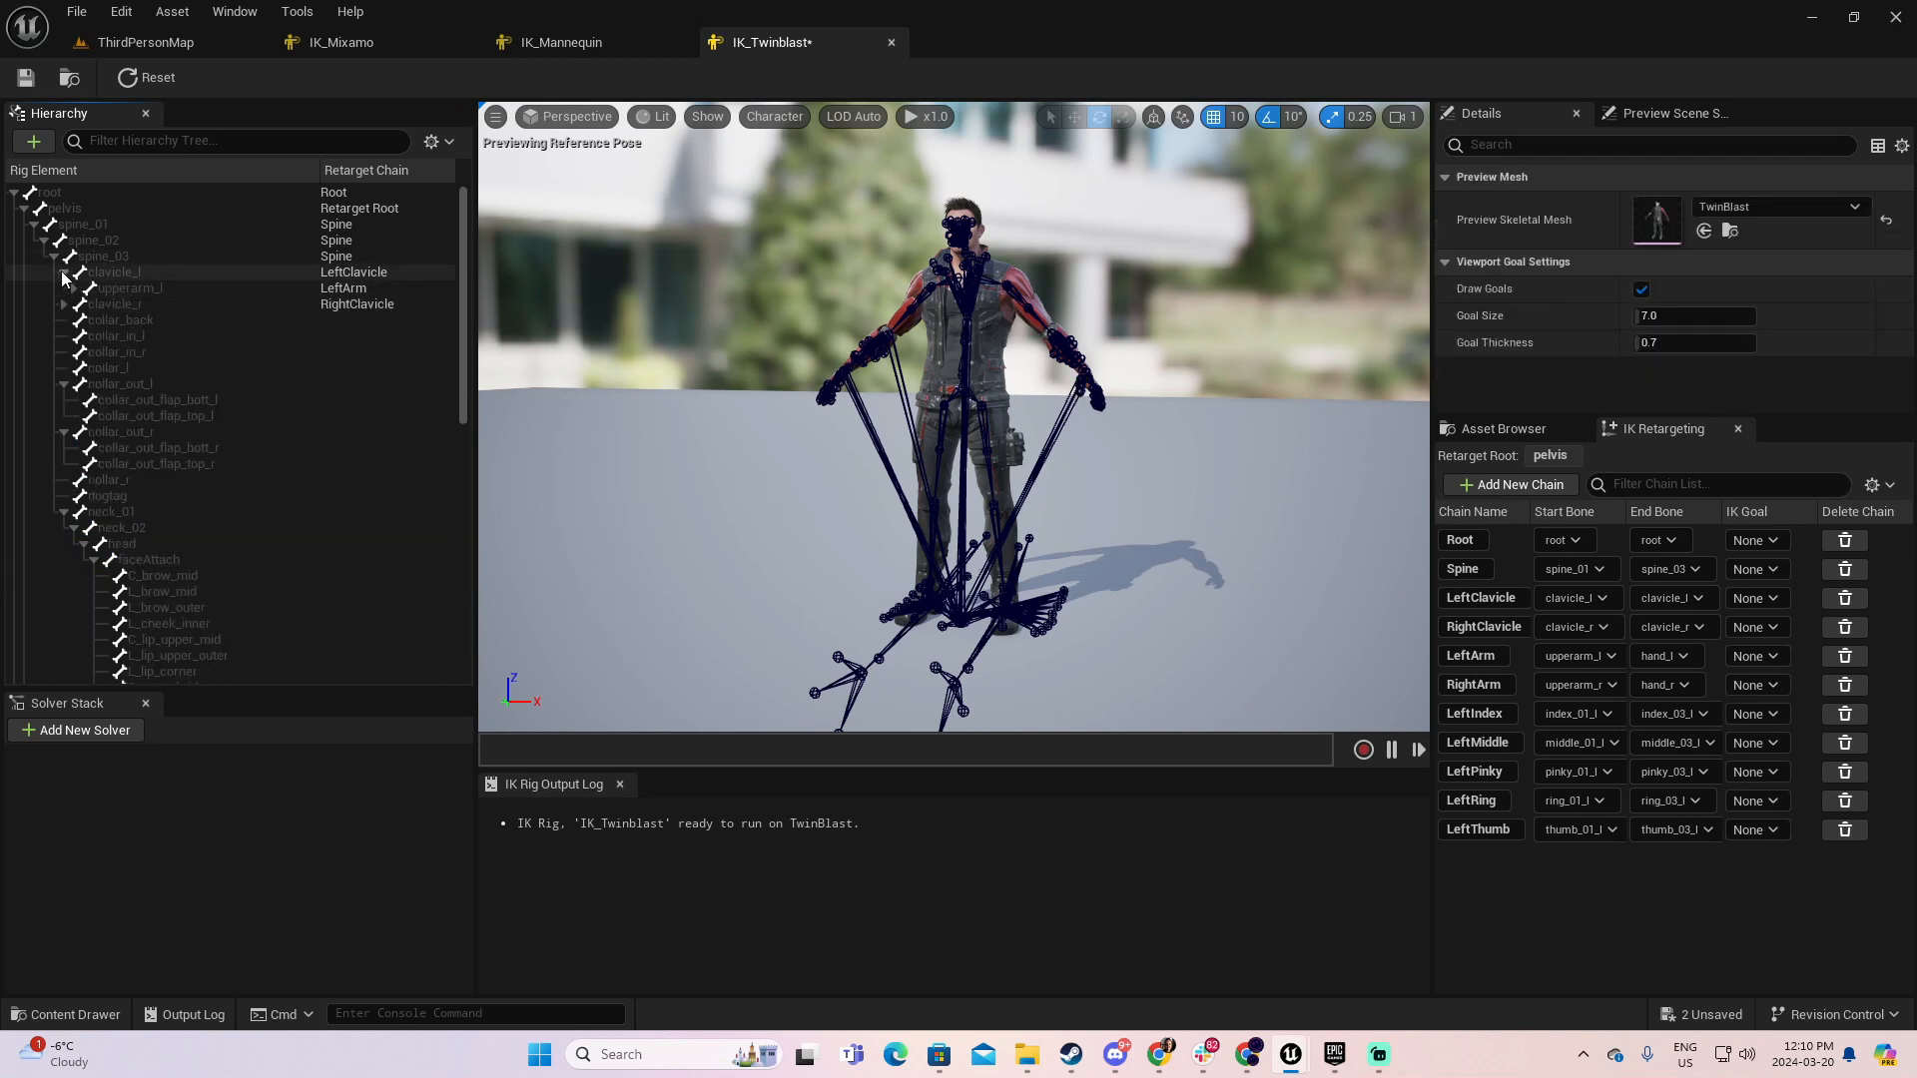
{"action": "left_click", "coordinate": [64, 272]}
{"action": "left_click", "coordinate": [64, 288]}
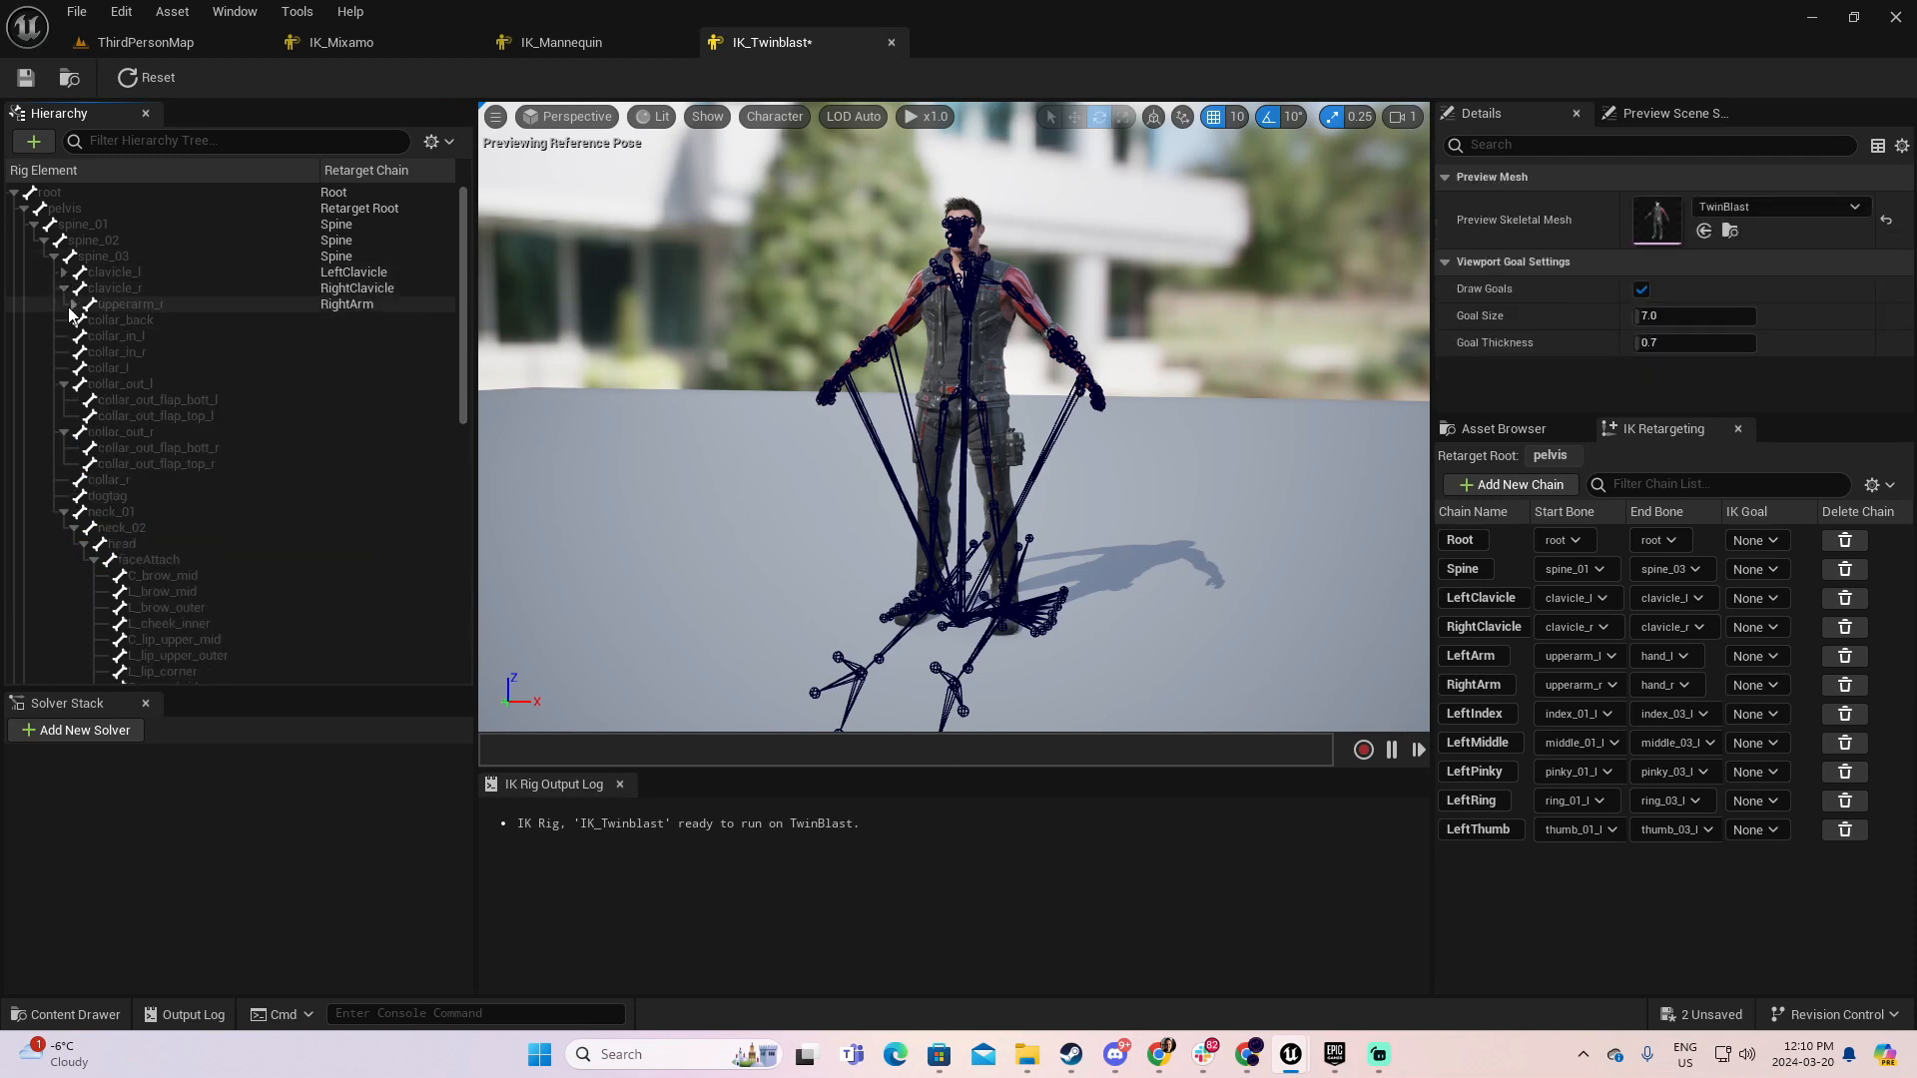
{"action": "left_click", "coordinate": [74, 303]}
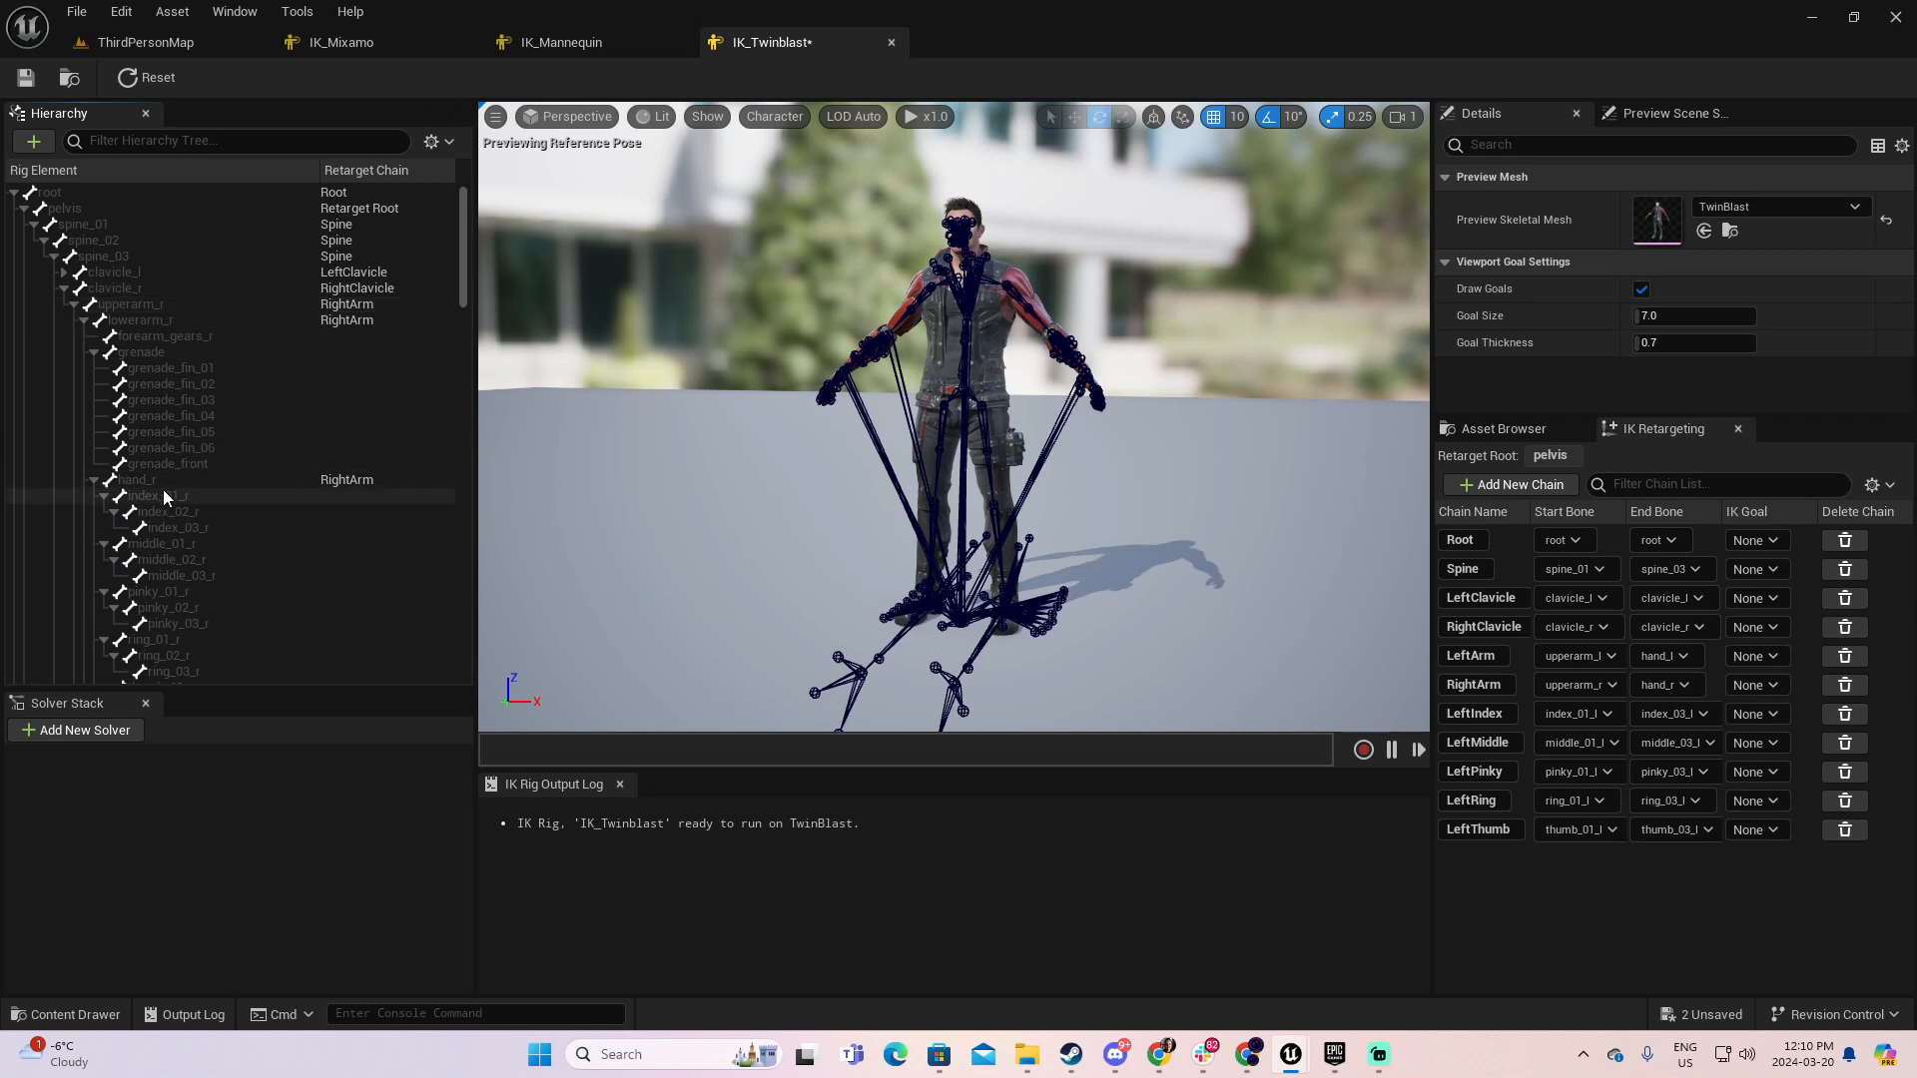
{"action": "left_click", "coordinate": [189, 498]}
{"action": "left_click", "coordinate": [225, 527], "text": "shift"}
{"action": "right_click", "coordinate": [226, 528]}
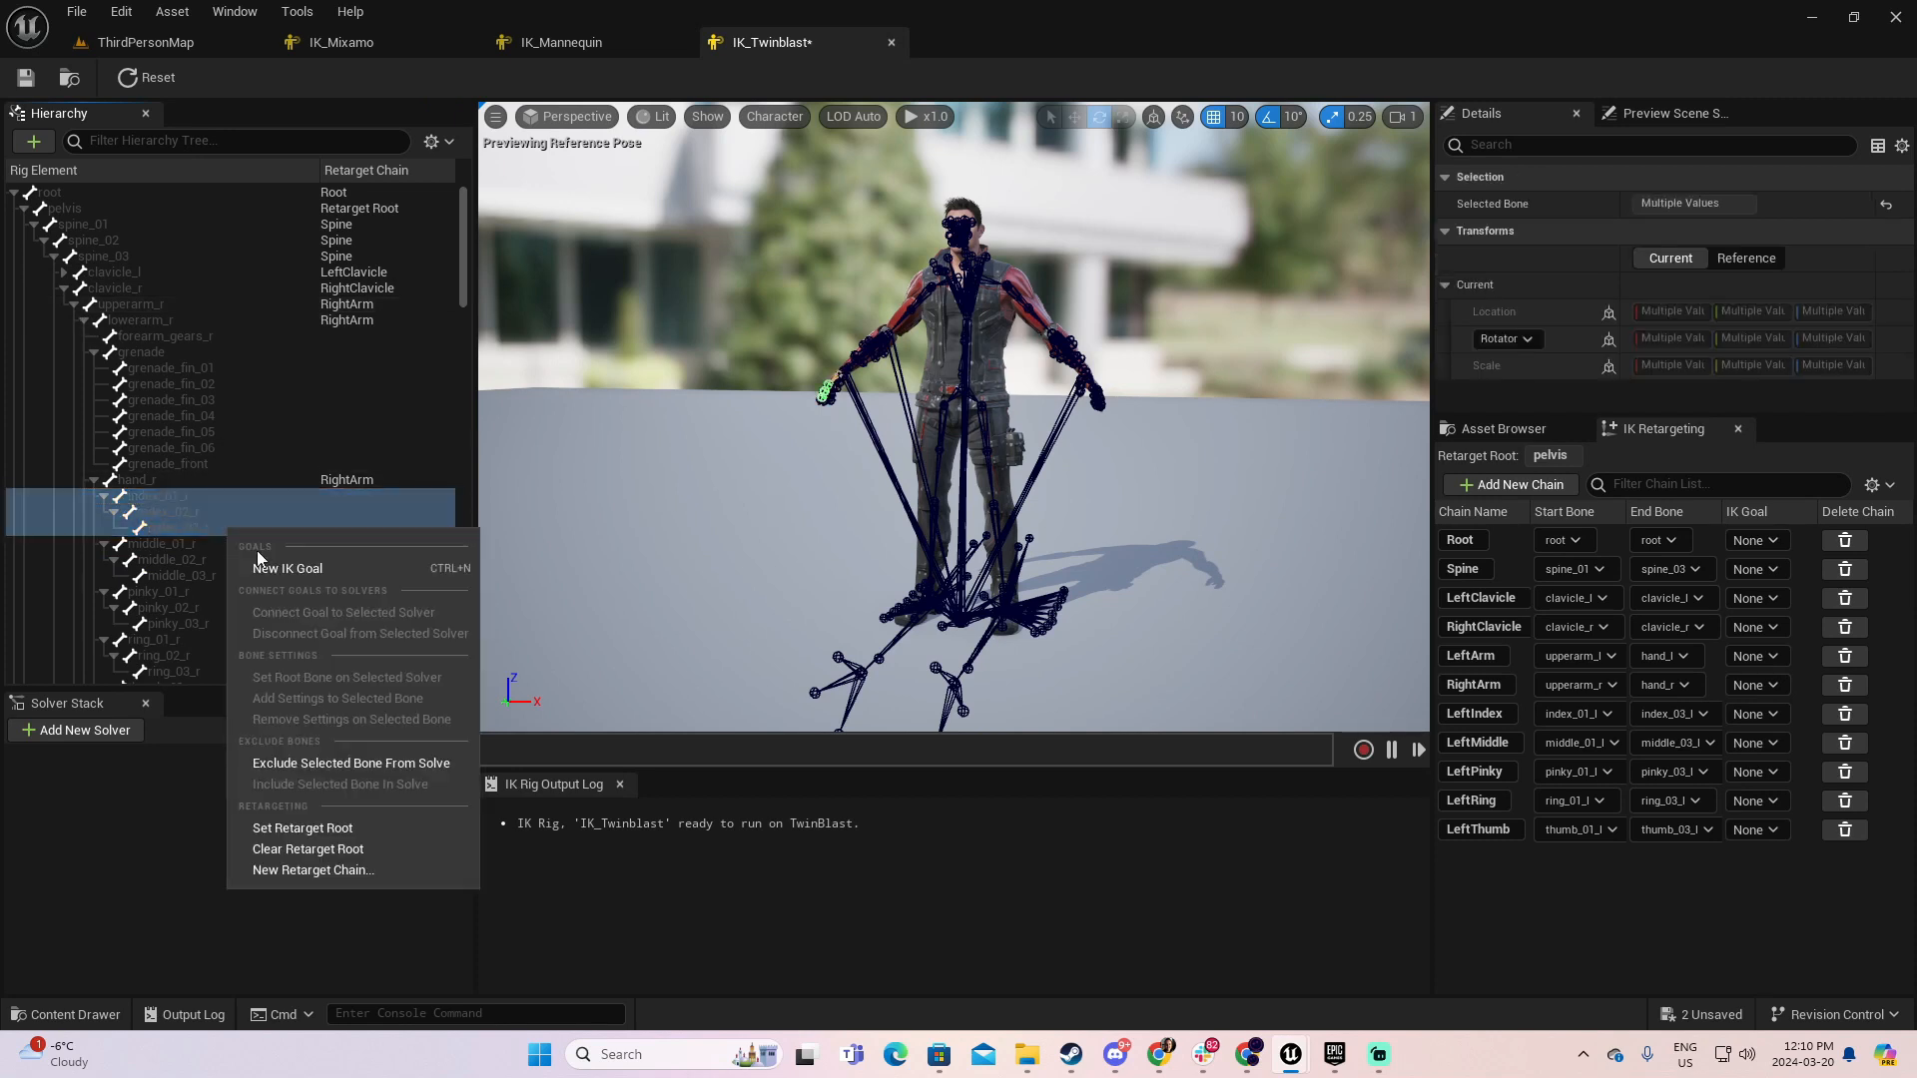
{"action": "left_click", "coordinate": [356, 877]}
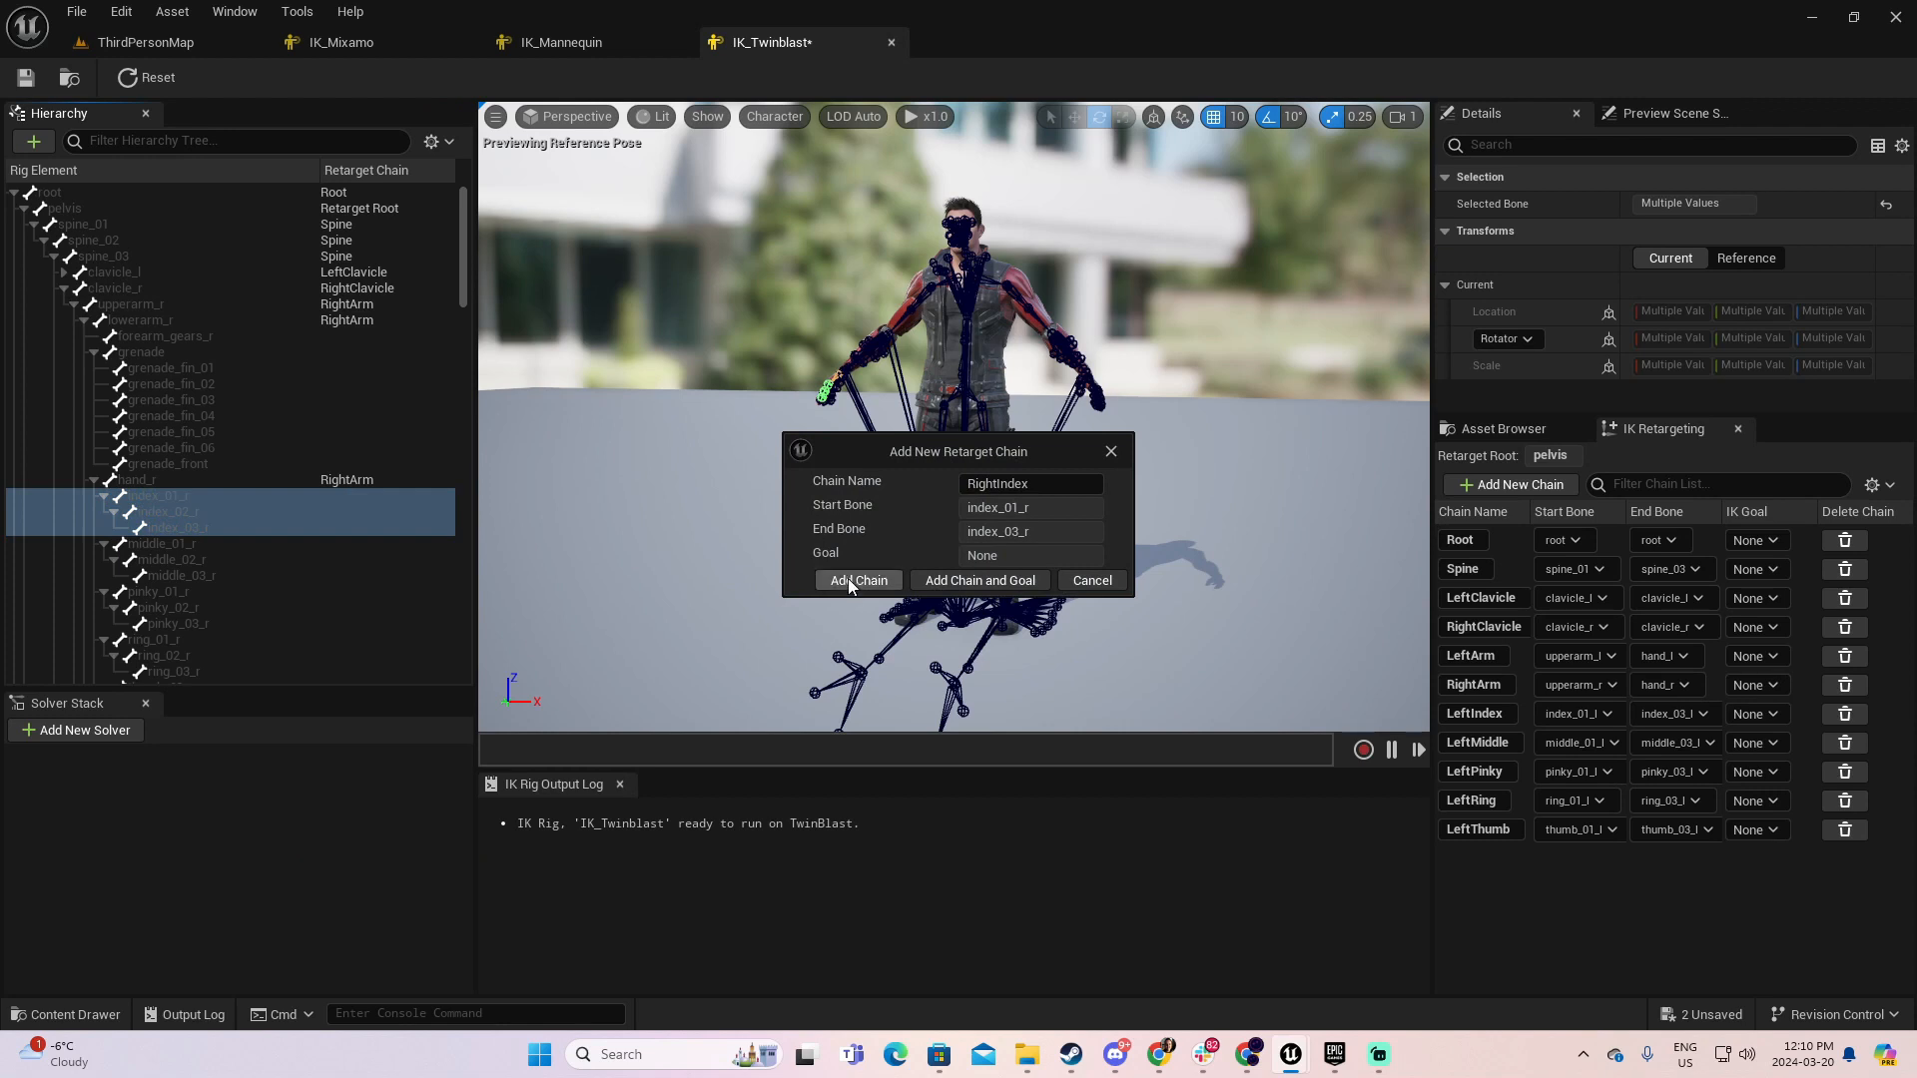
{"action": "left_click", "coordinate": [848, 578]}
- Add a retarget chain named RightMiddle from middle_01_r to middle_03_r, without a goal
{"action": "scroll", "coordinate": [272, 550], "scroll_direction": "down", "scroll_amount": 1}
{"action": "left_click", "coordinate": [201, 511]}
{"action": "left_click", "coordinate": [214, 543], "text": "shift"}
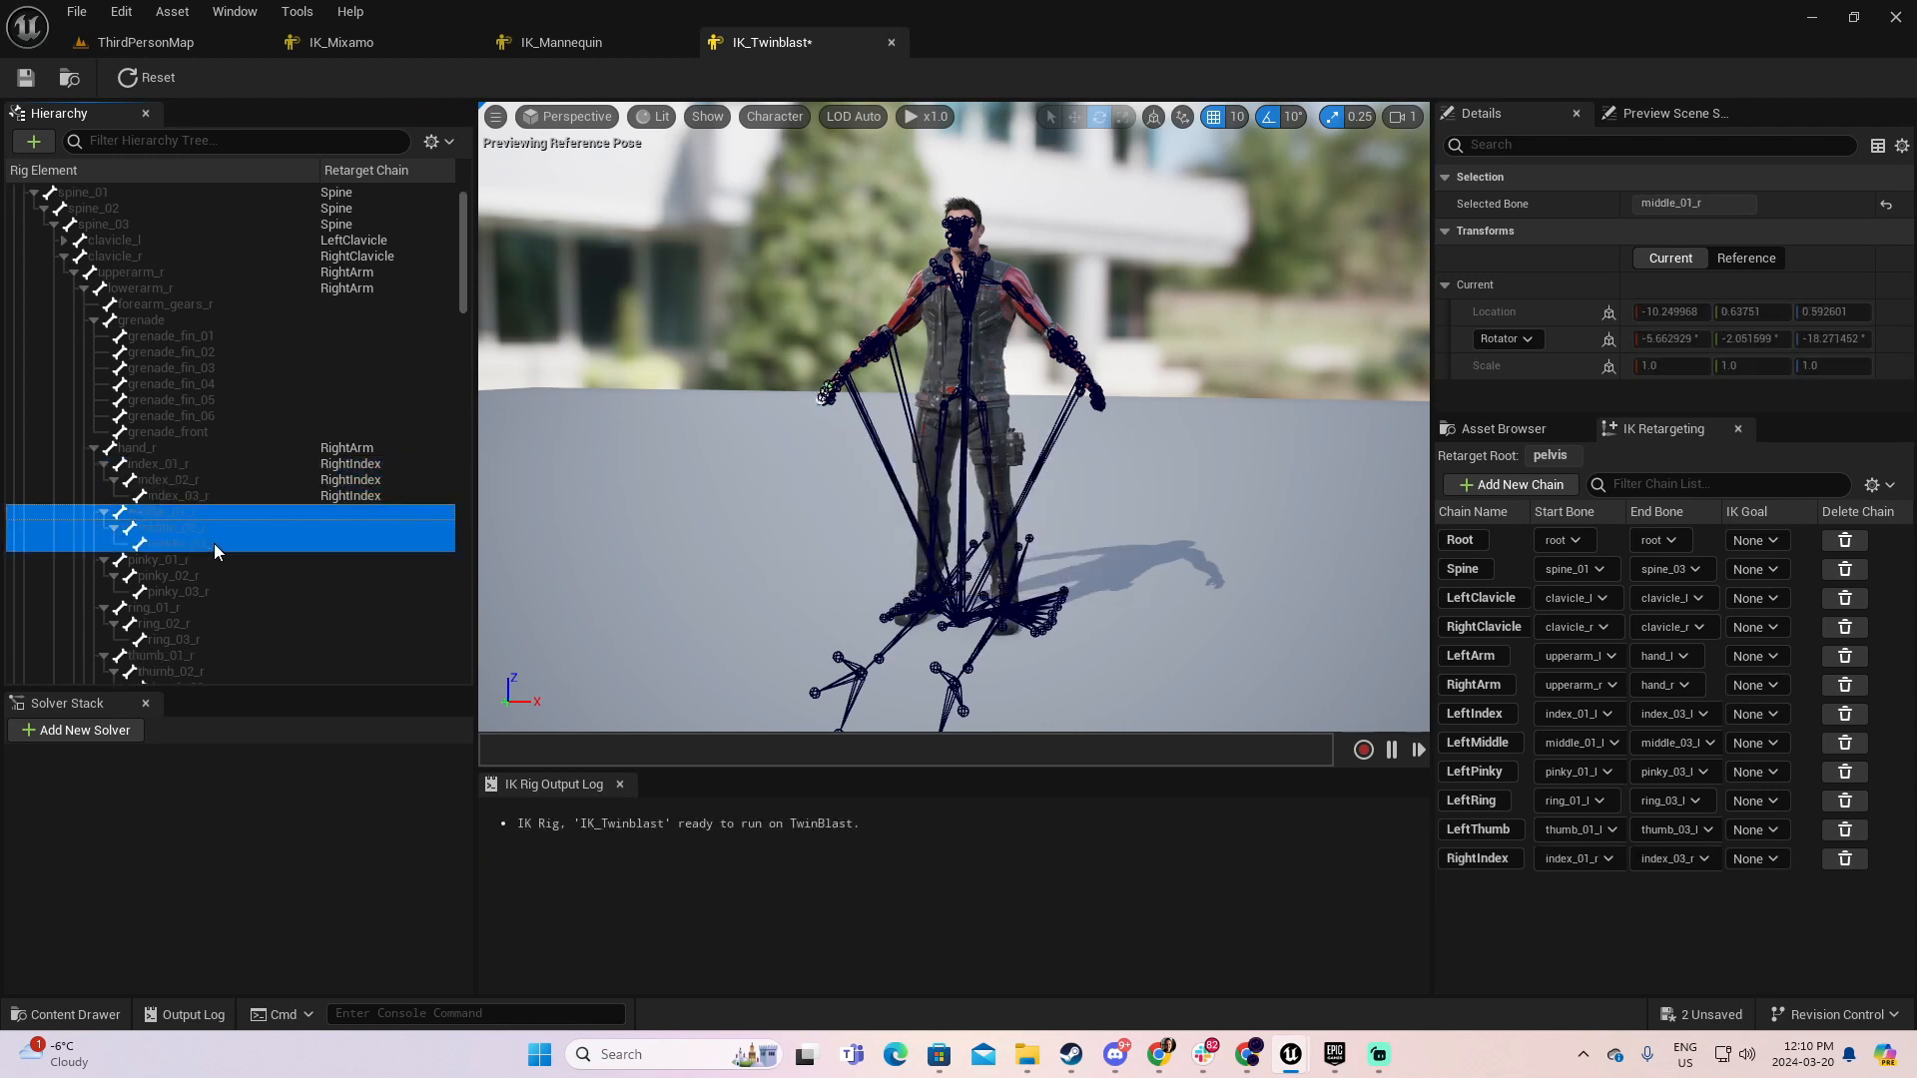
{"action": "right_click", "coordinate": [214, 543]}
{"action": "left_click", "coordinate": [344, 888]}
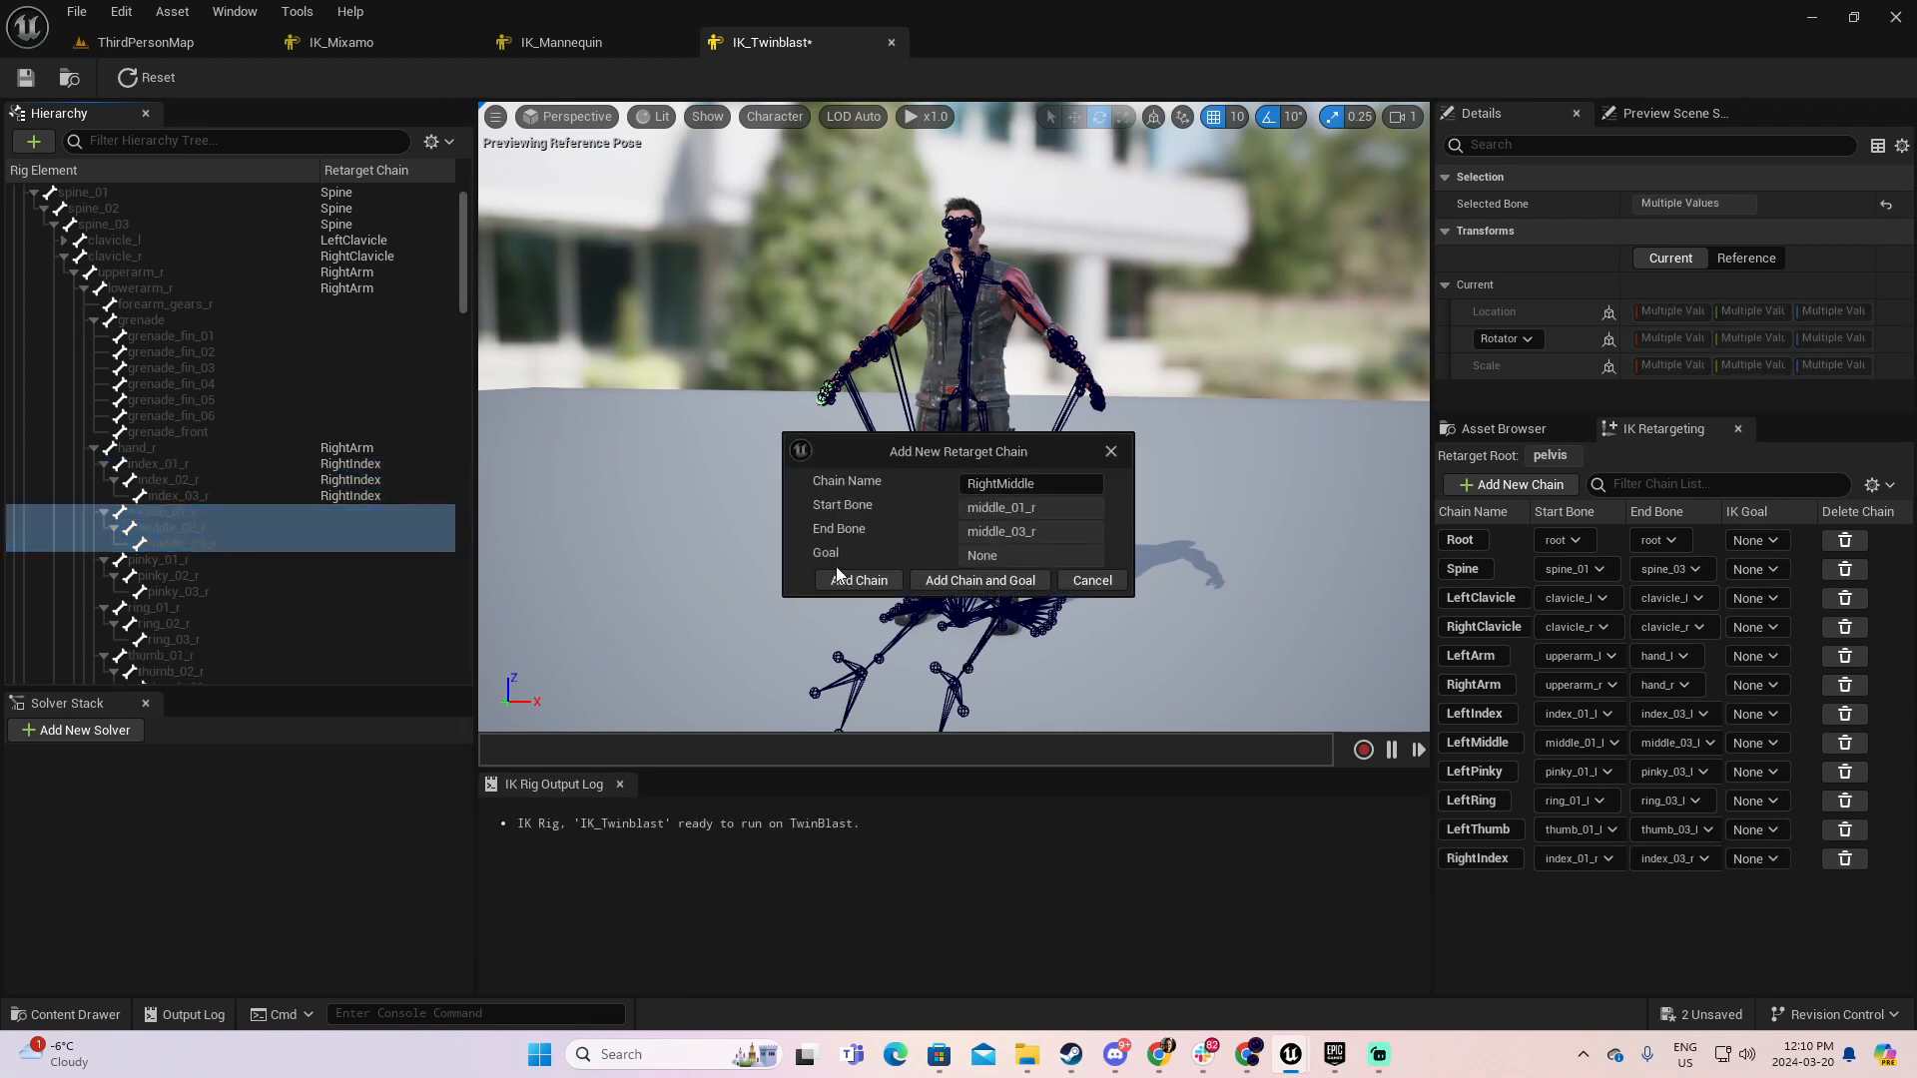
{"action": "left_click", "coordinate": [821, 583]}
- Add a retarget chain named RightPinky from pinky_01_r to pinky_03_r, without a goal
{"action": "scroll", "coordinate": [184, 524], "scroll_direction": "down", "scroll_amount": 2}
{"action": "left_click", "coordinate": [175, 496]}
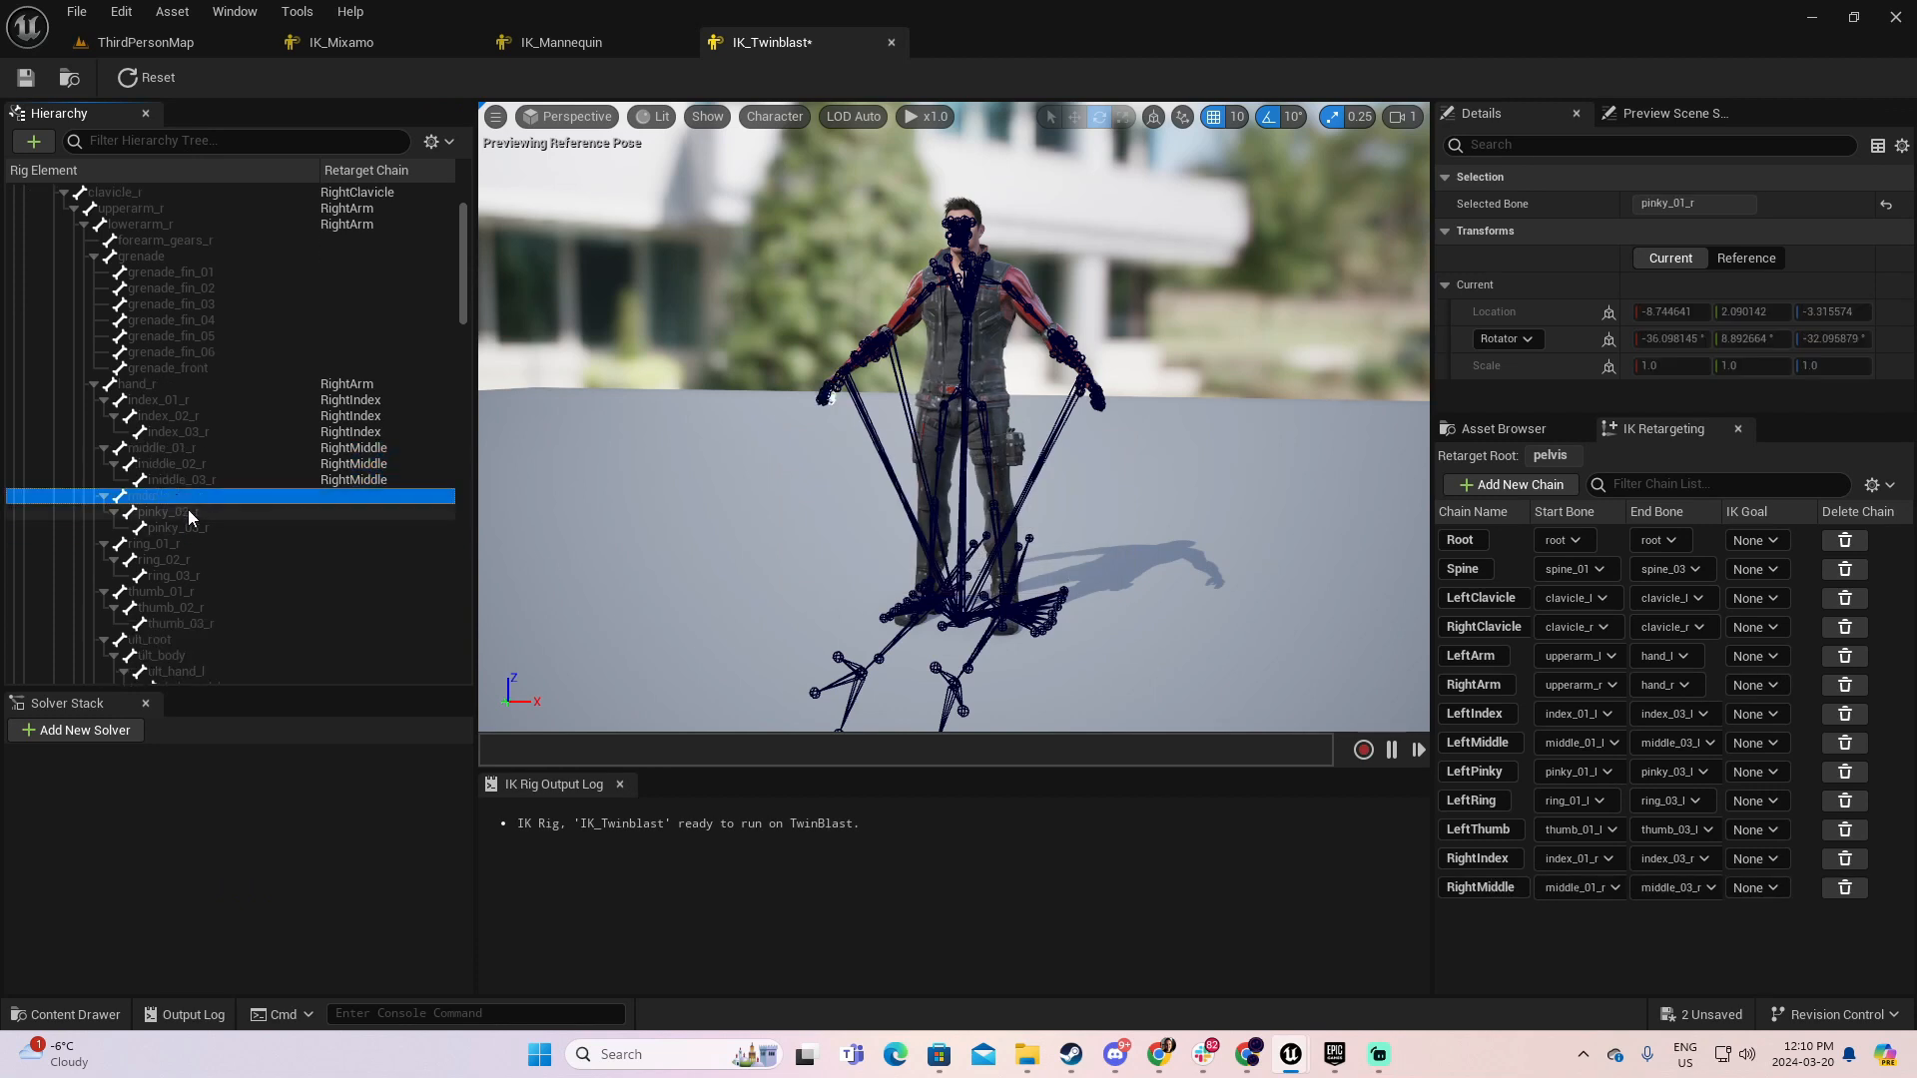
{"action": "left_click", "coordinate": [199, 525], "text": "shift"}
{"action": "right_click", "coordinate": [200, 527]}
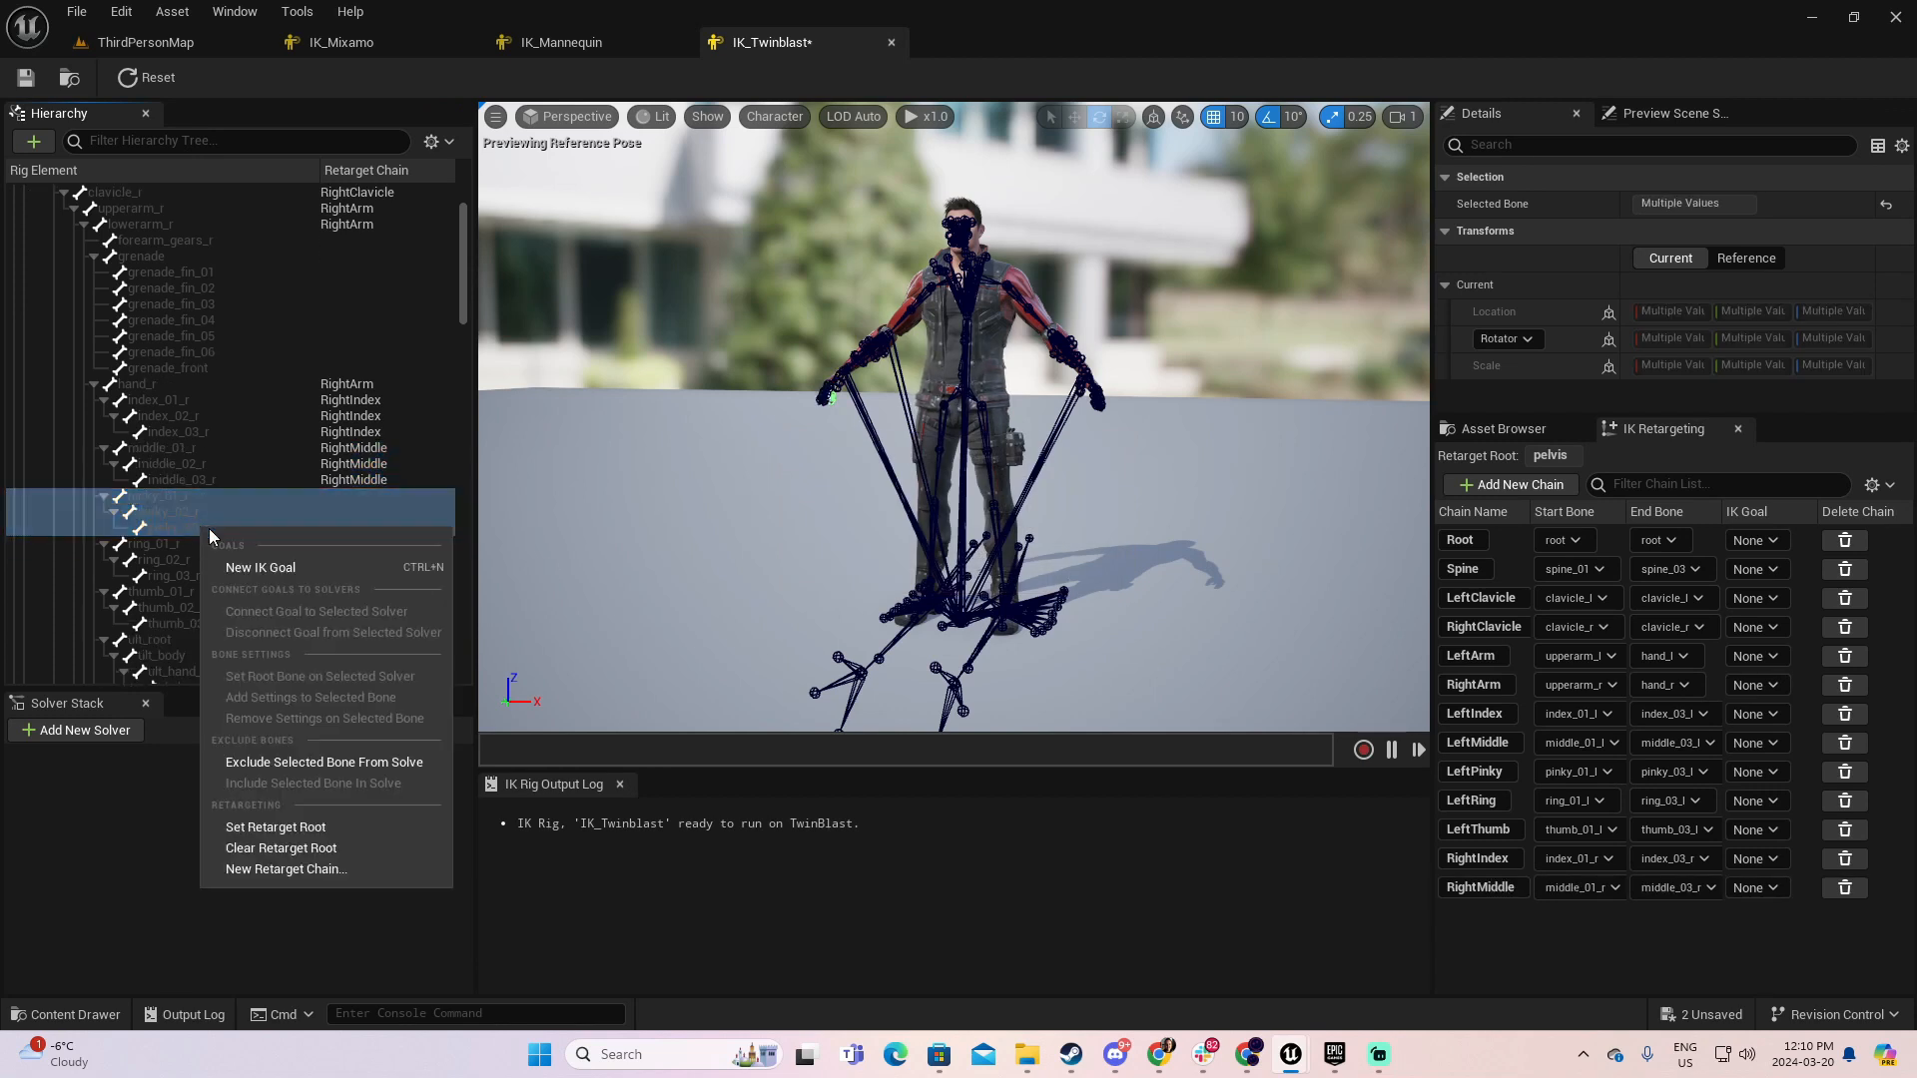
{"action": "left_click", "coordinate": [316, 872]}
{"action": "left_click", "coordinate": [857, 581]}
- Add a retarget chain named RightRing from ring_01_r to ring_03_r, without a goal
{"action": "scroll", "coordinate": [228, 493], "scroll_direction": "down", "scroll_amount": 3}
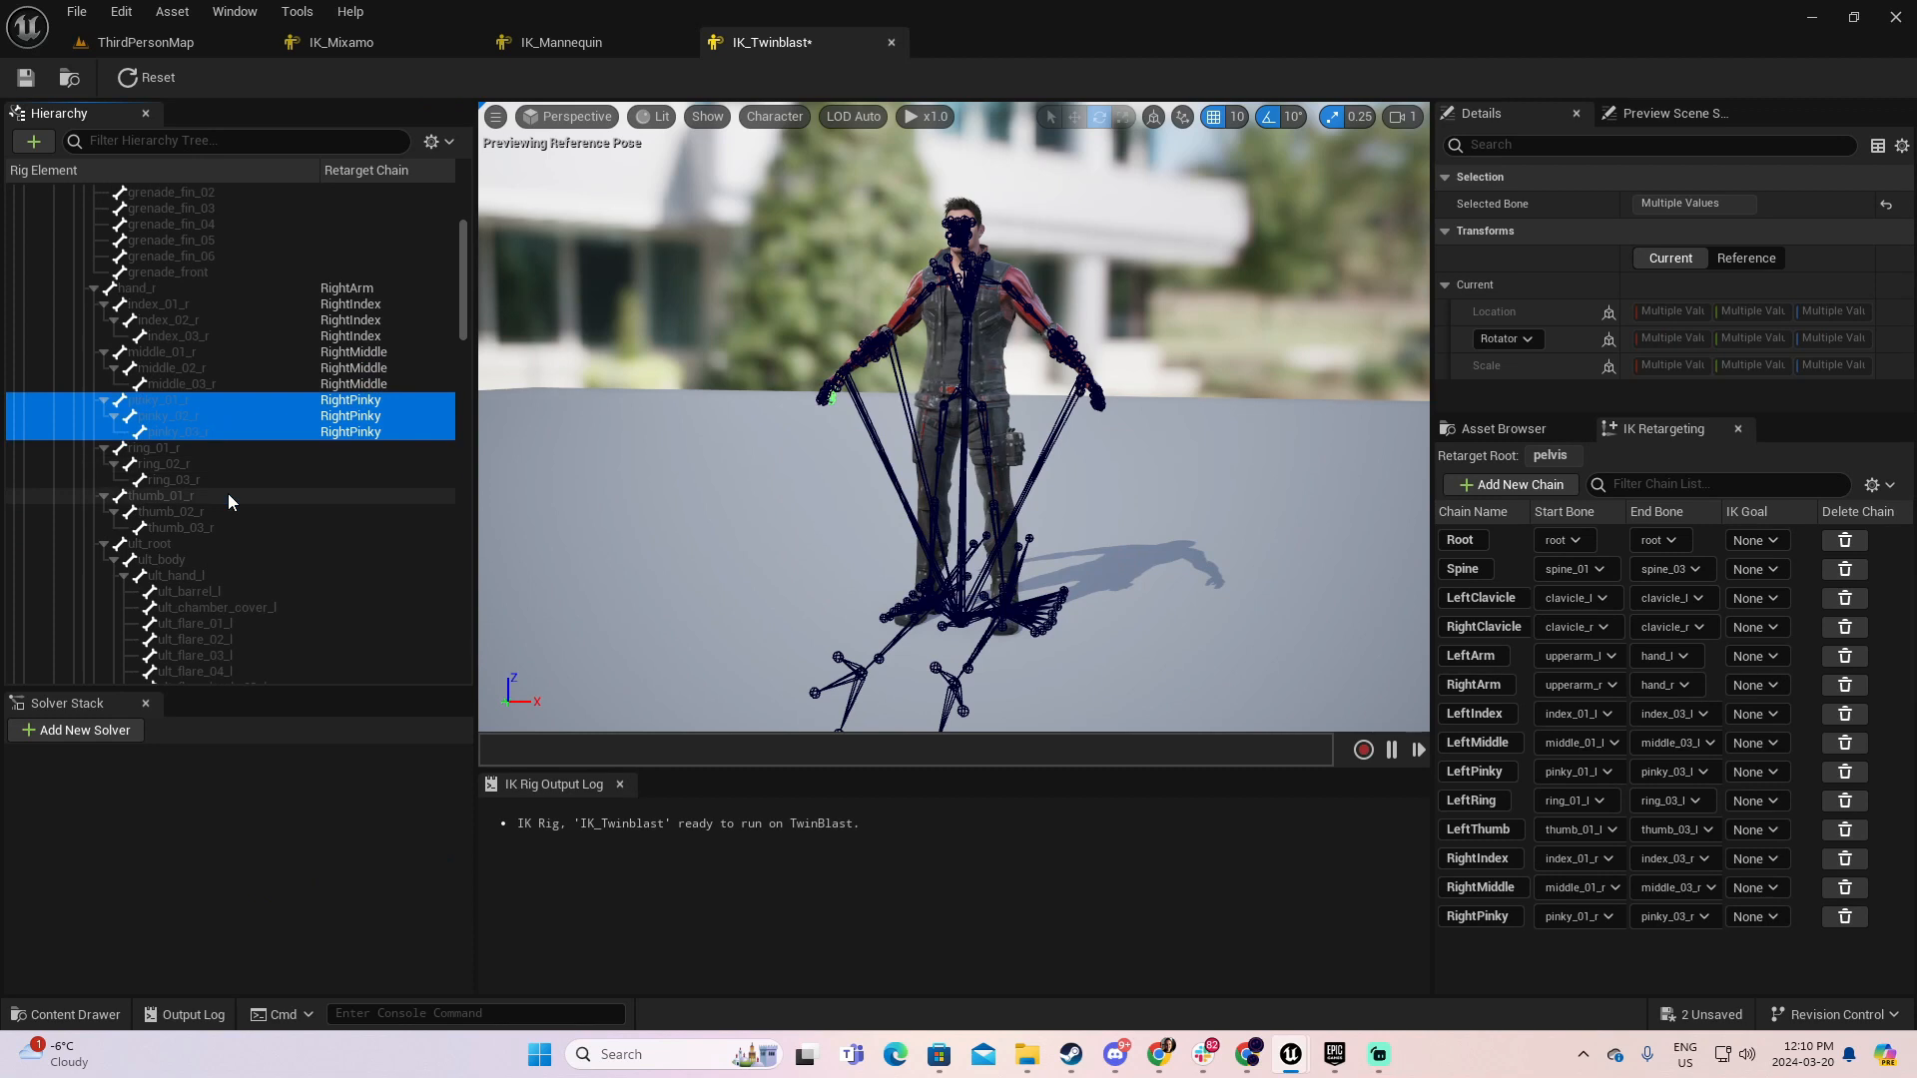
{"action": "left_click", "coordinate": [176, 447]}
{"action": "left_click", "coordinate": [201, 480], "text": "shift"}
{"action": "right_click", "coordinate": [201, 477]}
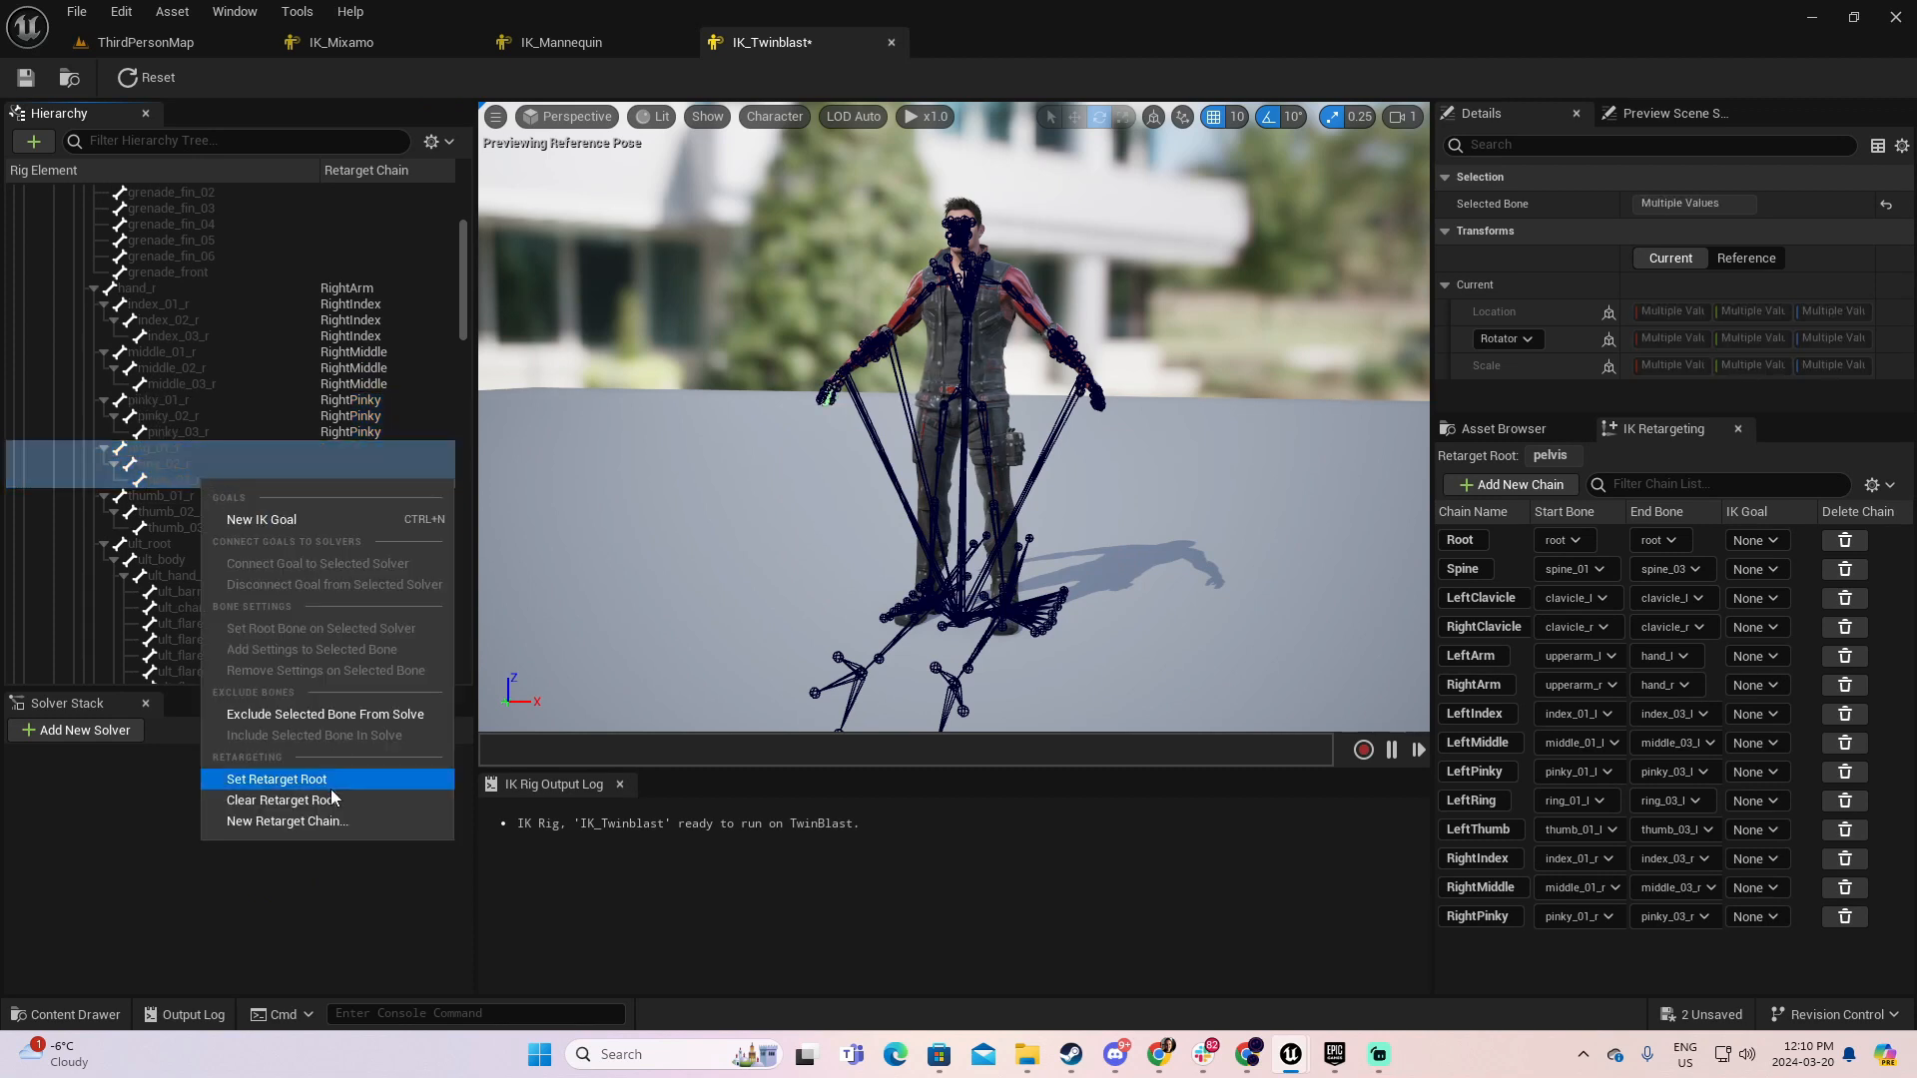
{"action": "left_click", "coordinate": [338, 827]}
{"action": "left_click", "coordinate": [859, 582]}
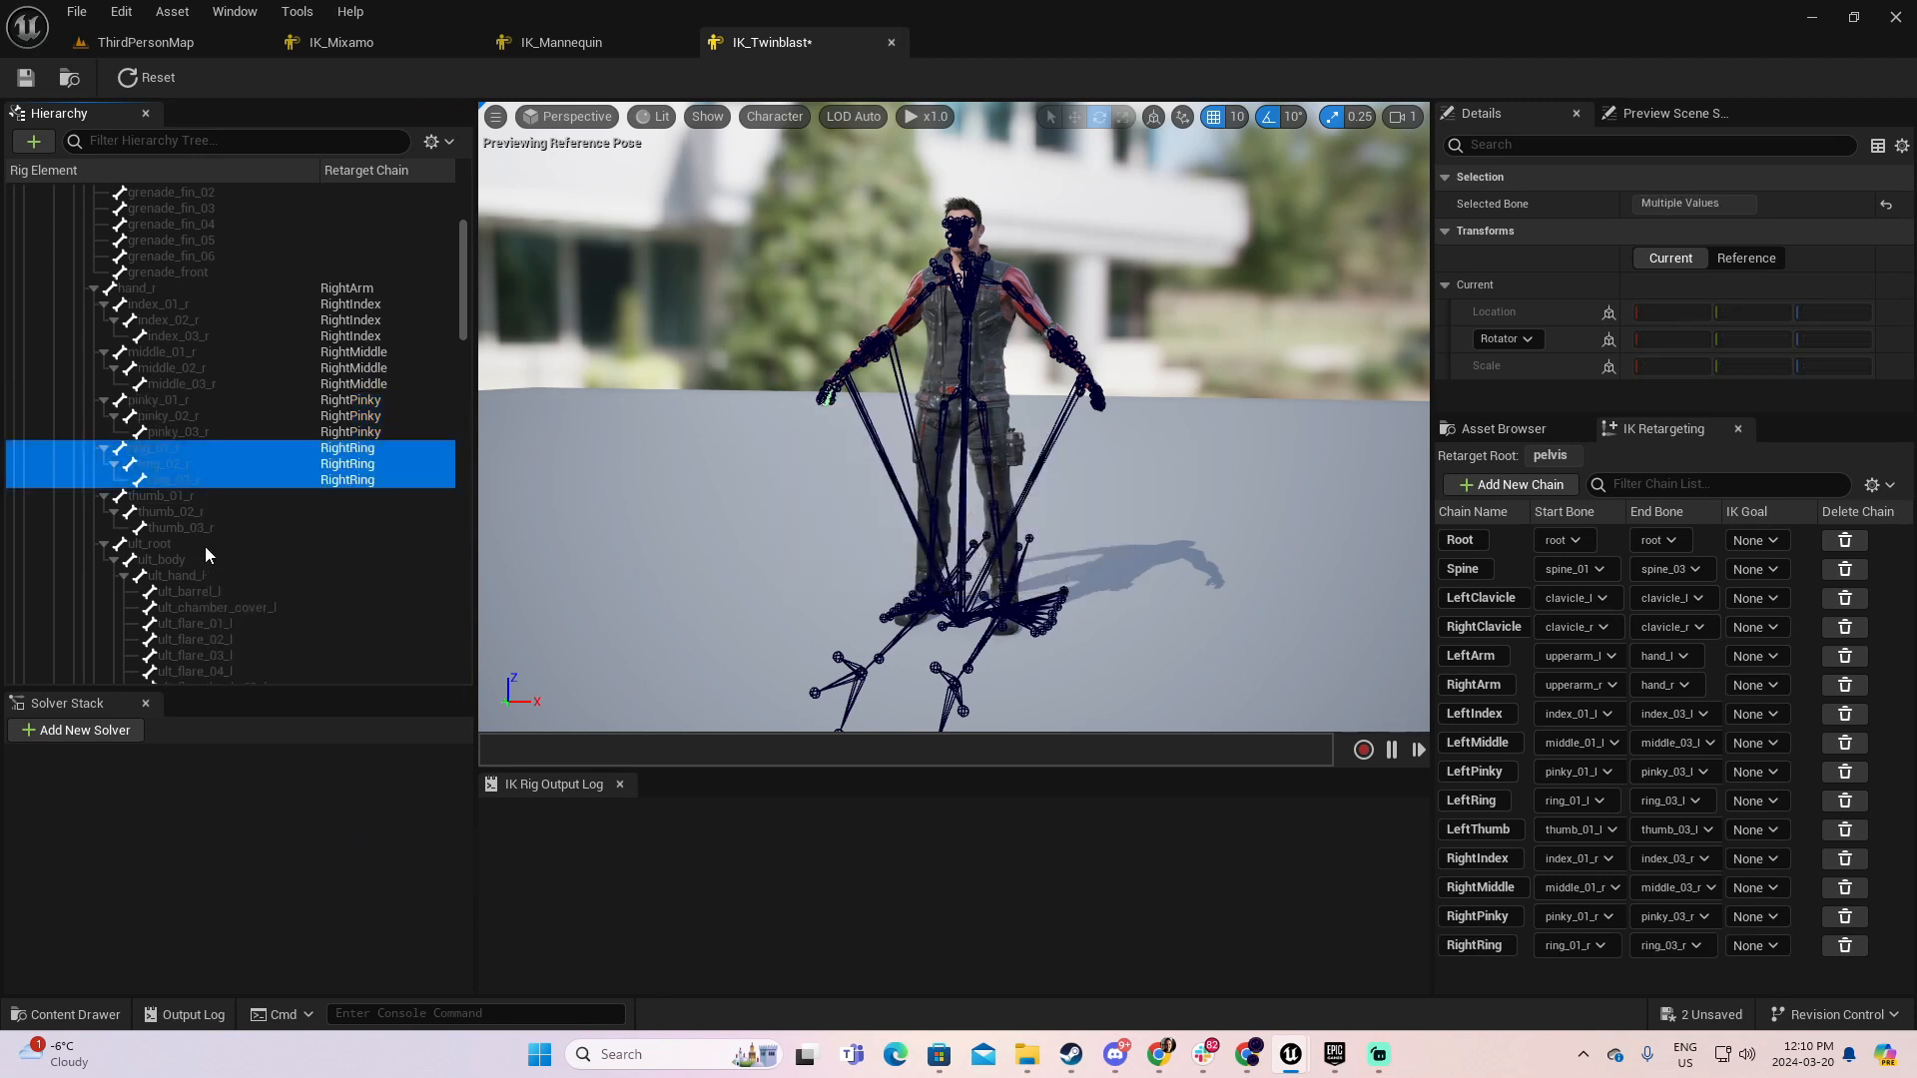
- Add a retarget chain named RightThumb from thumb_01_r to thumb_03_r, without a goal
{"action": "scroll", "coordinate": [206, 547], "scroll_direction": "down", "scroll_amount": 2}
{"action": "left_click", "coordinate": [160, 436]}
{"action": "left_click", "coordinate": [206, 465], "text": "shift"}
{"action": "right_click", "coordinate": [206, 465]}
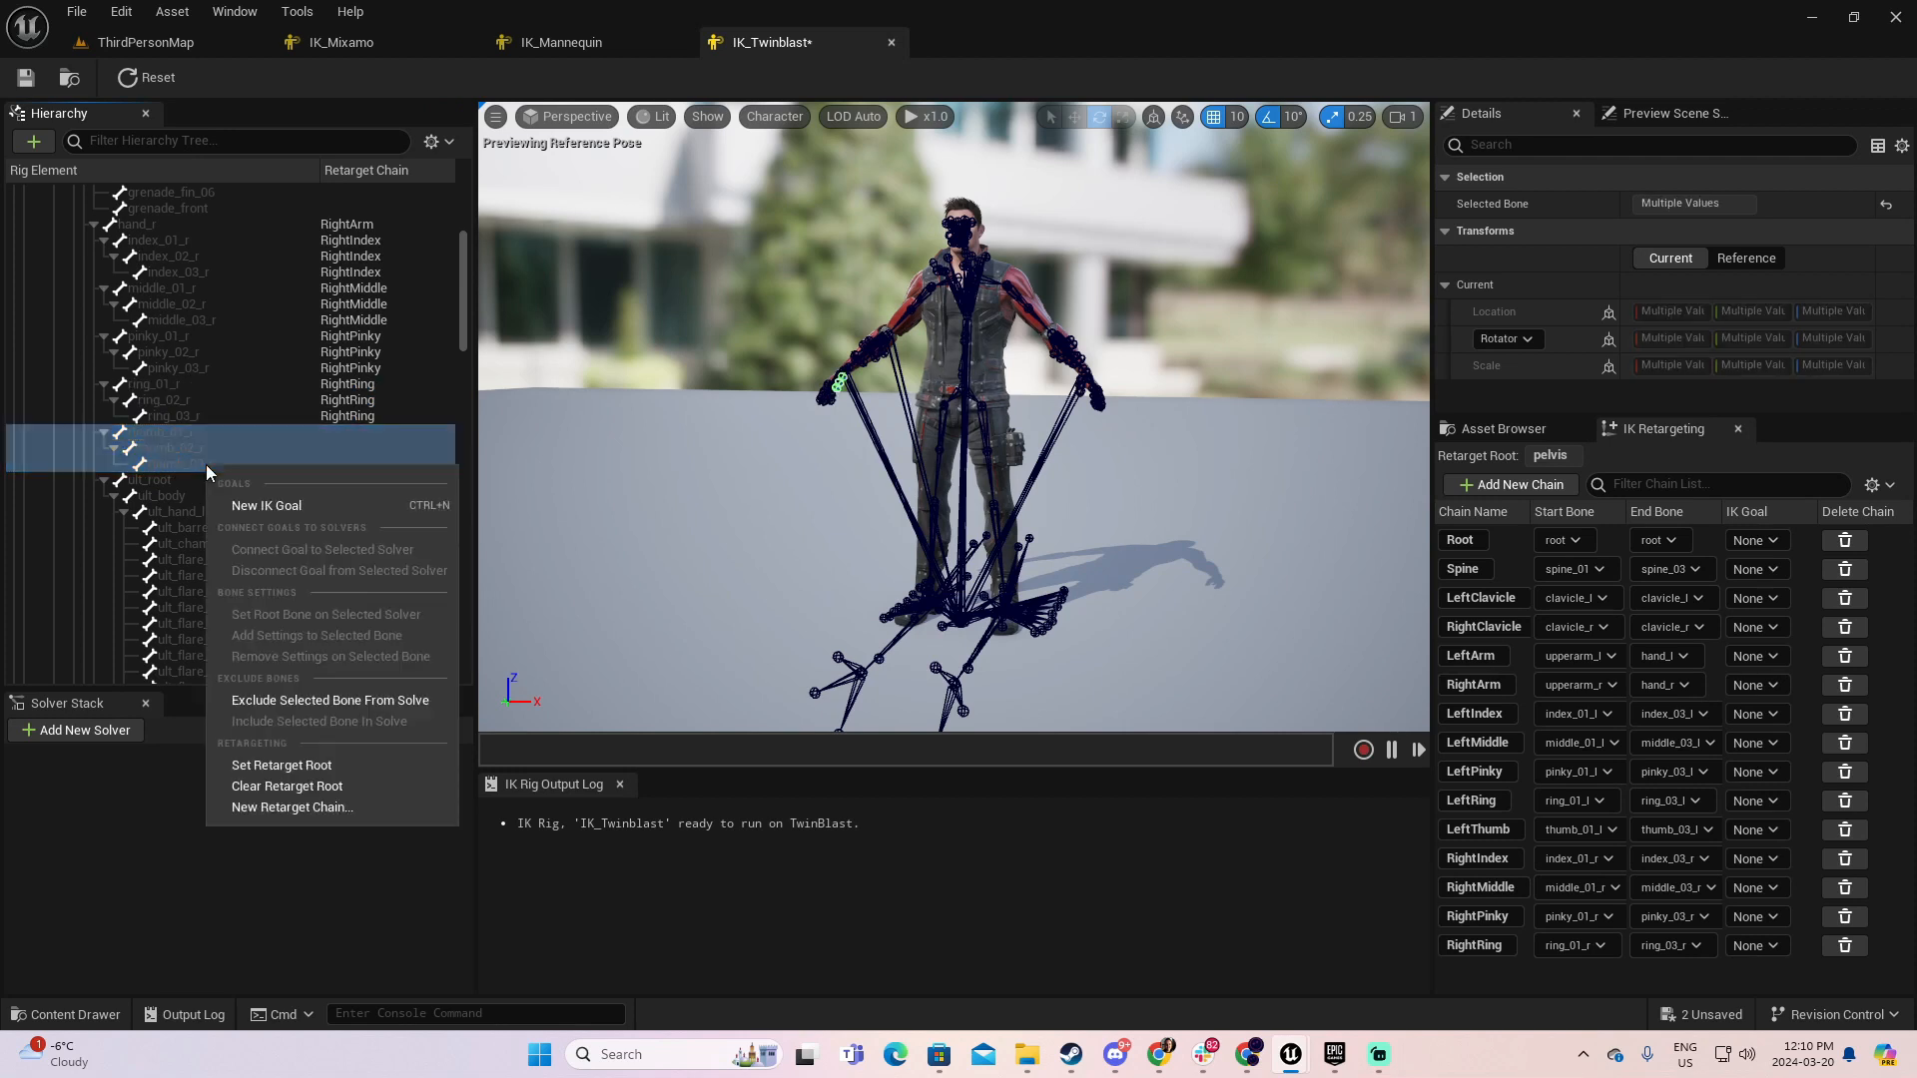
{"action": "left_click", "coordinate": [320, 807]}
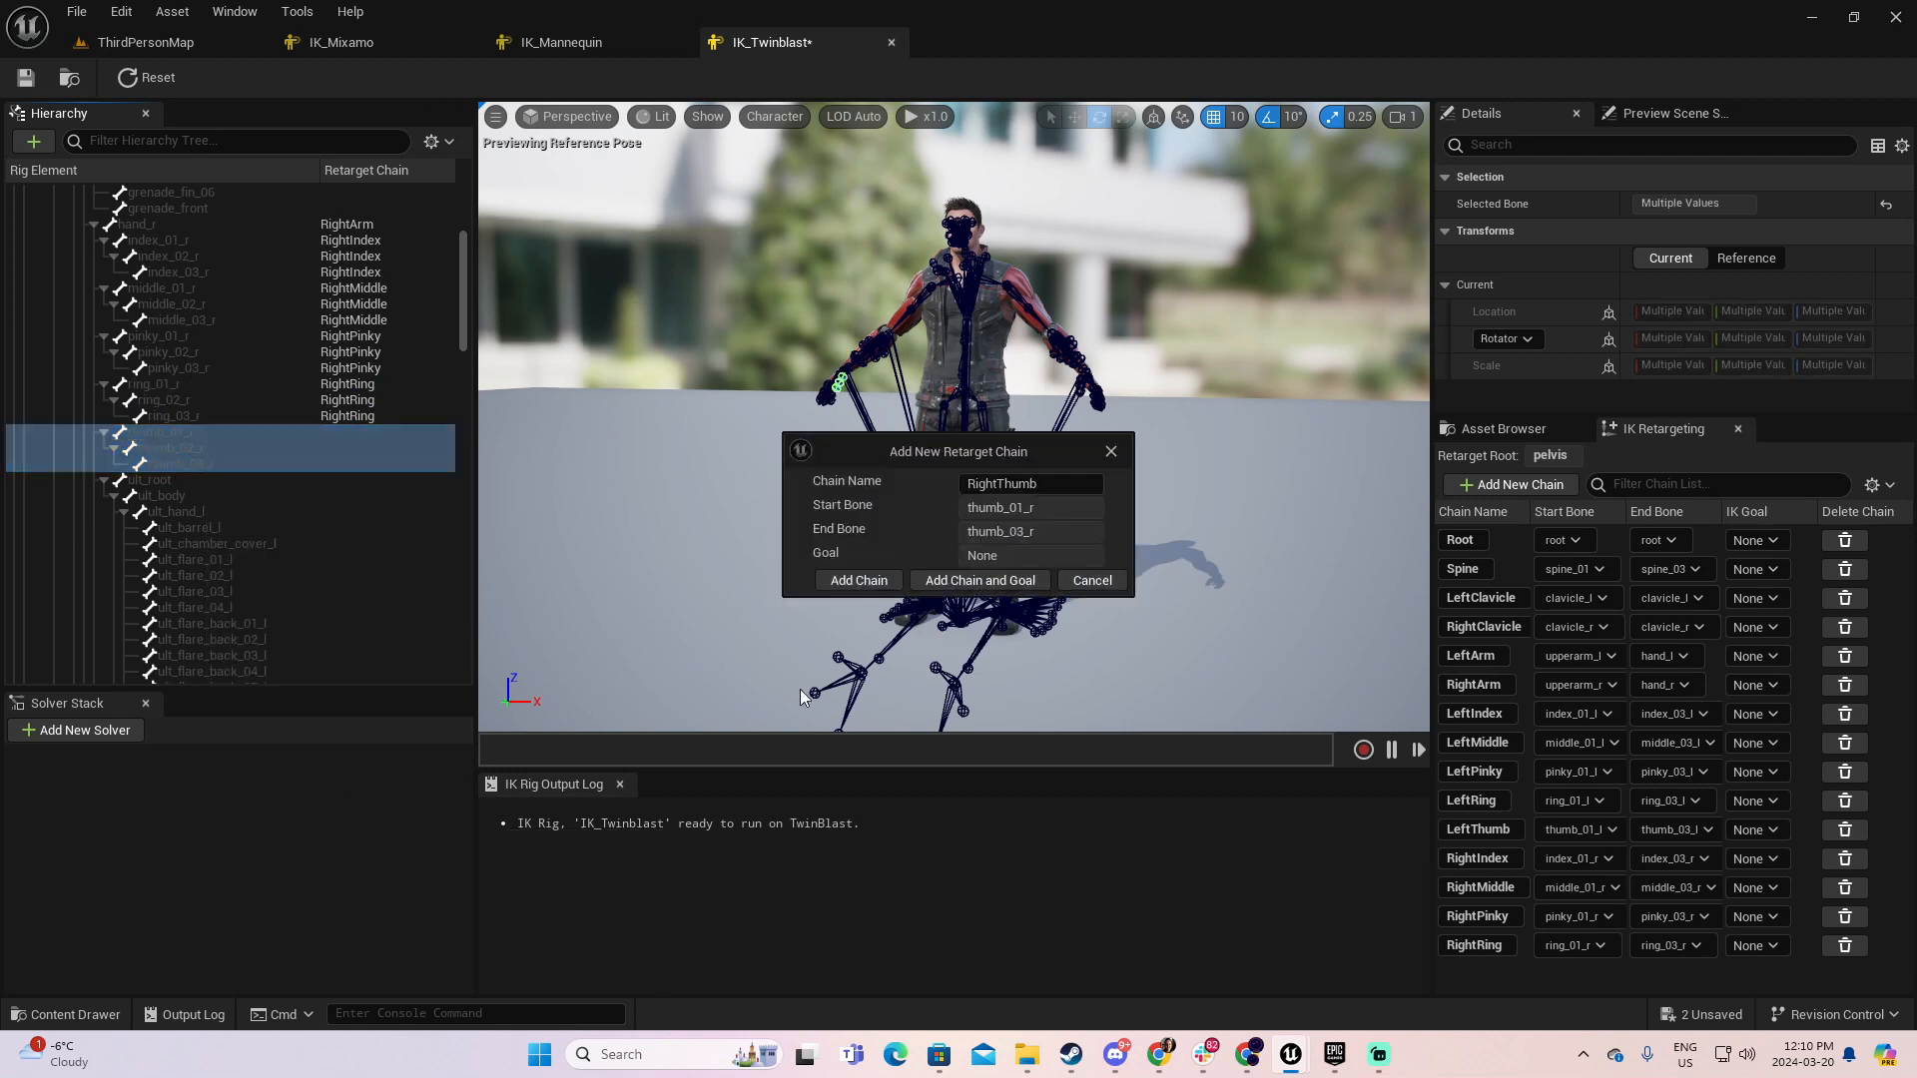
{"action": "left_click", "coordinate": [859, 581]}
- Collapse the right clavicle's bones and add a retarget chain named Head from neck_01 to head, without a goal
{"action": "scroll", "coordinate": [269, 359], "scroll_direction": "up", "scroll_amount": 4}
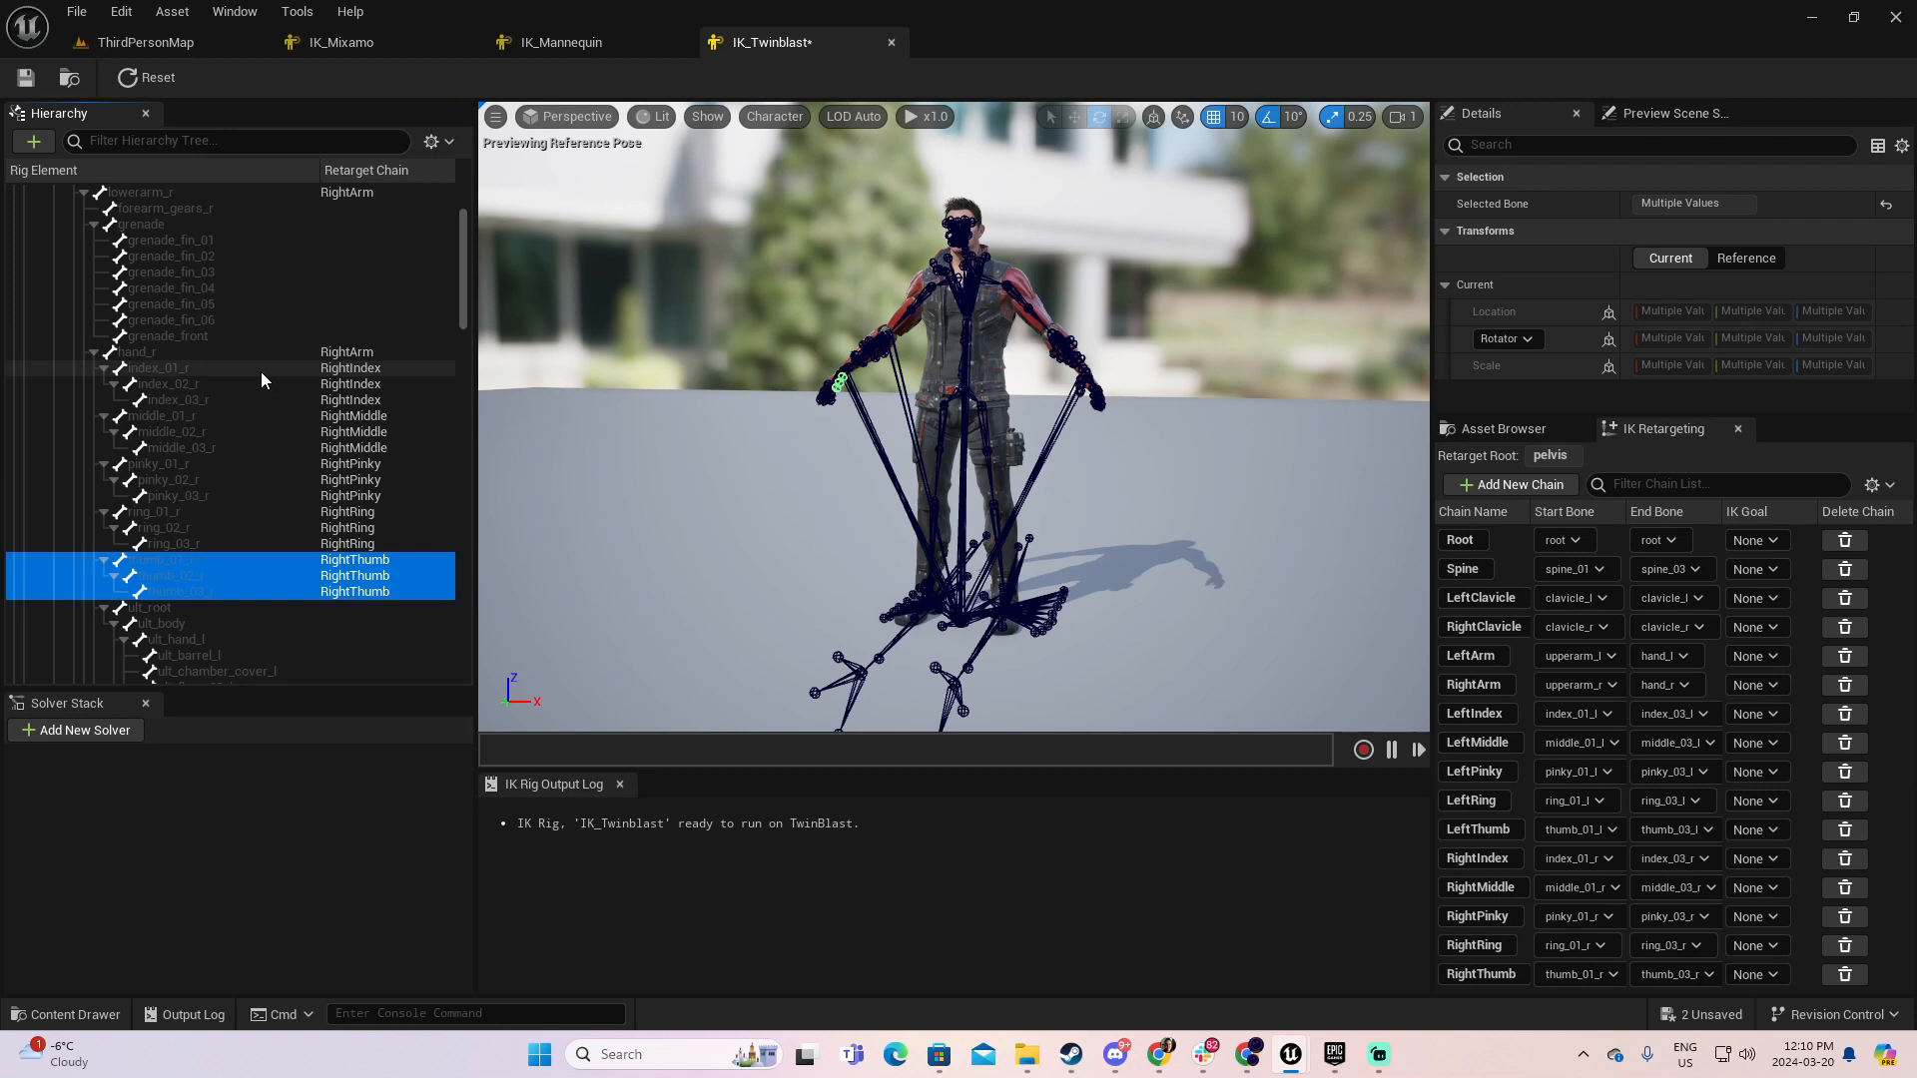
{"action": "scroll", "coordinate": [261, 371], "scroll_direction": "up", "scroll_amount": 5}
{"action": "left_click", "coordinate": [64, 288]}
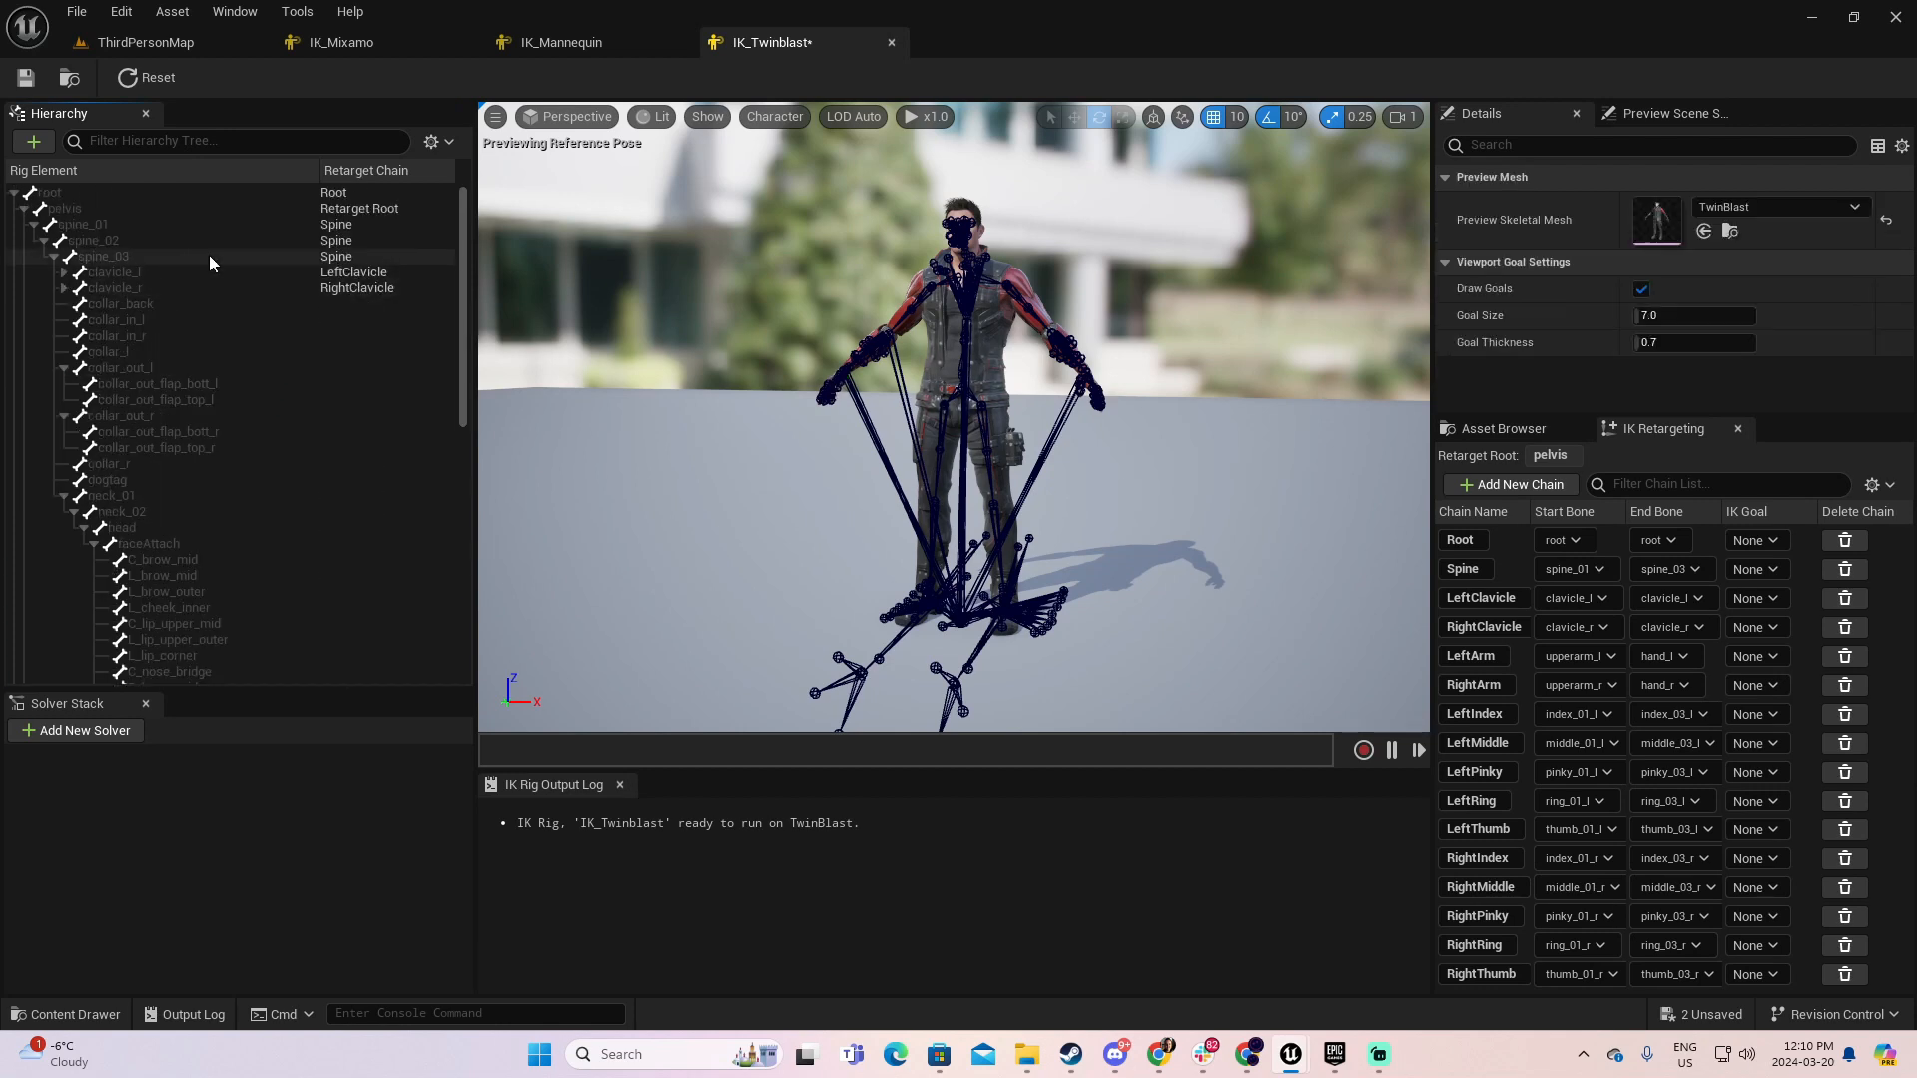
{"action": "left_click", "coordinate": [200, 495]}
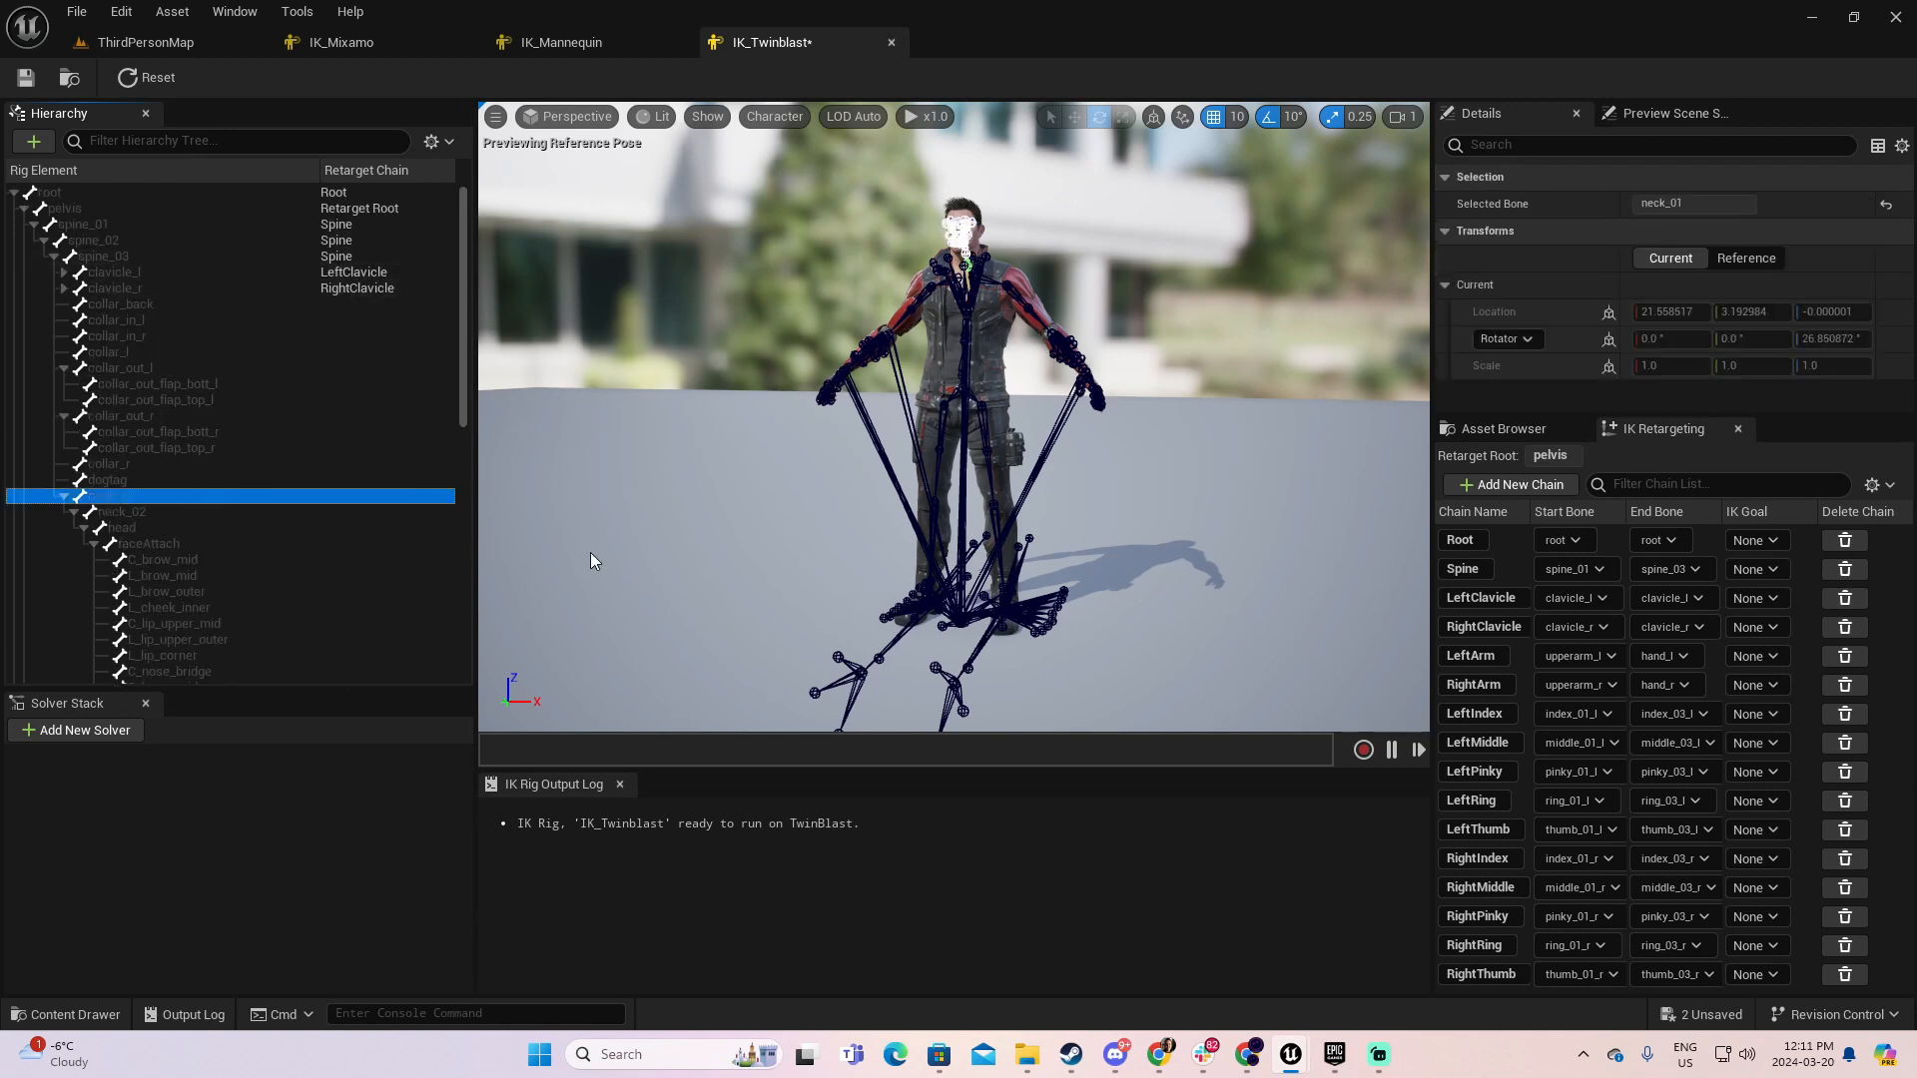
{"action": "left_click", "coordinate": [148, 526], "text": "shift"}
{"action": "right_click", "coordinate": [148, 525]}
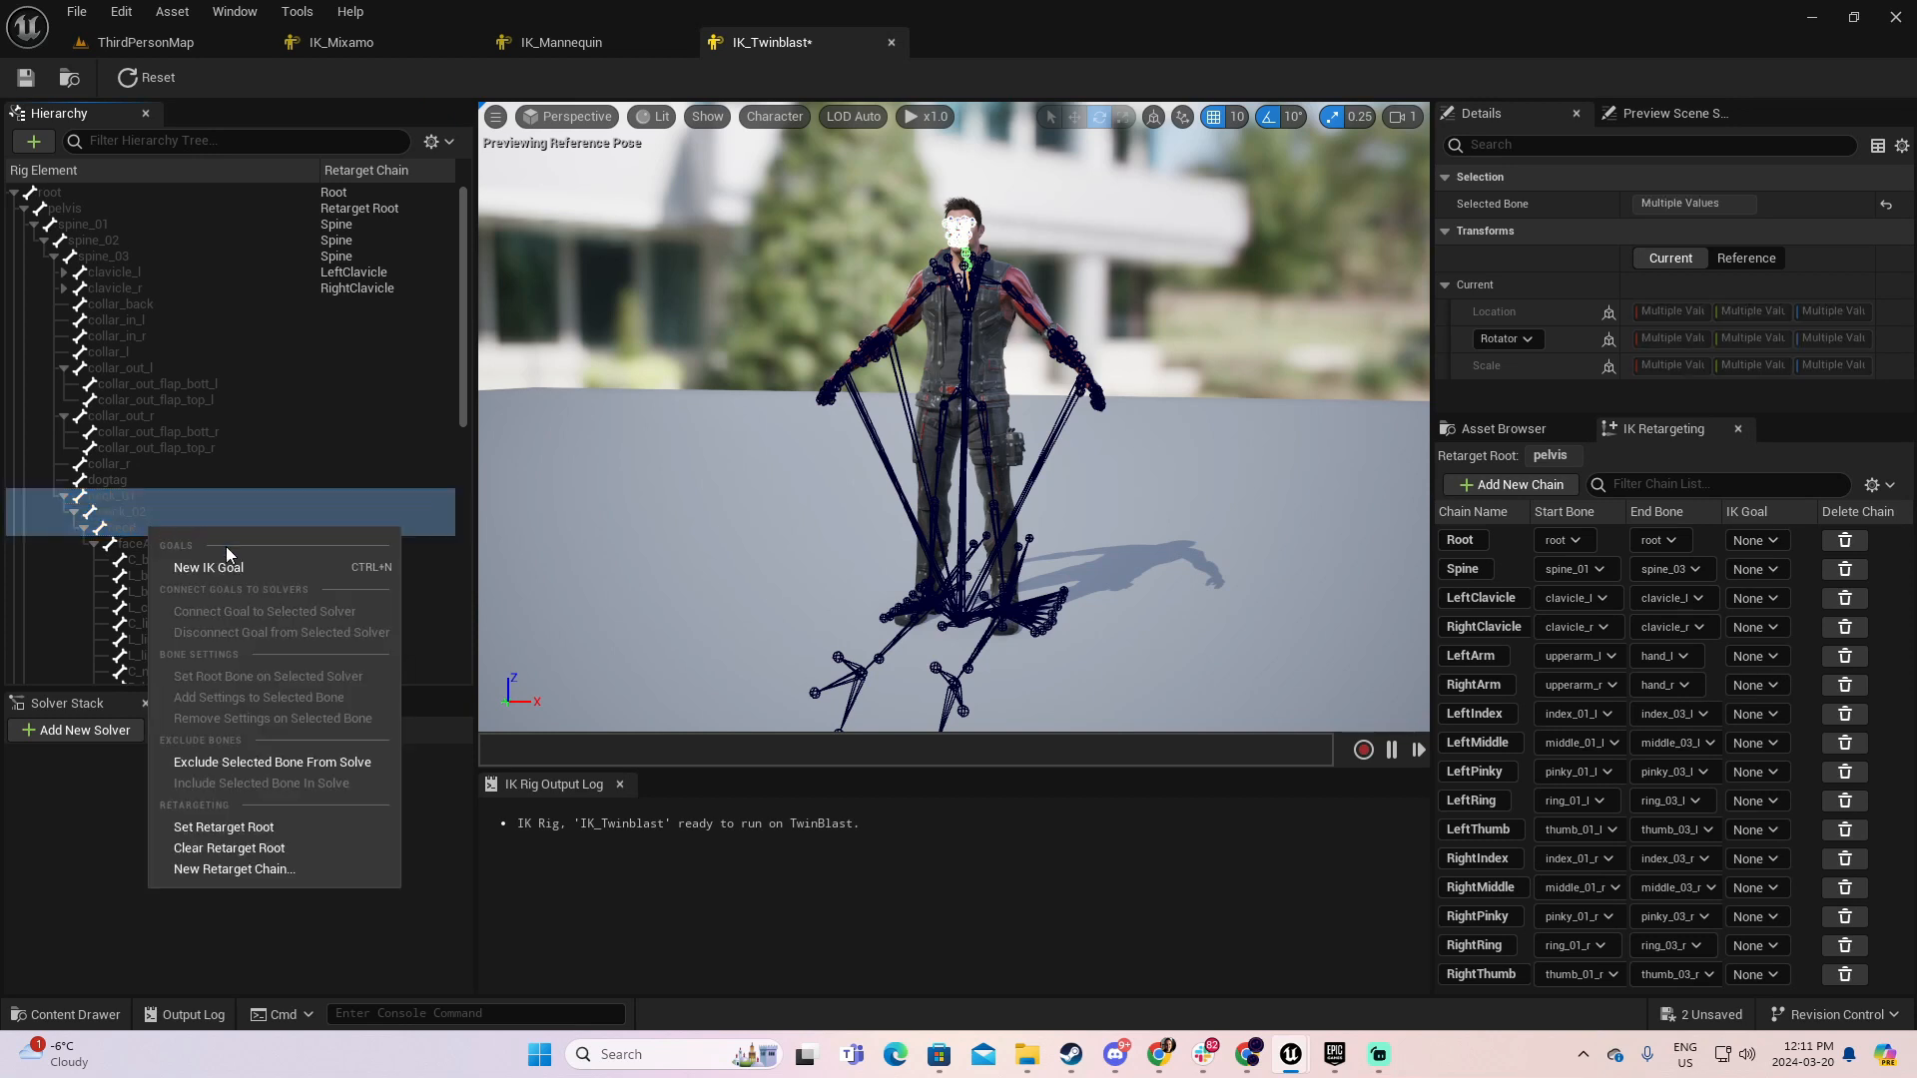
{"action": "left_click", "coordinate": [225, 869]}
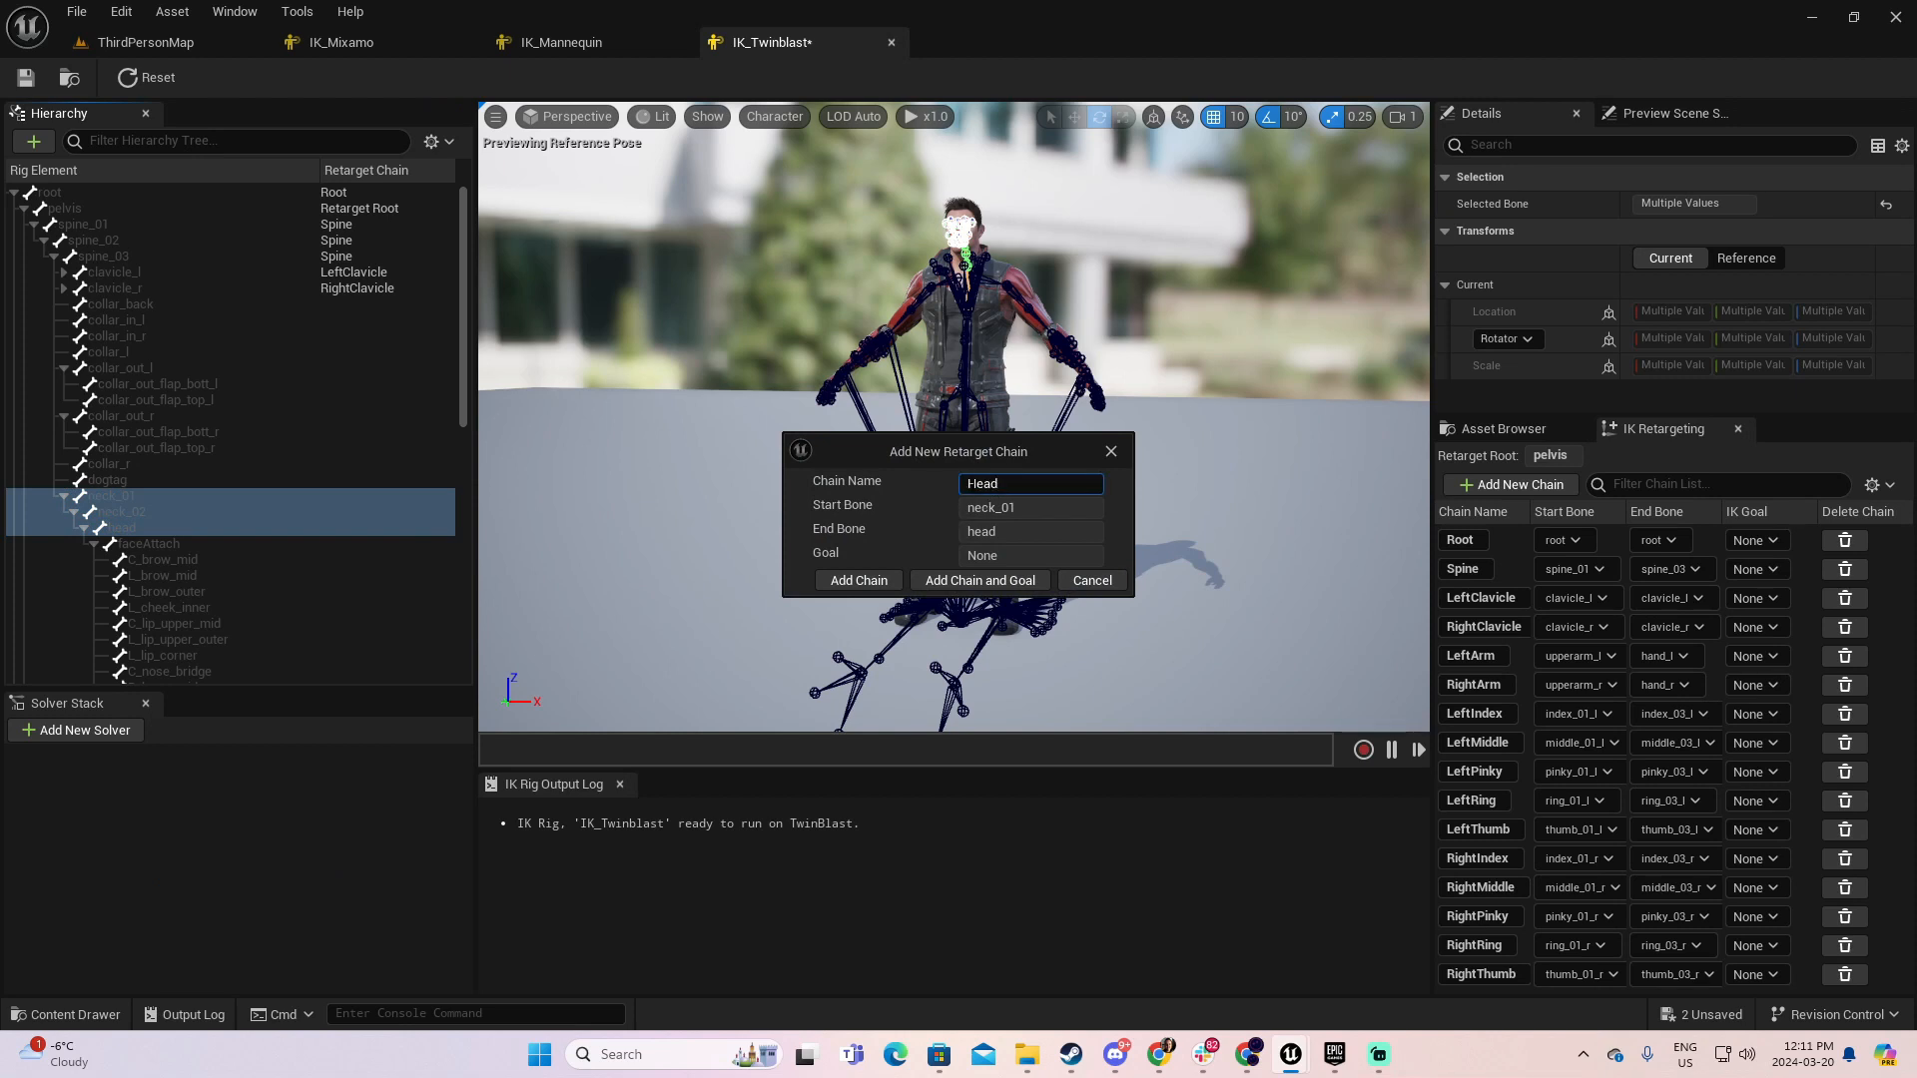
{"action": "left_click", "coordinate": [859, 580]}
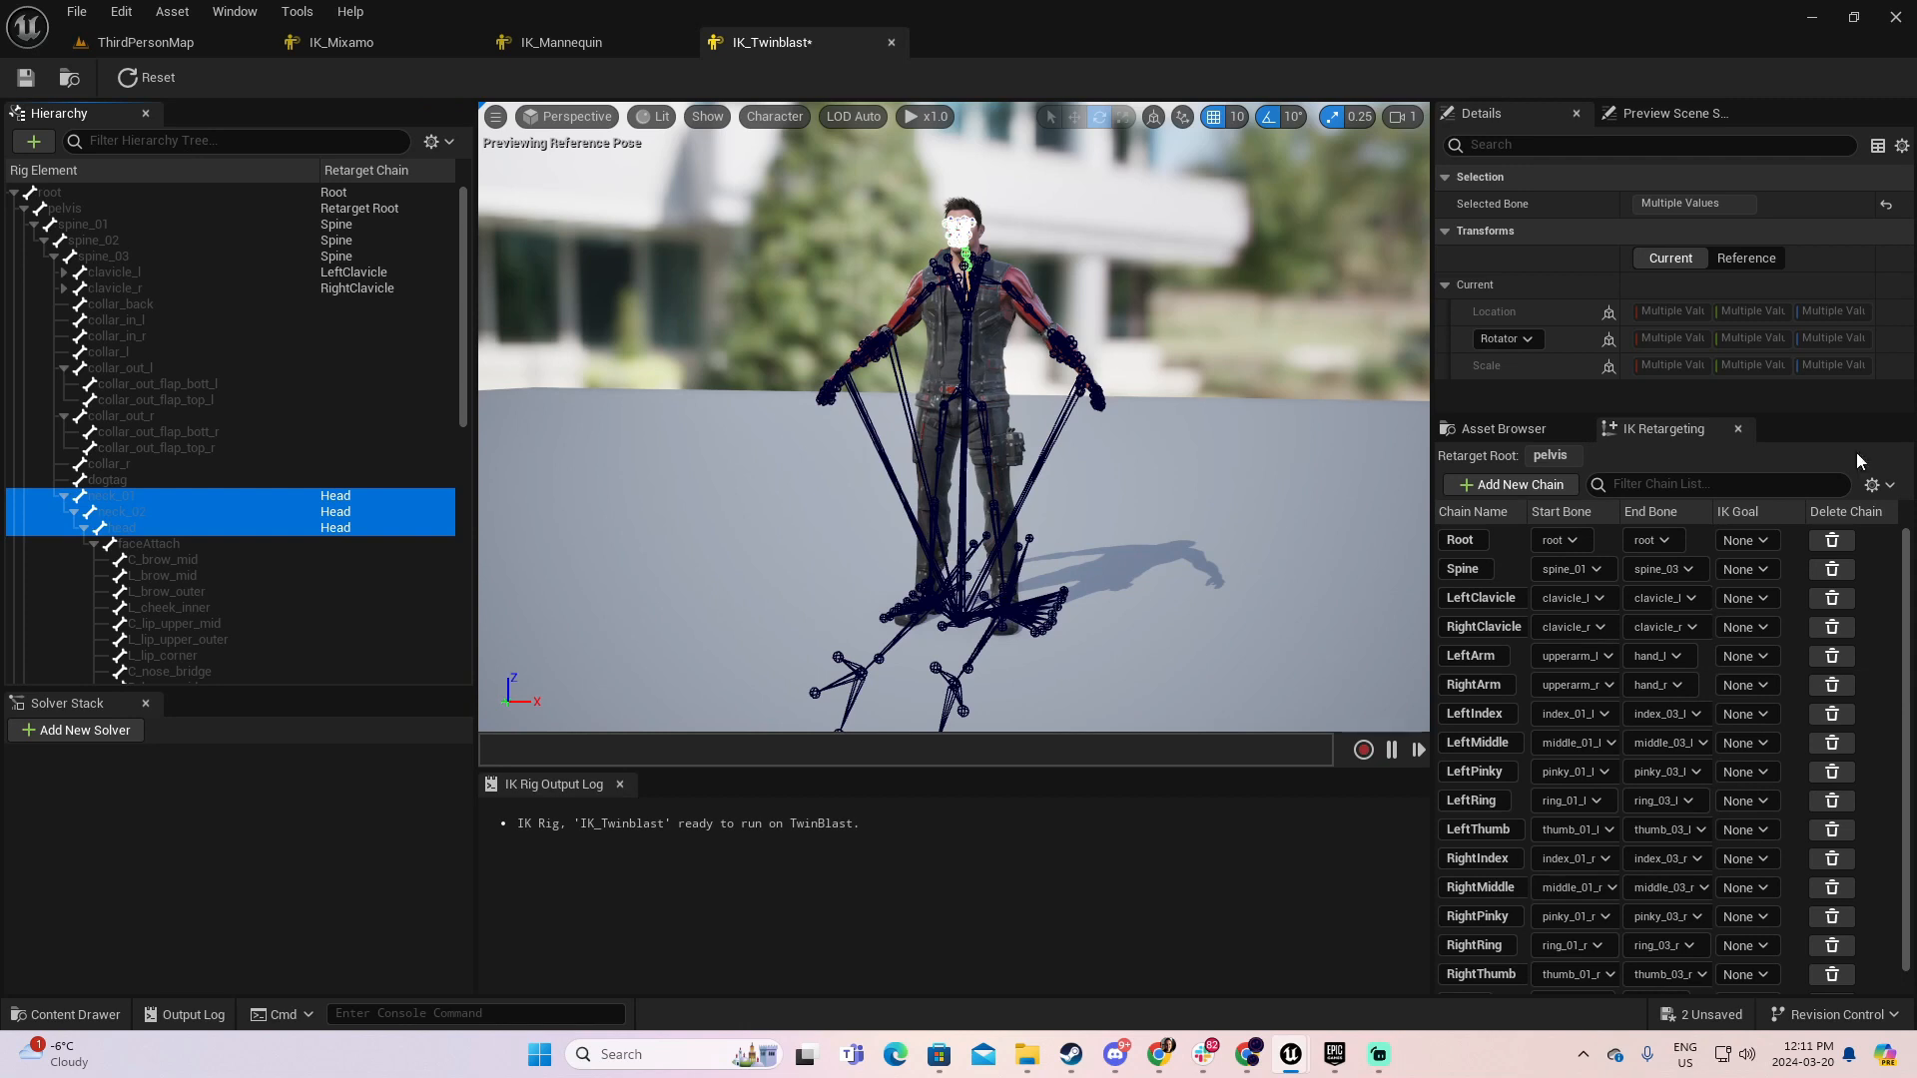
- Add a retarget chain named LeftLeg starting at thigh_l, without a goal, and set its end bone to ball_l
{"action": "left_click_drag", "start_coordinate": [460, 291], "coordinate": [457, 540]}
{"action": "left_click", "coordinate": [91, 398]}
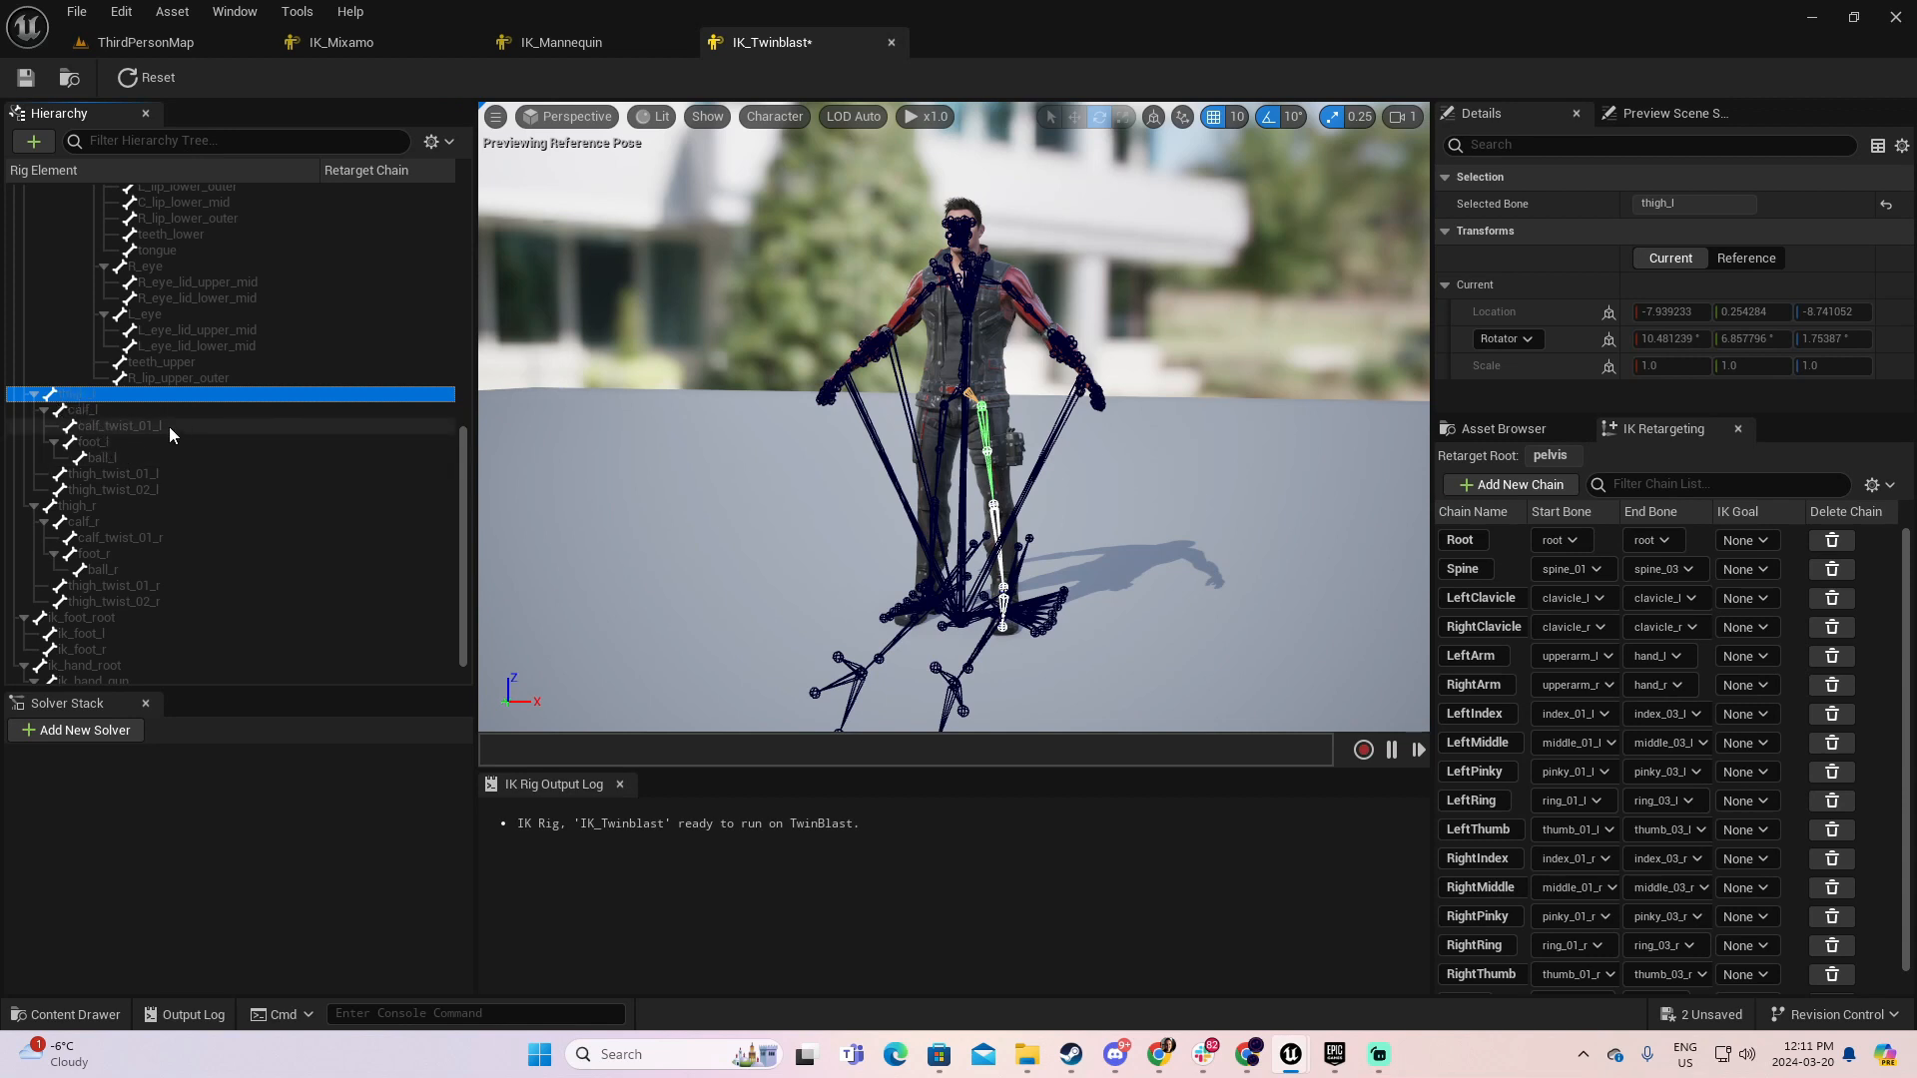
{"action": "right_click", "coordinate": [77, 398]}
{"action": "left_click", "coordinate": [220, 741]}
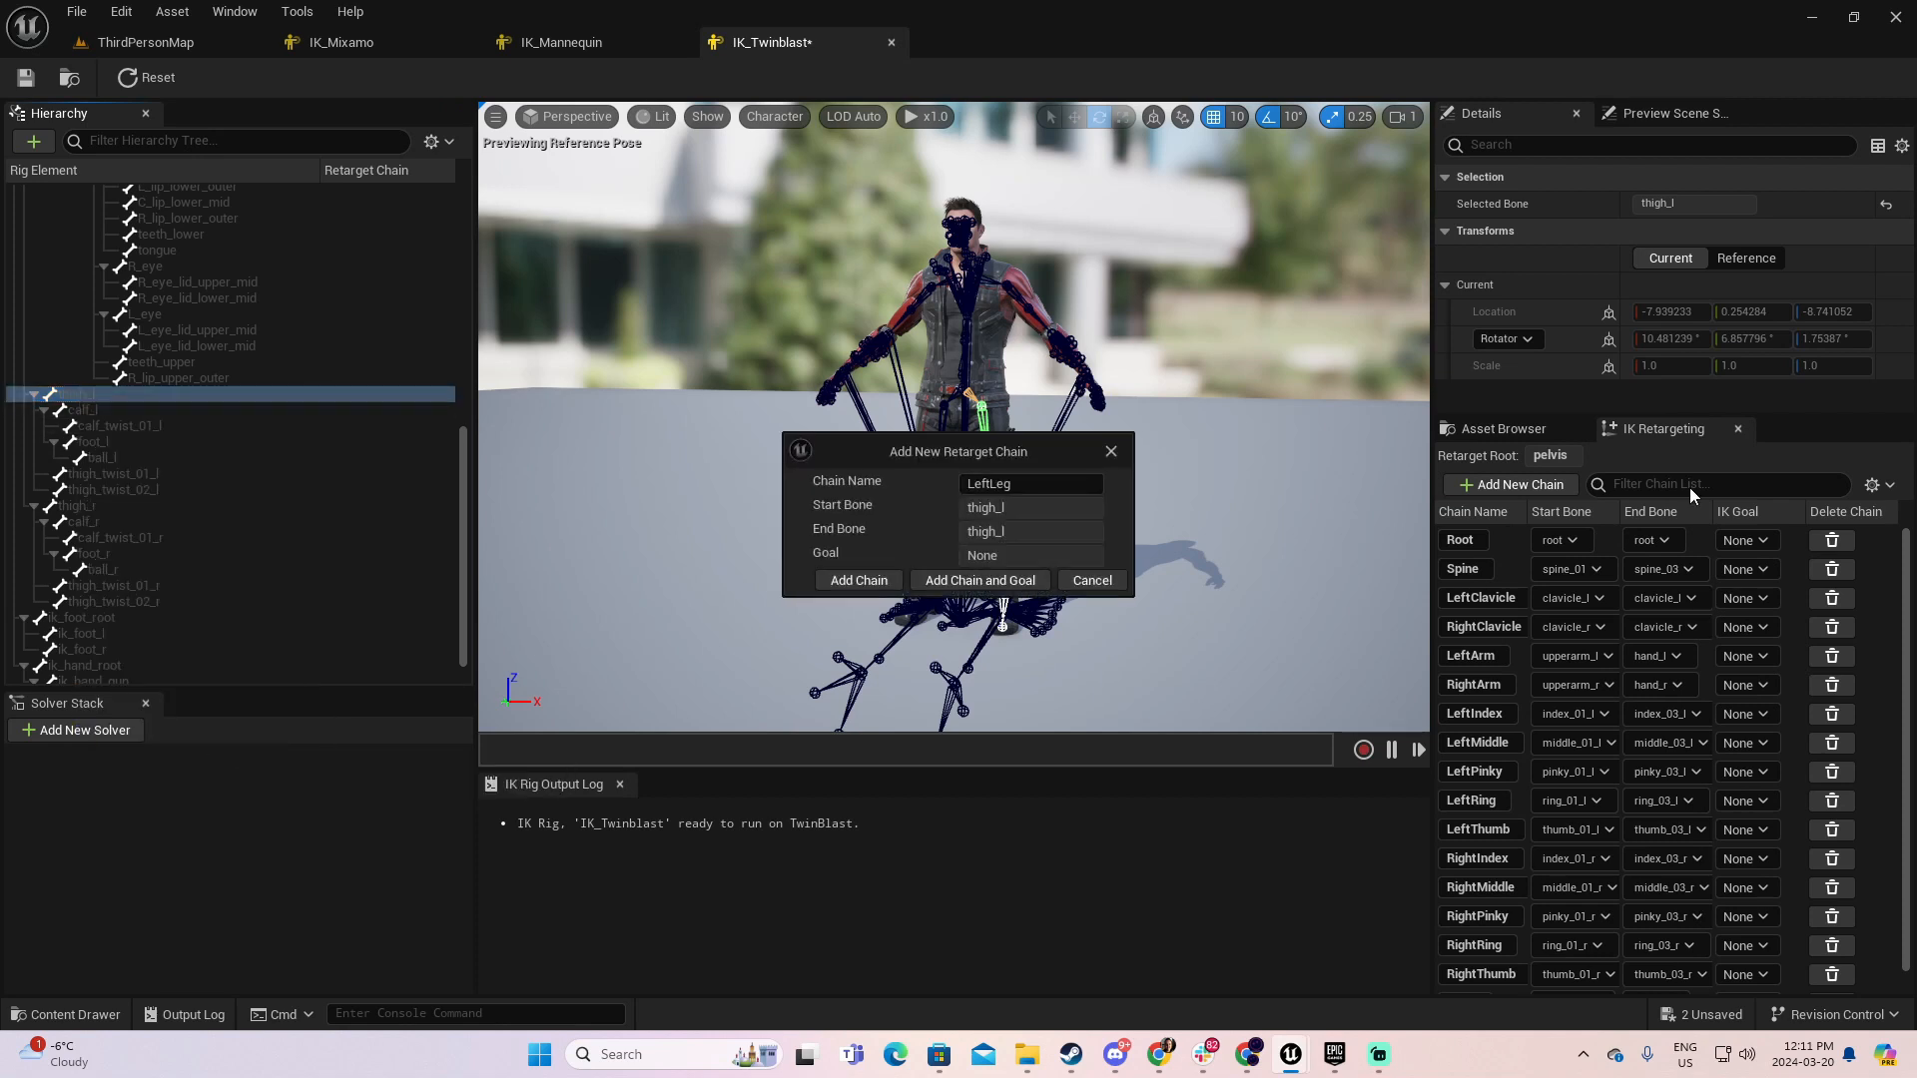
{"action": "left_click", "coordinate": [856, 581]}
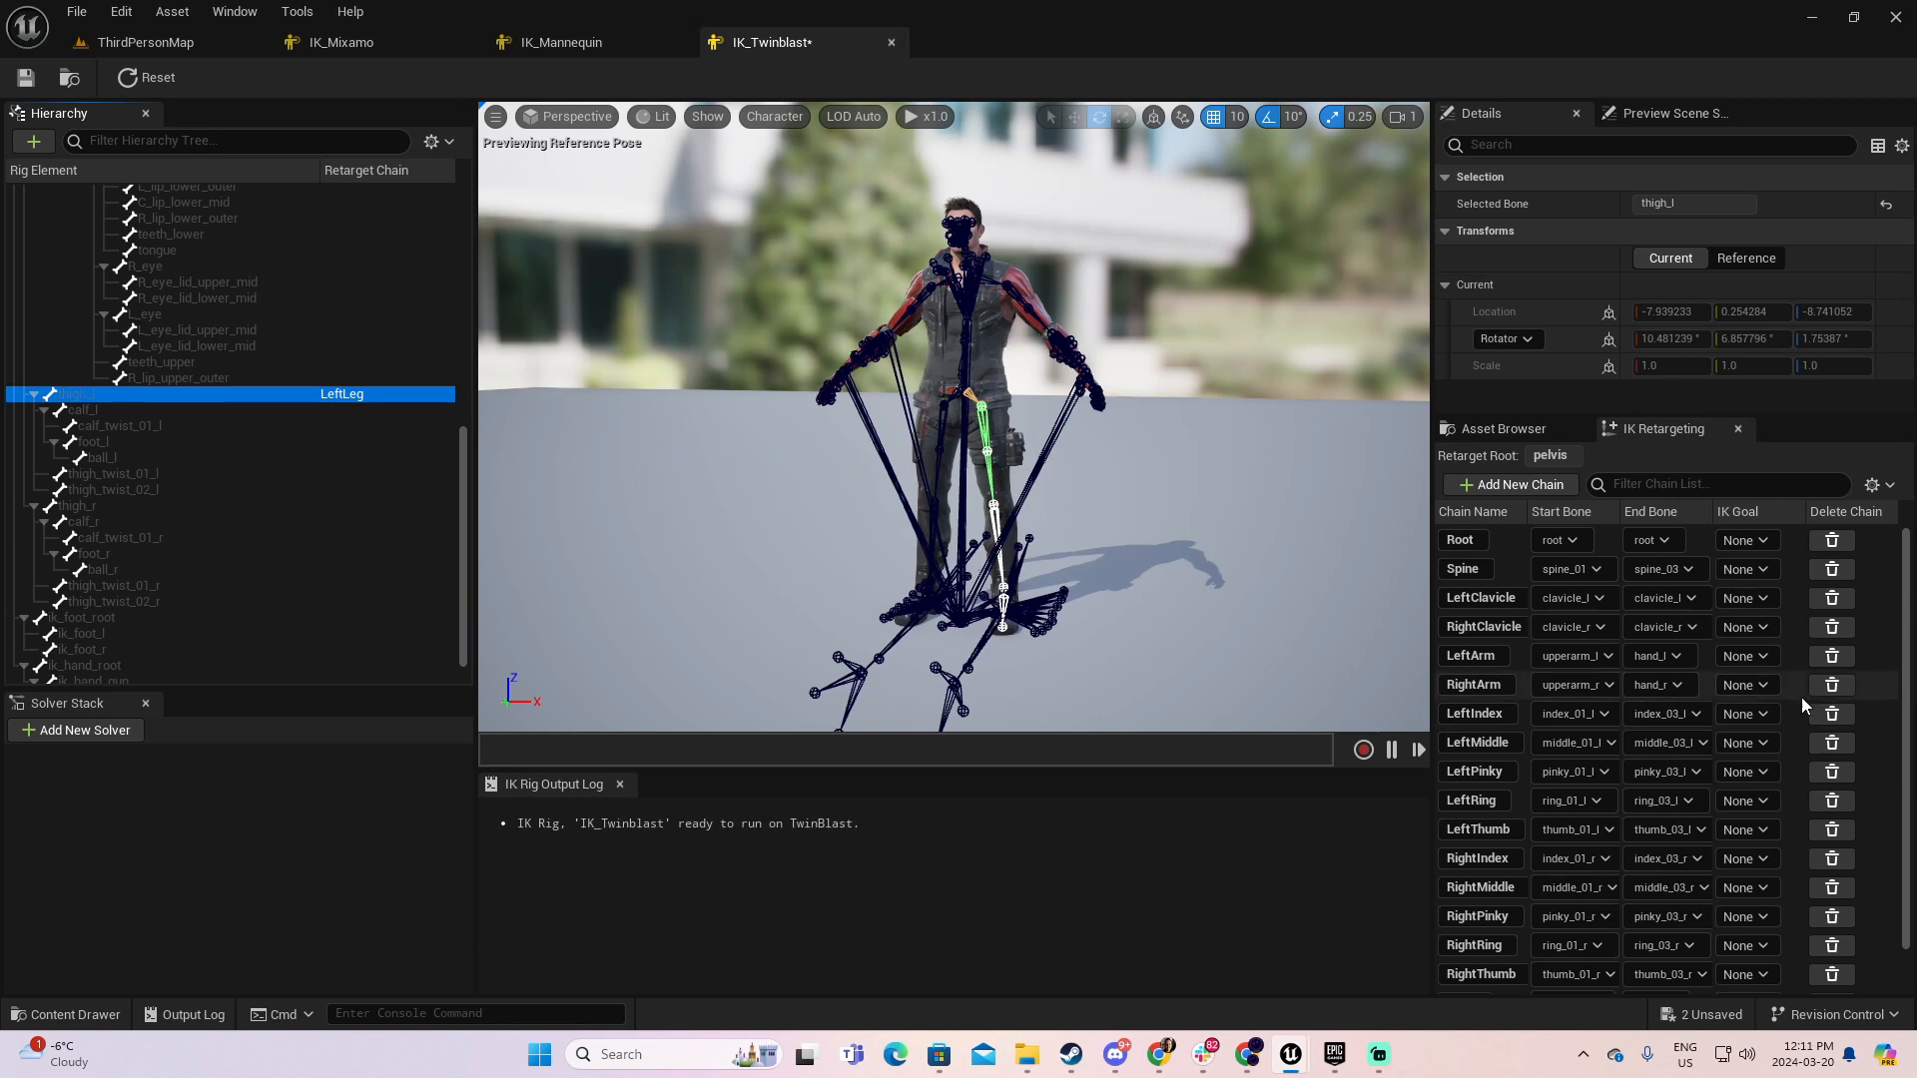
{"action": "scroll", "coordinate": [1783, 693], "scroll_direction": "down", "scroll_amount": 2}
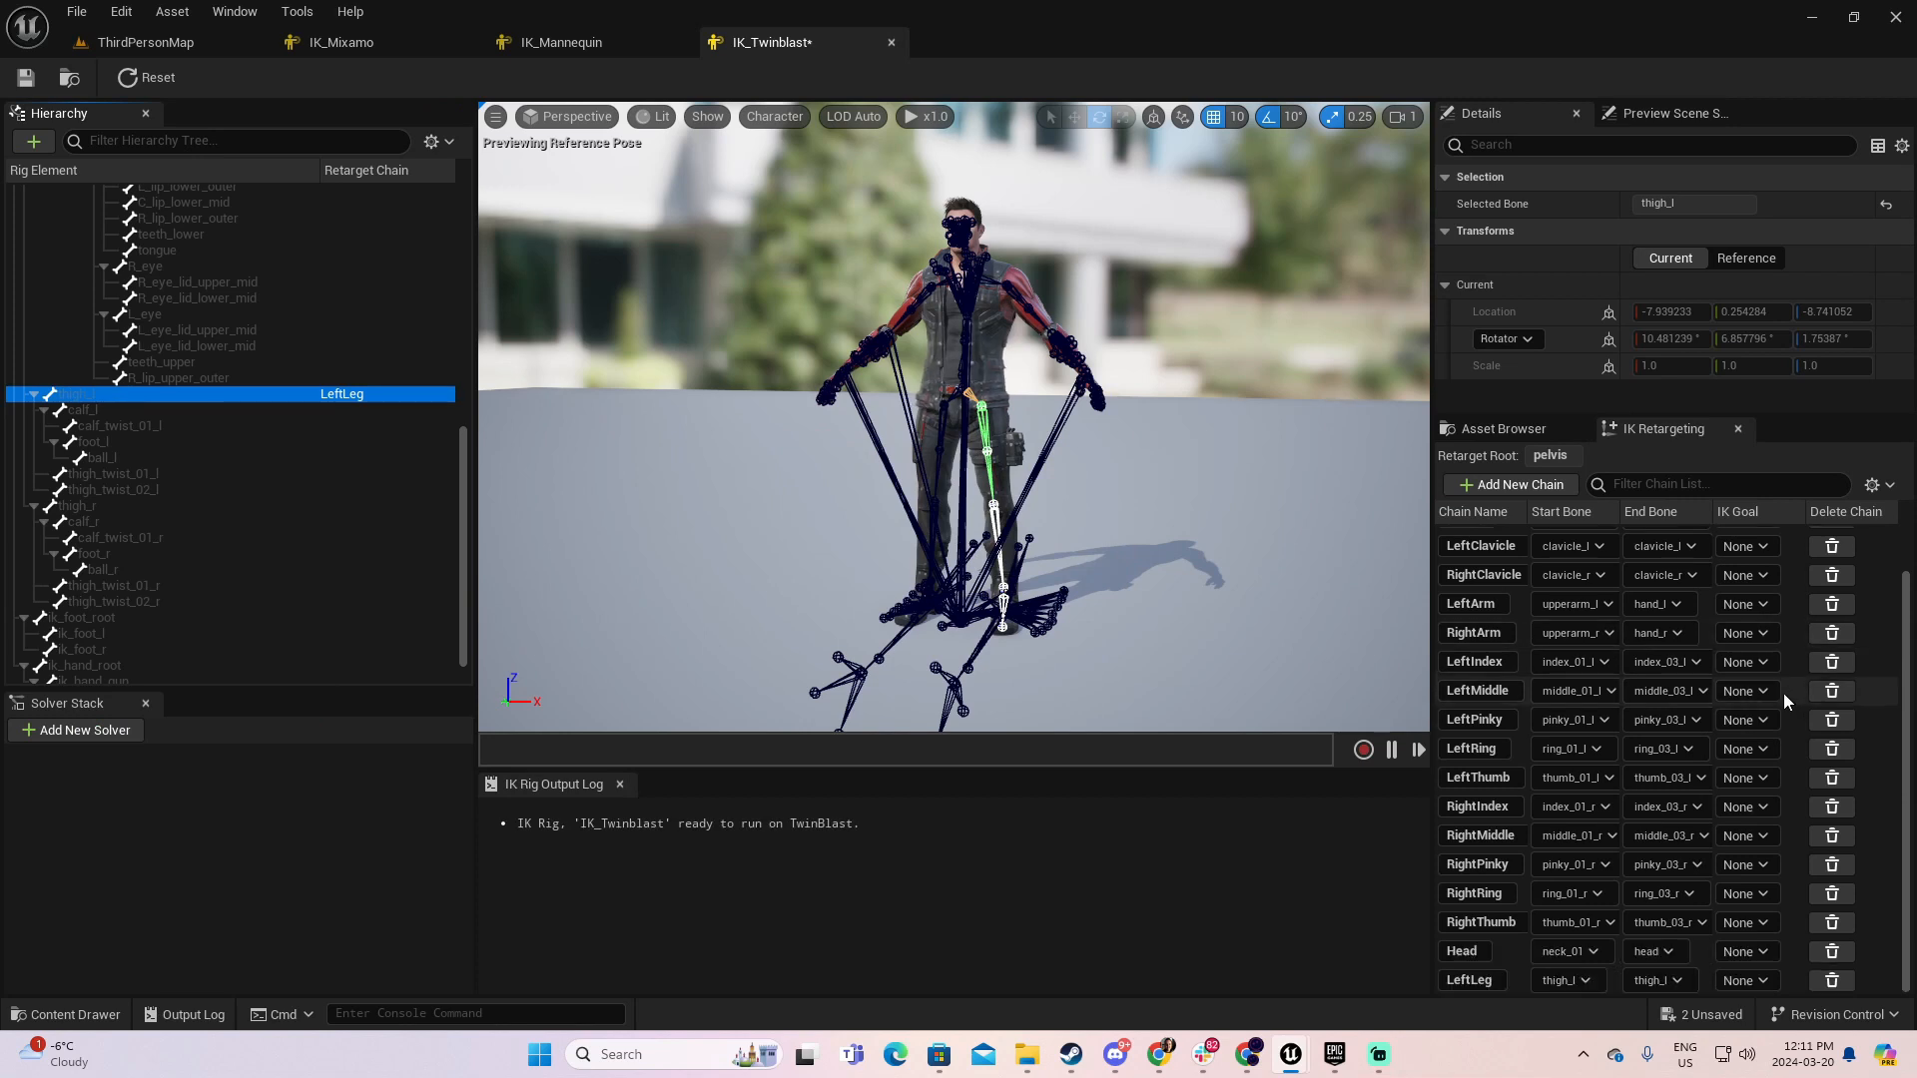
{"action": "left_click", "coordinate": [1674, 983]}
{"action": "left_click", "coordinate": [1682, 797]}
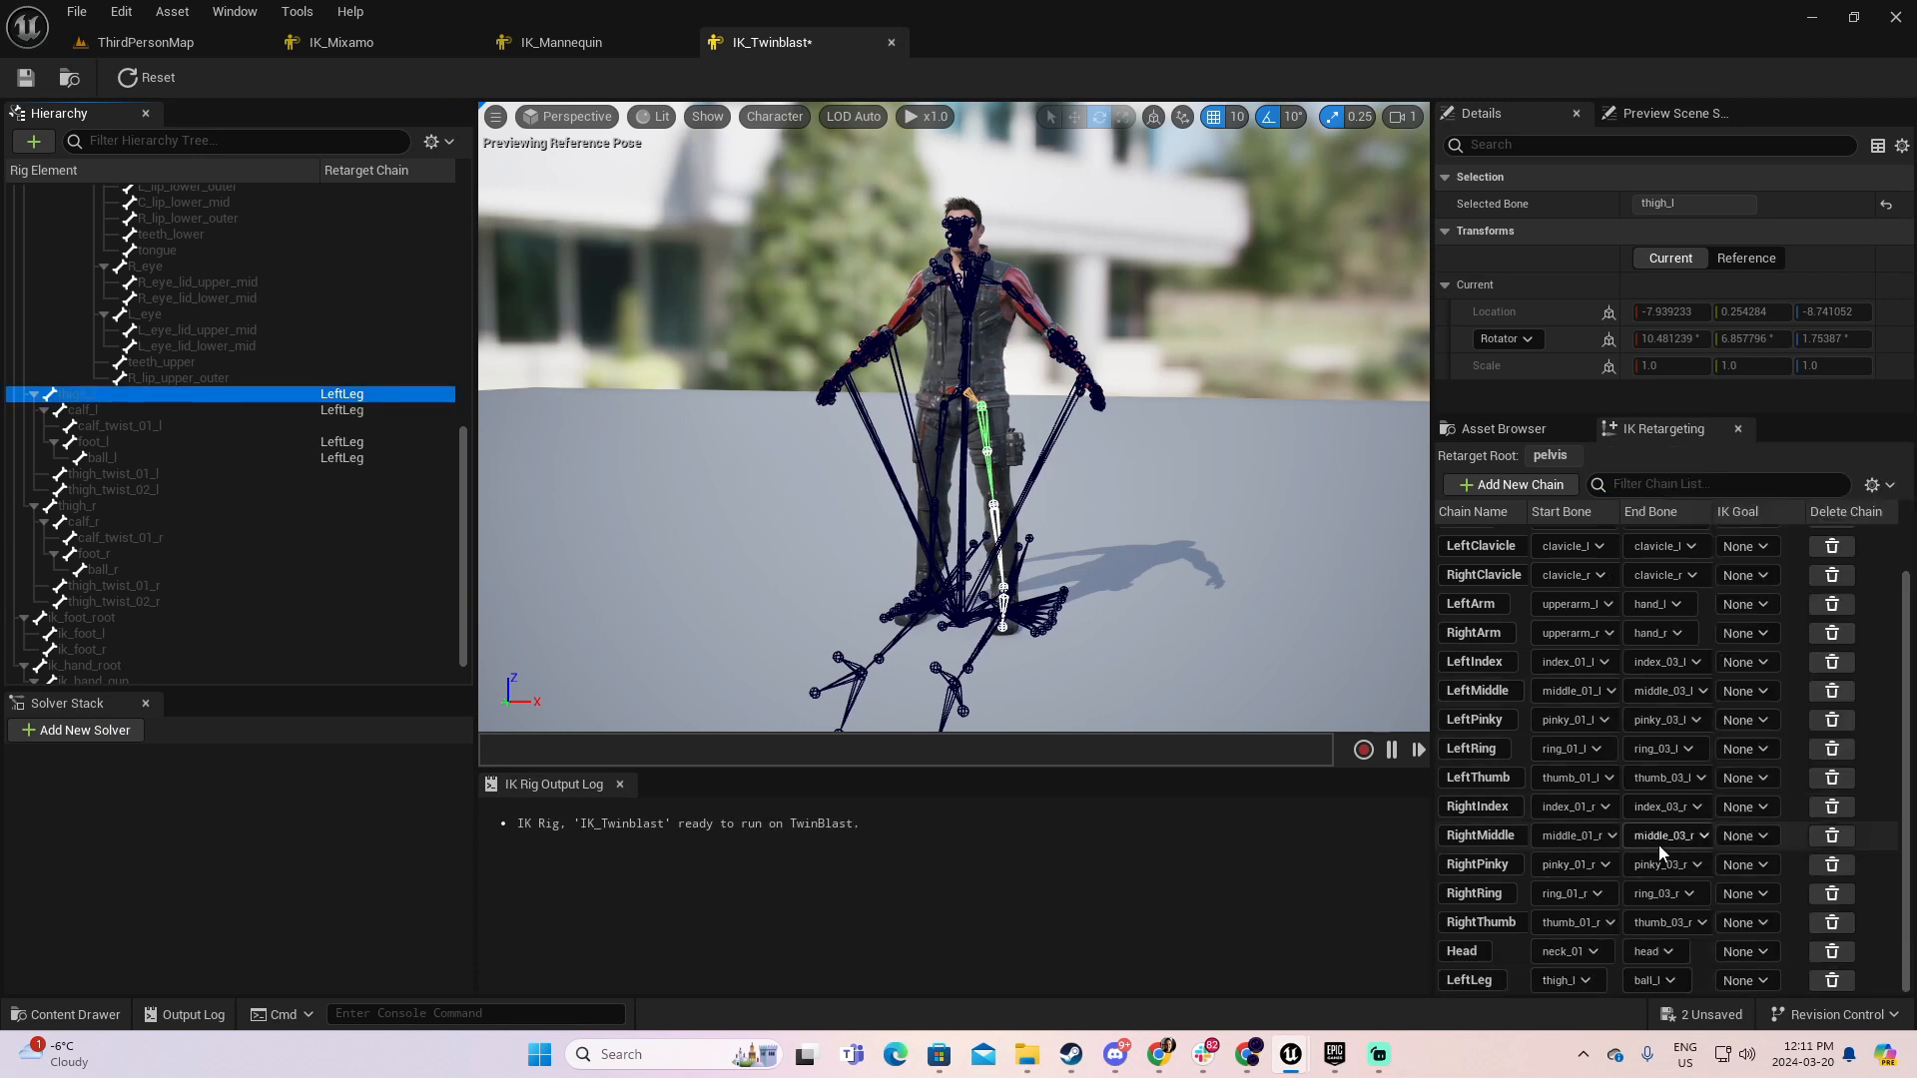
- Add a retarget chain named RightLeg starting at thigh_r, without a goal, and set its end bone to ball_r
{"action": "left_click", "coordinate": [77, 506]}
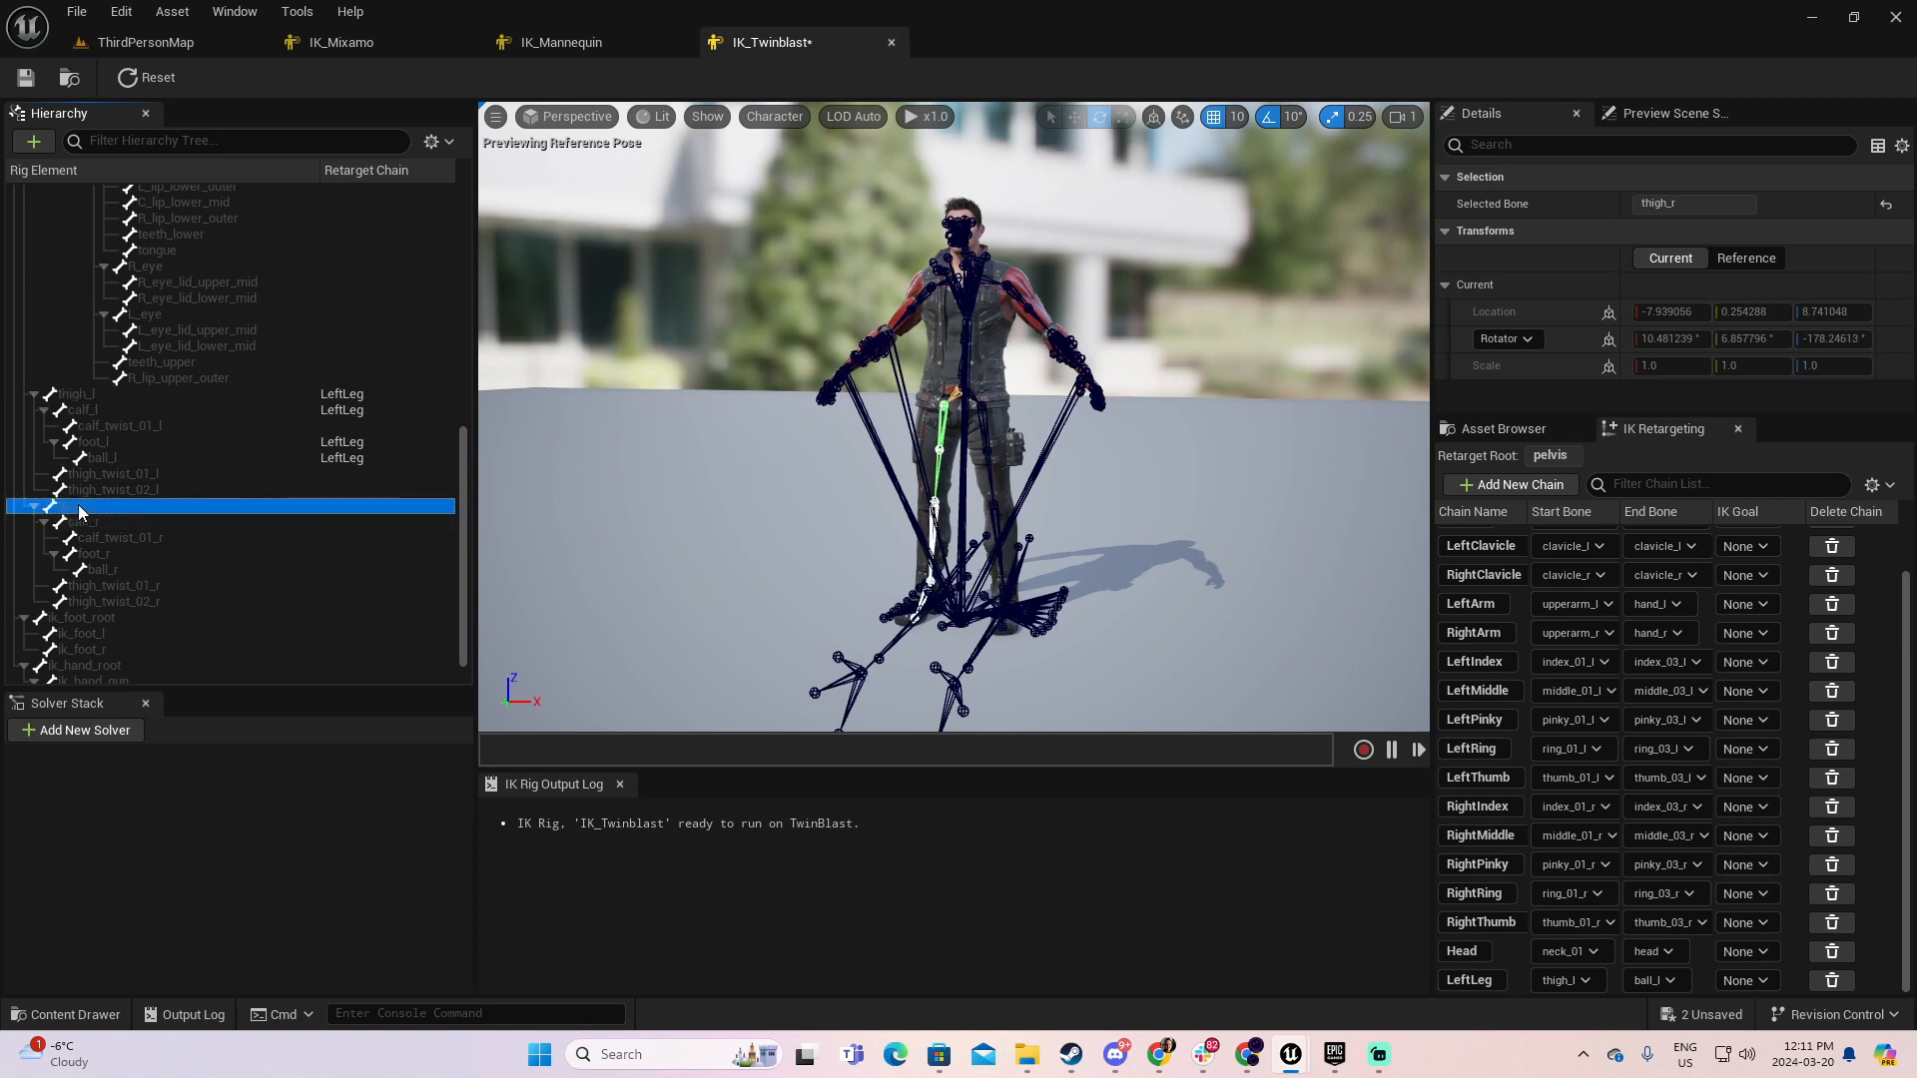
{"action": "right_click", "coordinate": [80, 511]}
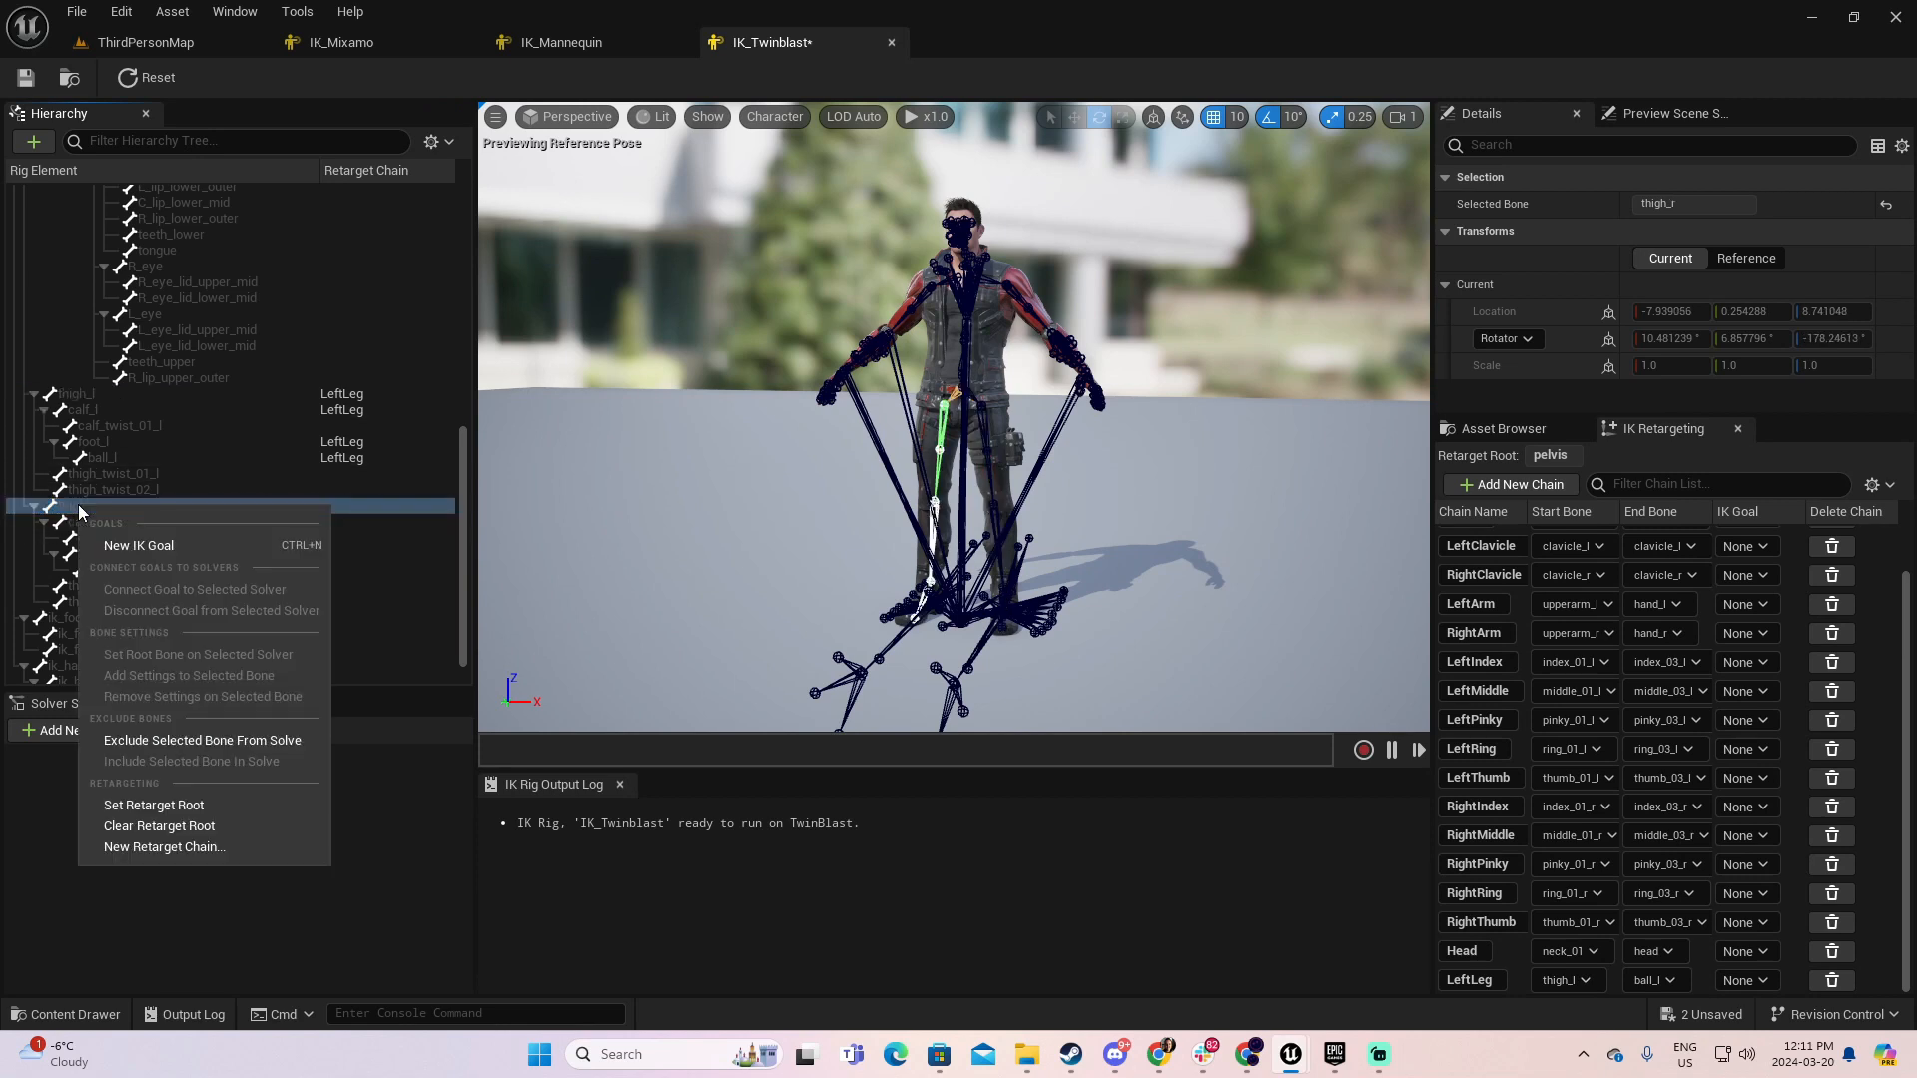
{"action": "left_click", "coordinate": [152, 847]}
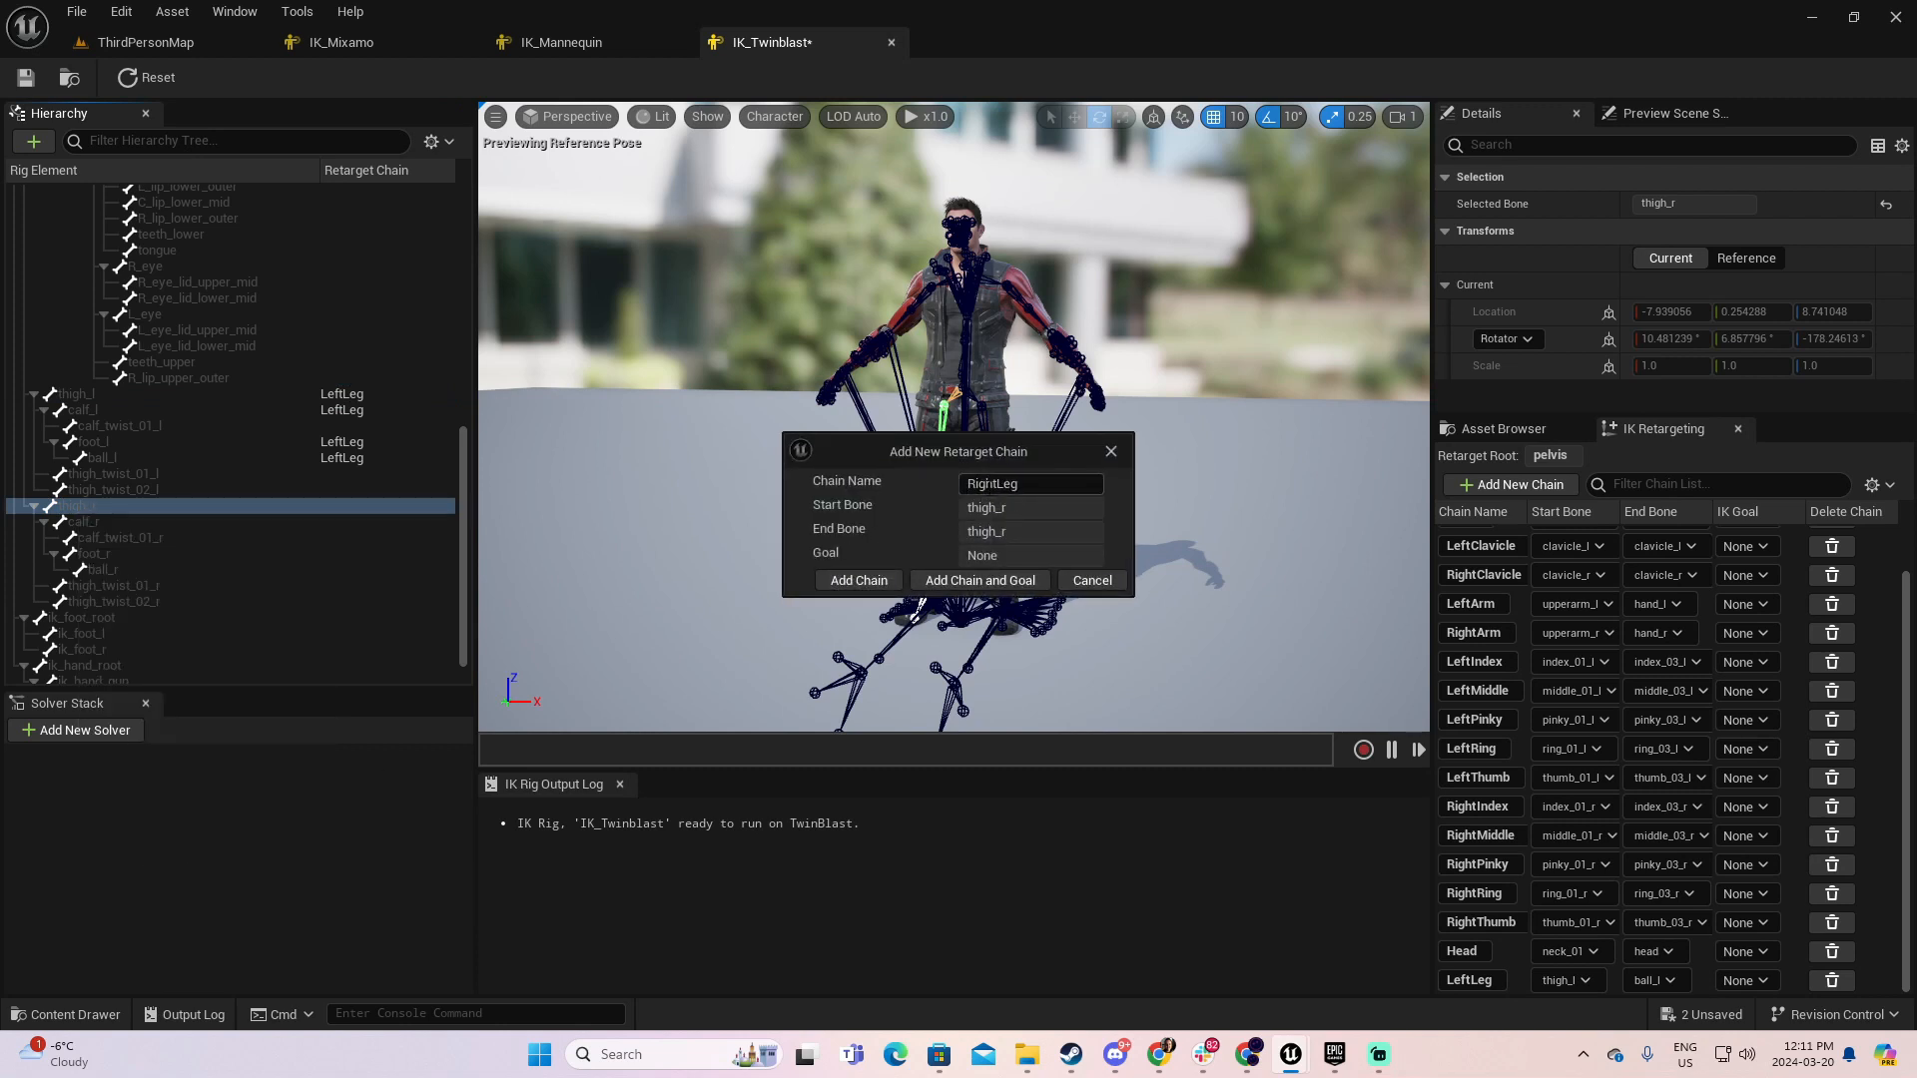
{"action": "left_click", "coordinate": [857, 581]}
{"action": "scroll", "coordinate": [1639, 899], "scroll_direction": "down", "scroll_amount": 1}
{"action": "left_click", "coordinate": [1676, 980]}
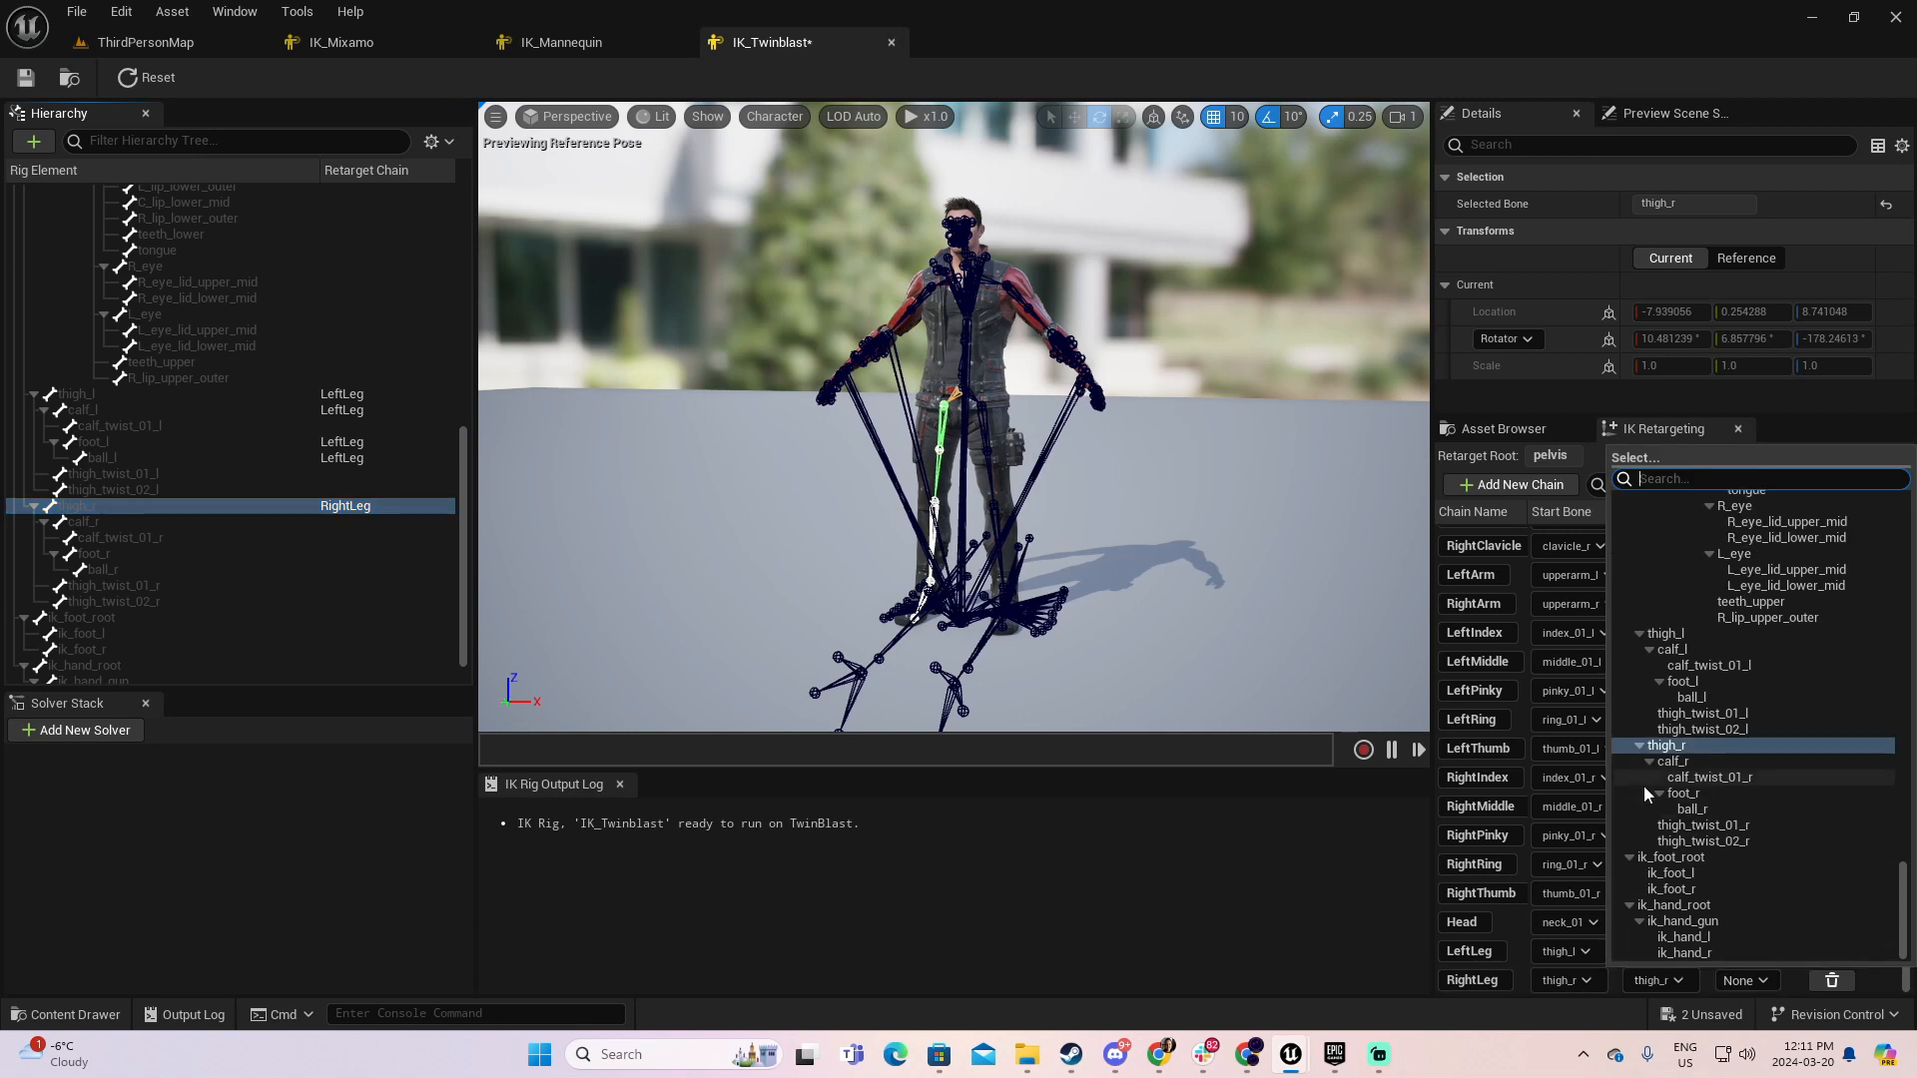
{"action": "left_click", "coordinate": [1698, 811]}
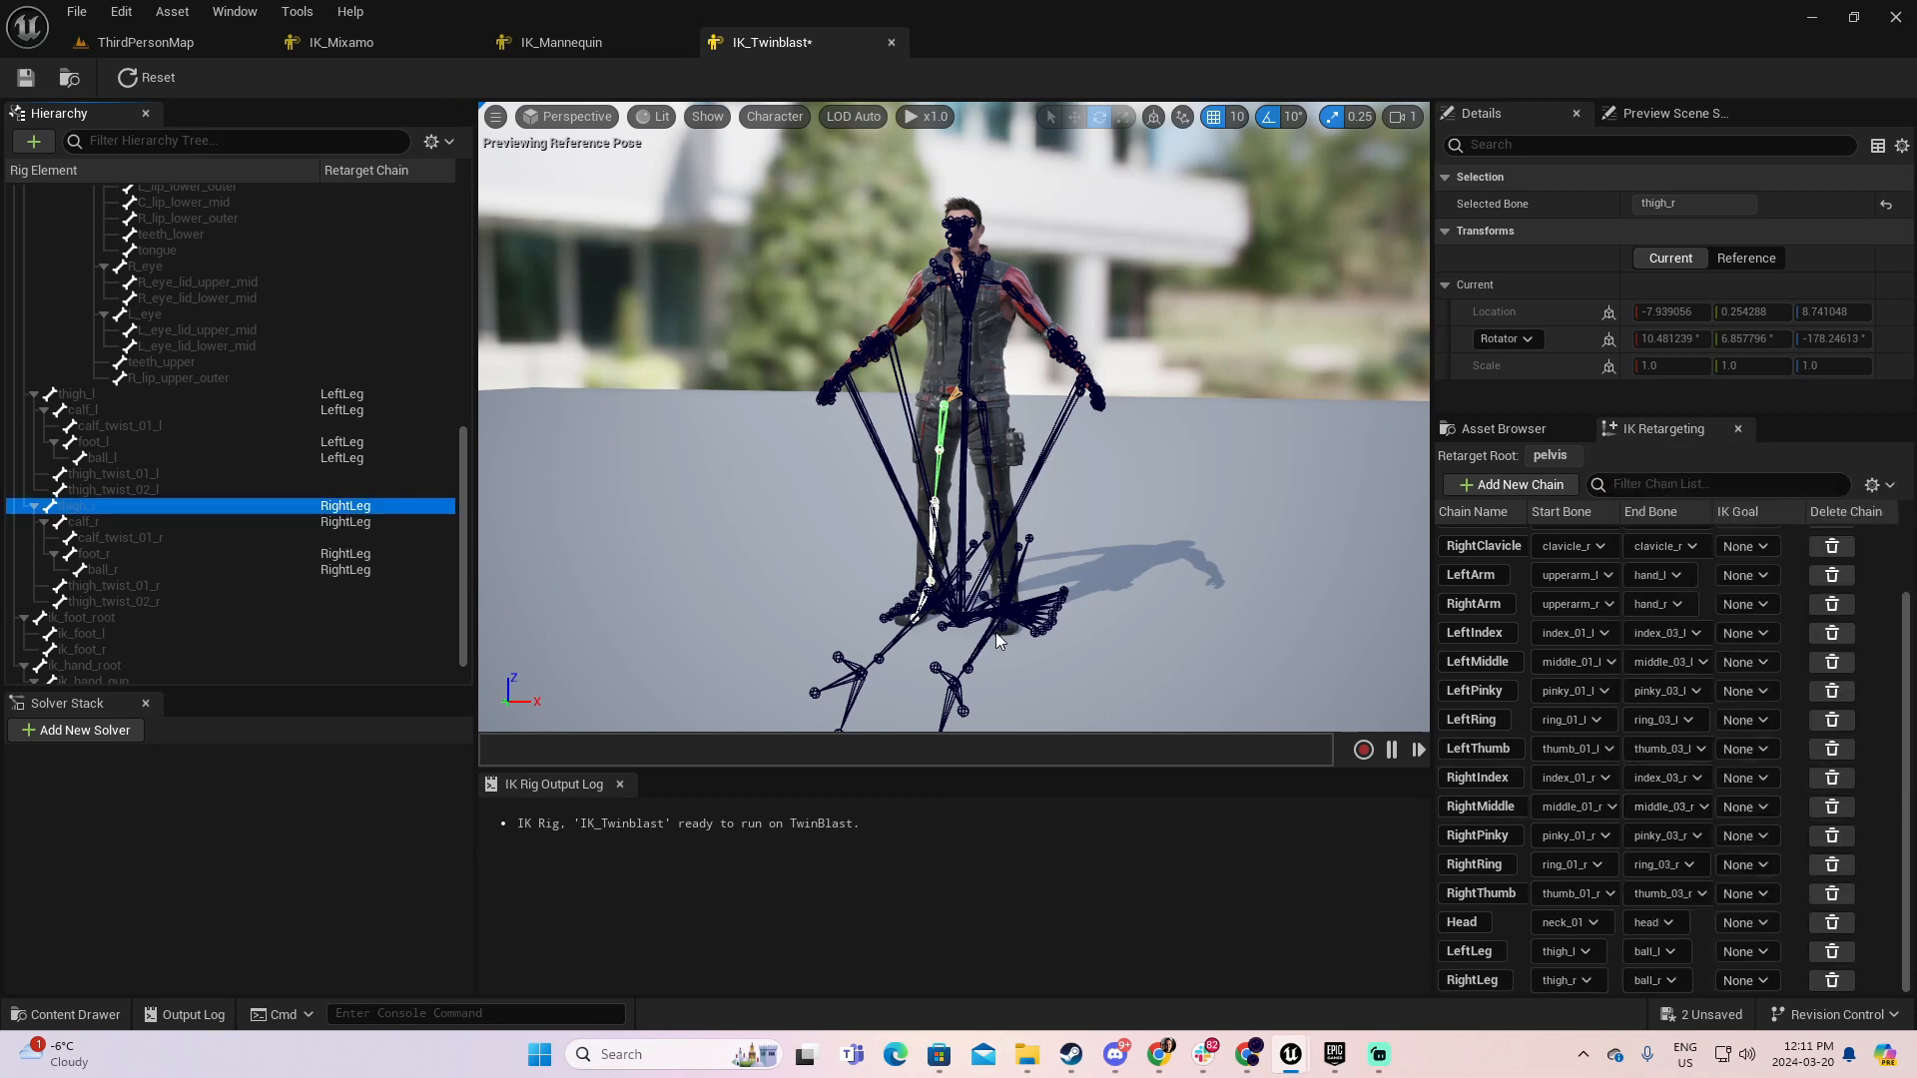
- Save the IK_Twinblast rig with its finished retarget chains
{"action": "scroll", "coordinate": [106, 559], "scroll_direction": "down", "scroll_amount": 1}
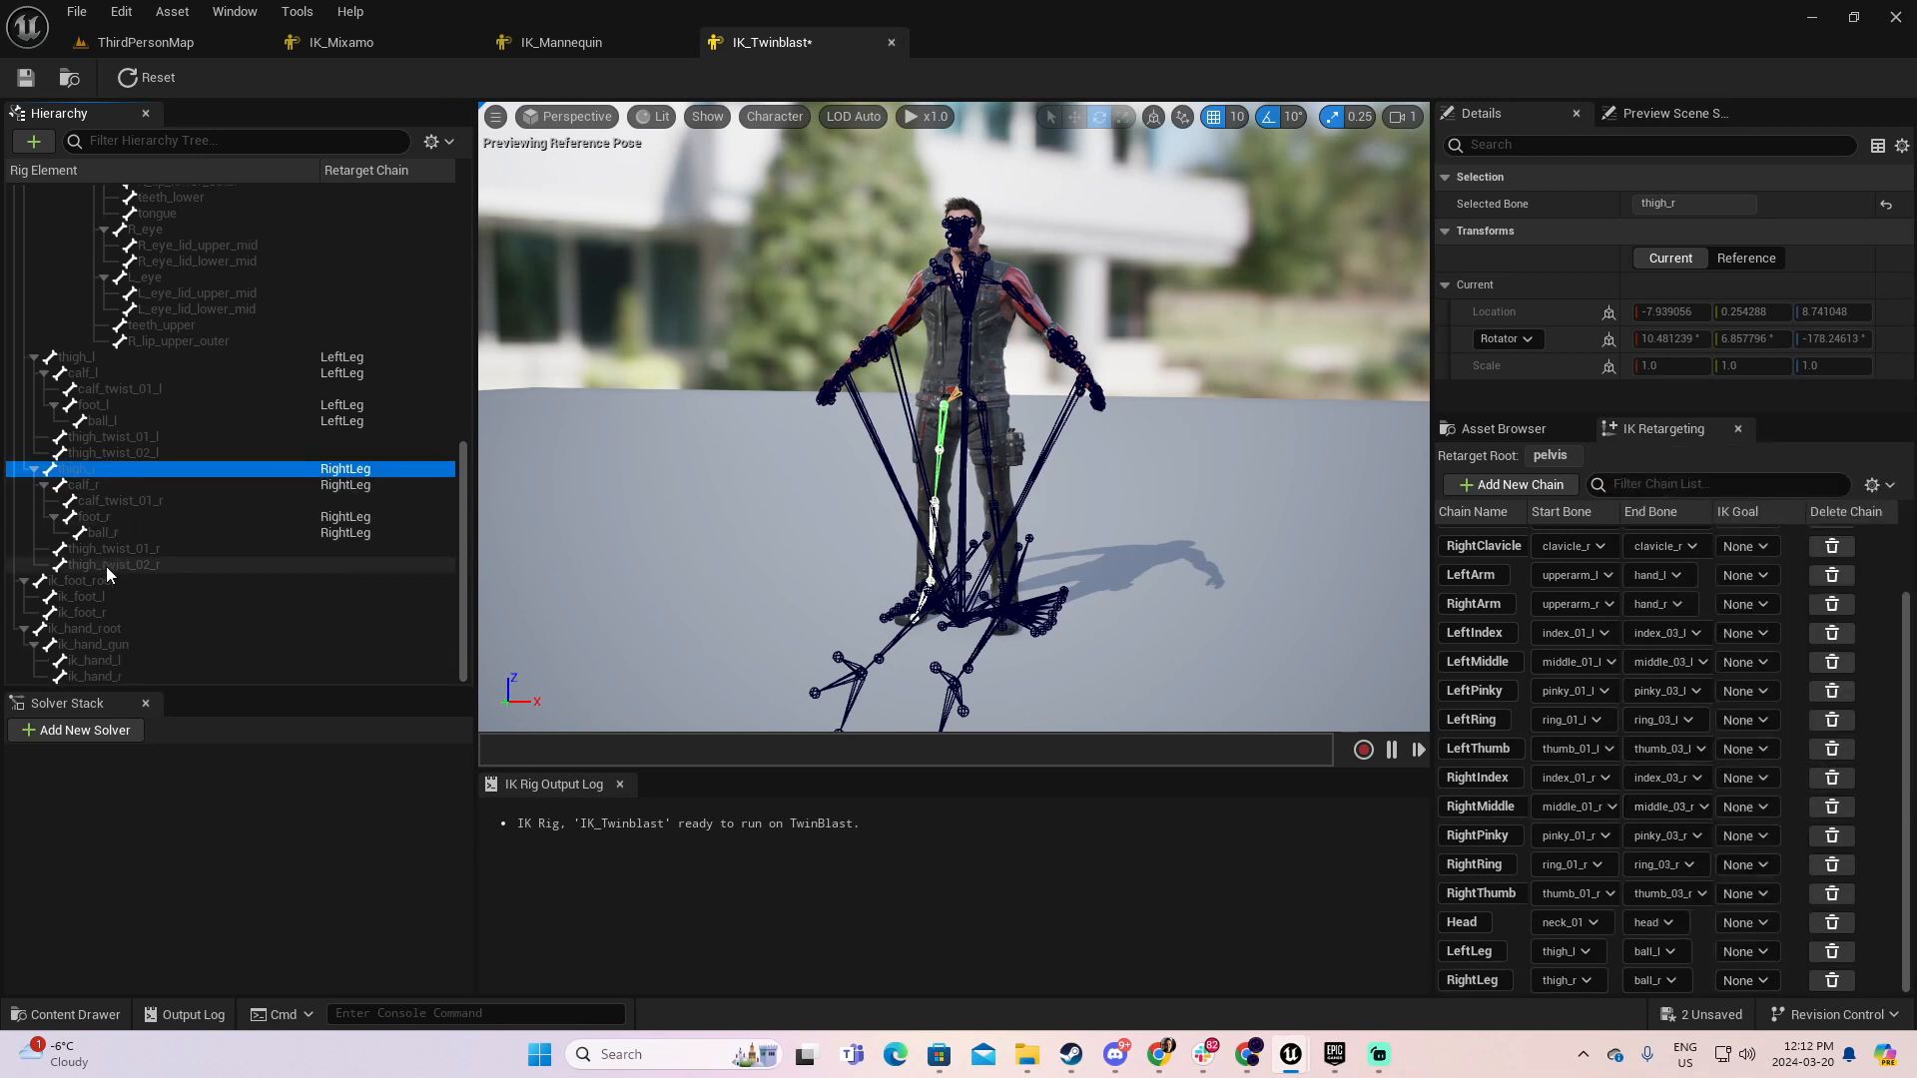
{"action": "scroll", "coordinate": [106, 567], "scroll_direction": "up", "scroll_amount": 8}
{"action": "left_click", "coordinate": [25, 78]}
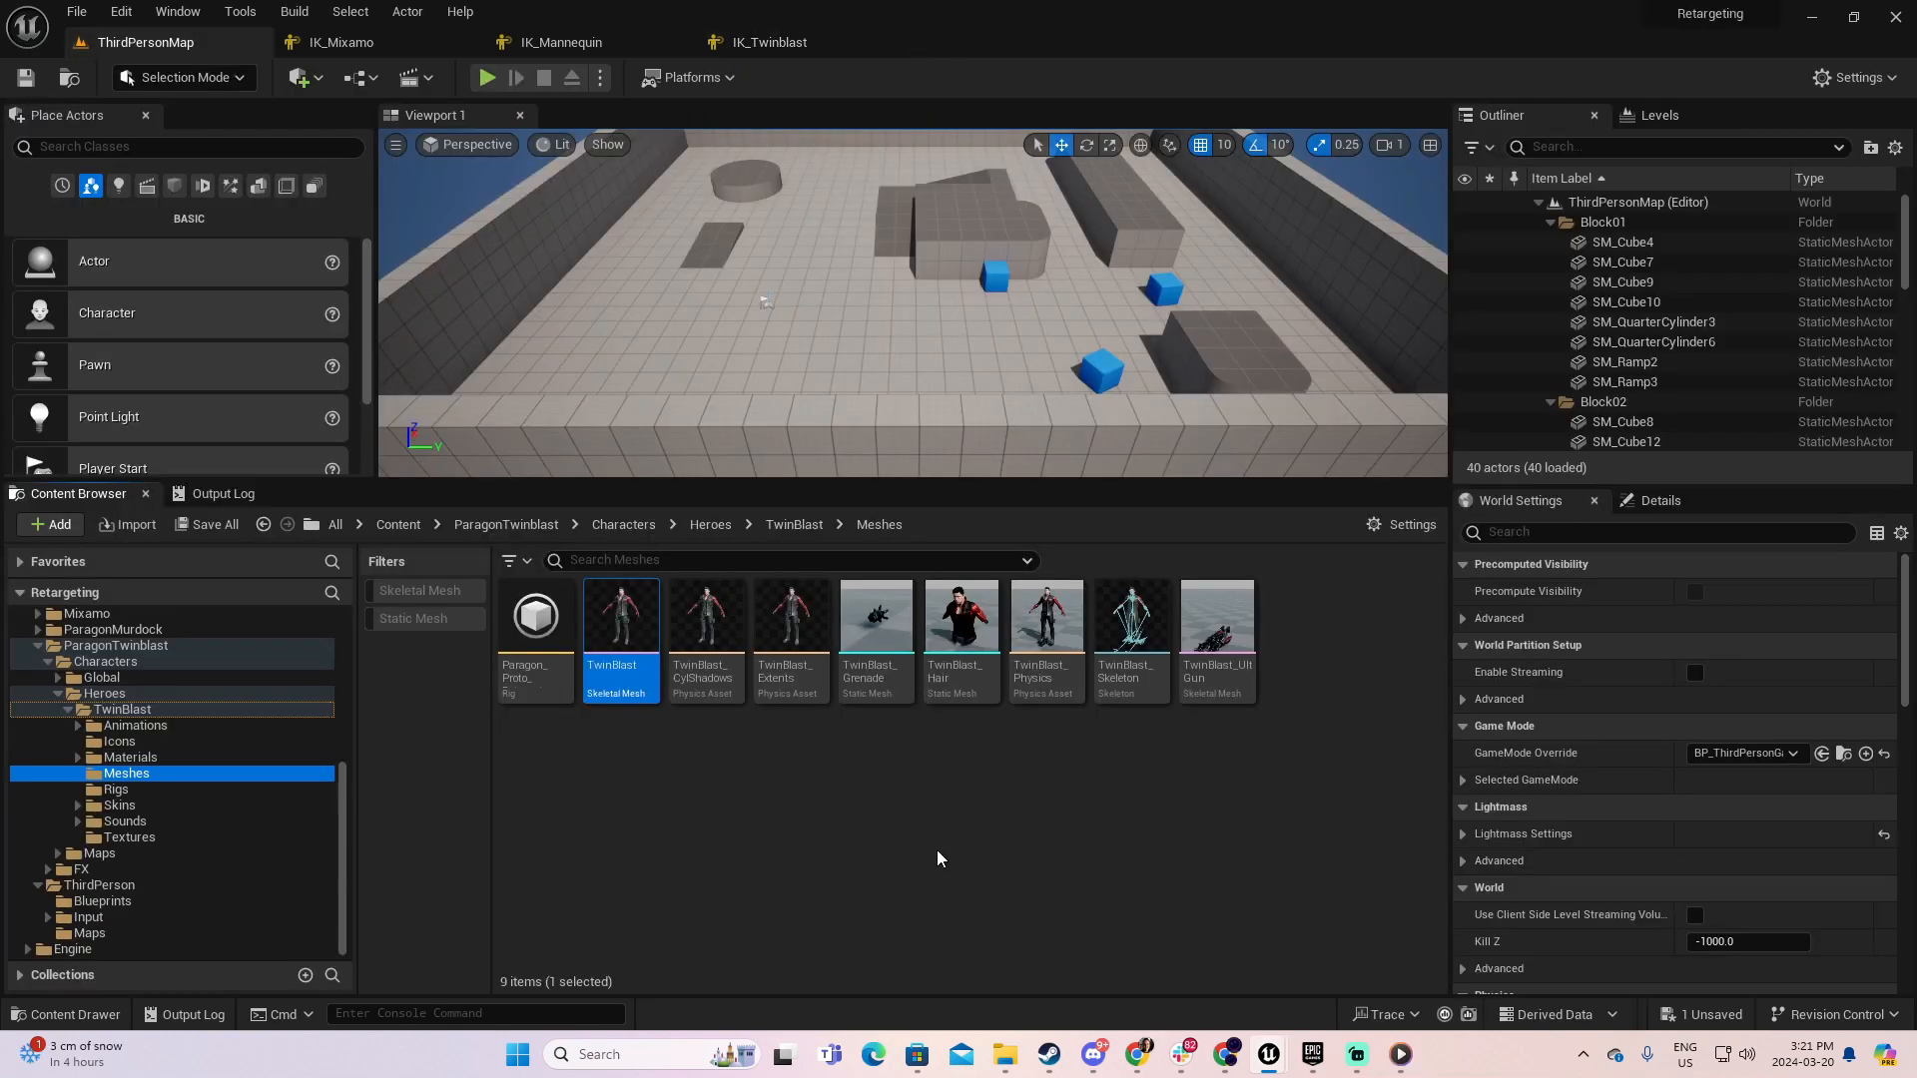
- Examine the Rigs folders of Mixamo and AnimStarterPack's UE4_Mannequin in the project's content
{"action": "left_click_drag", "start_coordinate": [343, 794], "coordinate": [314, 627]}
{"action": "left_click", "coordinate": [38, 681]}
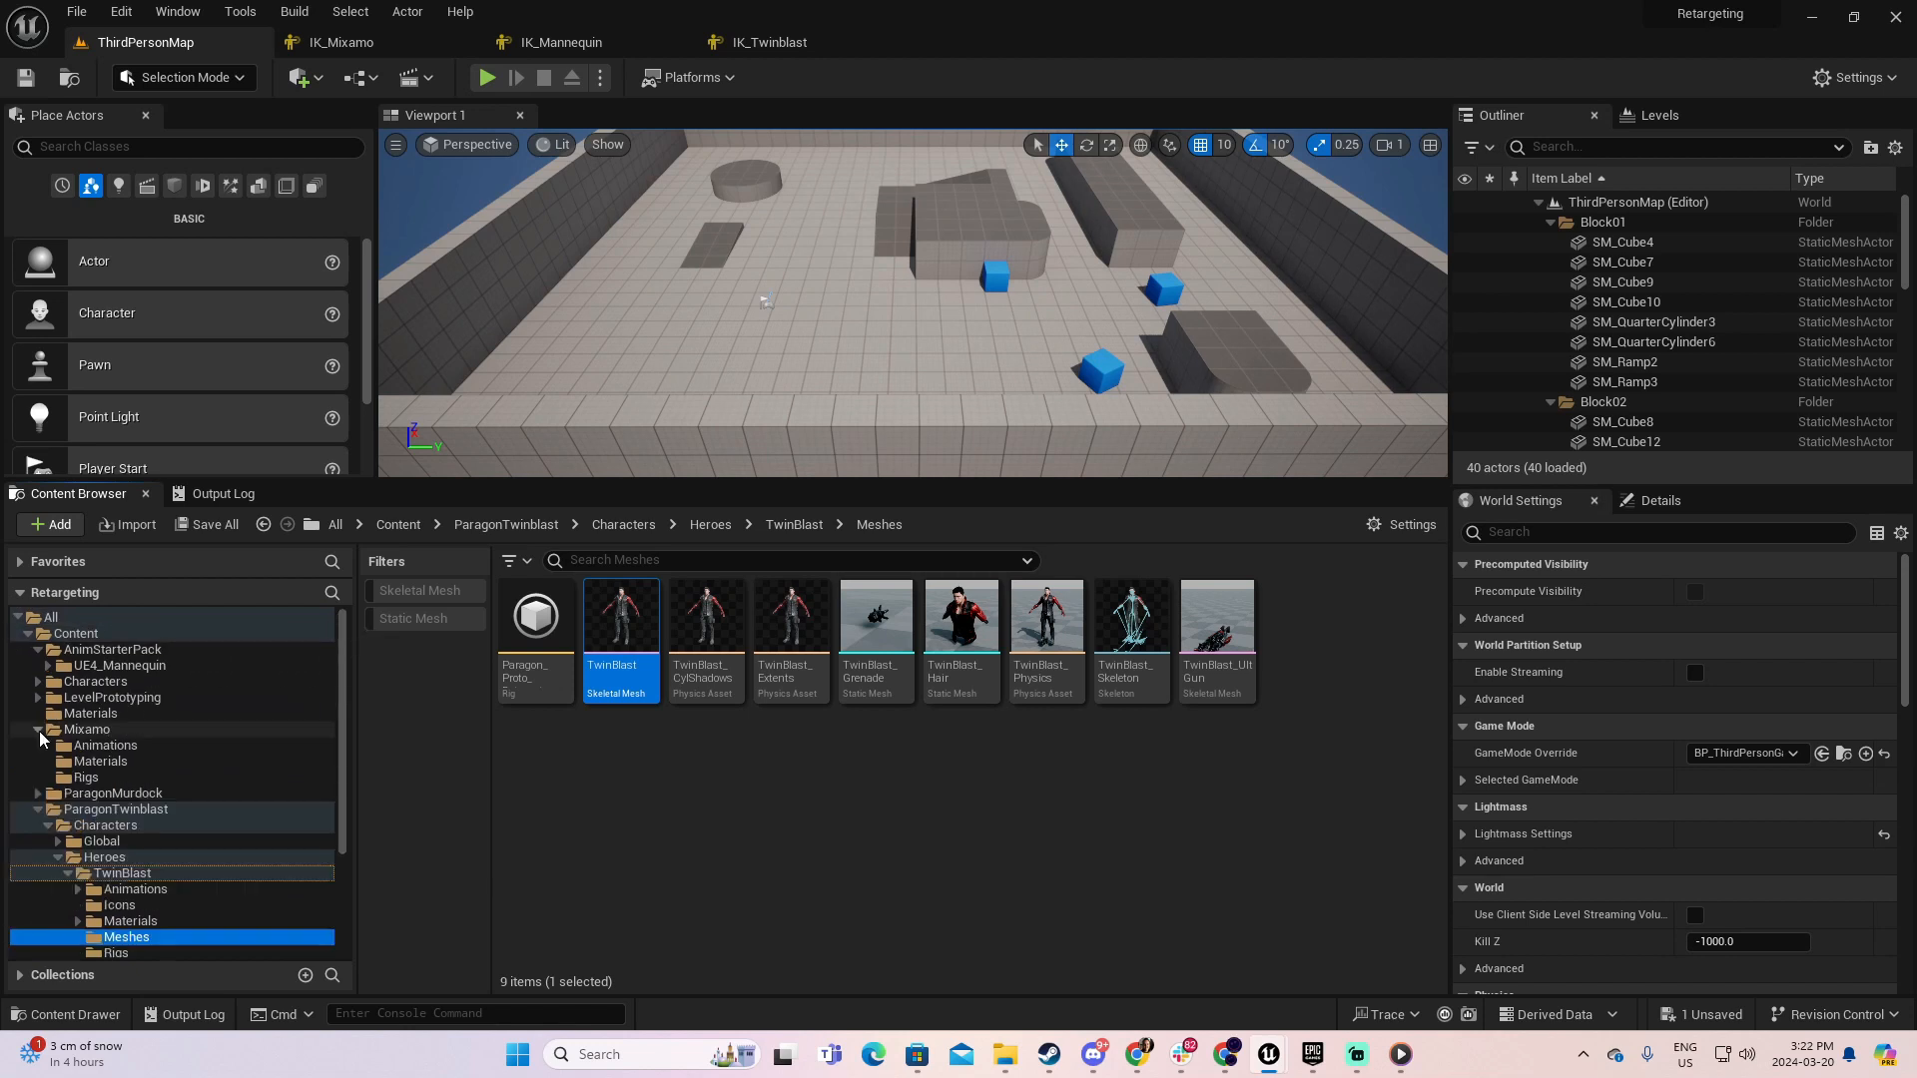
{"action": "left_click", "coordinate": [86, 777]}
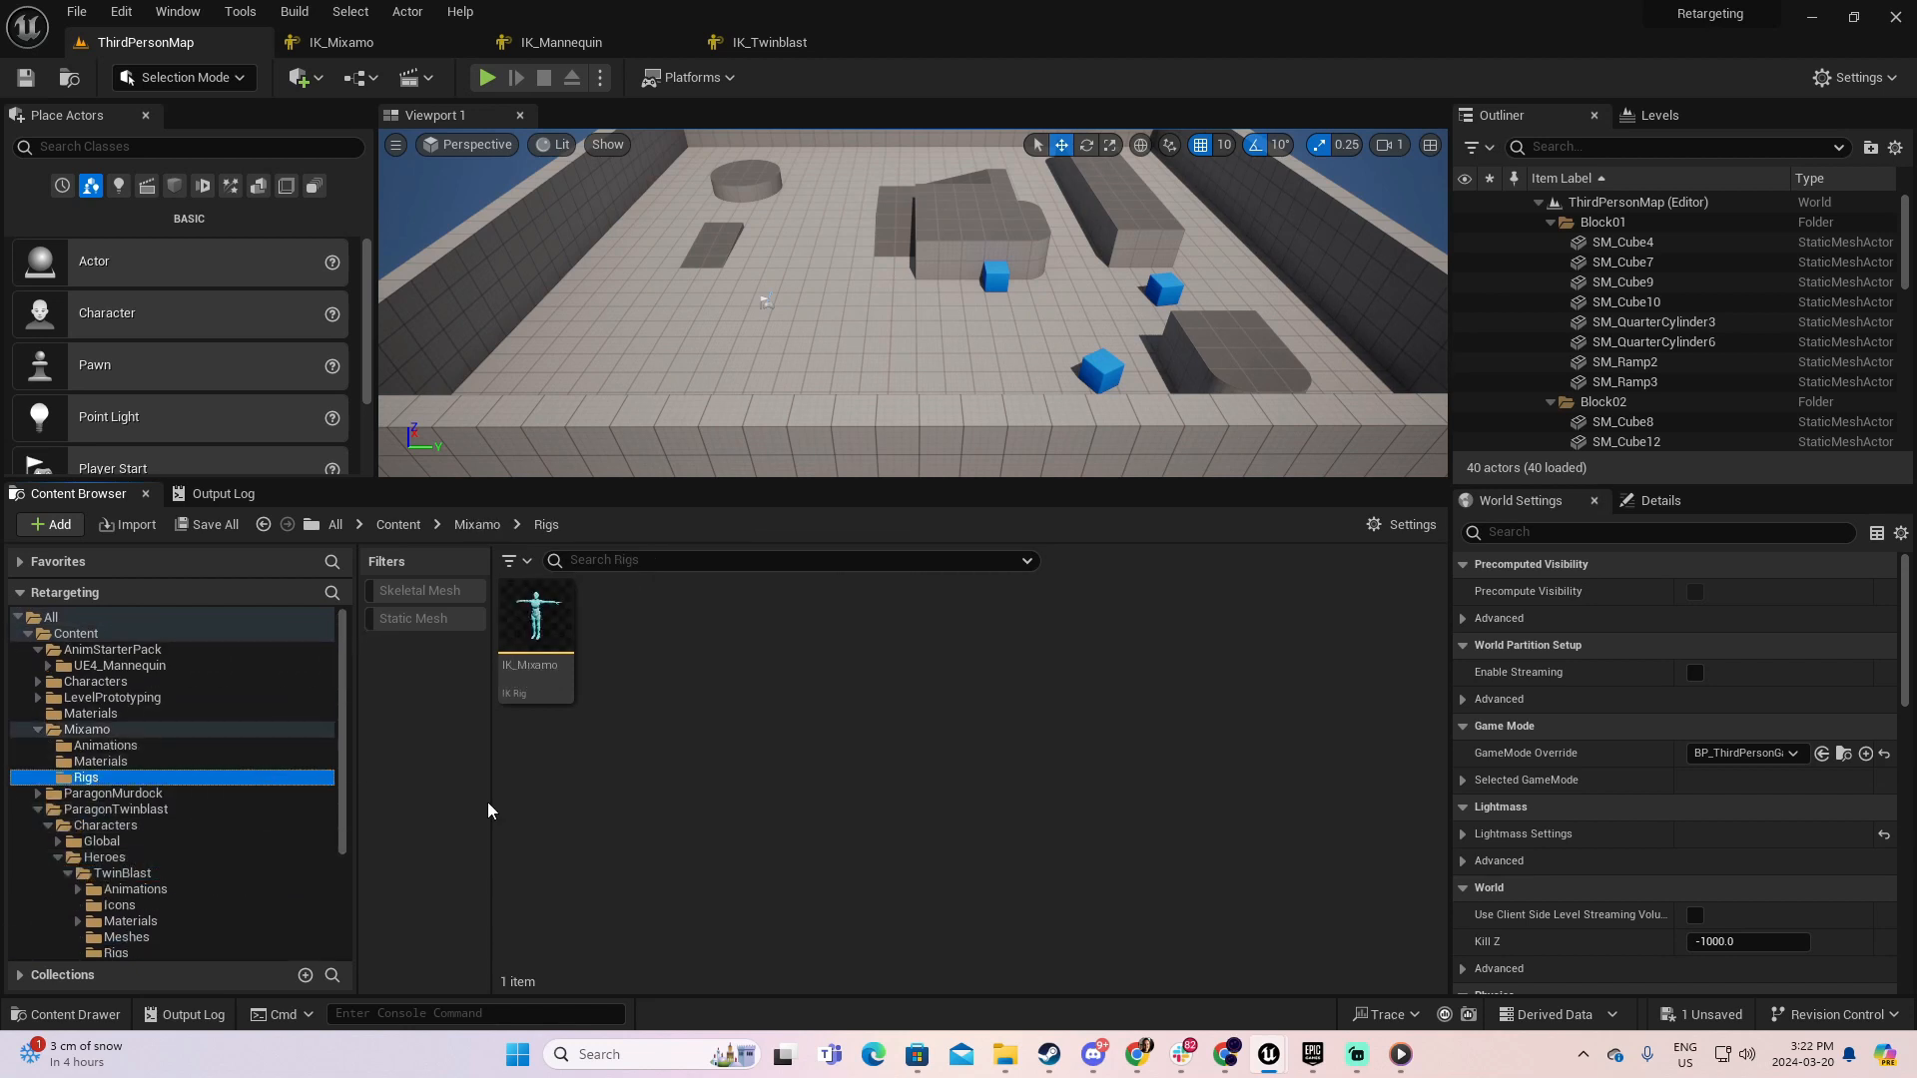
{"action": "left_click", "coordinate": [797, 793]}
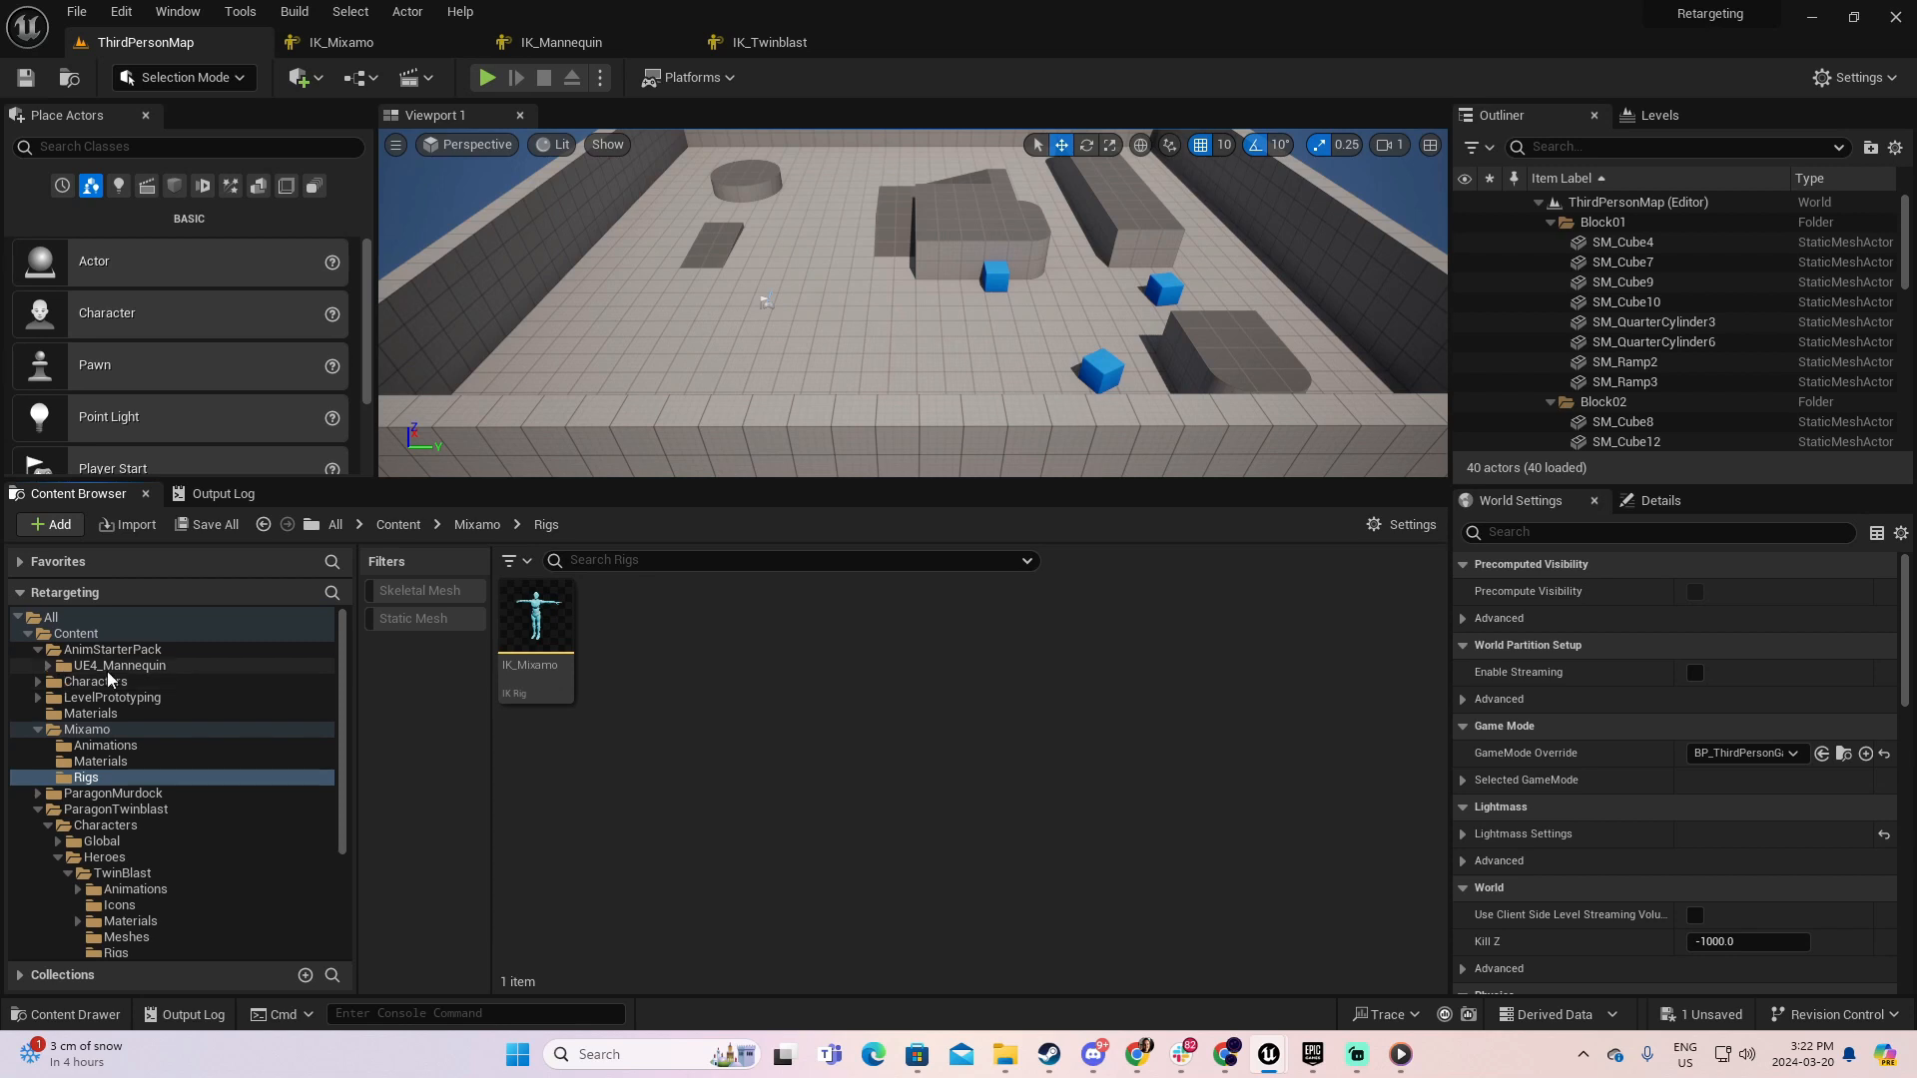
{"action": "left_click", "coordinate": [48, 667]}
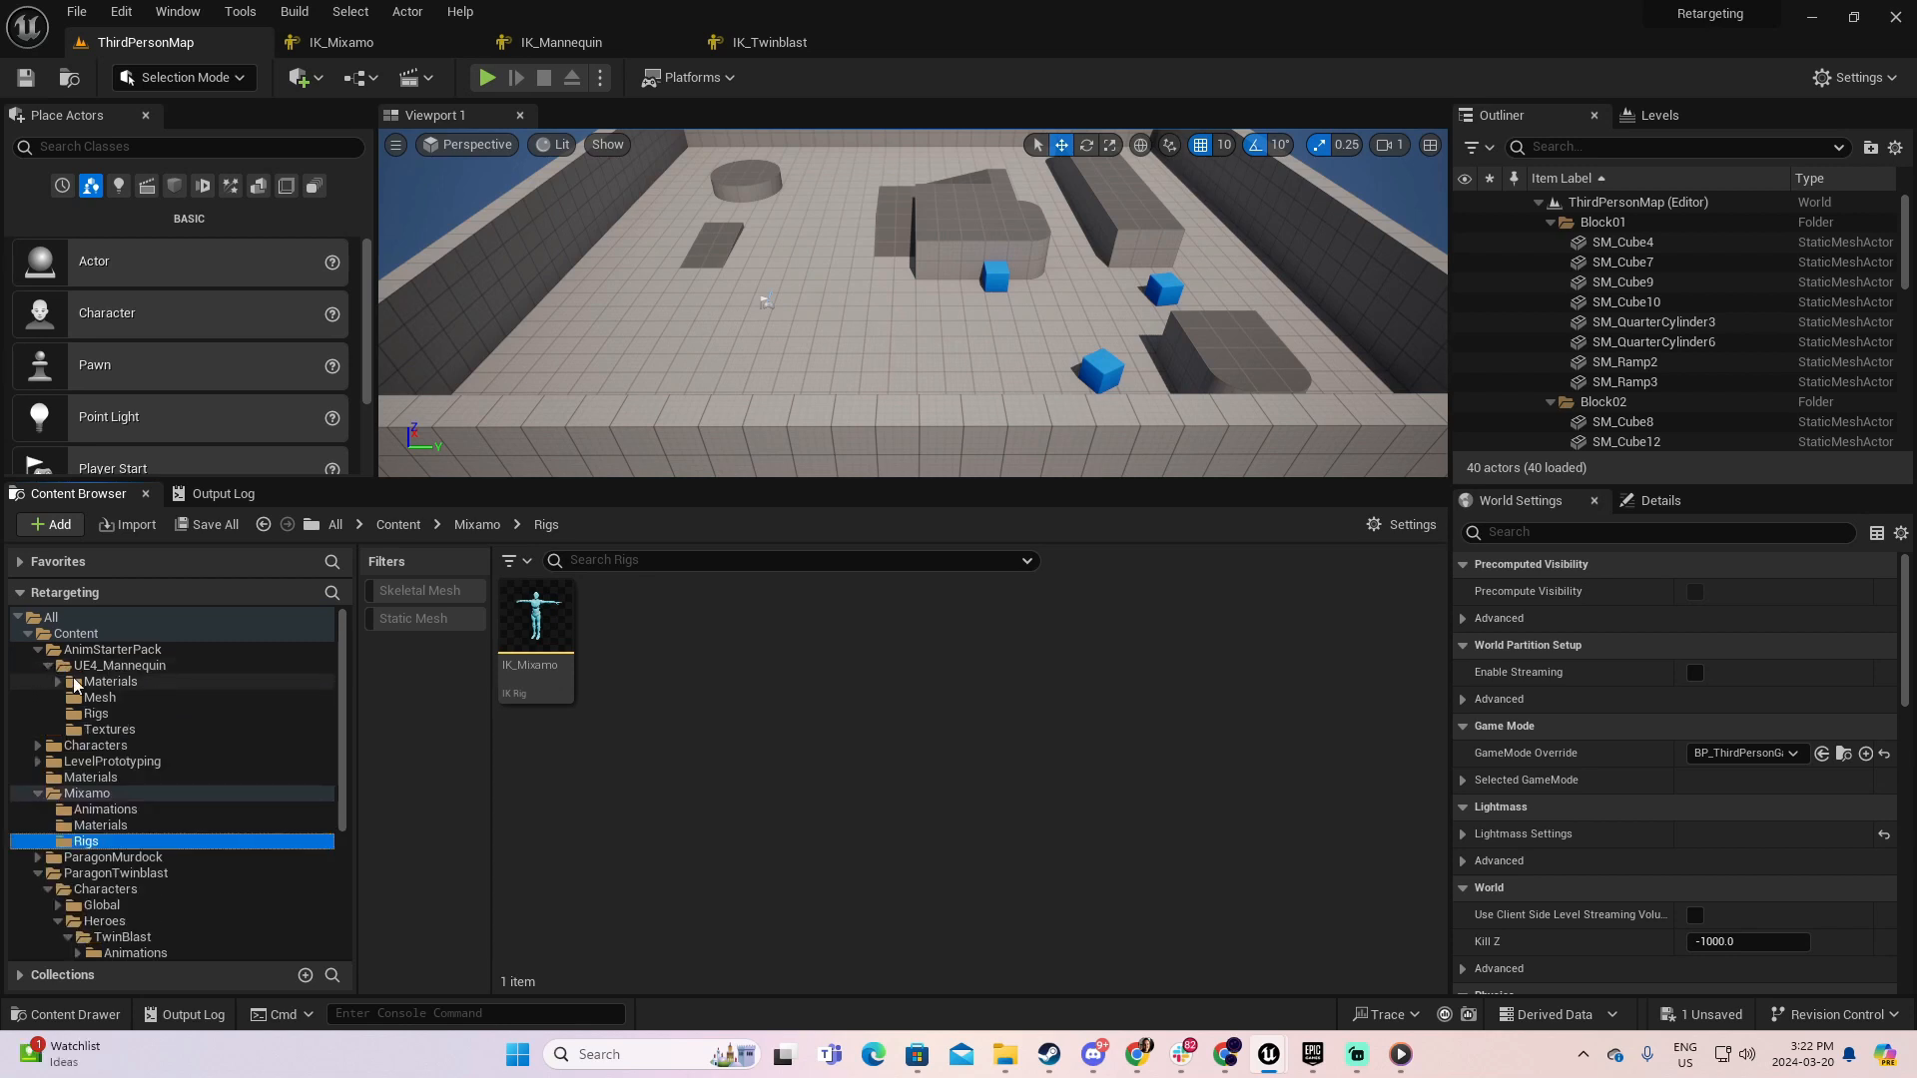
{"action": "left_click", "coordinate": [96, 713]}
{"action": "mouse_move", "coordinate": [641, 649]}
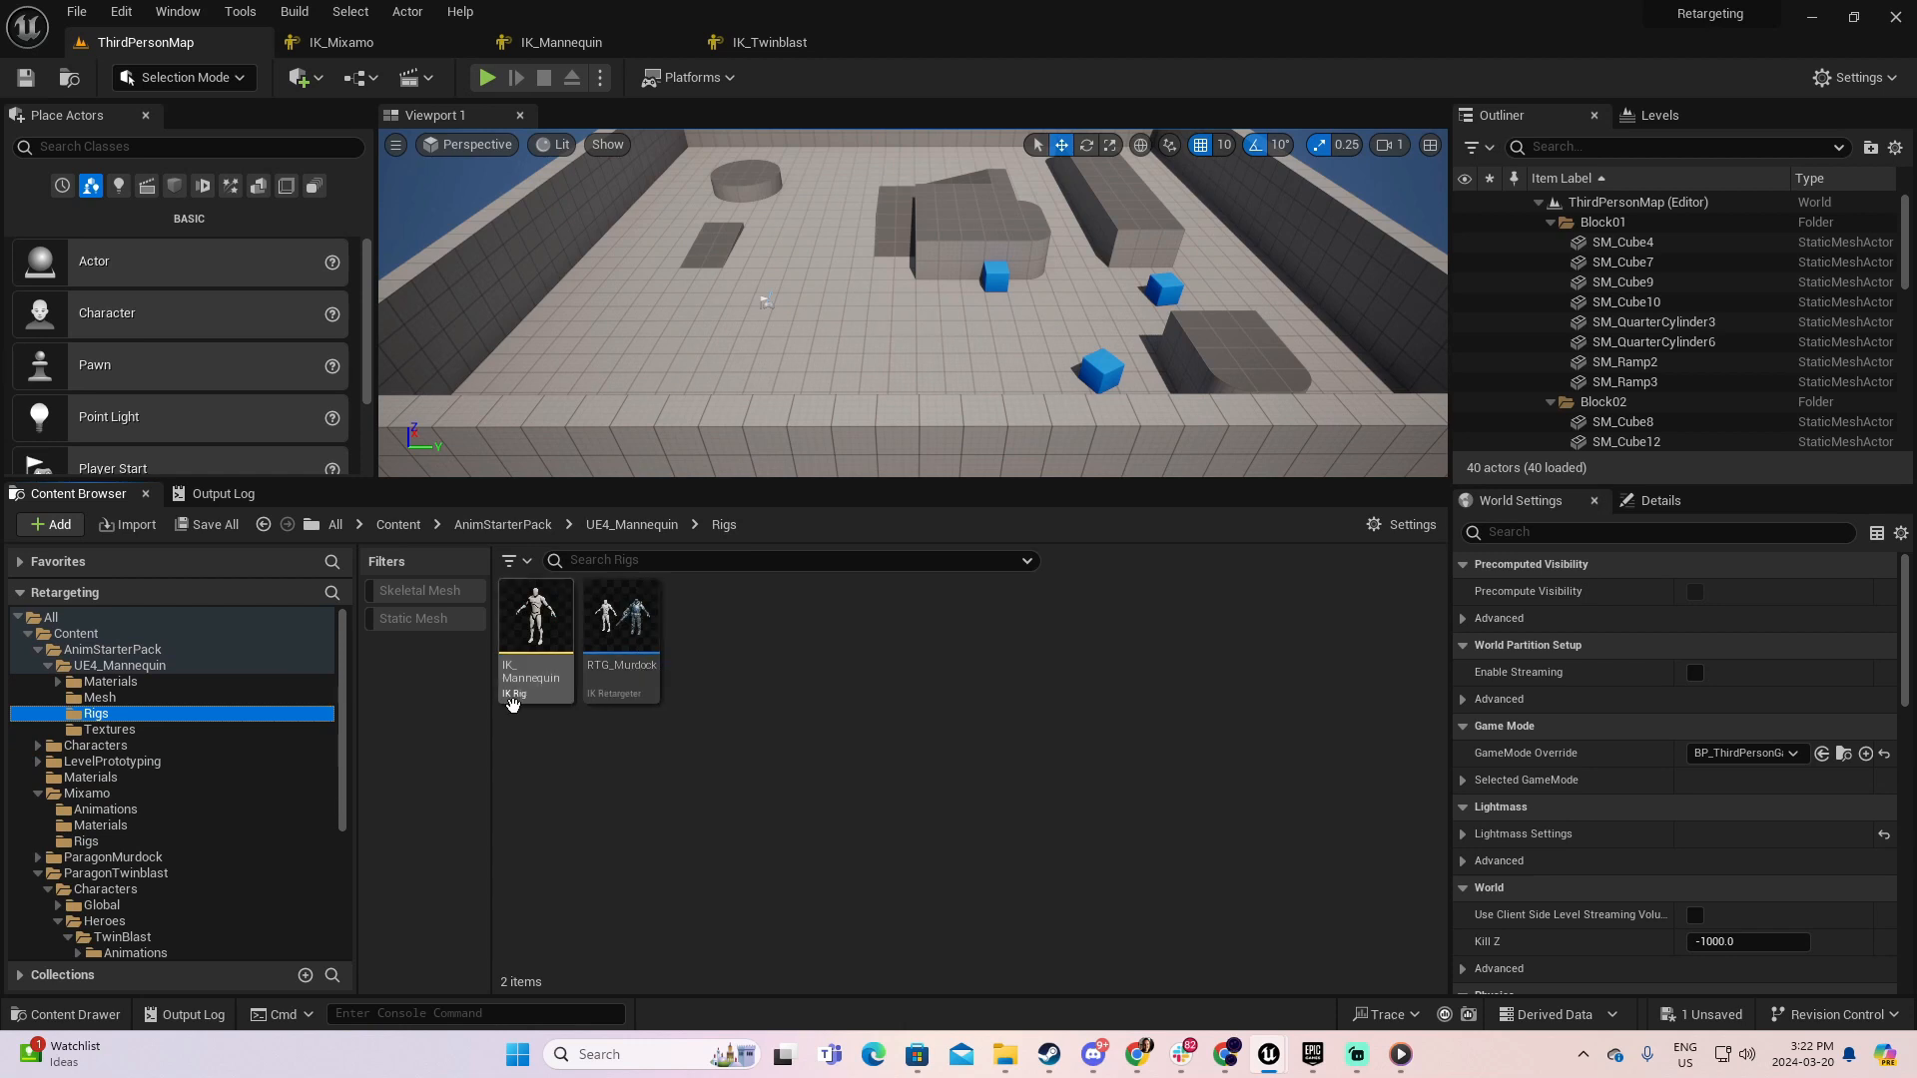
- Create an IK Retargeter named RTG_Twinblast in the Mixamo Rigs folder
{"action": "left_click", "coordinate": [96, 842]}
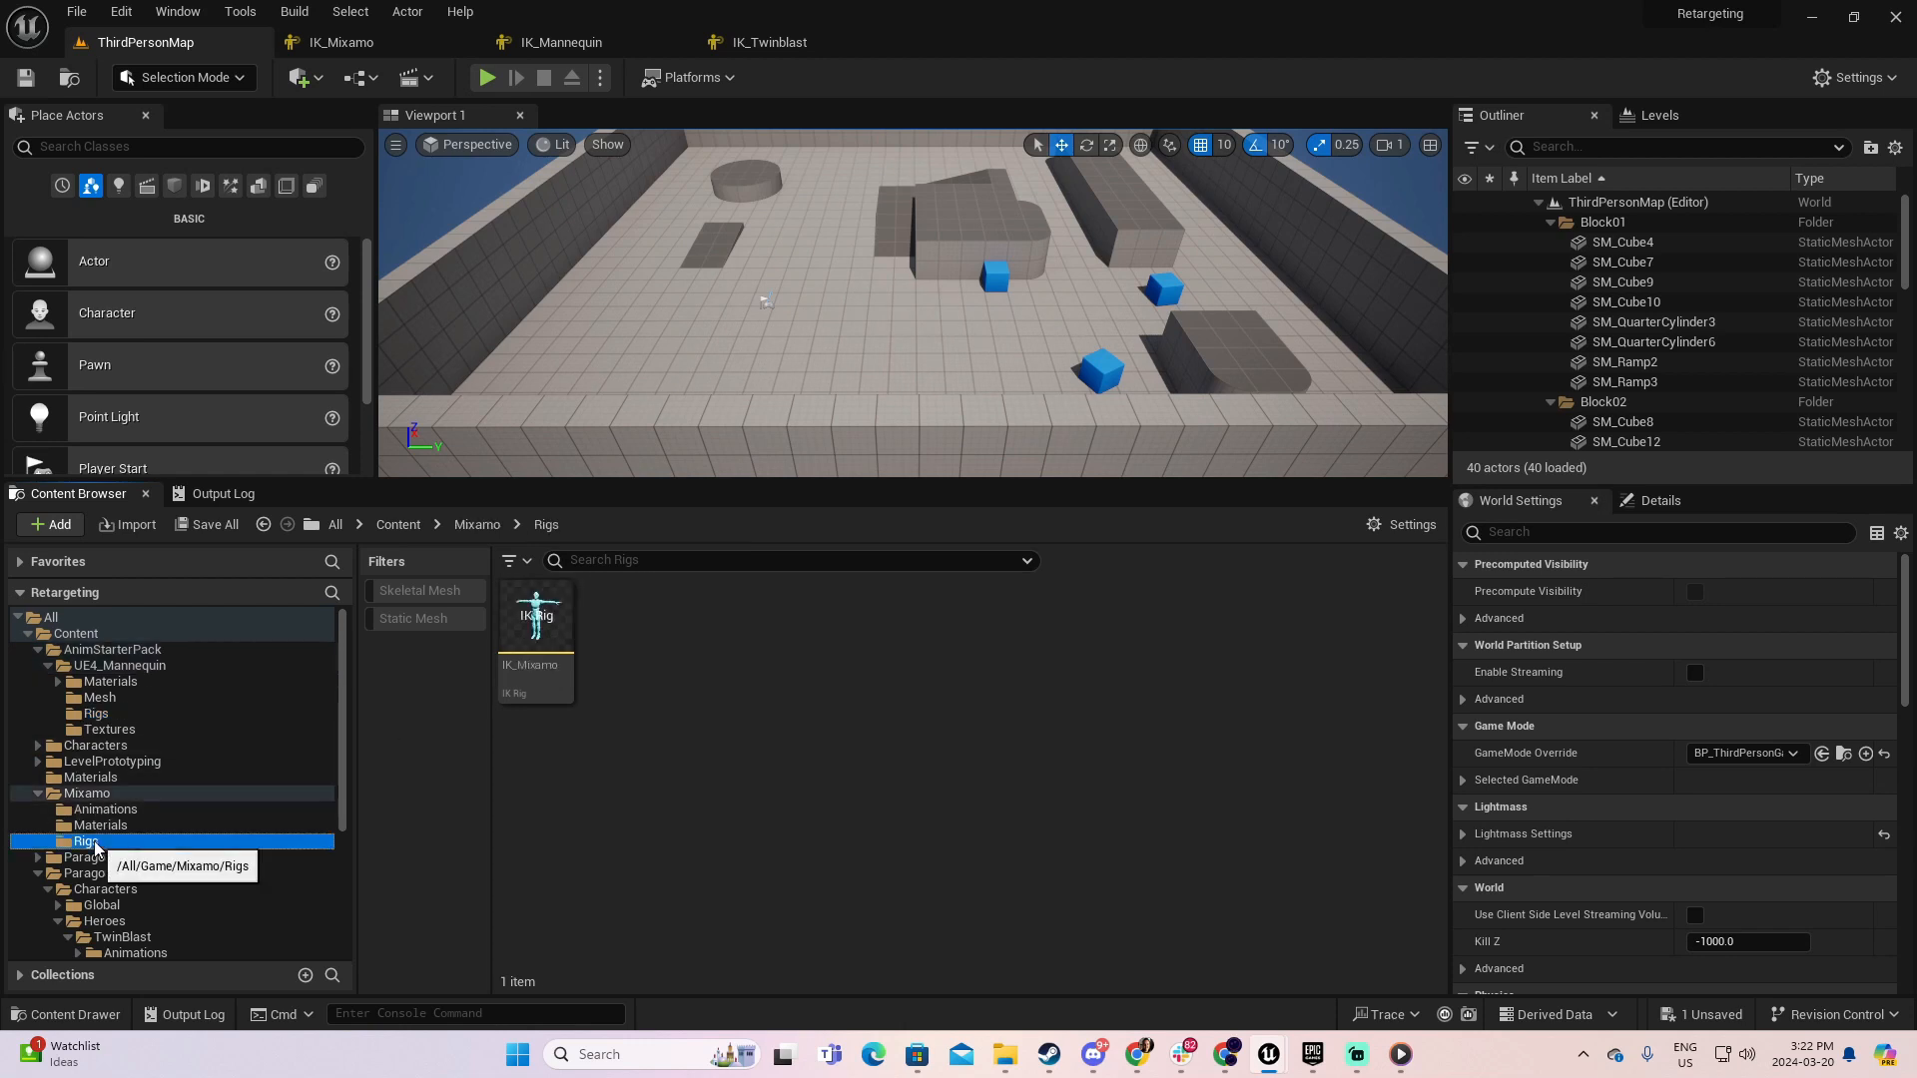
{"action": "right_click", "coordinate": [667, 653]}
{"action": "mouse_move", "coordinate": [774, 649]}
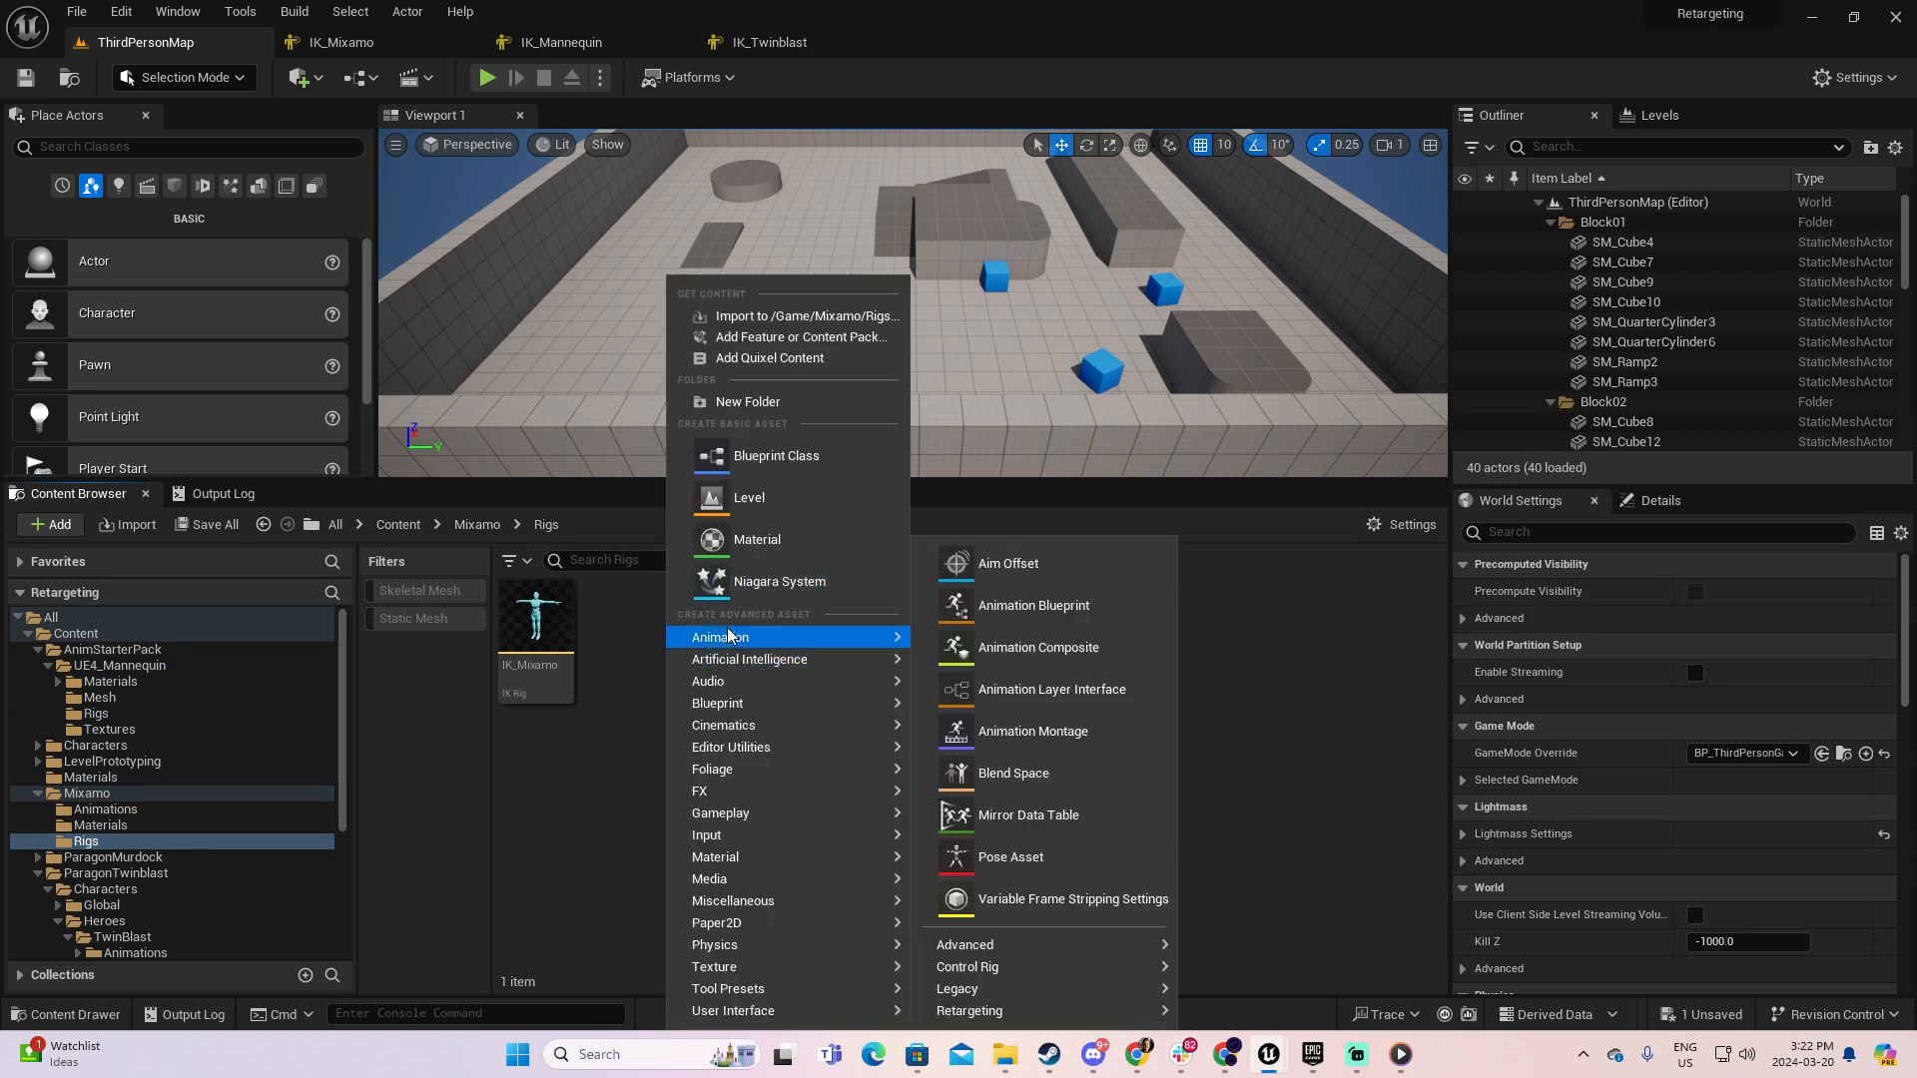
{"action": "mouse_move", "coordinate": [955, 1015]}
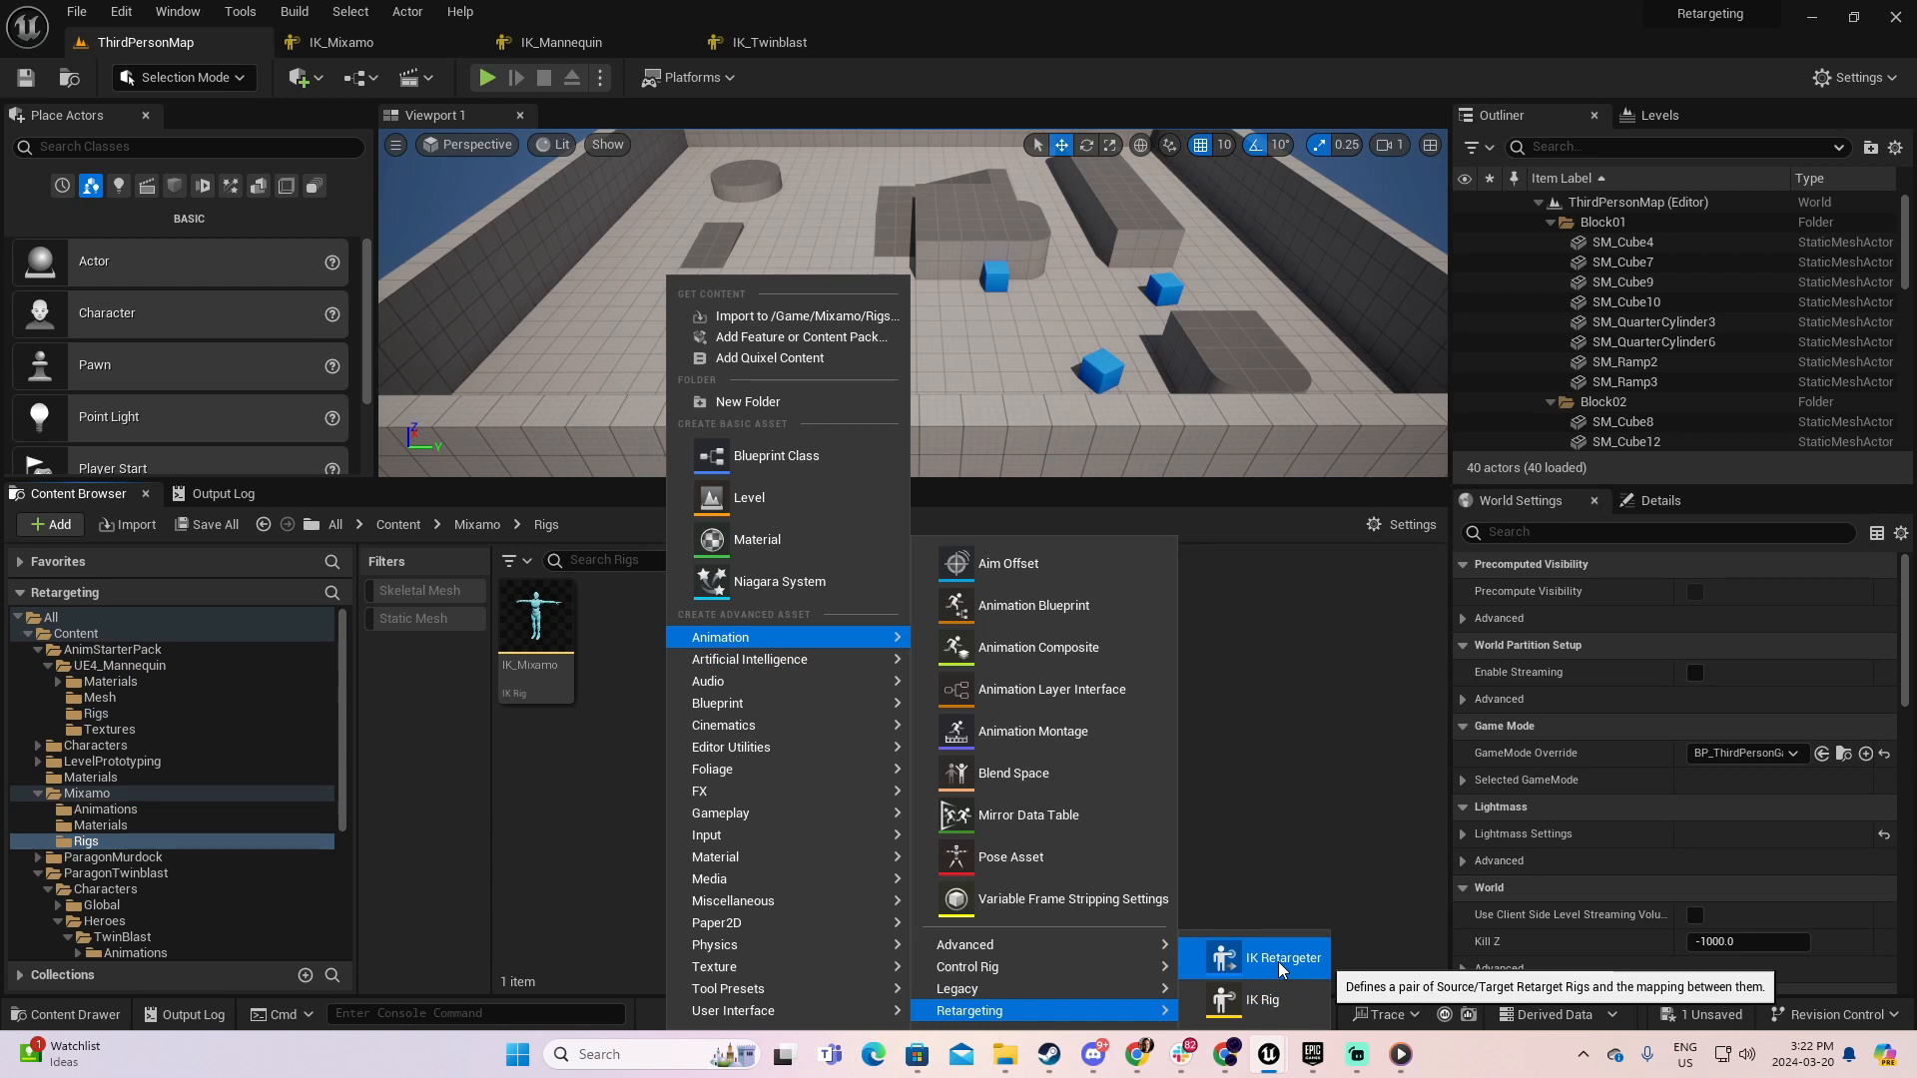
{"action": "type", "text": "RTG_"}
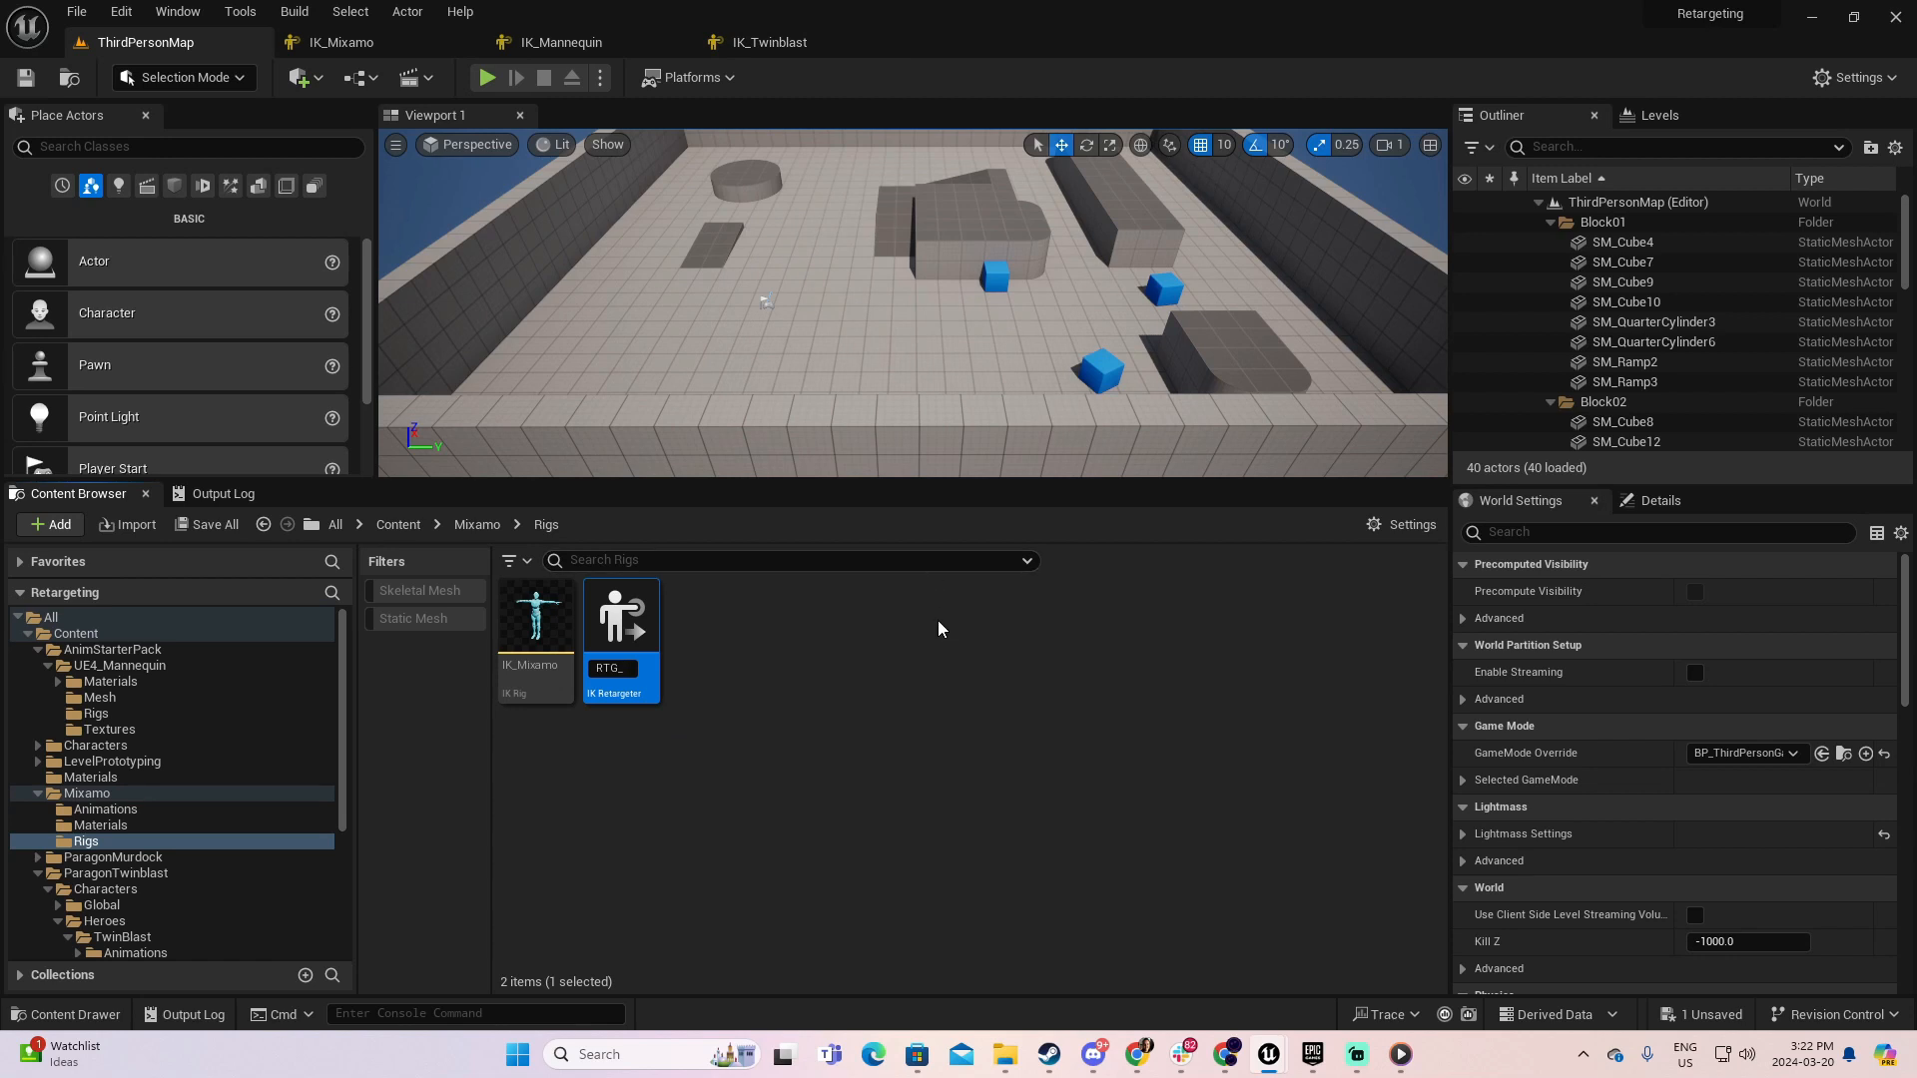
{"action": "type", "text": "Twinblast"}
{"action": "left_click", "coordinate": [199, 842]}
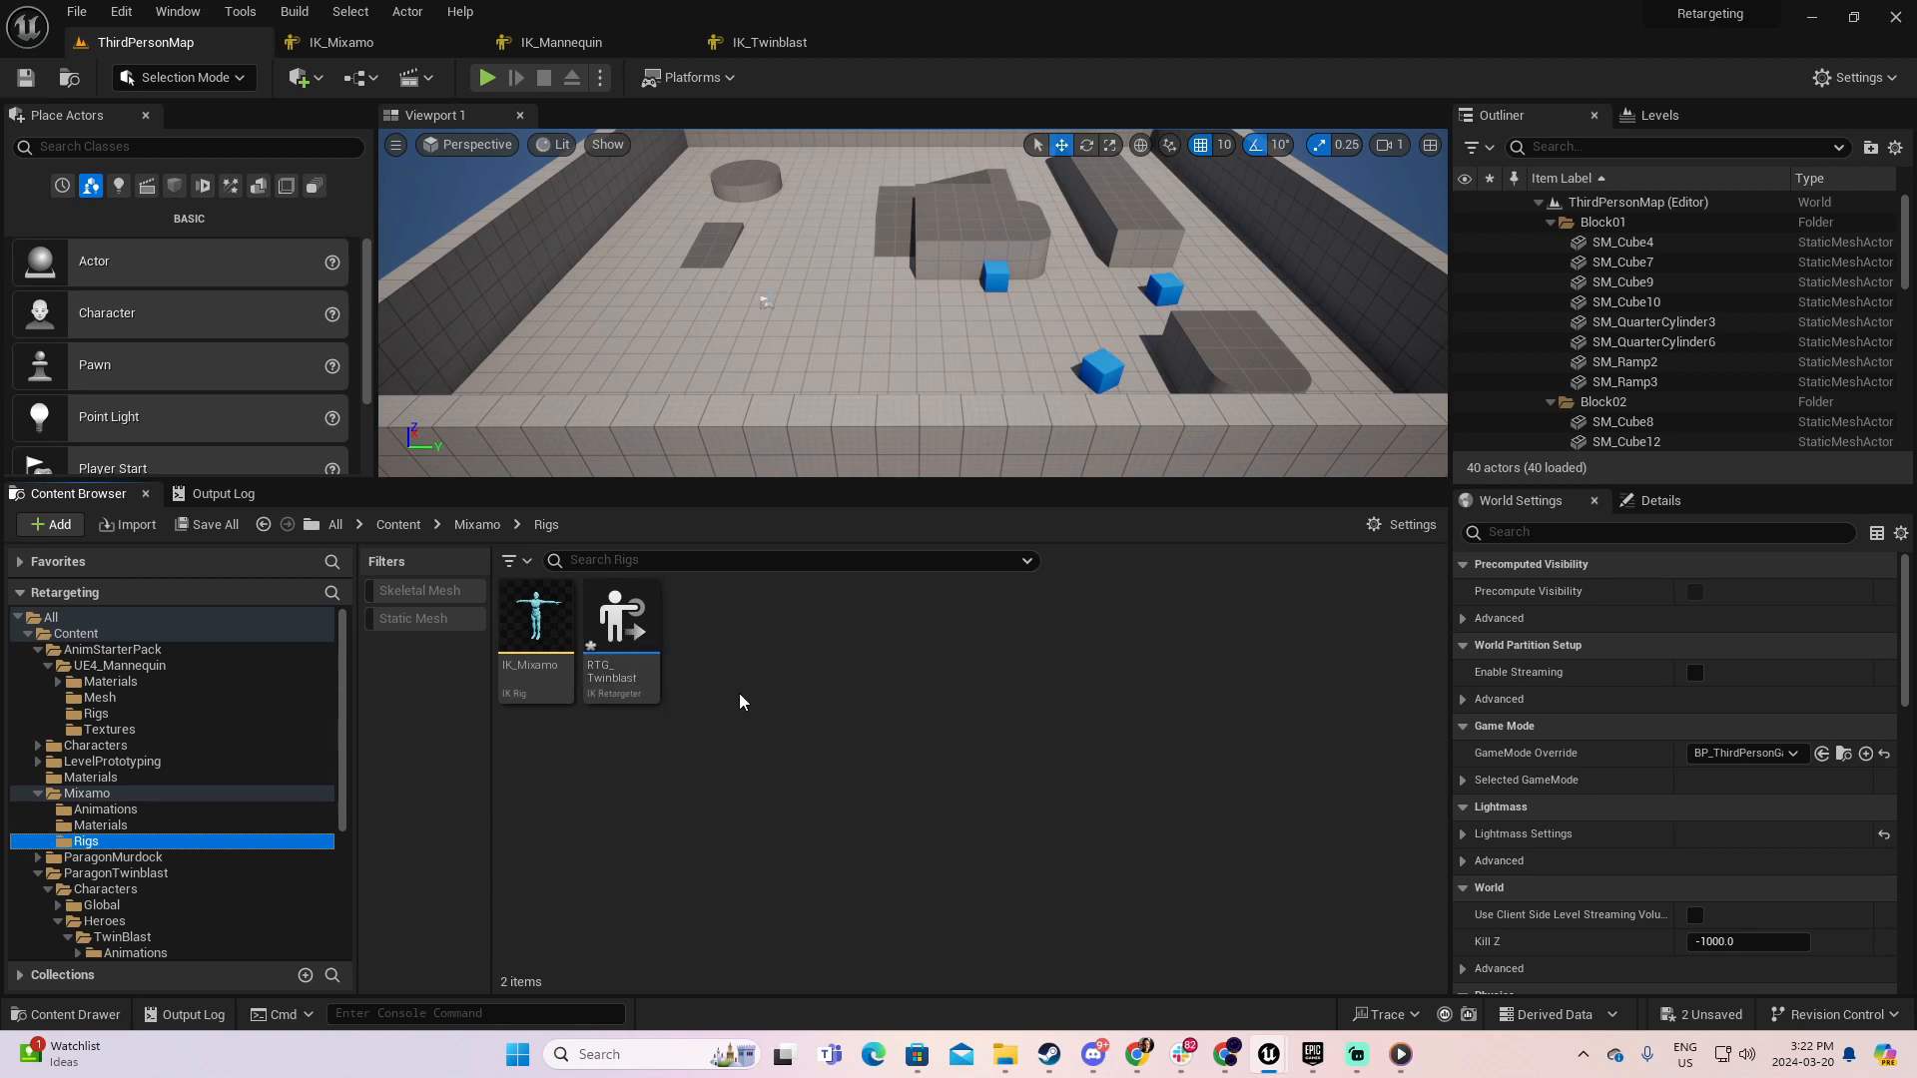
- Open the RTG_Twinblast retargeter for editing and assign IK_Mixamo as its source IK rig
{"action": "double_click", "coordinate": [621, 623]}
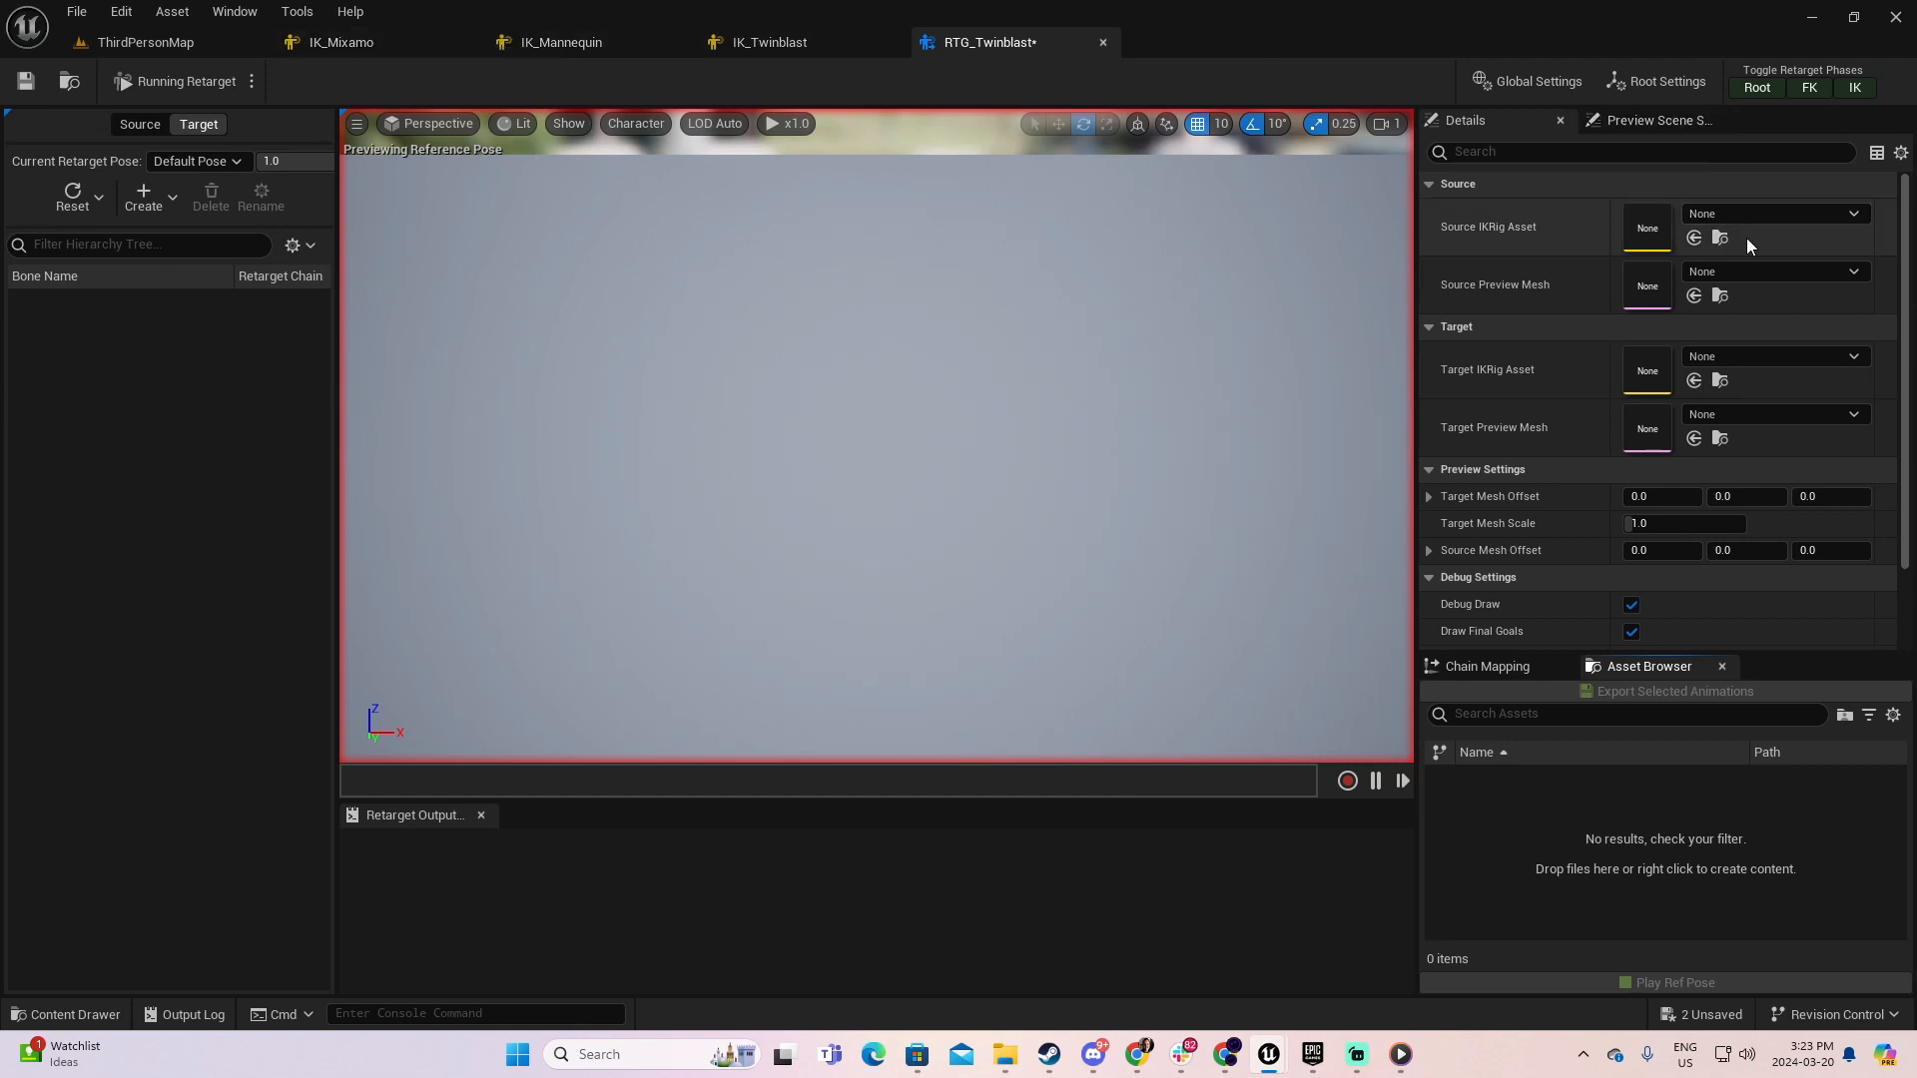
{"action": "left_click", "coordinate": [1717, 213]}
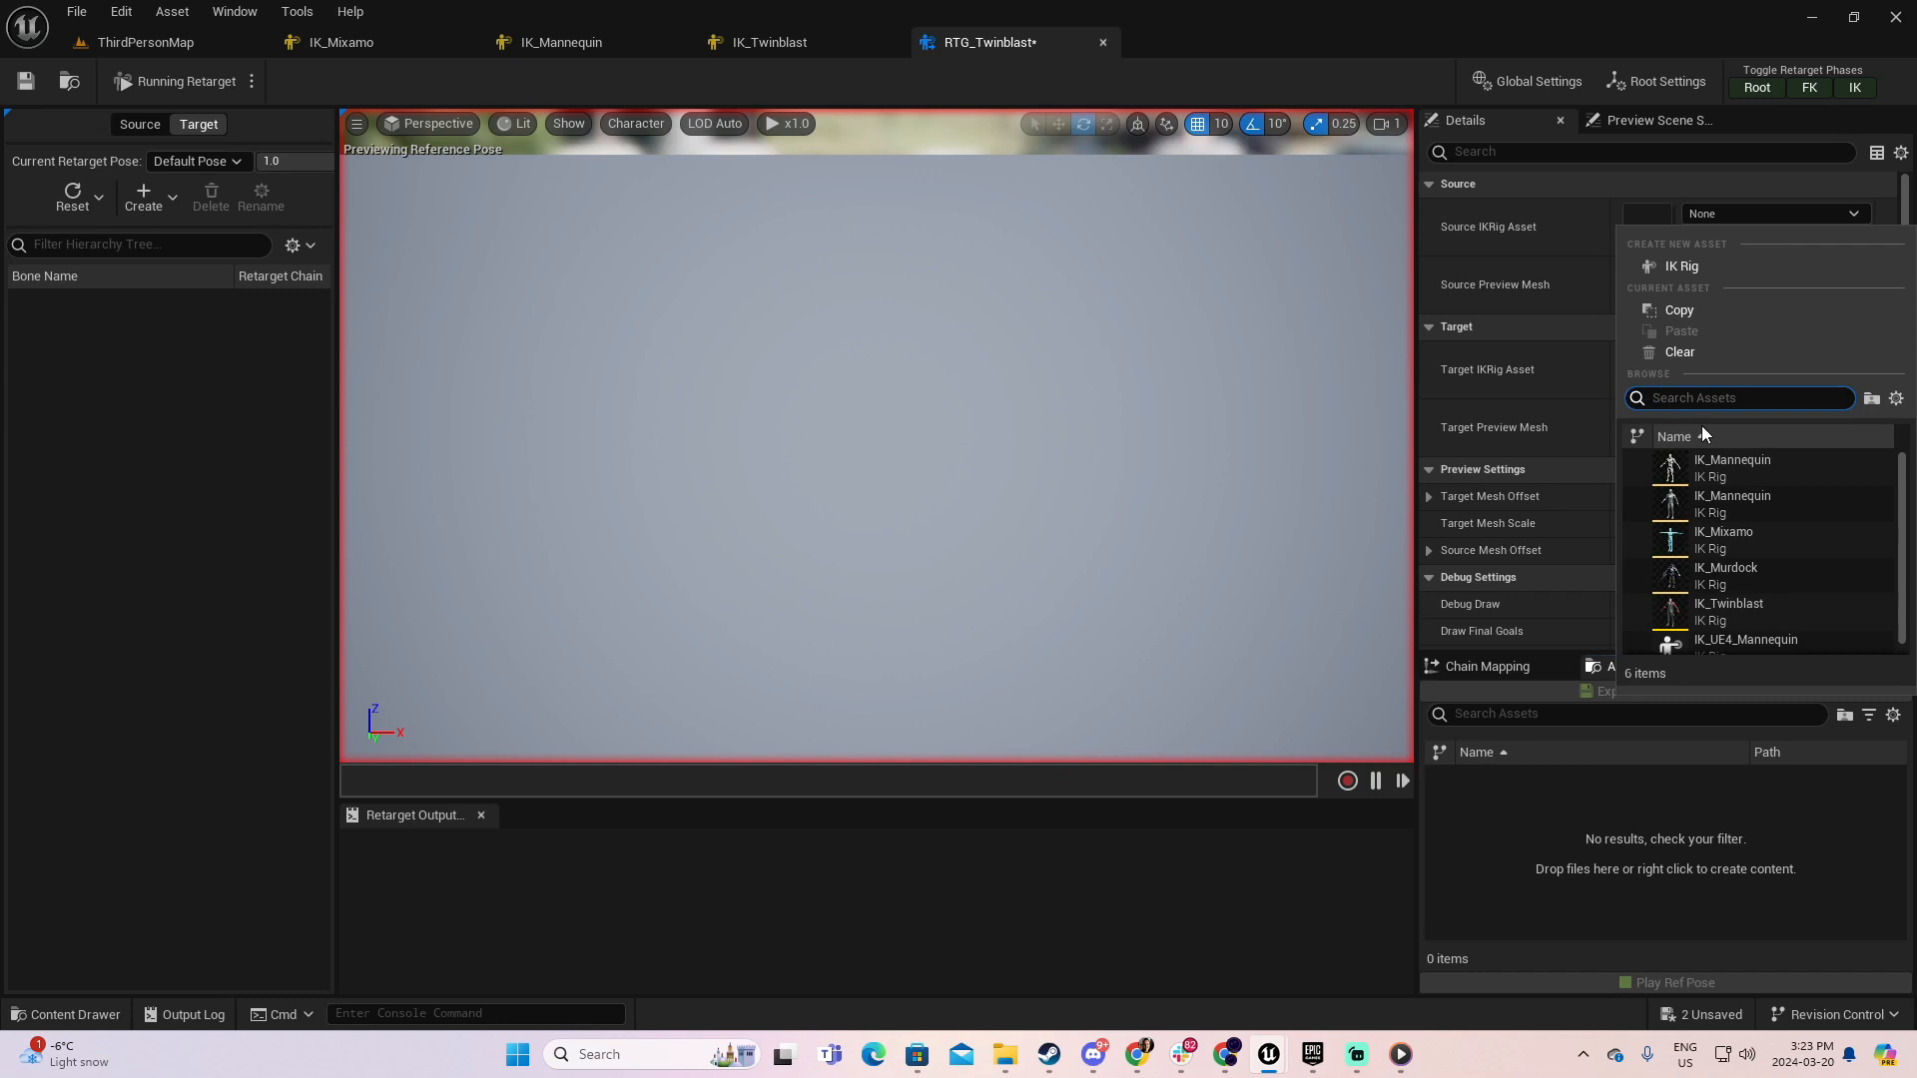
{"action": "type", "text": "i"}
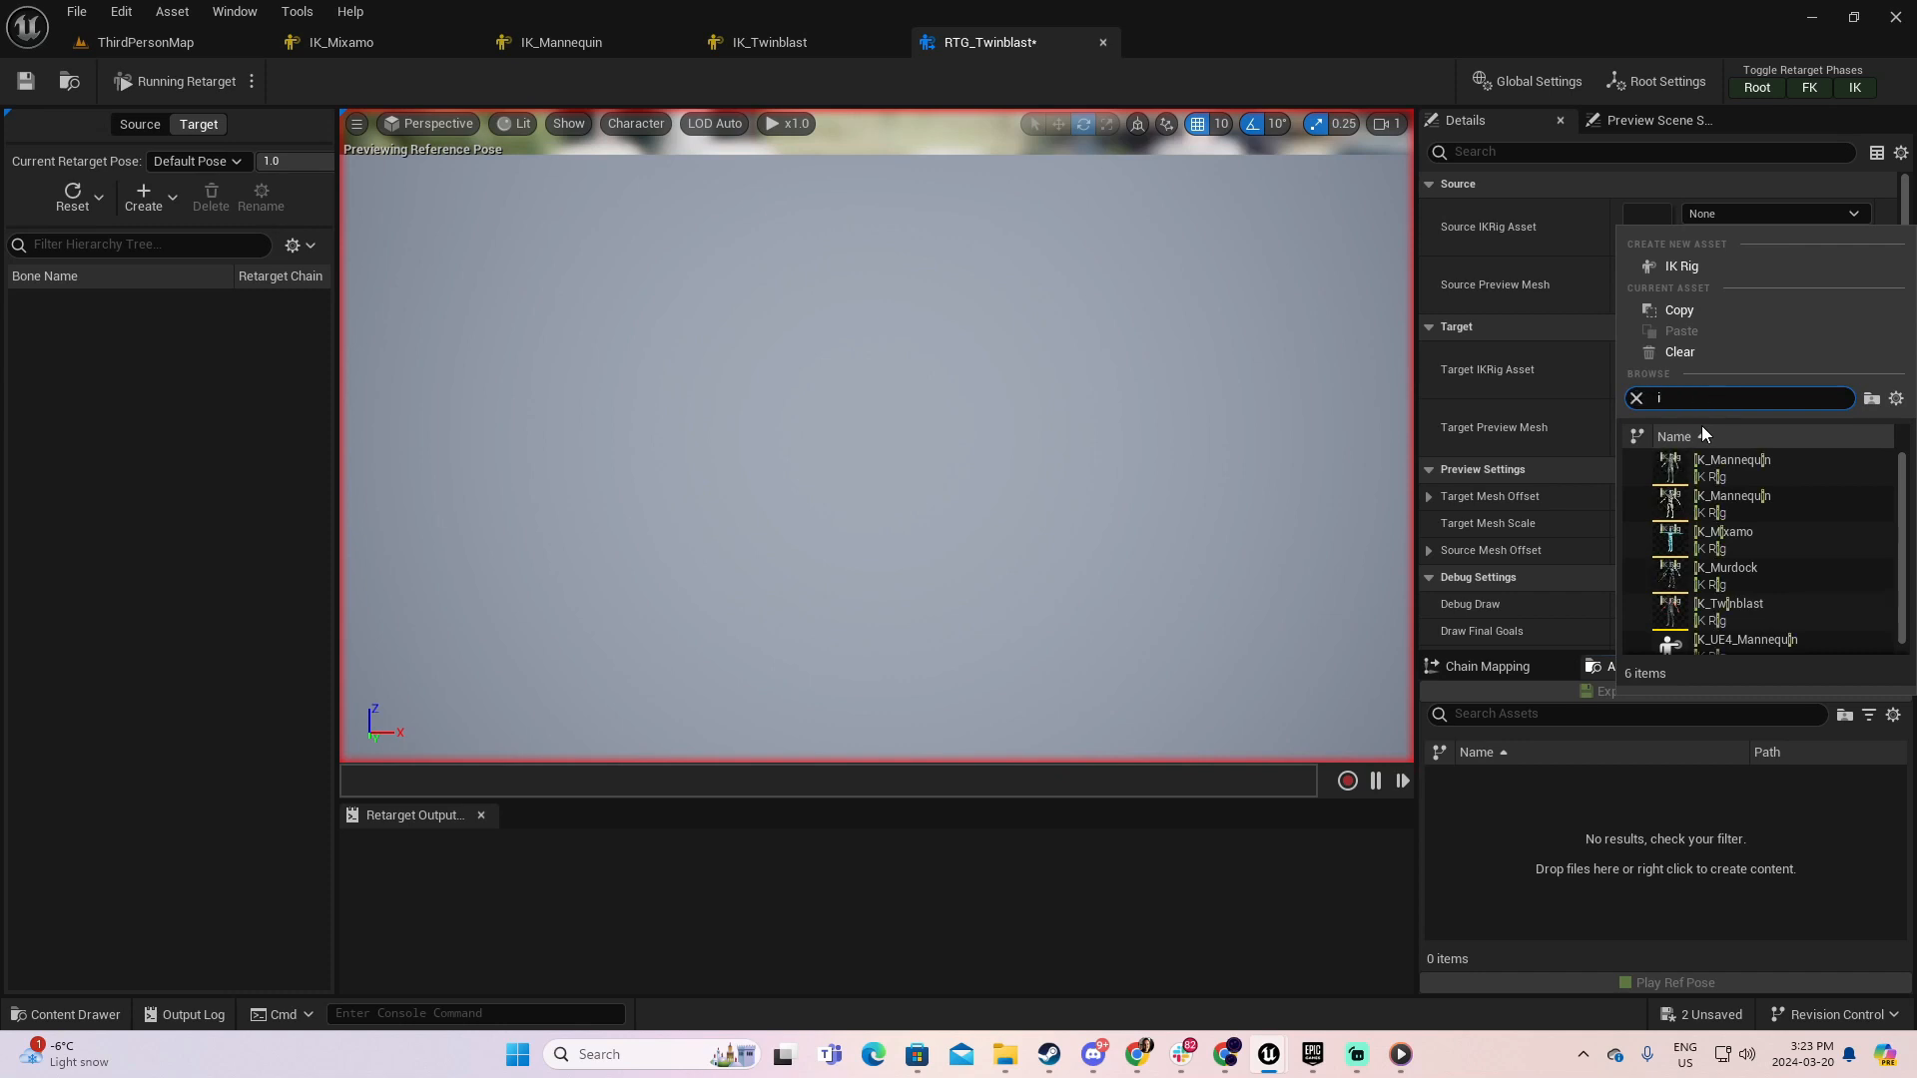
{"action": "type", "text": "k_mix"}
{"action": "left_click", "coordinate": [1719, 467]}
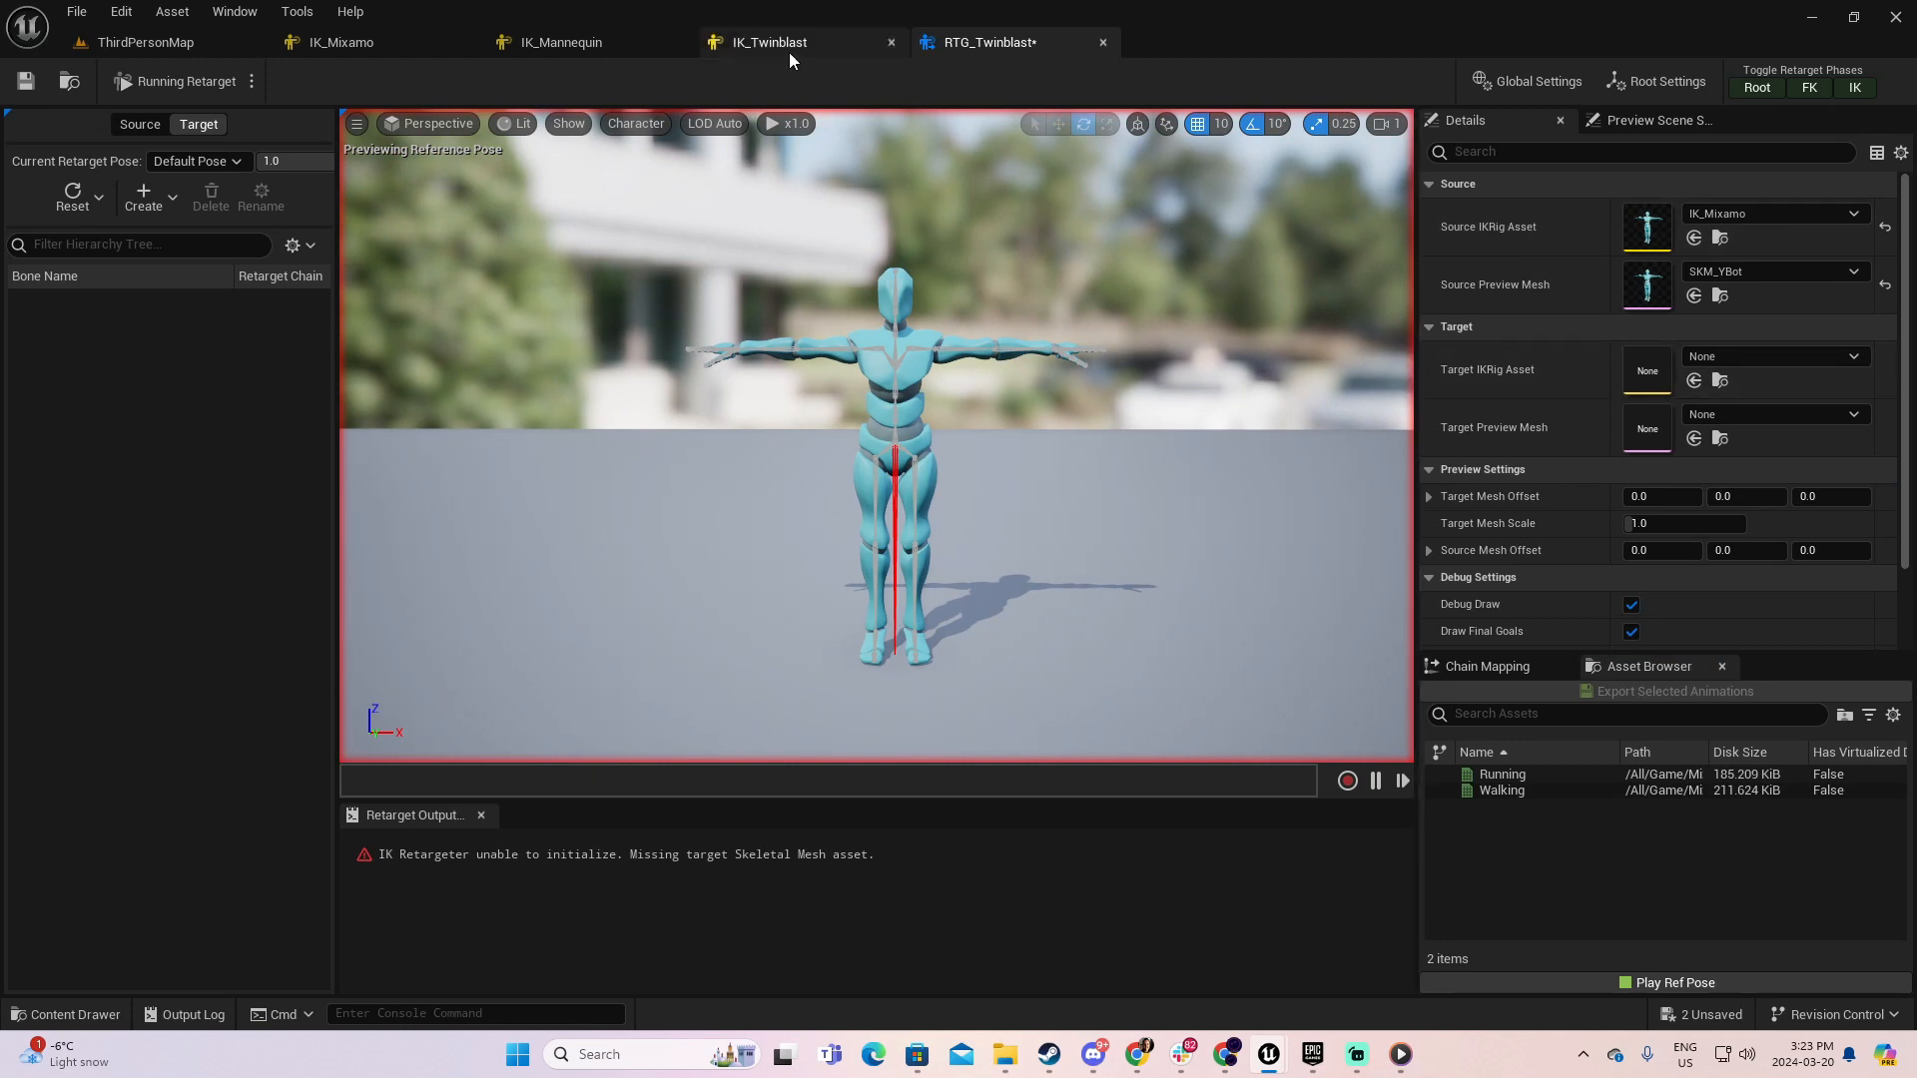
- Assign IK_Twinblast as the retargeter's target IK rig
{"action": "left_click", "coordinate": [1748, 356]}
{"action": "type", "text": "i"}
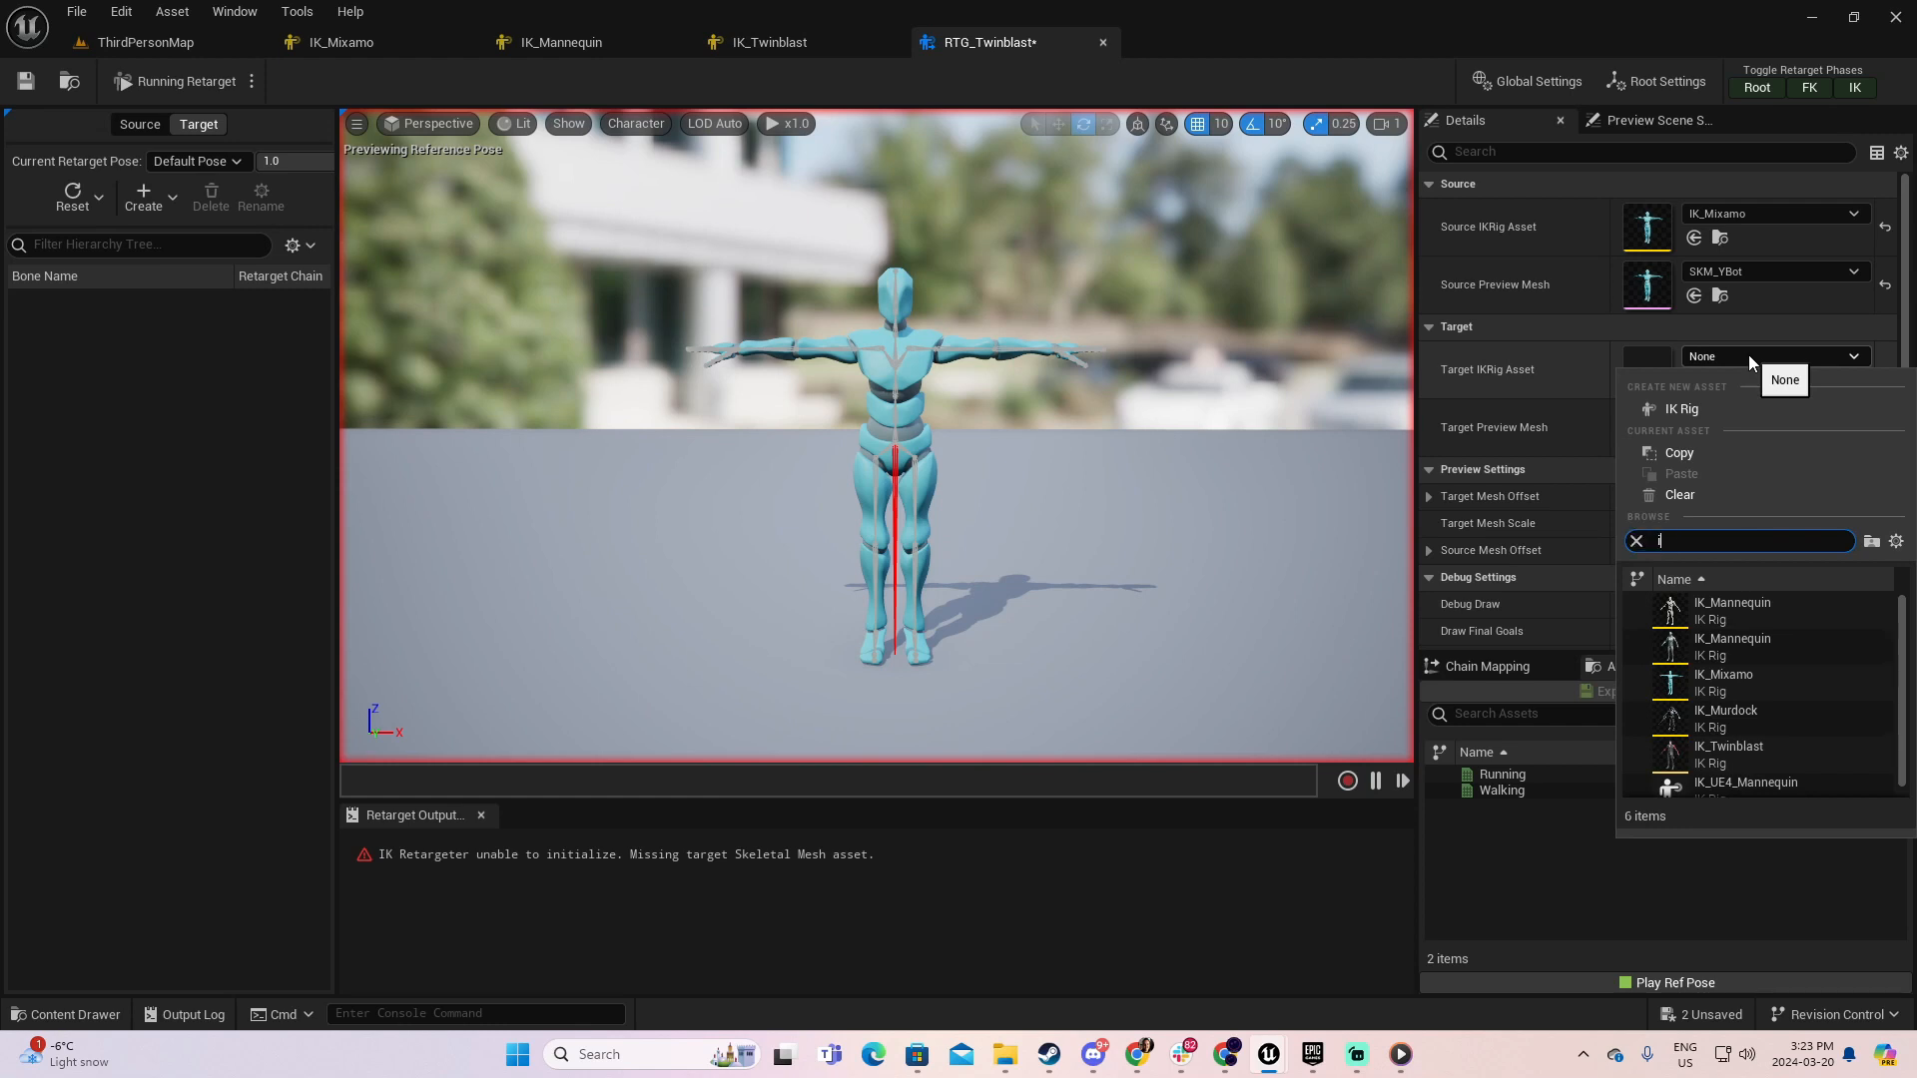
{"action": "type", "text": "k_twin"}
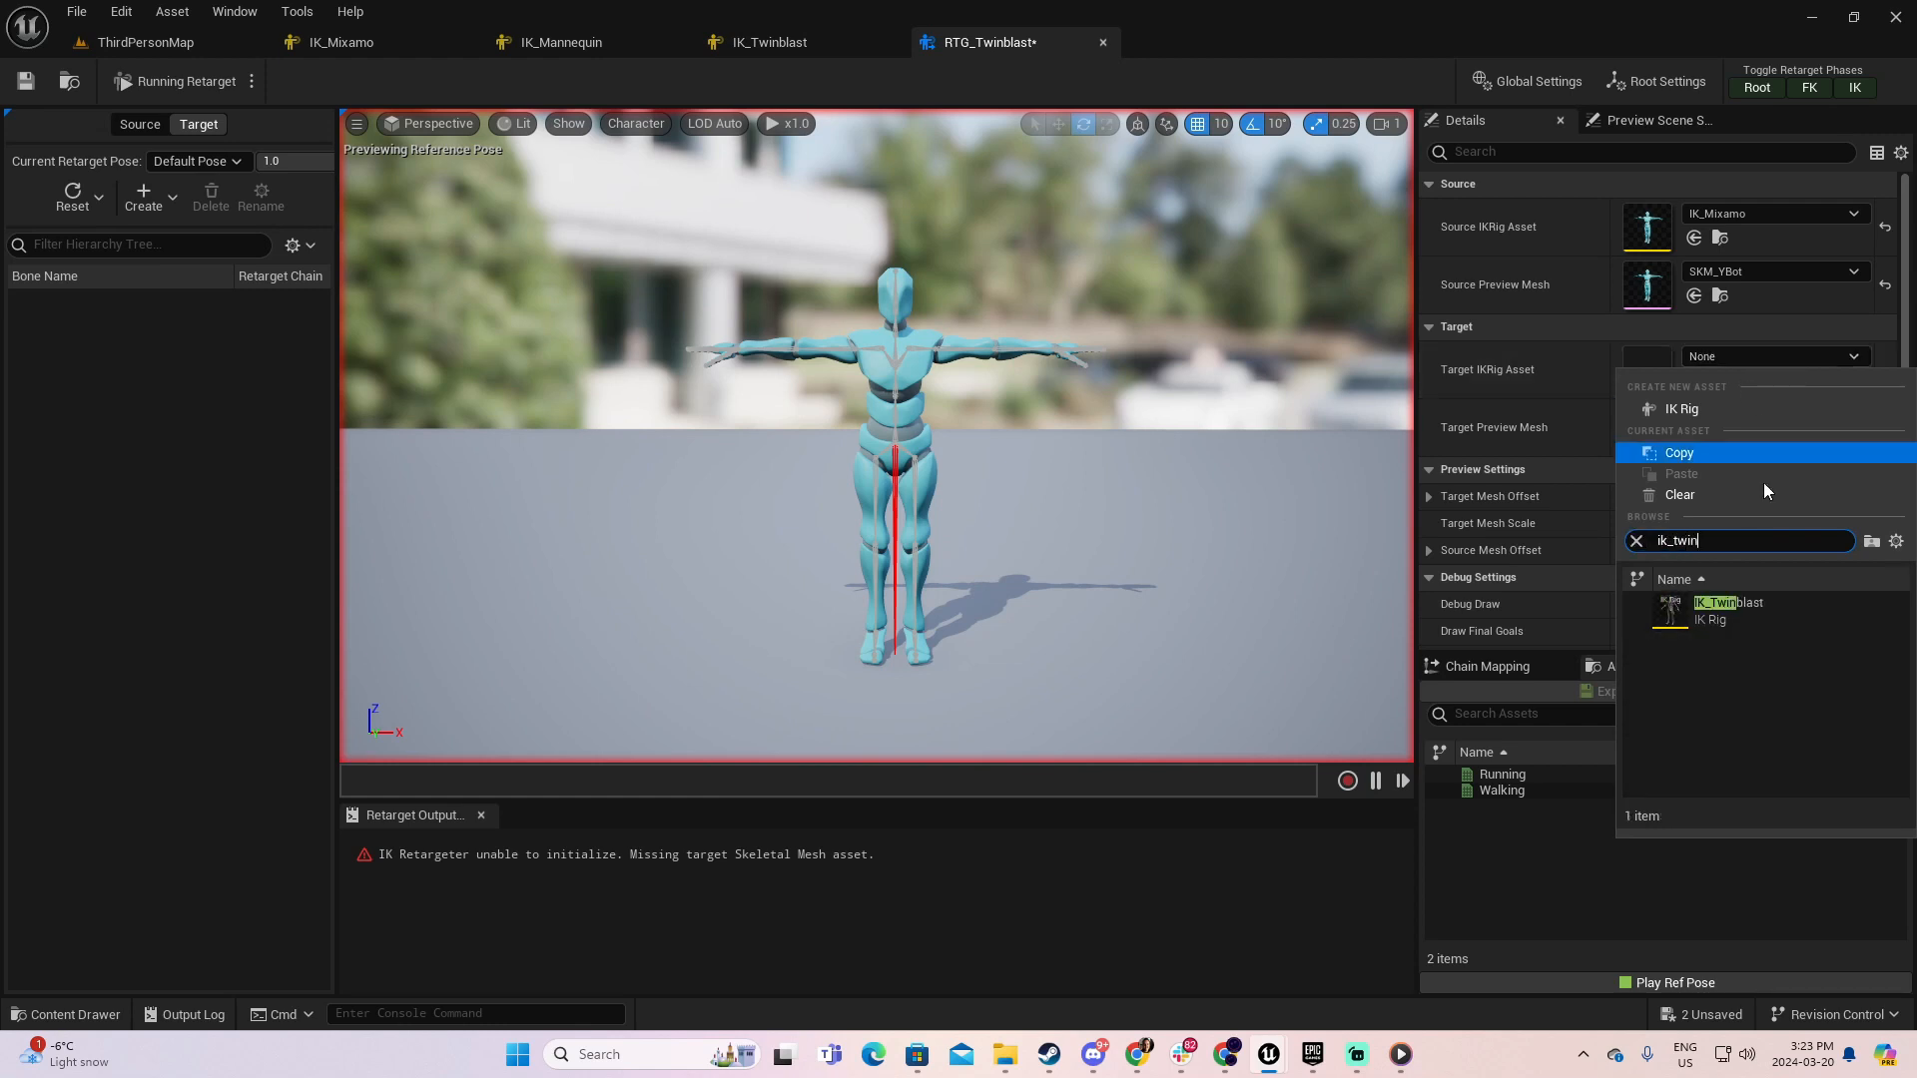
{"action": "left_click", "coordinate": [1736, 609]}
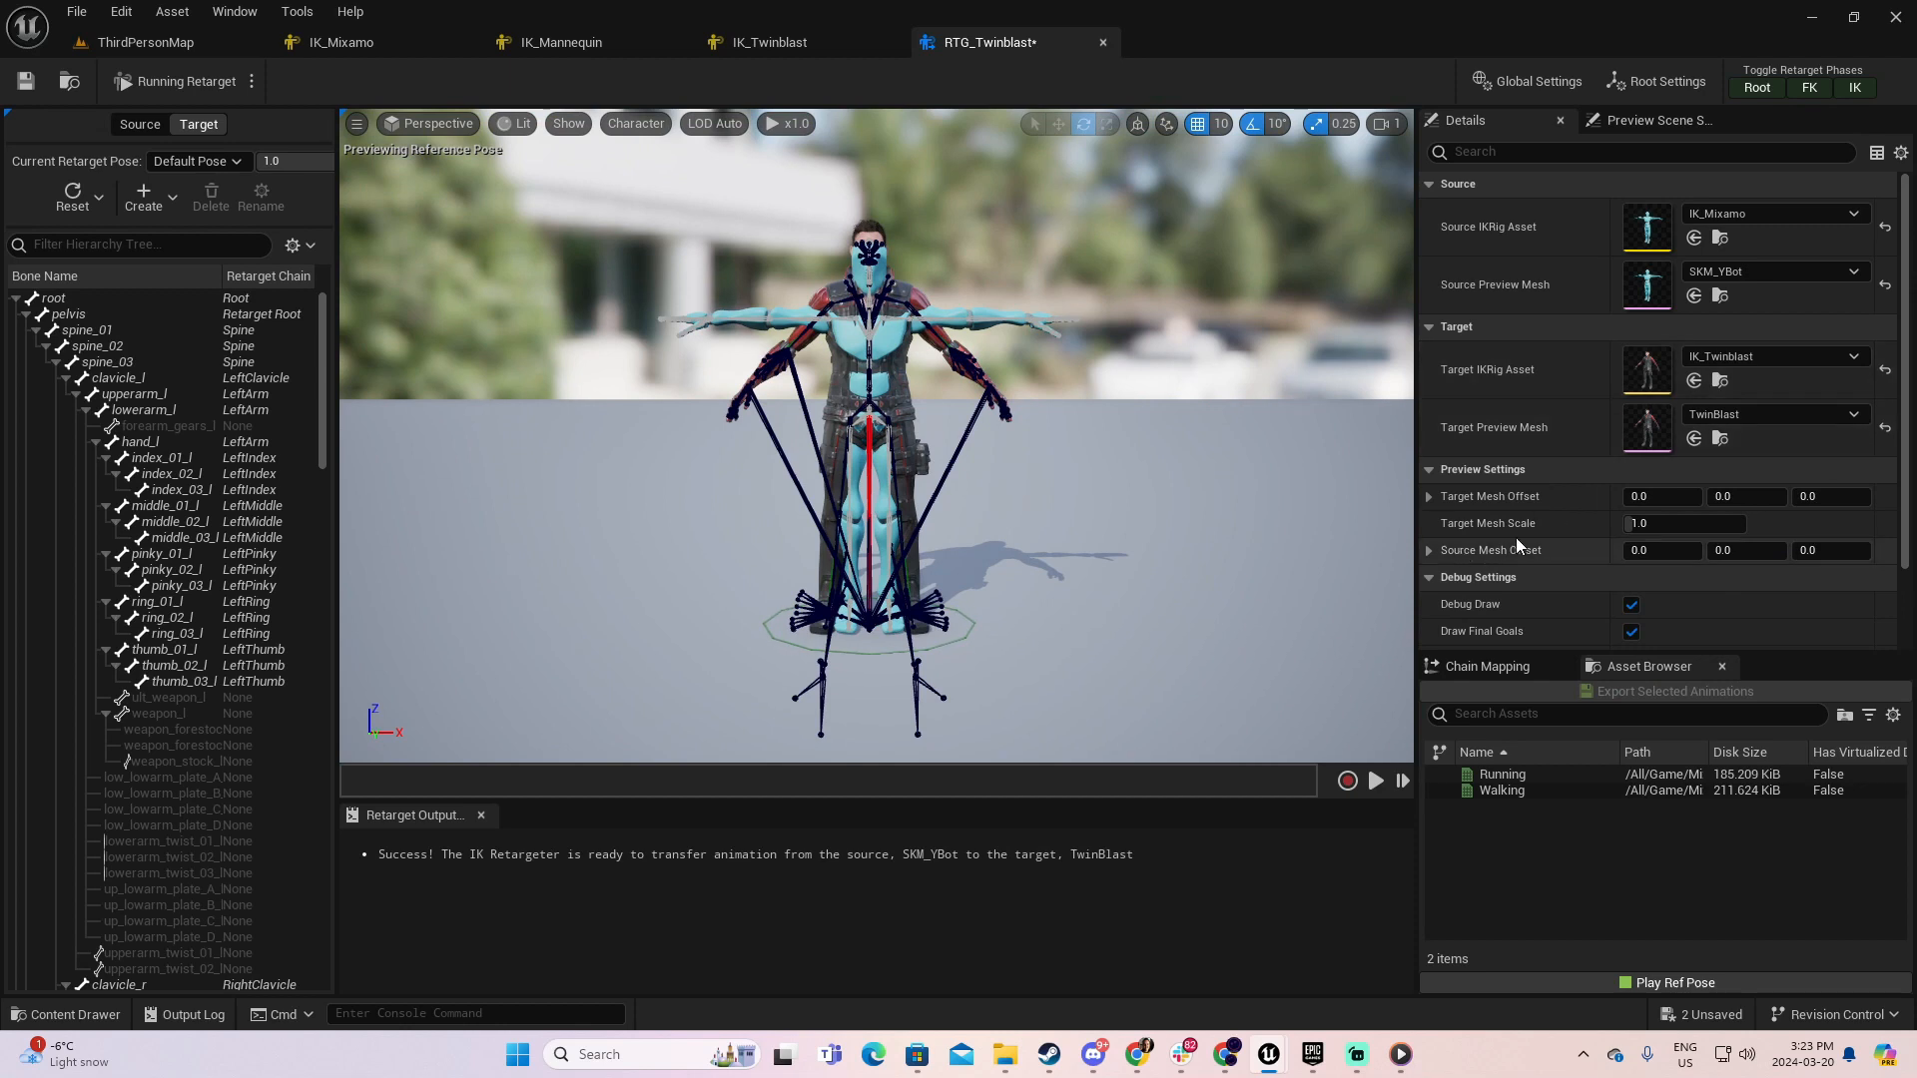
- Set the target mesh offset to 200 in X so the two preview characters stand side by side
{"action": "left_click_drag", "start_coordinate": [1636, 496], "coordinate": [1649, 496]}
{"action": "left_click", "coordinate": [1650, 497]}
{"action": "type", "text": "200"}
{"action": "key", "text": "Return"}
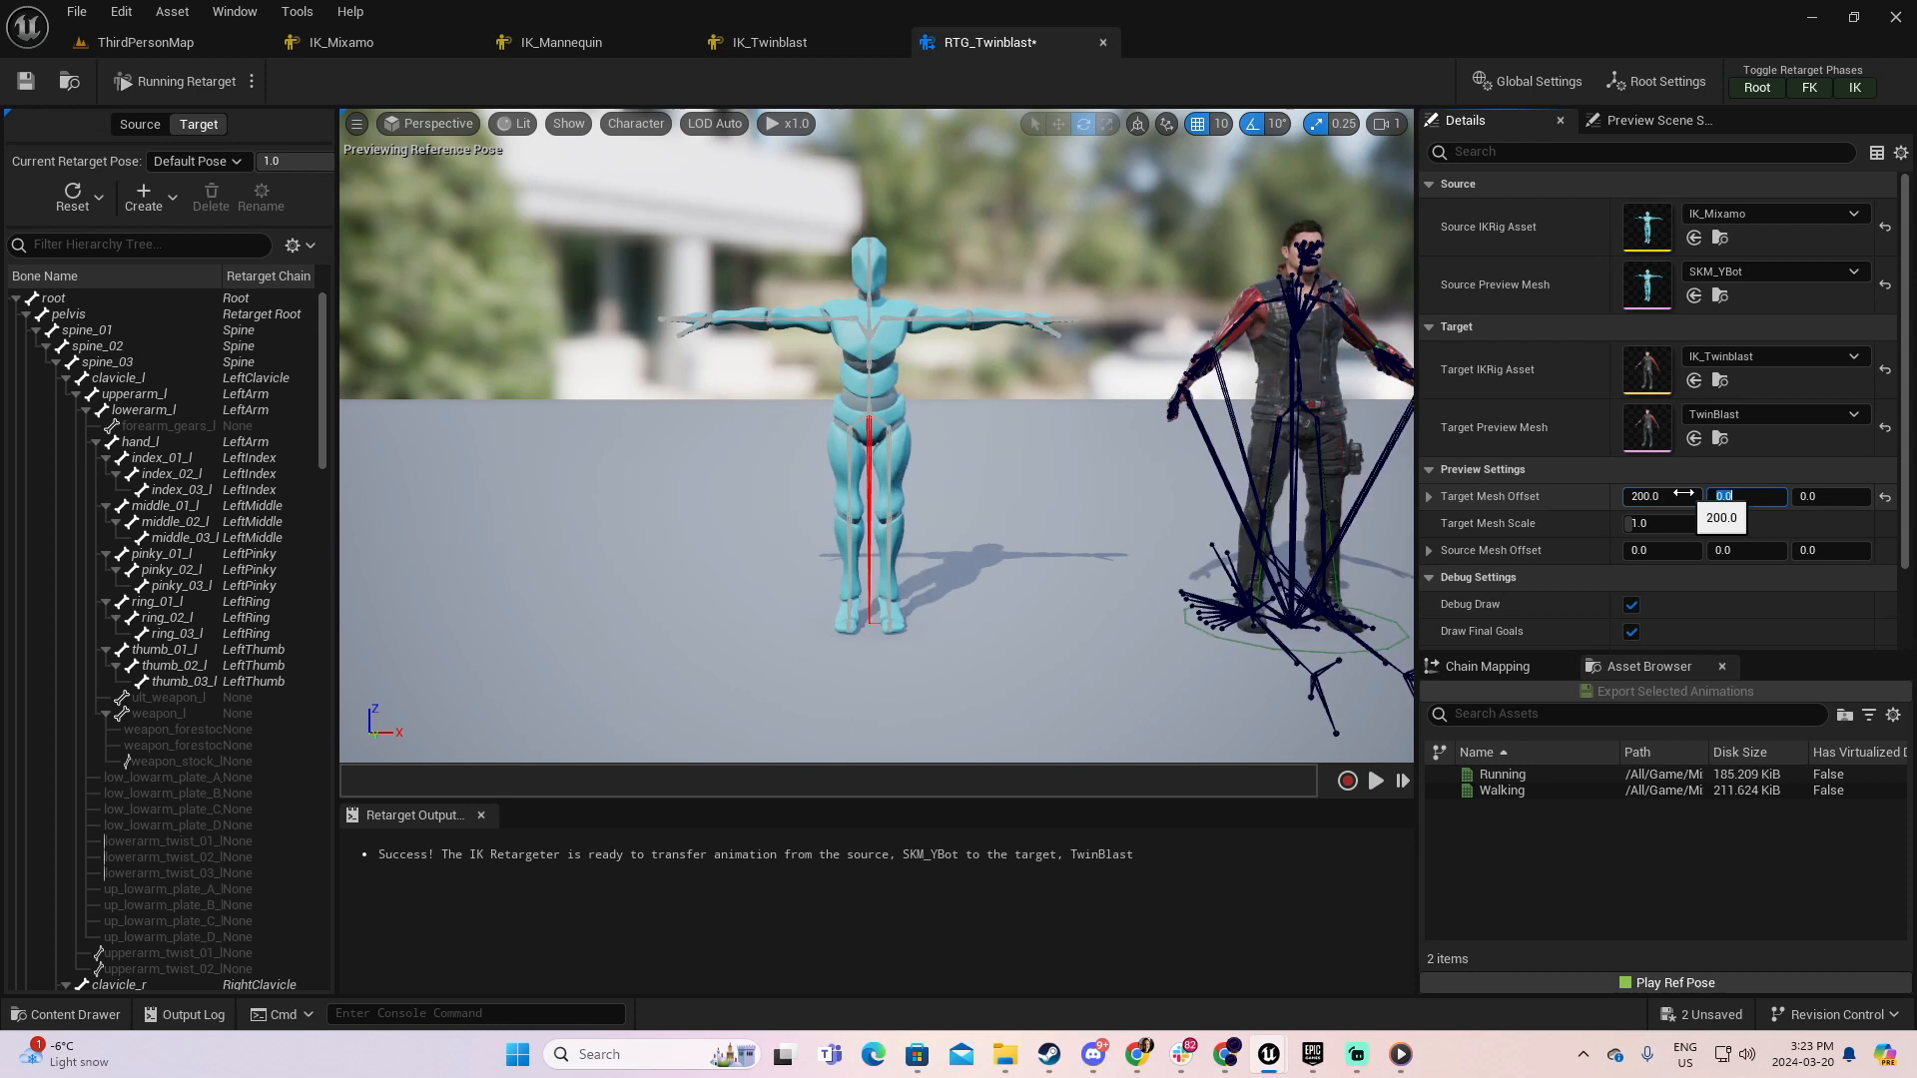
{"action": "scroll", "coordinate": [877, 429], "scroll_direction": "up", "scroll_amount": 2}
{"action": "right_click_drag", "start_coordinate": [877, 429], "coordinate": [968, 427]}
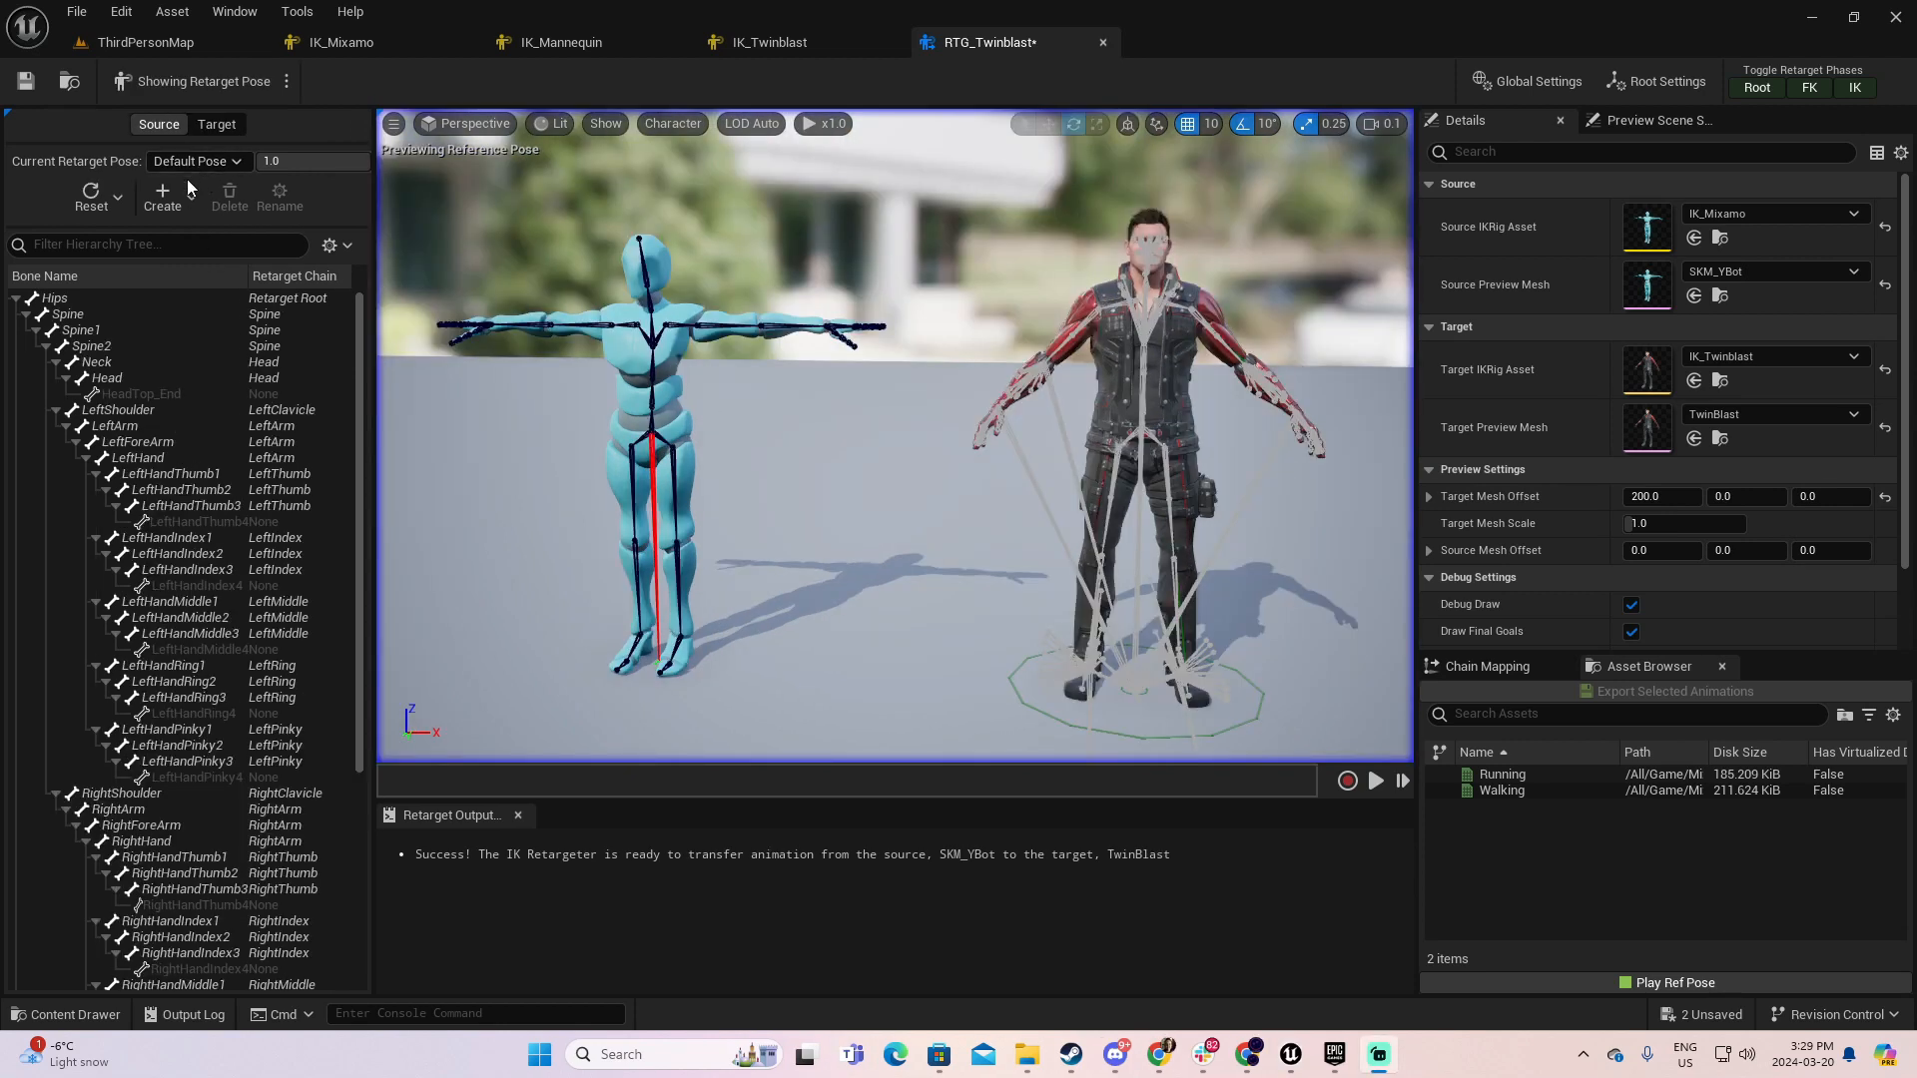
- Create a new retarget pose for the source skeleton and name it RetargetPoseTwinblast
{"action": "left_click", "coordinate": [168, 203]}
{"action": "left_click", "coordinate": [165, 196]}
{"action": "left_click", "coordinate": [220, 256]}
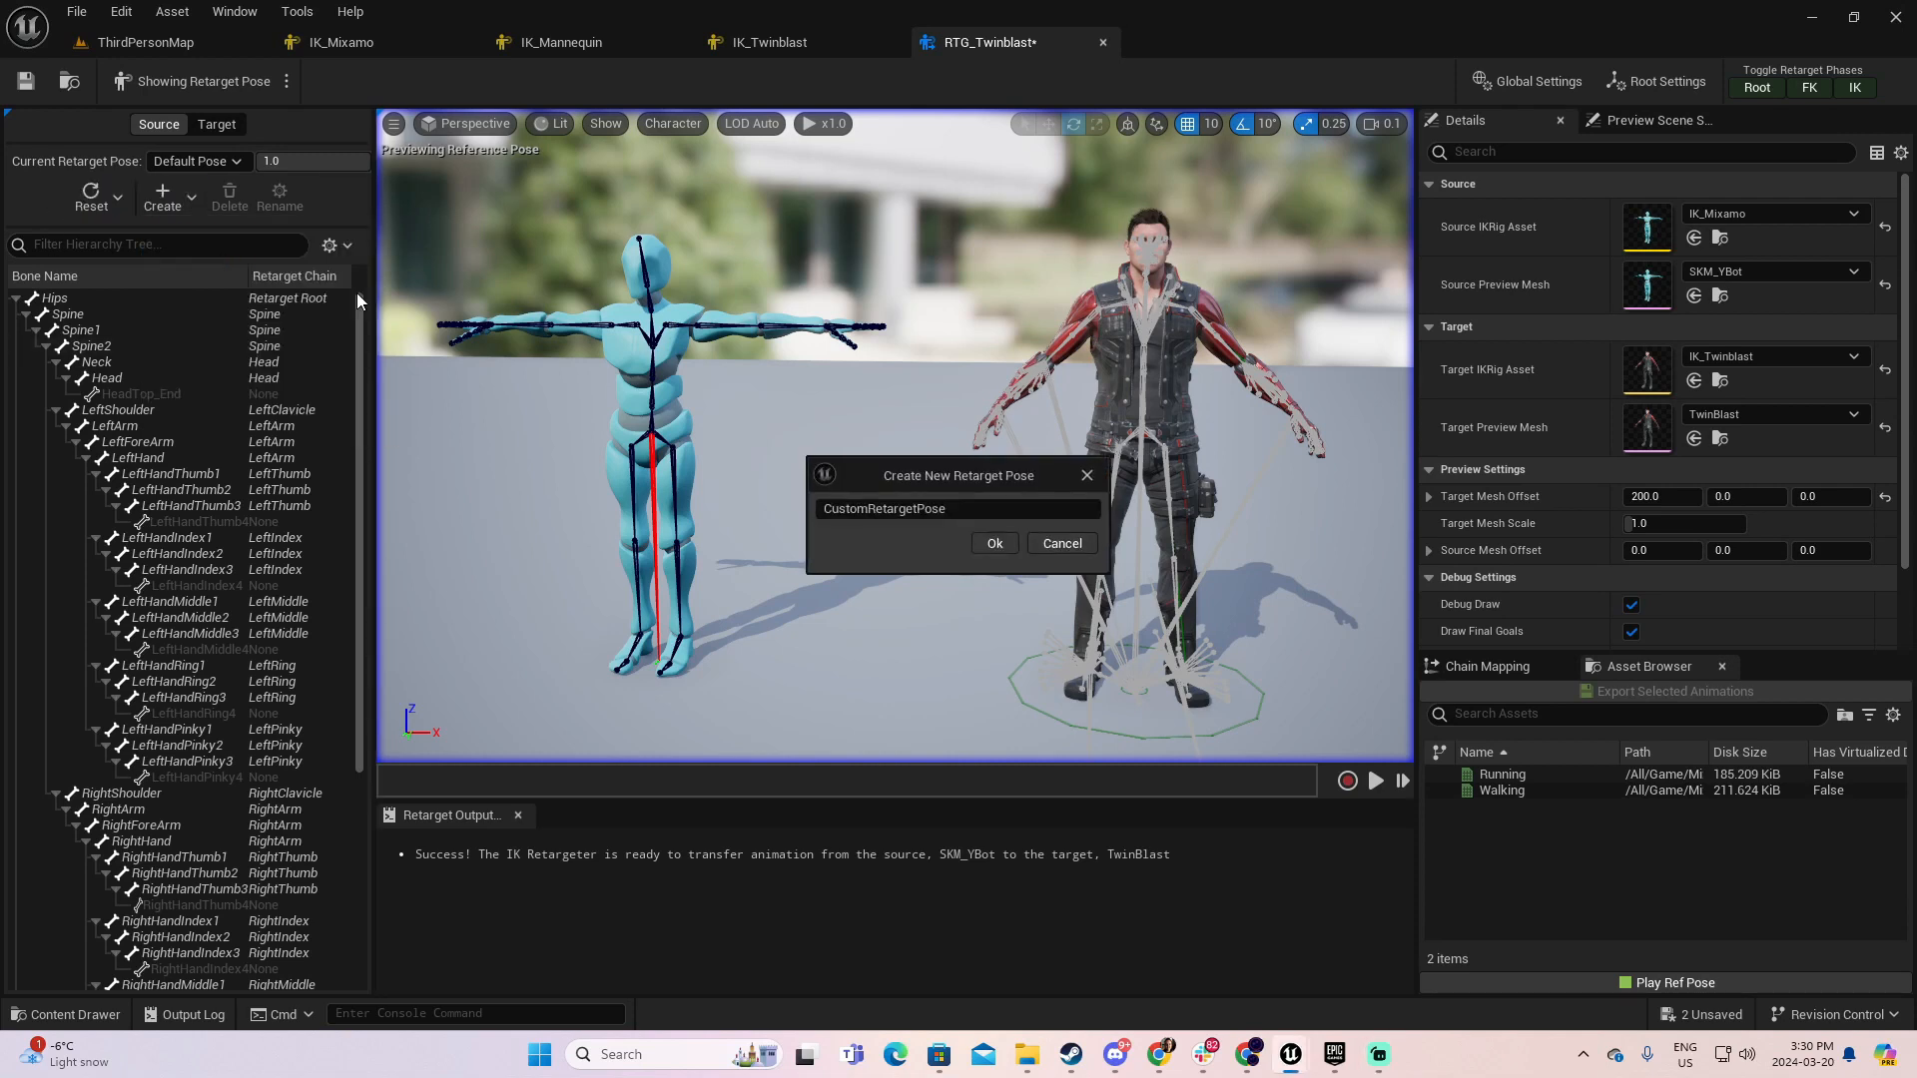
{"action": "left_click_drag", "start_coordinate": [869, 508], "coordinate": [765, 507]}
{"action": "key", "text": "BackSpace"}
{"action": "type", "text": "Twinblast"}
{"action": "left_click", "coordinate": [989, 544]}
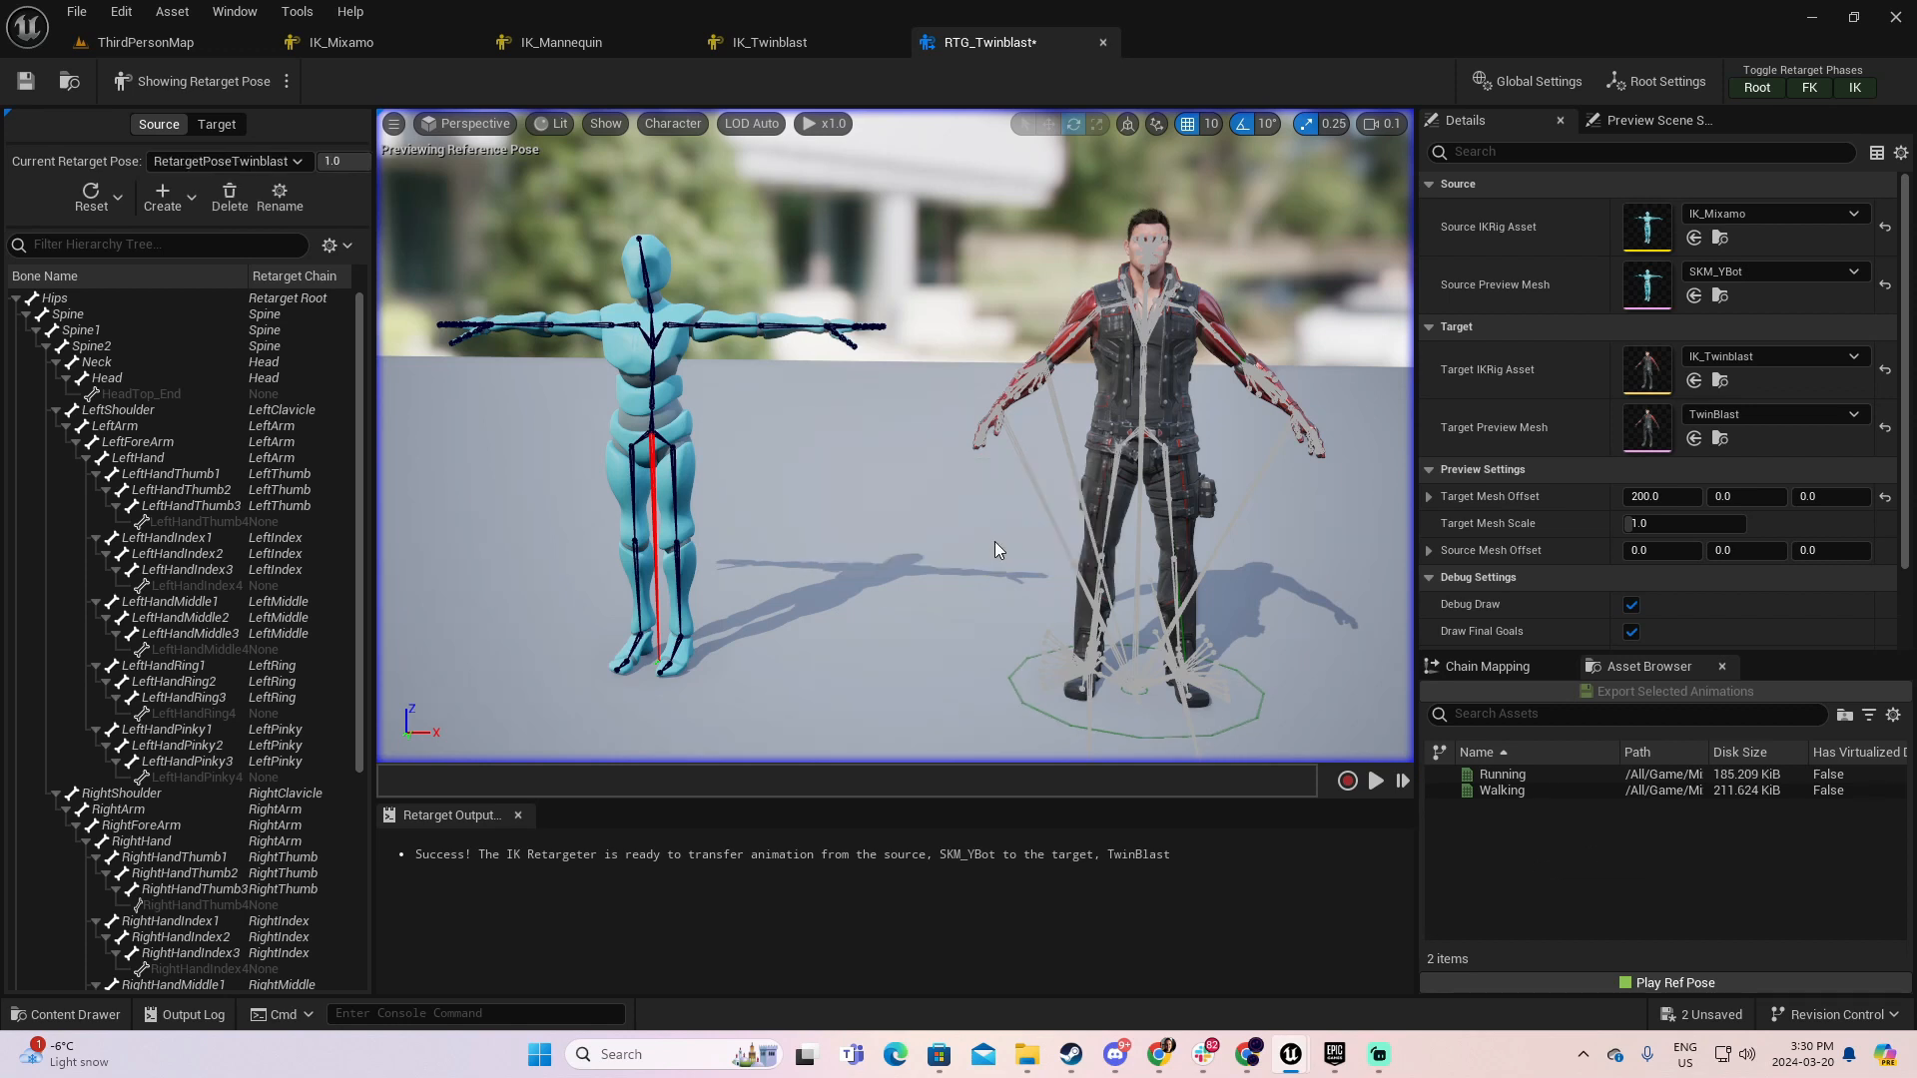
- Switch the retargeter to editing the retarget pose and make the target skeleton the one to edit
{"action": "left_click", "coordinate": [285, 82]}
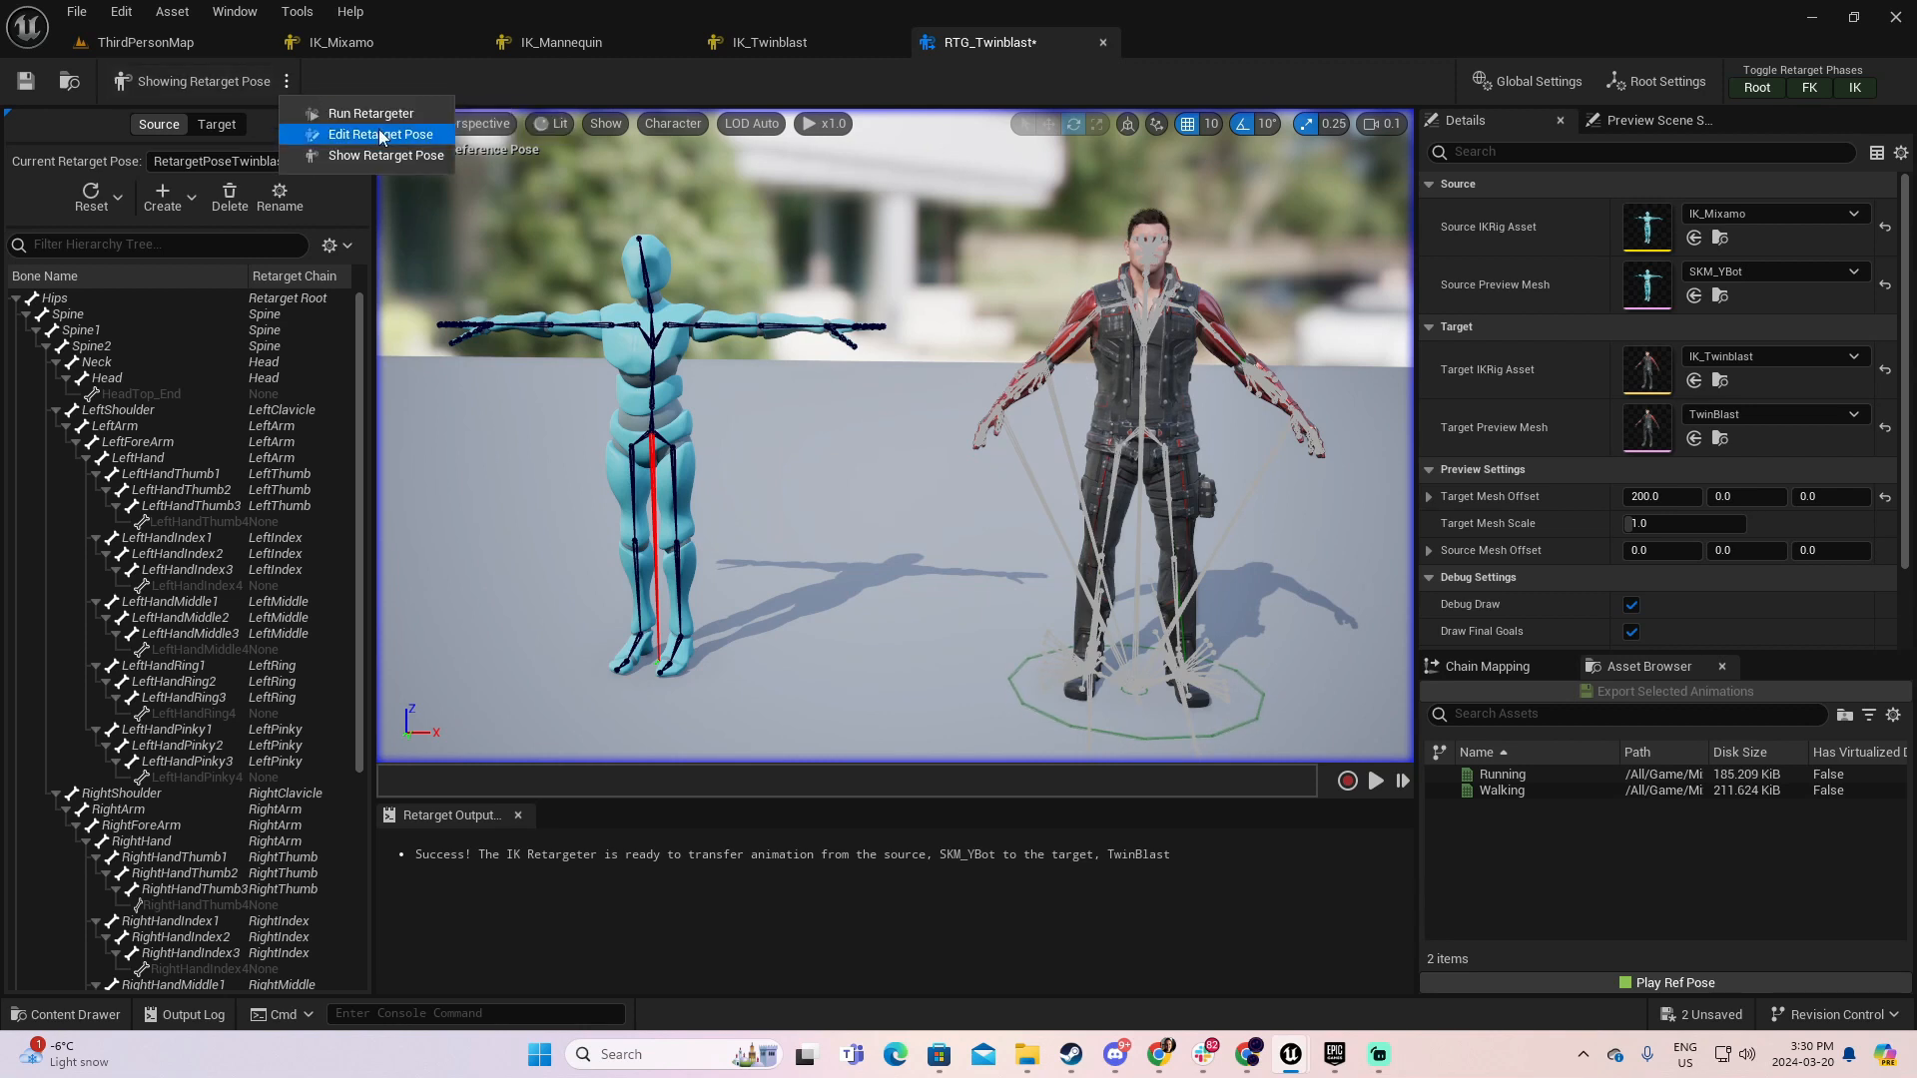
{"action": "left_click", "coordinate": [419, 137]}
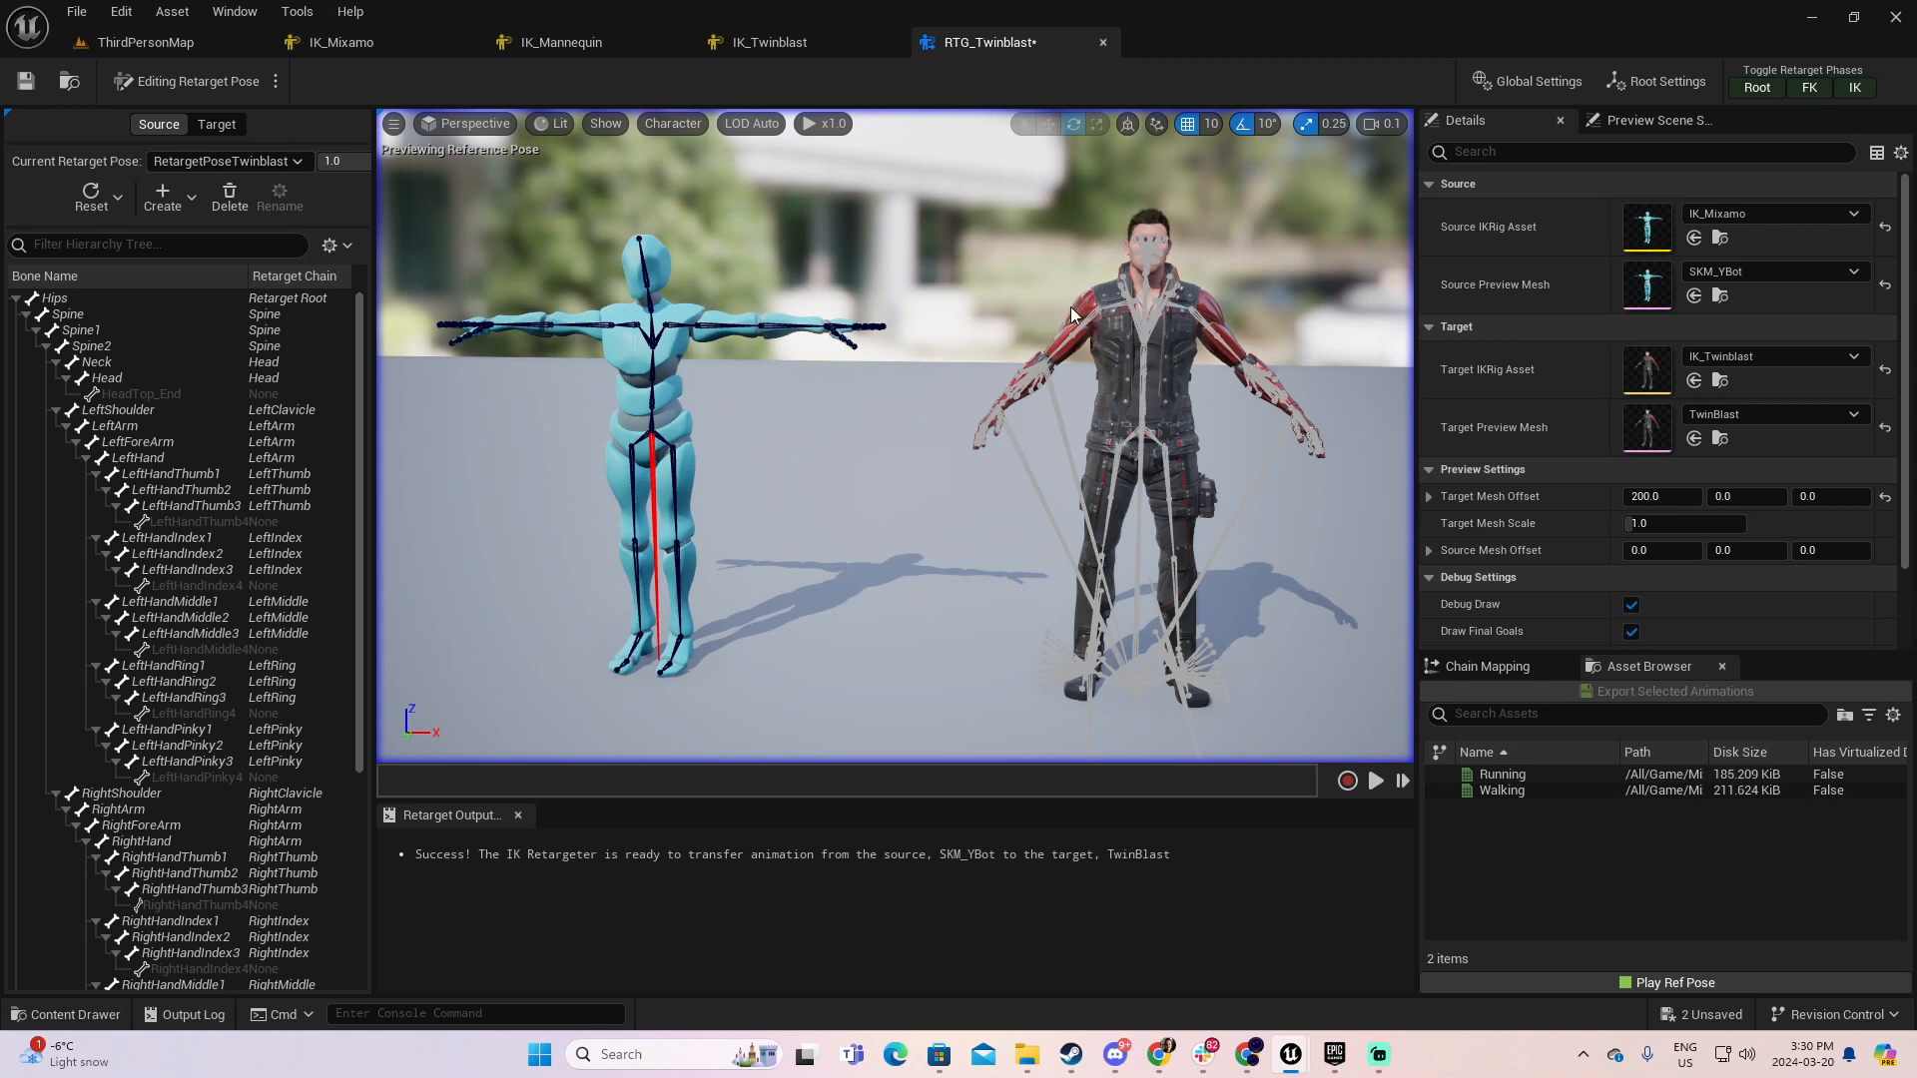
{"action": "left_click", "coordinate": [209, 124]}
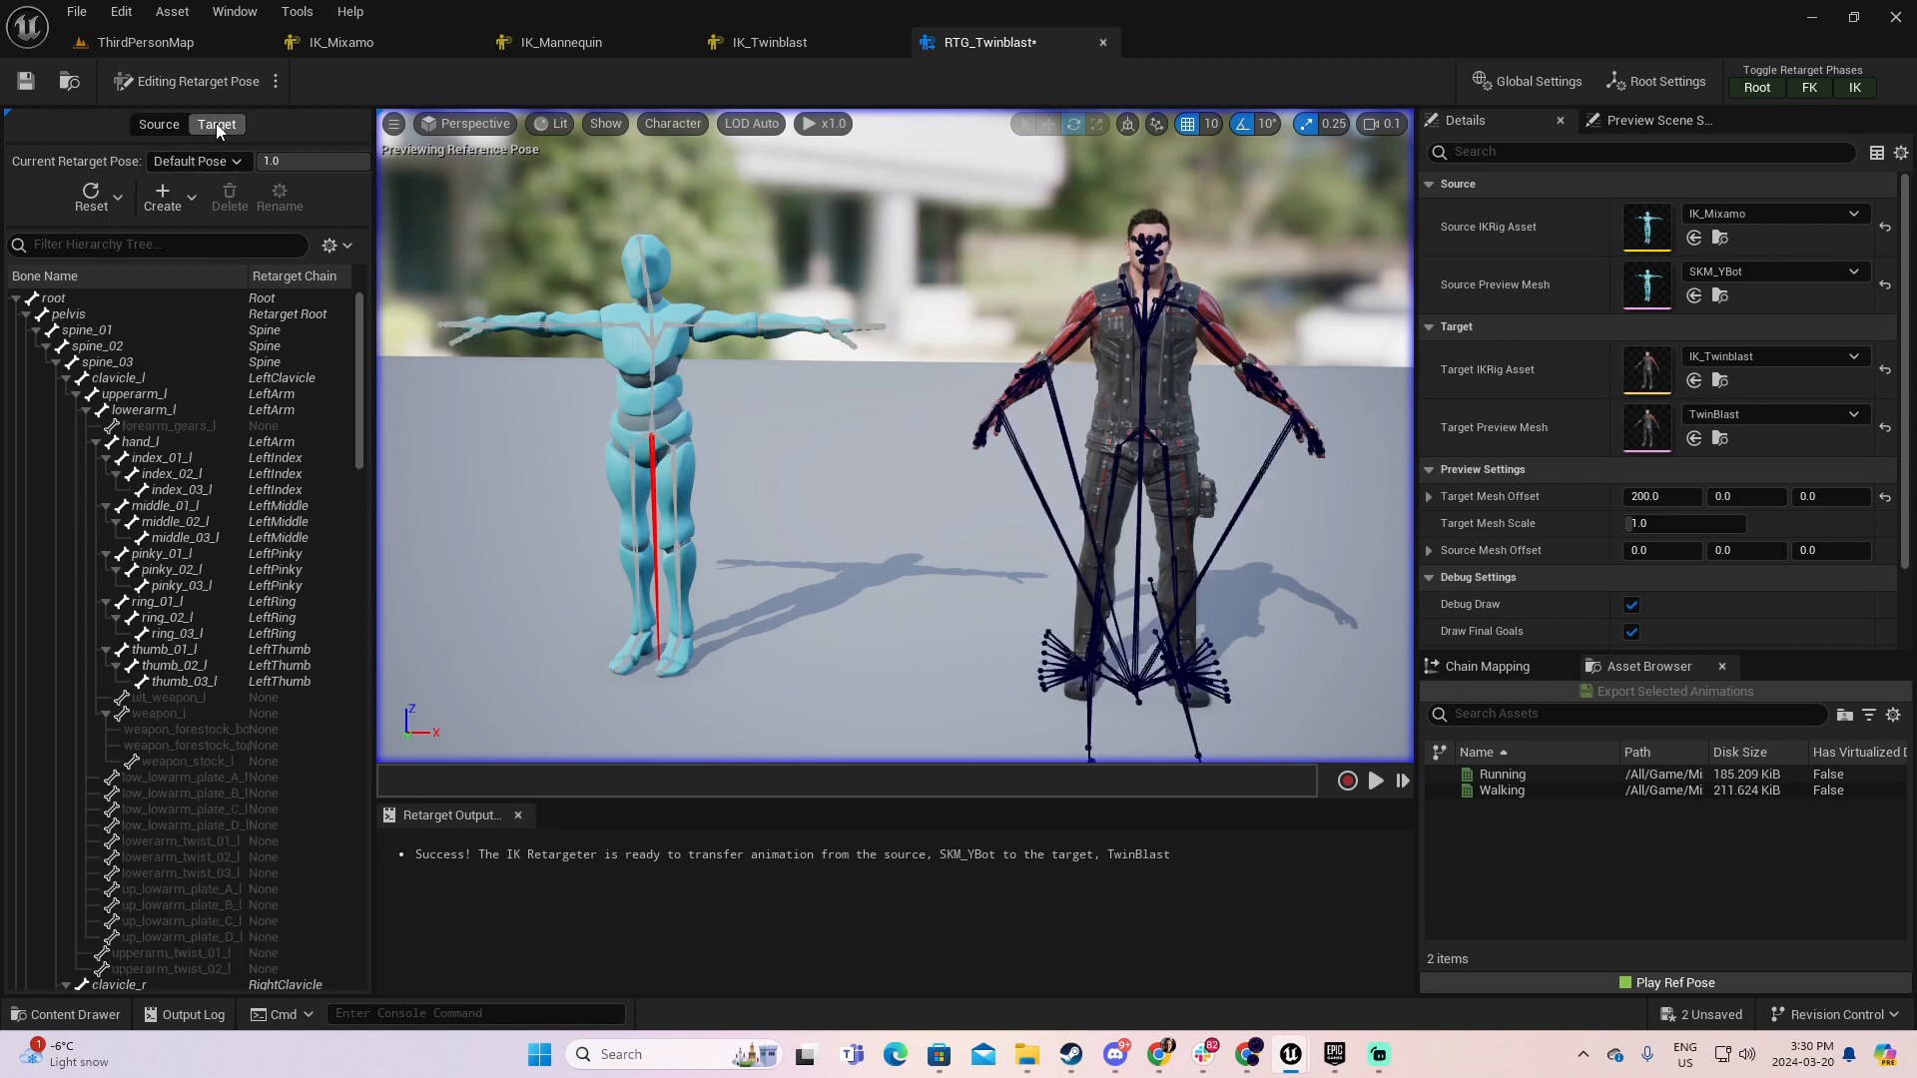
- Rotate the target's upperarm_r and upperarm_l bones up to a horizontal T-pose, turning upperarm_l by 50° about Y
{"action": "right_click_drag", "start_coordinate": [1160, 367], "coordinate": [1230, 335]}
{"action": "key", "text": "w"}
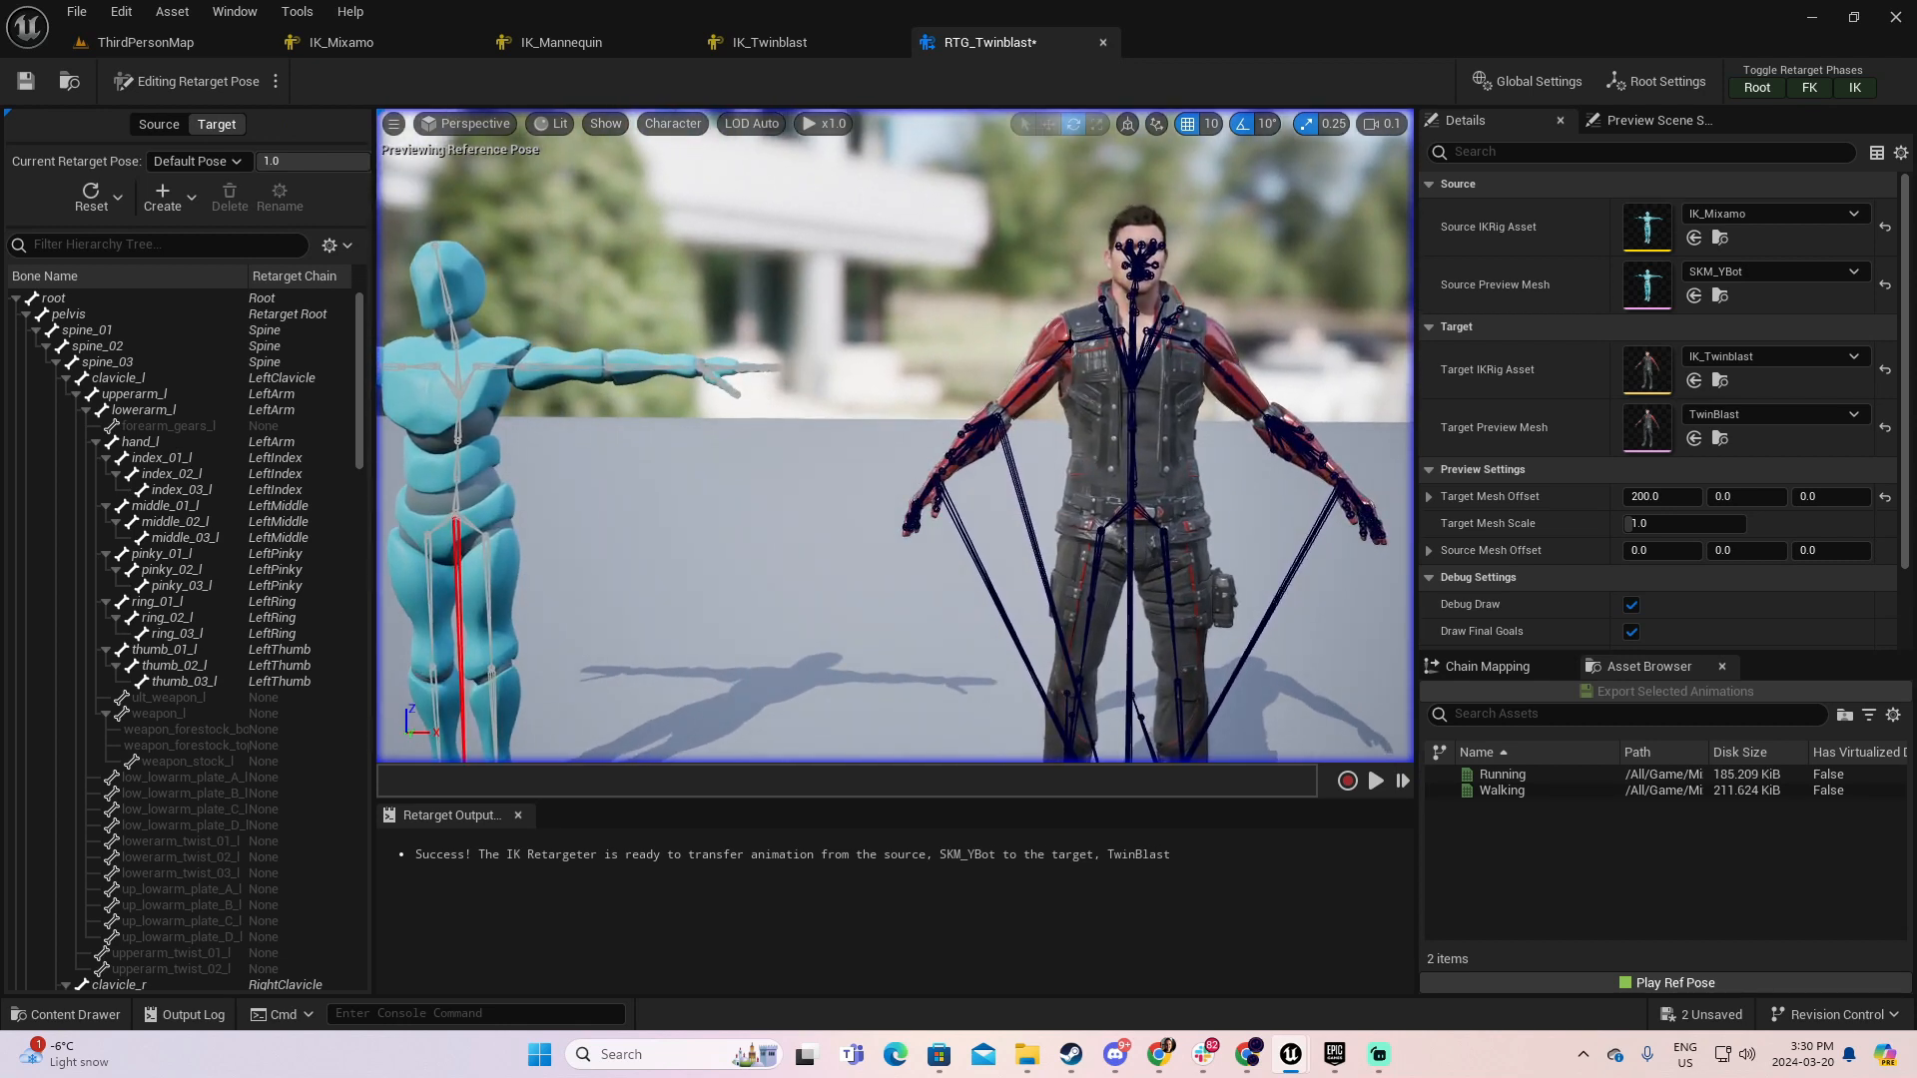
{"action": "left_click", "coordinate": [1070, 345]}
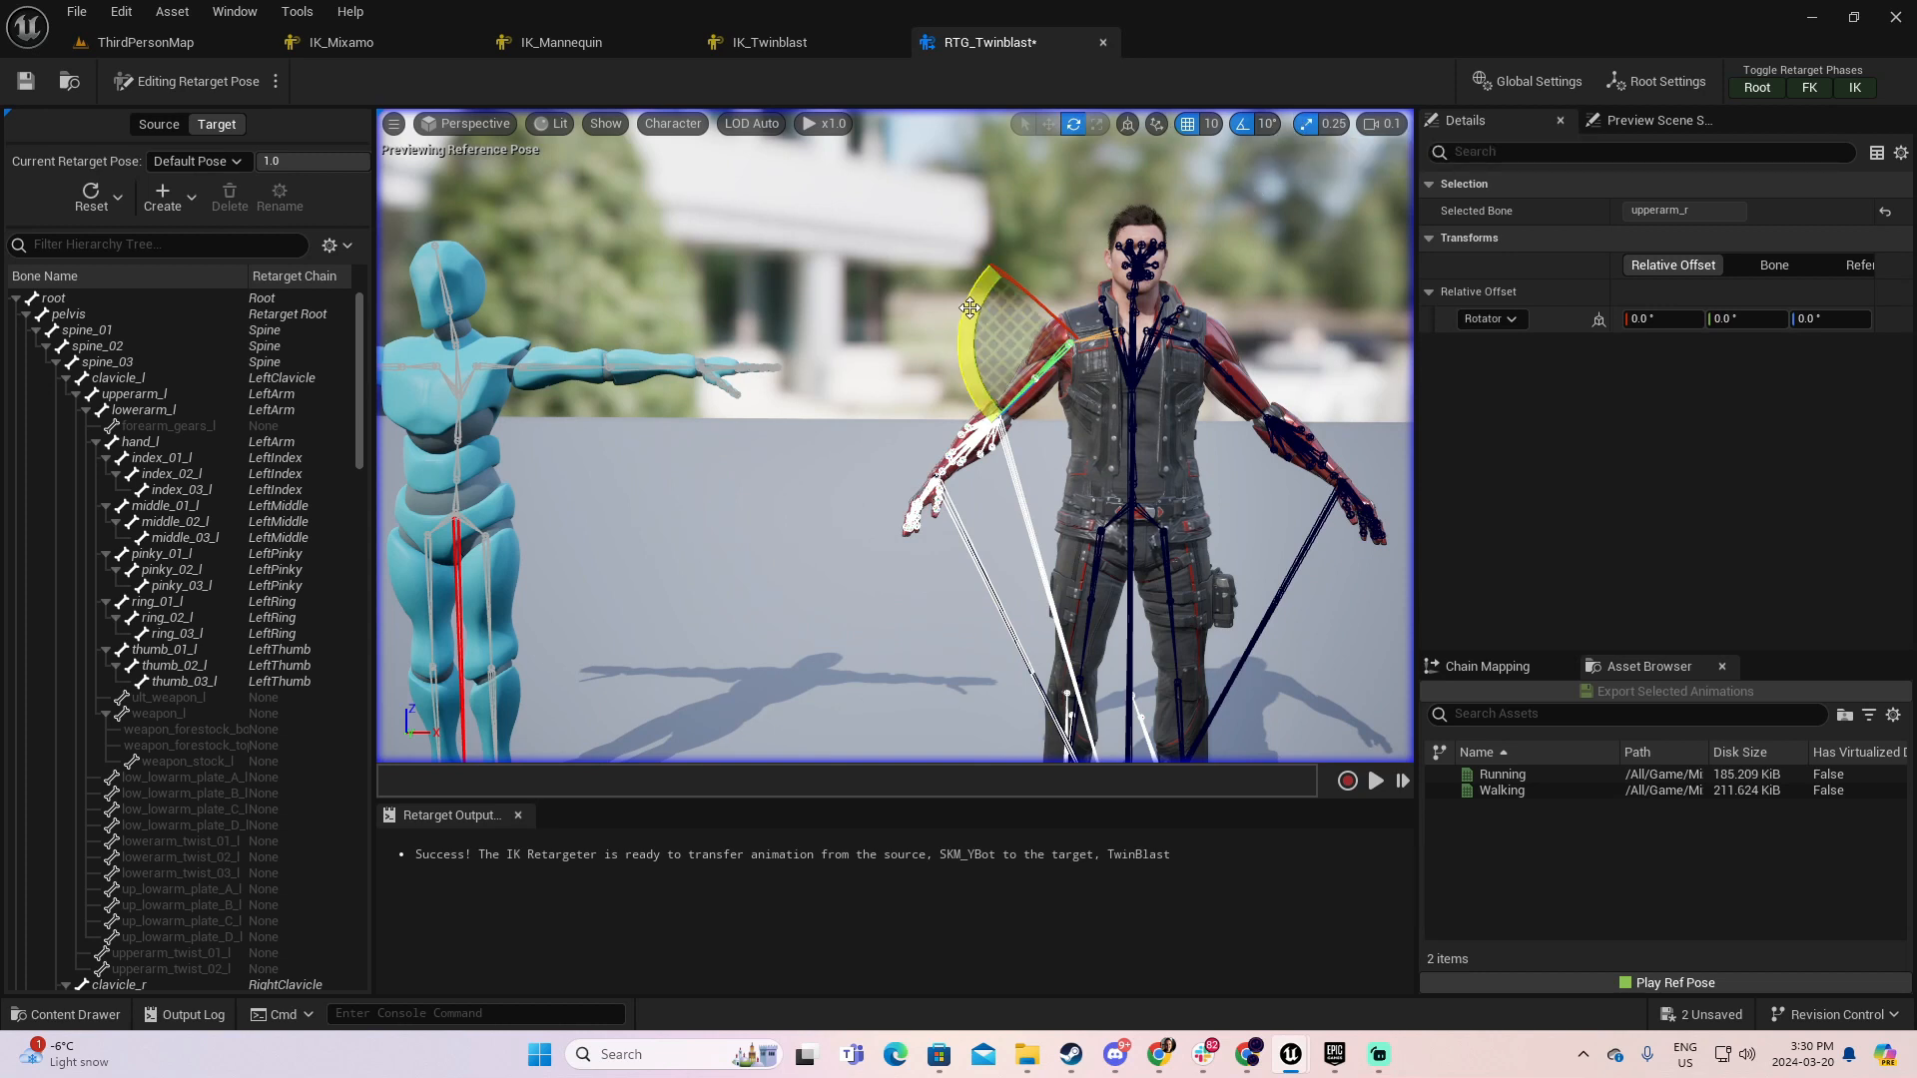
{"action": "left_click_drag", "start_coordinate": [966, 348], "coordinate": [1149, 265]}
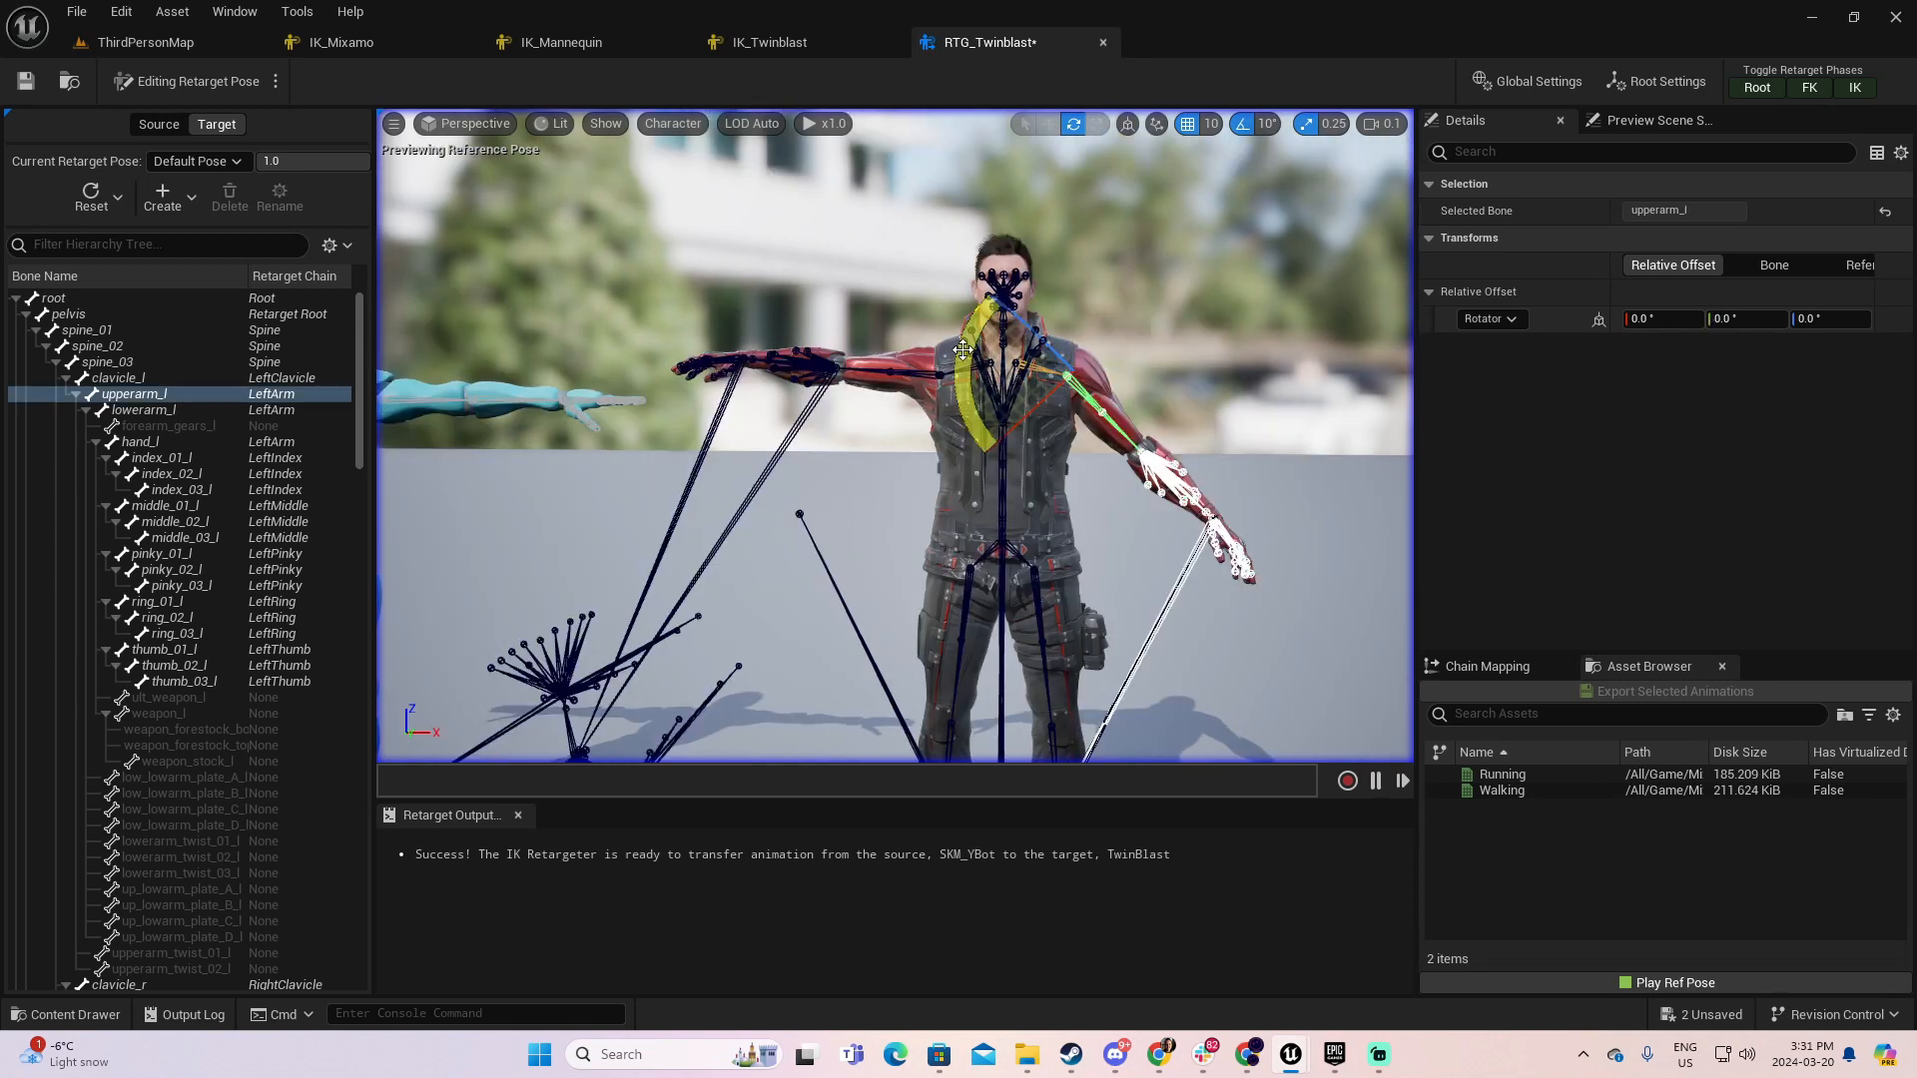
{"action": "left_click_drag", "start_coordinate": [963, 351], "coordinate": [972, 456]}
{"action": "right_click_drag", "start_coordinate": [1008, 402], "coordinate": [983, 417]}
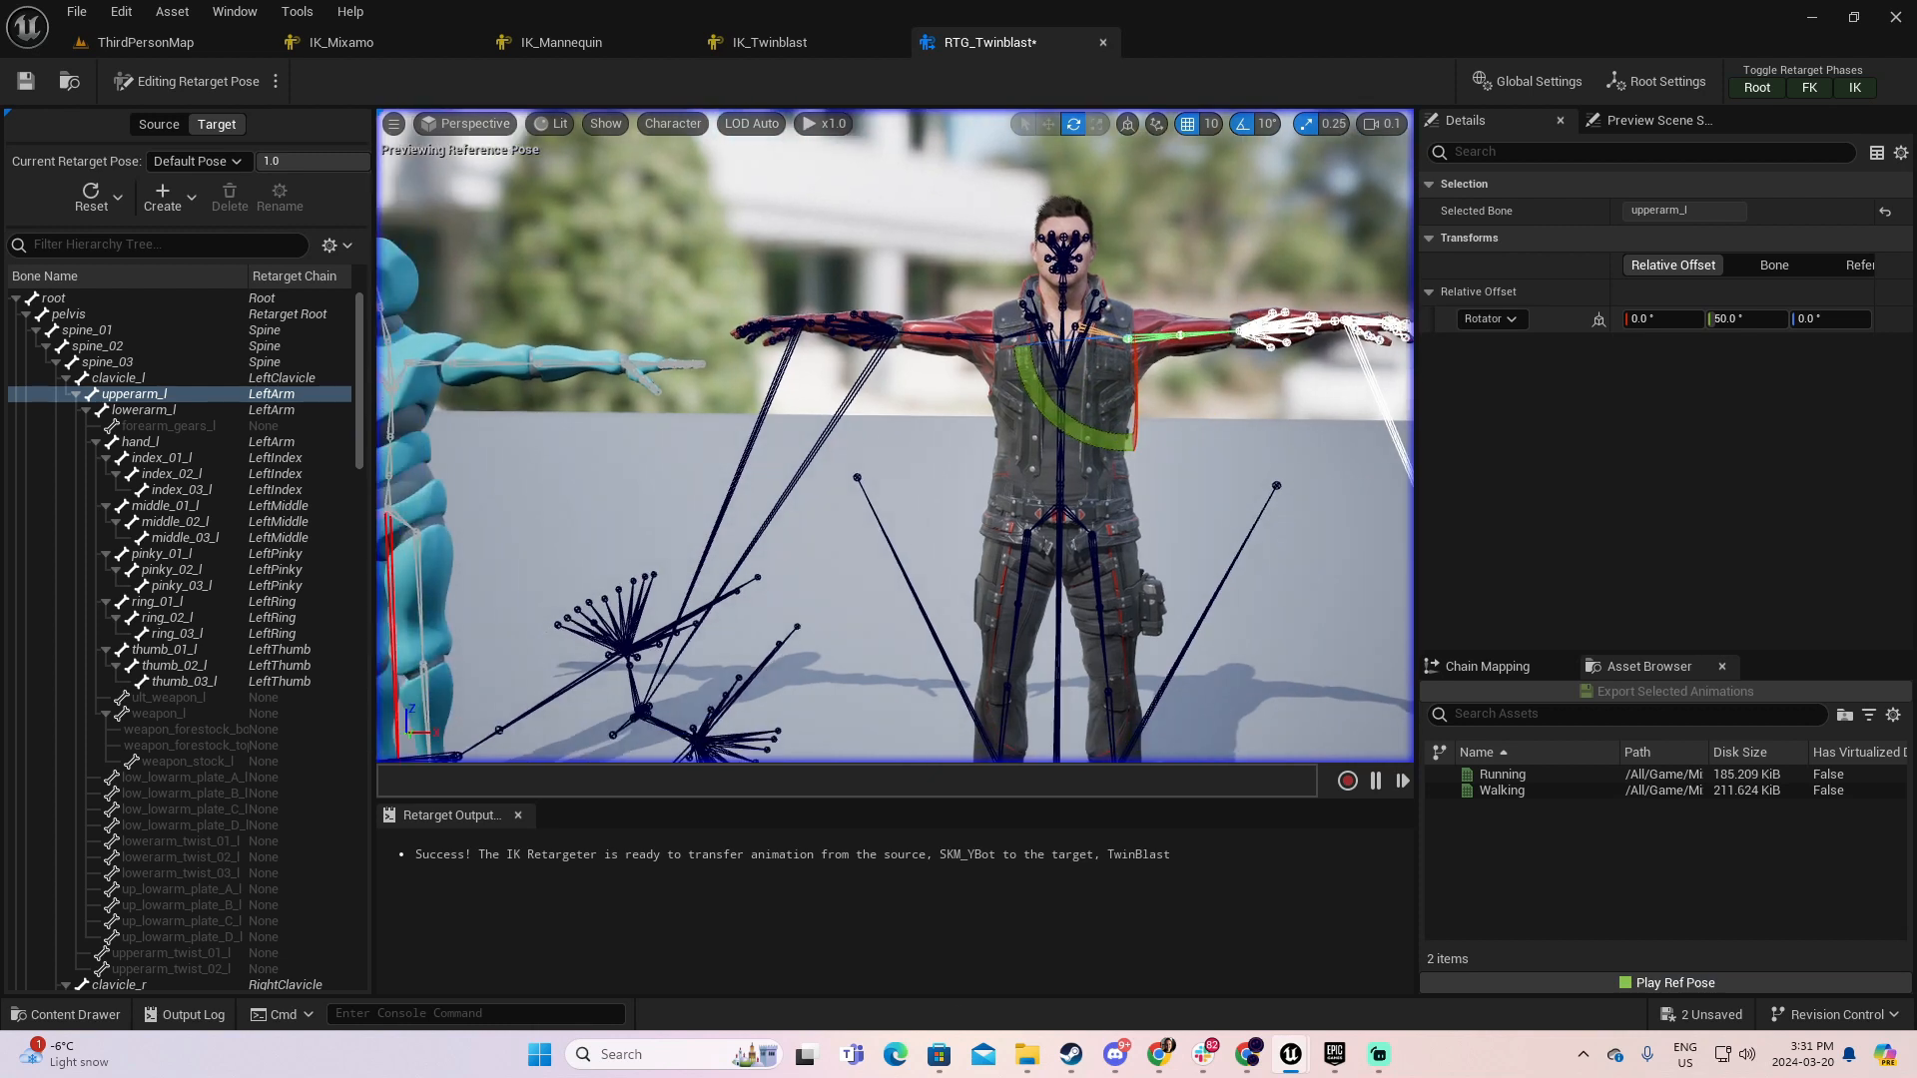
- Examine the target's arm pose against the source mannequin's from several angles
{"action": "key", "text": "a"}
{"action": "key", "text": "d"}
{"action": "key", "text": "a"}
{"action": "key", "text": "d"}
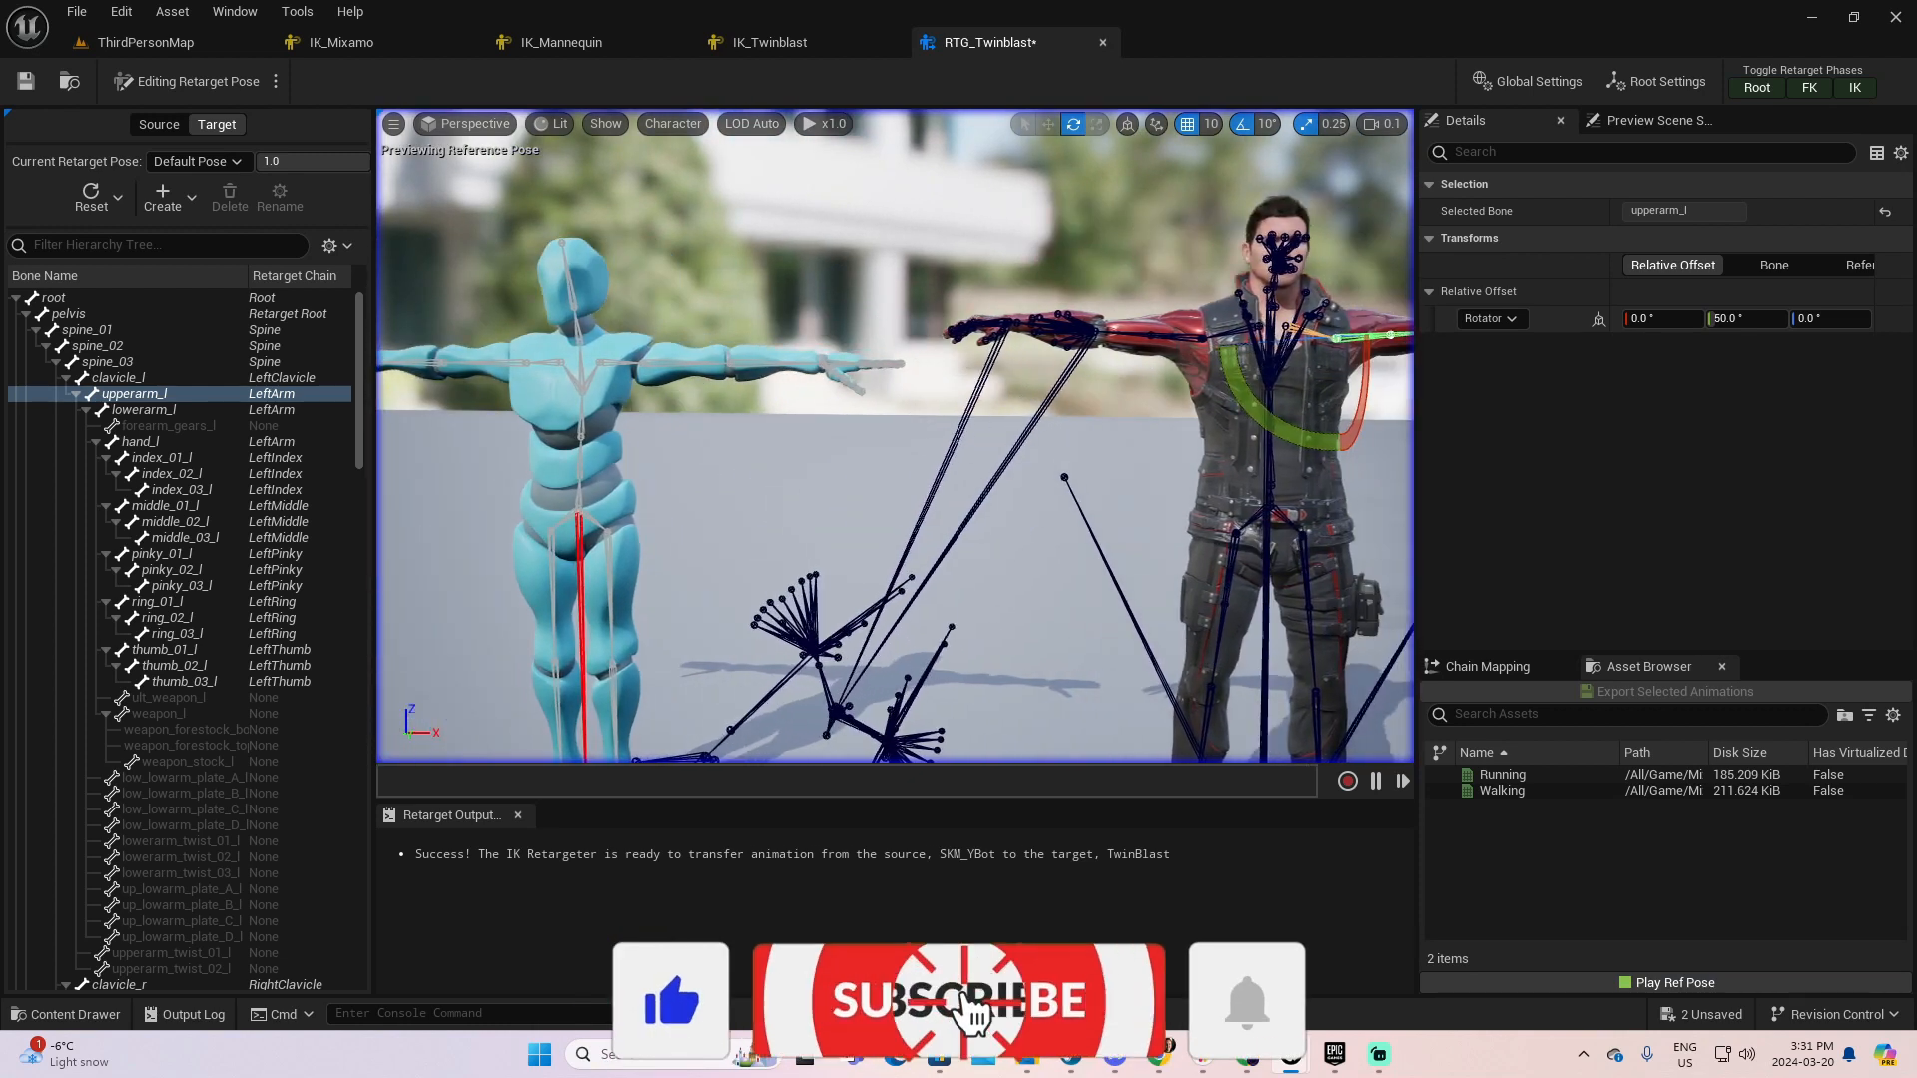
{"action": "key", "text": "s"}
{"action": "key", "text": "d"}
{"action": "right_click_drag", "start_coordinate": [982, 417], "coordinate": [845, 424]}
{"action": "key", "text": "s"}
{"action": "key", "text": "s"}
{"action": "key", "text": "a"}
{"action": "key", "text": "w"}
{"action": "key", "text": "a"}
{"action": "key", "text": "d"}
{"action": "key", "text": "d"}
{"action": "key", "text": "w"}
{"action": "key", "text": "d"}
{"action": "key", "text": "w"}
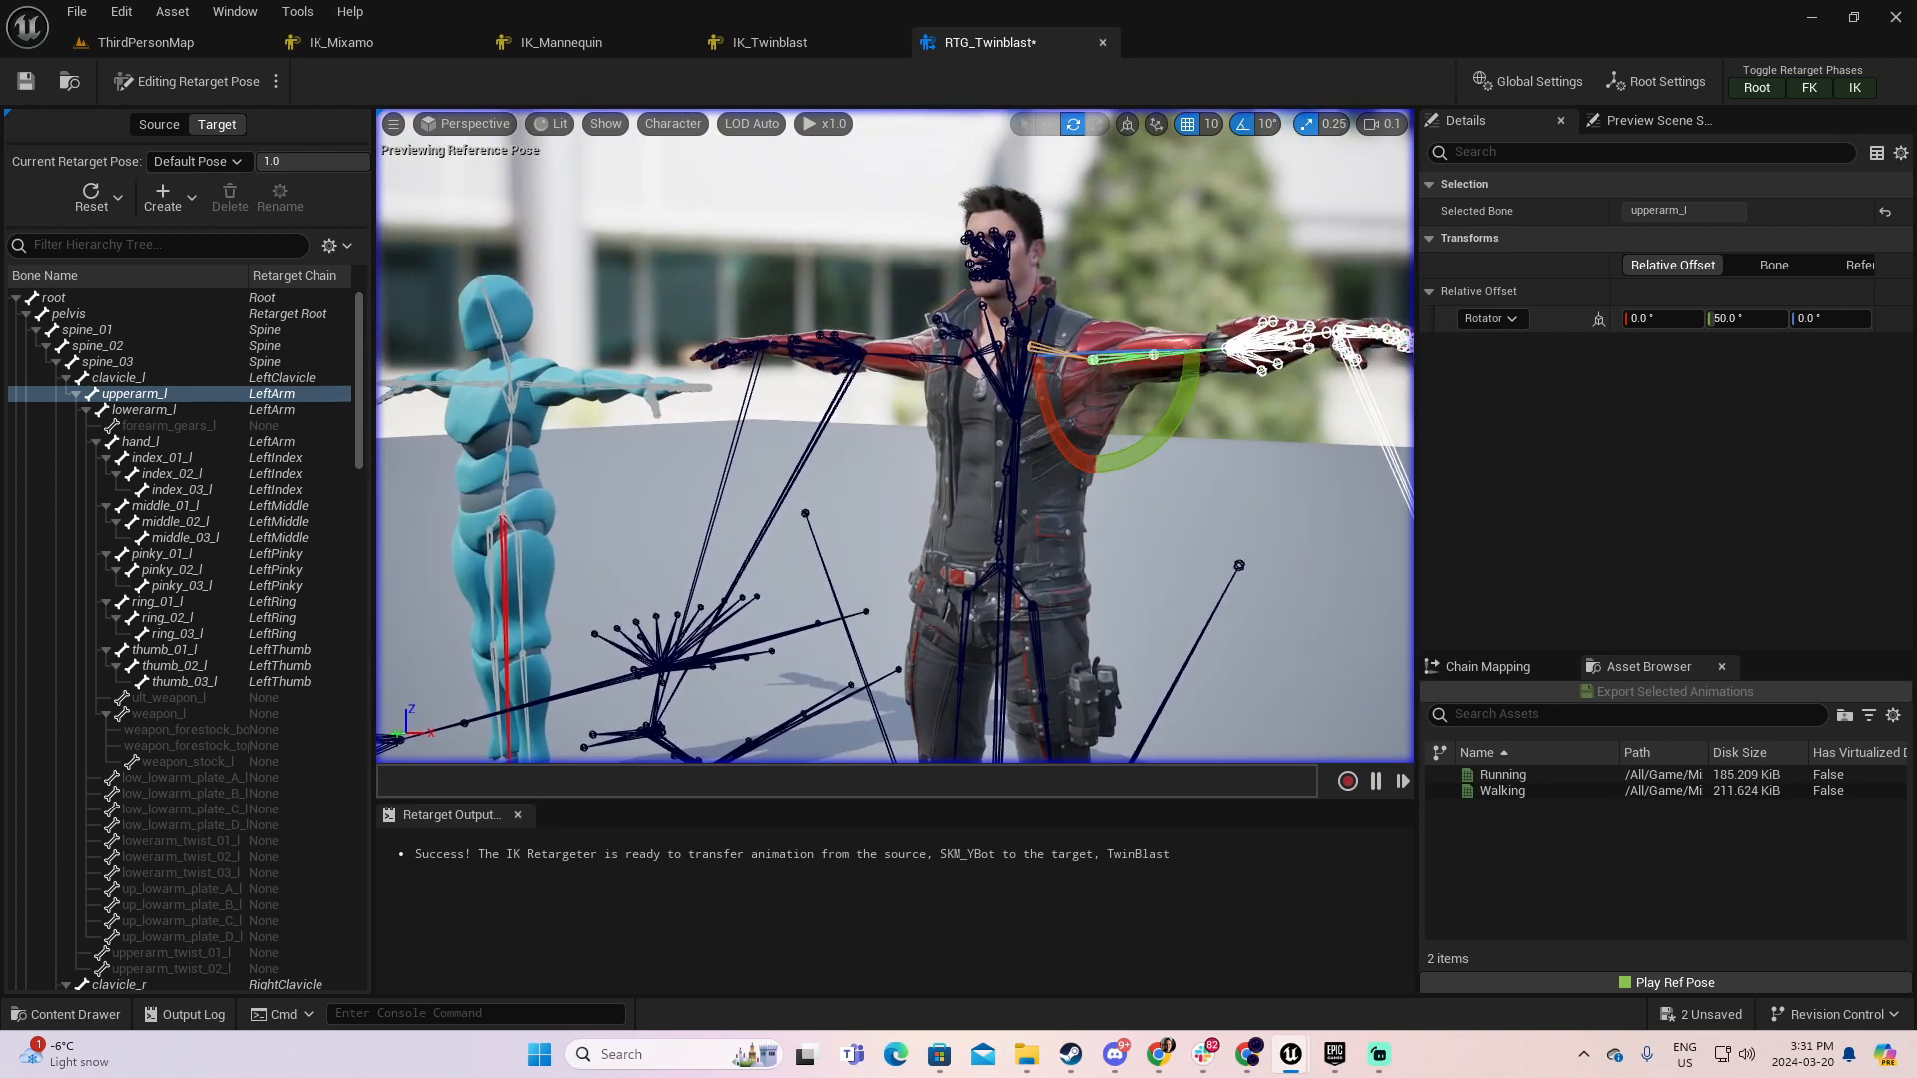
- Reduce the viewport's bone draw size to 0.5
{"action": "left_click", "coordinate": [677, 130]}
{"action": "mouse_move", "coordinate": [699, 193]}
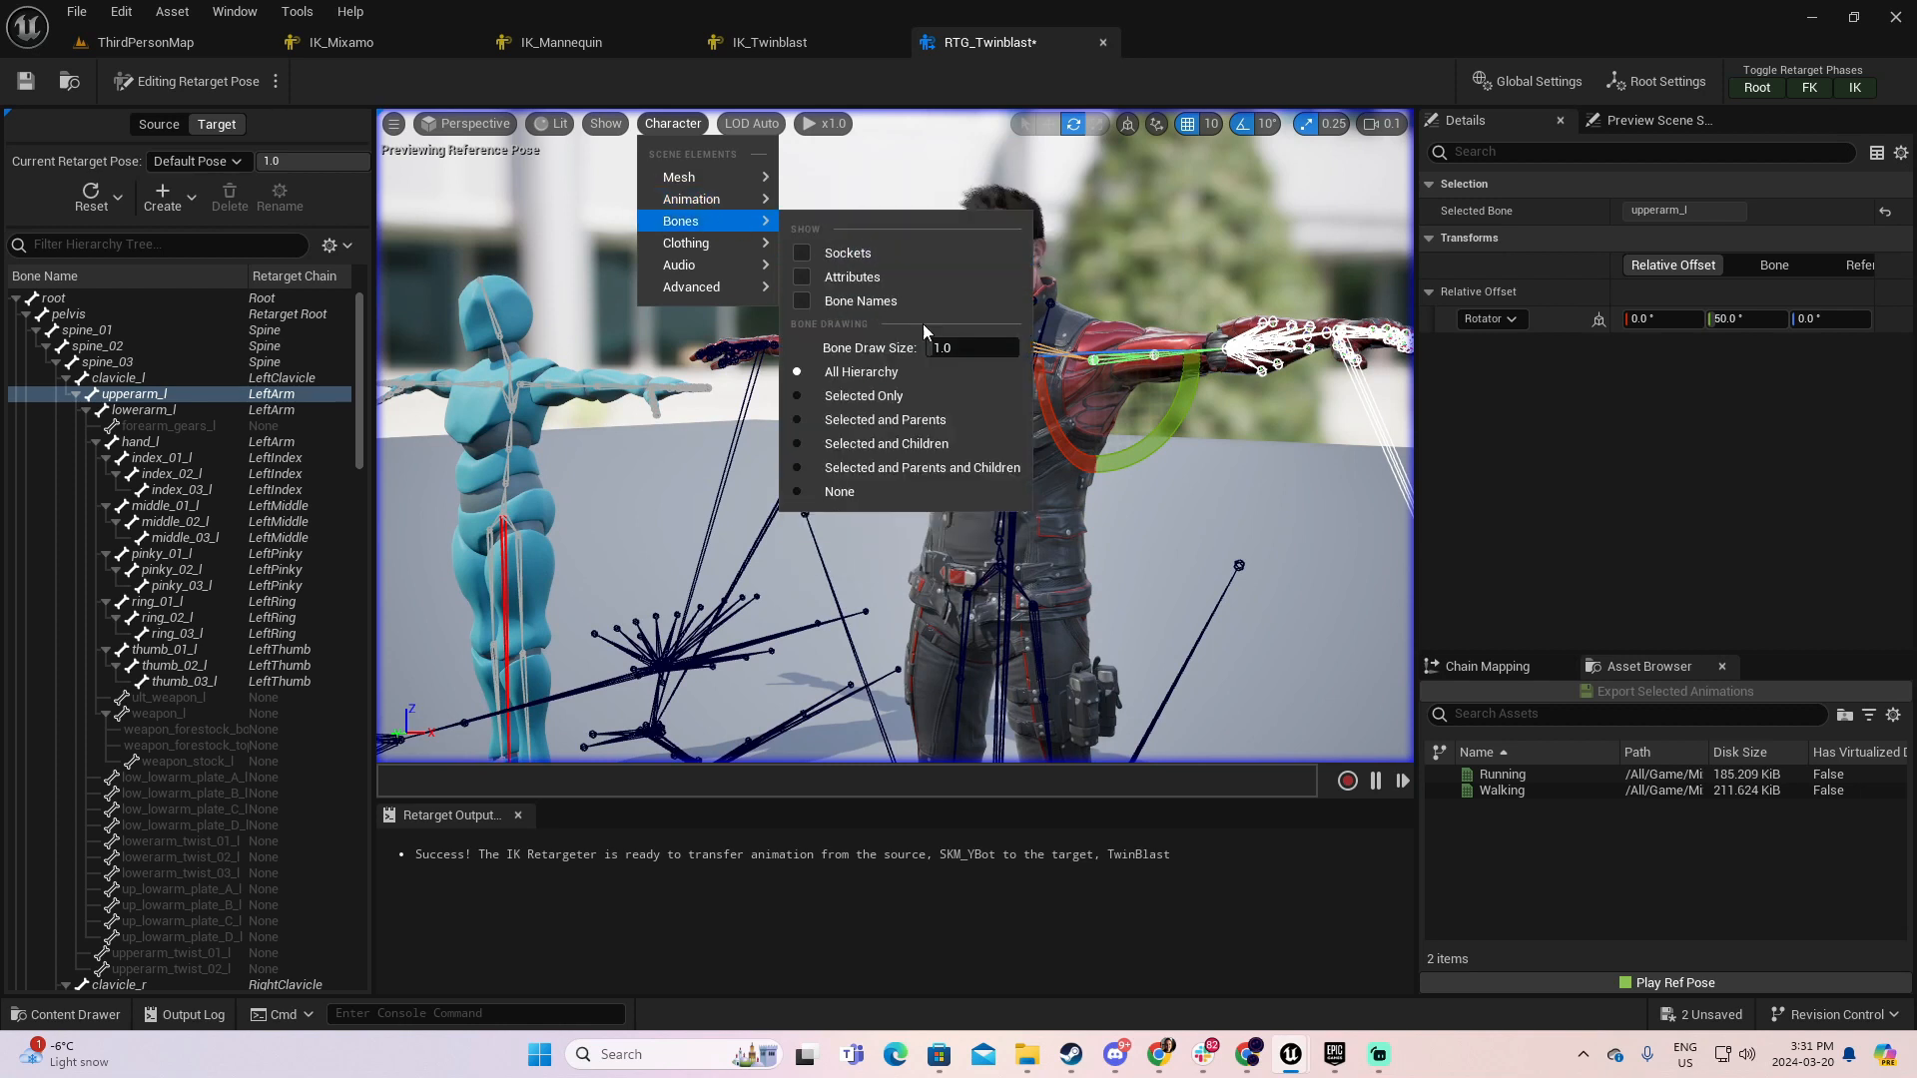
{"action": "left_click_drag", "start_coordinate": [931, 348], "coordinate": [954, 348]}
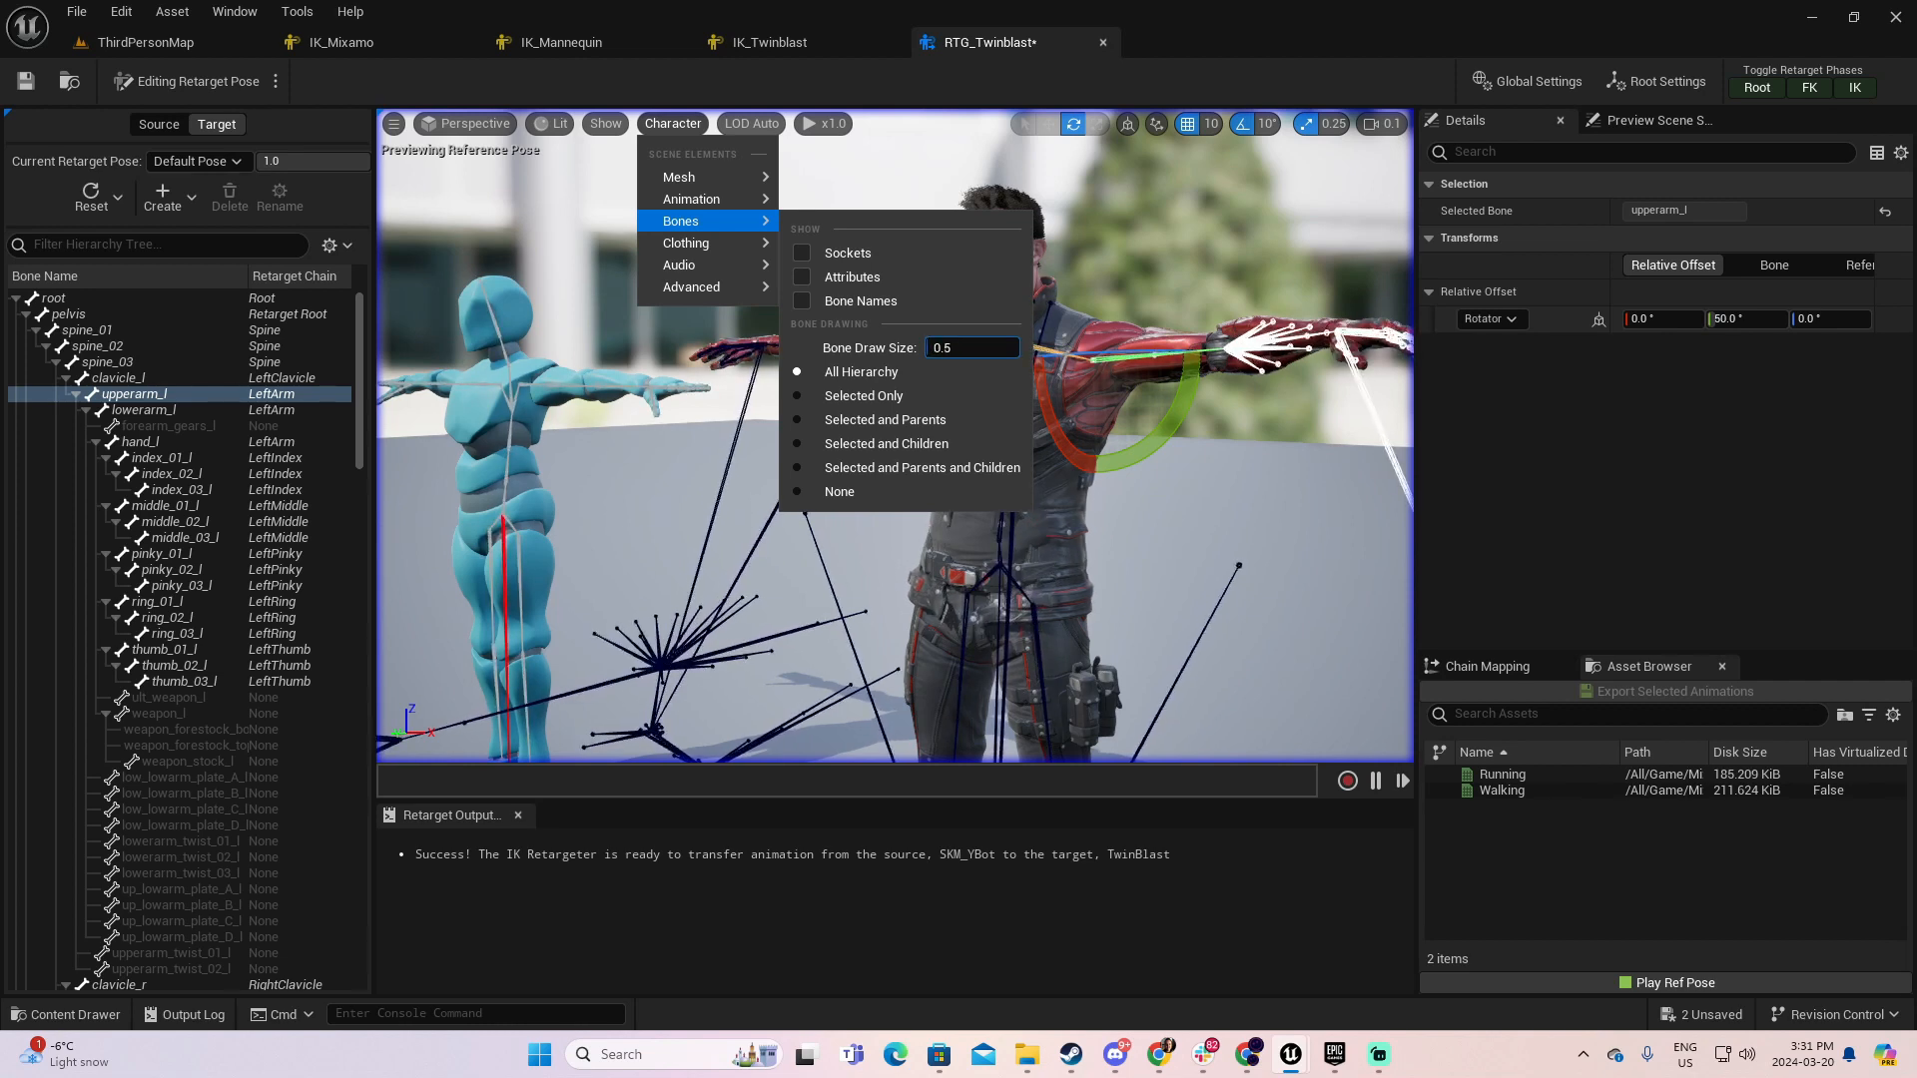
{"action": "left_click", "coordinate": [870, 174]}
{"action": "mouse_move", "coordinate": [870, 173]}
{"action": "right_mouse_down"}
{"action": "mouse_move", "coordinate": [939, 180]}
{"action": "mouse_move", "coordinate": [883, 225]}
{"action": "mouse_move", "coordinate": [924, 230]}
{"action": "mouse_move", "coordinate": [865, 190]}
{"action": "right_mouse_up"}
{"action": "key", "text": "s"}
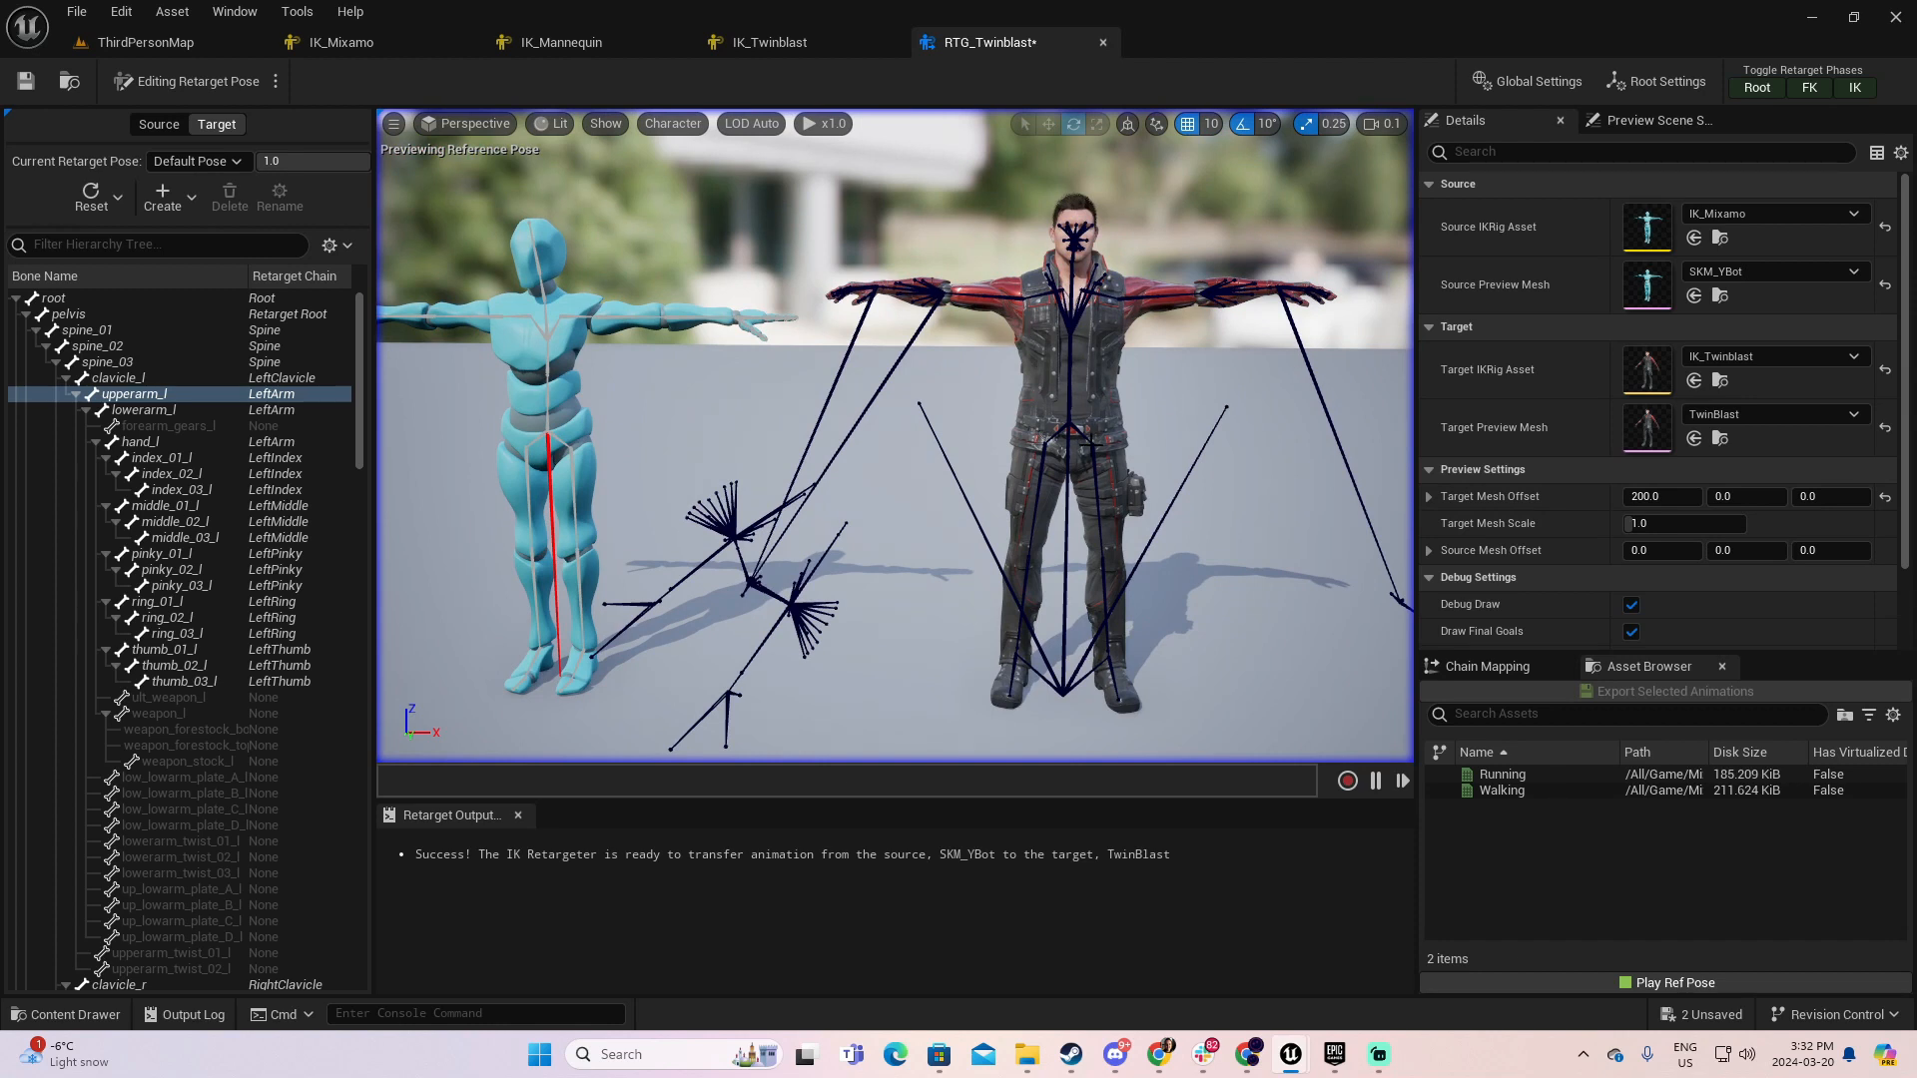
- Set the rotation snap increment to 5° for finer leg bone adjustments
{"action": "left_click", "coordinate": [1078, 437]}
{"action": "mouse_move", "coordinate": [1196, 364]}
{"action": "right_mouse_down"}
{"action": "mouse_move", "coordinate": [1229, 383]}
{"action": "mouse_move", "coordinate": [1190, 372]}
{"action": "right_mouse_up"}
{"action": "key", "text": "w"}
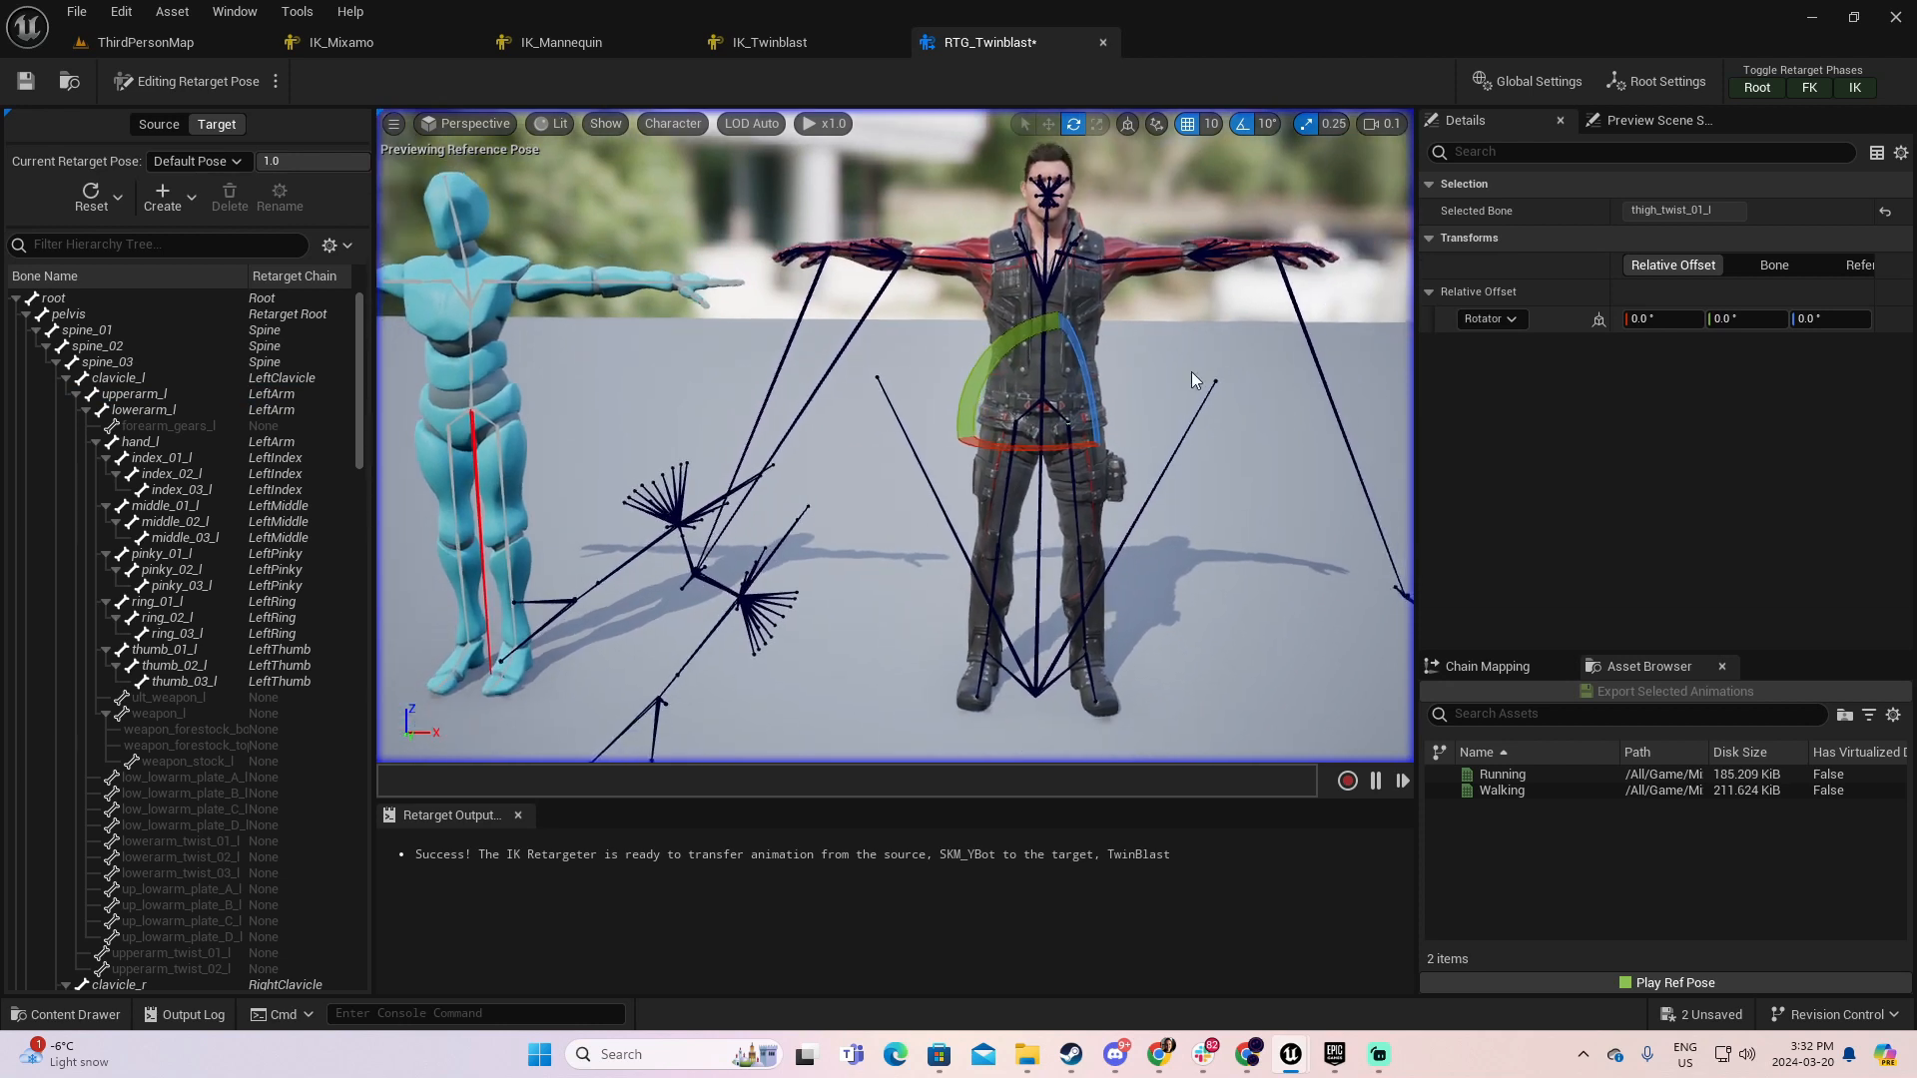
{"action": "left_click", "coordinate": [1266, 124]}
{"action": "left_click", "coordinate": [1295, 176]}
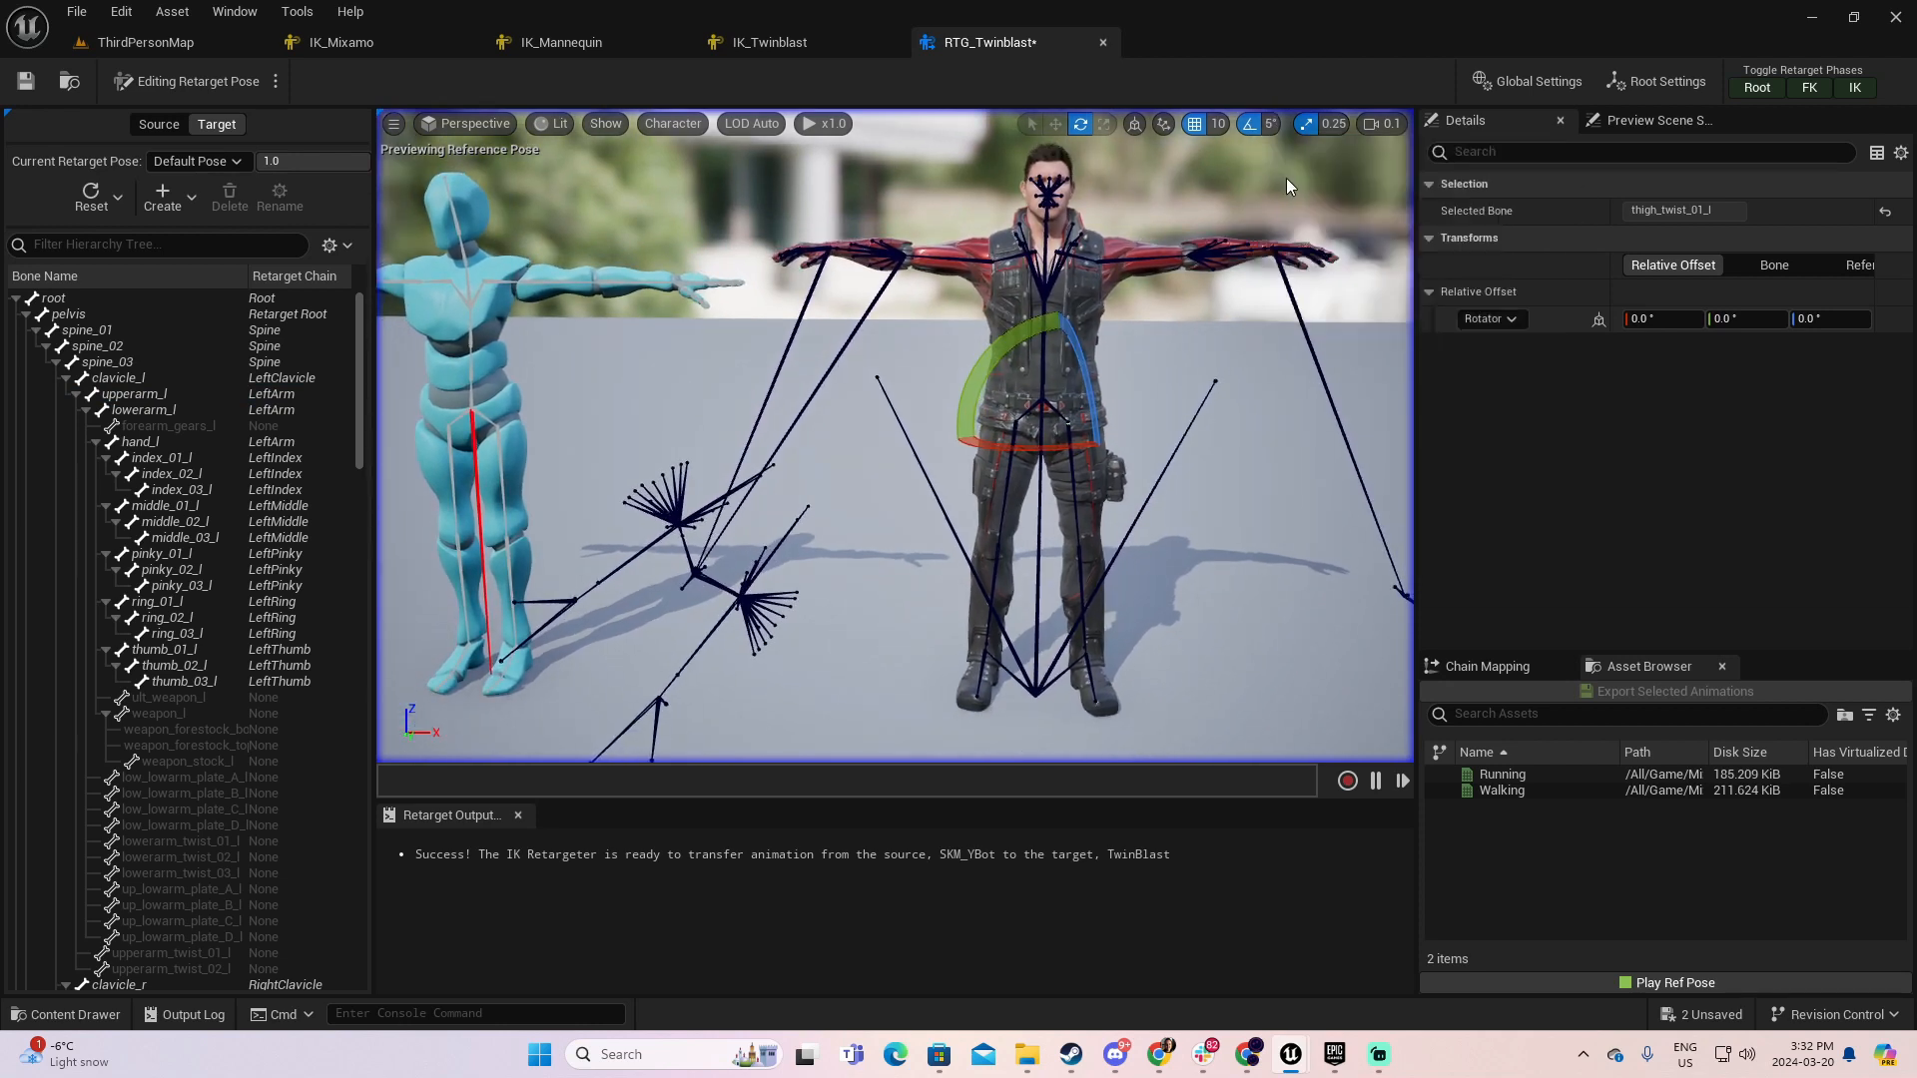
- Rotate the target's thigh_l and thigh_r bones inward to -5° about Y each
{"action": "key", "text": "ctrl+z"}
{"action": "left_click", "coordinate": [1066, 417]}
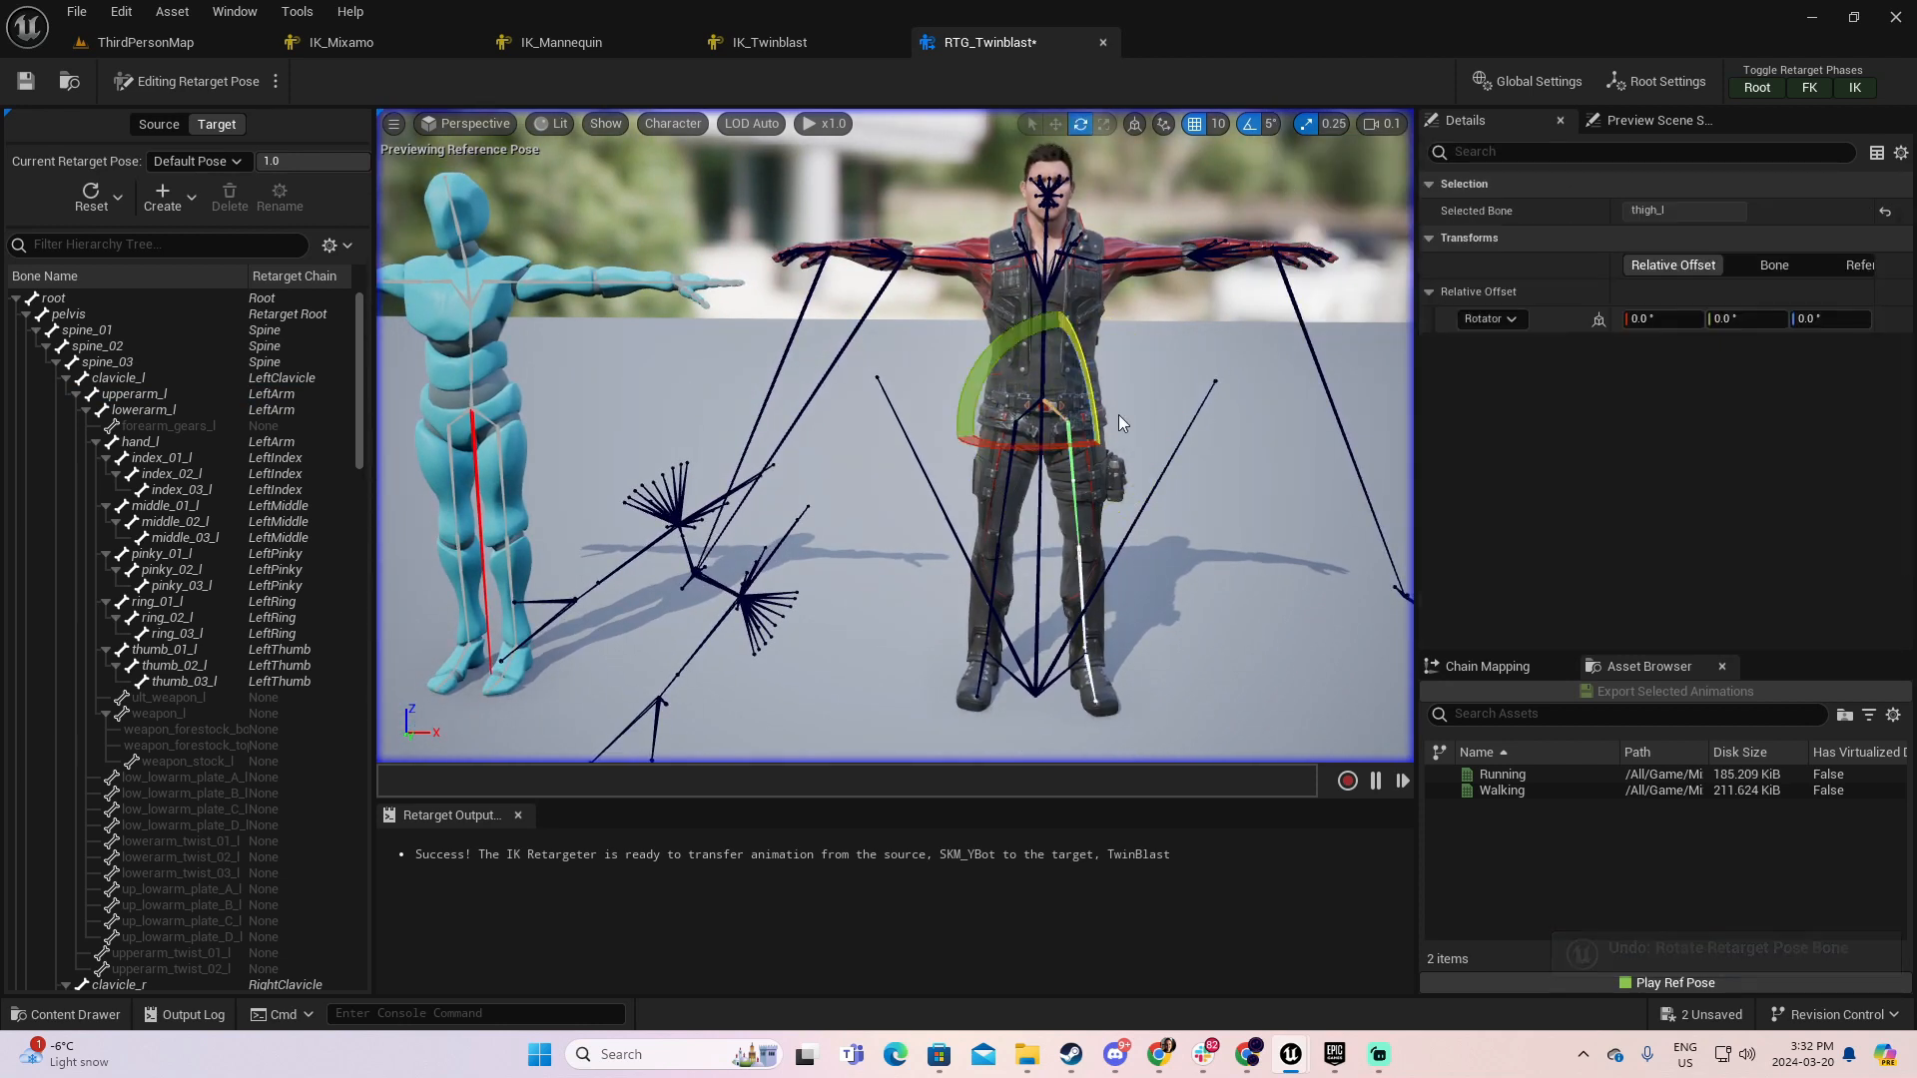
{"action": "left_click_drag", "start_coordinate": [1018, 333], "coordinate": [1026, 339]}
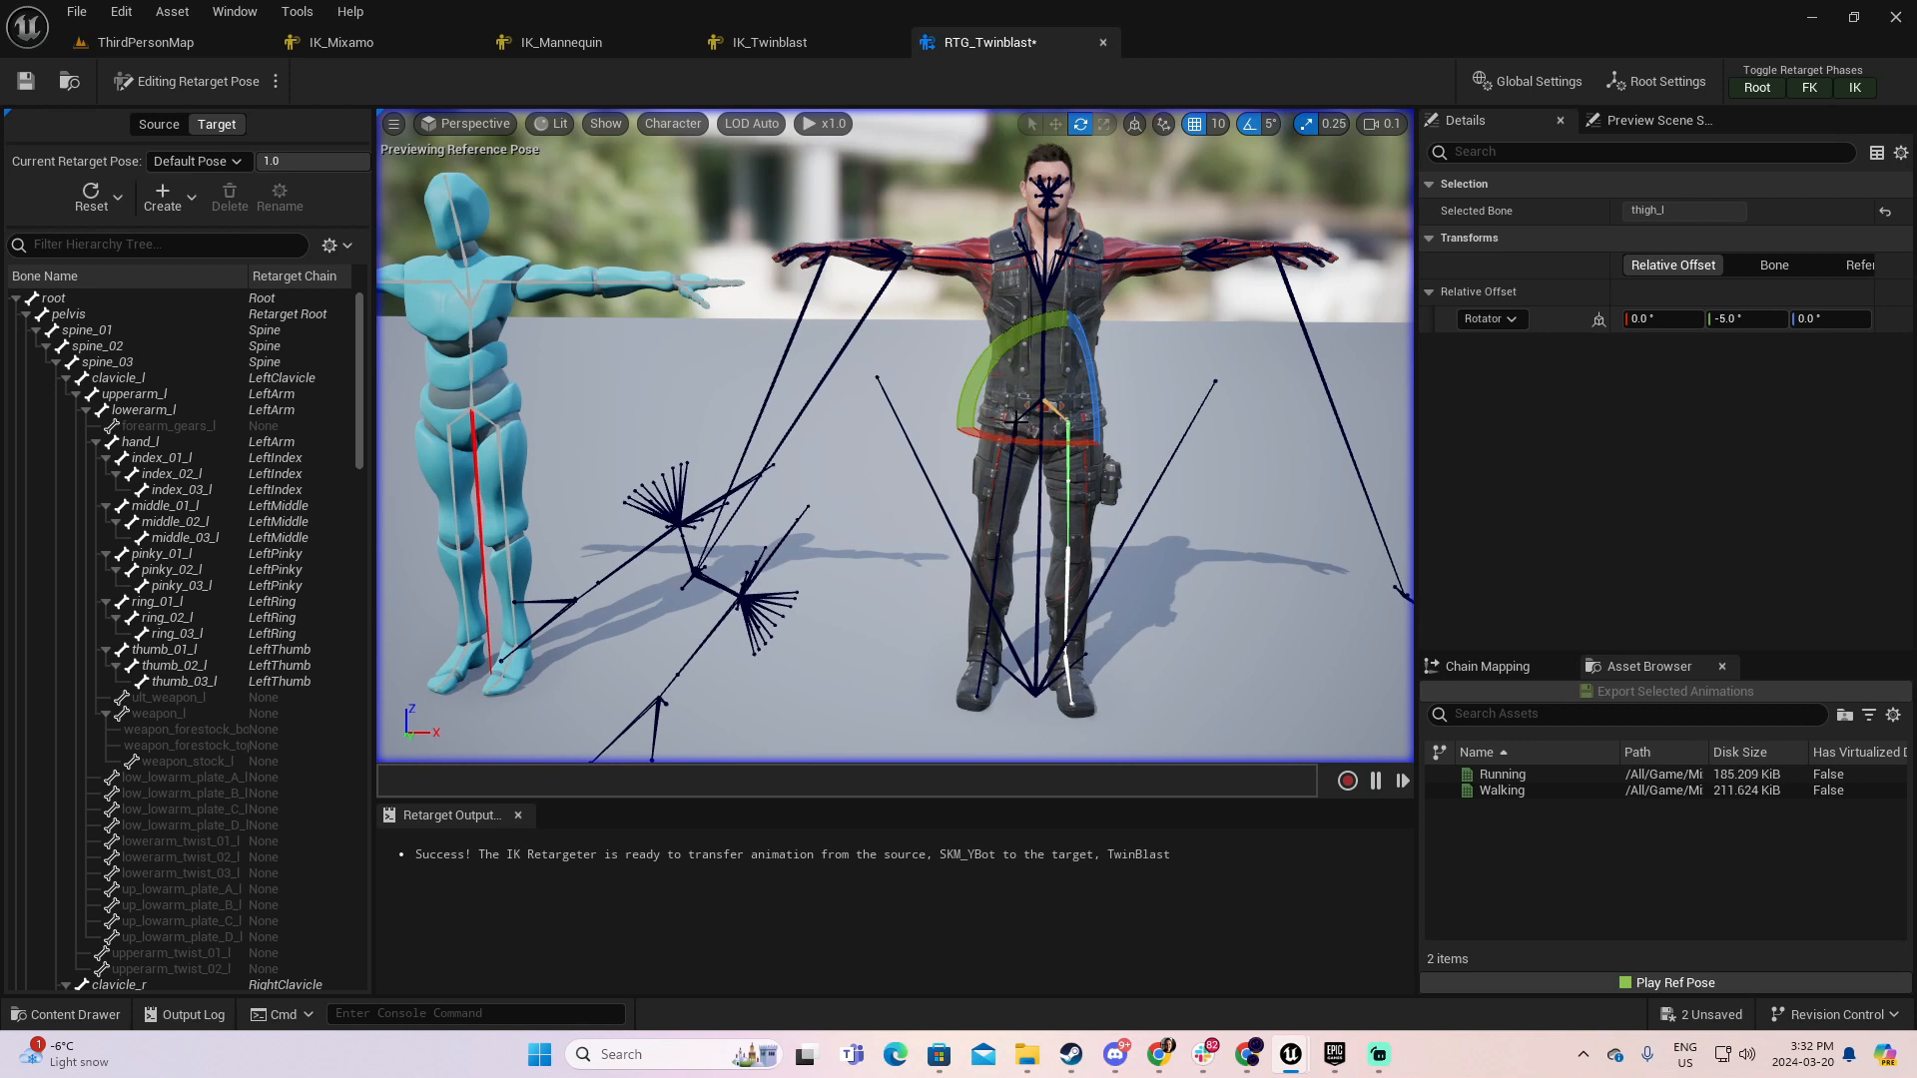
{"action": "left_click", "coordinate": [1013, 424]}
{"action": "left_click", "coordinate": [1015, 428]}
{"action": "left_click_drag", "start_coordinate": [1099, 352], "coordinate": [1109, 362]}
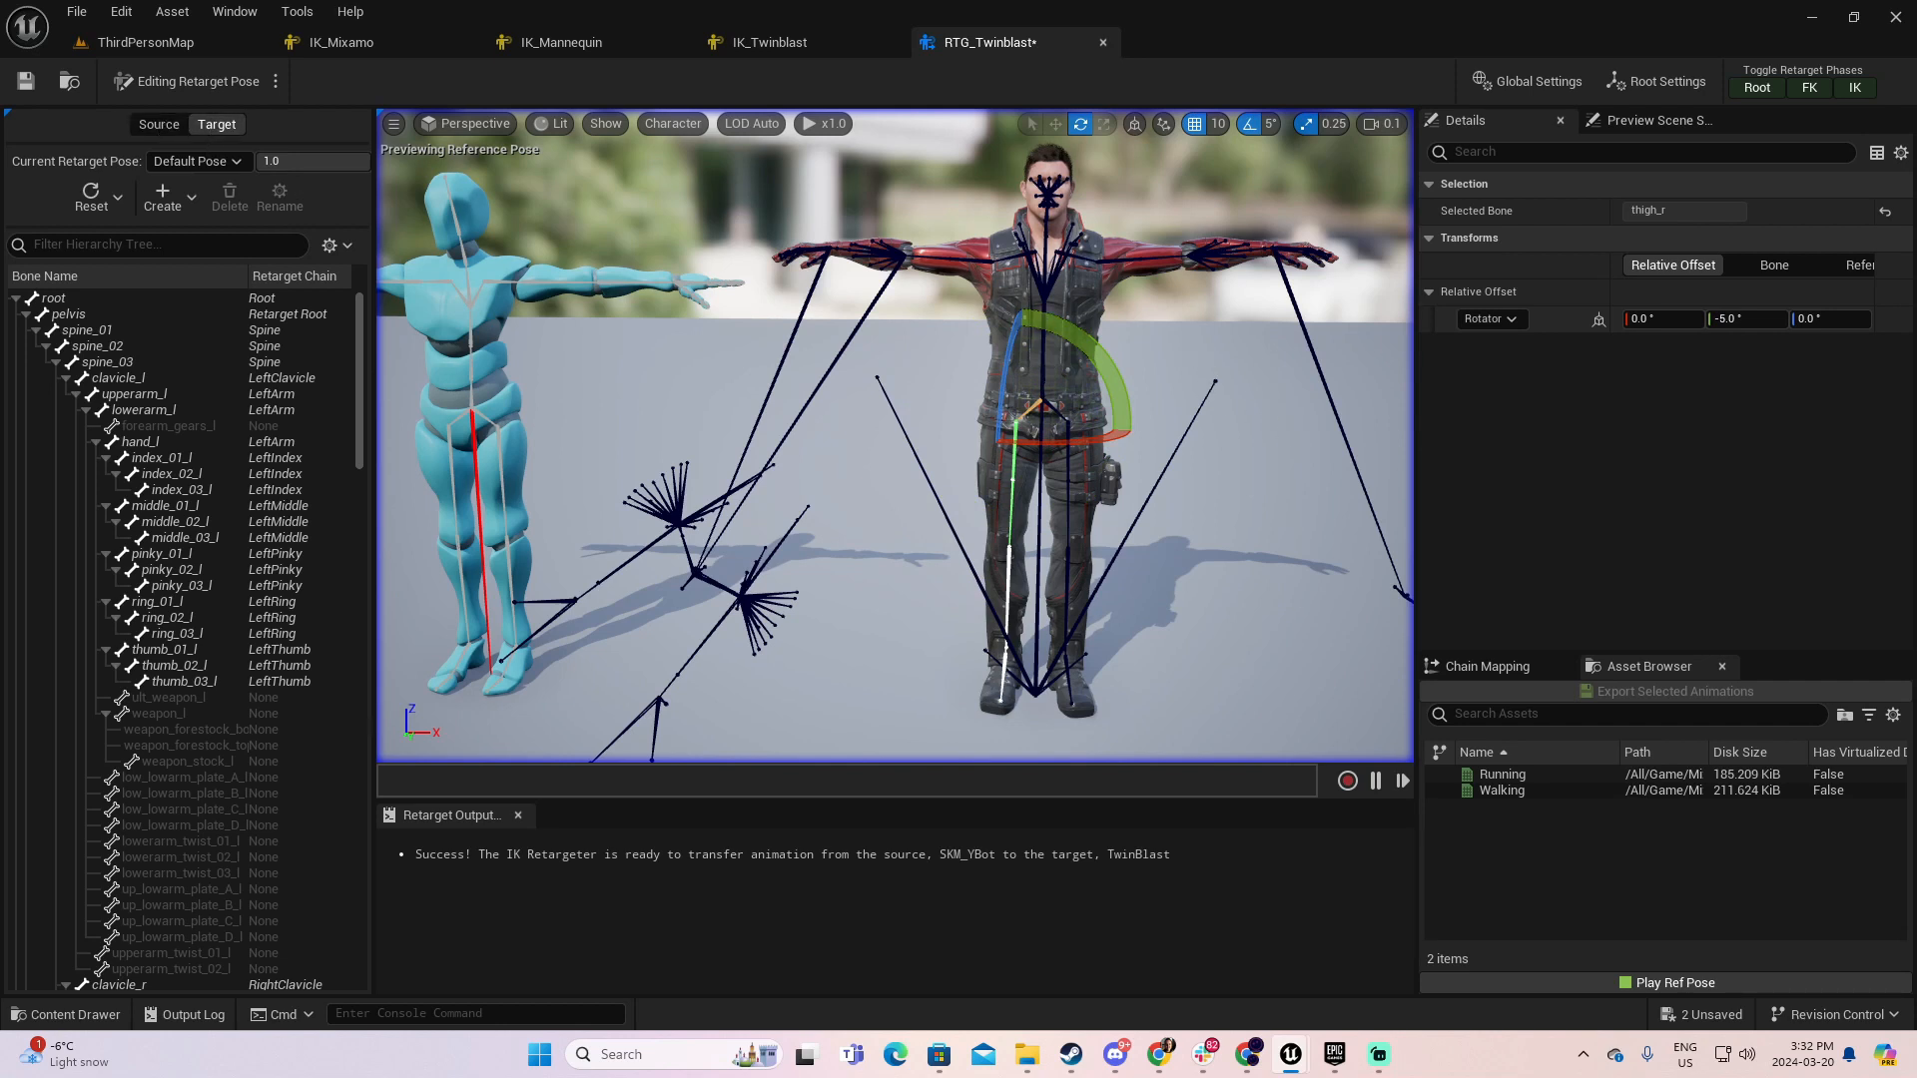
- Set the target mesh offset to 0 in X so the target overlaps the source mannequin
{"action": "left_click", "coordinate": [798, 304]}
{"action": "left_click", "coordinate": [1678, 497]}
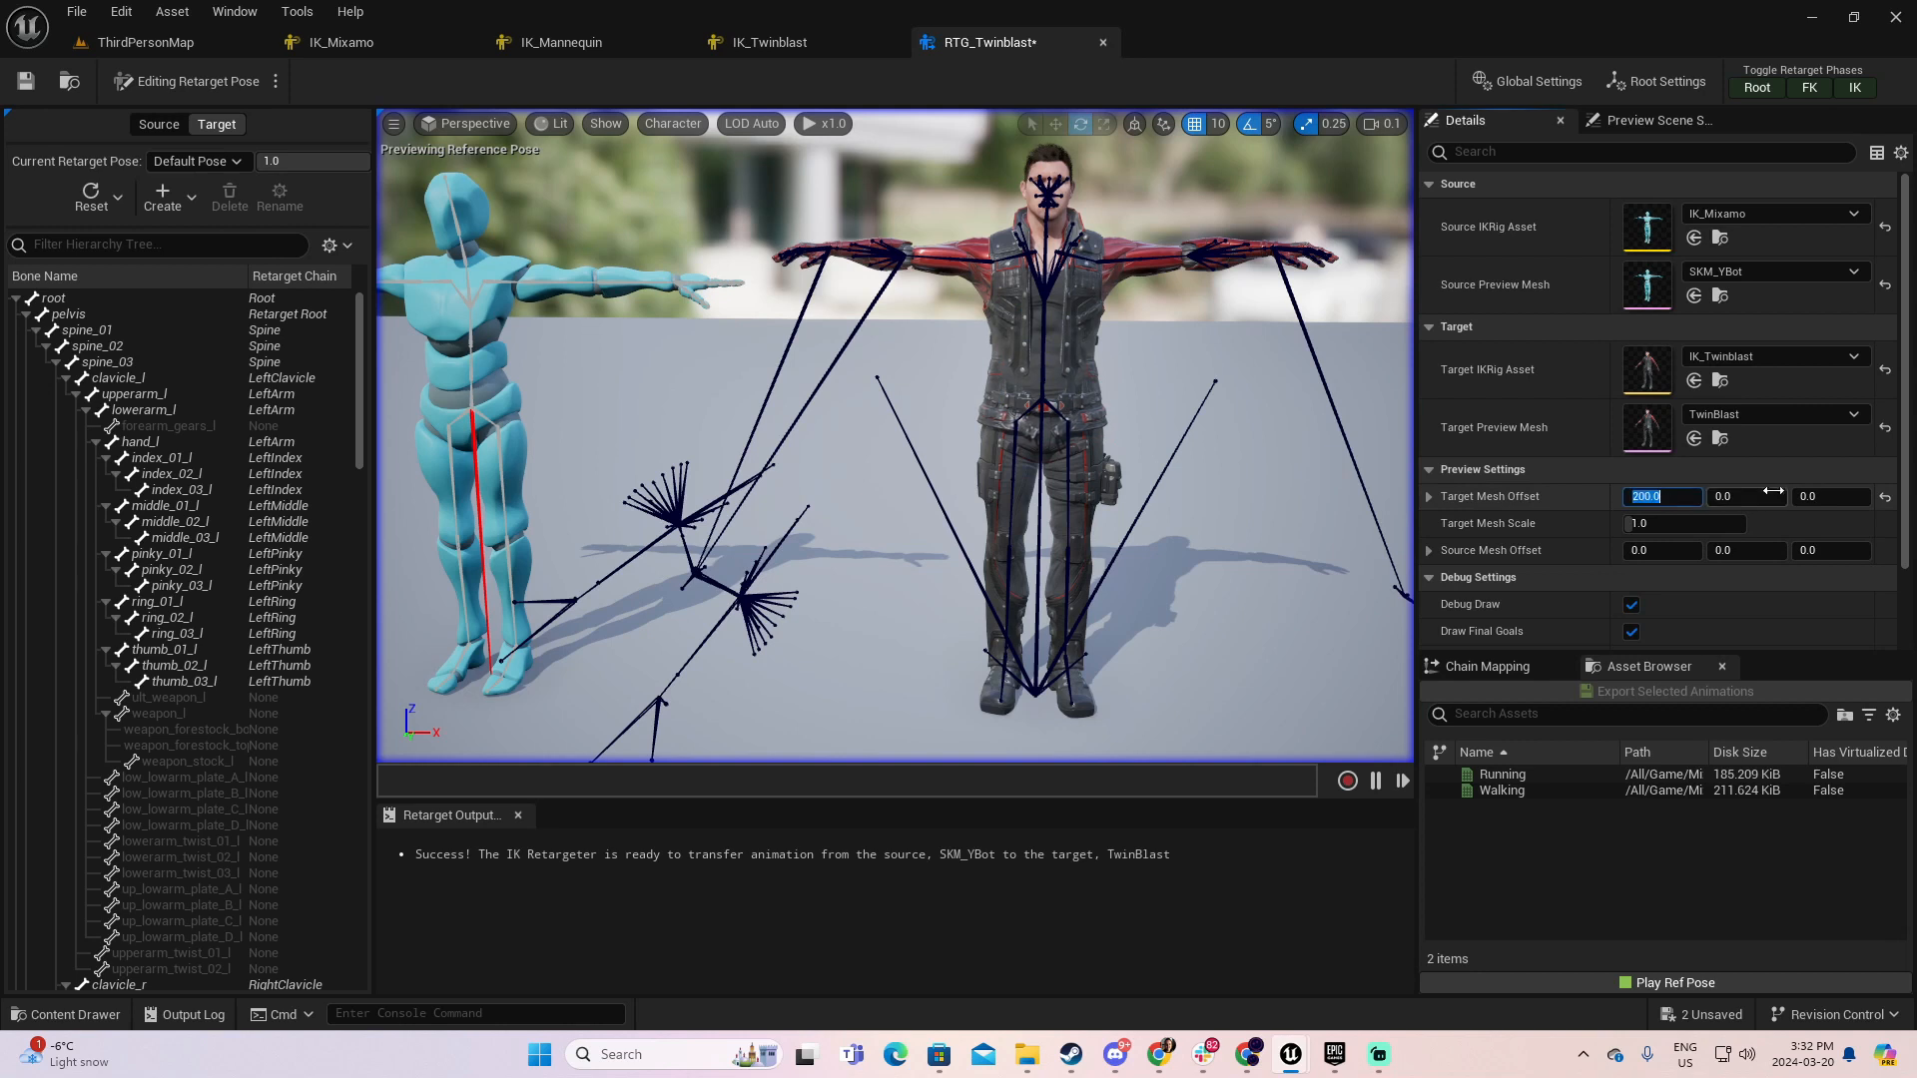
{"action": "type", "text": "0"}
{"action": "key", "text": "Return"}
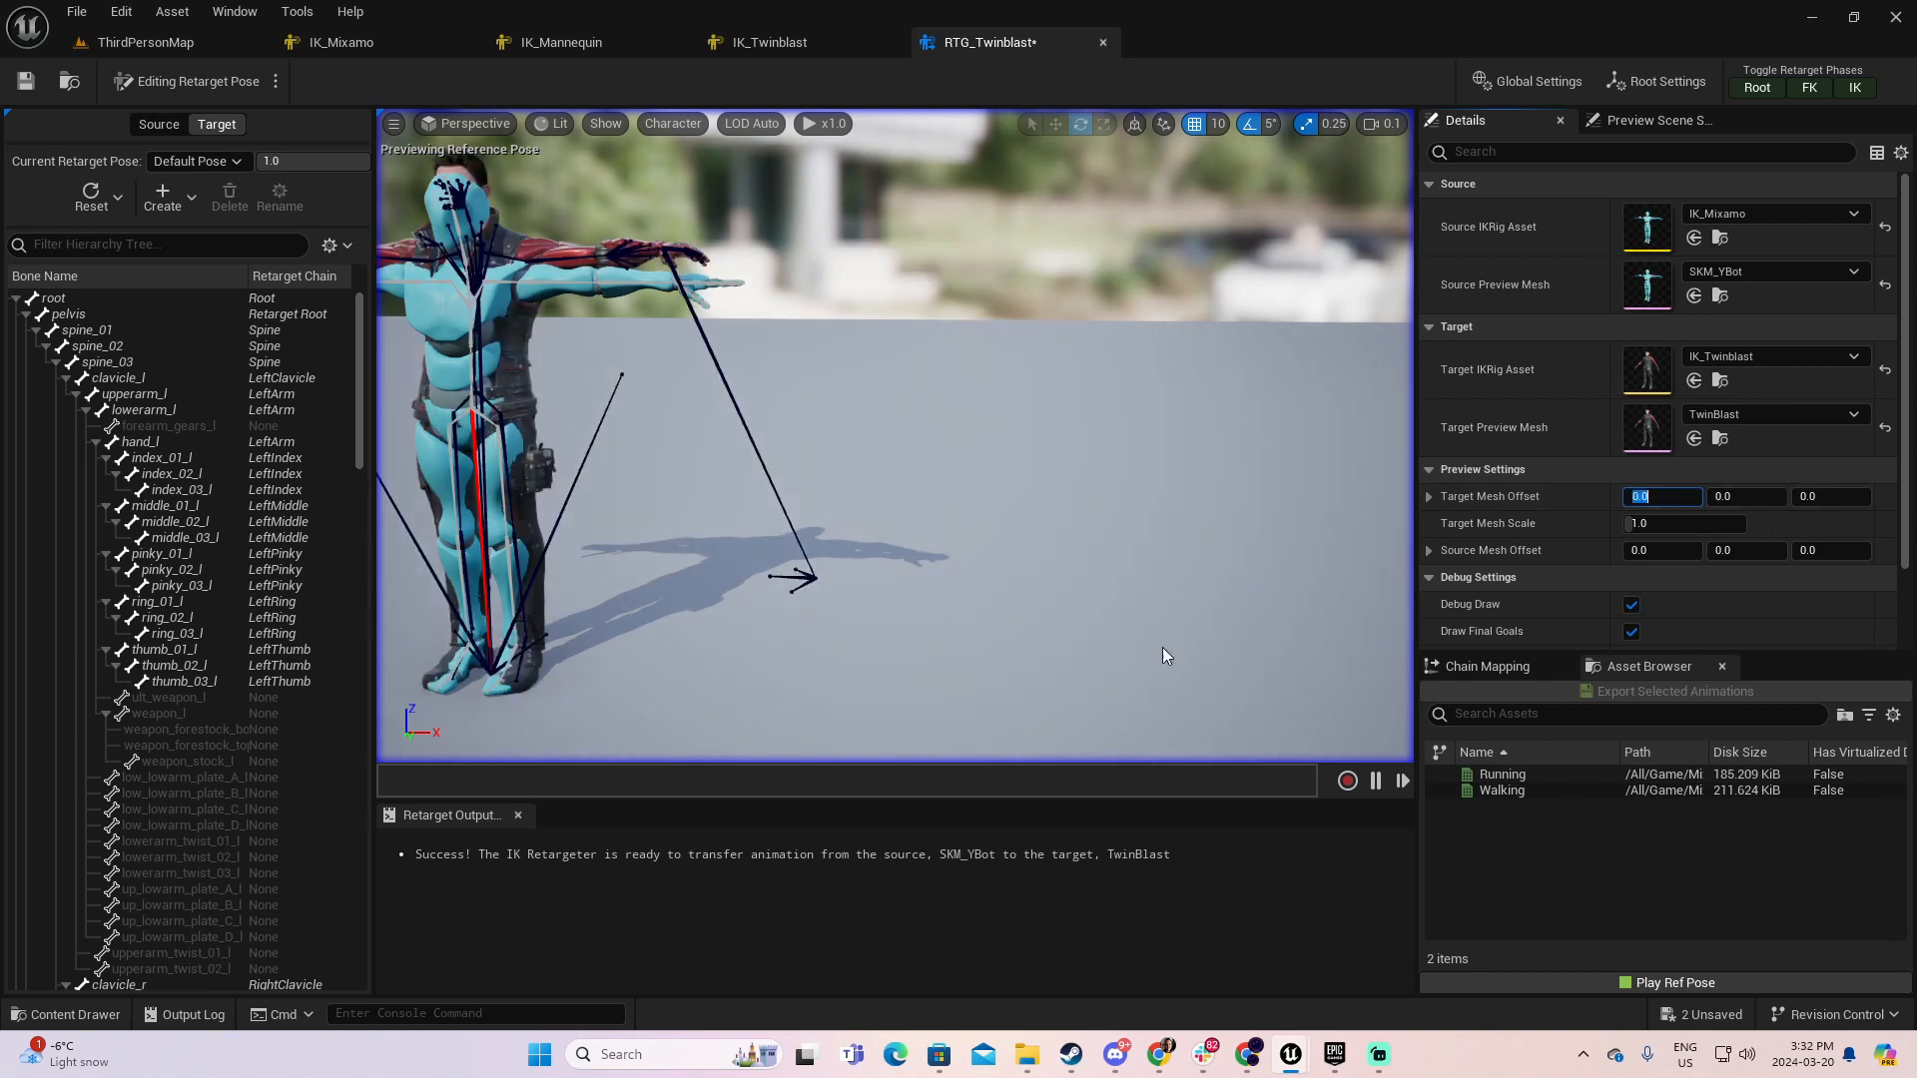
- Lower the target's upperarm_r bone to 45° about Y to follow the source arm
{"action": "right_click_drag", "start_coordinate": [895, 439], "coordinate": [774, 435]}
{"action": "key", "text": "q"}
{"action": "key", "text": "e"}
{"action": "right_click_drag", "start_coordinate": [895, 436], "coordinate": [851, 429]}
{"action": "key", "text": "w"}
{"action": "key", "text": "s"}
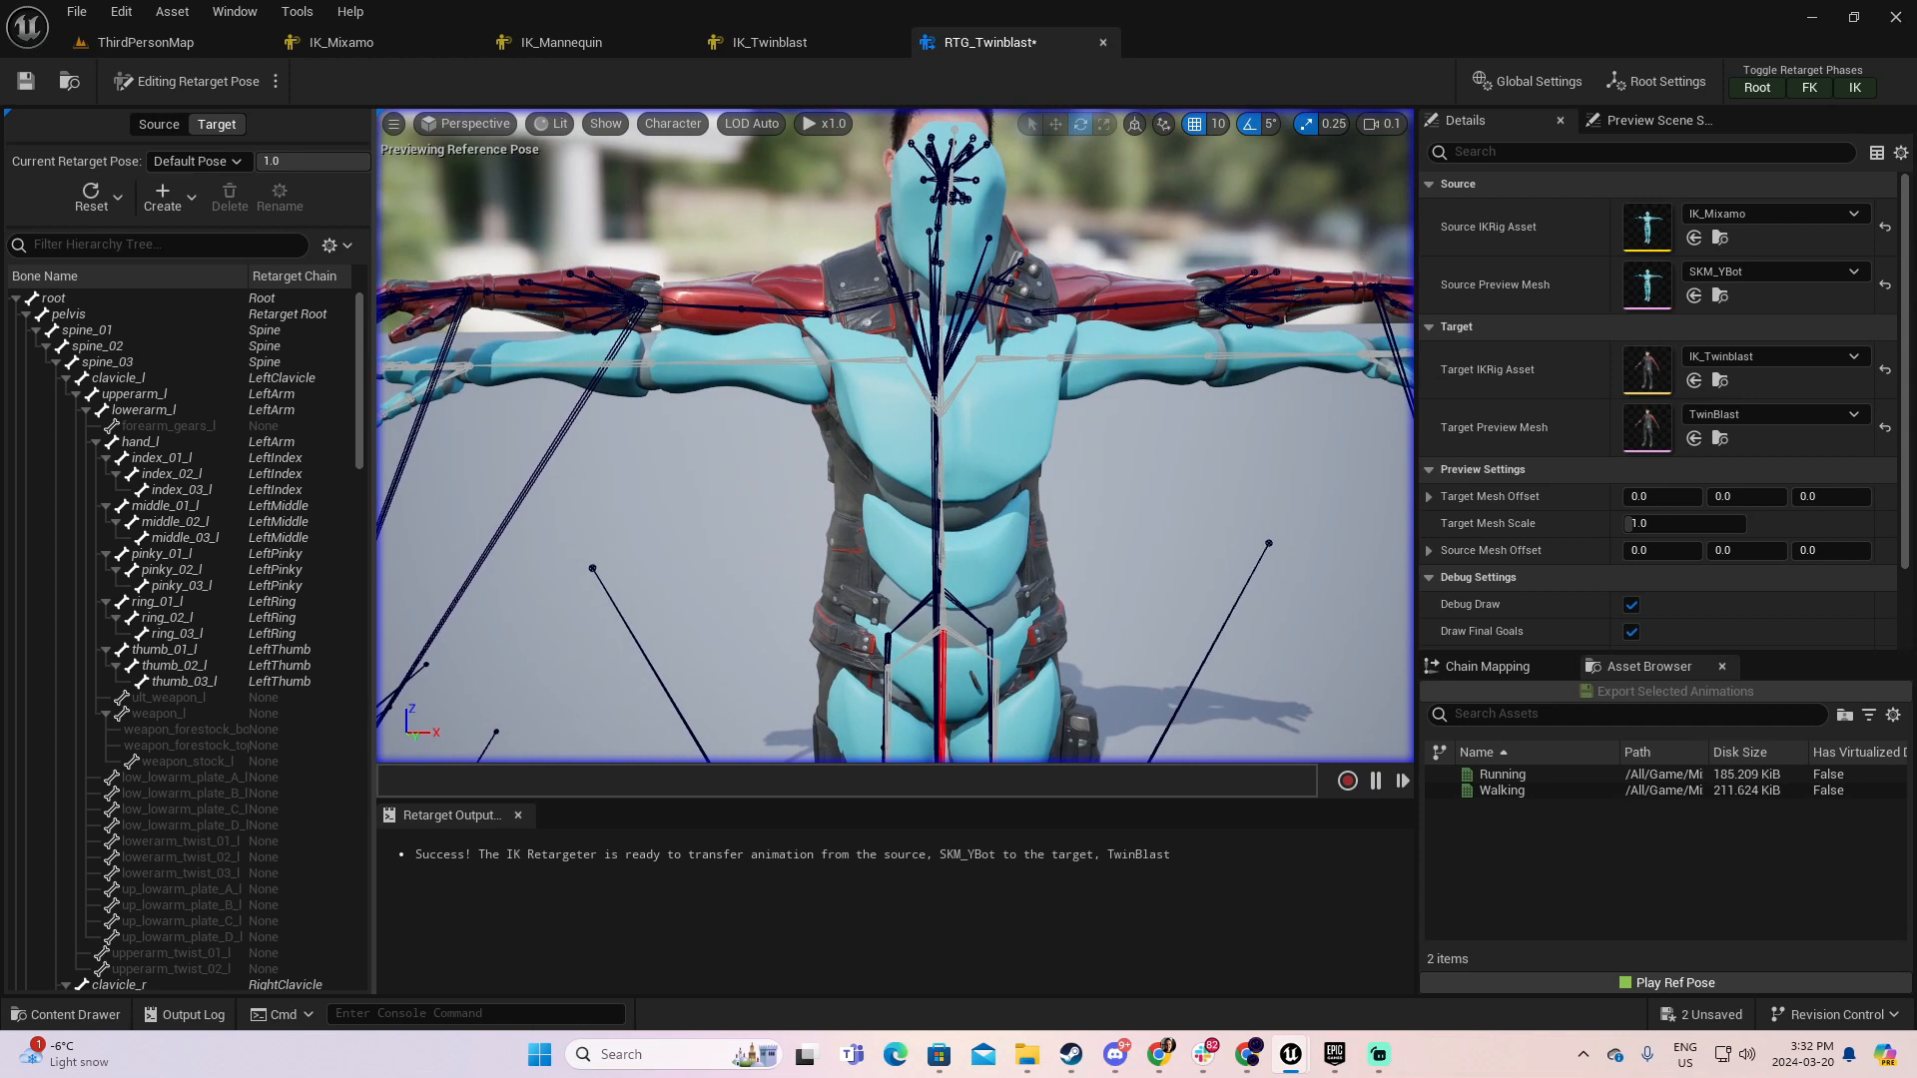
{"action": "key", "text": "w"}
{"action": "key", "text": "s"}
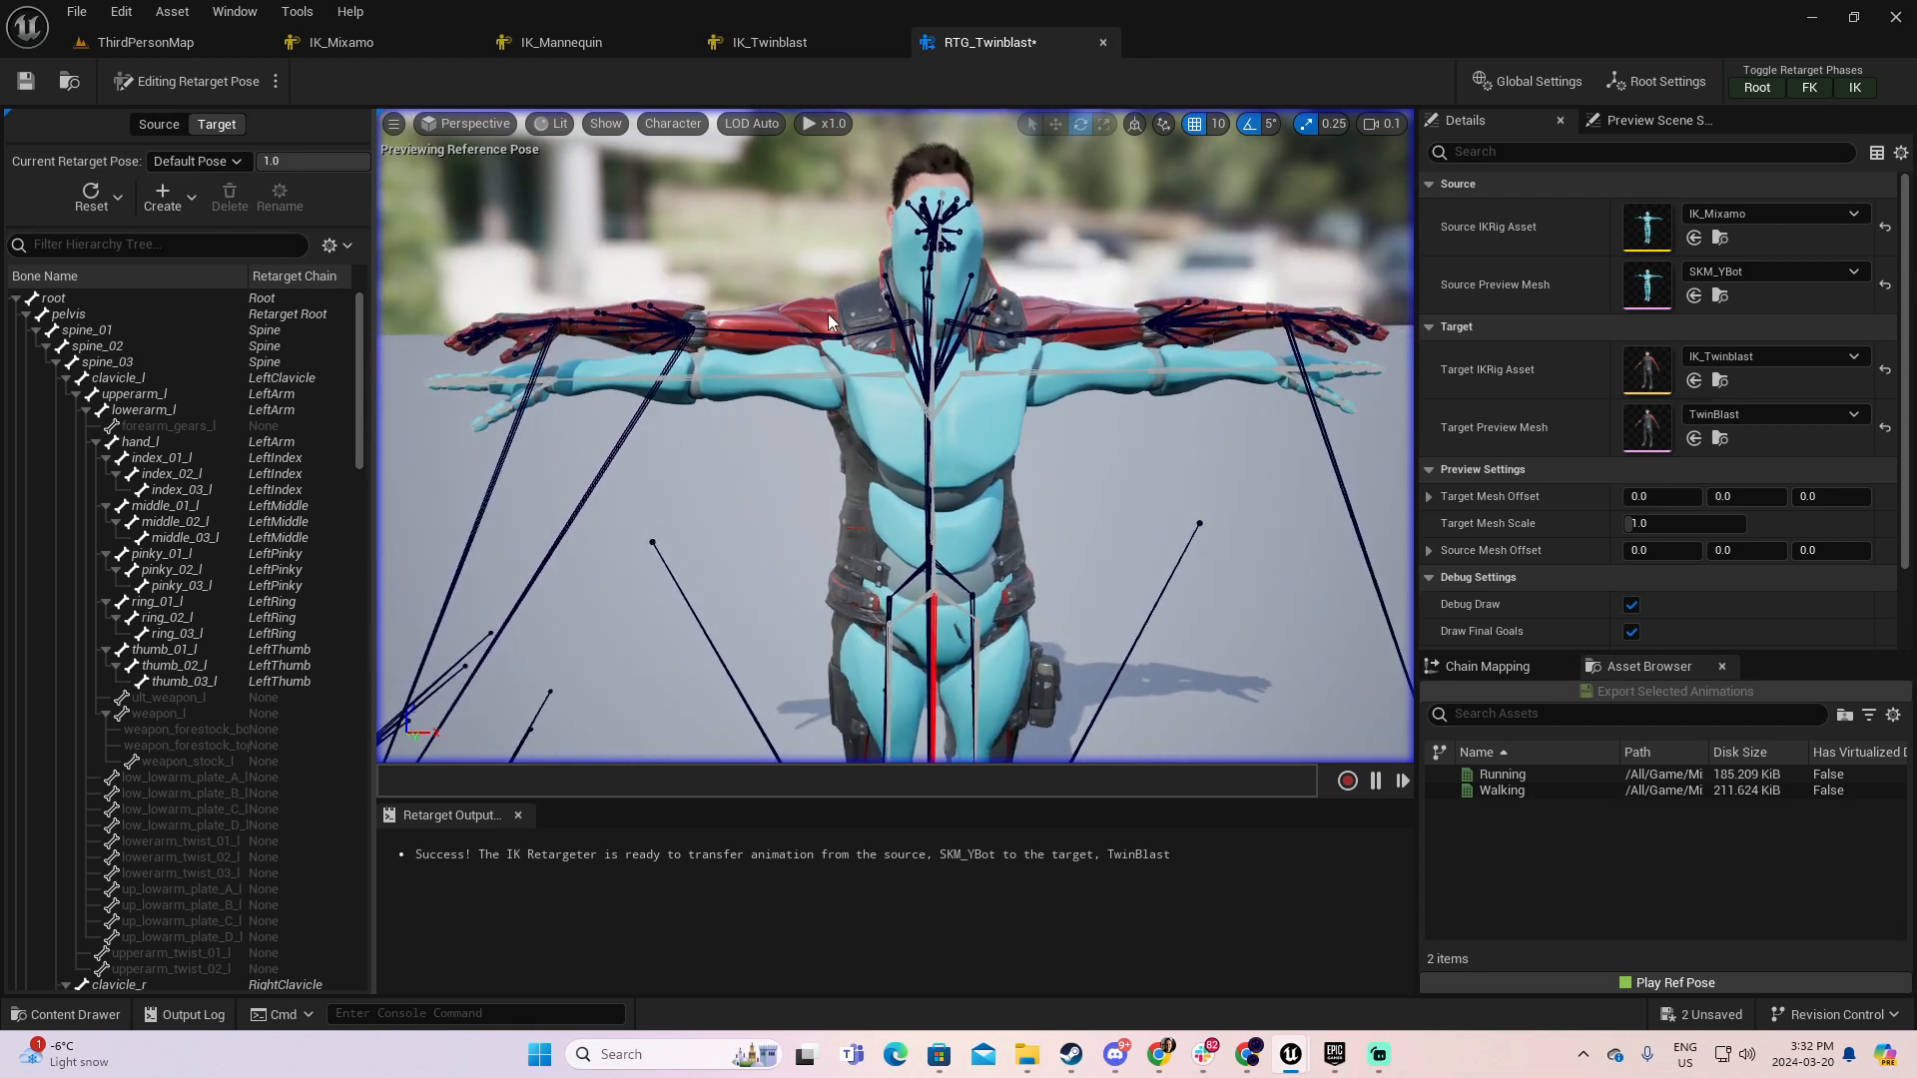
{"action": "left_click", "coordinate": [837, 345]}
{"action": "left_click", "coordinate": [1215, 126]}
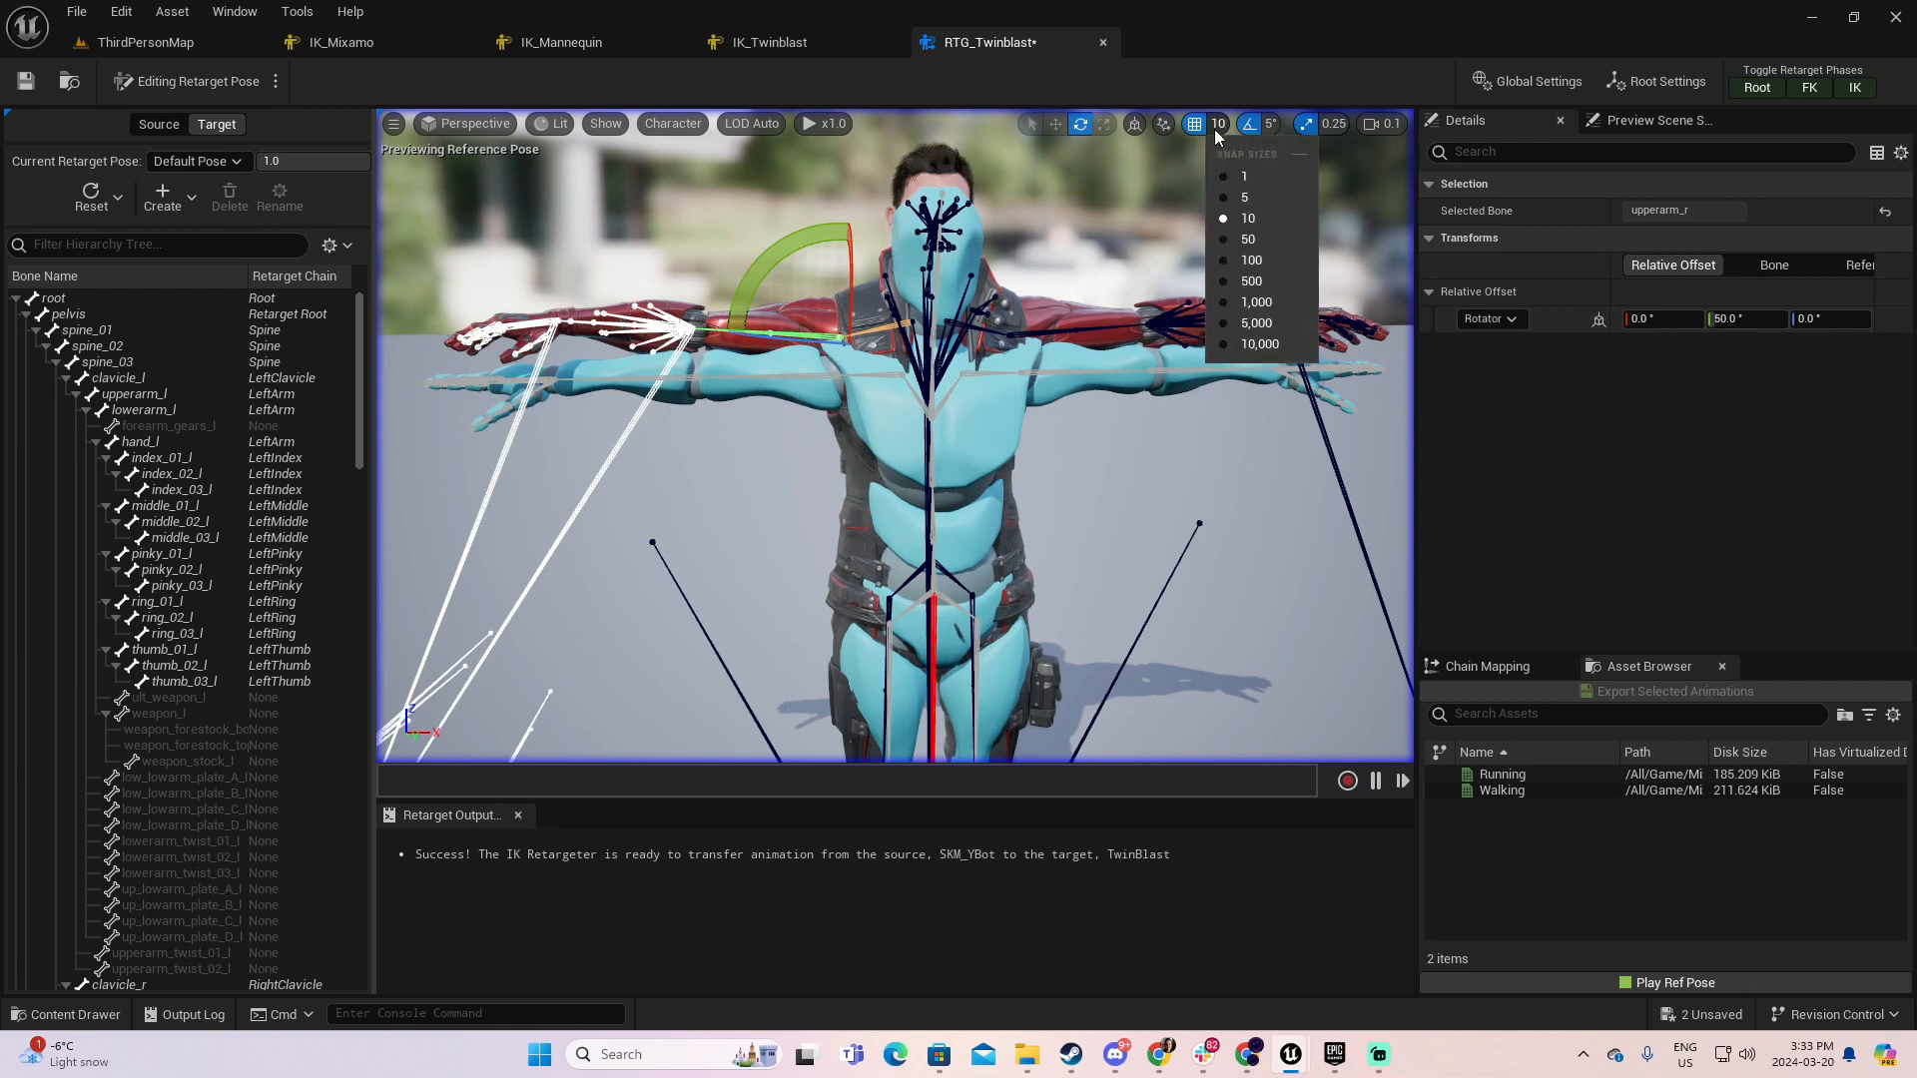
{"action": "left_click", "coordinate": [1270, 128]}
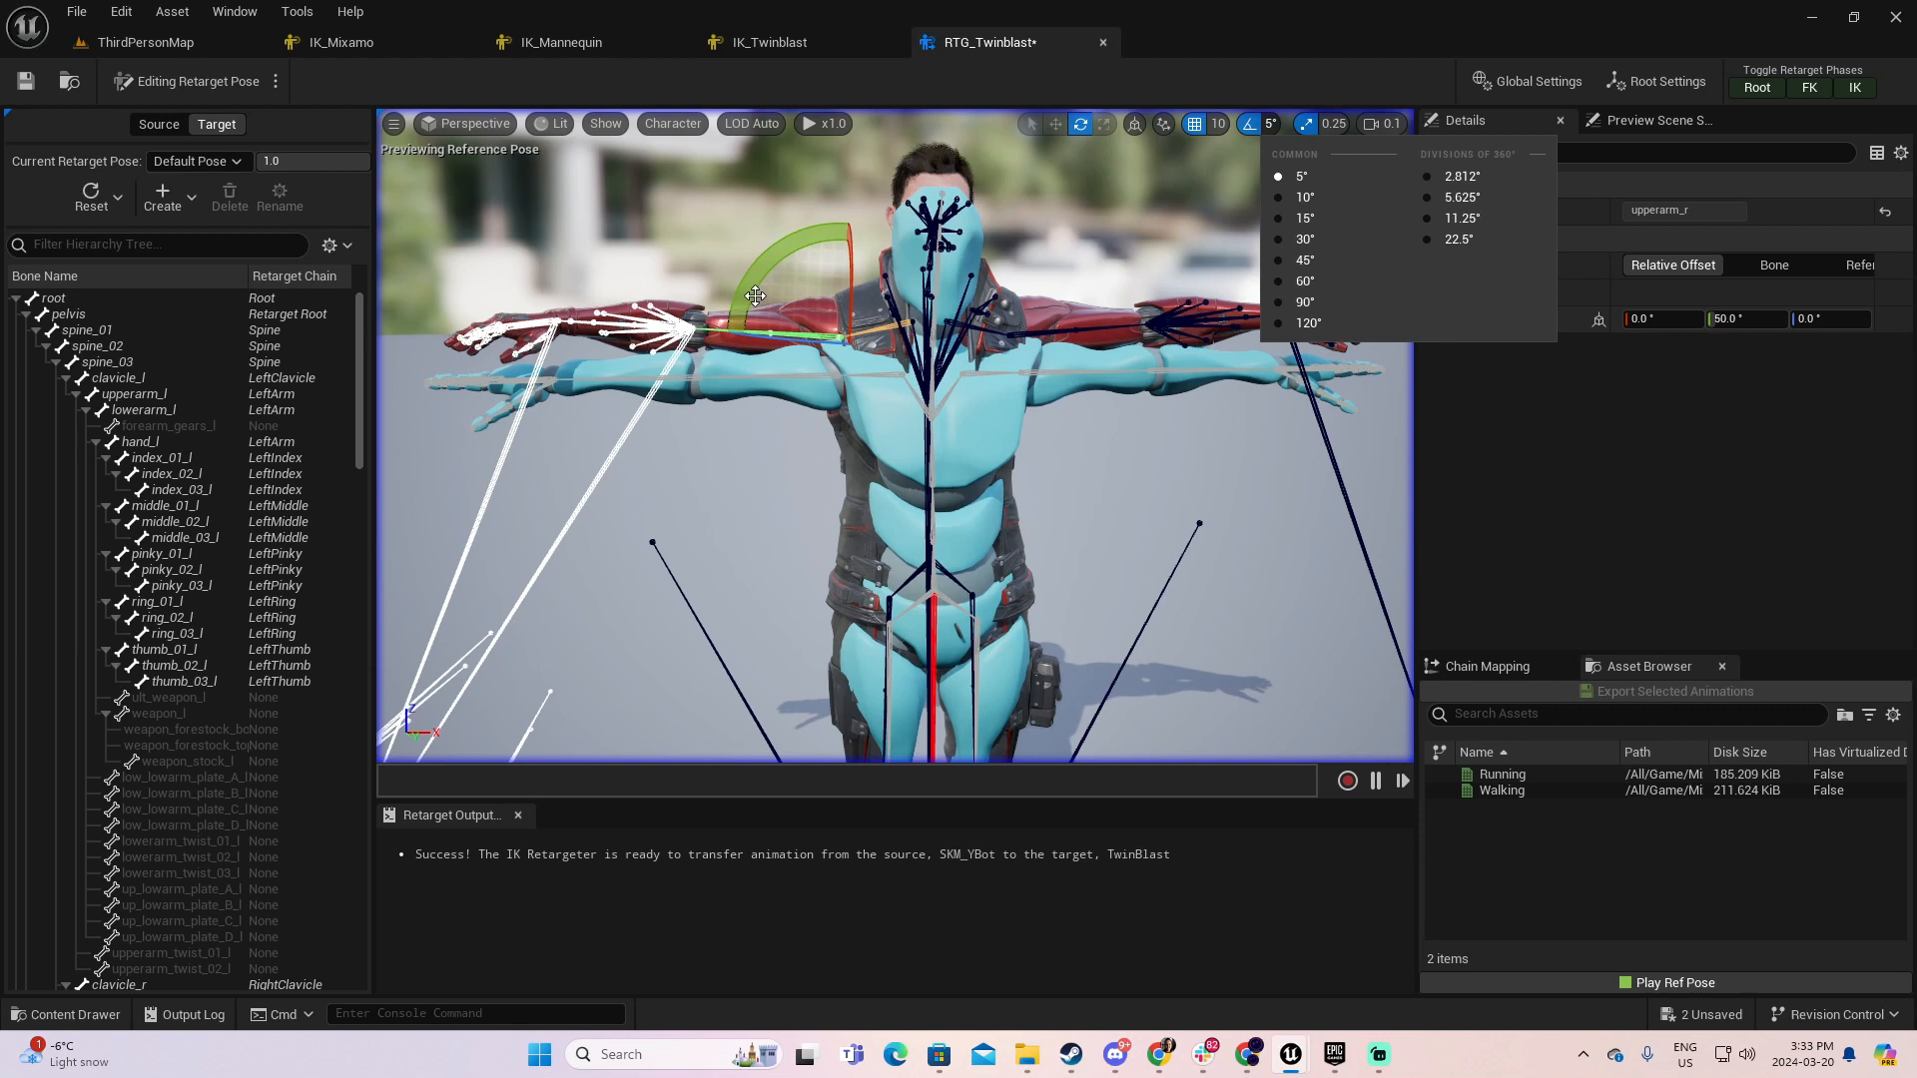
{"action": "left_click", "coordinate": [794, 242]}
{"action": "left_click_drag", "start_coordinate": [794, 242], "coordinate": [789, 250]}
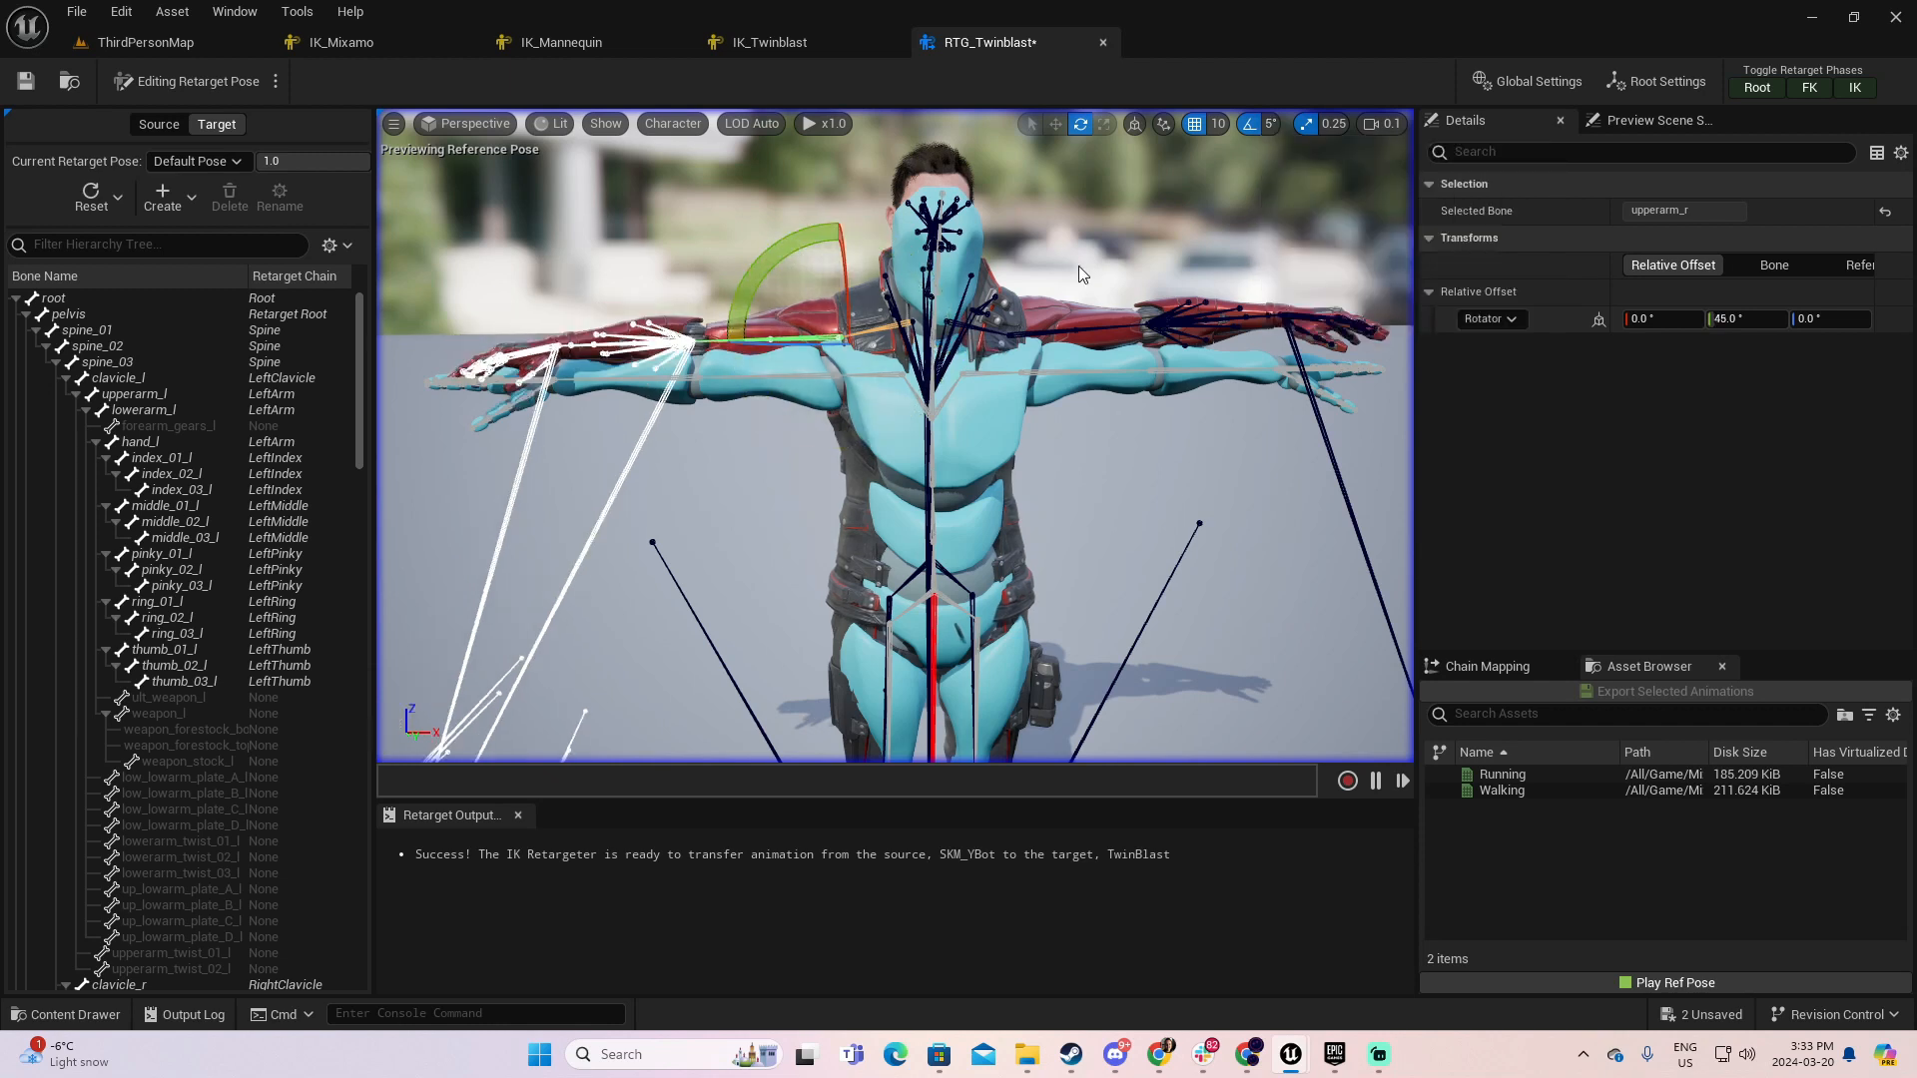
- Lower the target's upperarm_l bone to 45° about Y to match the other arm
{"action": "left_click", "coordinate": [1009, 337]}
{"action": "left_click_drag", "start_coordinate": [967, 241], "coordinate": [963, 249]}
{"action": "scroll", "coordinate": [828, 343], "scroll_direction": "down", "scroll_amount": 3}
{"action": "middle_click_drag", "start_coordinate": [828, 342], "coordinate": [838, 250]}
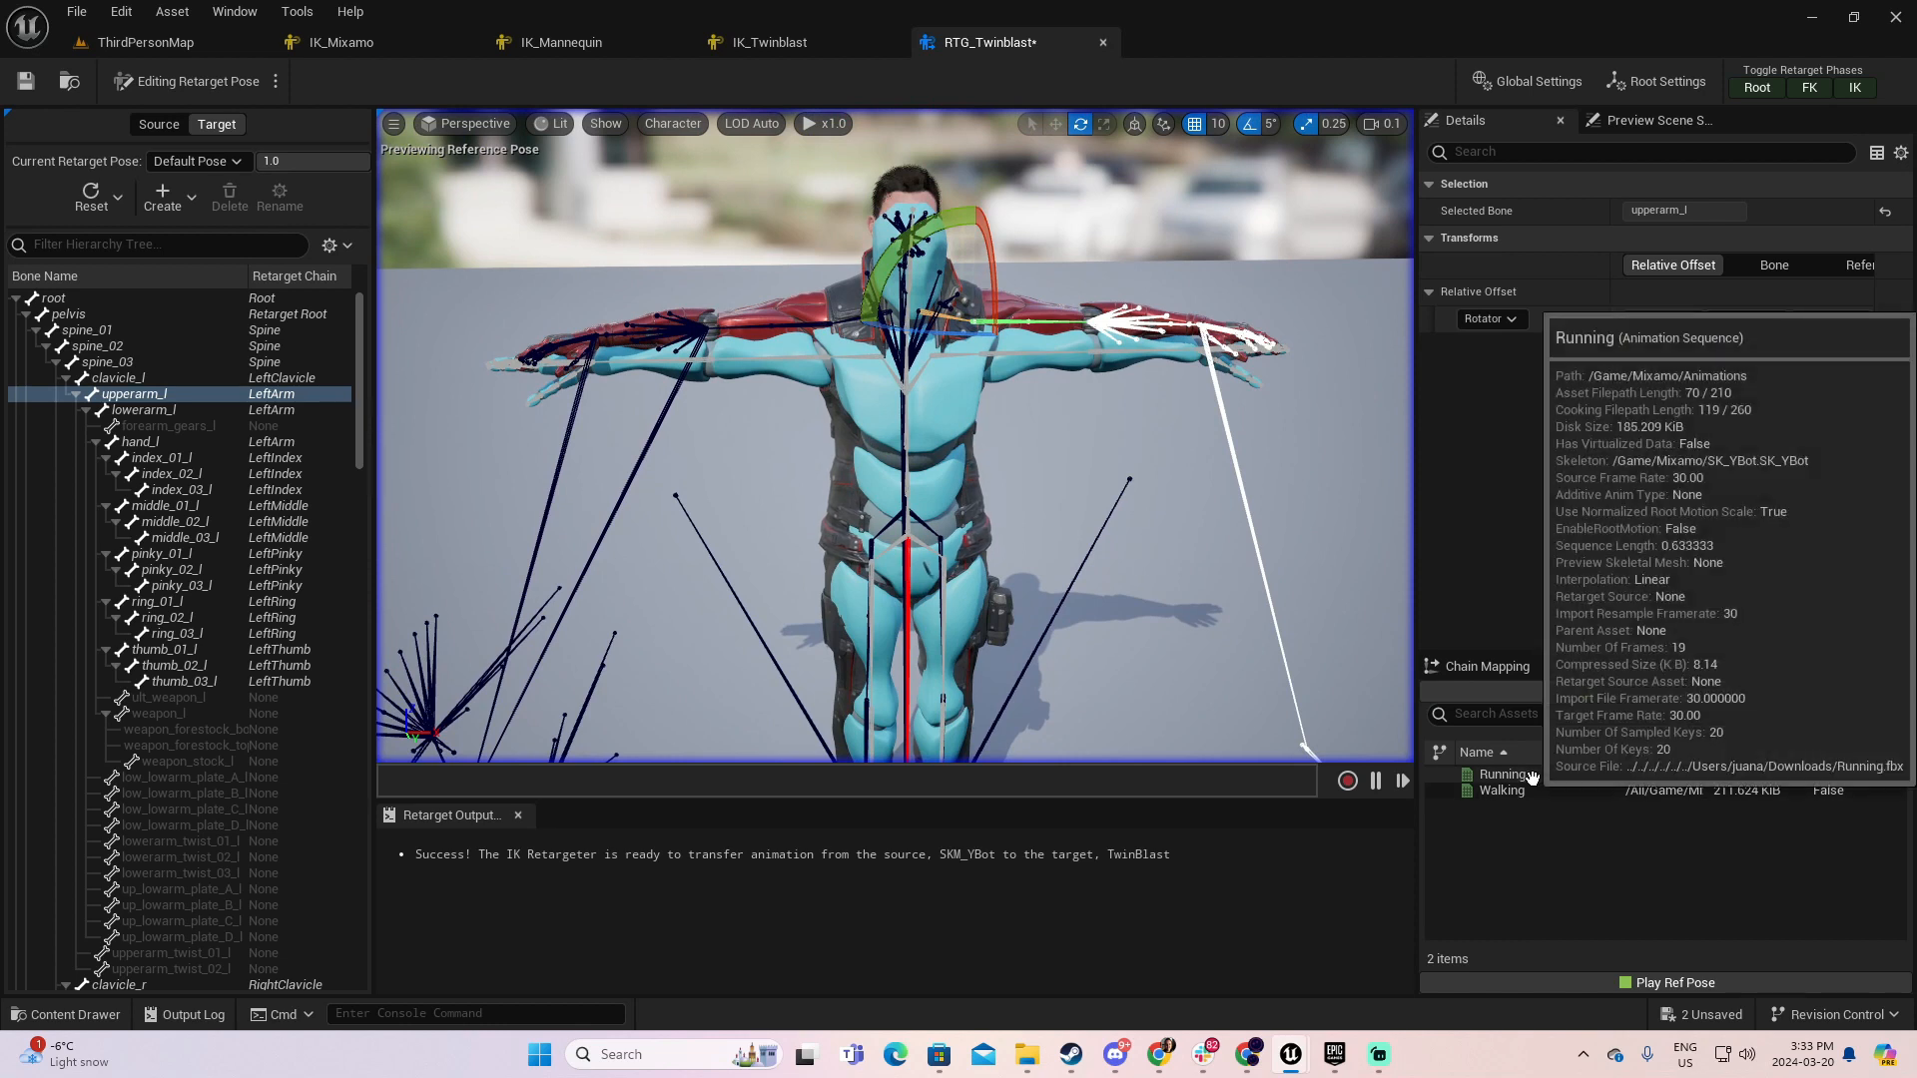
- Straighten the target's right forearm by rotating lowerarm_r to -25° about Z
{"action": "right_click_drag", "start_coordinate": [592, 433], "coordinate": [993, 411]}
{"action": "key", "text": "a"}
{"action": "key", "text": "a"}
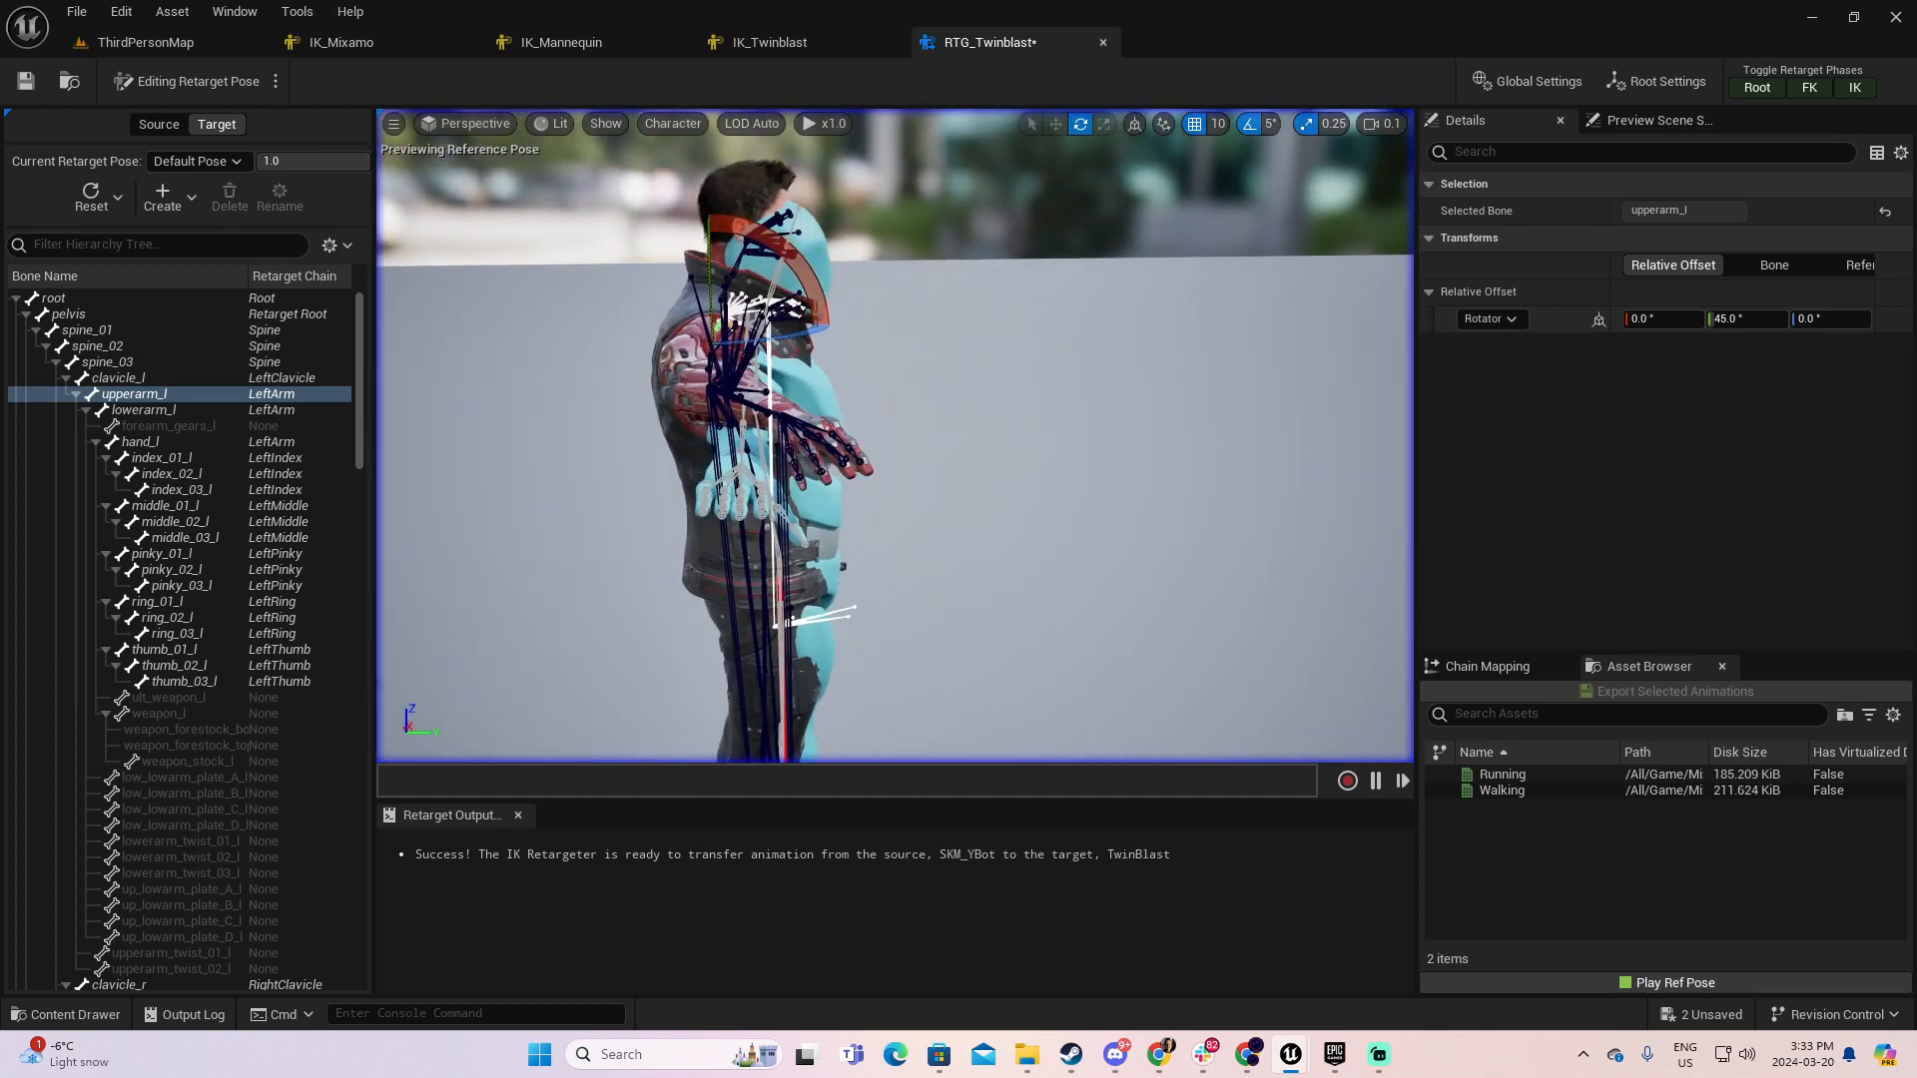
{"action": "right_click_drag", "start_coordinate": [756, 520], "coordinate": [903, 603]}
{"action": "key", "text": "a"}
{"action": "key", "text": "q"}
{"action": "key", "text": "a"}
{"action": "key", "text": "e"}
{"action": "right_click_drag", "start_coordinate": [993, 517], "coordinate": [1019, 517]}
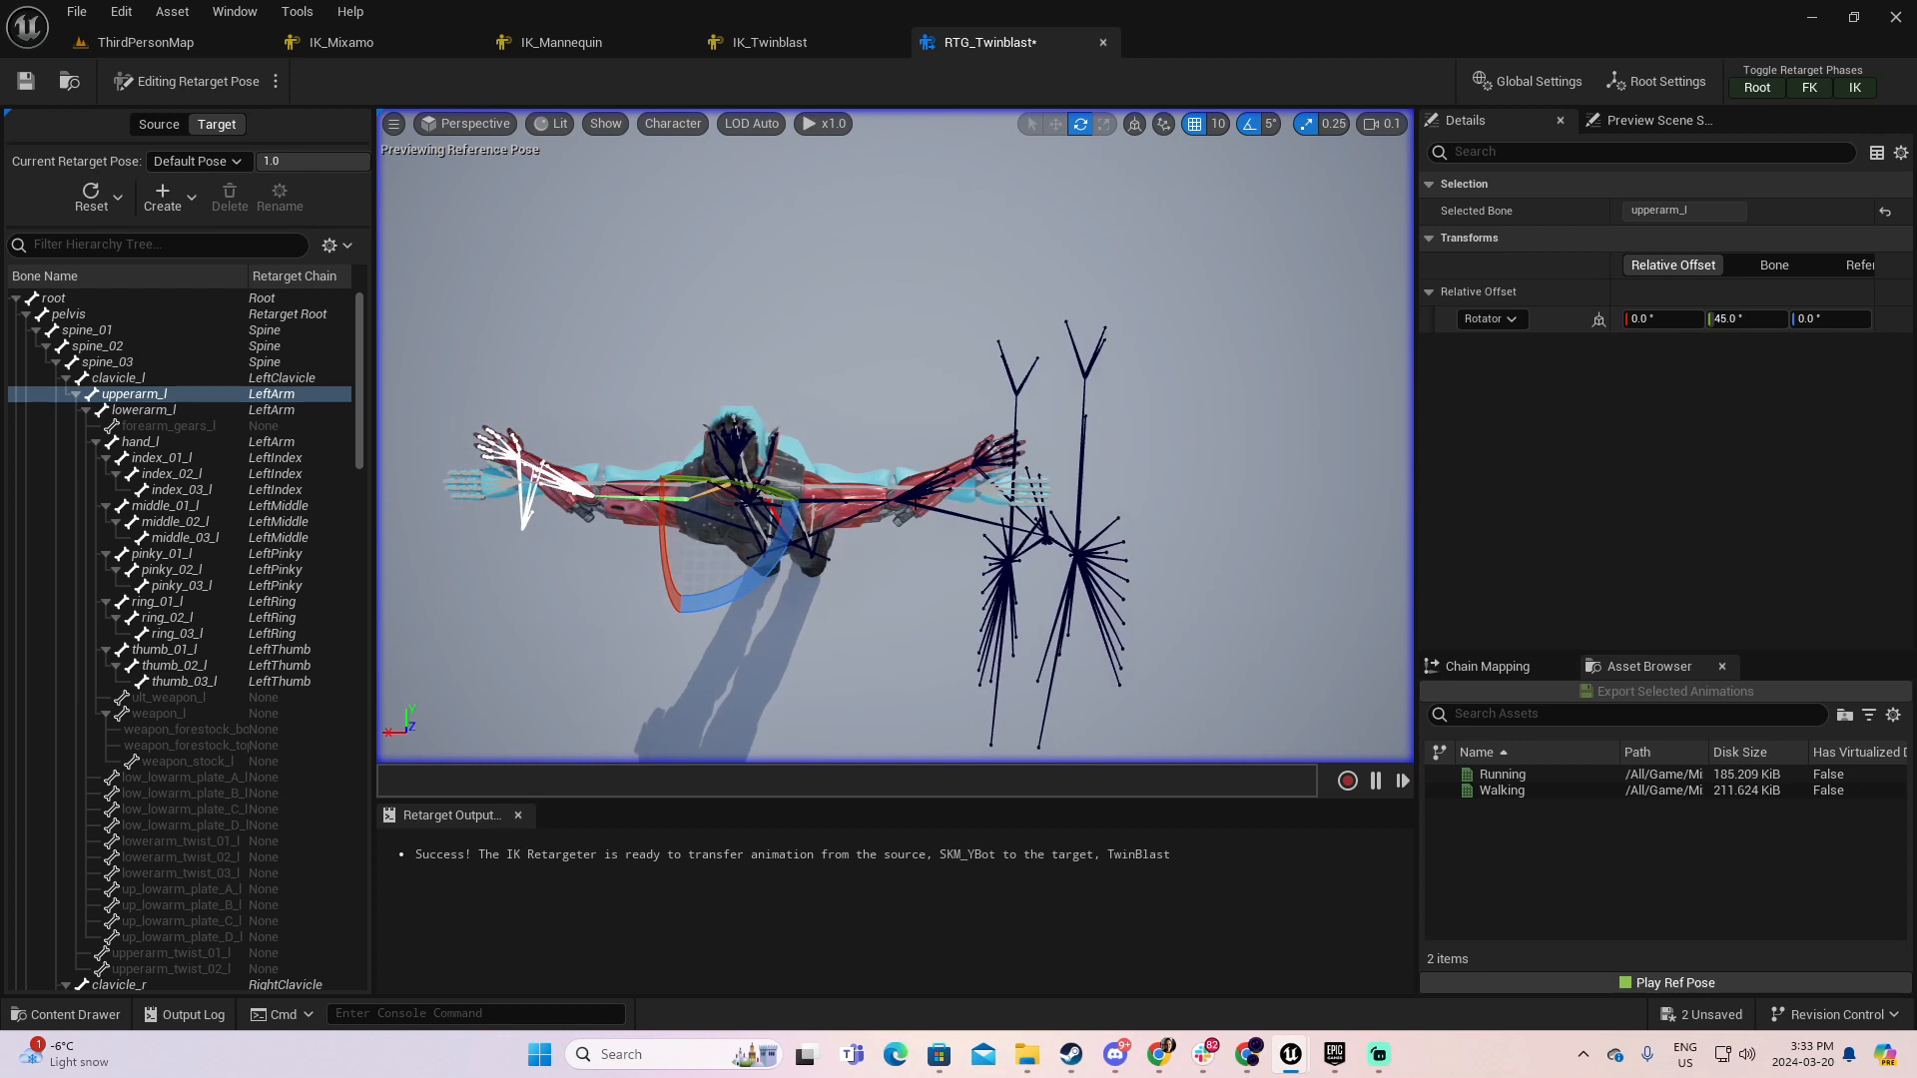
{"action": "left_click", "coordinate": [927, 497]}
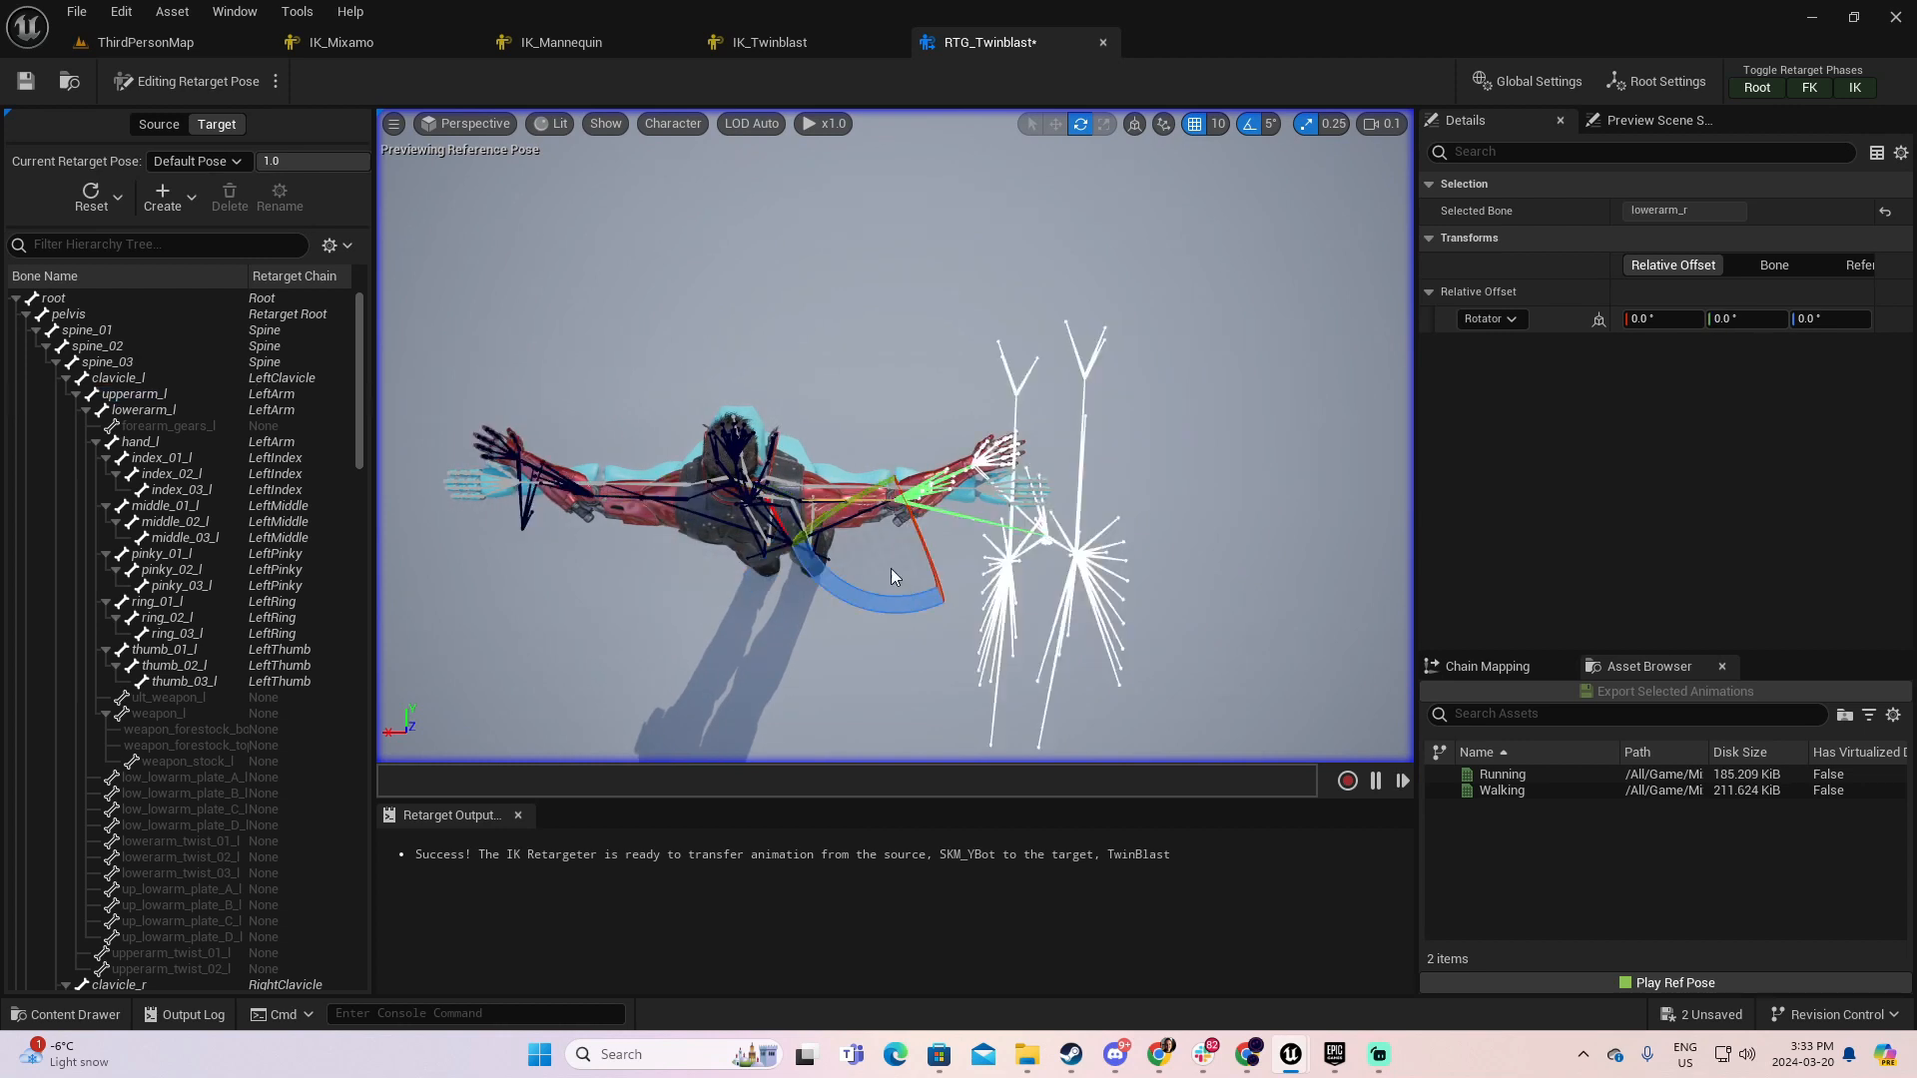
{"action": "mouse_move", "coordinate": [891, 518]}
{"action": "right_mouse_down"}
{"action": "mouse_move", "coordinate": [870, 517]}
{"action": "mouse_move", "coordinate": [889, 530]}
{"action": "right_mouse_up"}
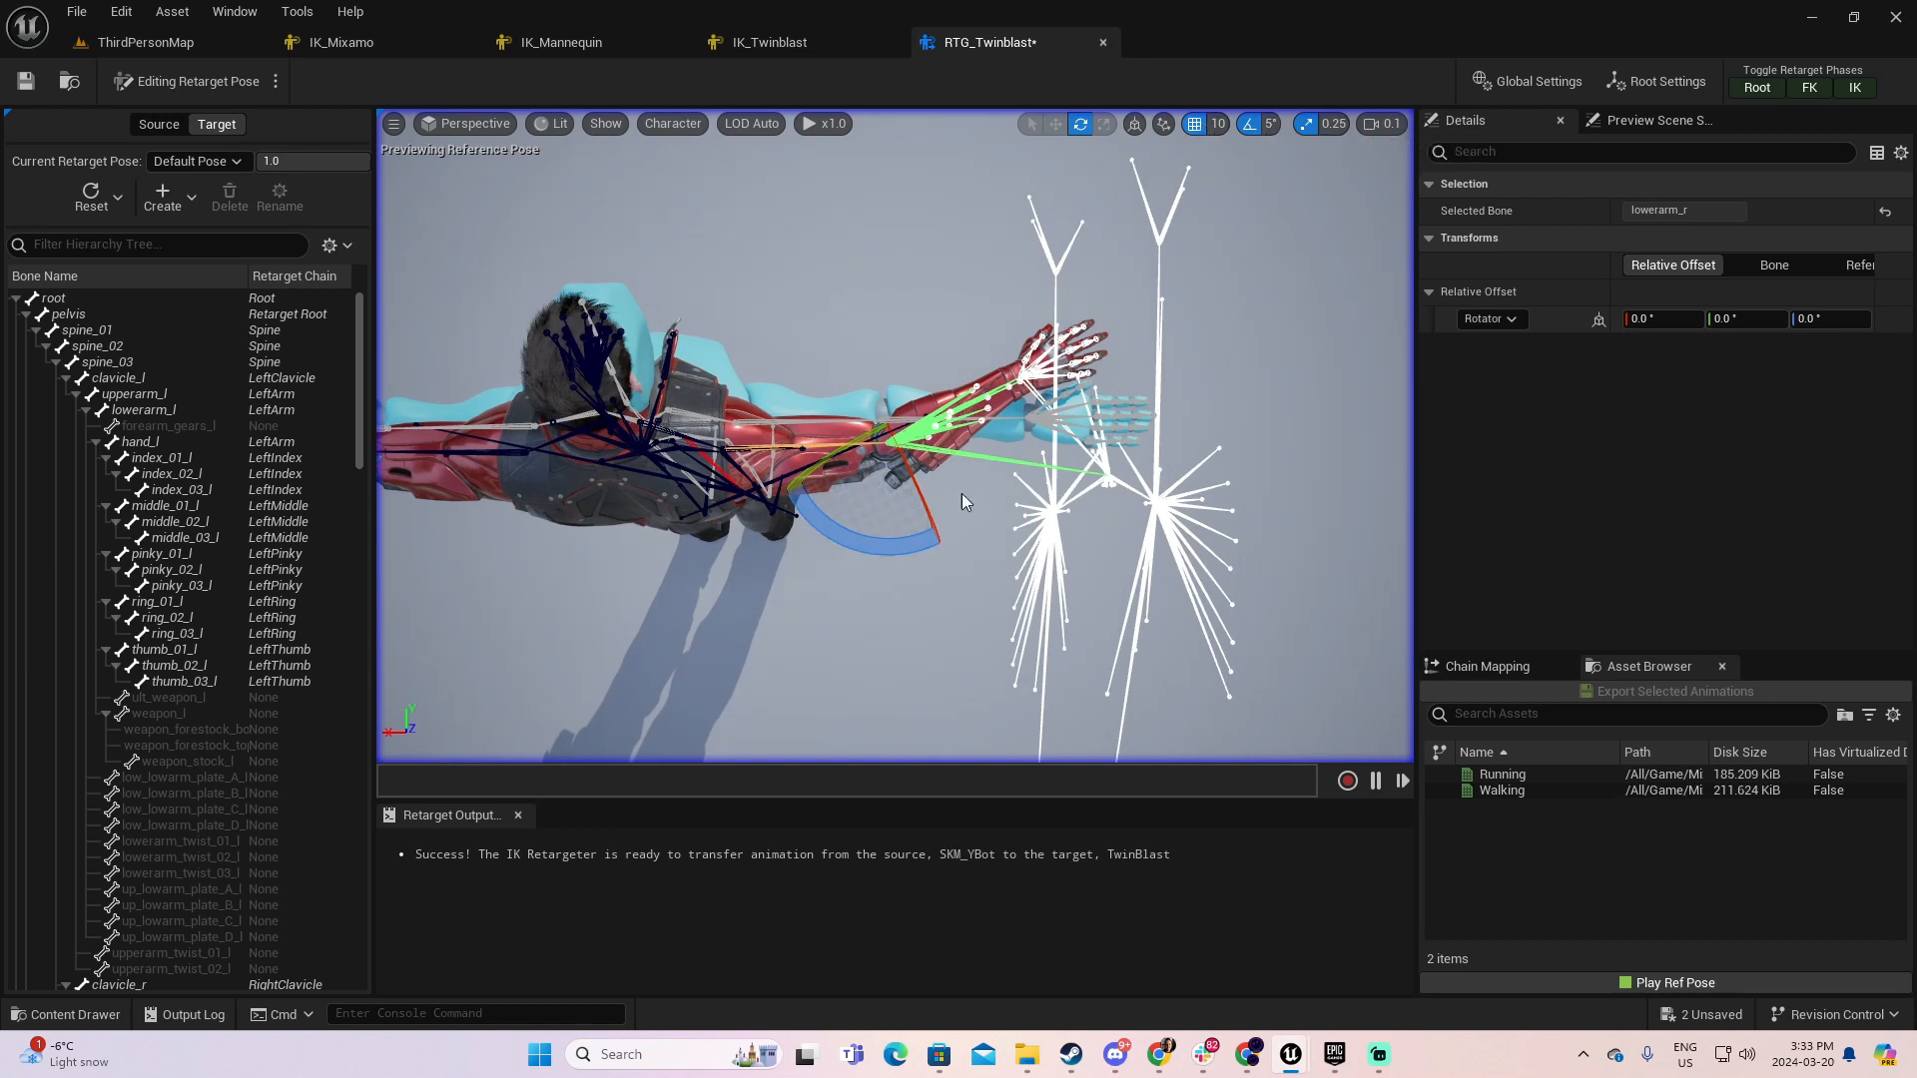
{"action": "left_click_drag", "start_coordinate": [904, 545], "coordinate": [983, 544]}
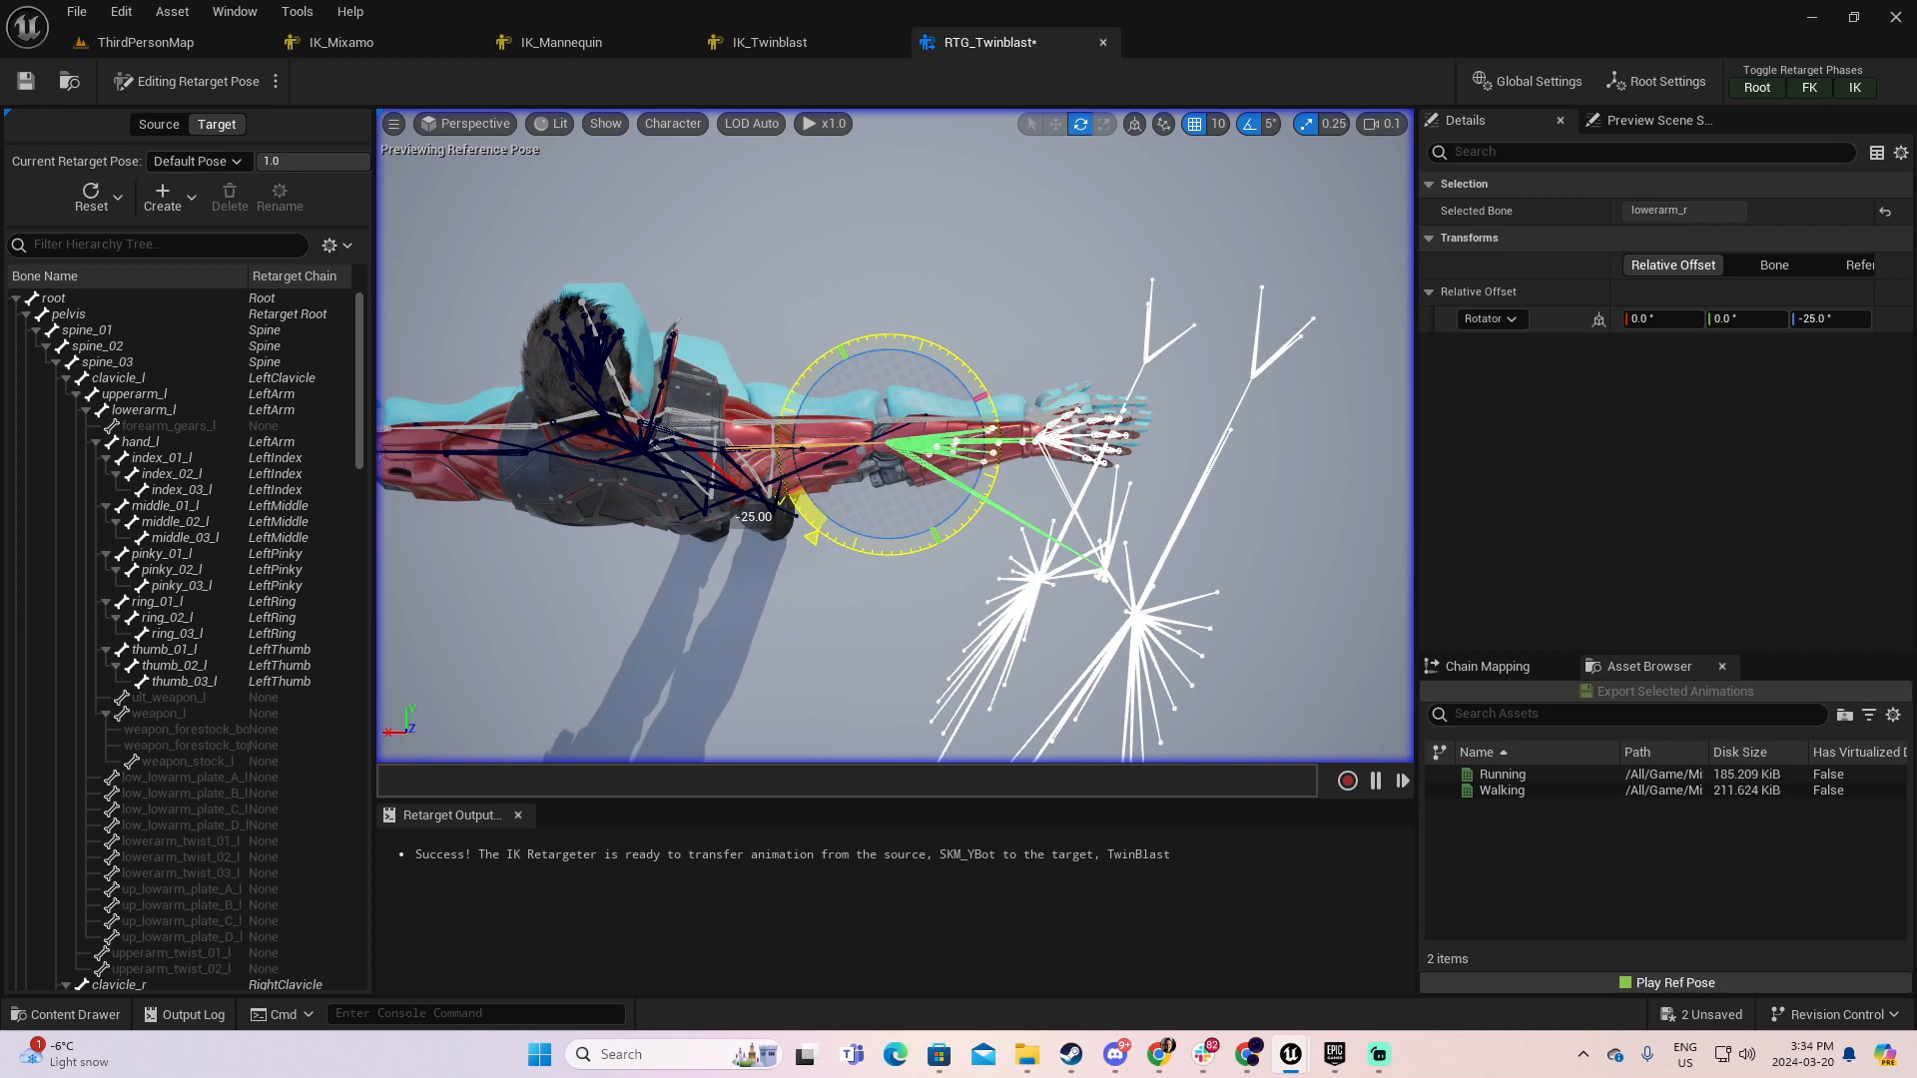
{"action": "left_click_drag", "start_coordinate": [984, 544], "coordinate": [891, 544]}
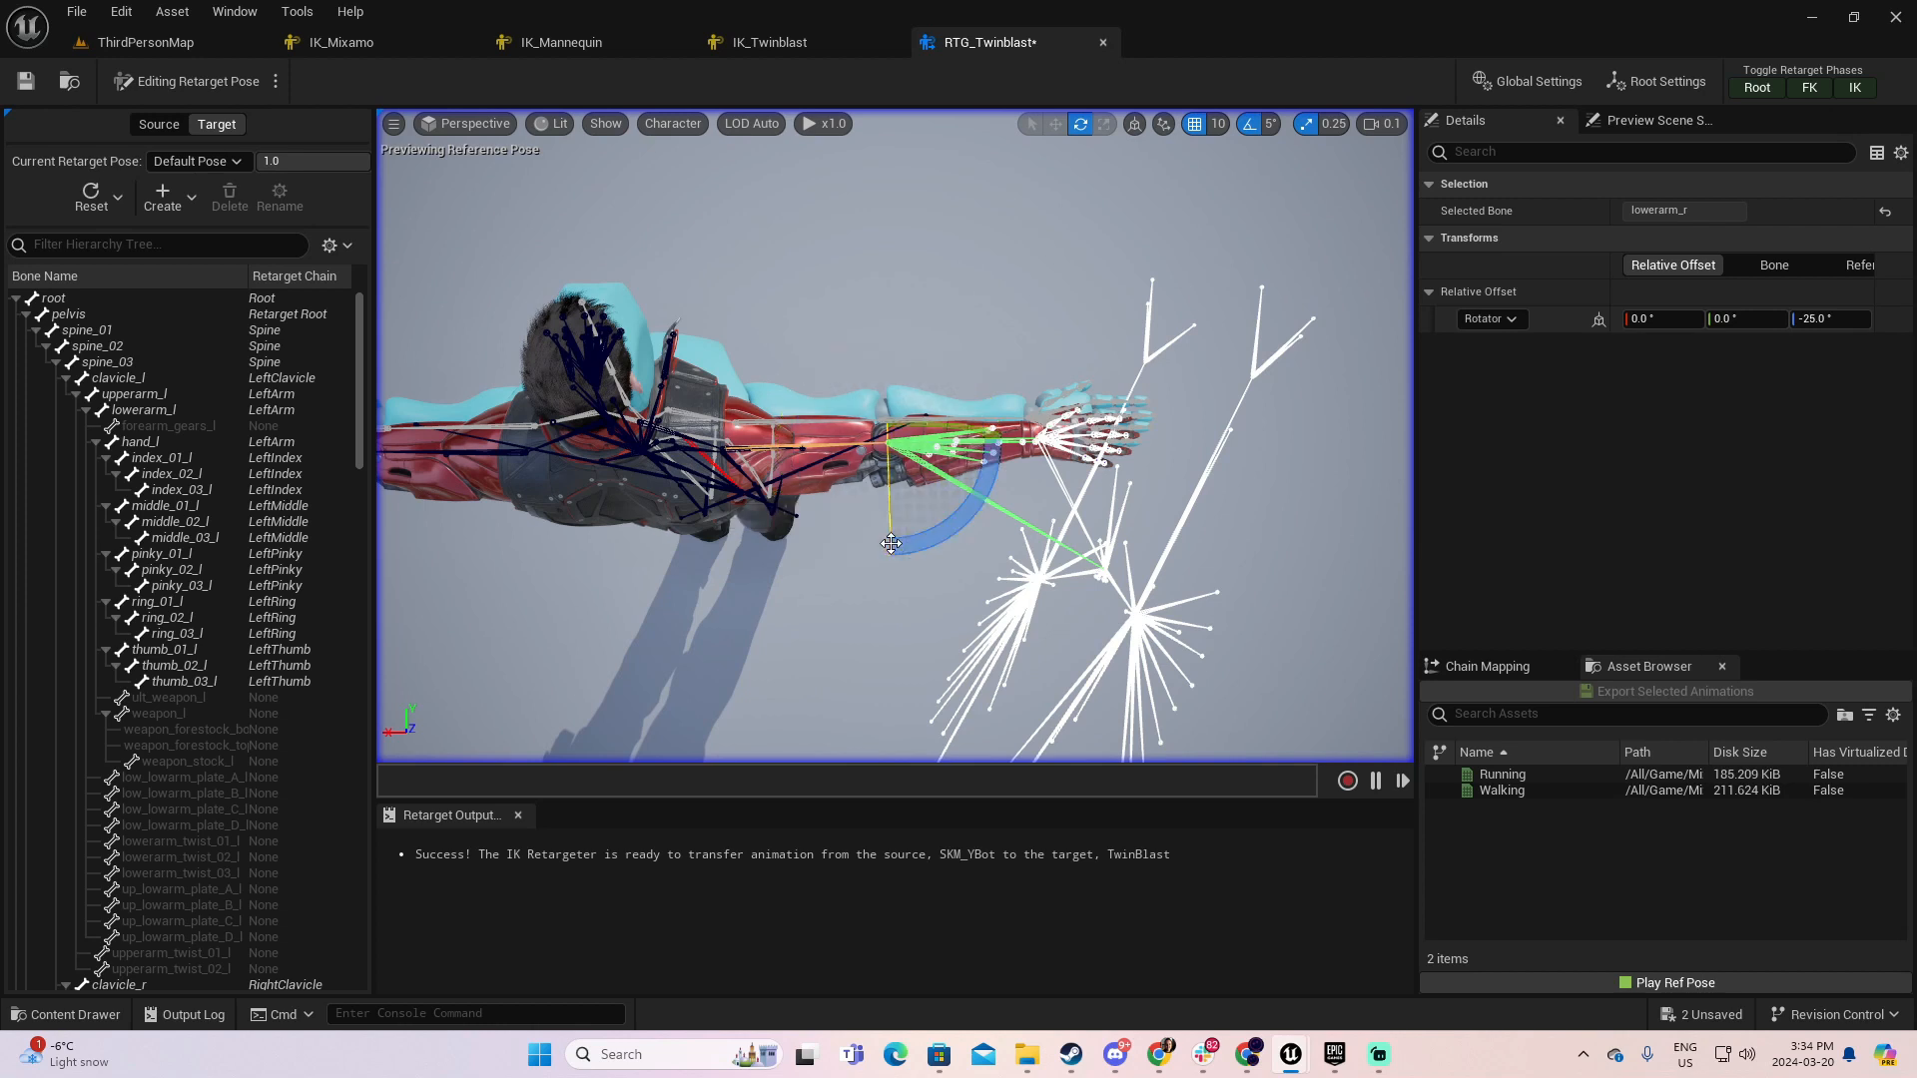
- Rotate the target's lowerarm_l bone to -25° about Z and save the retargeter
{"action": "left_click_drag", "start_coordinate": [771, 565], "coordinate": [904, 518]}
{"action": "left_click", "coordinate": [849, 488]}
{"action": "left_click_drag", "start_coordinate": [1001, 575], "coordinate": [759, 349], "text": "alt"}
{"action": "right_click_drag", "start_coordinate": [759, 350], "coordinate": [679, 345]}
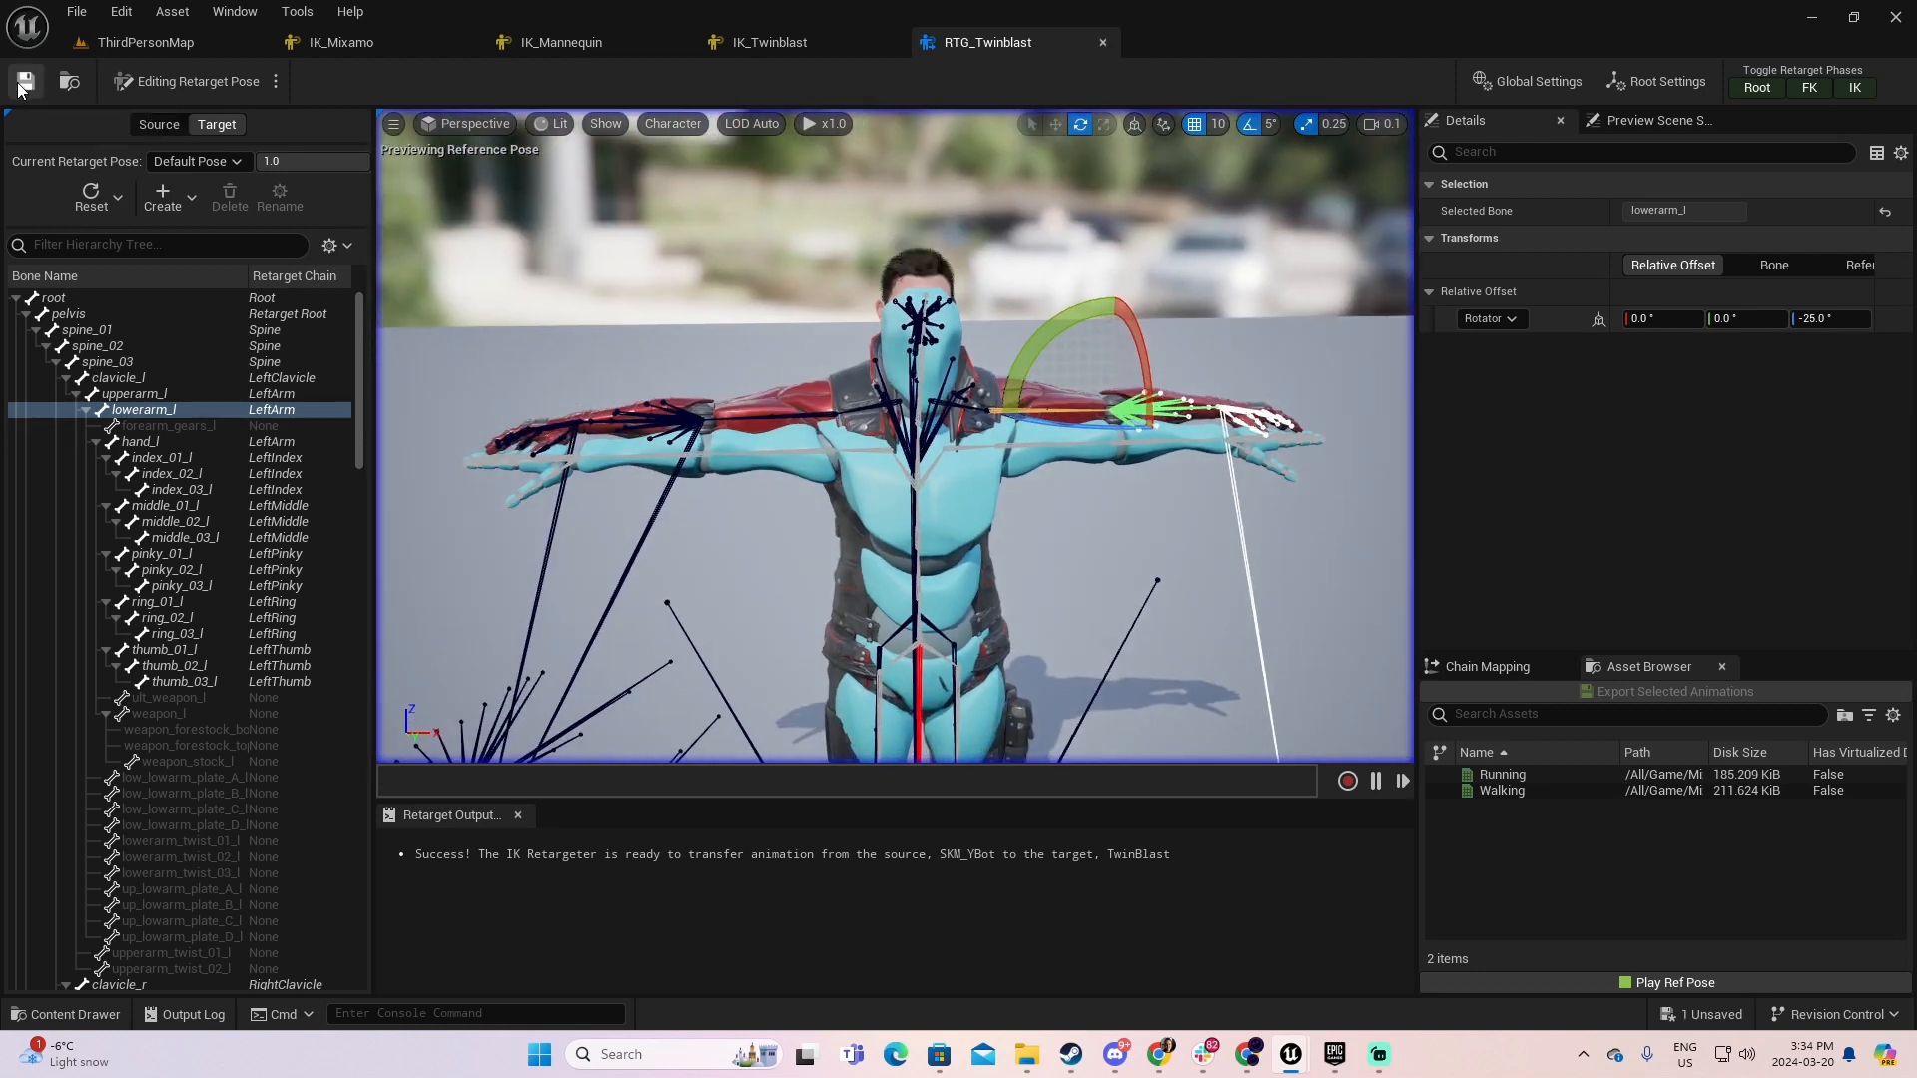
- Set the target mesh offset back to 200 in X to separate the two characters
{"action": "right_click_drag", "start_coordinate": [1056, 721], "coordinate": [1093, 789]}
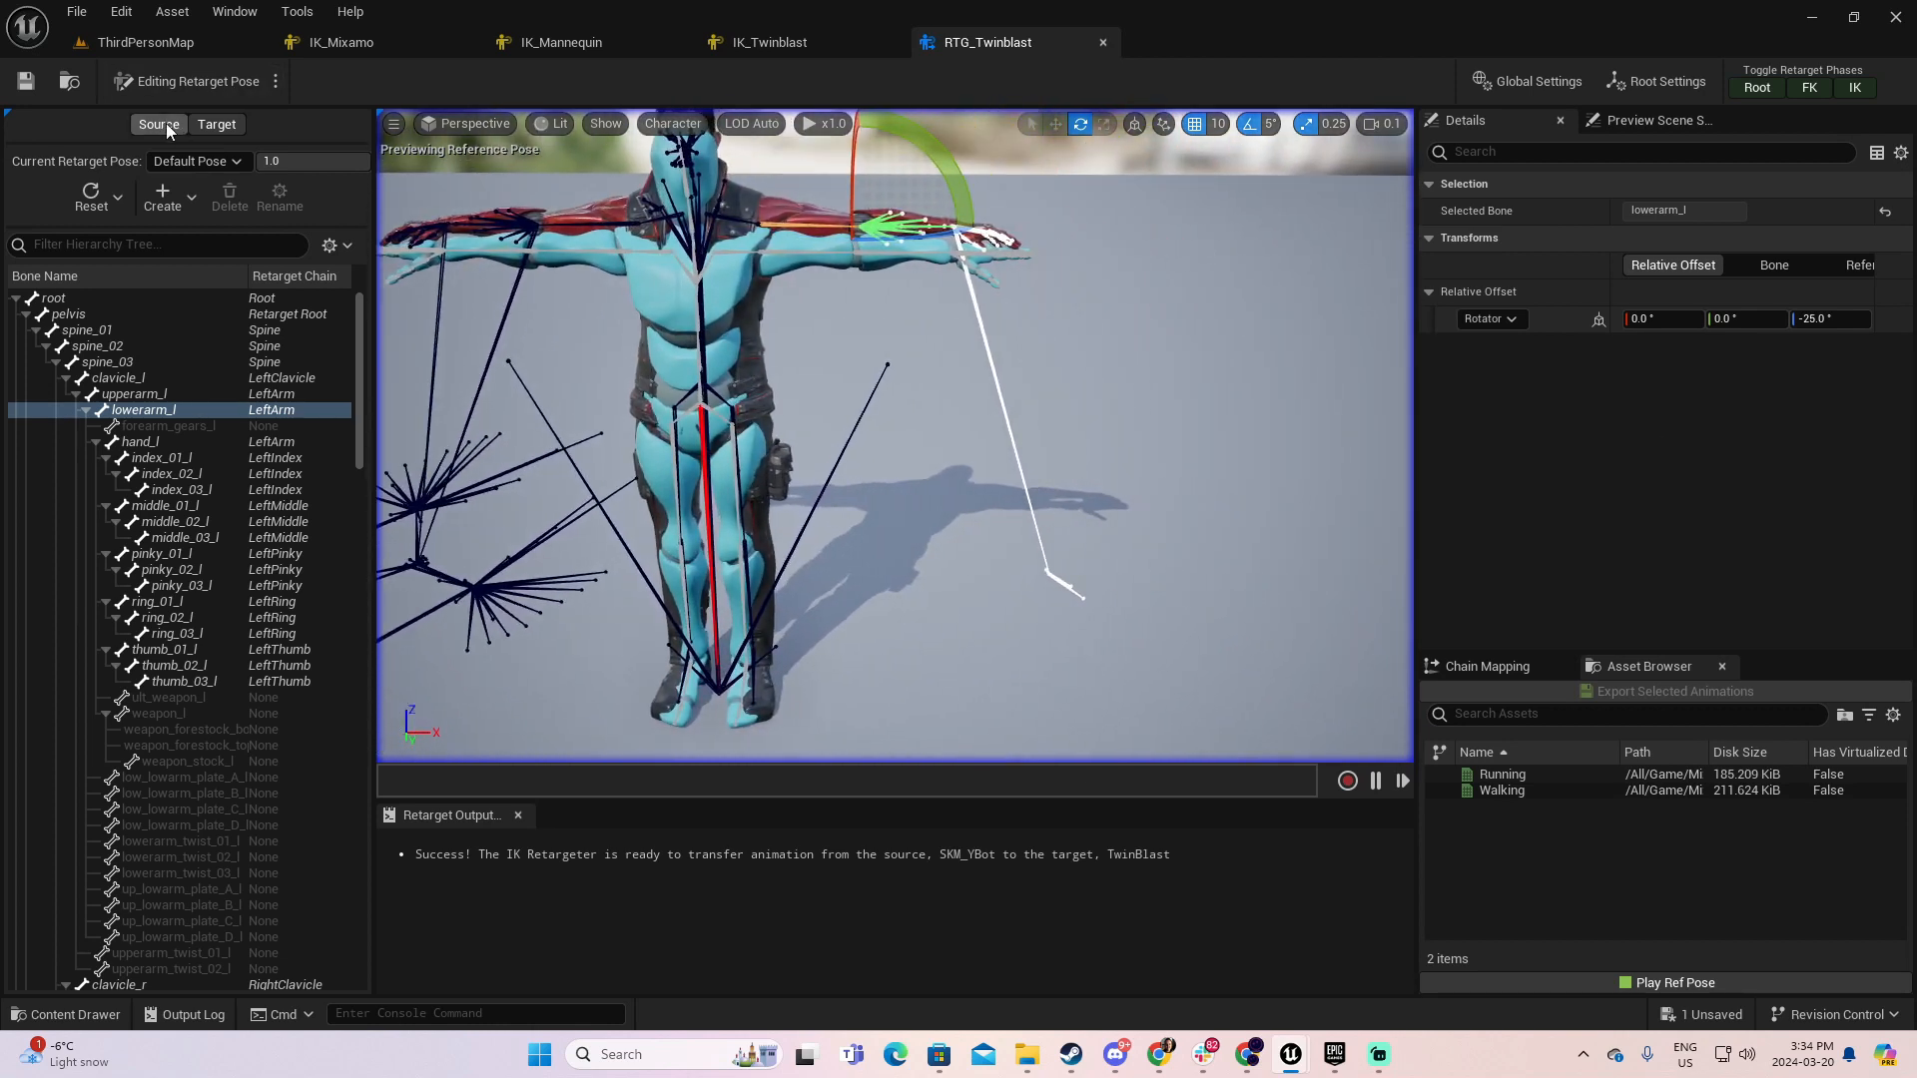
{"action": "left_click", "coordinate": [1158, 388]}
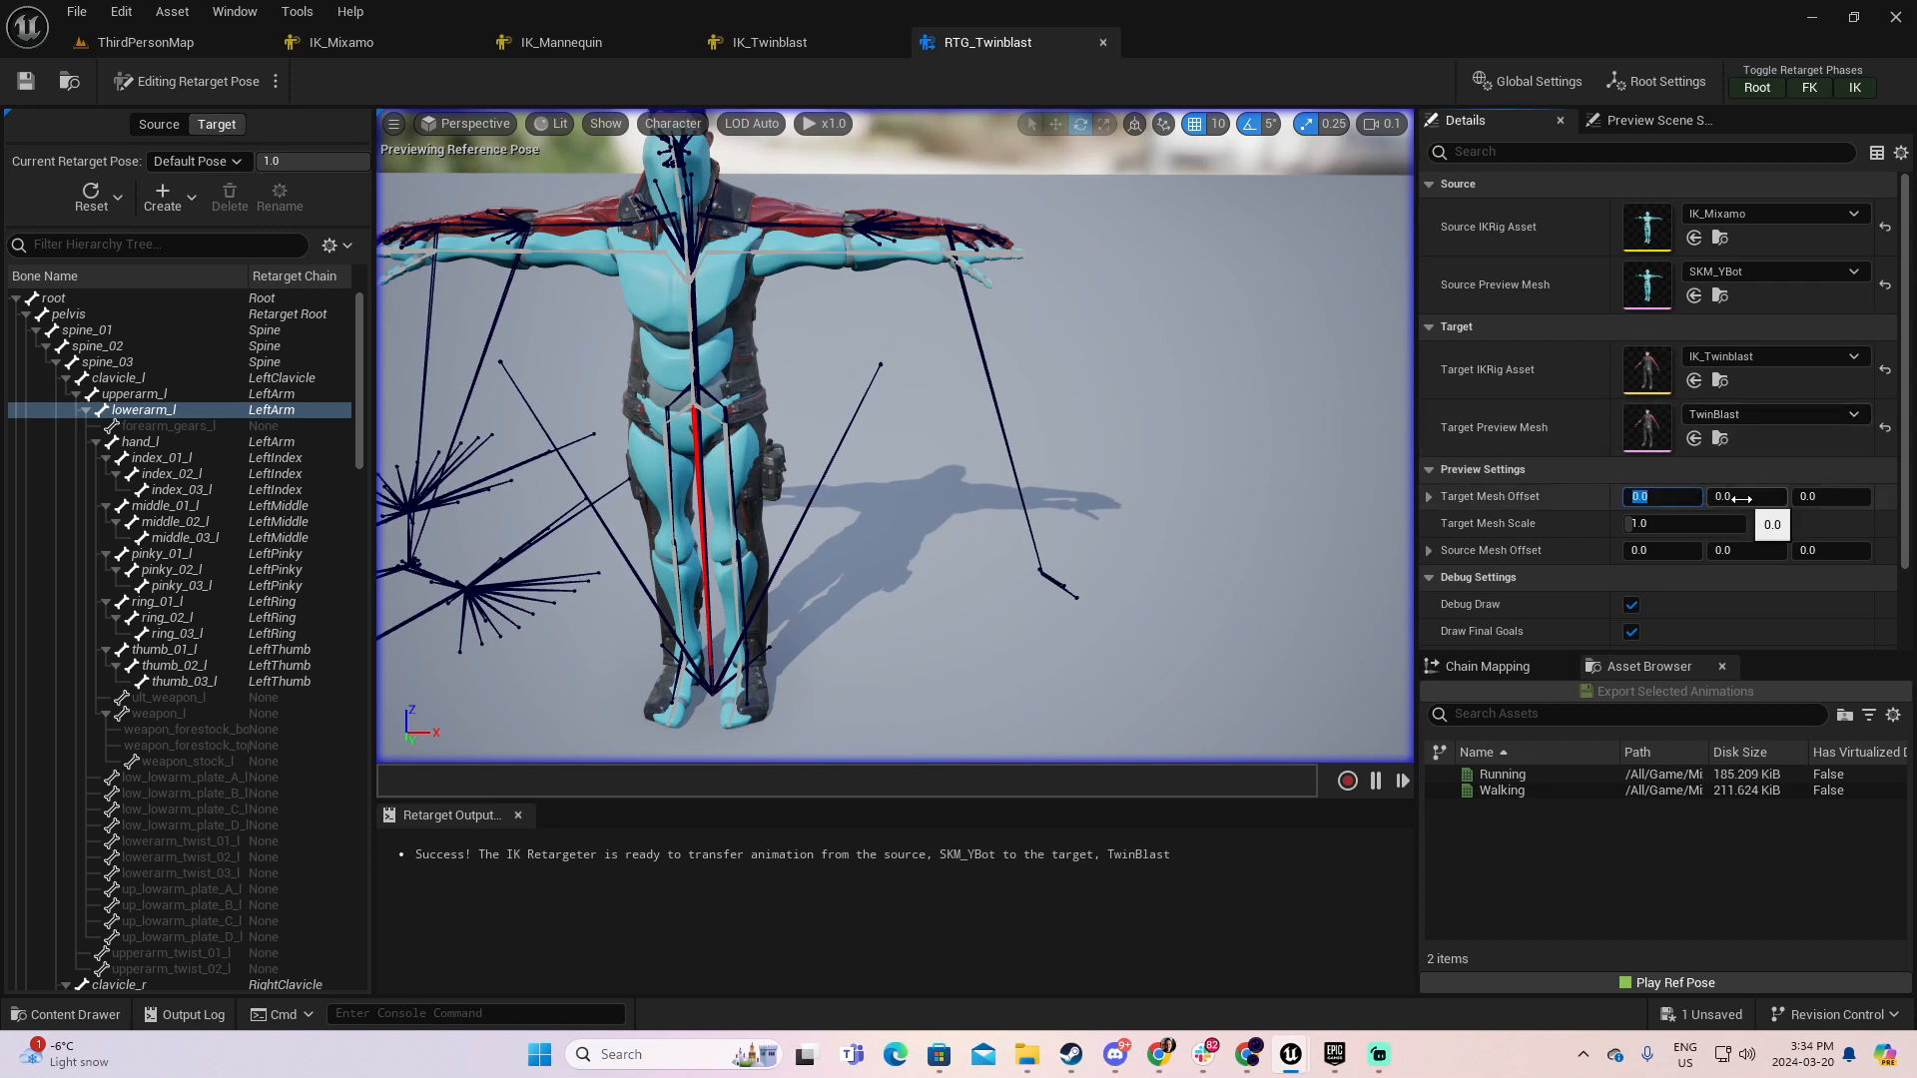
{"action": "key", "text": "Return"}
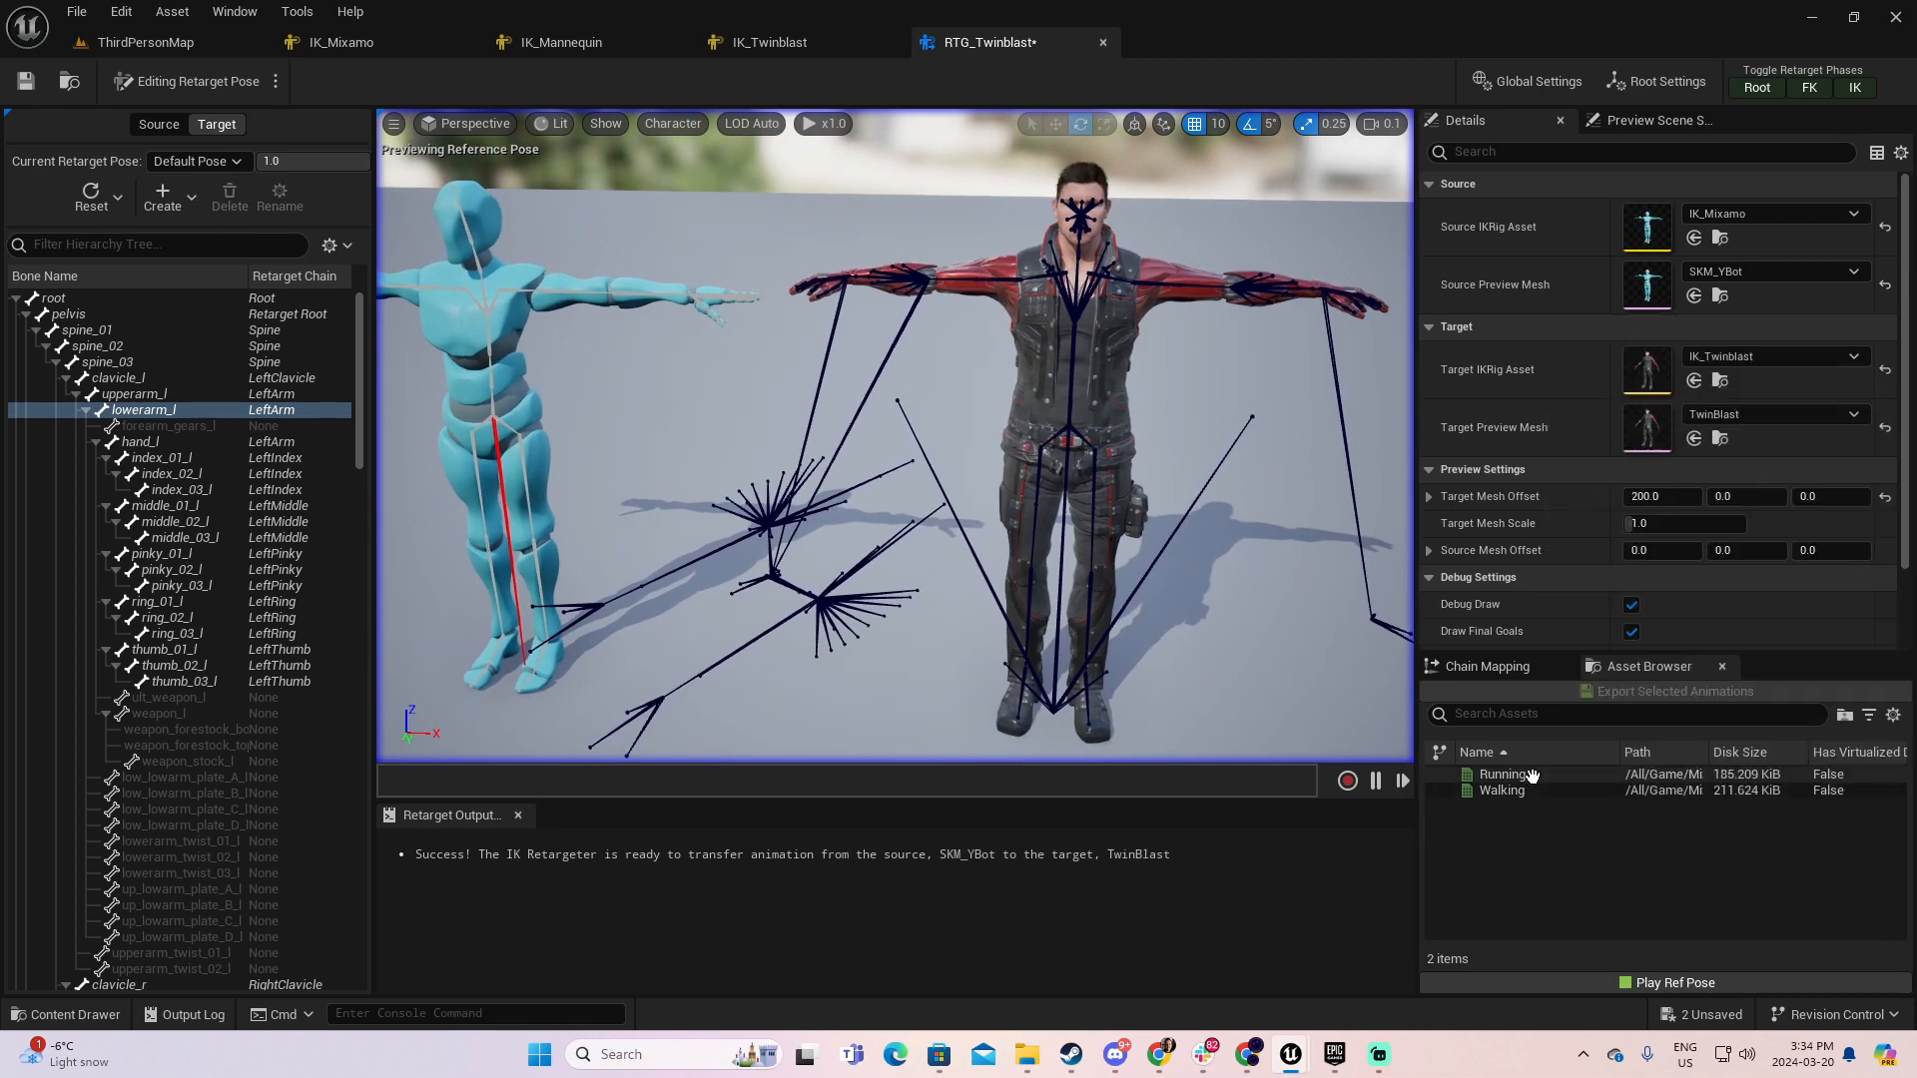
- Preview the Running animation on both characters with bone drawing set to None
{"action": "left_click", "coordinate": [1464, 774]}
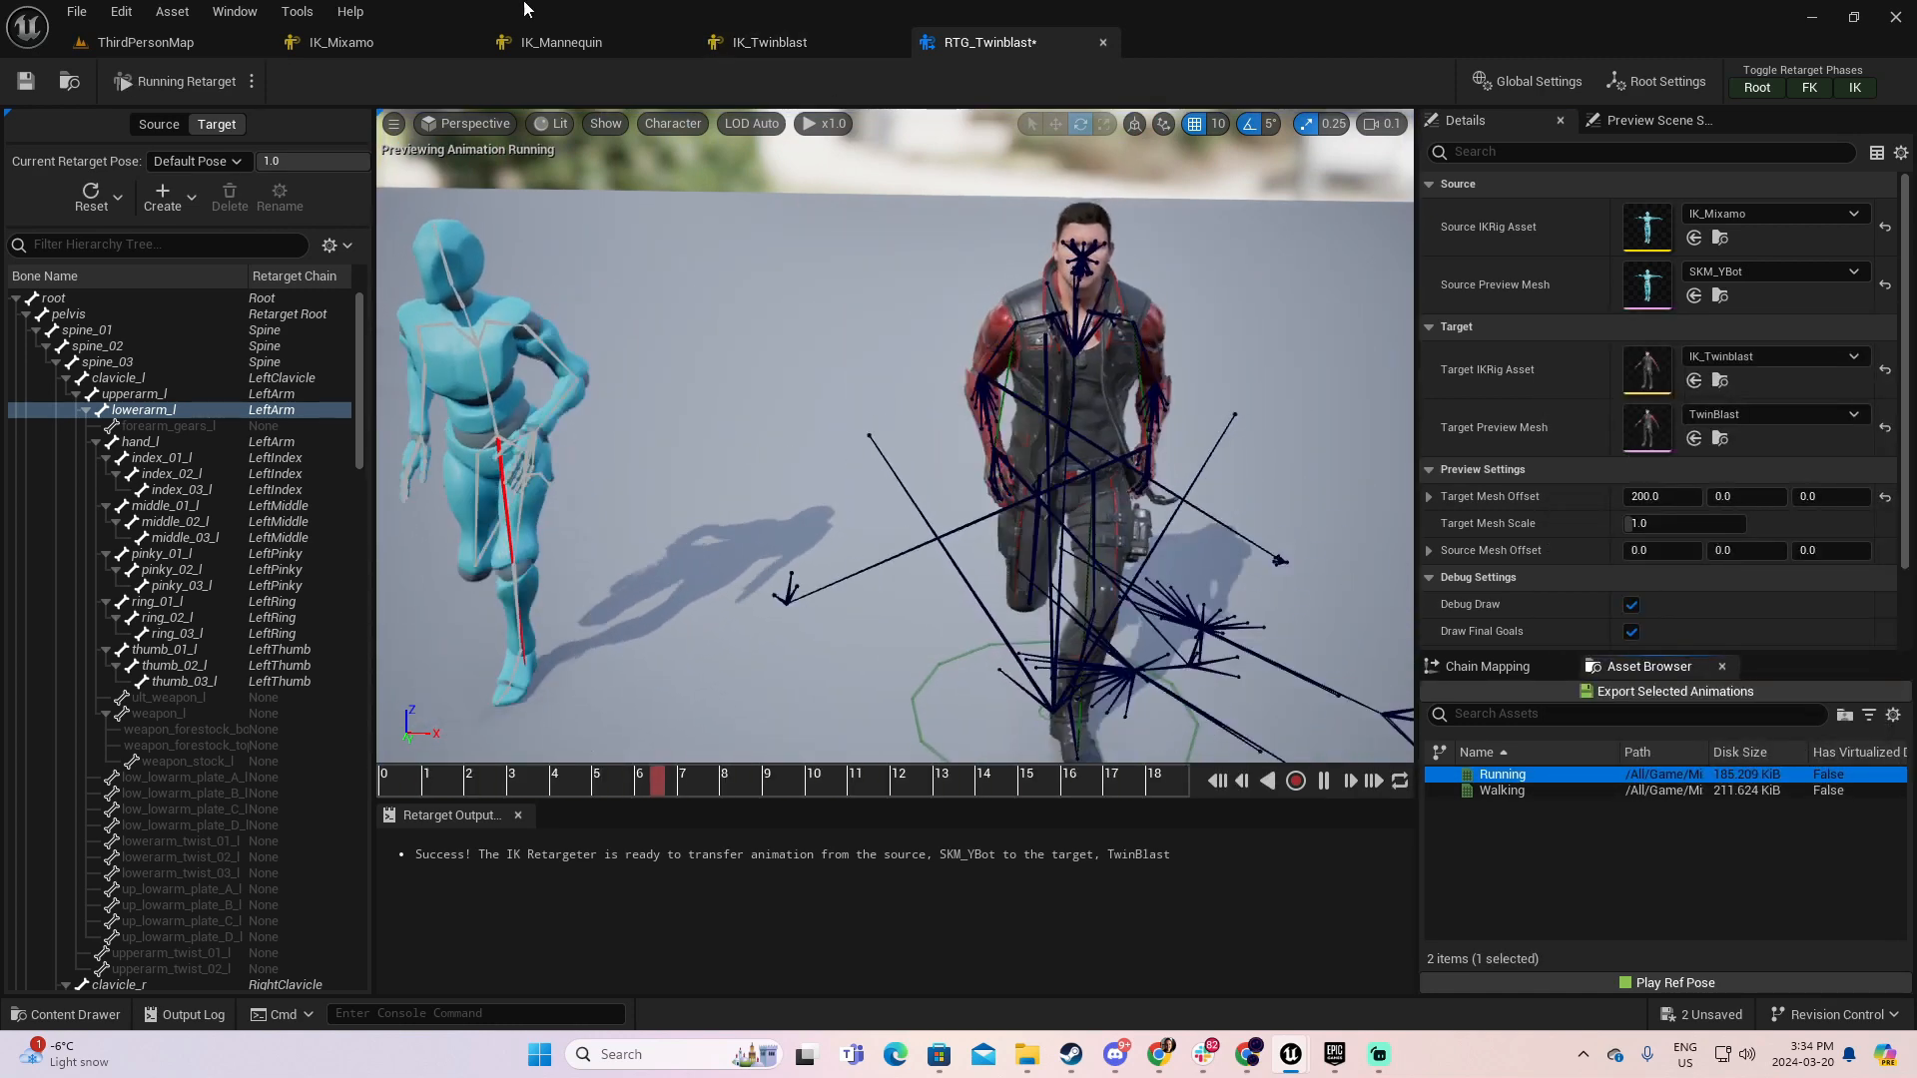
{"action": "left_click", "coordinate": [671, 124]}
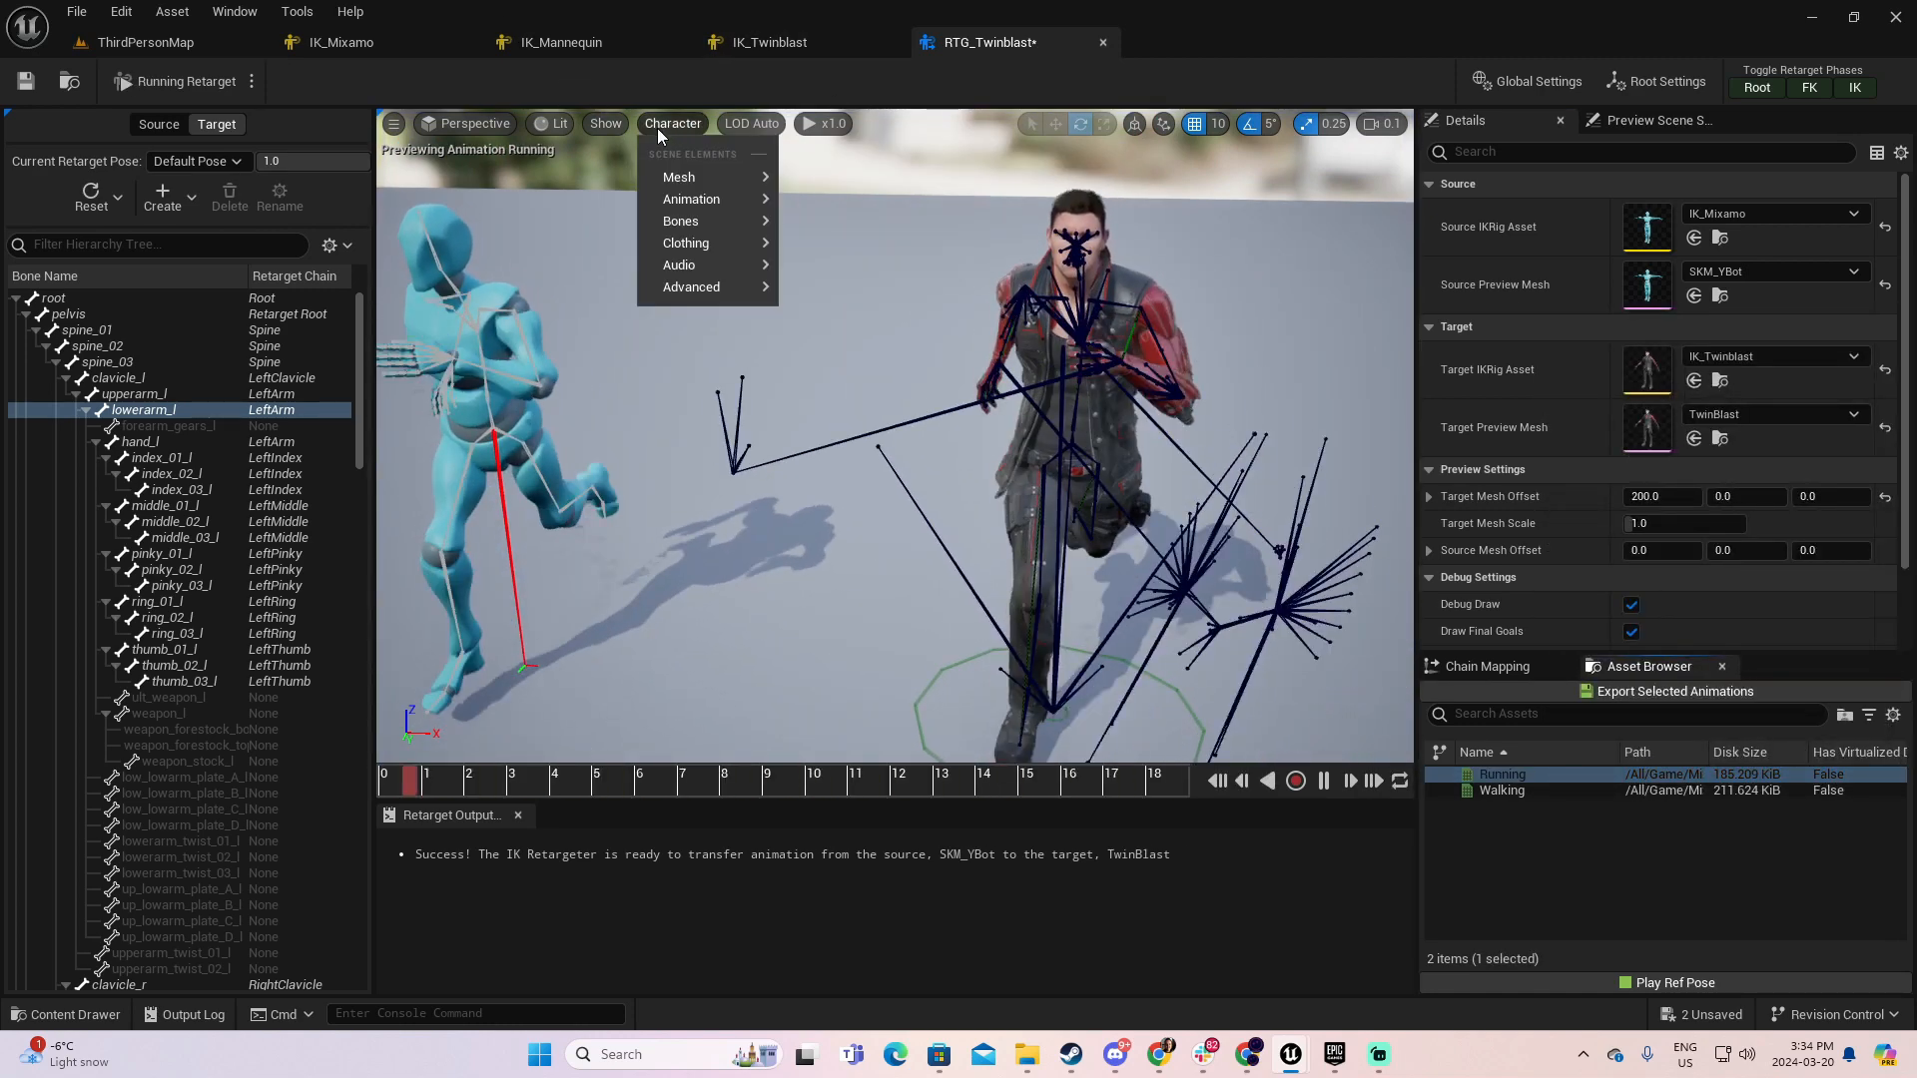
{"action": "mouse_move", "coordinate": [711, 223]}
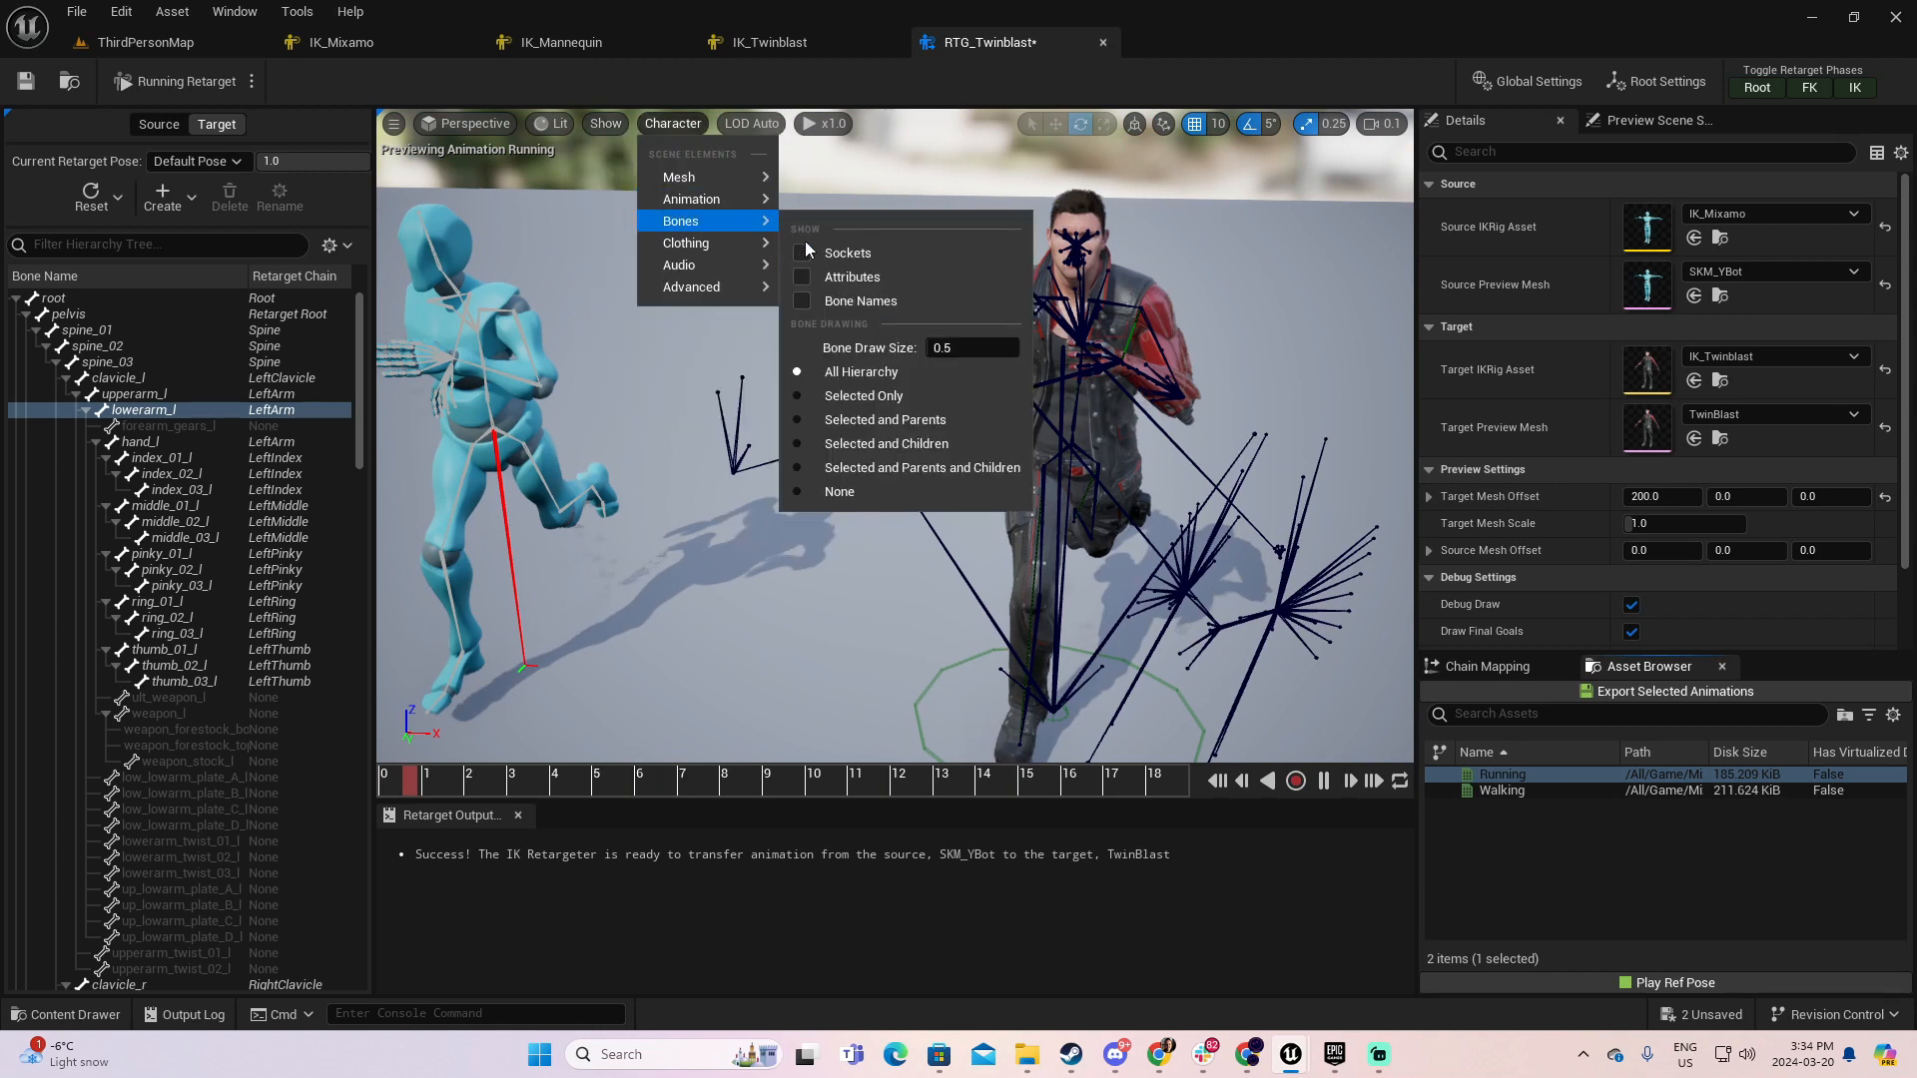
{"action": "left_click", "coordinate": [843, 499]}
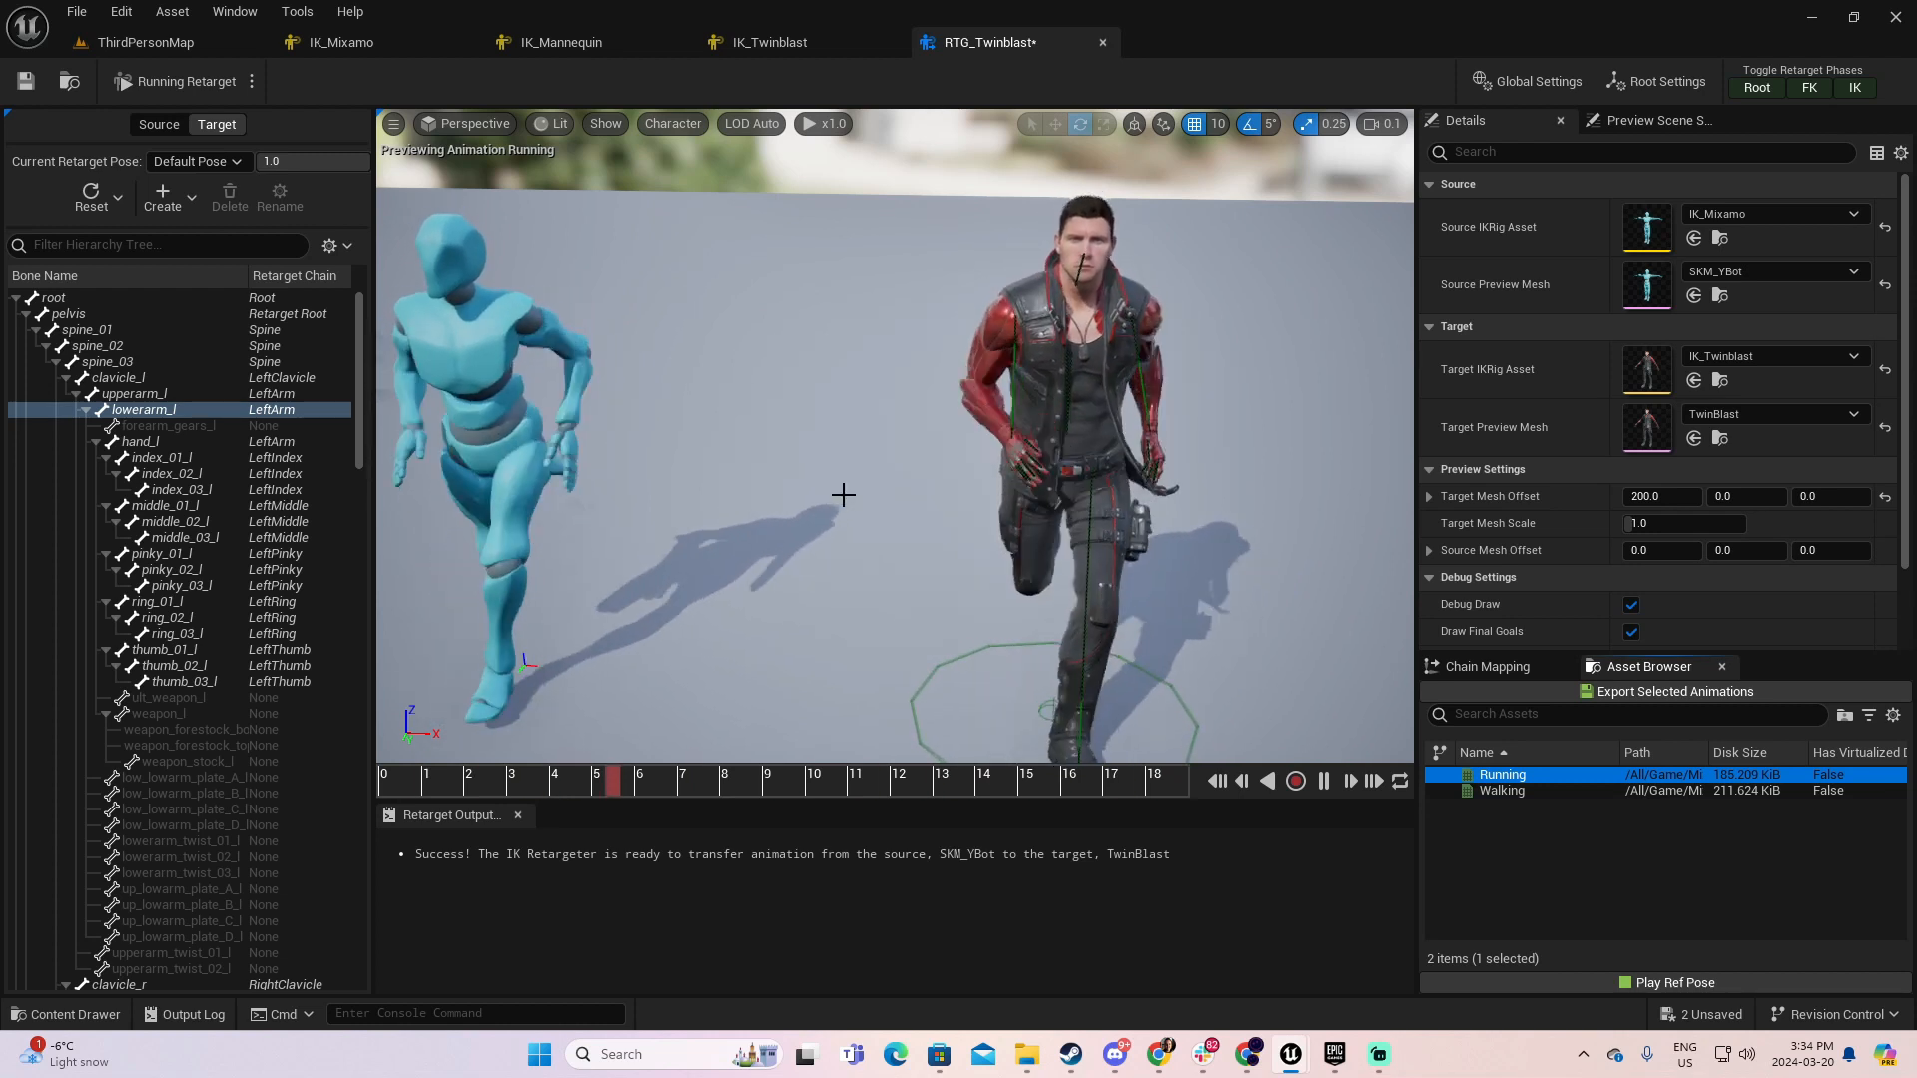
- Pause the Running preview and inspect the target character's hands and arms up close
{"action": "left_click", "coordinate": [1323, 781]}
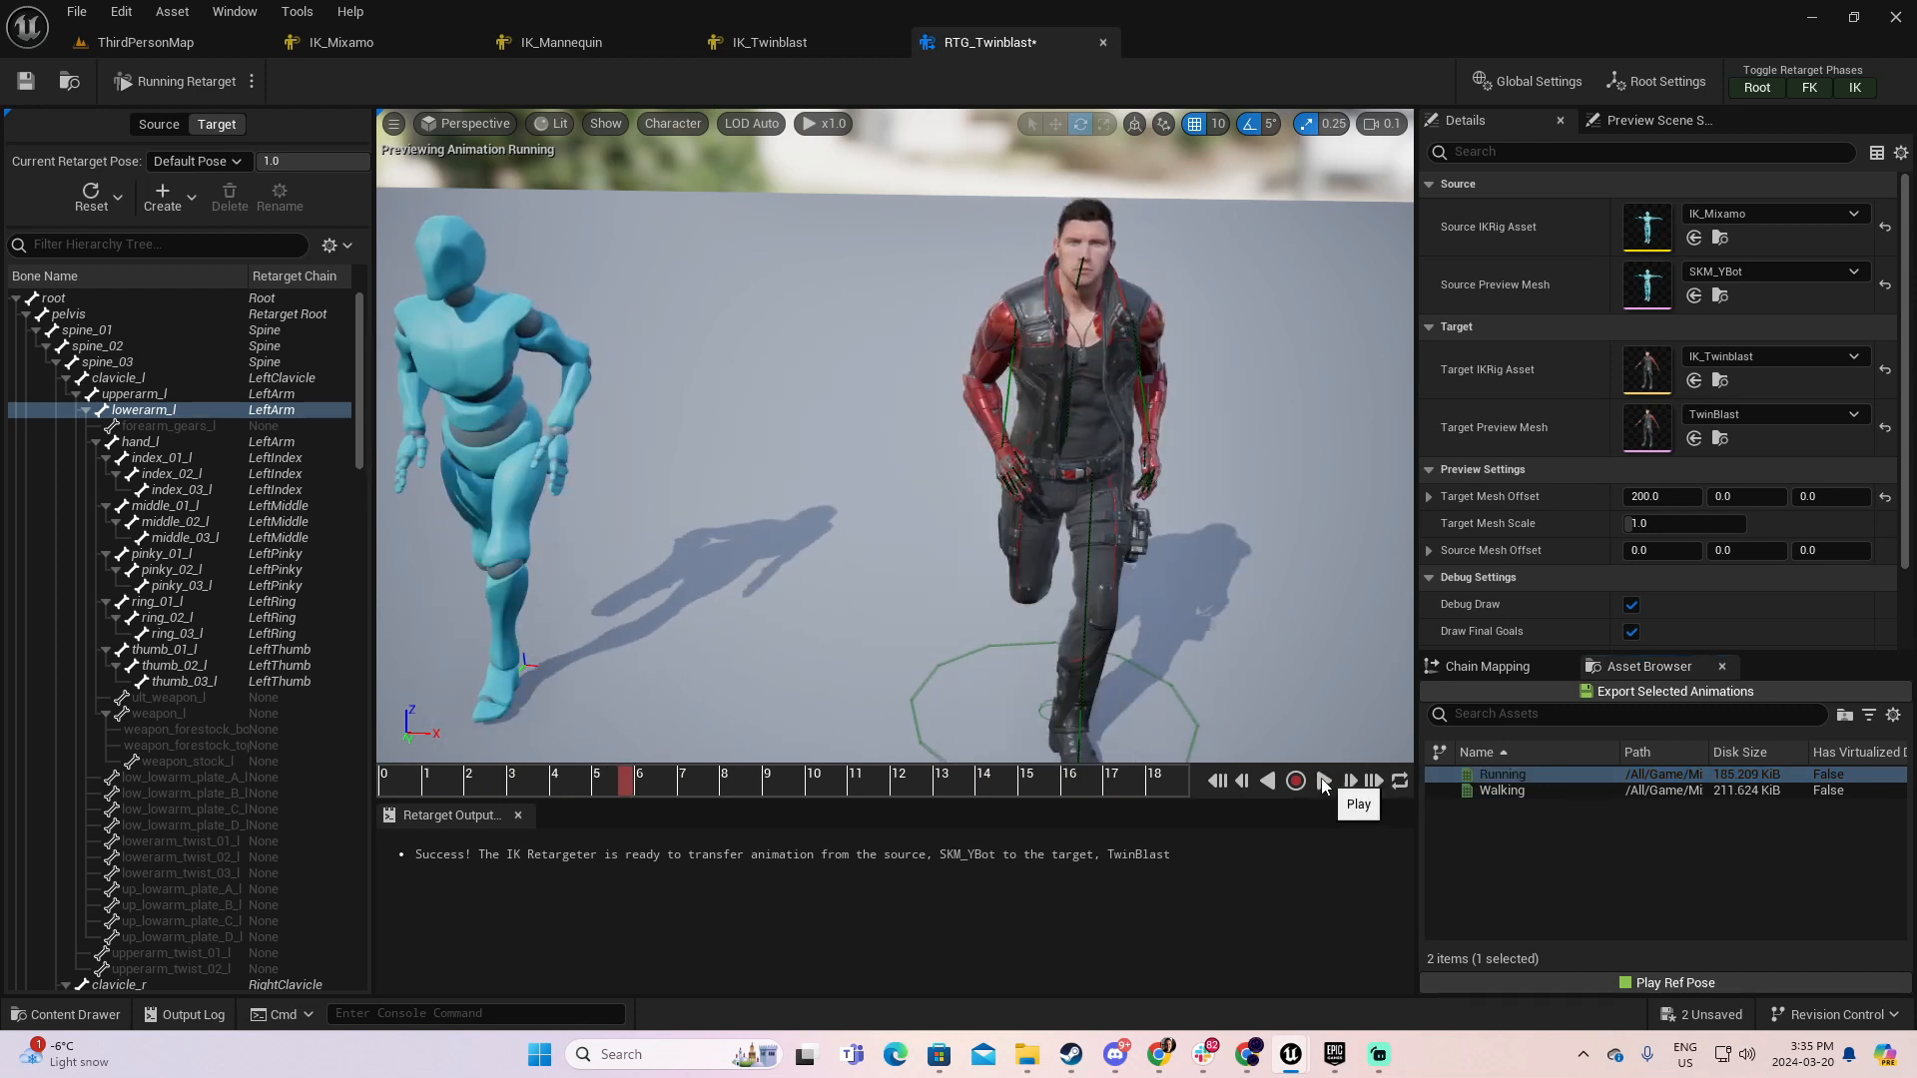
{"action": "right_click_drag", "start_coordinate": [895, 436], "coordinate": [922, 464]}
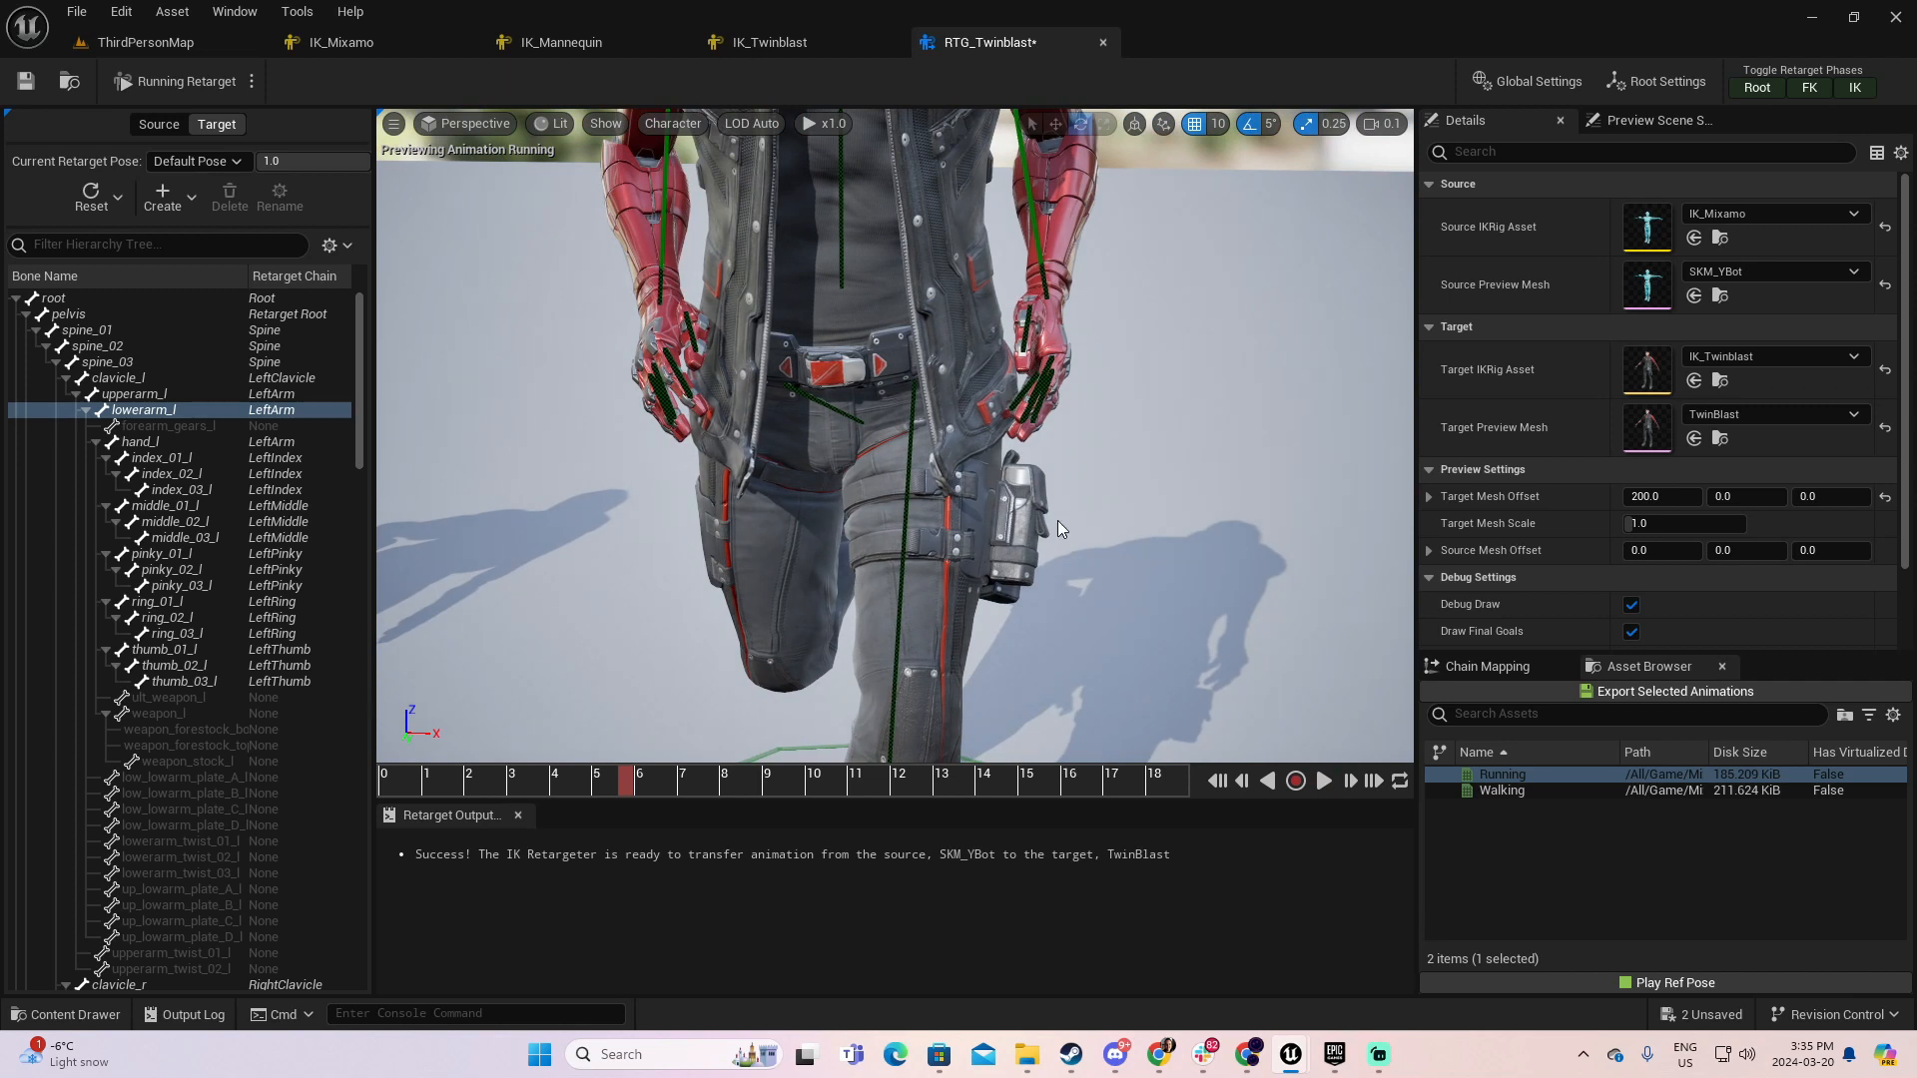
{"action": "right_click_drag", "start_coordinate": [1120, 431], "coordinate": [1070, 389]}
{"action": "mouse_move", "coordinate": [1107, 488]}
{"action": "right_mouse_down"}
{"action": "mouse_move", "coordinate": [988, 481]}
{"action": "mouse_move", "coordinate": [1107, 489]}
{"action": "right_mouse_up"}
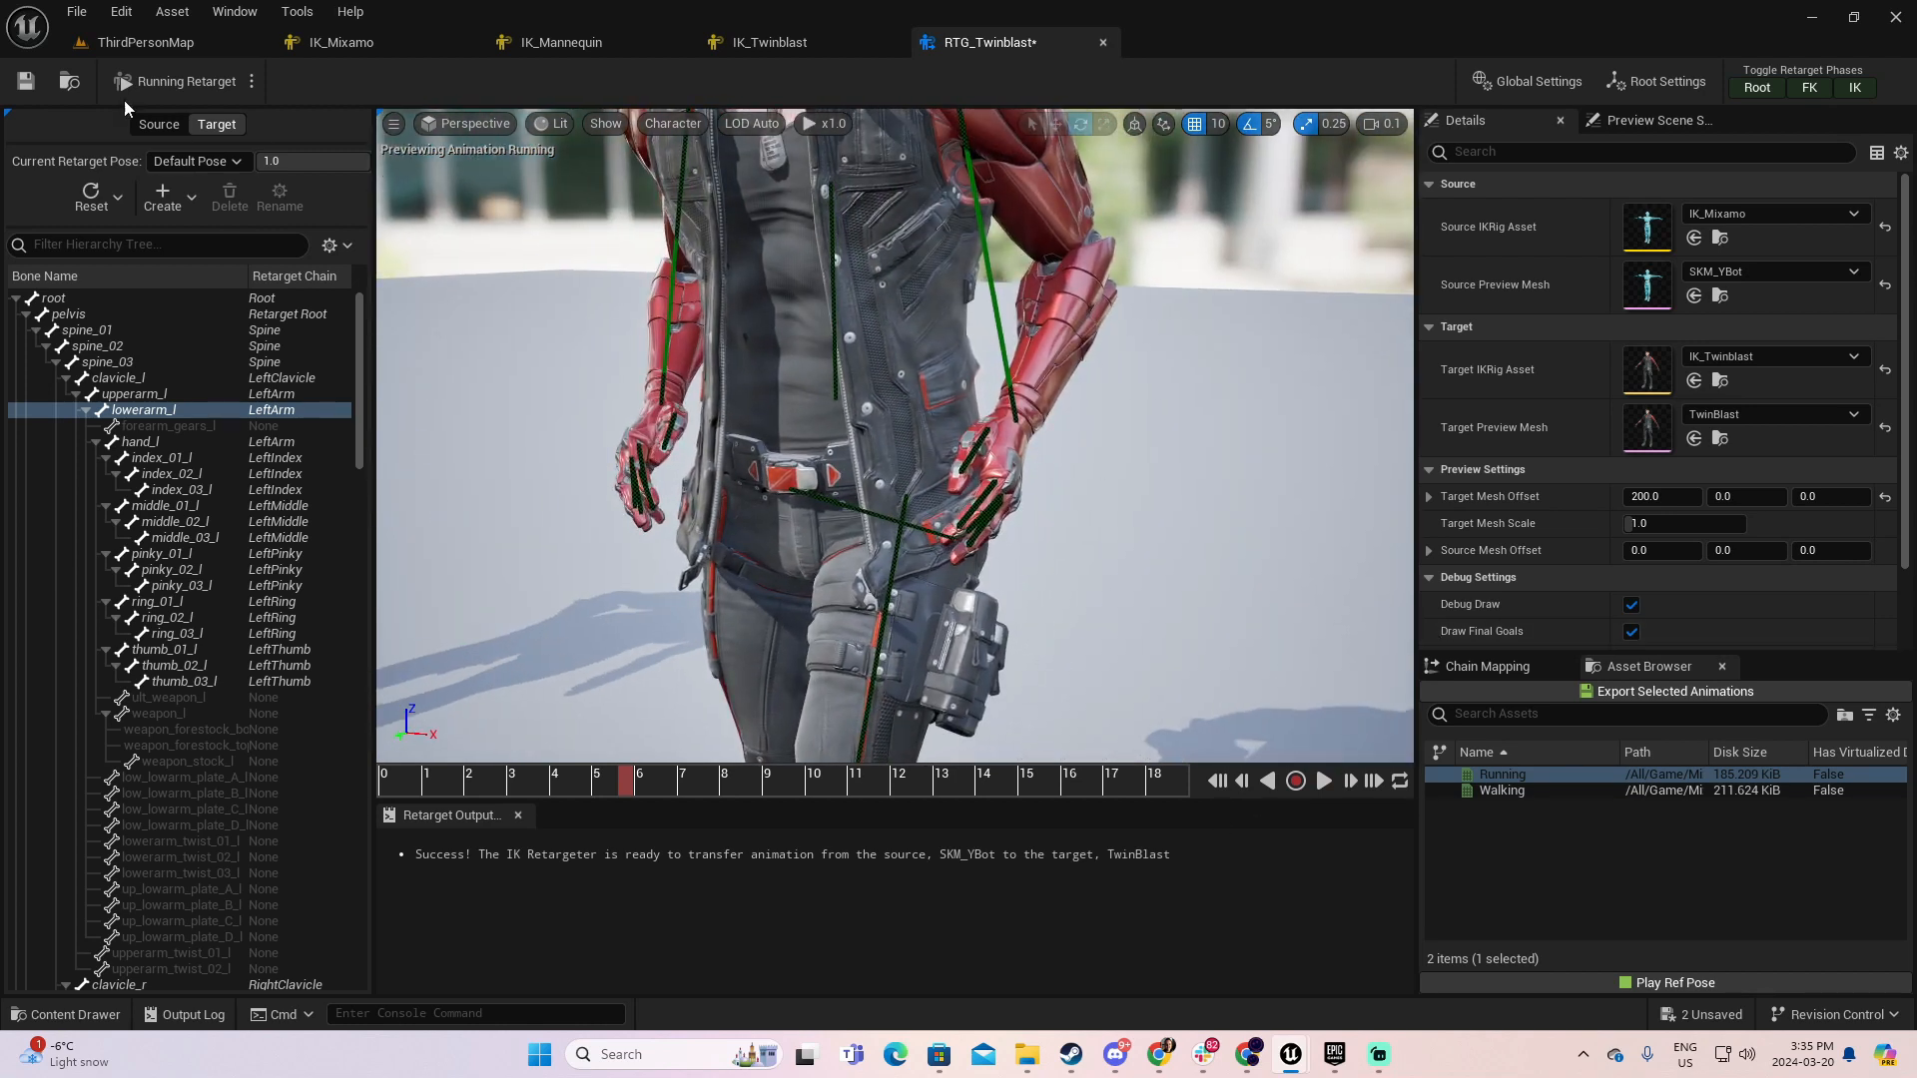
- Switch to editing the retarget pose and set the target mesh offset to 0 in X to overlap the characters' left hands
{"action": "left_click", "coordinate": [173, 84]}
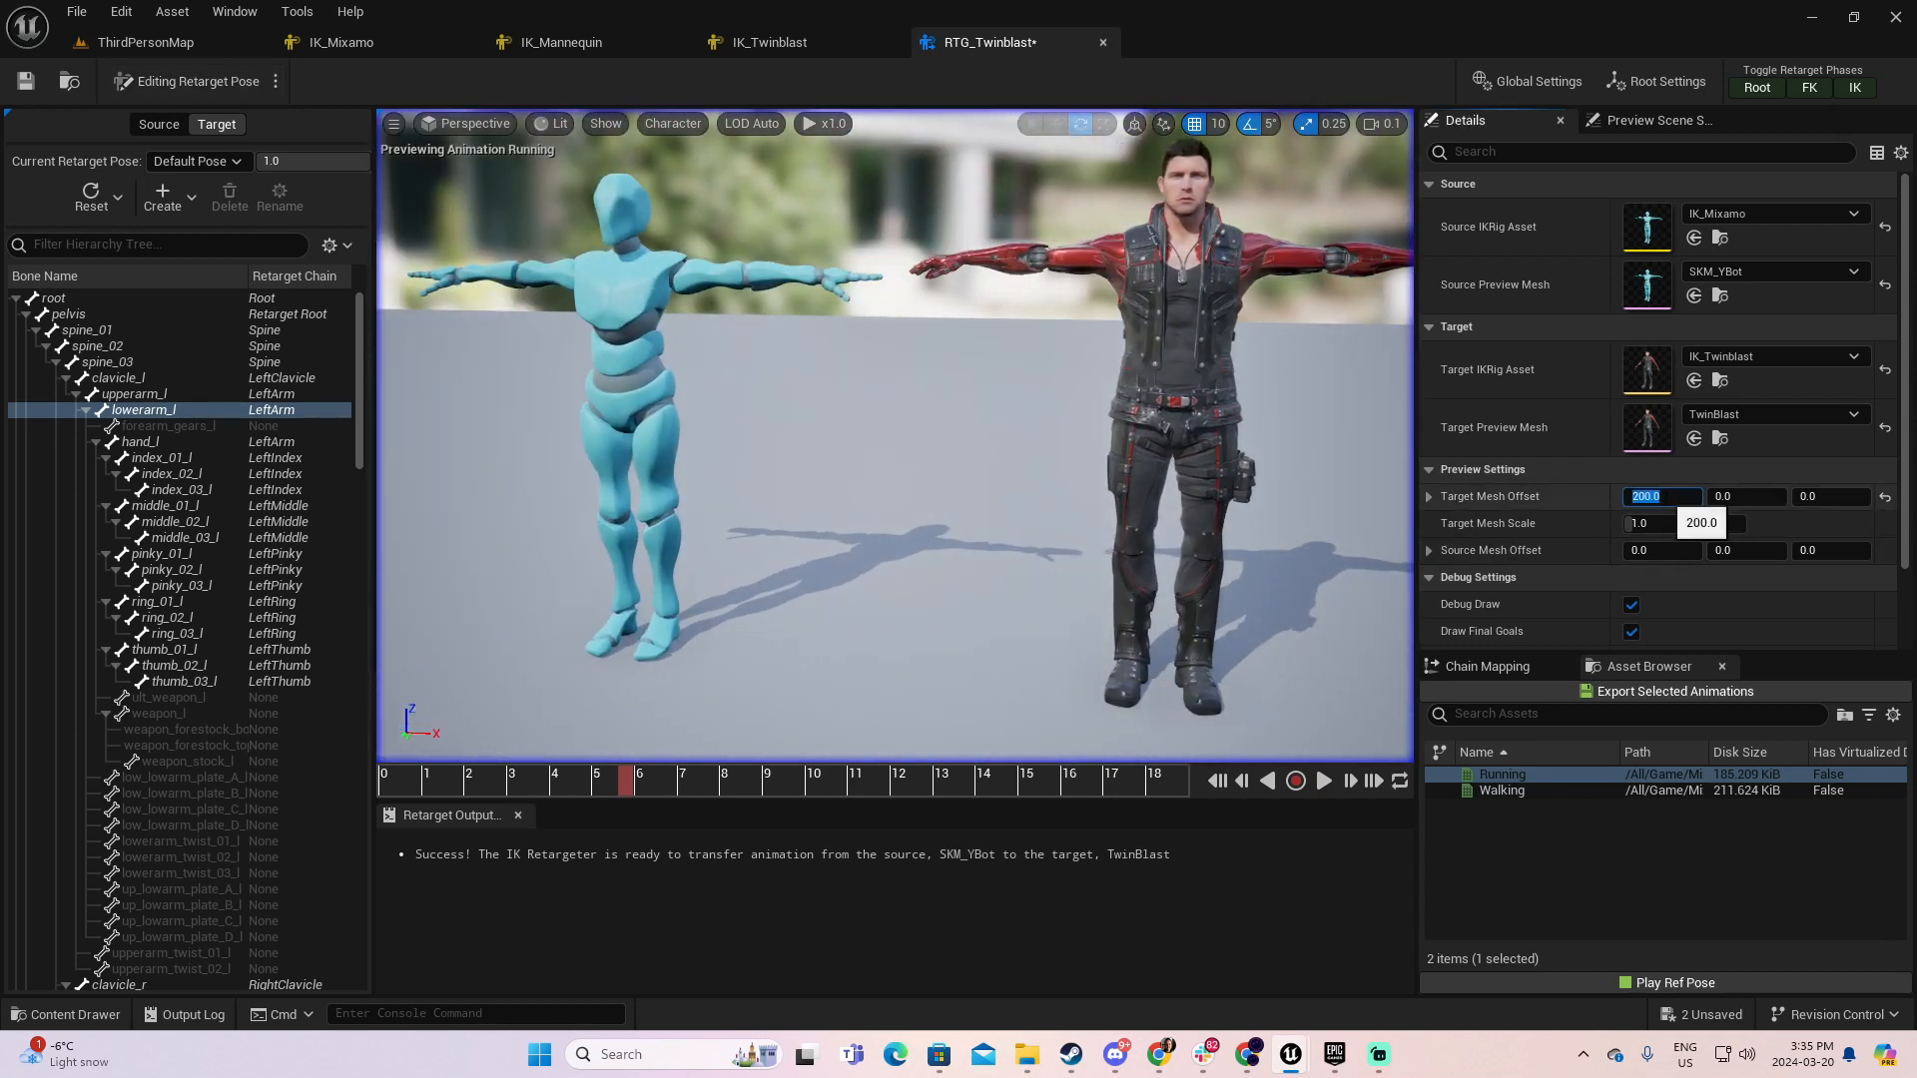
{"action": "type", "text": "0"}
{"action": "key", "text": "Return"}
{"action": "key", "text": "w"}
{"action": "right_click_drag", "start_coordinate": [716, 443], "coordinate": [924, 282]}
{"action": "key", "text": "s"}
{"action": "key", "text": "a"}
{"action": "key", "text": "a"}
{"action": "key", "text": "w"}
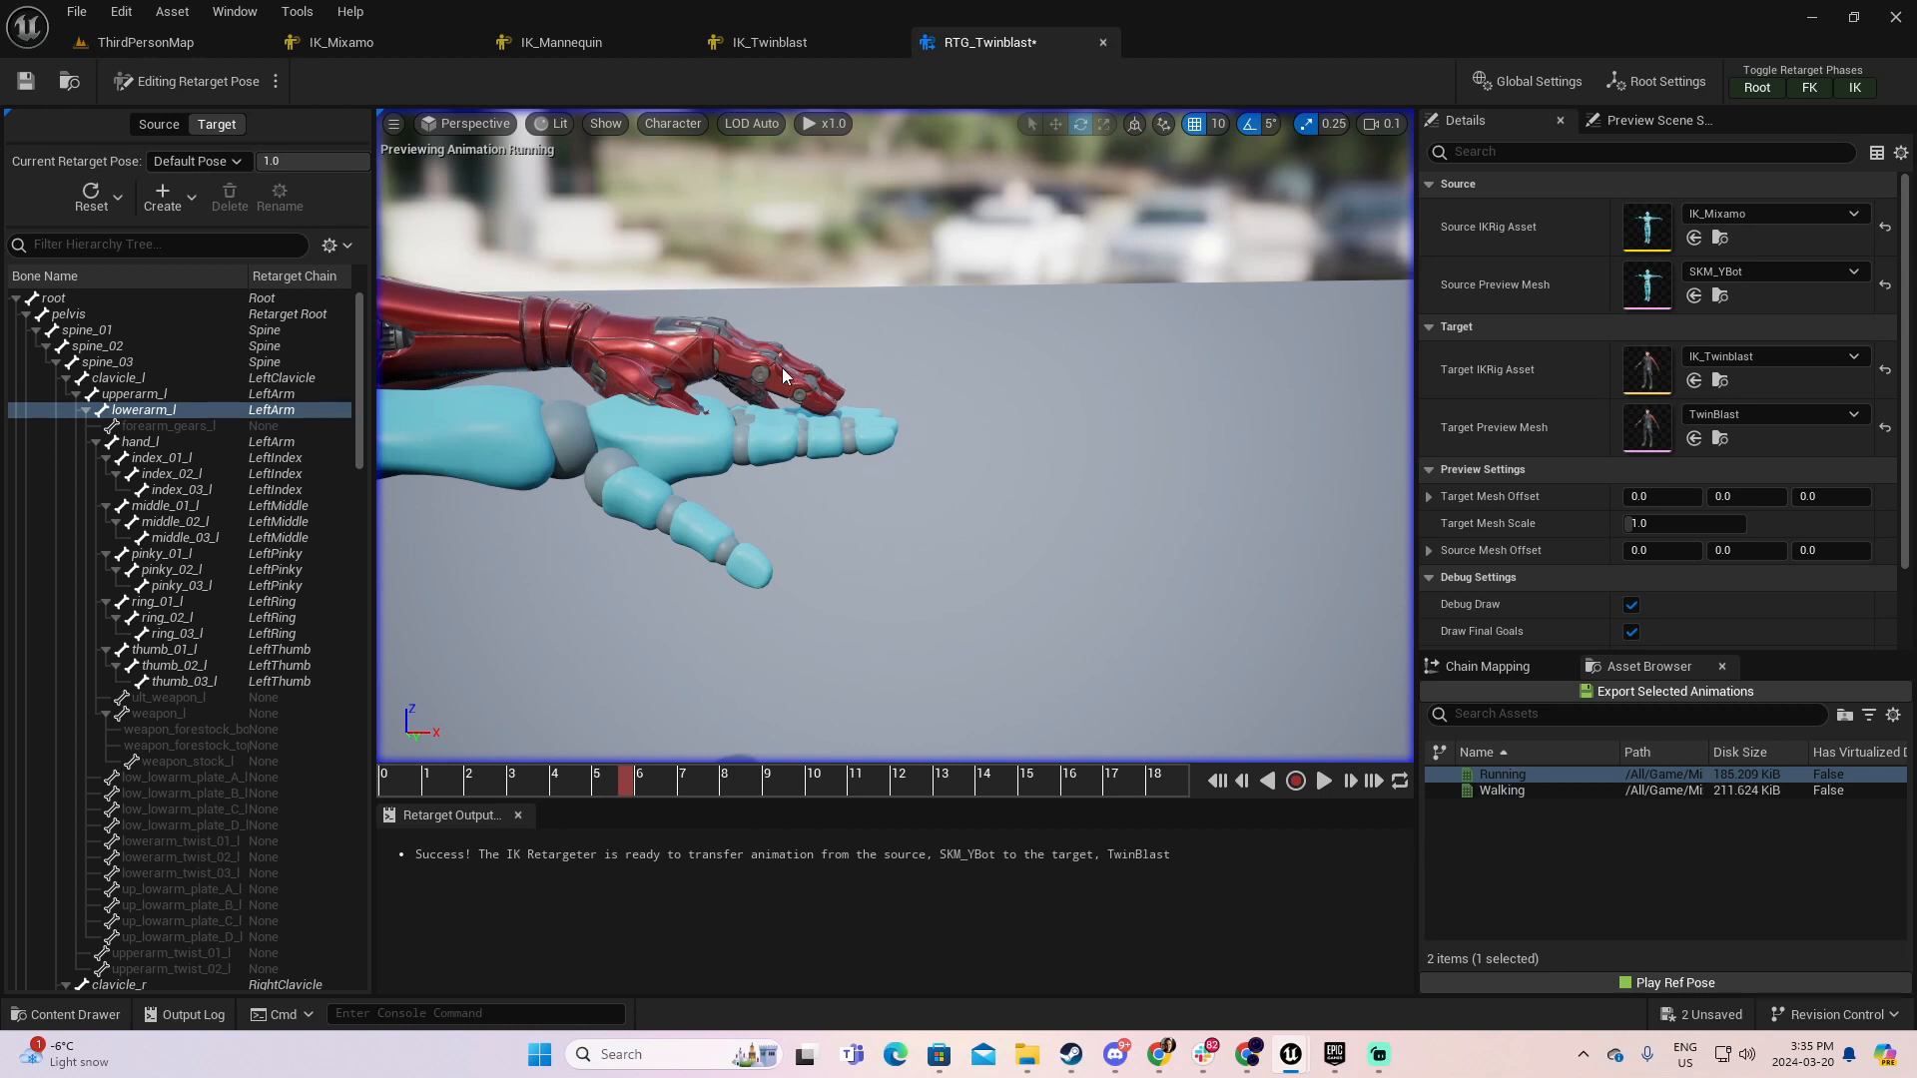
- Set the viewport bone drawing to All Hierarchy
{"action": "left_click", "coordinate": [276, 84]}
{"action": "left_click", "coordinate": [349, 136]}
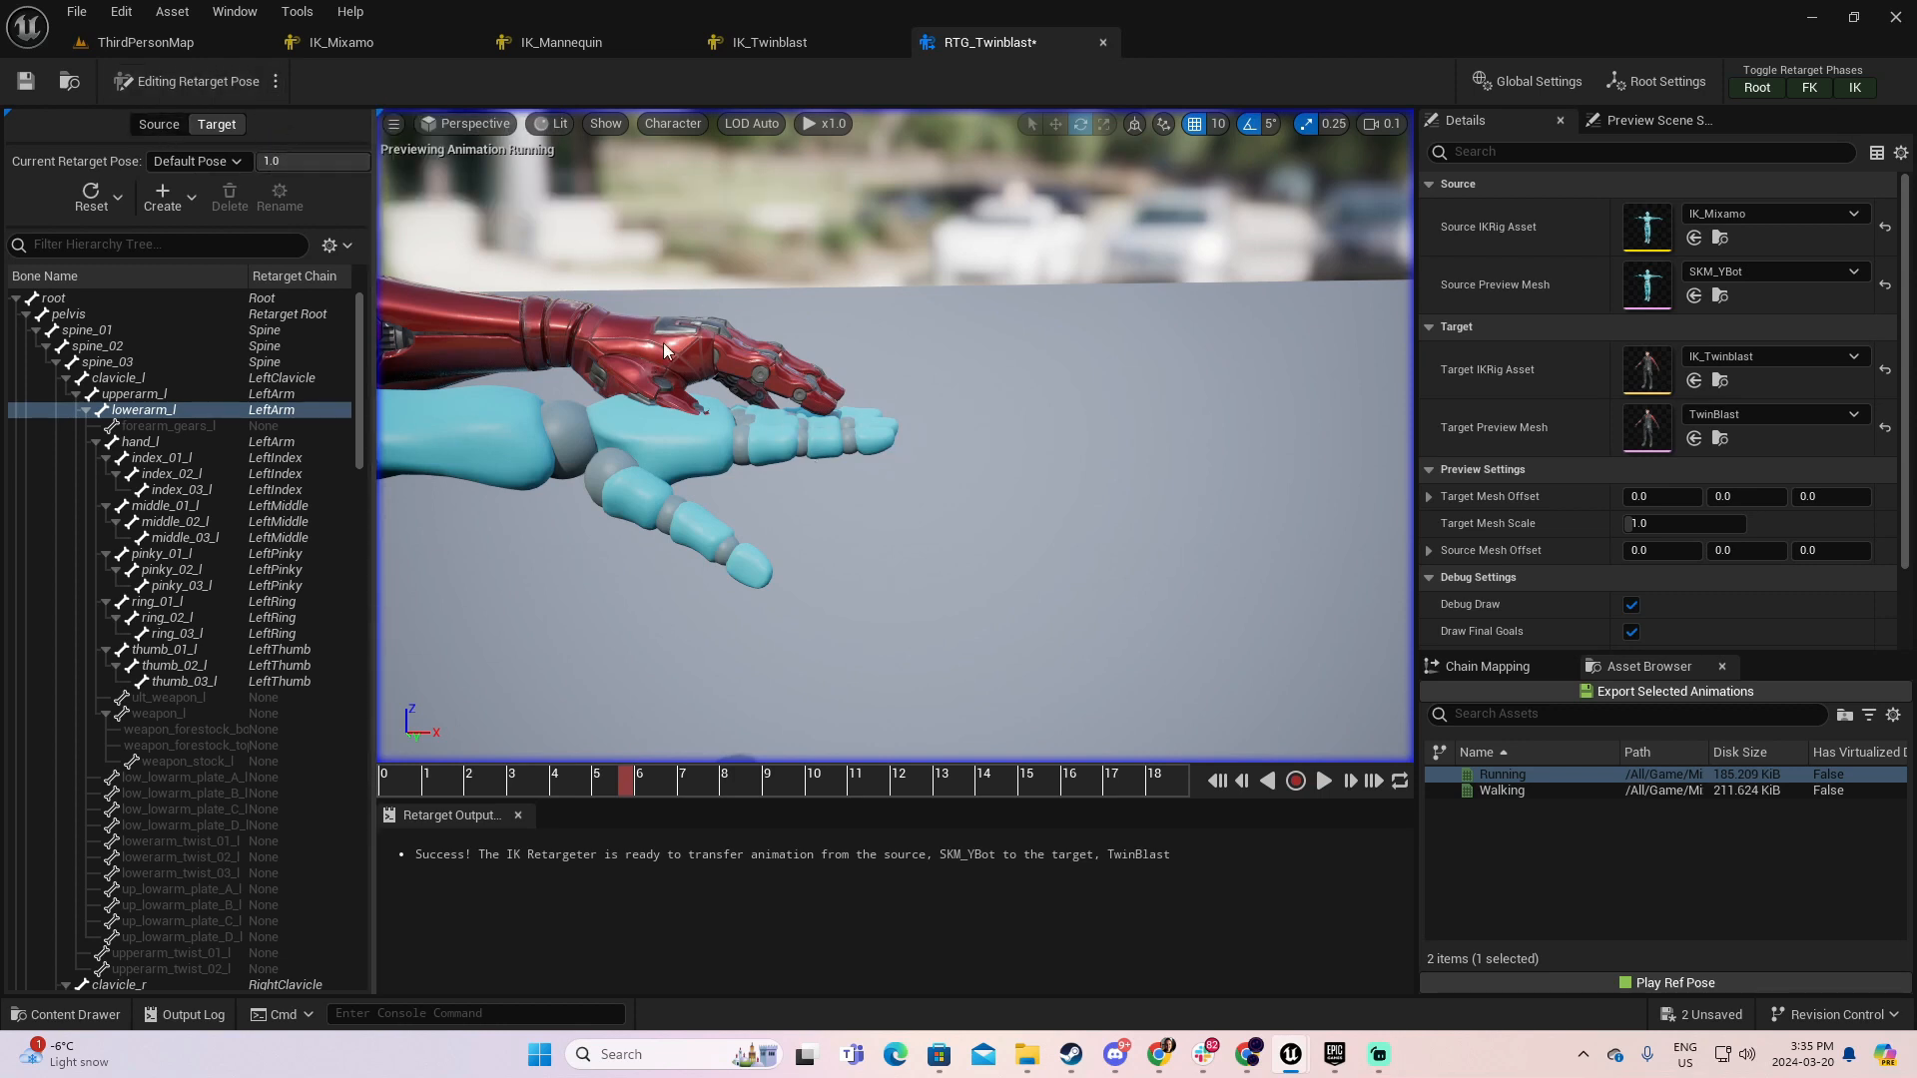
{"action": "left_click", "coordinate": [664, 124]}
{"action": "mouse_move", "coordinate": [717, 248]}
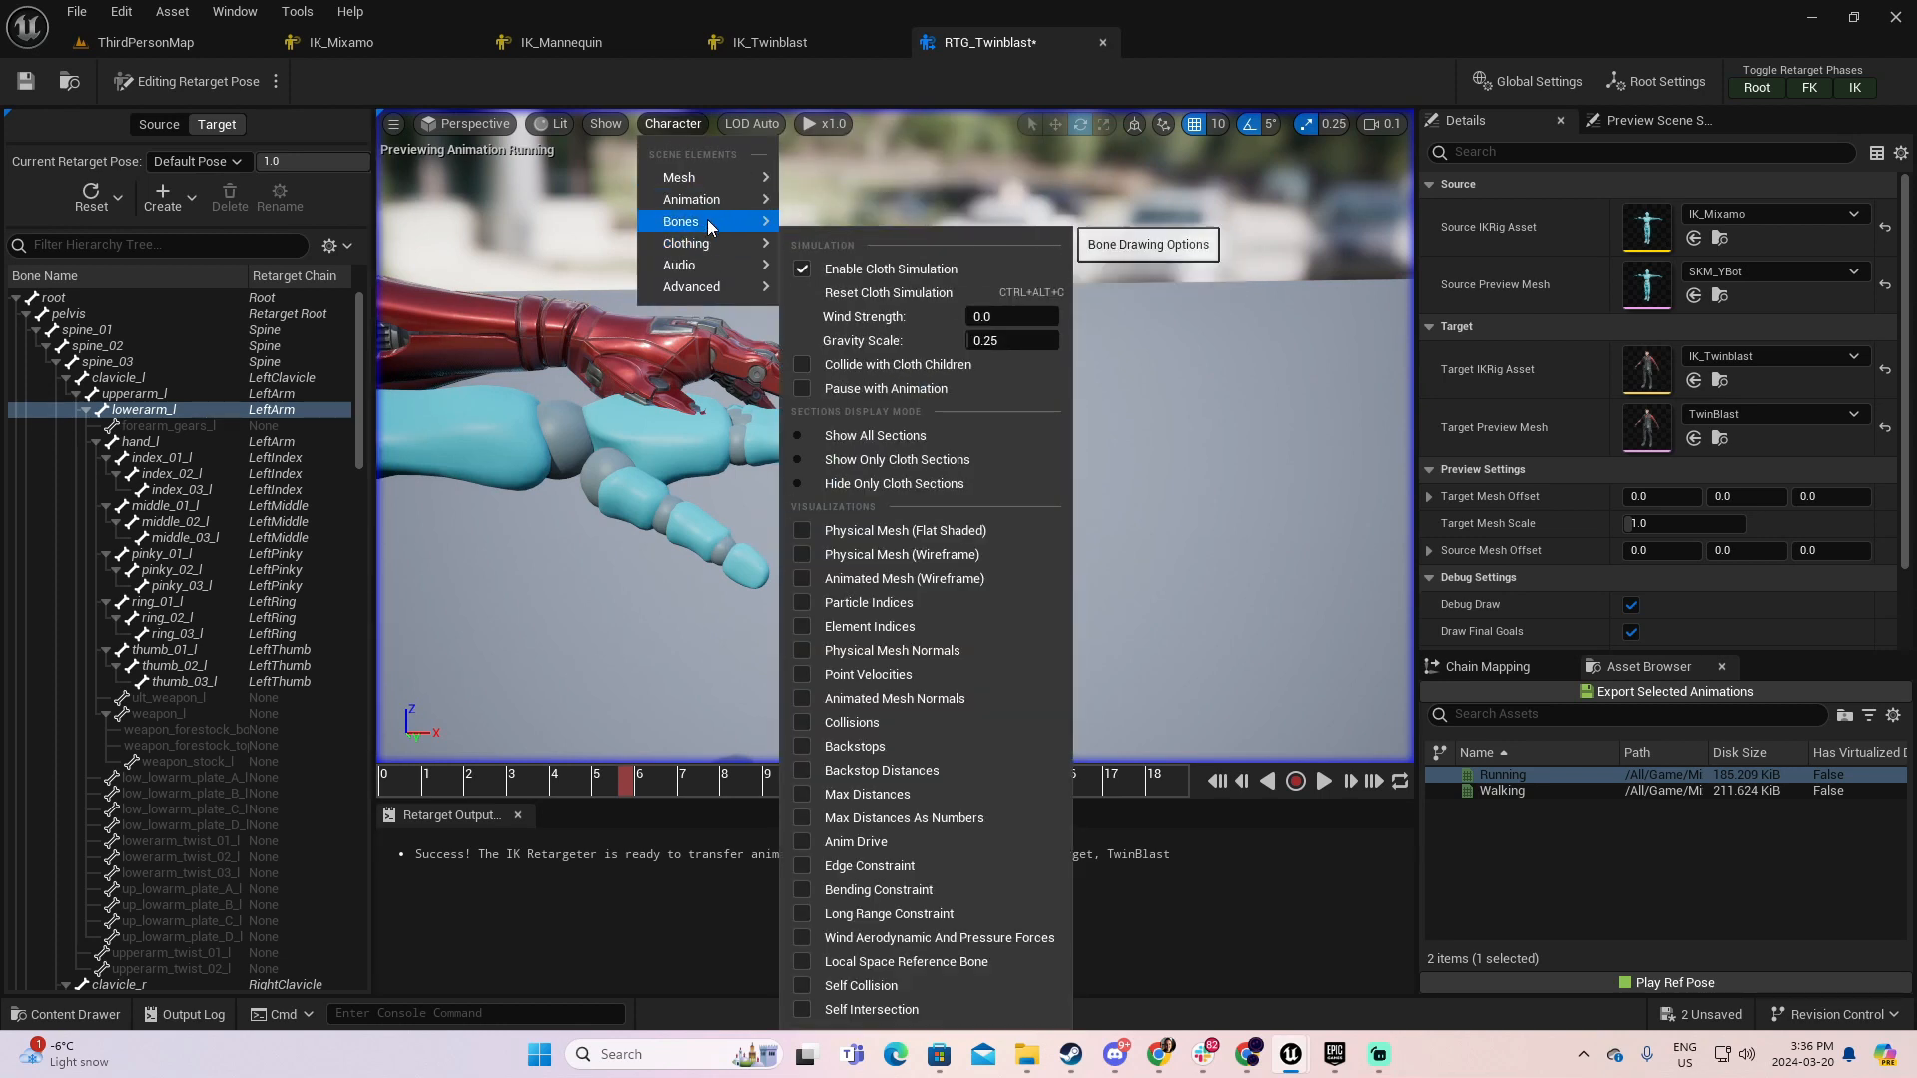
{"action": "left_click", "coordinate": [851, 369]}
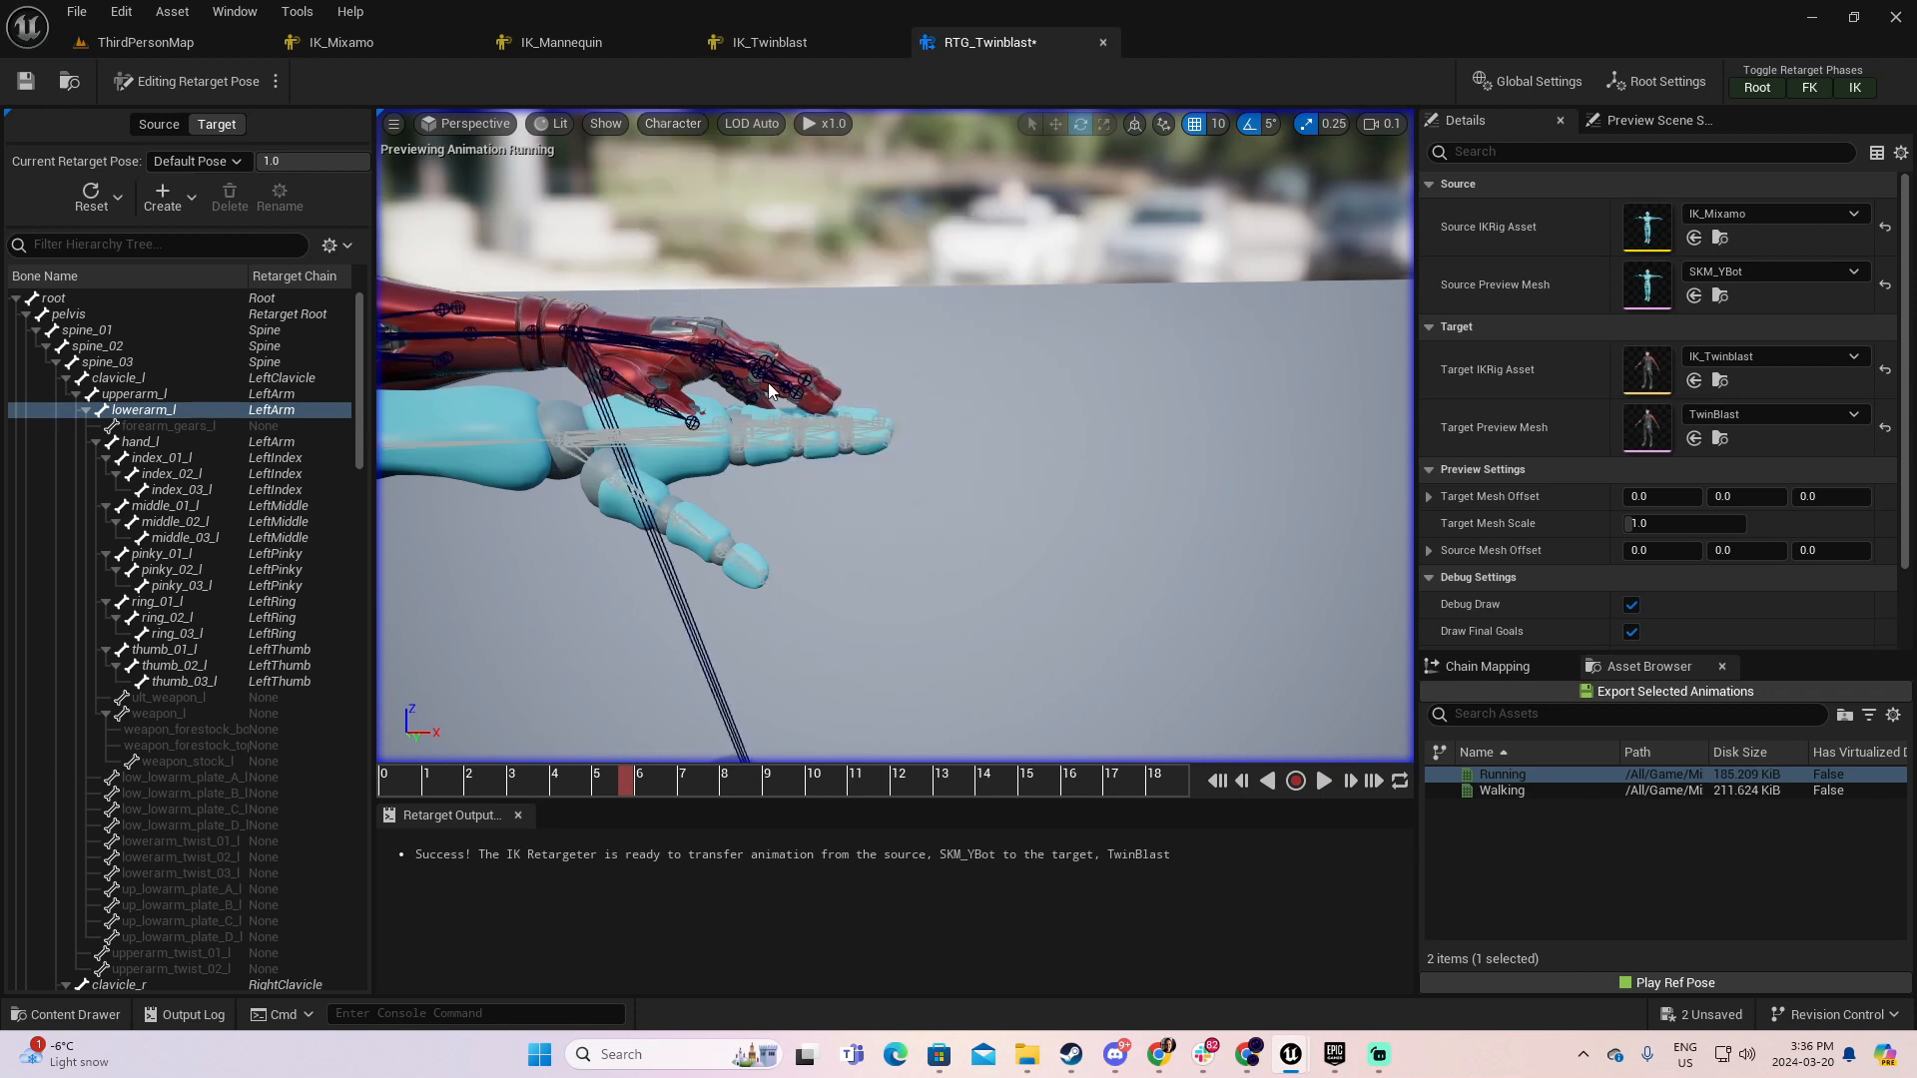
- Rotate the target's index_01_l bone to 25° about Z
{"action": "right_click_drag", "start_coordinate": [722, 375], "coordinate": [715, 350]}
{"action": "left_click", "coordinate": [895, 377]}
{"action": "right_click_drag", "start_coordinate": [933, 368], "coordinate": [814, 373]}
{"action": "right_click_drag", "start_coordinate": [1148, 379], "coordinate": [1190, 398]}
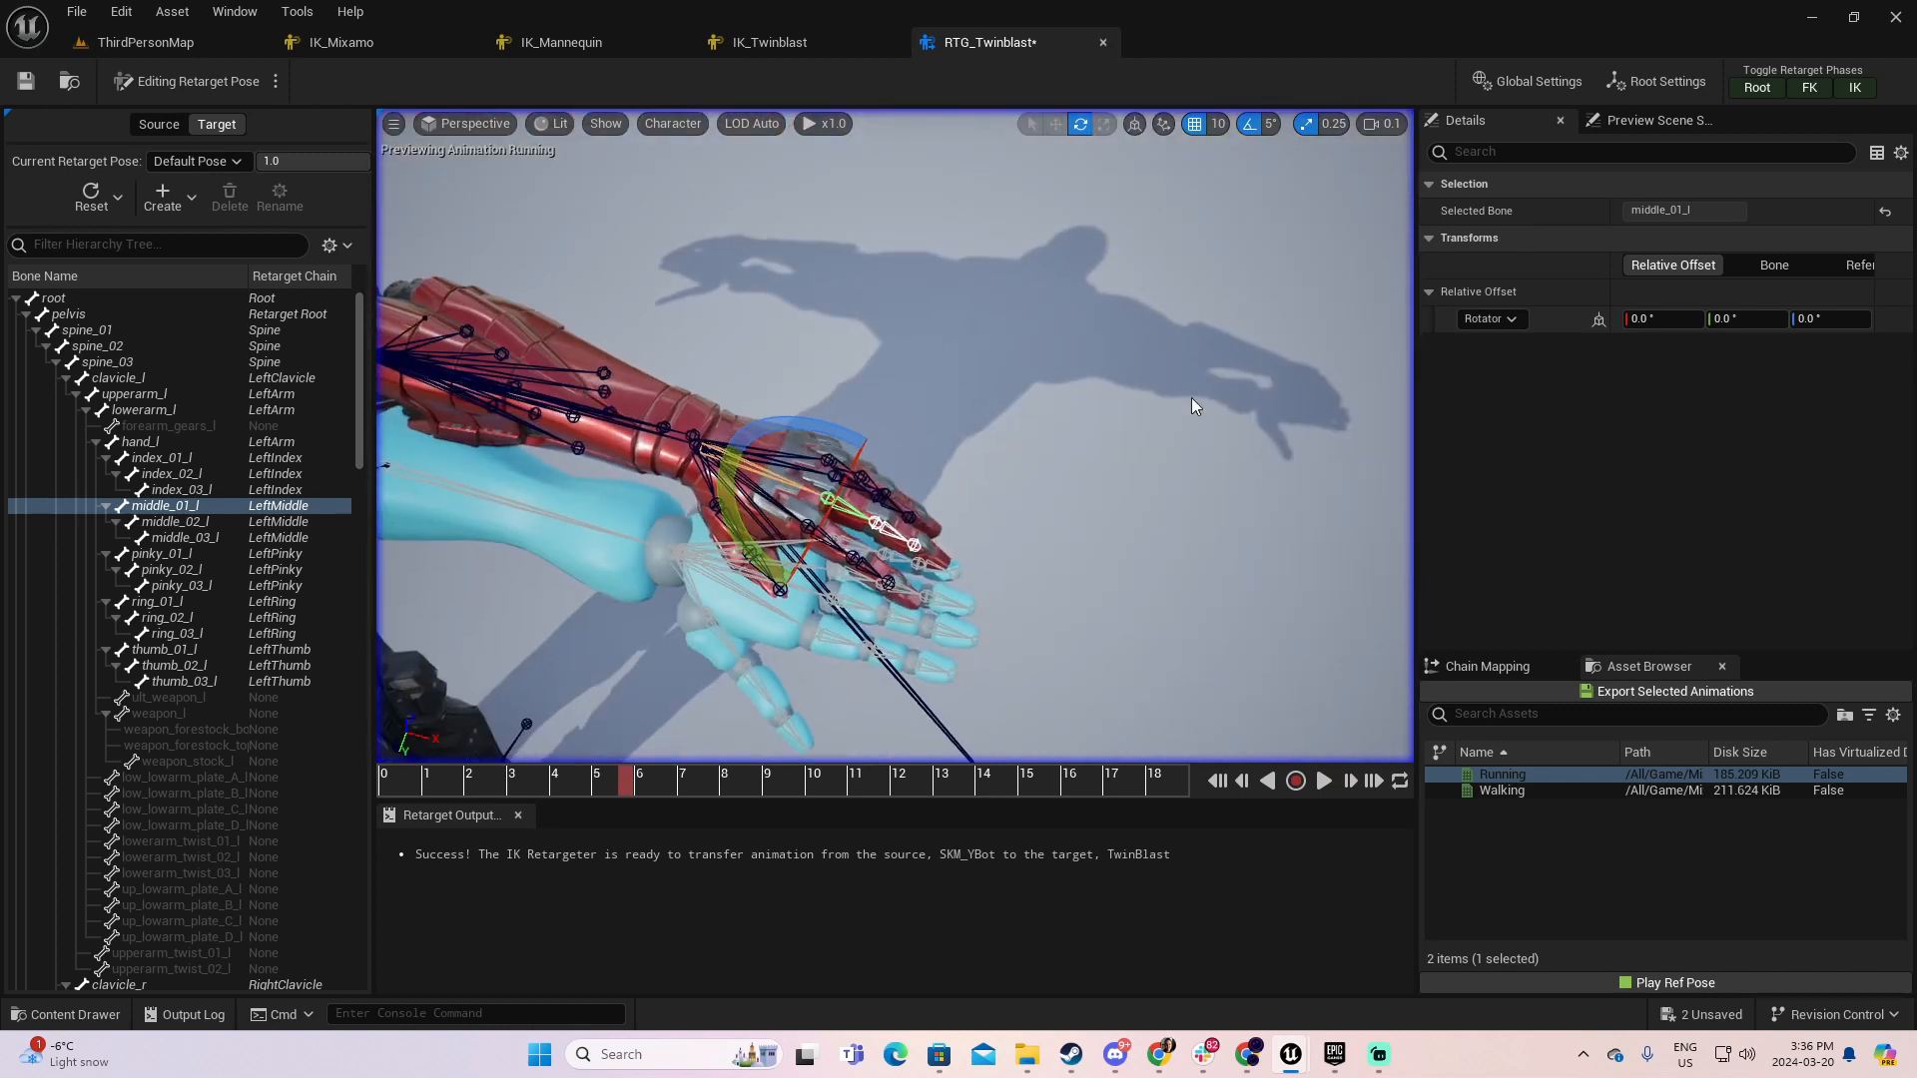
{"action": "left_click", "coordinate": [807, 530]}
{"action": "right_click_drag", "start_coordinate": [1016, 512], "coordinate": [945, 404]}
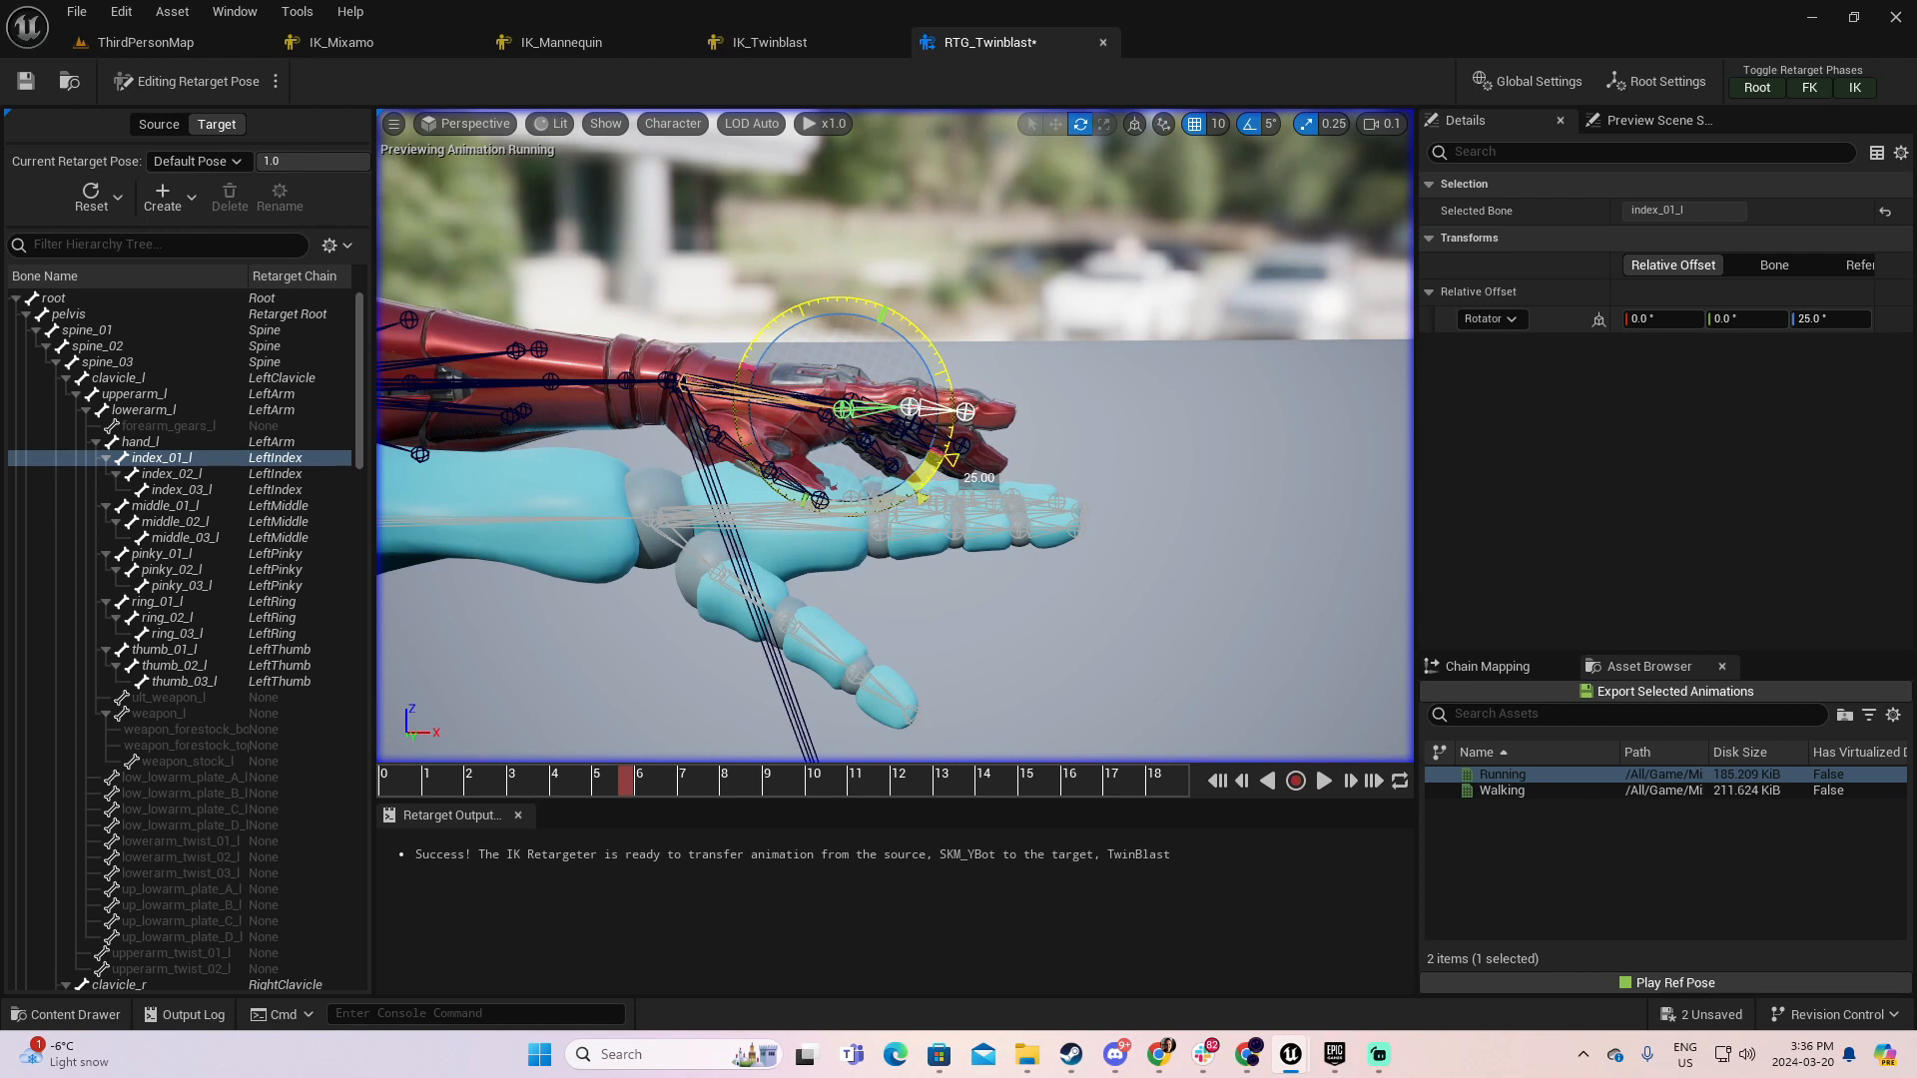
- Rotate the target's middle_01_l bone to 20° about Z
{"action": "mouse_move", "coordinate": [1009, 407]}
{"action": "right_mouse_down"}
{"action": "mouse_move", "coordinate": [794, 425]}
{"action": "mouse_move", "coordinate": [938, 410]}
{"action": "mouse_move", "coordinate": [899, 519]}
{"action": "mouse_move", "coordinate": [919, 619]}
{"action": "mouse_move", "coordinate": [959, 659]}
{"action": "mouse_move", "coordinate": [929, 569]}
{"action": "mouse_move", "coordinate": [1008, 407]}
{"action": "right_mouse_up"}
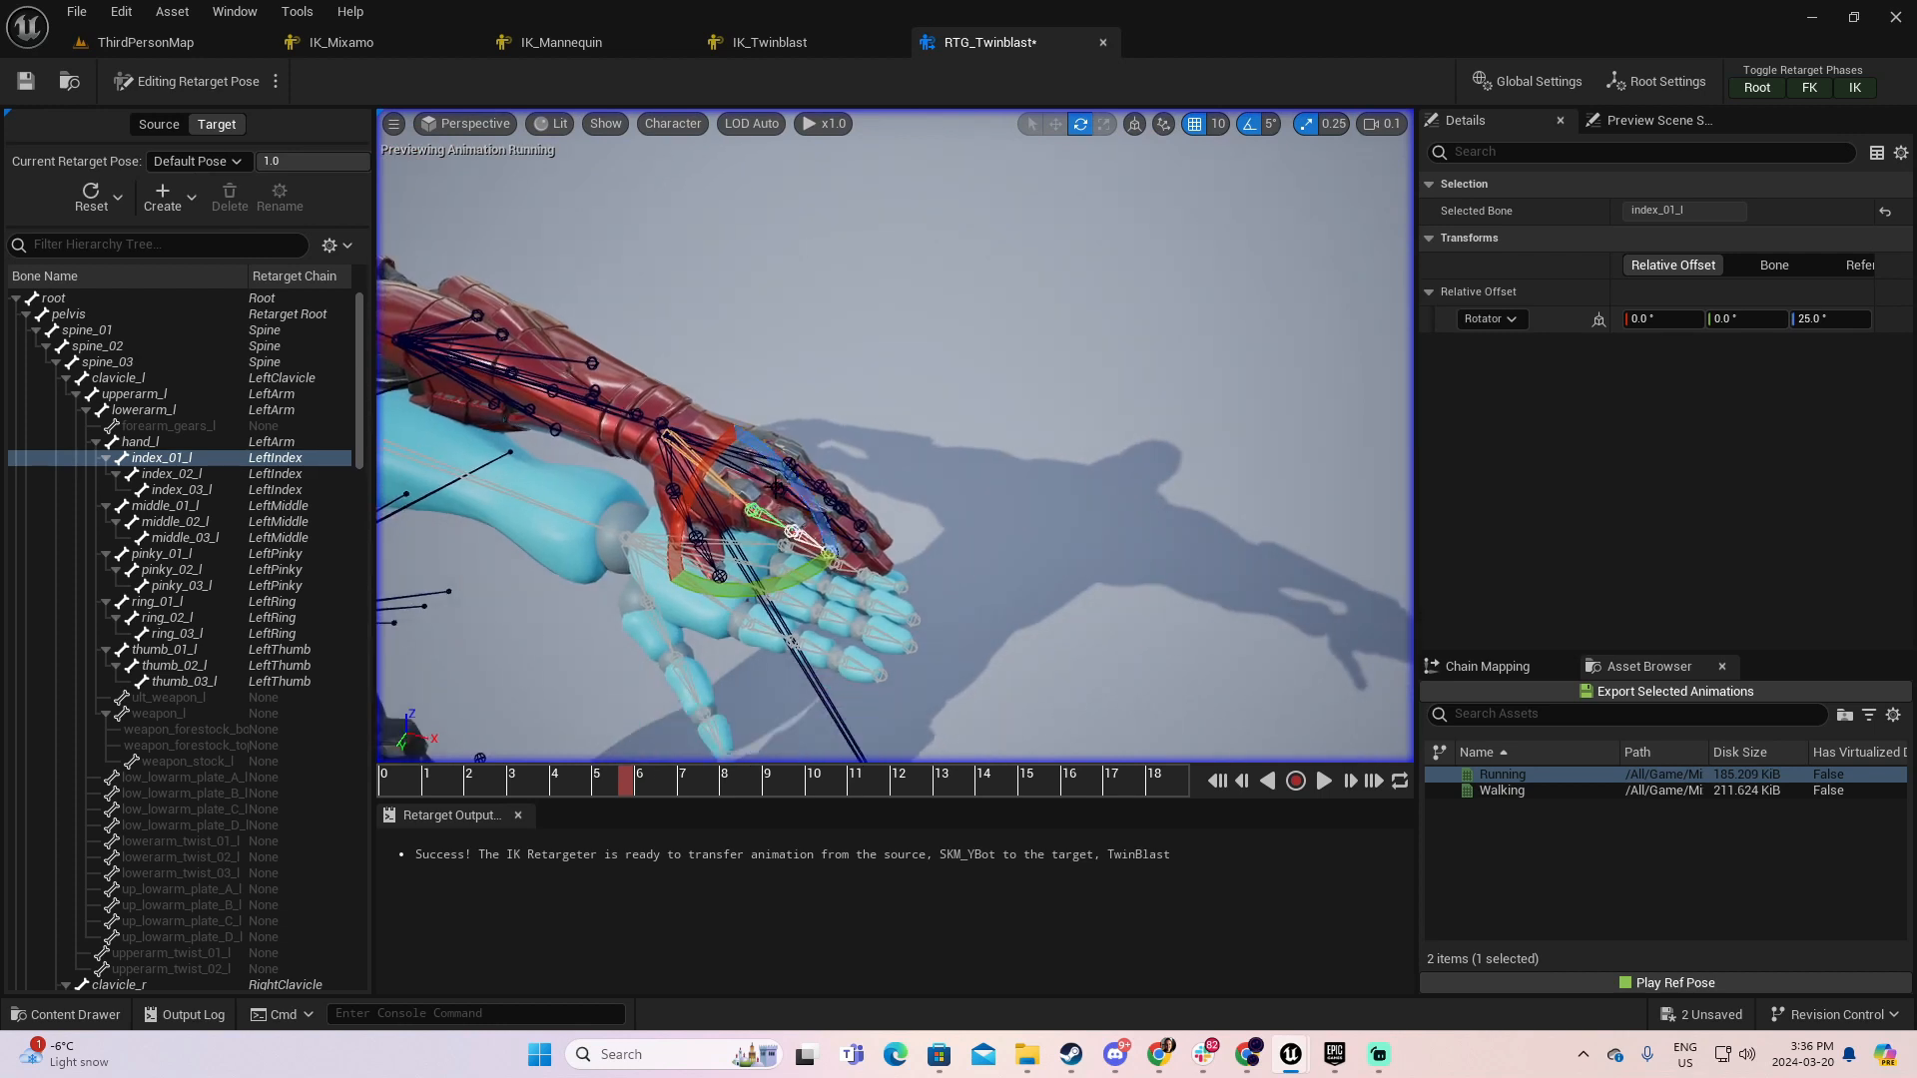
{"action": "left_click", "coordinate": [778, 487]}
{"action": "right_click_drag", "start_coordinate": [906, 446], "coordinate": [941, 451]}
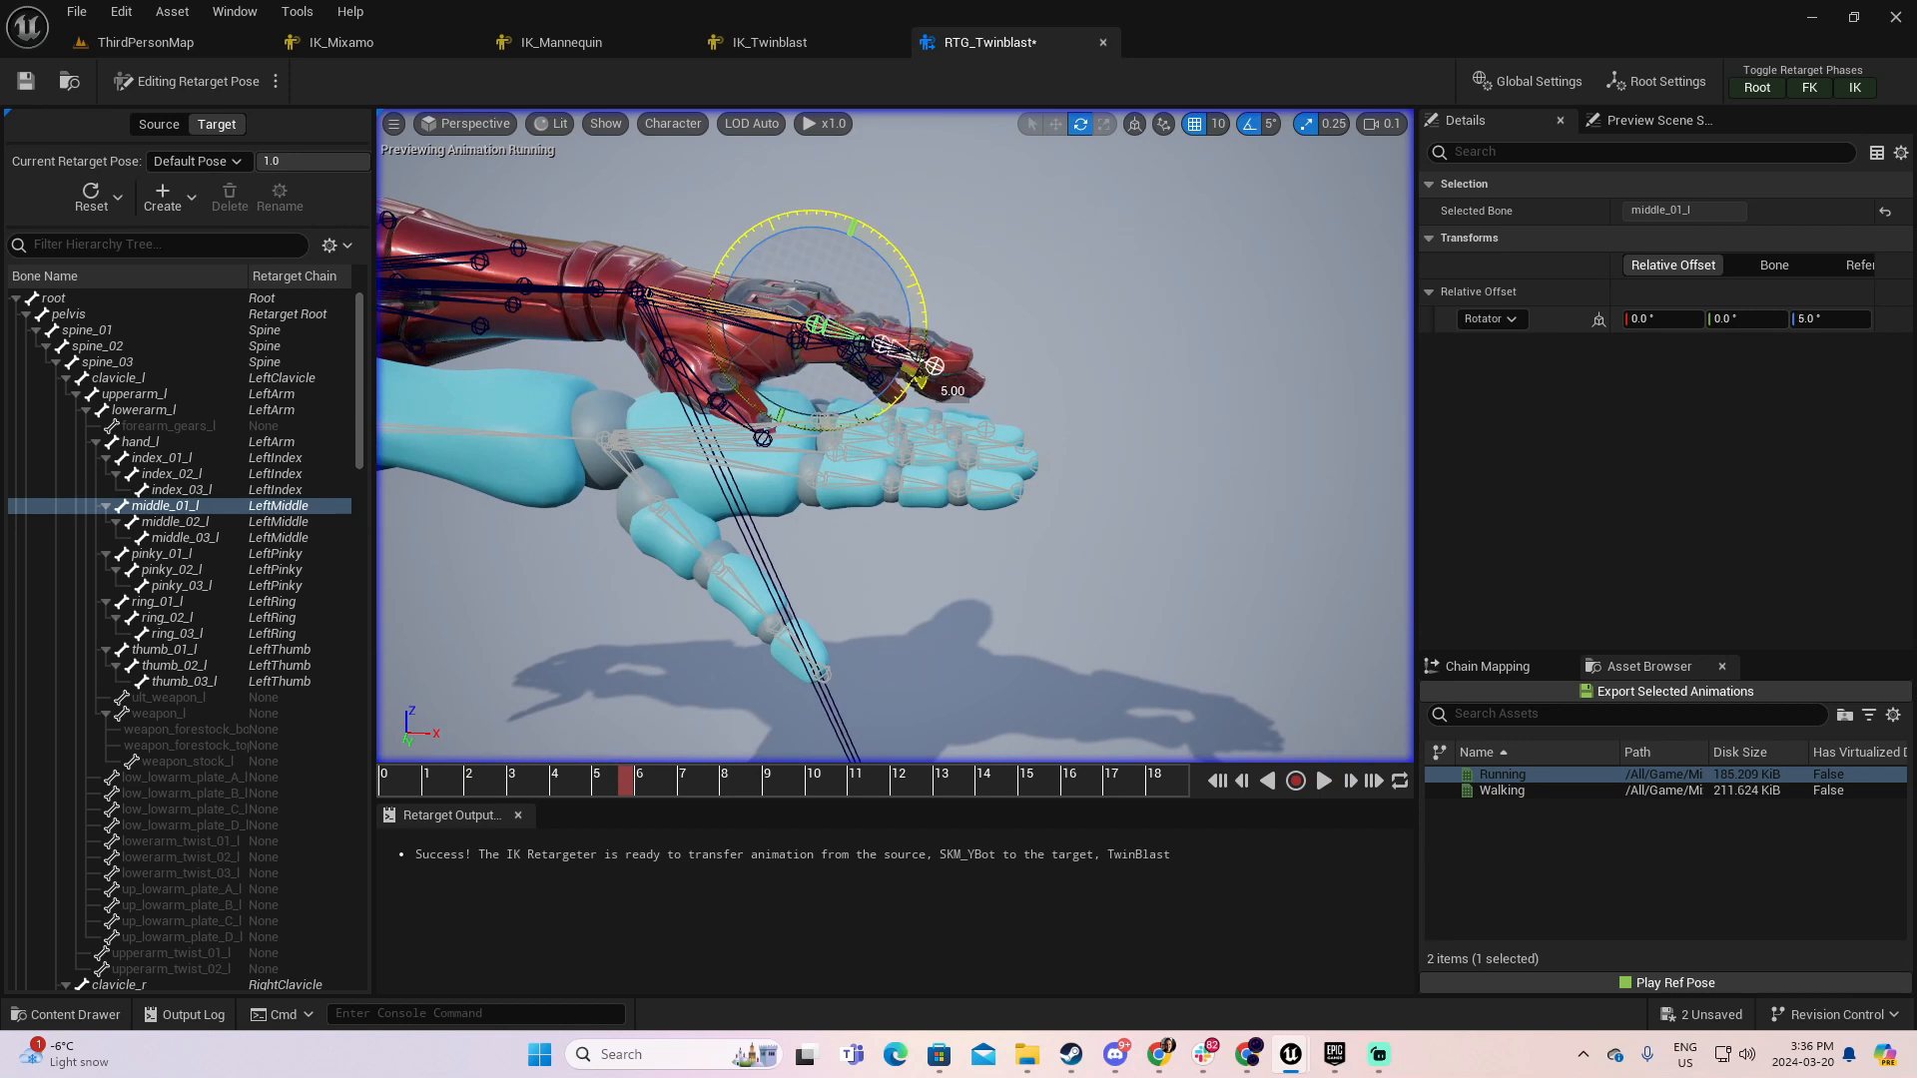
{"action": "right_click_drag", "start_coordinate": [904, 404], "coordinate": [629, 345]}
{"action": "right_click_drag", "start_coordinate": [921, 364], "coordinate": [647, 385]}
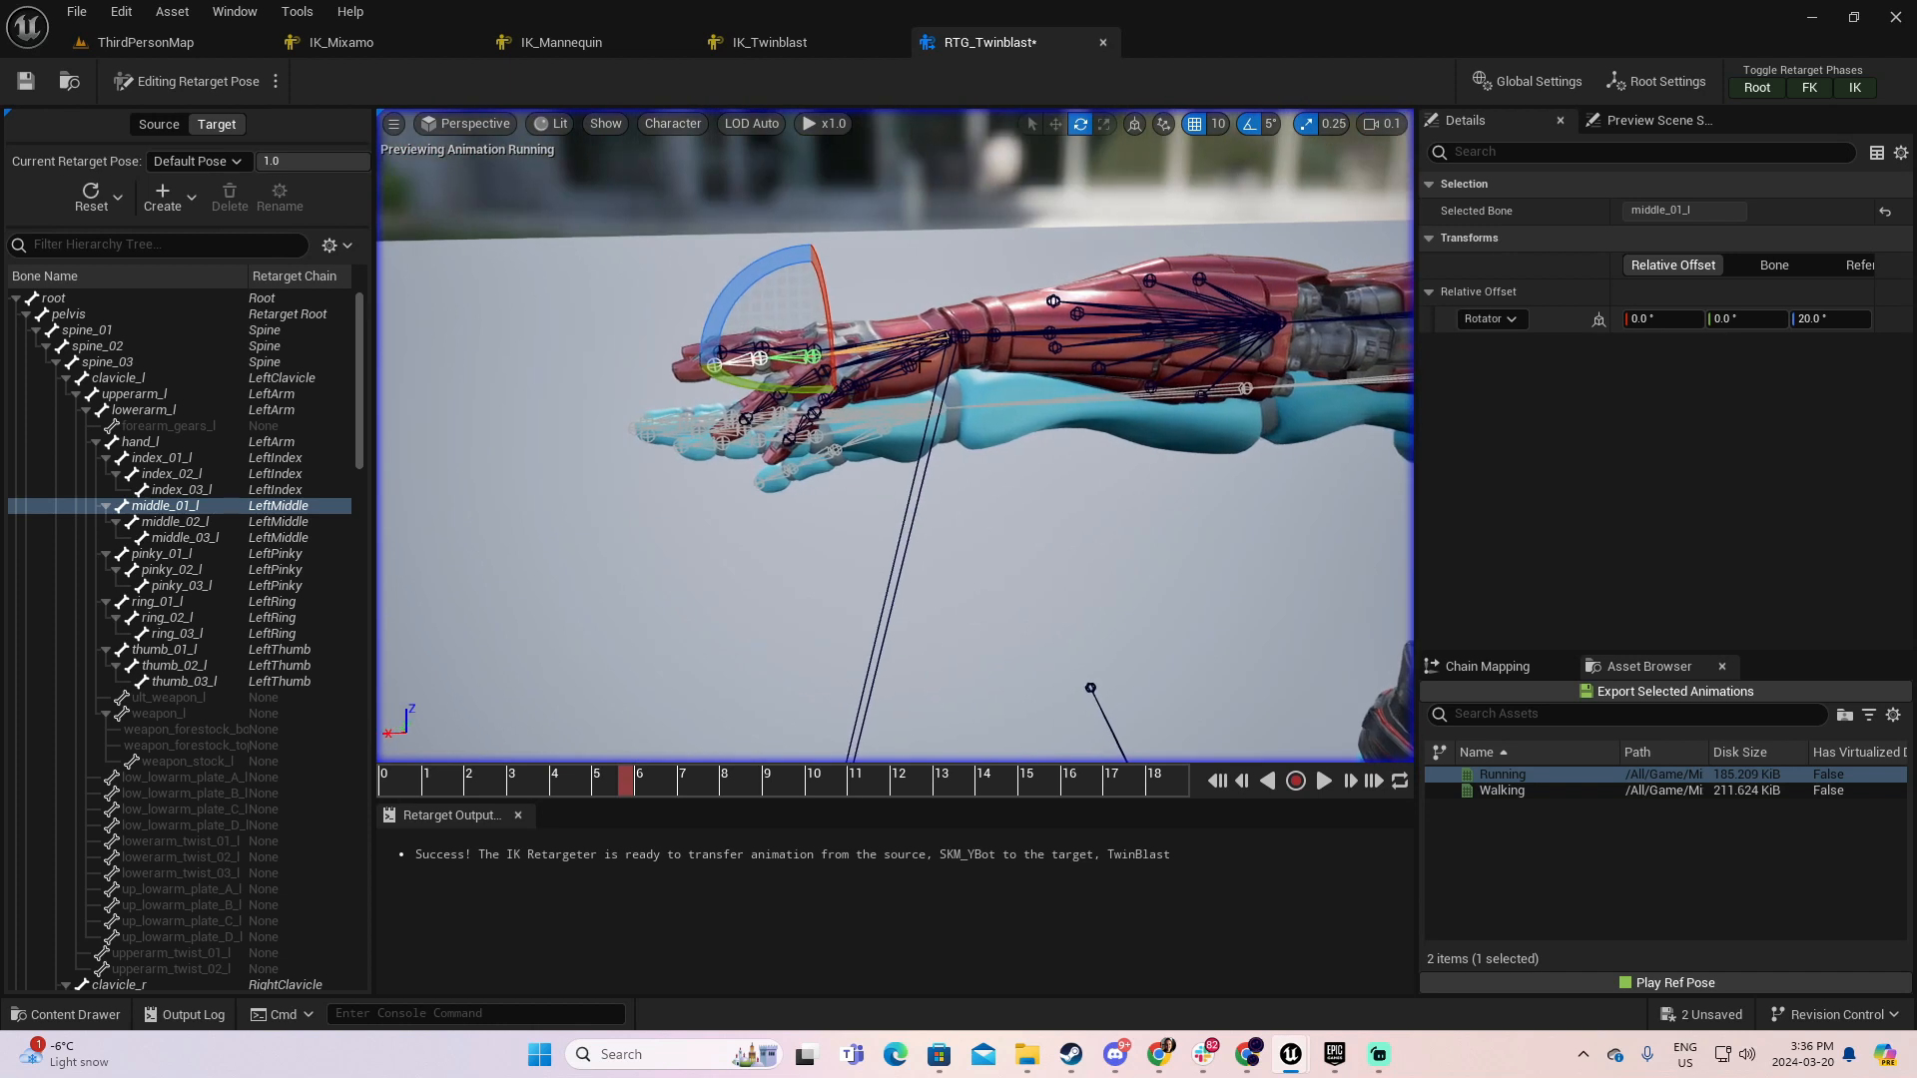
- Rotate the target's ring_01_l bone to 25° about Z
{"action": "left_click", "coordinate": [821, 371]}
{"action": "right_click_drag", "start_coordinate": [821, 372], "coordinate": [789, 363]}
{"action": "key", "text": "d"}
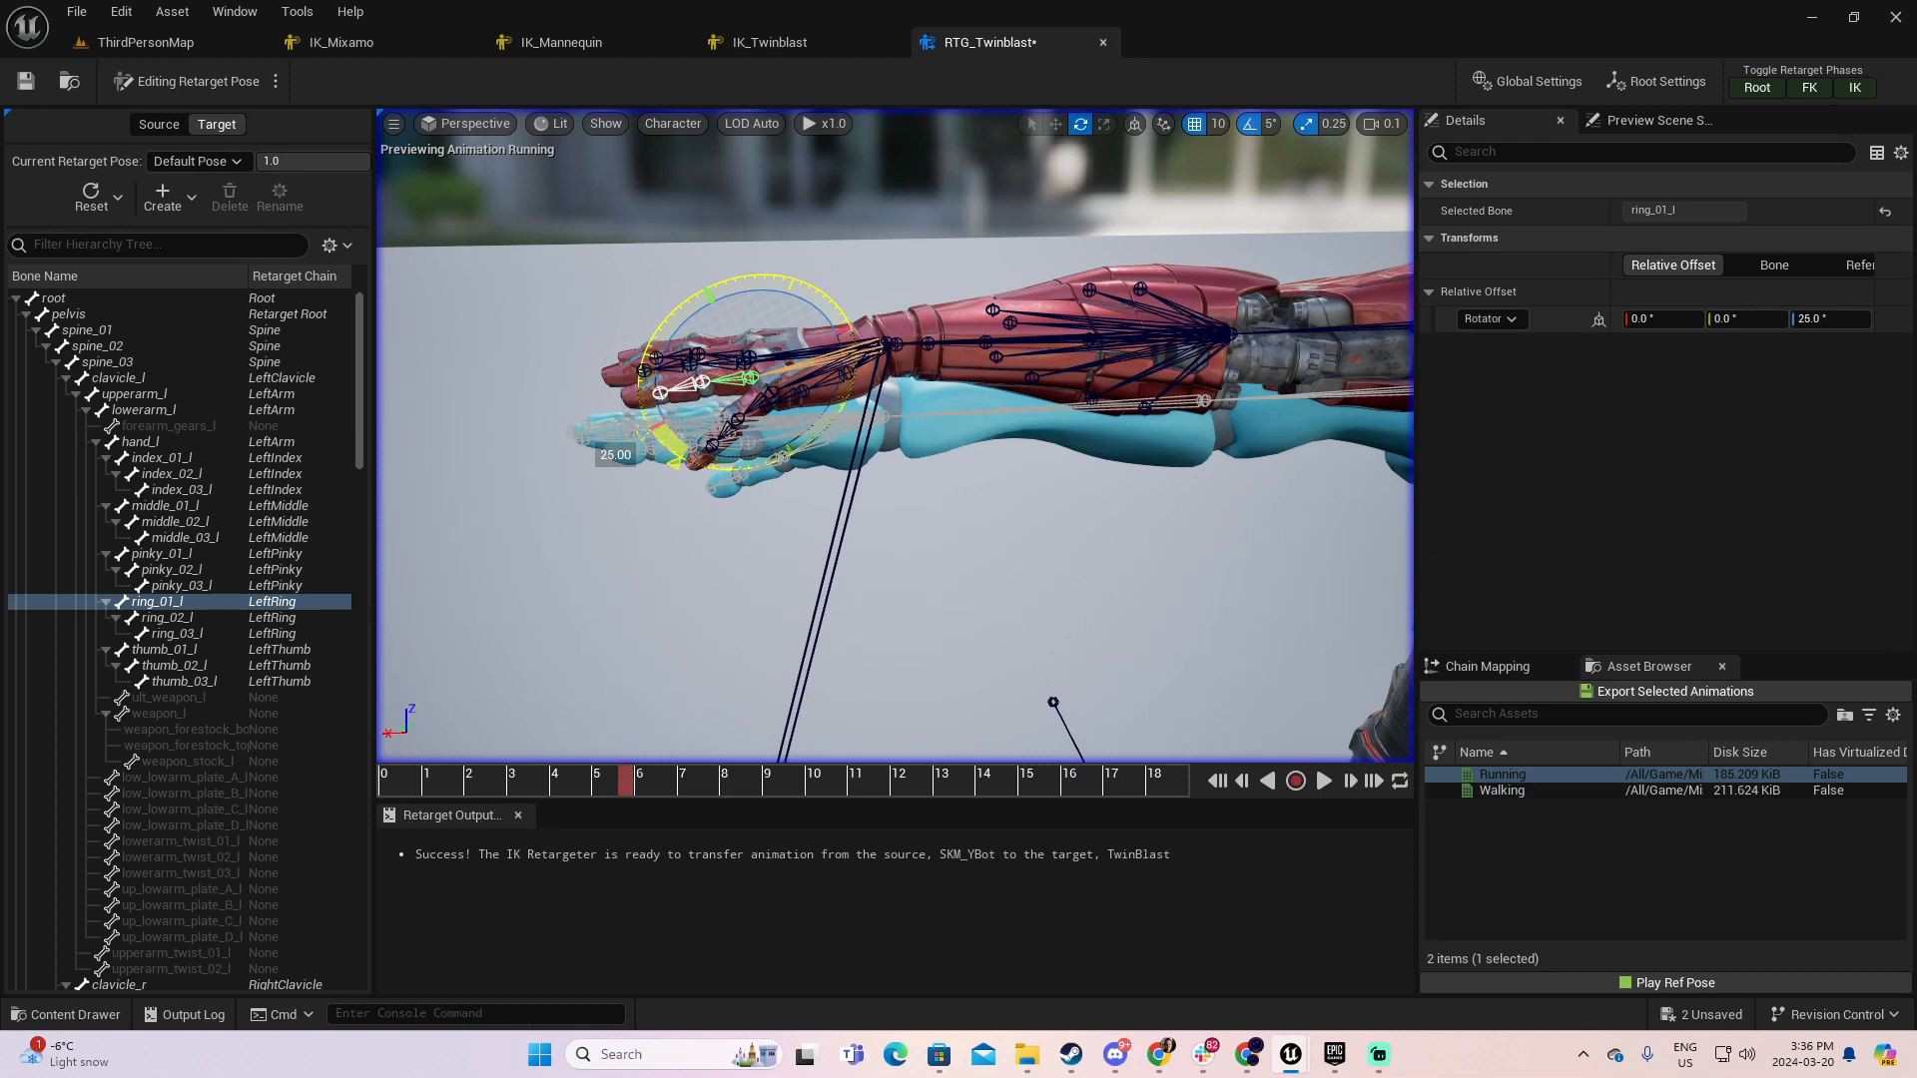
- Rotate the target's pinky_01_l bone to 40° about Z
{"action": "right_click_drag", "start_coordinate": [779, 399], "coordinate": [805, 426]}
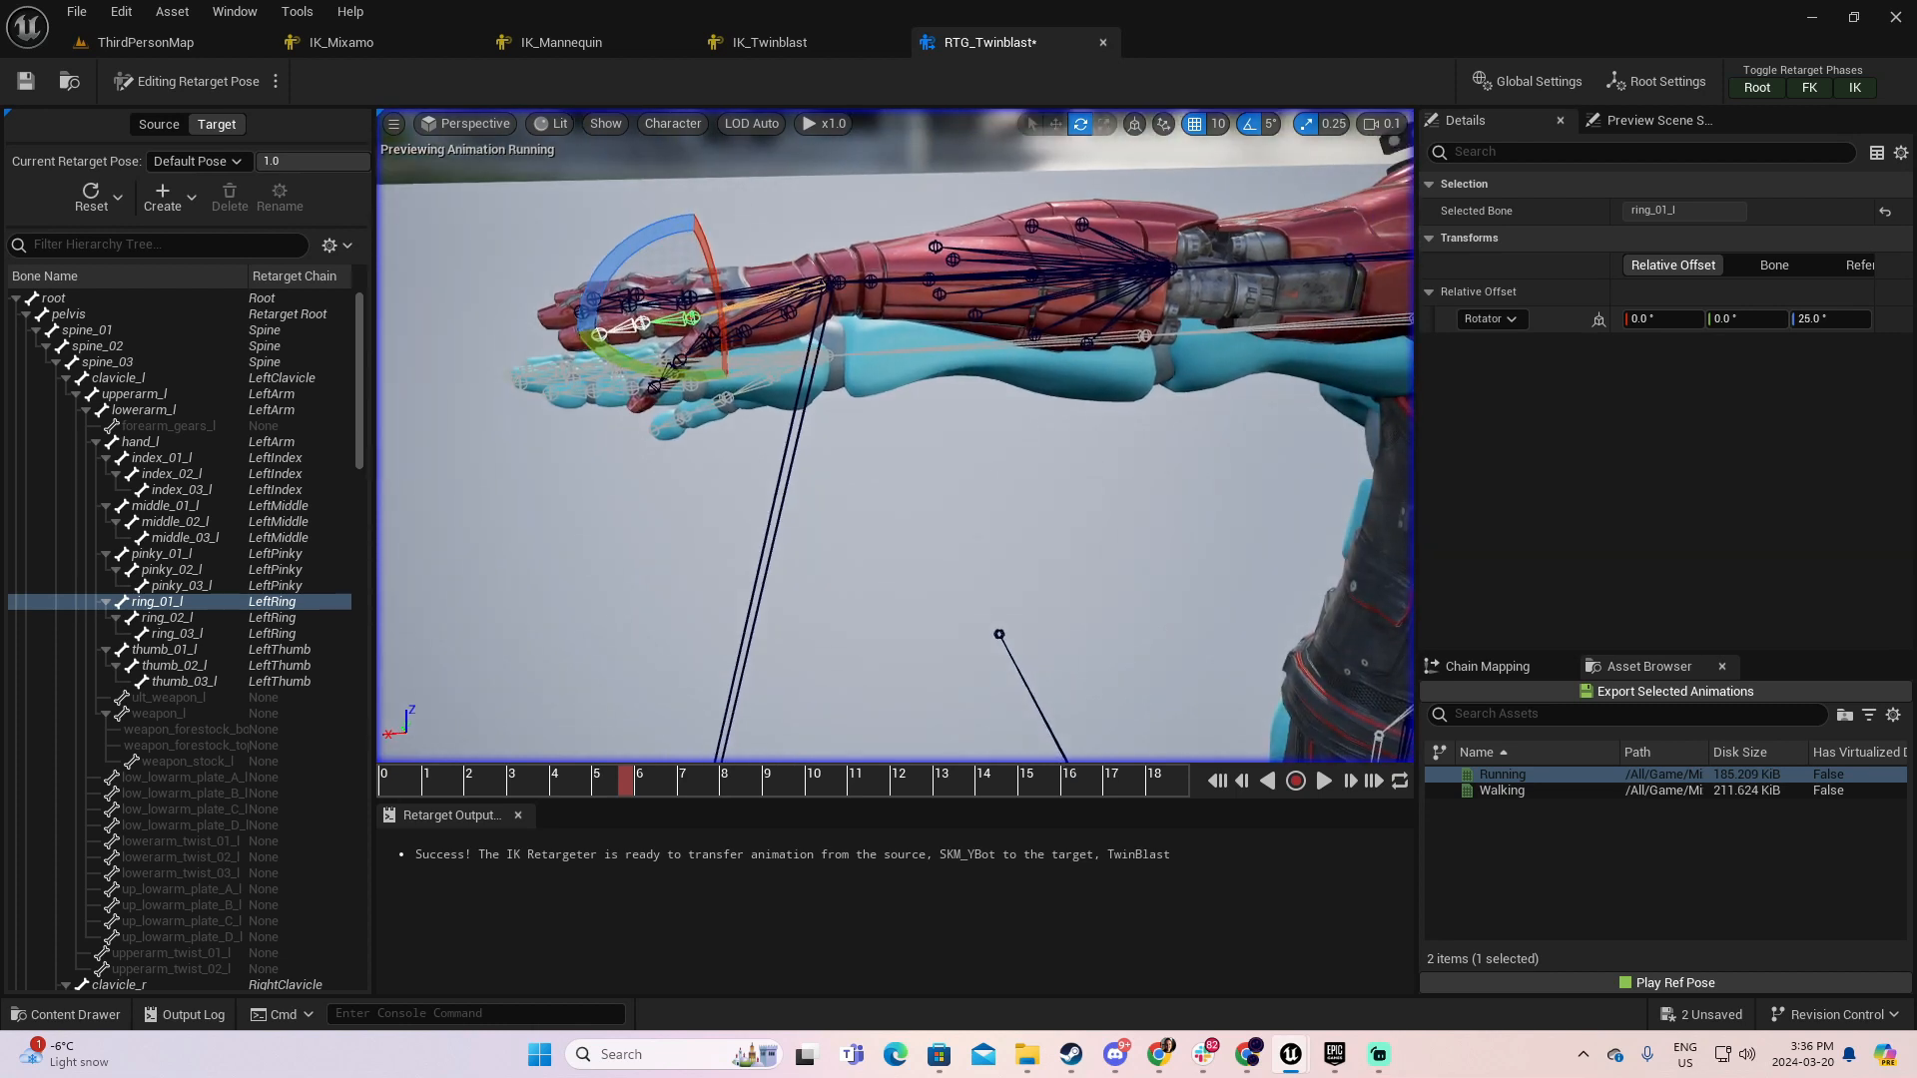
{"action": "left_click", "coordinate": [696, 389]}
{"action": "right_click_drag", "start_coordinate": [635, 324], "coordinate": [627, 280]}
{"action": "key", "text": "q"}
{"action": "left_click_drag", "start_coordinate": [642, 248], "coordinate": [649, 226]}
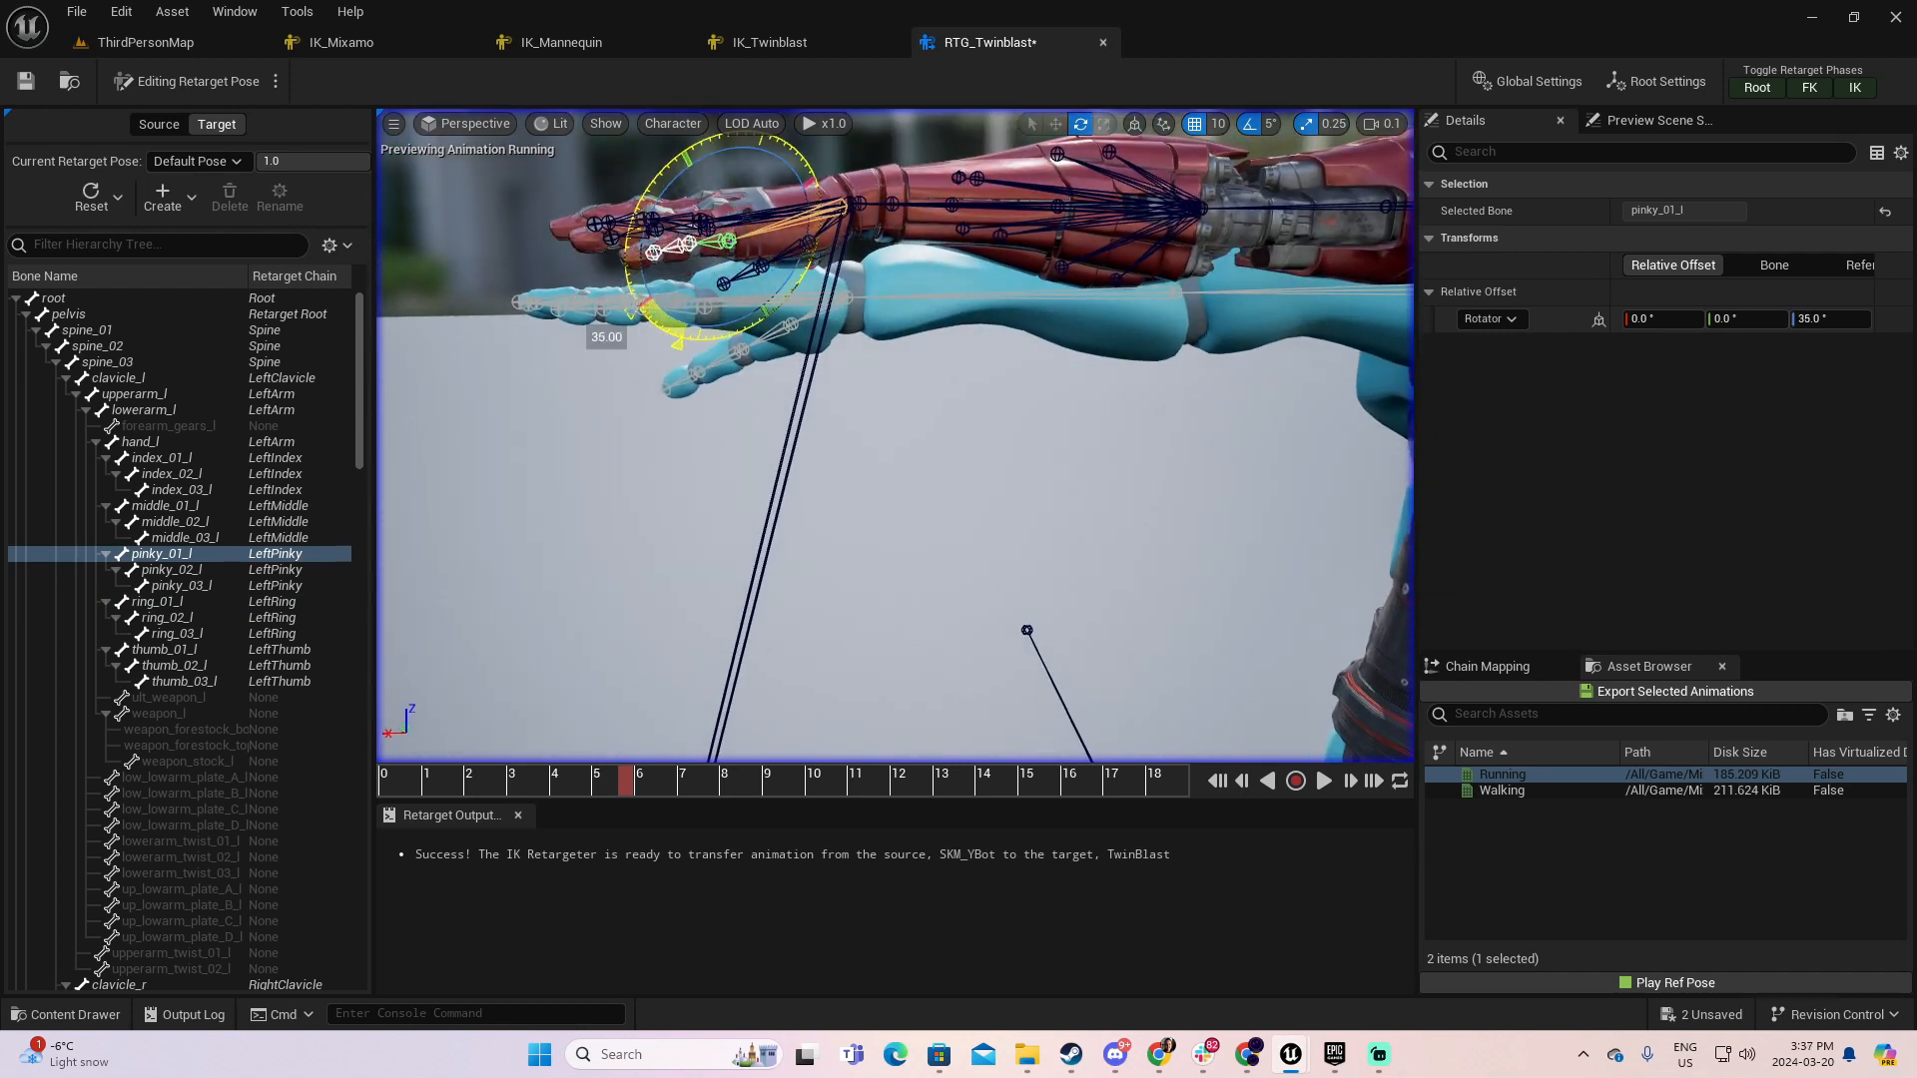
- Rotate the target's index_01_r bone about Z to straighten the right index finger along the source's finger
{"action": "key", "text": "a"}
{"action": "right_click_drag", "start_coordinate": [992, 316], "coordinate": [1498, 314]}
{"action": "key", "text": "a"}
{"action": "key", "text": "a"}
{"action": "mouse_move", "coordinate": [899, 400]}
{"action": "right_mouse_down"}
{"action": "mouse_move", "coordinate": [1004, 403]}
{"action": "mouse_move", "coordinate": [929, 400]}
{"action": "right_mouse_up"}
{"action": "key", "text": "a"}
{"action": "key", "text": "w"}
{"action": "key", "text": "w"}
{"action": "right_click_drag", "start_coordinate": [873, 311], "coordinate": [839, 317]}
{"action": "key", "text": "s"}
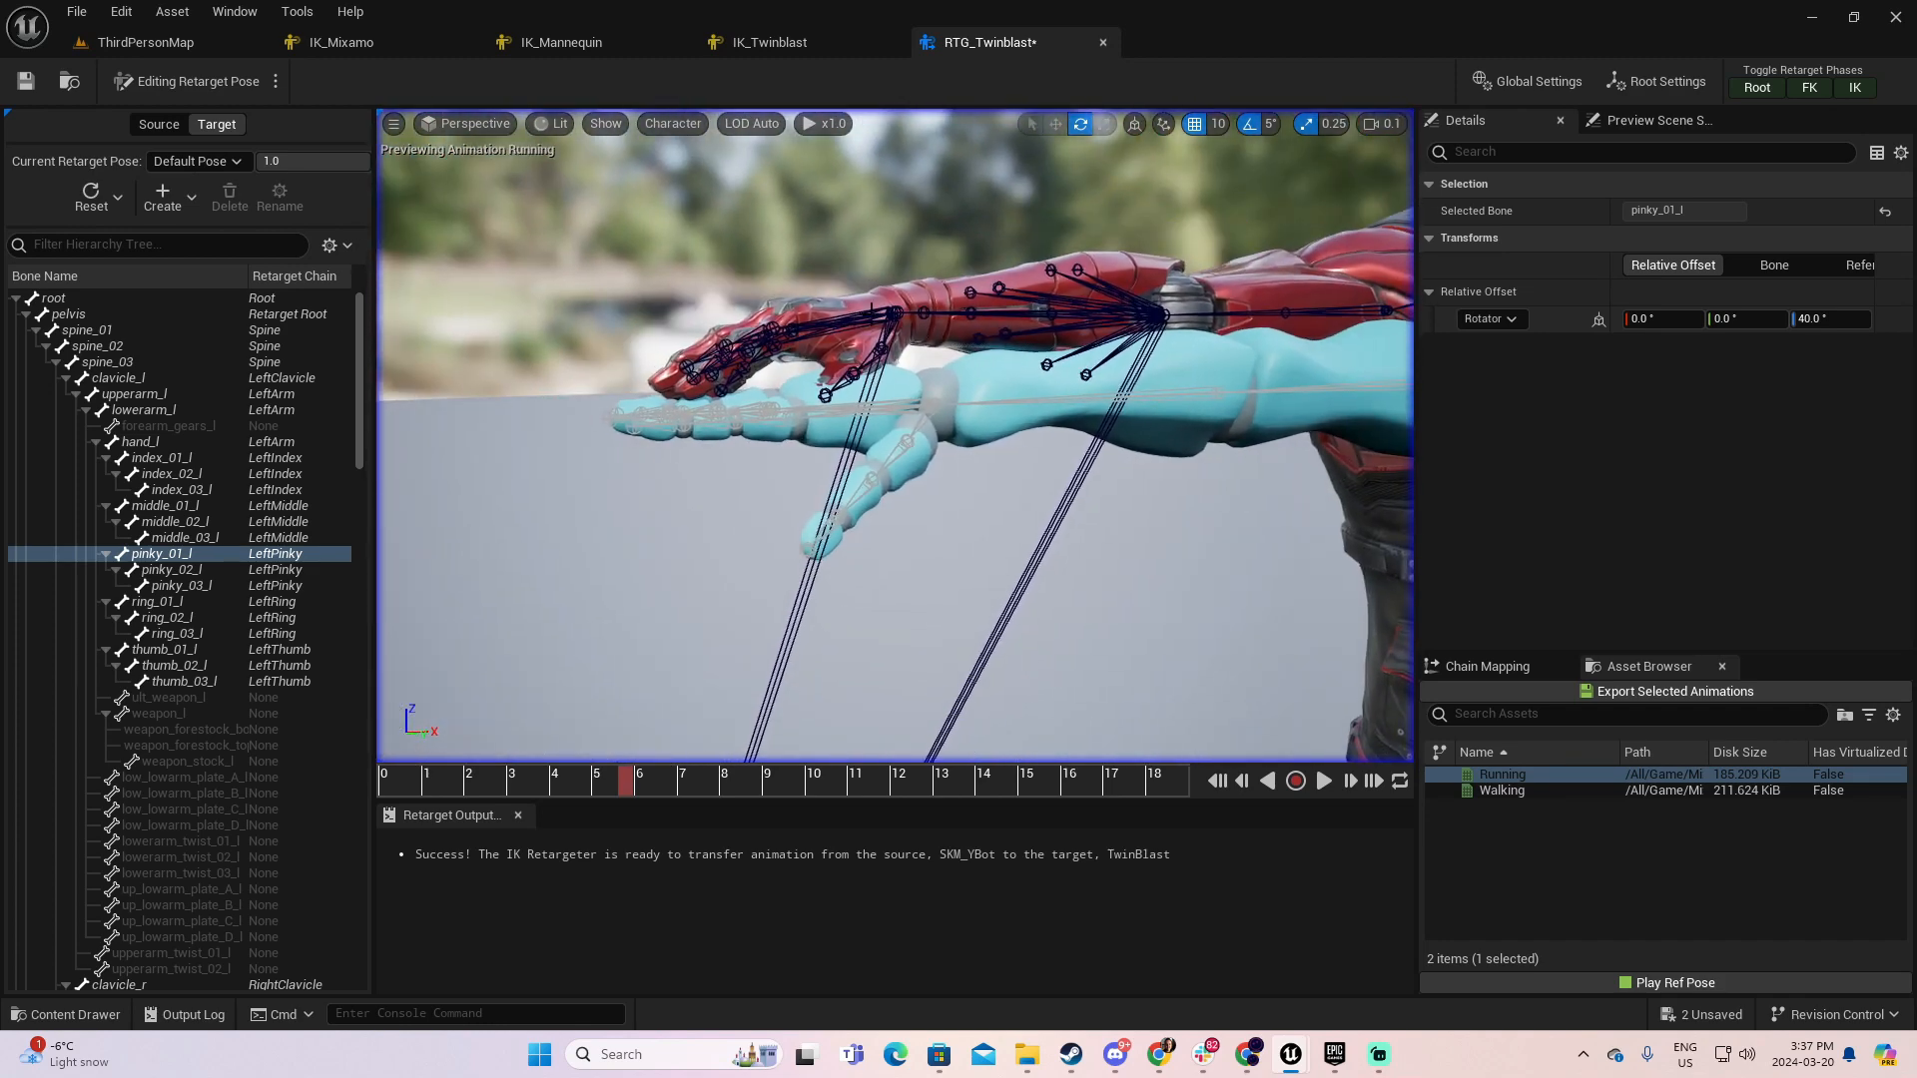
{"action": "key", "text": "e"}
{"action": "mouse_move", "coordinate": [787, 476]}
{"action": "right_mouse_down"}
{"action": "mouse_move", "coordinate": [799, 589]}
{"action": "mouse_move", "coordinate": [788, 509]}
{"action": "right_mouse_up"}
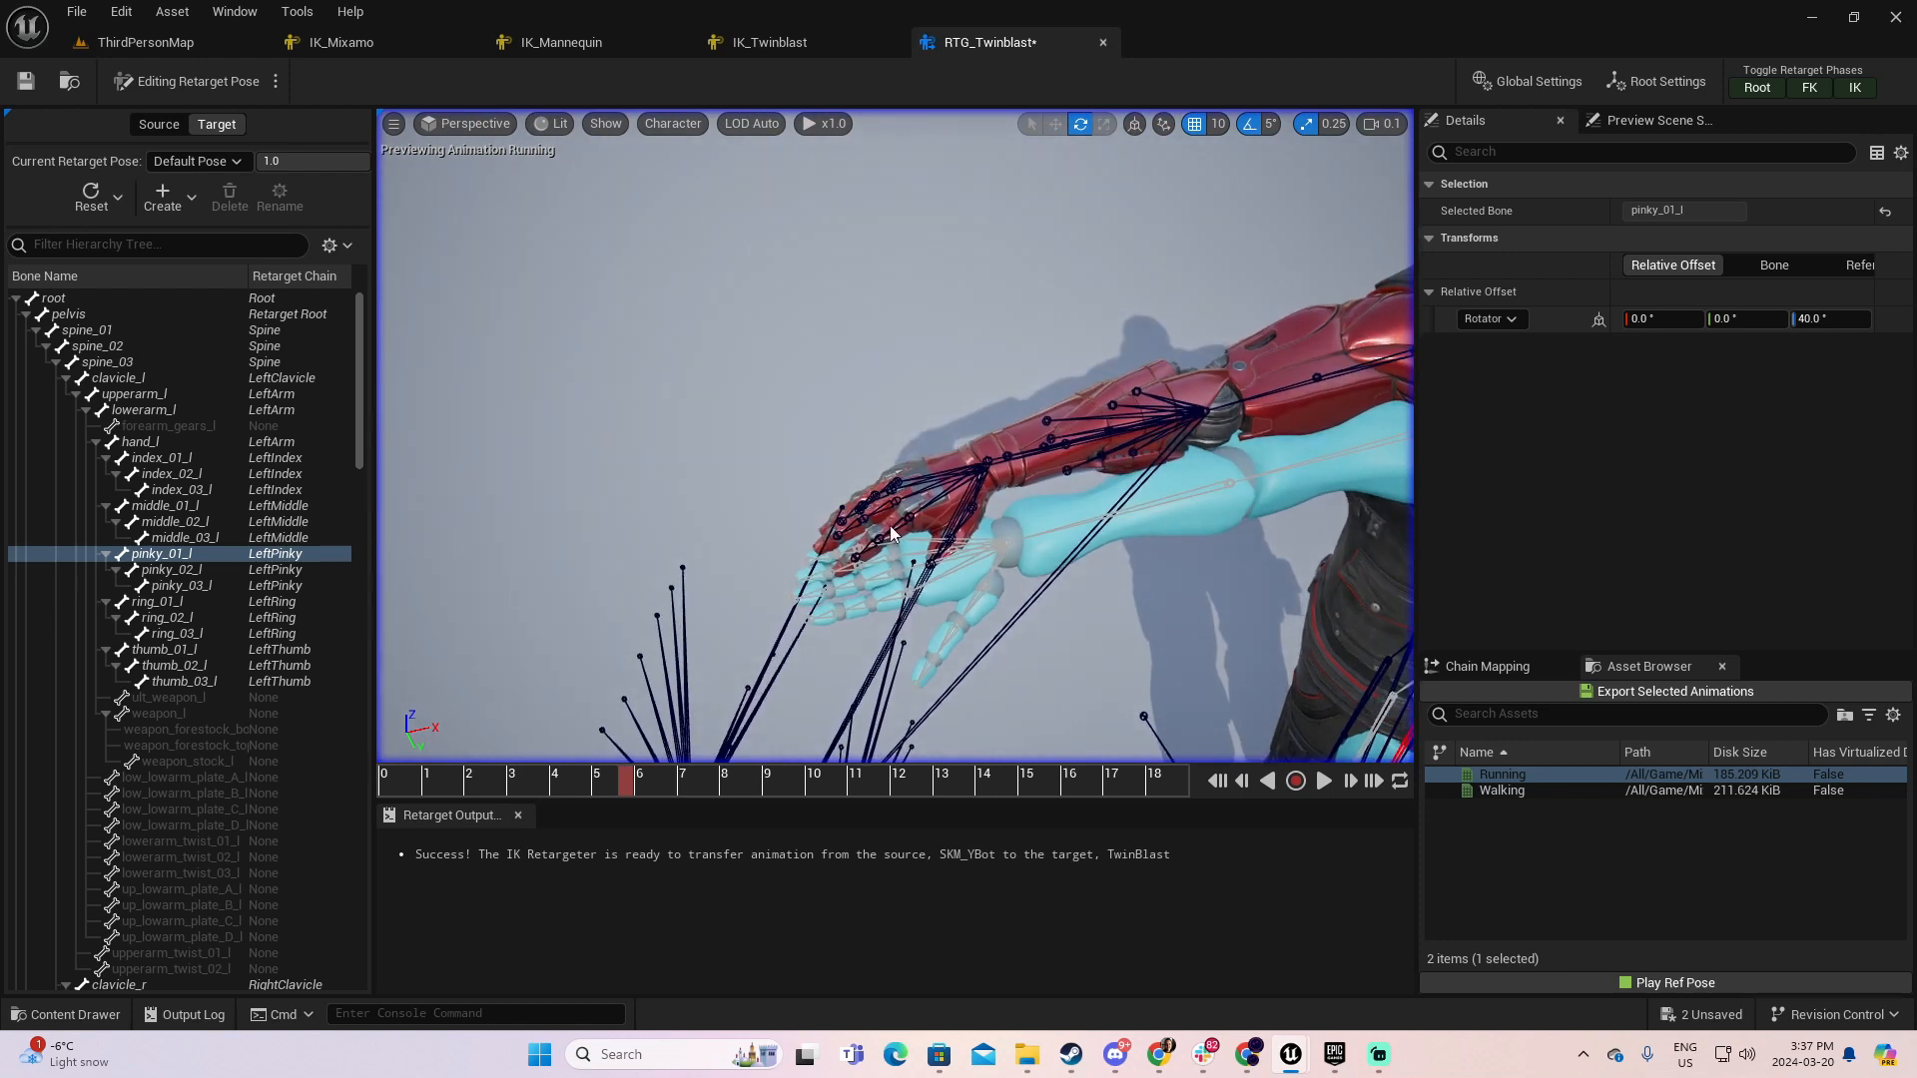
{"action": "right_click_drag", "start_coordinate": [907, 515], "coordinate": [852, 393]}
{"action": "key", "text": "q"}
{"action": "key", "text": "d"}
{"action": "key", "text": "d"}
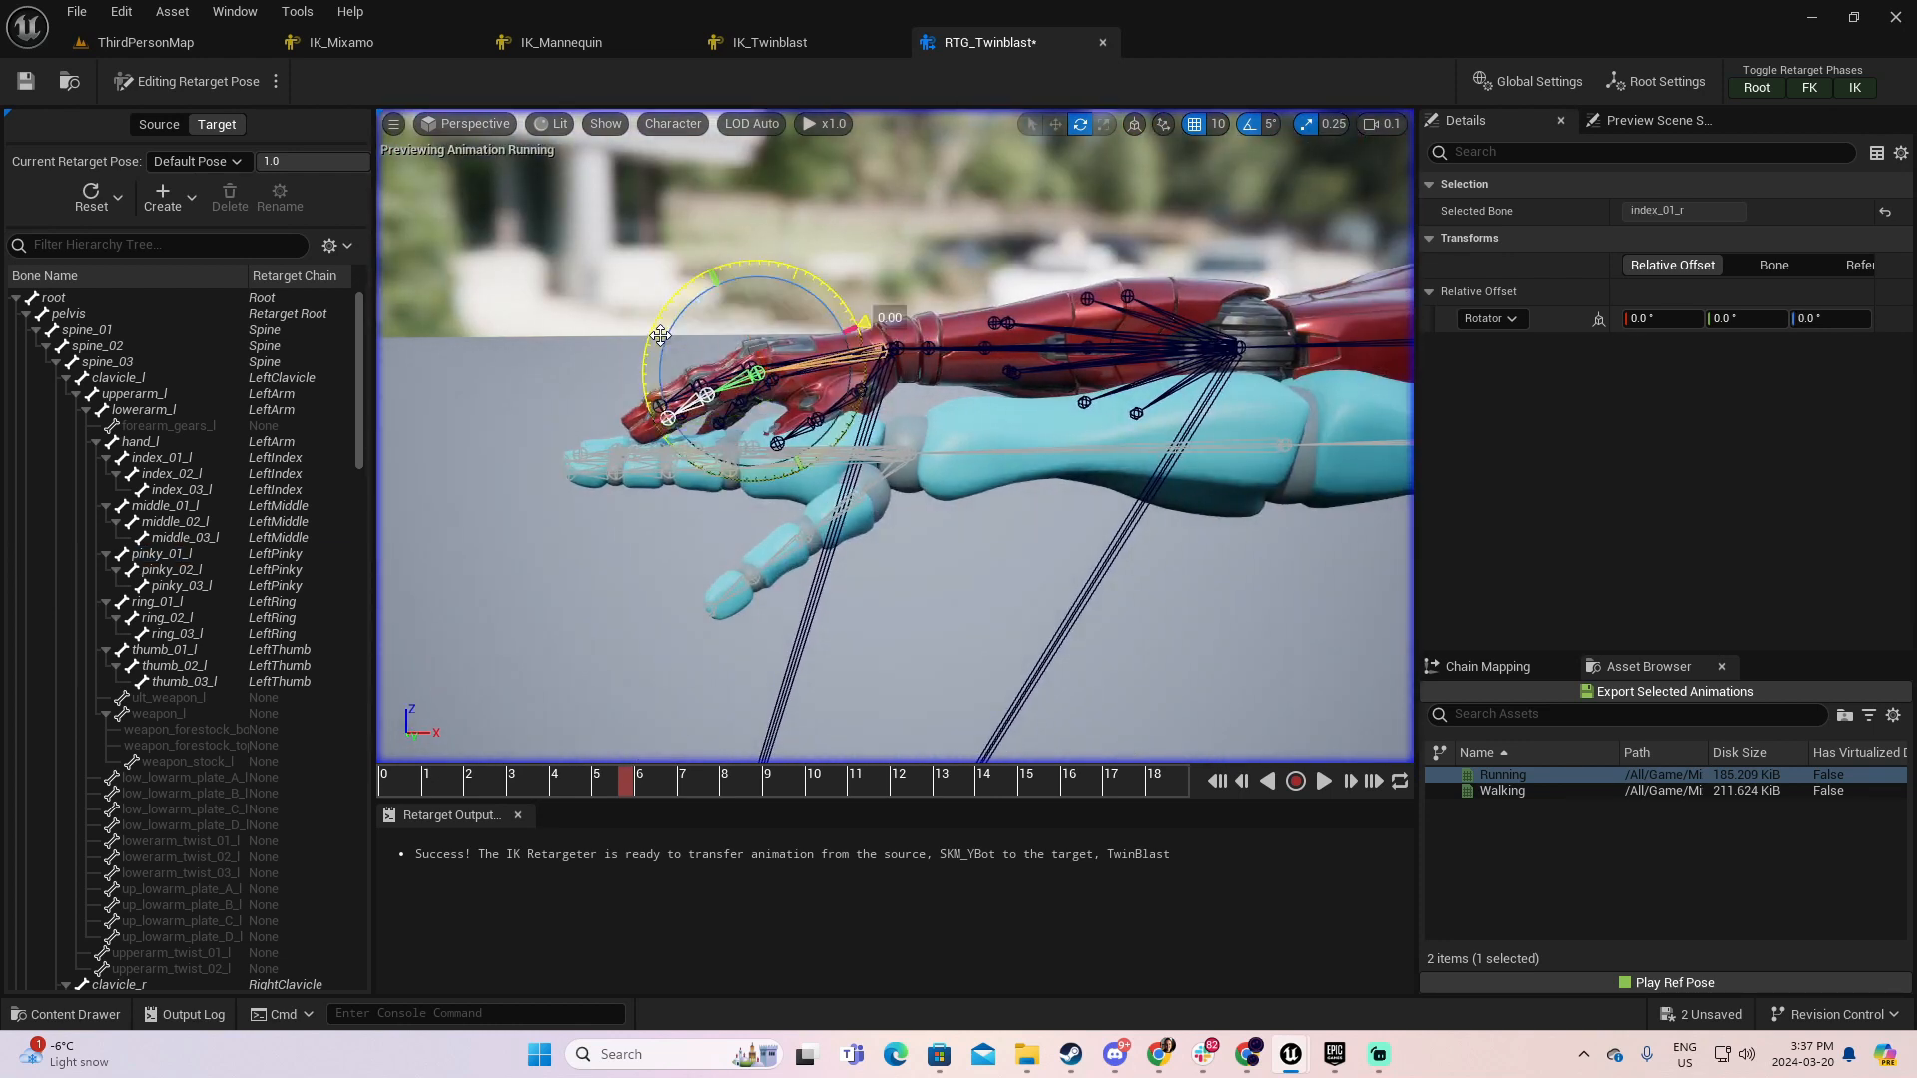
- Rotate the target's middle_01_r bone to 20° about Z
{"action": "right_click_drag", "start_coordinate": [852, 394], "coordinate": [973, 499]}
{"action": "key", "text": "a"}
{"action": "key", "text": "e"}
{"action": "key", "text": "w"}
{"action": "right_click_drag", "start_coordinate": [882, 572], "coordinate": [760, 365]}
{"action": "key", "text": "d"}
{"action": "key", "text": "q"}
{"action": "left_click_drag", "start_coordinate": [762, 368], "coordinate": [791, 349]}
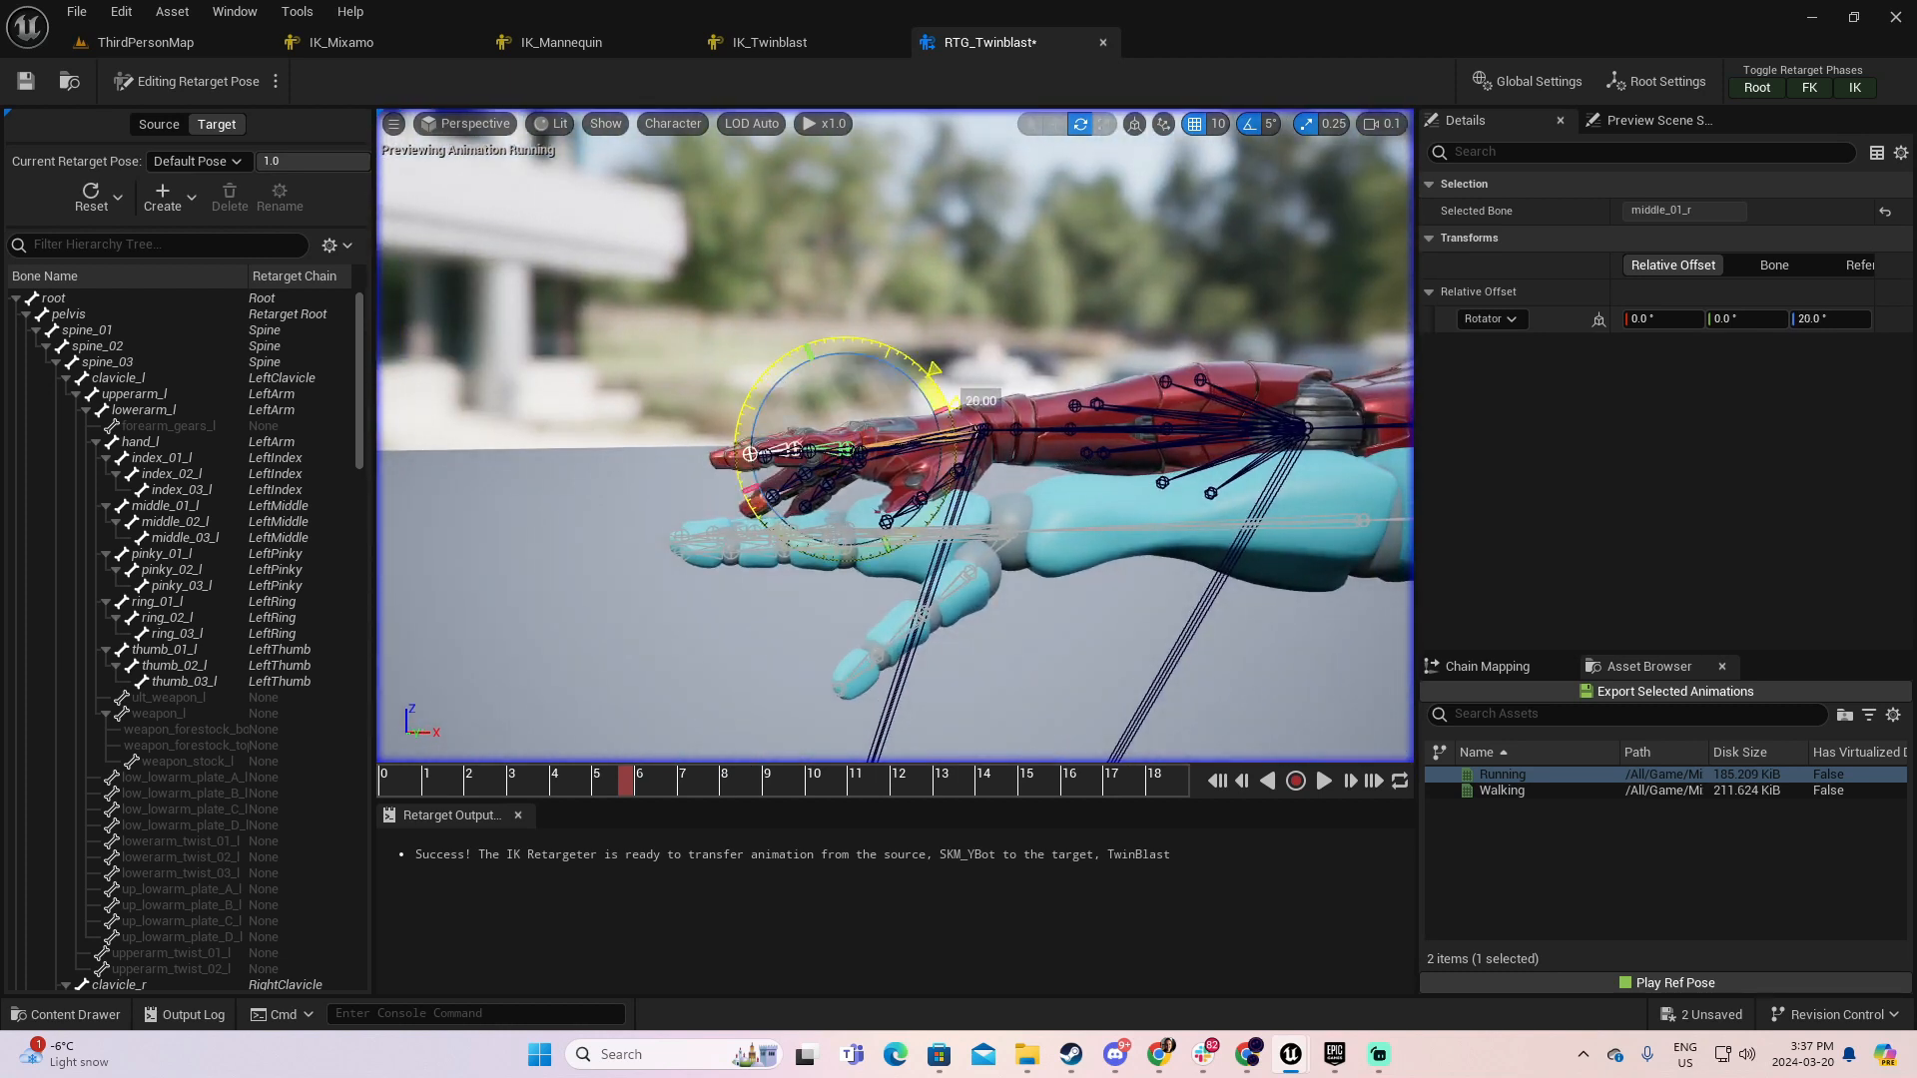
- Rotate the target's ring_01_r bone to 25° about Z
{"action": "key", "text": "a"}
{"action": "right_click_drag", "start_coordinate": [873, 417], "coordinate": [842, 259]}
{"action": "key", "text": "e"}
{"action": "key", "text": "w"}
{"action": "left_click", "coordinate": [833, 413]}
{"action": "key", "text": "q"}
{"action": "left_click_drag", "start_coordinate": [821, 238], "coordinate": [821, 241]}
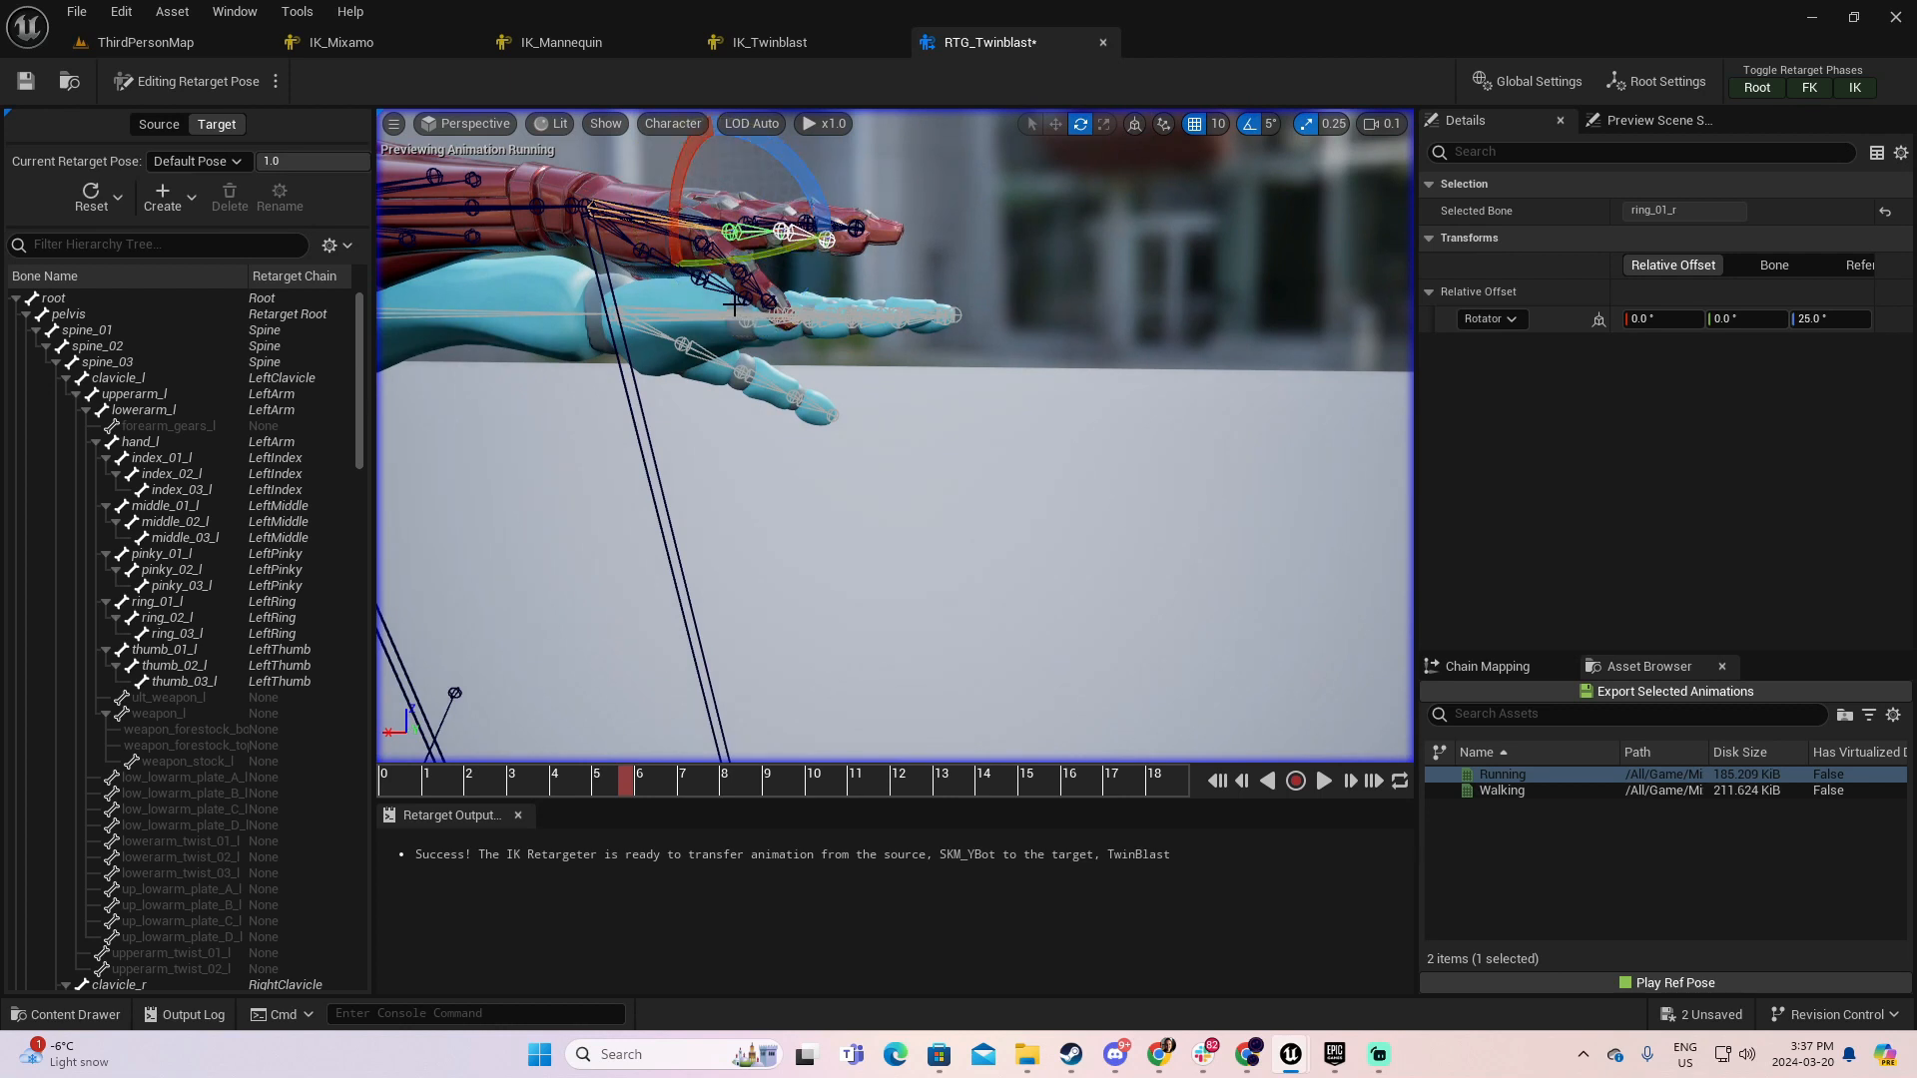
- Rotate the target's pinky_01_r bone to 35° about Z
{"action": "key", "text": "q"}
{"action": "right_click_drag", "start_coordinate": [823, 279], "coordinate": [823, 355]}
{"action": "key", "text": "e"}
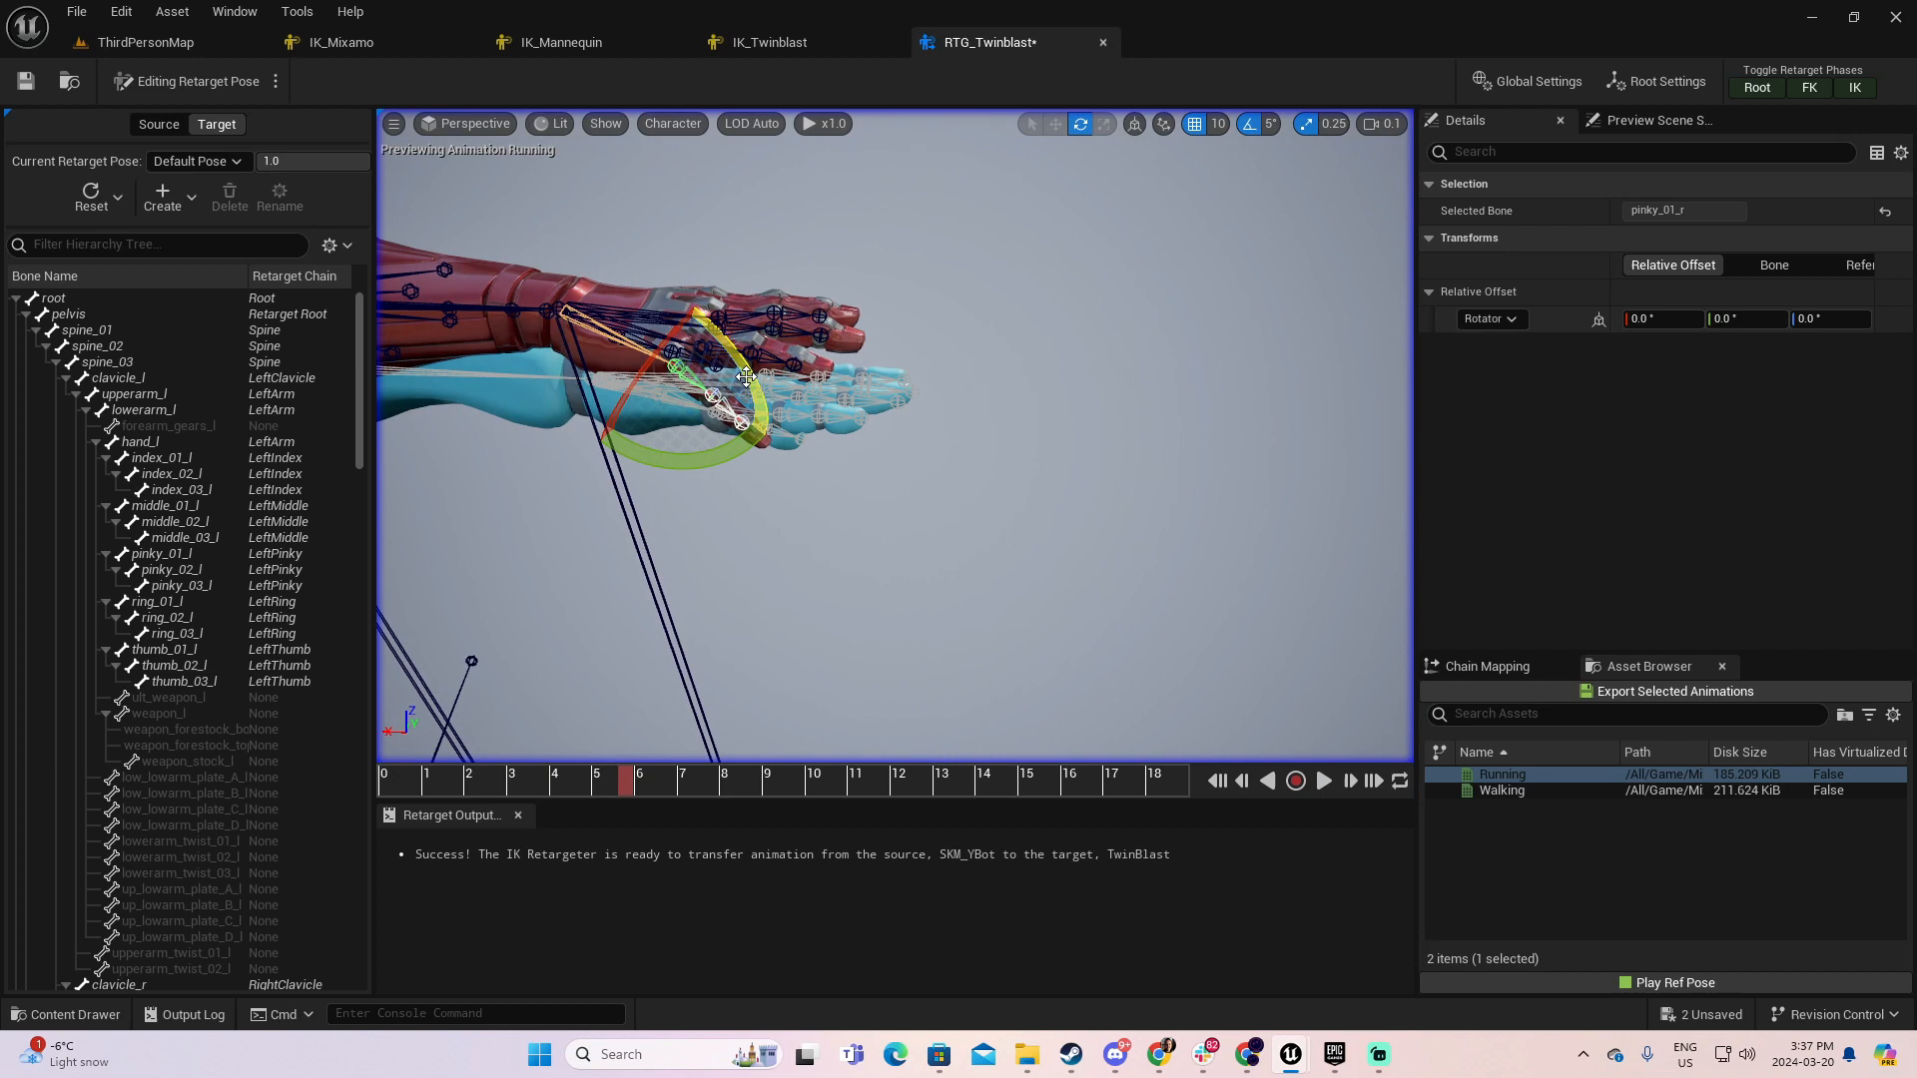
{"action": "key", "text": "q"}
{"action": "right_click_drag", "start_coordinate": [758, 383], "coordinate": [755, 308]}
{"action": "key", "text": "e"}
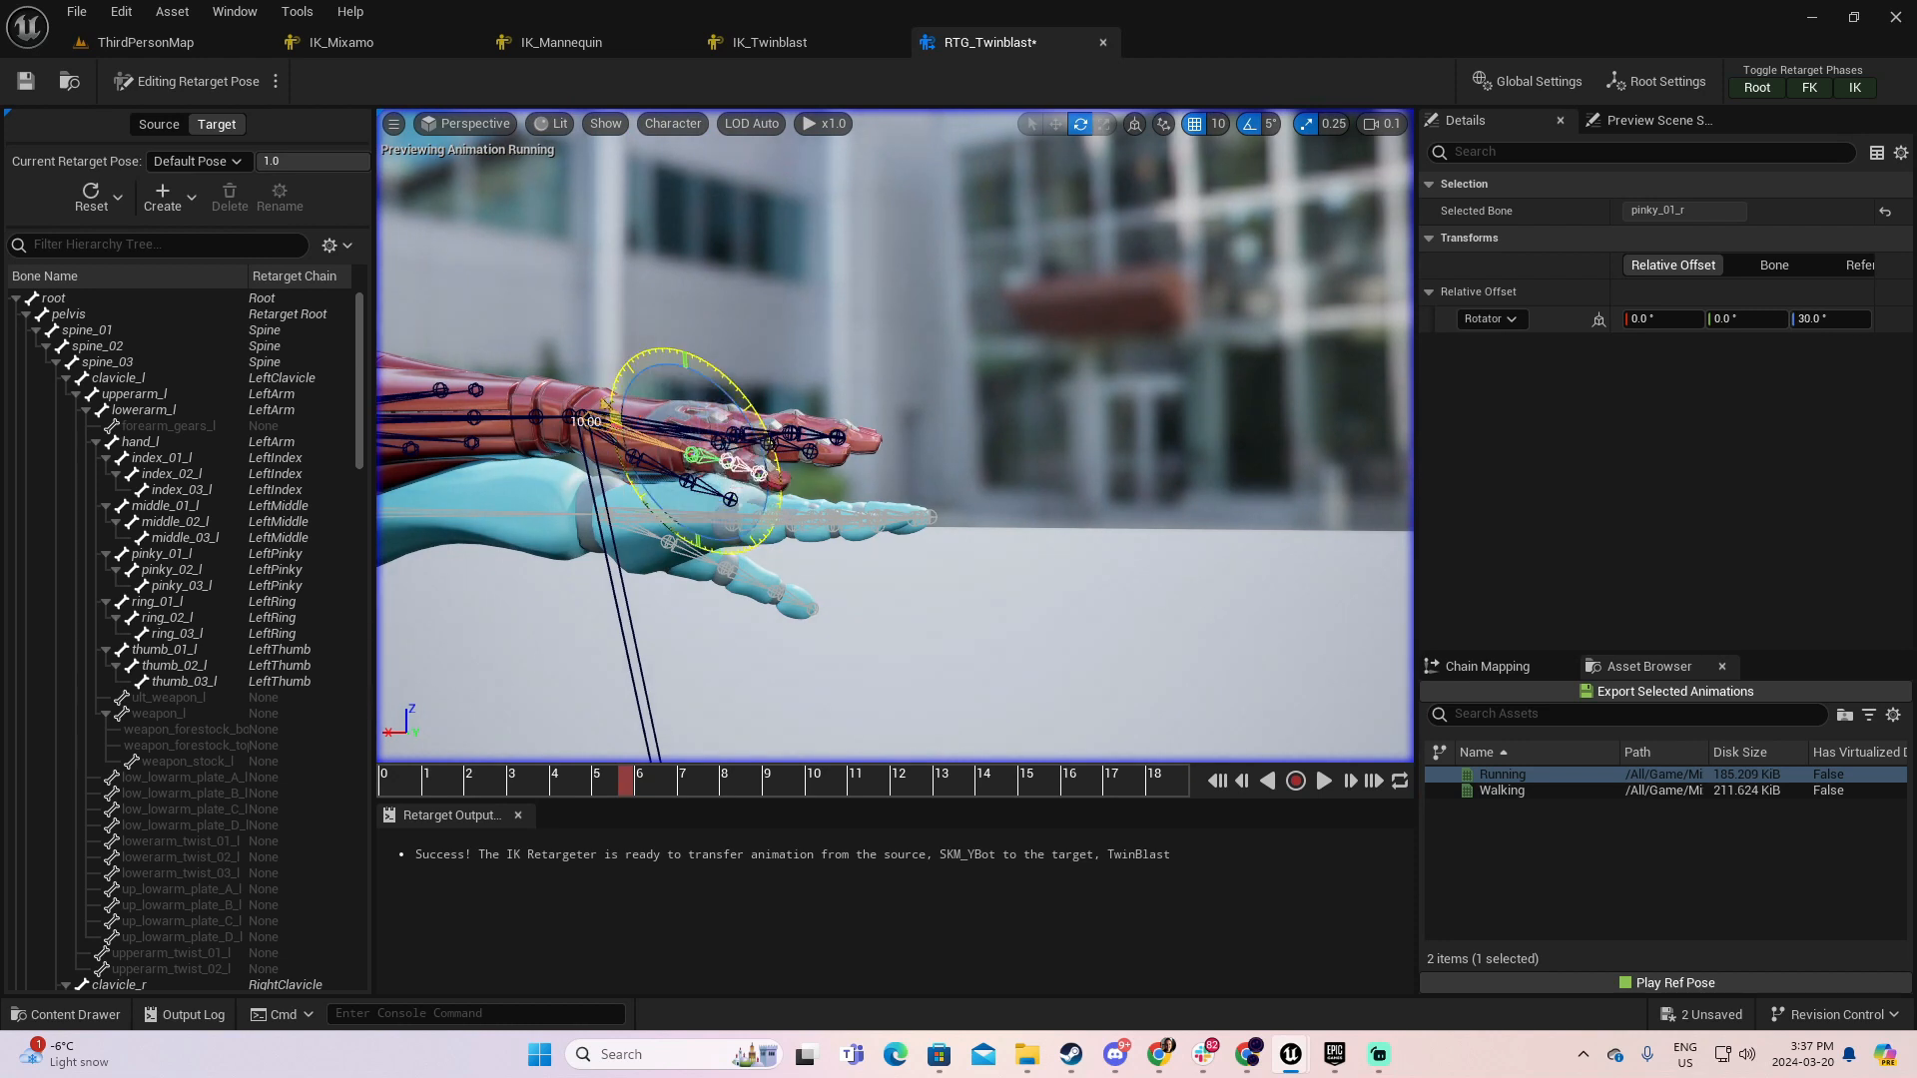
{"action": "key", "text": "d"}
{"action": "right_click_drag", "start_coordinate": [770, 457], "coordinate": [224, 465]}
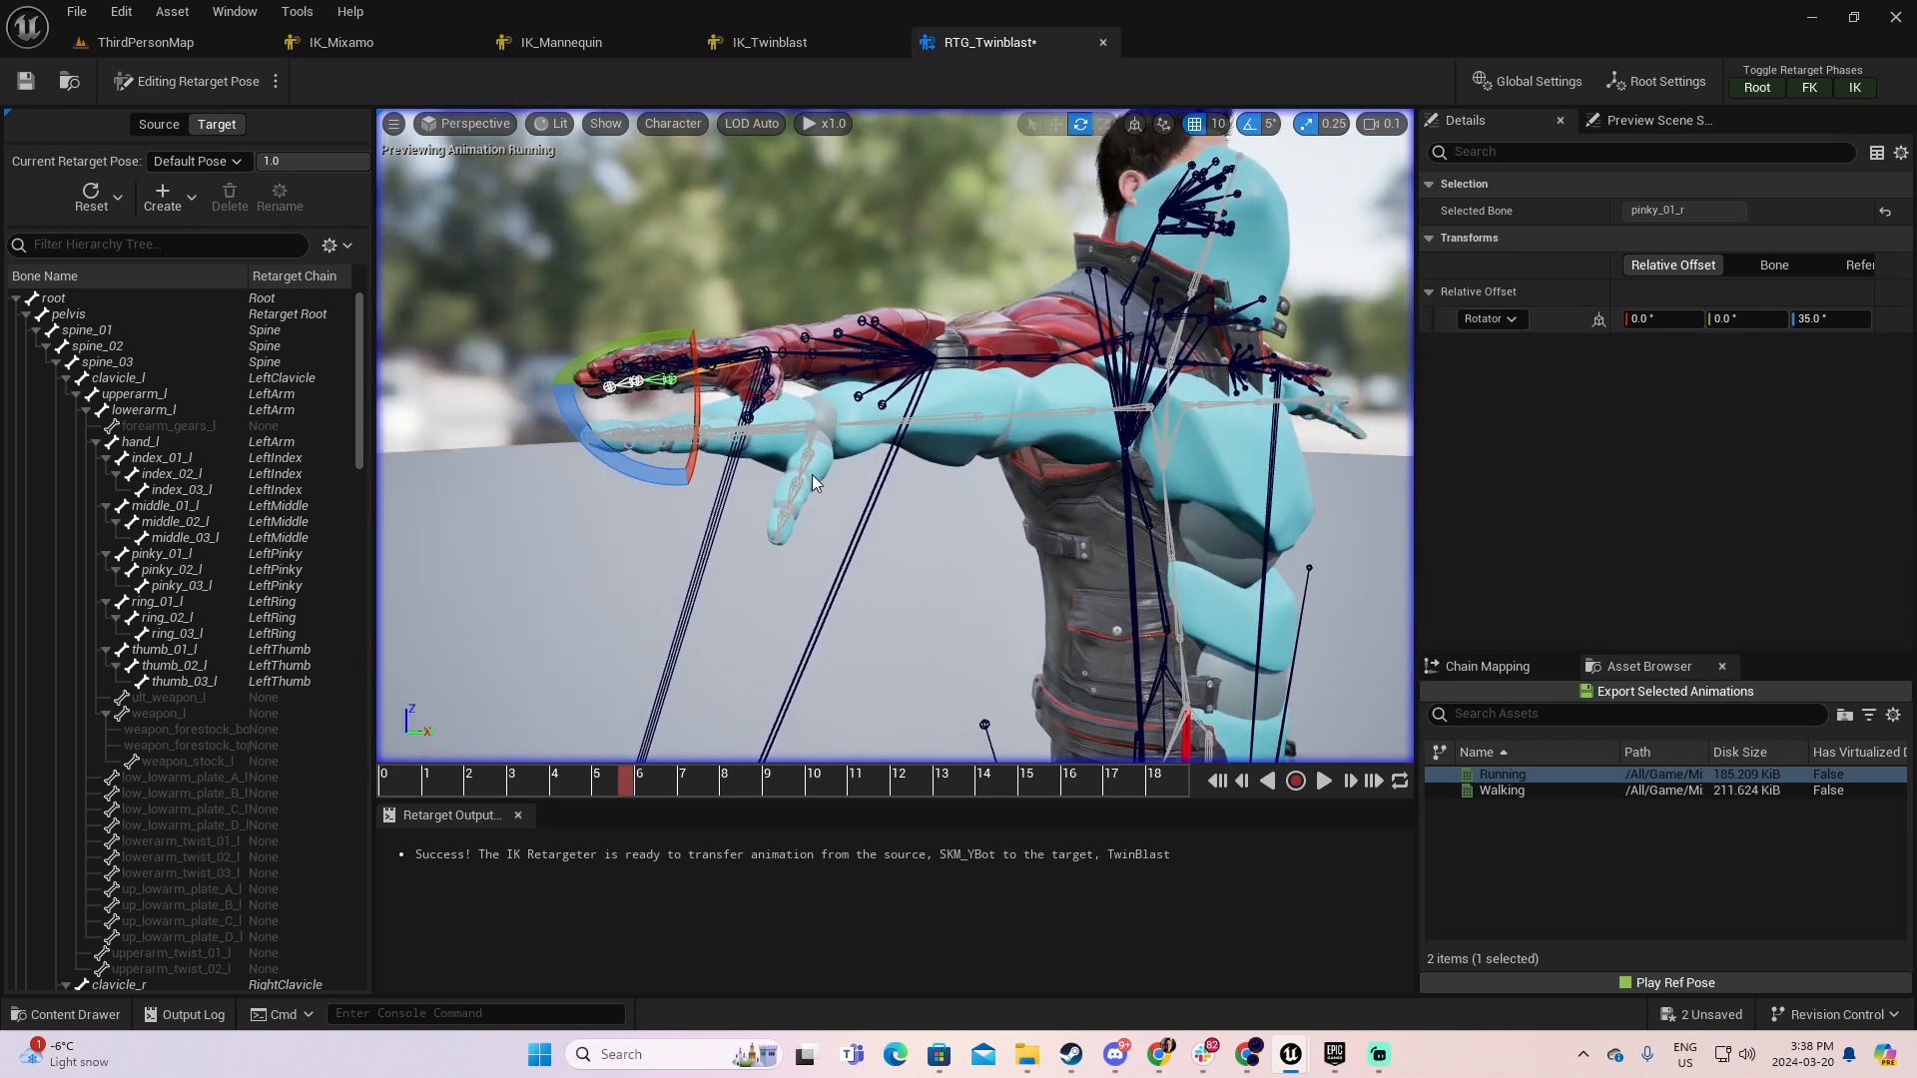
- Set the viewport bone drawing to None
{"action": "left_click", "coordinate": [669, 126]}
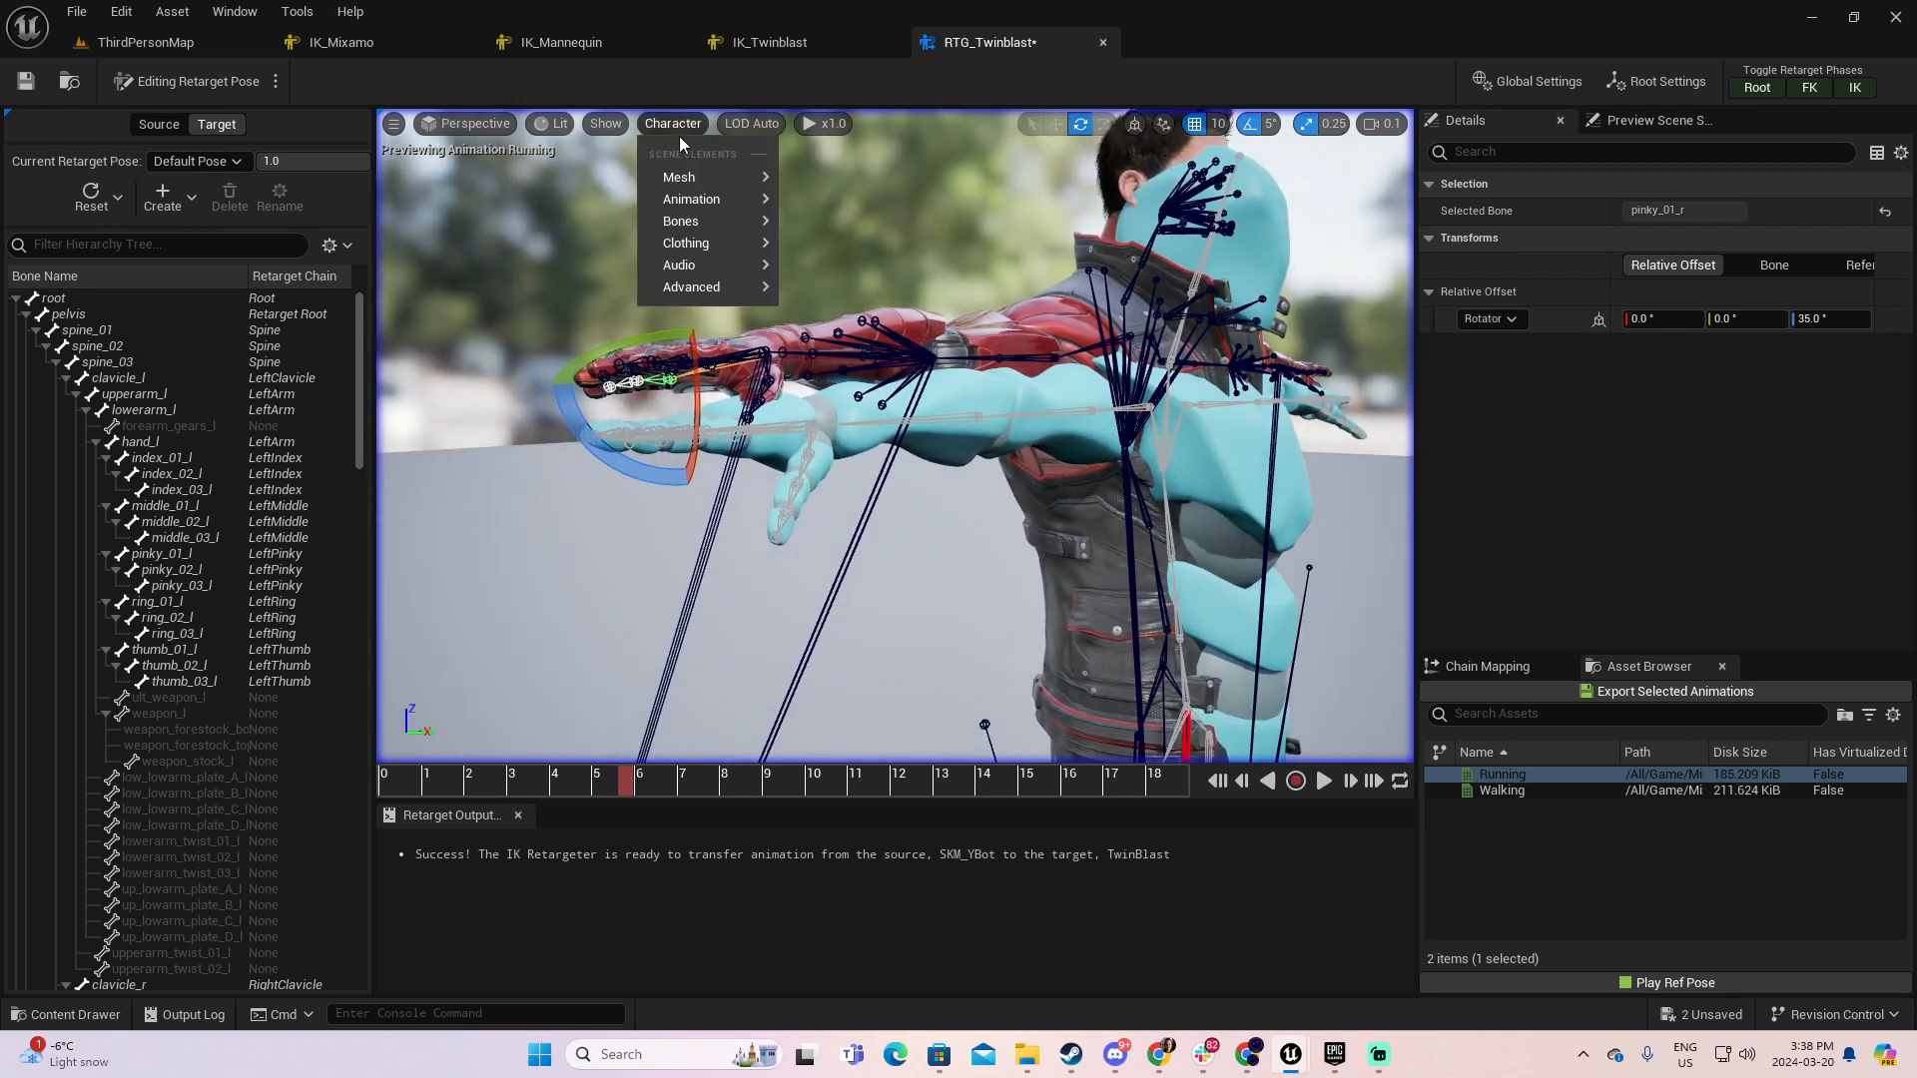
{"action": "mouse_move", "coordinate": [674, 225]}
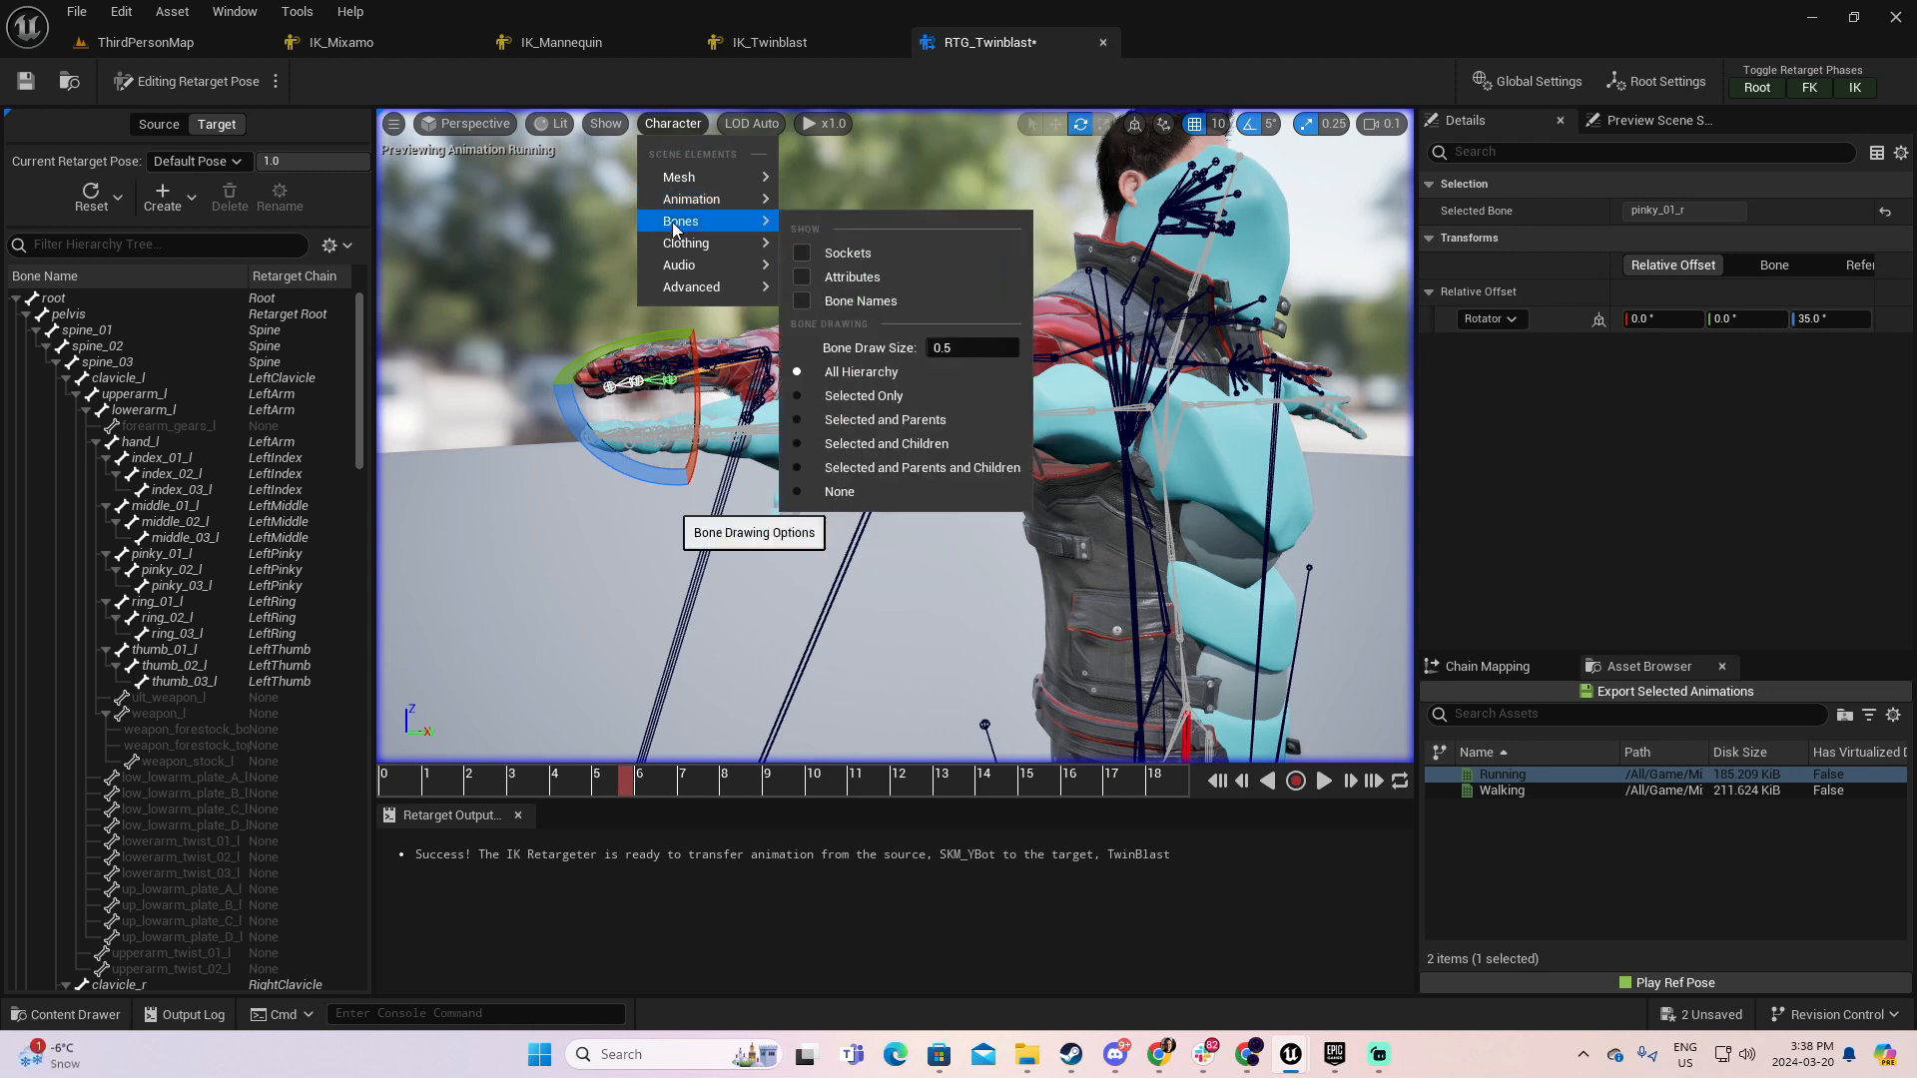
{"action": "left_click", "coordinate": [840, 492]}
- Examine how the target's hands and arms line up with the source in the overlapped retarget pose
{"action": "right_click_drag", "start_coordinate": [843, 497], "coordinate": [774, 496]}
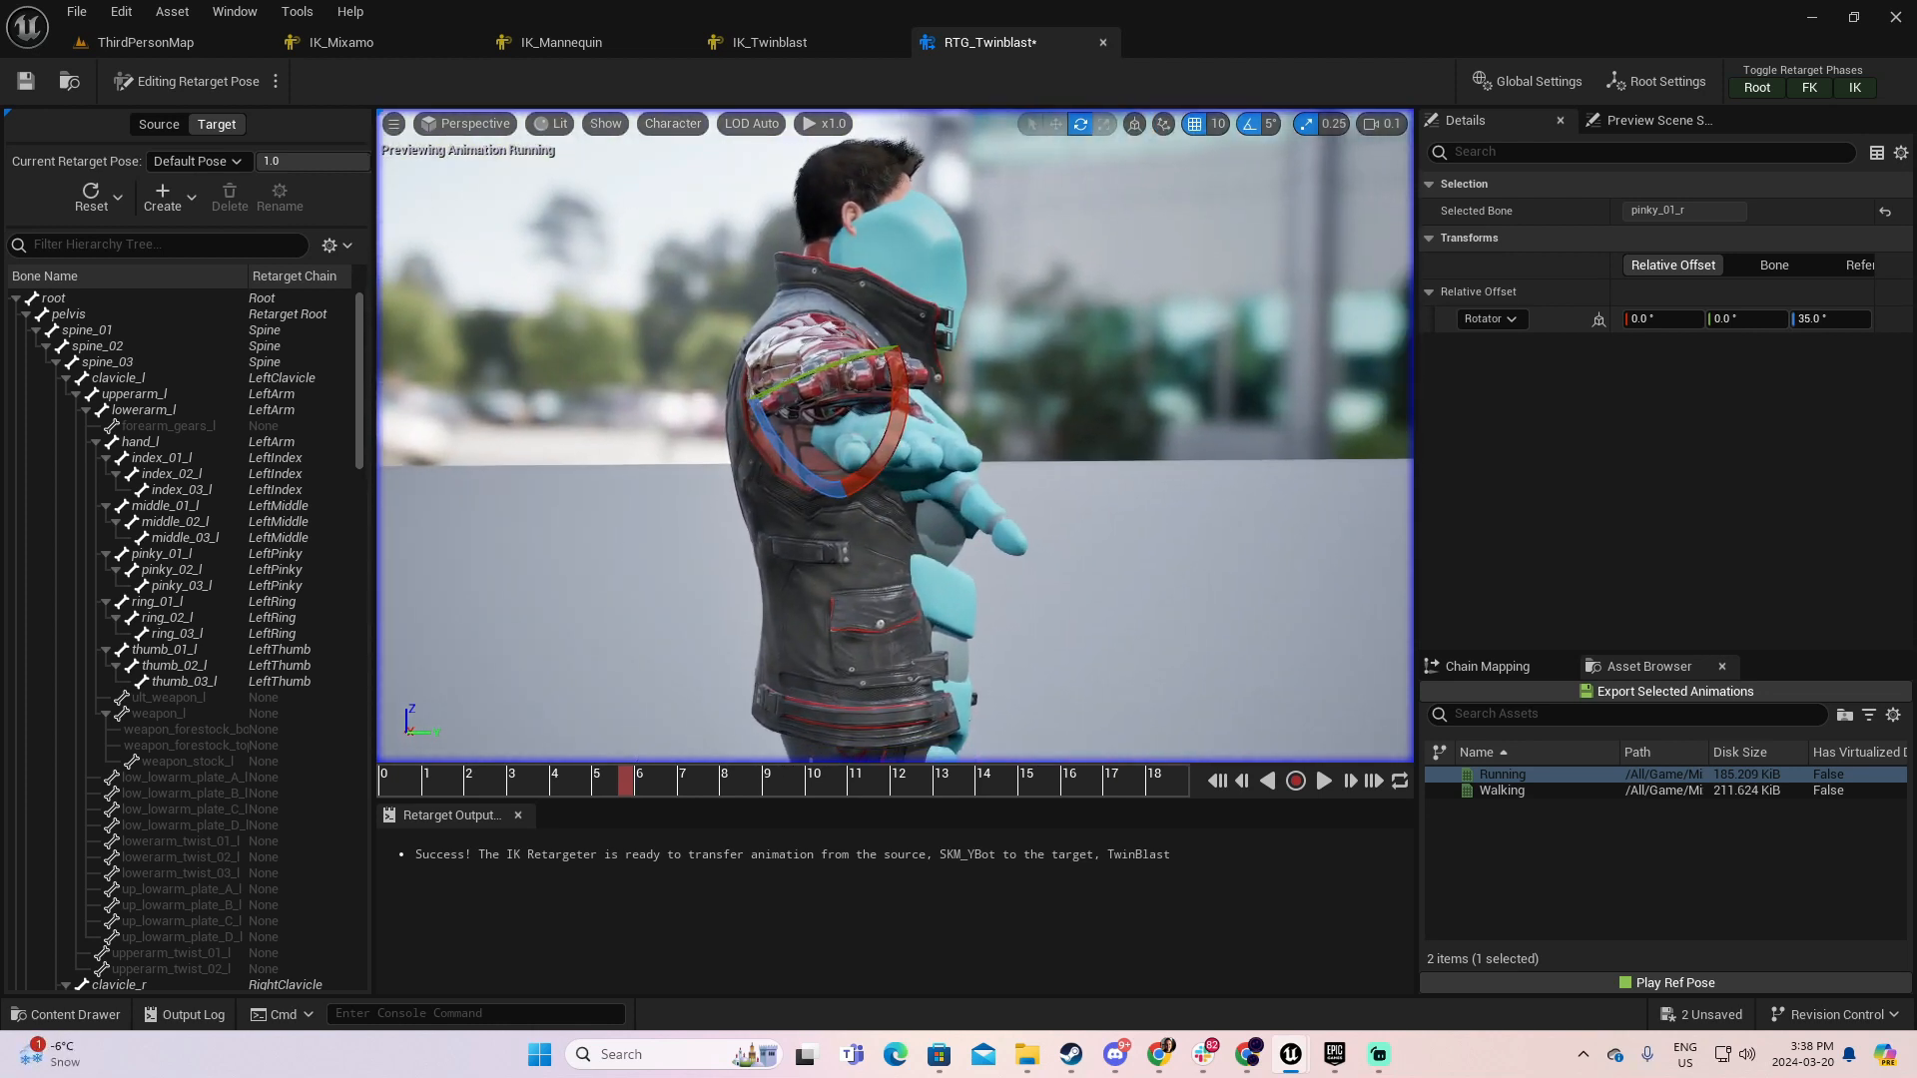
{"action": "key", "text": "e"}
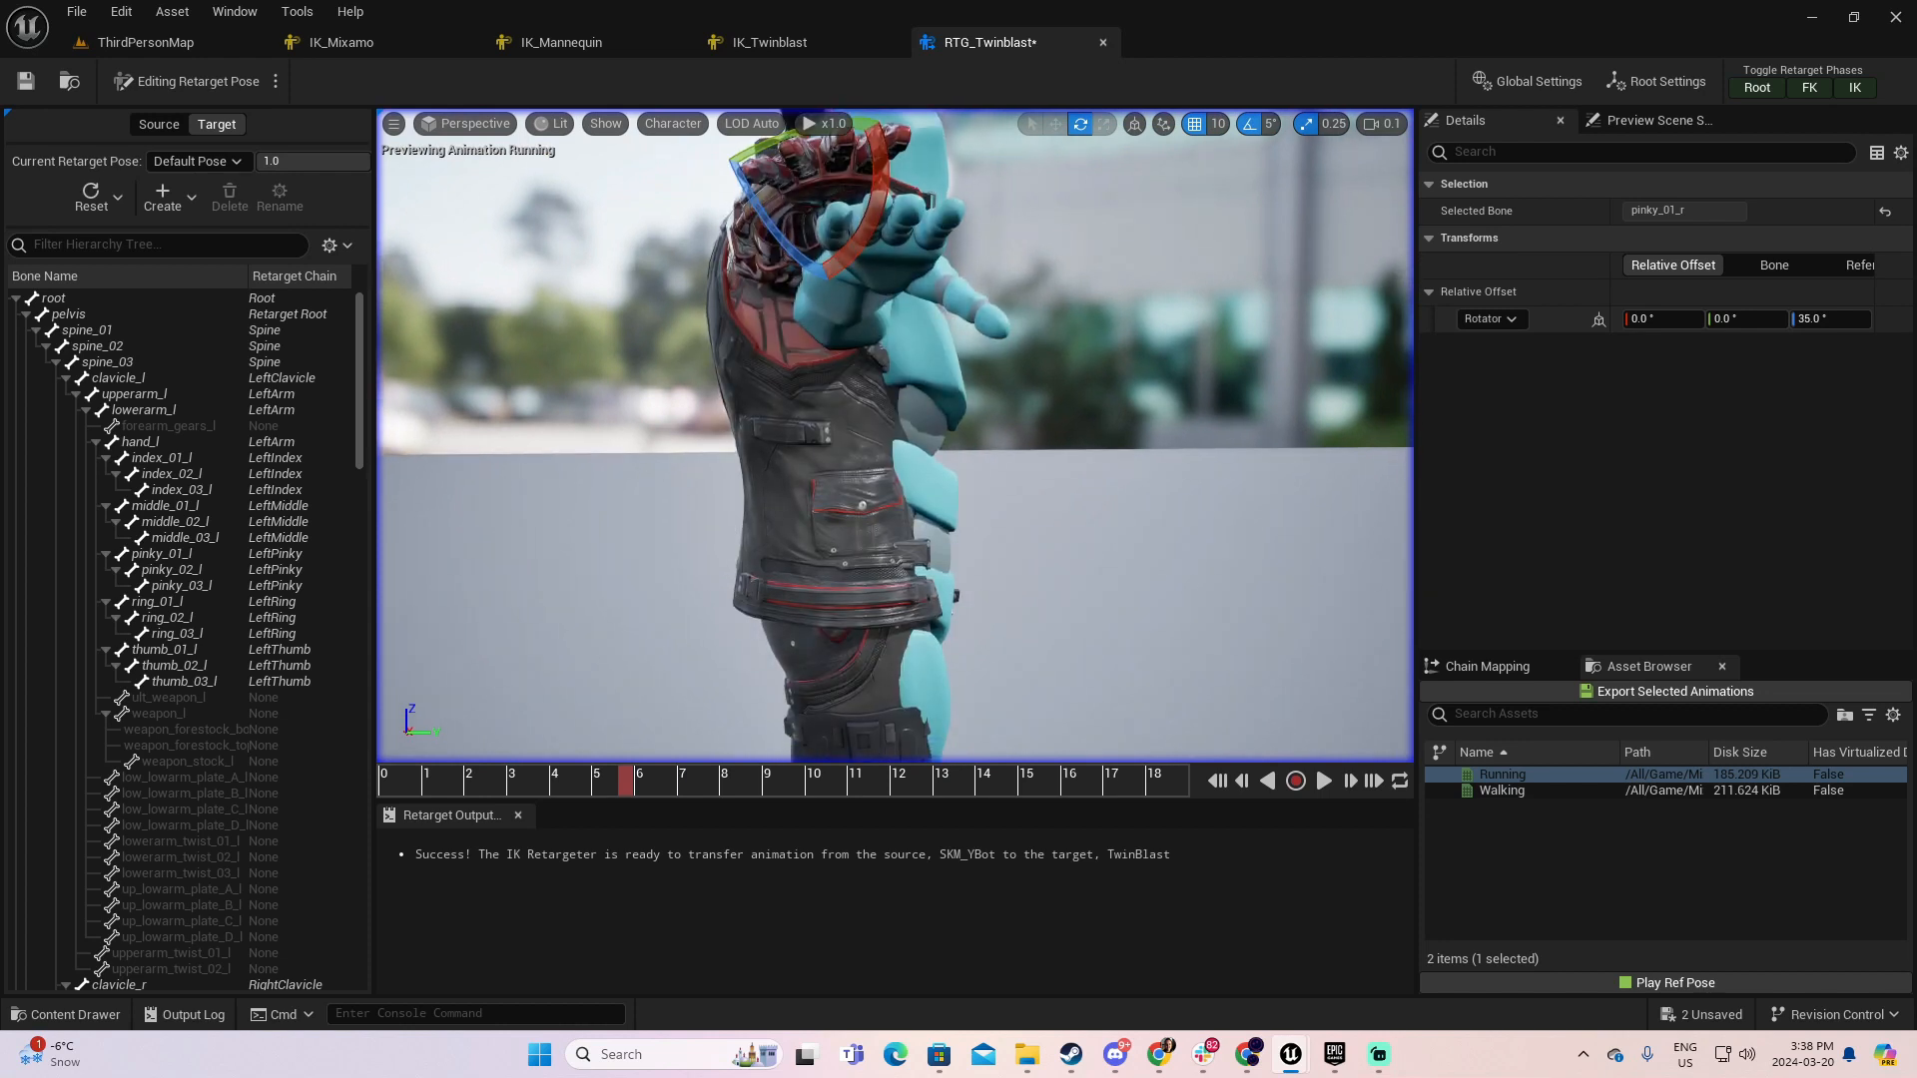
{"action": "right_click_drag", "start_coordinate": [774, 496], "coordinate": [825, 516]}
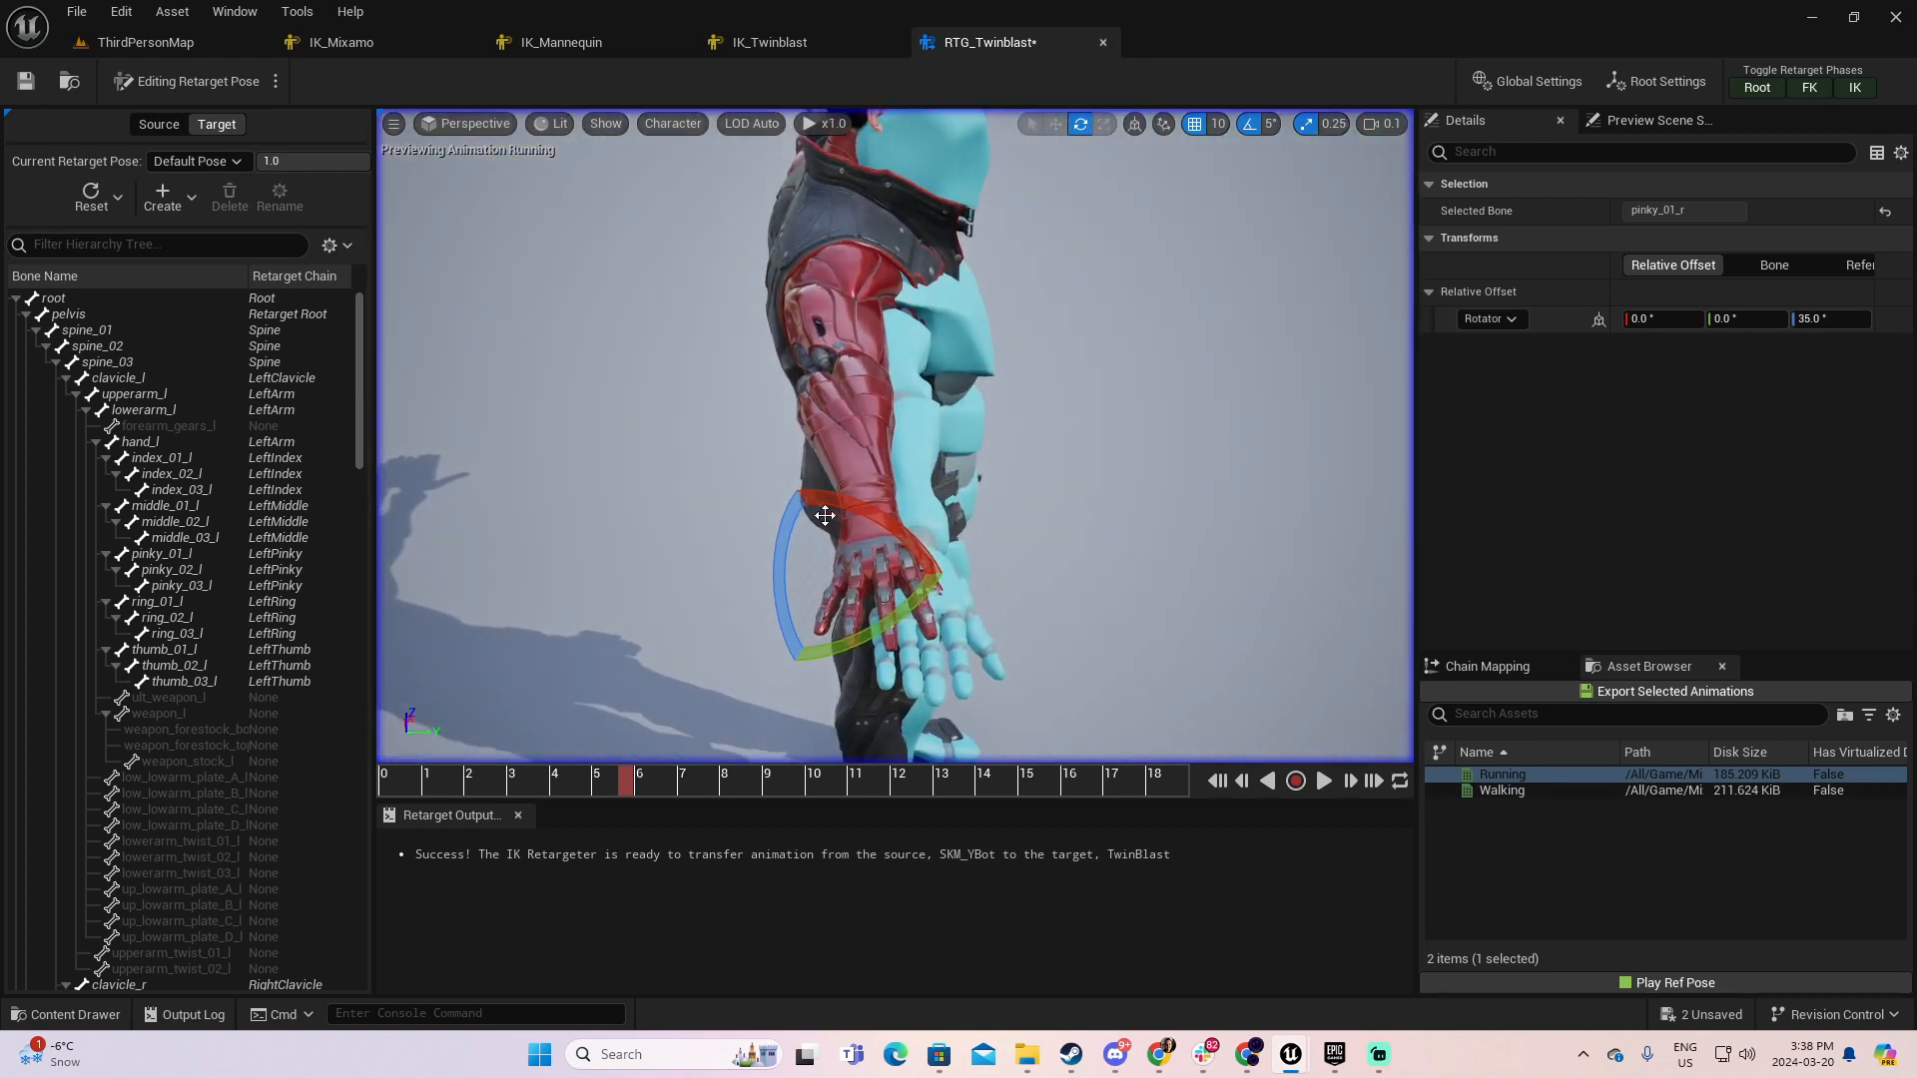
{"action": "mouse_move", "coordinate": [1027, 601]}
{"action": "right_mouse_down"}
{"action": "mouse_move", "coordinate": [996, 622]}
{"action": "mouse_move", "coordinate": [996, 469]}
{"action": "mouse_move", "coordinate": [734, 529]}
{"action": "mouse_move", "coordinate": [1029, 599]}
{"action": "right_mouse_up"}
{"action": "key", "text": "d"}
{"action": "key", "text": "a"}
{"action": "key", "text": "q"}
{"action": "key", "text": "d"}
{"action": "key", "text": "d"}
{"action": "key", "text": "s"}
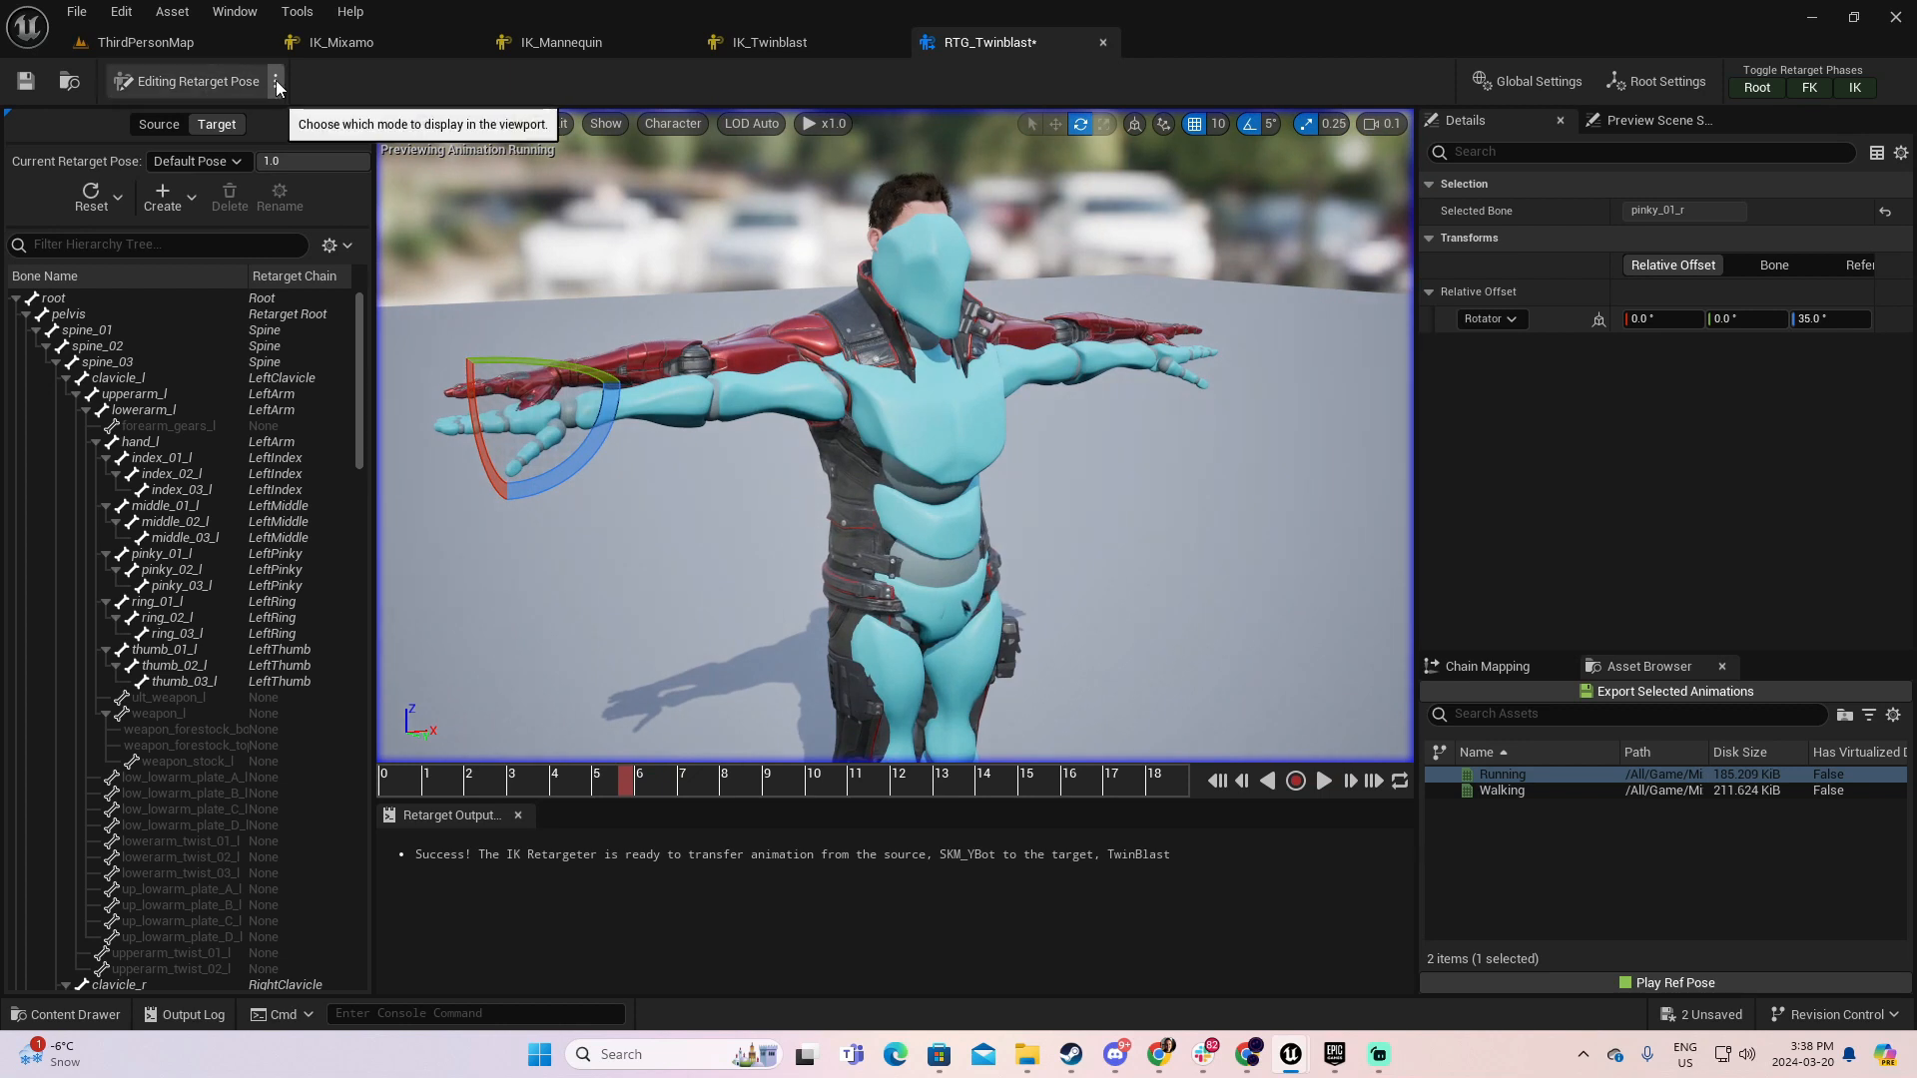
- Run the retarget on the Running animation and set the target mesh offset to 200 in X
{"action": "left_click", "coordinate": [287, 116]}
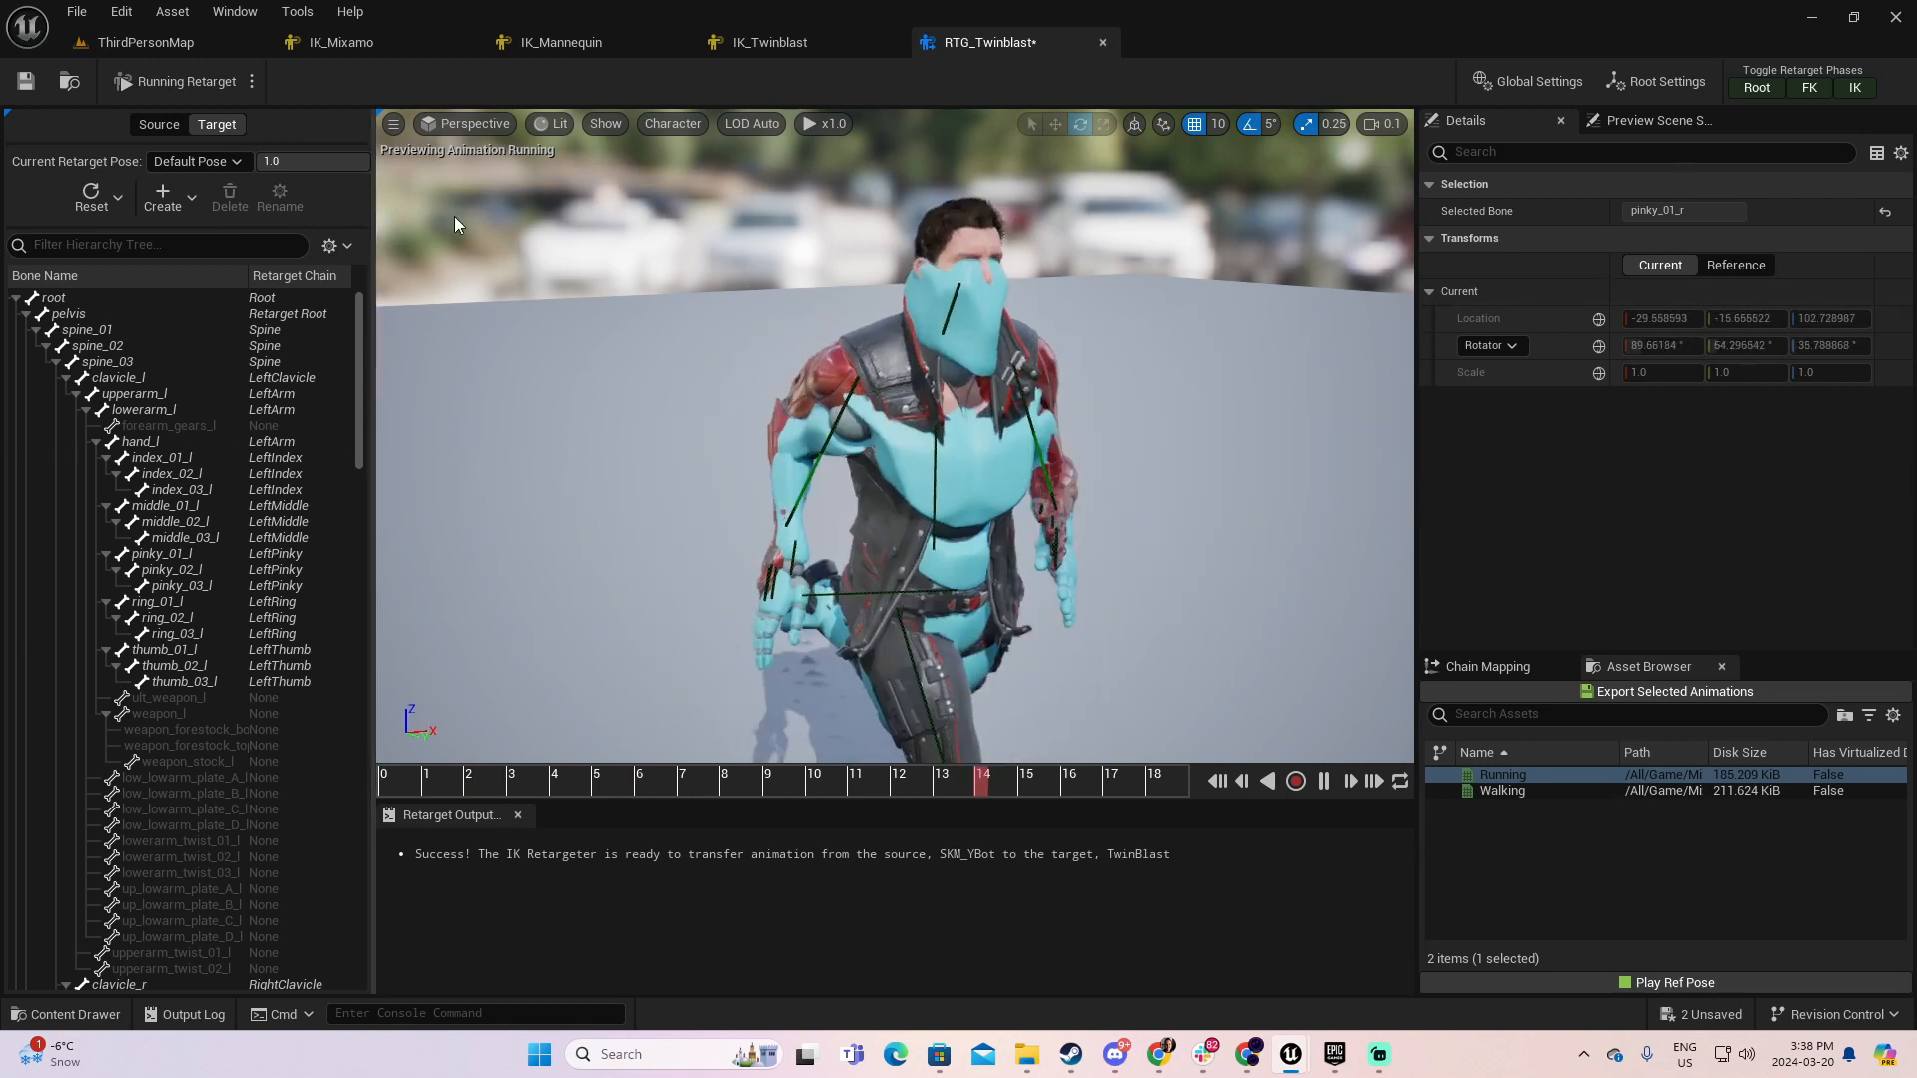
{"action": "left_click", "coordinate": [693, 404]}
{"action": "left_click", "coordinate": [1663, 496]}
{"action": "type", "text": "200"}
{"action": "key", "text": "Return"}
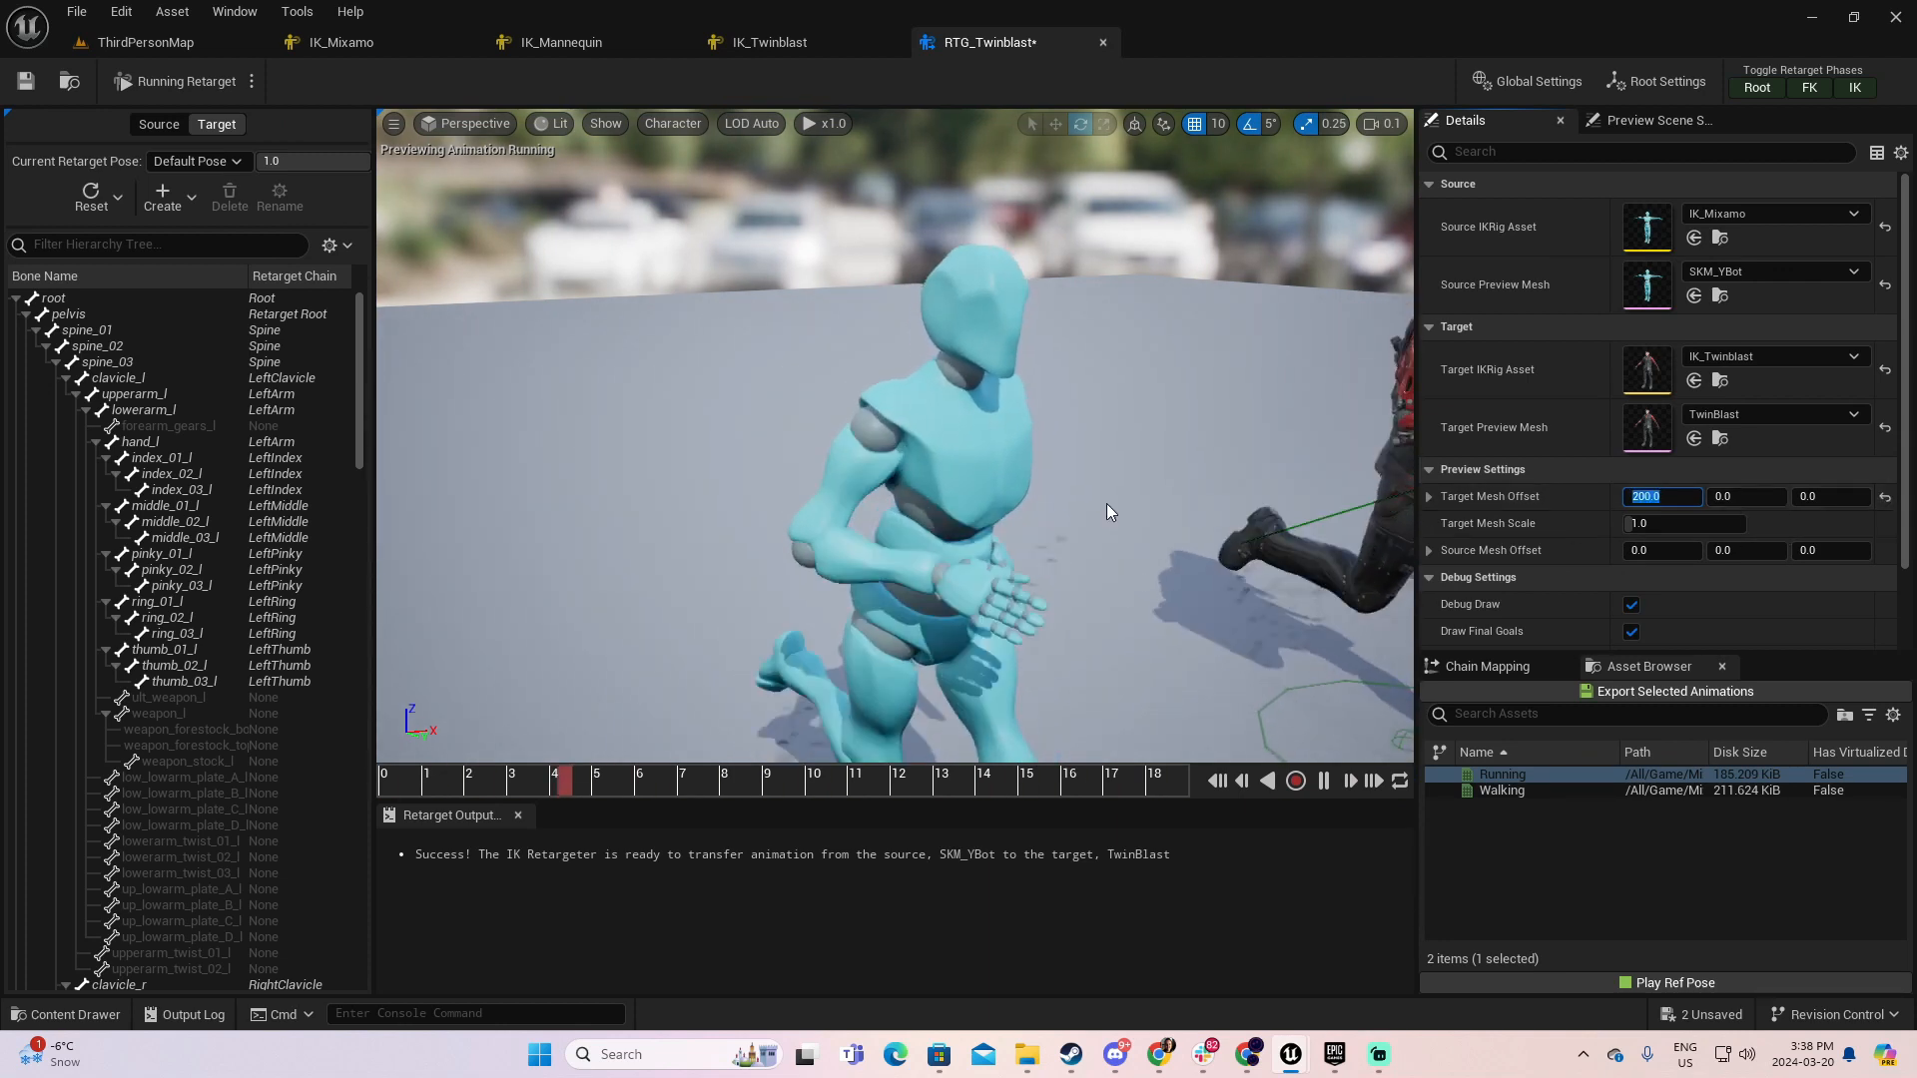
- Pause the running character and examine the retargeted fingers and hands up close
{"action": "left_click_drag", "start_coordinate": [1214, 507], "coordinate": [1186, 521], "text": "alt"}
{"action": "right_click_drag", "start_coordinate": [1187, 522], "coordinate": [1099, 491]}
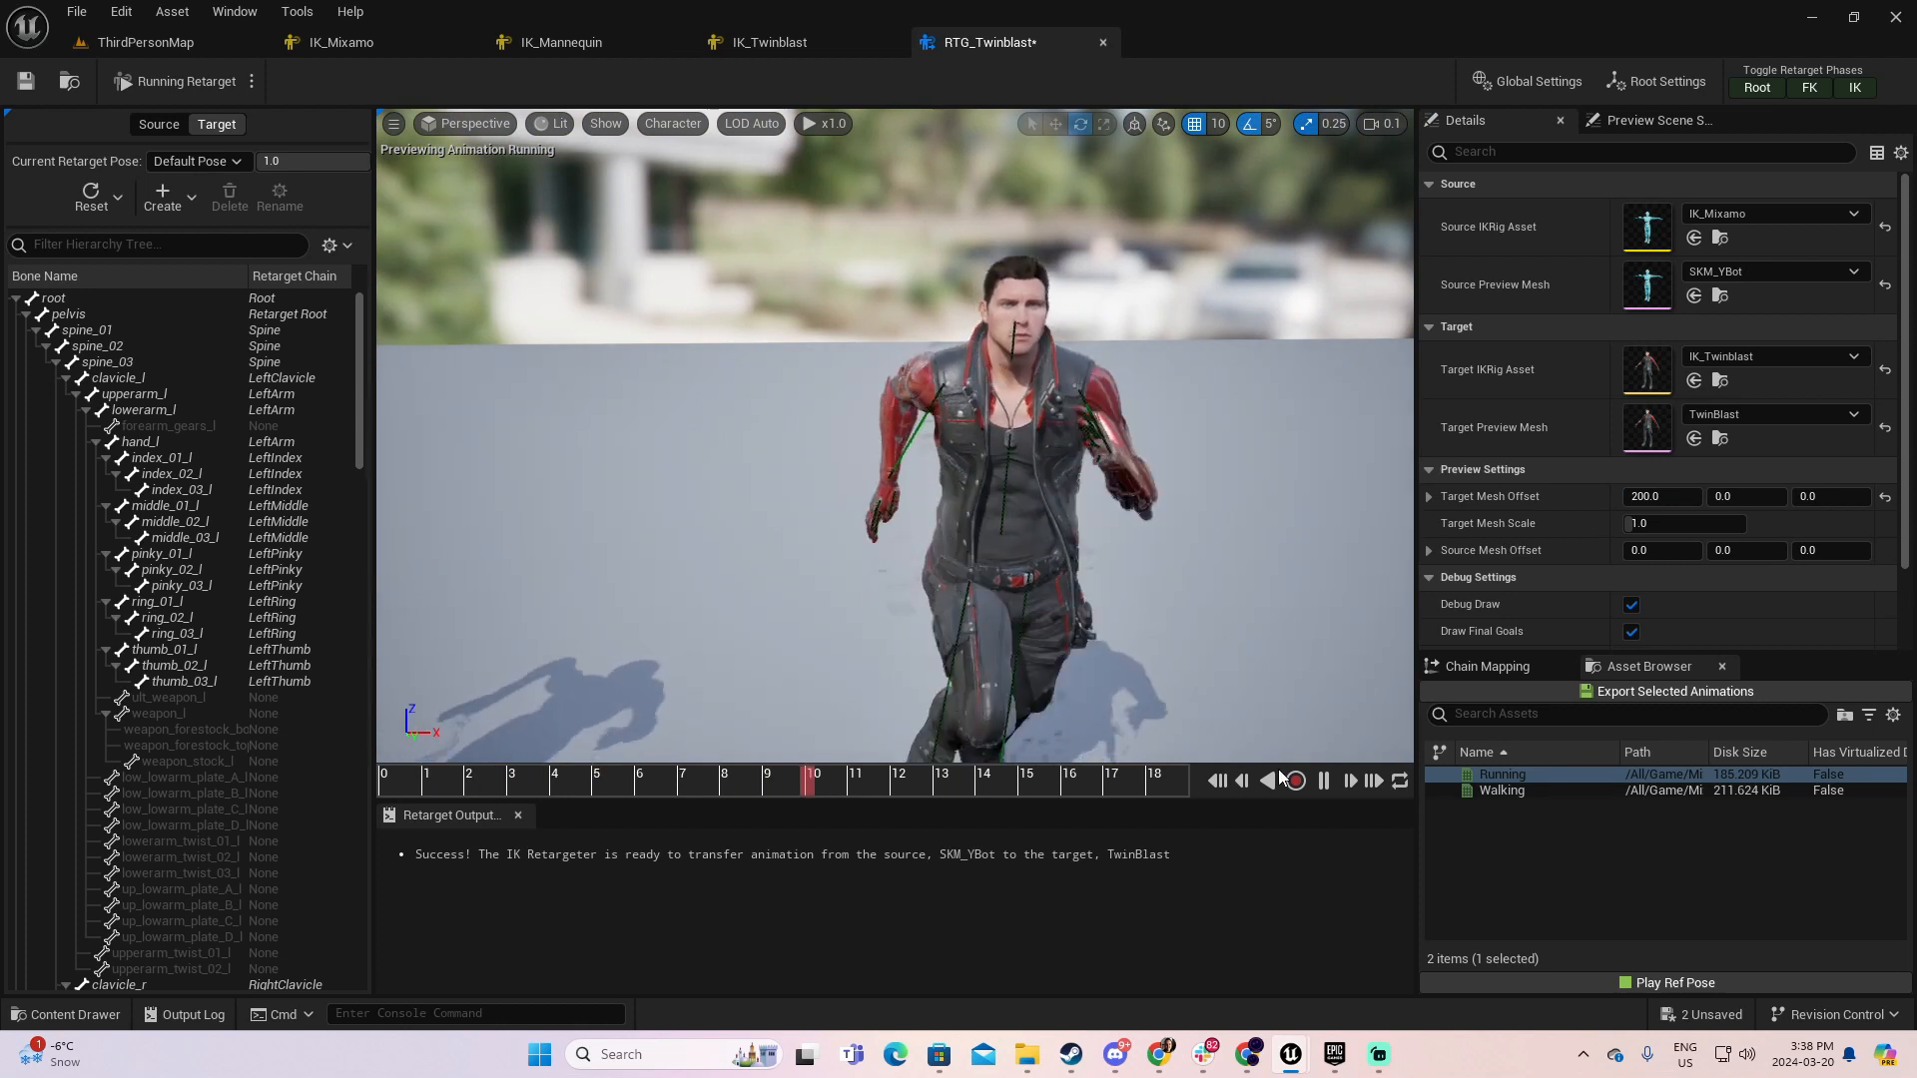
{"action": "left_click", "coordinate": [1324, 780]}
{"action": "right_click_drag", "start_coordinate": [1108, 609], "coordinate": [1228, 613]}
{"action": "right_click_drag", "start_coordinate": [943, 581], "coordinate": [926, 603]}
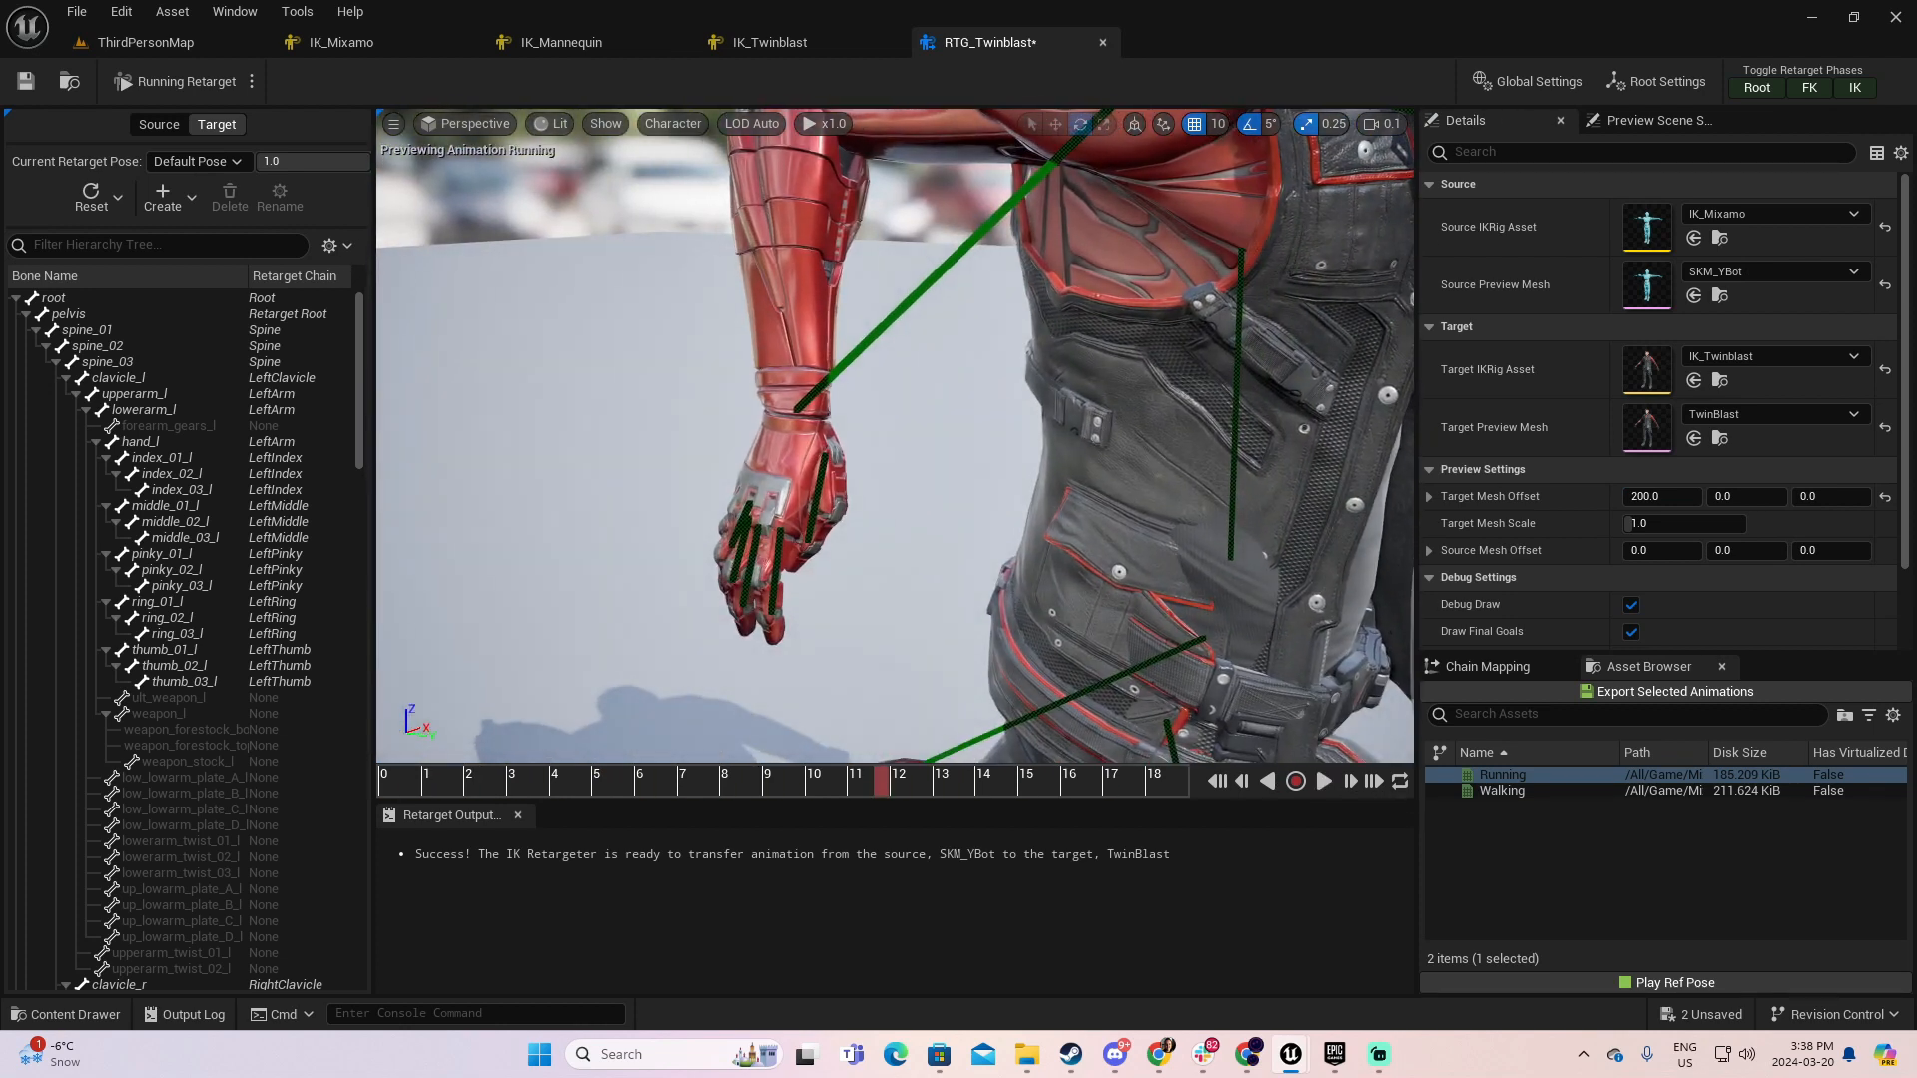
{"action": "mouse_move", "coordinate": [867, 570]}
{"action": "right_mouse_down"}
{"action": "mouse_move", "coordinate": [724, 567]}
{"action": "mouse_move", "coordinate": [891, 547]}
{"action": "mouse_move", "coordinate": [721, 571]}
{"action": "mouse_move", "coordinate": [699, 617]}
{"action": "mouse_move", "coordinate": [727, 580]}
{"action": "mouse_move", "coordinate": [837, 558]}
{"action": "mouse_move", "coordinate": [743, 539]}
{"action": "mouse_move", "coordinate": [885, 549]}
{"action": "right_mouse_up"}
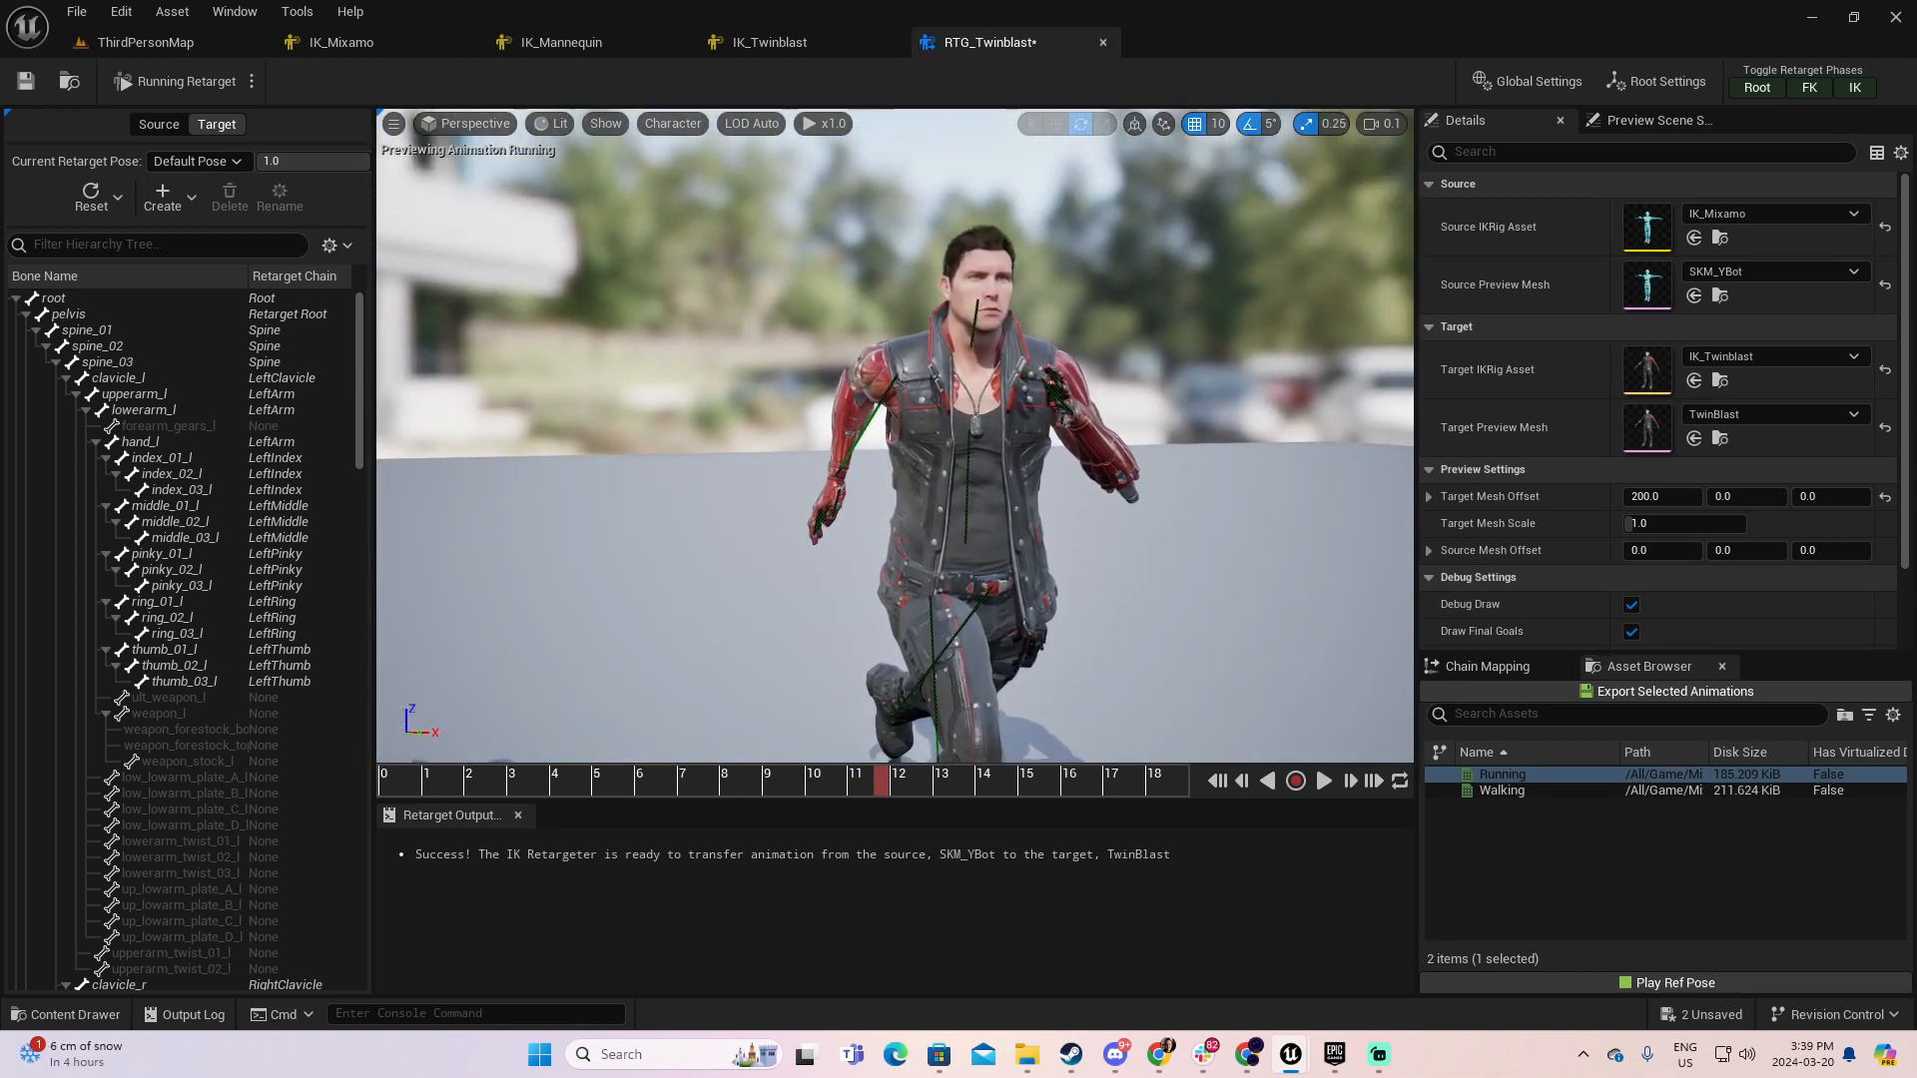
- Switch from running the retarget back to editing the retarget pose and select both the Running and Walking animations
{"action": "left_click", "coordinate": [225, 84]}
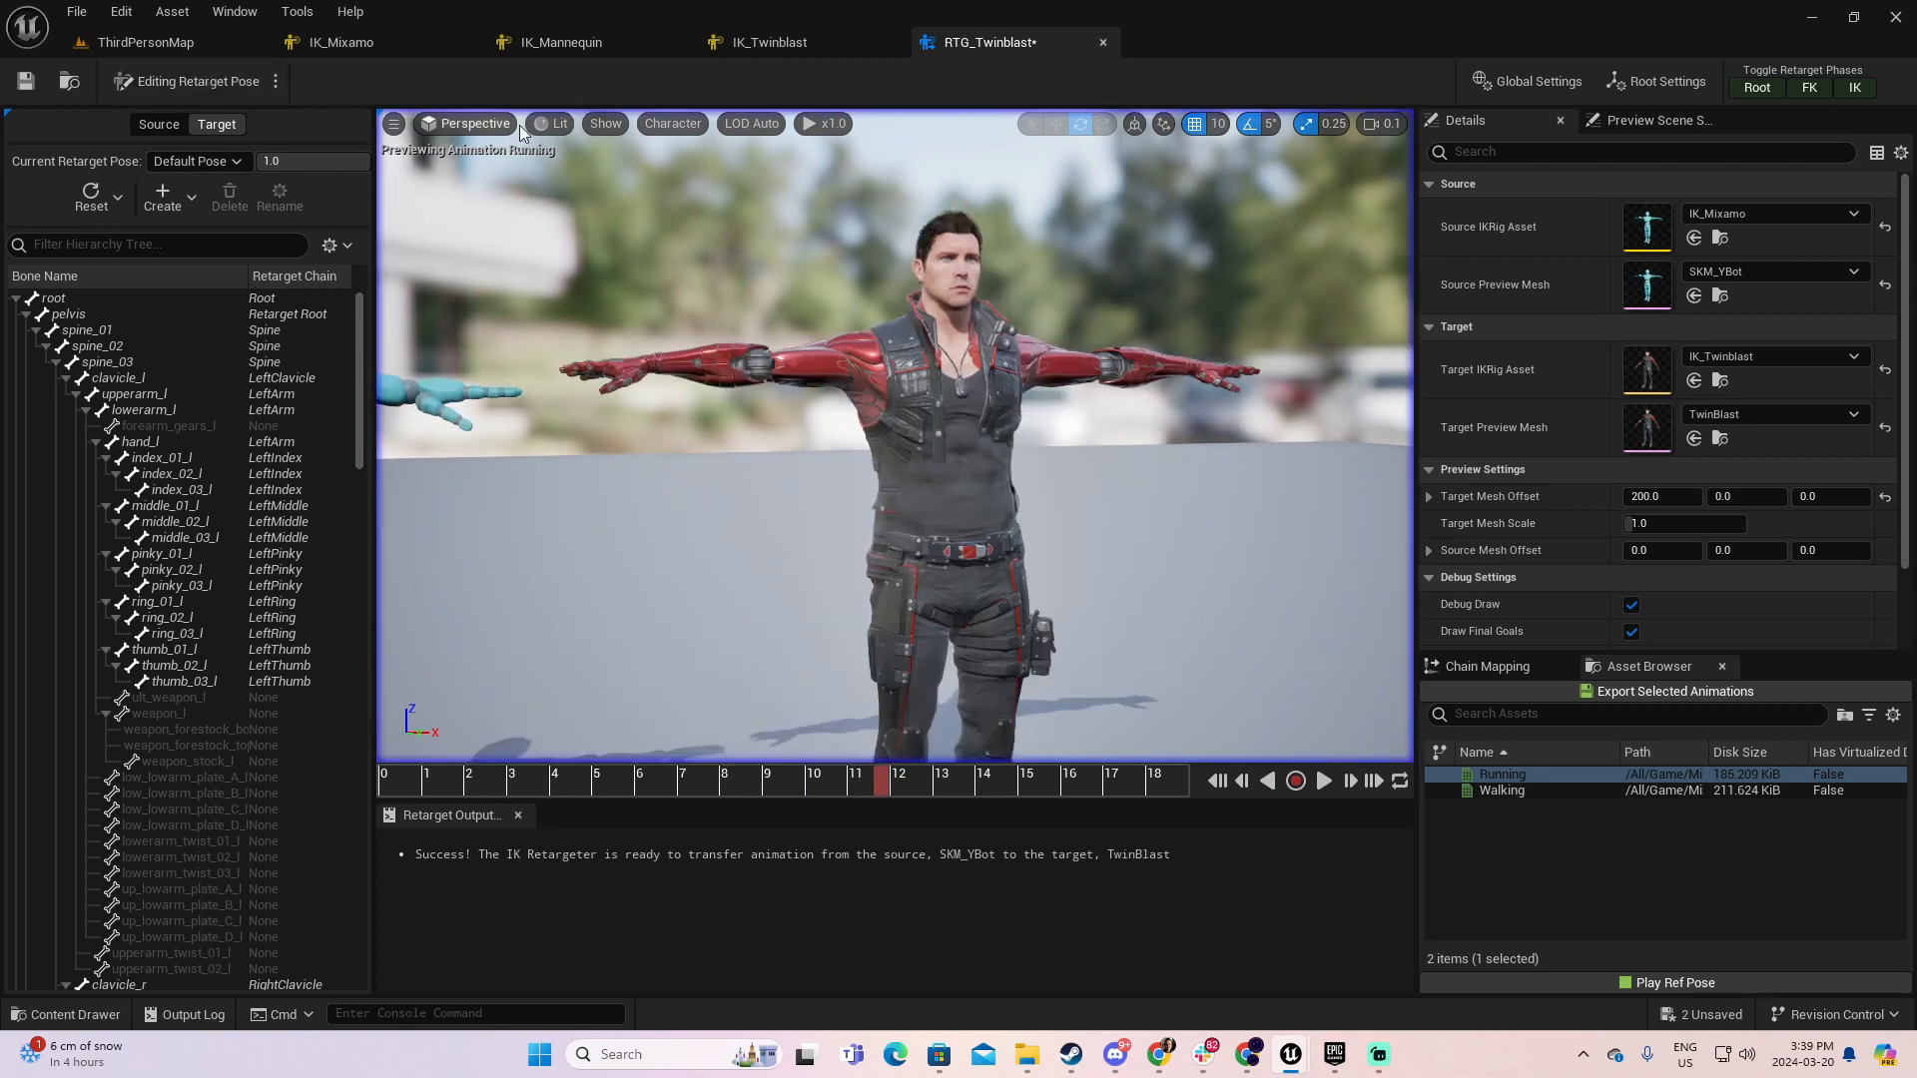
{"action": "mouse_move", "coordinate": [793, 477]}
{"action": "right_mouse_down"}
{"action": "mouse_move", "coordinate": [797, 501]}
{"action": "mouse_move", "coordinate": [777, 484]}
{"action": "right_mouse_up"}
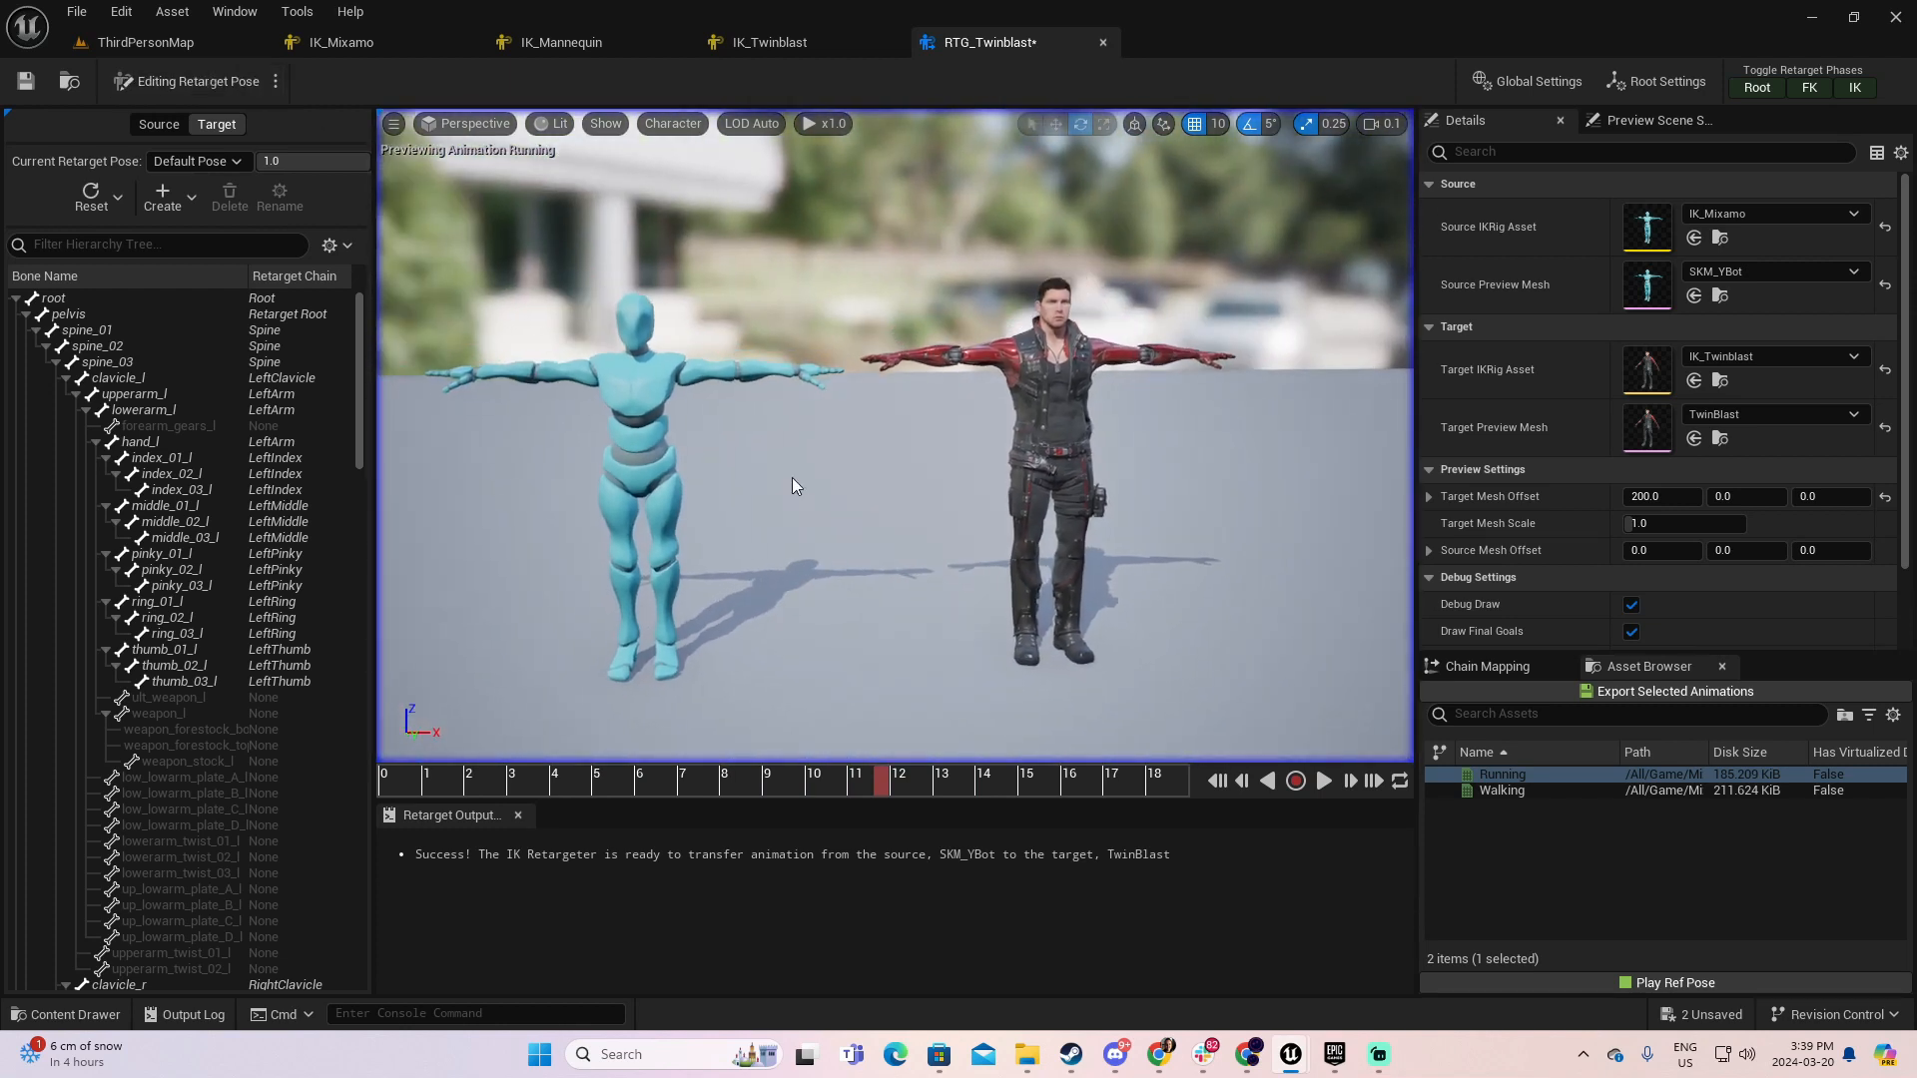
{"action": "left_click", "coordinate": [1548, 790]}
{"action": "left_click", "coordinate": [1548, 774], "text": "shift"}
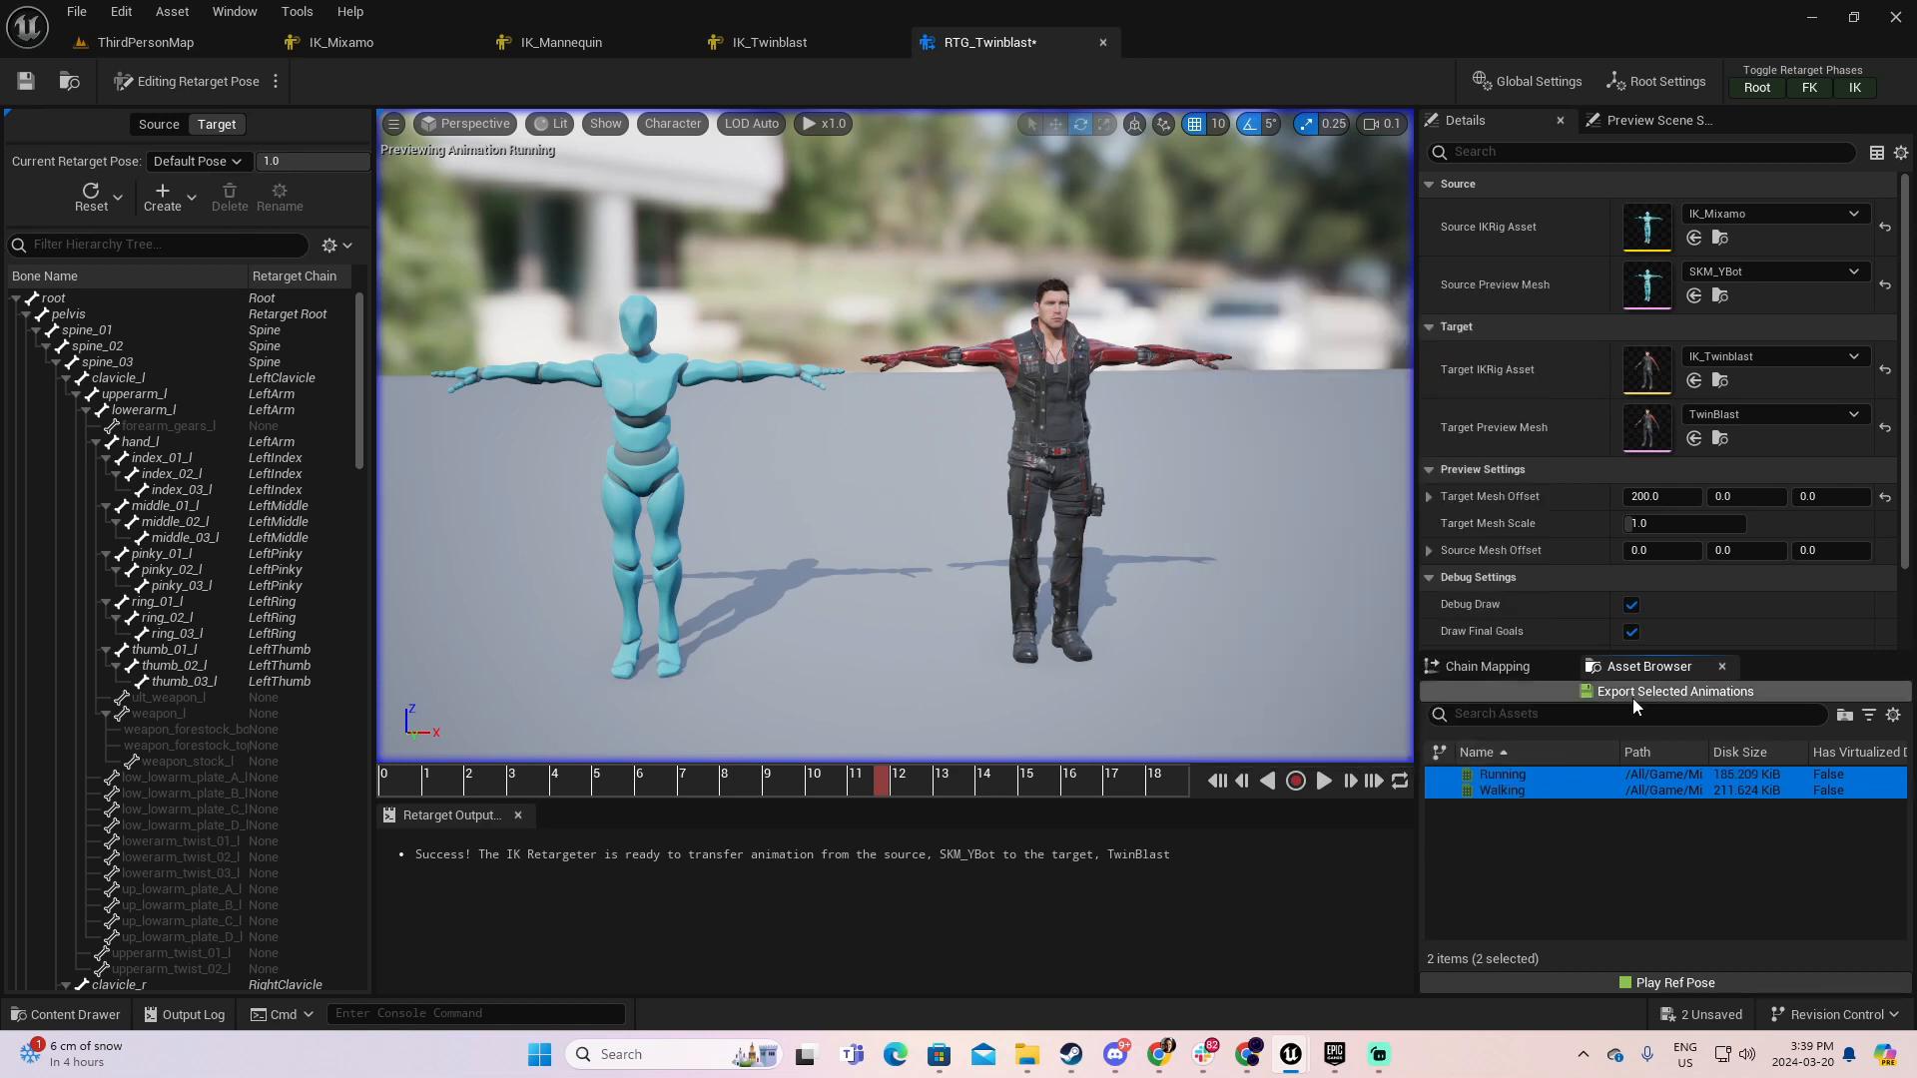
{"action": "left_click", "coordinate": [1680, 692]}
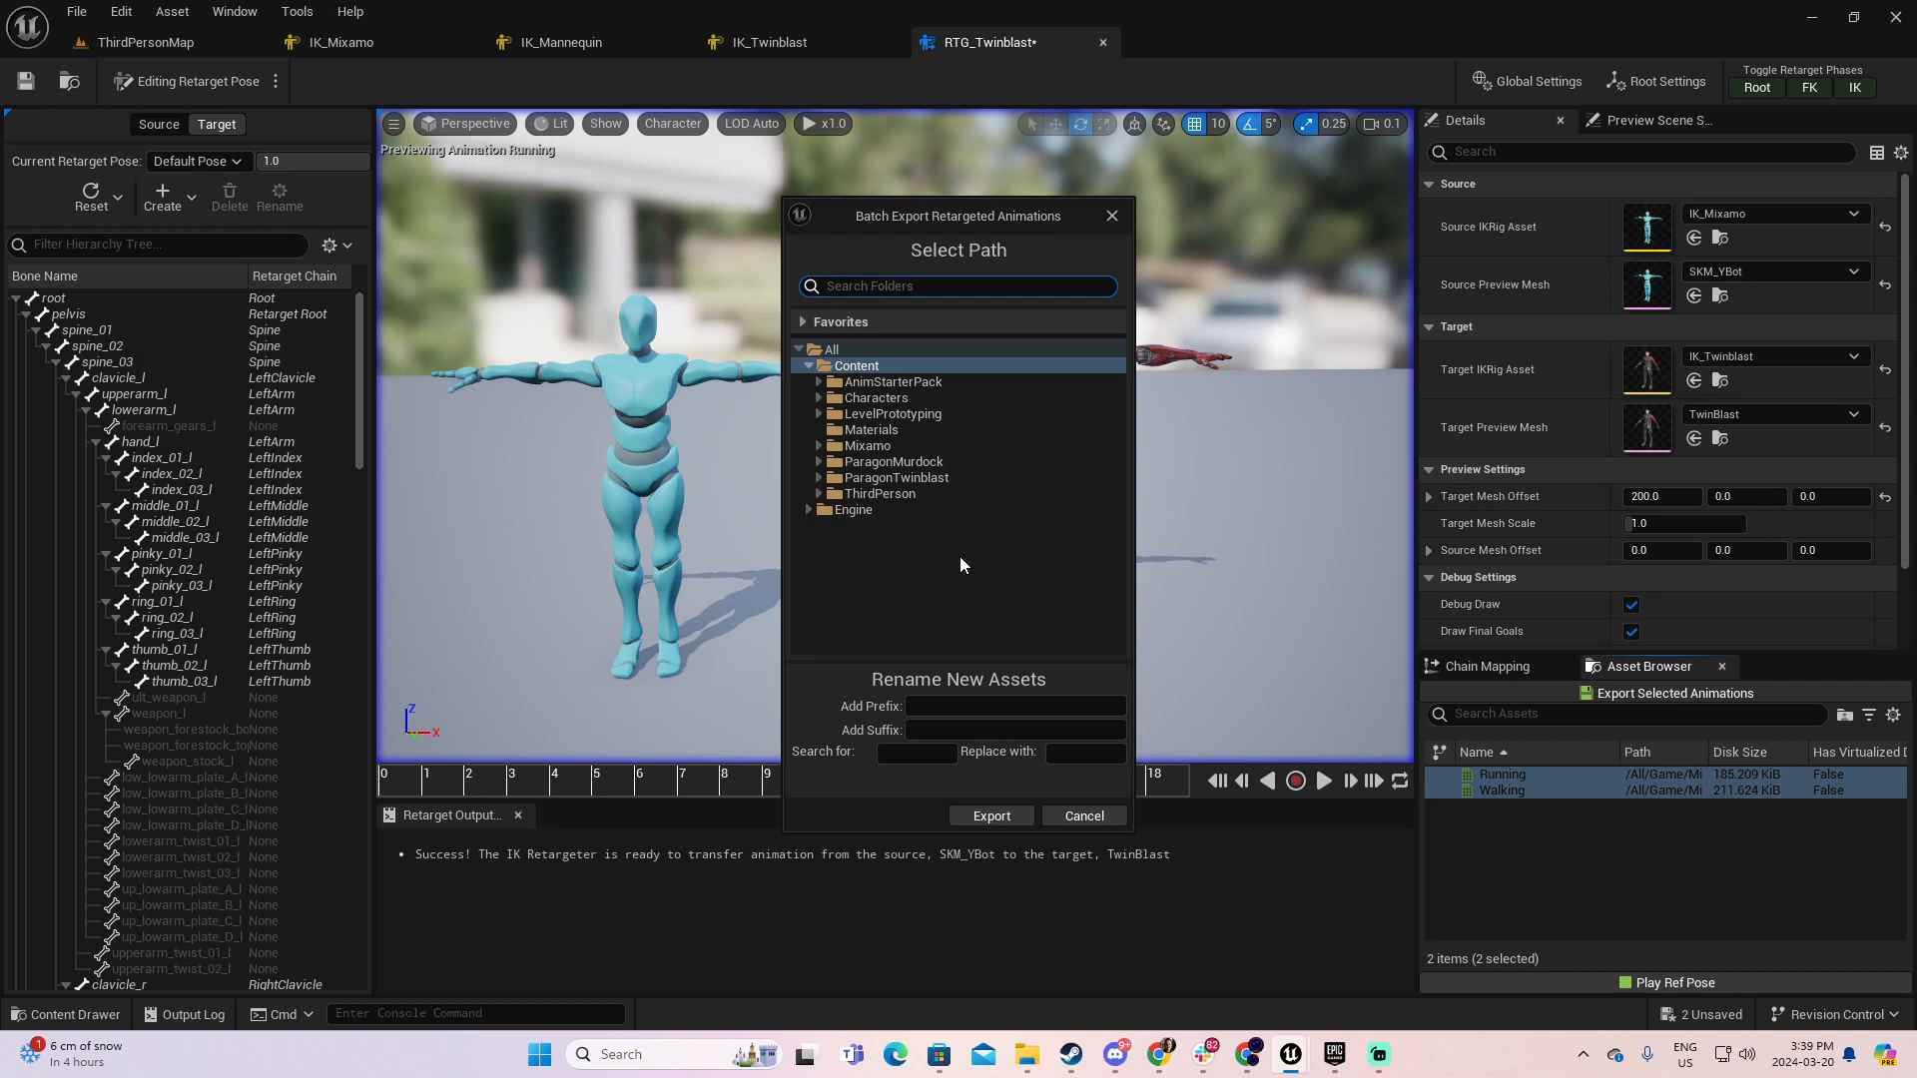
{"action": "left_click", "coordinate": [817, 479]}
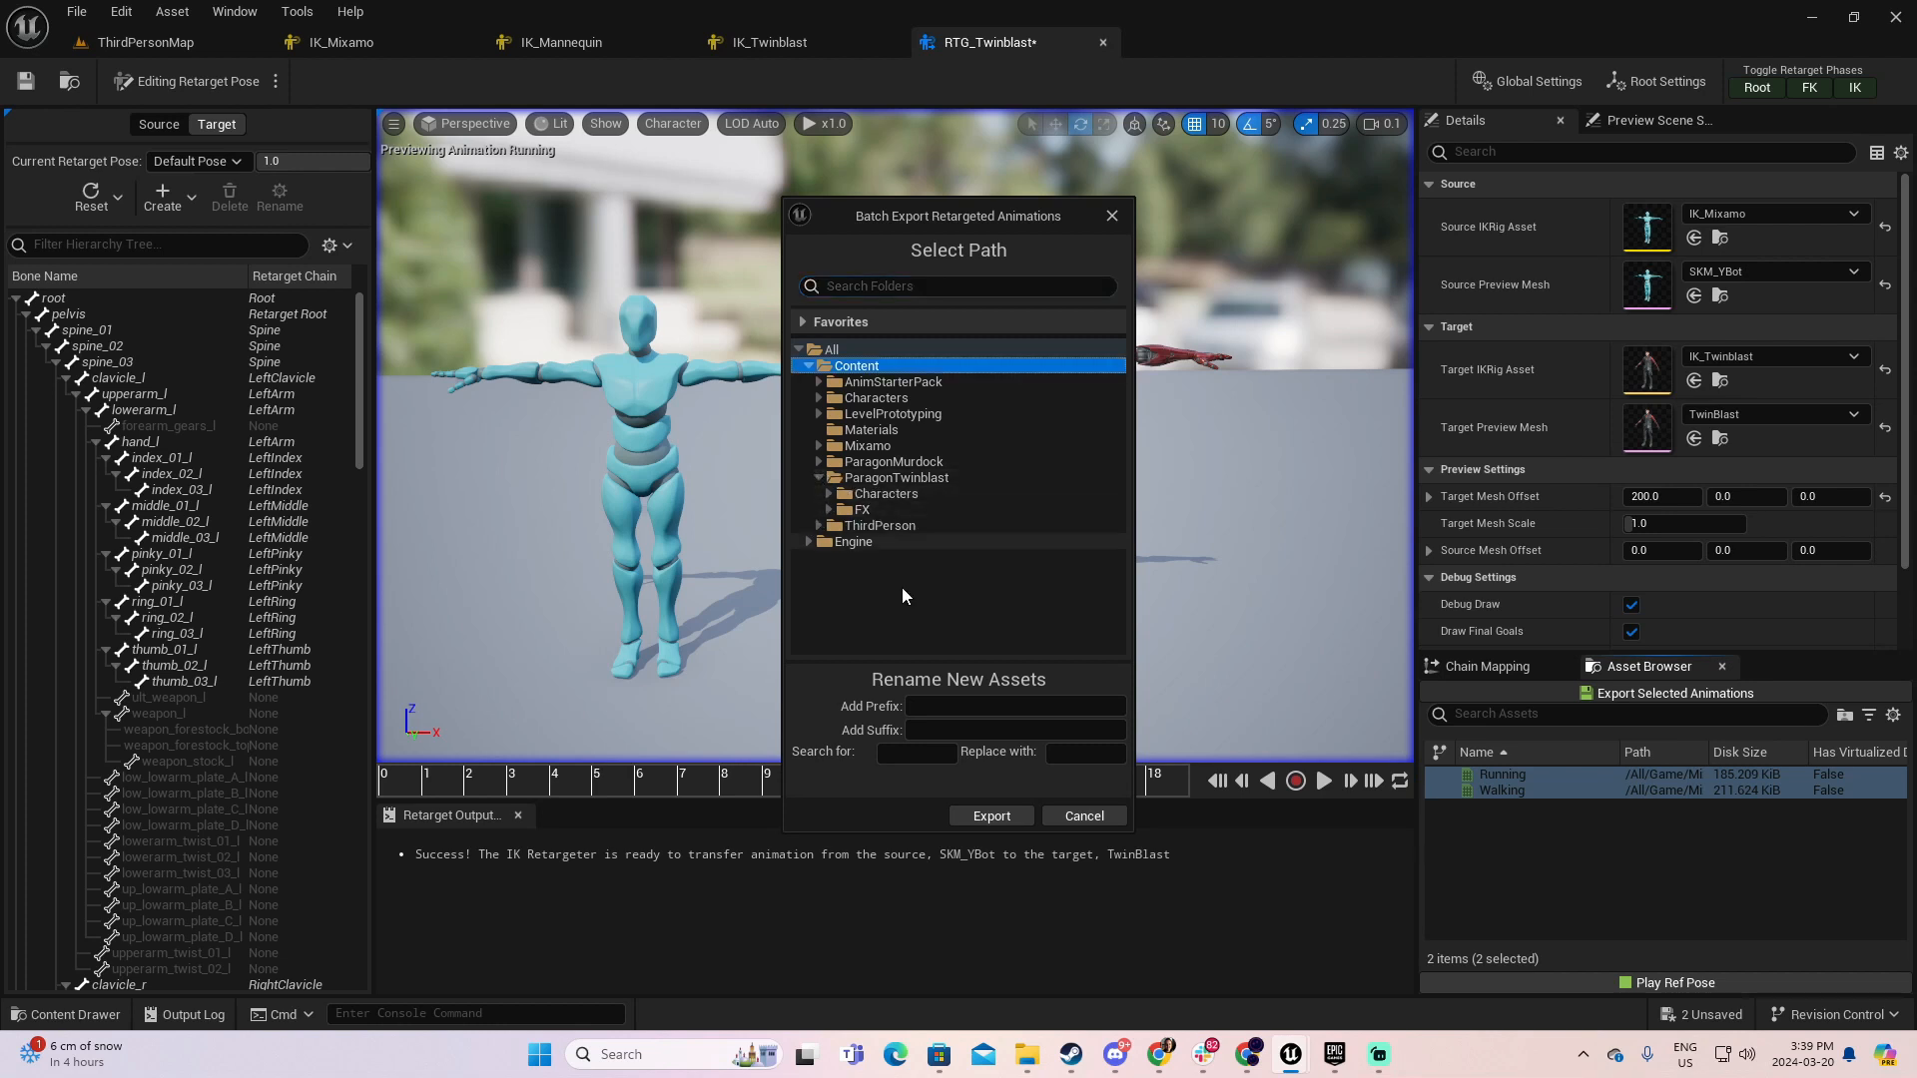
{"action": "left_click", "coordinate": [1086, 817]}
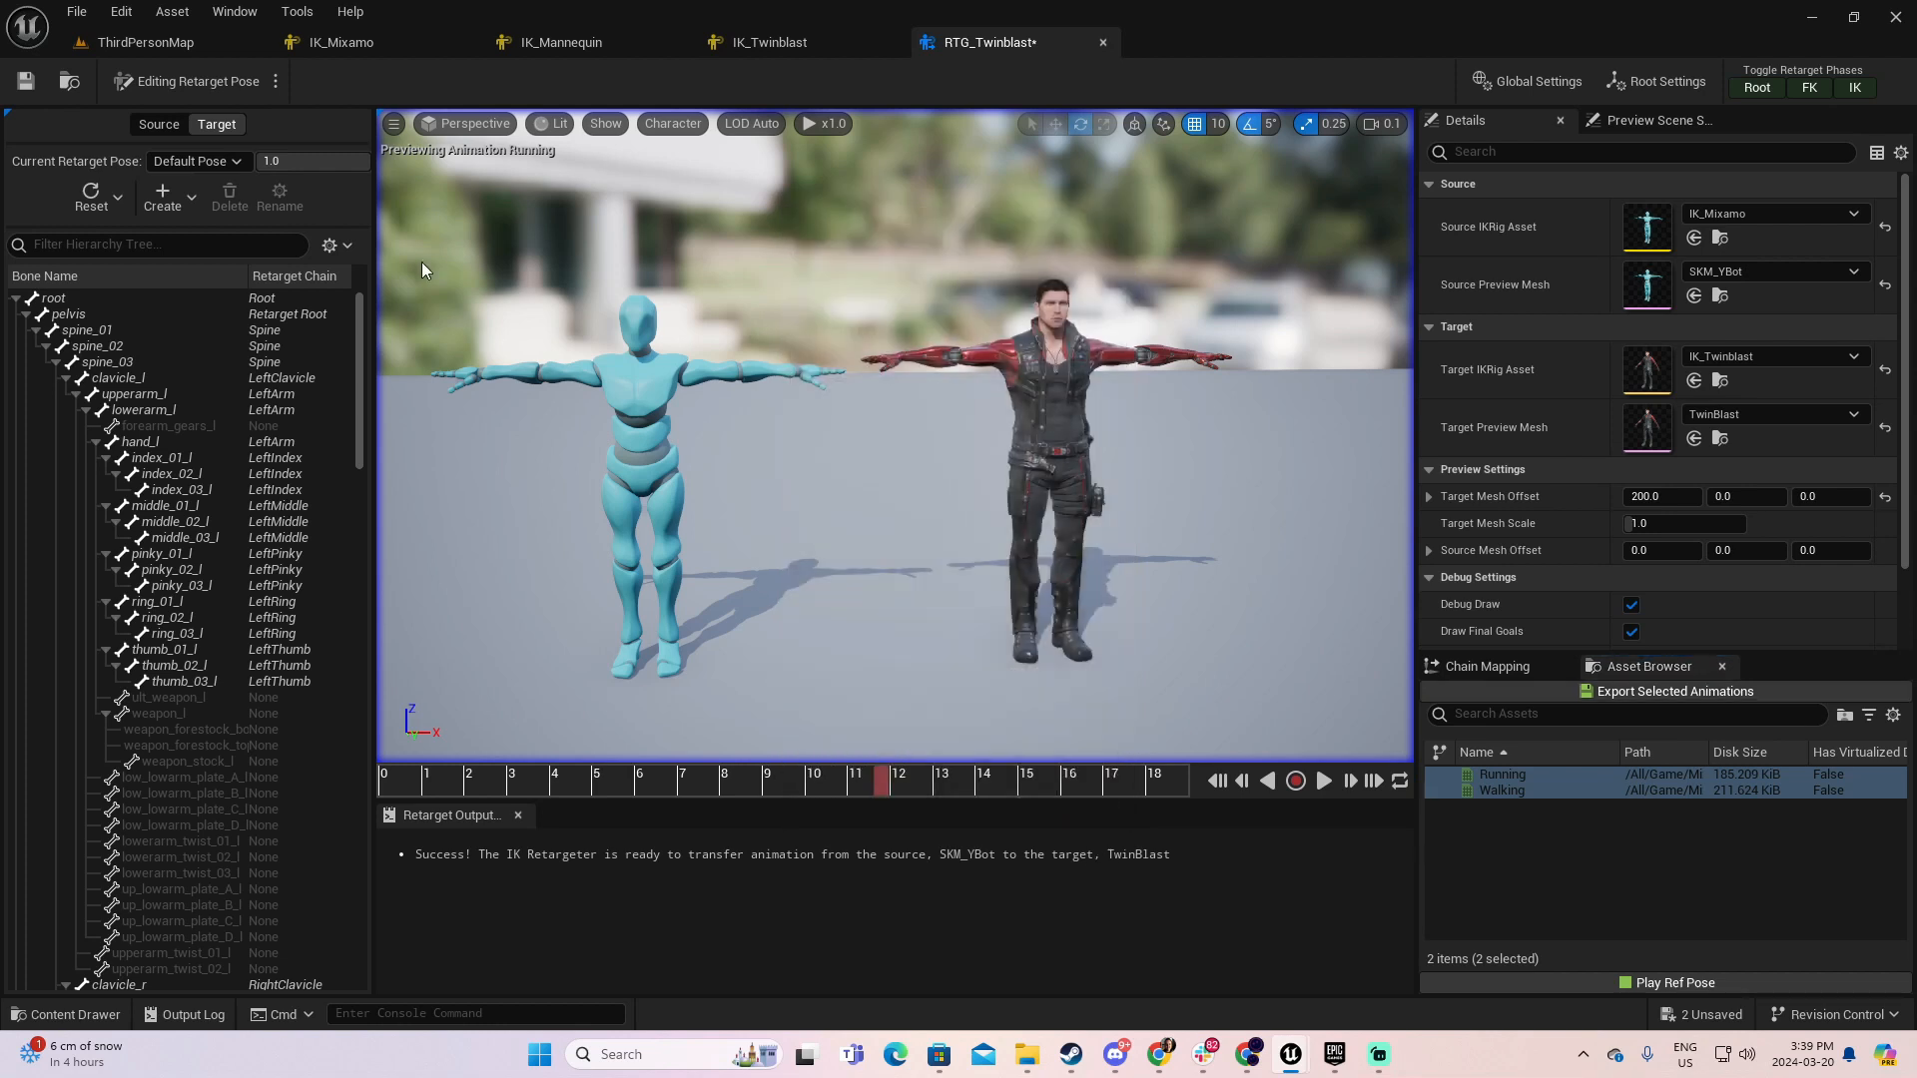
- Return to the ThirdPersonMap level editor and open TwinBlast's Animations folder under ParagonTwinblast/Characters/Heroes
{"action": "left_click", "coordinate": [151, 34]}
{"action": "left_click_drag", "start_coordinate": [339, 727], "coordinate": [362, 841]}
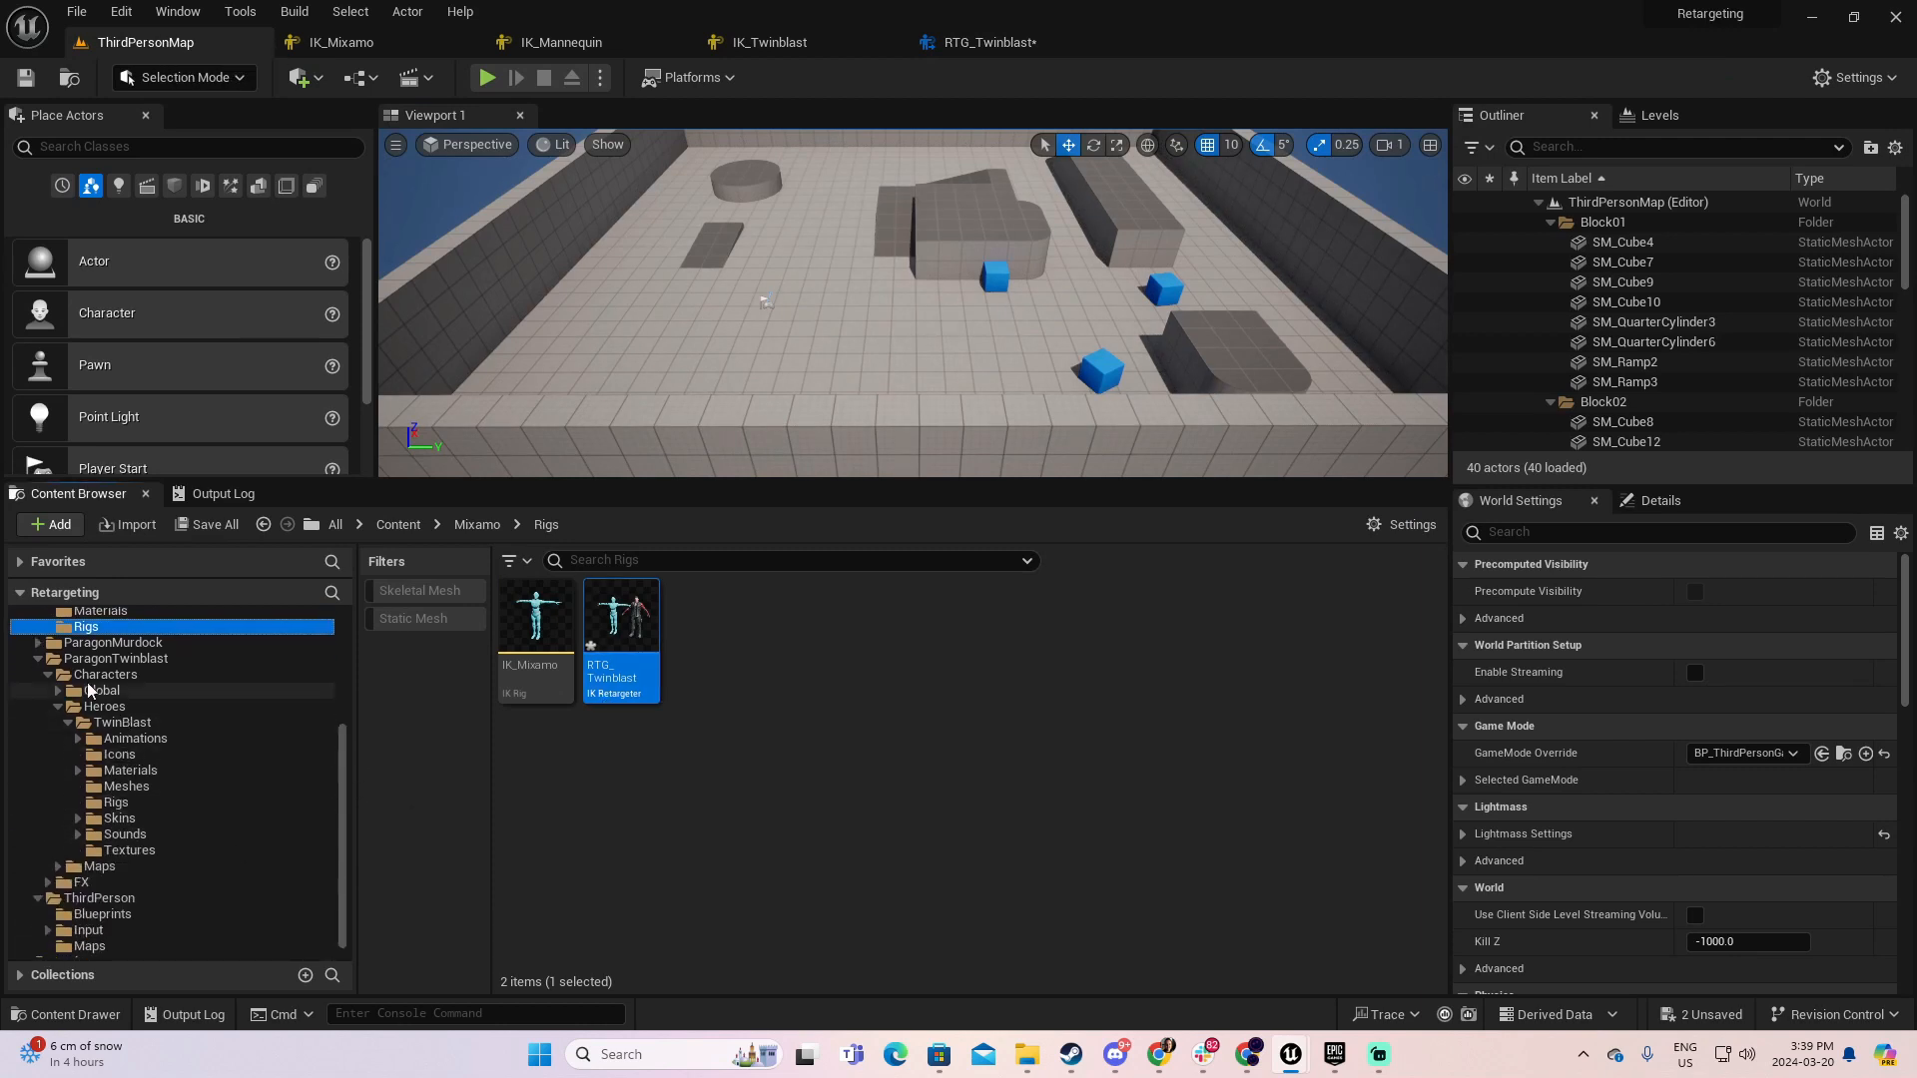
{"action": "scroll", "coordinate": [182, 865], "scroll_direction": "up", "scroll_amount": 4}
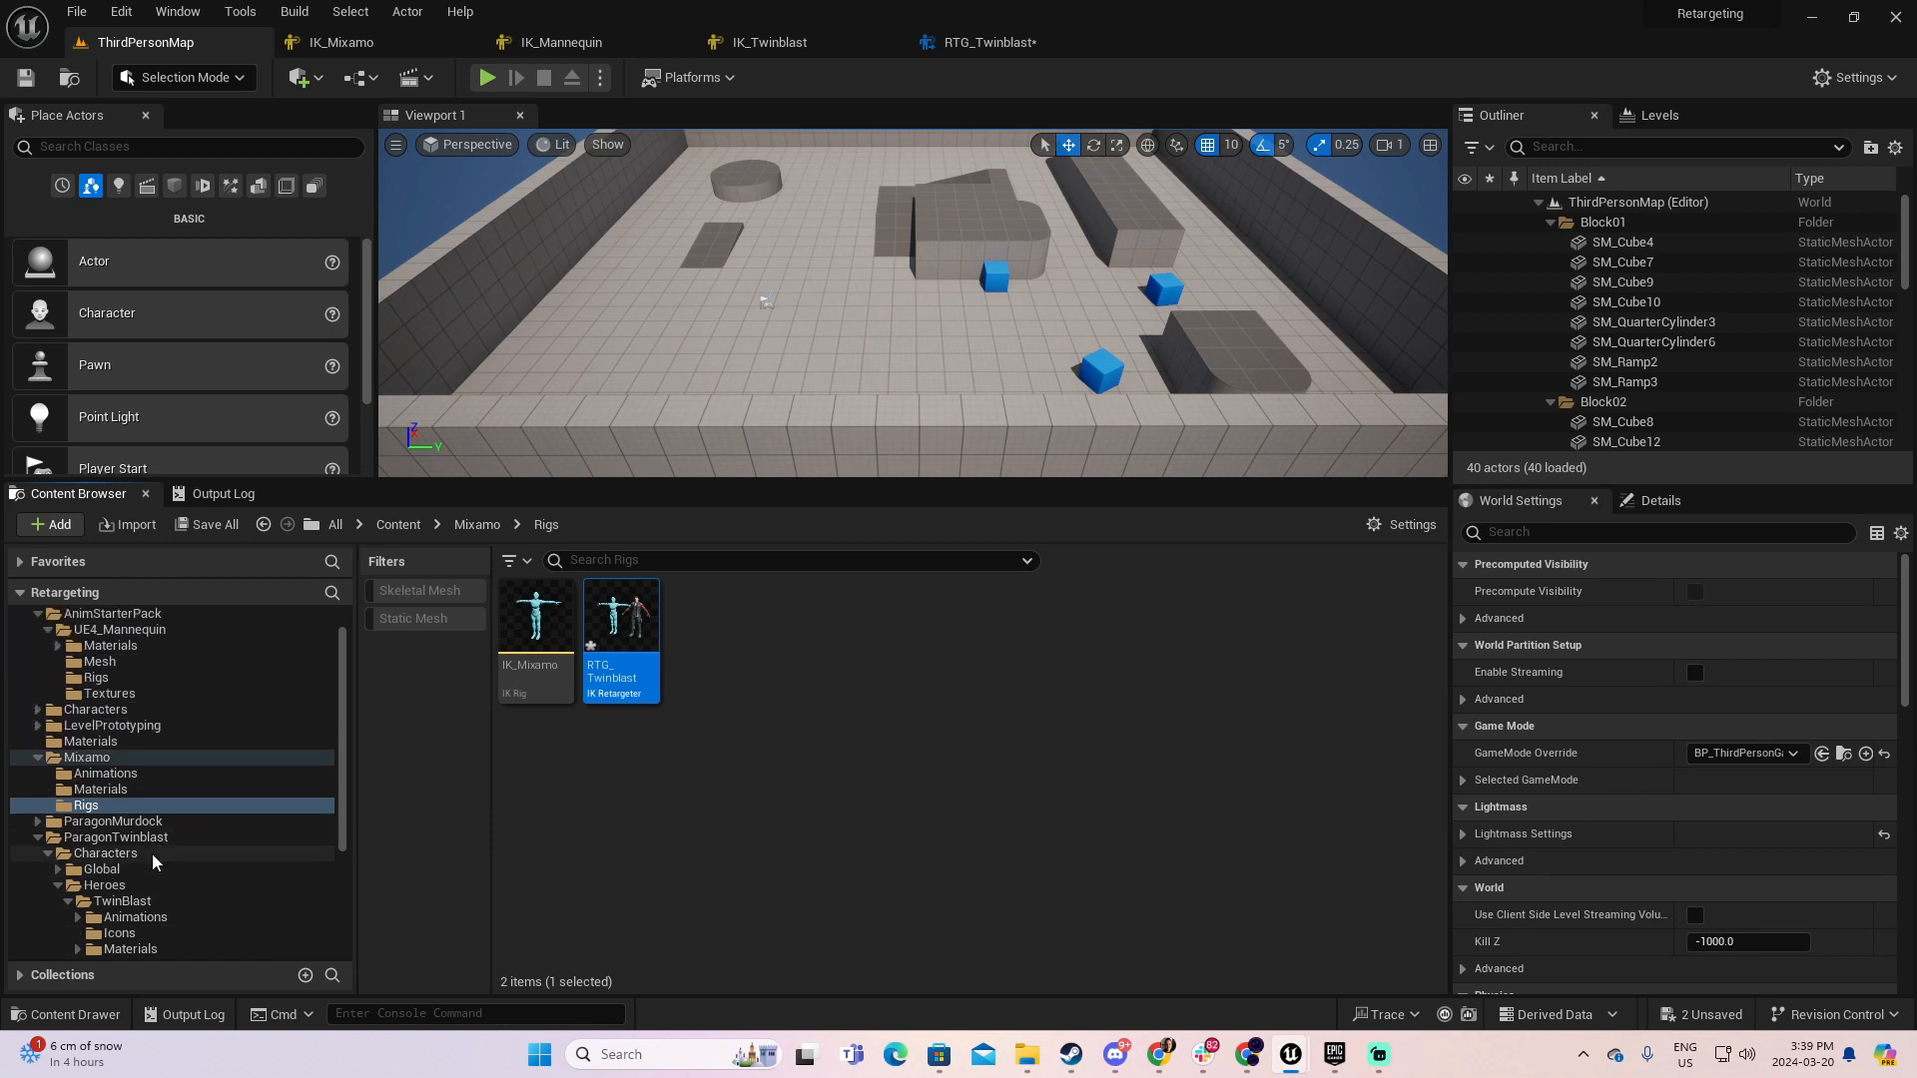
{"action": "scroll", "coordinate": [134, 870], "scroll_direction": "down", "scroll_amount": 3}
{"action": "left_click", "coordinate": [124, 884]}
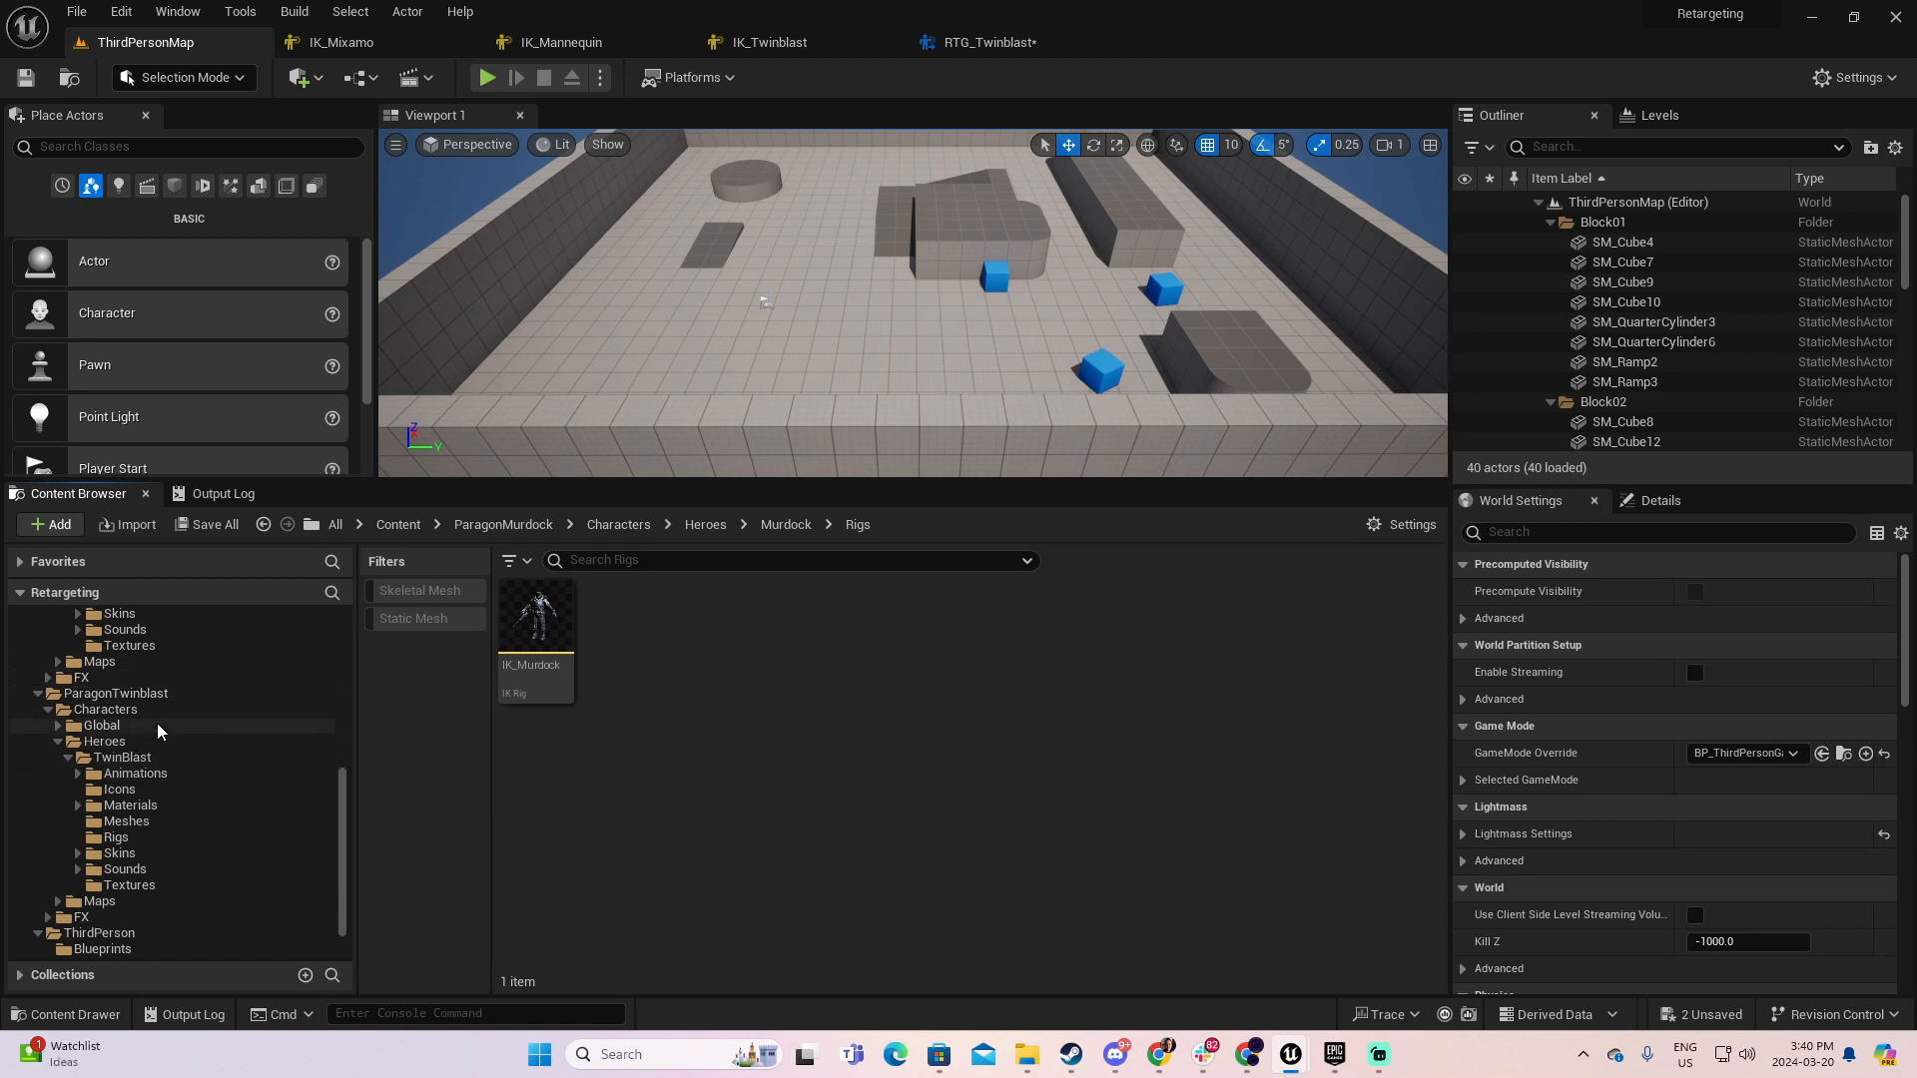
{"action": "left_click", "coordinate": [110, 774]}
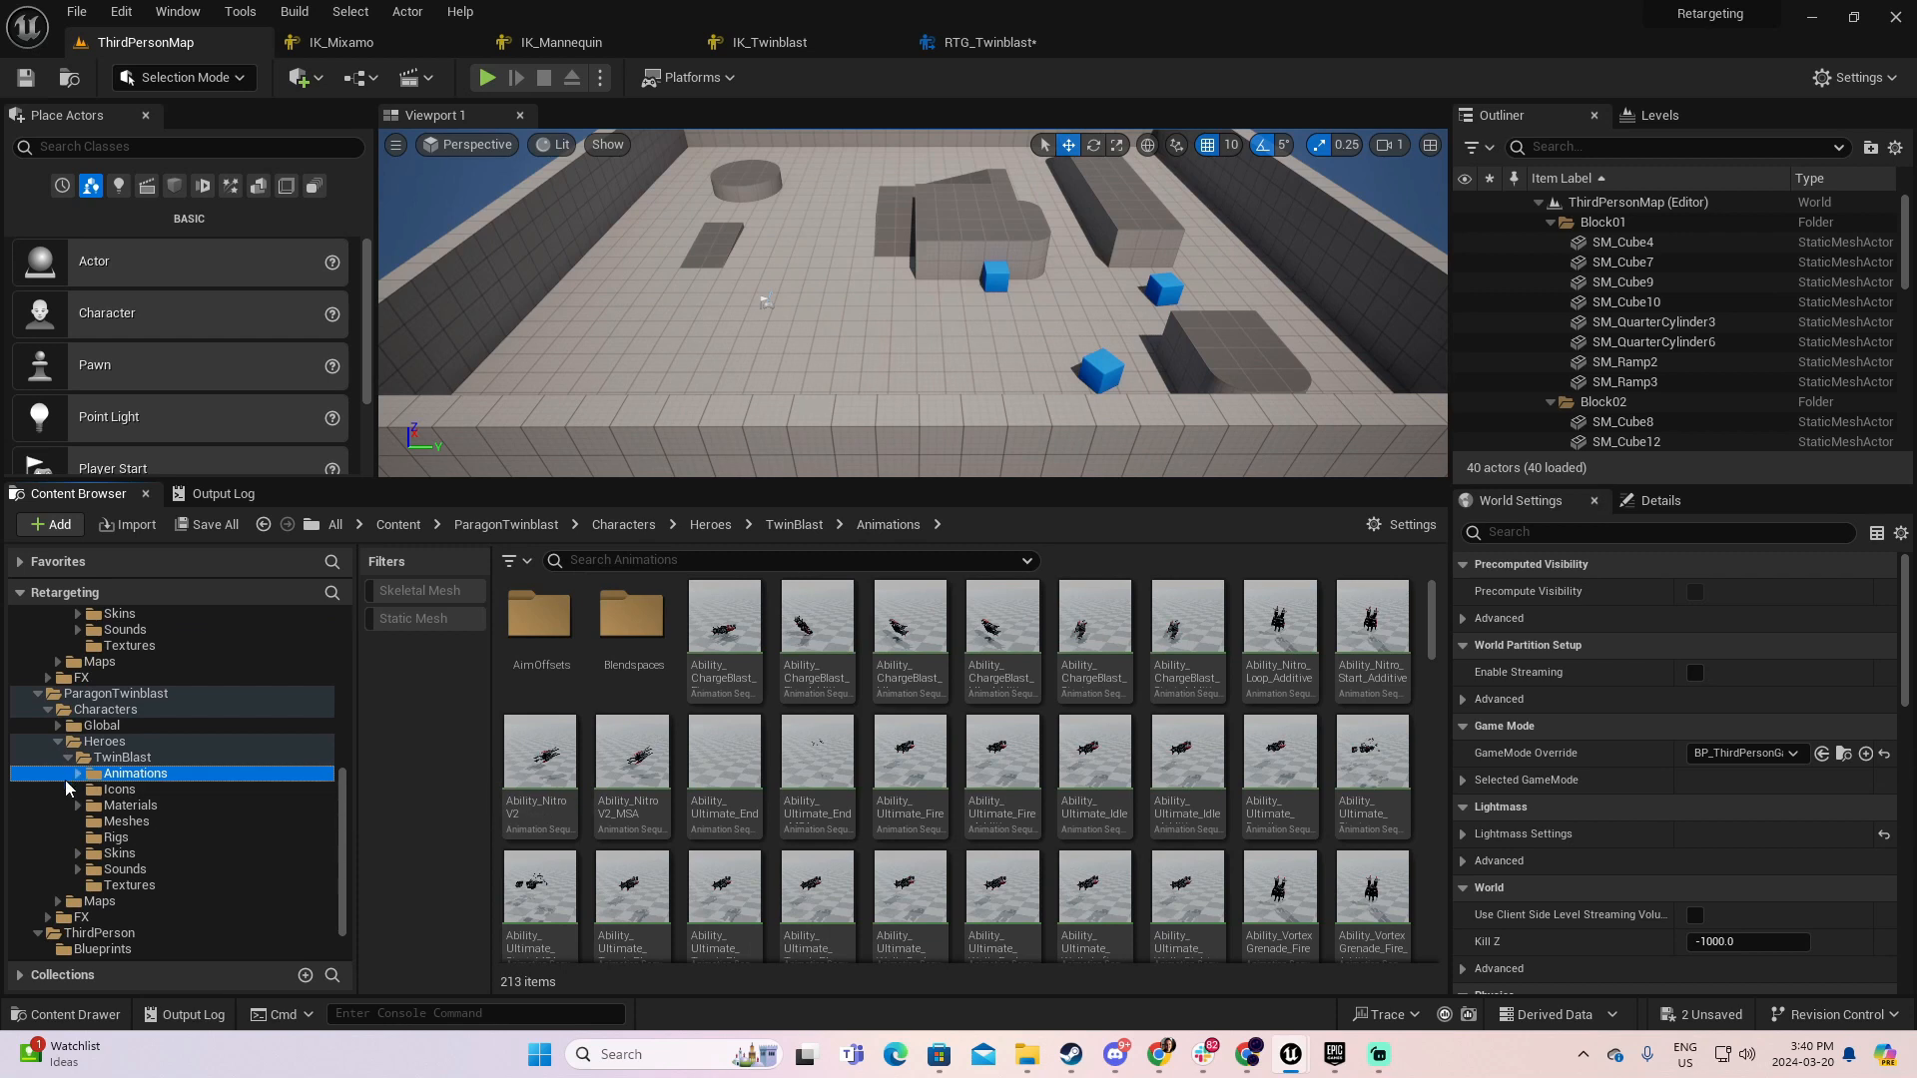
- Create a new folder named Retargeted inside TwinBlast's Animations folder
{"action": "scroll", "coordinate": [45, 865], "scroll_direction": "up", "scroll_amount": 3}
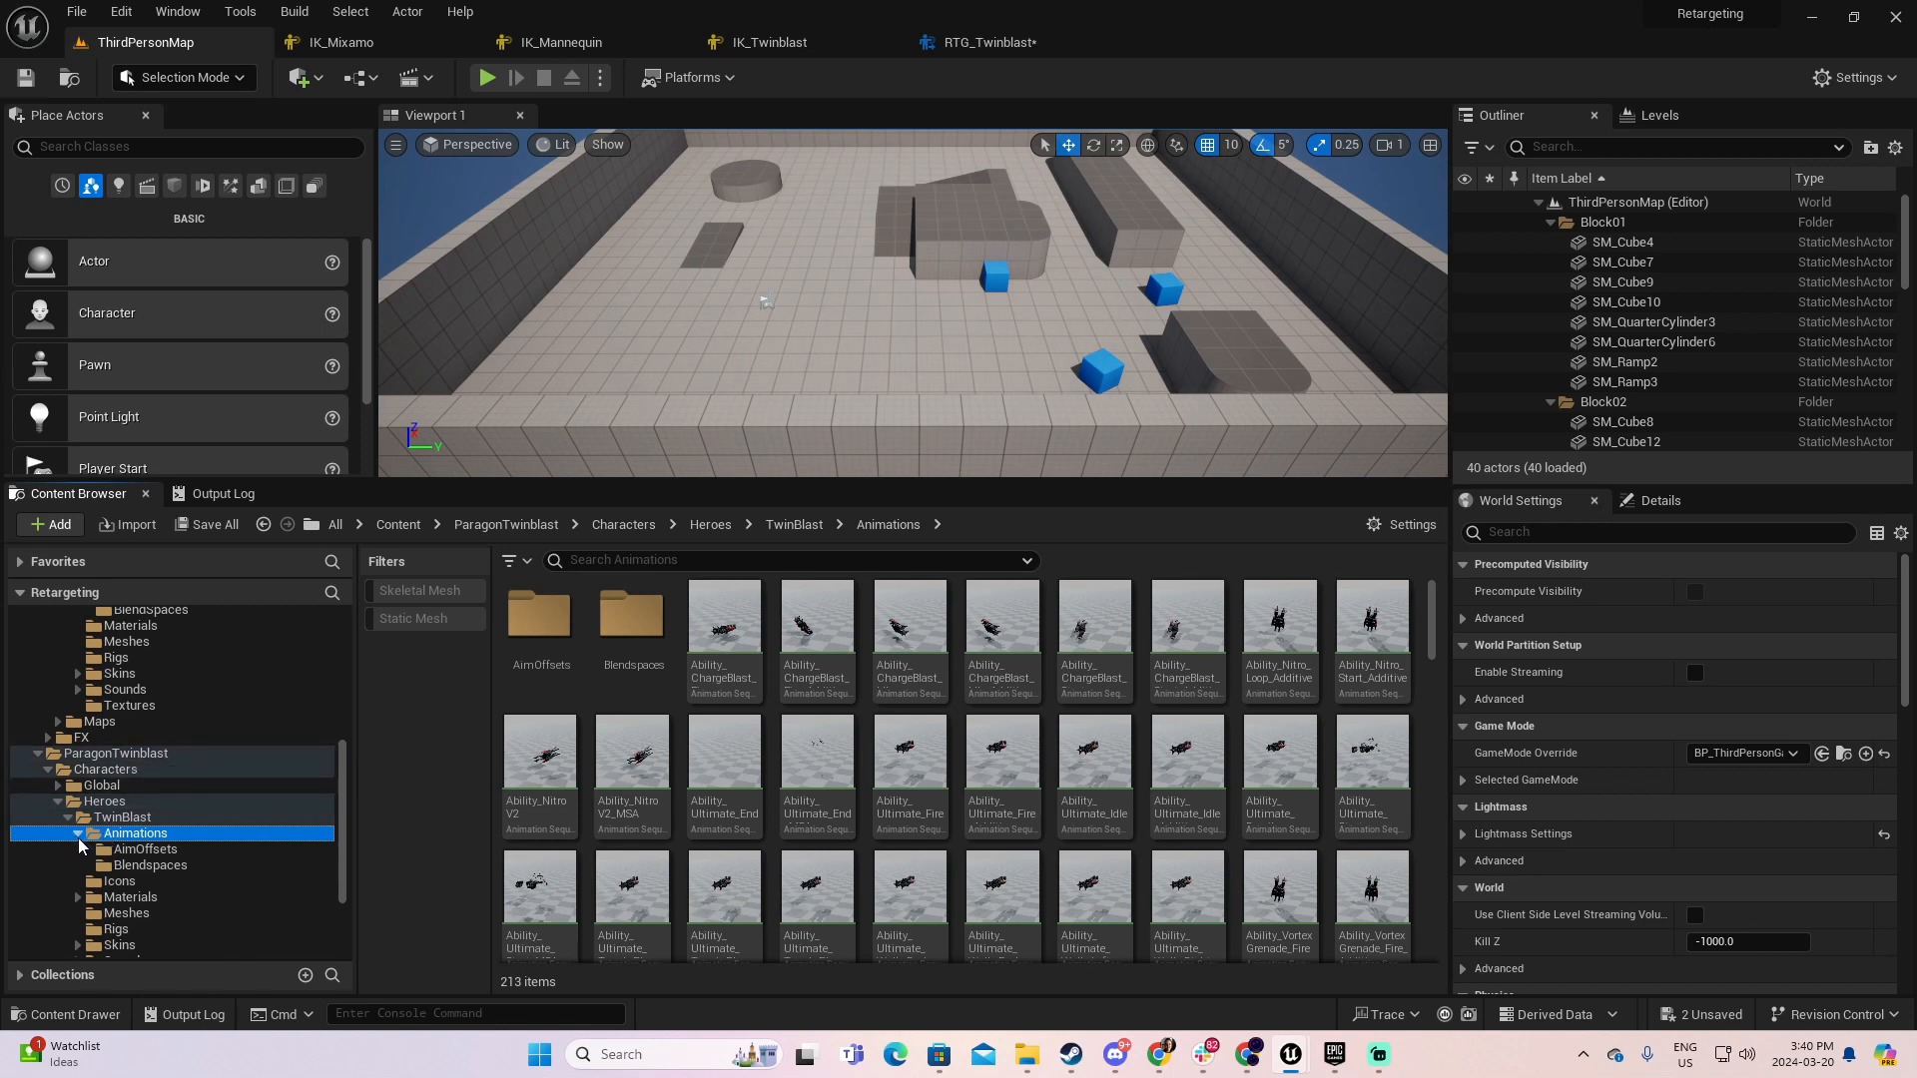
{"action": "left_click", "coordinate": [119, 817]}
{"action": "left_click", "coordinate": [150, 835]}
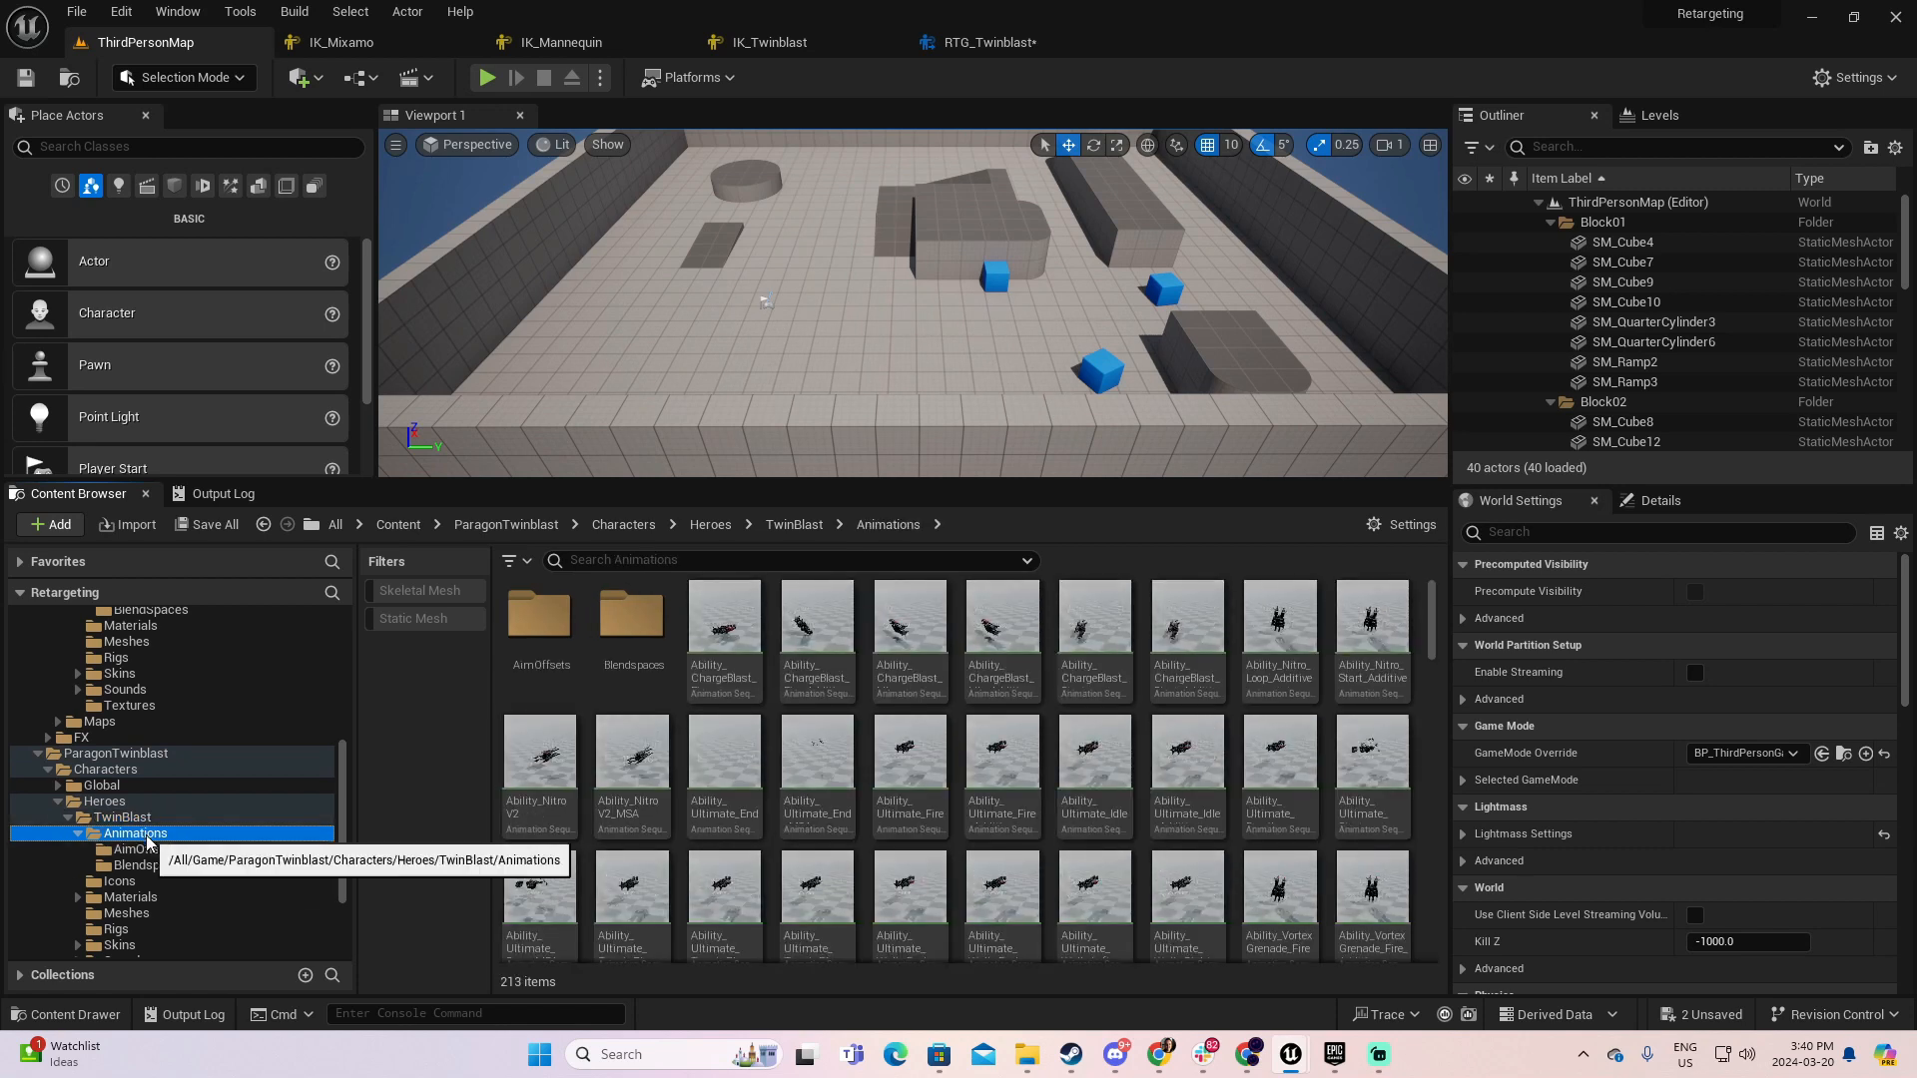
{"action": "right_click", "coordinate": [148, 843]}
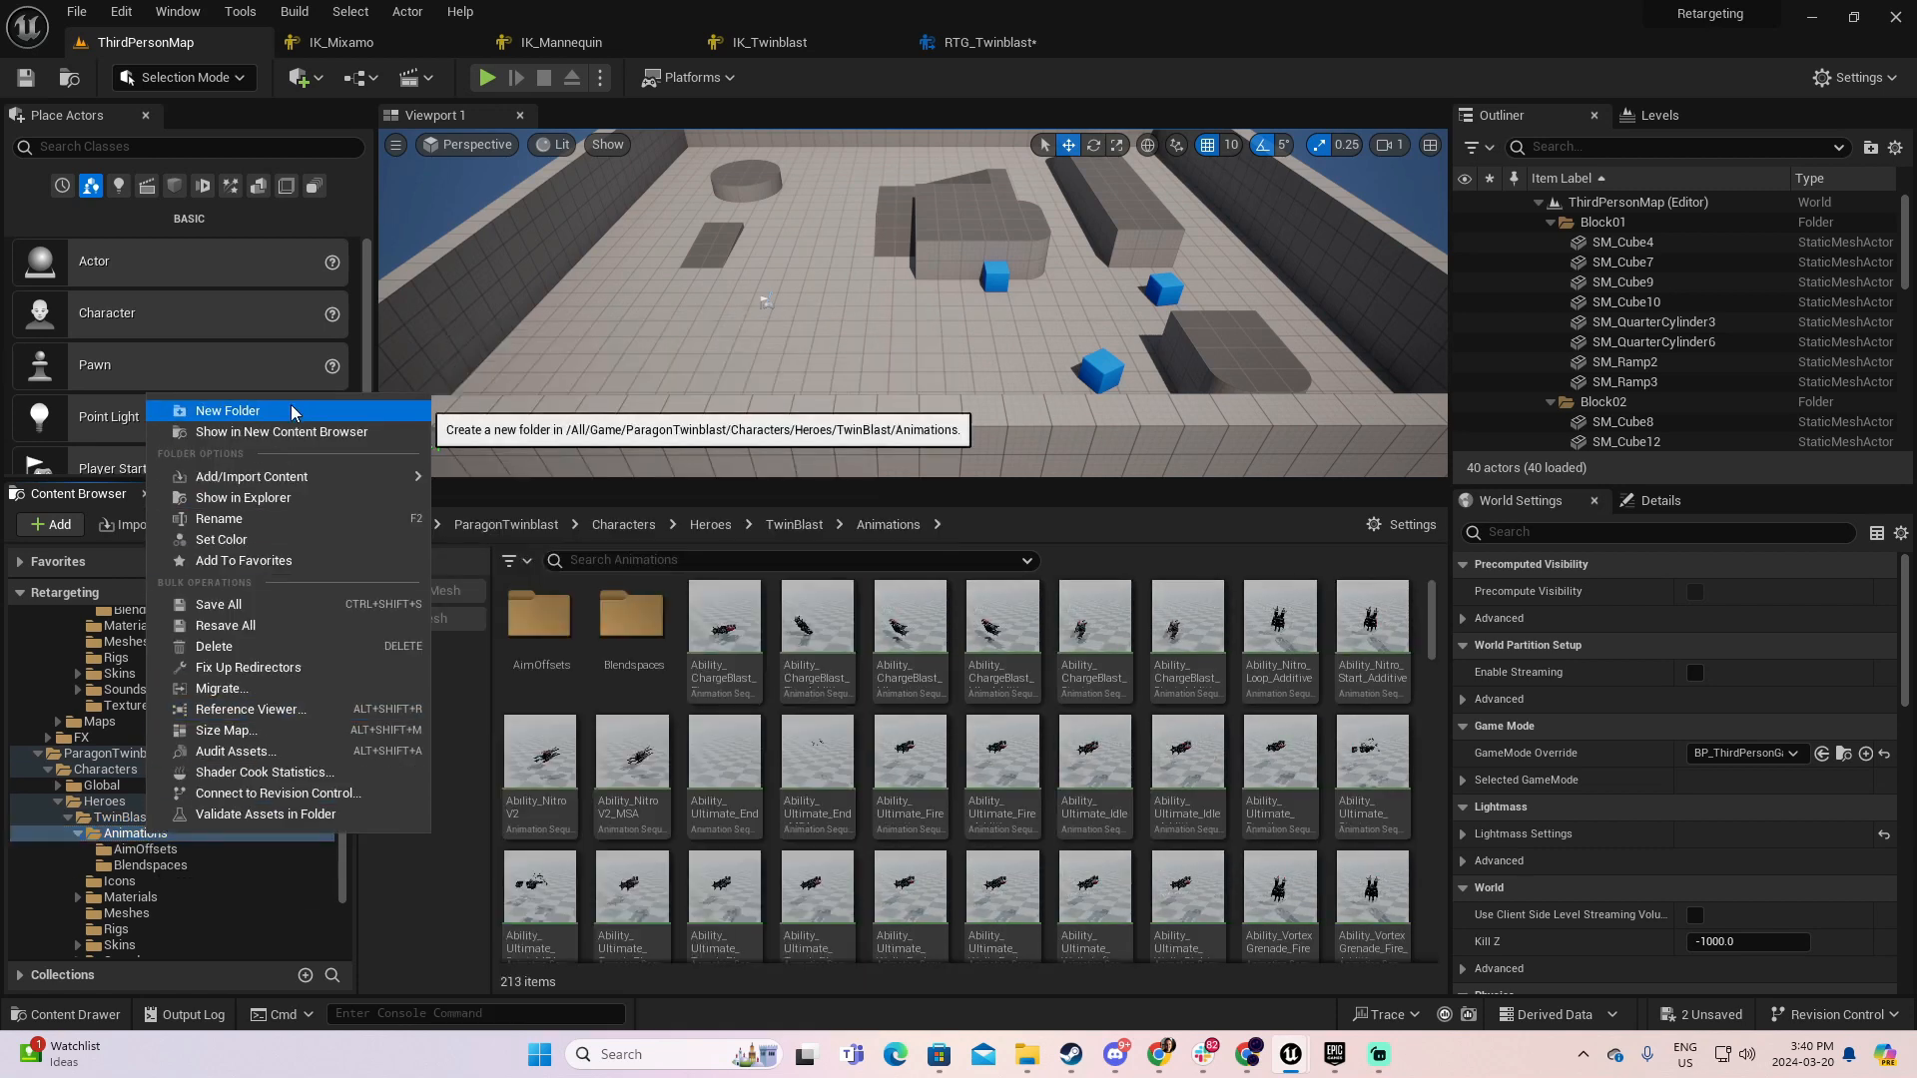
{"action": "left_click", "coordinate": [292, 411]}
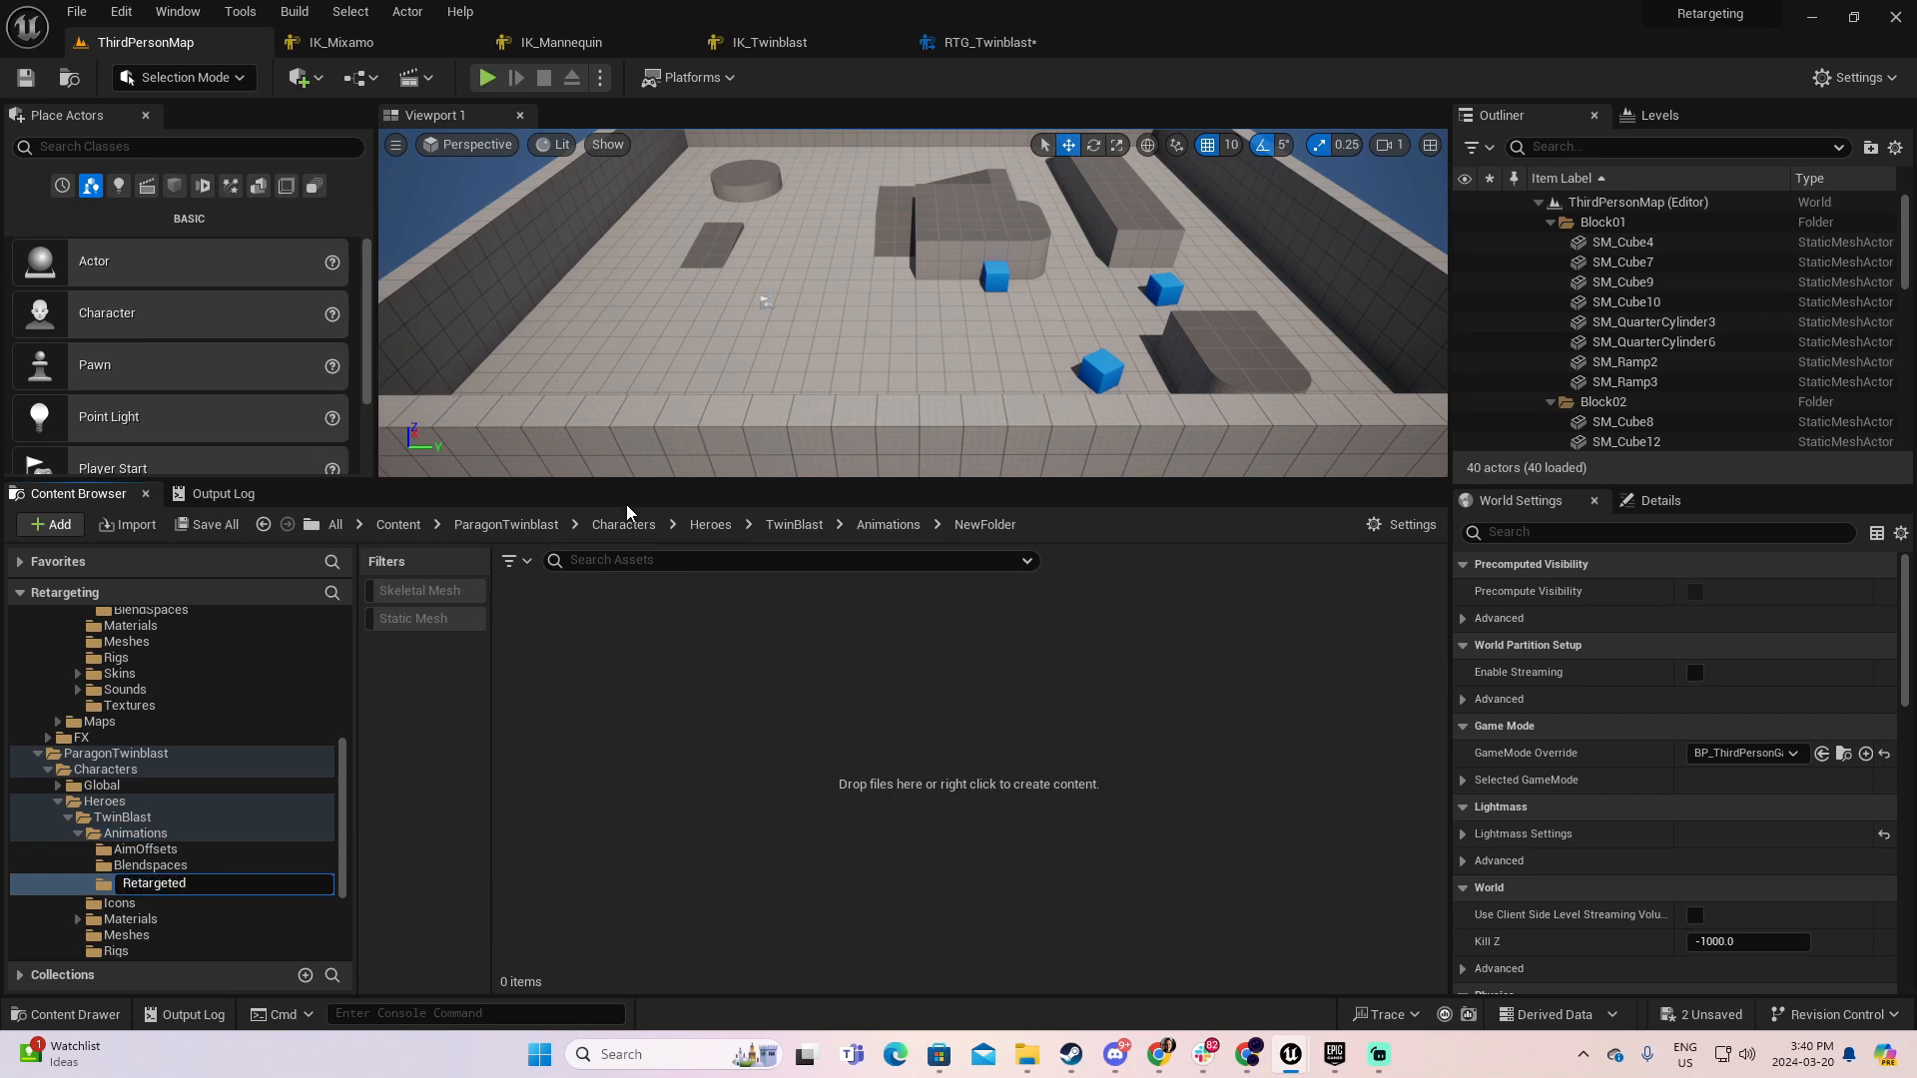
{"action": "type", "text": "Retargeted"}
{"action": "key", "text": "Return"}
- Start exporting the selected animations from RTG_Twinblast and choose TwinBlast's Animations/Retargeted folder as the destination
{"action": "left_click", "coordinate": [985, 45]}
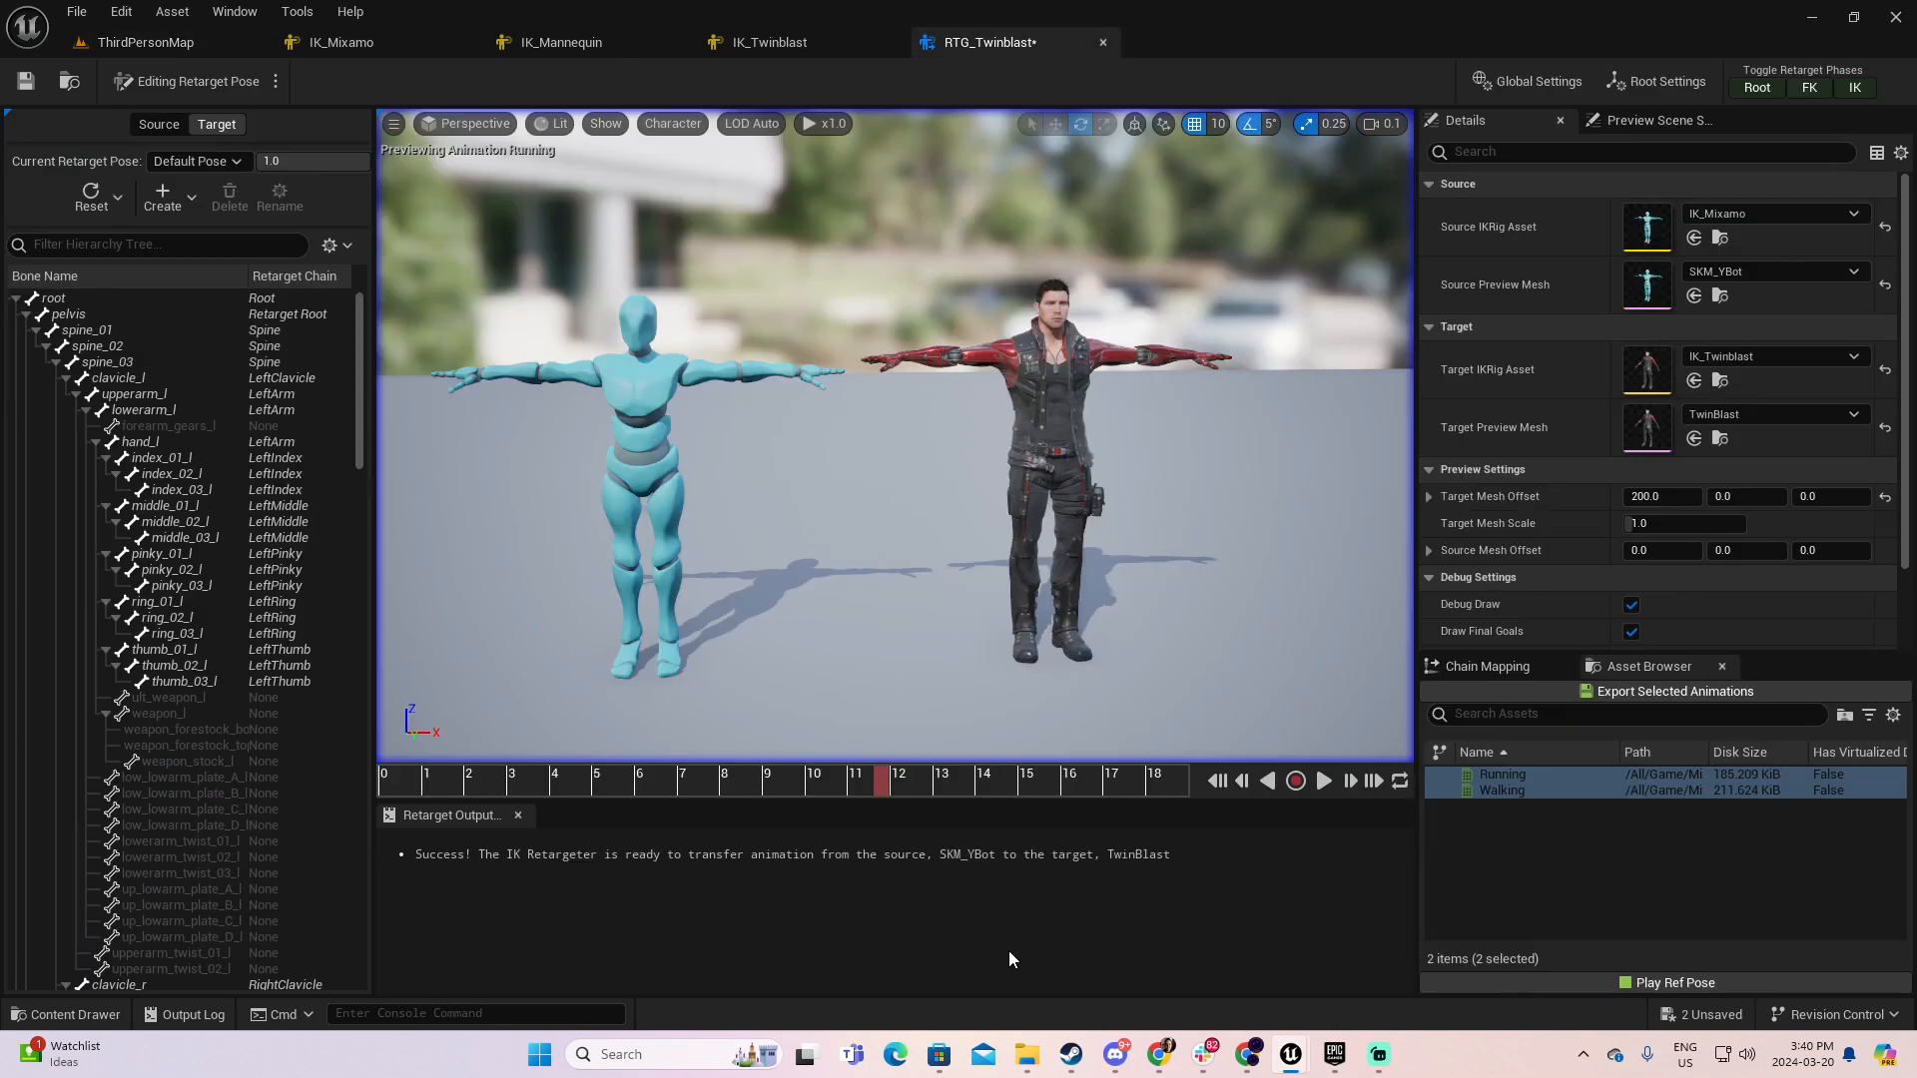
{"action": "left_click", "coordinate": [1627, 693]}
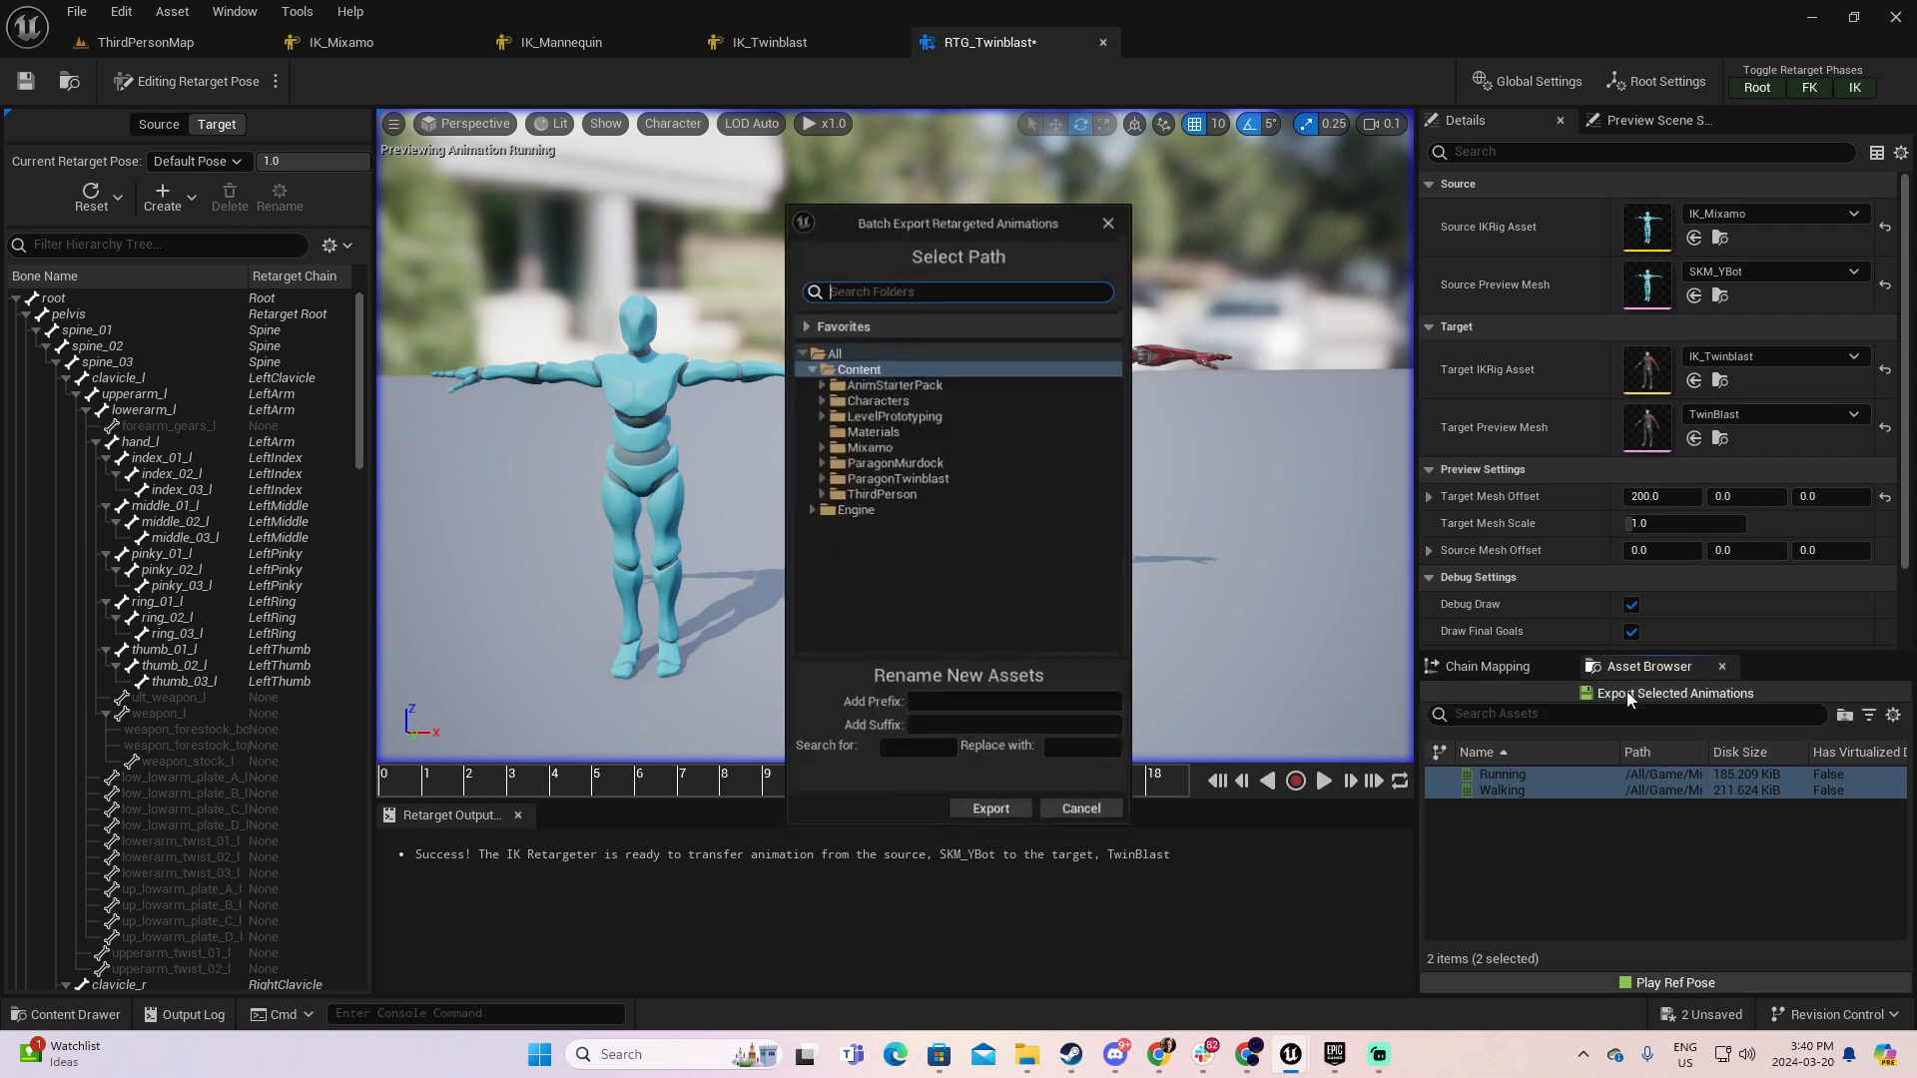
{"action": "left_click", "coordinate": [819, 478]}
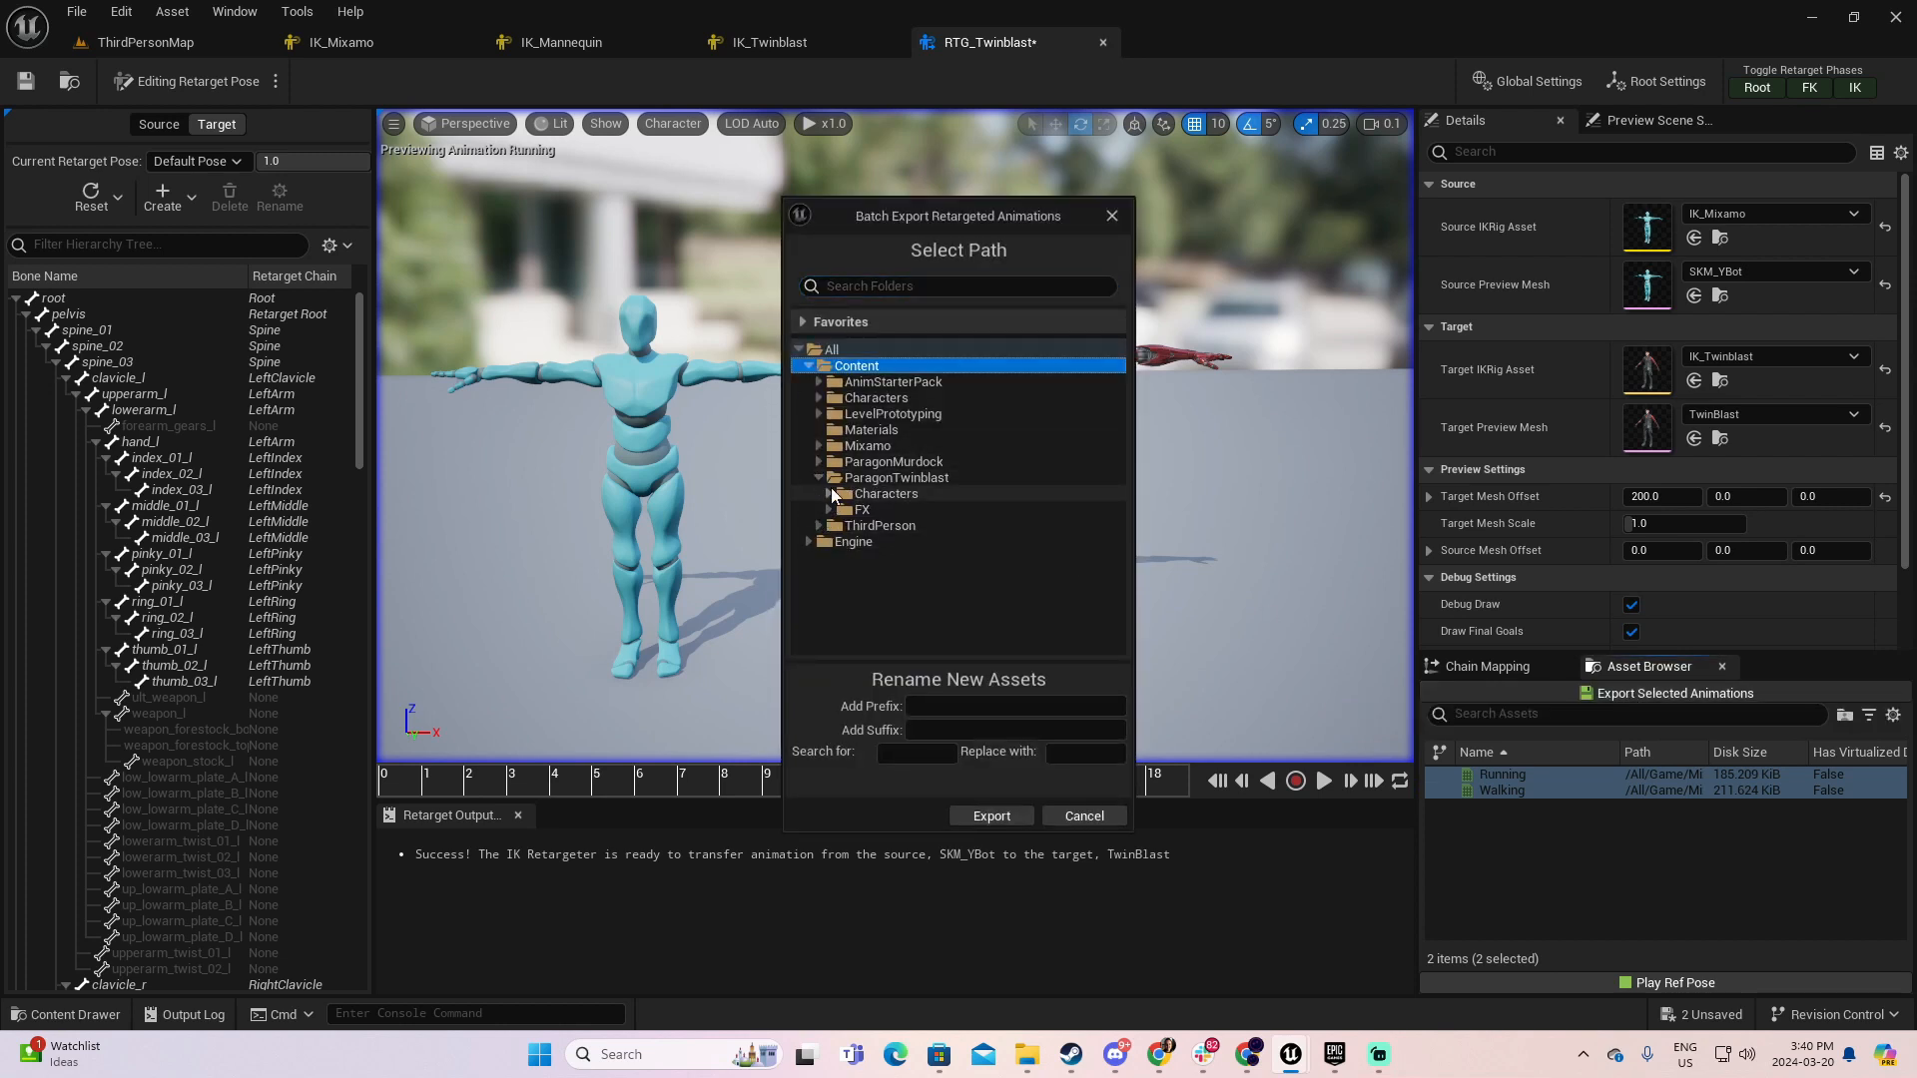
{"action": "left_click", "coordinate": [831, 493]}
{"action": "left_click", "coordinate": [839, 525]}
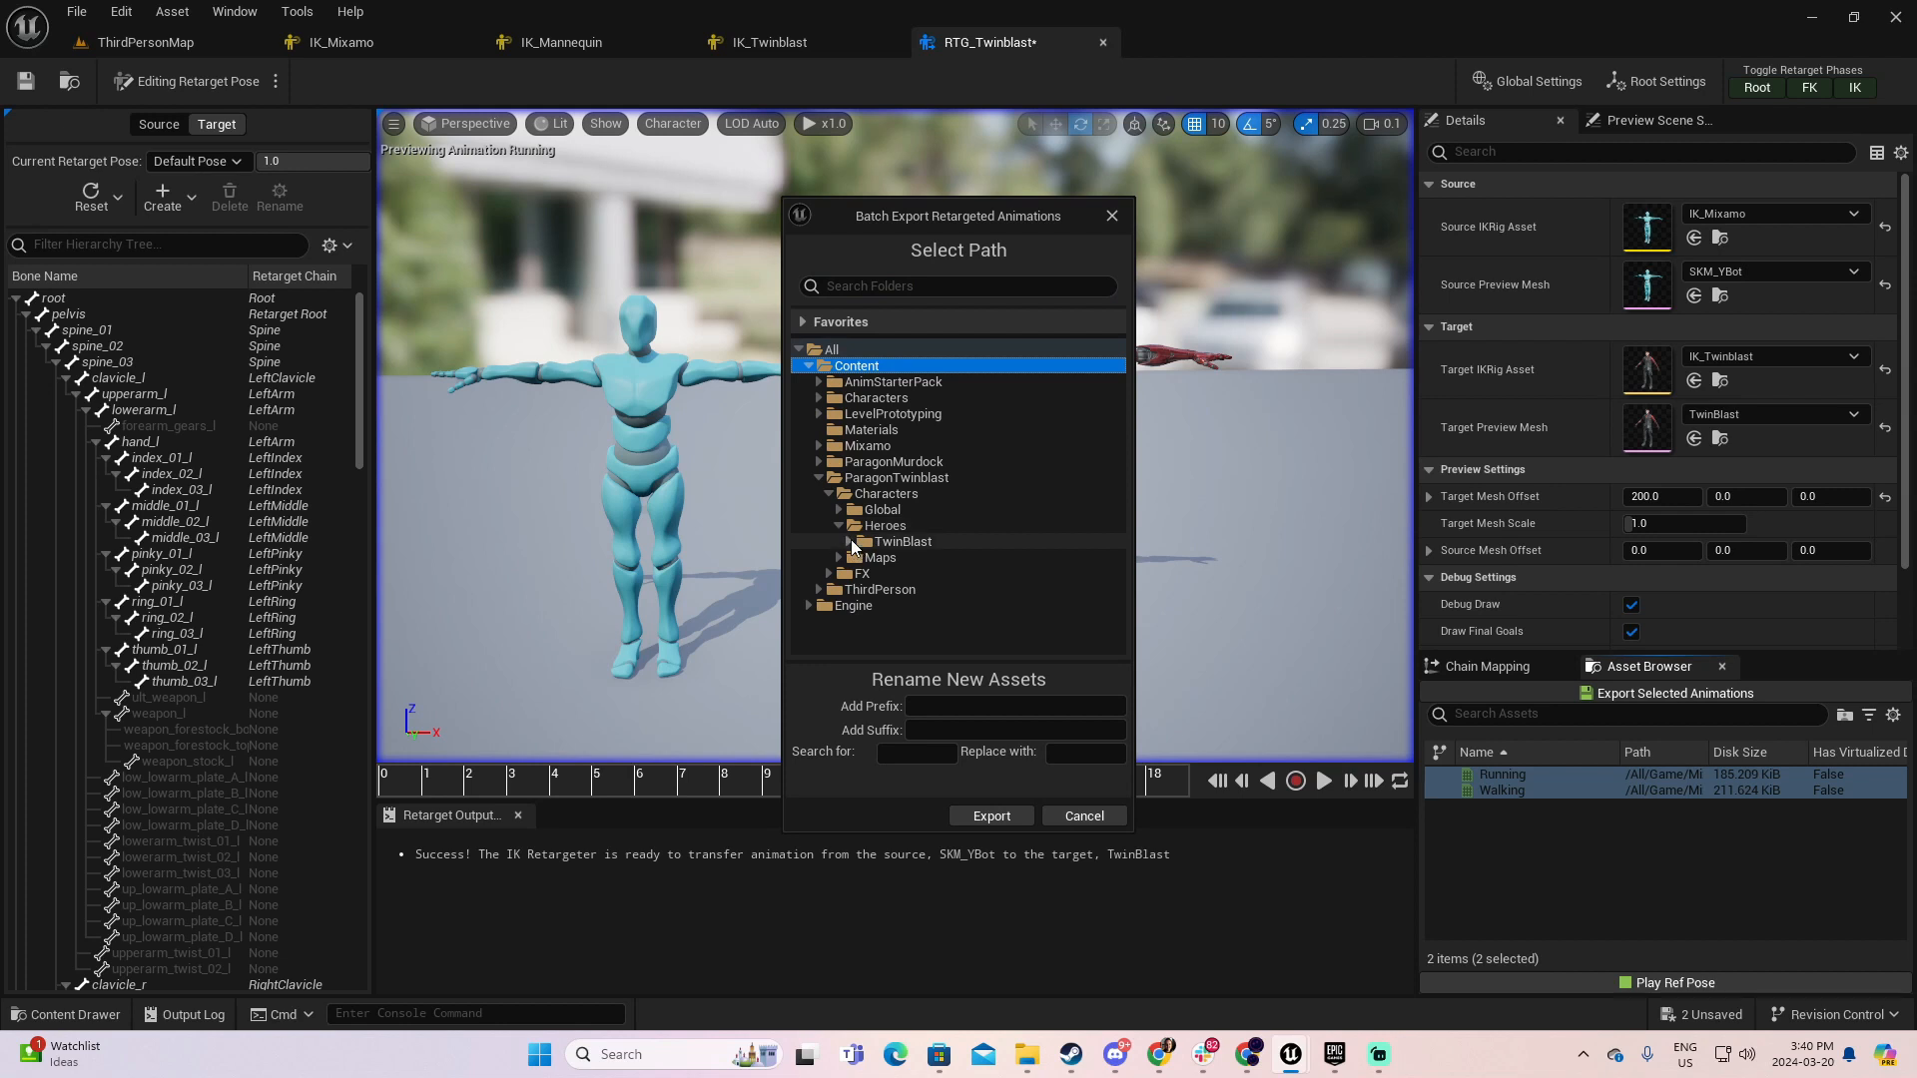
{"action": "left_click", "coordinate": [849, 542]}
{"action": "left_click", "coordinate": [859, 557]}
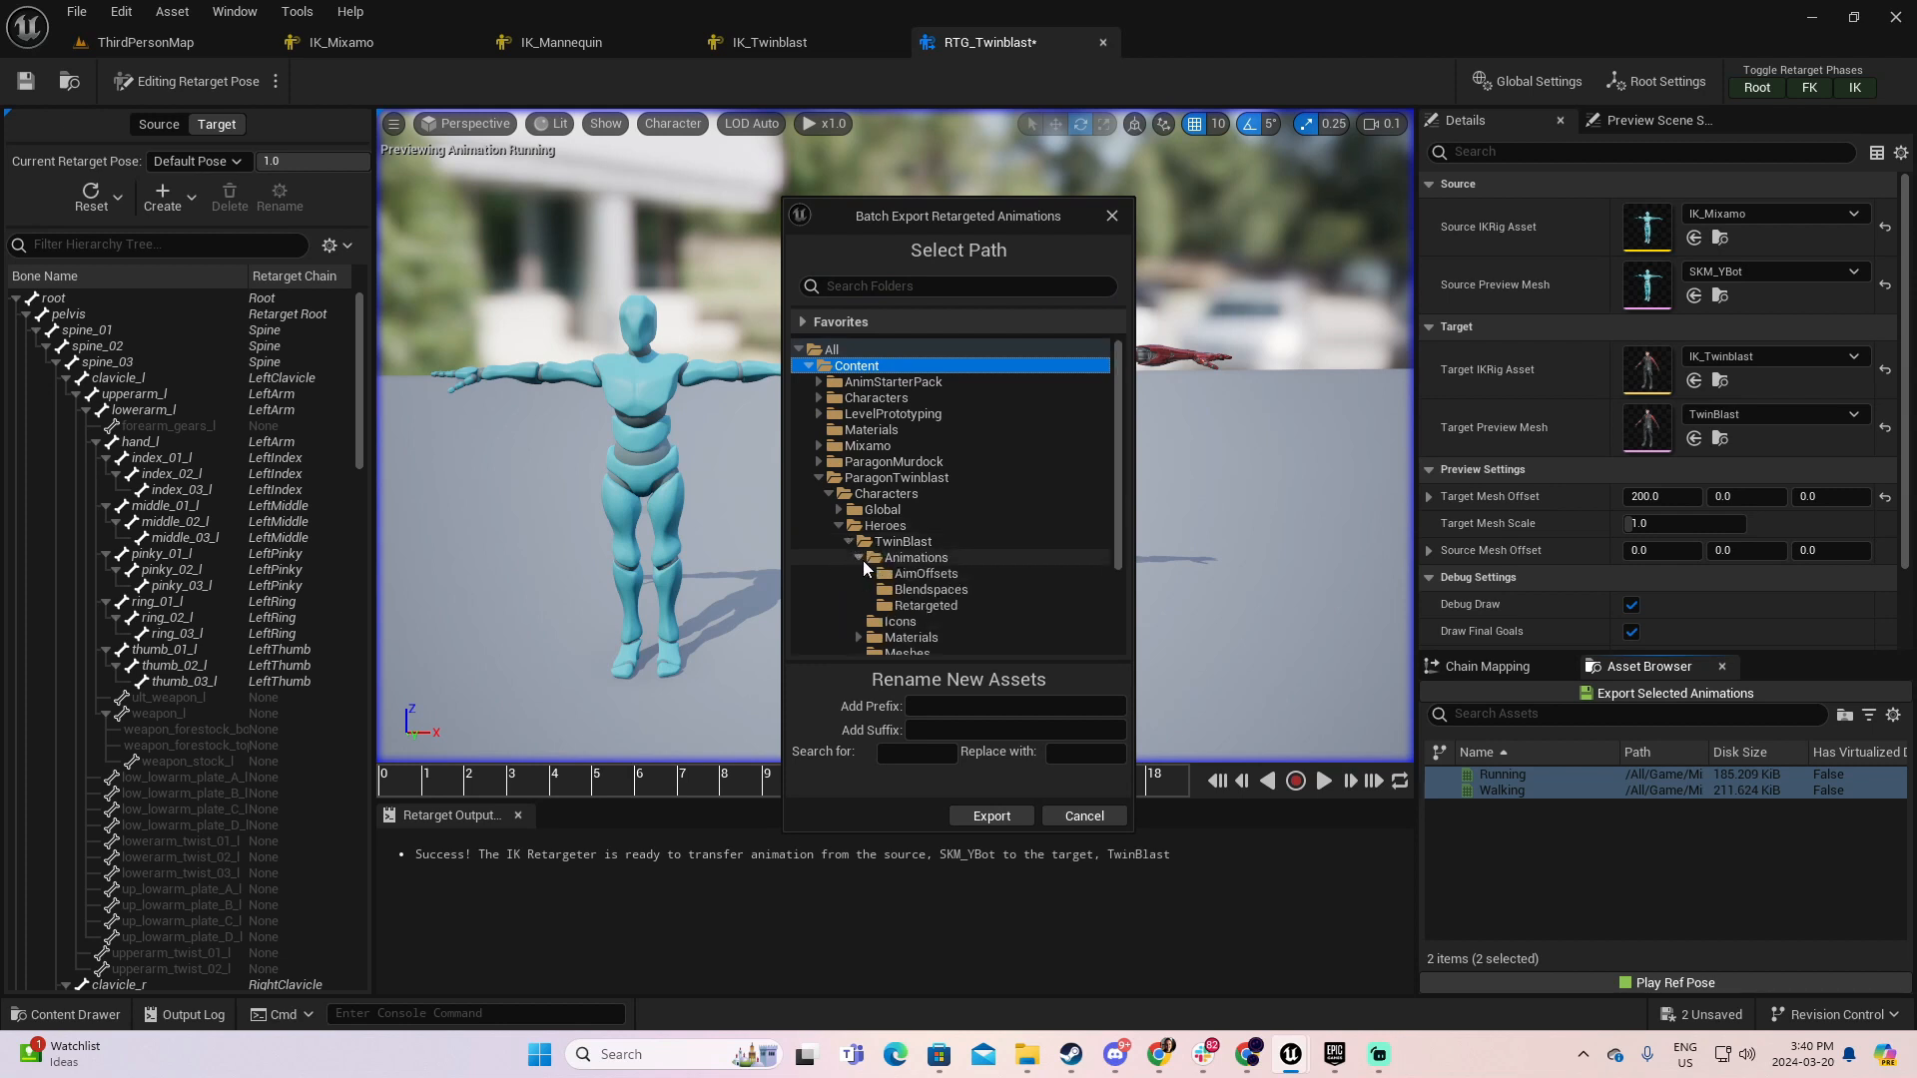
{"action": "left_click", "coordinate": [929, 606]}
- Add the prefix RTG_Mixamo_ to the new asset names and export the retargeted animations
{"action": "left_click", "coordinate": [988, 706]}
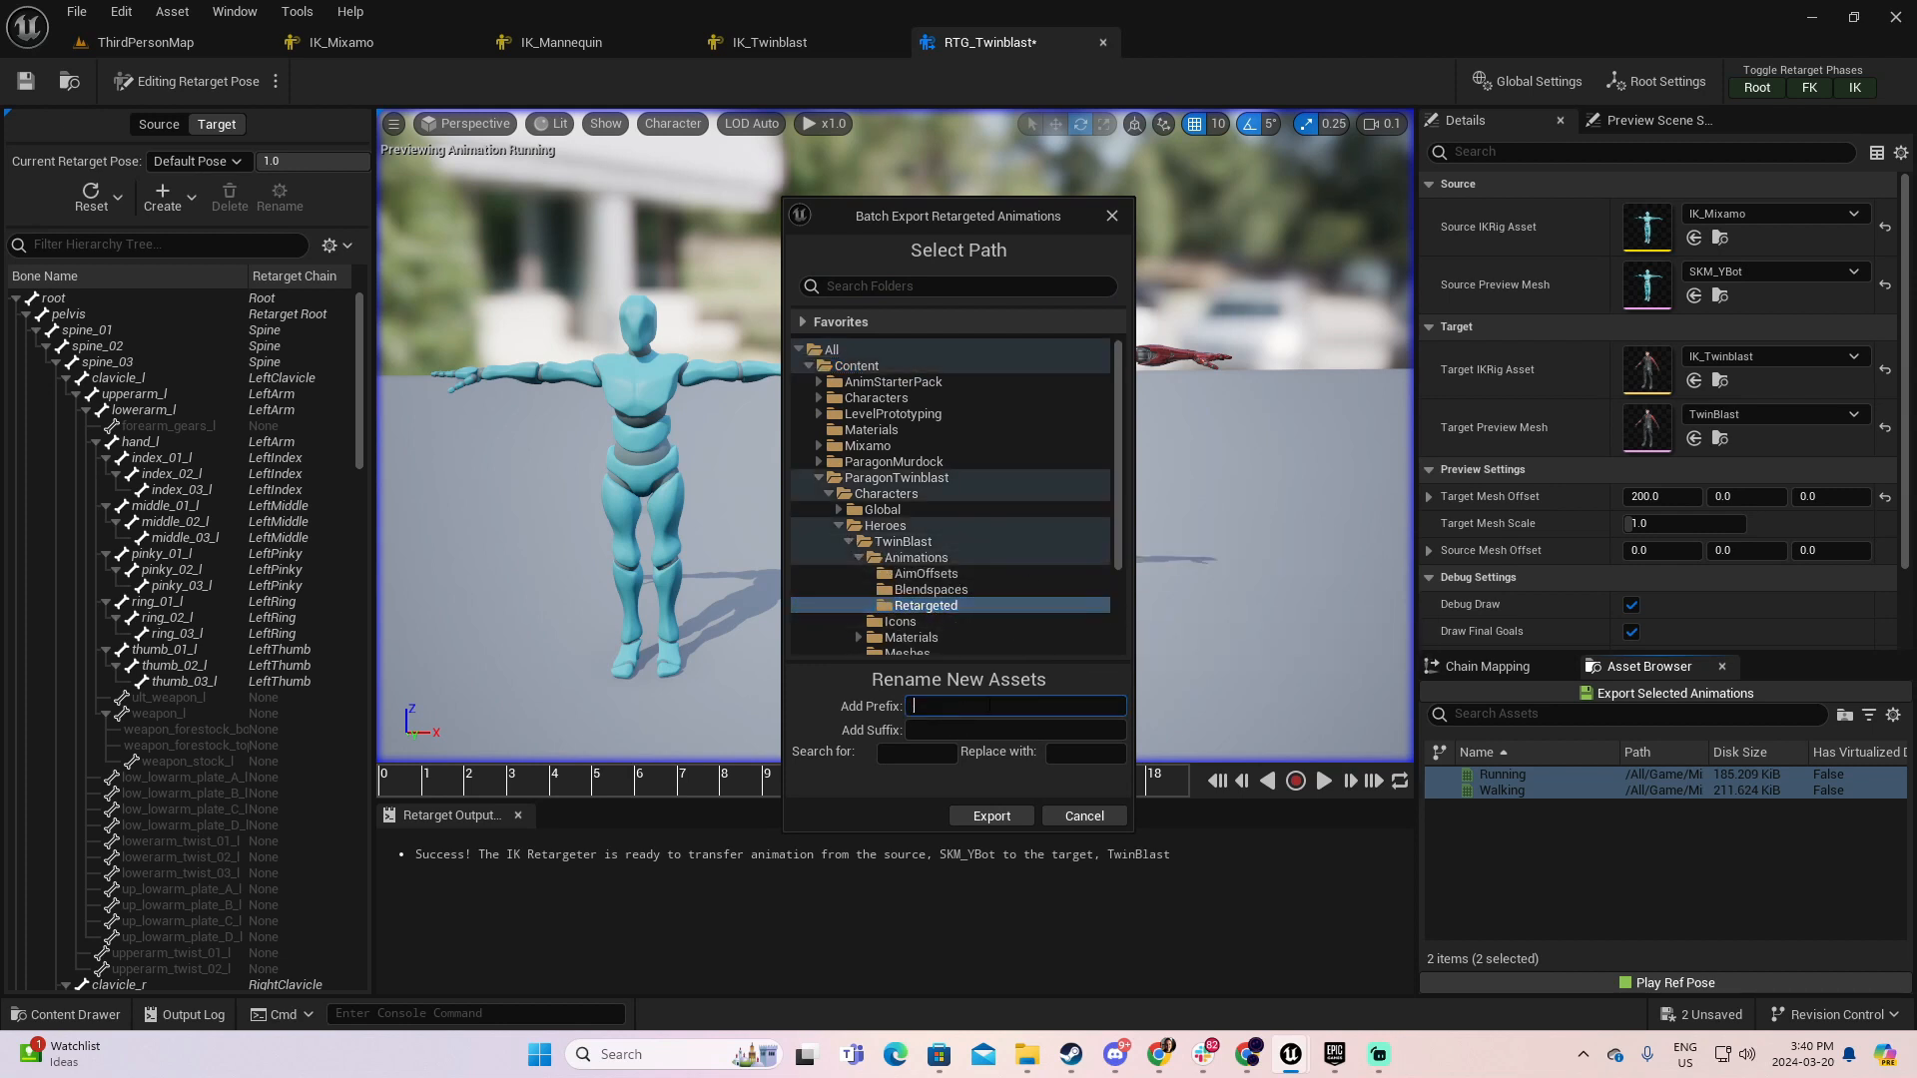
{"action": "type", "text": "RTG_Mixamo_"}
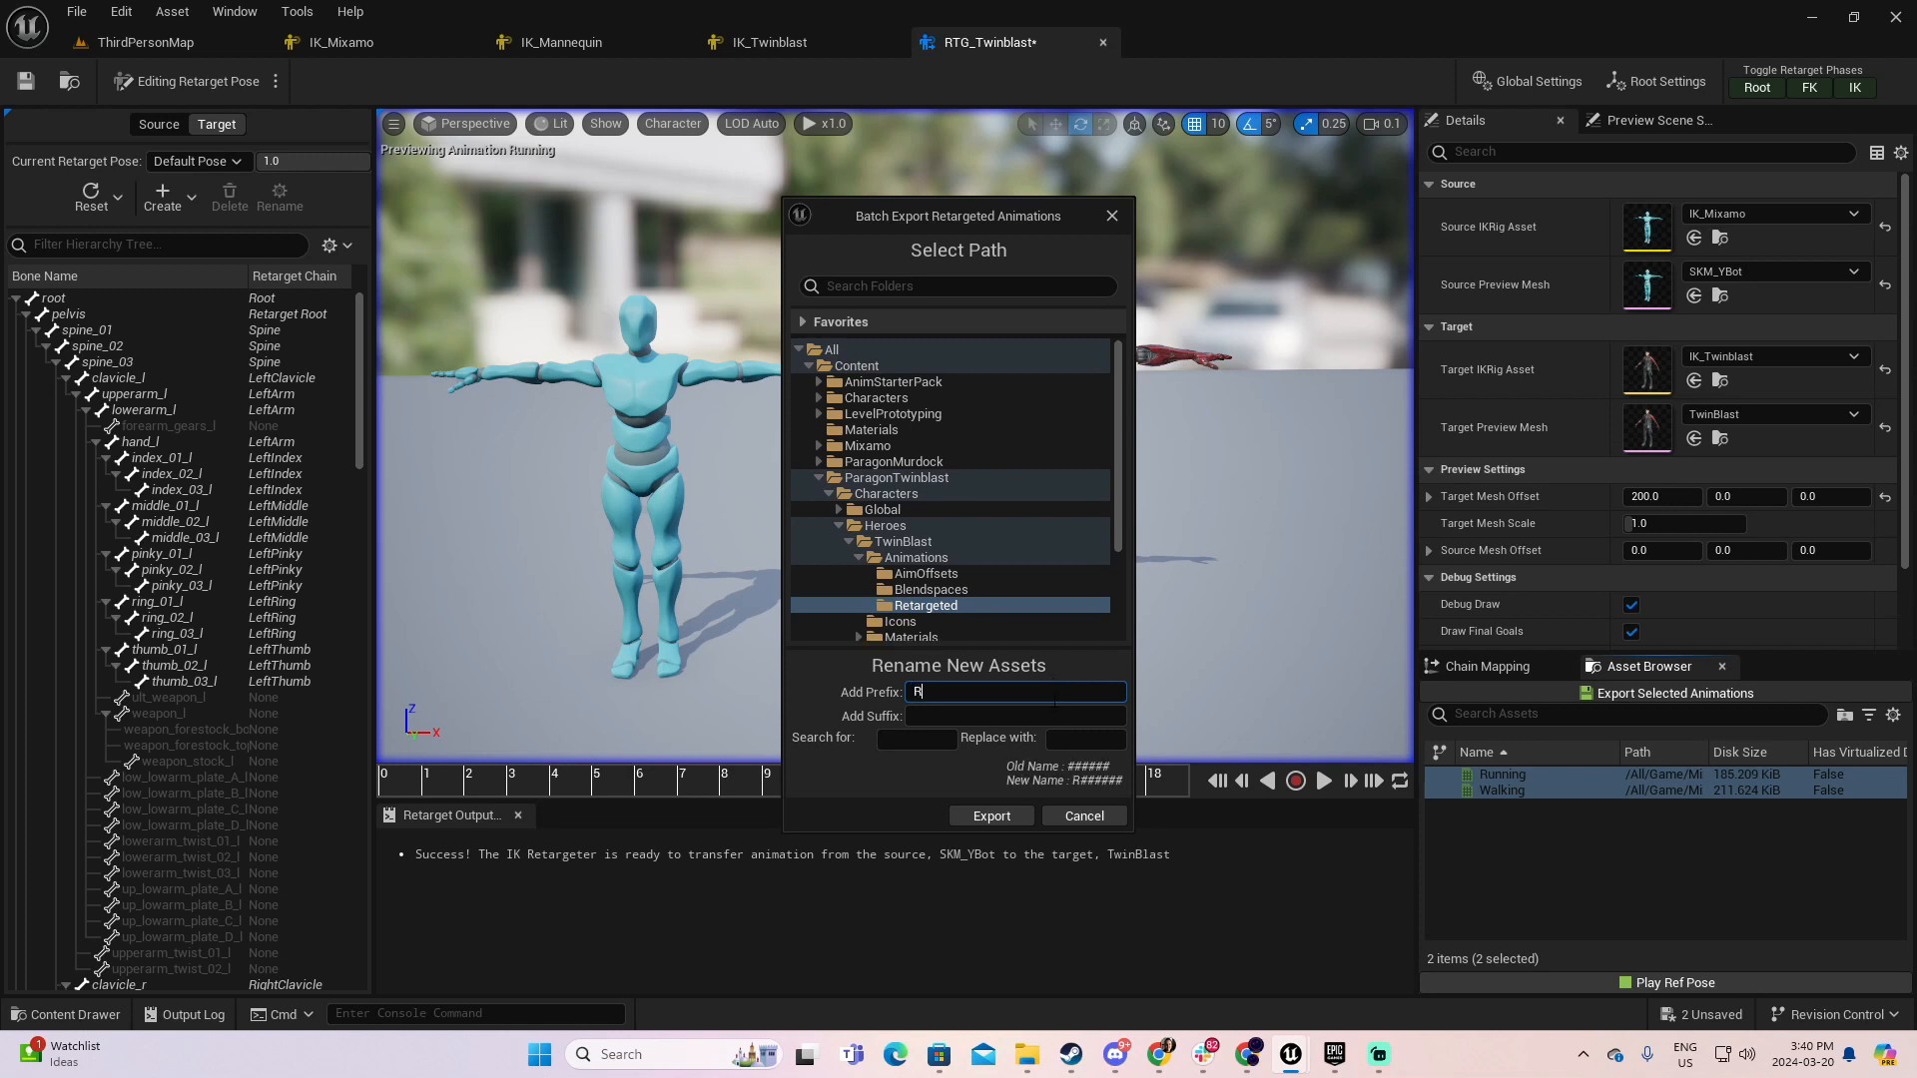
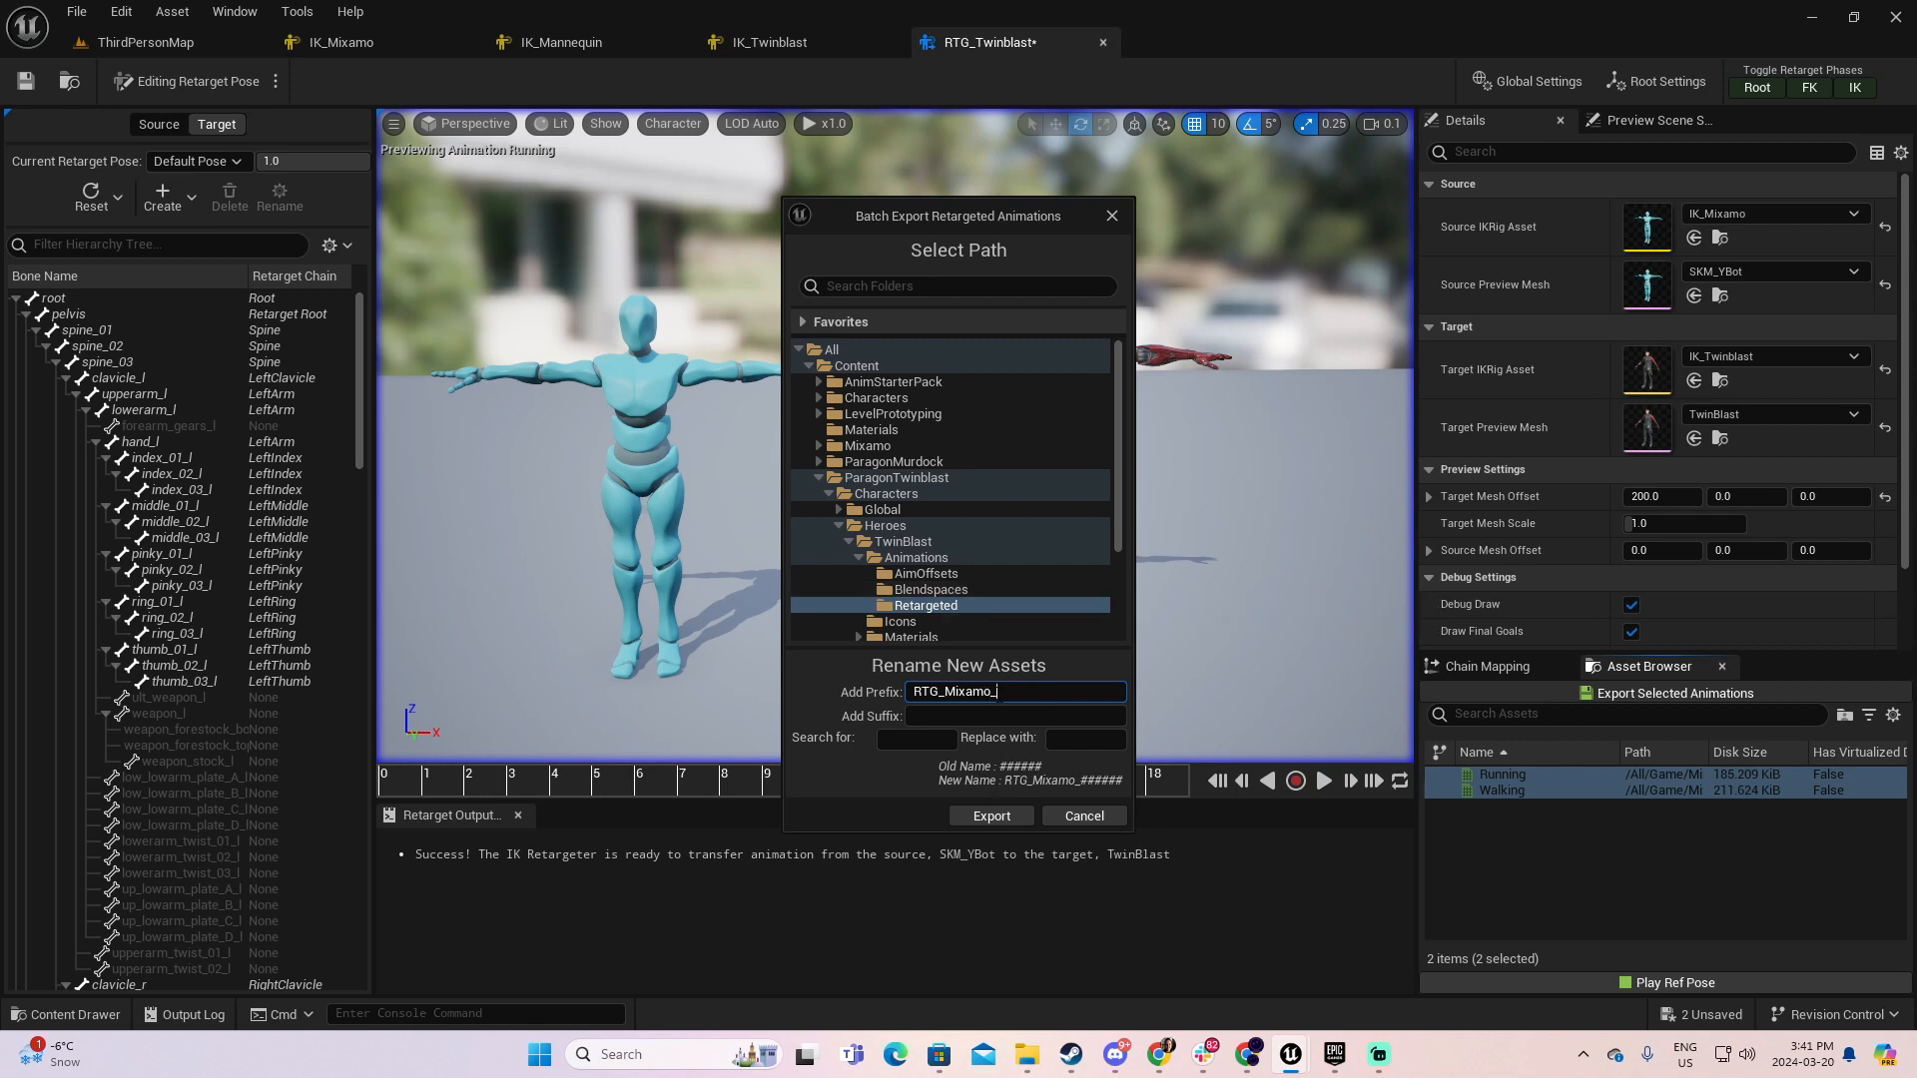
{"action": "left_click", "coordinate": [997, 817]}
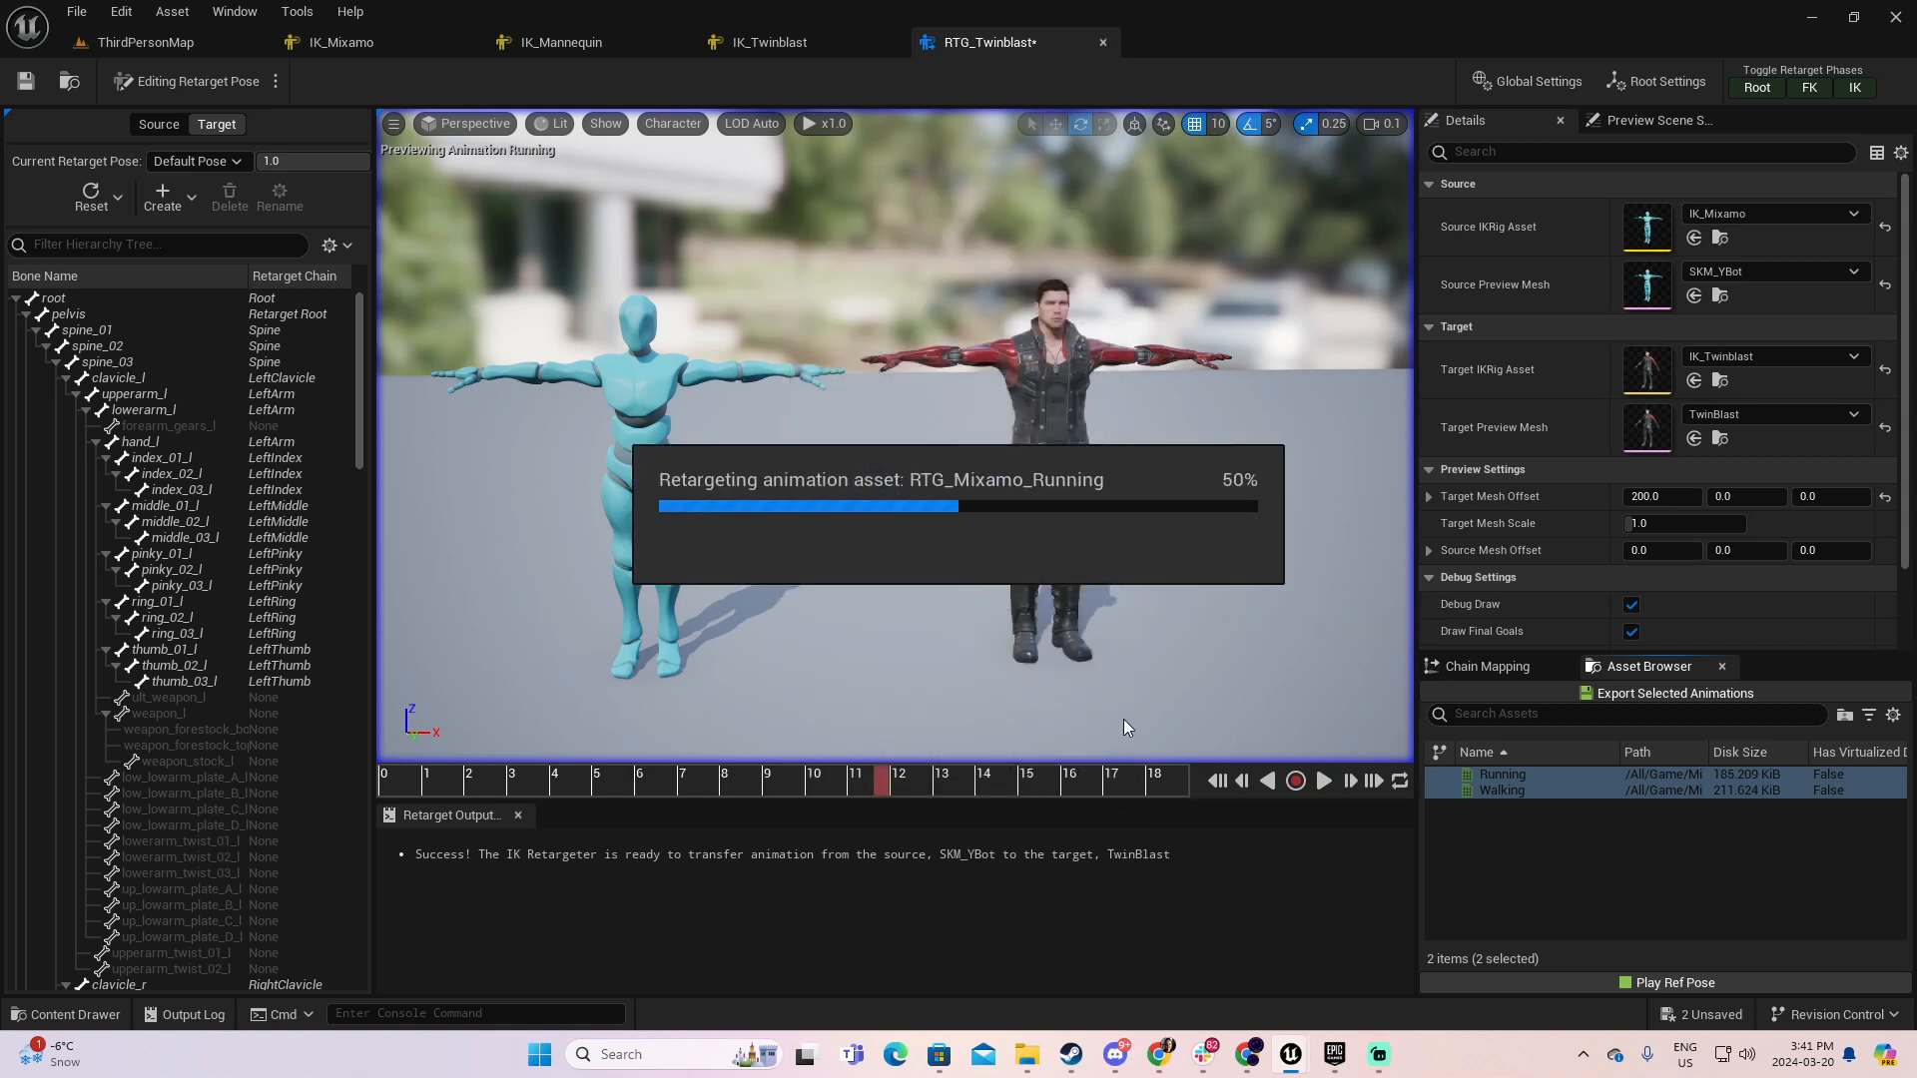
- Preview the exported RTG_Mixamo_Running and RTG_Mixamo_Walking animations one after the other, closing each when finished
{"action": "left_click", "coordinate": [675, 783]}
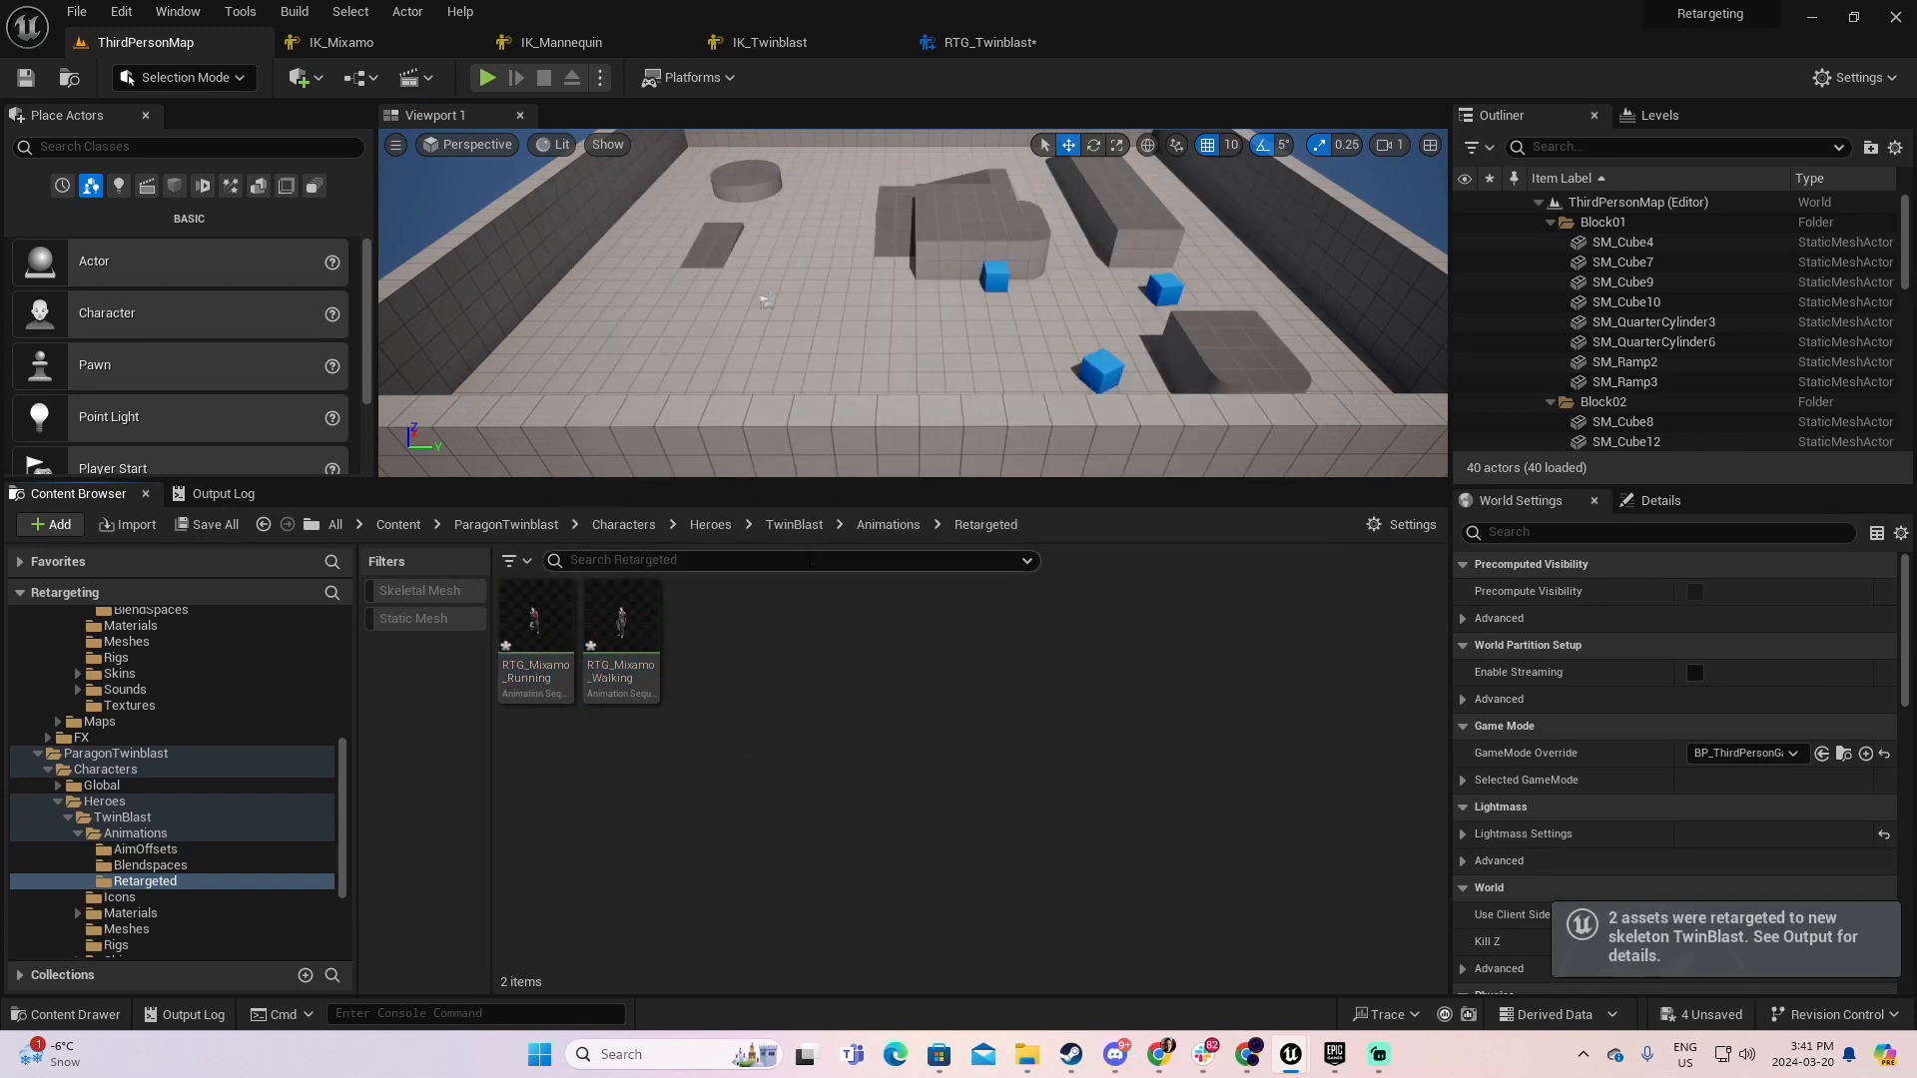
{"action": "double_click", "coordinate": [548, 618]}
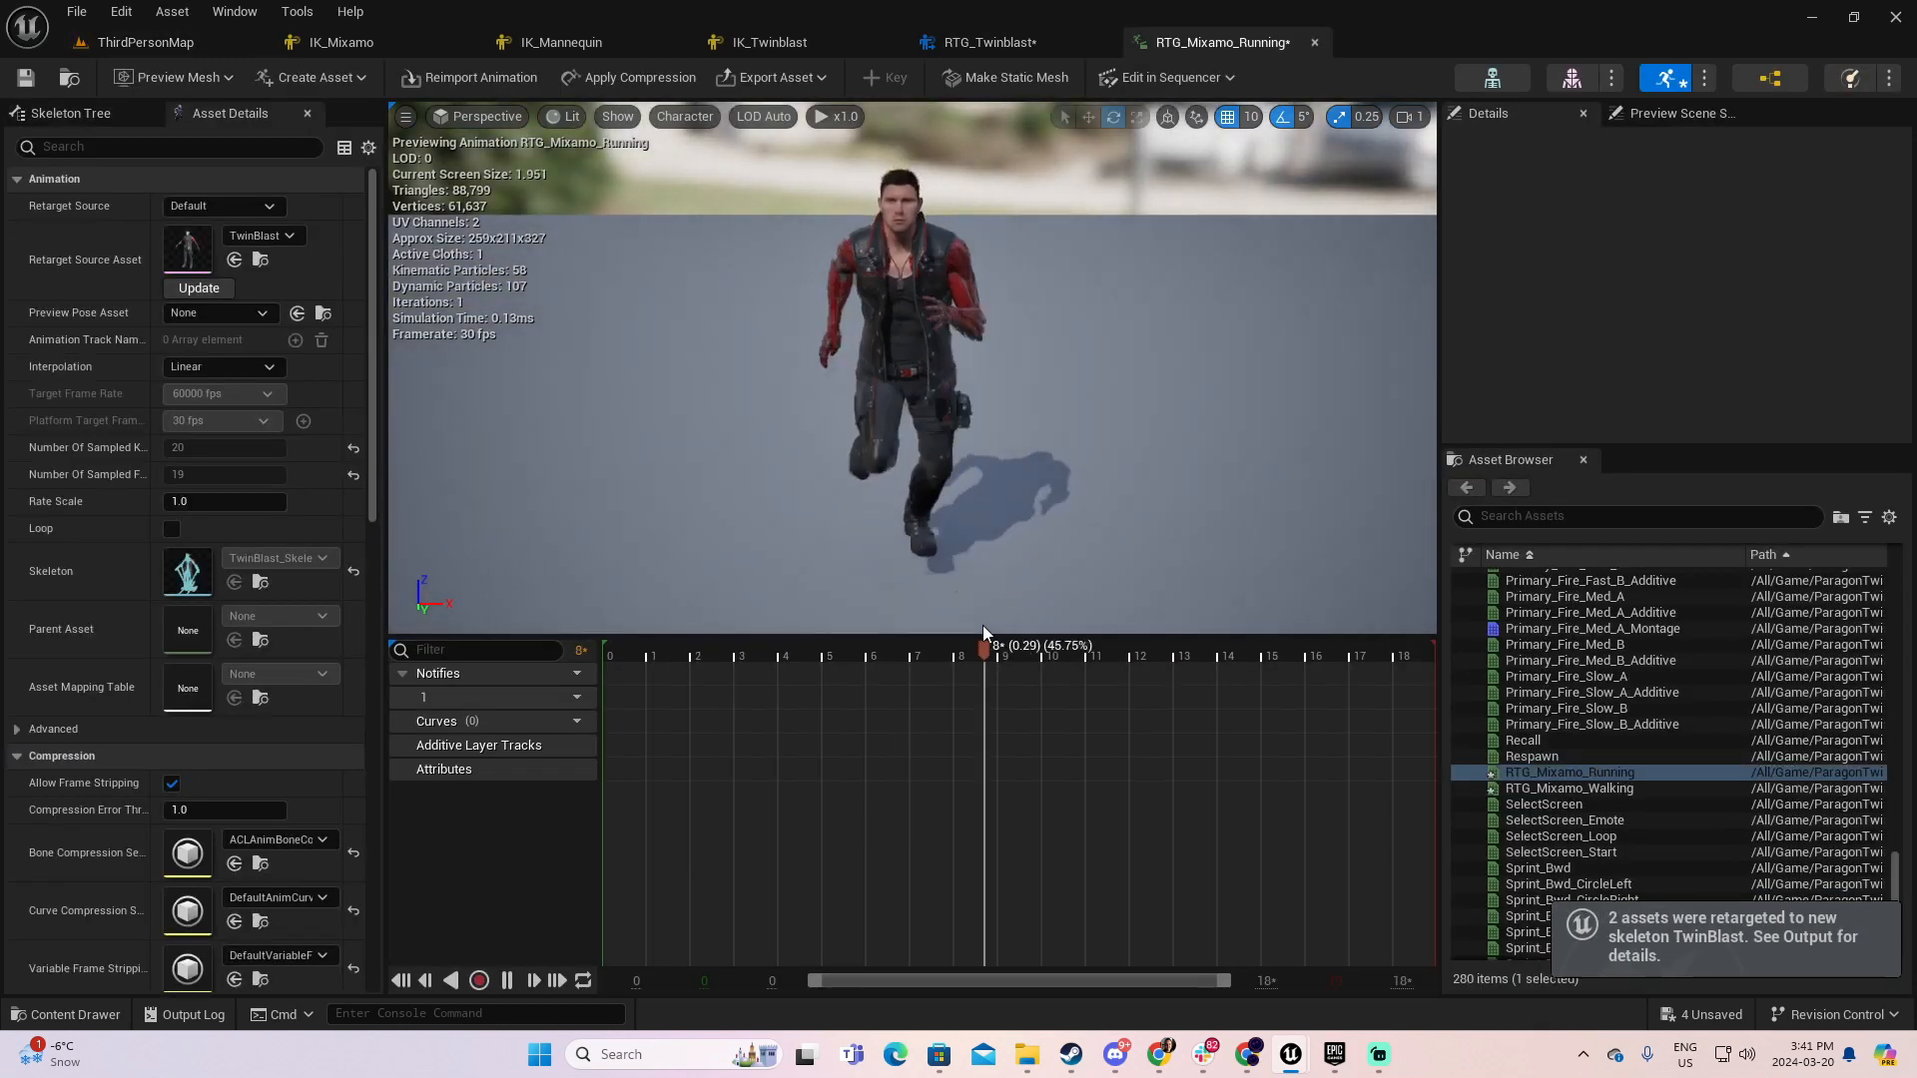
{"action": "left_click", "coordinate": [1314, 41]}
{"action": "left_click", "coordinate": [127, 42]}
{"action": "double_click", "coordinate": [624, 624]}
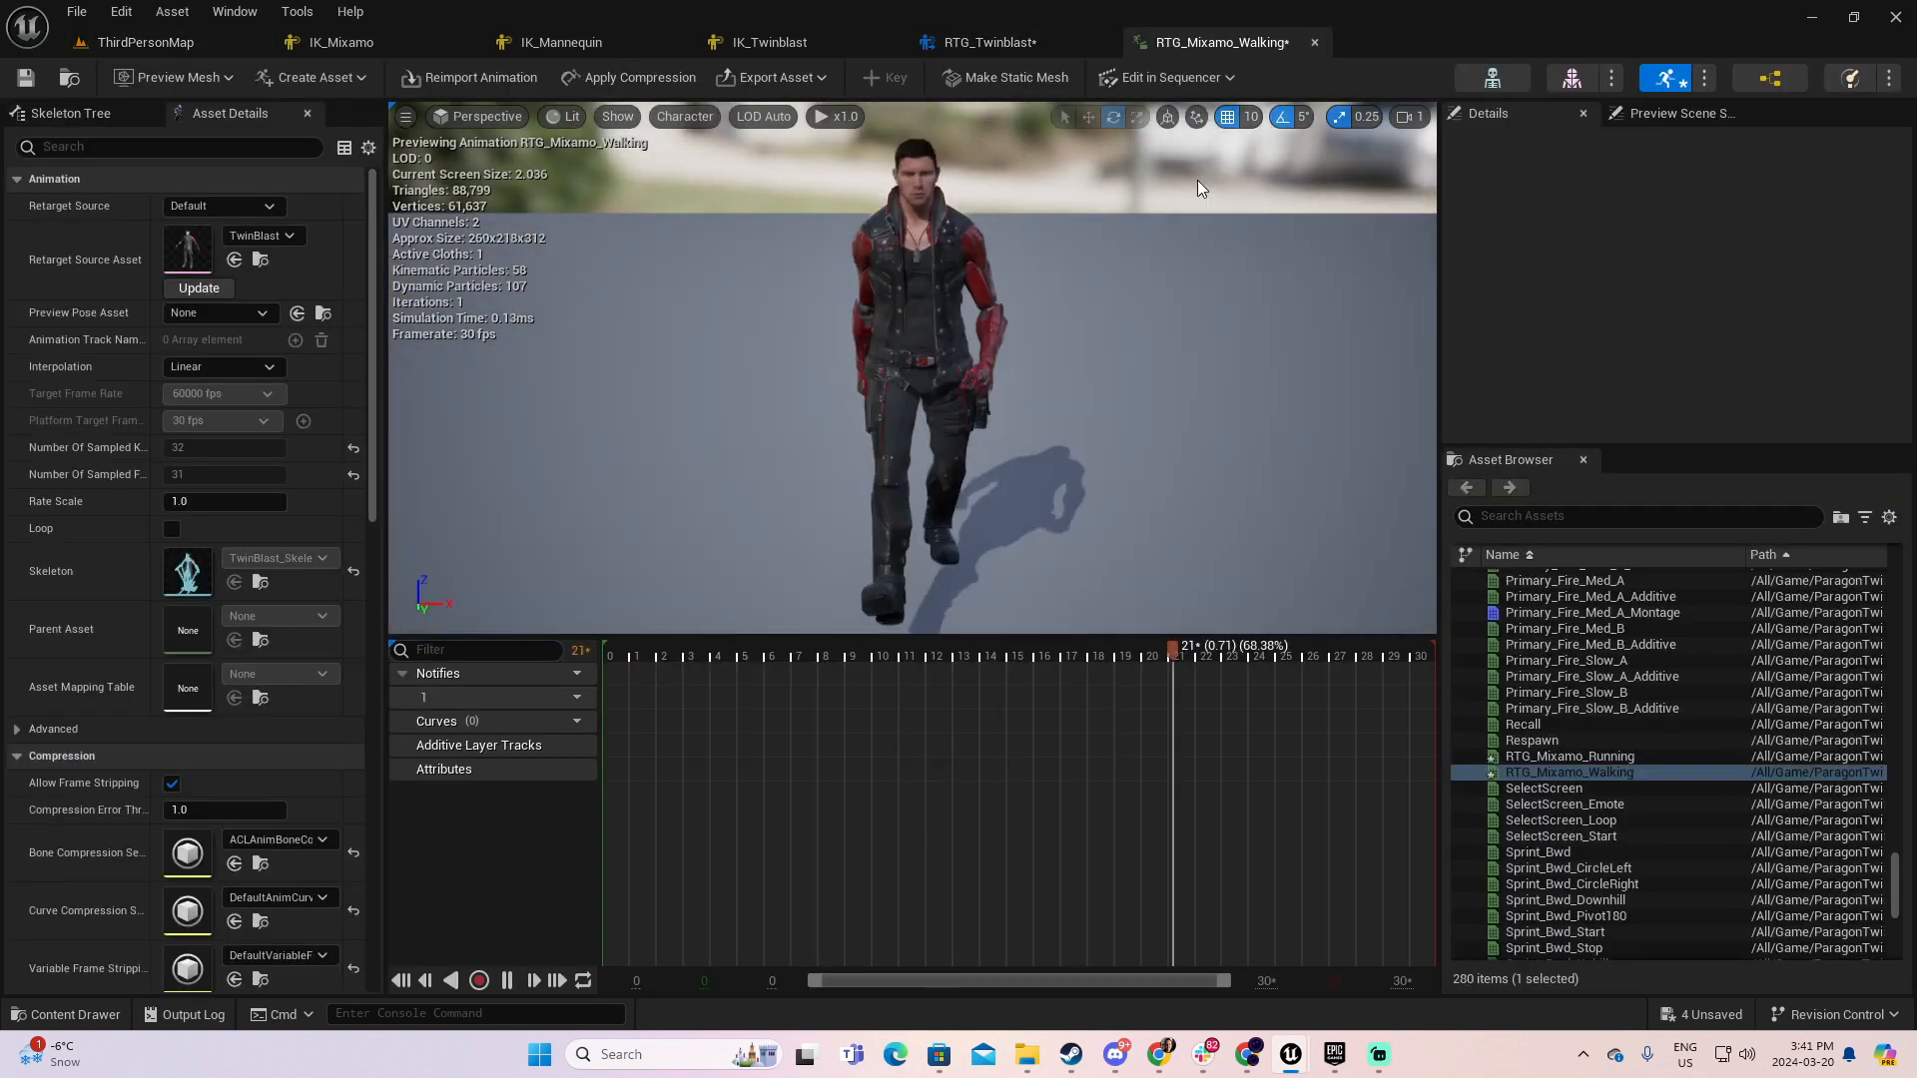
{"action": "left_click", "coordinate": [1315, 42]}
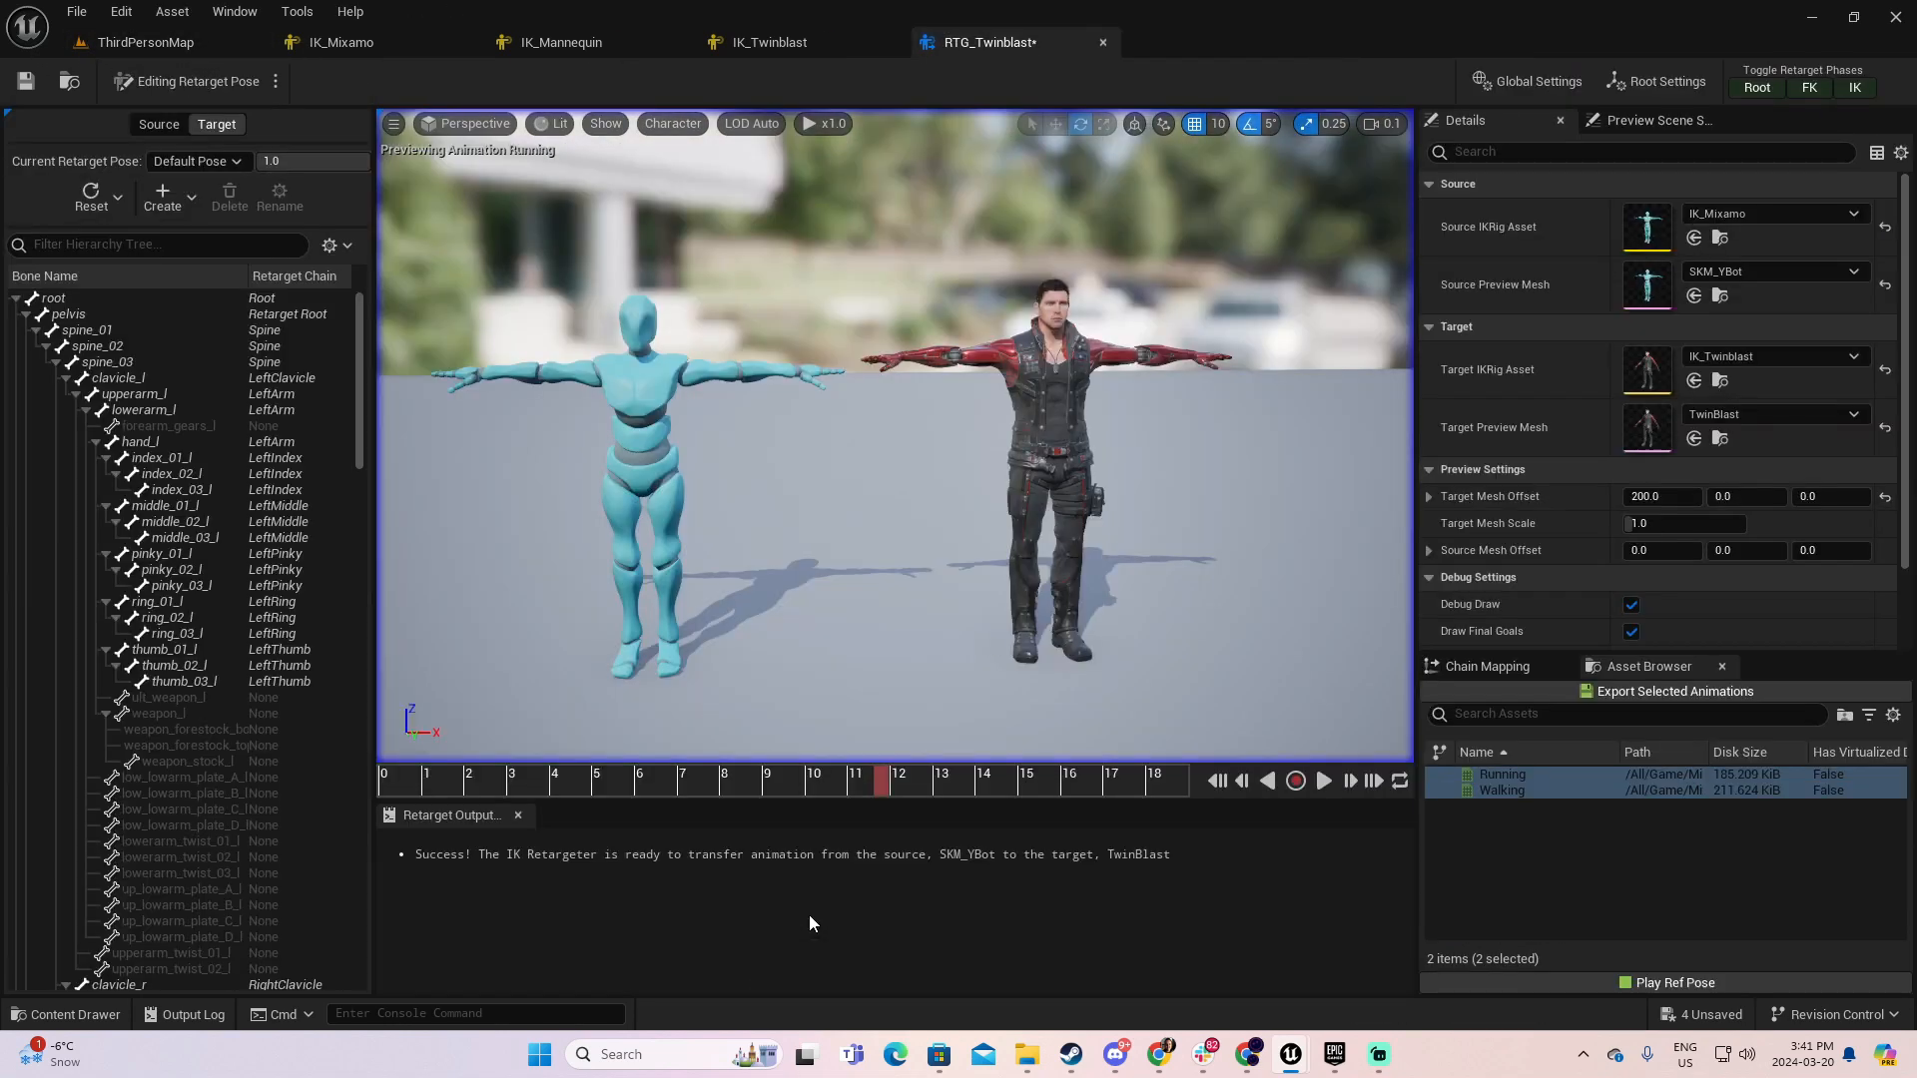
- Close the IK_Mannequin and IK_Mixamo rig editors
{"action": "left_click", "coordinate": [569, 46]}
{"action": "left_click", "coordinate": [680, 42]}
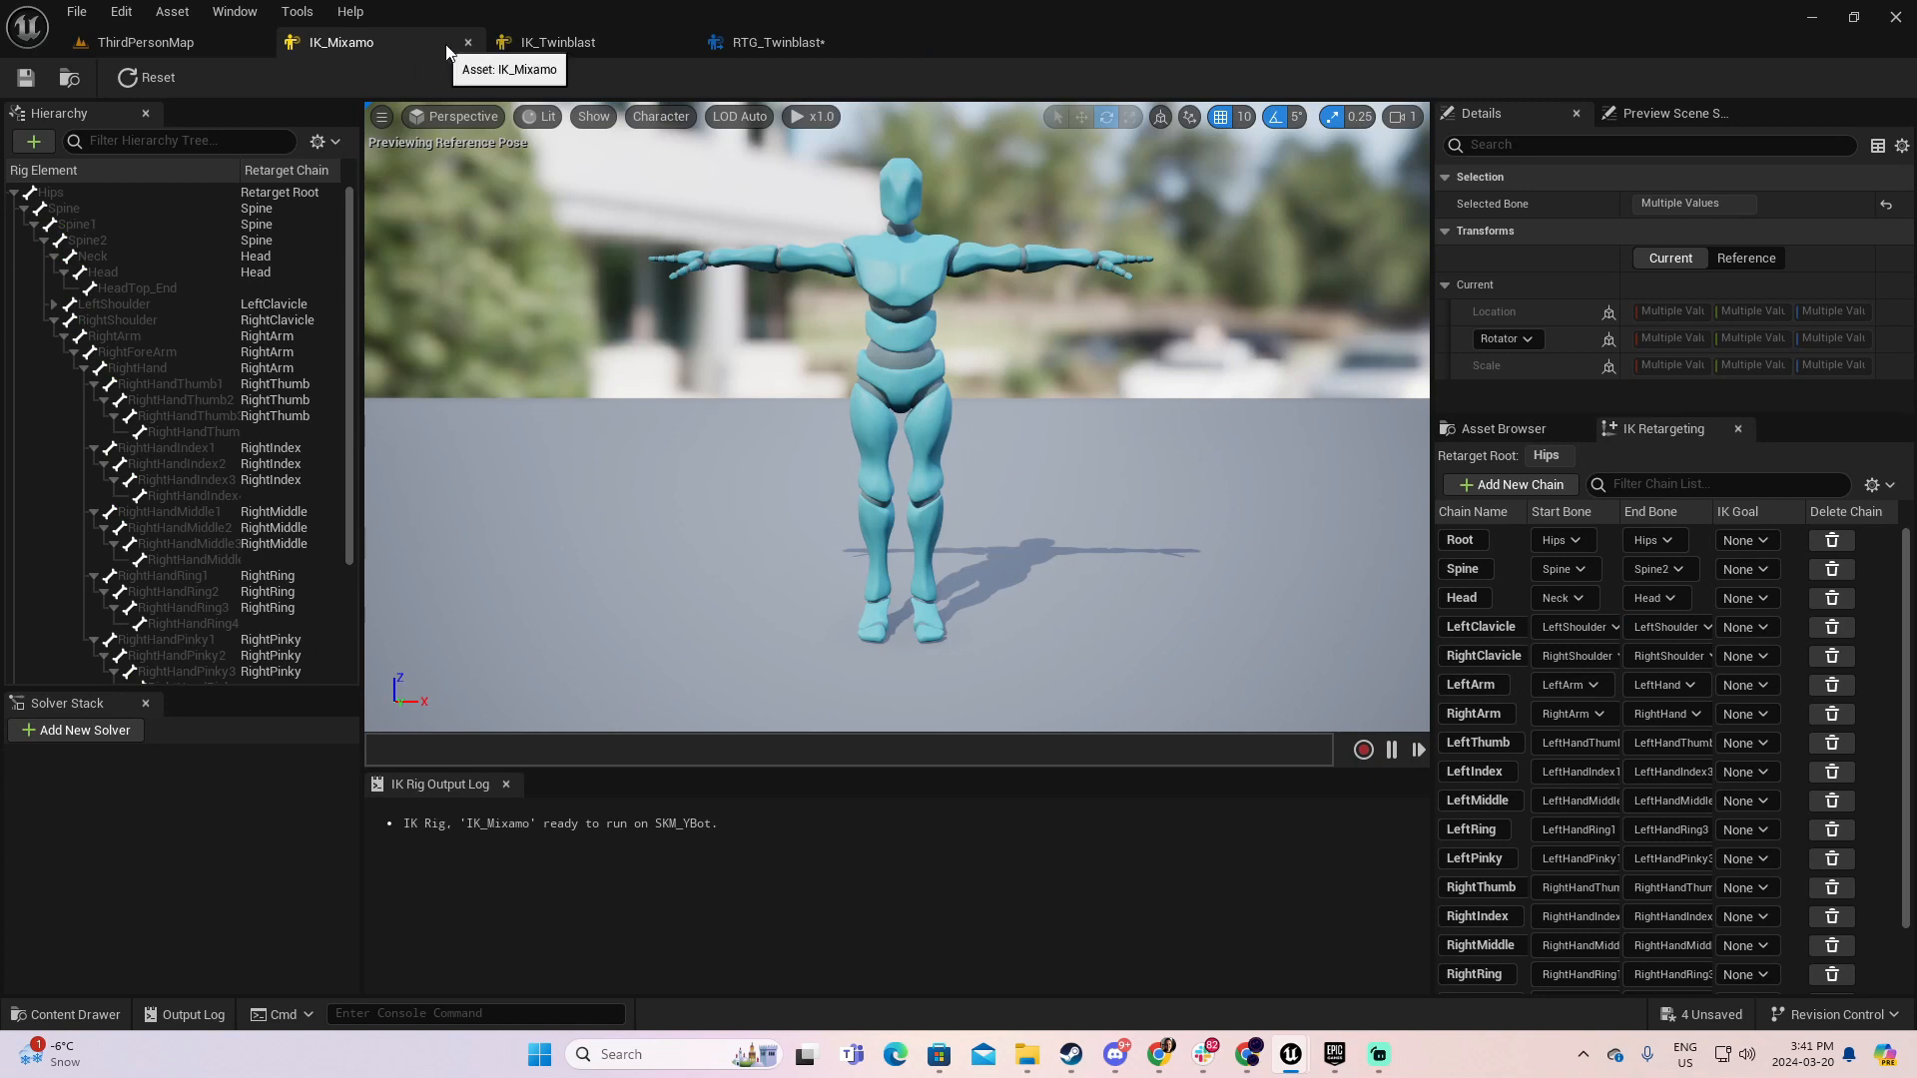
{"action": "left_click", "coordinate": [467, 42]}
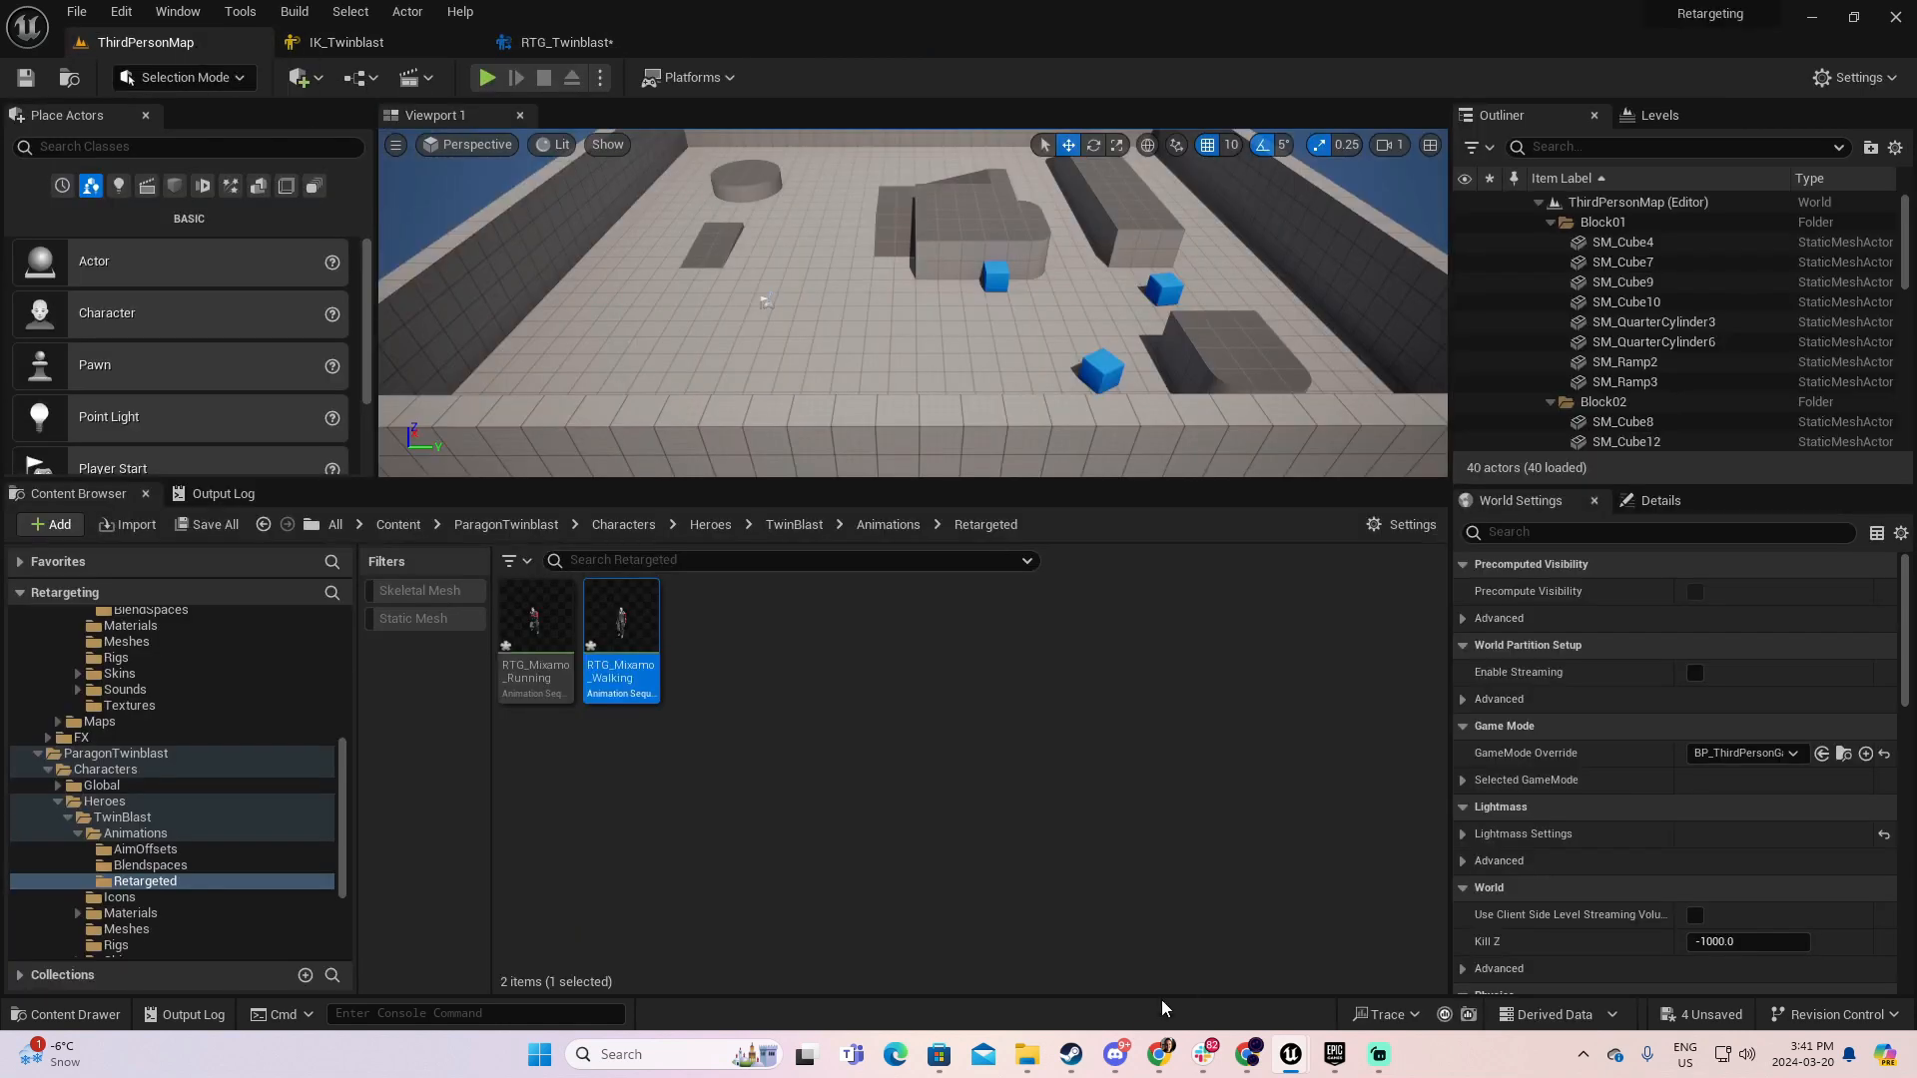
- Switch to the Mixamo website in Chrome and browse the available animations and animation packs
{"action": "mouse_move", "coordinate": [1166, 1061]}
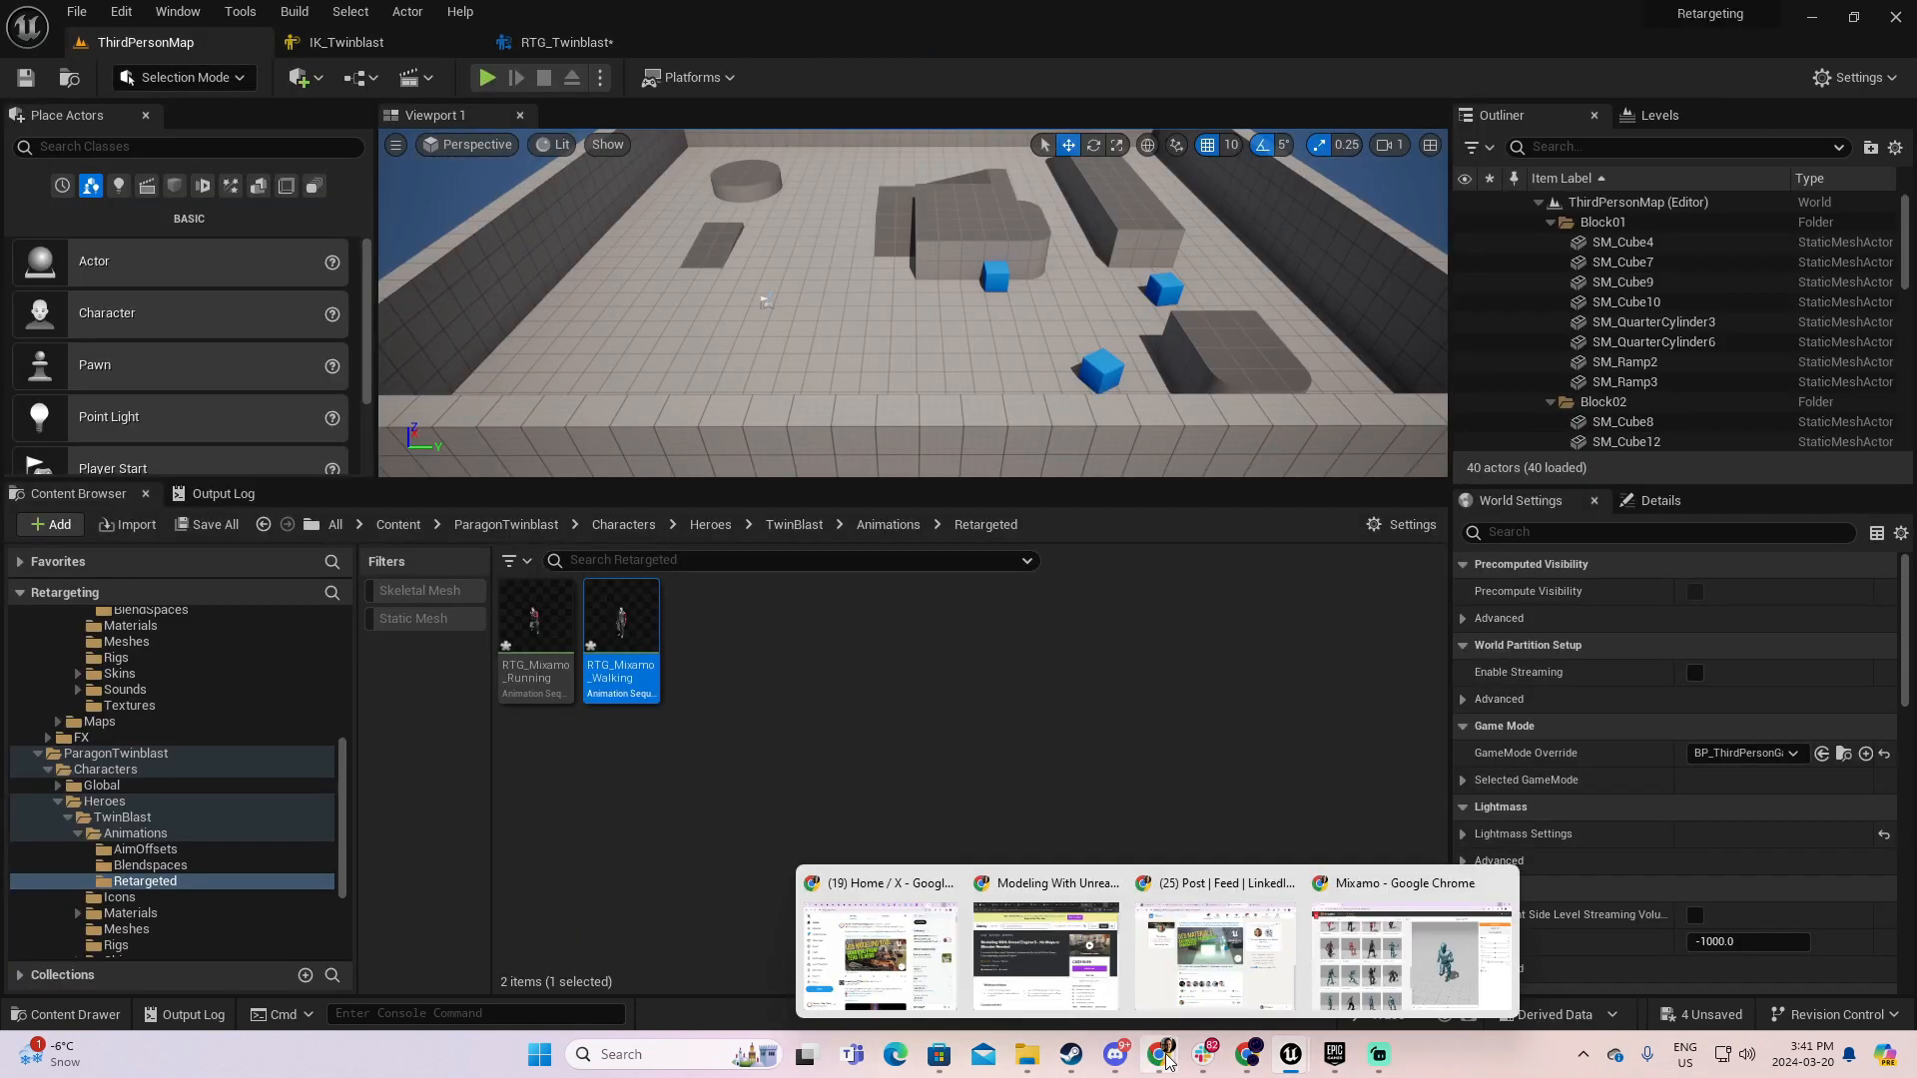
{"action": "left_click", "coordinate": [1400, 974]}
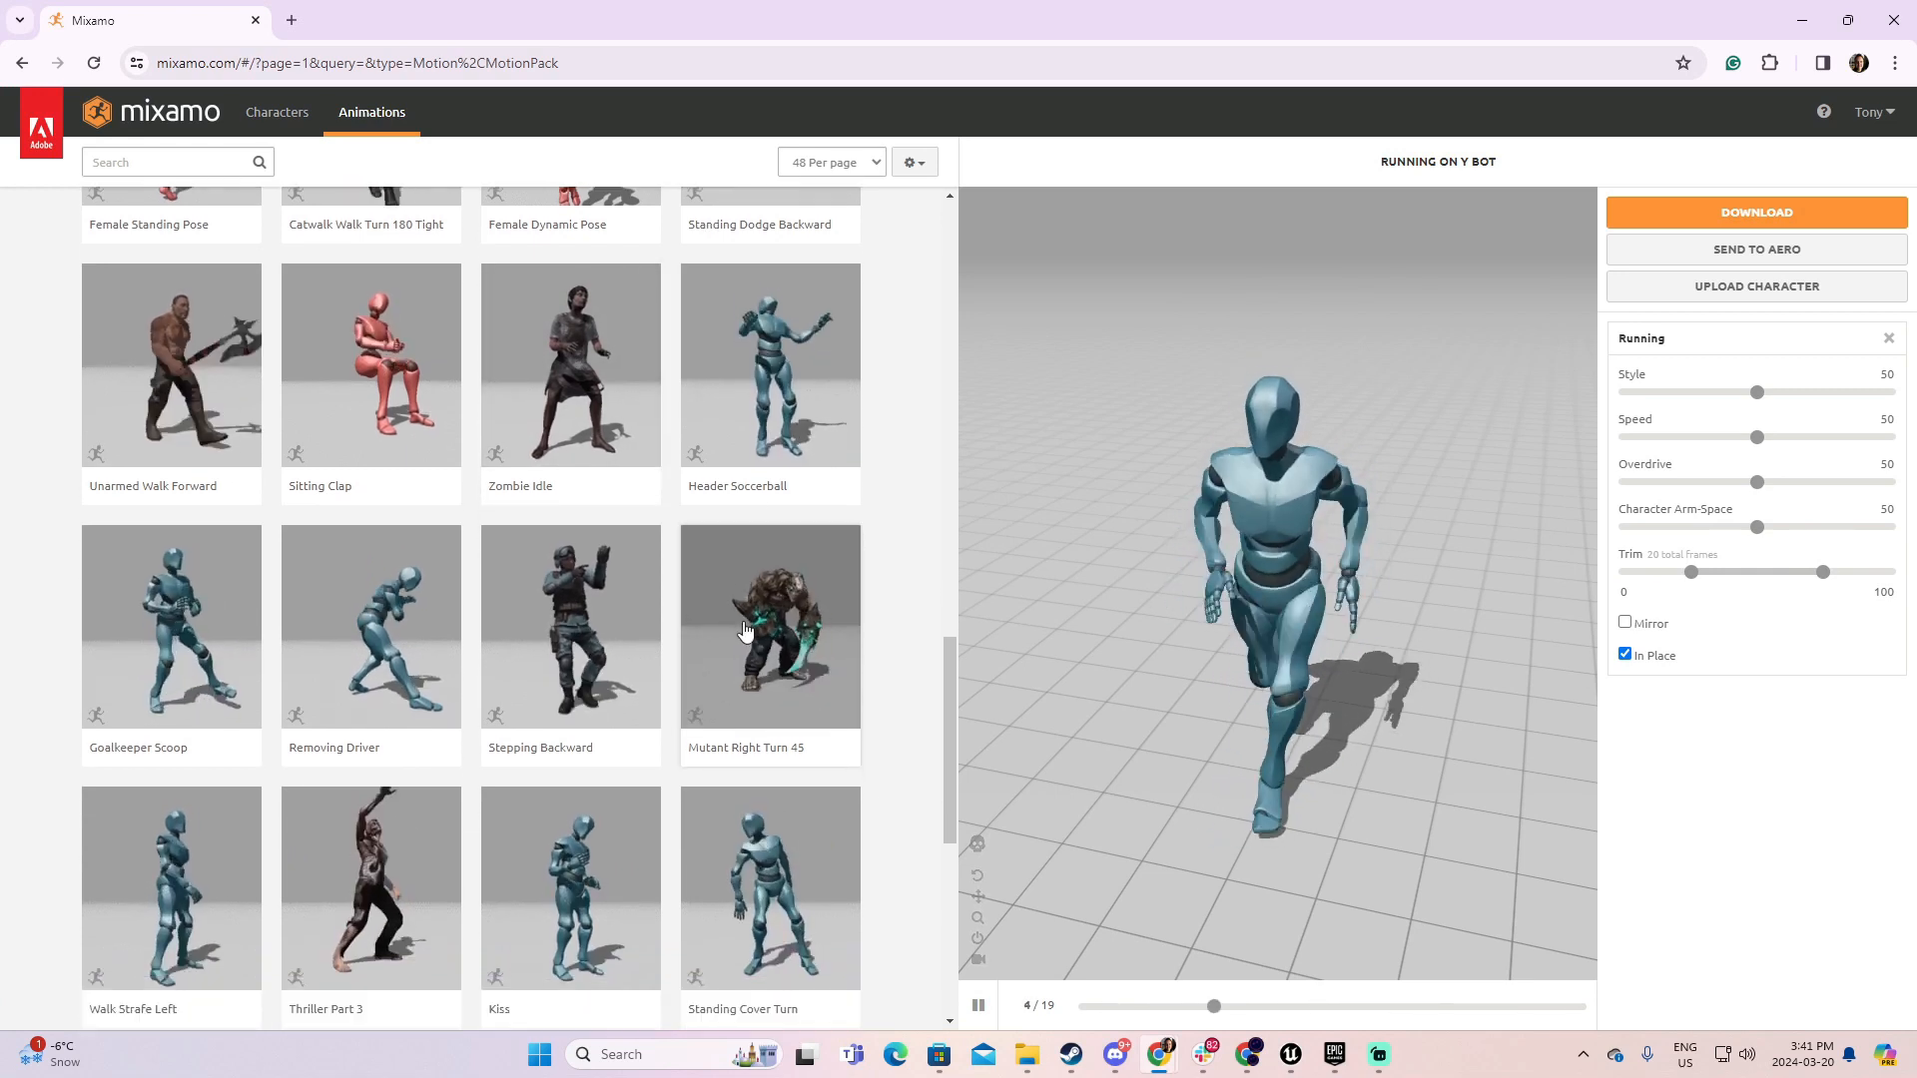
{"action": "scroll", "coordinate": [789, 629], "scroll_direction": "down", "scroll_amount": 2}
{"action": "scroll", "coordinate": [789, 627], "scroll_direction": "up", "scroll_amount": 8}
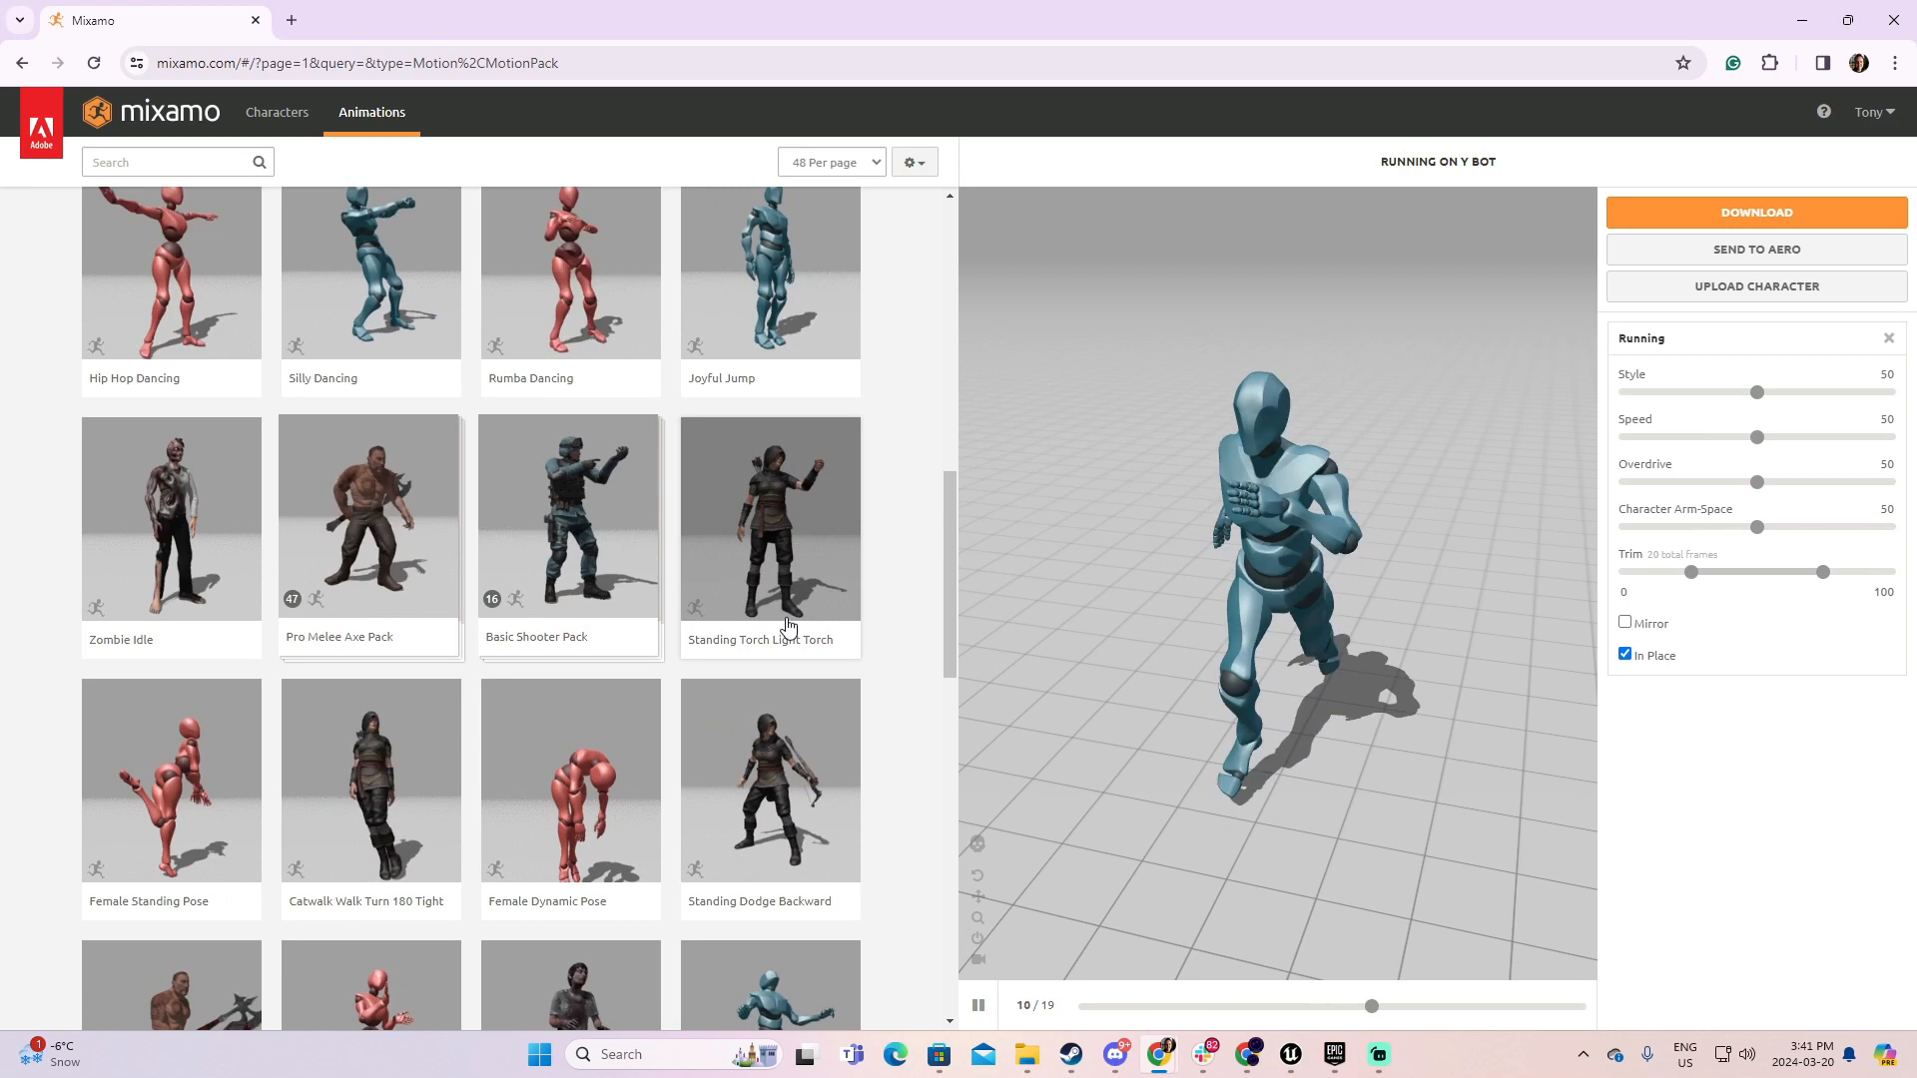
{"action": "scroll", "coordinate": [789, 627], "scroll_direction": "up", "scroll_amount": 1}
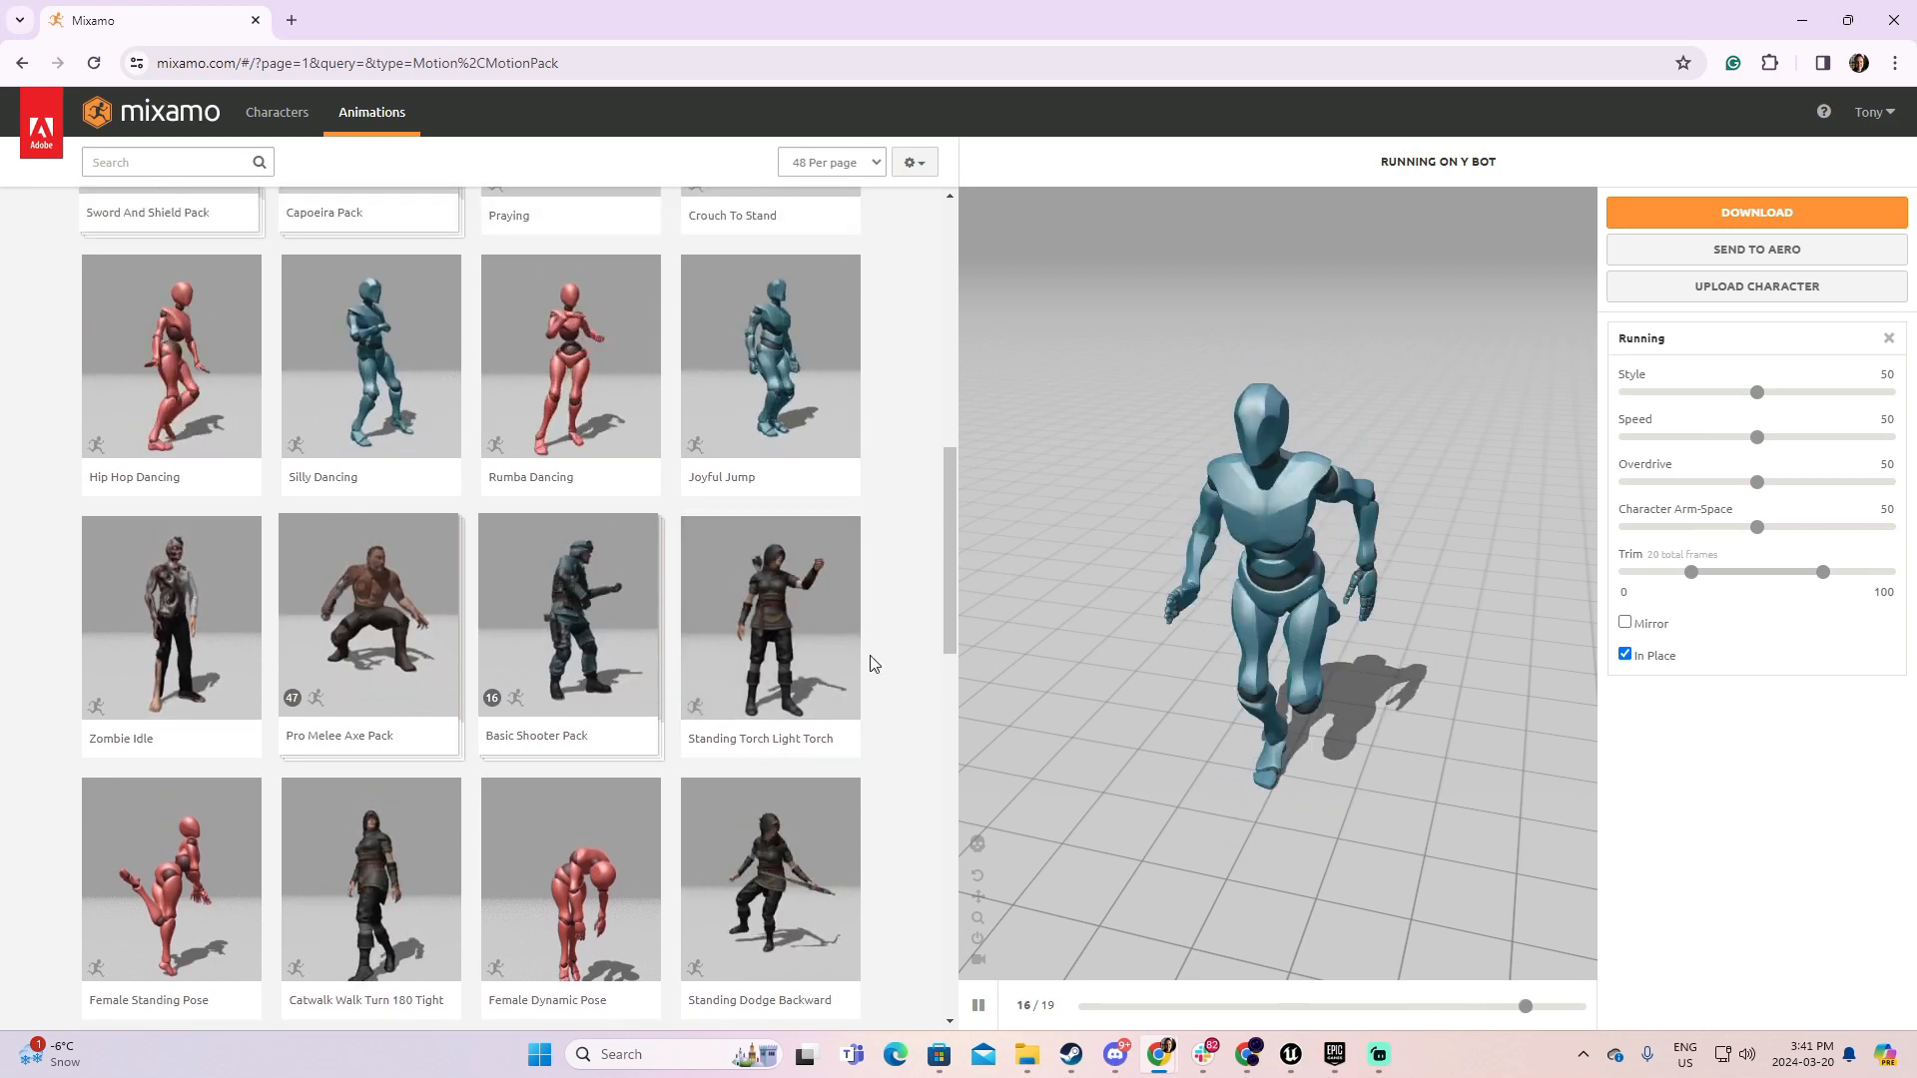
{"action": "scroll", "coordinate": [869, 649], "scroll_direction": "down", "scroll_amount": 1}
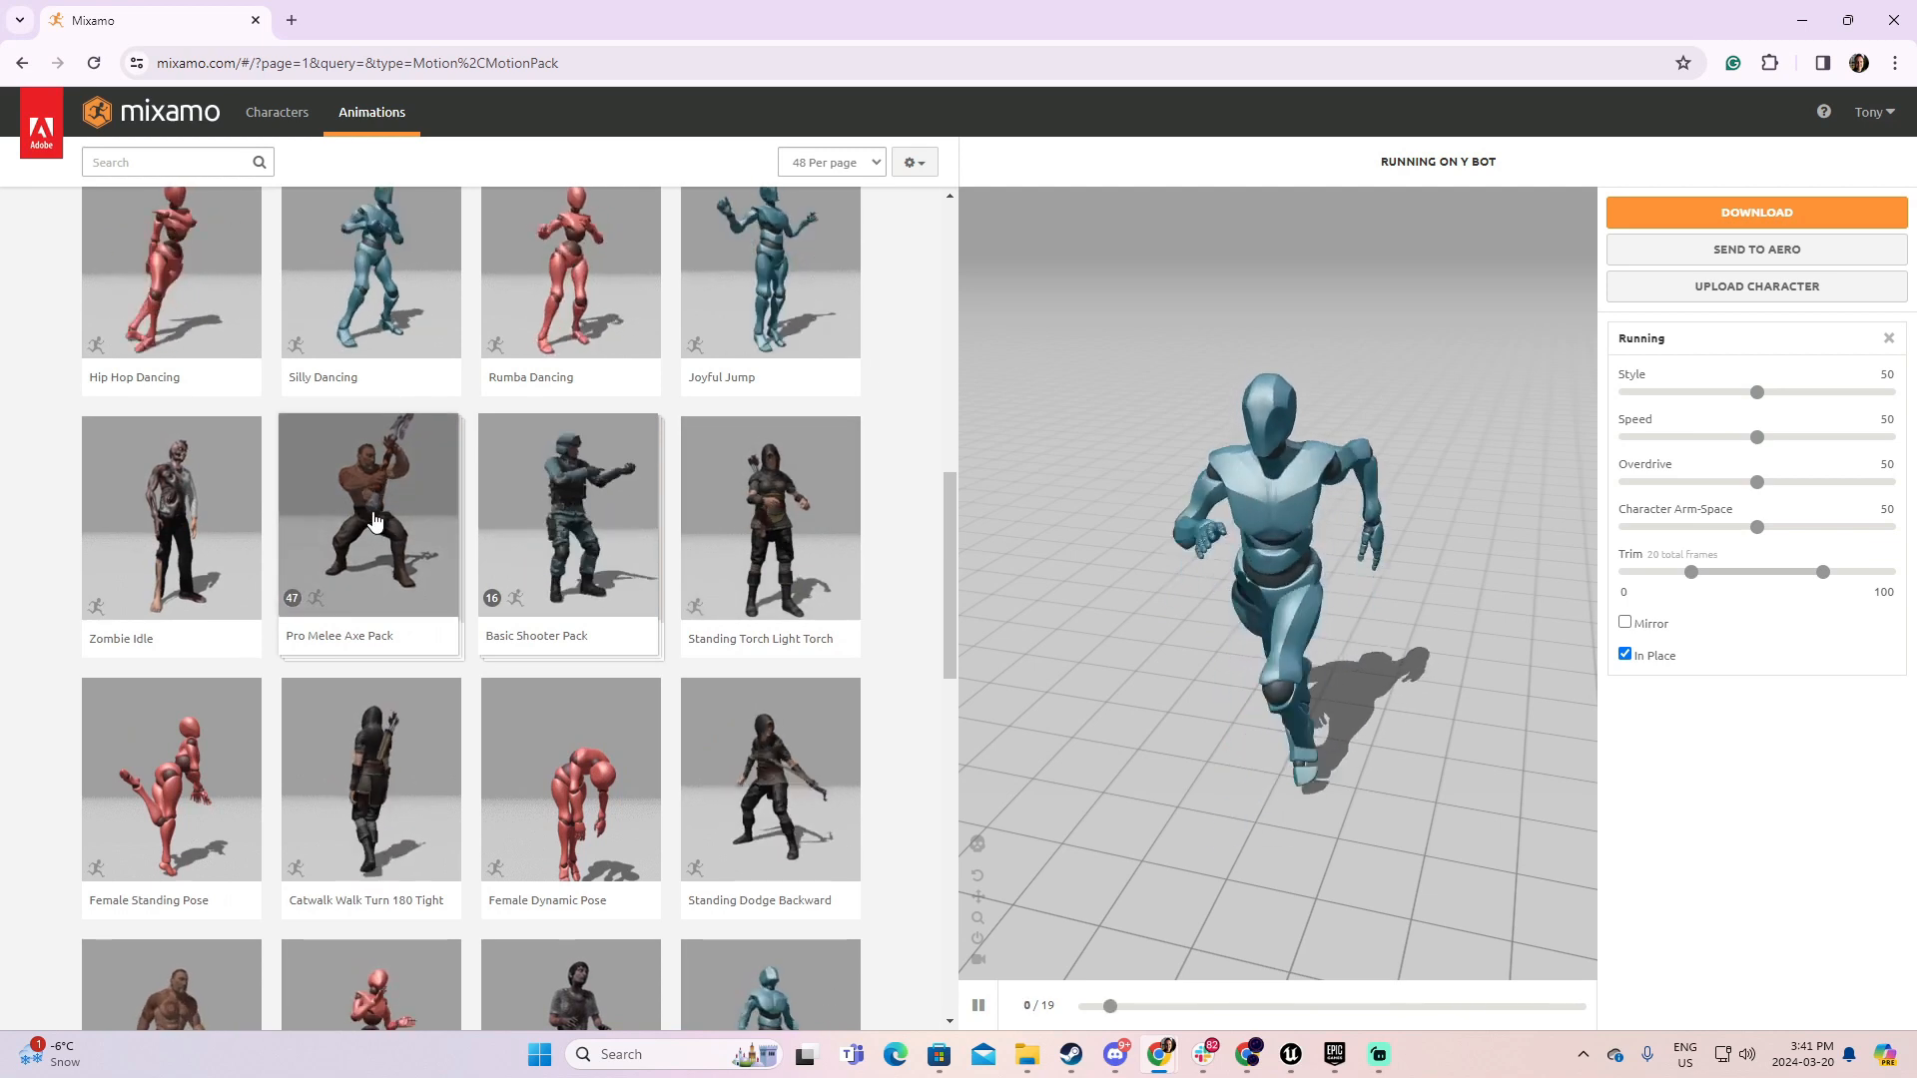
{"action": "scroll", "coordinate": [375, 519], "scroll_direction": "up", "scroll_amount": 9}
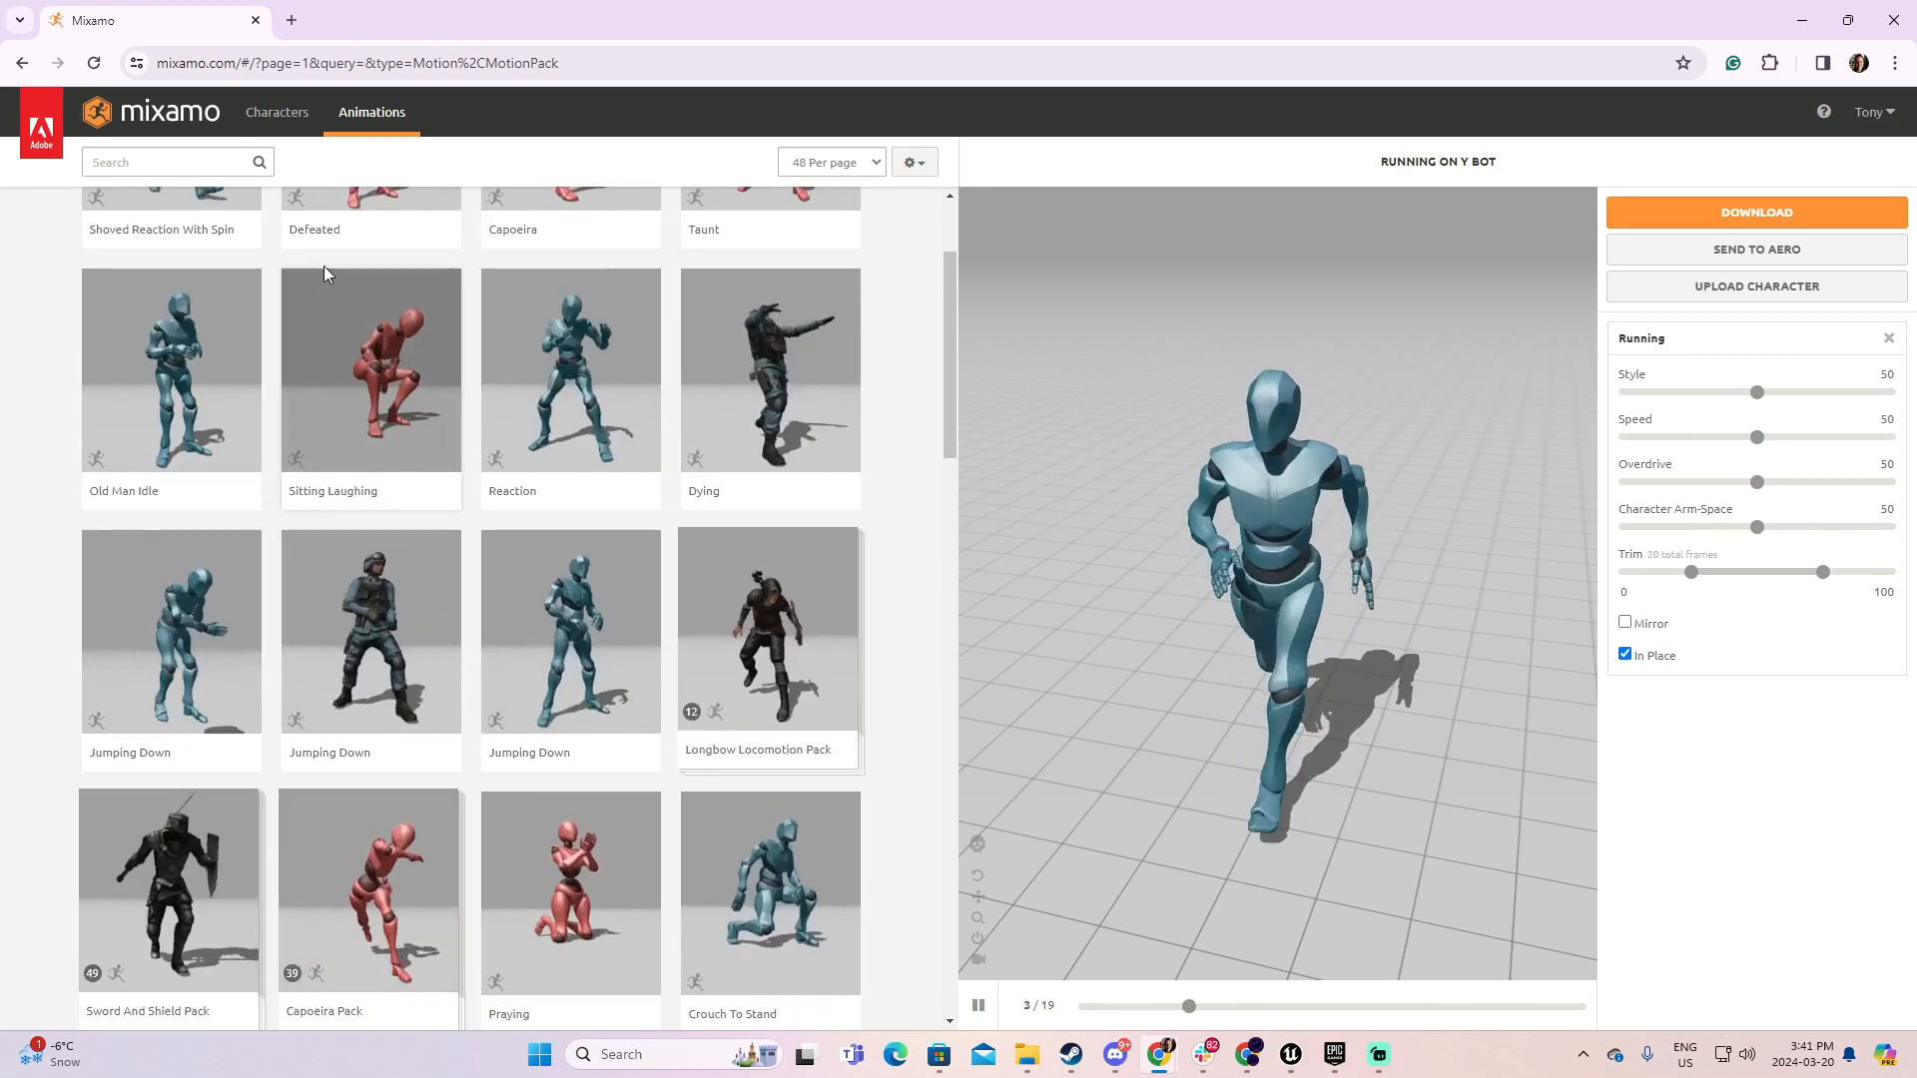
- Search the animations for melee and download Standing Melee Combo Attack Ver. 3 as FBX Binary without skin at 30 frames per second
{"action": "left_click", "coordinate": [176, 161]}
{"action": "type", "text": "melee"}
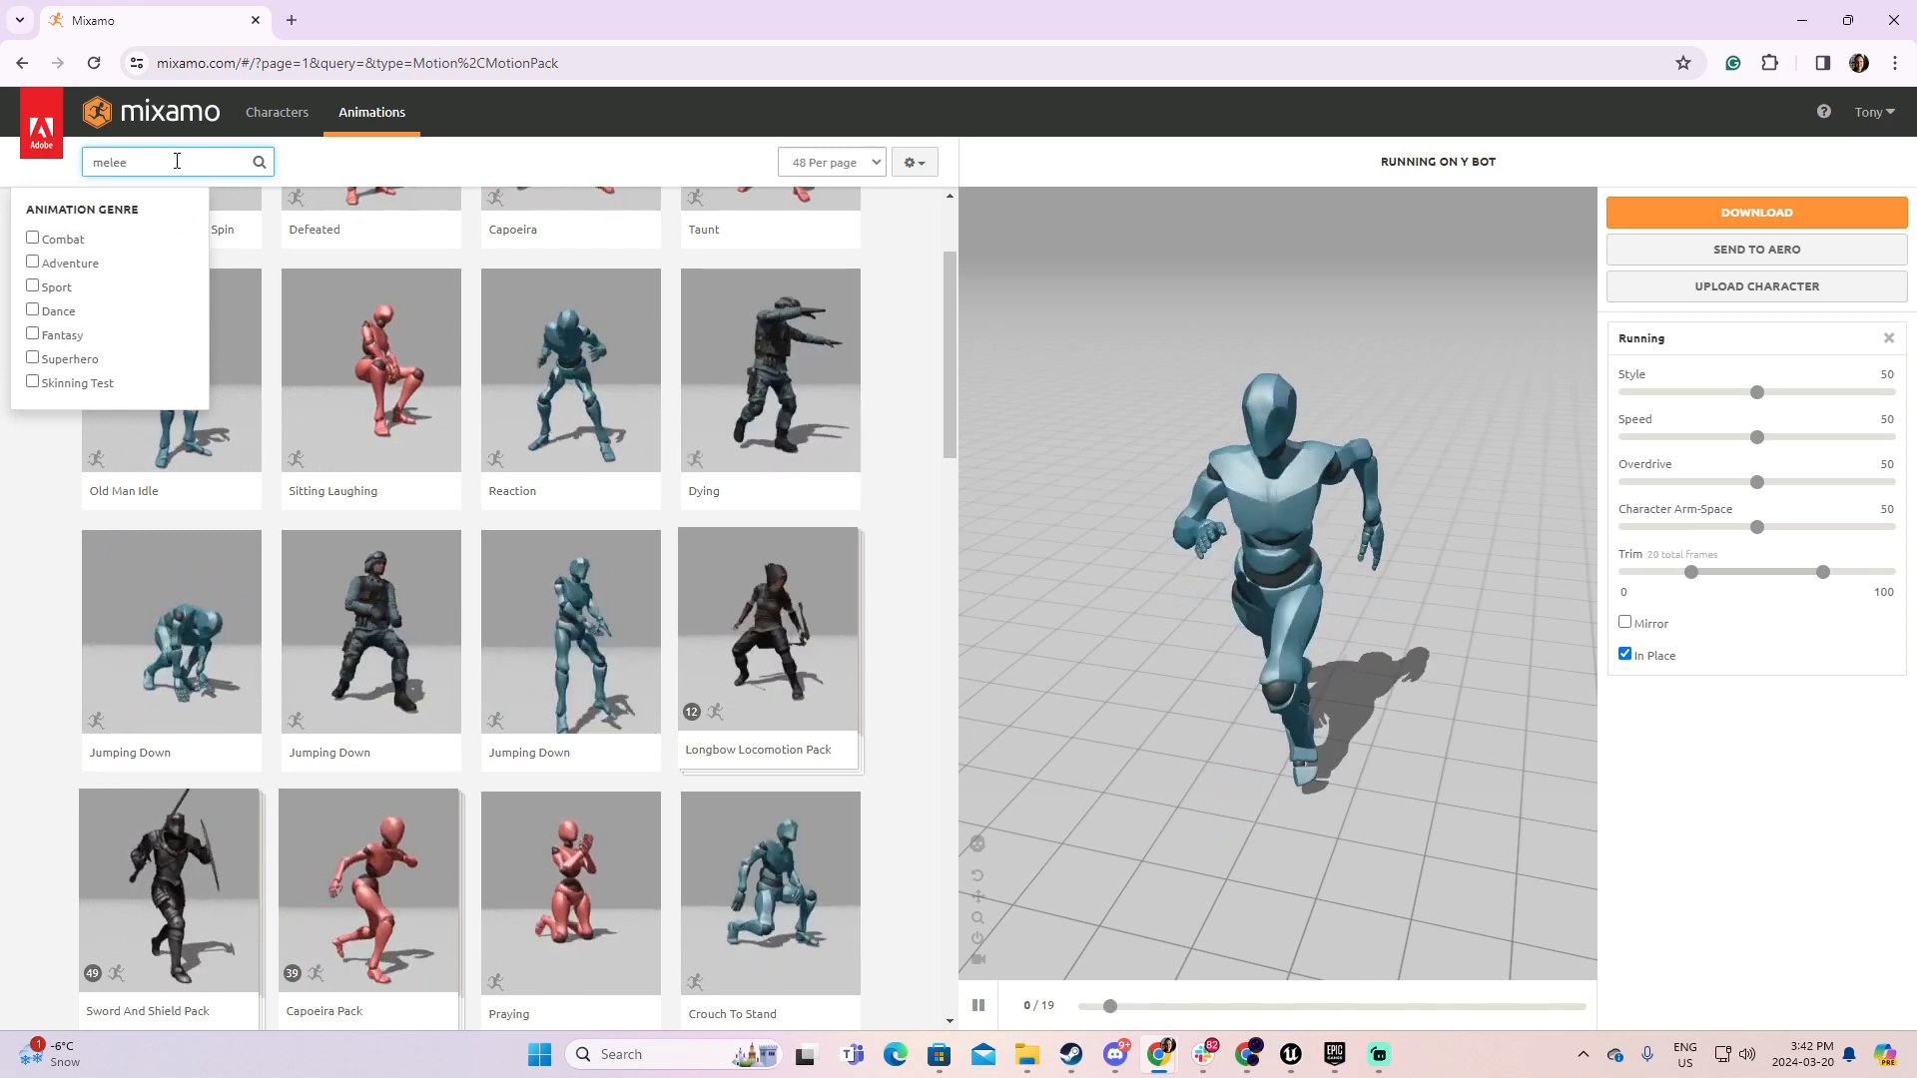
{"action": "key", "text": "Return"}
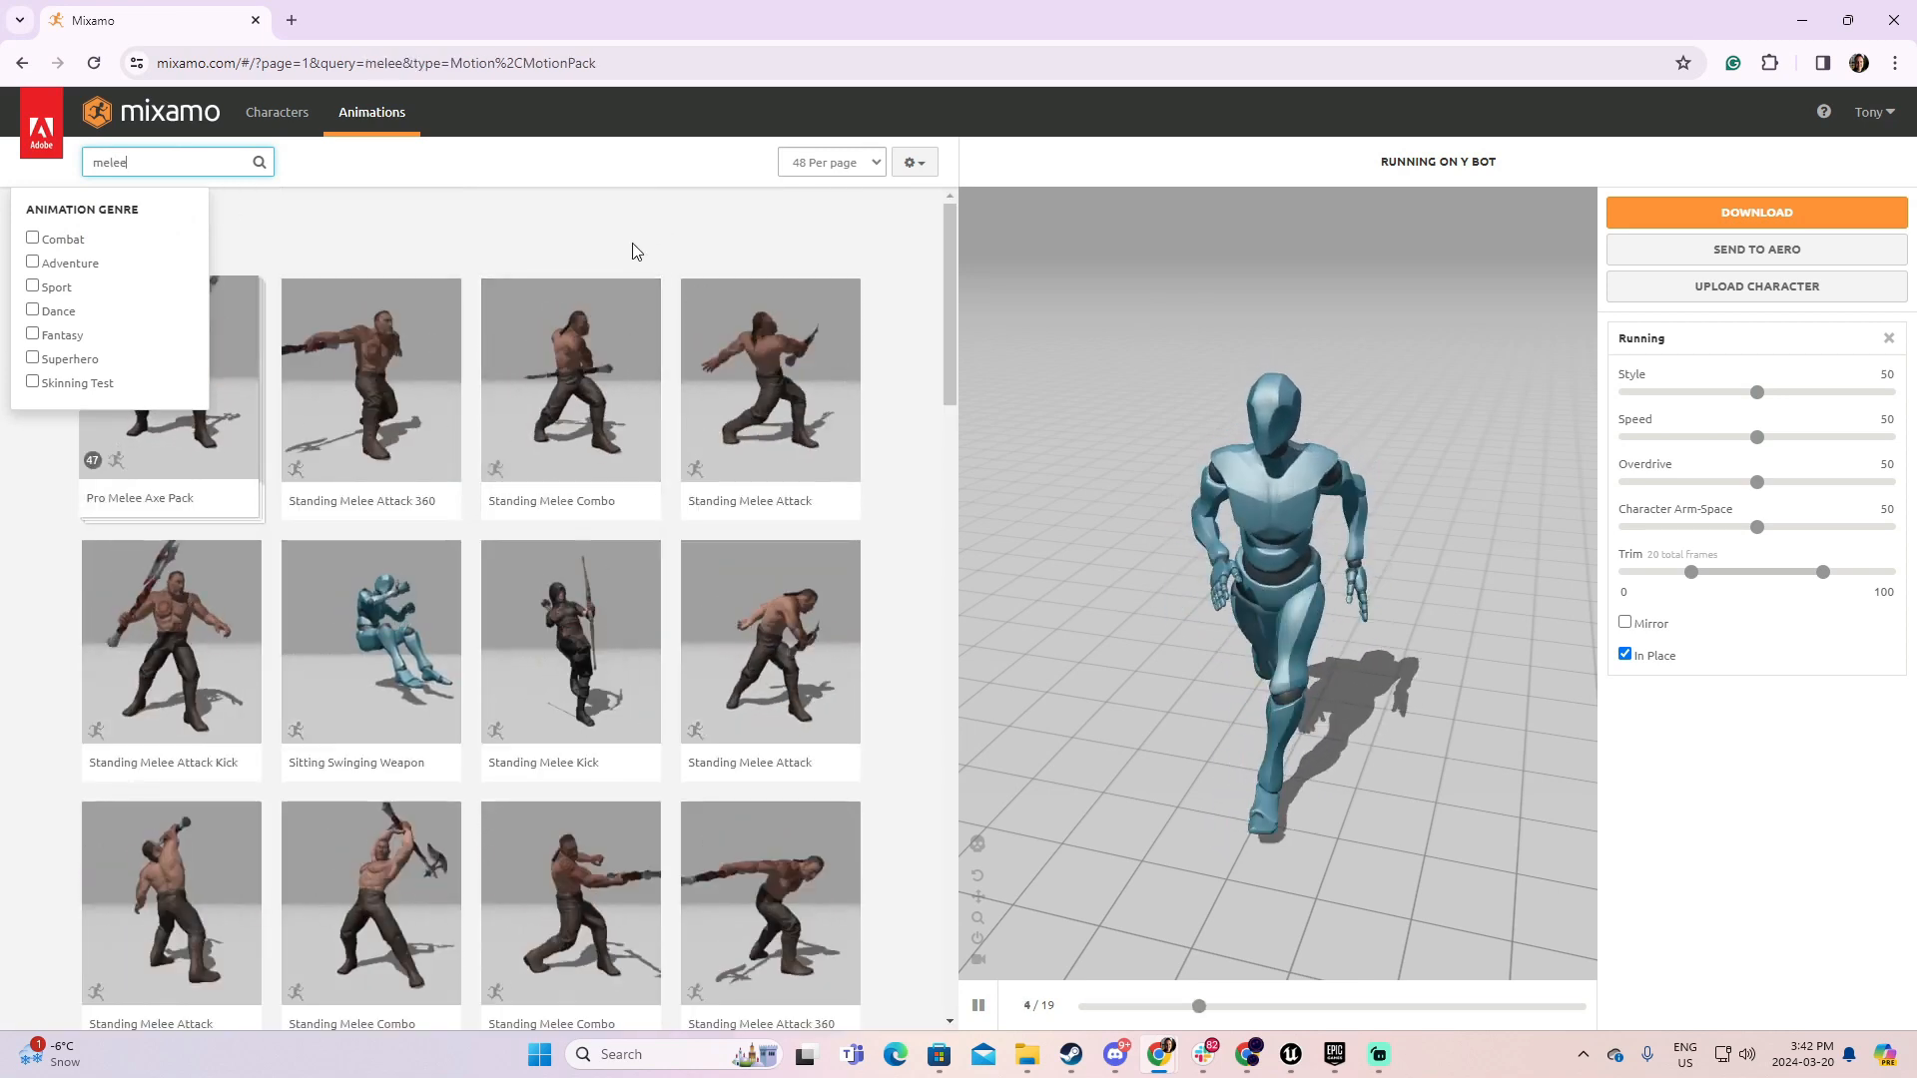
{"action": "left_click", "coordinate": [583, 380]}
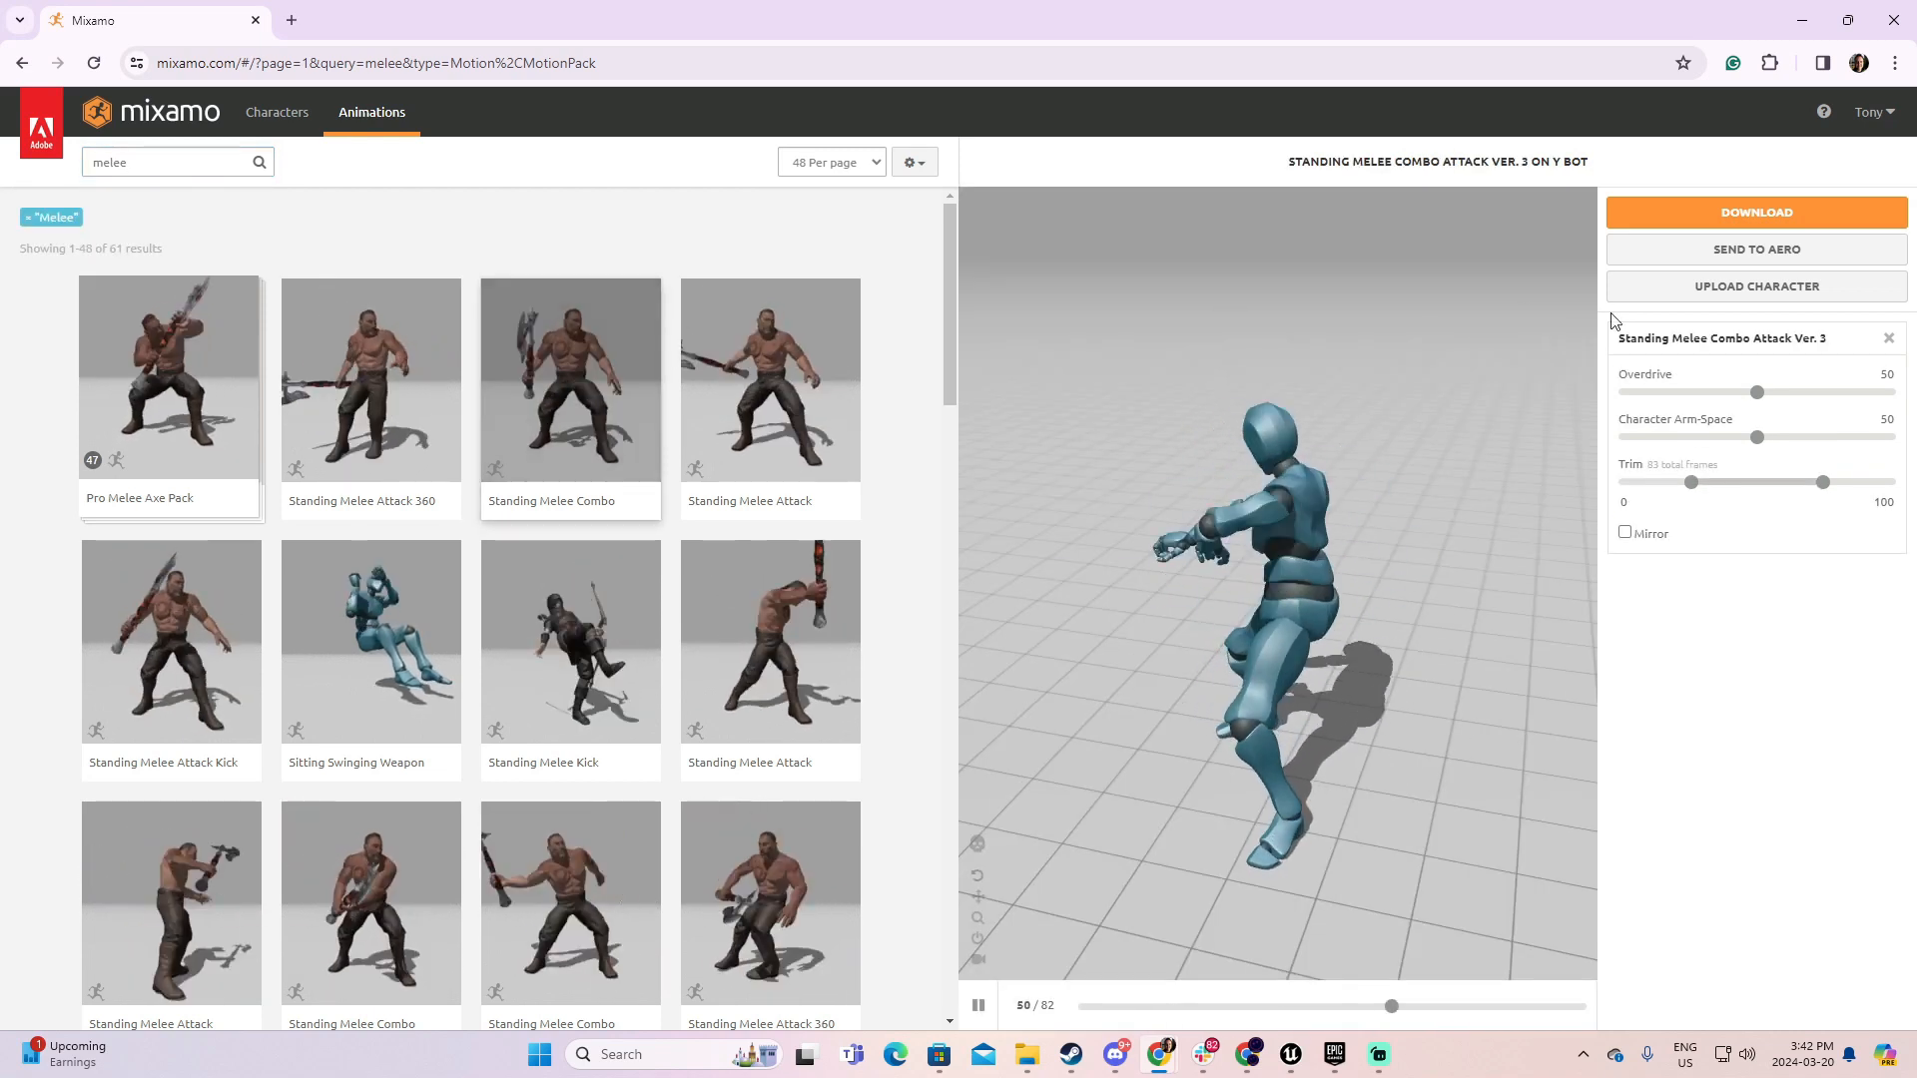
{"action": "left_click", "coordinate": [1785, 215]}
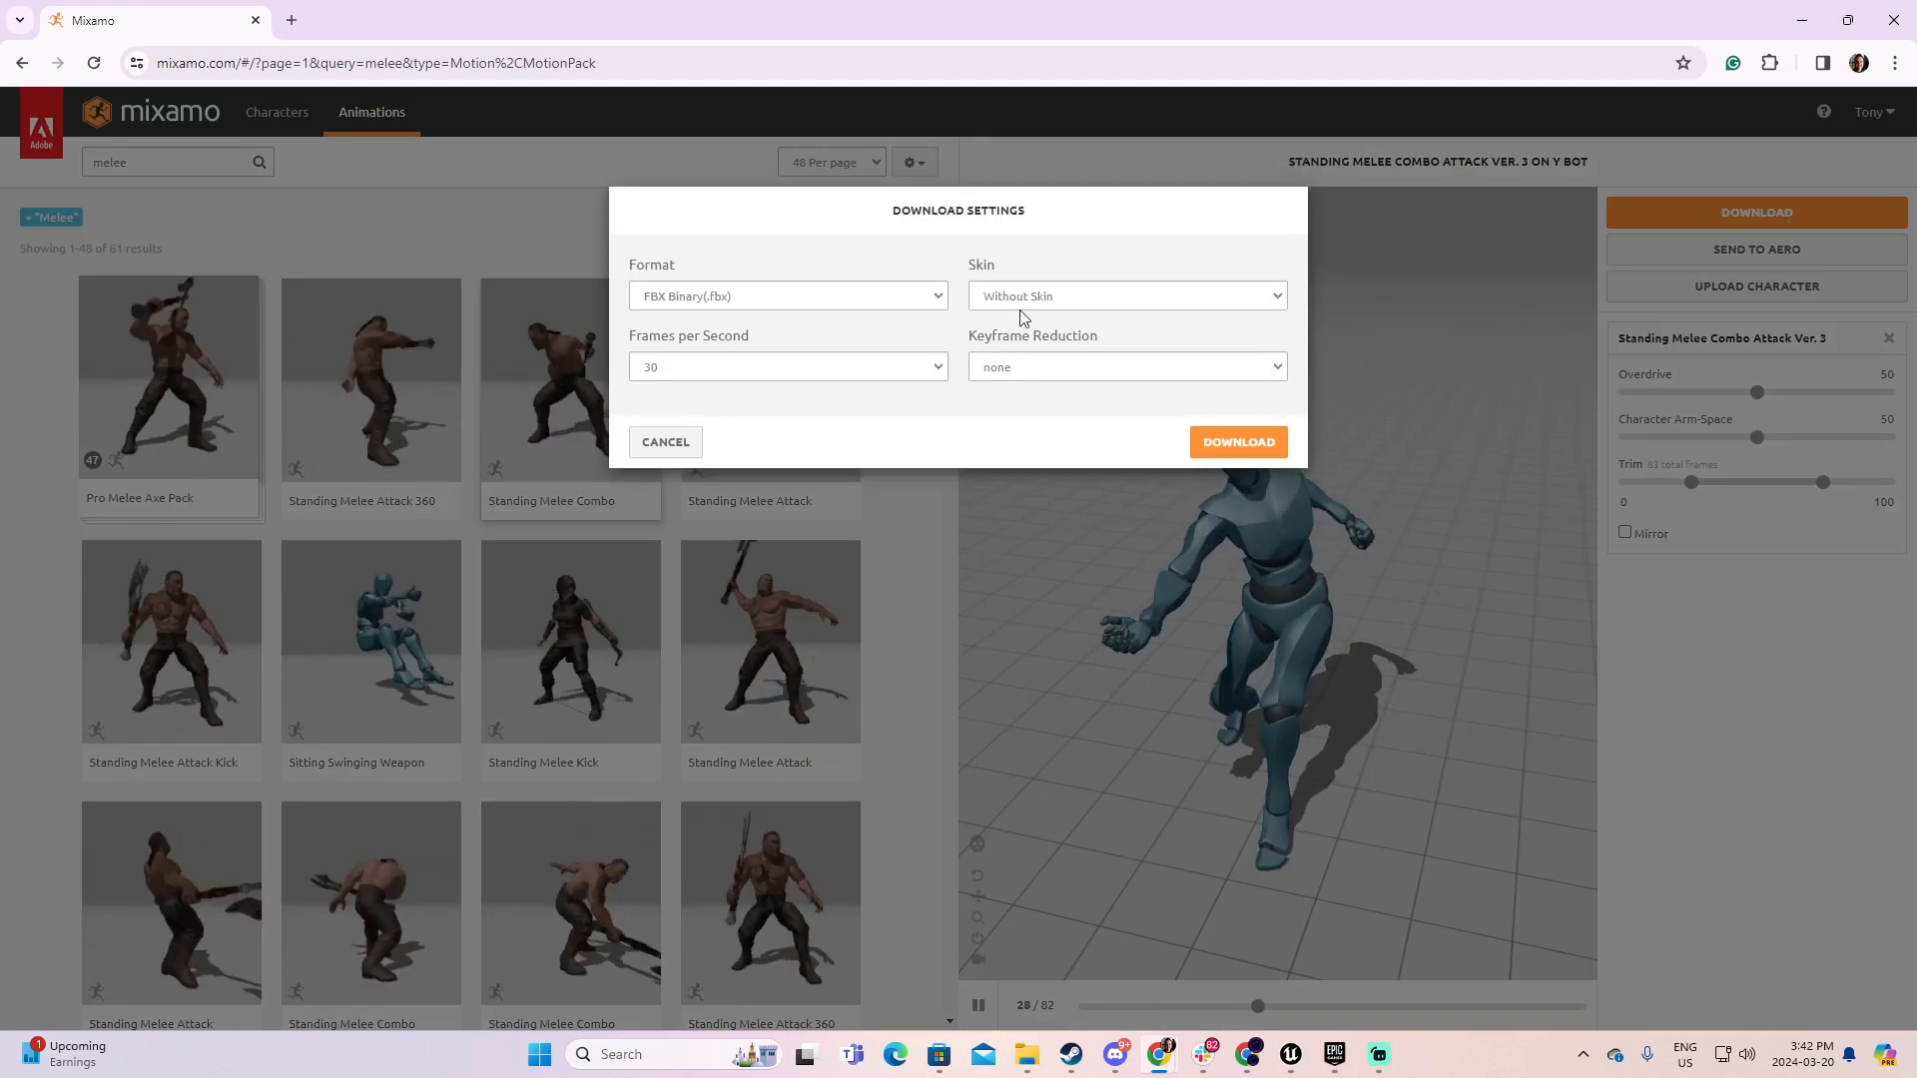
{"action": "left_click", "coordinate": [1219, 441]}
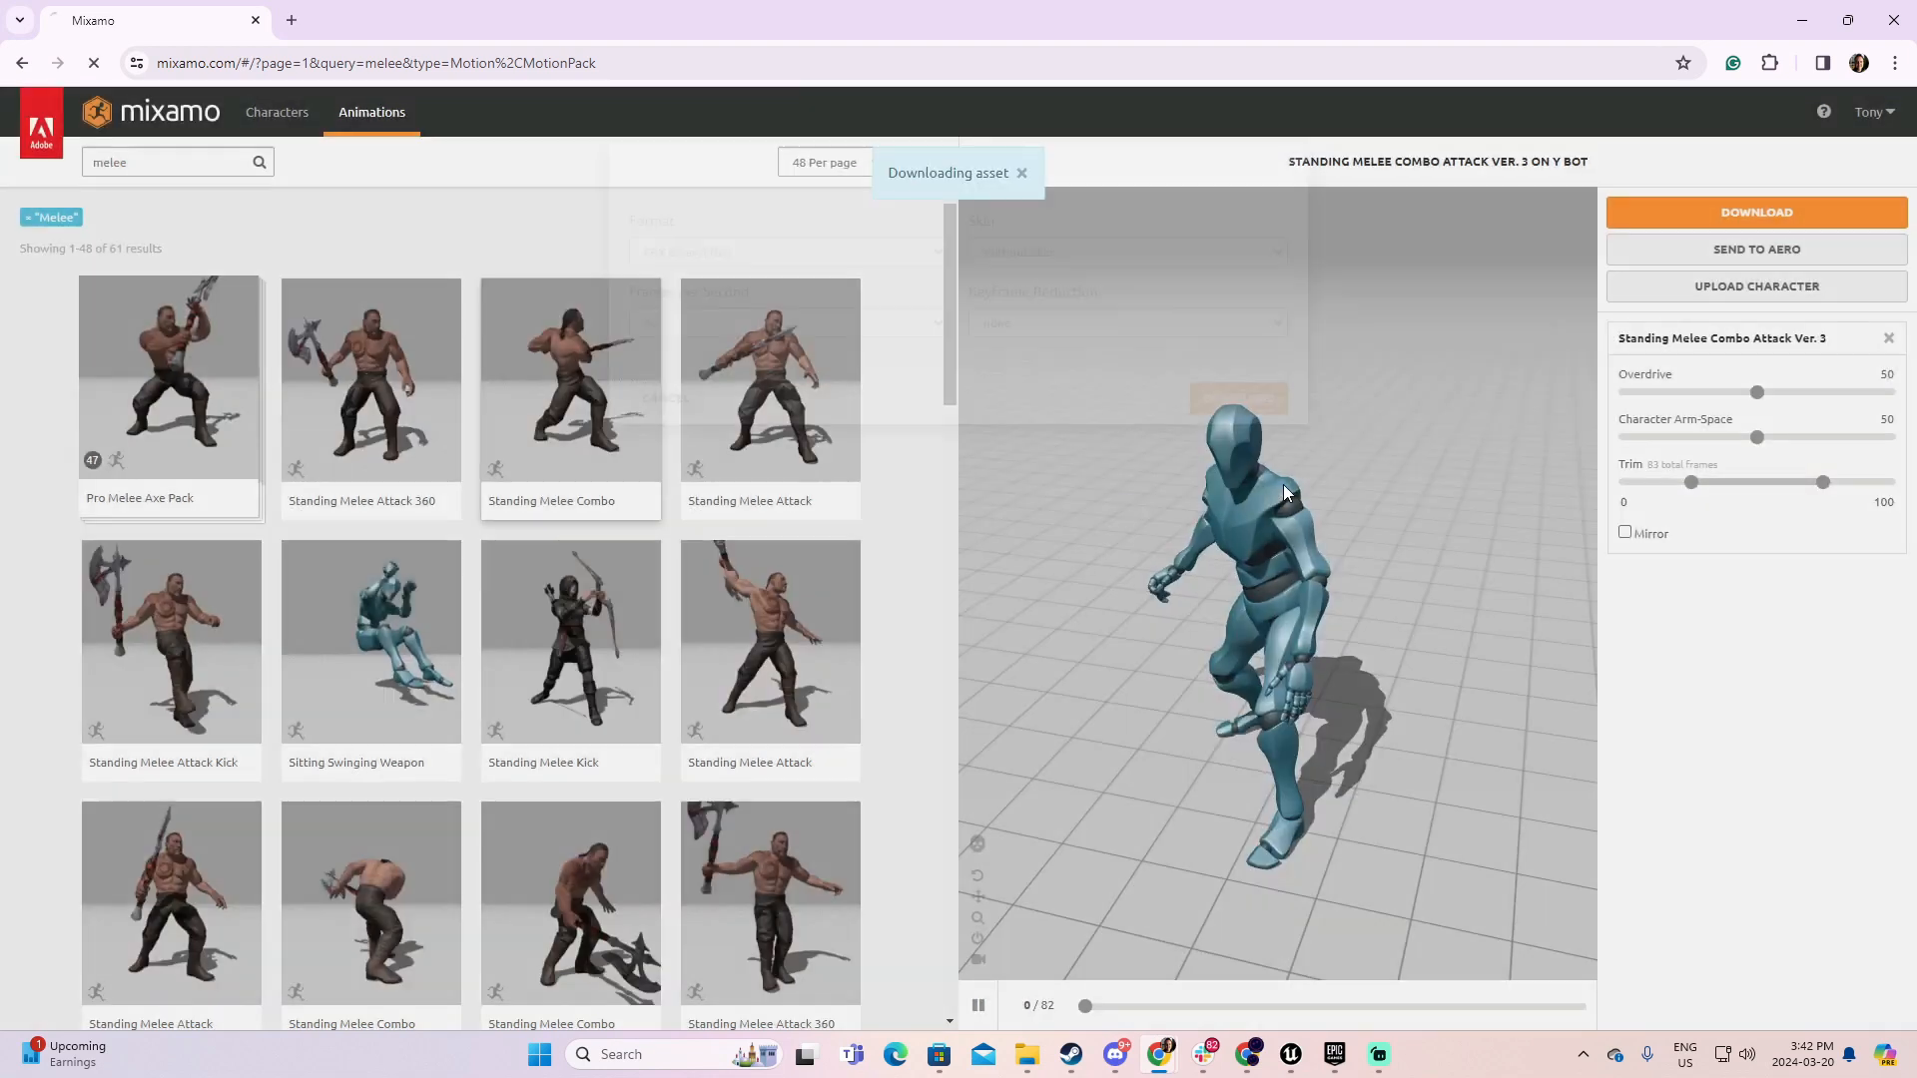
- Switch to Unreal Editor, open the Mixamo Animations folder and bring in the melee combo FBX from the Downloads folder
{"action": "left_click", "coordinate": [1292, 1055]}
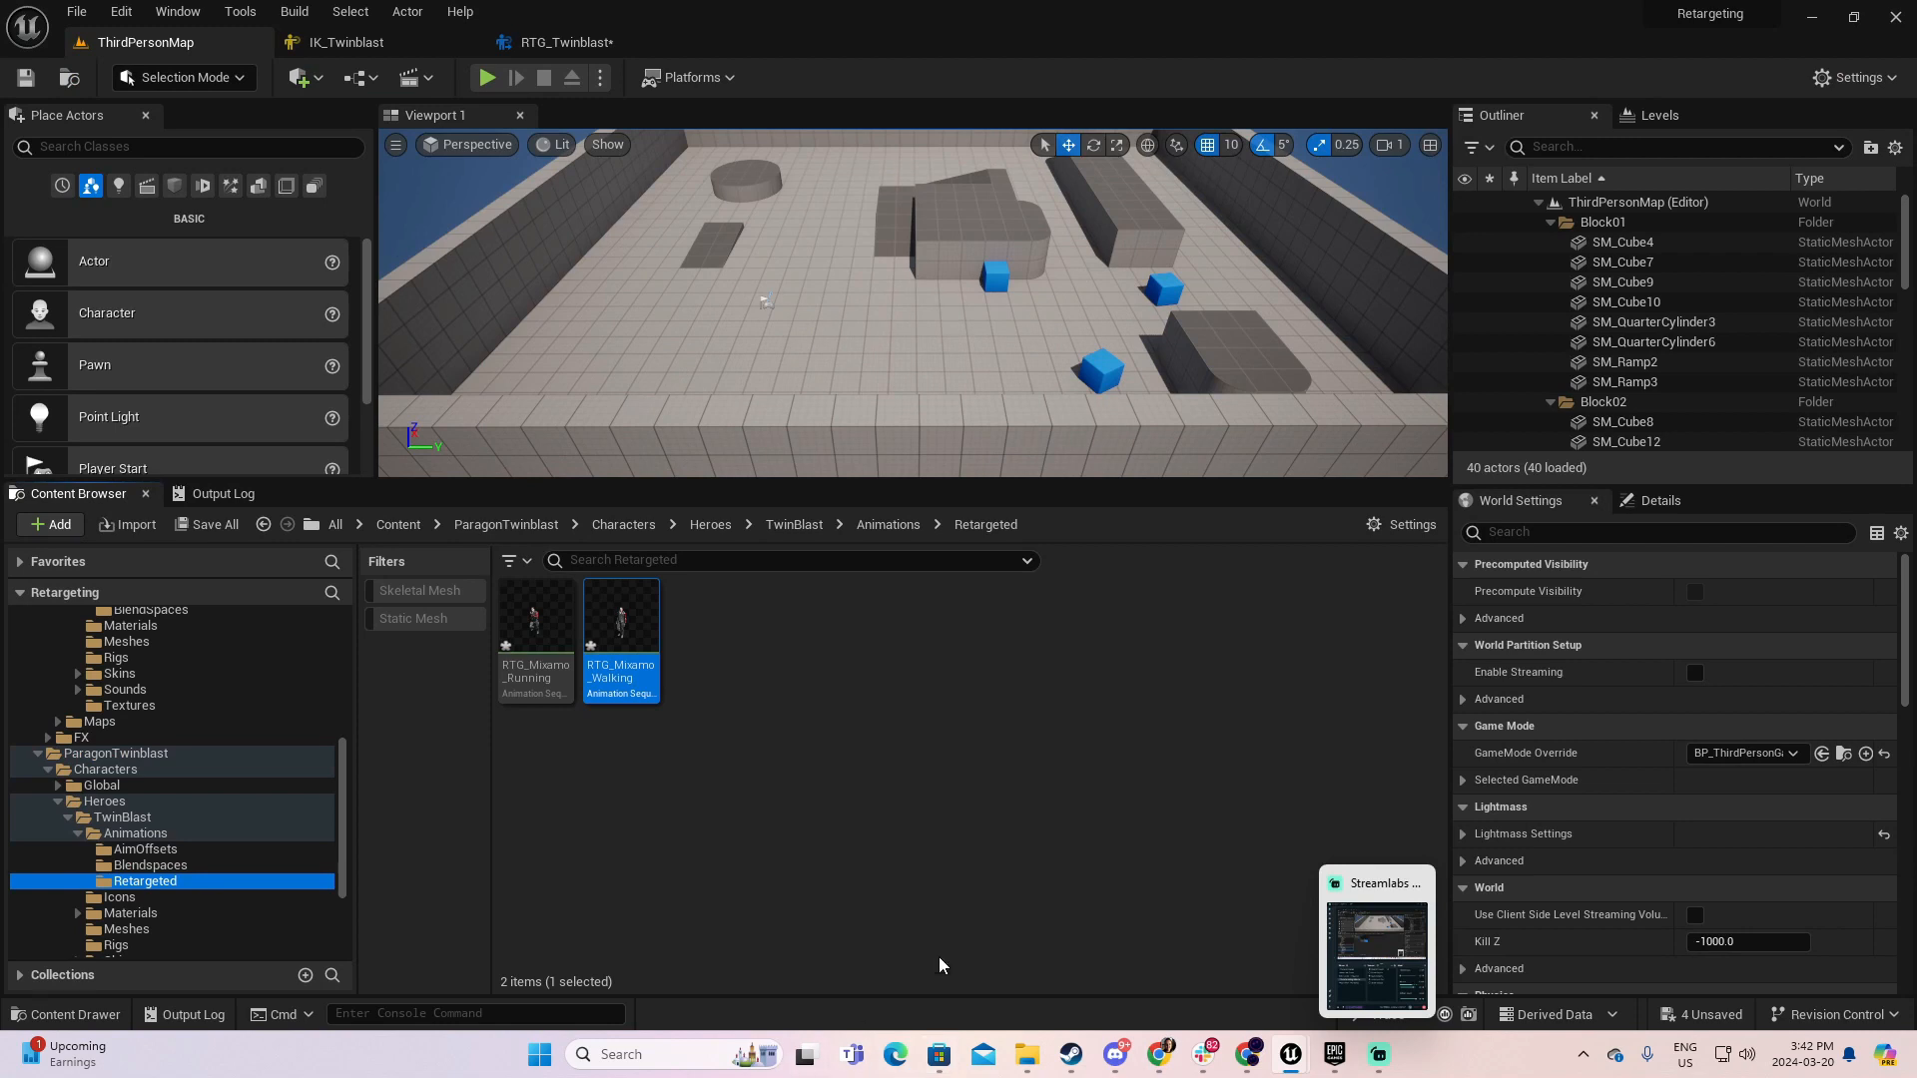
{"action": "left_click_drag", "start_coordinate": [341, 791], "coordinate": [338, 651]}
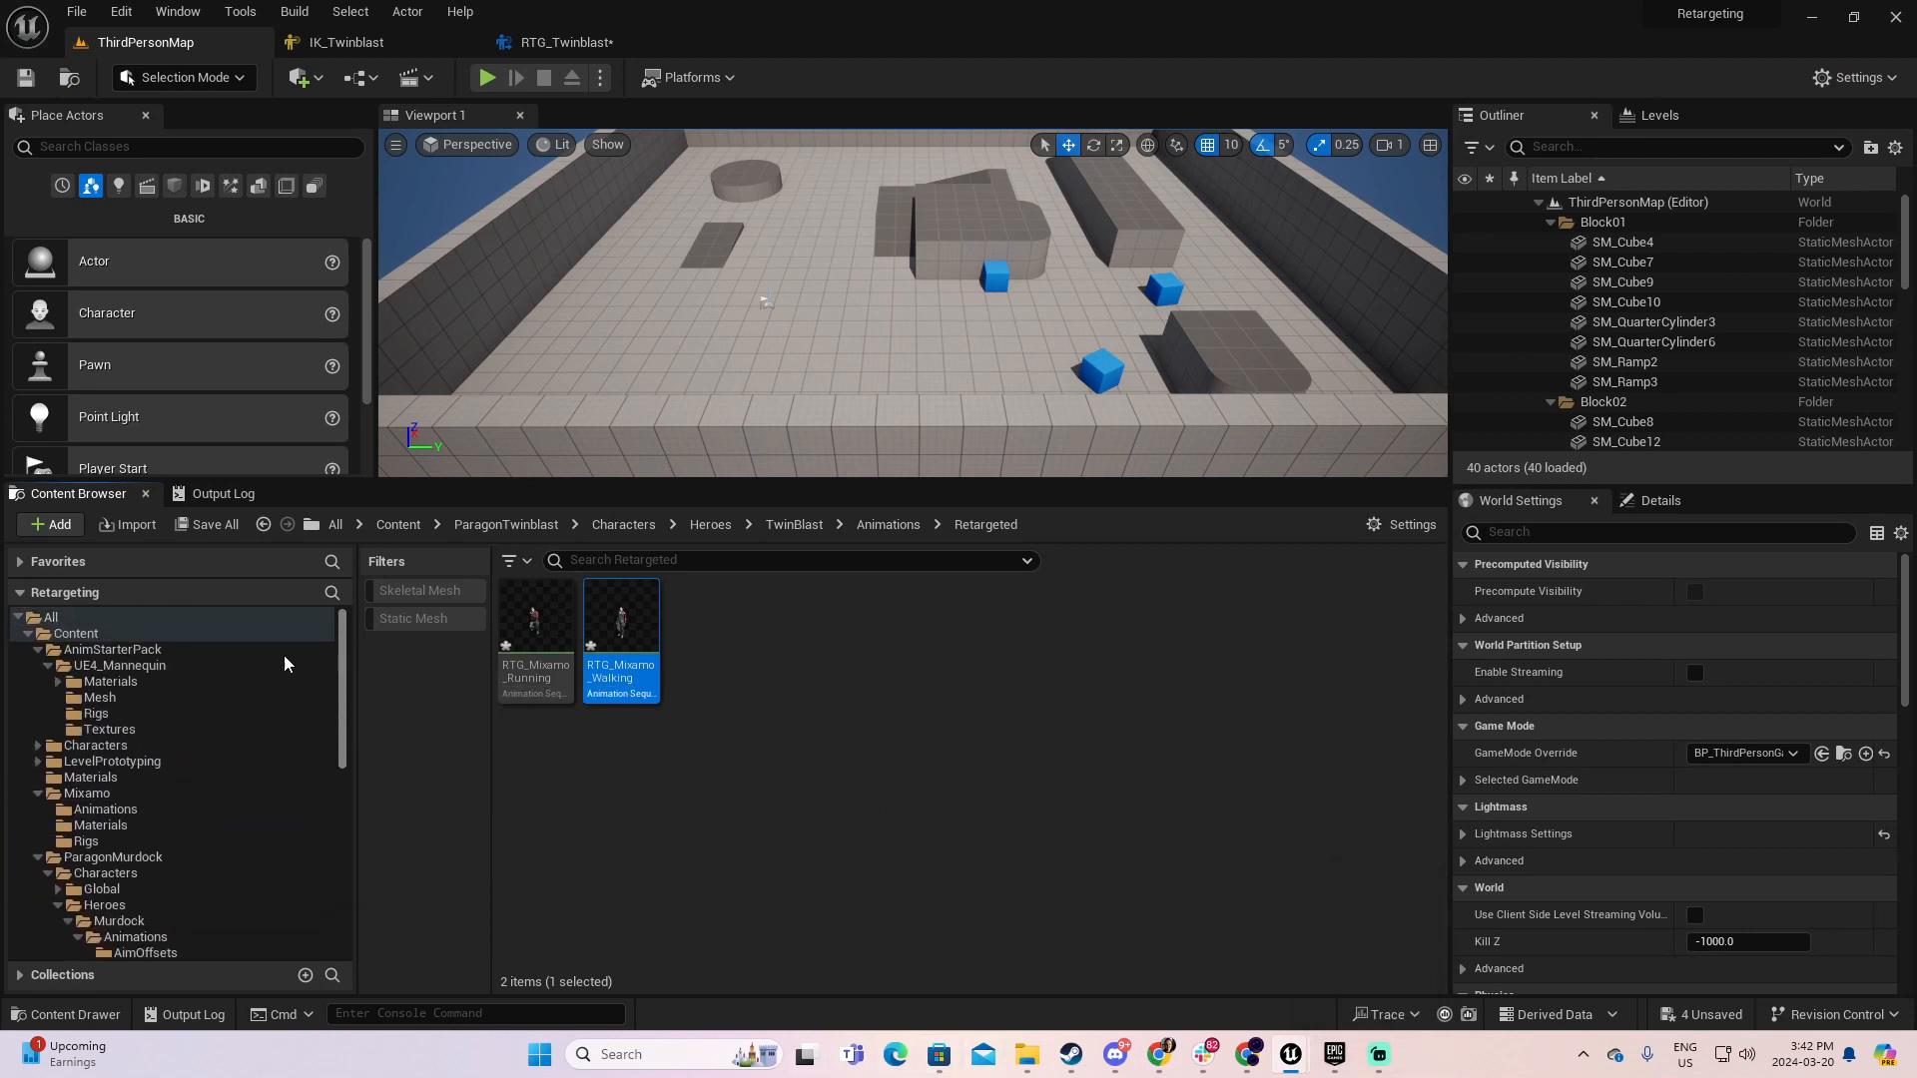
{"action": "left_click", "coordinate": [105, 809]}
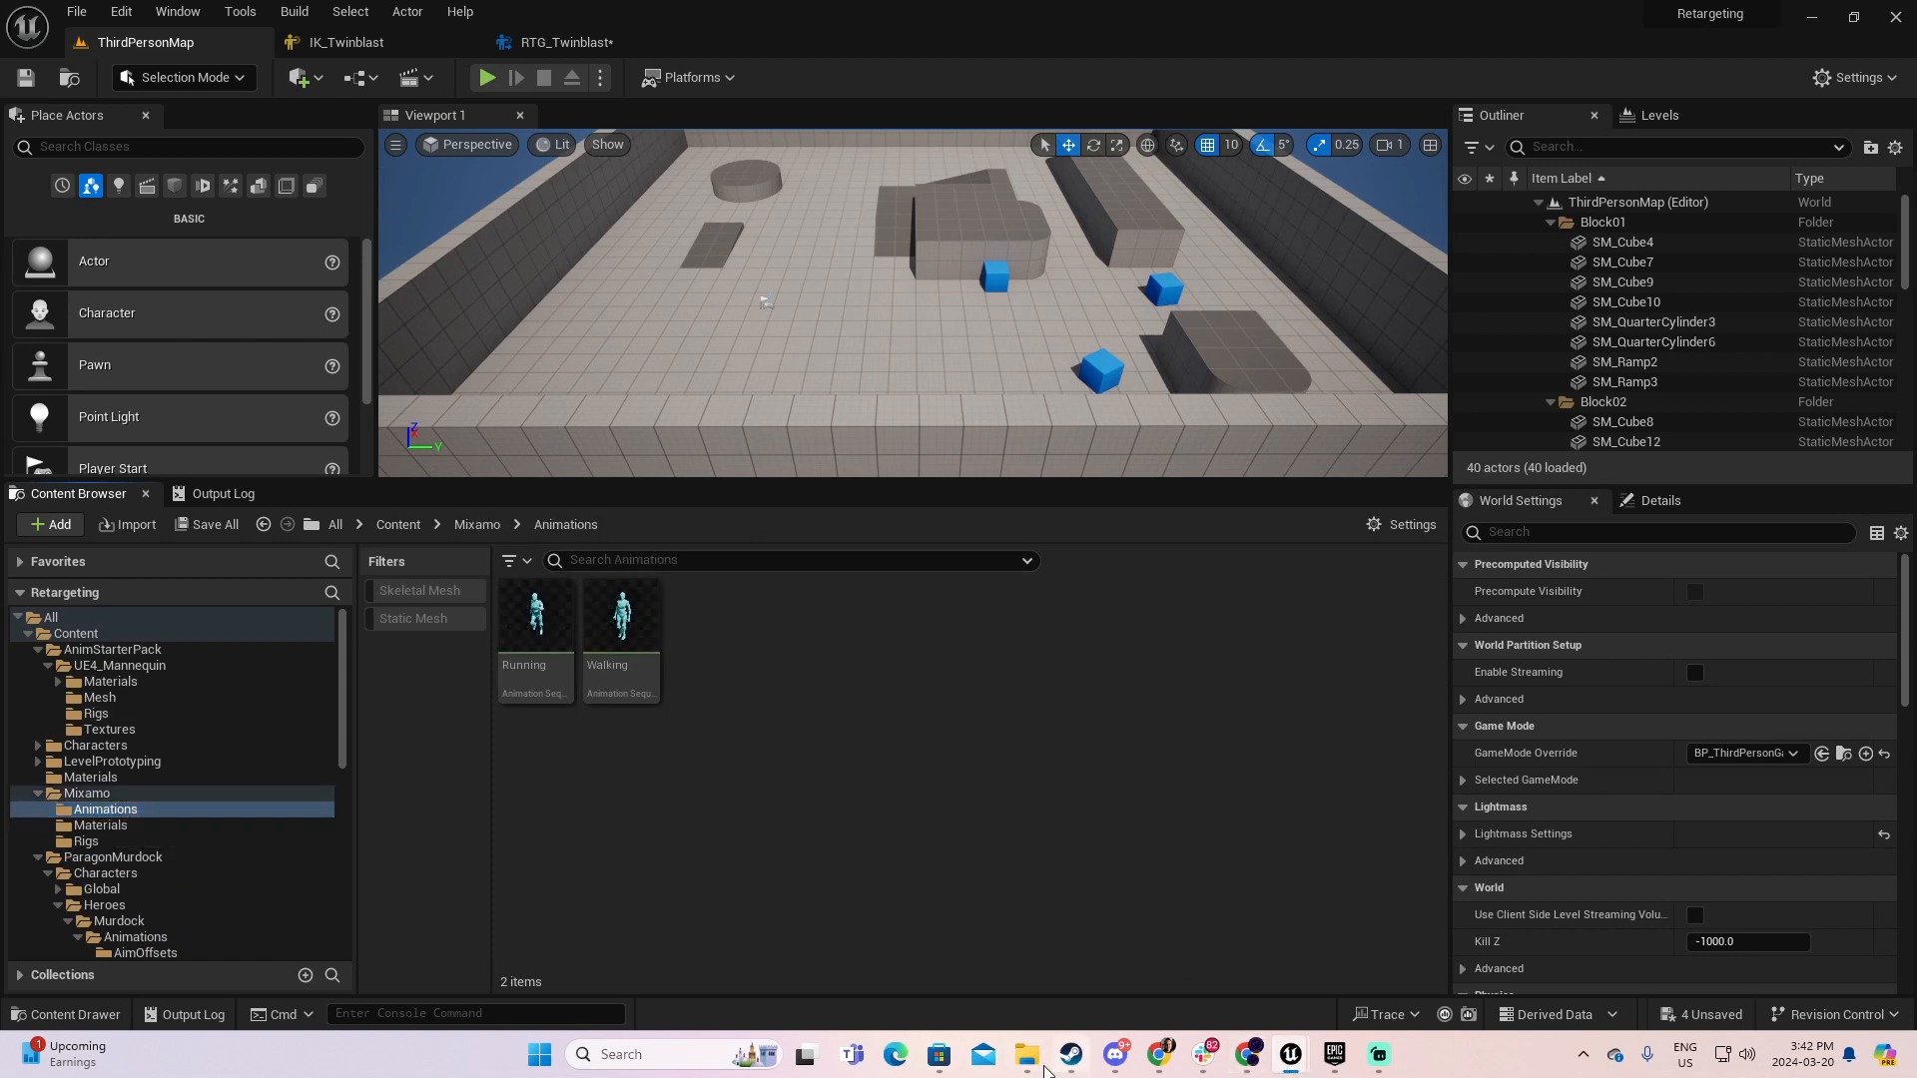
{"action": "mouse_move", "coordinate": [1022, 1070]}
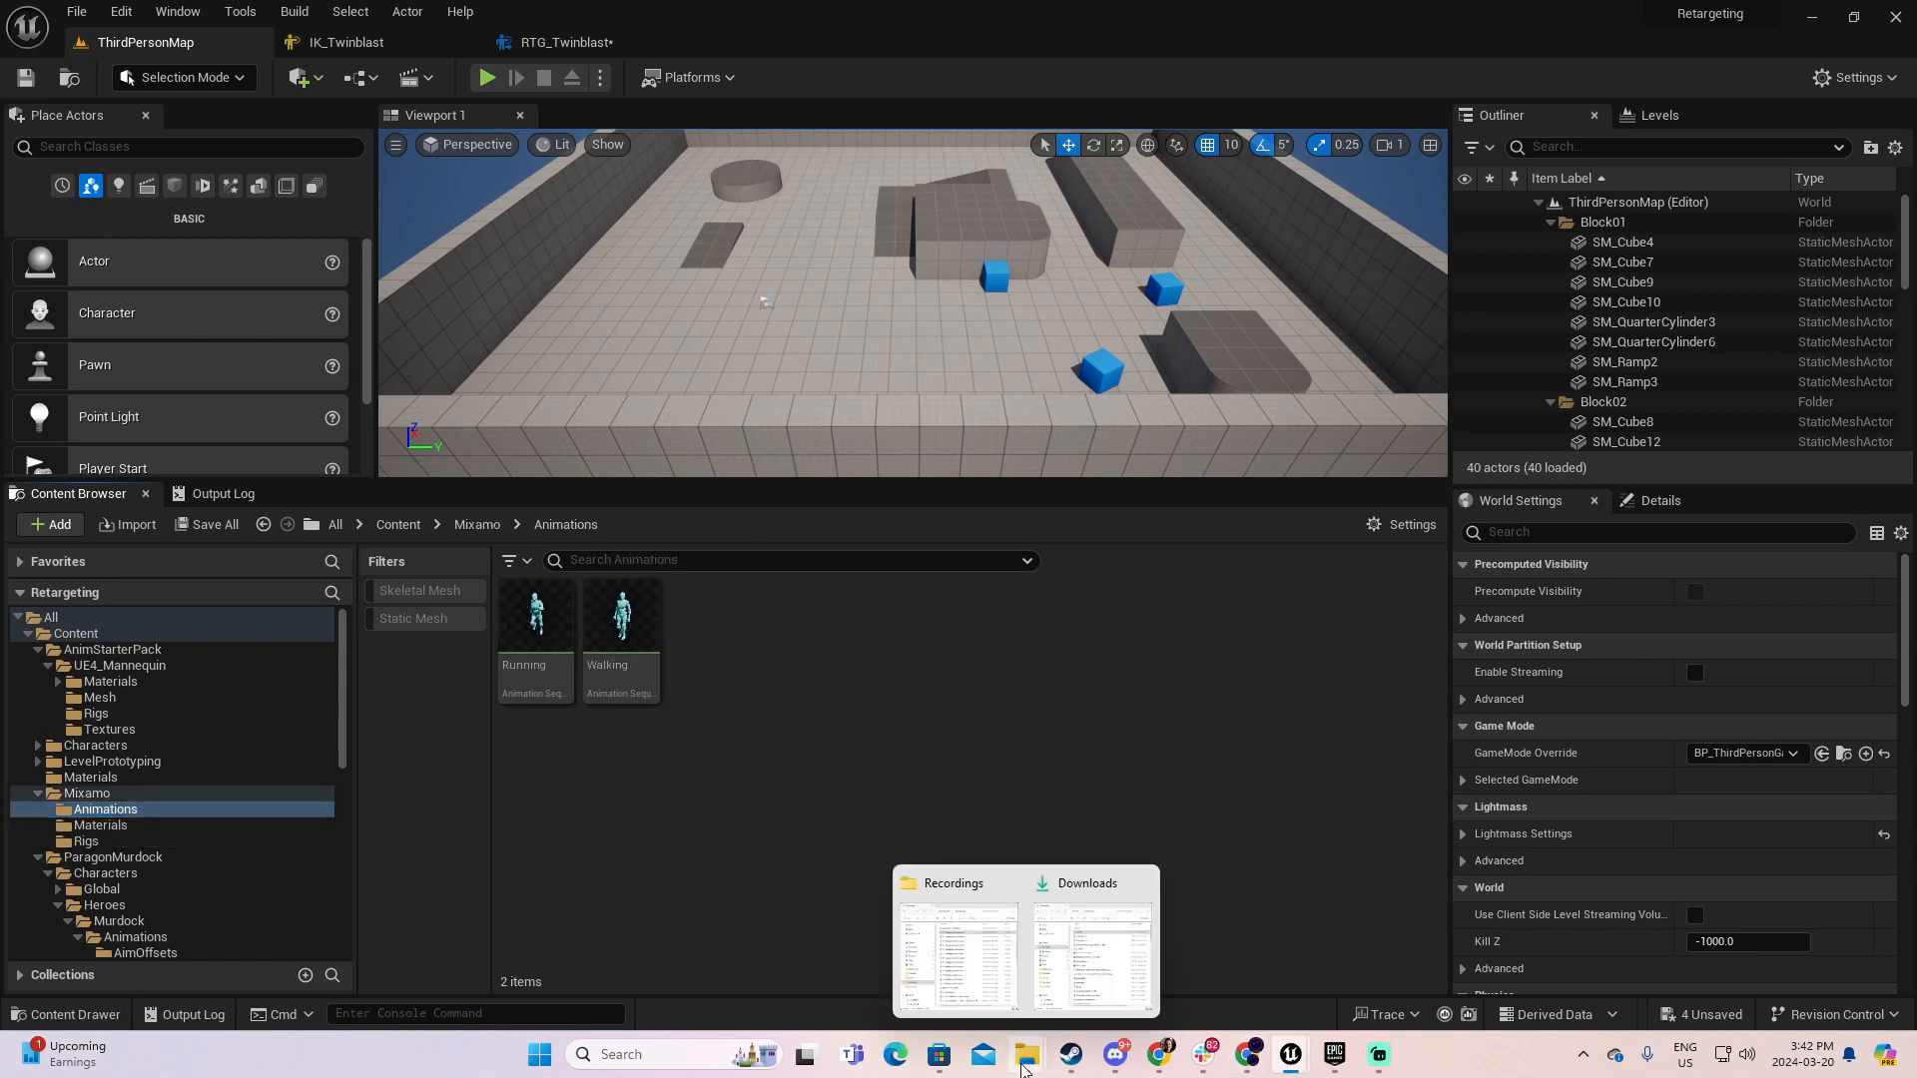
{"action": "left_click", "coordinate": [1109, 984]}
{"action": "left_click_drag", "start_coordinate": [1320, 581], "coordinate": [861, 686]}
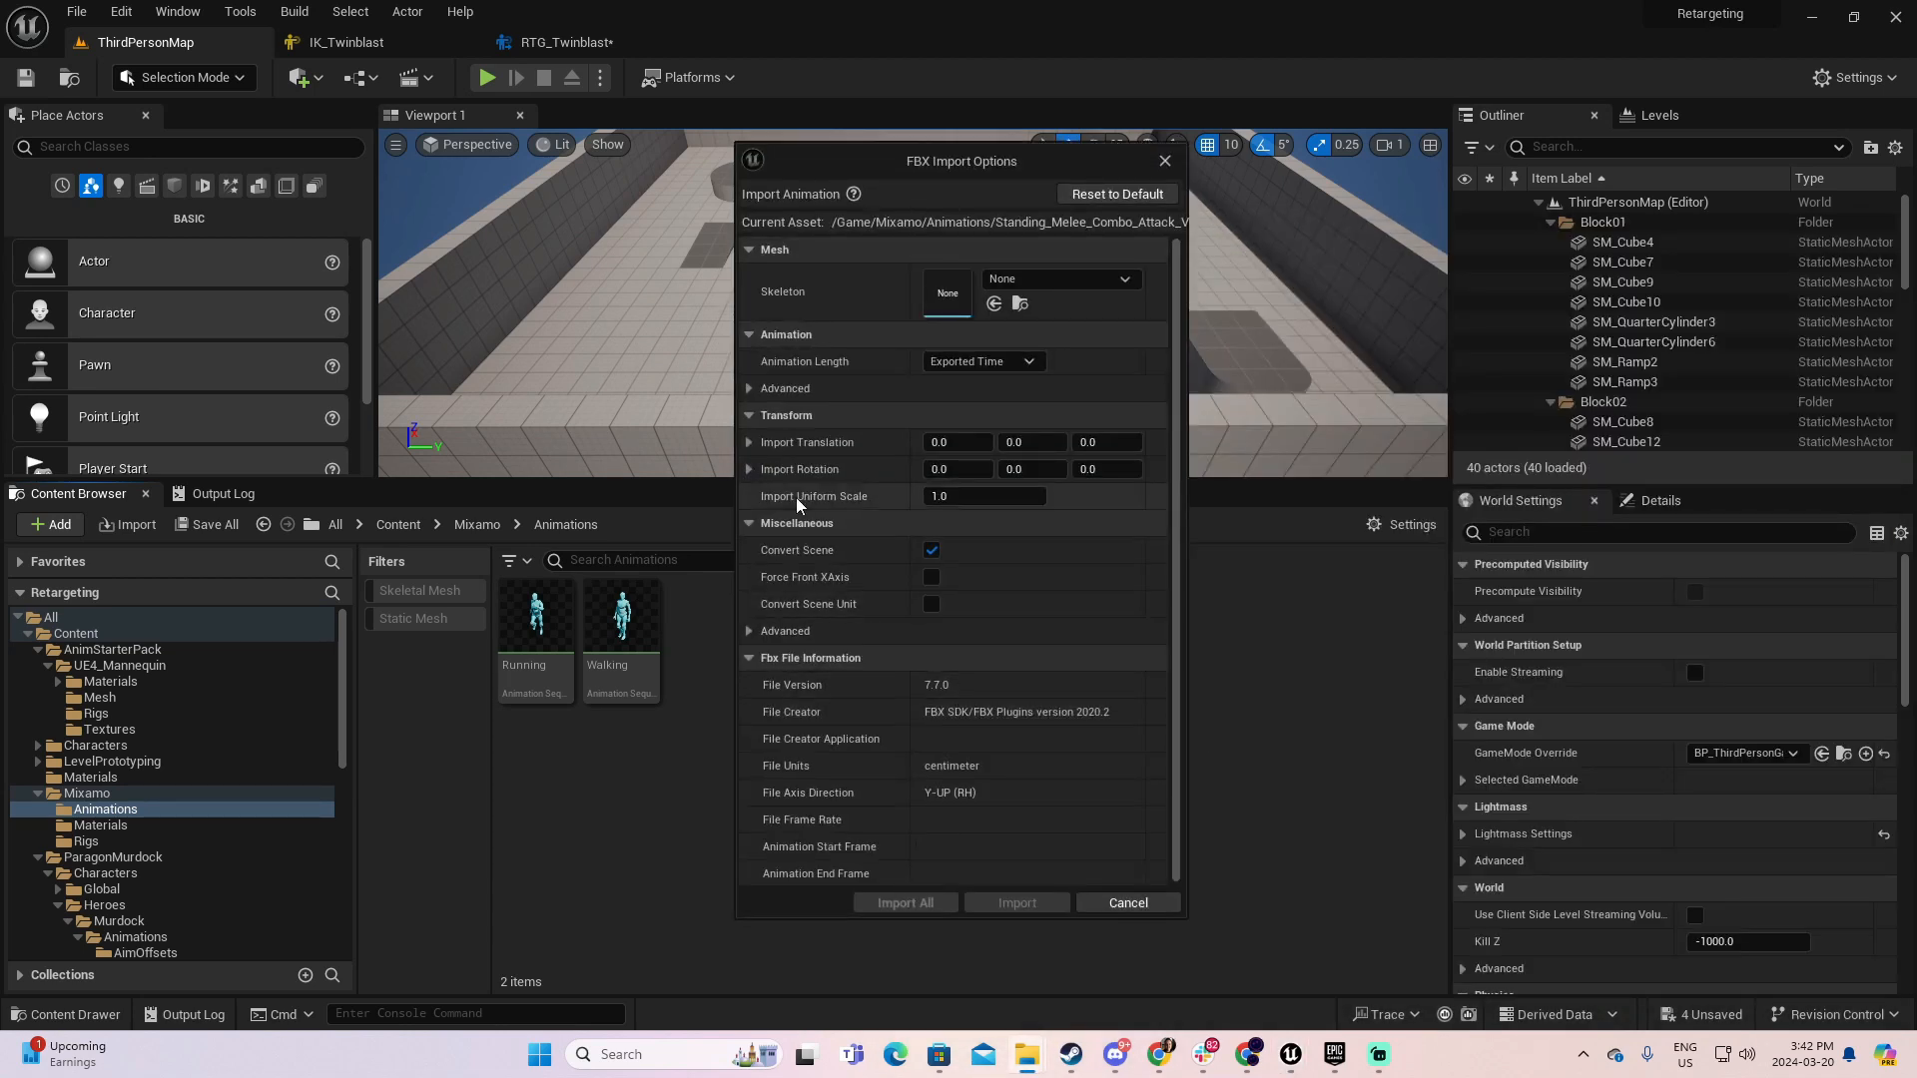
- Assign the SK_YBot skeleton in the FBX import options and import the melee combo animation
{"action": "left_click", "coordinate": [1033, 280]}
{"action": "type", "text": "y"}
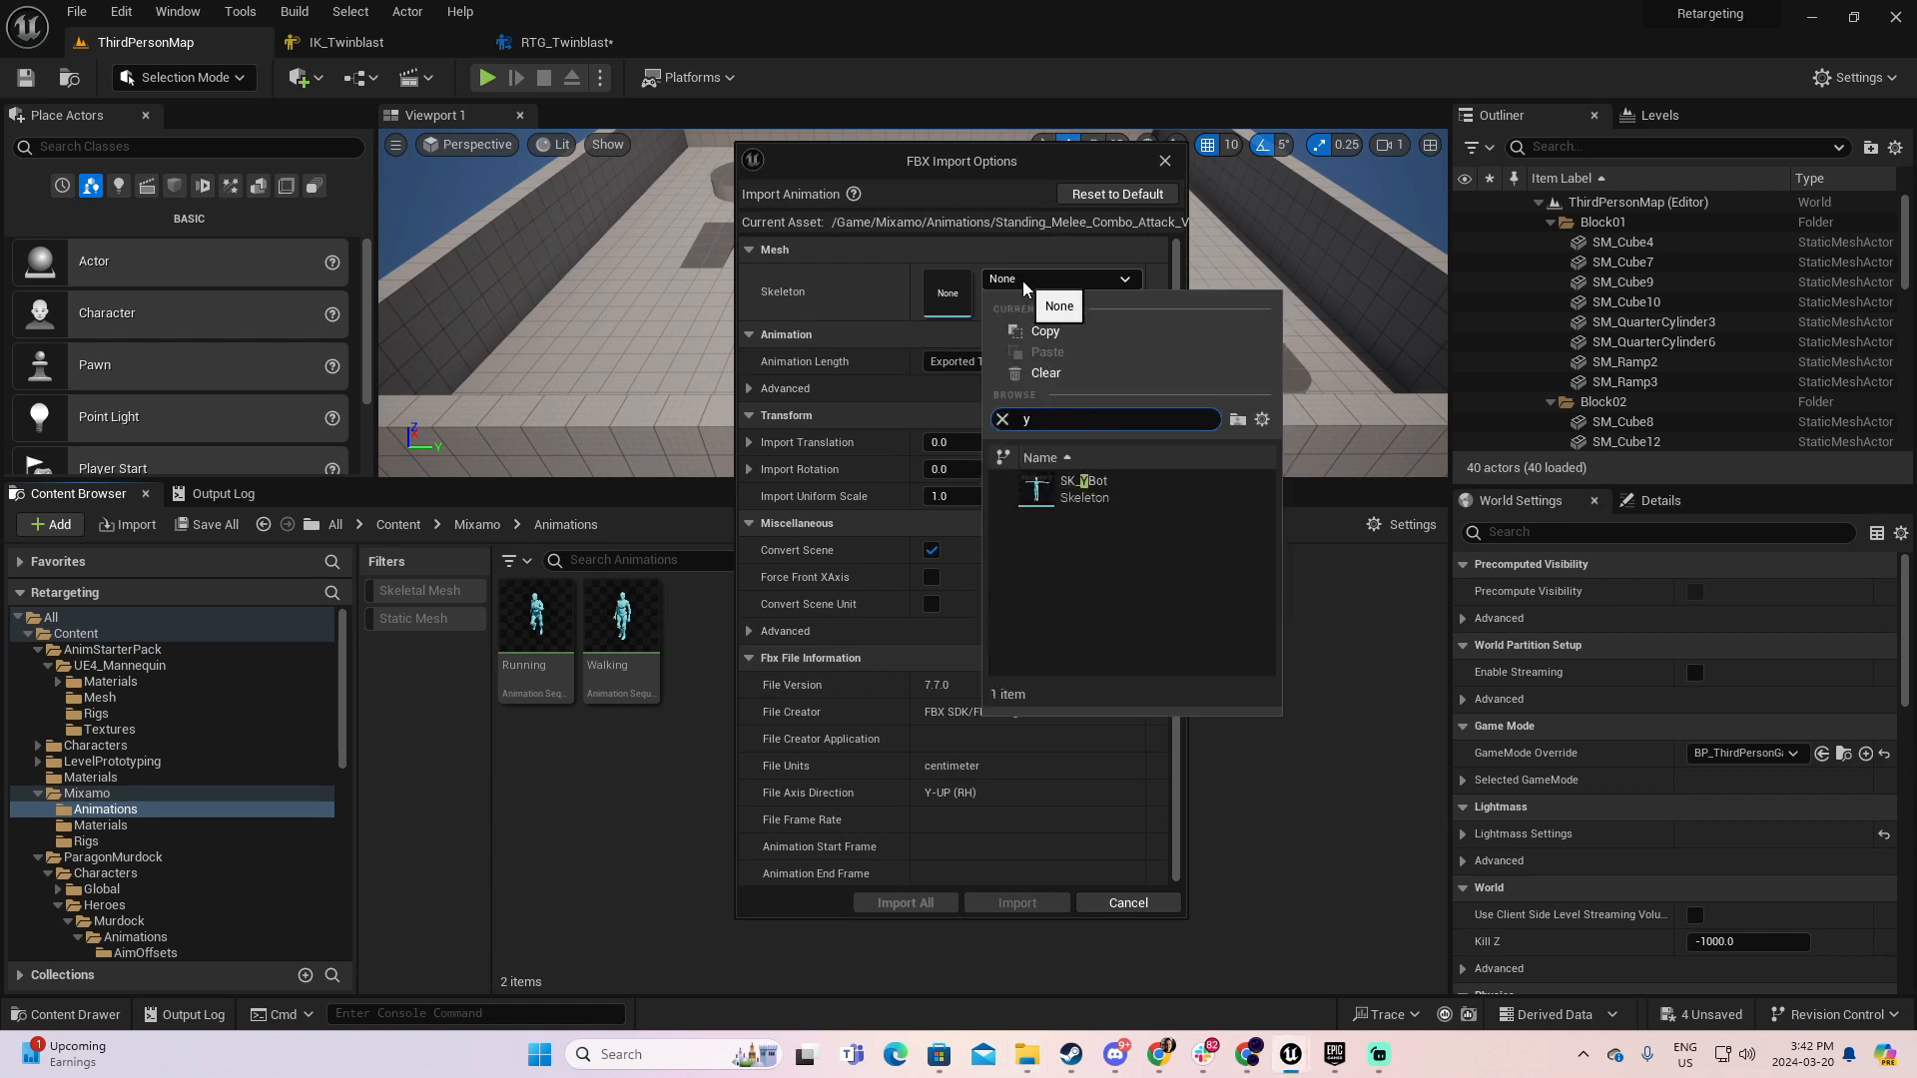
{"action": "left_click", "coordinate": [1090, 489]}
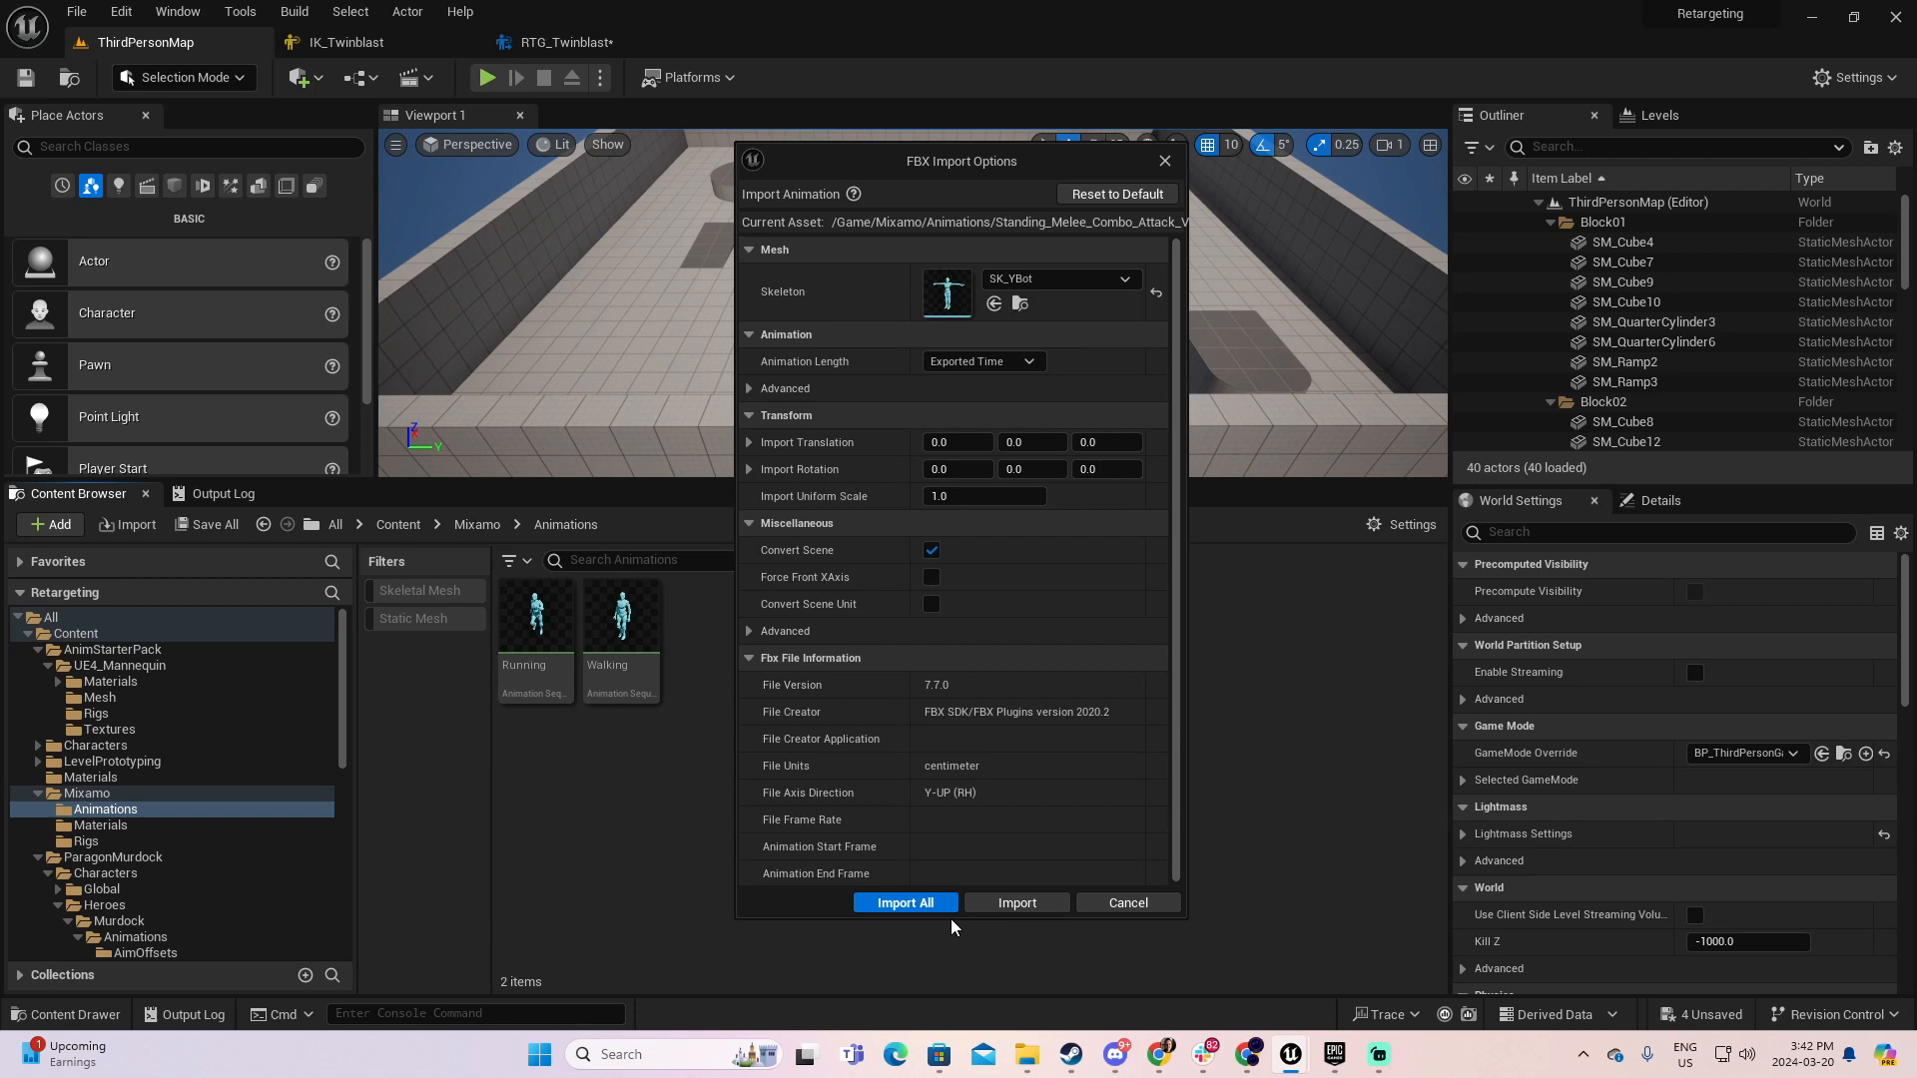
{"action": "left_click", "coordinate": [1002, 908]}
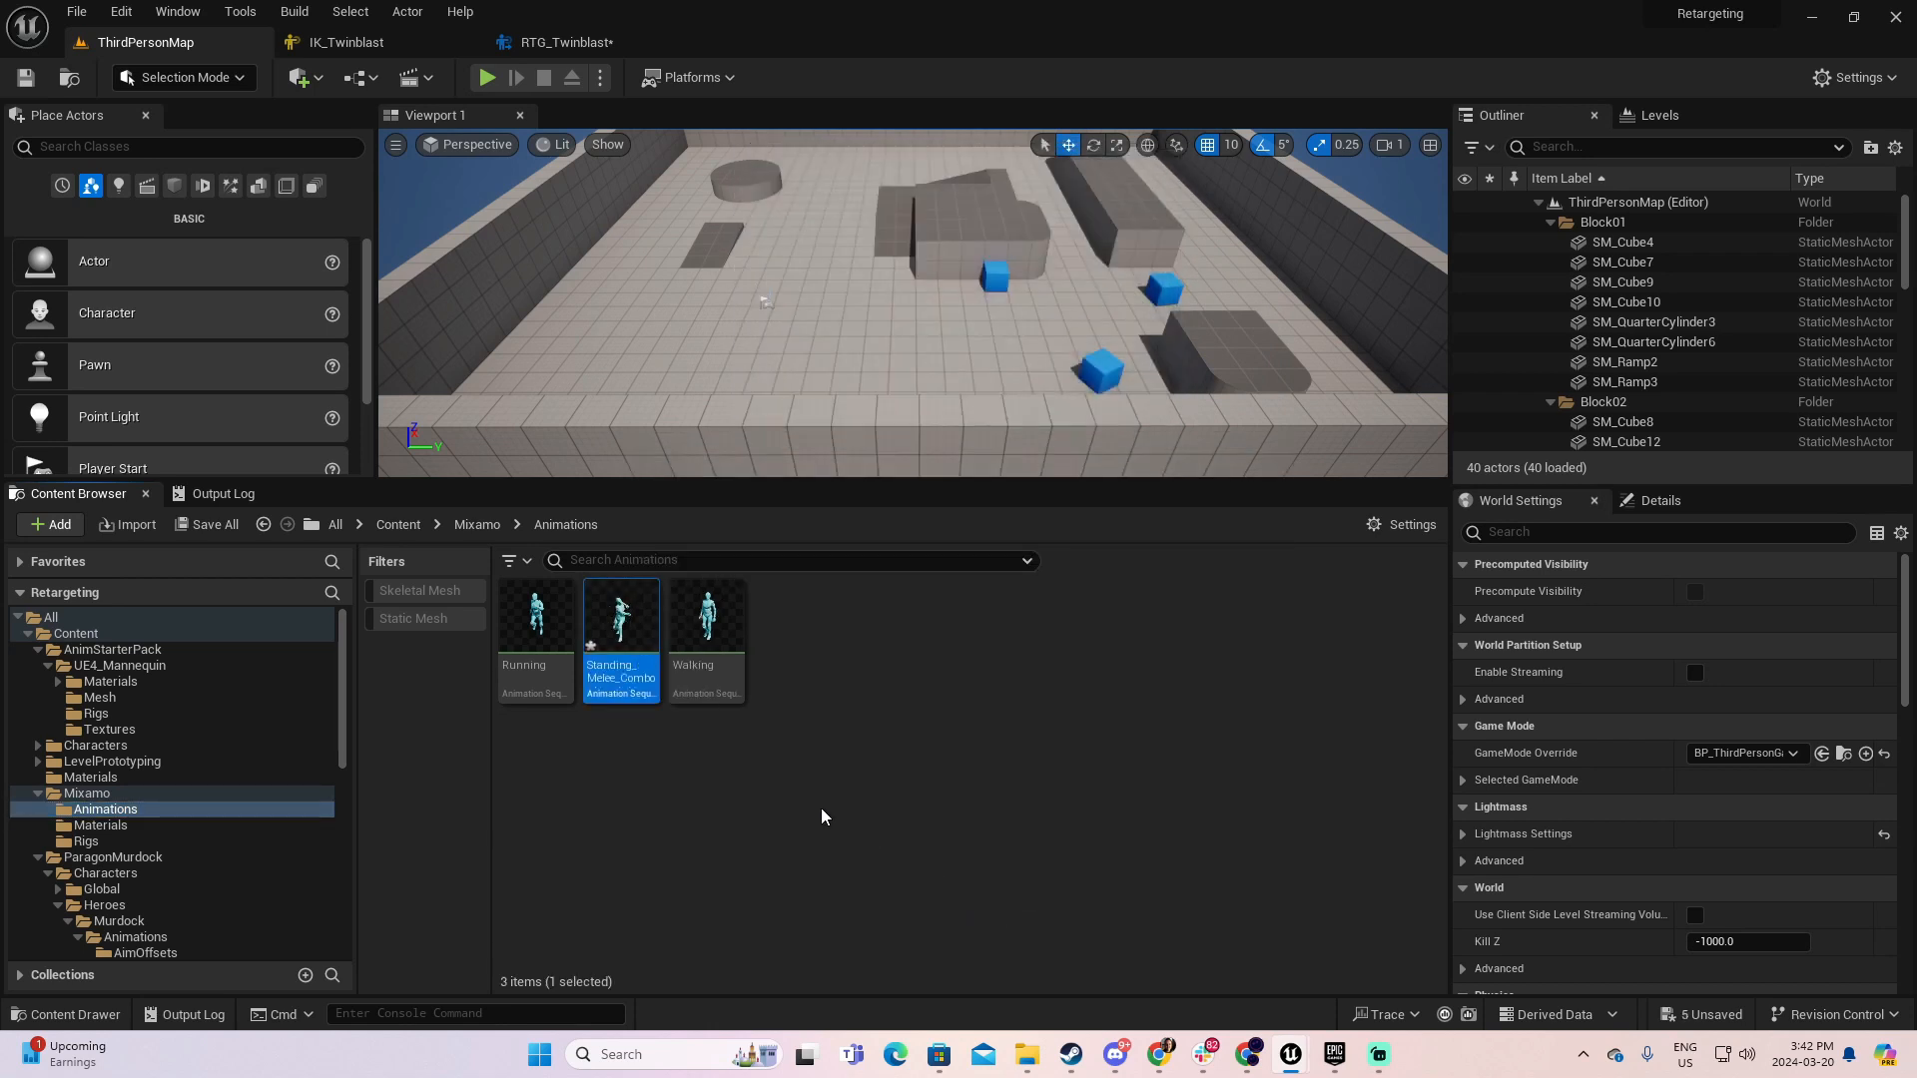
- Preview the imported melee combo animation in its own editor, close it, and play it in the RTG_Twinblast retargeter
{"action": "double_click", "coordinate": [621, 626]}
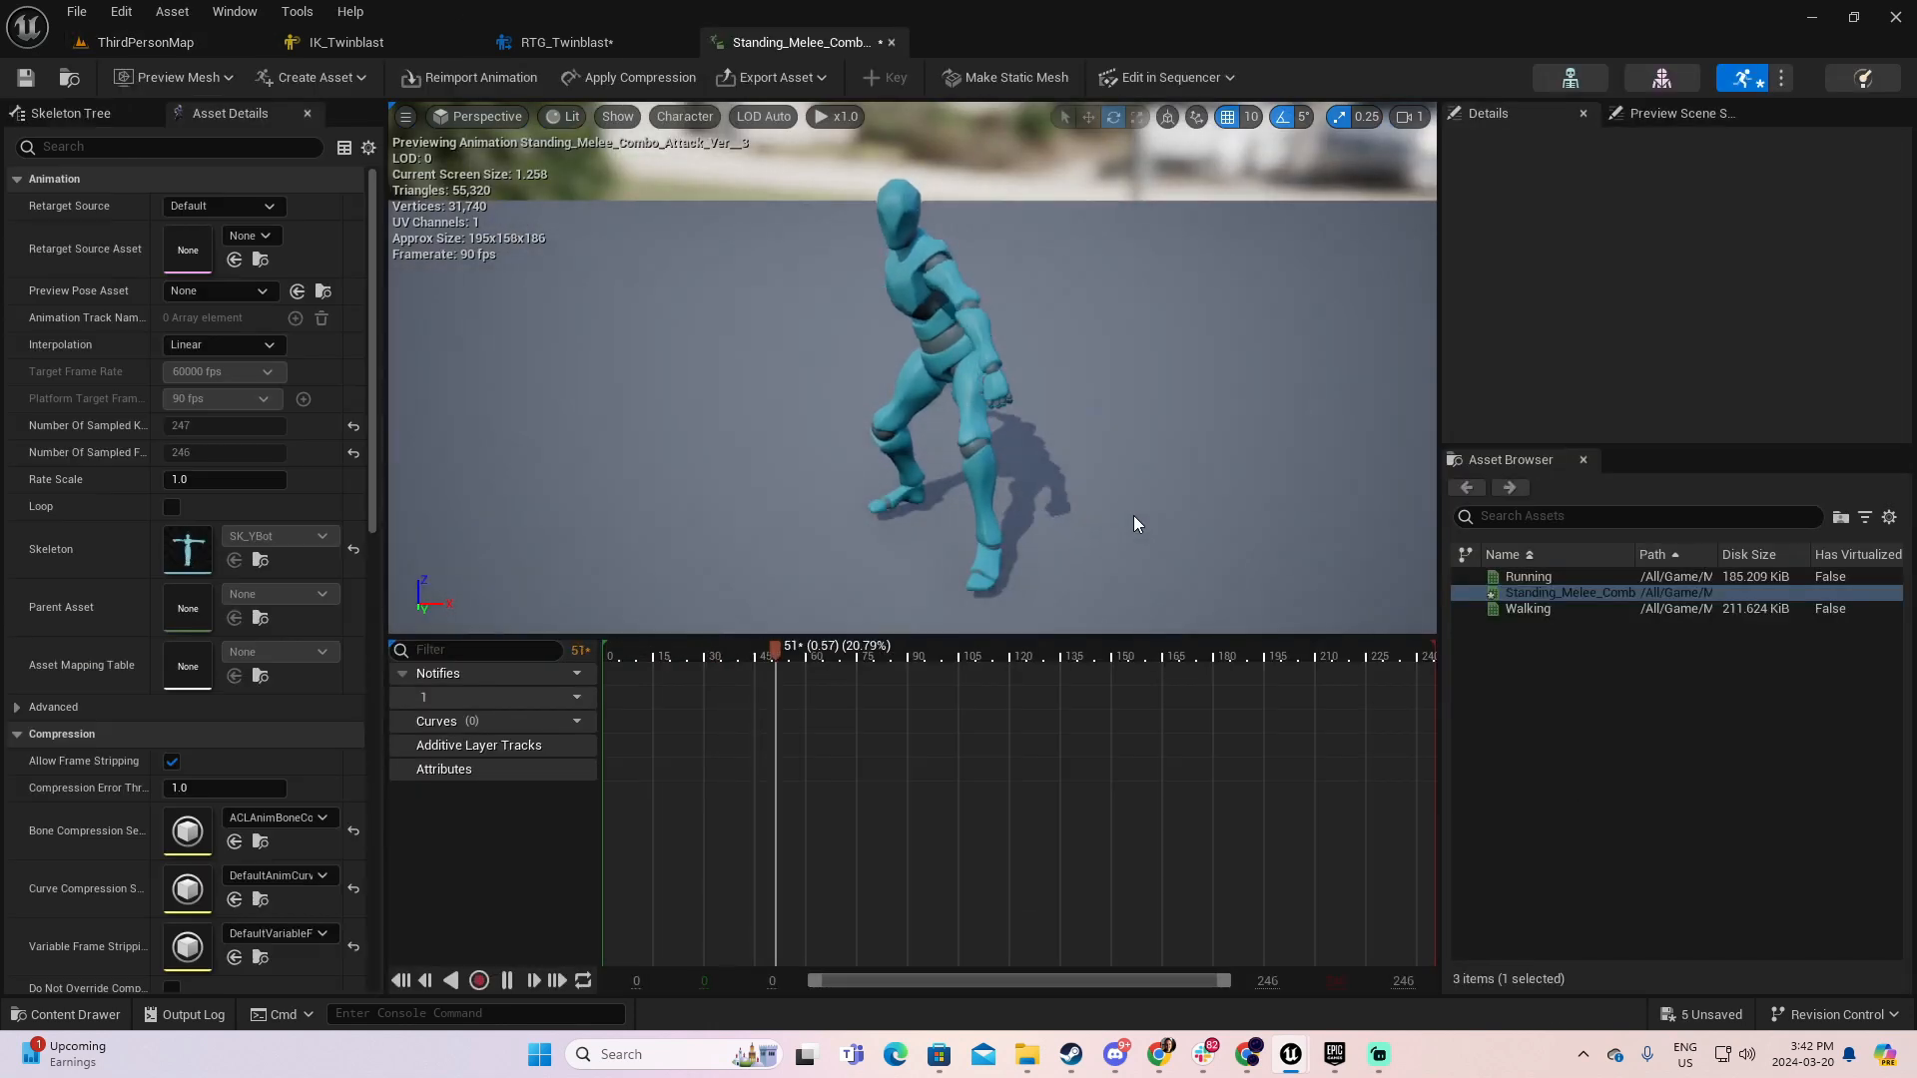
{"action": "left_click", "coordinate": [892, 43]}
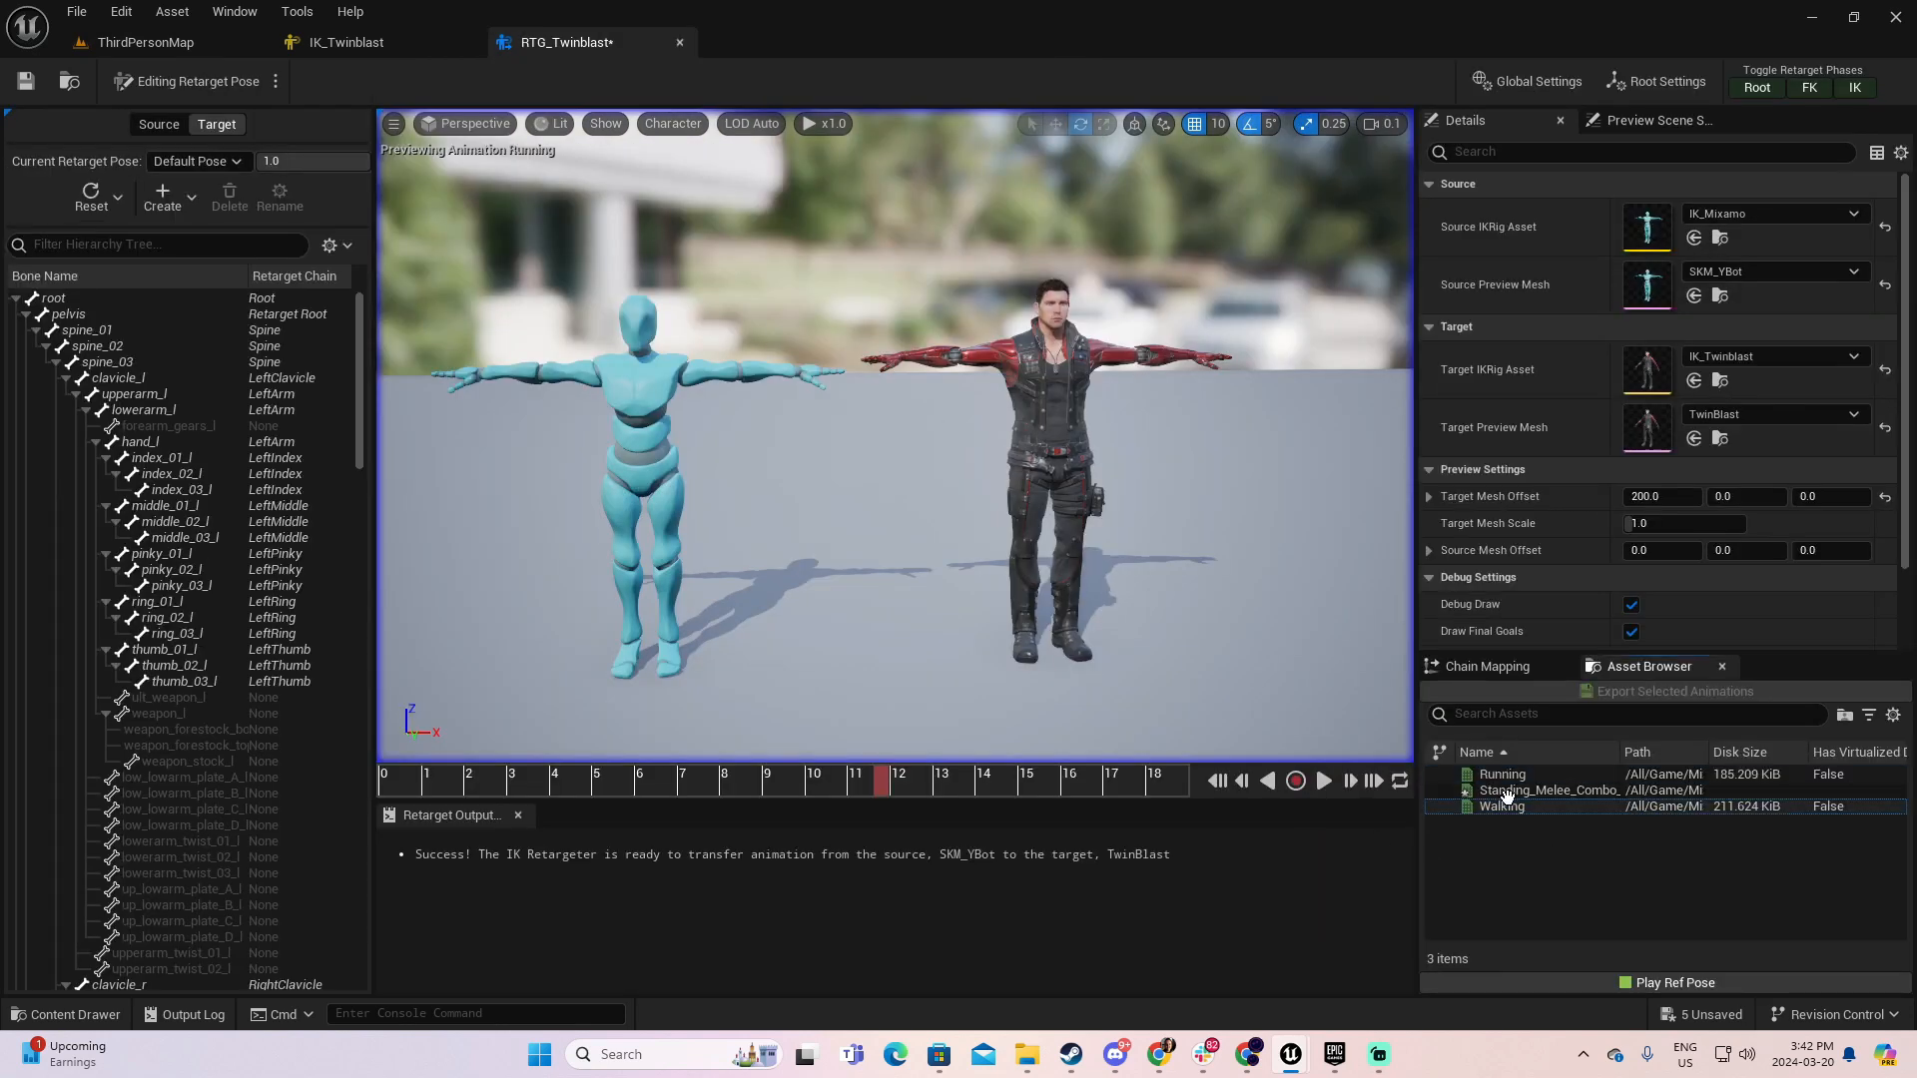
{"action": "left_click", "coordinate": [1507, 792]}
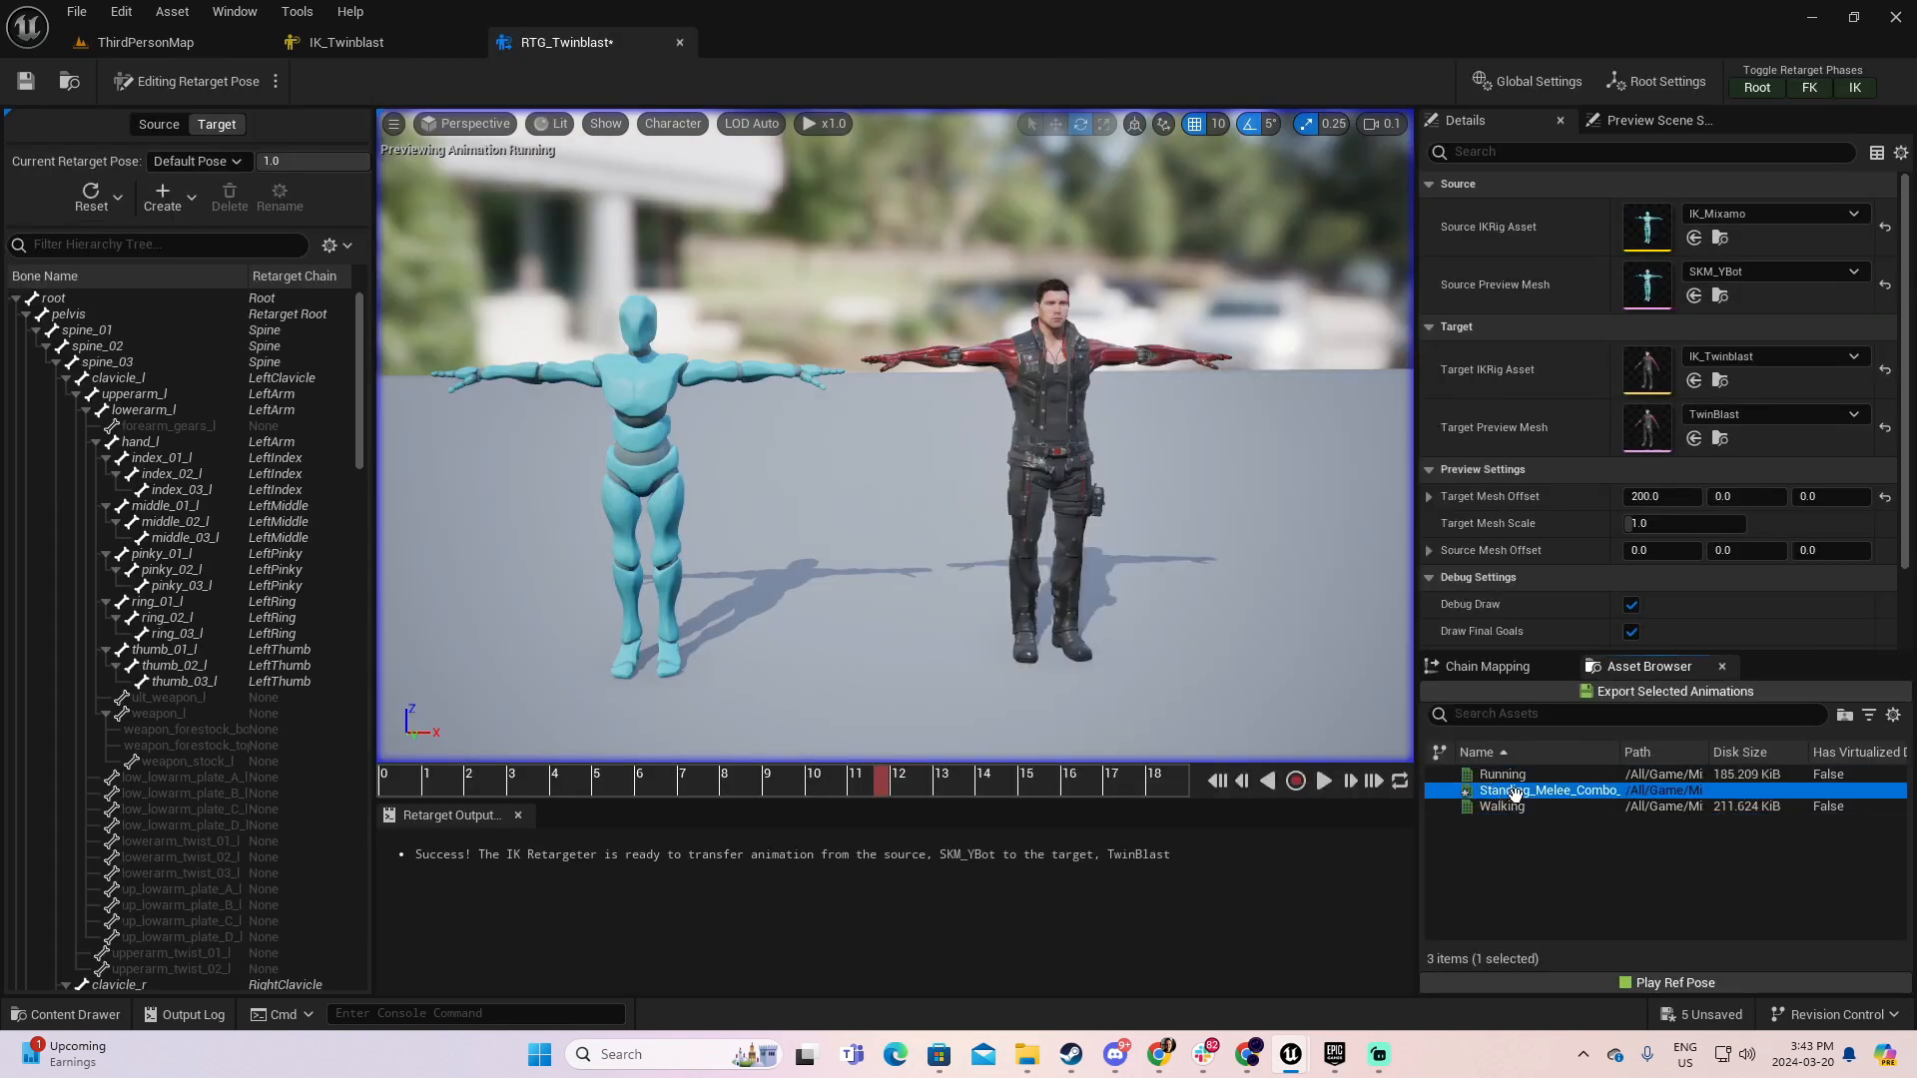
{"action": "double_click", "coordinate": [1515, 792]}
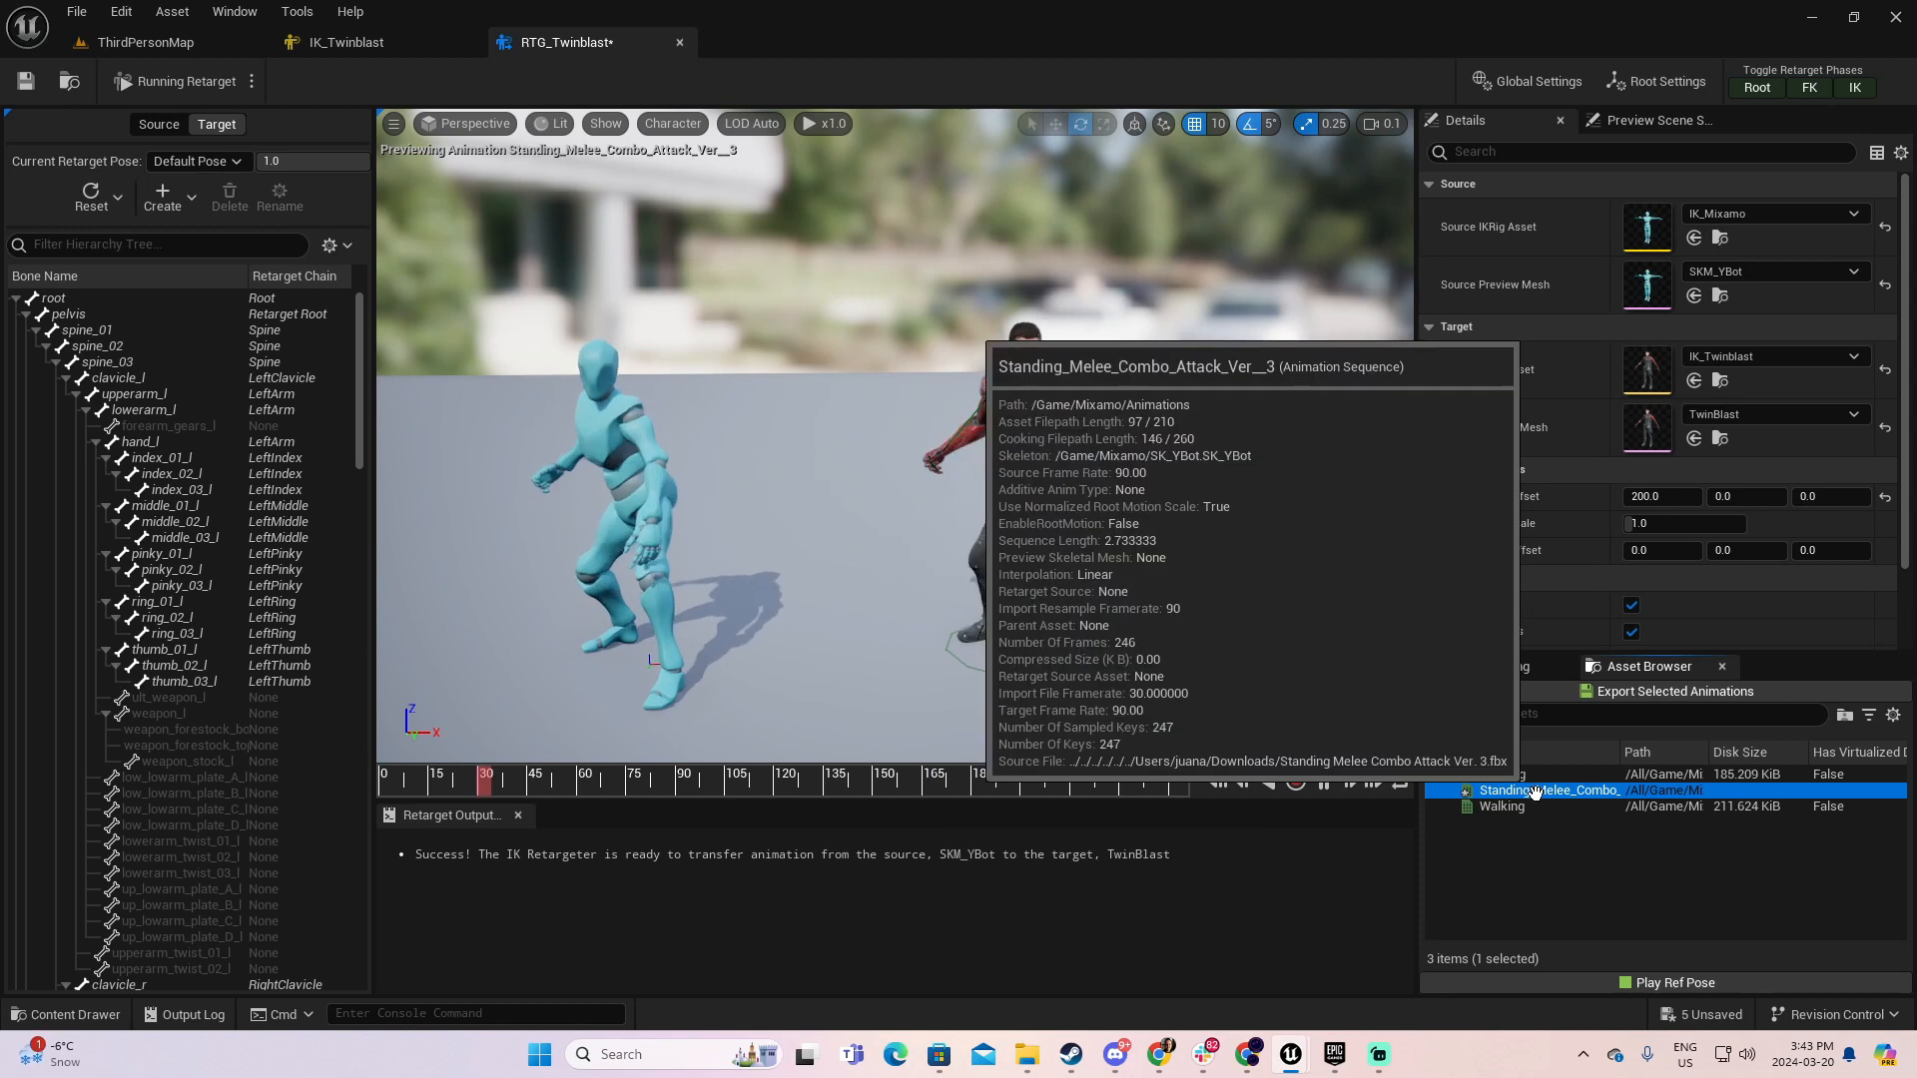
- Export the retargeted melee combo animation to TwinBlast's Animations/Retargeted folder with the prefix RTG_Mixamo_
{"action": "left_click", "coordinate": [1648, 694]}
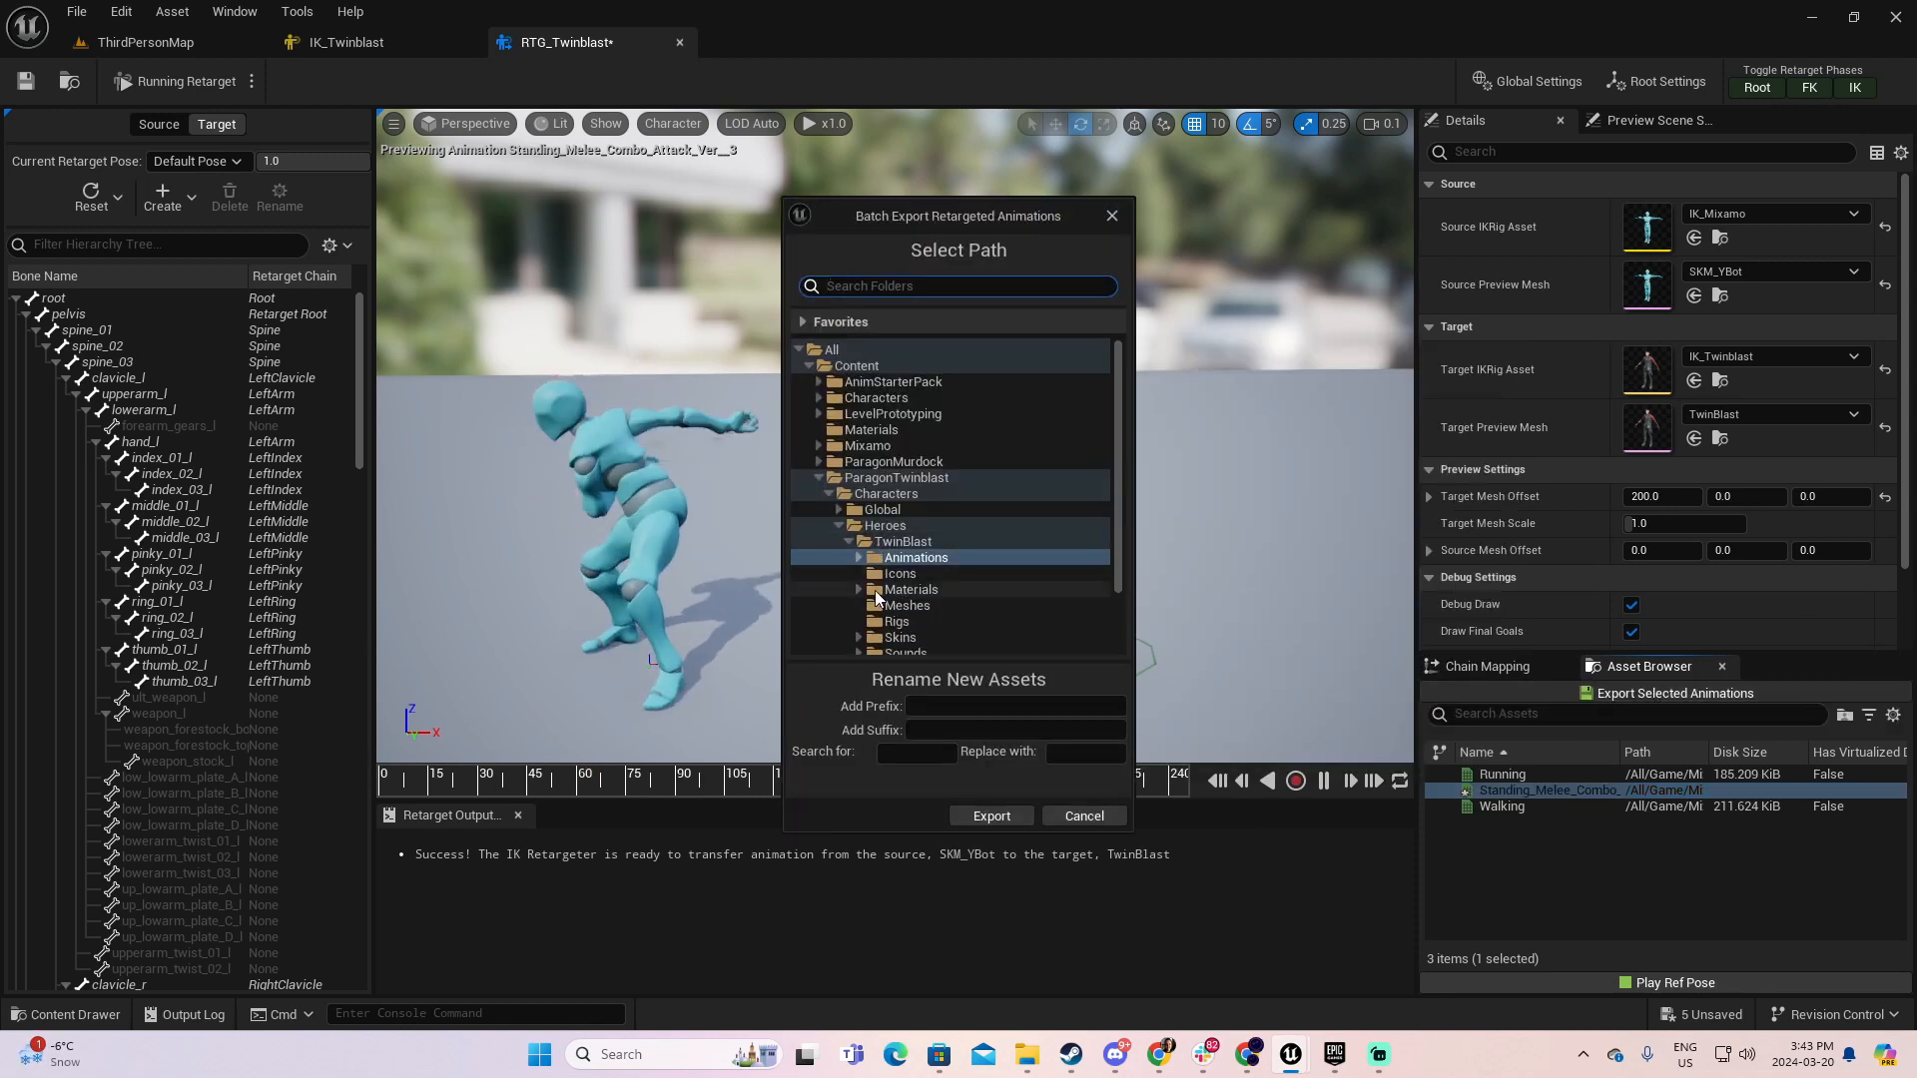
{"action": "scroll", "coordinate": [859, 599], "scroll_direction": "down", "scroll_amount": 2}
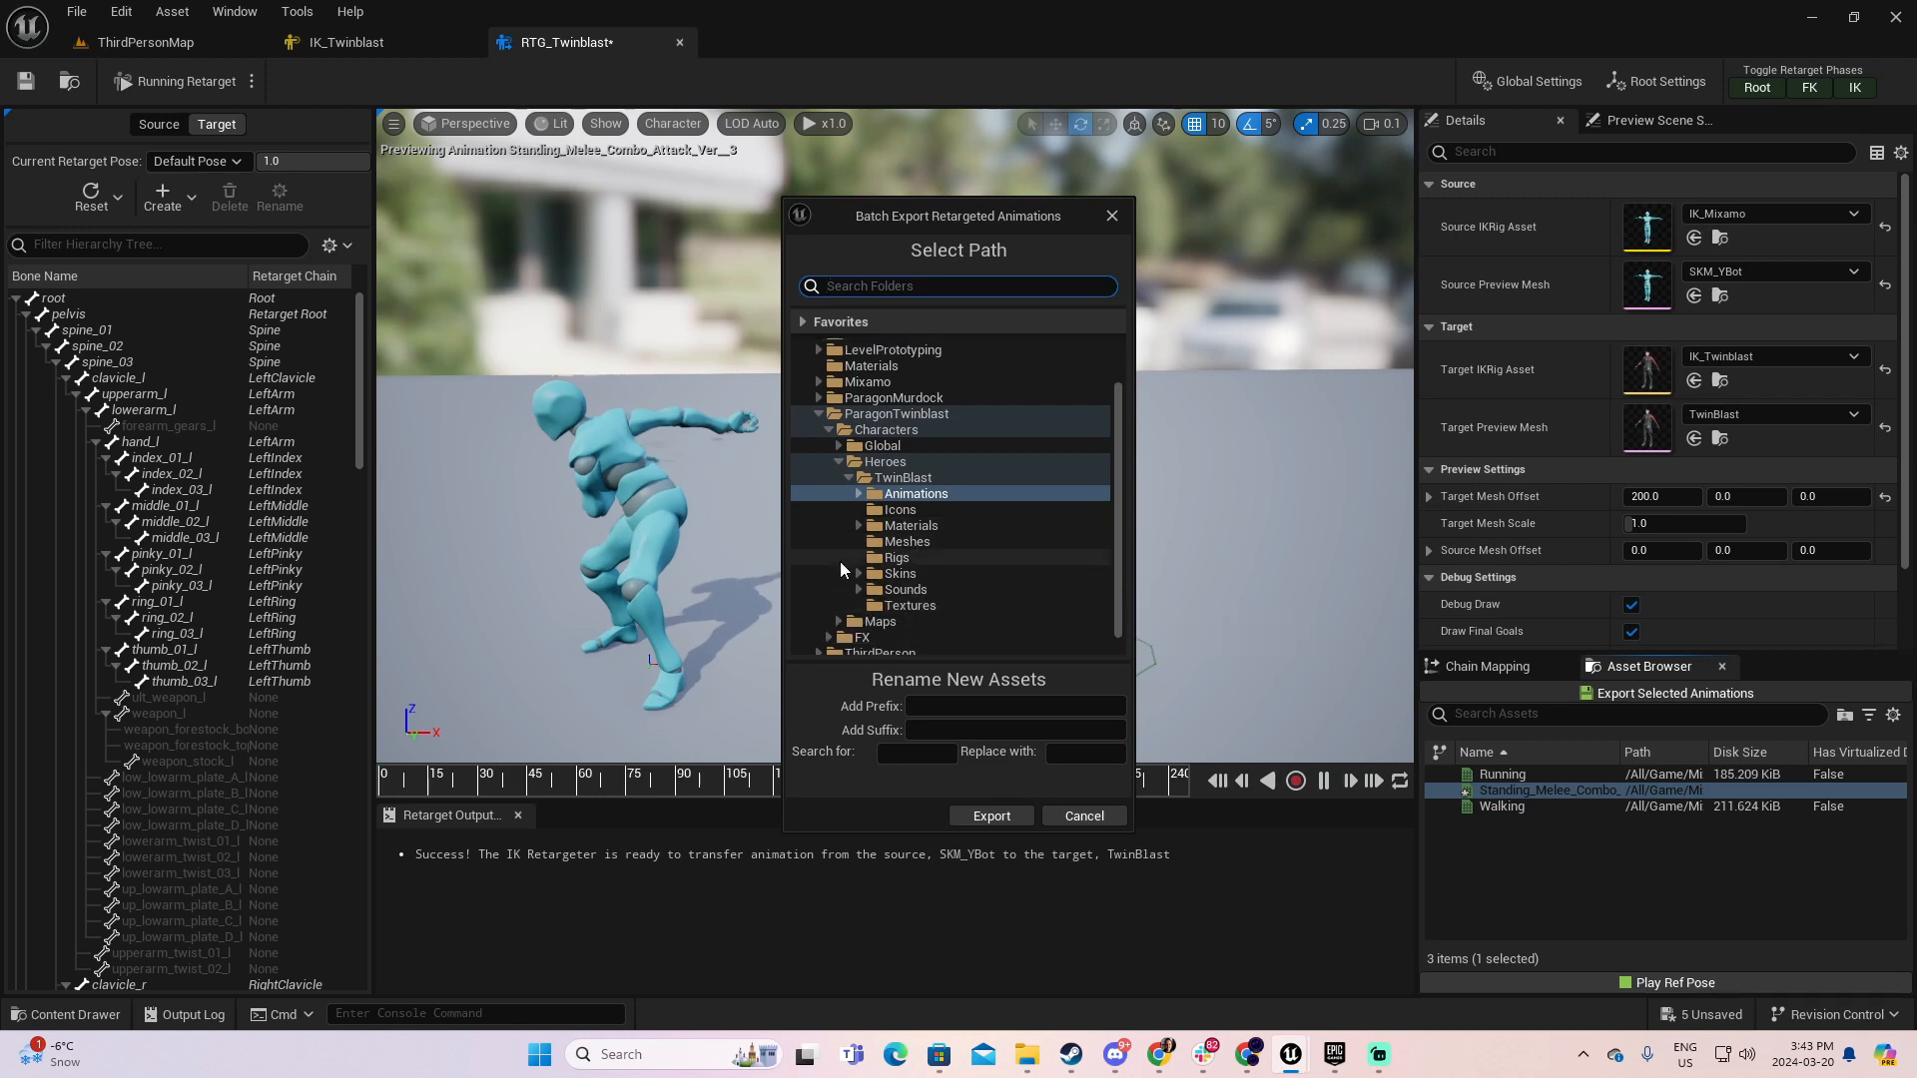
{"action": "left_click", "coordinate": [858, 493]}
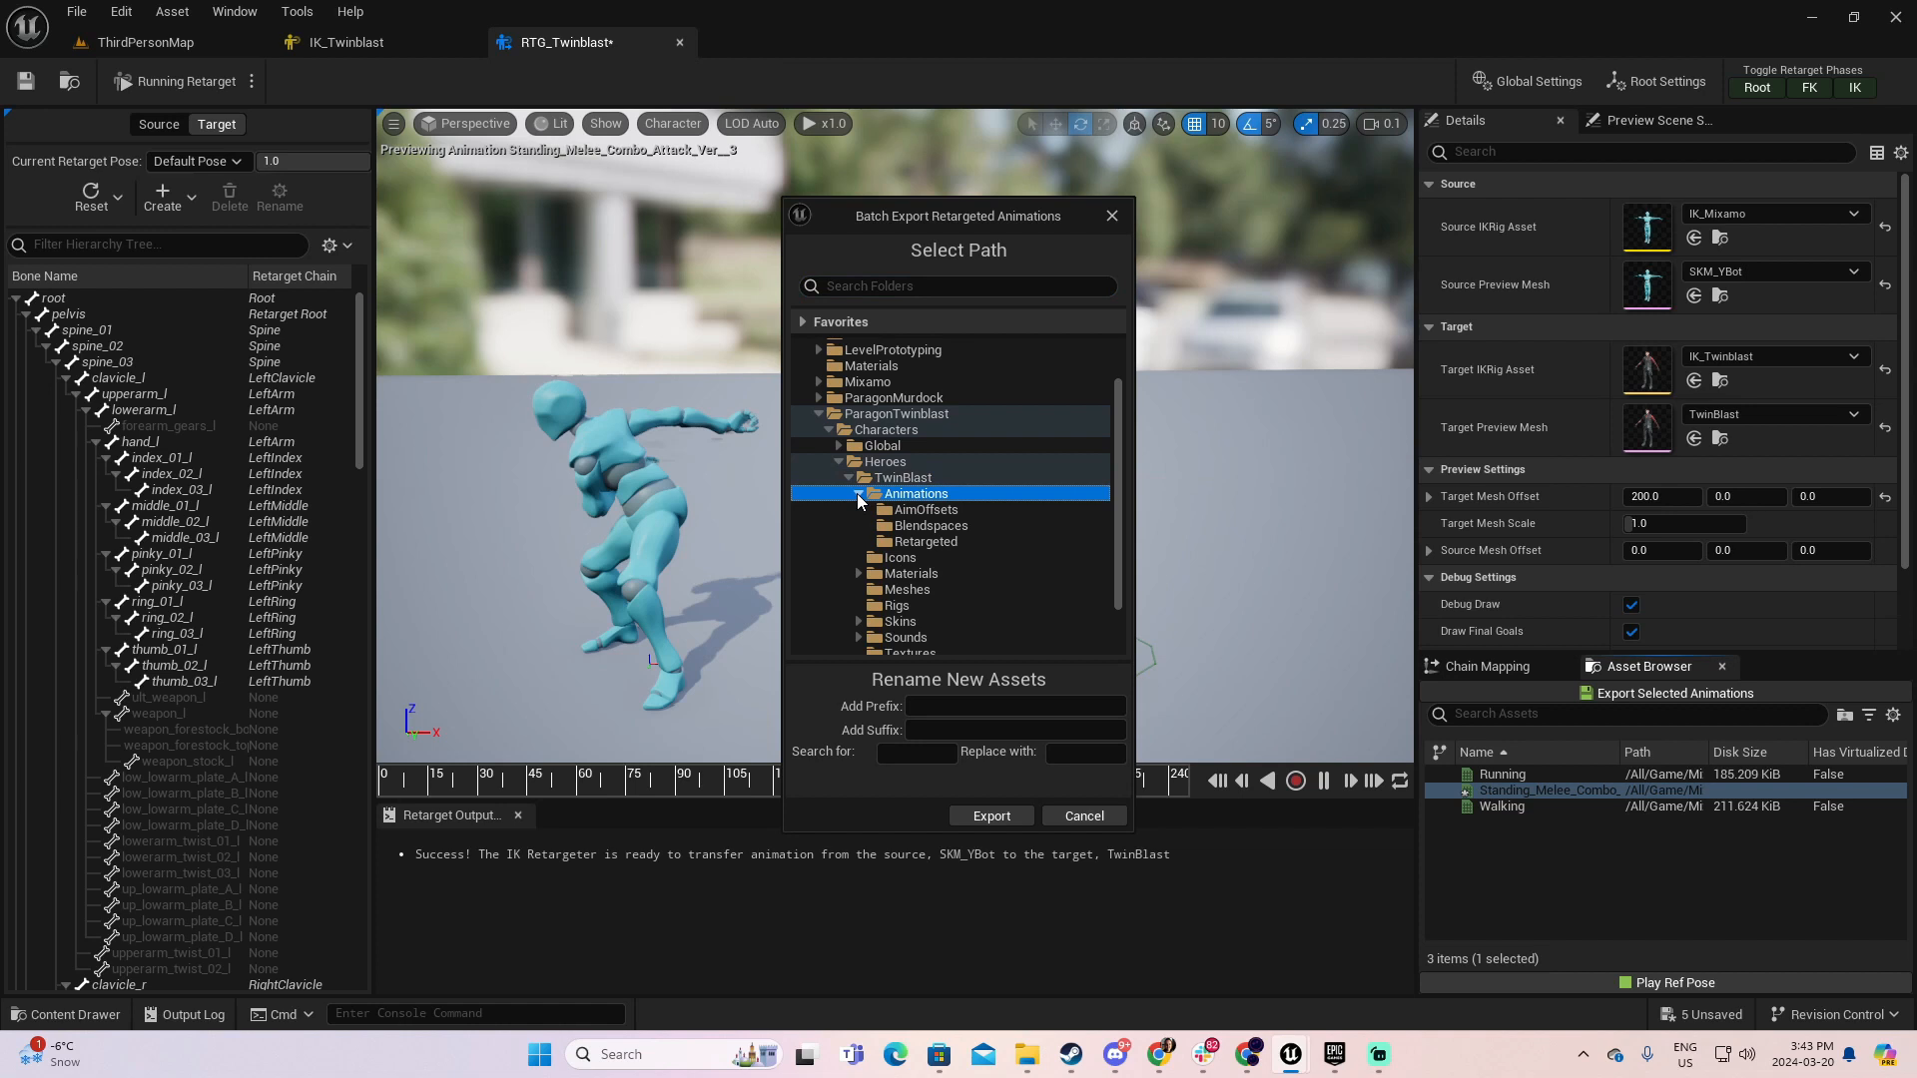
{"action": "left_click", "coordinate": [921, 543]}
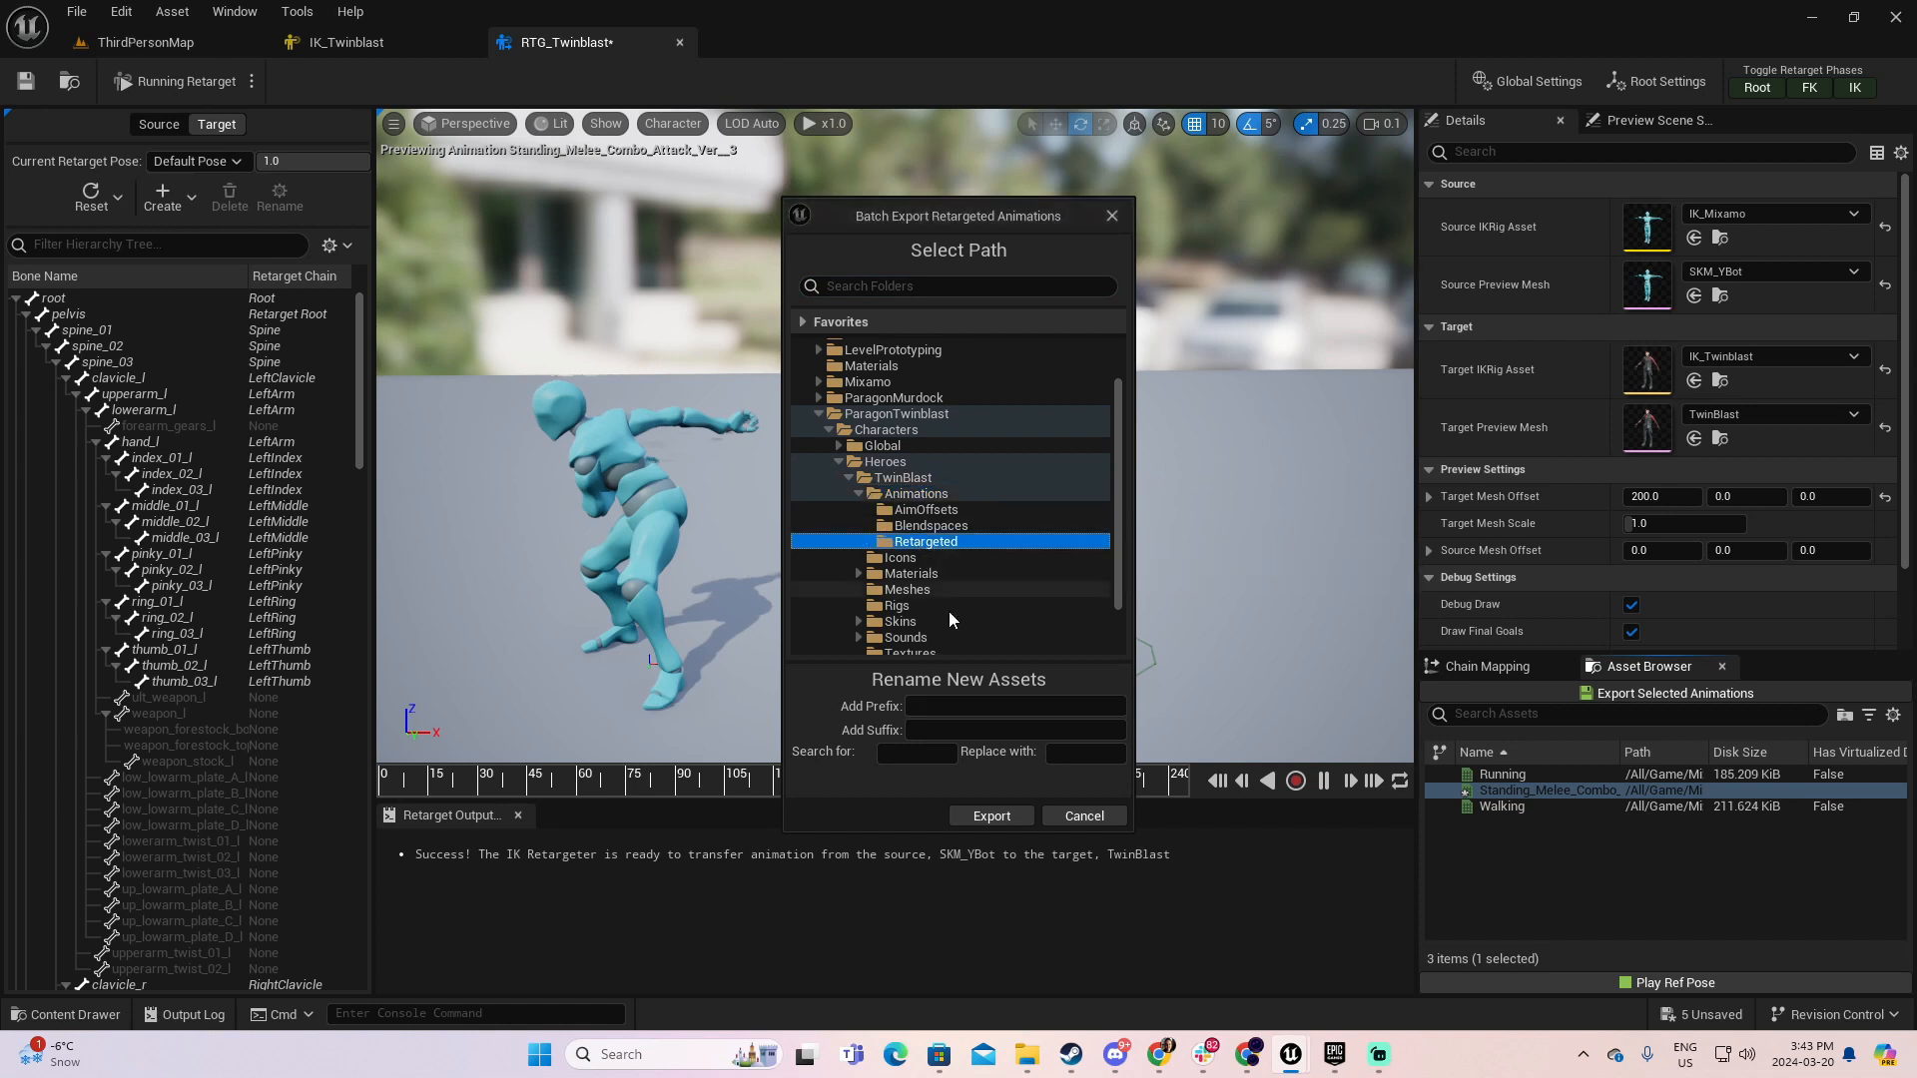
{"action": "left_click", "coordinate": [946, 705]}
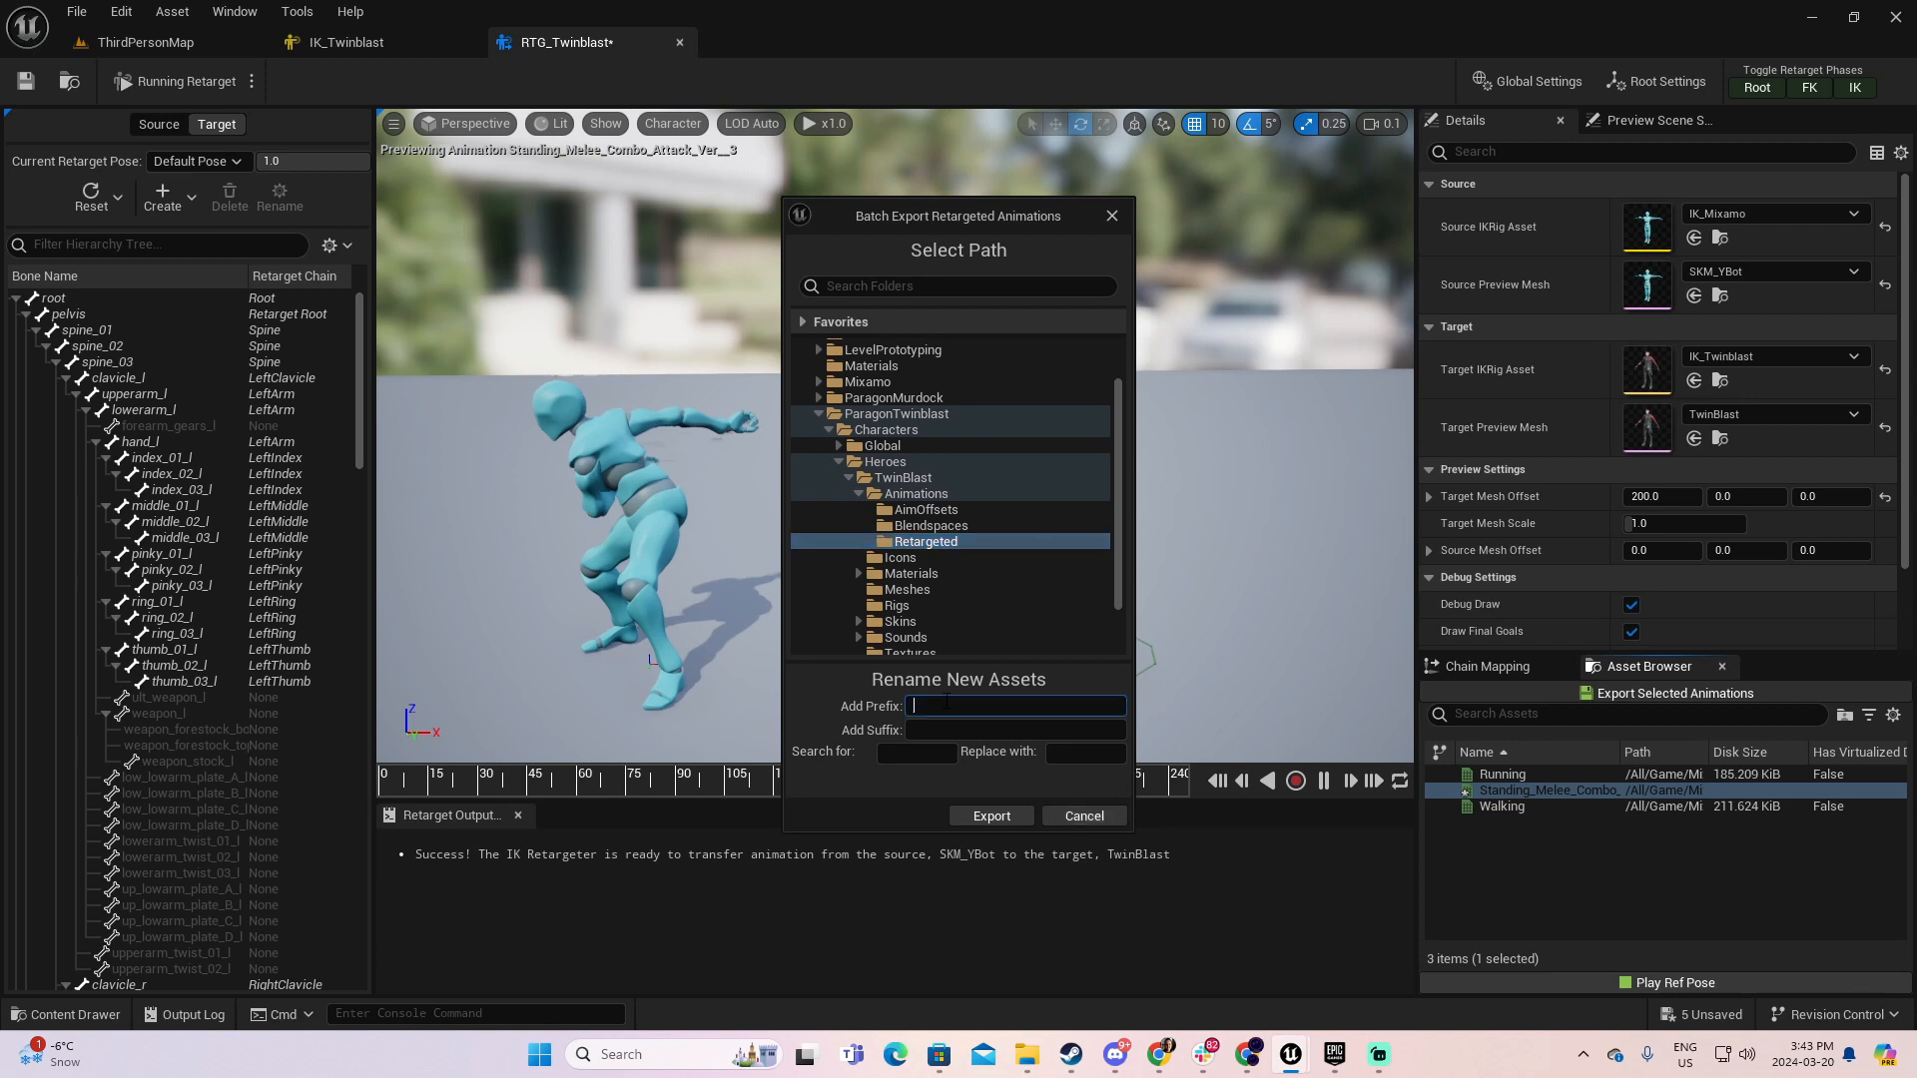
{"action": "type", "text": "RTG_Mixamo_"}
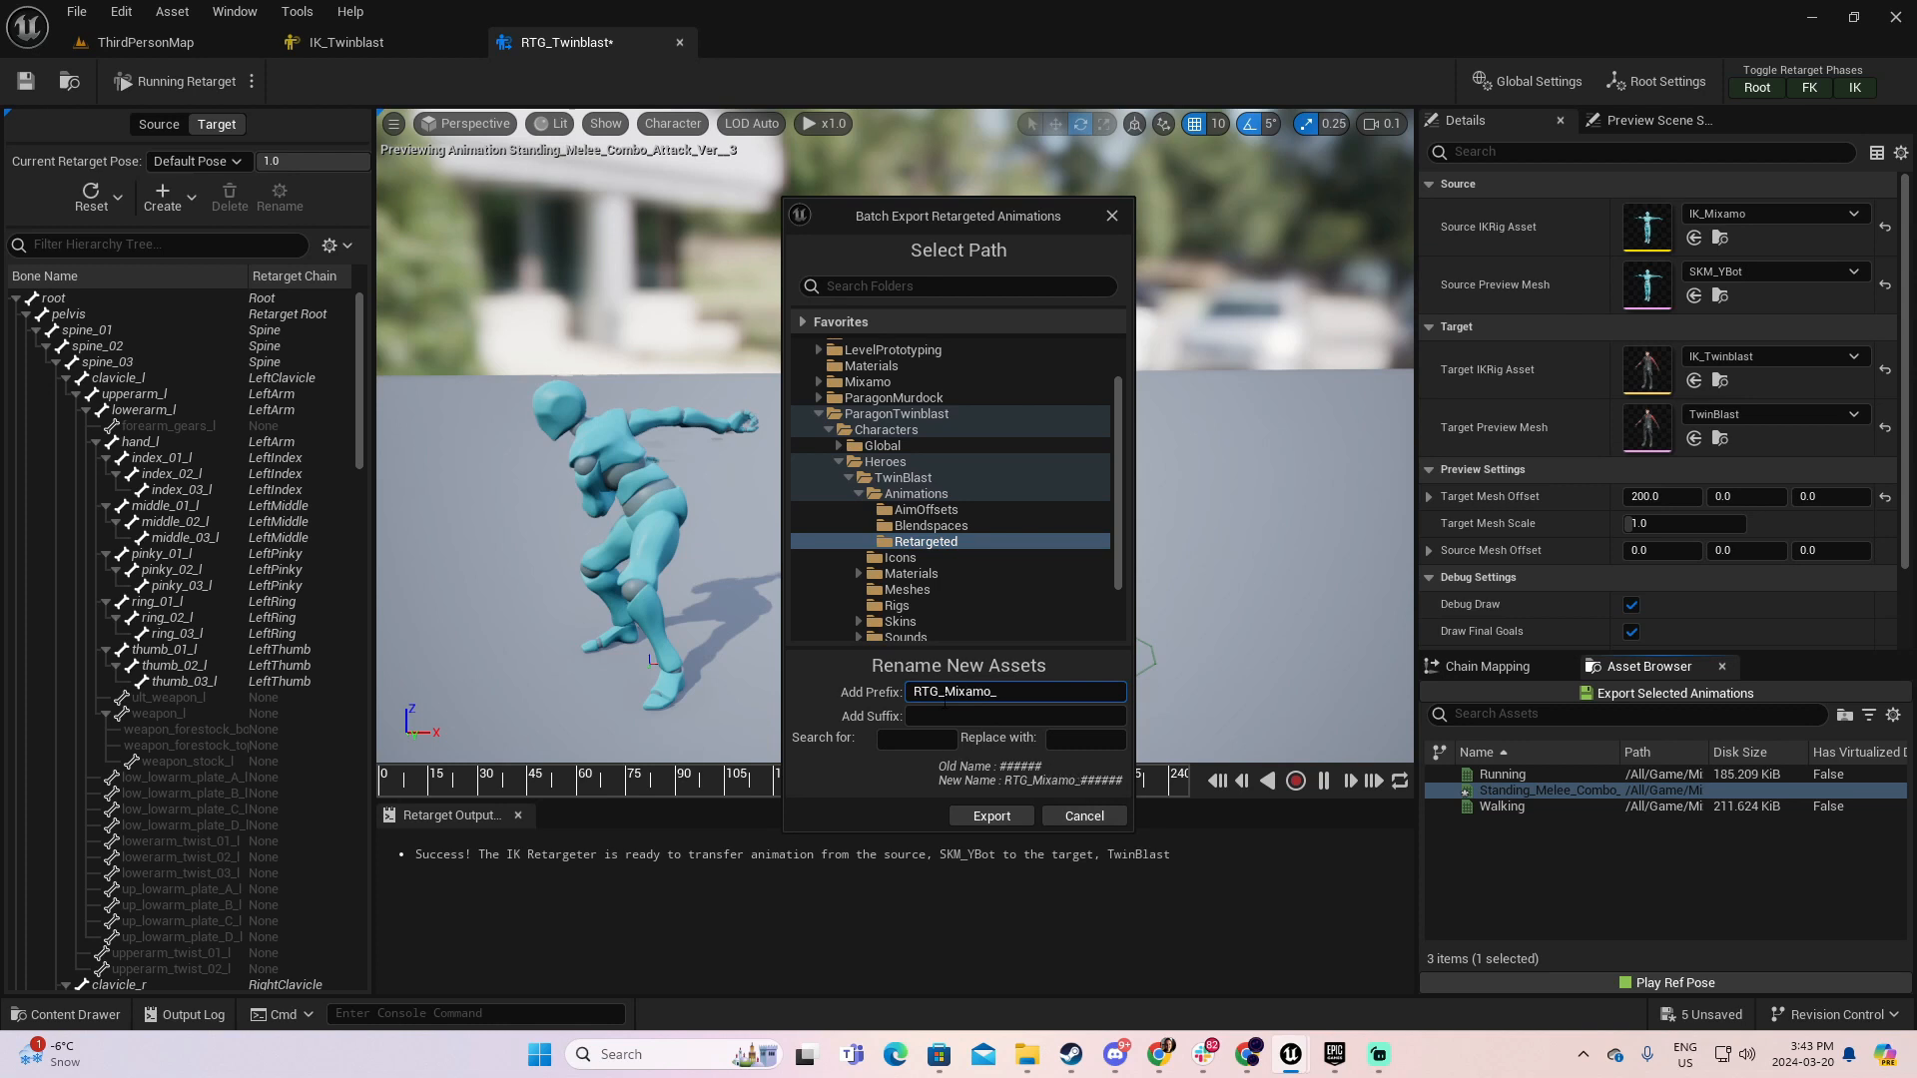
{"action": "left_click", "coordinate": [999, 818]}
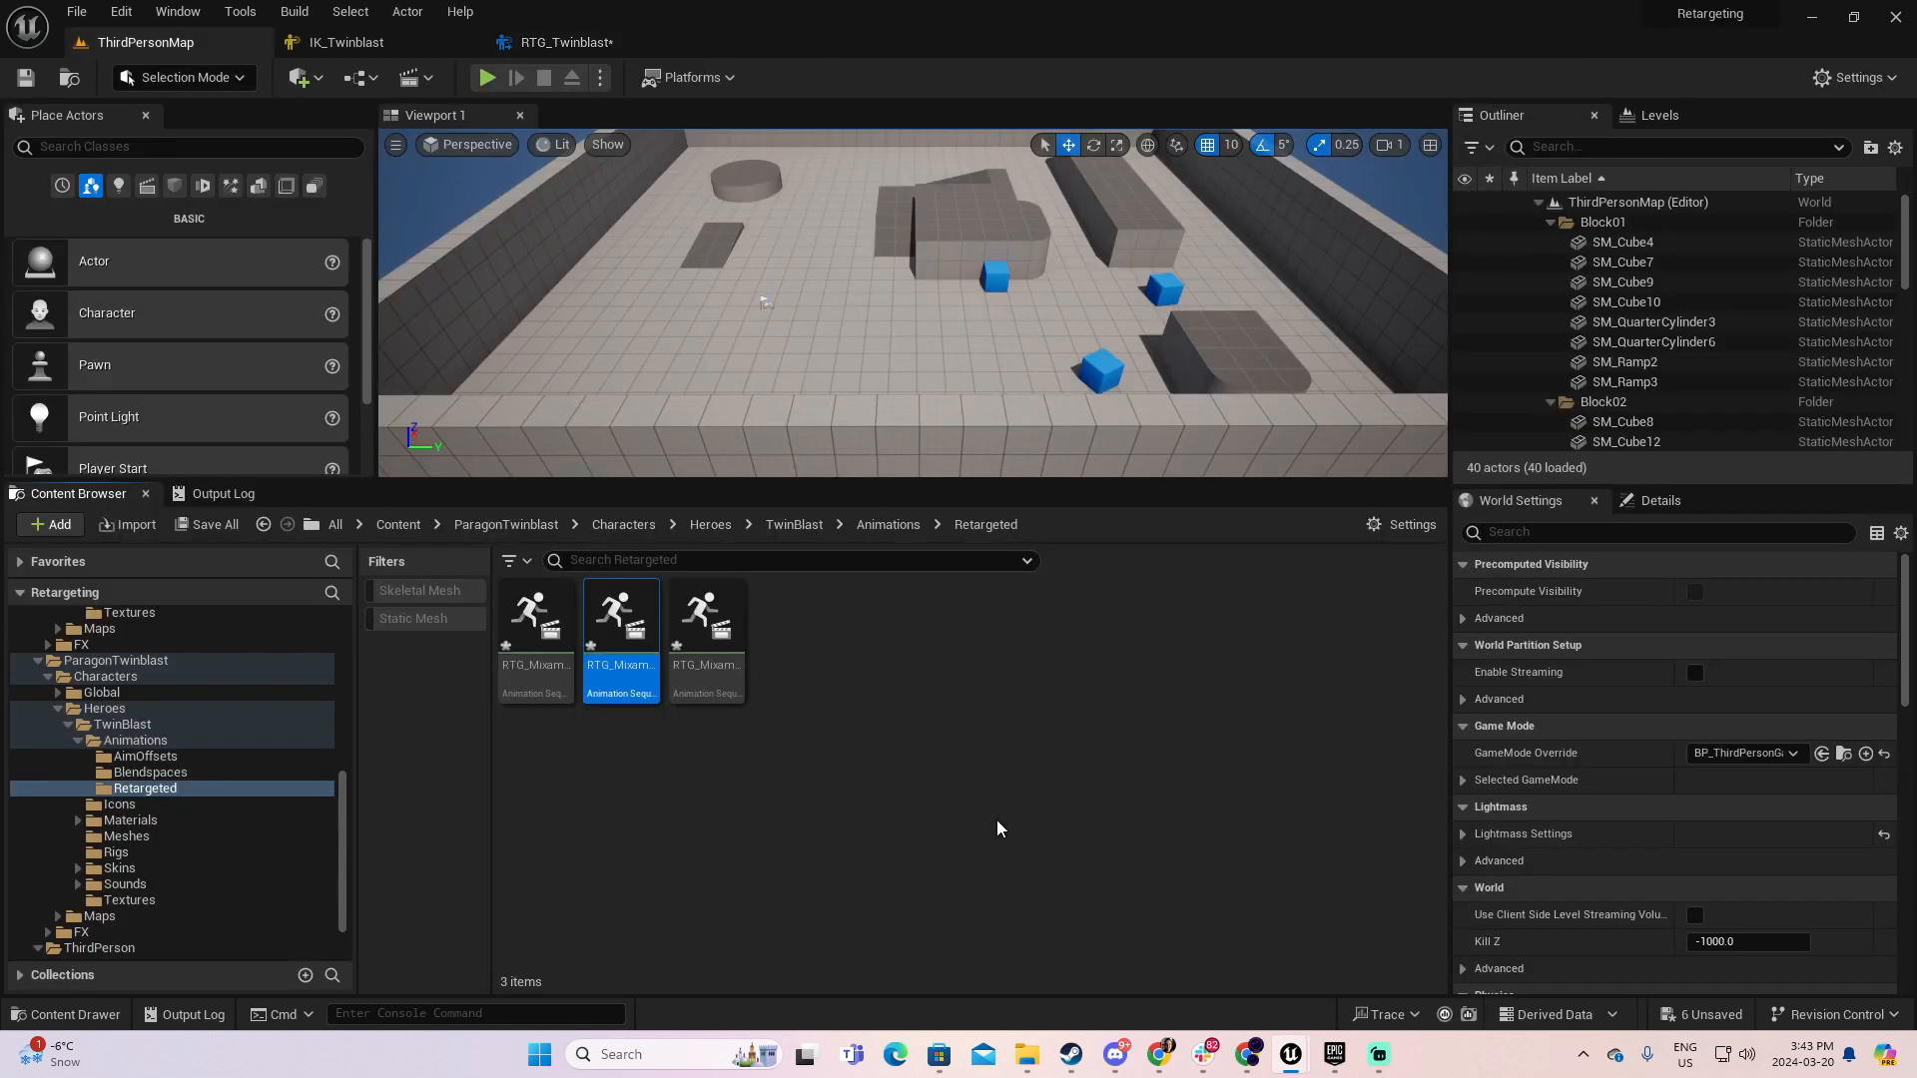
- Open the exported RTG_Mixamo_Standing_Melee_Combo_Attack_Ver__3 animation from the Retargeted folder to preview it
{"action": "left_click", "coordinate": [806, 878]}
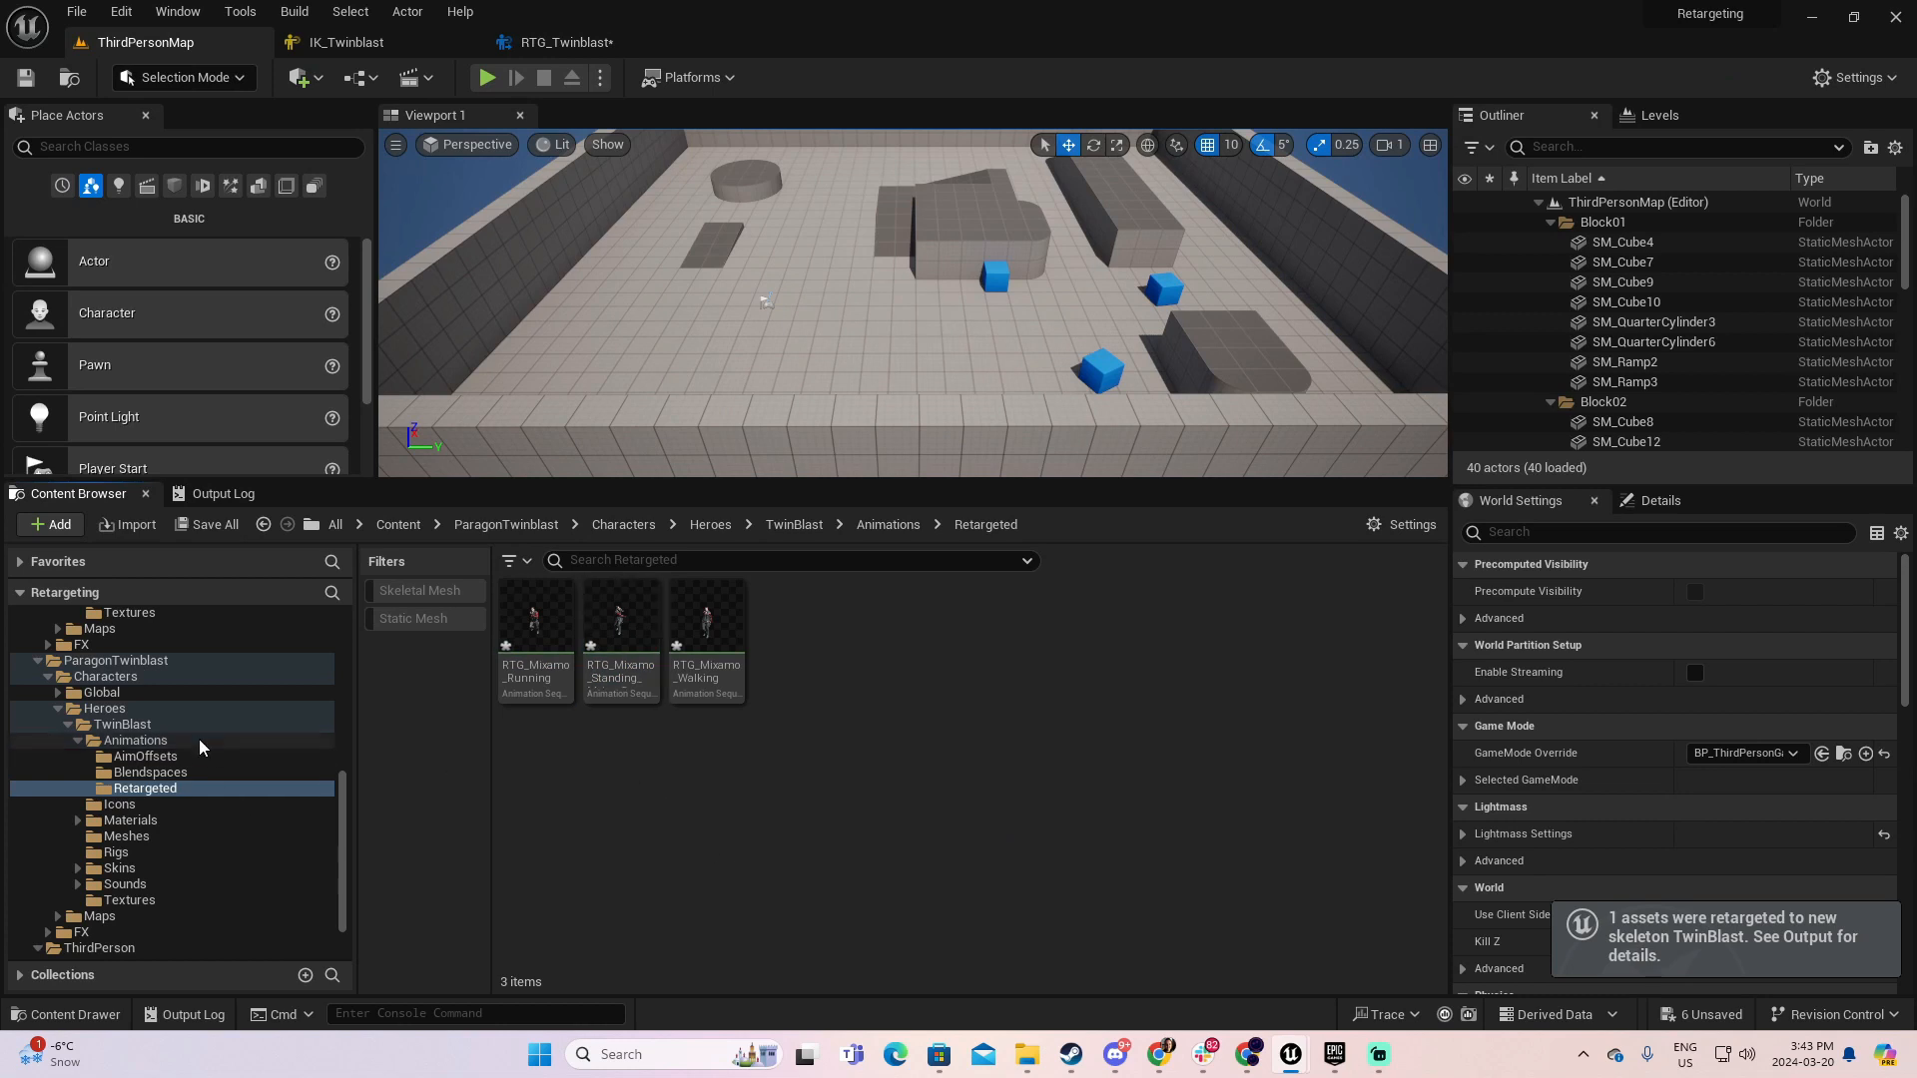
{"action": "double_click", "coordinate": [620, 624]}
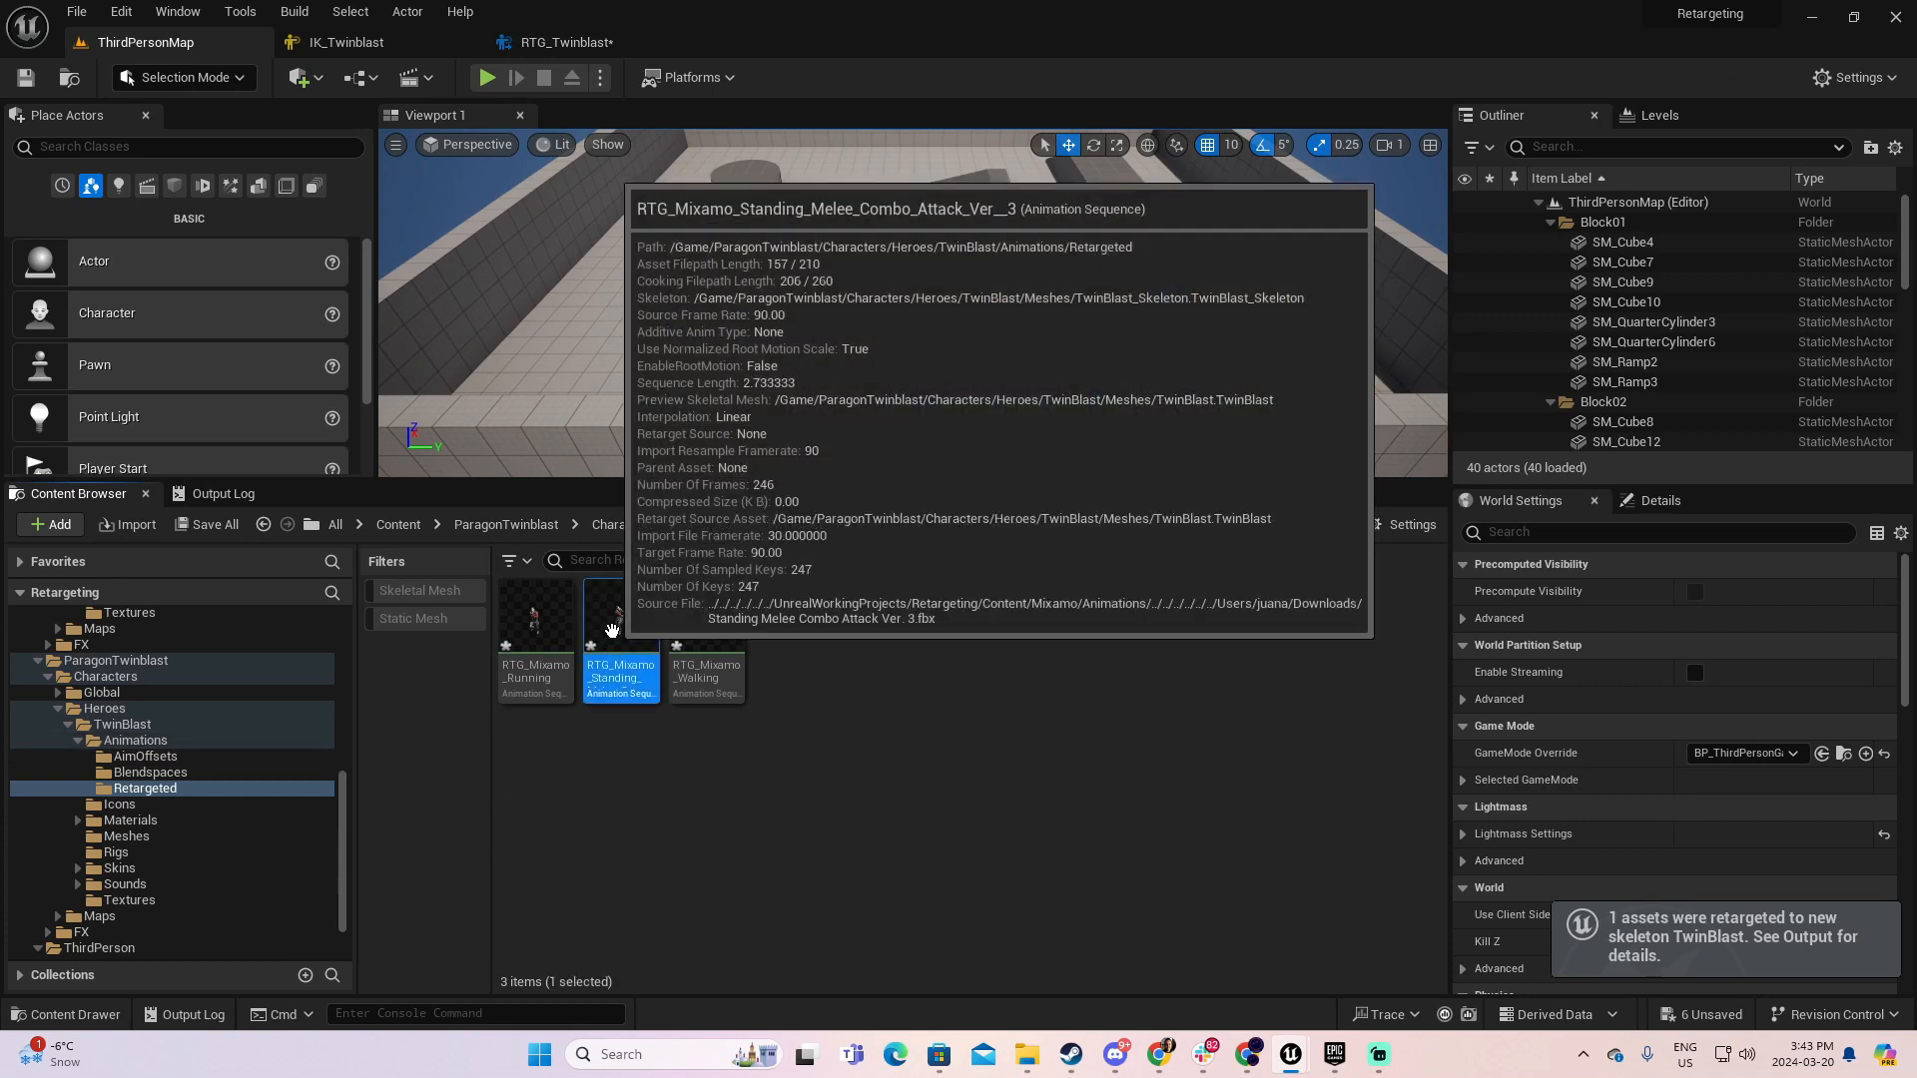